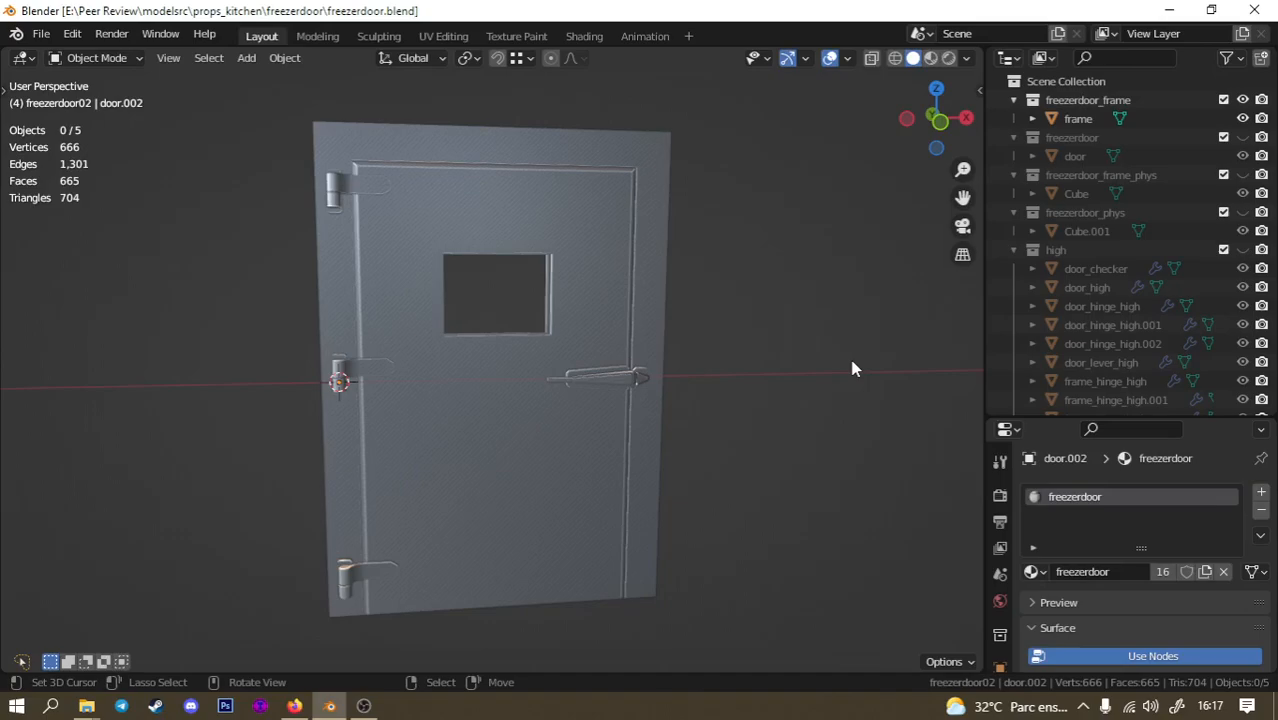
Examine the freezer door and its frame from the front and the back.
middle_click_drag(790, 365, 728, 382)
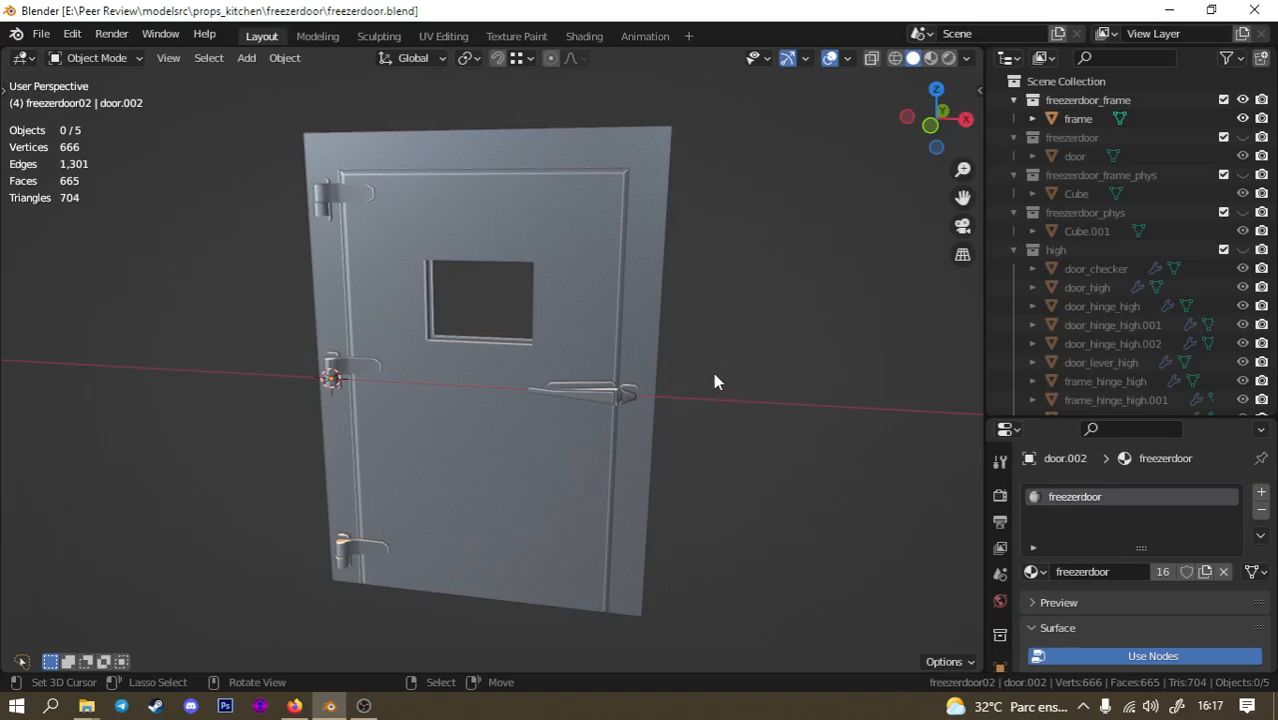
middle_click_drag(731, 362, 758, 363)
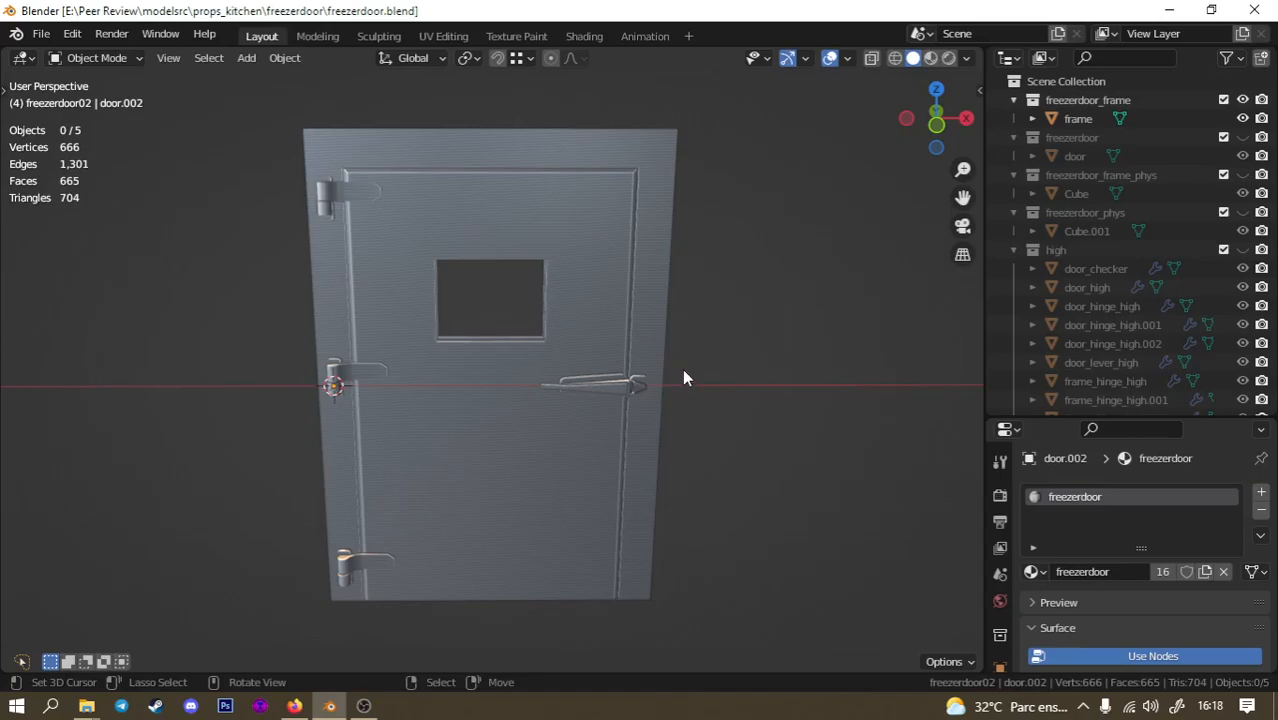
middle_click_drag(716, 379, 672, 371)
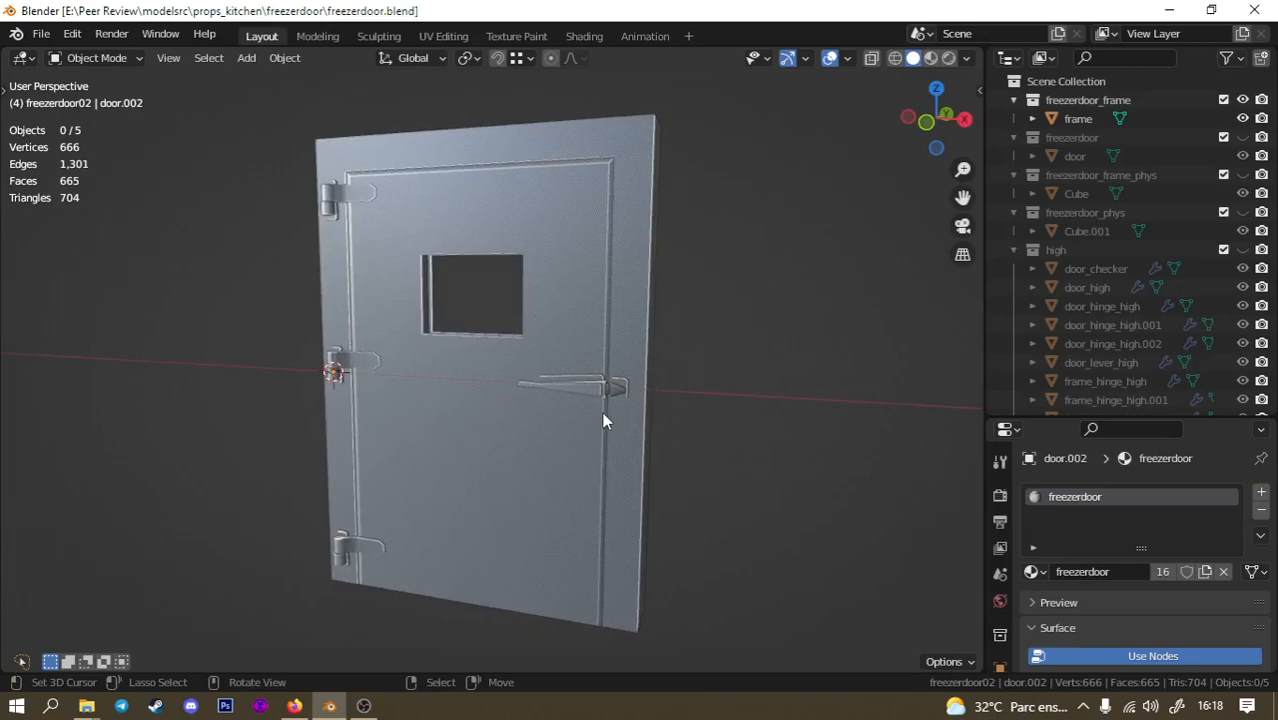
middle_click_drag(584, 418, 660, 414)
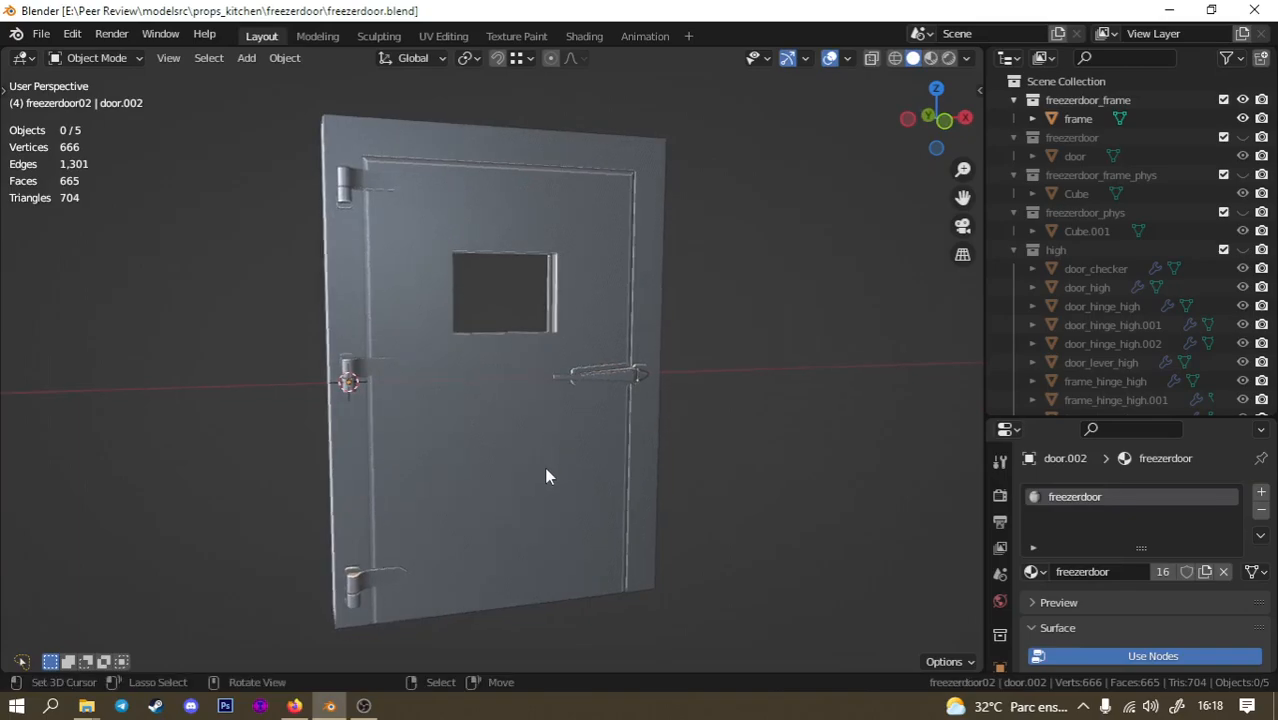
middle_click_drag(581, 437, 633, 461)
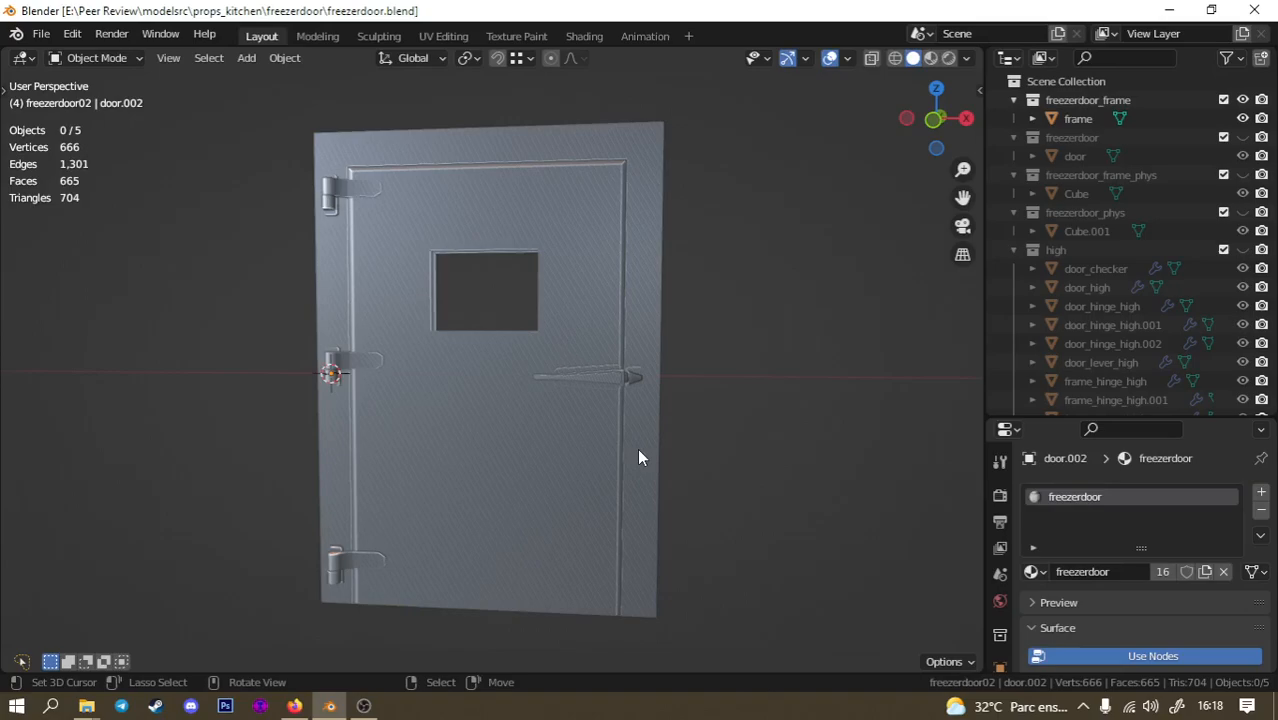
scroll(640, 457, "up", 3)
middle_click_drag(592, 393, 492, 446)
scroll(628, 440, "down", 5)
scroll(488, 447, "up", 2)
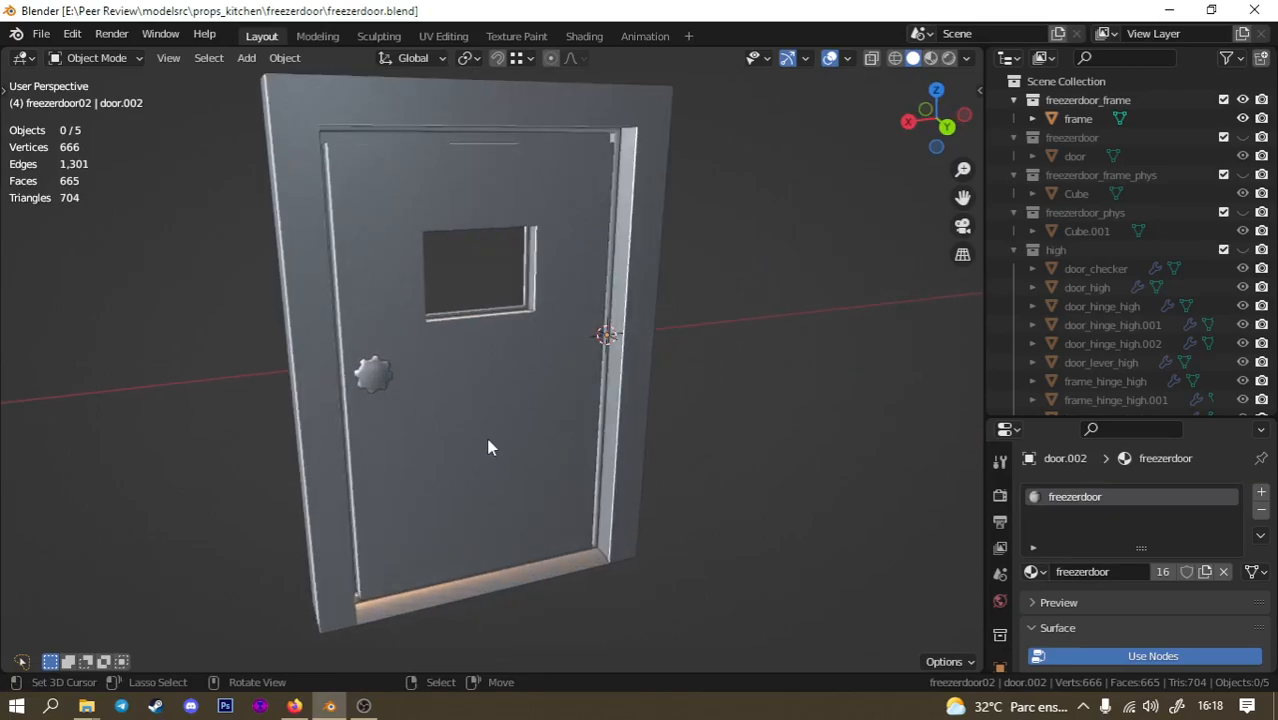
Try to swing the door panel open by rotating it about the global Z axis.
left_click(465, 431)
middle_click_drag(480, 429, 566, 486)
key("r")
key("z")
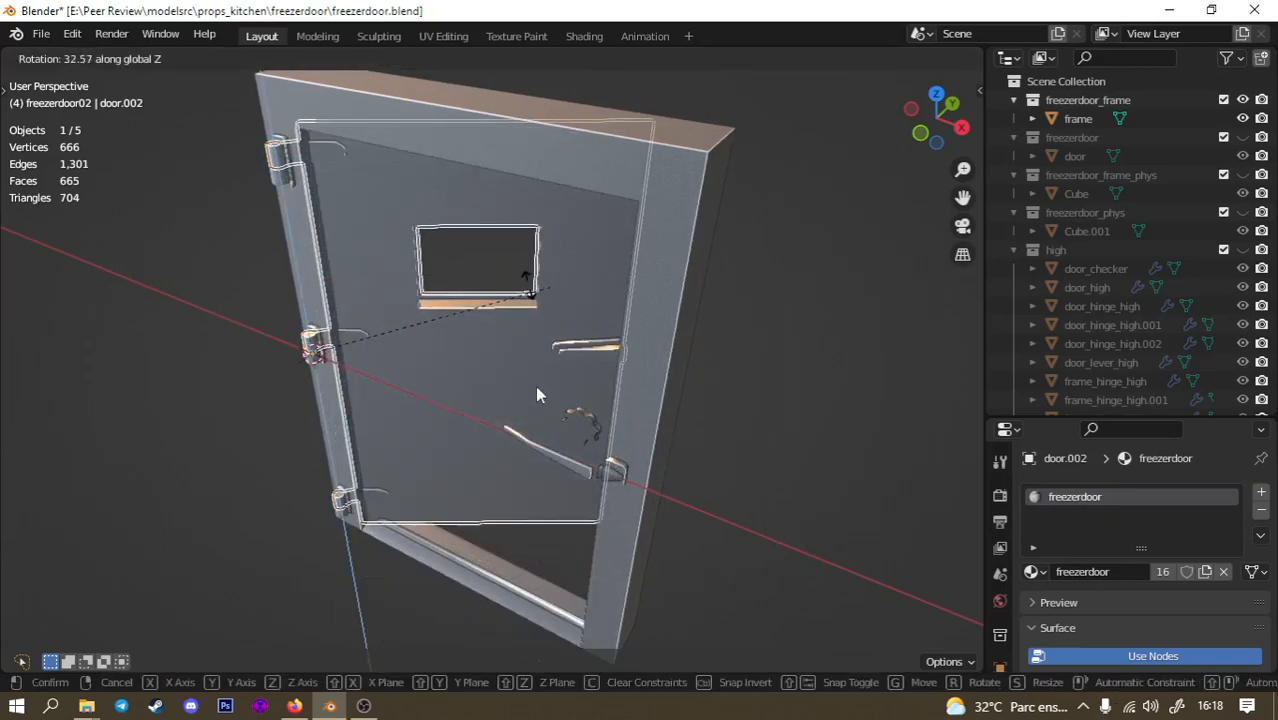
right_click(582, 444)
key("alt+a")
Try to slide the whole lever mesh along the global X axis in Edit Mode.
left_click(576, 468)
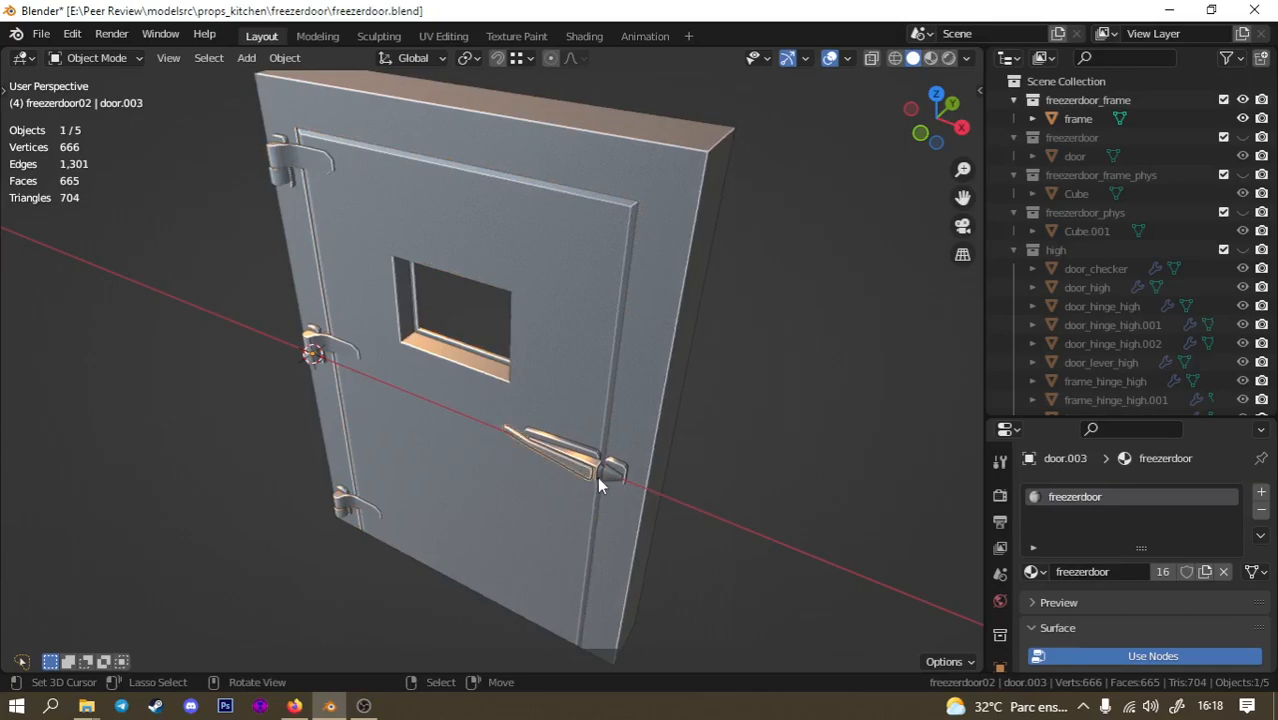
scroll(597, 476, "up", 2)
scroll(671, 495, "up", 3)
middle_click_drag(668, 500, 693, 500)
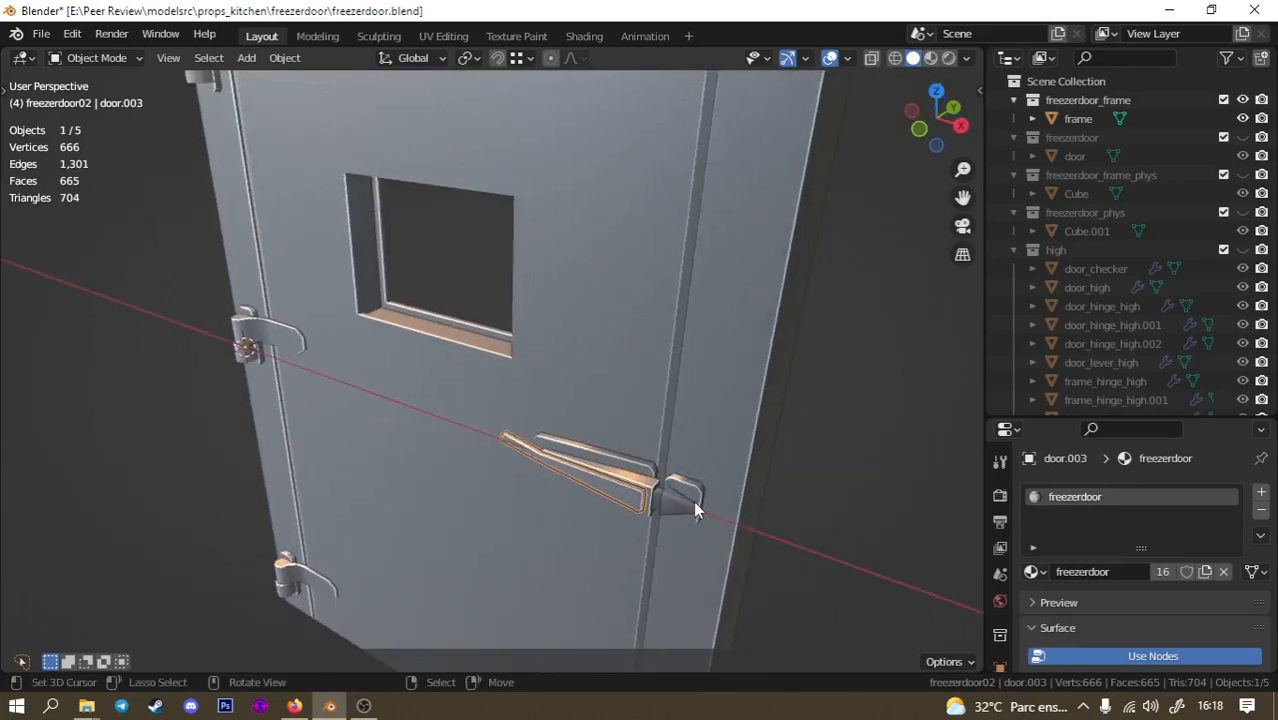
key("Tab")
key("a")
key("g")
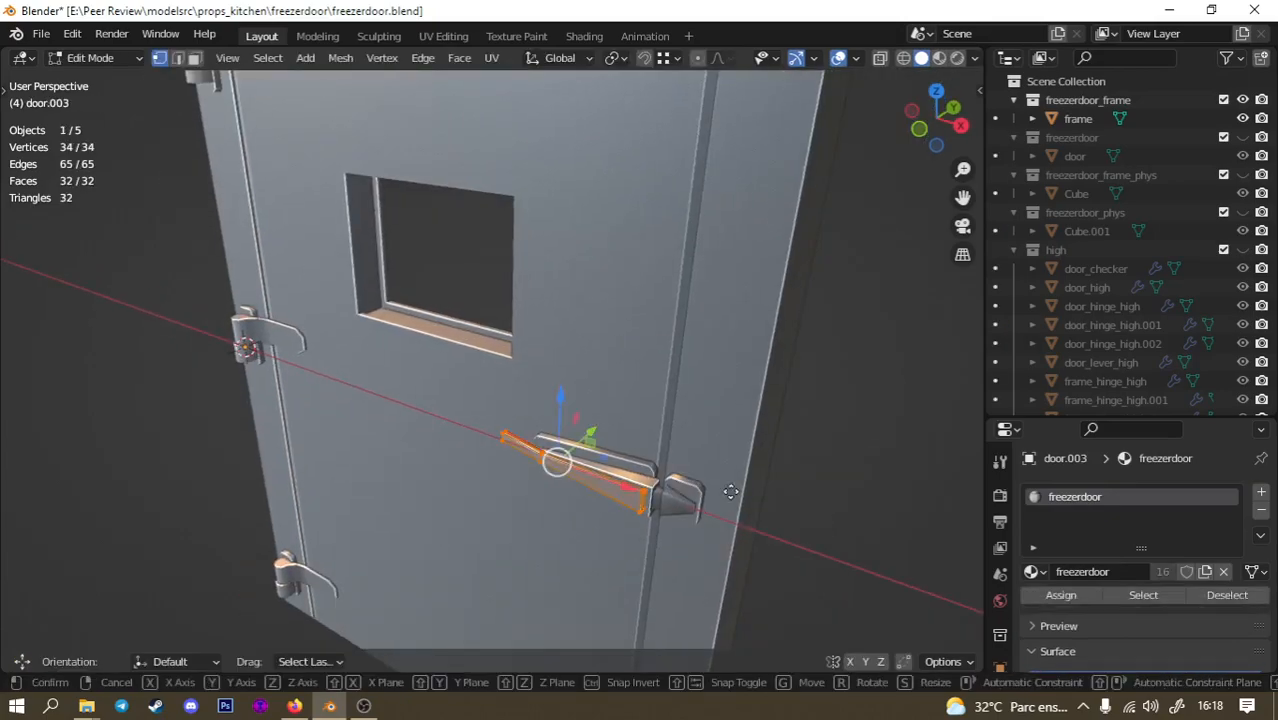
key("x")
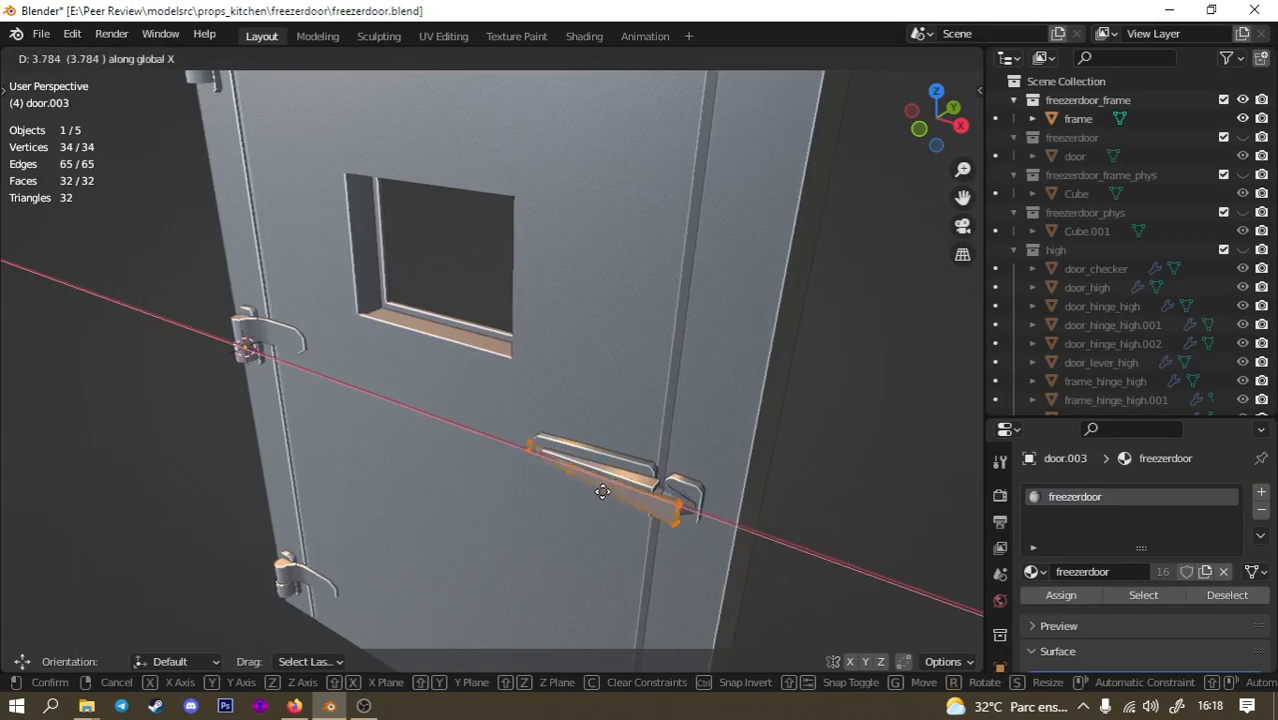
right_click(765, 482)
middle_click_drag(662, 456, 357, 422)
key("Tab")
Try to turn the whole knob mesh on the door's back about the global Y axis in Edit Mode.
left_click(316, 384)
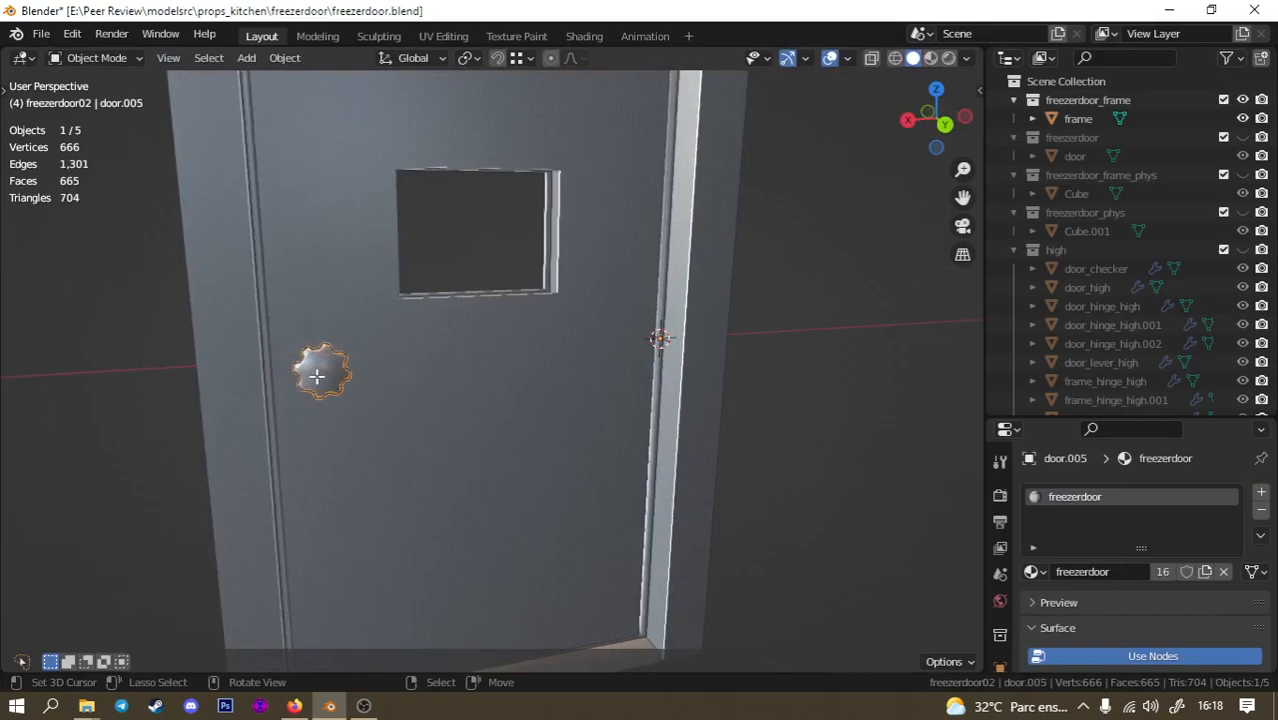
key("Tab")
key("a")
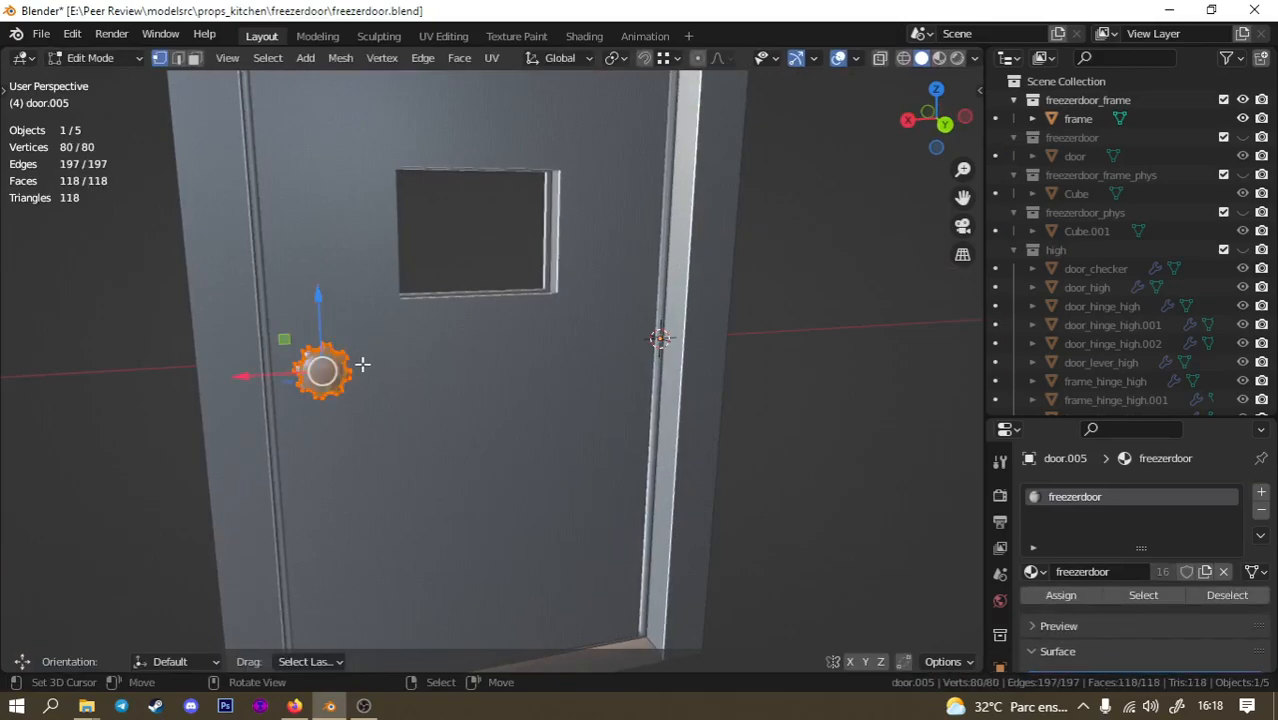
key("r")
key("y")
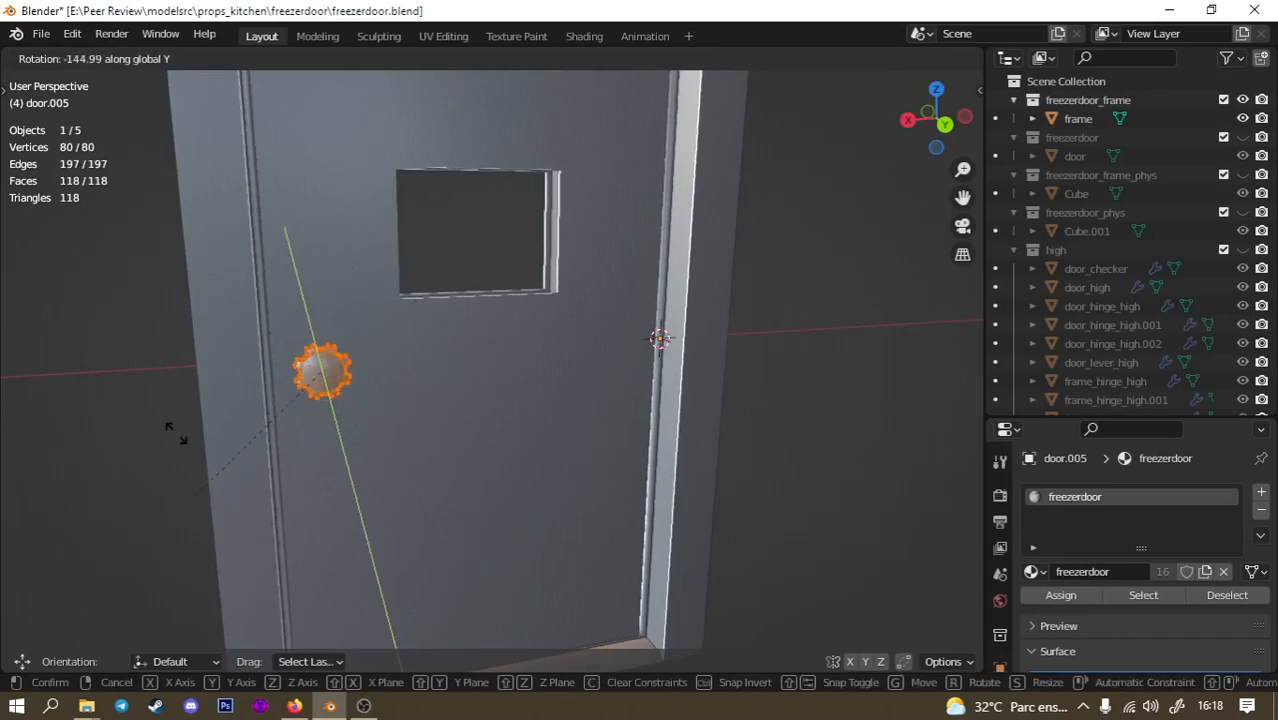
left_click(268, 423)
left_click(245, 381)
middle_click_drag(379, 394, 660, 517)
key("Tab")
Try to slide the small pin mesh beside the lever along the global X axis in Edit Mode.
left_click(660, 517)
middle_click_drag(623, 471, 619, 413)
key("Tab")
scroll(619, 413, "up", 2)
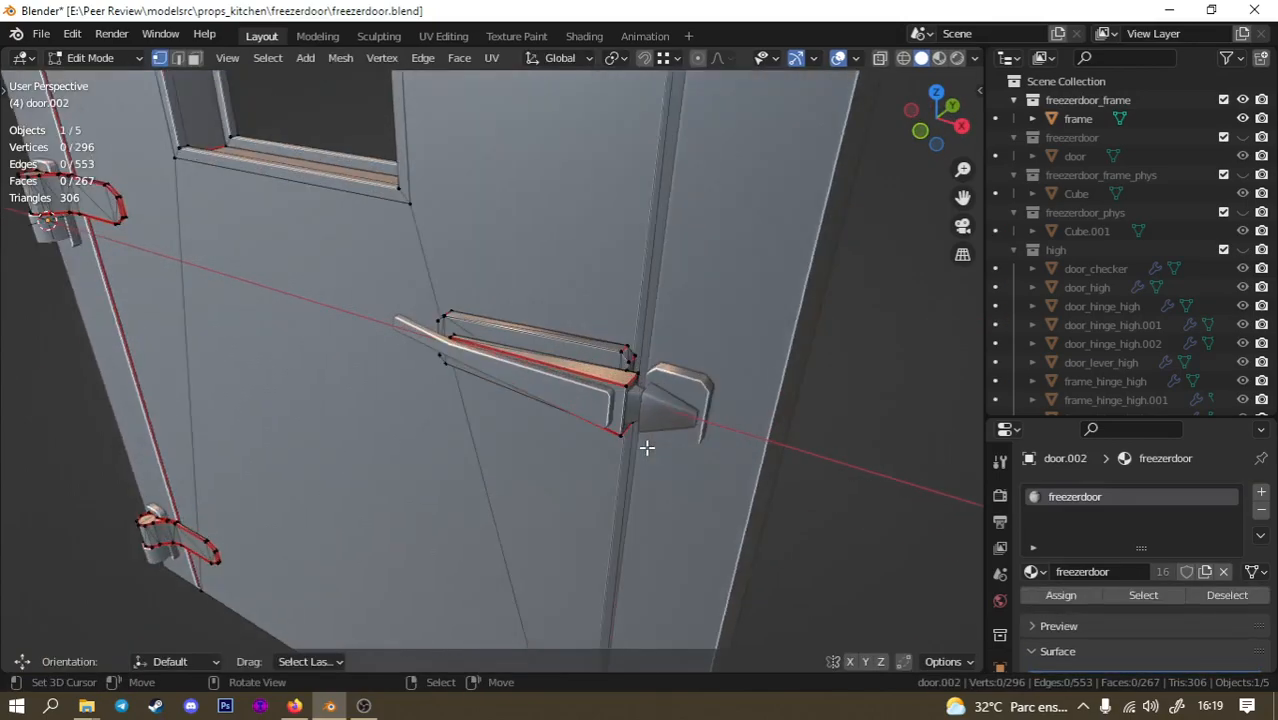
key("Tab")
left_click(636, 412)
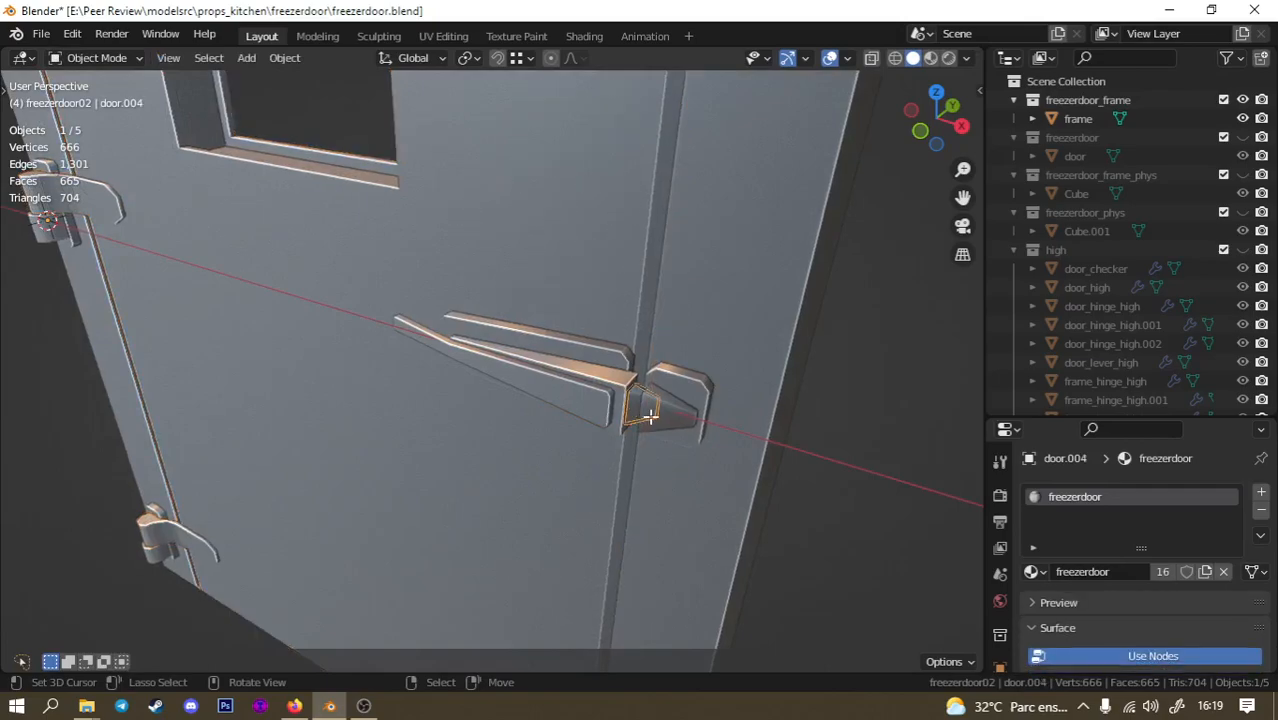
key("Tab")
key("g")
key("x")
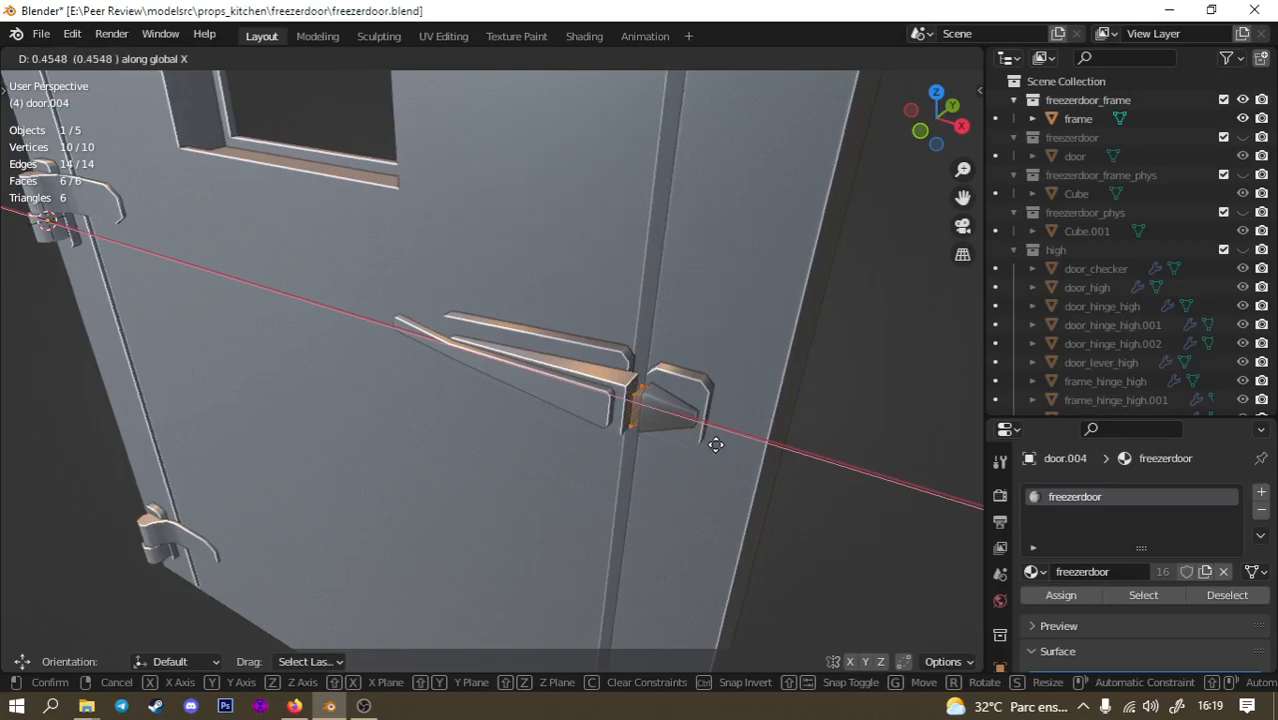
left_click(628, 437)
scroll(513, 442, "down", 4)
key("alt+a")
Add a vertex group named "pin" to the small pin mesh with all its vertices selected.
middle_click_drag(435, 452, 510, 370)
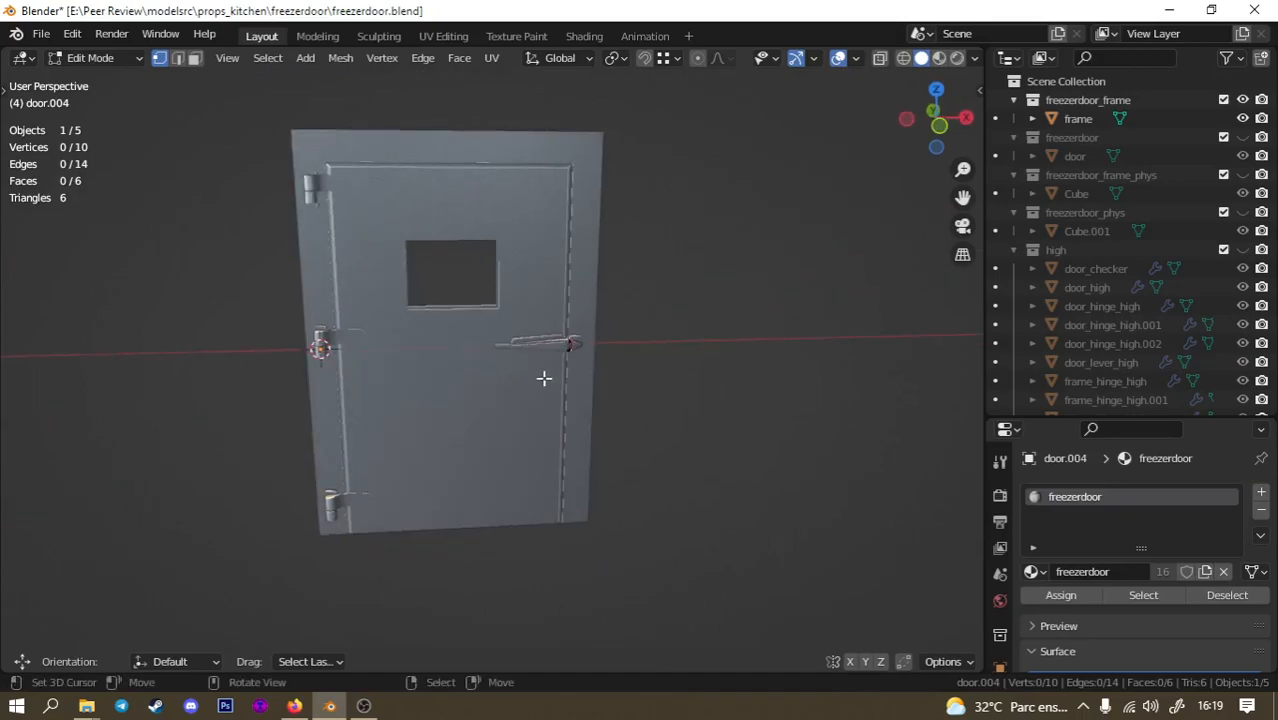
scroll(1000, 590, "down", 3)
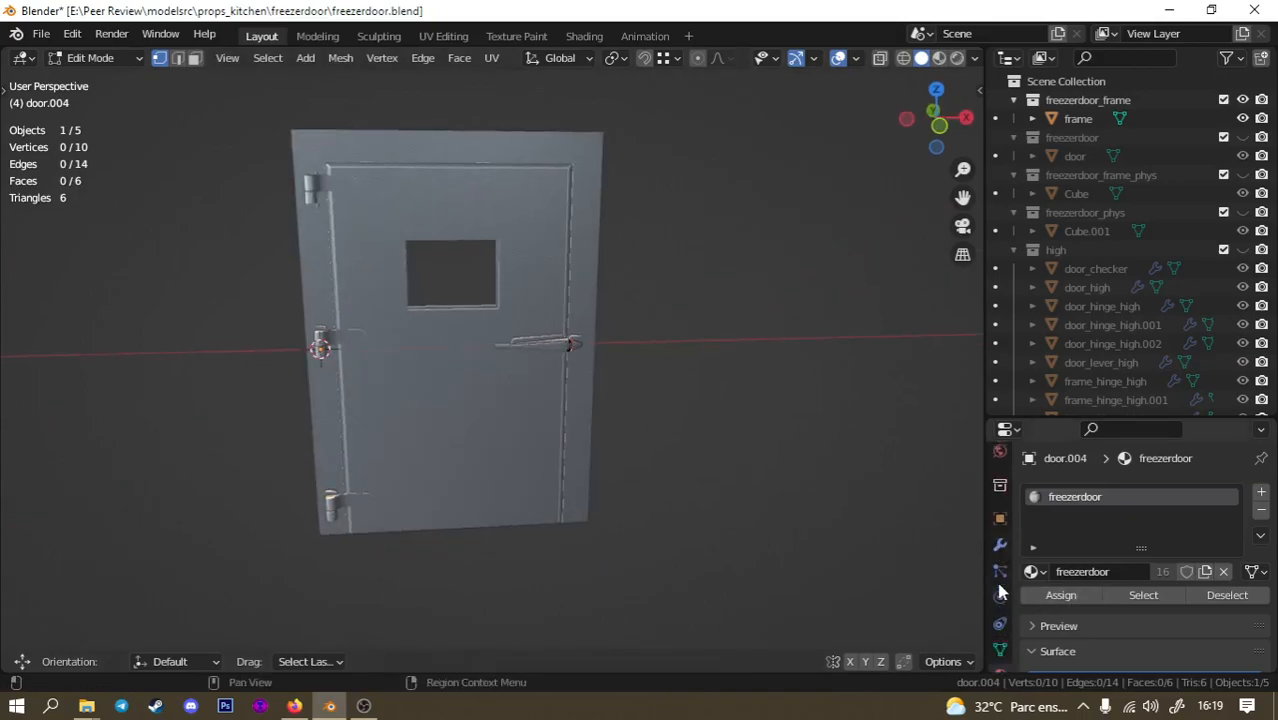
left_click(1000, 625)
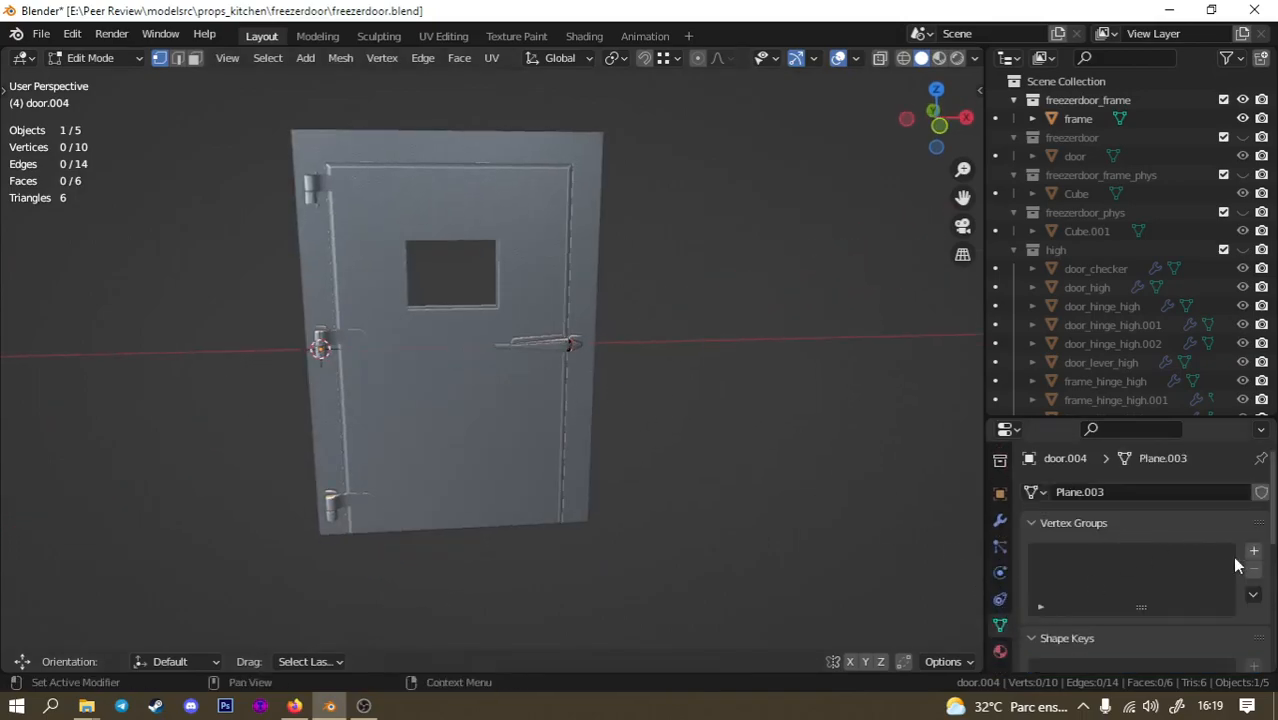
scroll(643, 338, "up", 3)
key("a")
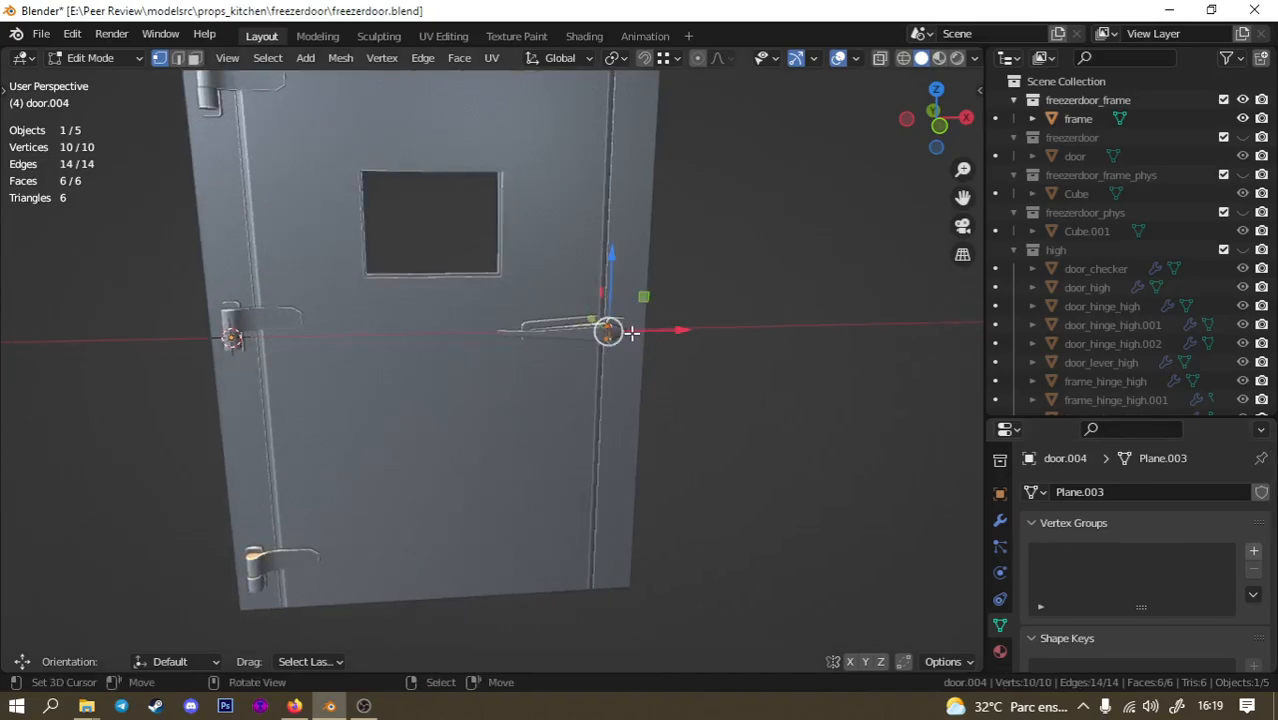
left_click(1254, 551)
double_click(1078, 558)
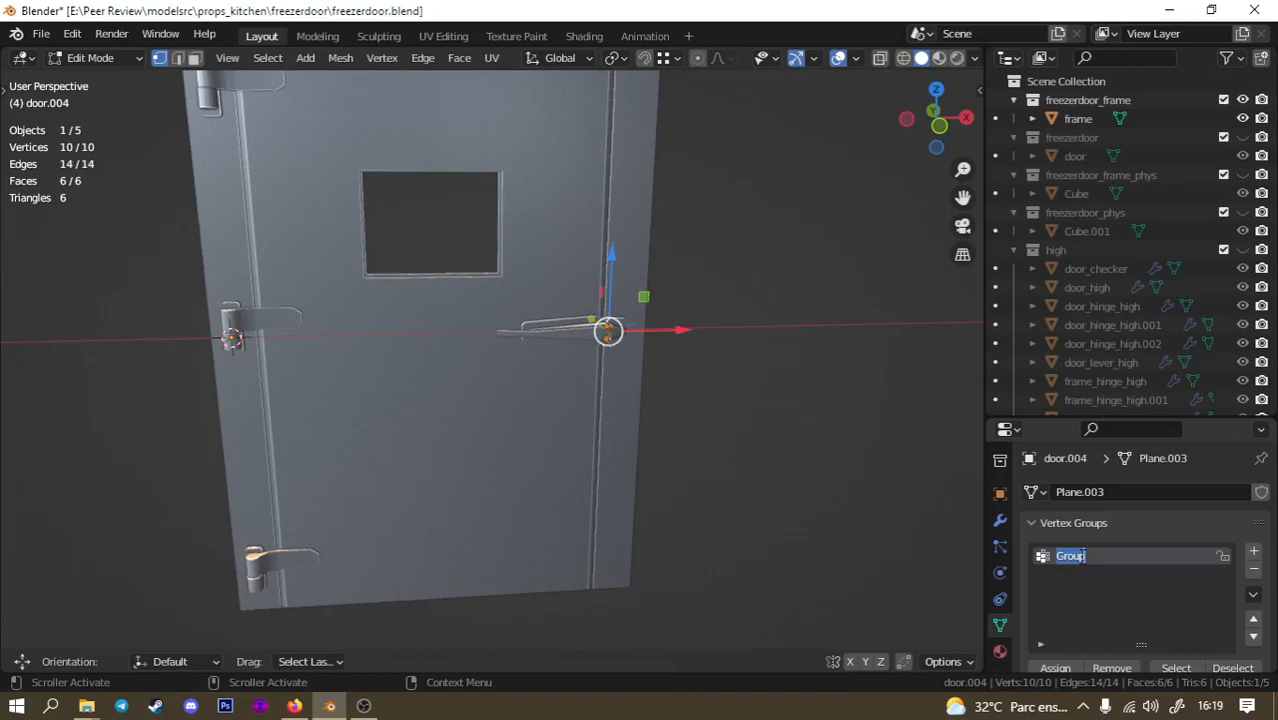
type("pin")
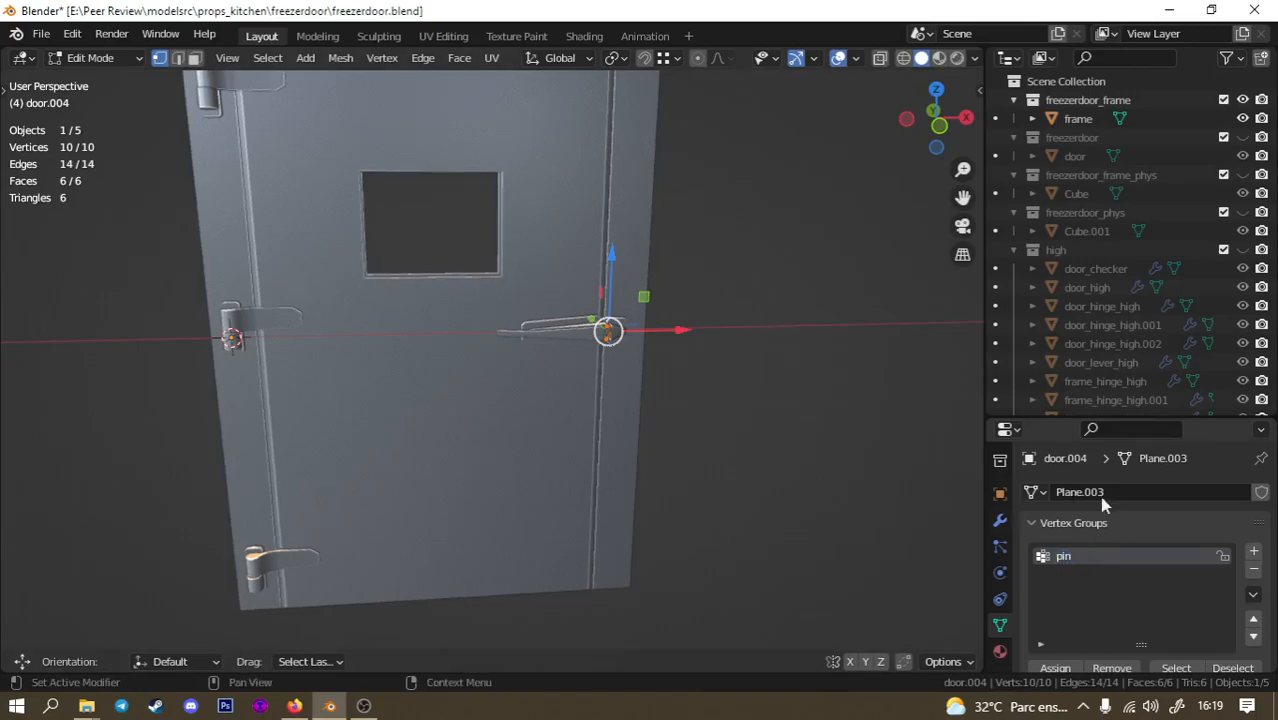
Add a vertex group named "lever" to the door's lever mesh.
middle_click_drag(688, 345, 598, 379)
scroll(670, 358, "up", 2)
key("Tab")
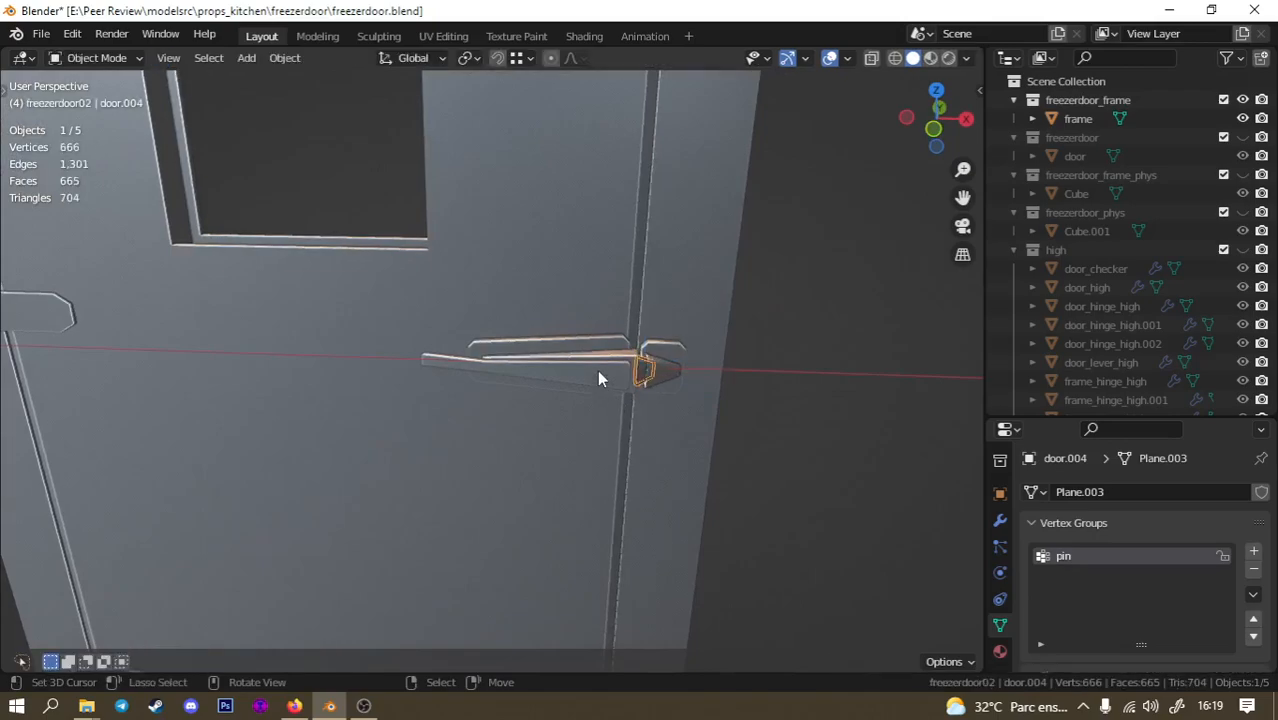
left_click(597, 369)
key("Tab")
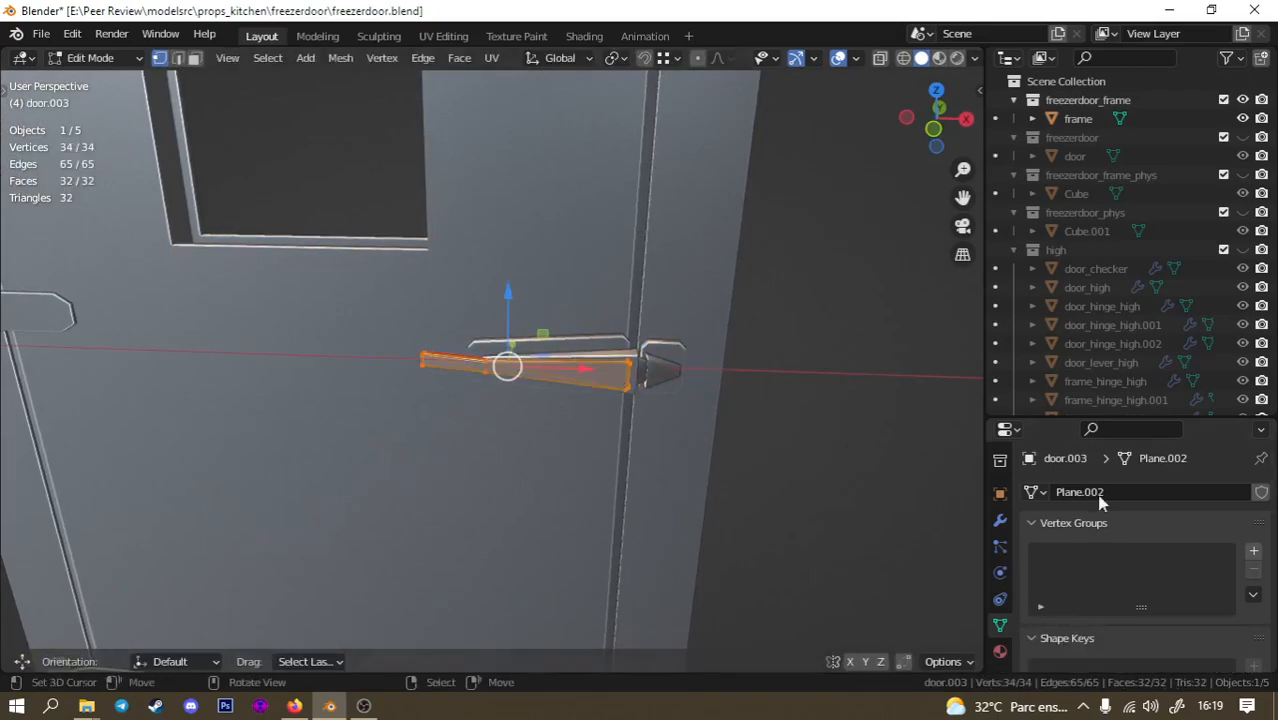
left_click(1253, 550)
double_click(1070, 558)
key("BackSpace")
type("lever")
key("Return")
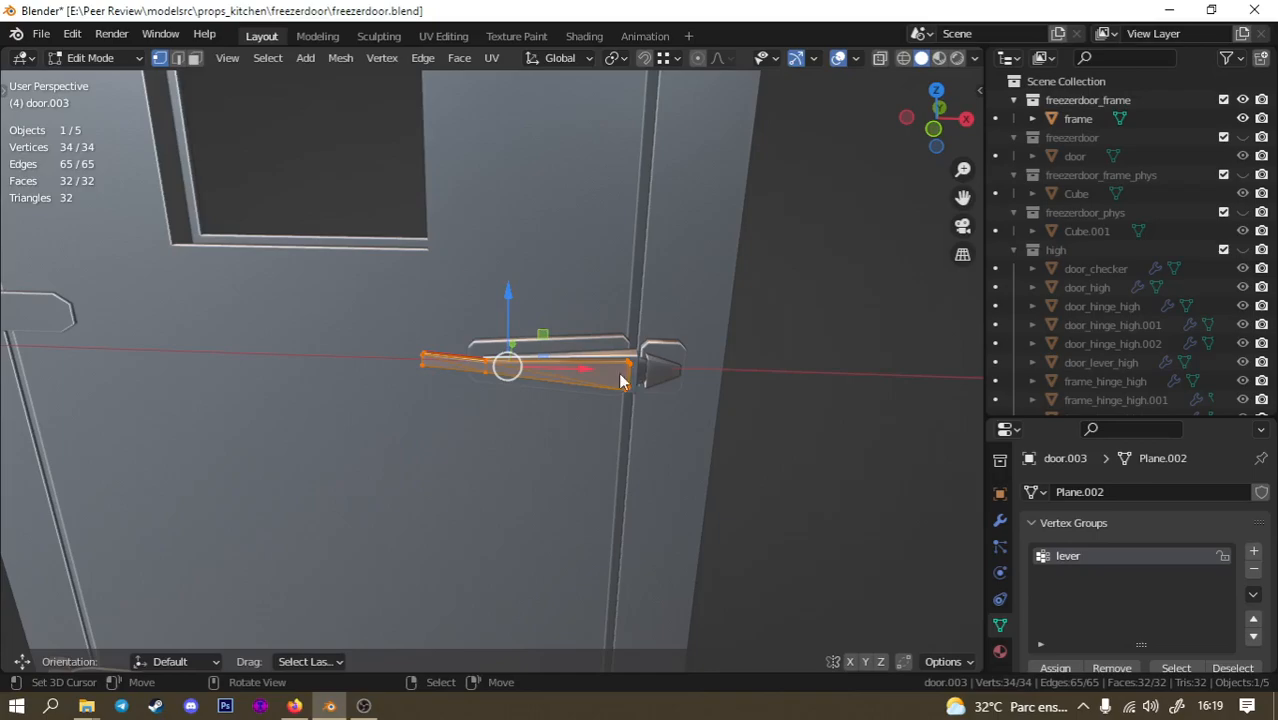
key("Tab")
Assign all vertices of the small pin mesh beside the lever to its "pin" vertex group.
middle_click_drag(499, 362, 573, 351)
left_click(578, 353)
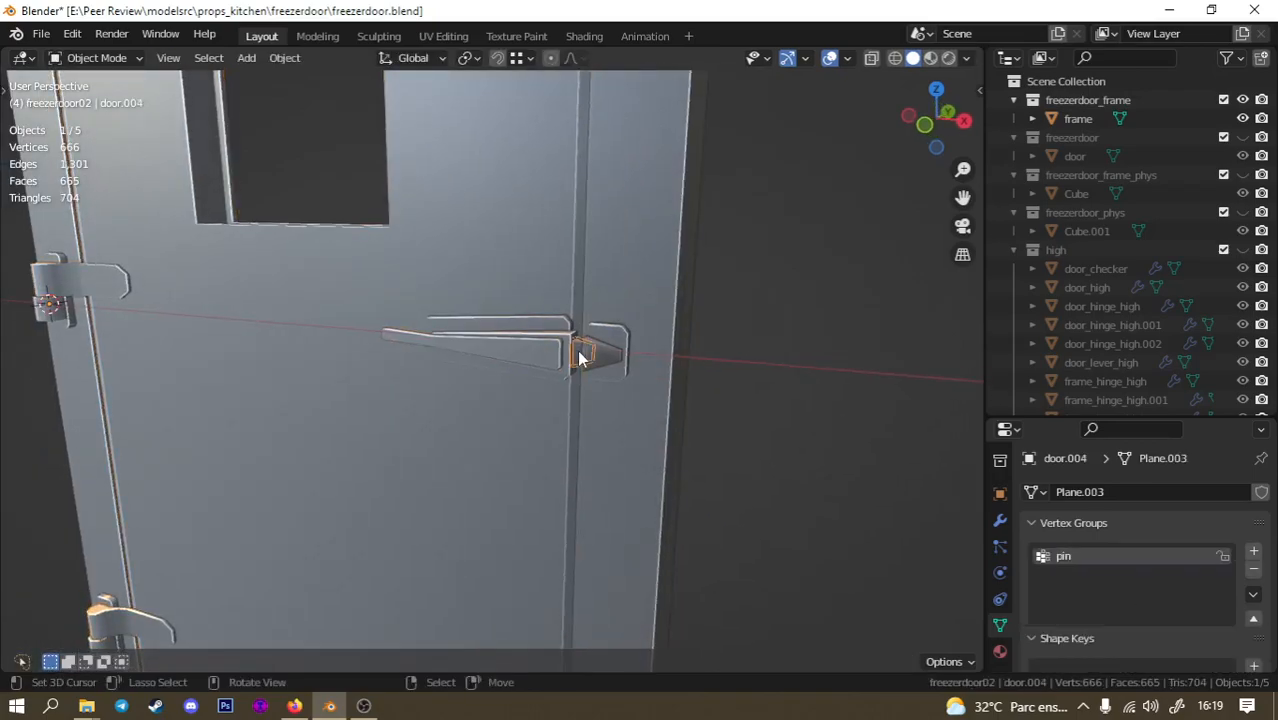
key("Tab")
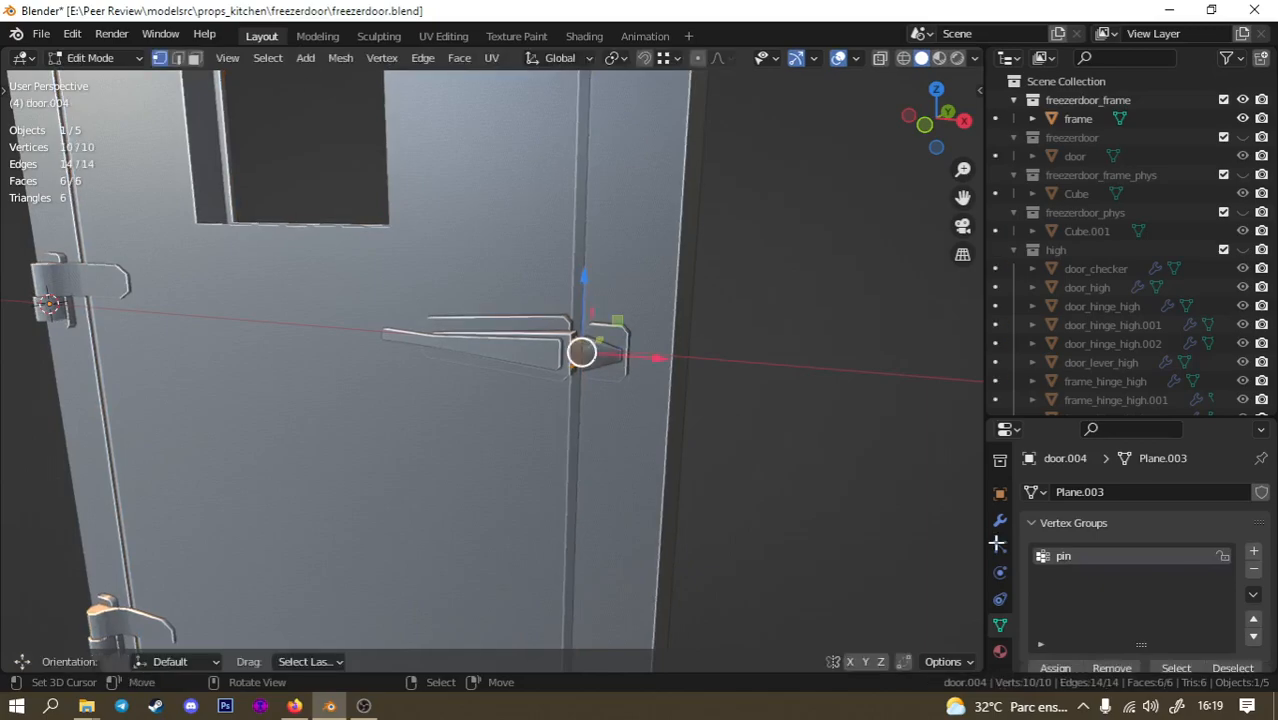
scroll(1086, 599, "down", 2)
left_click(1056, 630)
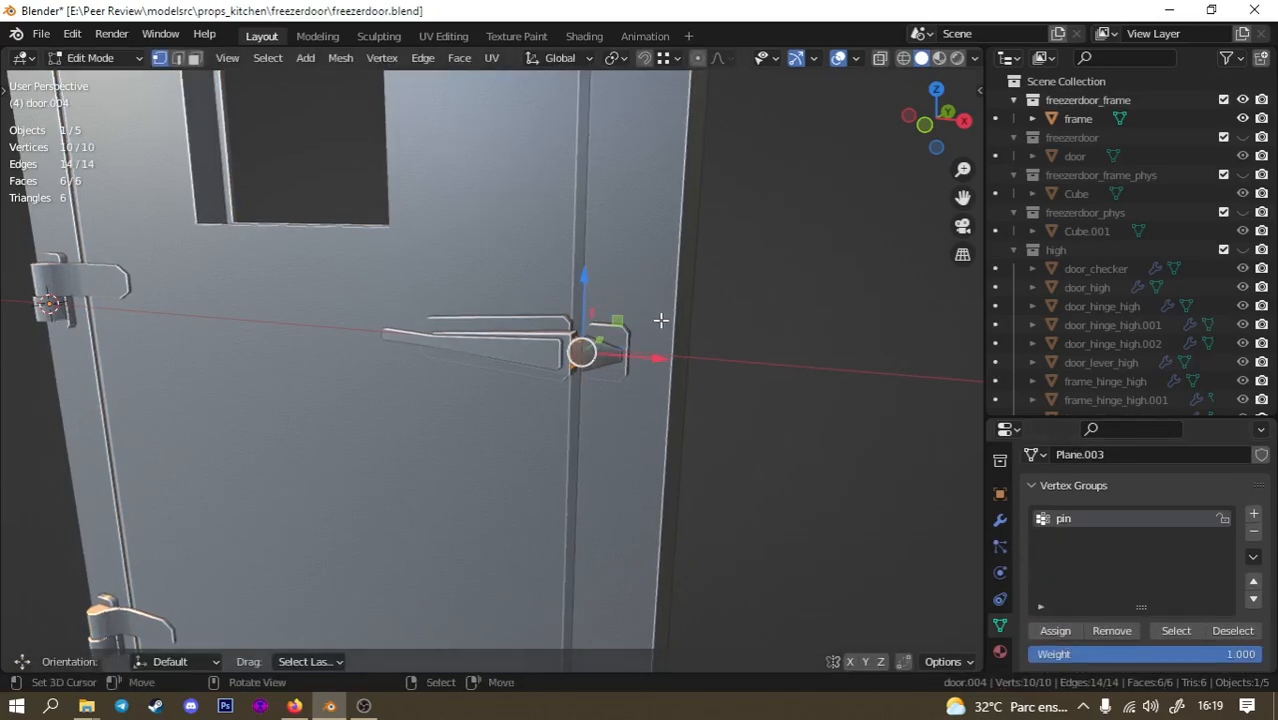
key("Tab")
Add a vertex group named "knob" to the round knob on the door's back.
middle_click_drag(739, 345, 383, 315)
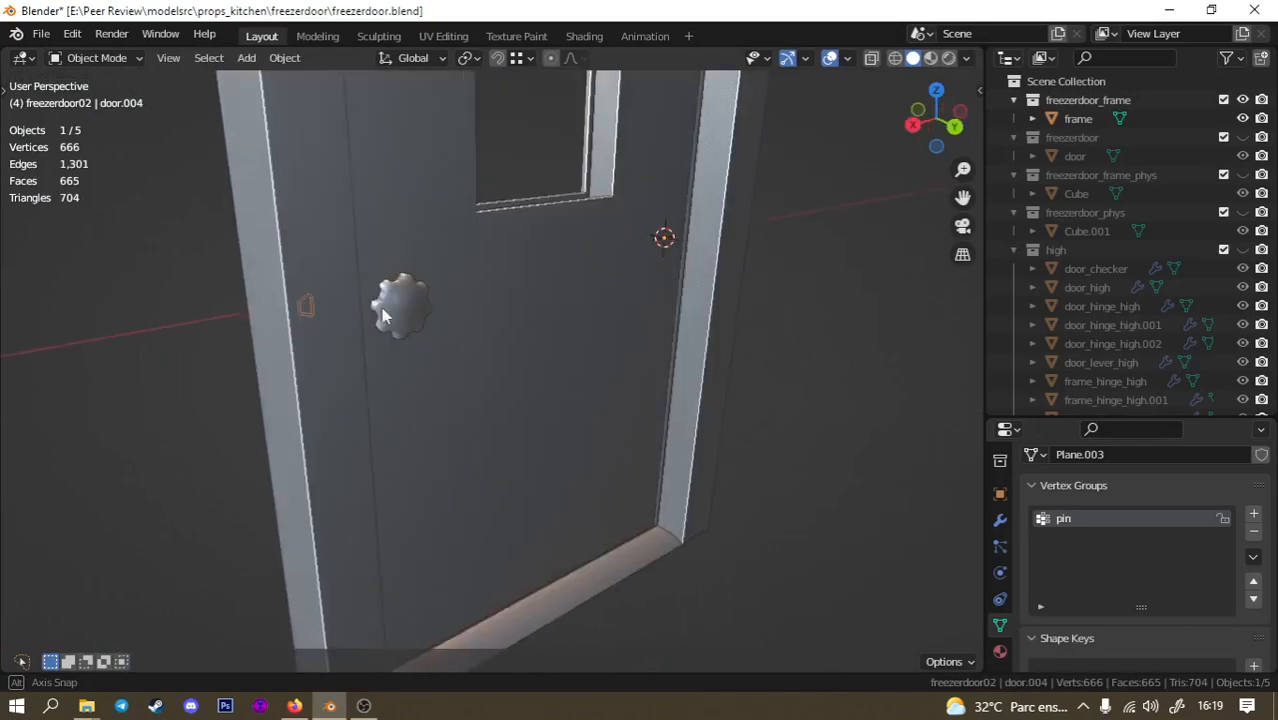
left_click(383, 315)
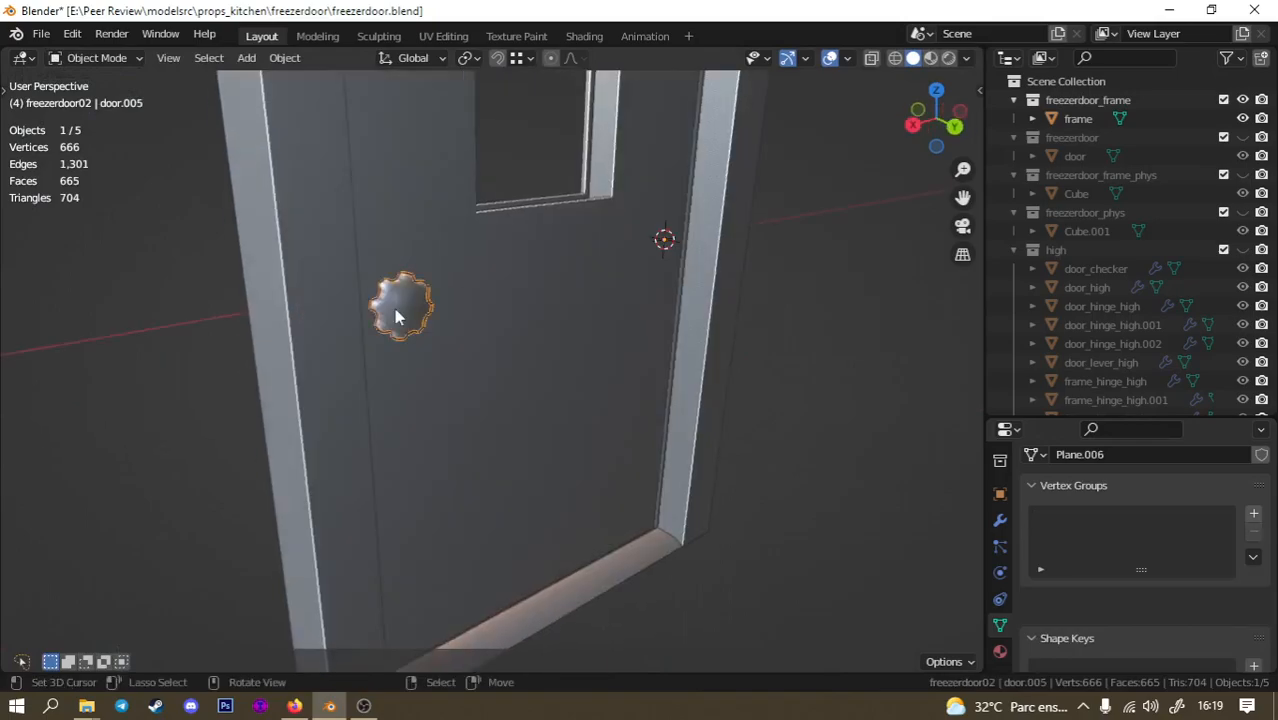
left_click(1254, 515)
double_click(1069, 520)
type("knob")
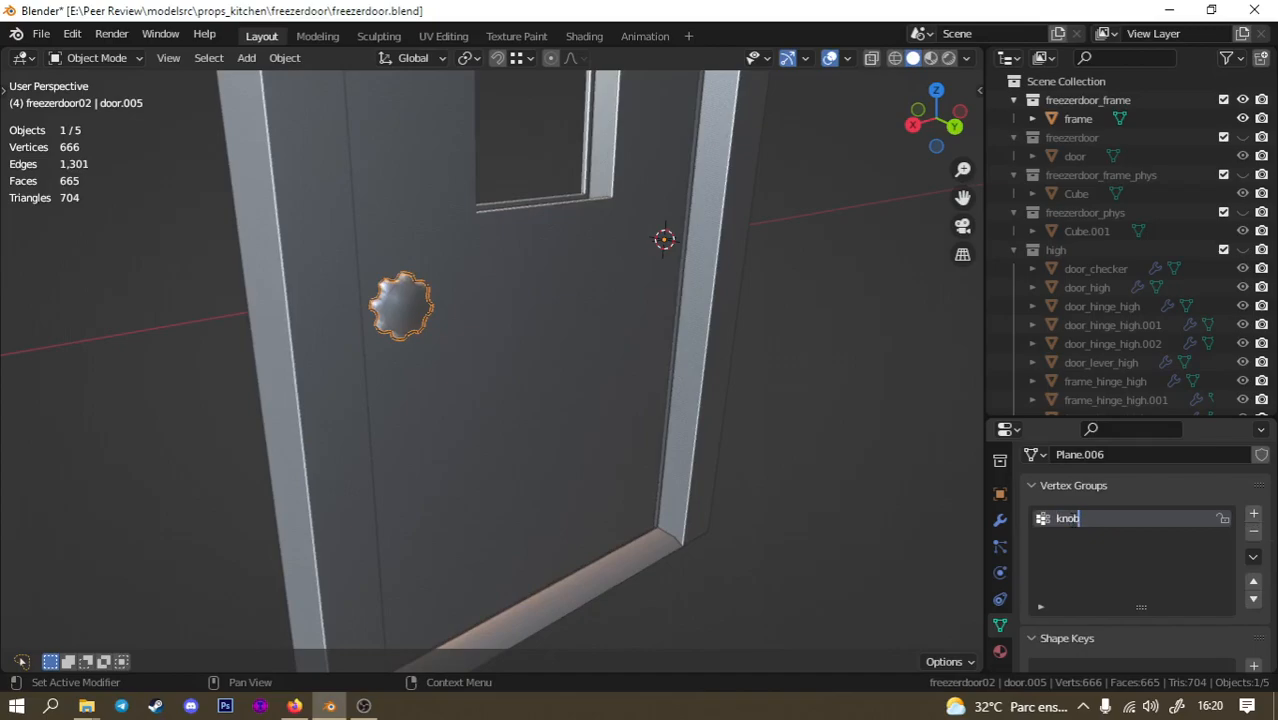
Assign all vertices of the knob mesh to its "knob" vertex group and return to Object Mode.
key("Tab")
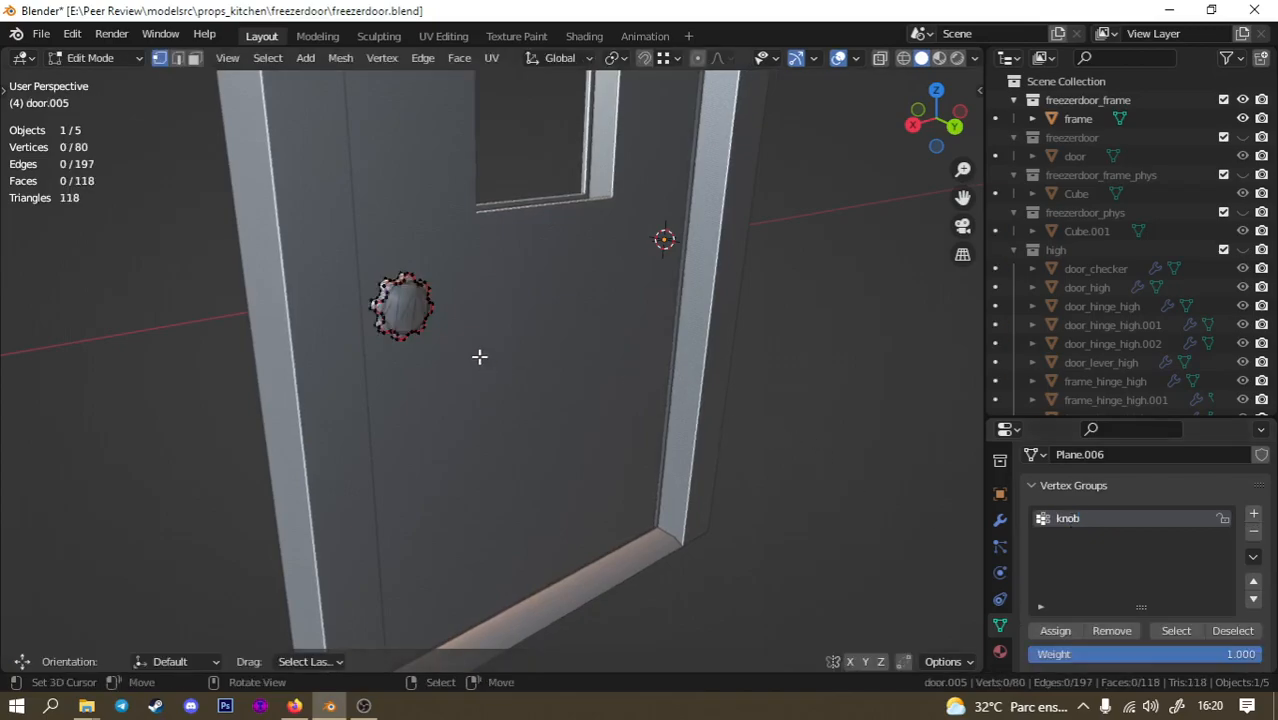
key("a")
left_click(1055, 631)
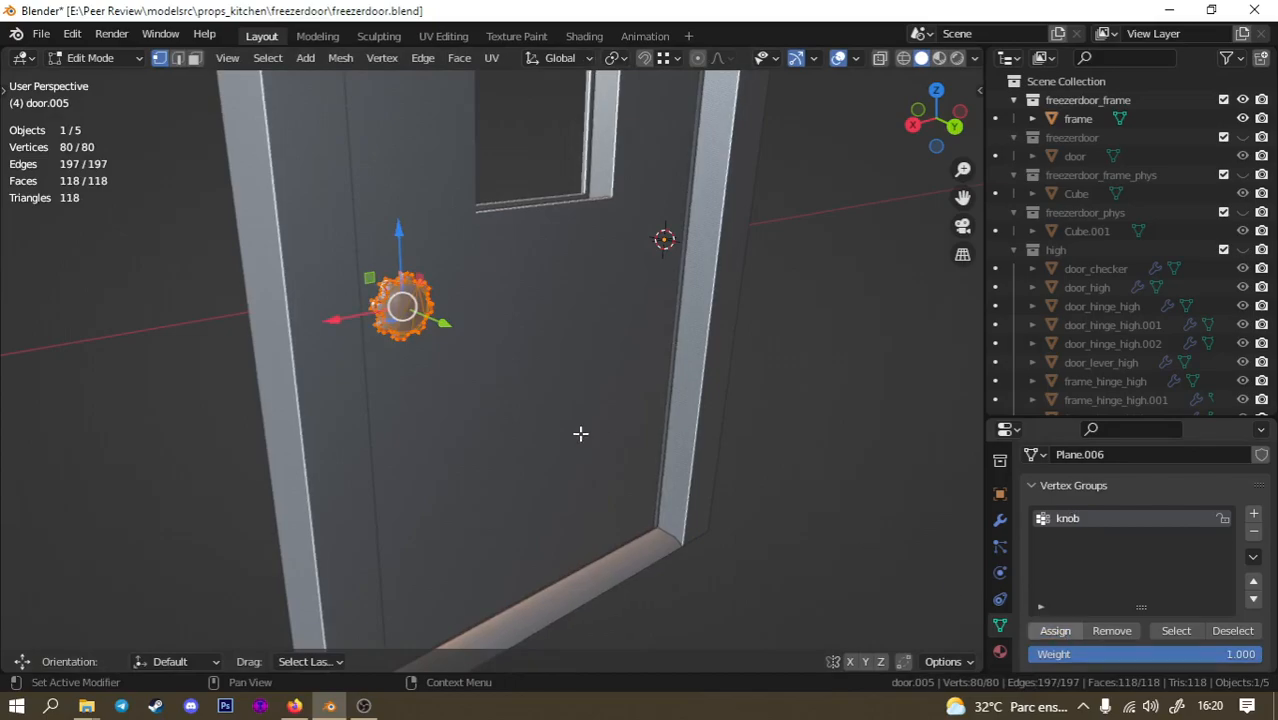
key("alt+a")
key("Tab")
middle_click_drag(345, 342, 490, 320)
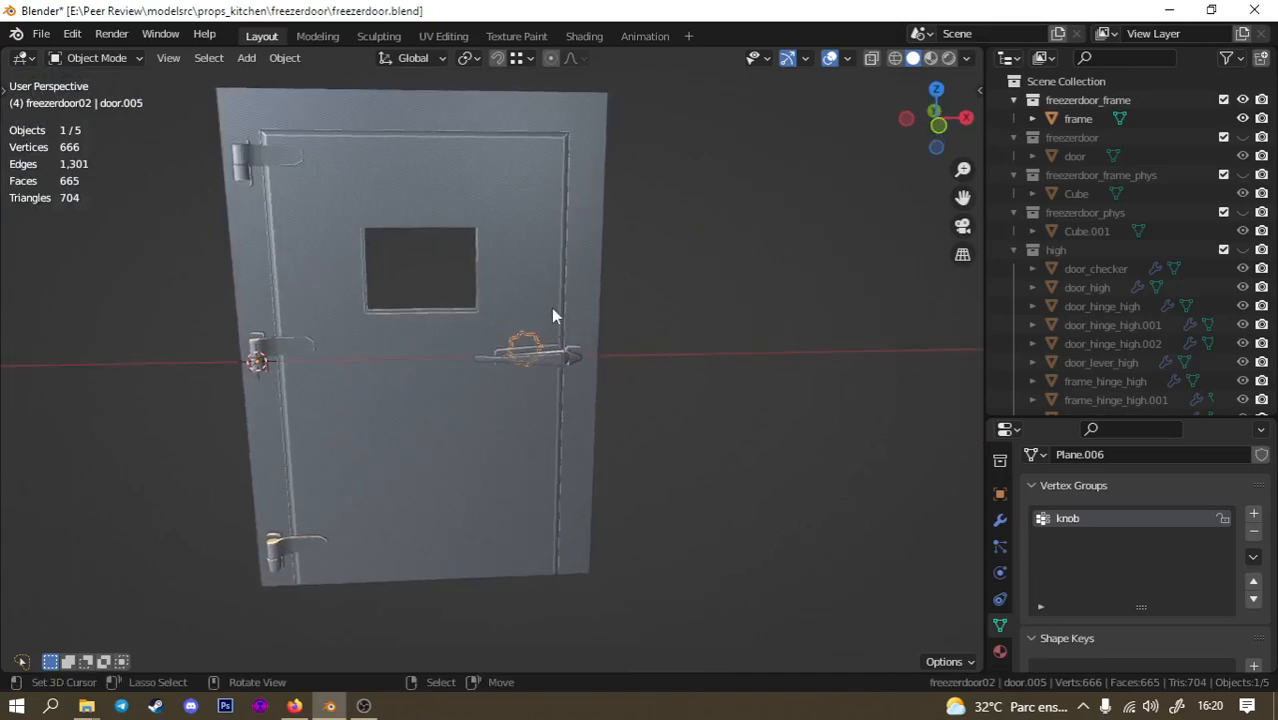
Select the frame surrounding the door and hide it so only the door parts remain.
left_click(527, 248)
left_click(587, 229)
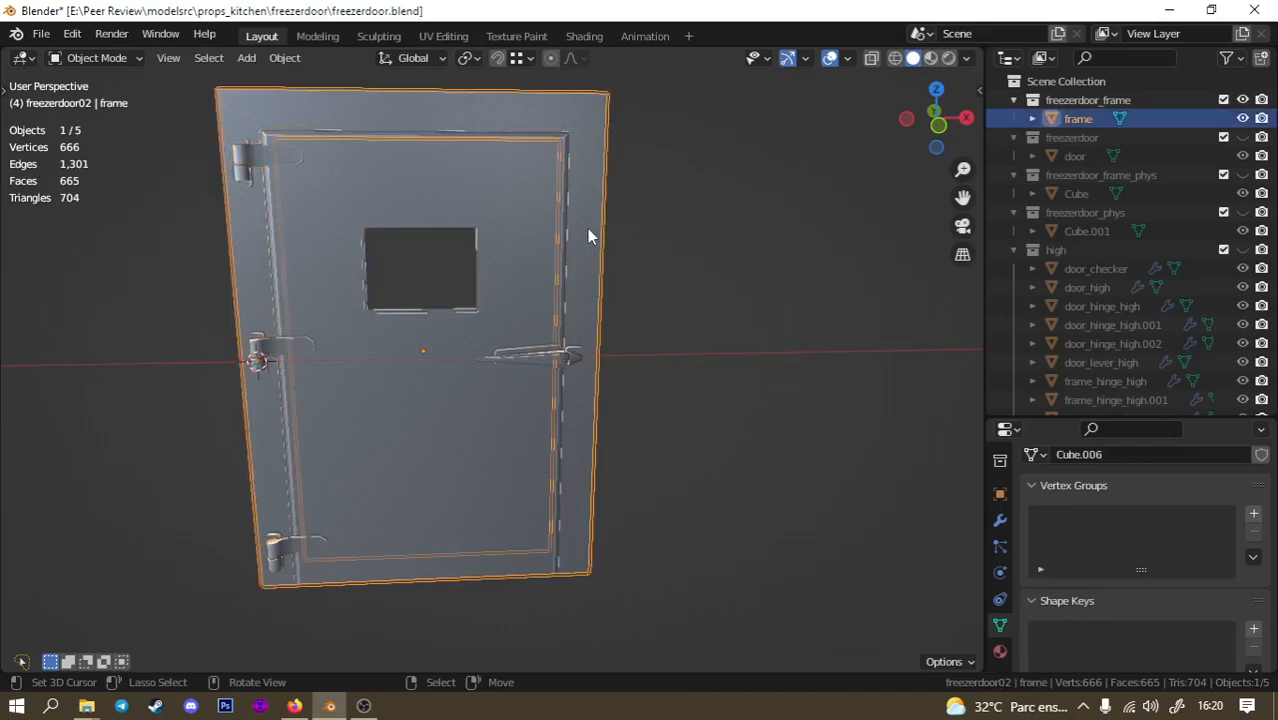
middle_click_drag(585, 240, 585, 314)
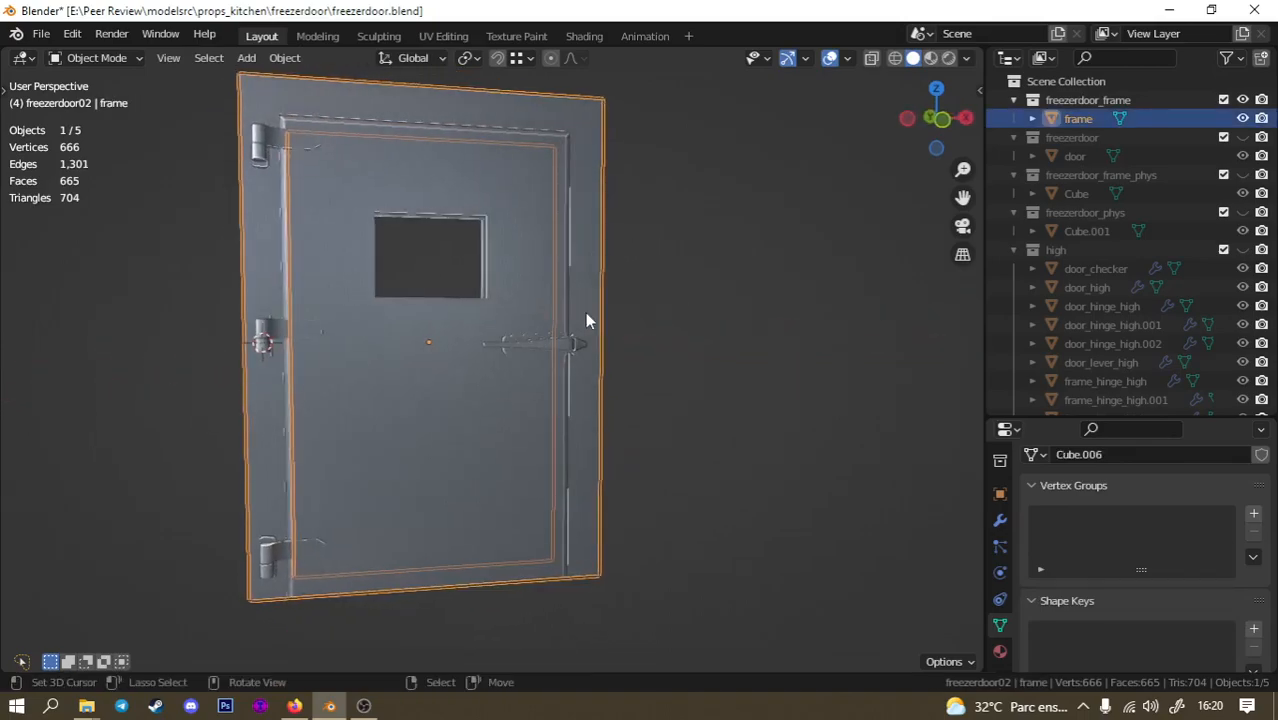
key("h")
Add a vertex group named "body" to the main door panel mesh.
left_click(447, 376)
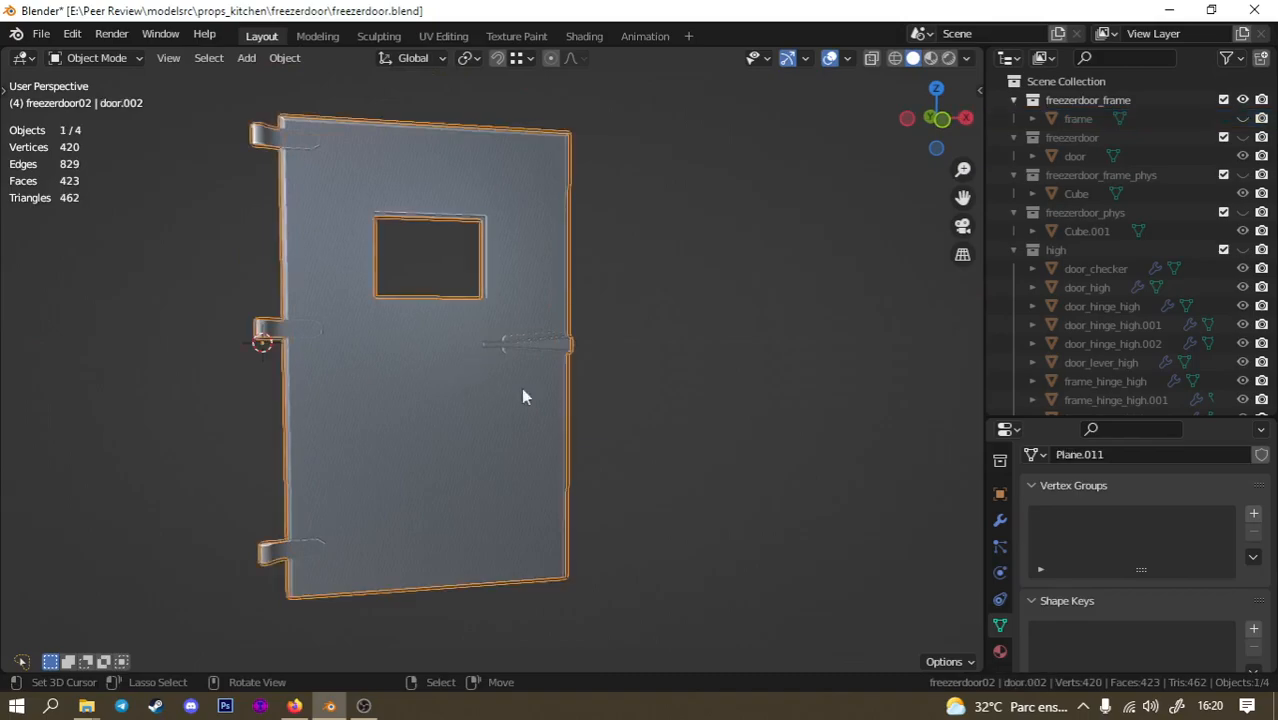
left_click(1254, 514)
double_click(1072, 518)
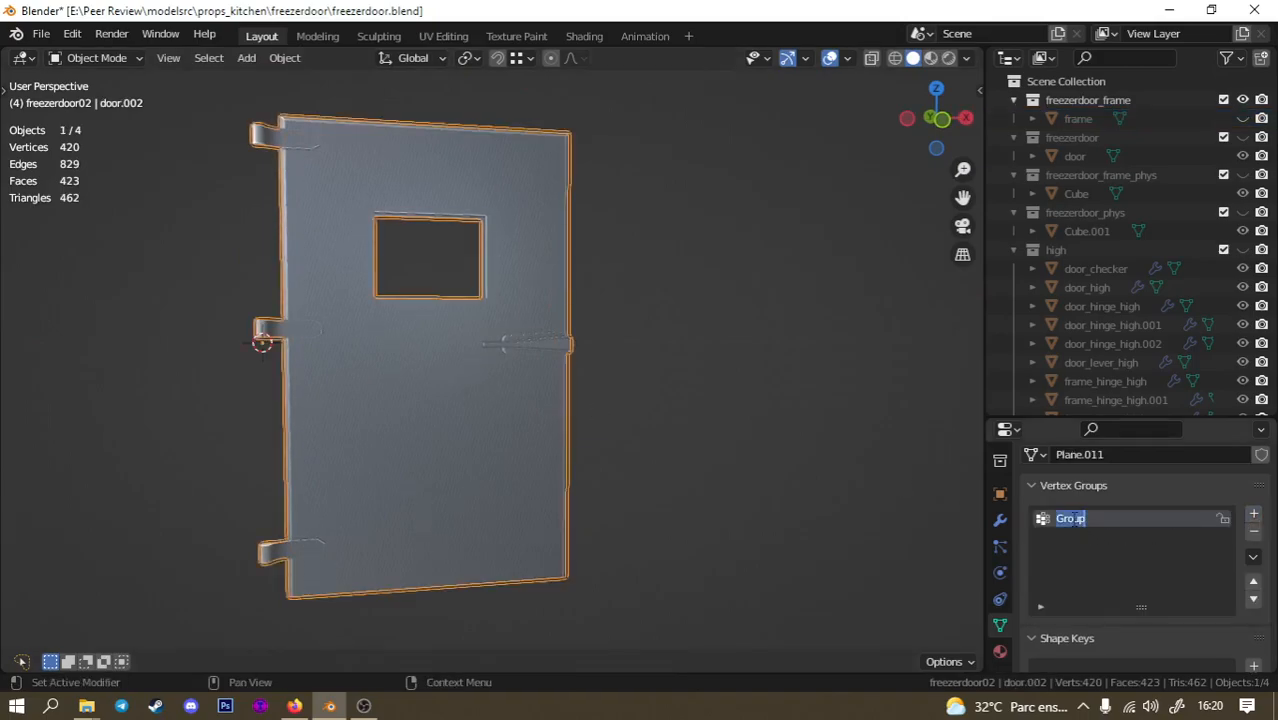
type("body")
Deselect everything and add a single-bone armature at the world origin beside the middle hinge.
middle_click_drag(608, 442, 512, 390)
key("alt+a")
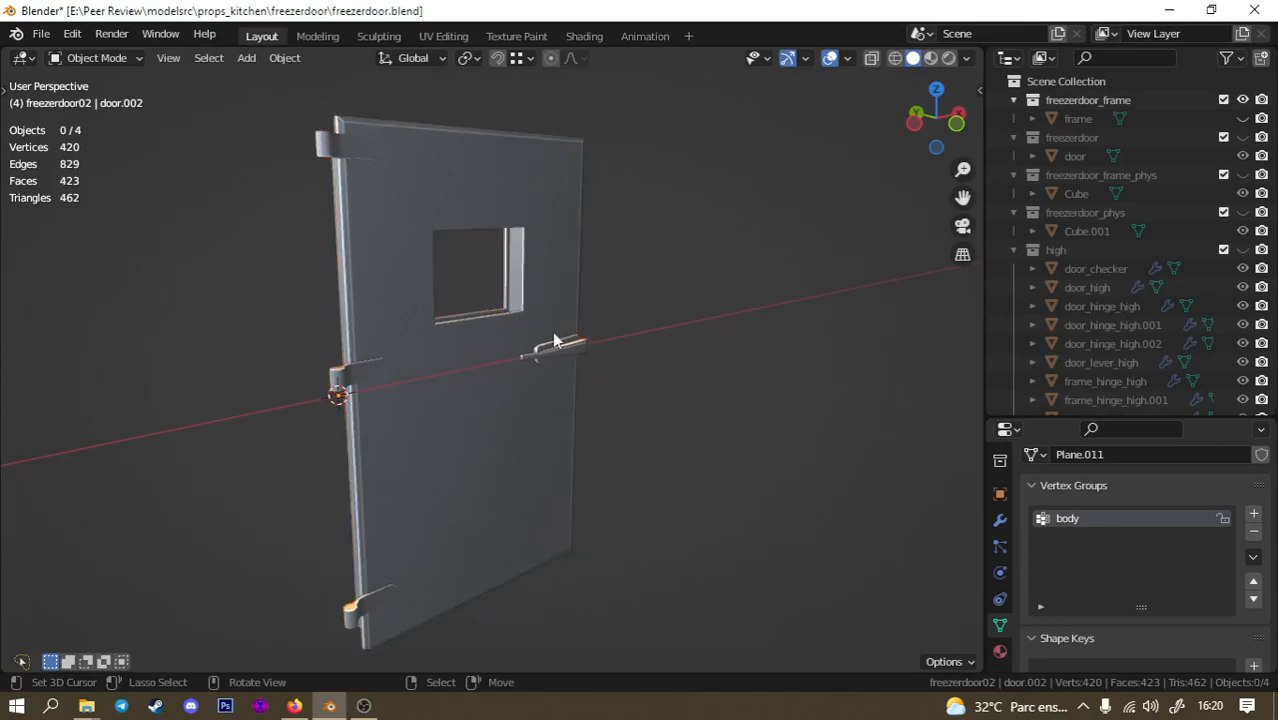
key("shift+a")
mouse_move(446, 497)
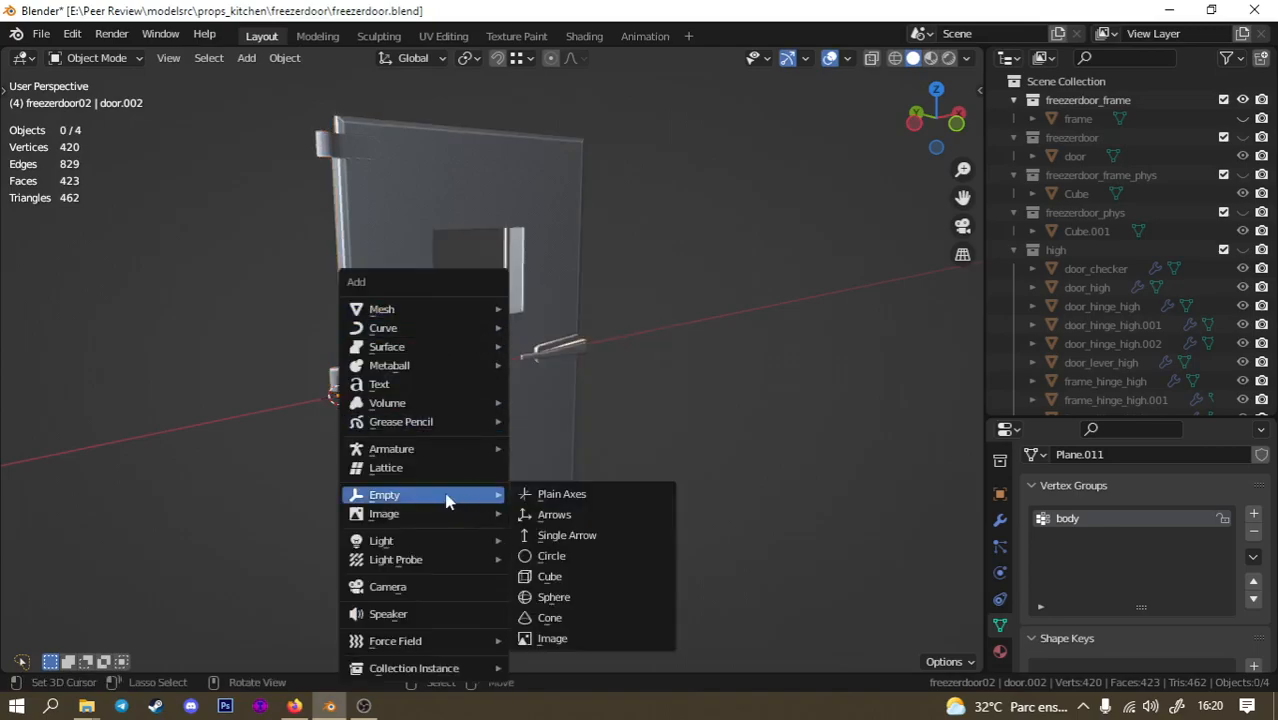
mouse_move(452, 451)
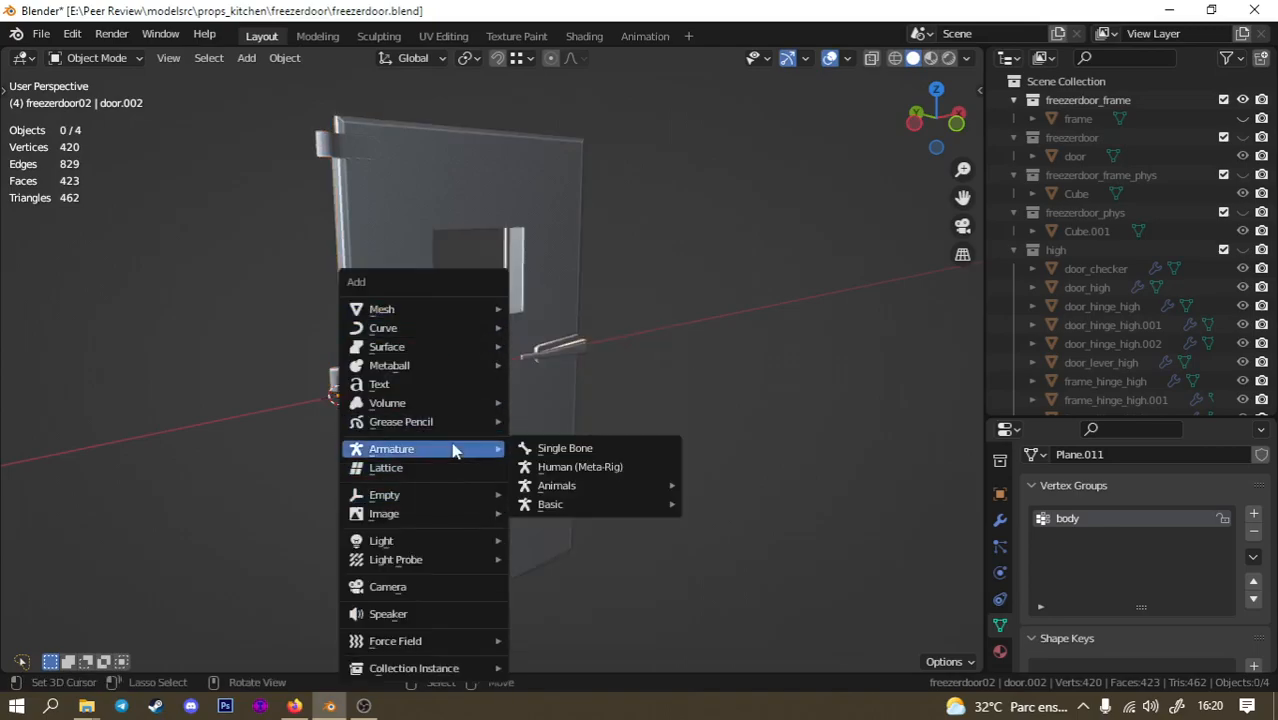
left_click(557, 456)
Enter Edit Mode on the armature in front view and switch the viewport to wireframe shading.
middle_click_drag(516, 426, 620, 394)
key("KP_1")
scroll(500, 350, "up", 2)
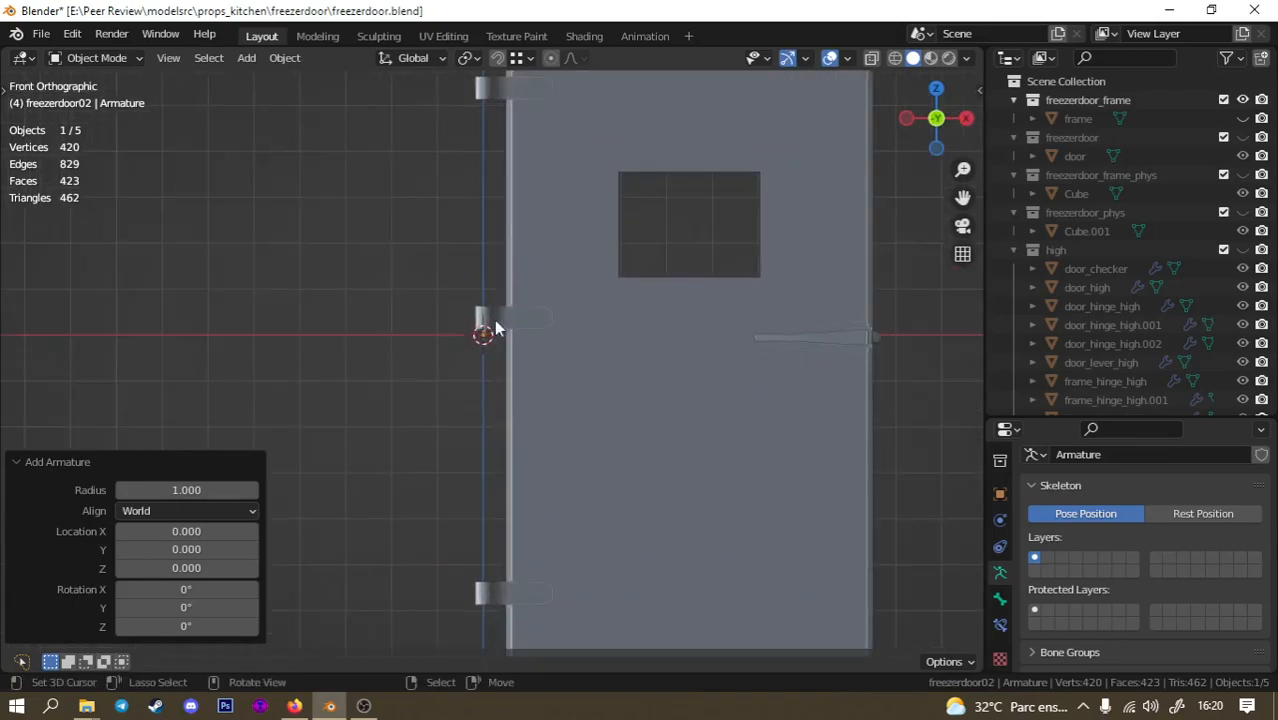
key("Tab")
scroll(480, 328, "up", 2)
key("z")
left_click(402, 320)
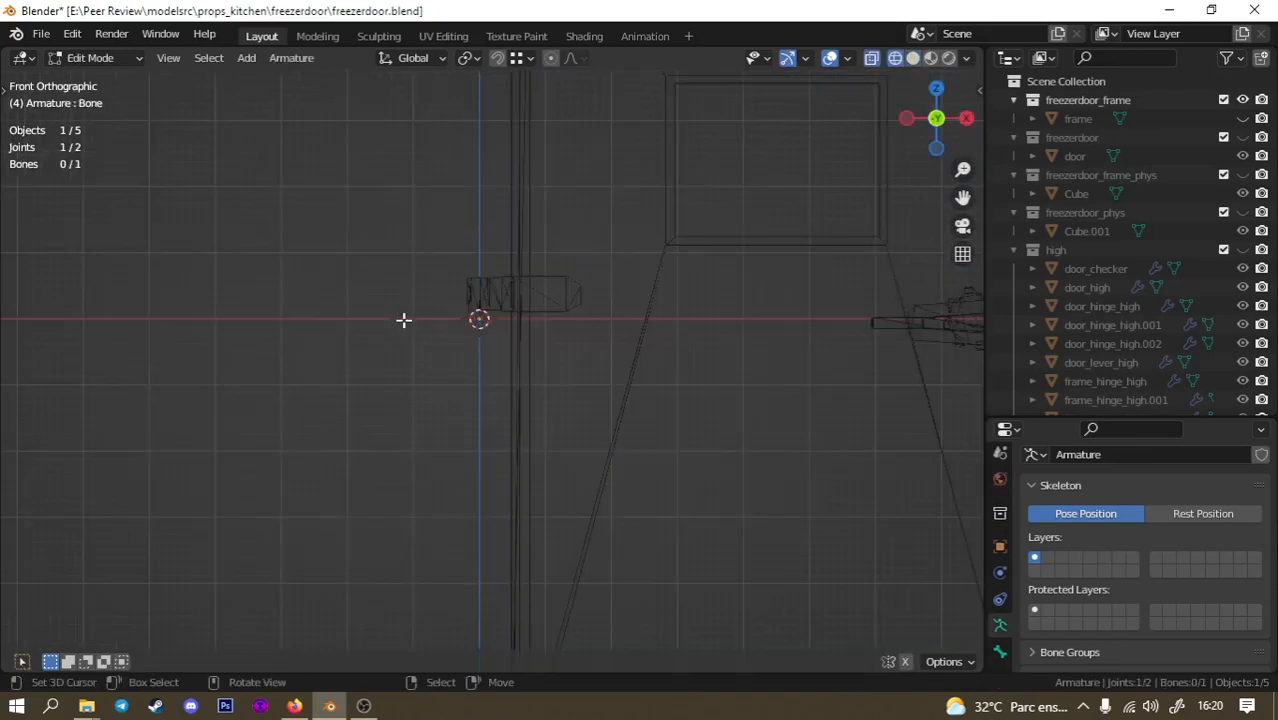
Move the bone's tip about 8 units along the X axis, away from the hinge.
scroll(480, 285, "up", 3)
scroll(490, 350, "up", 4)
middle_click_drag(437, 141, 442, 271, "shift")
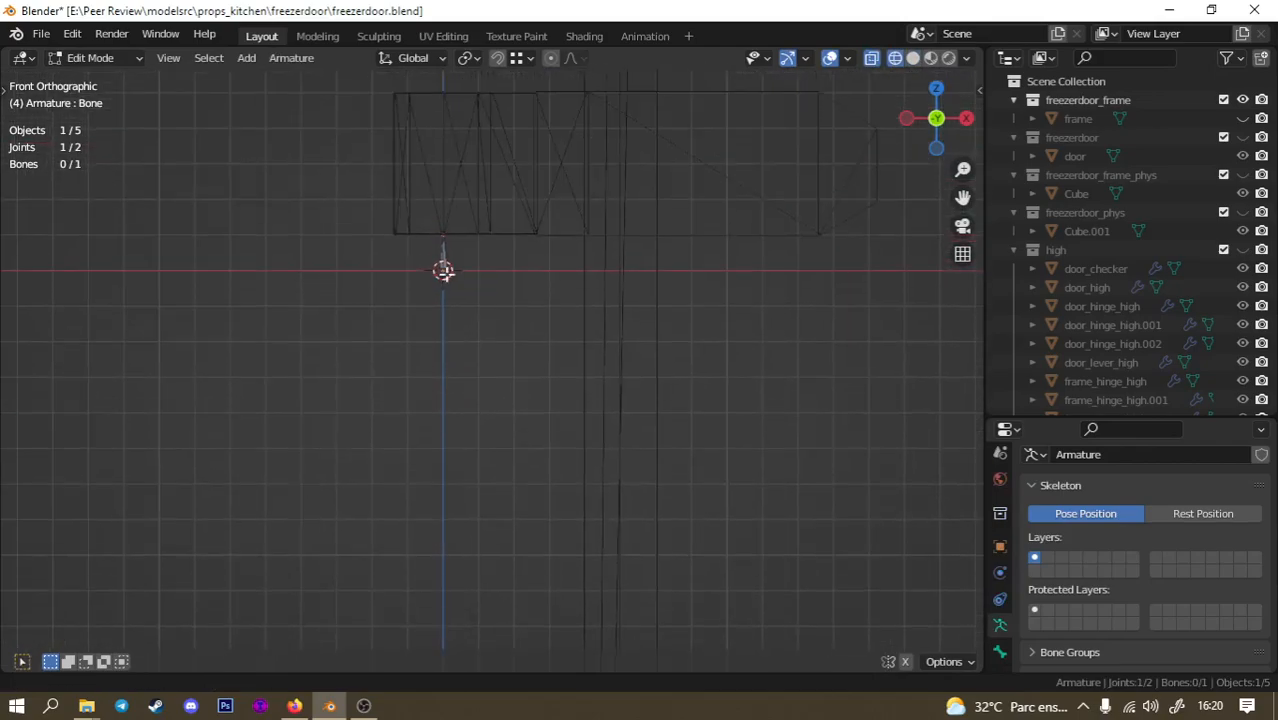
scroll(448, 242, "up", 2)
middle_click_drag(445, 322, 458, 424, "shift")
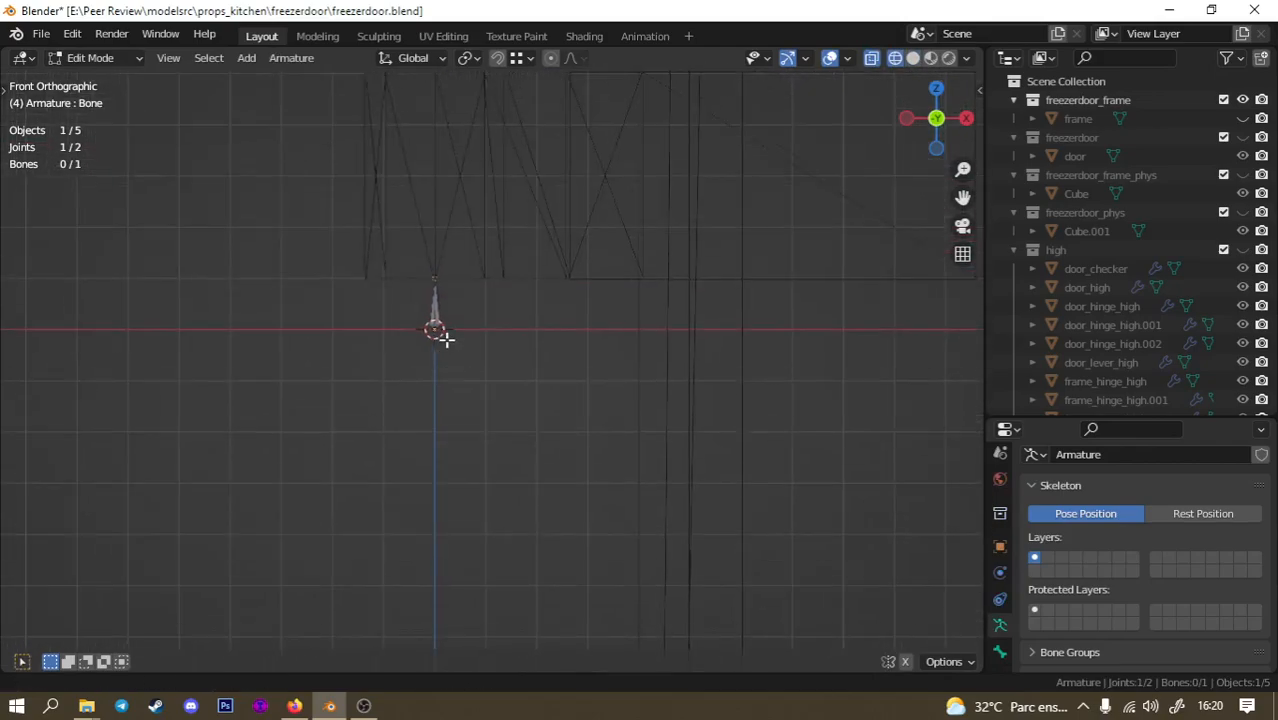
key("g")
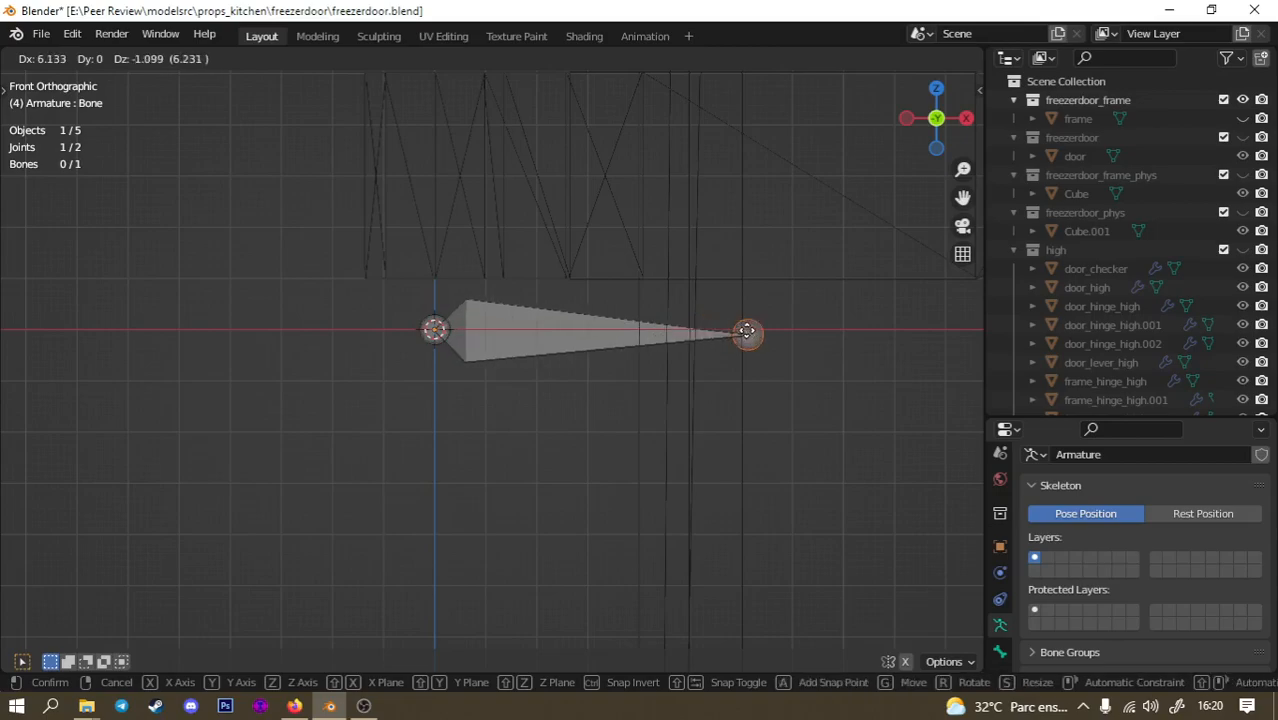
key("x")
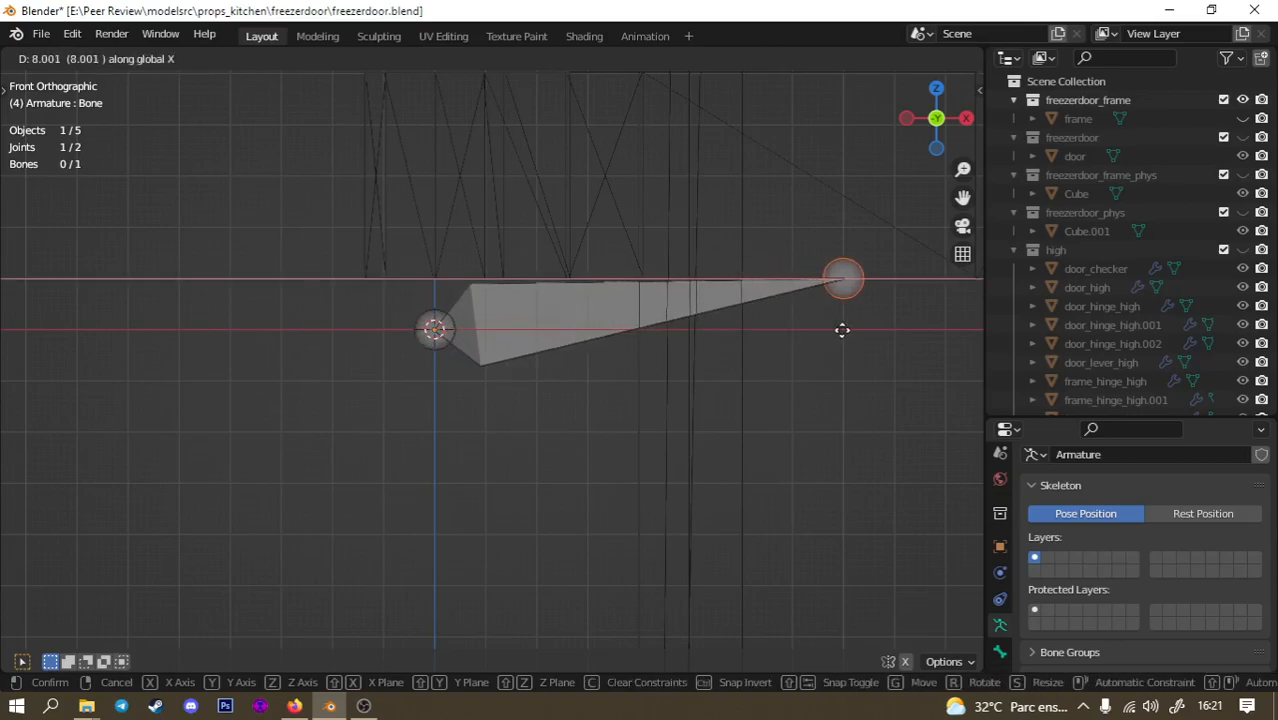
left_click(842, 330)
Move the bone's tip across the door to the knob, about 52.6 in X, 9.9 in Y and 2.1 in Z.
scroll(705, 322, "down", 5)
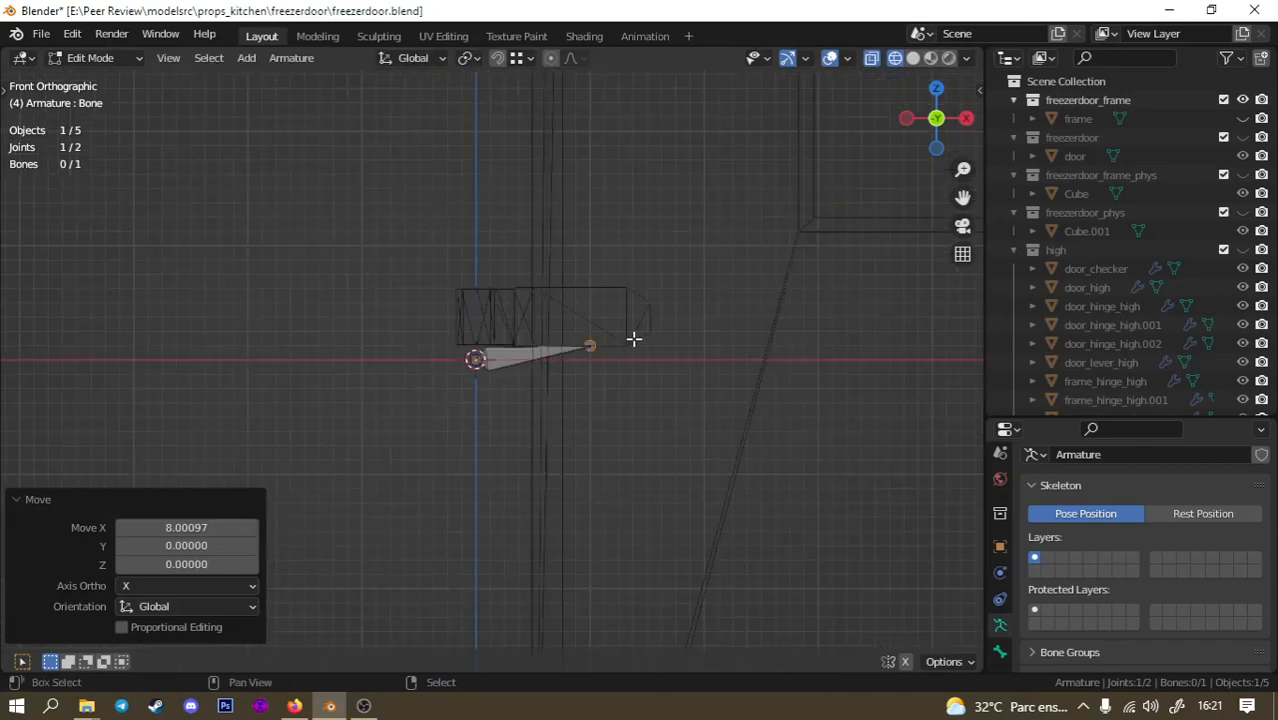
scroll(565, 335, "down", 6)
middle_click_drag(600, 344, 539, 335, "shift")
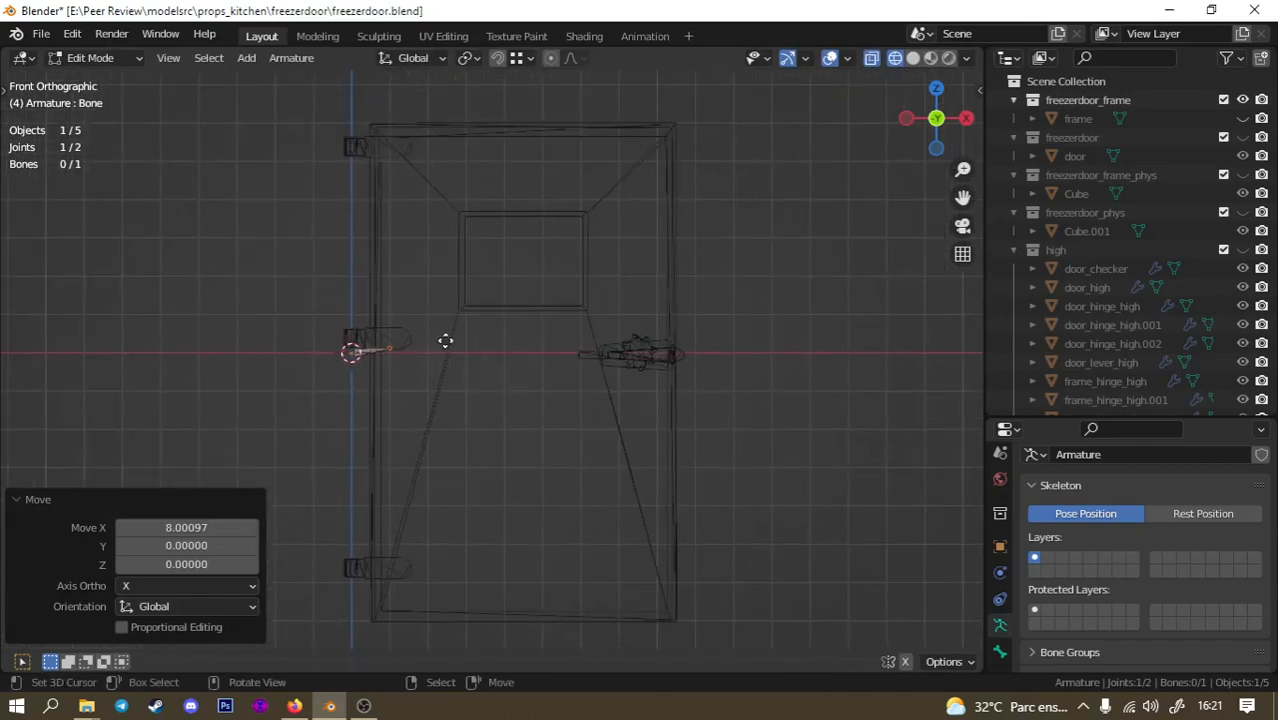
key("g")
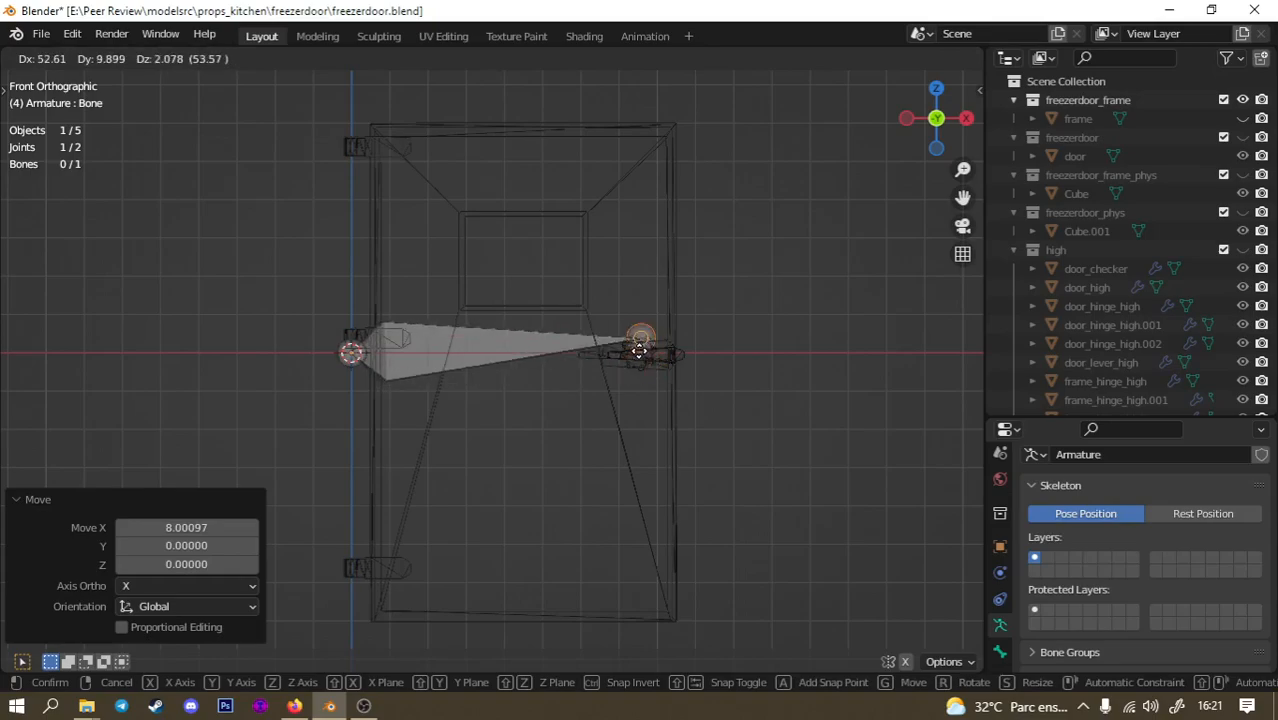
left_click(639, 349)
Align the bone's tip with the knob's centre in front view, moving it about -0.67 in X and -3.12 in Z.
scroll(690, 334, "up", 2)
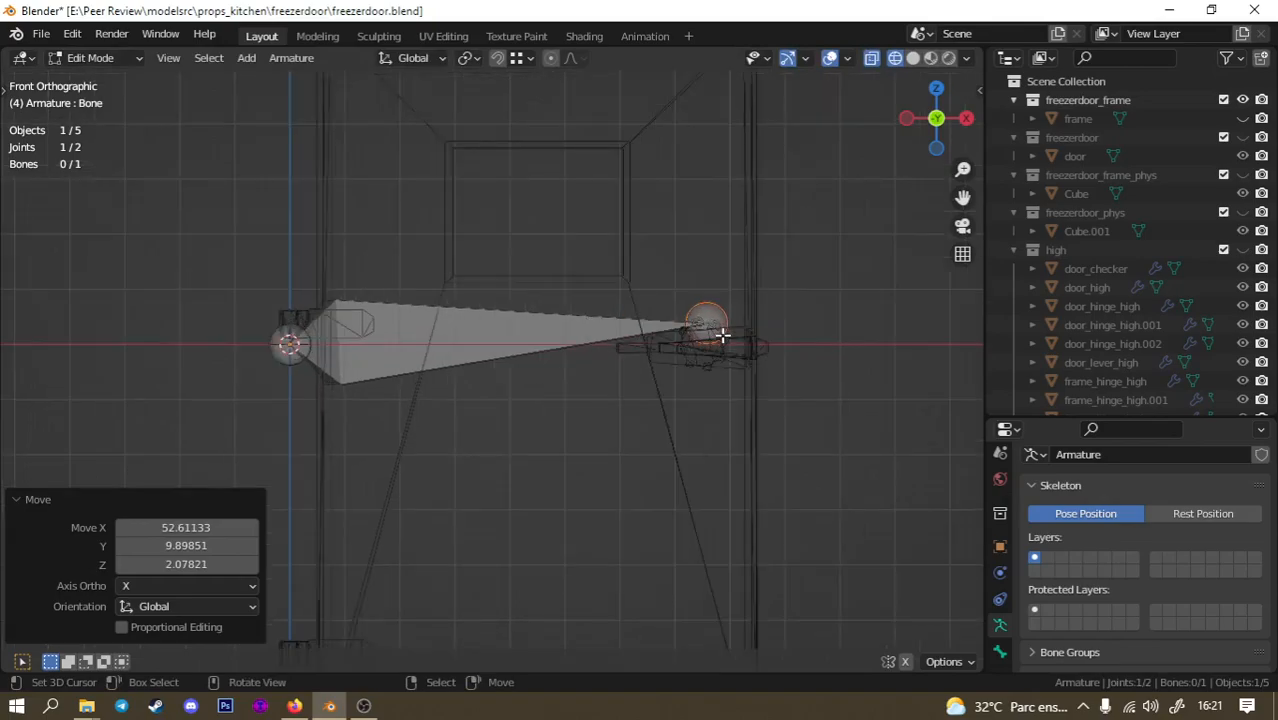
middle_click_drag(778, 336, 636, 379, "shift")
scroll(715, 390, "up", 6)
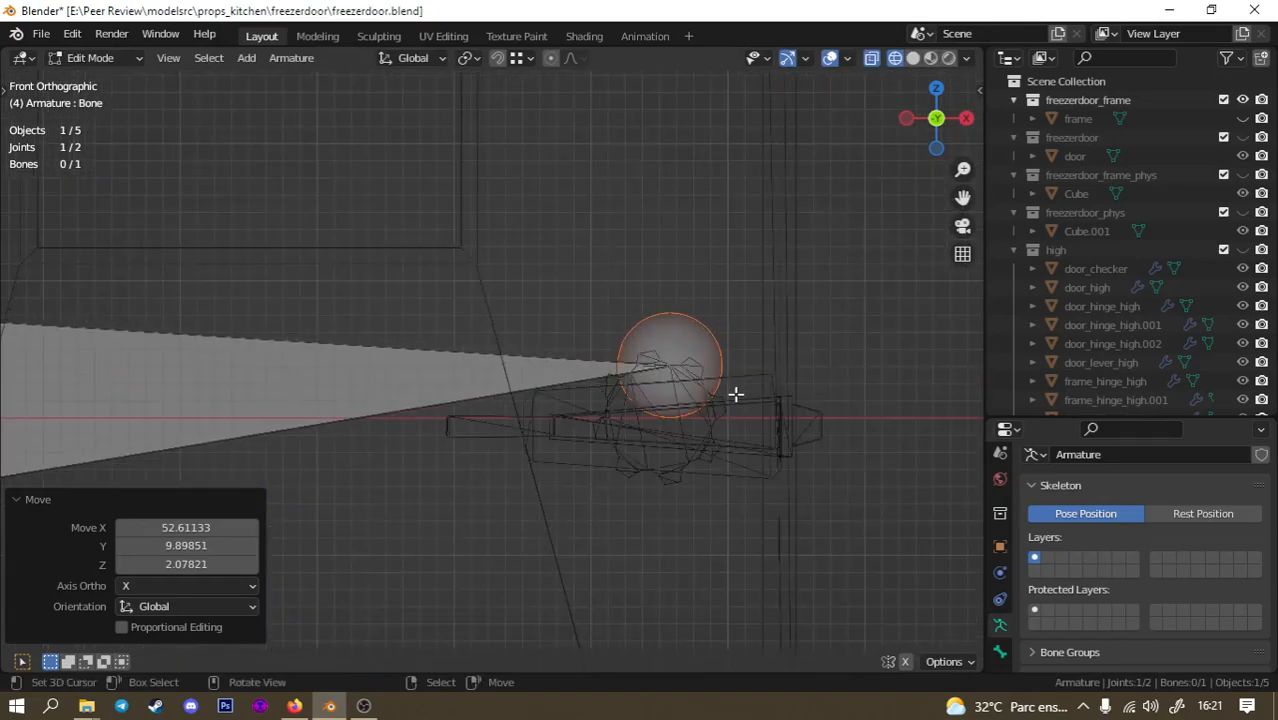
middle_click_drag(728, 395, 682, 373, "shift")
scroll(710, 344, "up", 1)
key("g")
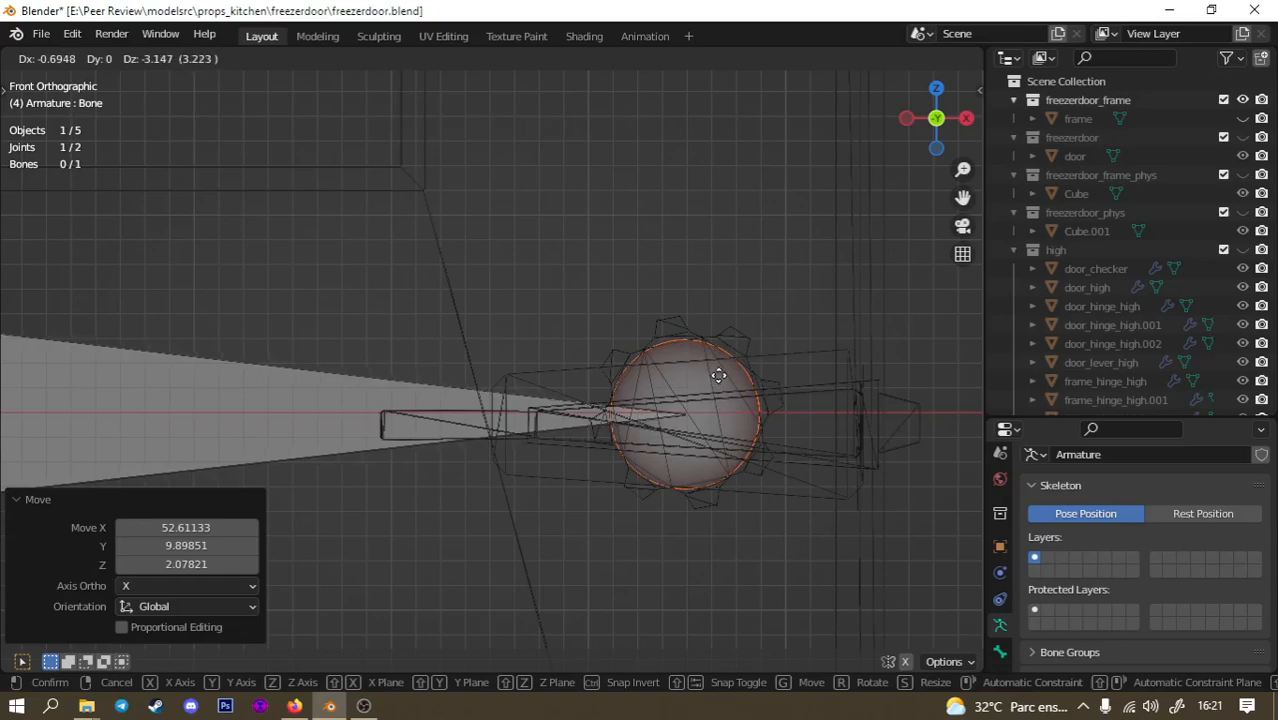
left_click(728, 372)
In top view, move the bone's tip about -9.29 along Y toward the lever side of the door.
middle_click_drag(728, 372, 609, 403)
scroll(600, 402, "down", 8)
middle_click_drag(408, 382, 452, 417)
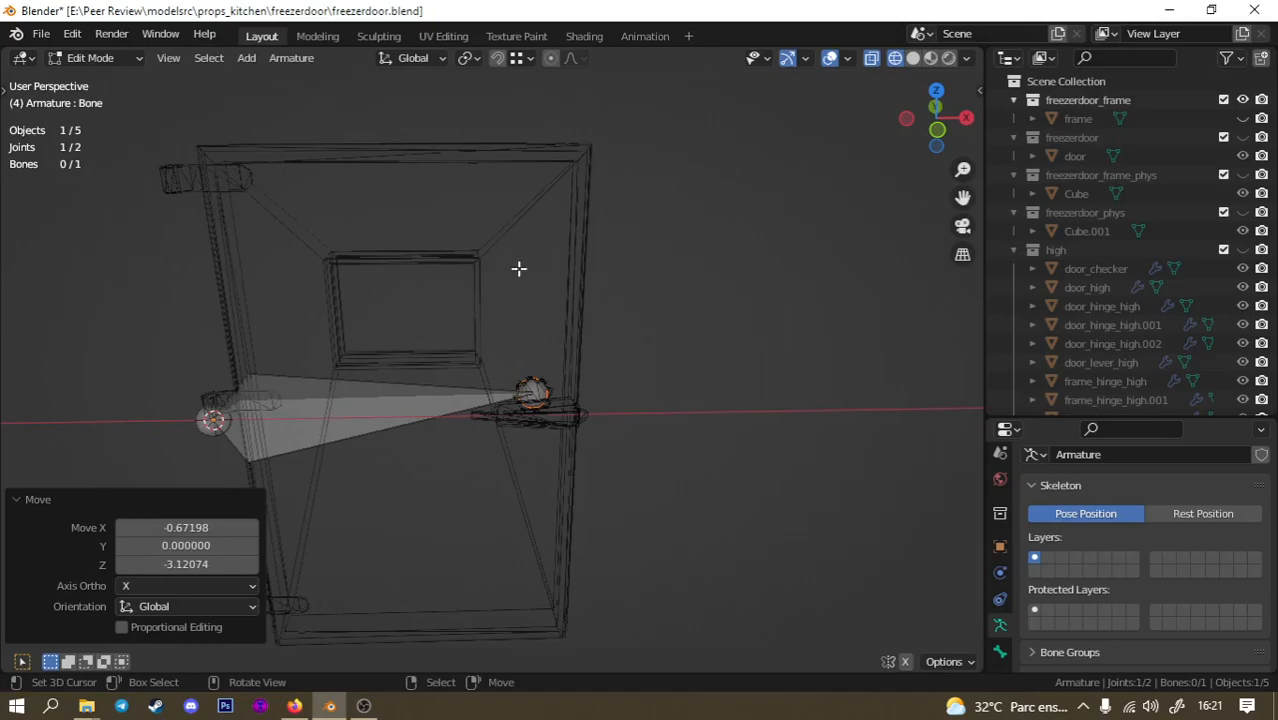
left_click(222, 418)
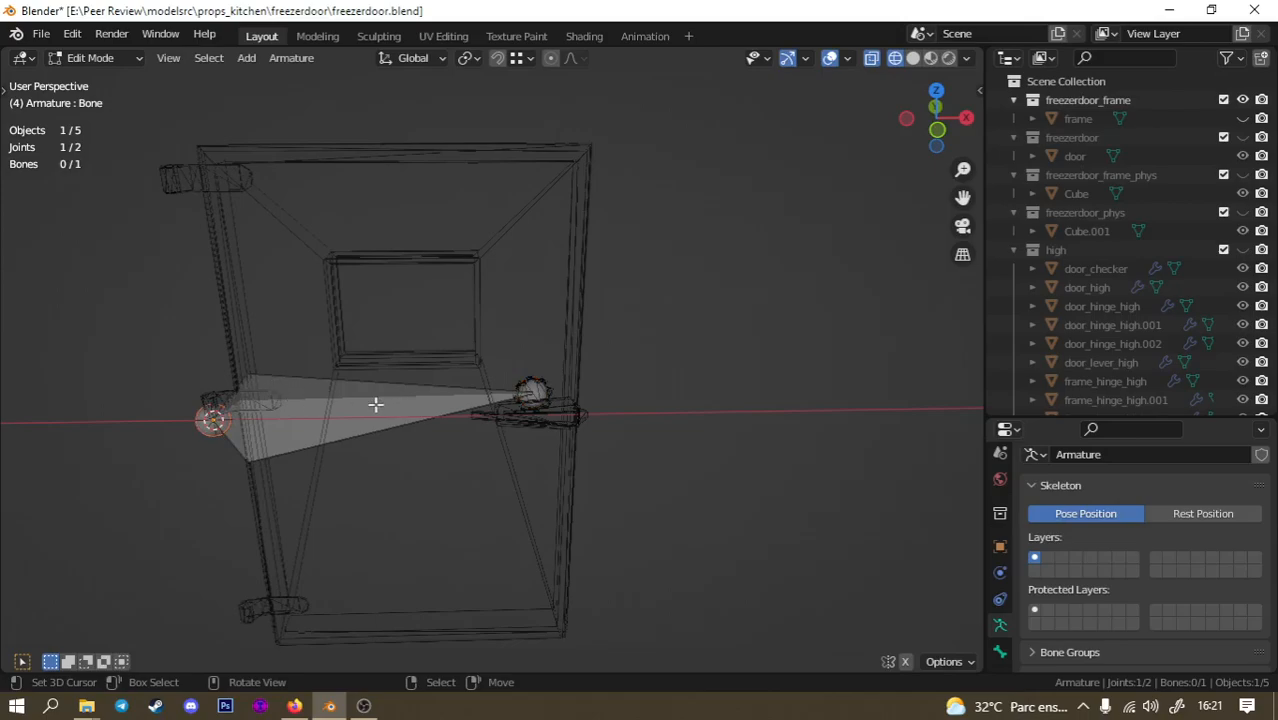
middle_click_drag(532, 399, 518, 432)
key("KP_7")
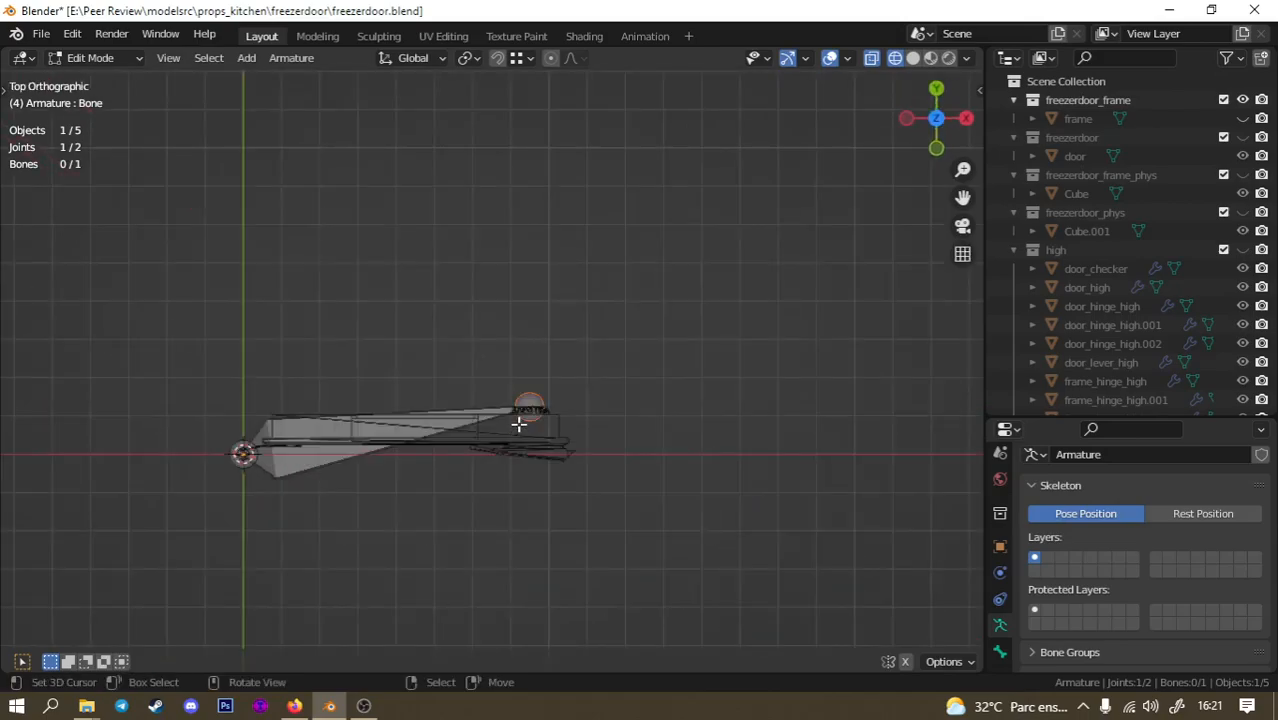
key("g")
key("y")
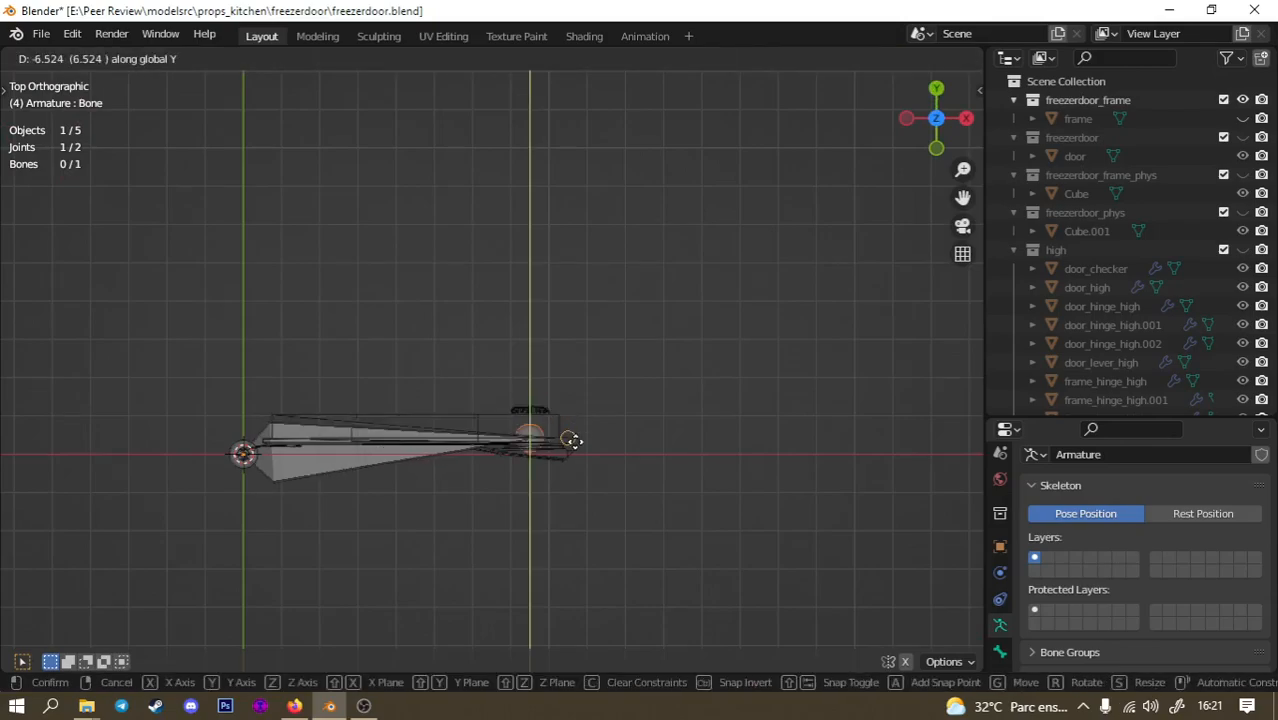
left_click(575, 450)
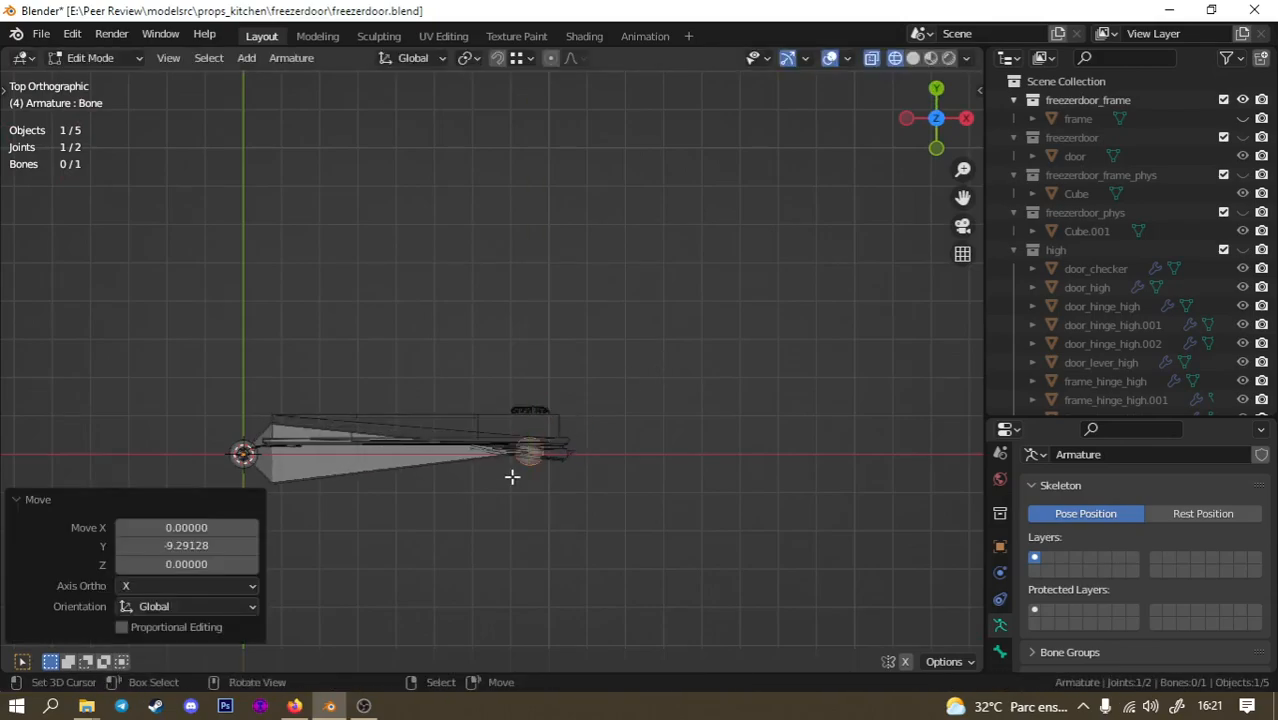
Extrude a second bone from the first bone's tip toward the knob, about 7.8 in Y and 3.4 in Z.
middle_click_drag(585, 428, 391, 304)
scroll(465, 431, "up", 2)
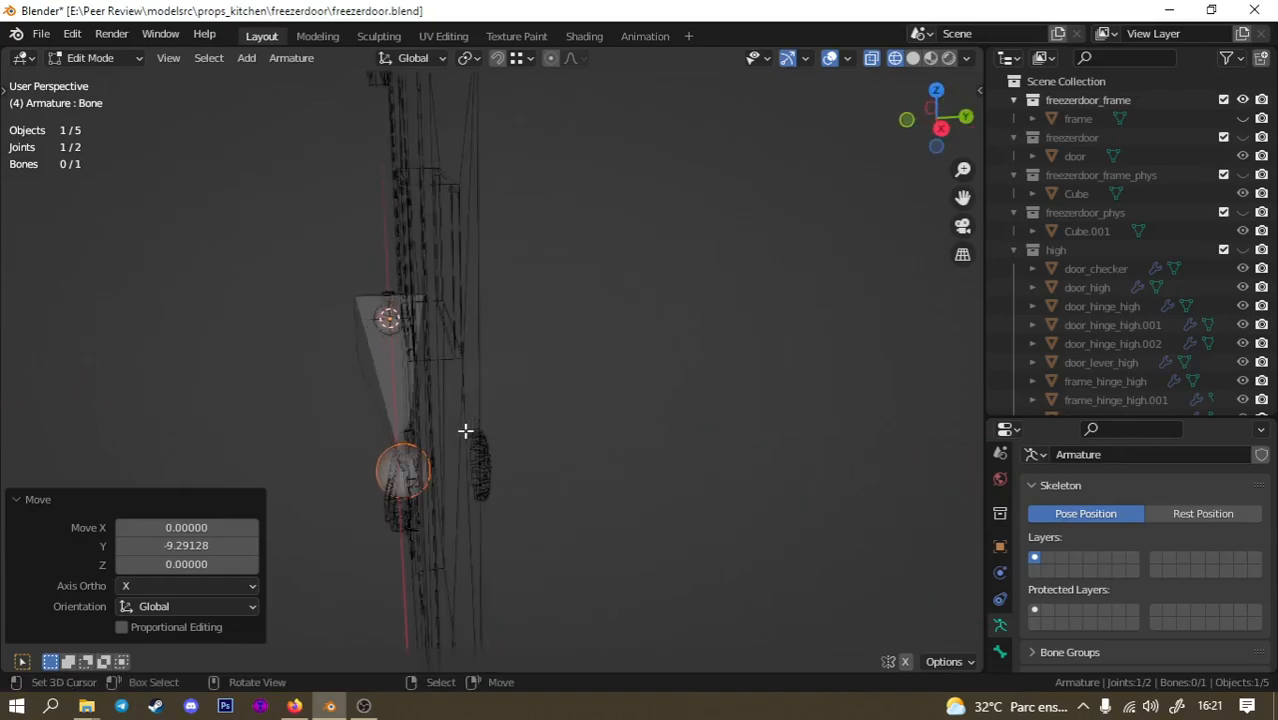
key("KP_7")
middle_click_drag(590, 428, 553, 379, "shift")
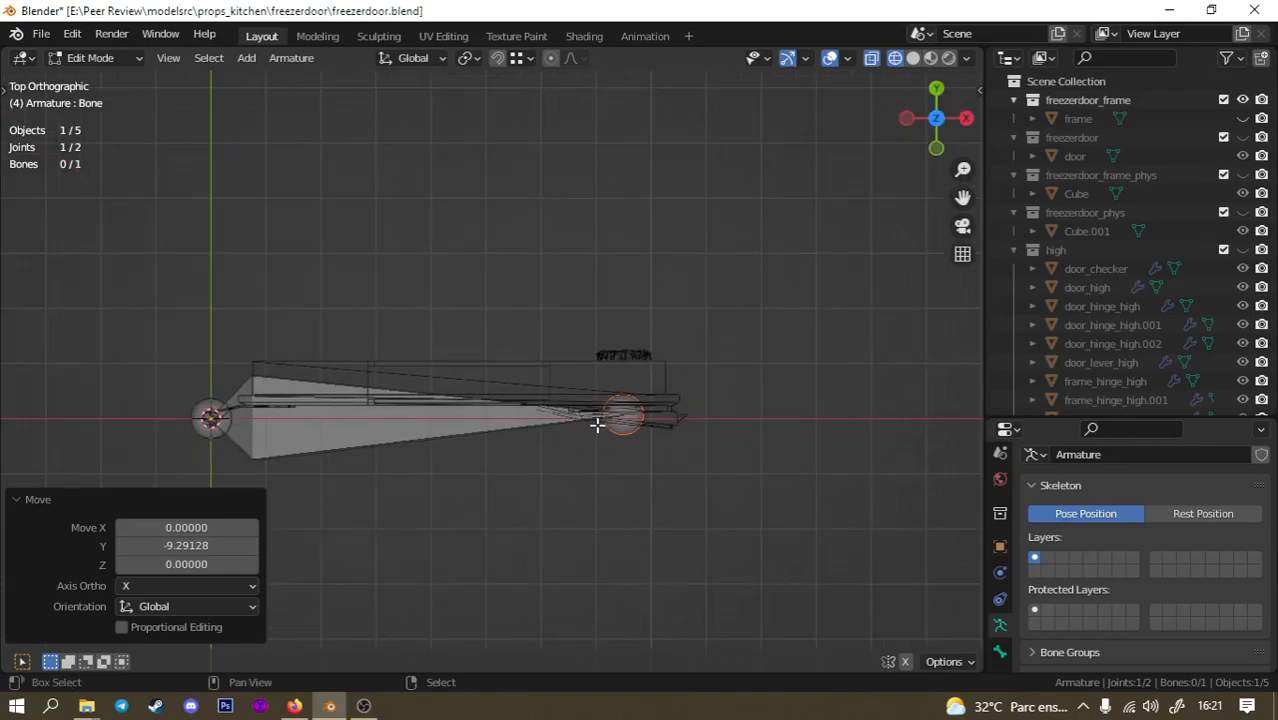
scroll(677, 410, "up", 1)
scroll(677, 410, "up", 2)
key("e")
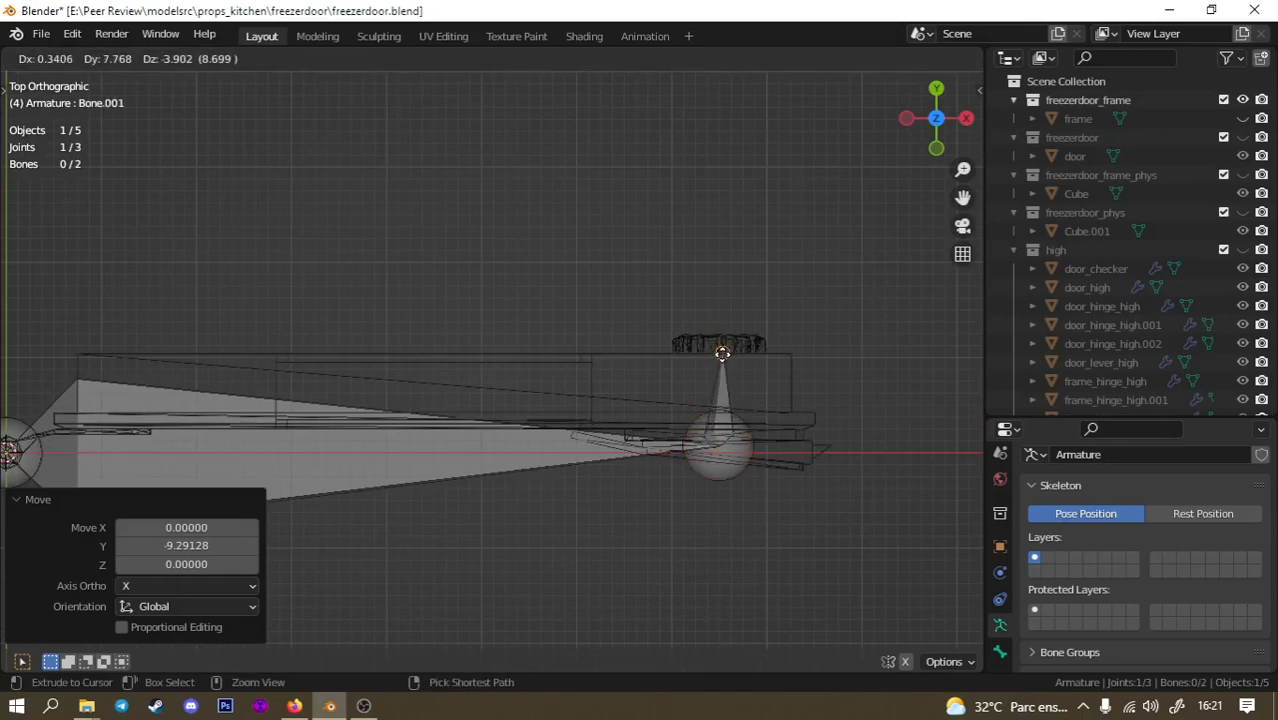
left_click(720, 353)
In back view, align the second bone's tip with the knob's centre, moving it about -0.16 in X, -7.77 in Y and -3.36 in Z.
middle_click_drag(767, 405, 632, 396)
key("KP_1")
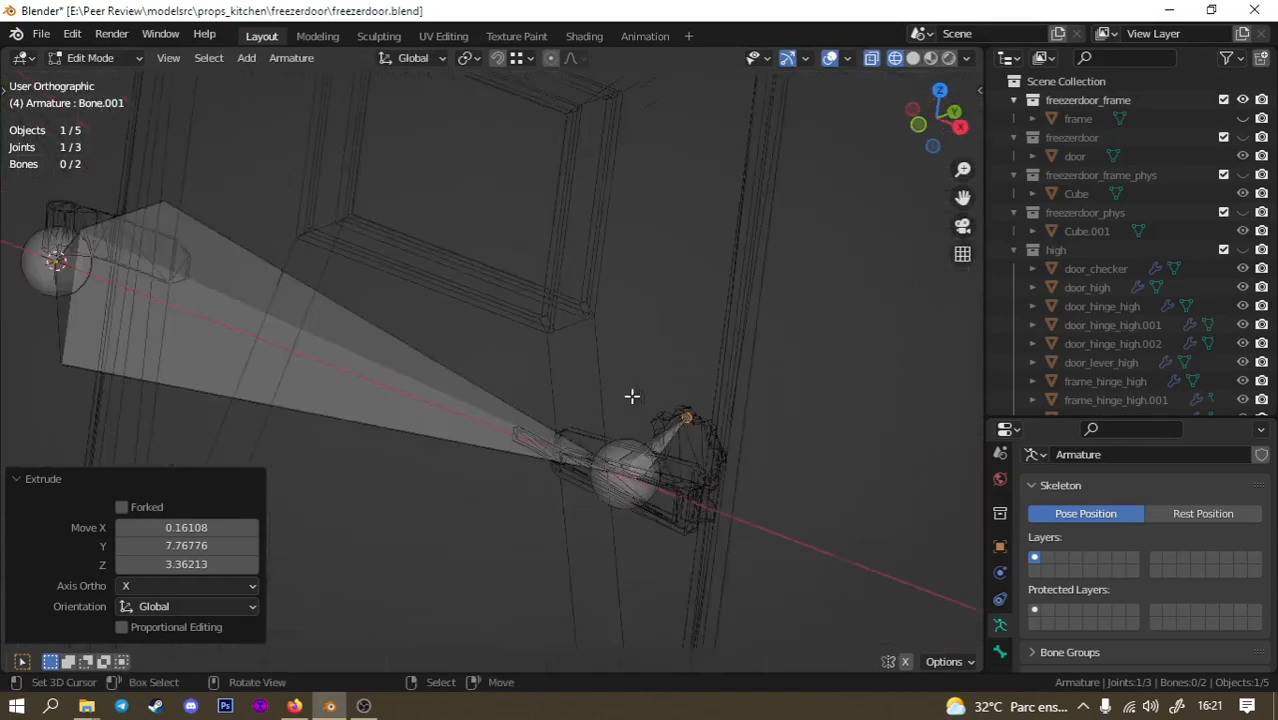
key("KP_3")
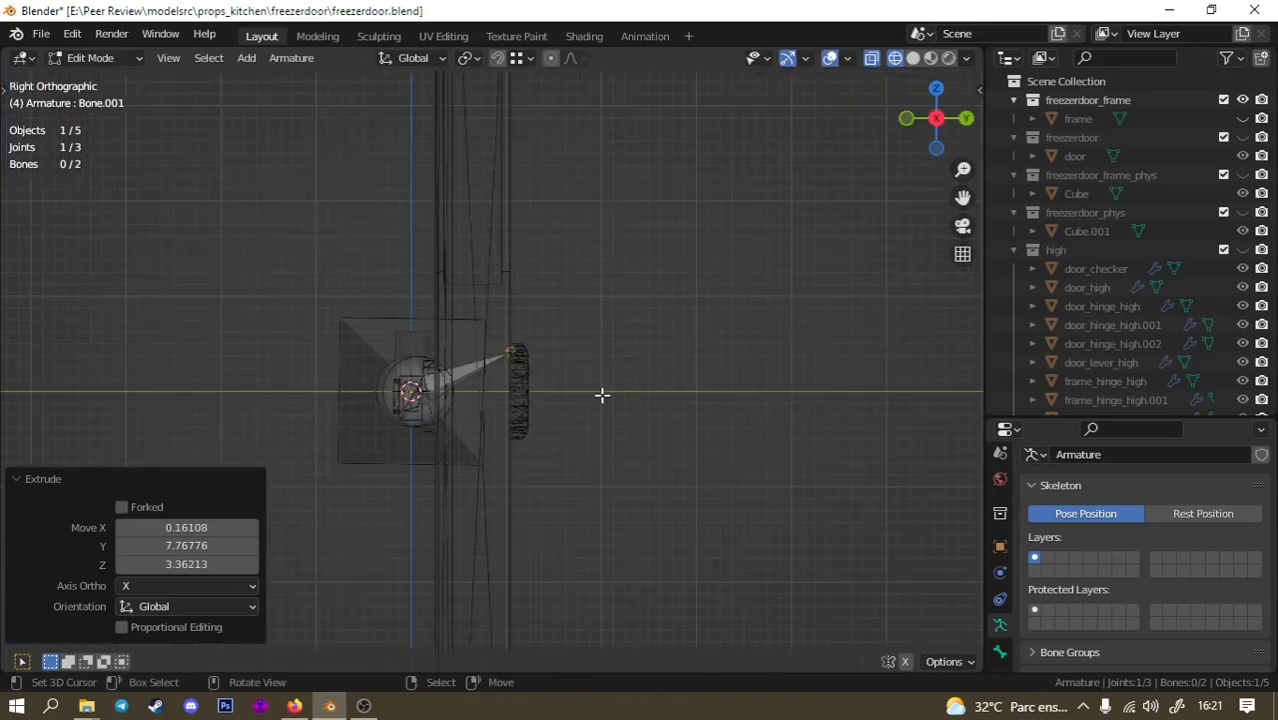
key("ctrl+KP_1")
middle_click_drag(326, 374, 508, 354, "shift")
scroll(422, 404, "up", 5)
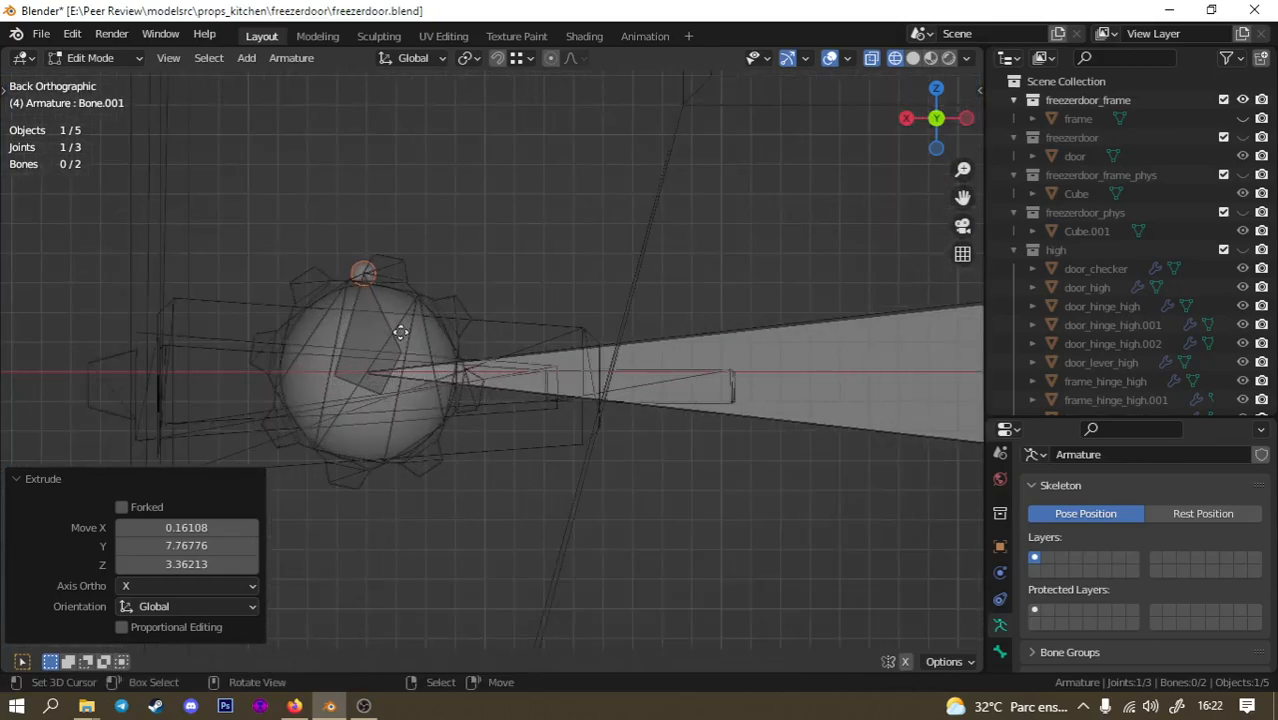
key("g")
left_click(385, 382)
middle_click_drag(334, 348, 673, 351)
key("e")
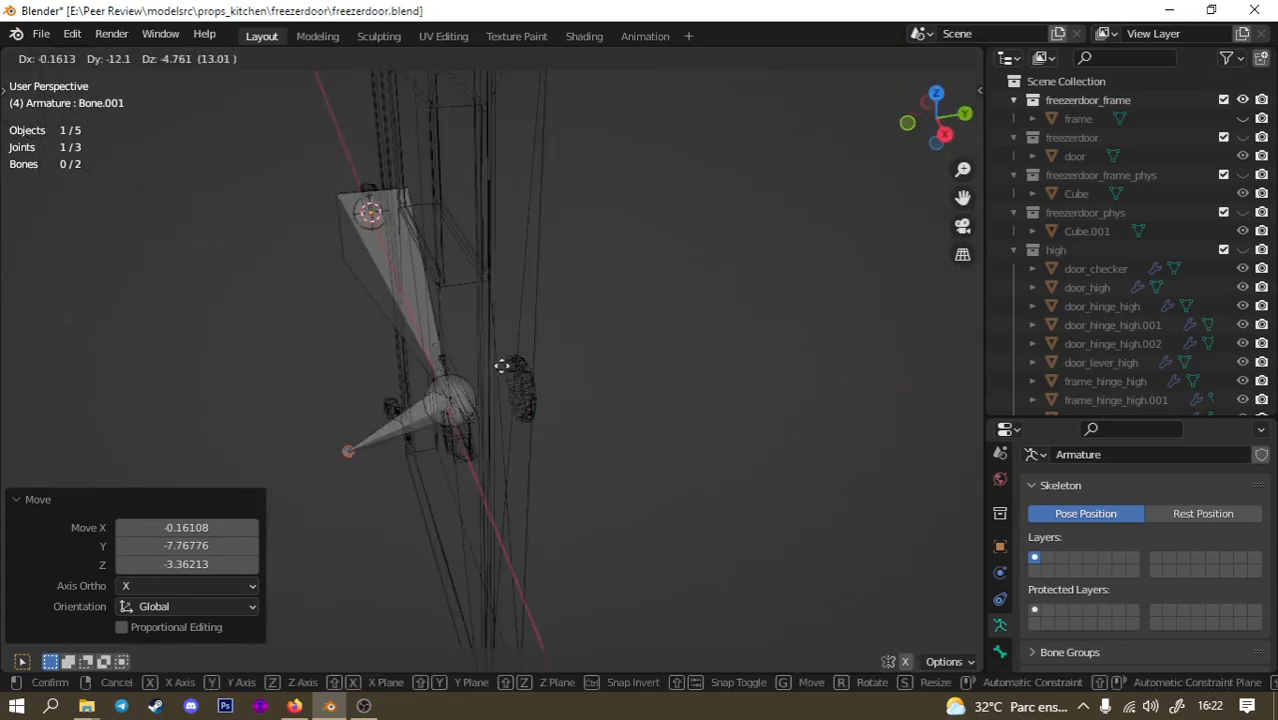
right_click(573, 369)
key("ctrl+z")
In top view, move the second bone's tip along the Y axis to the knob.
key("KP_7")
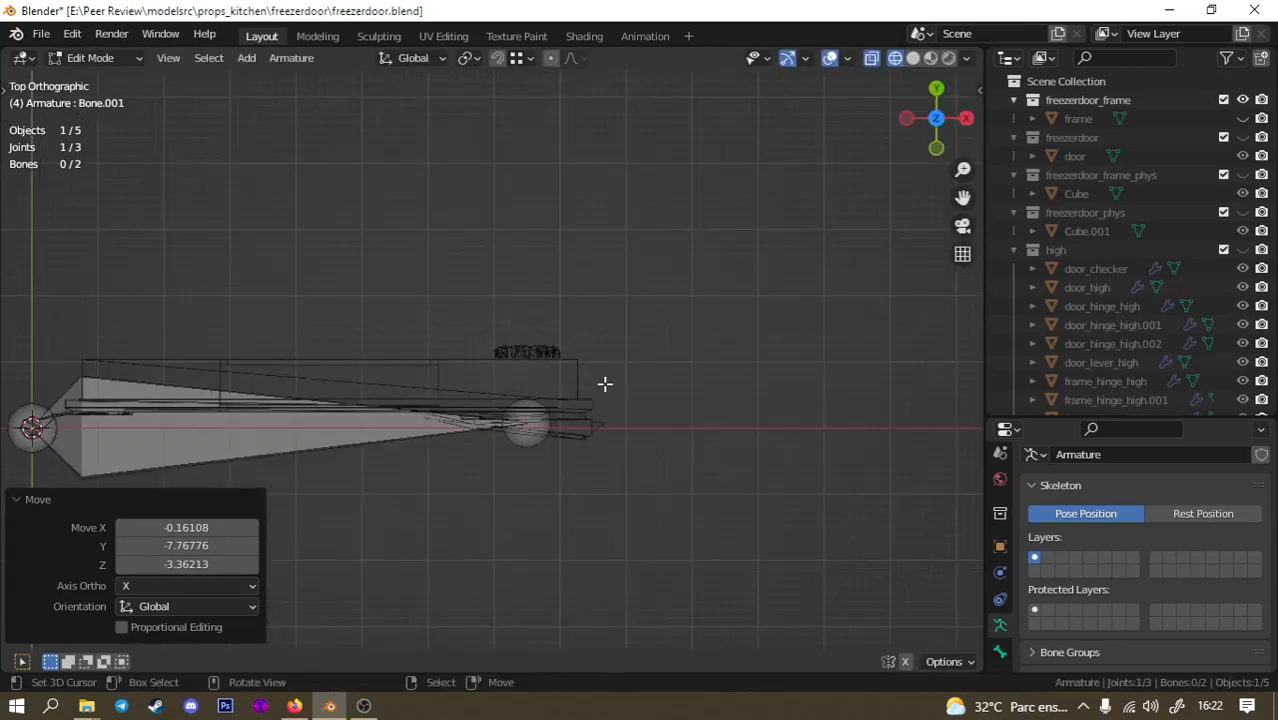
key("g")
key("y")
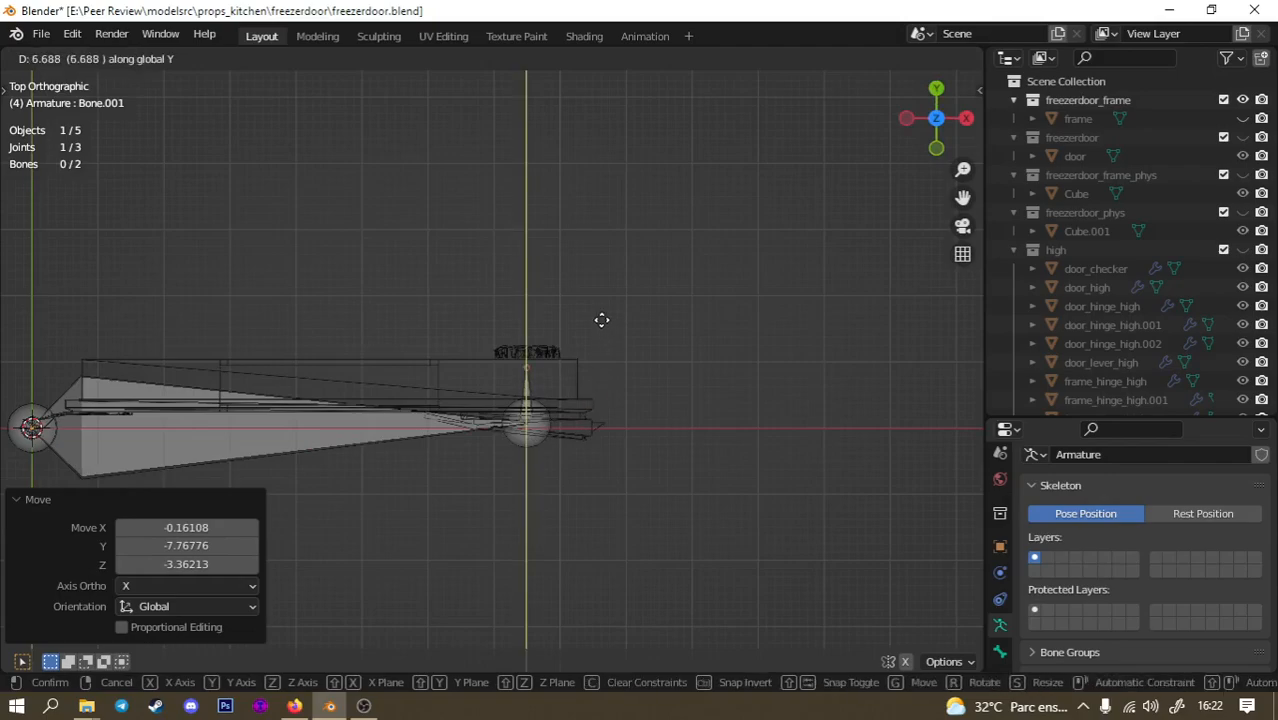
key("Escape")
Extrude a bone from the first bone's tip toward the lever, about -13.2 in X and -2.9 in Y.
left_click(528, 427)
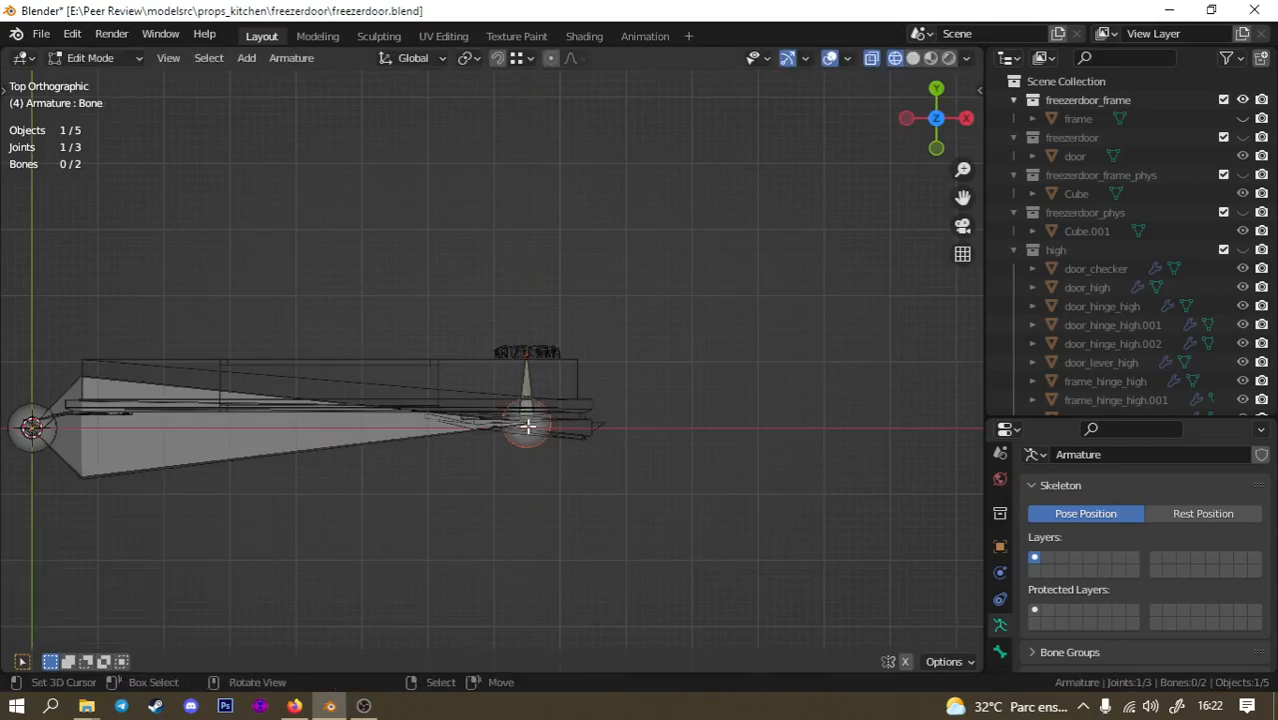
scroll(544, 440, "up", 5)
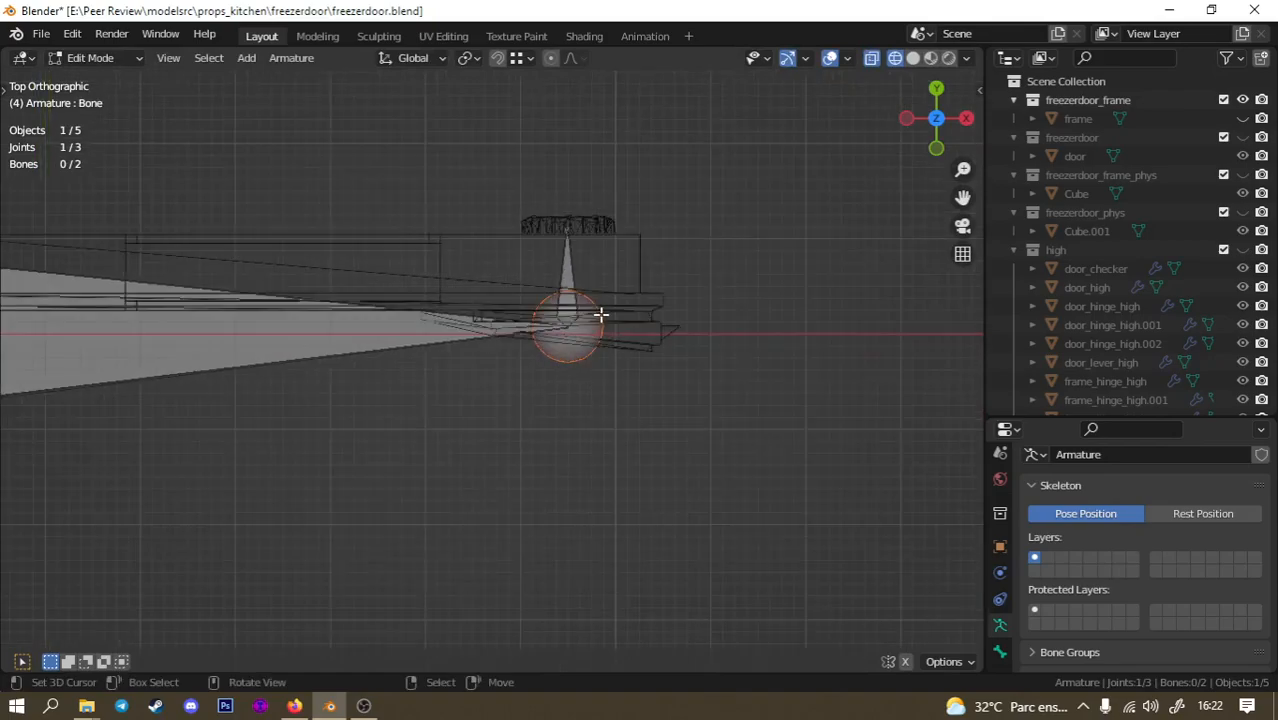
key("e")
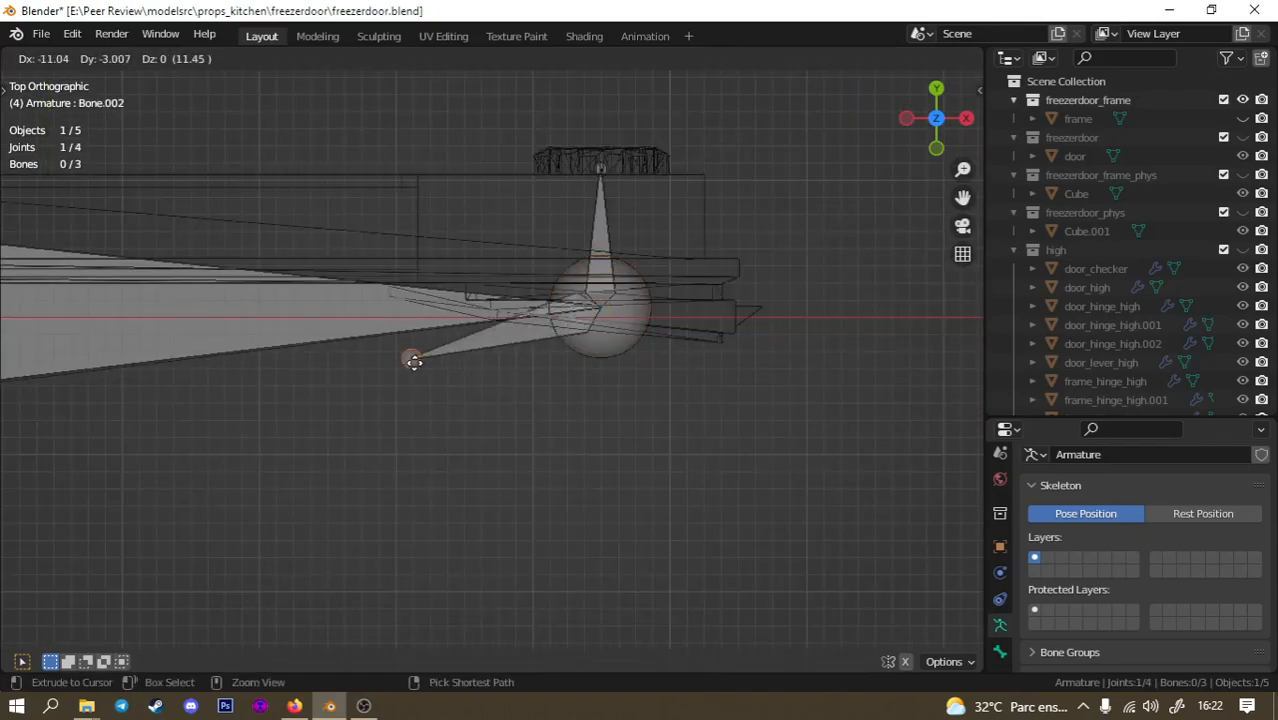
left_click(374, 356)
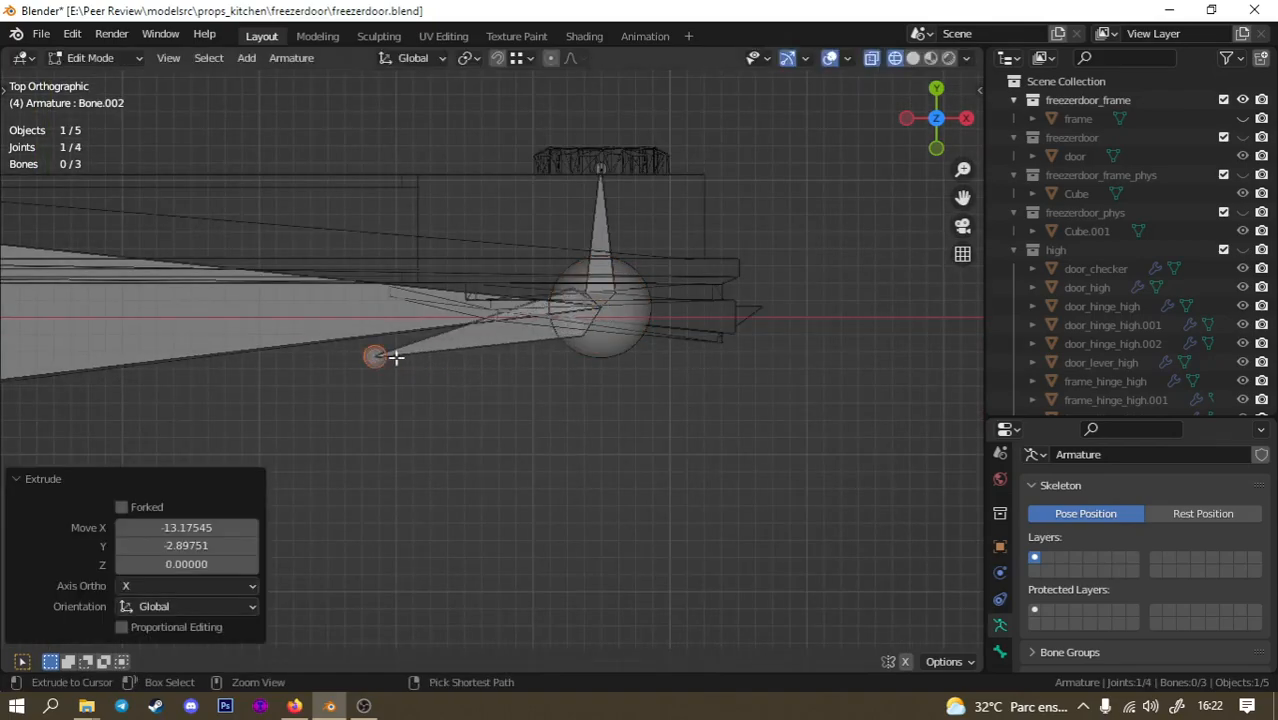
Extrude another bone from the first bone's tip toward the pin, about 6.9 in X, -1.5 in Y and 1.0 in Z.
left_click(608, 314)
key("e")
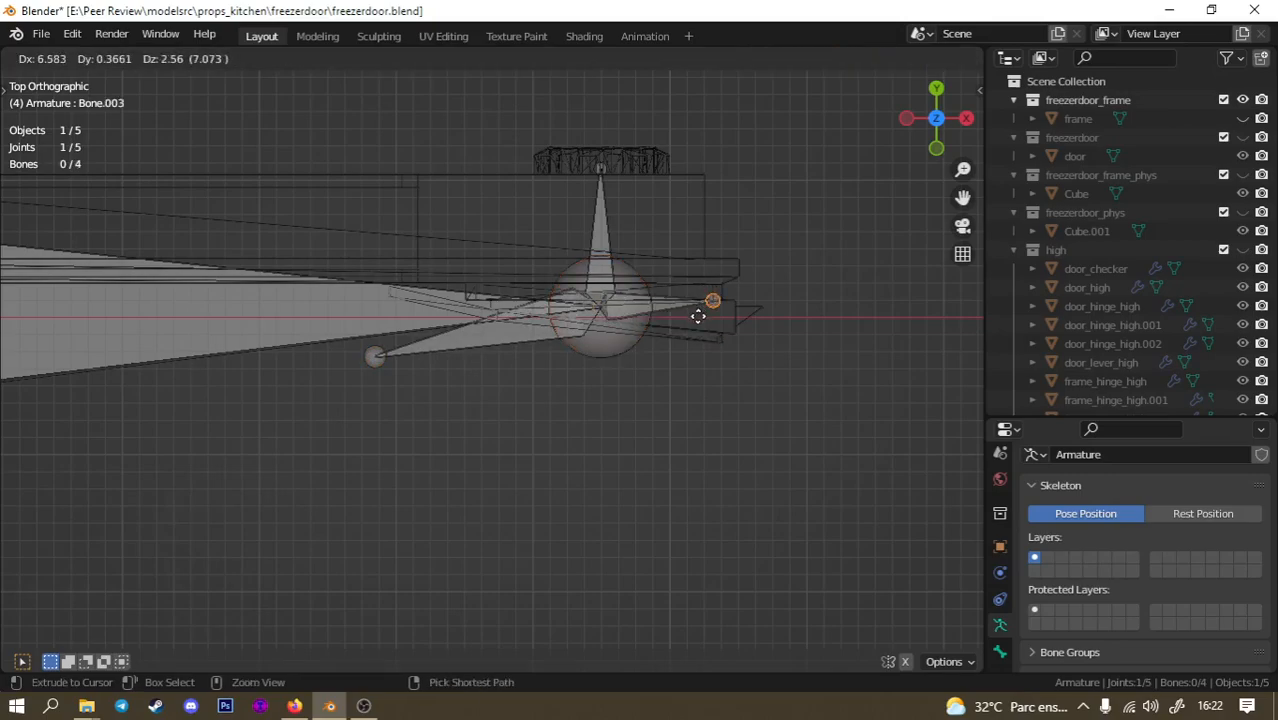
left_click(698, 330)
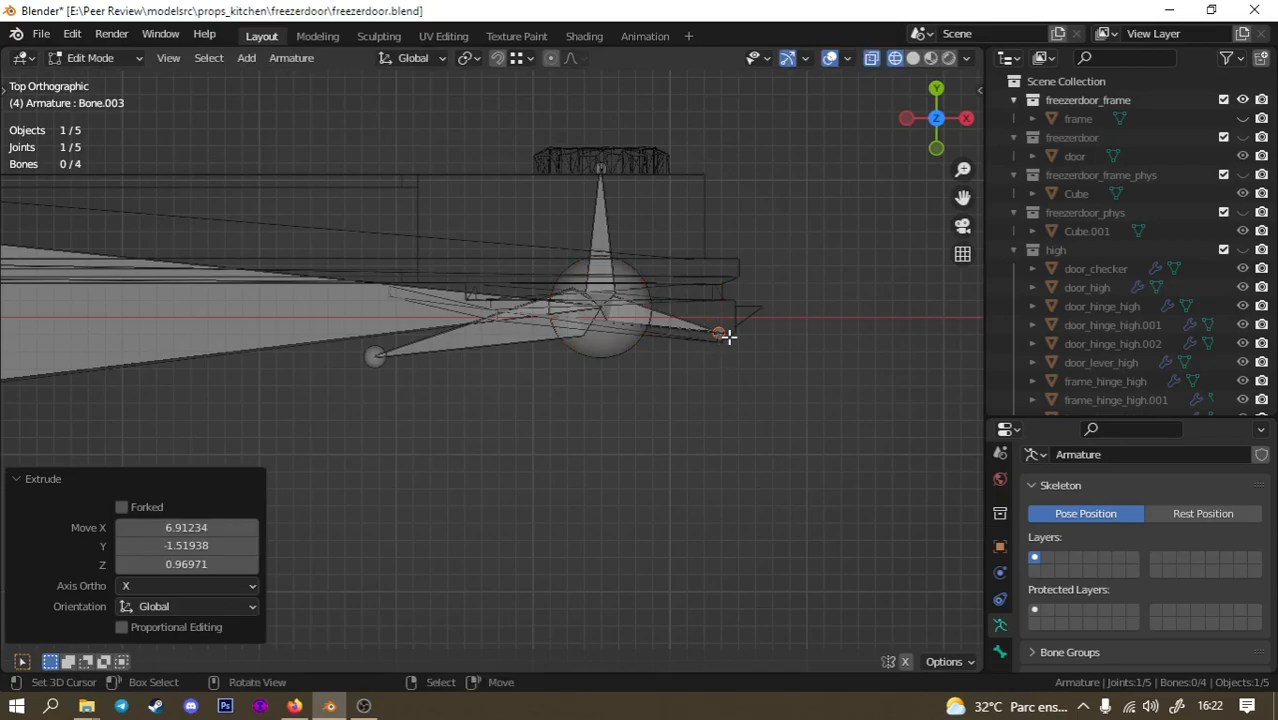
key("g")
key("x")
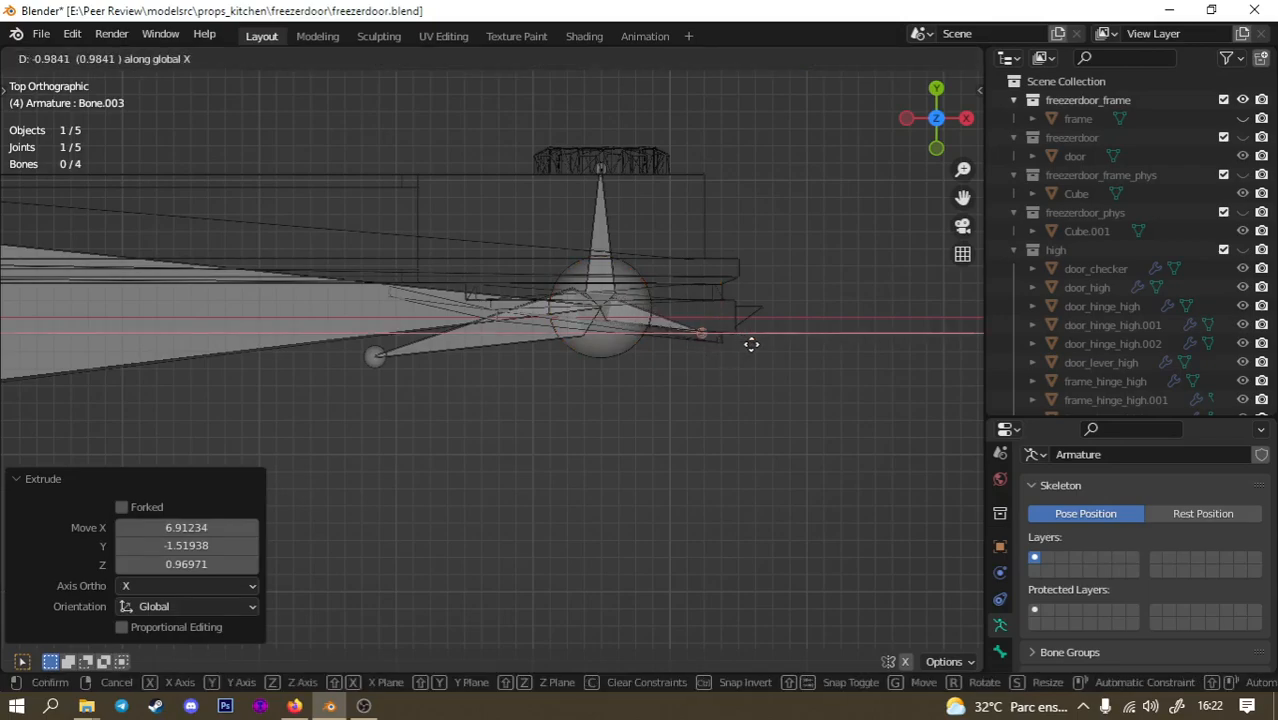
left_click(762, 345)
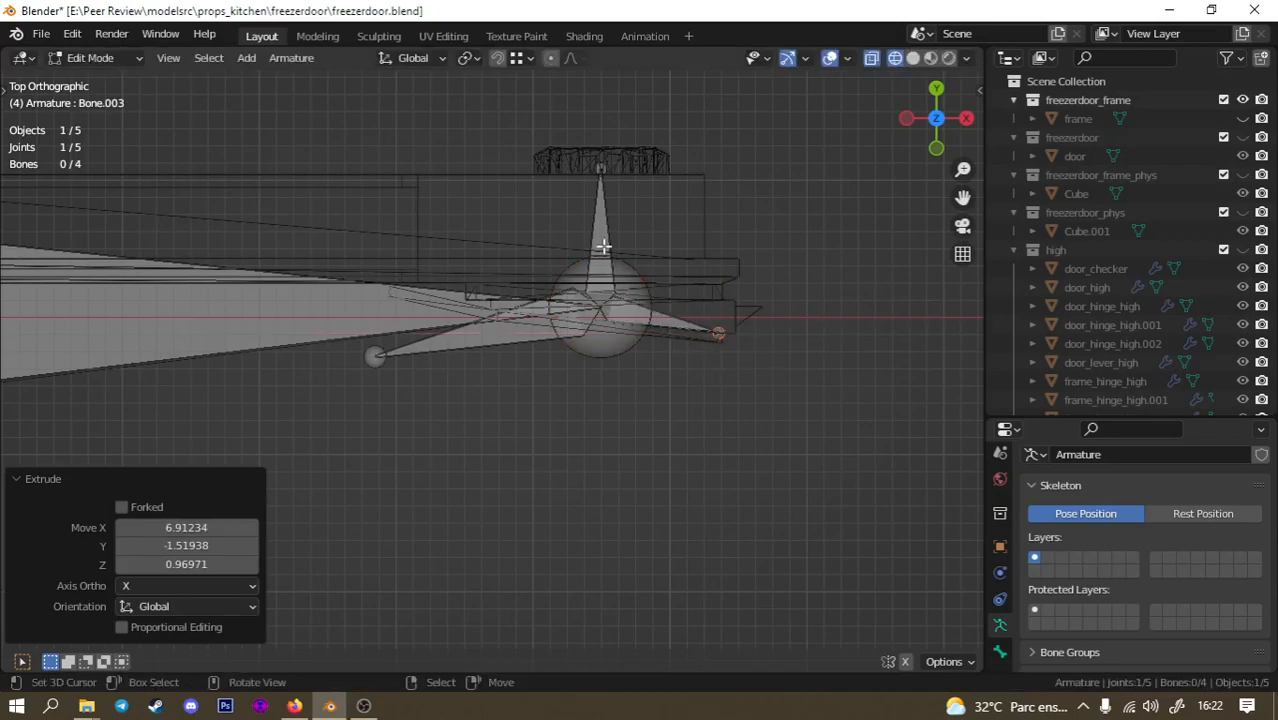
Try rotating the knob bone's tip about the global Y axis.
left_click(600, 167)
key("r")
key("y")
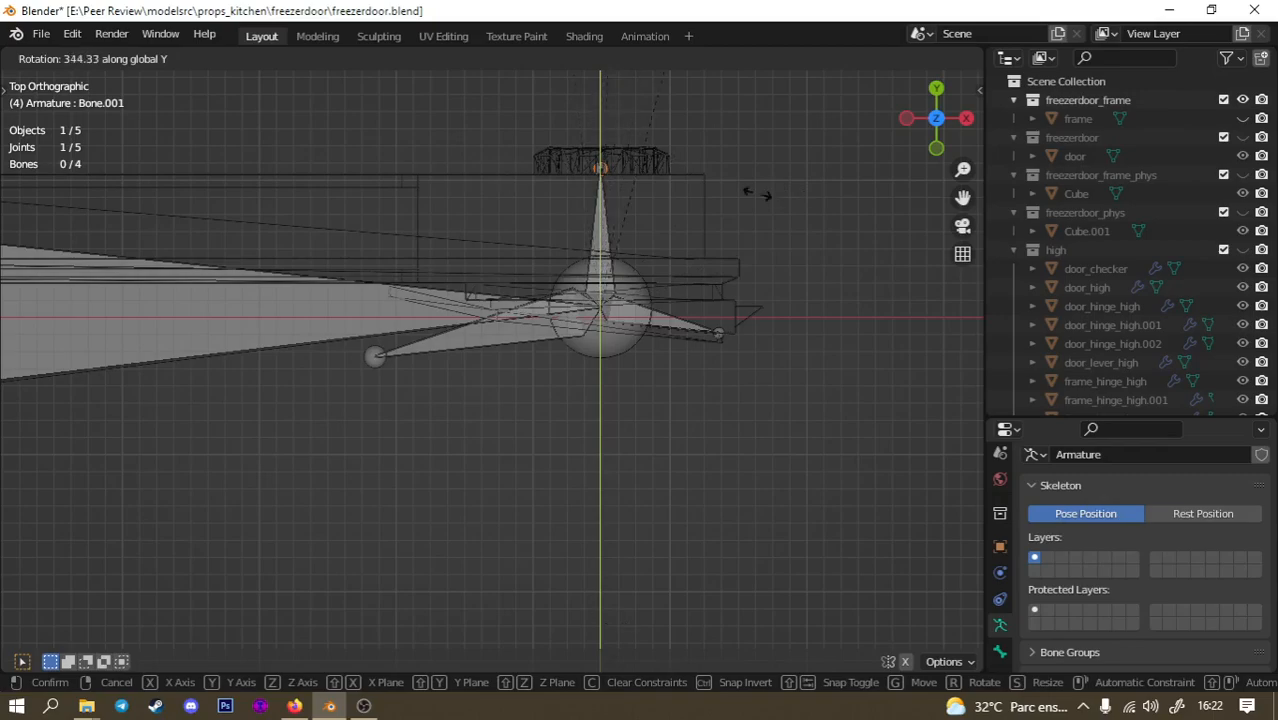
right_click(643, 301)
Try moving the lever bone as a whole and its tip alone.
right_click(403, 353)
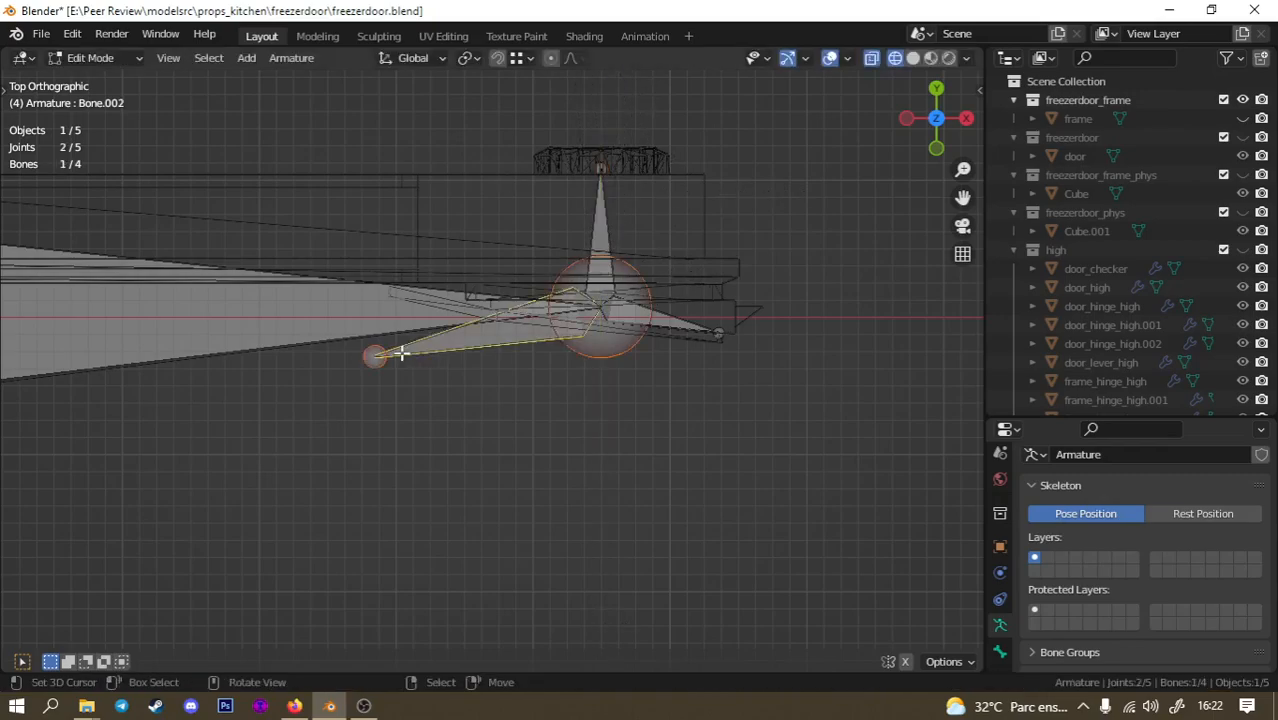
key("g")
right_click(402, 324)
right_click(375, 358)
key("g")
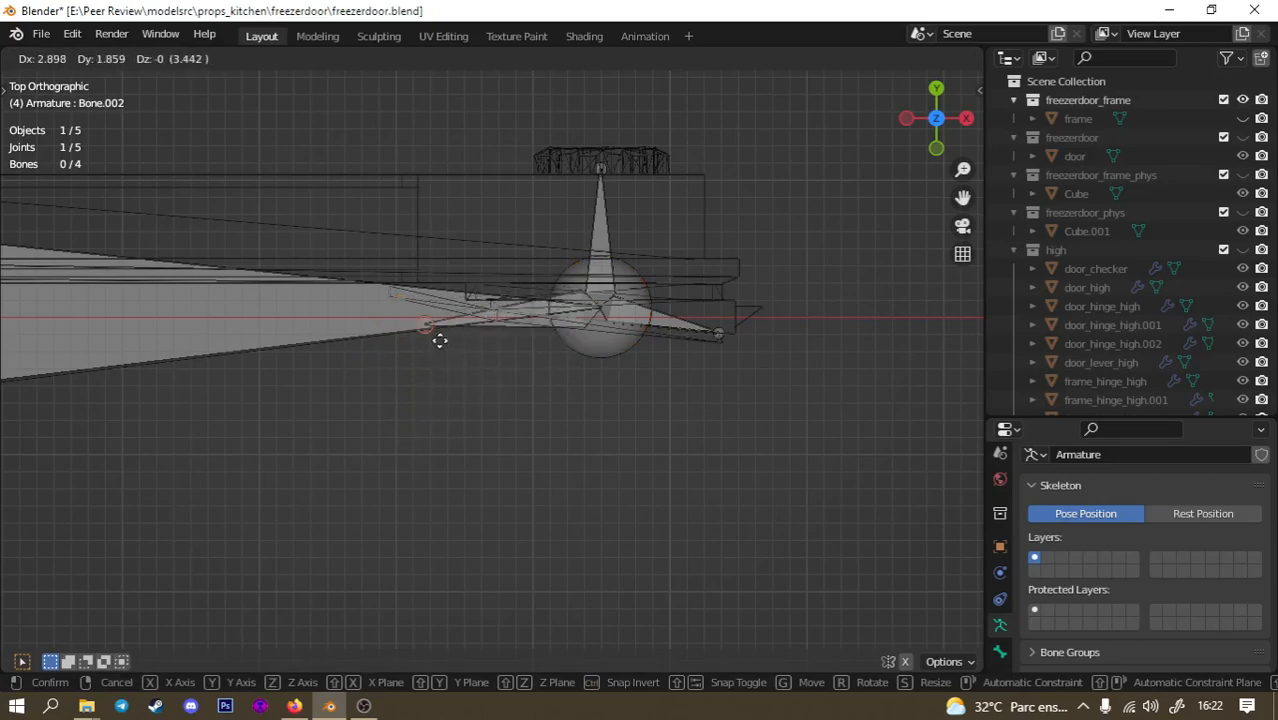
right_click(485, 371)
Switch the armature to Pose Mode and select the large bone spanning the door.
middle_click_drag(458, 449, 435, 389)
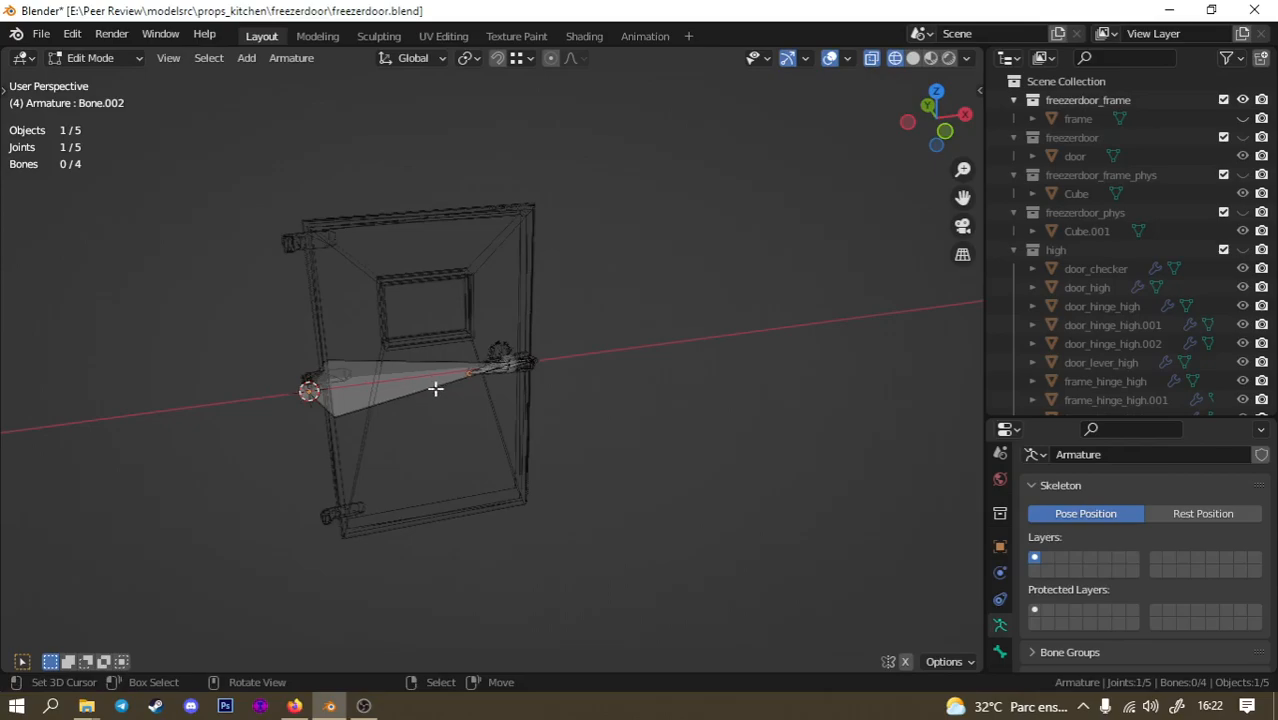
left_click(73, 61)
left_click(100, 119)
left_click(371, 373)
Expand the armature's pose bones in the outliner and rename the root bone as body.
scroll(1069, 324, "down", 3)
scroll(1050, 215, "down", 10)
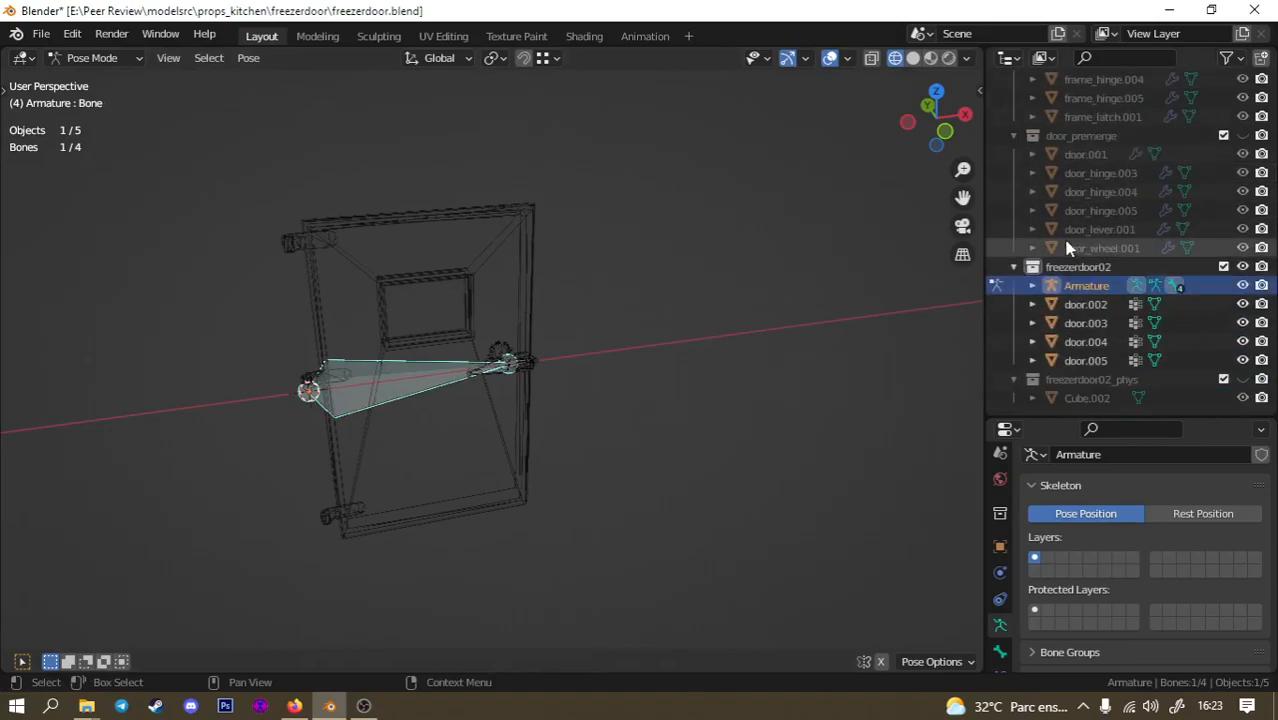
left_click(1032, 286)
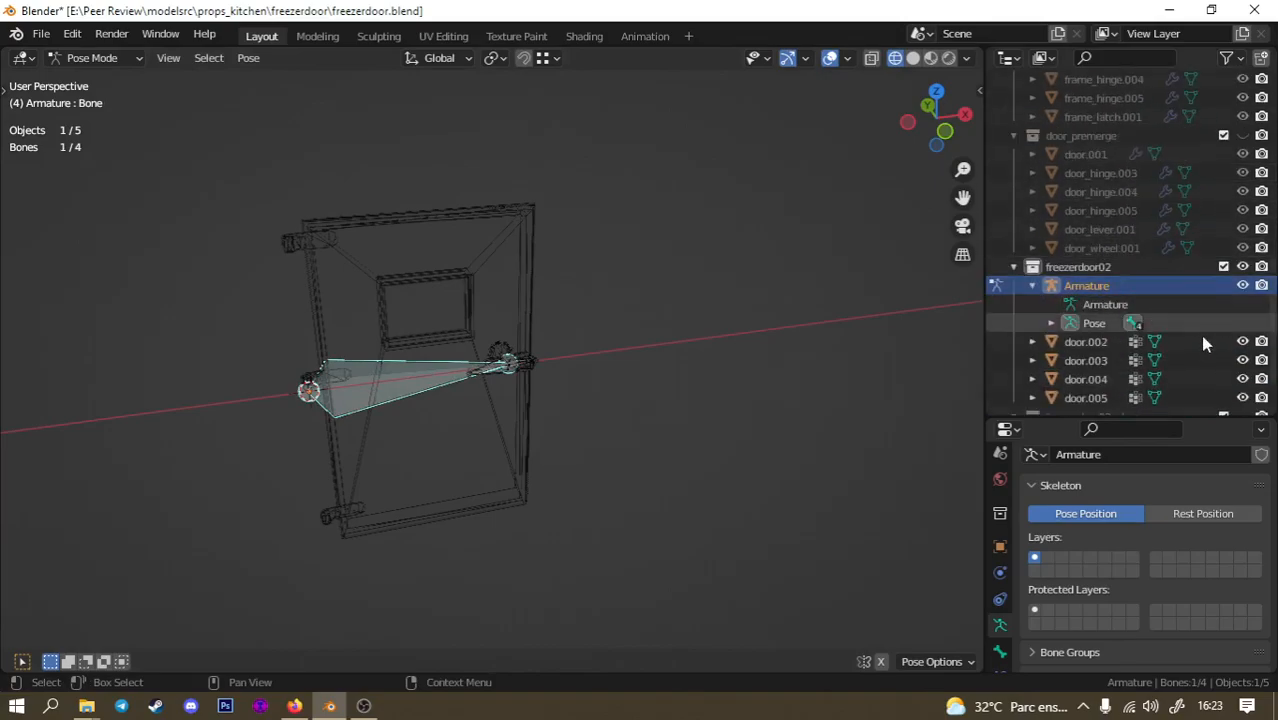
left_click(1050, 323)
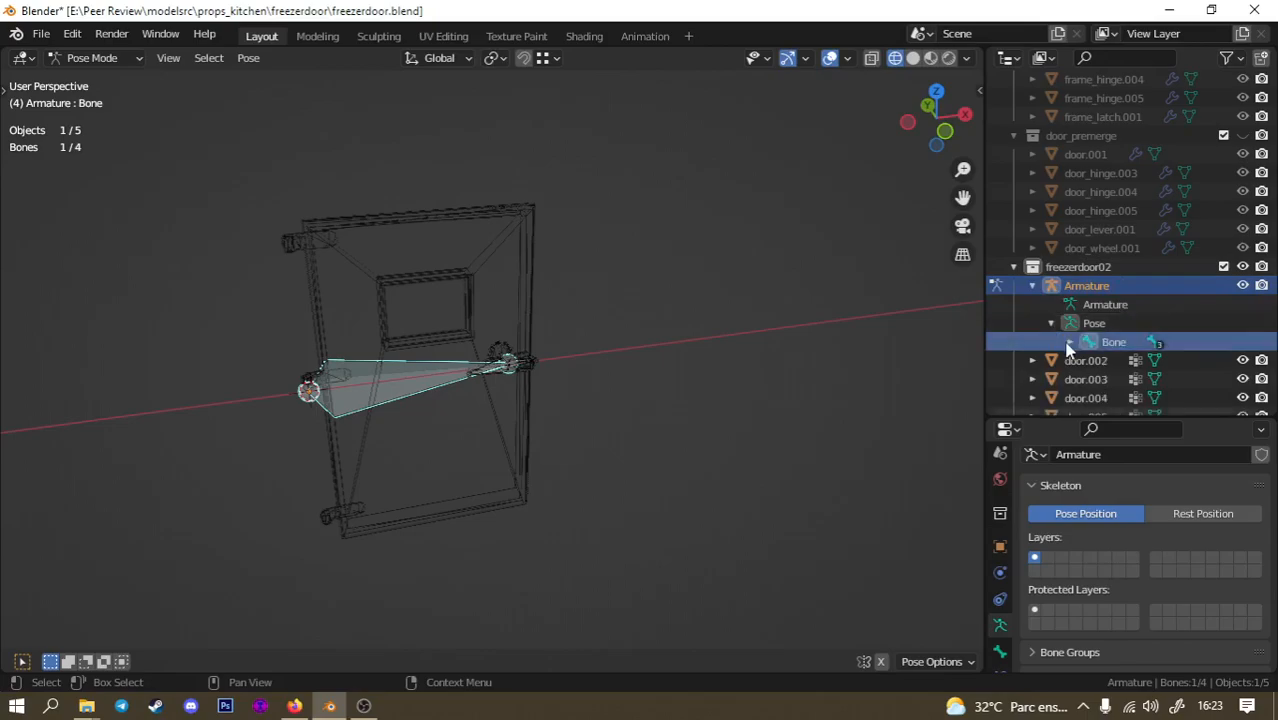
left_click(1069, 342)
left_click(1110, 344)
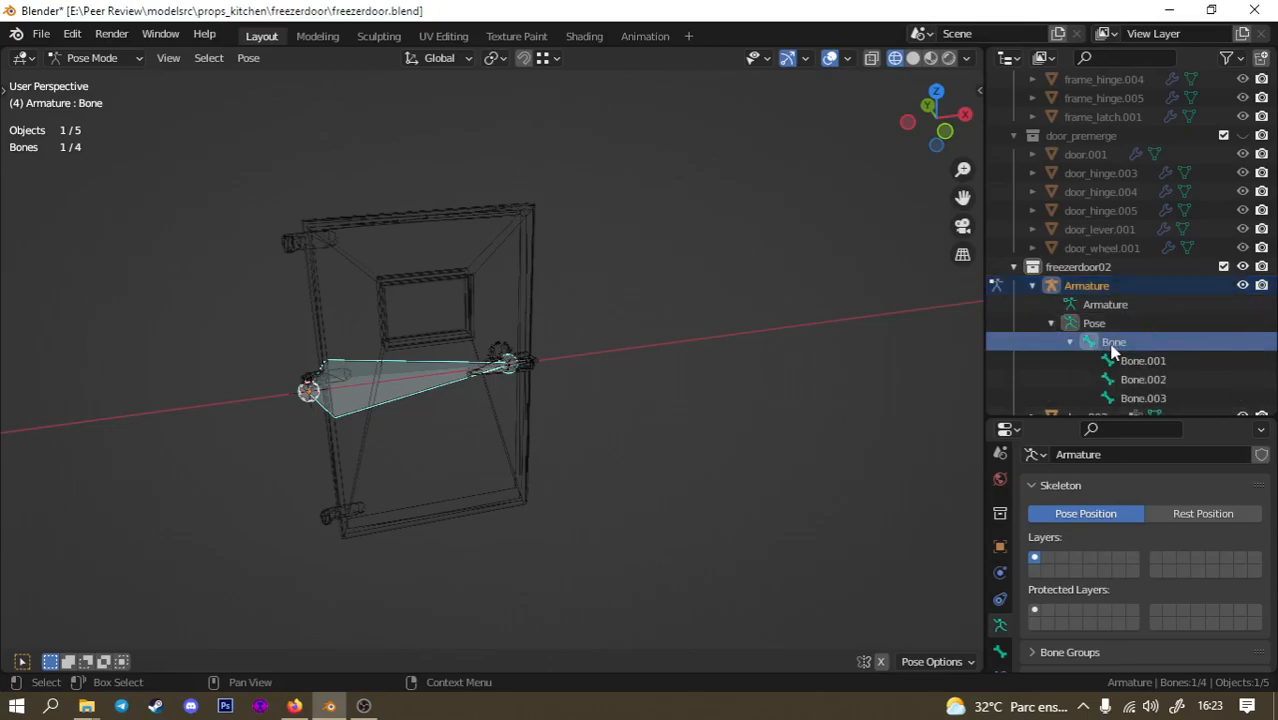
double_click(1110, 342)
scroll(1113, 340, "down", 3)
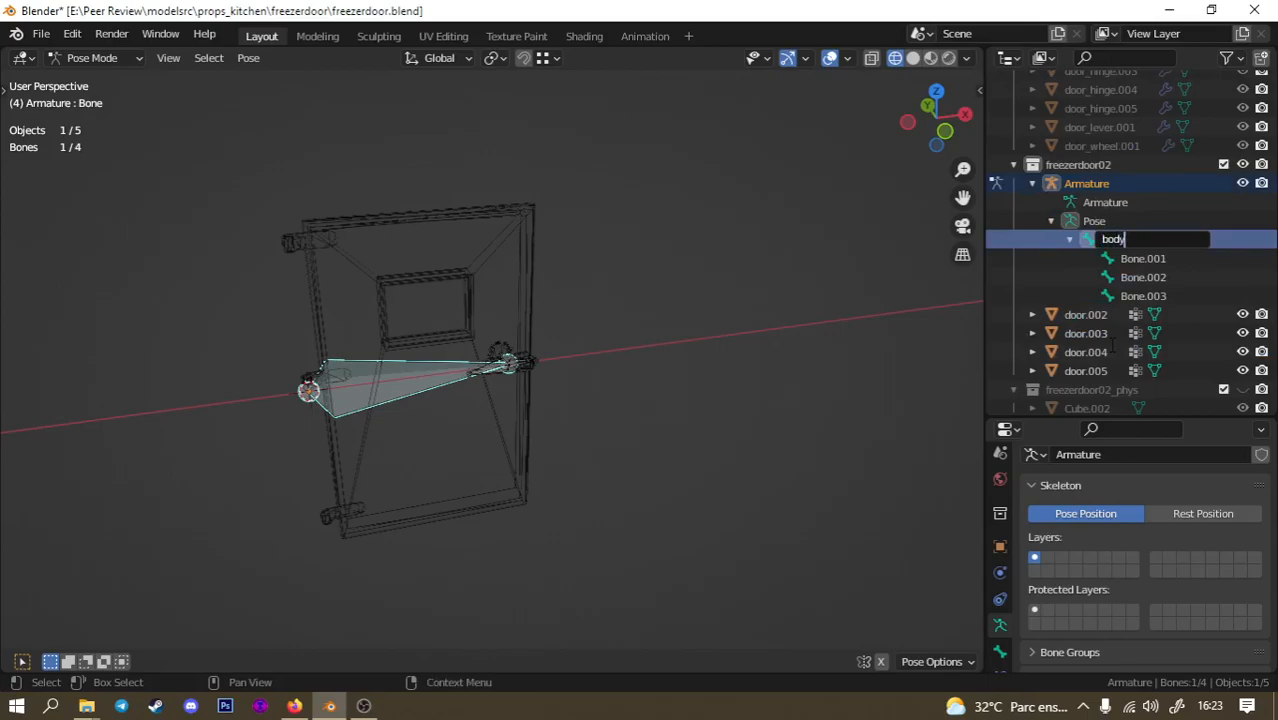
key("Return")
Check which door part Bone.001 points to and rename that bone as knob.
left_click(1140, 259)
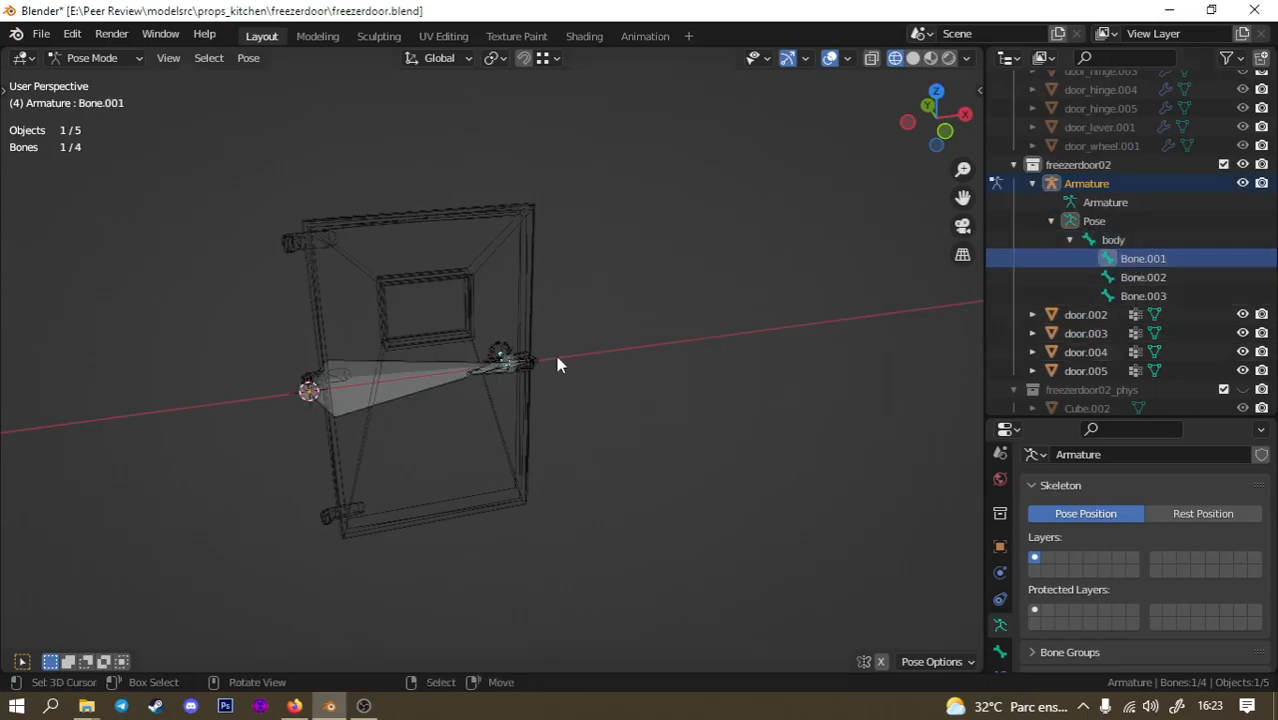
scroll(559, 363, "up", 2)
key("KP_Decimal")
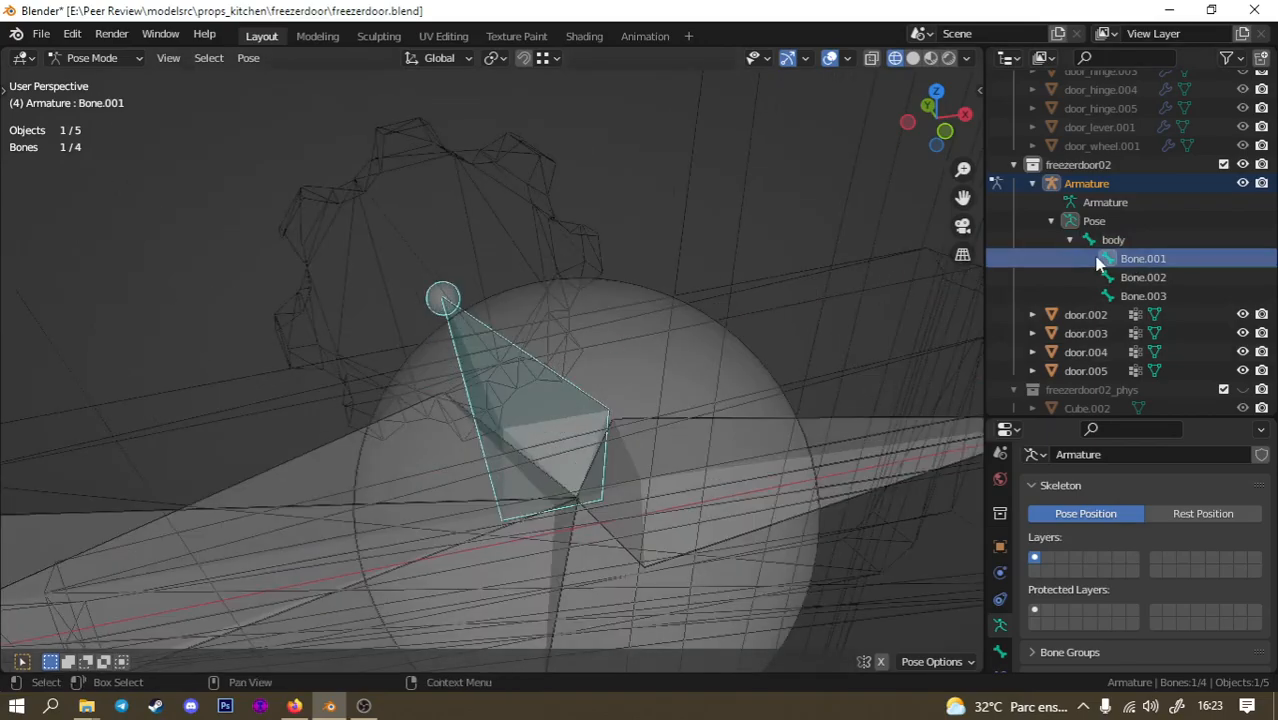
double_click(1133, 259)
type("kn")
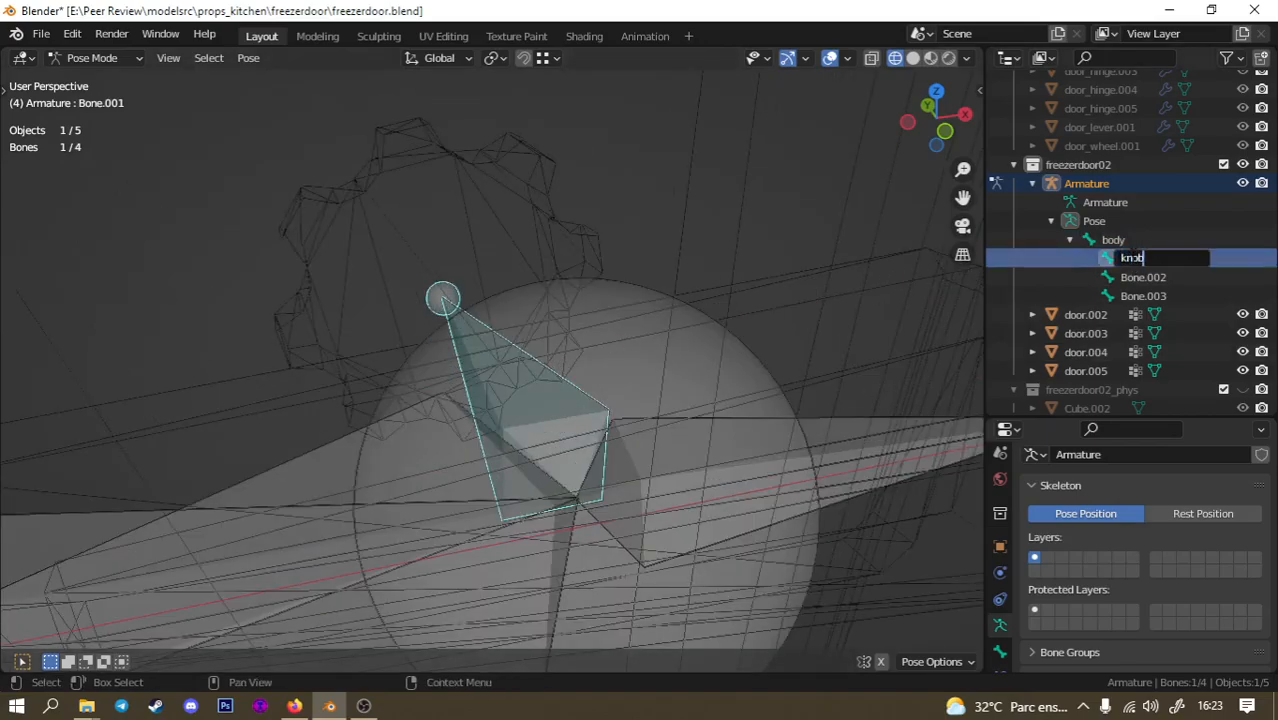
type("ob")
key("Return")
Rename Bone.002 as lever and Bone.003 as pin.
left_click(1141, 277)
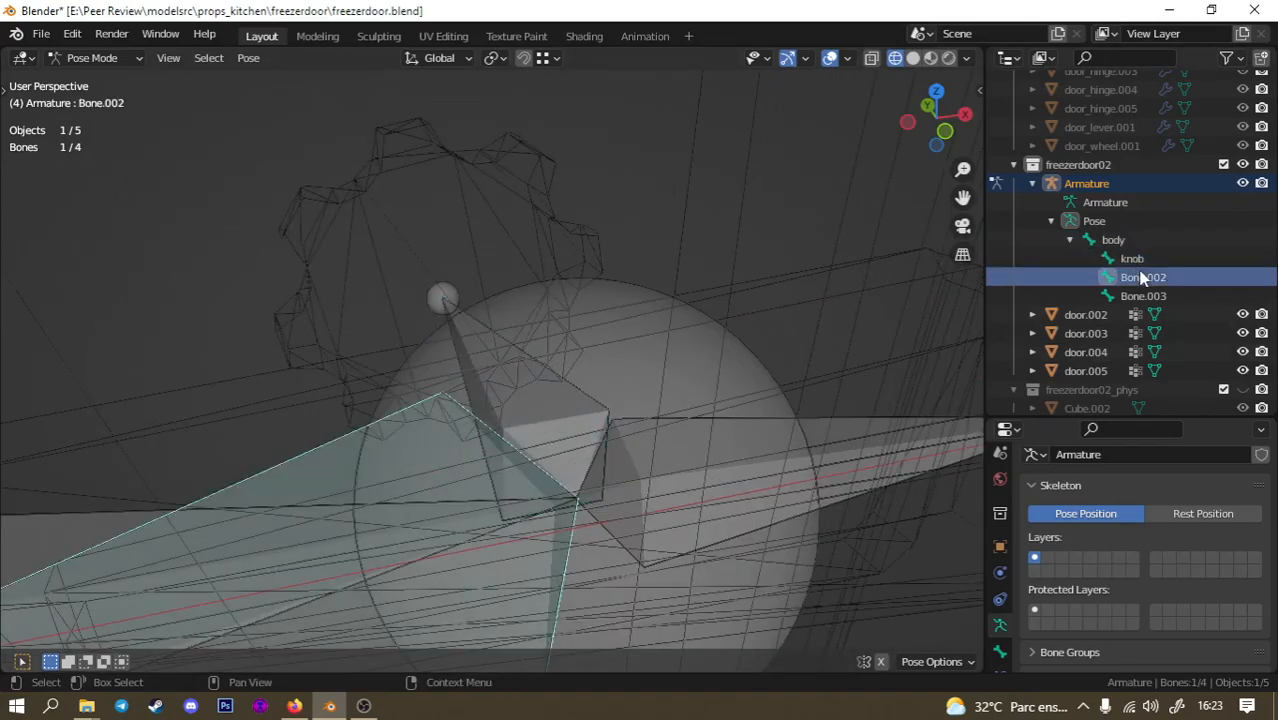
double_click(1141, 277)
type("lever")
key("Return")
left_click(1141, 295)
double_click(1141, 295)
type("pin")
key("Return")
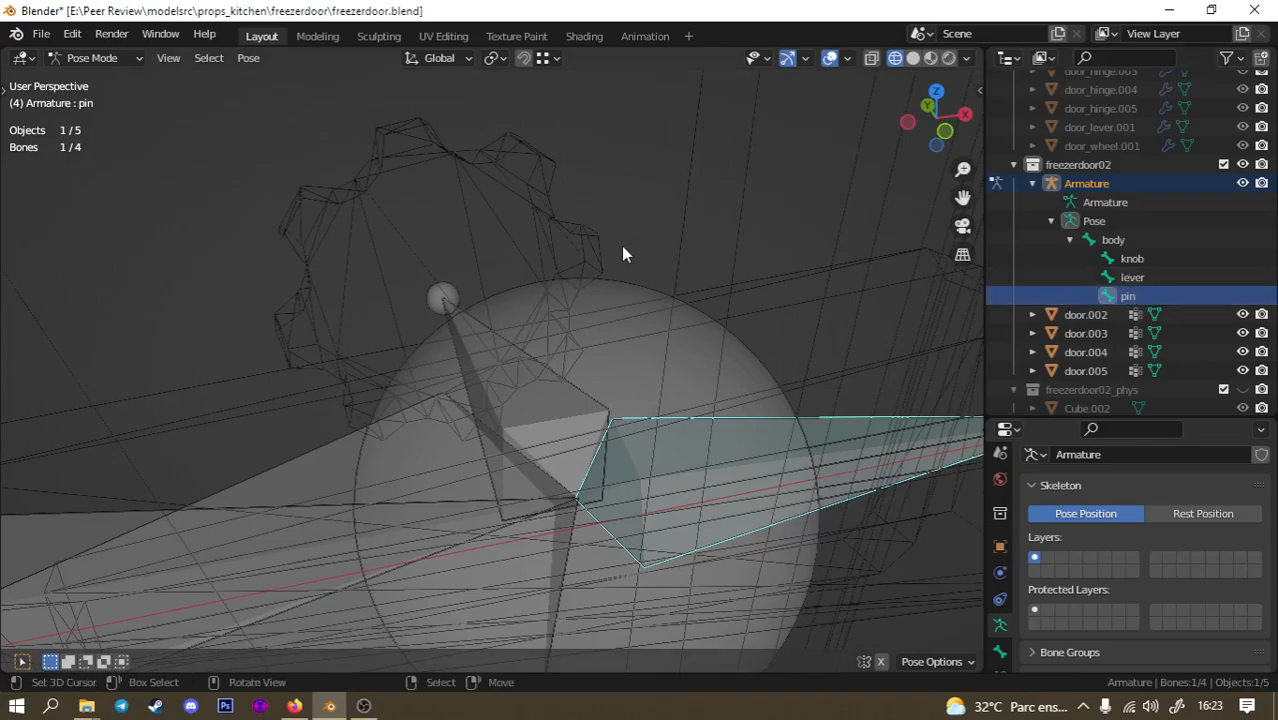
Return from Pose Mode to Object Mode and clear the selection.
key("KP_Decimal")
scroll(600, 345, "down", 5)
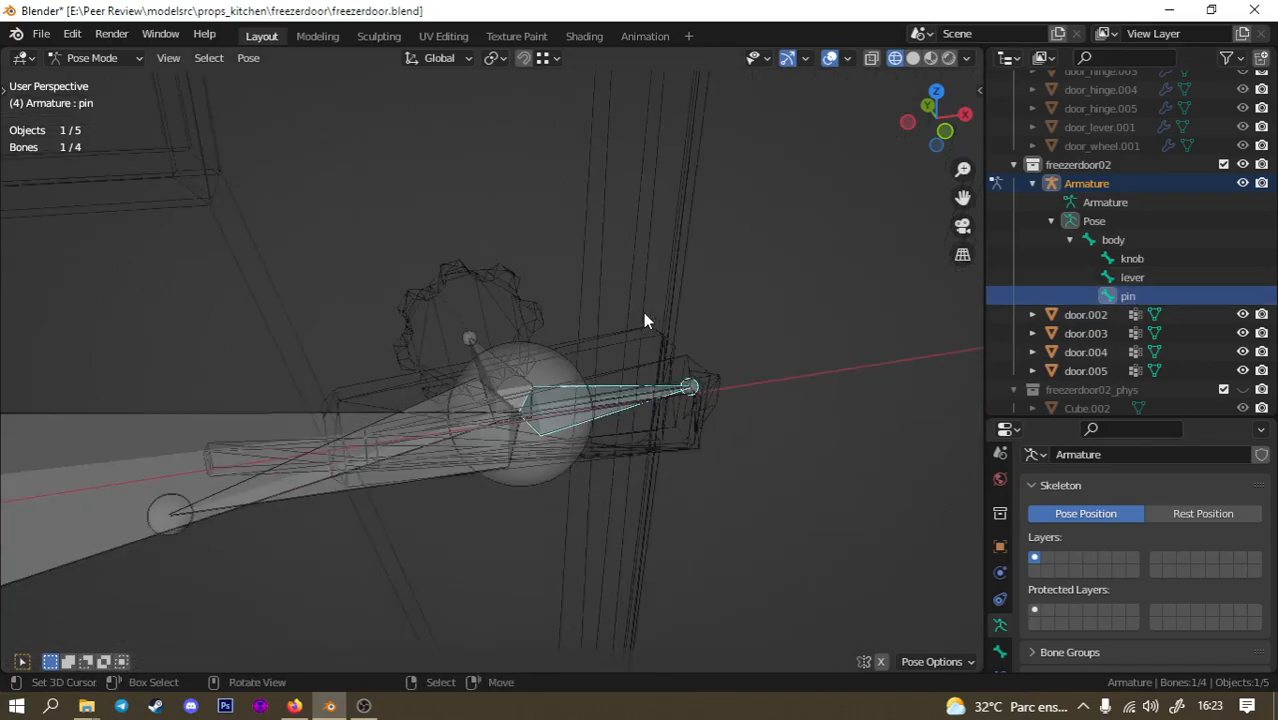
left_click(803, 260)
left_click(116, 60)
left_click(112, 80)
left_click(442, 265)
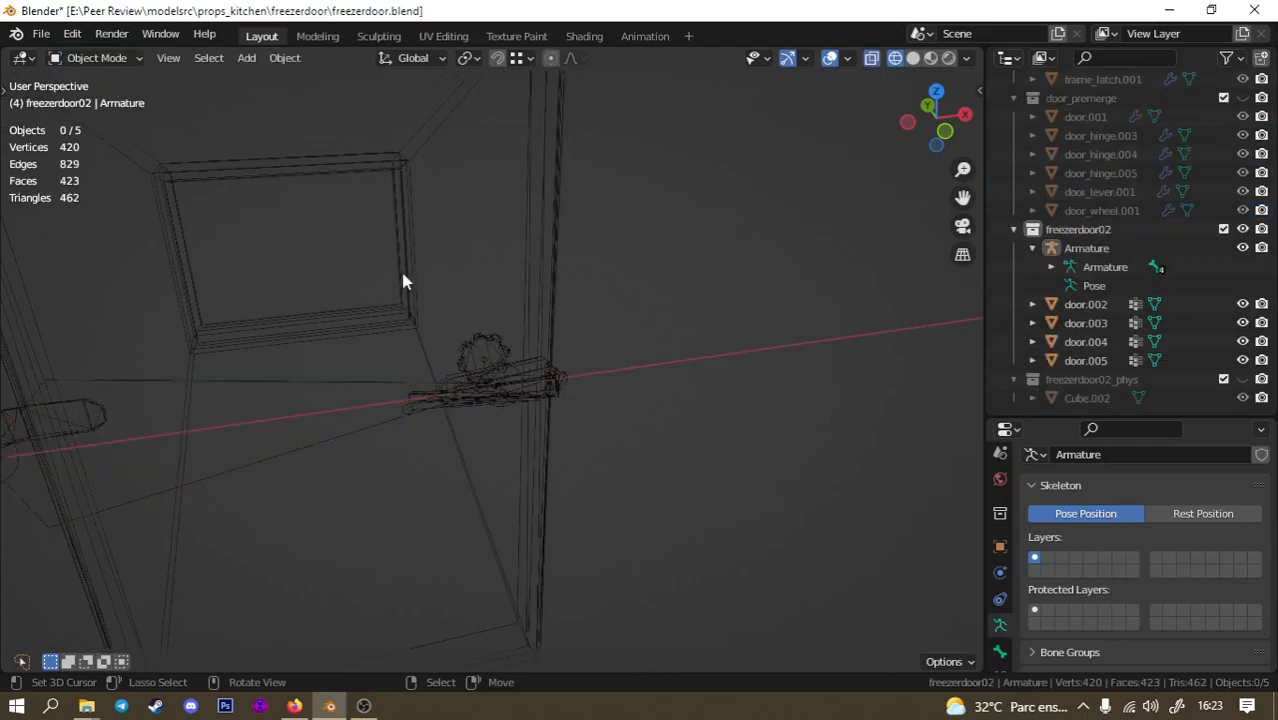
Parent the door body mesh door.002 to the armature using Armature Deform.
left_click(403, 281)
left_click(345, 388, "shift")
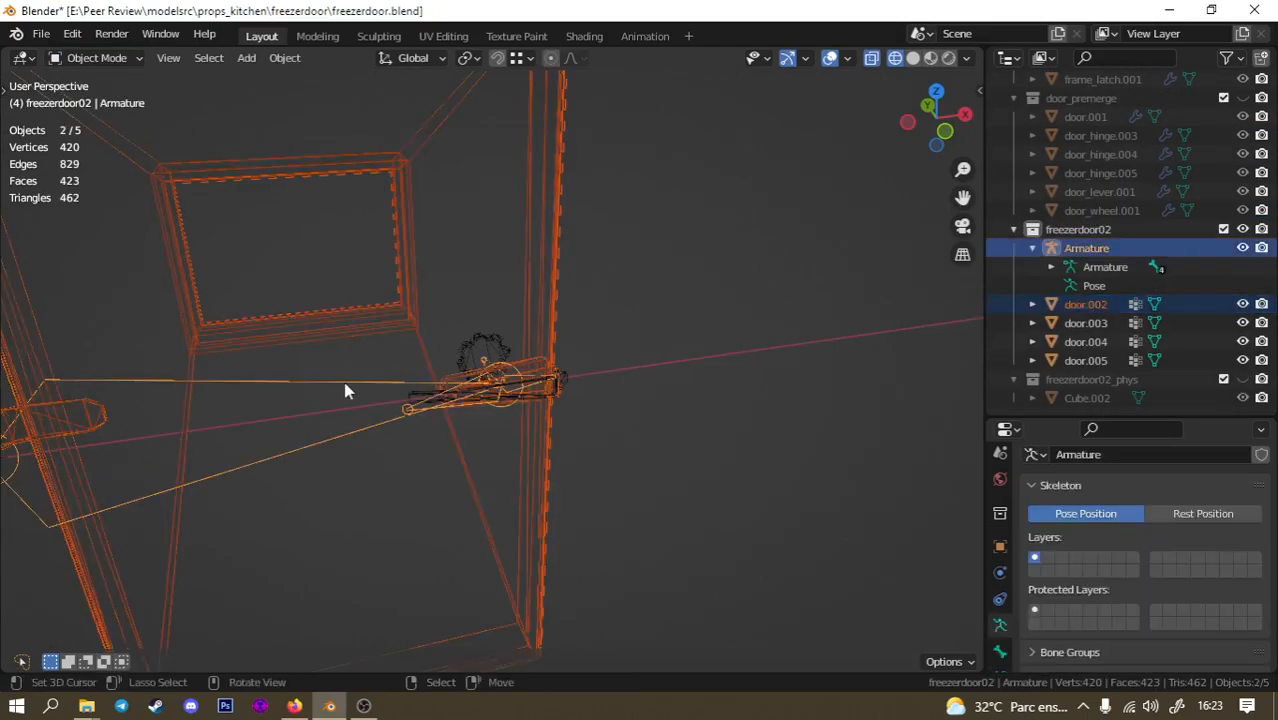
key("ctrl+p")
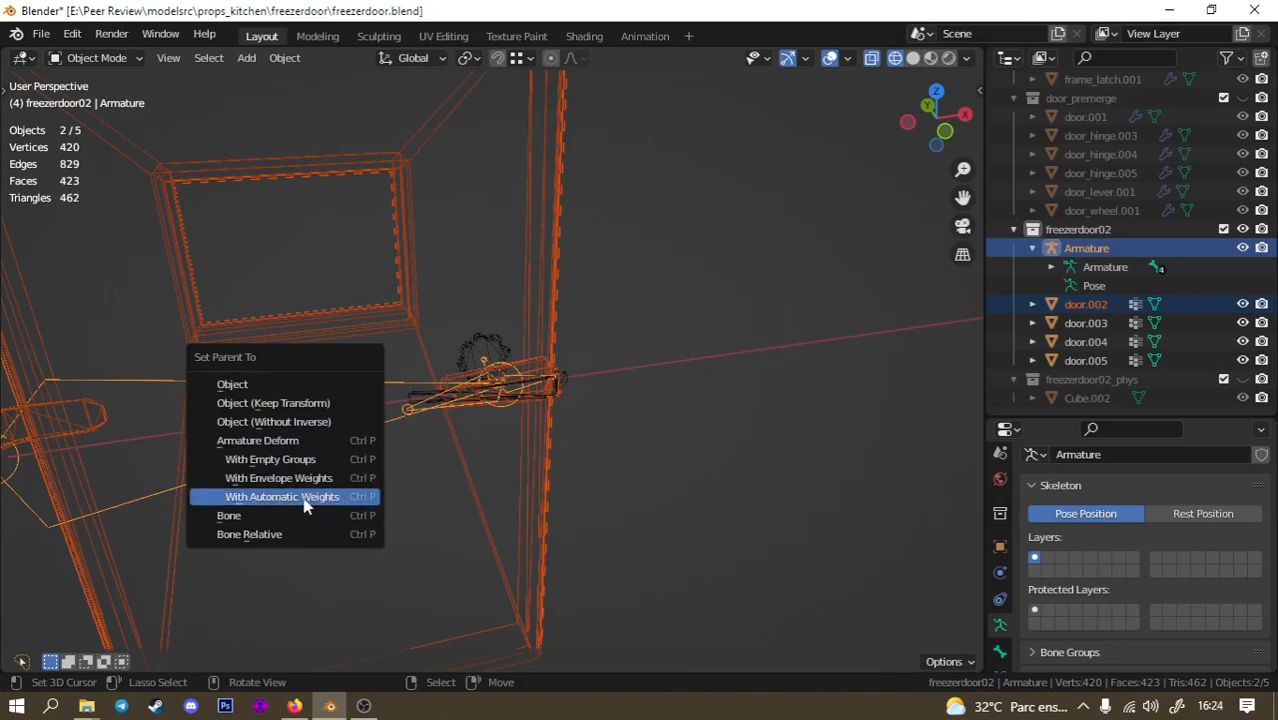
left_click(262, 441)
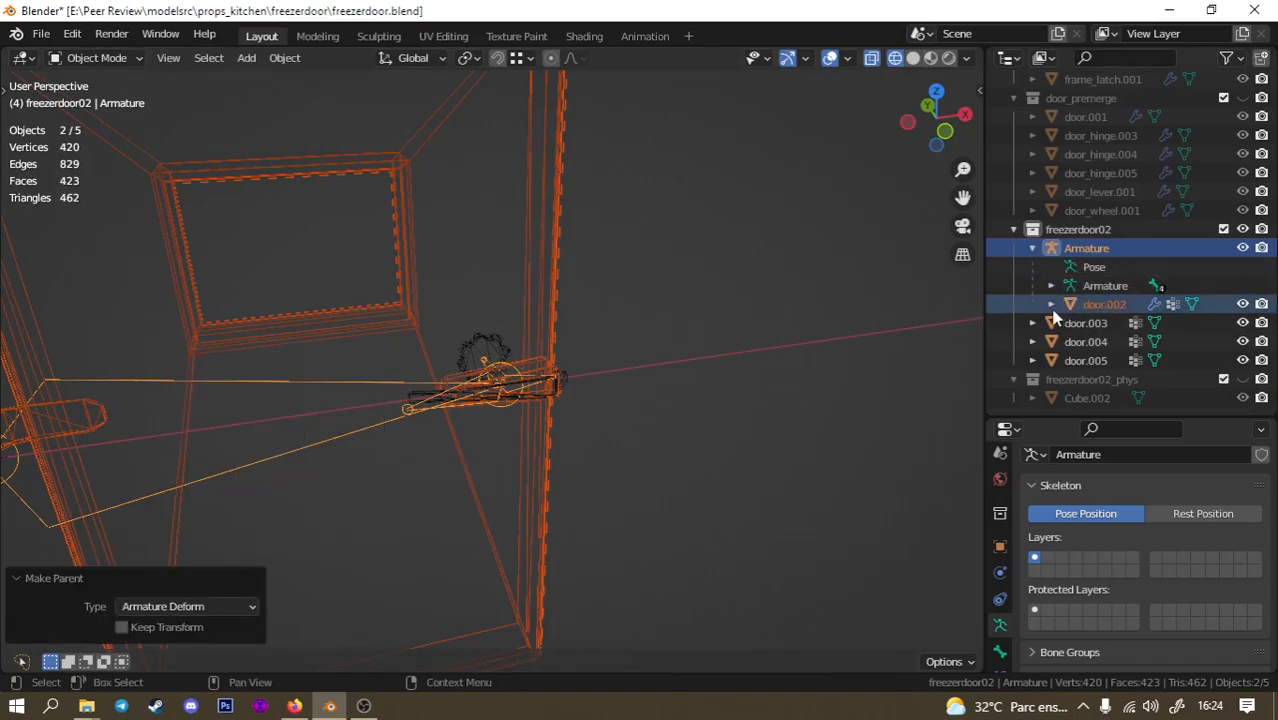
left_click(470, 383)
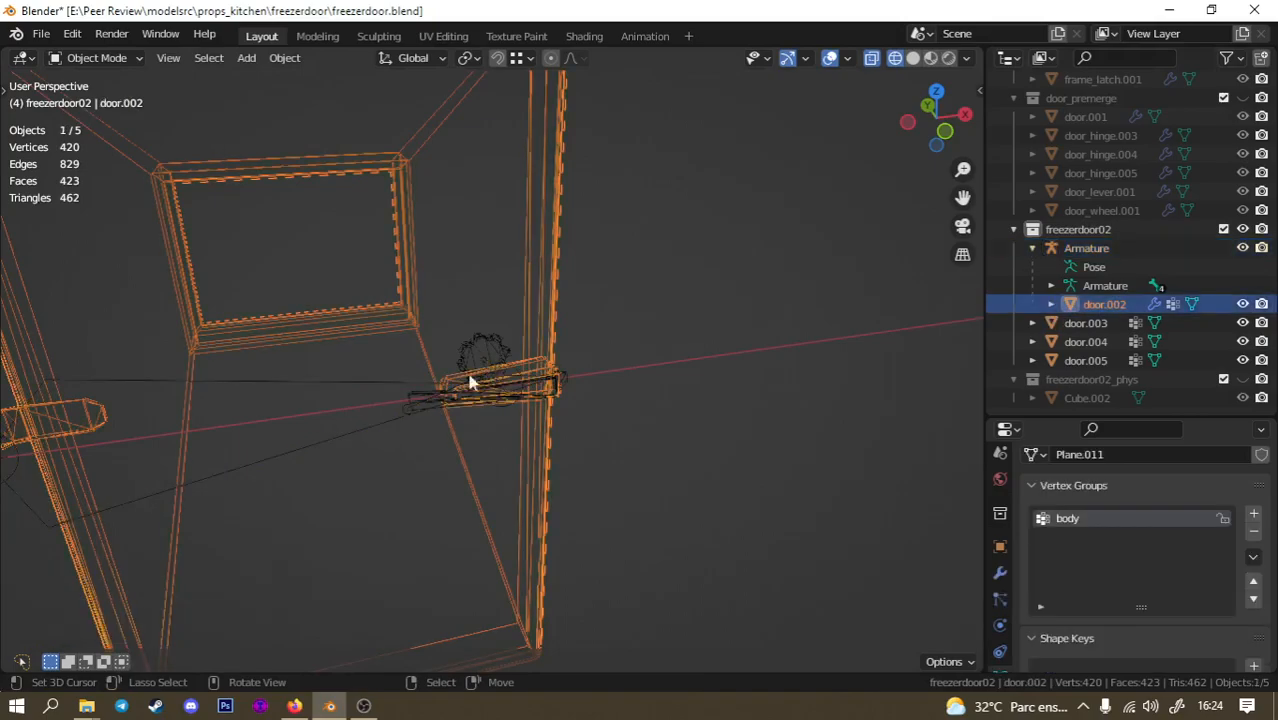
left_click(90, 58)
left_click(96, 60)
left_click(135, 80)
left_click(555, 273)
key("a")
key("alt+a")
left_click(112, 60)
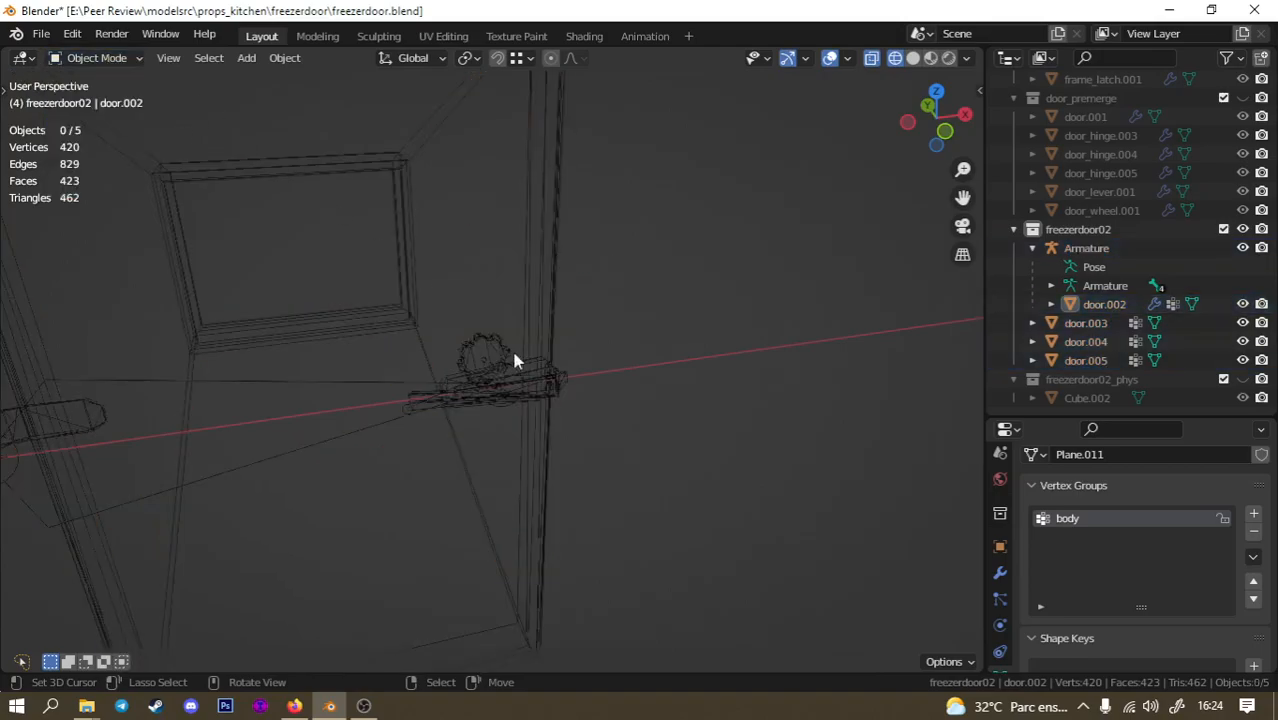
Put the armature in Pose Mode and try rotating the lever bone.
left_click(333, 385)
left_click(108, 60)
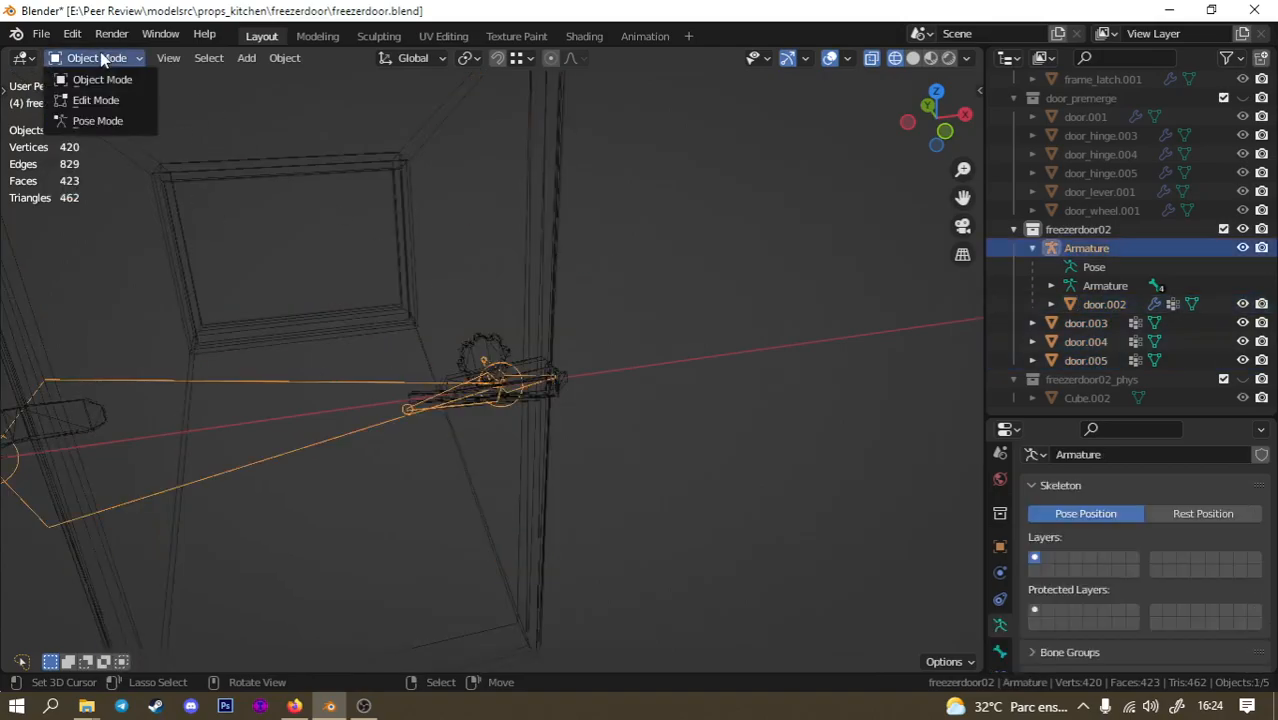
left_click(86, 124)
left_click(474, 391)
key("r")
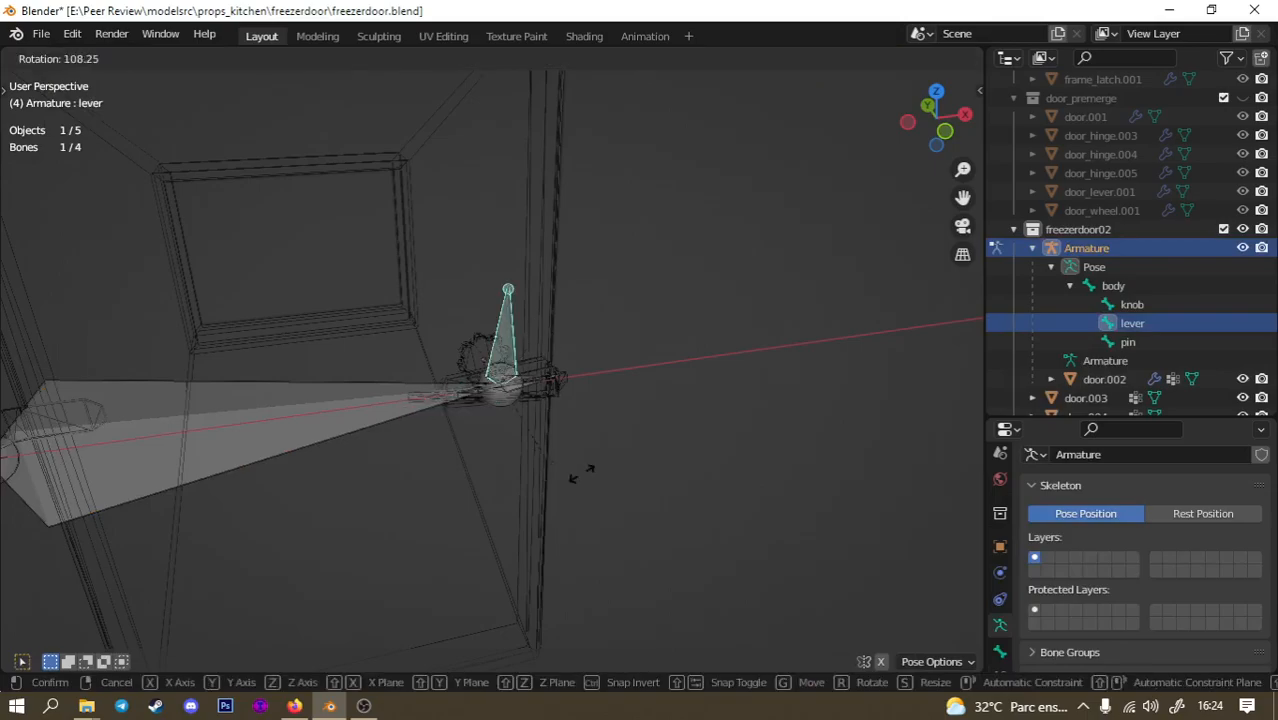
key("Escape")
Select the knob bone and try rotating it.
left_click(477, 358)
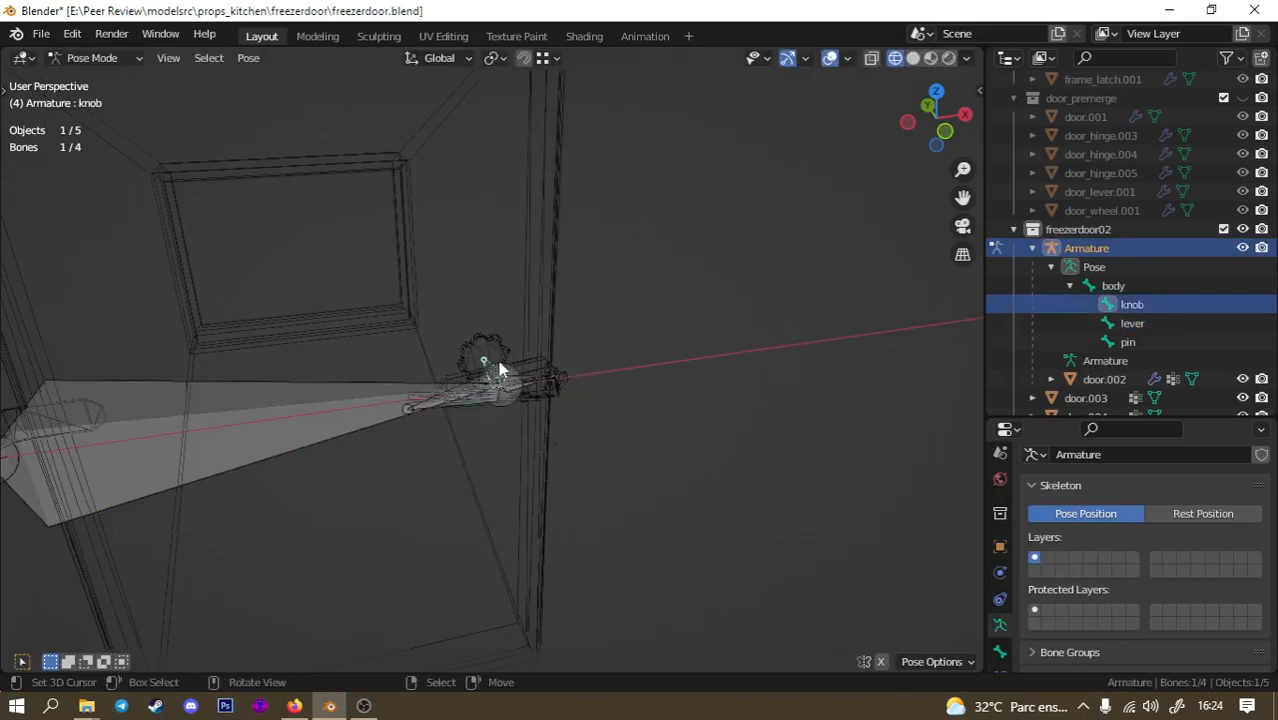
key("r")
right_click(688, 324)
Return to Object Mode, add door.002 to the armature selection, and enter Weight Paint mode on the door mesh.
middle_click_drag(677, 279, 473, 264)
left_click(107, 59)
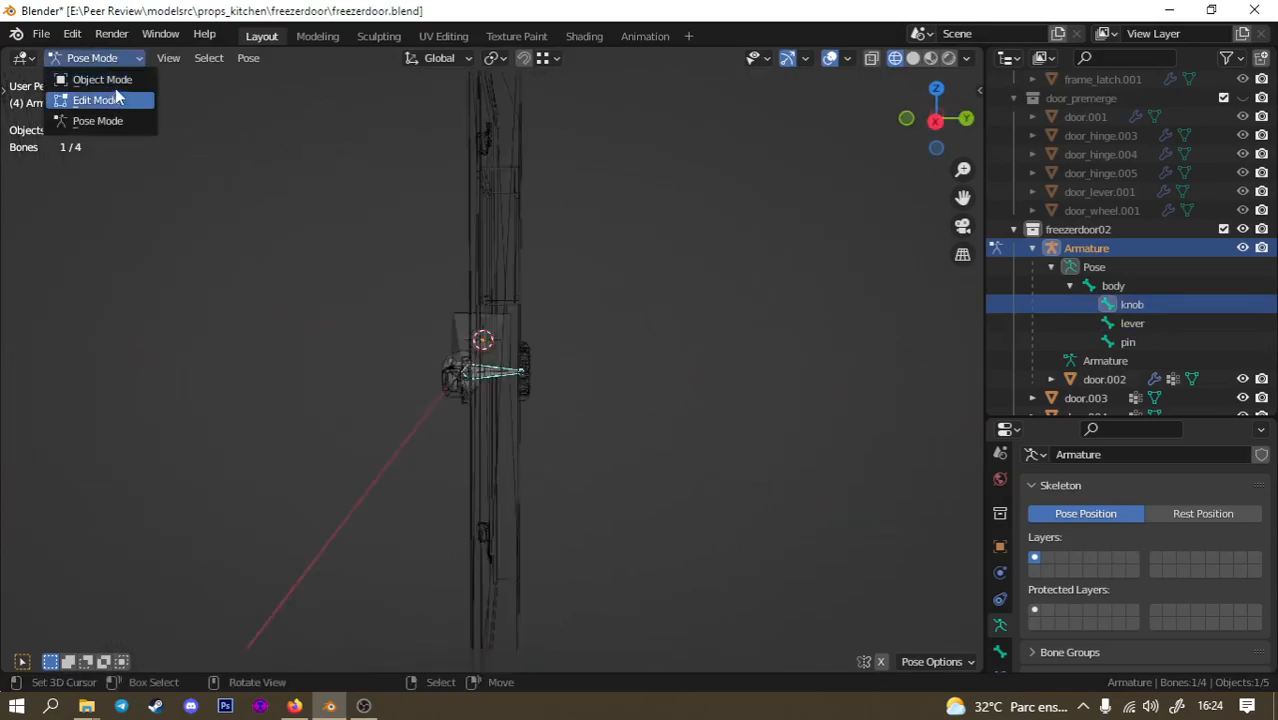
left_click(64, 60)
left_click(89, 79)
left_click(502, 251, "shift")
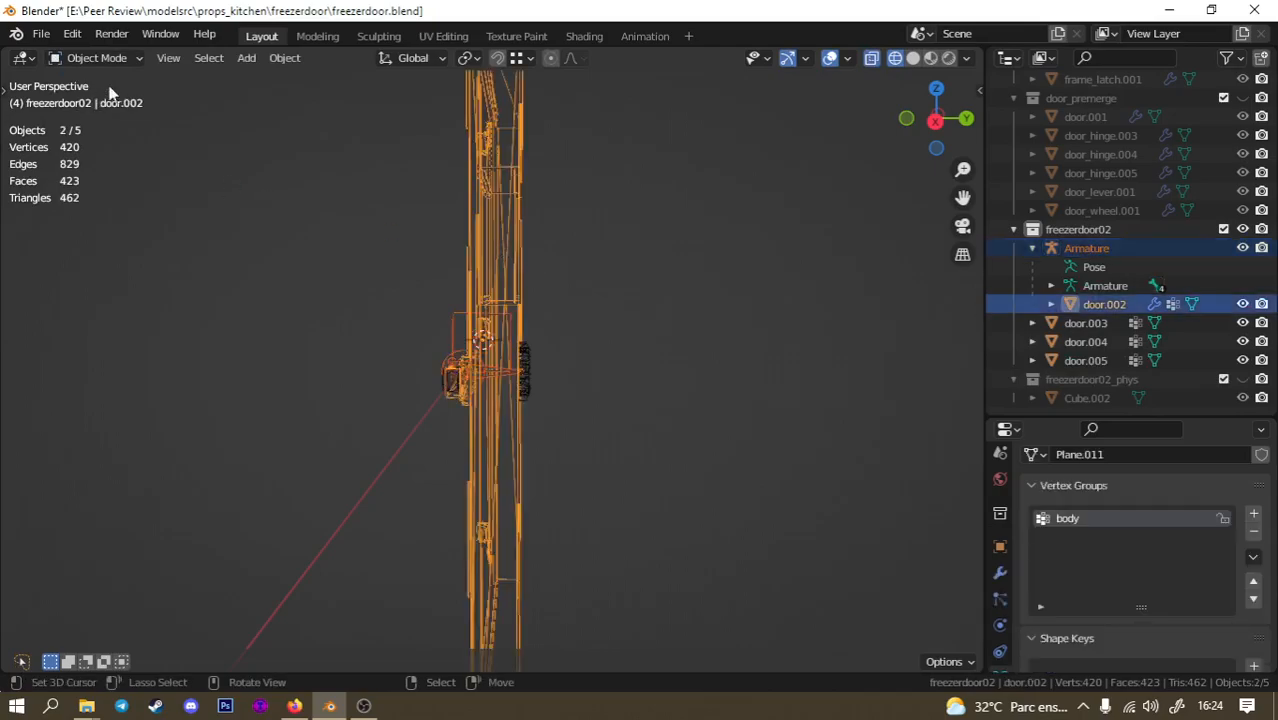
left_click(117, 59)
left_click(112, 163)
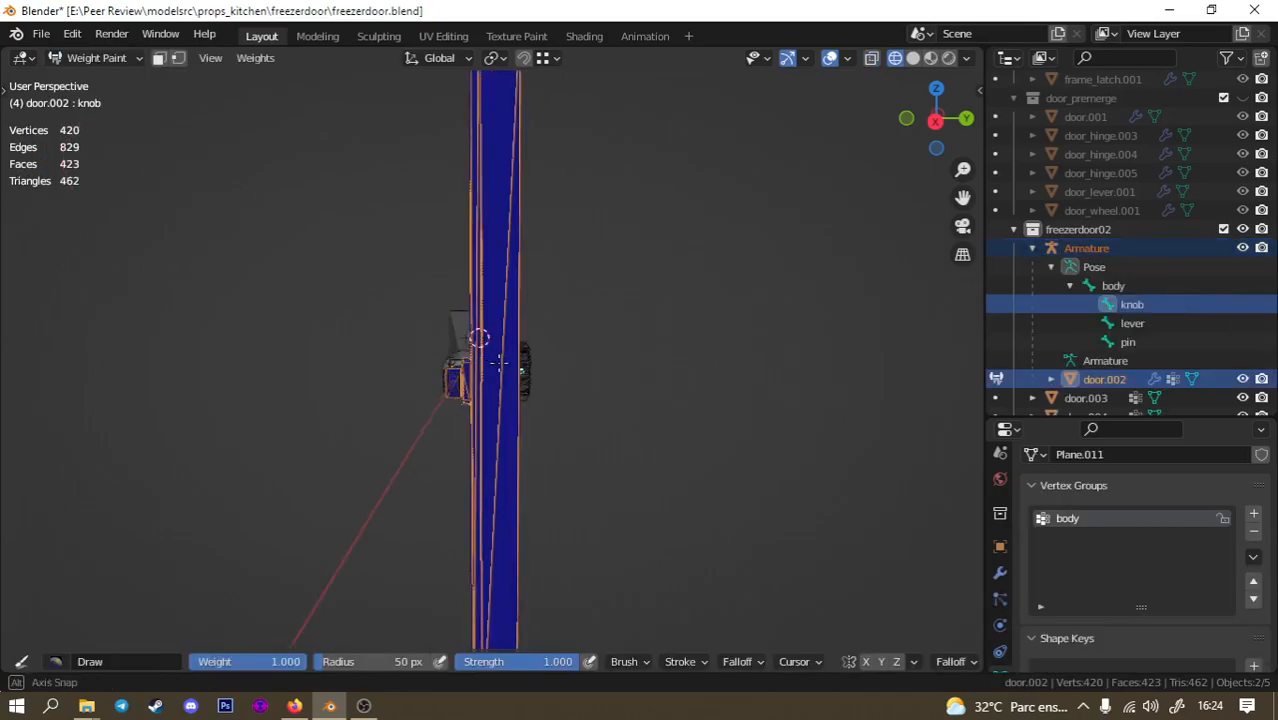
Make the body bone active for weight painting on door.002 and try moving it.
middle_click_drag(494, 363, 428, 385)
left_click(442, 371, "ctrl")
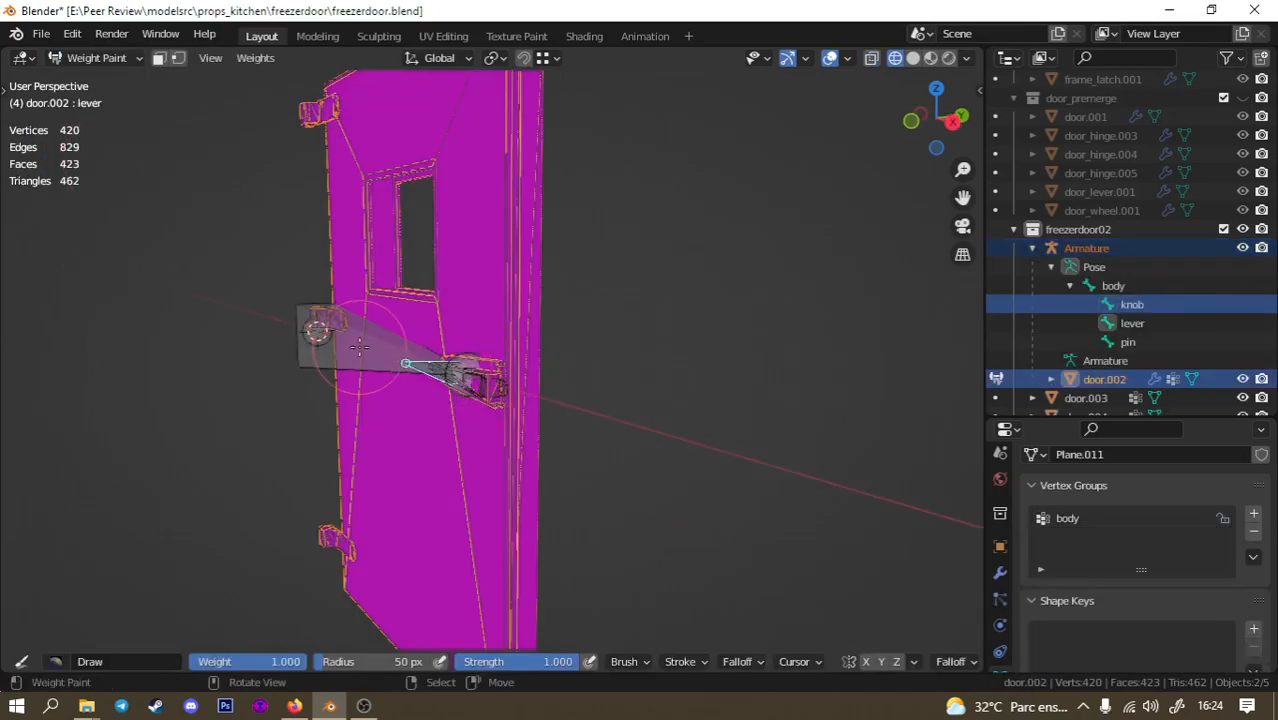
left_click(359, 346, "ctrl")
middle_click_drag(359, 346, 556, 361)
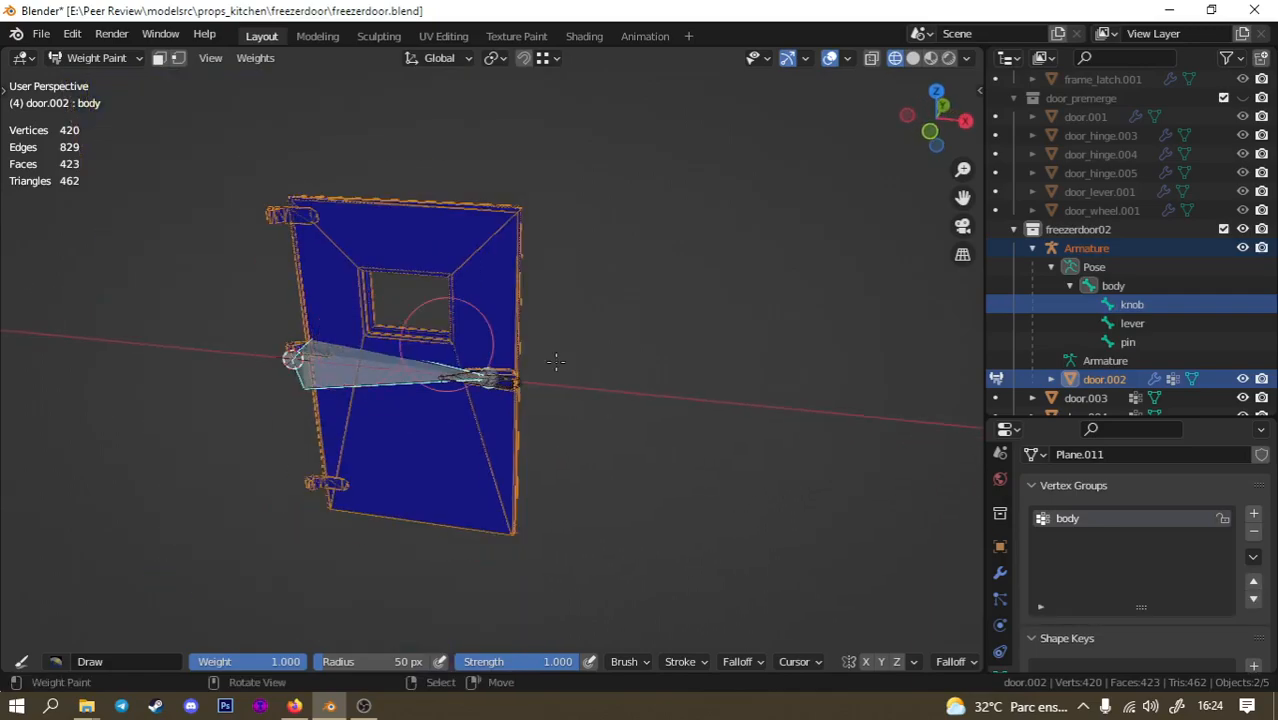
key("g")
right_click(467, 391)
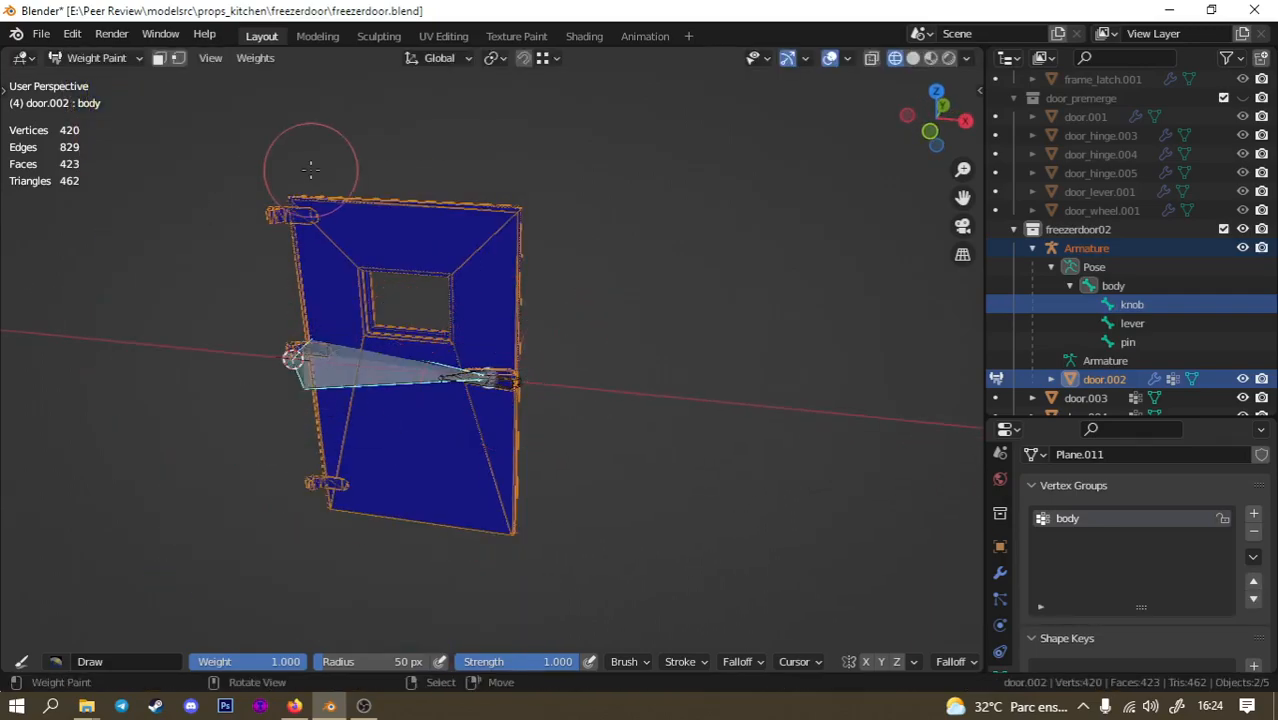
Paint the lever-side face of the door, including its corners and hinges, with body weight 1.000 at 50 px radius.
middle_click_drag(556, 444, 487, 458)
middle_click_drag(381, 491, 431, 396, "shift")
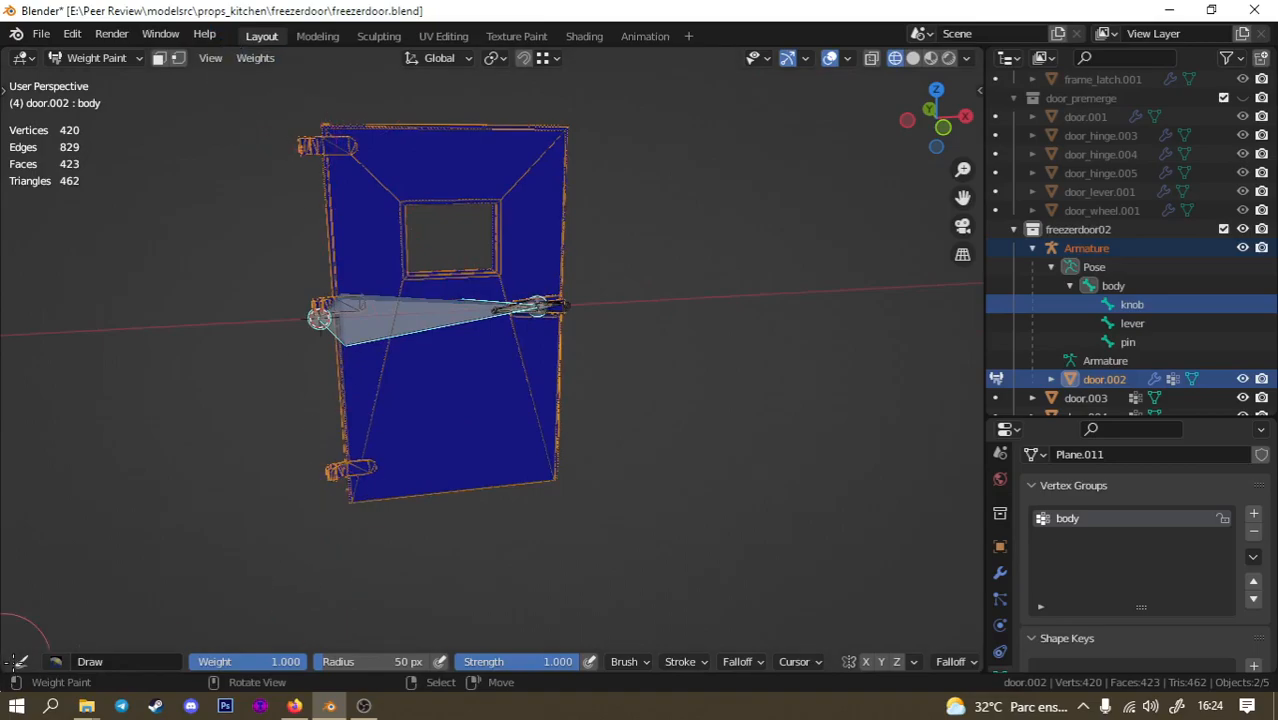
left_click(340, 472)
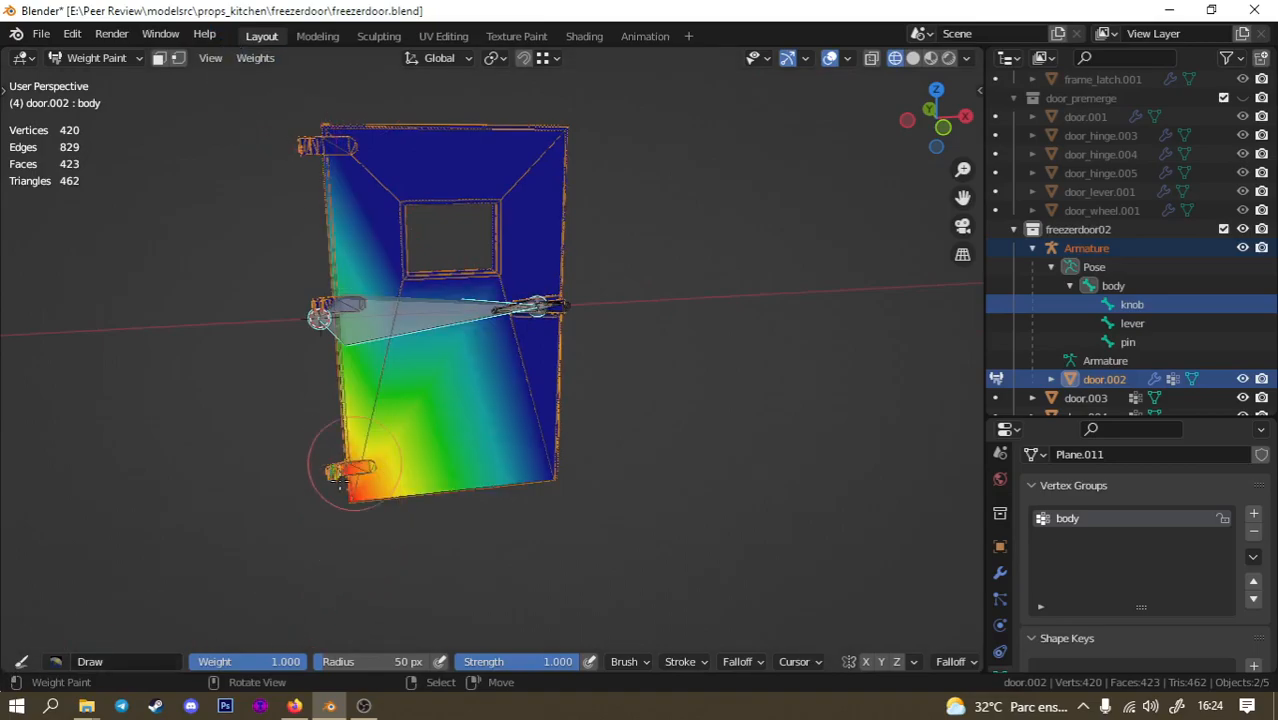
left_click_drag(560, 478, 561, 467)
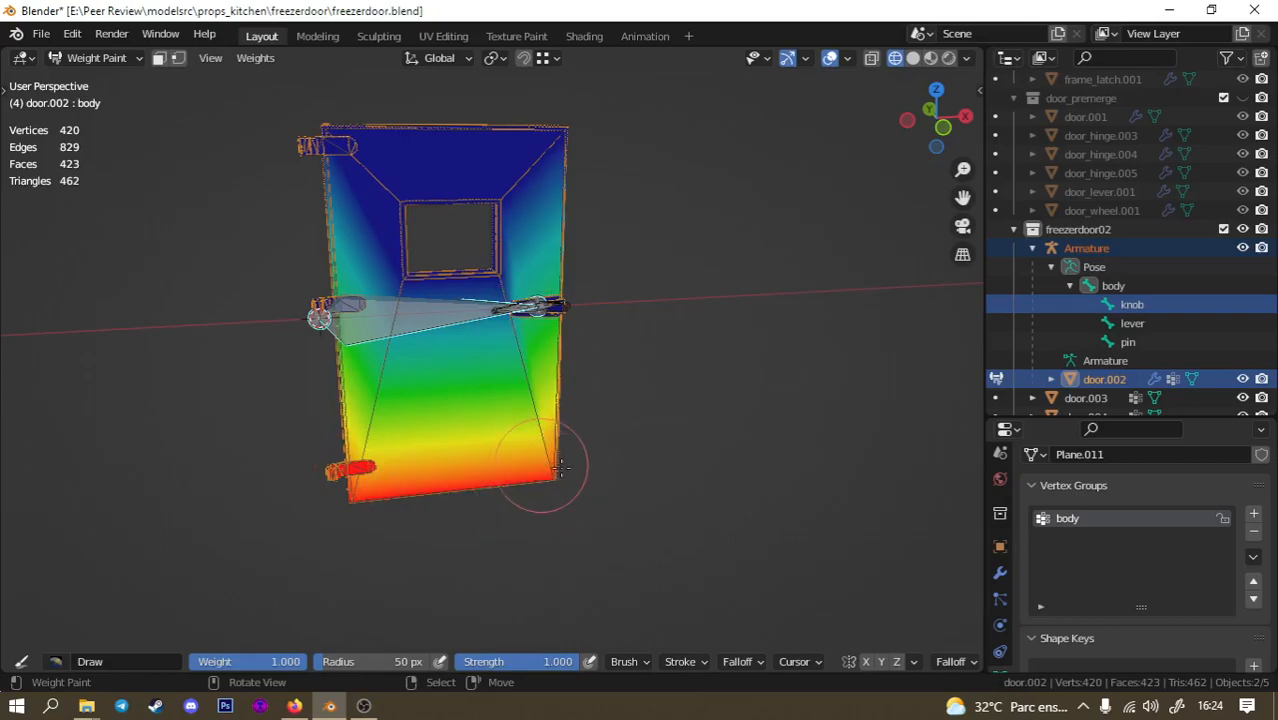
left_click_drag(396, 283, 389, 238)
mouse_move(350, 290)
left_mouse_down()
mouse_move(305, 137)
mouse_move(344, 316)
left_mouse_up()
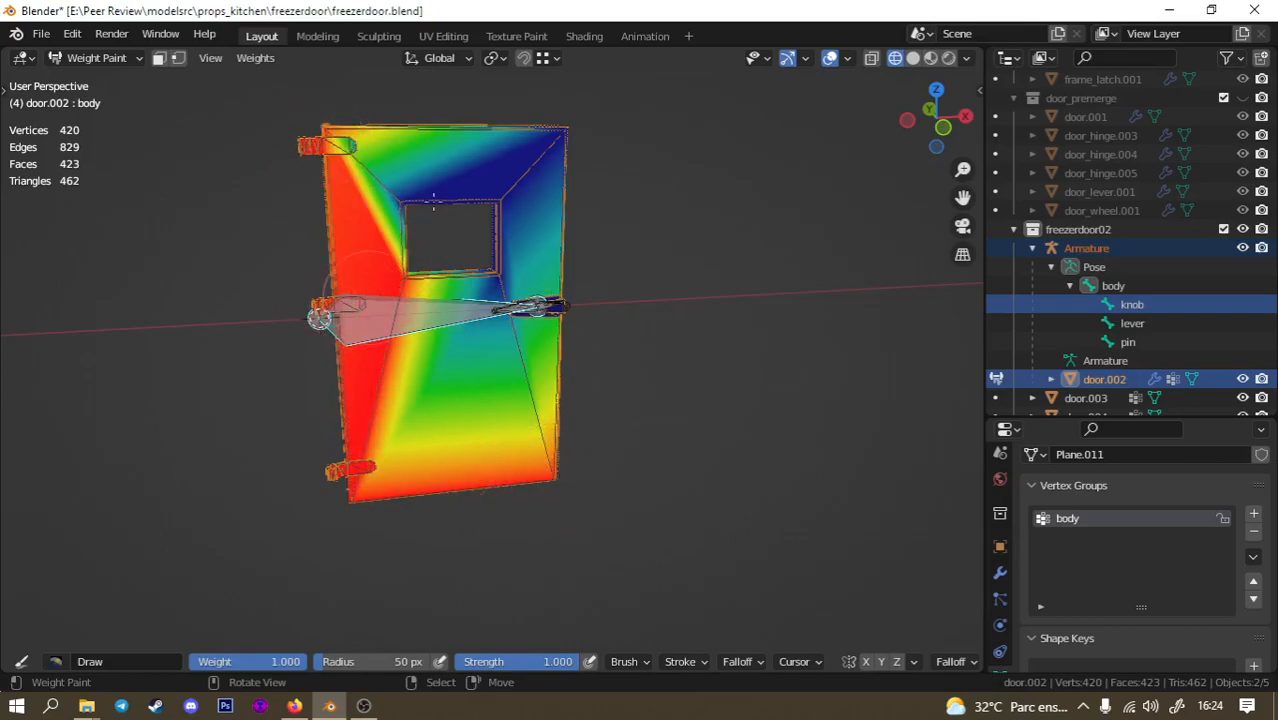
left_click_drag(433, 198, 398, 206)
mouse_move(600, 128)
left_mouse_down()
mouse_move(470, 125)
mouse_move(355, 153)
mouse_move(515, 212)
mouse_move(493, 203)
left_mouse_up()
Paint the inner edges of the window frame with full body weight, working from both sides of the door.
scroll(521, 214, "up", 3)
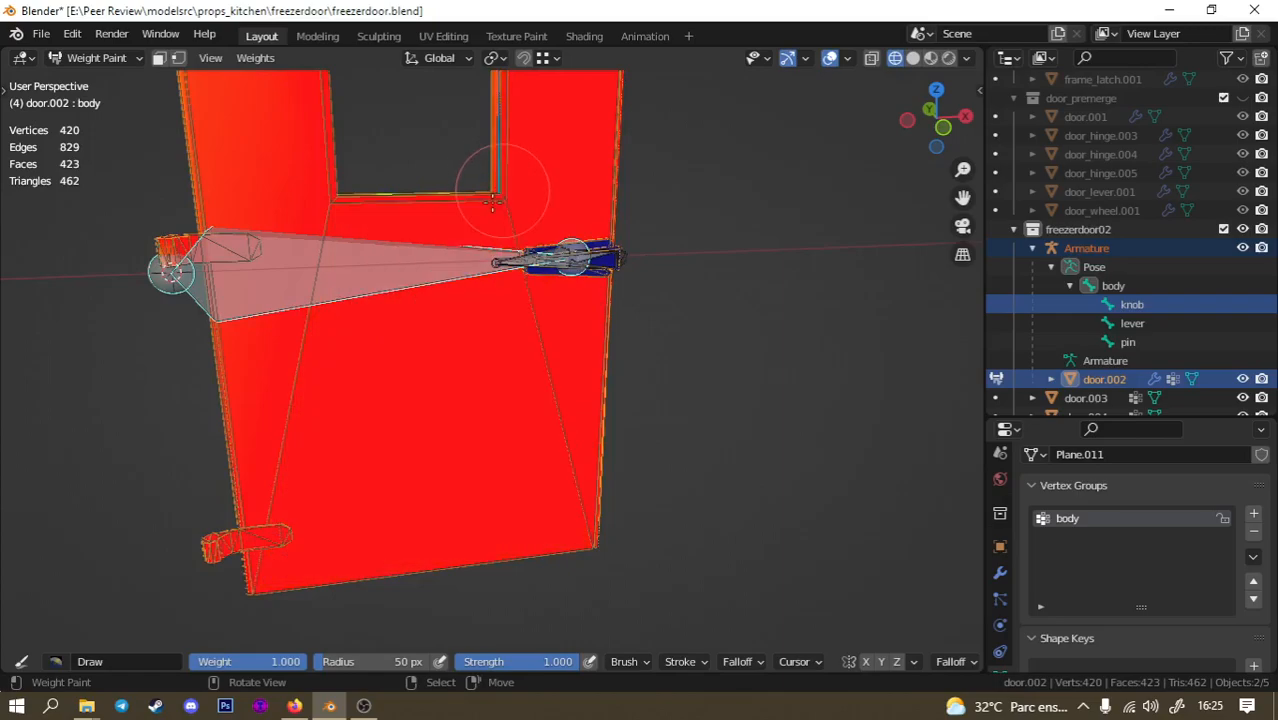
scroll(463, 177, "up", 3)
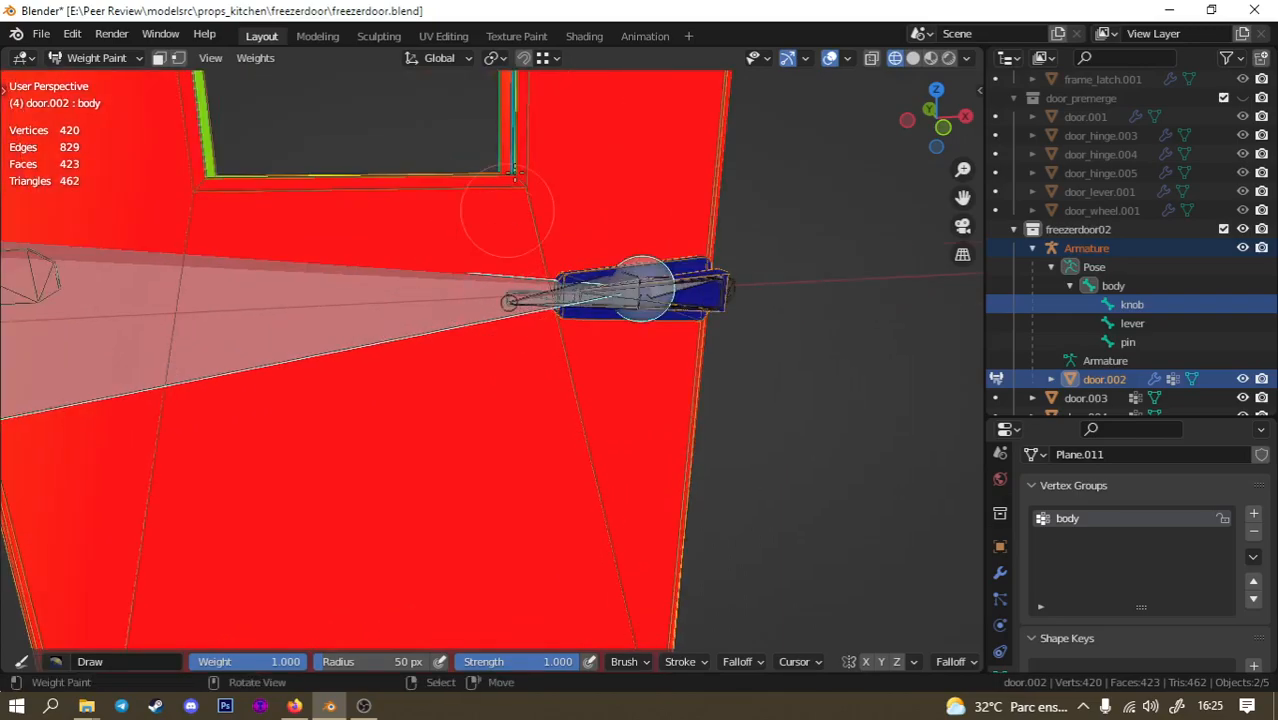
middle_click_drag(342, 196, 302, 227)
left_click_drag(227, 125, 217, 137)
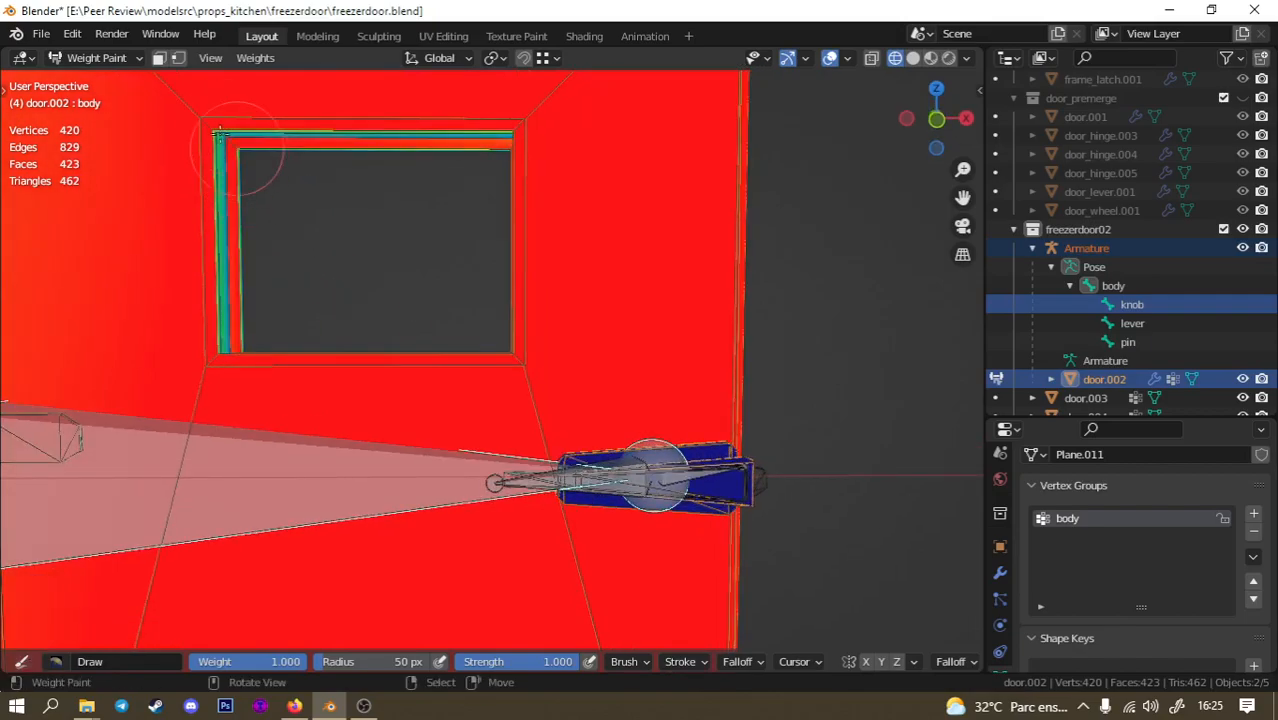
middle_click_drag(453, 150, 527, 148)
middle_click_drag(518, 232, 531, 372)
middle_click_drag(444, 418, 505, 405)
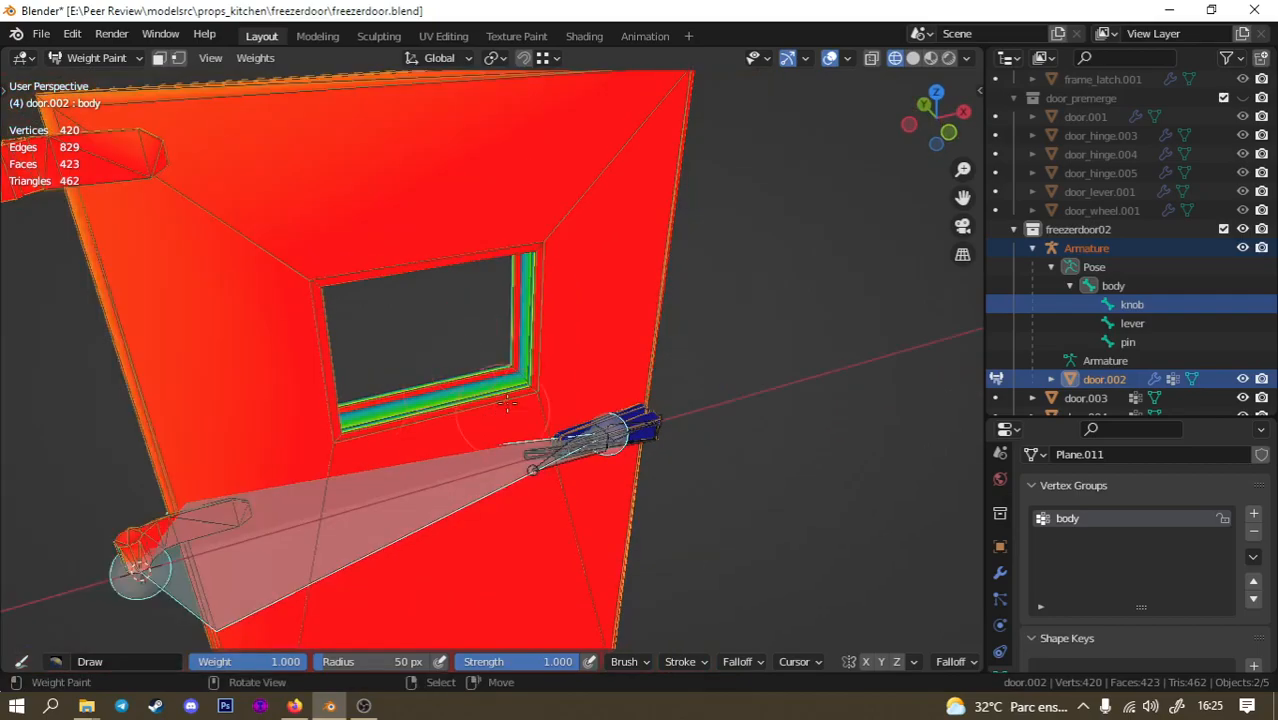
middle_click_drag(392, 395, 505, 325)
middle_click_drag(502, 370, 693, 314)
mouse_move(693, 314)
left_mouse_down()
mouse_move(747, 337)
mouse_move(730, 410)
left_mouse_up()
mouse_move(779, 157)
left_mouse_down()
mouse_move(605, 168)
mouse_move(491, 150)
mouse_move(547, 225)
left_mouse_up()
Paint full body weight onto the upper corners of the door's wheel-side face and the hinge-side edge.
scroll(564, 257, "down", 2)
mouse_move(568, 286)
middle_mouse_down()
mouse_move(627, 203)
mouse_move(628, 180)
middle_mouse_up()
left_click_drag(737, 202, 737, 174)
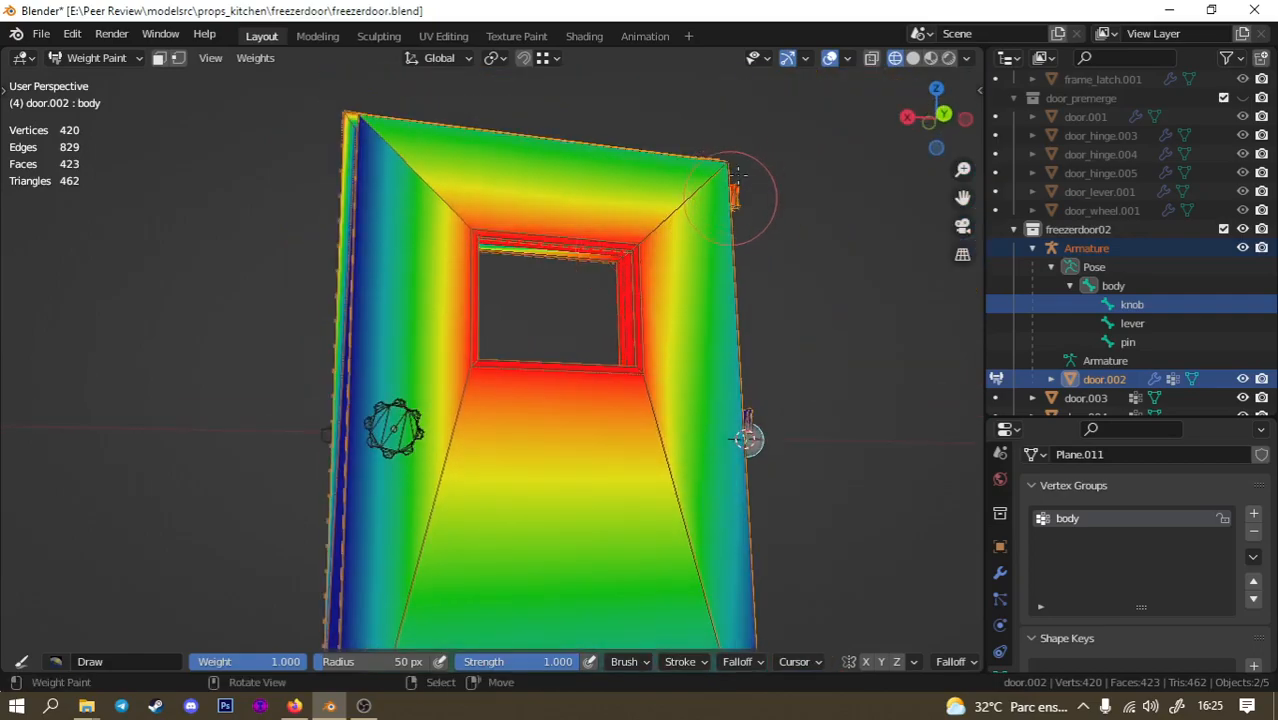
mouse_move(689, 276)
middle_mouse_down()
mouse_move(705, 262)
mouse_move(725, 400)
middle_mouse_up()
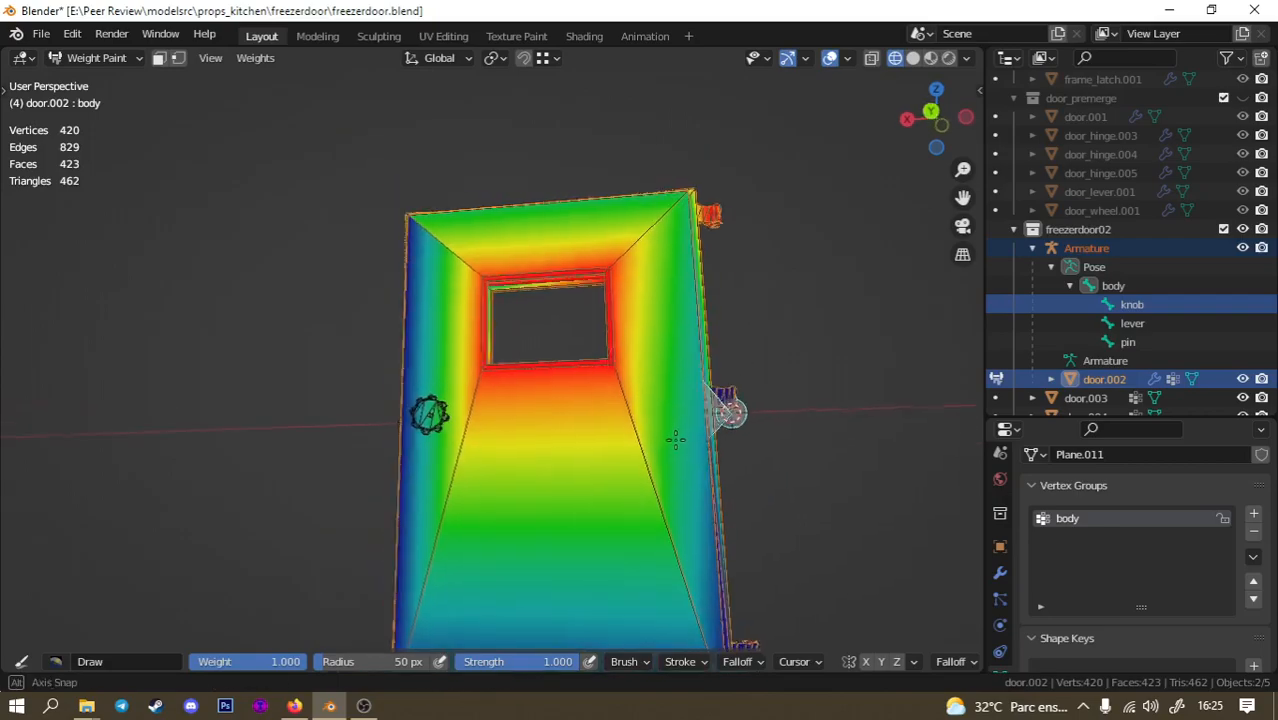
left_click_drag(722, 330, 675, 214)
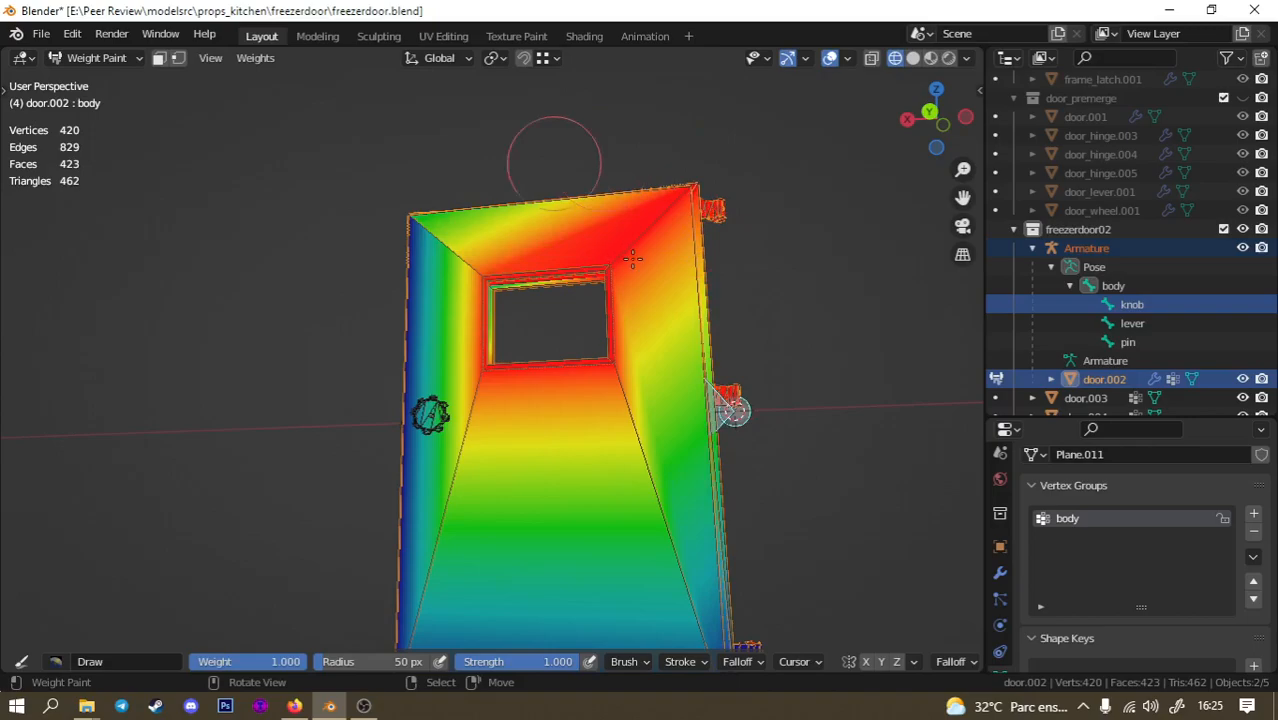
middle_click_drag(554, 163, 634, 261)
mouse_move(402, 184)
left_mouse_down()
mouse_move(417, 177)
mouse_move(392, 176)
left_mouse_up()
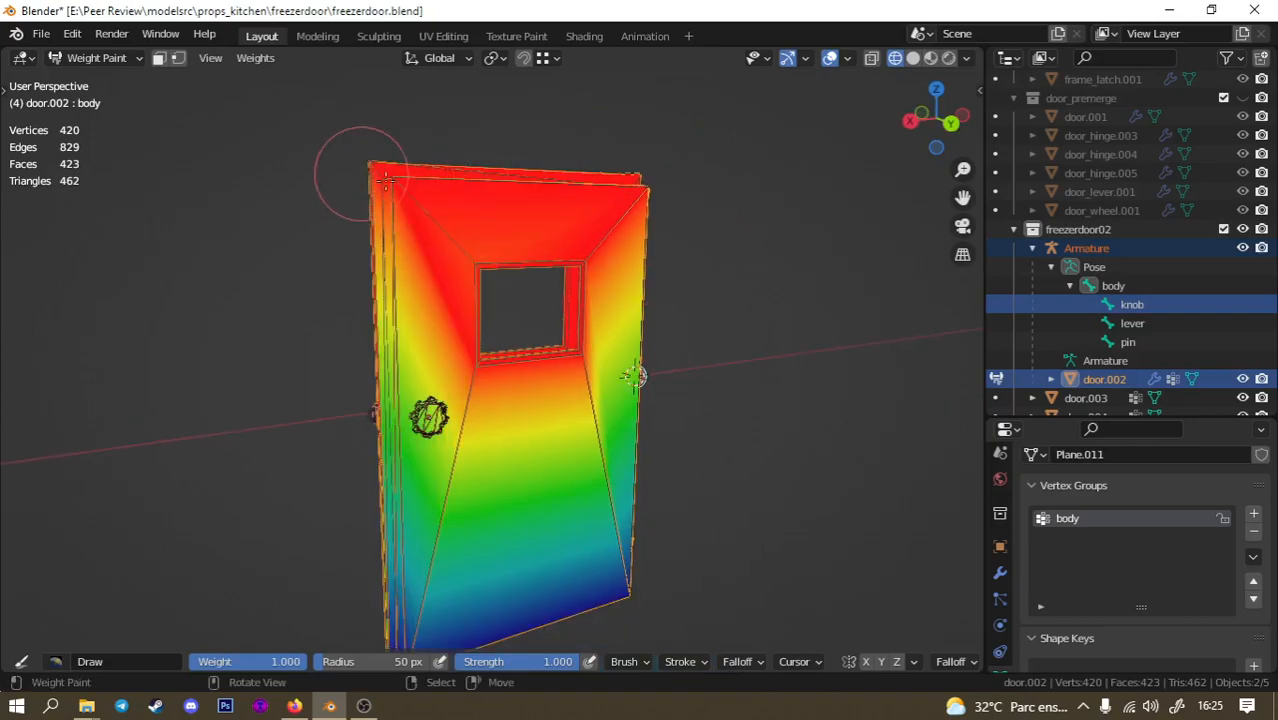
Paint full body weight onto the lower corners of the door's wheel-side face.
mouse_move(382, 198)
middle_mouse_down()
mouse_move(470, 340)
mouse_move(515, 450)
middle_mouse_up()
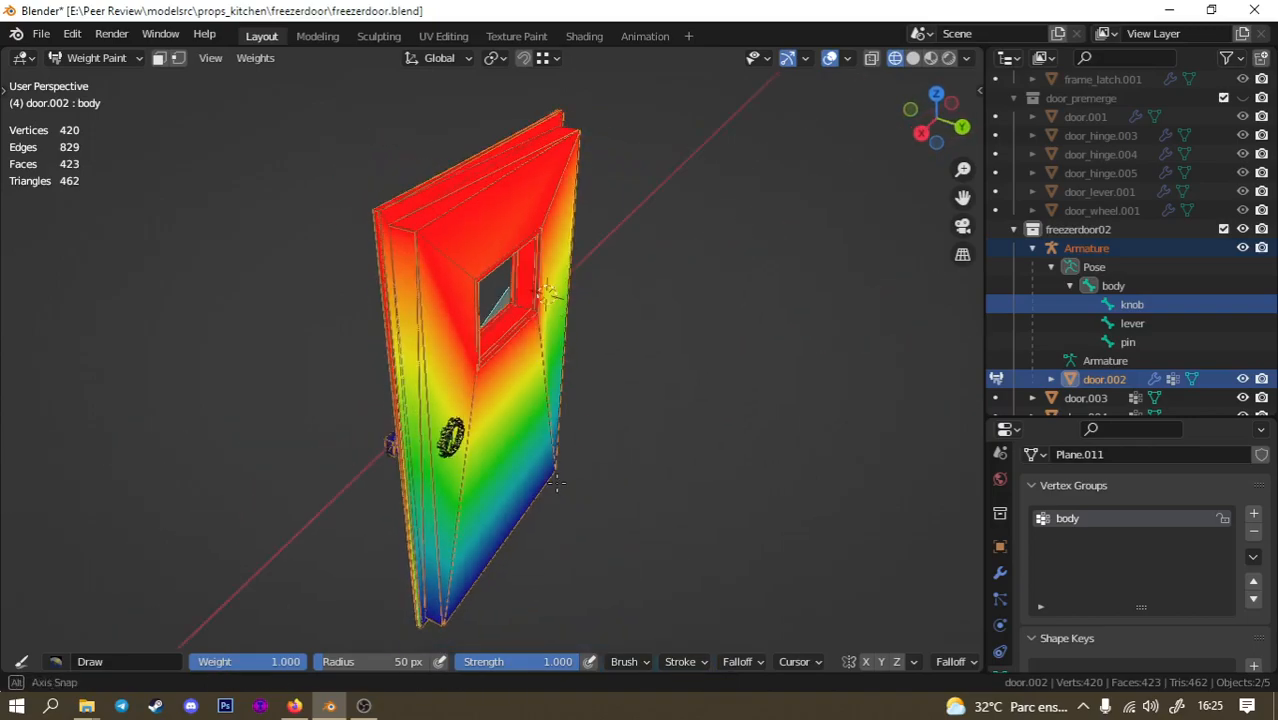
middle_click_drag(527, 502, 464, 330, "shift")
scroll(464, 489, "up", 3)
mouse_move(396, 519)
left_mouse_down()
mouse_move(353, 518)
mouse_move(382, 514)
left_mouse_up()
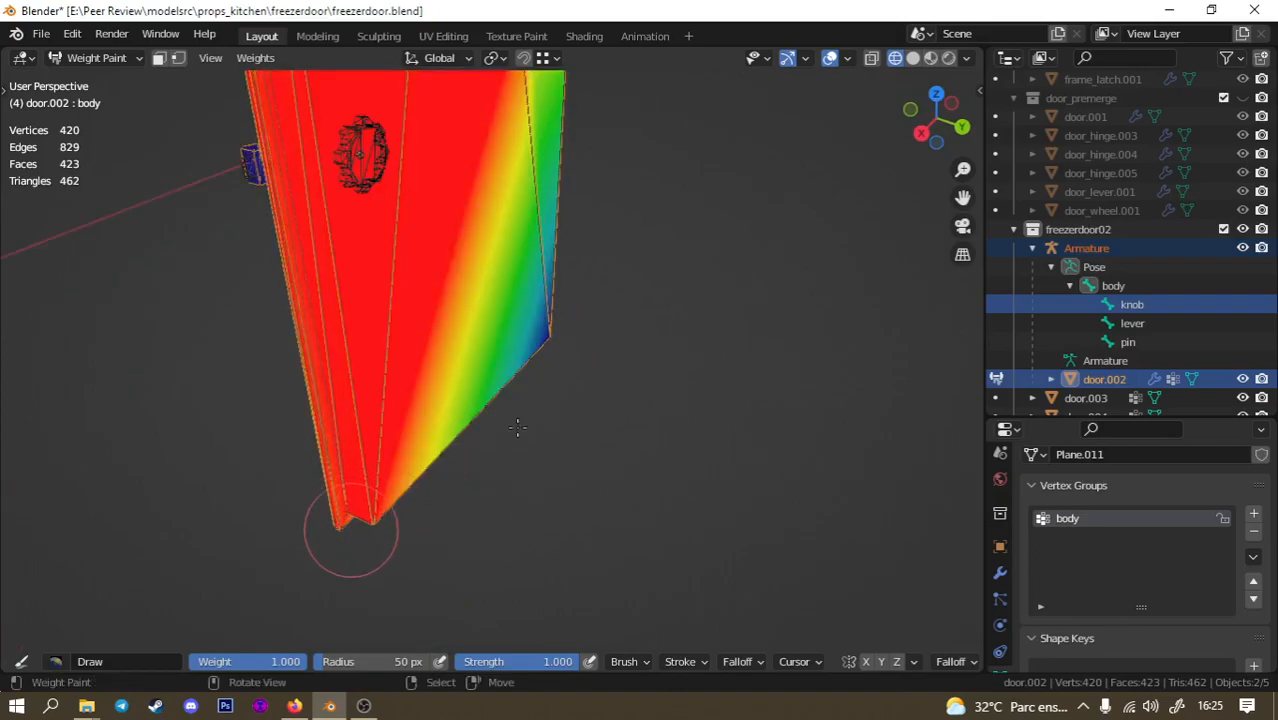
mouse_move(520, 343)
left_mouse_down()
mouse_move(543, 332)
mouse_move(530, 331)
left_mouse_up()
Examine the painted body weights around the door and its lever bracket for unpainted areas.
middle_click_drag(549, 352, 482, 322)
scroll(482, 322, "down", 1)
middle_click_drag(682, 436, 534, 402, "shift")
middle_click_drag(555, 325, 411, 350)
middle_click_drag(590, 280, 510, 370, "shift")
middle_click_drag(510, 370, 557, 373)
scroll(557, 373, "up", 5)
scroll(702, 313, "down", 6)
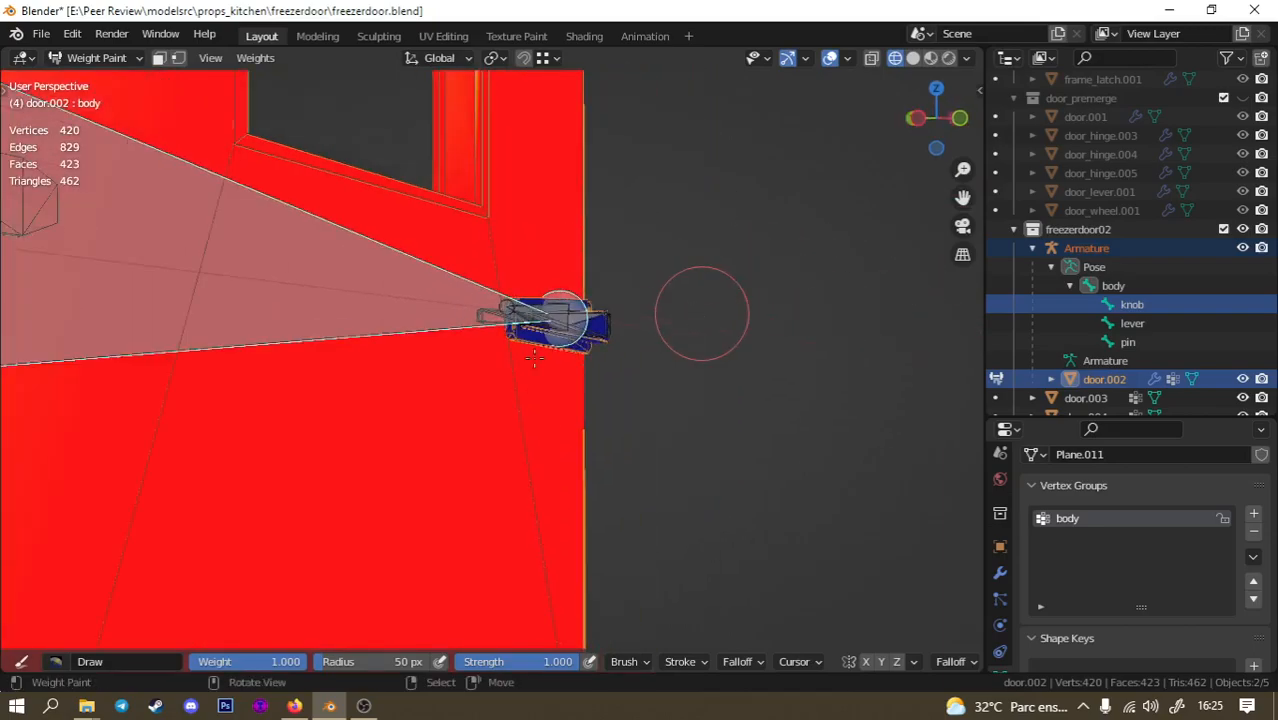
Paint full body weight onto the lower hinge and the door's hinge-side edge.
middle_click_drag(430, 386, 716, 342)
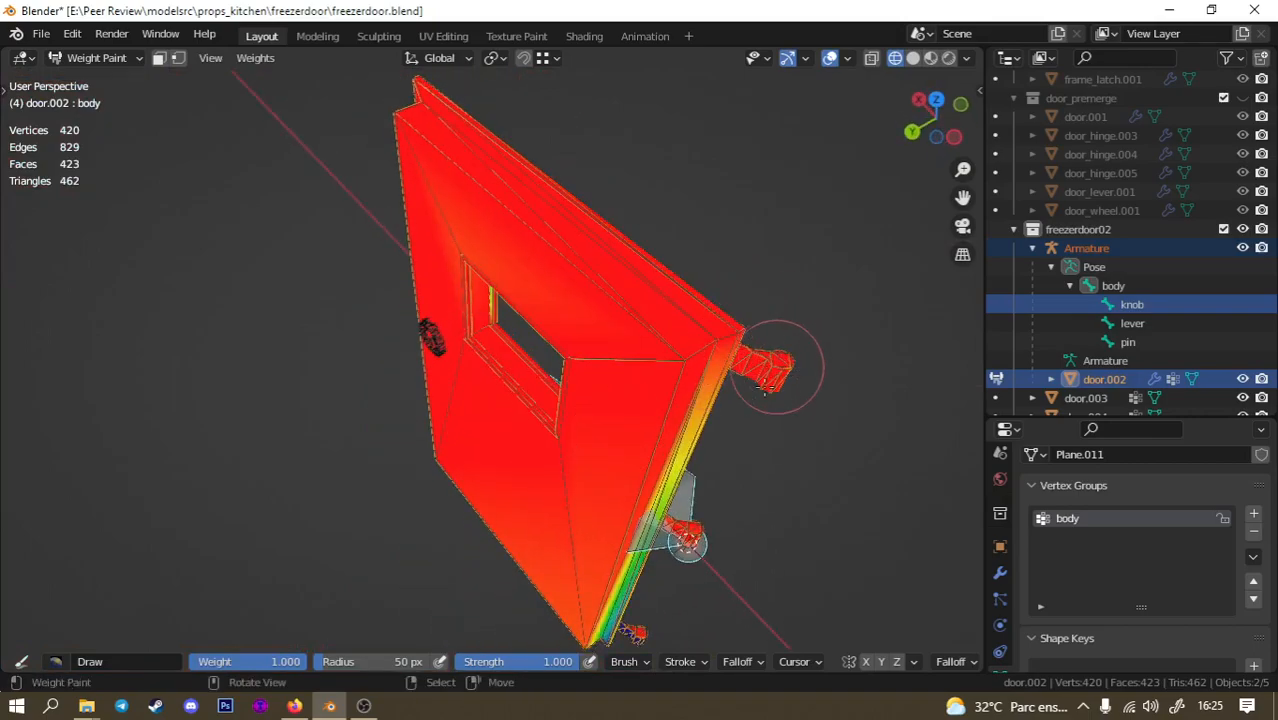
mouse_move(745, 398)
middle_mouse_down()
mouse_move(762, 460)
mouse_move(610, 485)
mouse_move(580, 345)
mouse_move(540, 328)
mouse_move(533, 278)
middle_mouse_up()
scroll(588, 442, "up", 4)
left_click(561, 406)
left_click(565, 407)
mouse_move(566, 405)
left_mouse_down()
mouse_move(633, 300)
mouse_move(598, 343)
mouse_move(591, 322)
left_mouse_up()
middle_click_drag(613, 333, 545, 350)
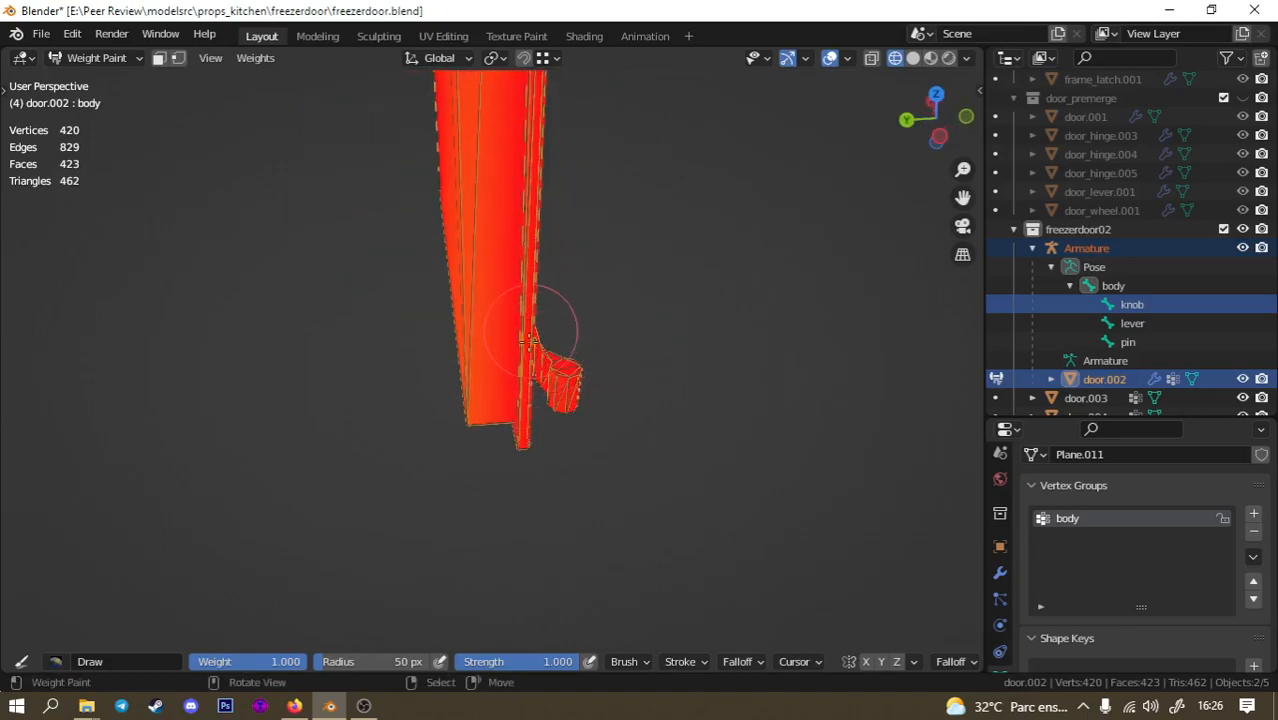
Examine the lower and middle hinges and the lever-side face for missing body weight.
middle_click_drag(629, 361, 452, 322)
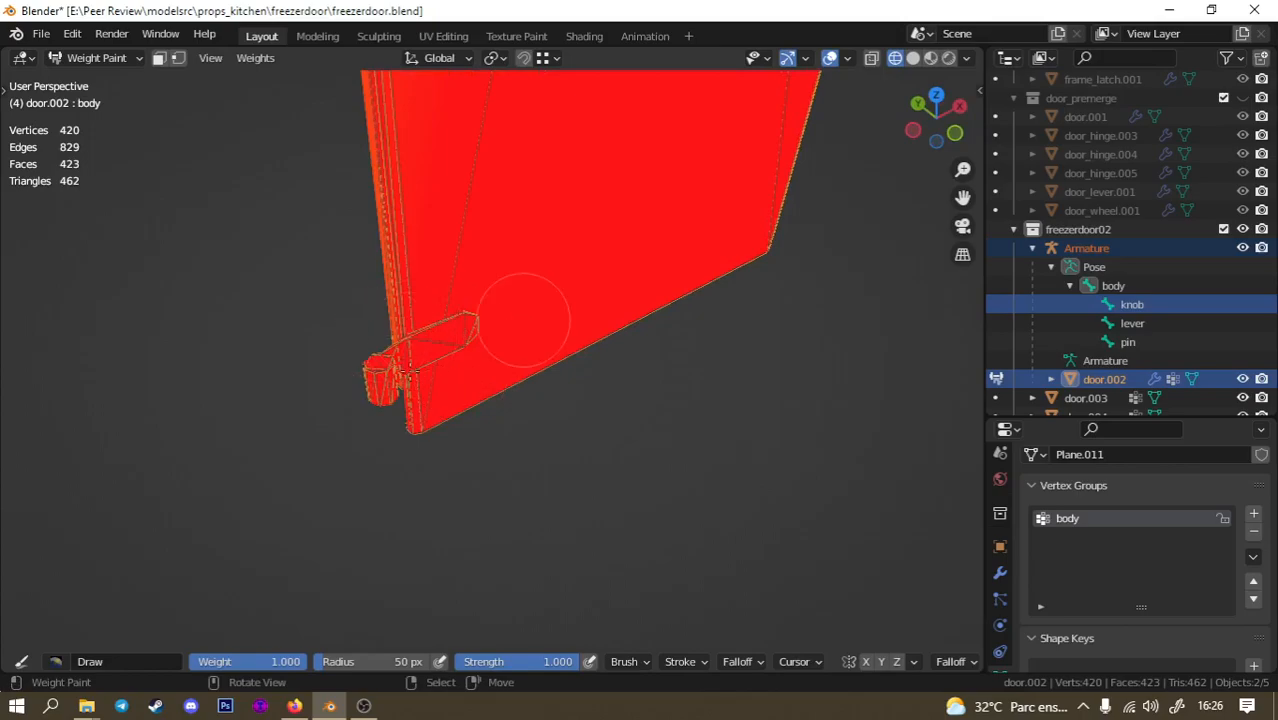
middle_click_drag(479, 416, 383, 283)
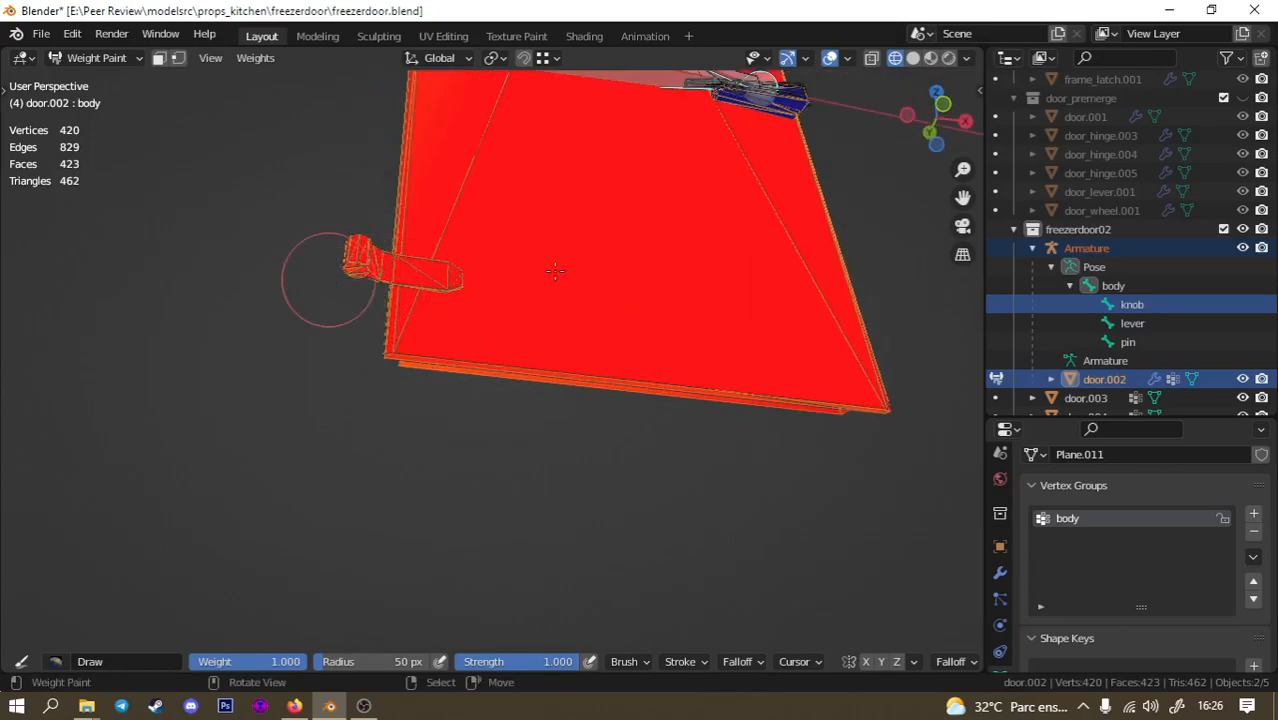
middle_click_drag(572, 340, 469, 410)
scroll(362, 290, "up", 4)
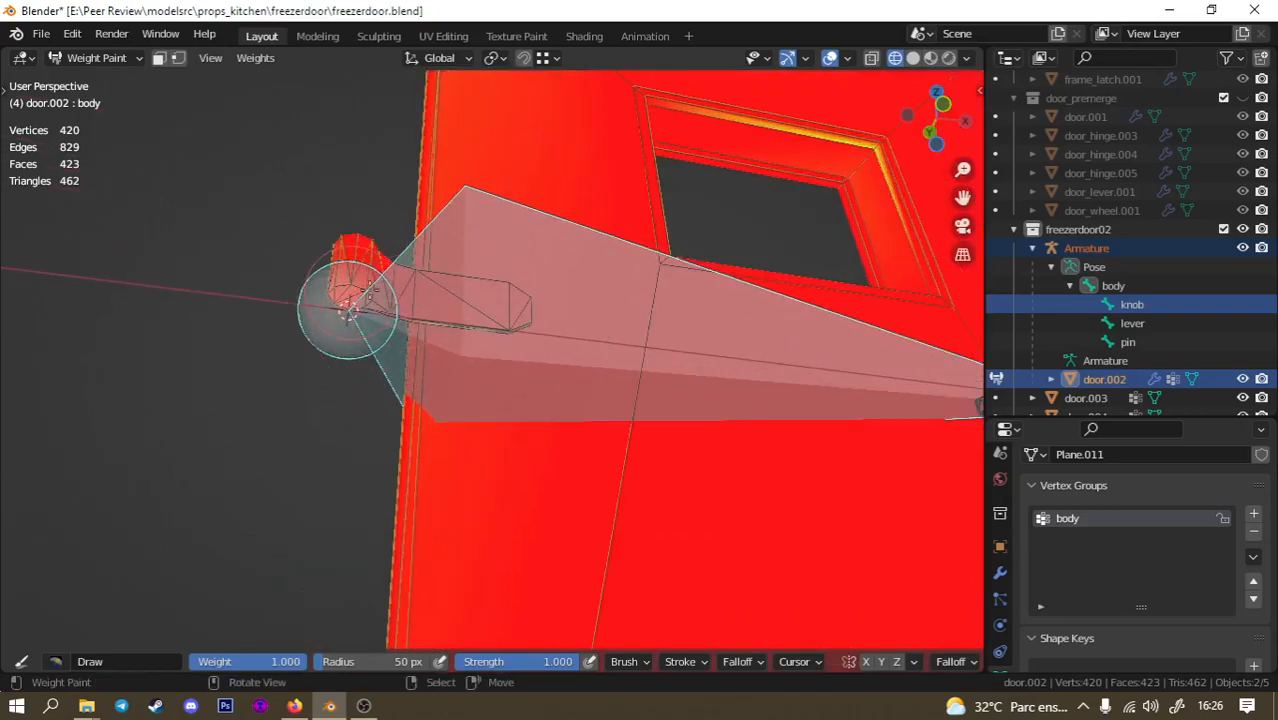
middle_click_drag(602, 323, 463, 470)
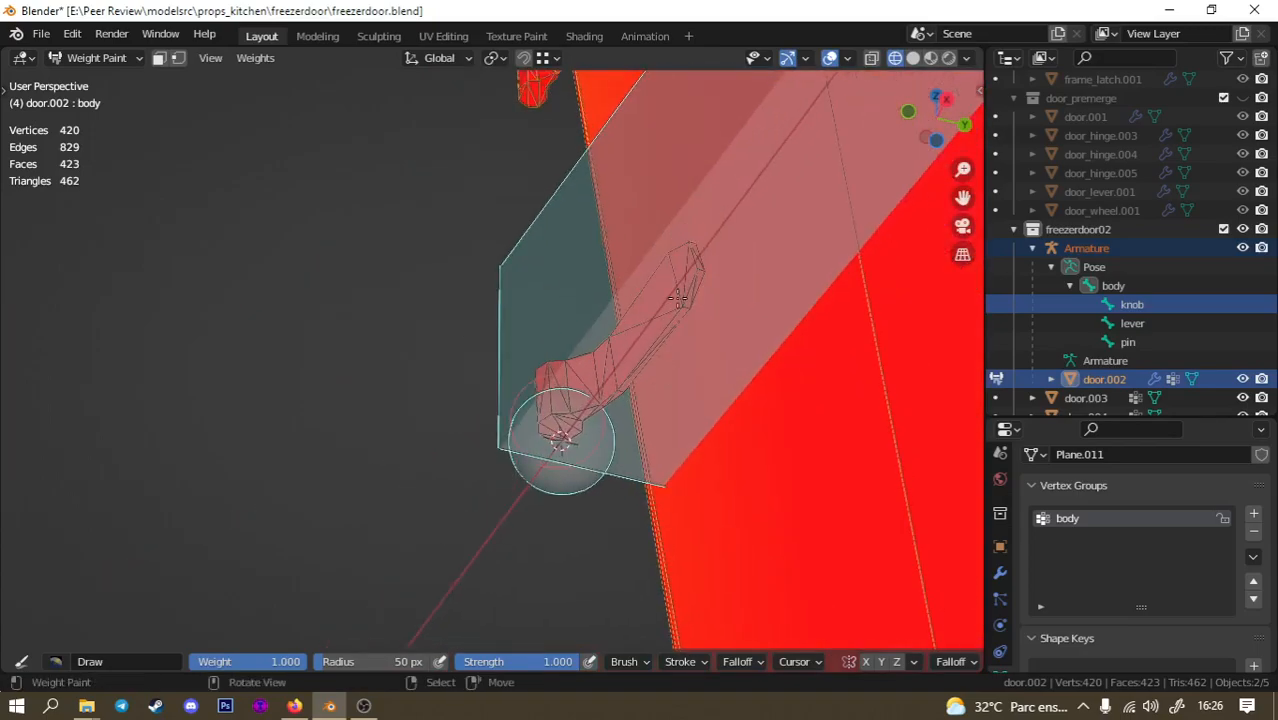
middle_click_drag(617, 243, 687, 305)
middle_click_drag(902, 332, 712, 368)
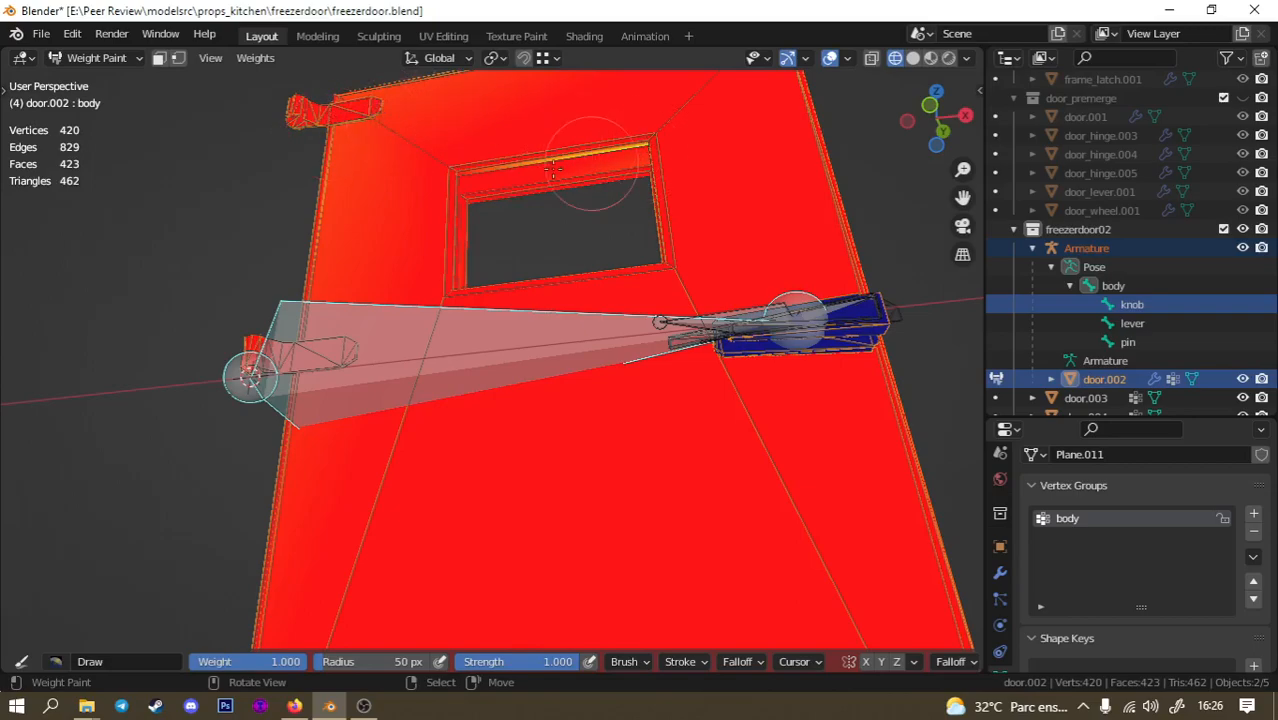
Touch up the remaining window frame edges and the wheel-side face with full body weight.
middle_click_drag(551, 170, 623, 178)
middle_click_drag(556, 262, 549, 355, "shift")
scroll(549, 358, "up", 5)
middle_click_drag(550, 222, 527, 205)
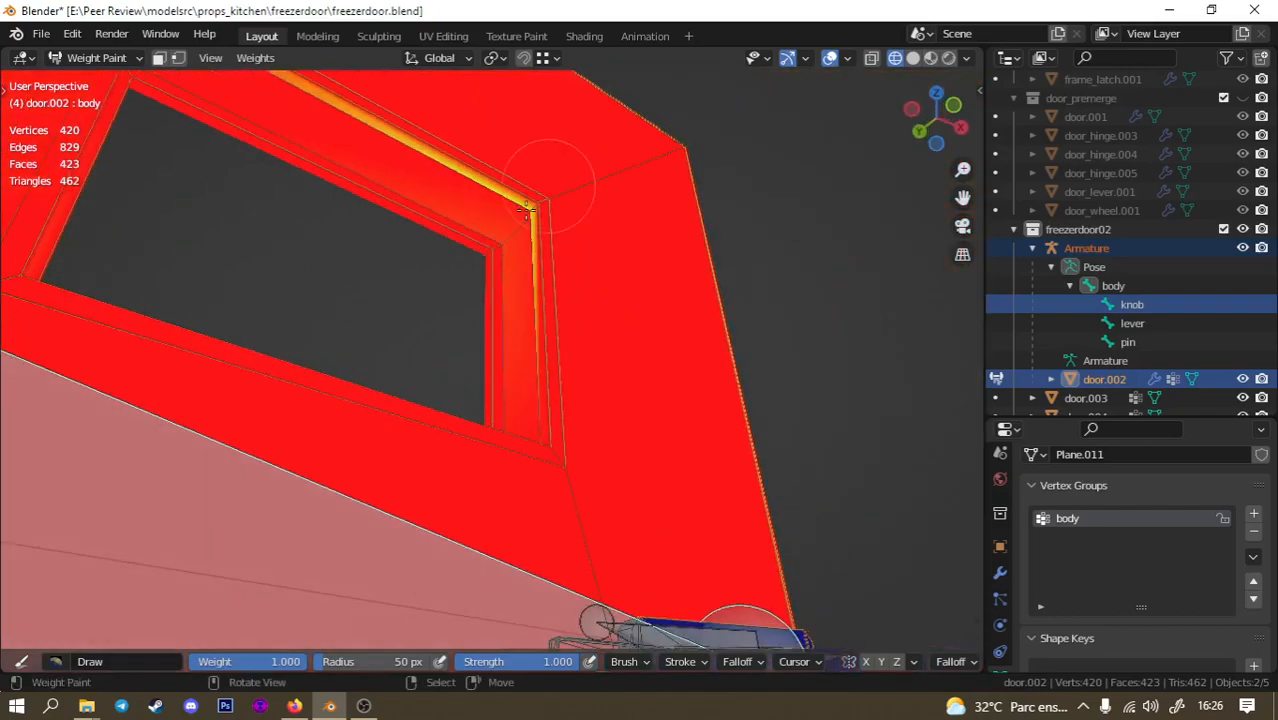
middle_click_drag(385, 288, 658, 385)
scroll(654, 384, "down", 2)
scroll(641, 362, "down", 3)
middle_click_drag(362, 299, 465, 456, "shift")
mouse_move(445, 385)
middle_mouse_down()
mouse_move(410, 255)
mouse_move(595, 382)
mouse_move(676, 396)
middle_mouse_up()
left_click(403, 257)
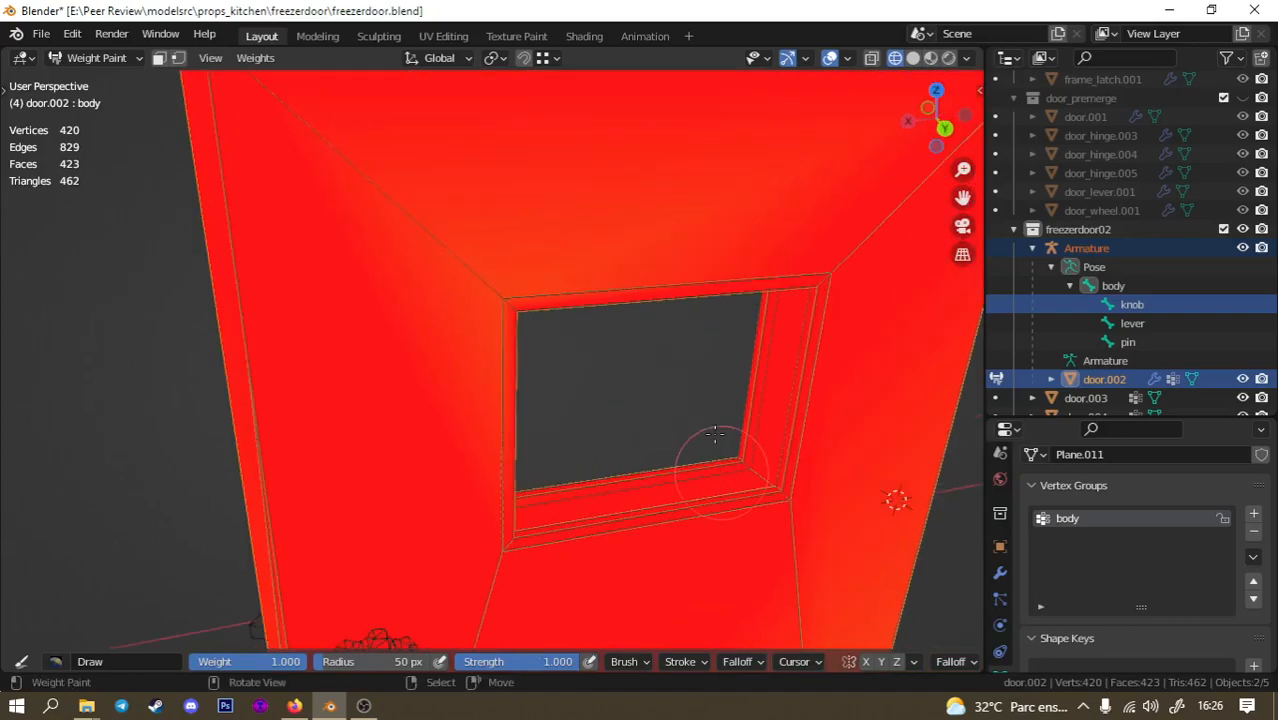
Check the door's bottom edge and begin painting body weight onto the lever bracket.
scroll(713, 440, "down", 4)
middle_click_drag(703, 478, 549, 262, "shift")
mouse_move(613, 500)
middle_mouse_down()
mouse_move(510, 475)
mouse_move(388, 498)
middle_mouse_up()
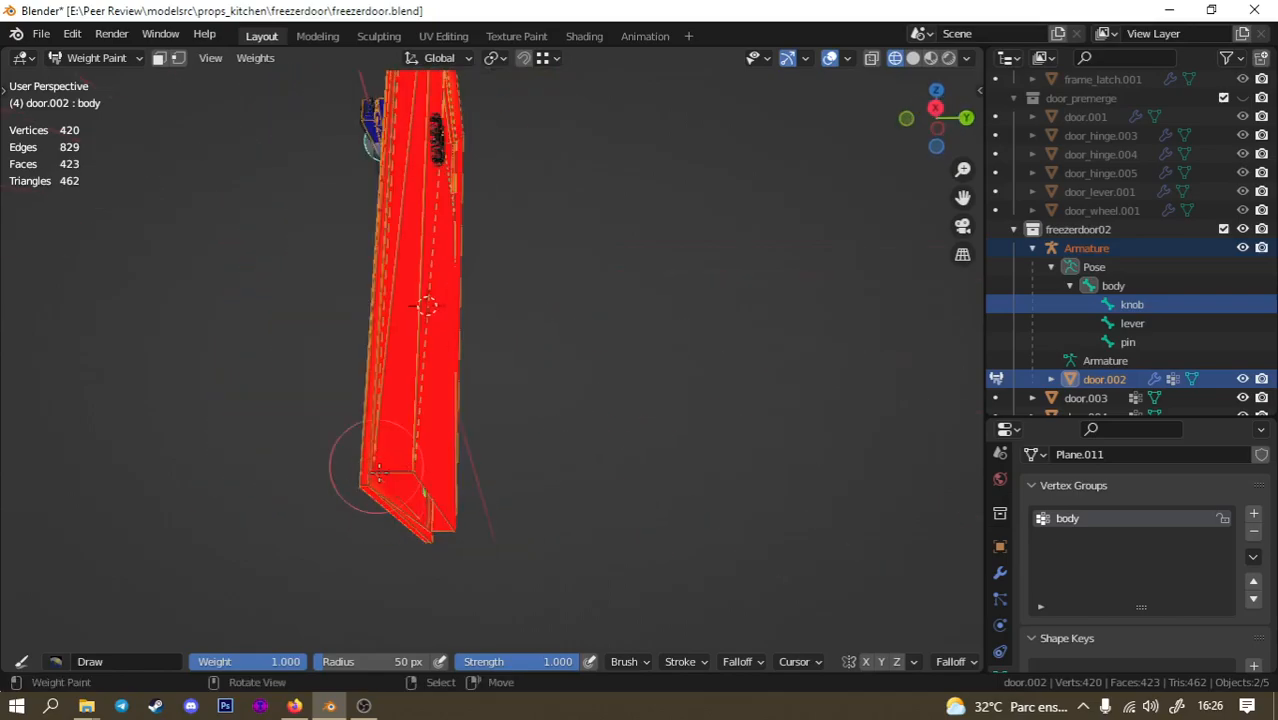
mouse_move(407, 402)
middle_mouse_down()
mouse_move(522, 448)
mouse_move(665, 340)
mouse_move(610, 370)
mouse_move(714, 398)
mouse_move(656, 422)
middle_mouse_up()
scroll(649, 421, "up", 5)
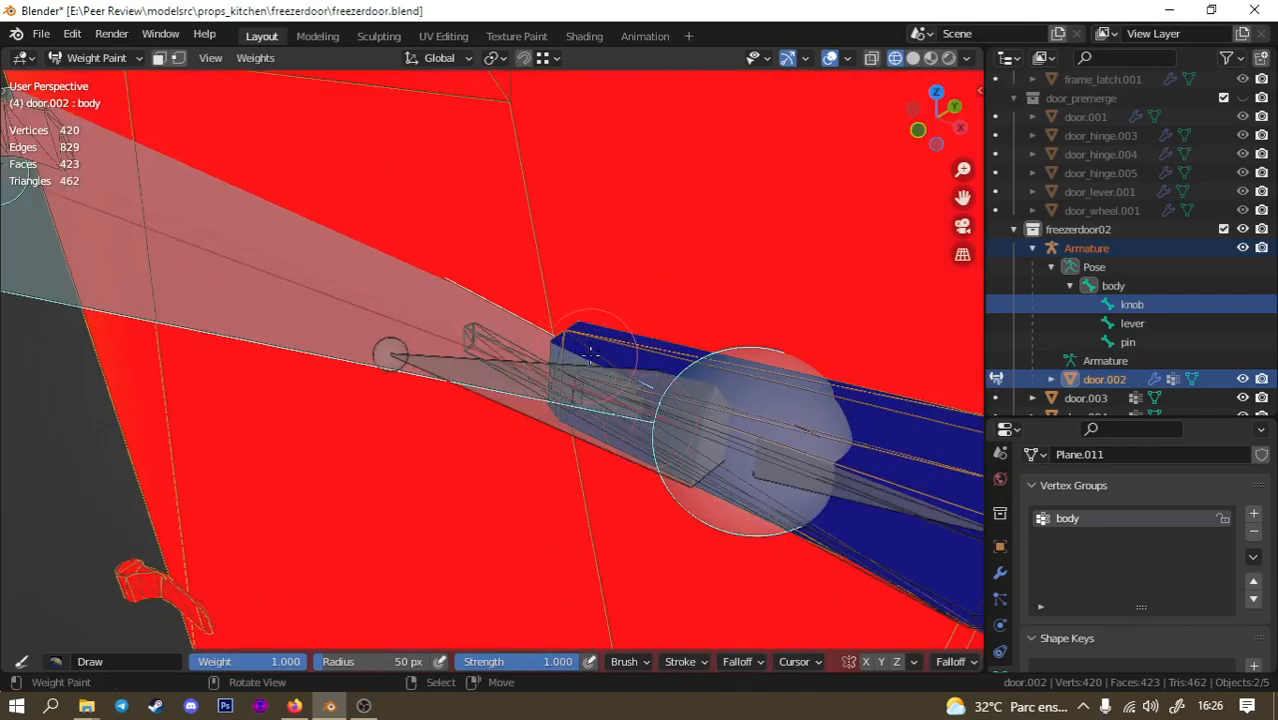
mouse_move(688, 427)
middle_mouse_down()
mouse_move(727, 456)
mouse_move(271, 214)
mouse_move(568, 447)
middle_mouse_up()
mouse_move(434, 406)
left_mouse_down()
mouse_move(395, 436)
mouse_move(326, 388)
mouse_move(445, 420)
mouse_move(758, 612)
mouse_move(762, 600)
mouse_move(738, 621)
left_mouse_up()
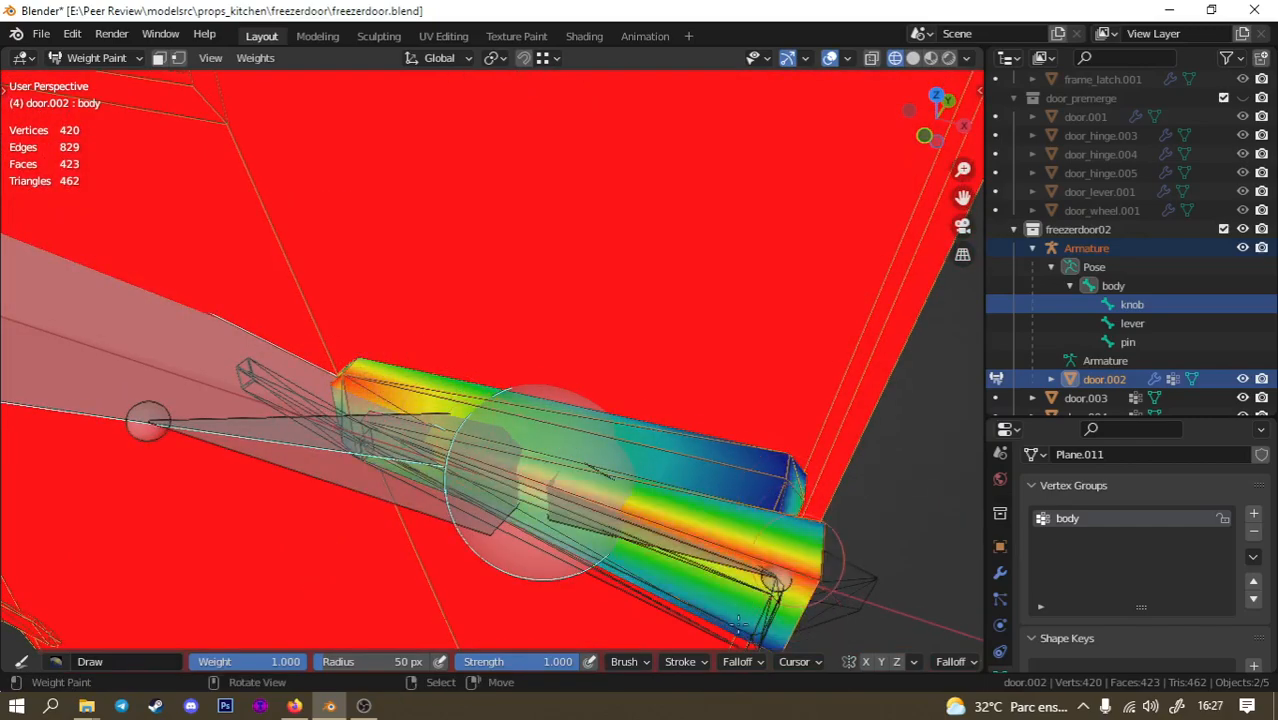
mouse_move(769, 545)
left_mouse_down()
mouse_move(788, 462)
mouse_move(795, 485)
left_mouse_up()
Paint the remaining upper, lower and end surfaces of the lever bracket with full body weight.
middle_click_drag(321, 372, 630, 385)
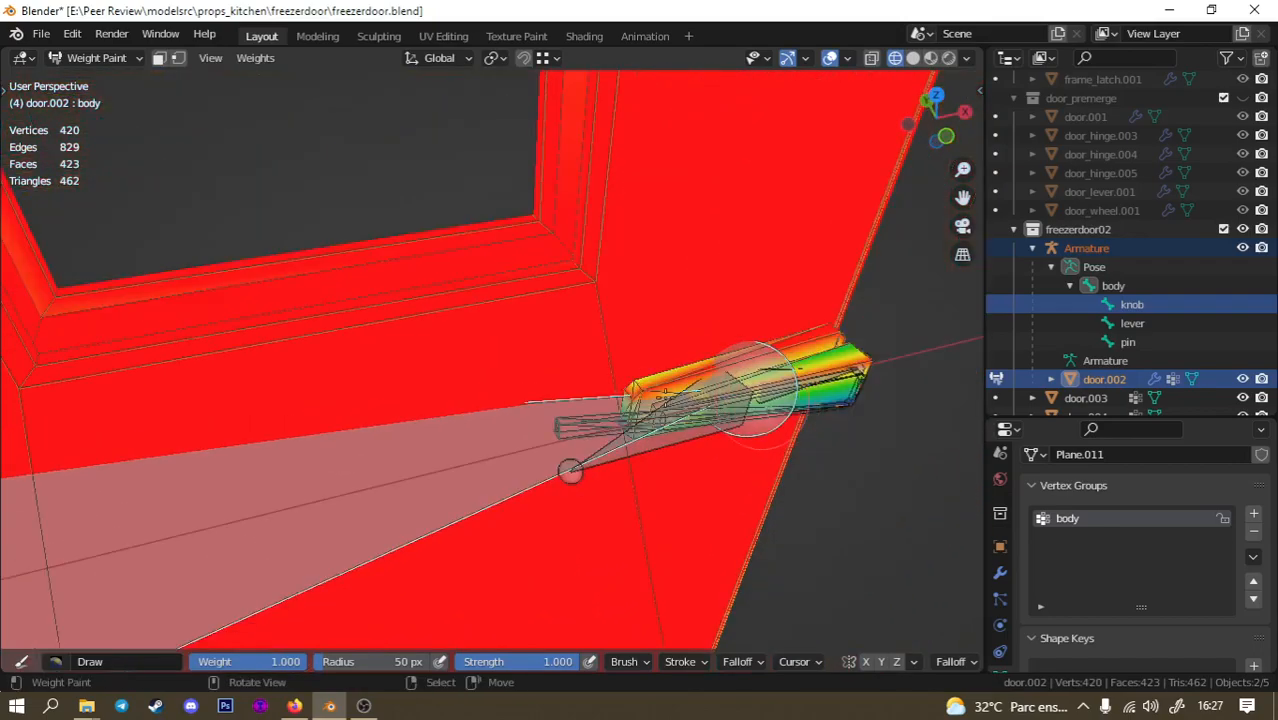
left_click_drag(800, 376, 848, 380)
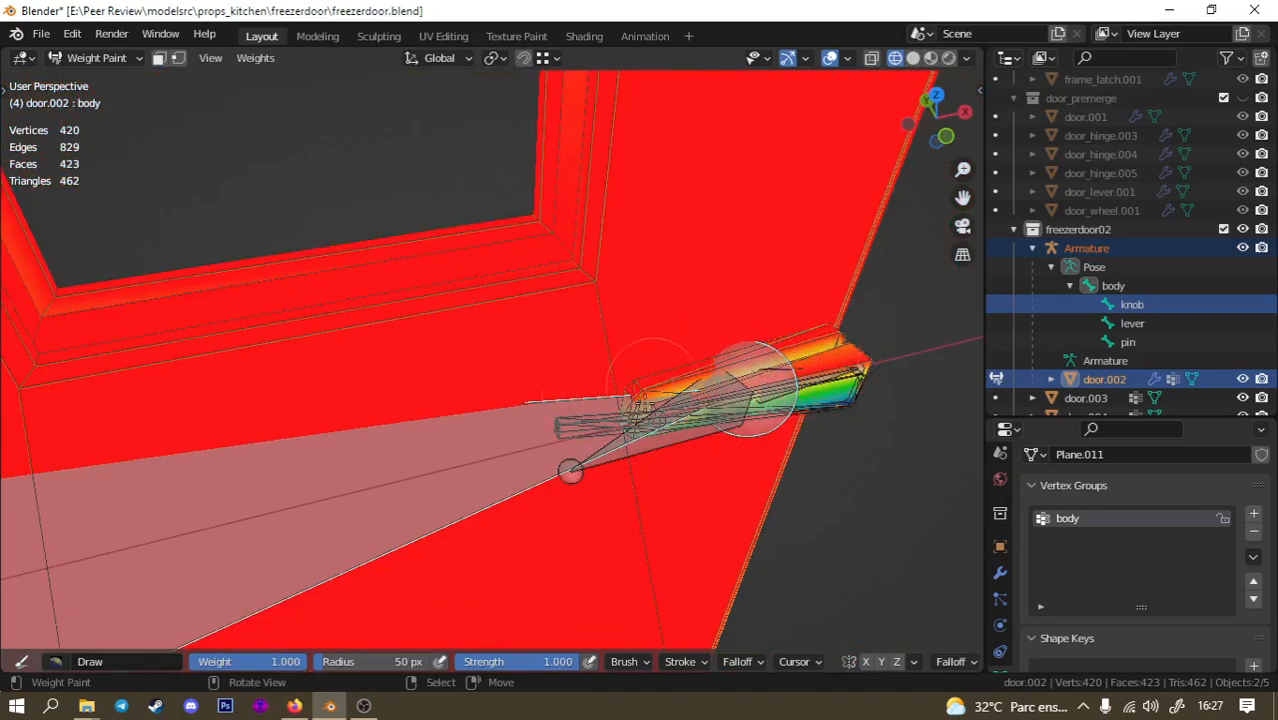
middle_click_drag(640, 352, 657, 440)
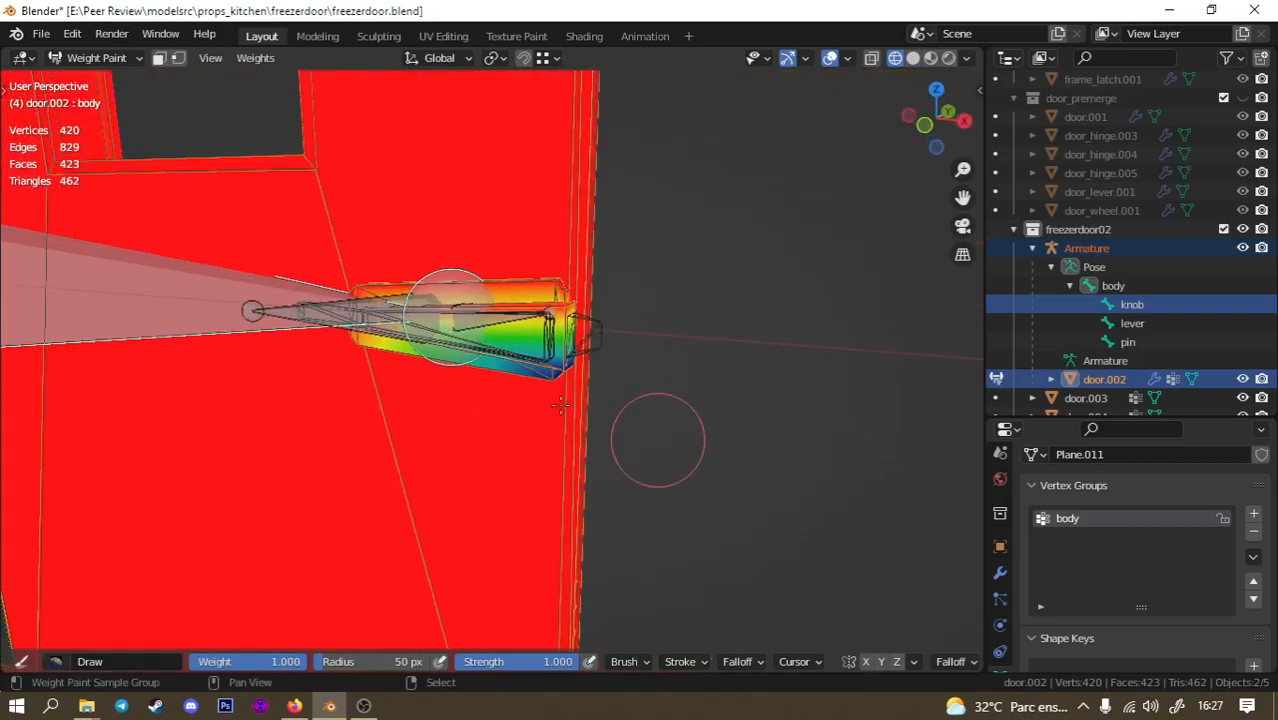
mouse_move(590, 405)
middle_mouse_down()
mouse_move(674, 402)
mouse_move(651, 389)
middle_mouse_up()
left_click_drag(570, 306, 545, 371)
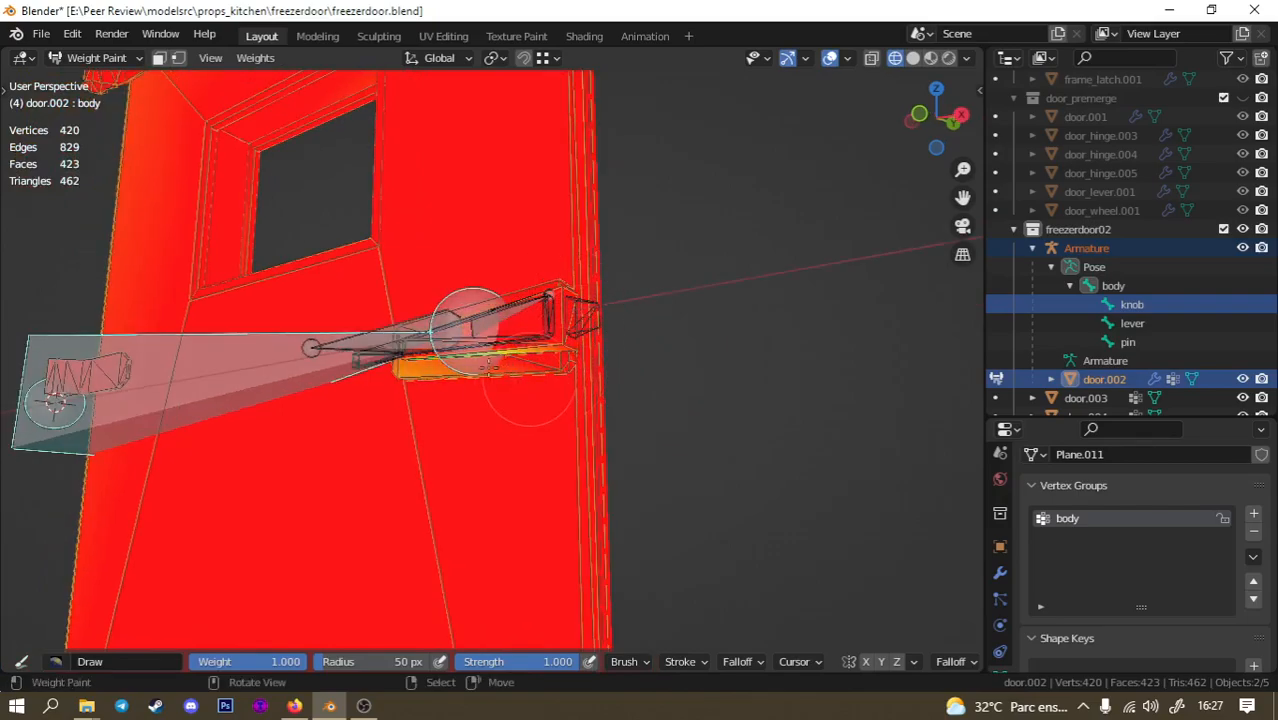
left_click_drag(391, 378, 401, 378)
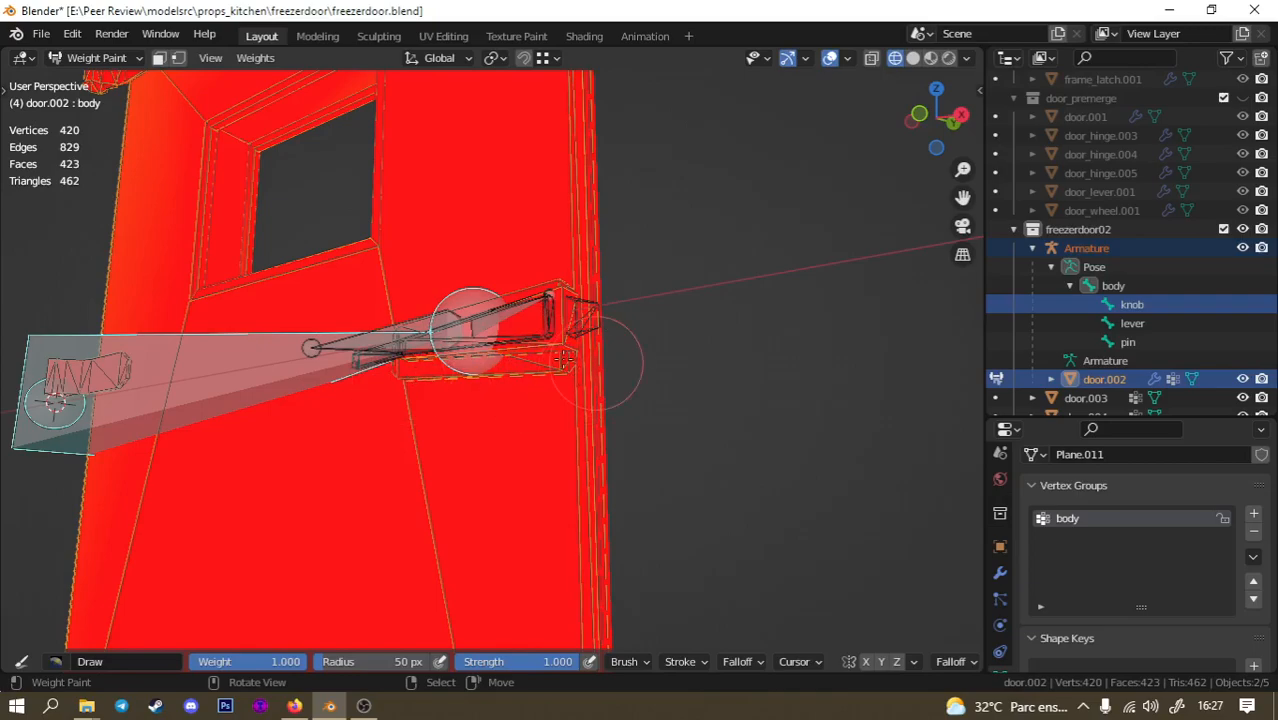
Inspect the lever bracket and the door's side face for unpainted areas, and test-move the selected bone.
middle_click_drag(499, 398, 573, 359)
middle_click_drag(641, 347, 740, 318)
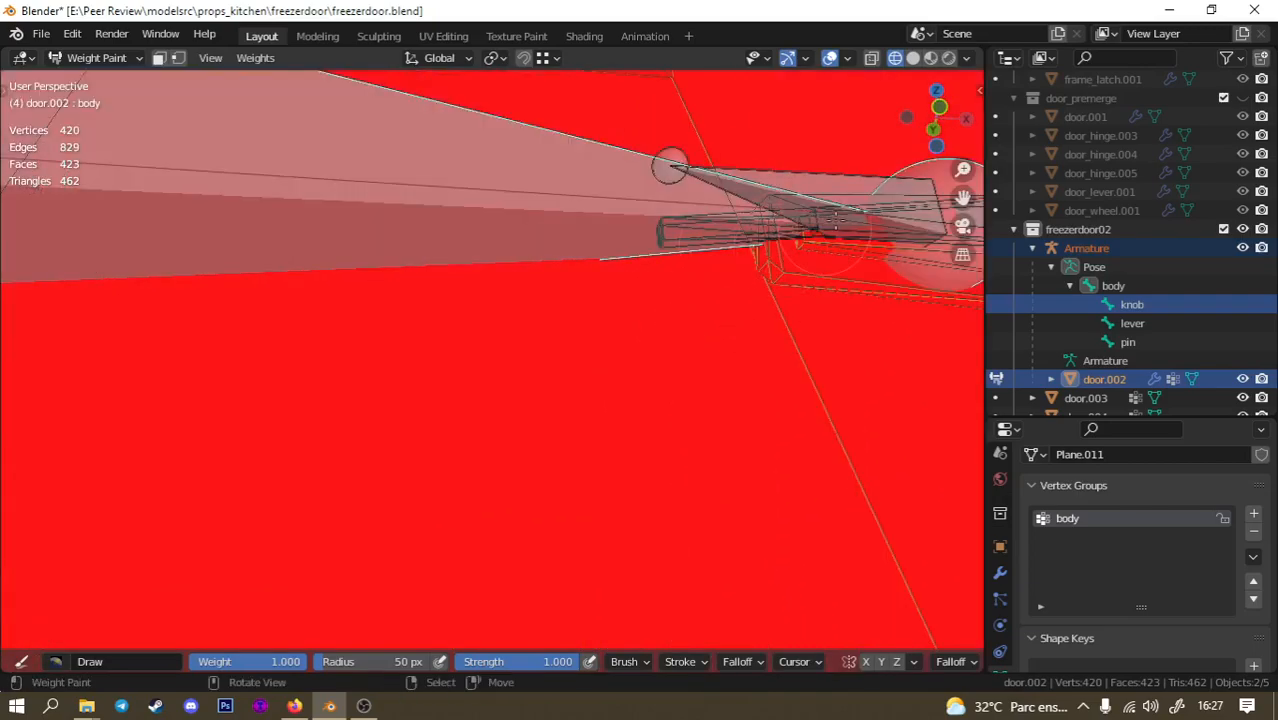
middle_click_drag(930, 225, 536, 415)
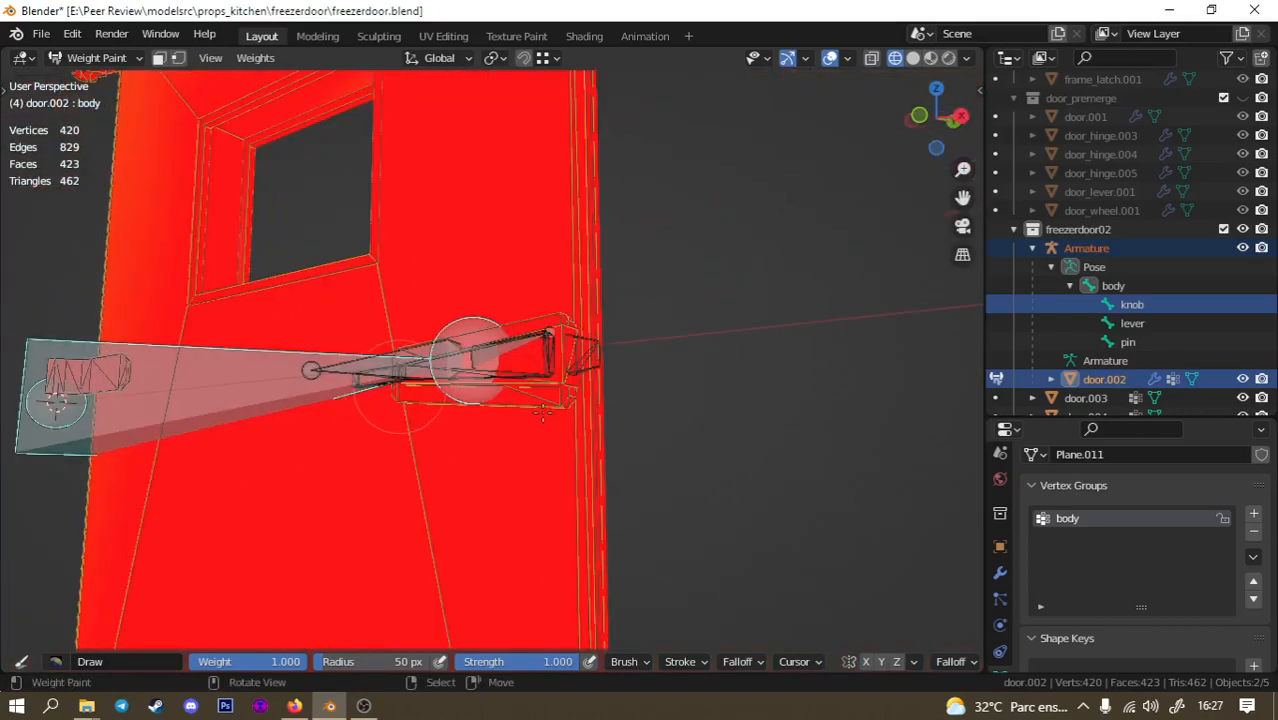
mouse_move(470, 360)
middle_mouse_down()
mouse_move(305, 445)
mouse_move(520, 415)
mouse_move(371, 425)
mouse_move(254, 400)
mouse_move(282, 385)
mouse_move(364, 404)
mouse_move(190, 382)
middle_mouse_up()
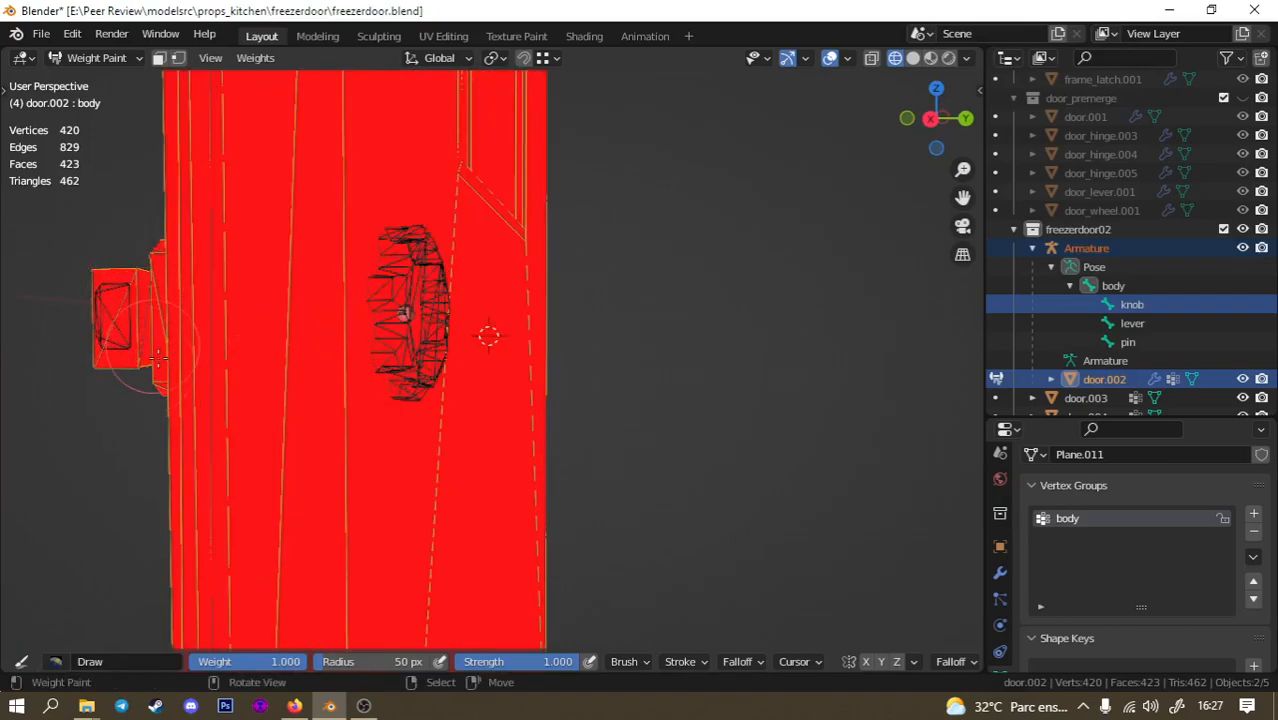
middle_click_drag(162, 311, 500, 410)
key("g")
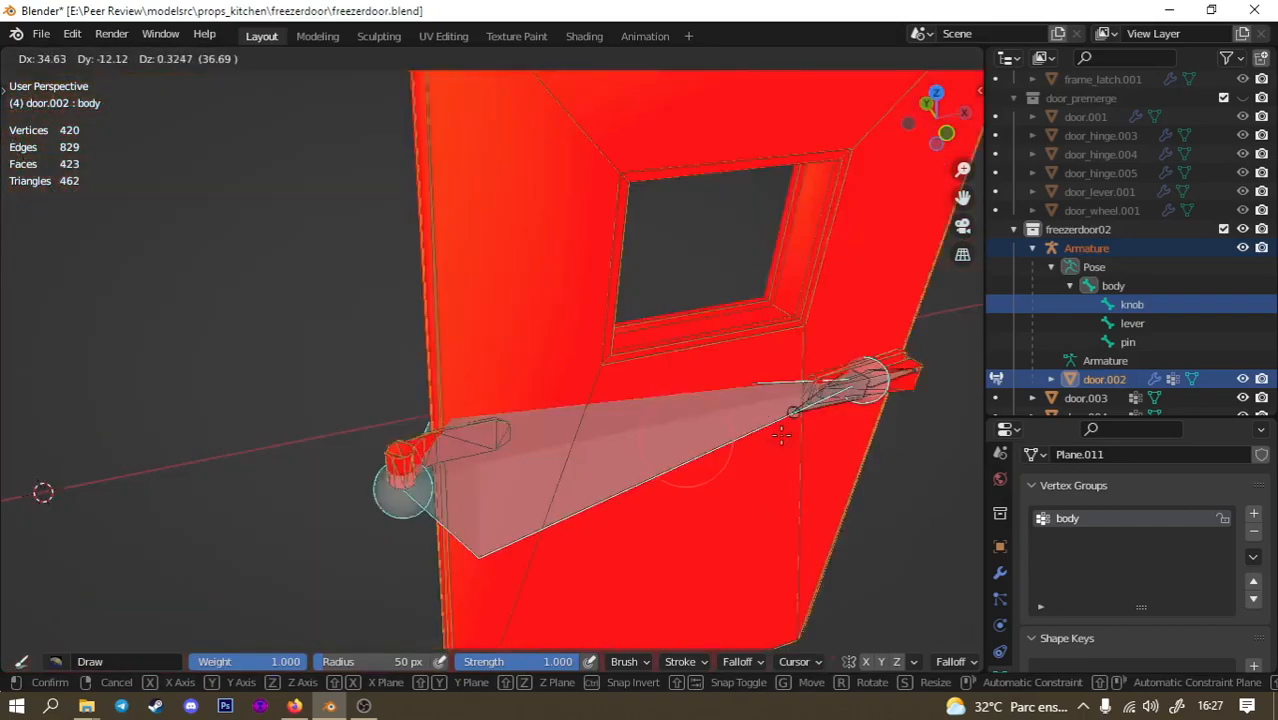
right_click(676, 405)
Leave weight painting of door.002 and return to Object Mode.
key("Tab")
middle_click_drag(629, 446, 99, 197)
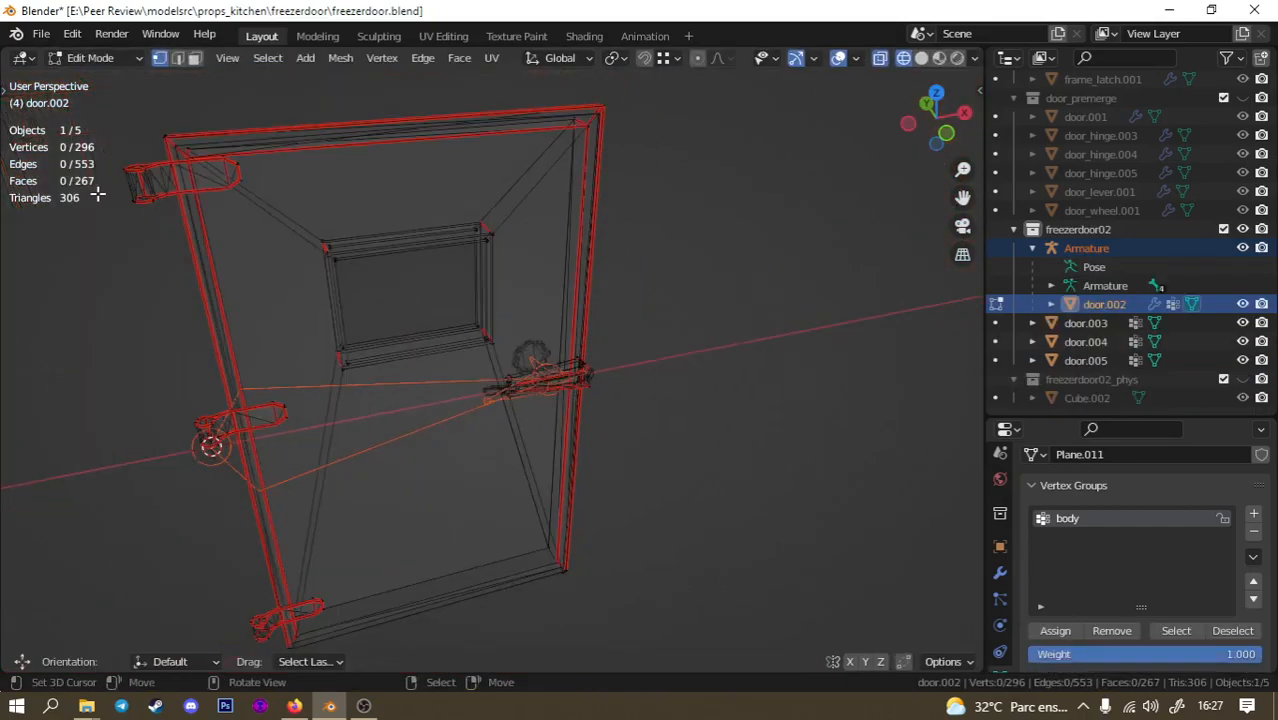
left_click(90, 59)
left_click(92, 78)
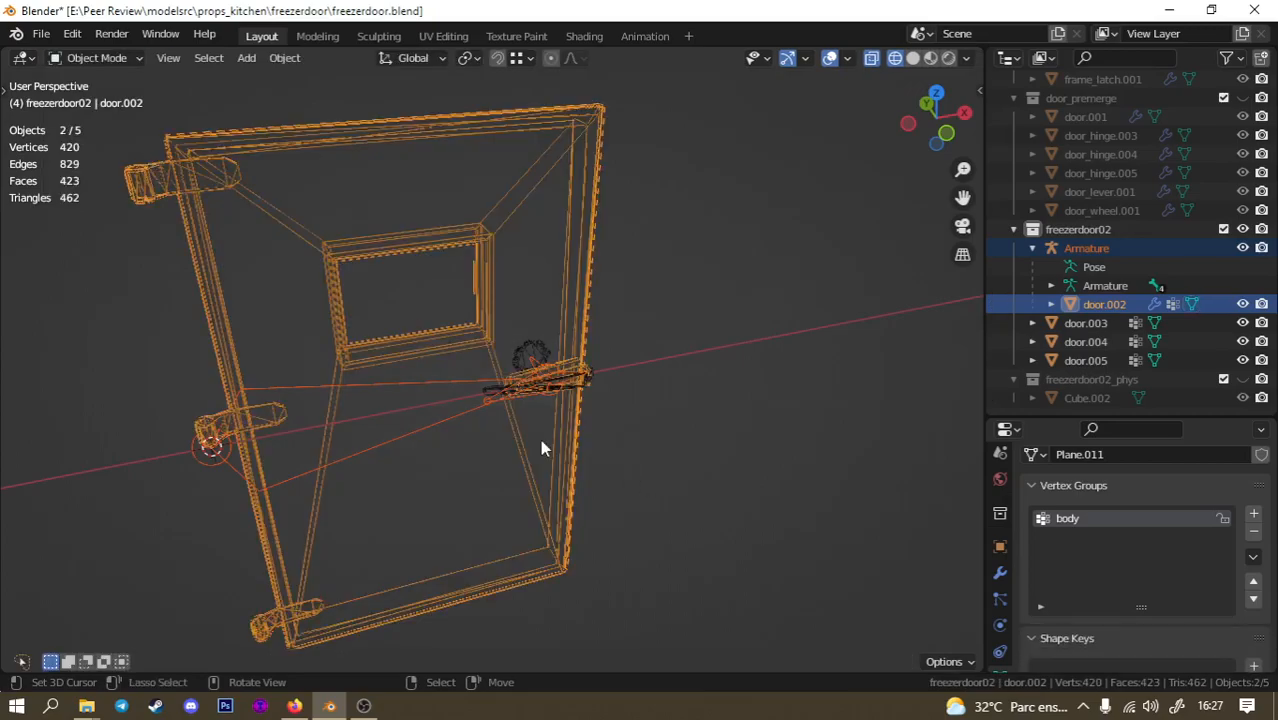
Parent the lever, wheel and pin meshes (door.003, door.005 and door.004) to the armature with Armature Deform.
middle_click_drag(540, 439, 559, 390)
left_click(561, 393)
middle_click_drag(655, 411, 484, 390)
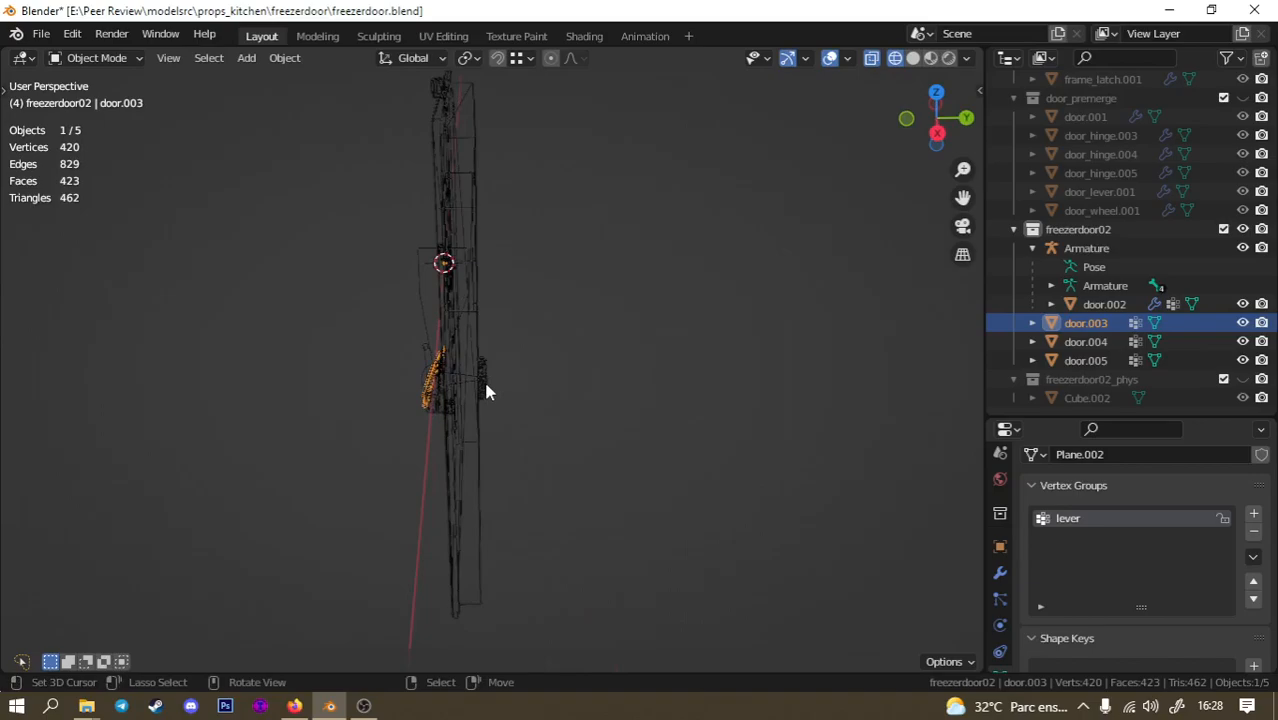
left_click(483, 385, "shift")
middle_click_drag(531, 442, 670, 459)
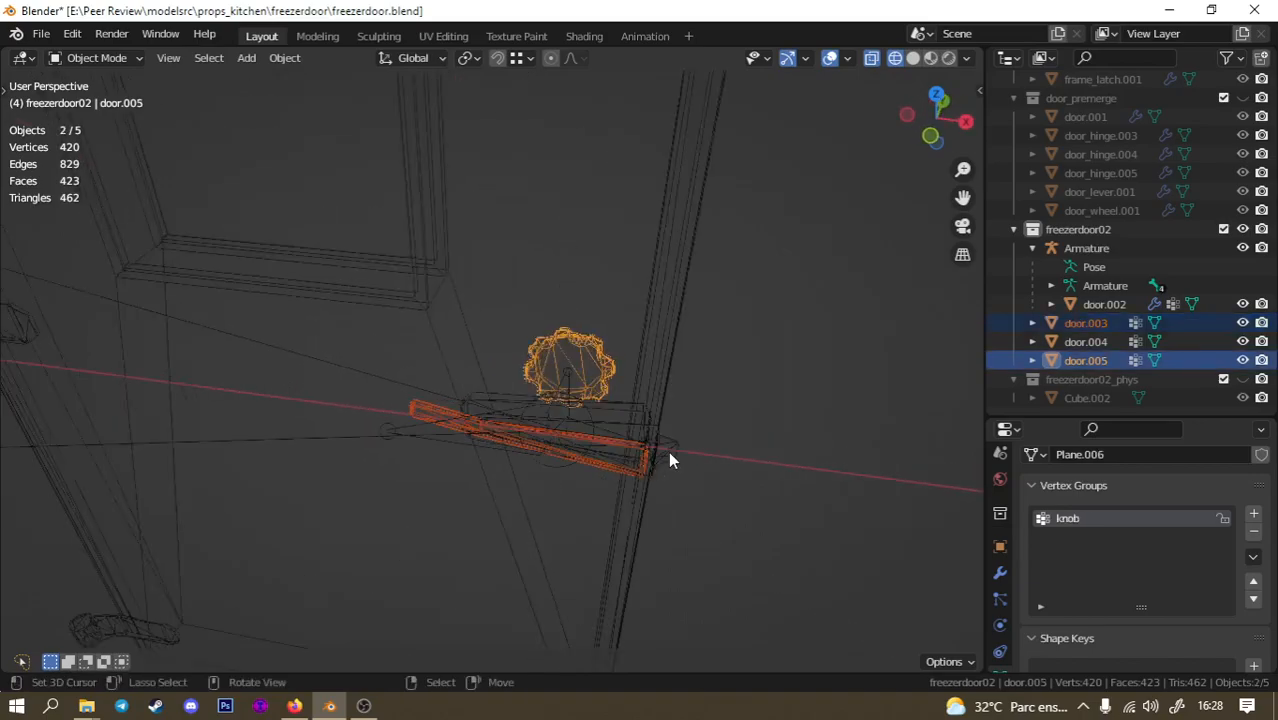
left_click(676, 448, "shift")
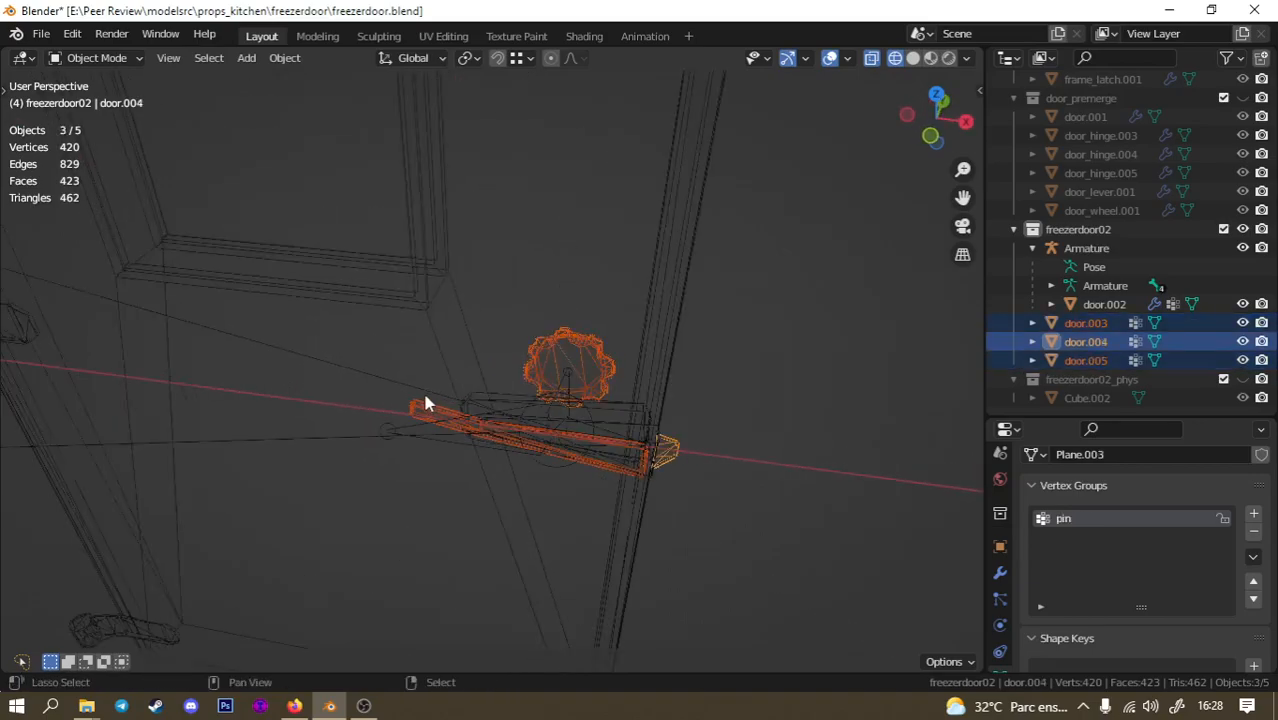
left_click(423, 400, "shift")
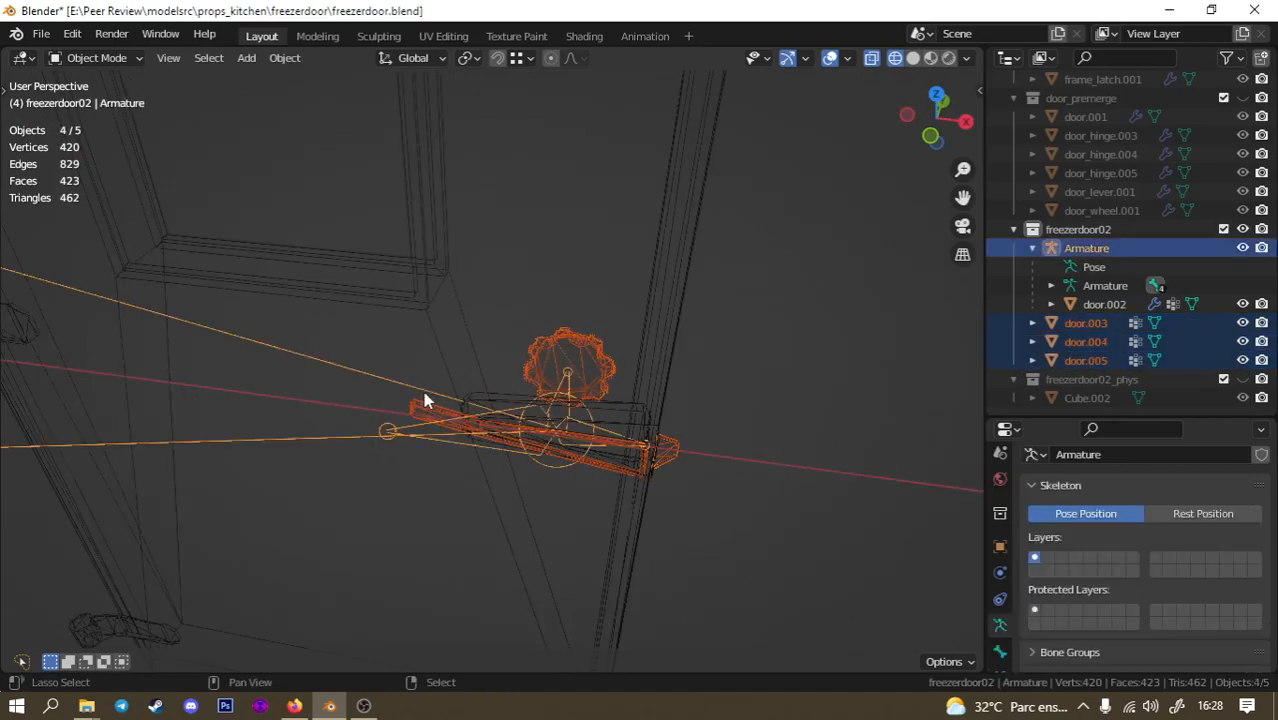
key("ctrl+p")
left_click(536, 428)
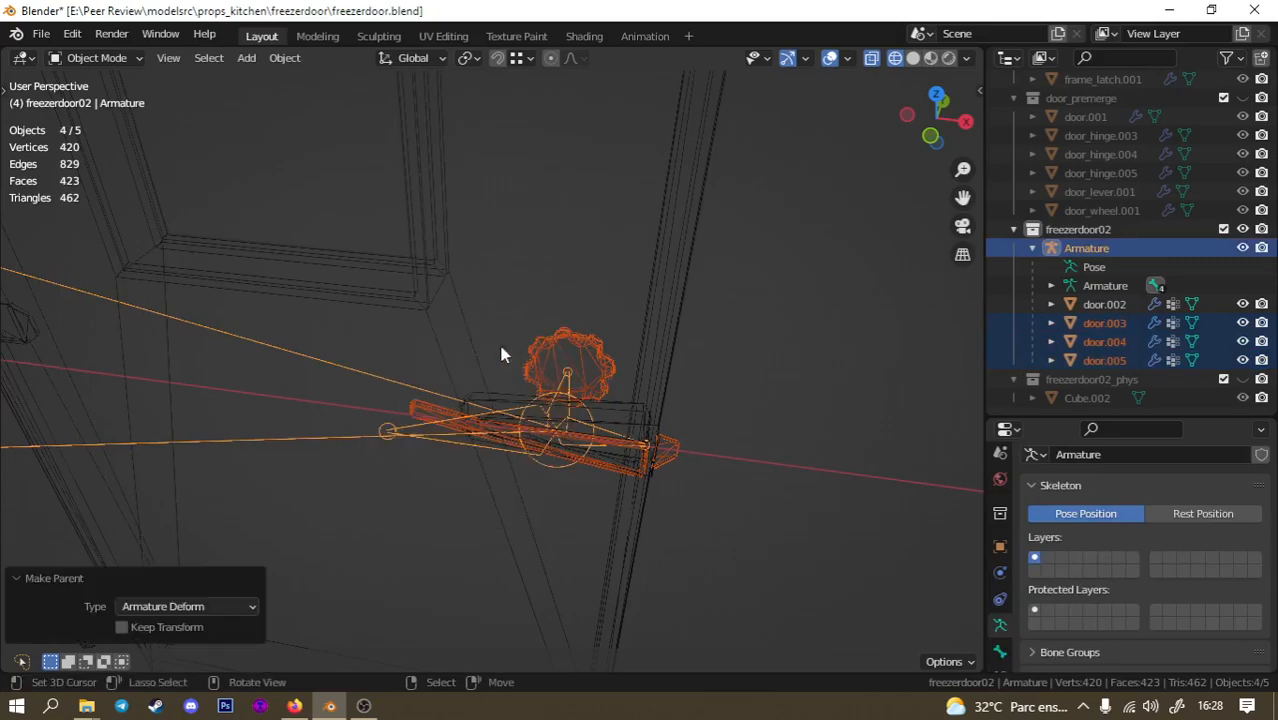
Test the parenting by moving the armature on its own, and cancel the move.
left_click(285, 355)
key("g")
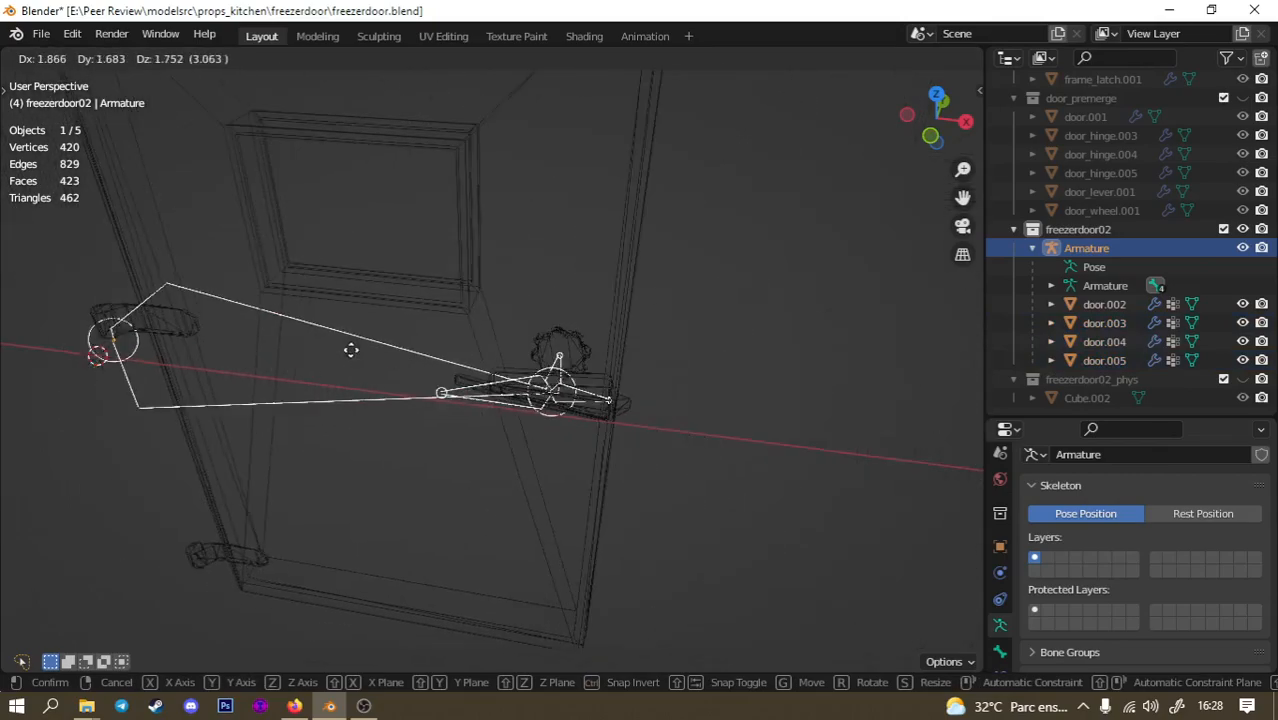
right_click(201, 205)
Put the armature in Pose Mode and test-rotate the body bone about the global Z axis.
left_click(95, 58)
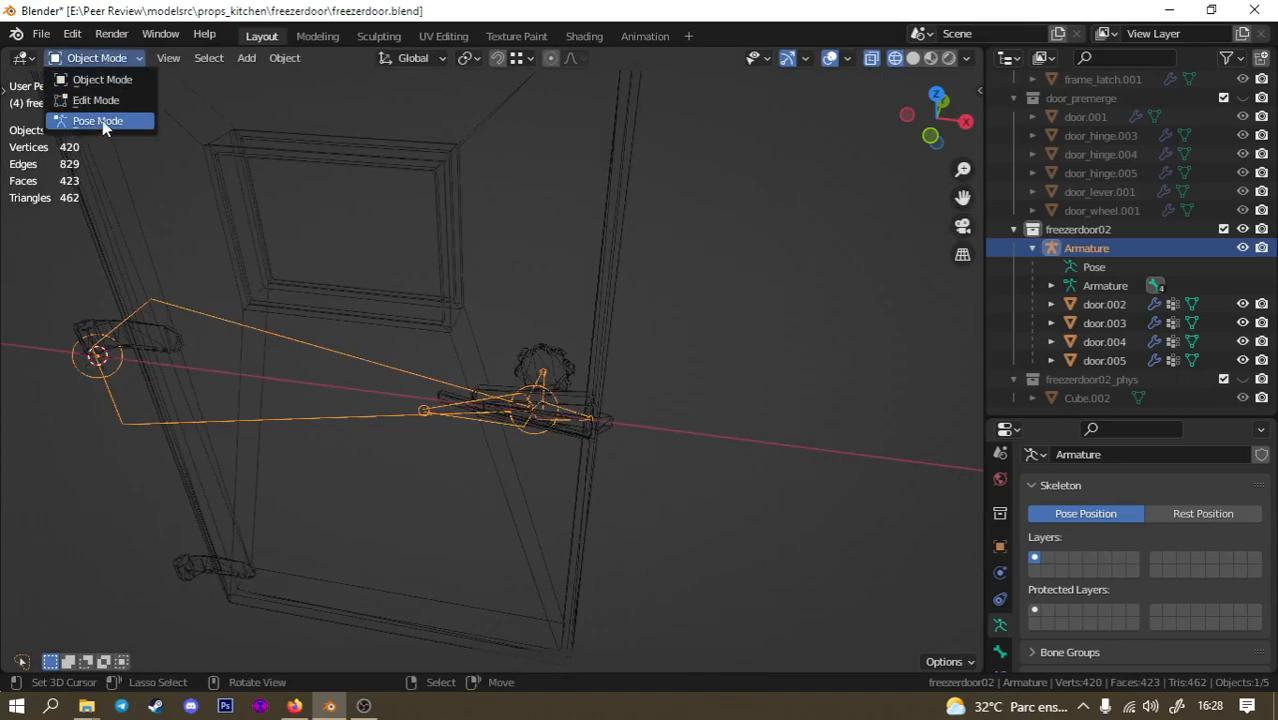
left_click(102, 120)
left_click(315, 387)
key("r")
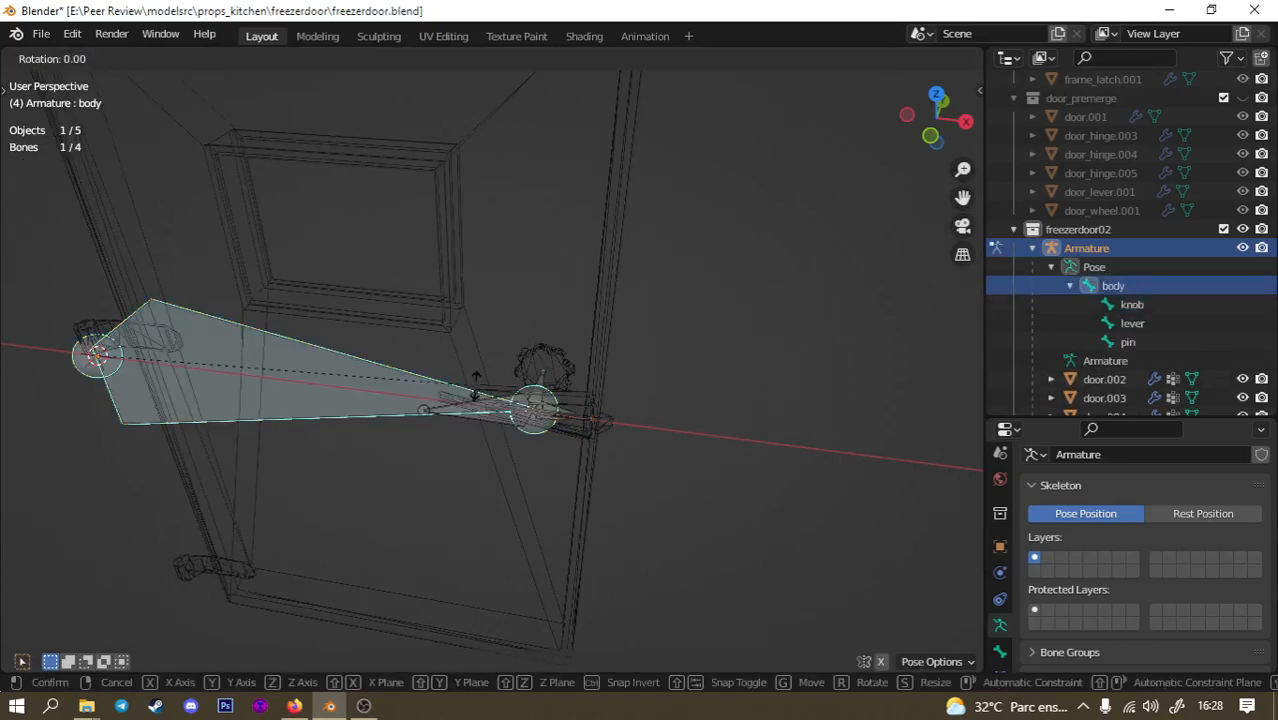
key("z")
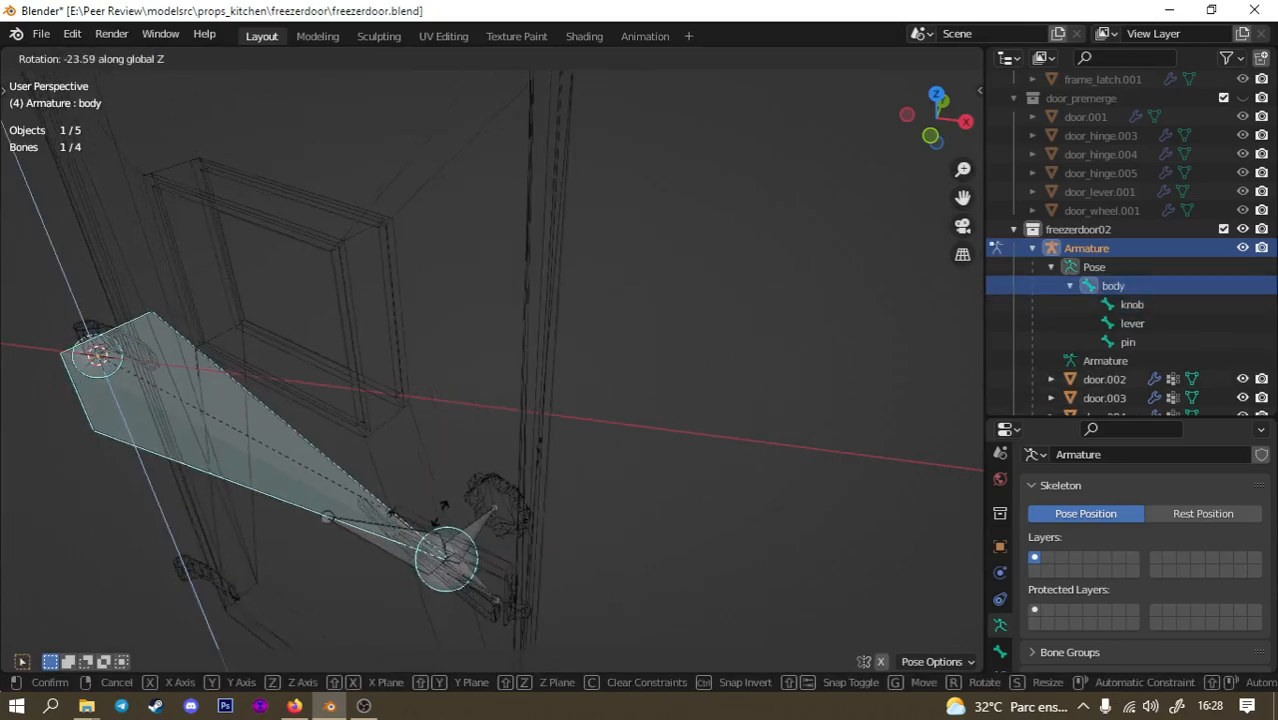
right_click(436, 450)
Test the lever bone by rotating it freely and about the global Z axis.
left_click(444, 420)
key("r")
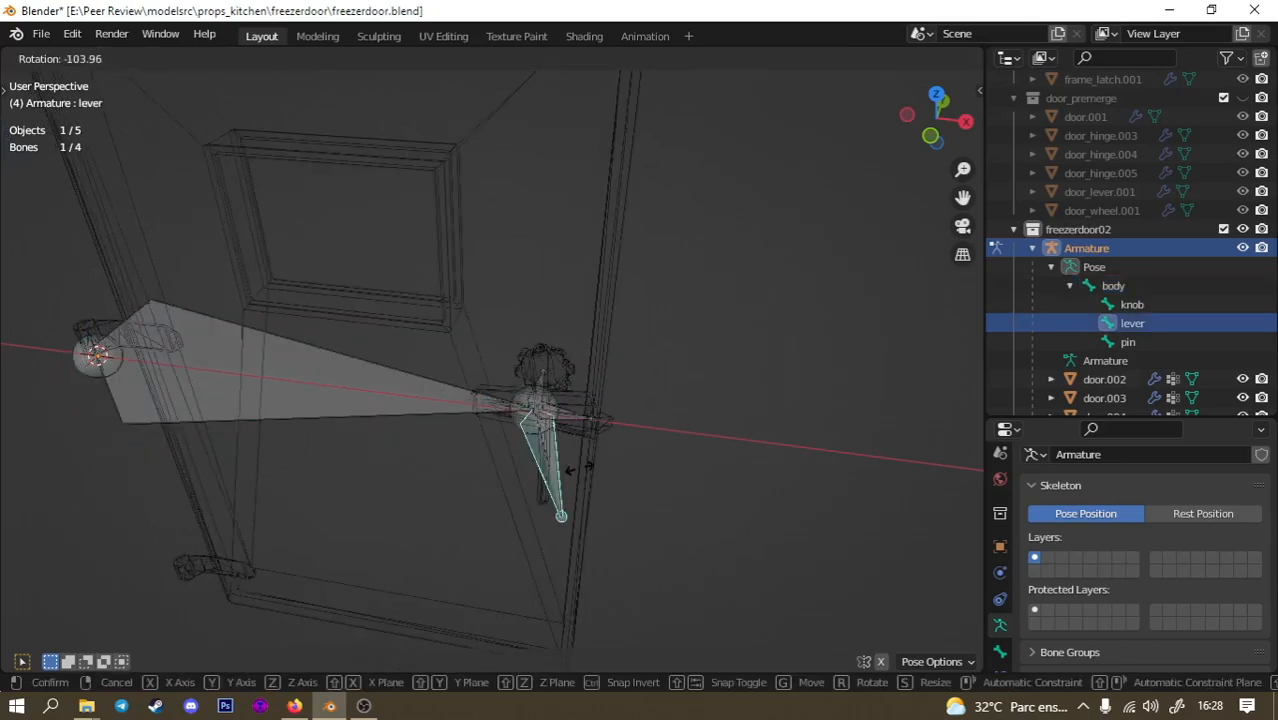
left_click(491, 399)
key("r")
key("z")
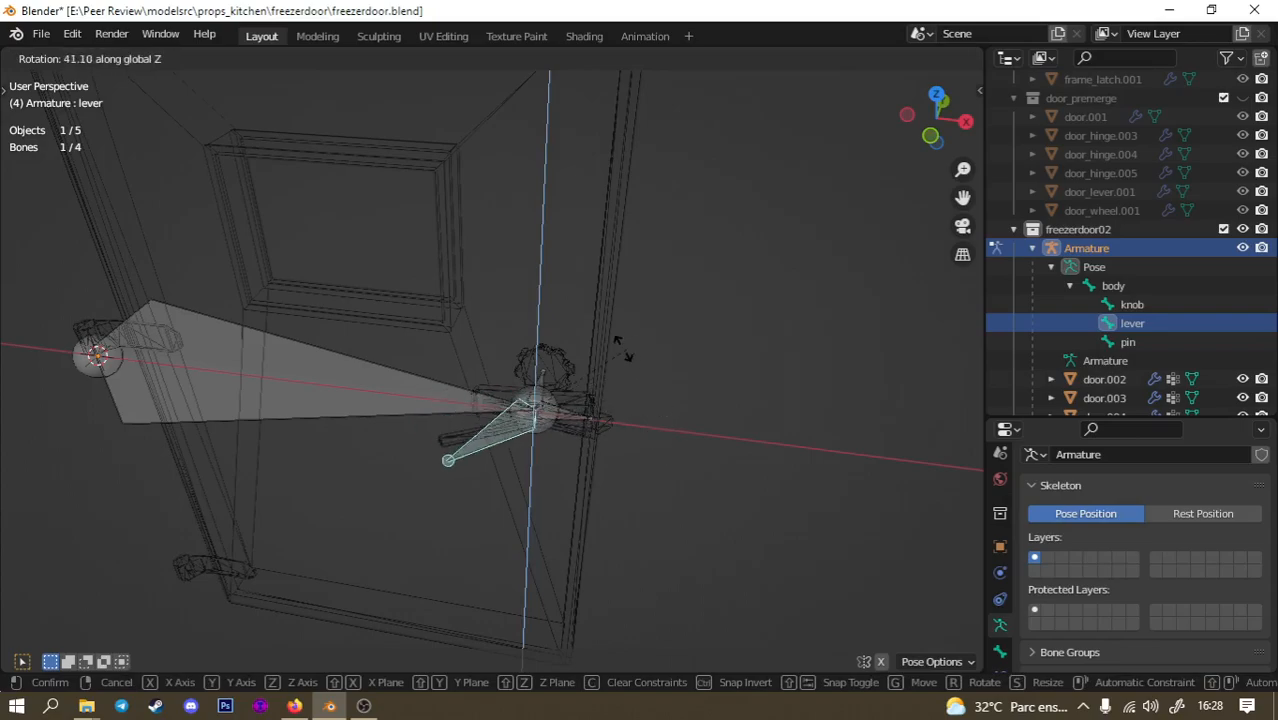
right_click(615, 479)
Test the knob bone by rotating it about the global Y axis.
left_click(537, 382)
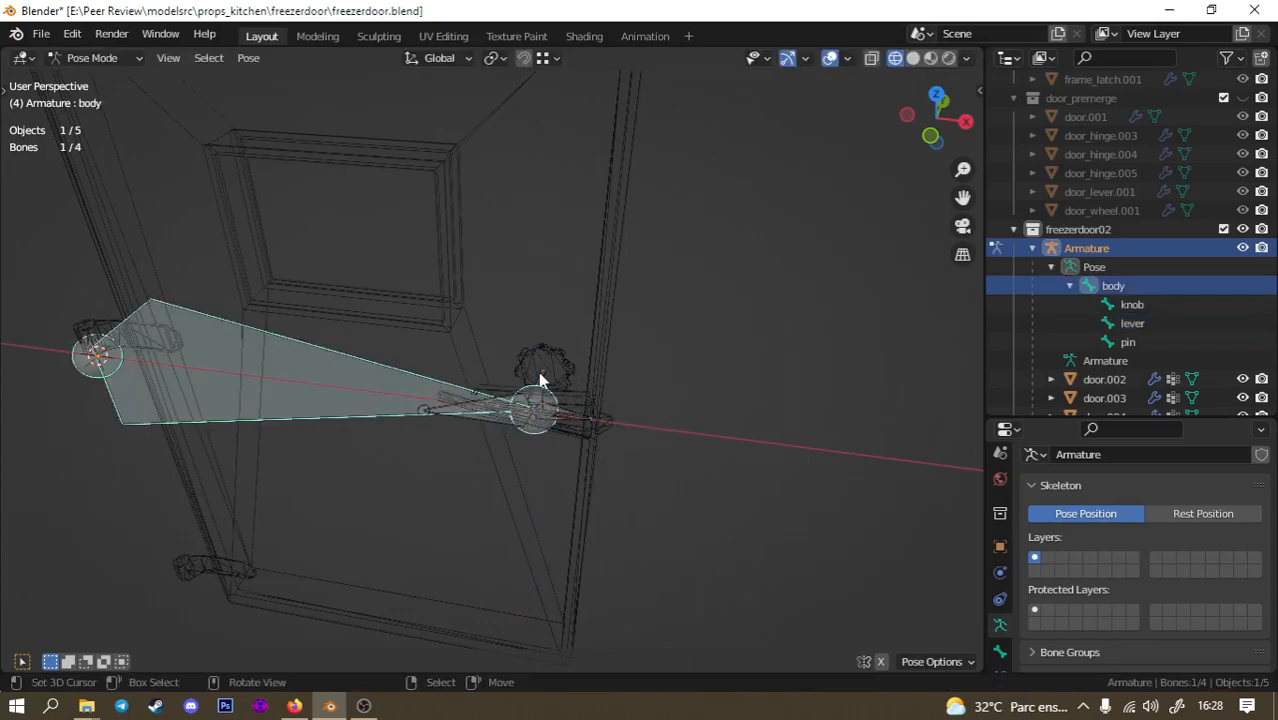
left_click(538, 371)
key("r")
key("y")
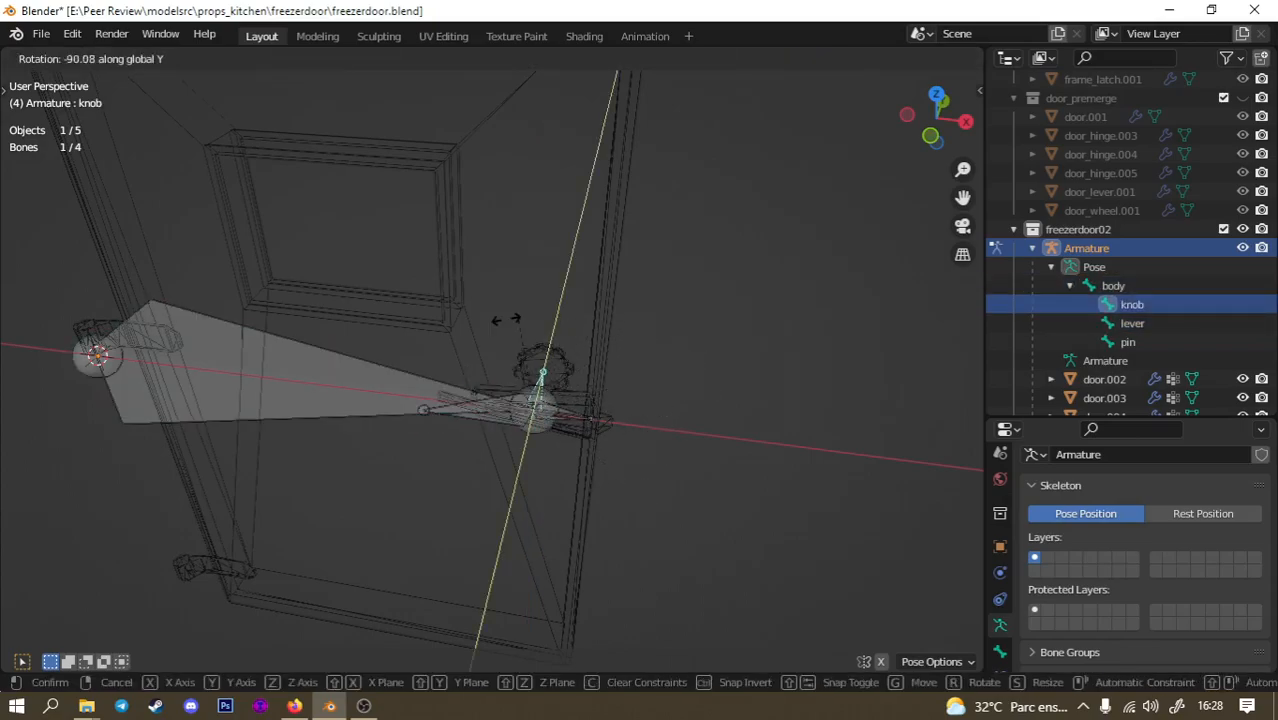
right_click(588, 424)
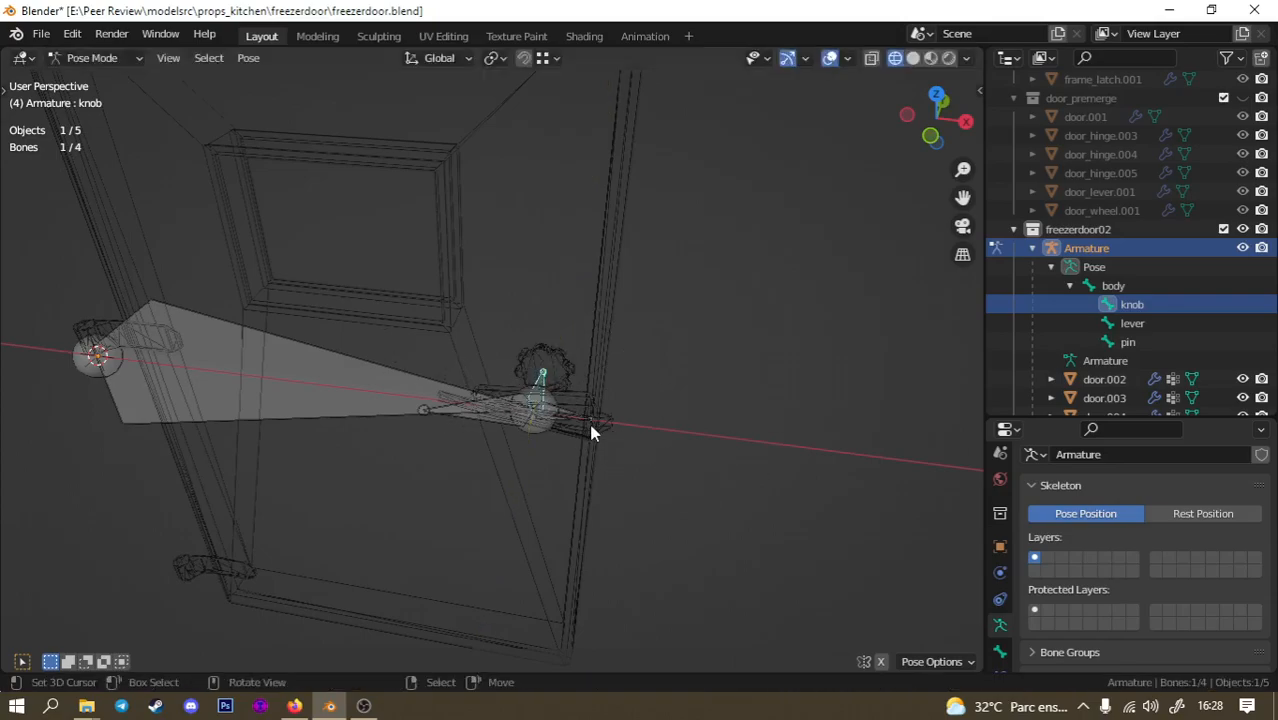
Test the pin bone by rotating it about the global X axis.
left_click(591, 426)
key("r")
key("x")
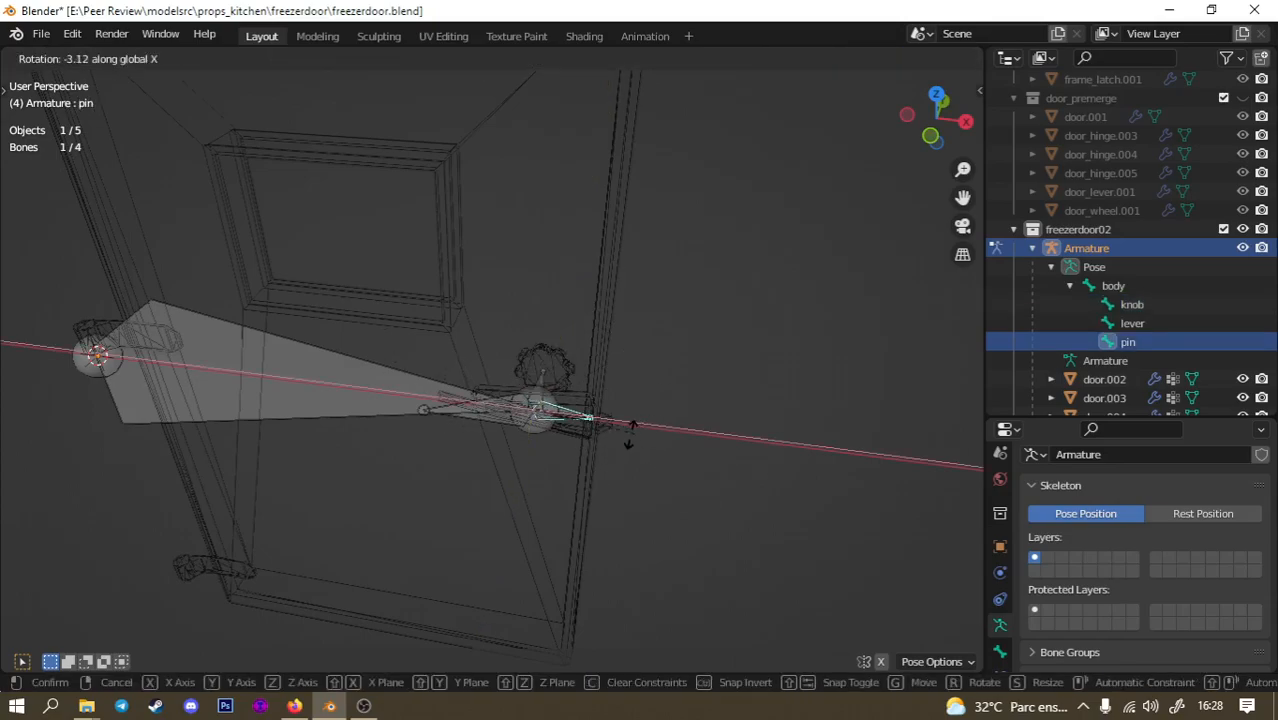
right_click(521, 438)
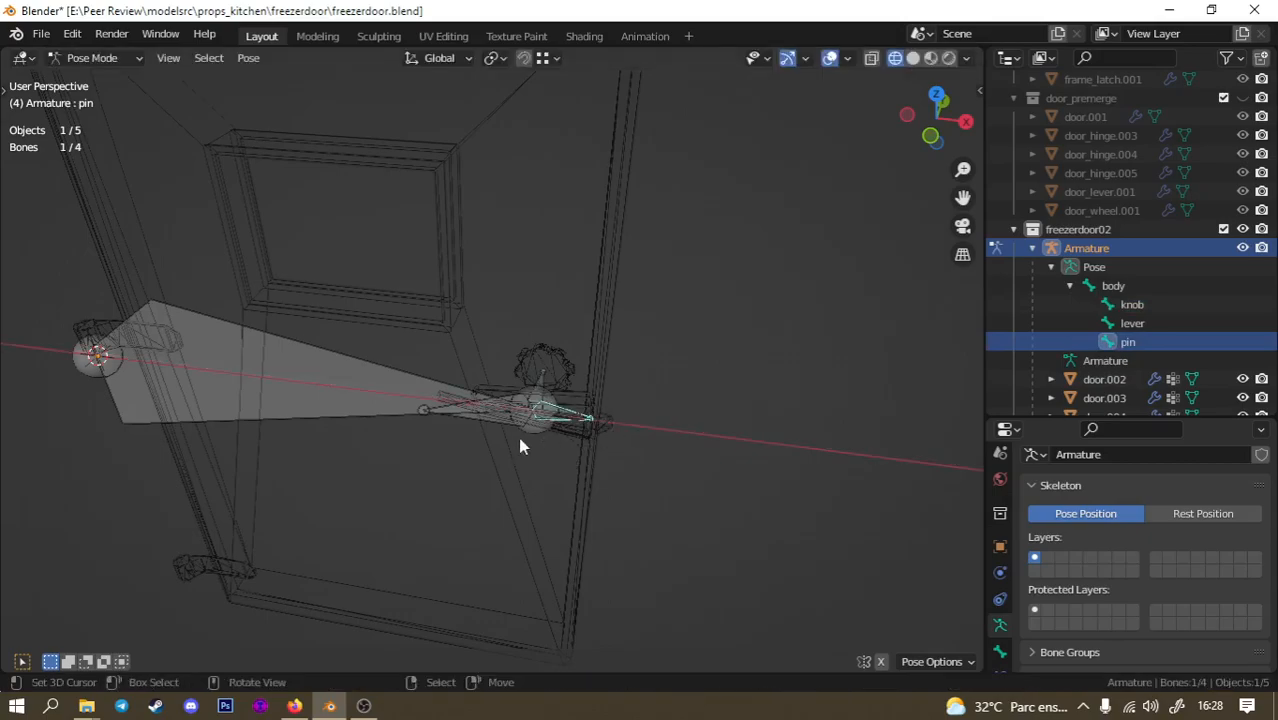
Switch the viewport to Solid shading and repeat the pin bone's X-axis rotation test with the latch in close view.
middle_click_drag(630, 460, 585, 450, "shift")
scroll(585, 458, "up", 4)
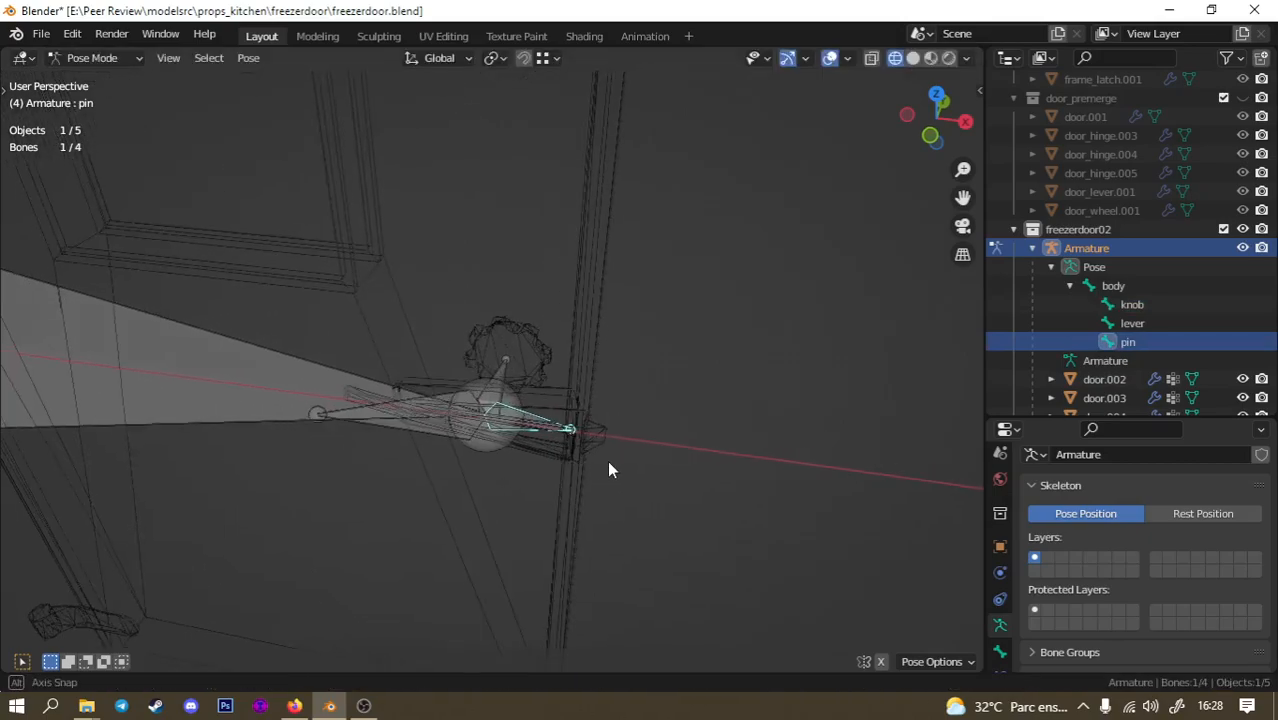
key("z")
left_click(691, 472)
mouse_move(653, 459)
middle_mouse_down()
mouse_move(633, 437)
mouse_move(574, 424)
mouse_move(565, 471)
mouse_move(522, 534)
mouse_move(633, 534)
middle_mouse_up()
key("r")
key("x")
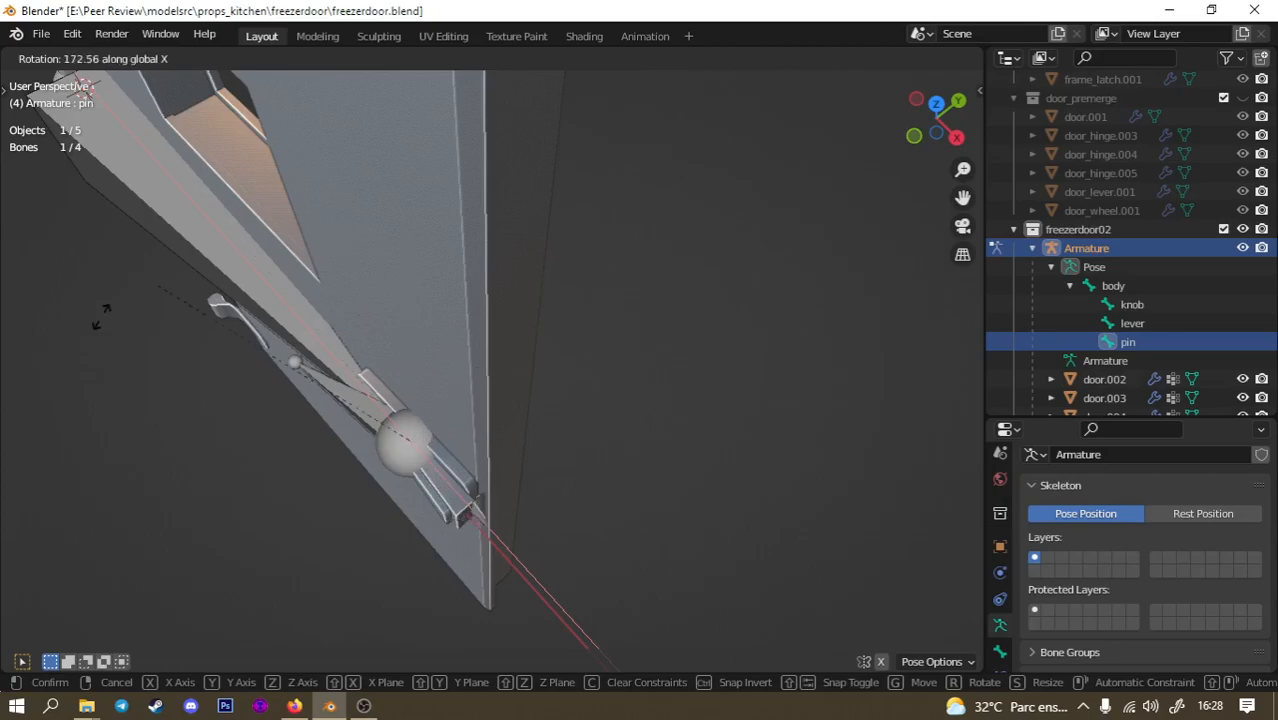
right_click(724, 606)
Test-scale the pin bone along the global X axis and test-rotate it about the global Z axis.
key("s")
key("x")
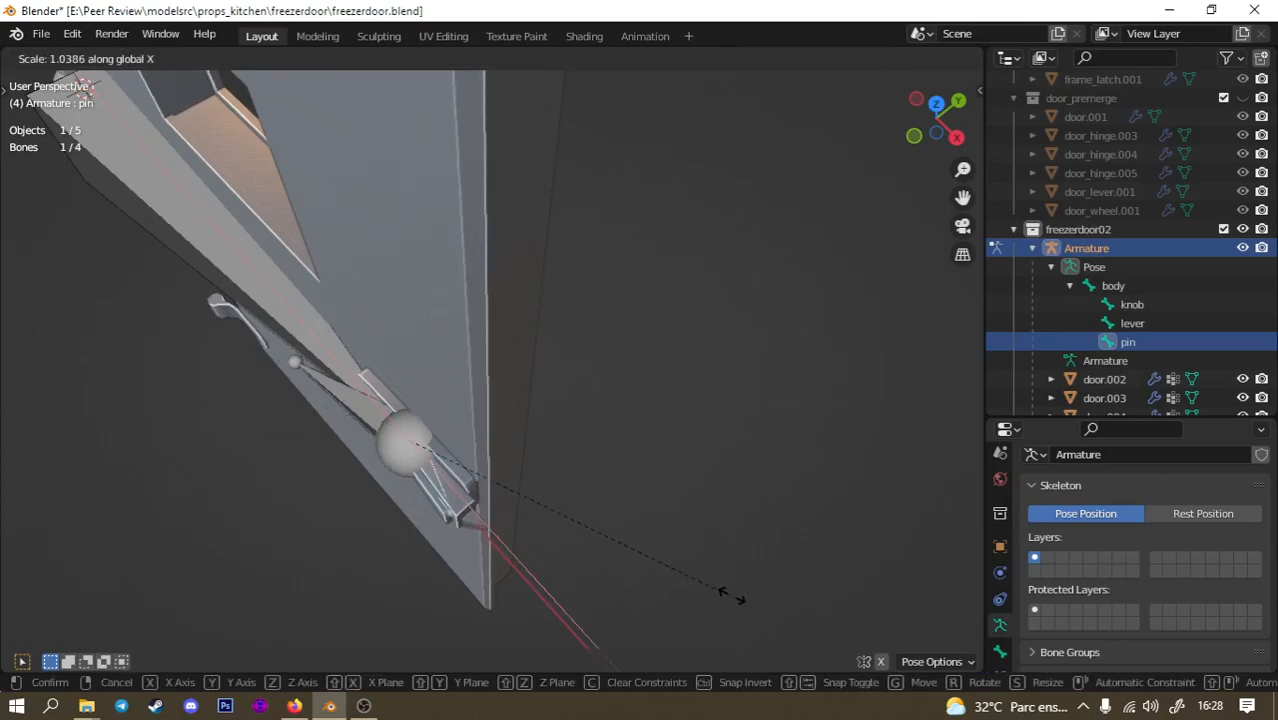
right_click(608, 585)
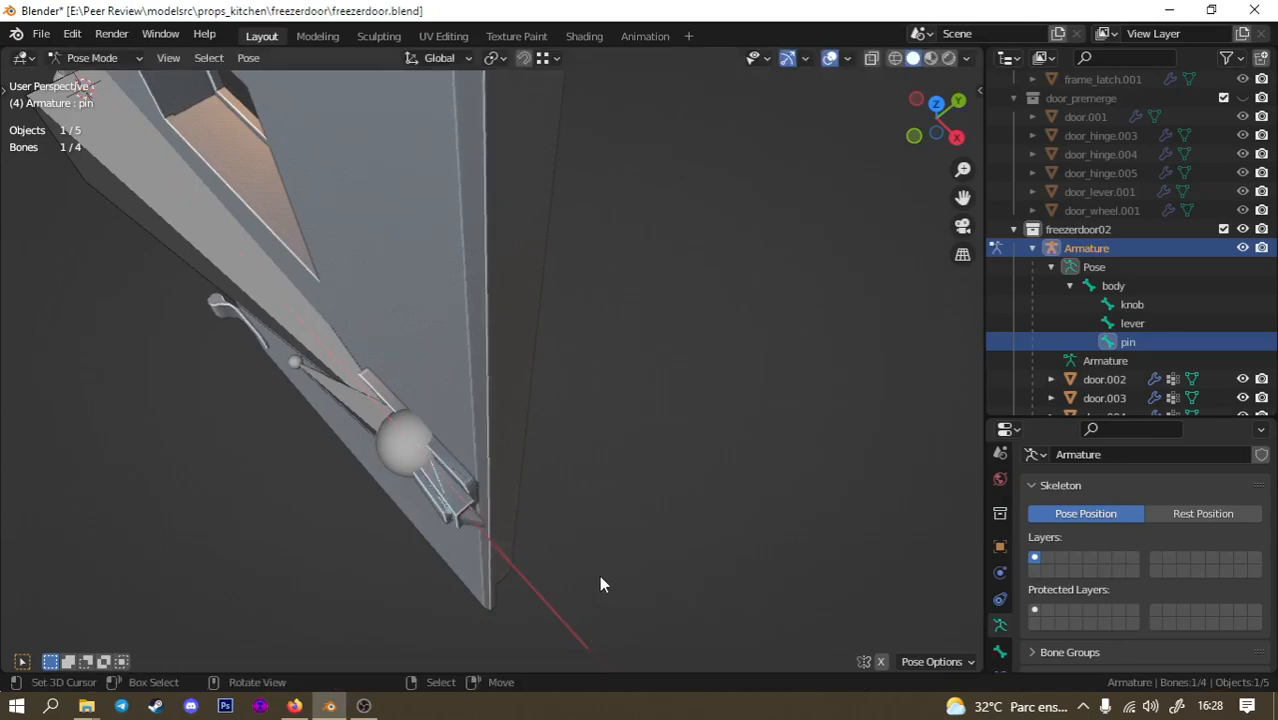
middle_click_drag(563, 565, 473, 428)
key("r")
key("z")
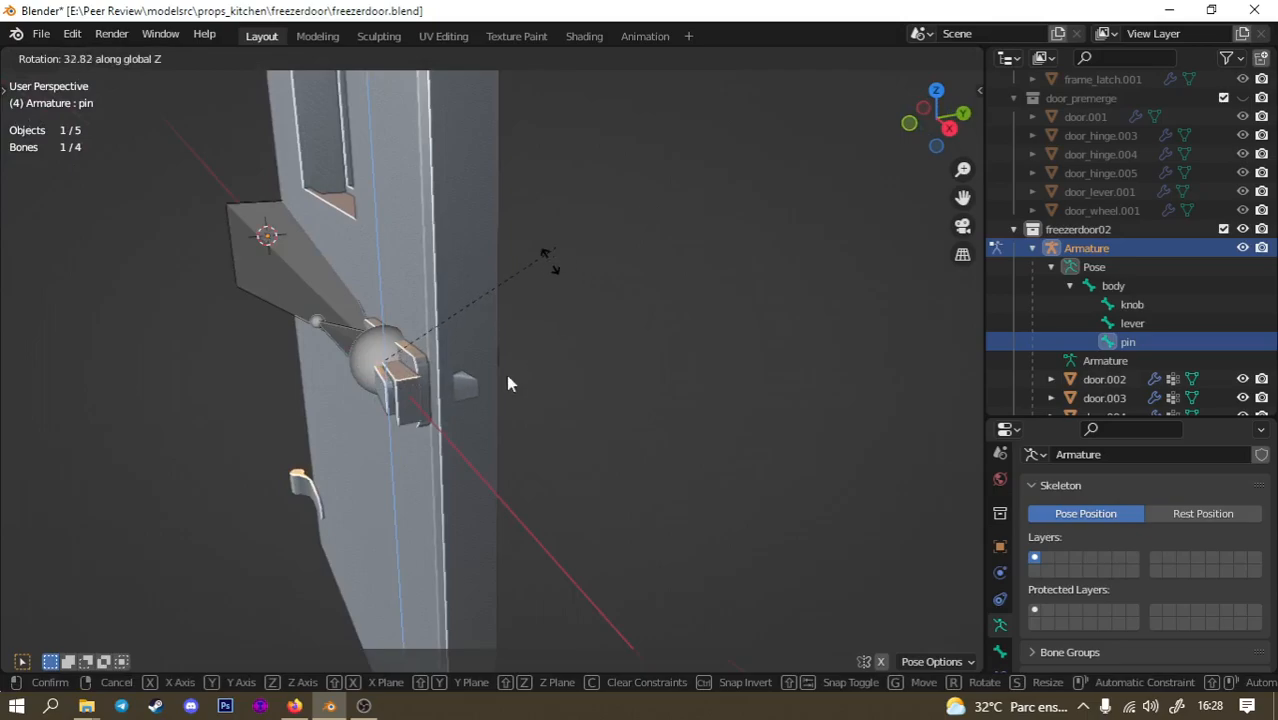
right_click(510, 410)
Select the lever bone, enlarge the properties editor and show the bone's transform properties.
middle_click_drag(812, 428, 882, 438)
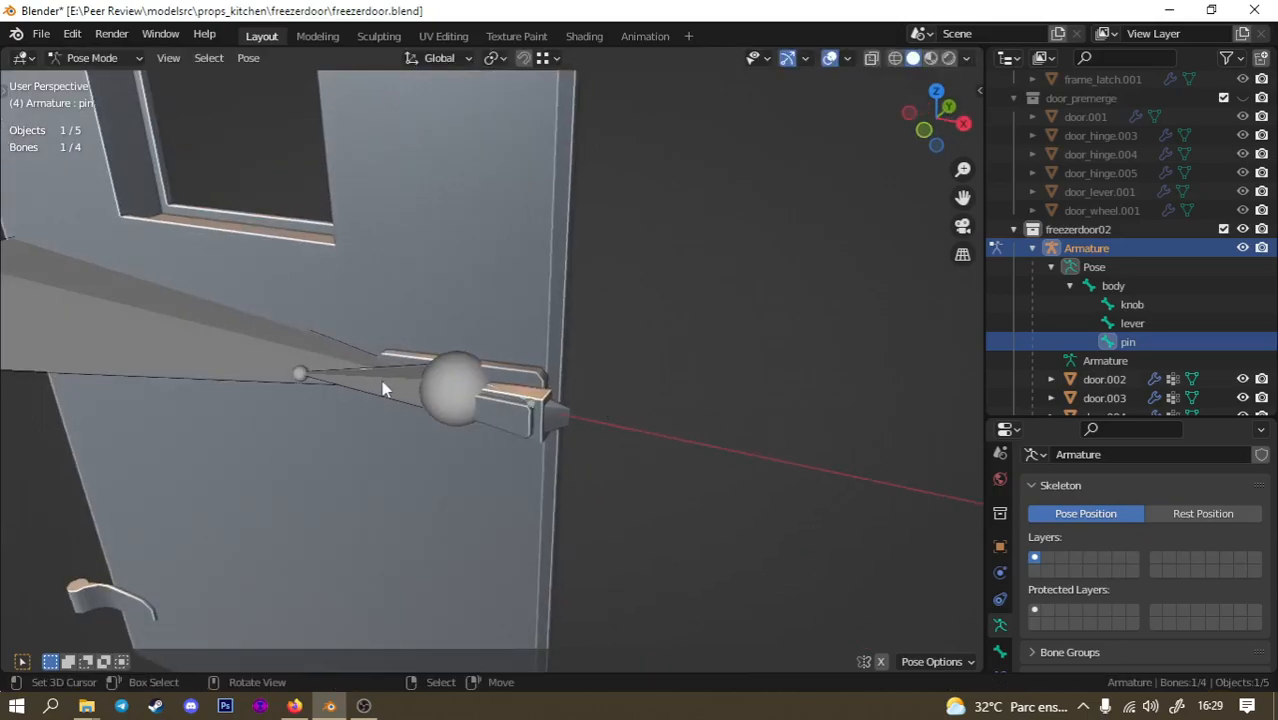
scroll(440, 440, "down", 1)
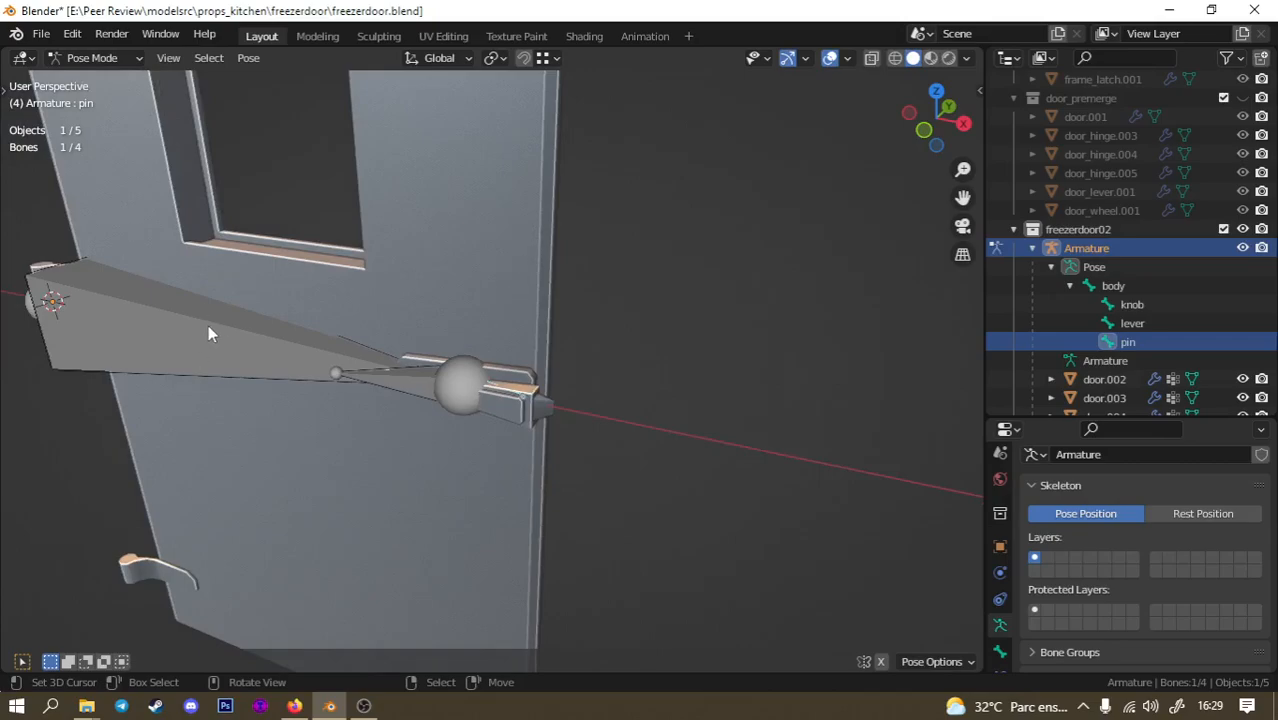
right_click(387, 381)
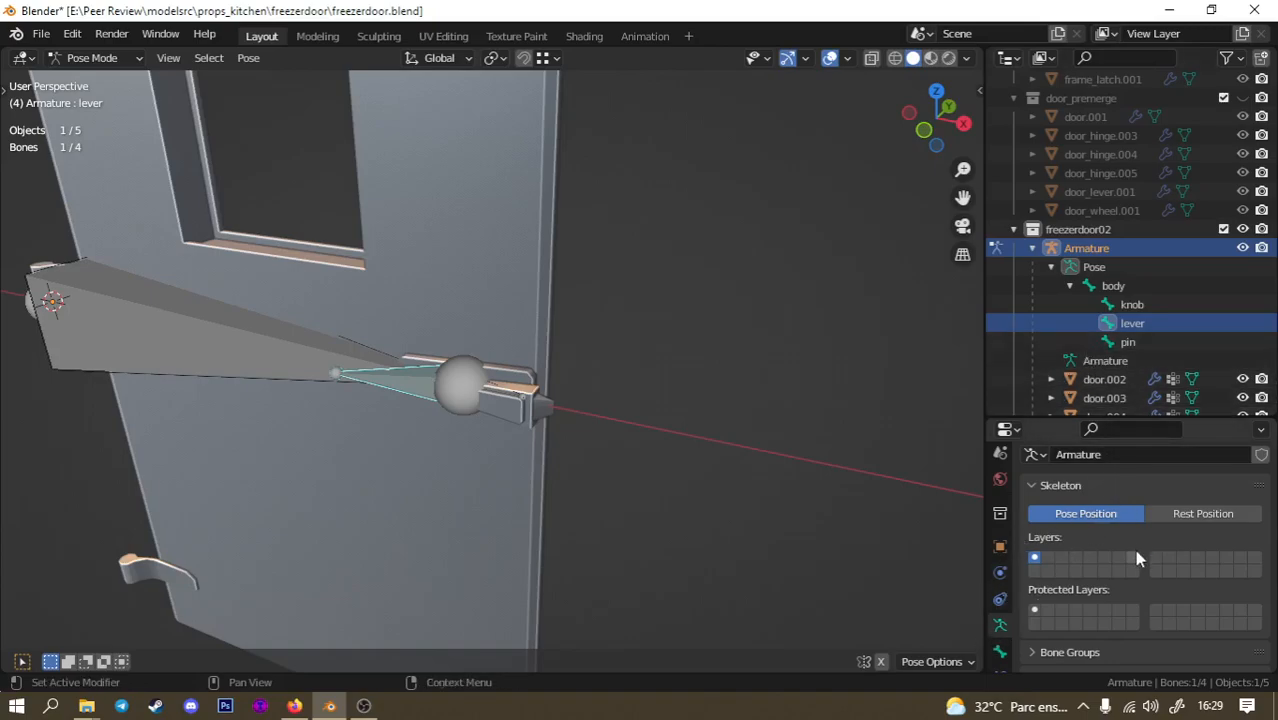
scroll(1137, 558, "down", 1)
left_click_drag(1100, 420, 1100, 297)
left_click(1000, 591)
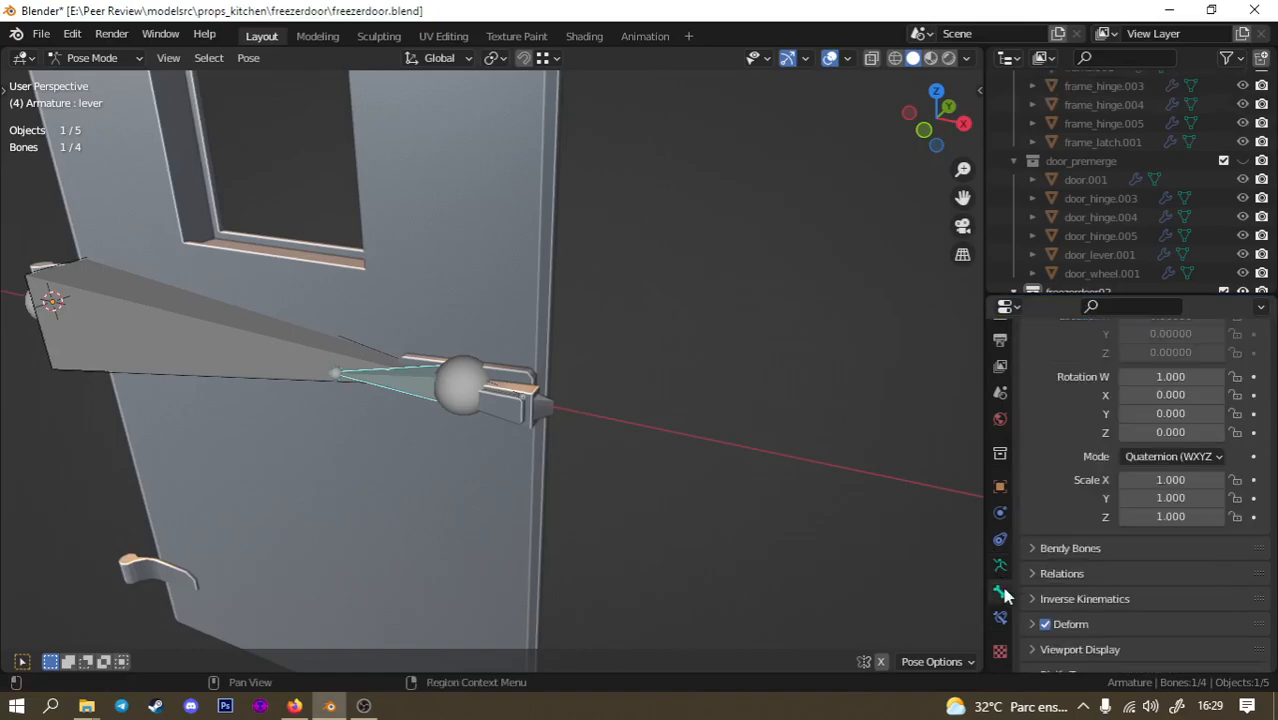
scroll(1140, 510, "up", 2)
scroll(1140, 510, "up", 1)
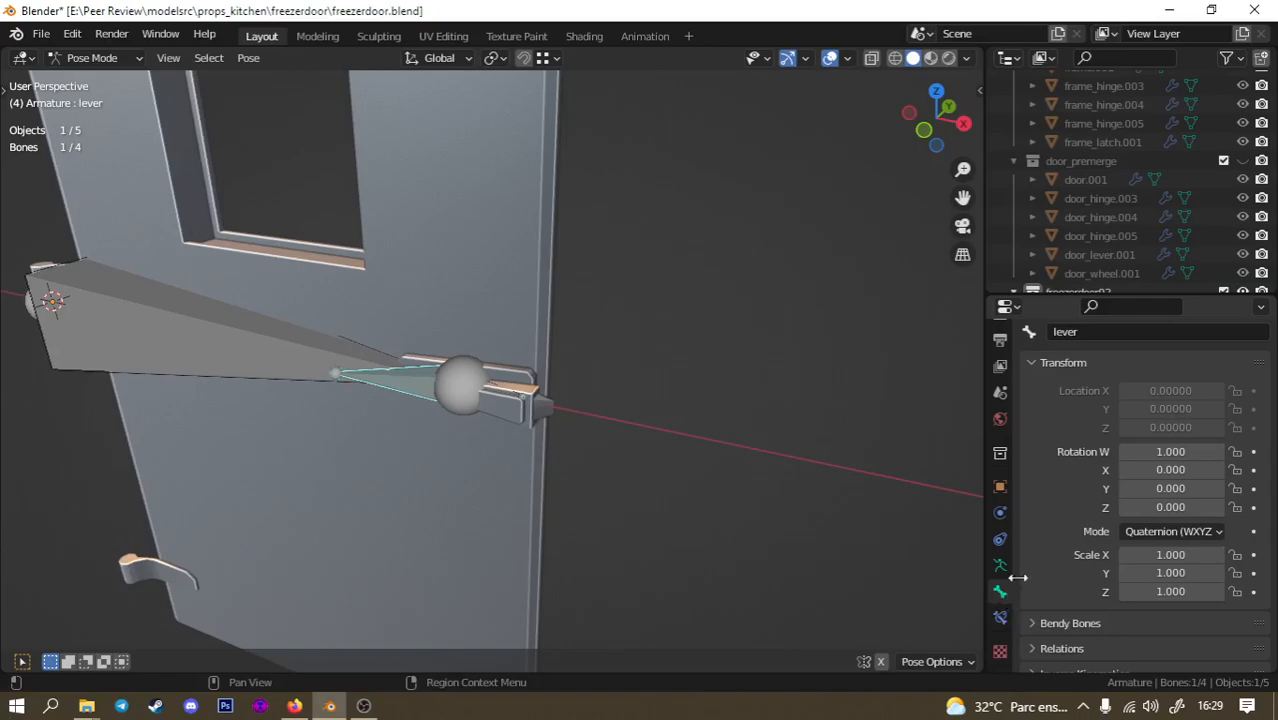
Set the lever bone's rotation mode to XYZ Euler.
middle_click_drag(631, 432, 658, 478)
scroll(453, 385, "up", 2)
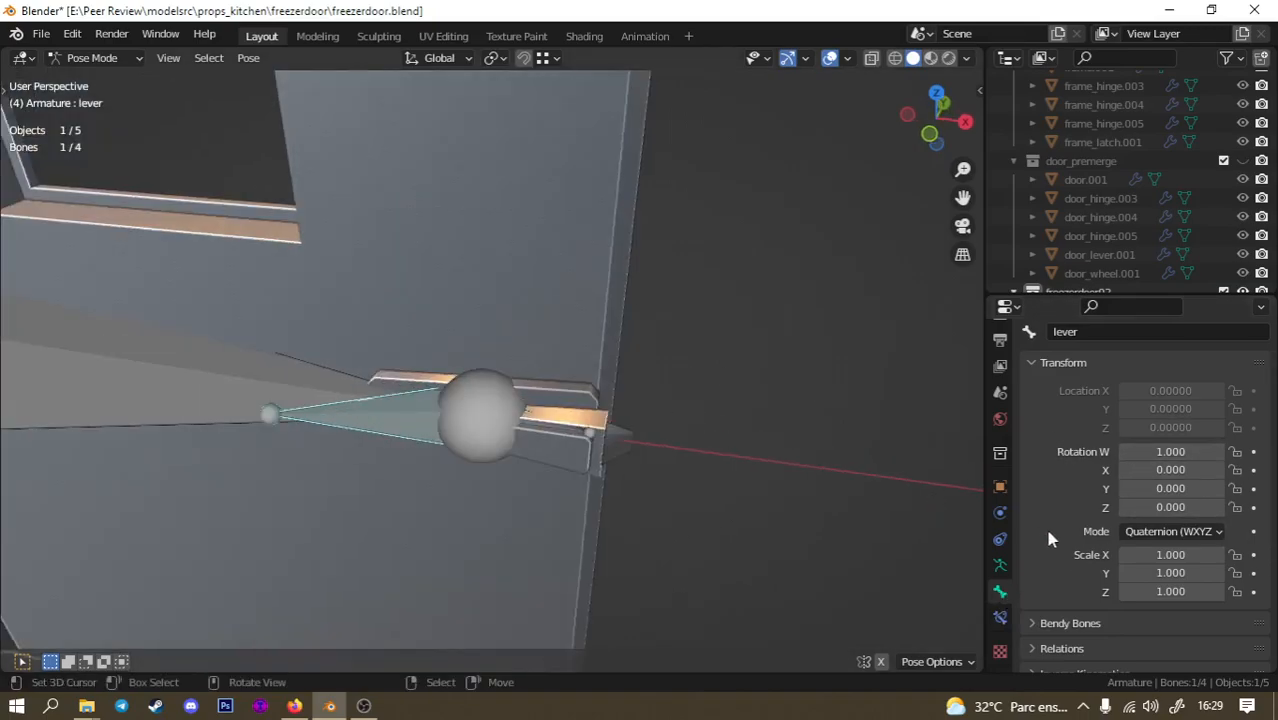
left_click(1145, 532)
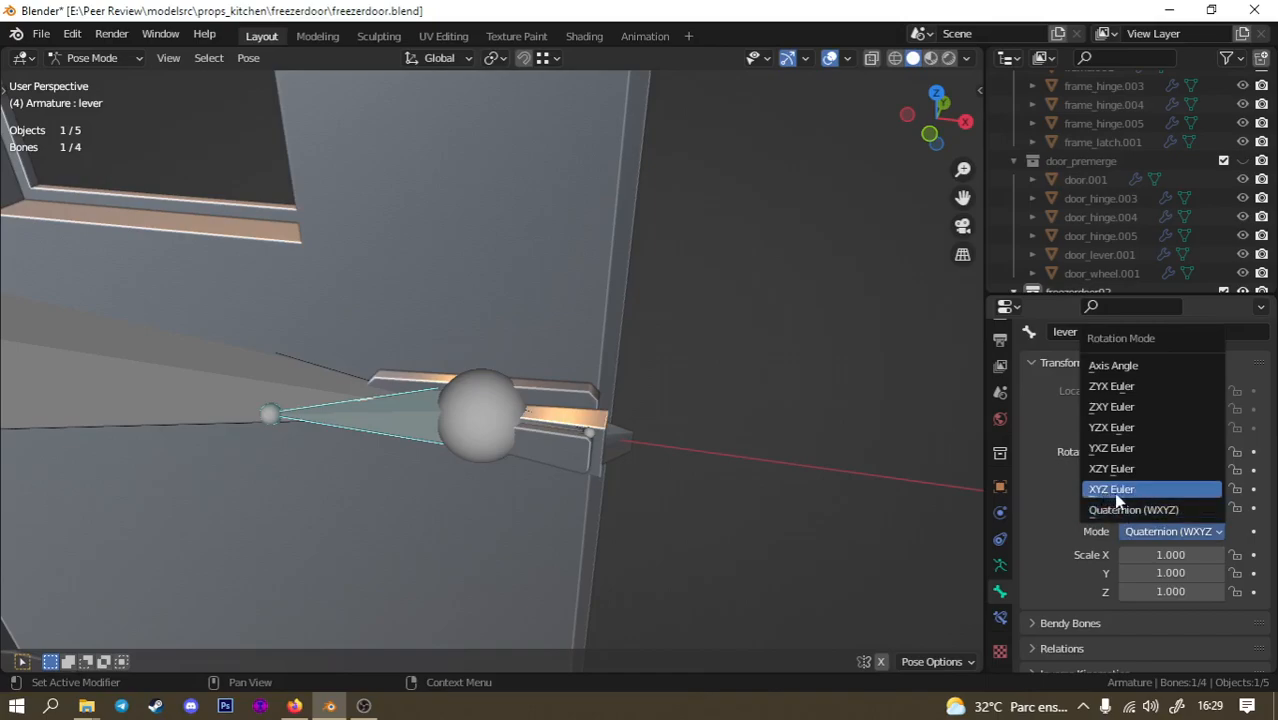
left_click(1116, 495)
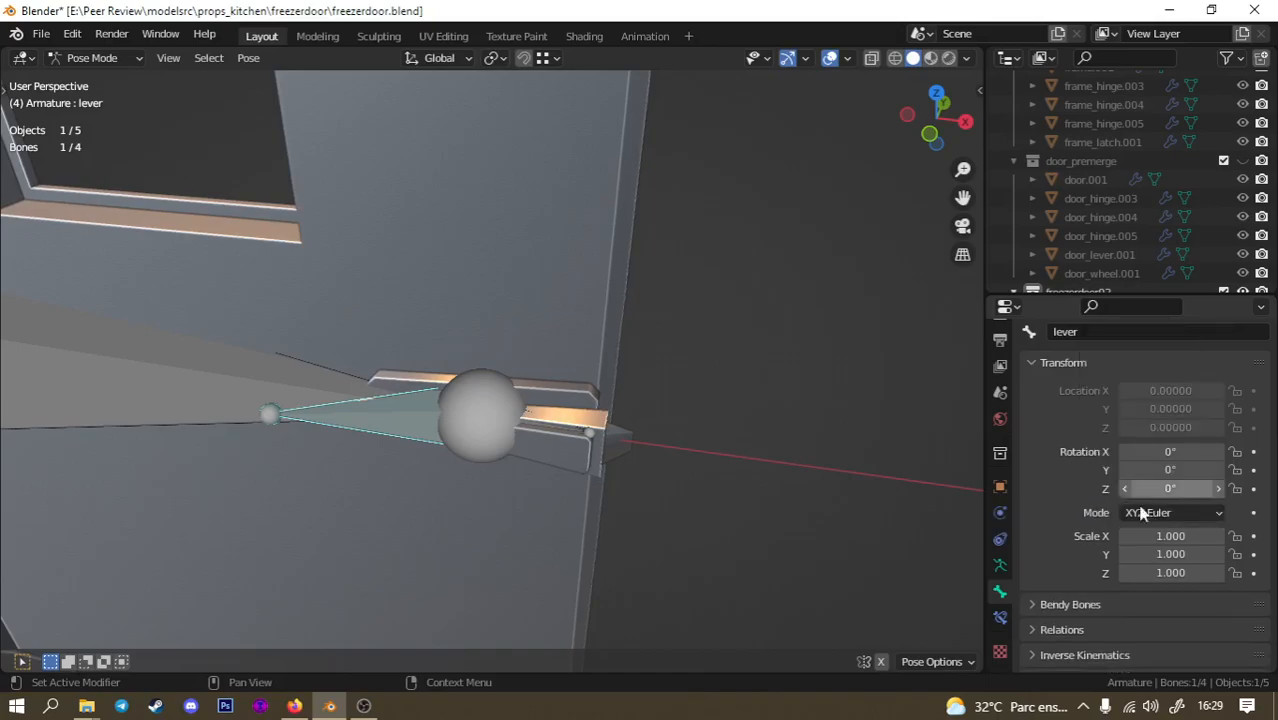
Test-rotate the lever bone about the global Z axis with the latch in view.
middle_click_drag(526, 435, 532, 433)
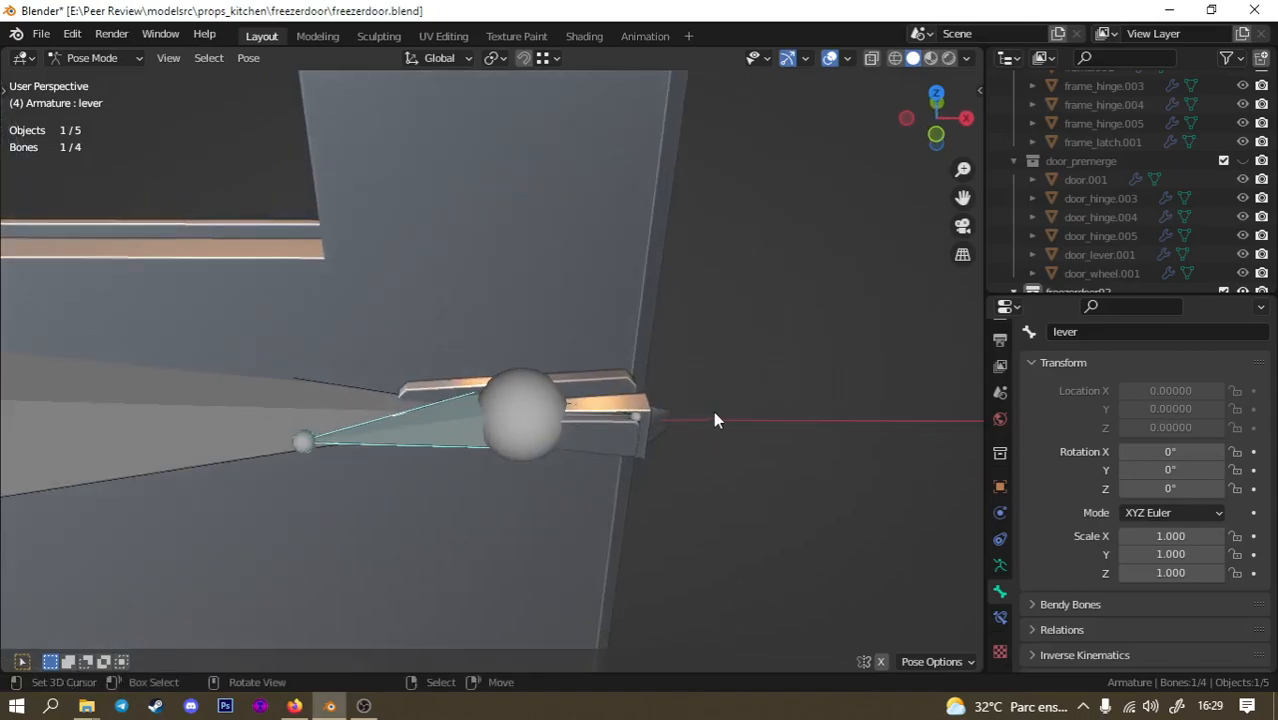
key("r")
key("z")
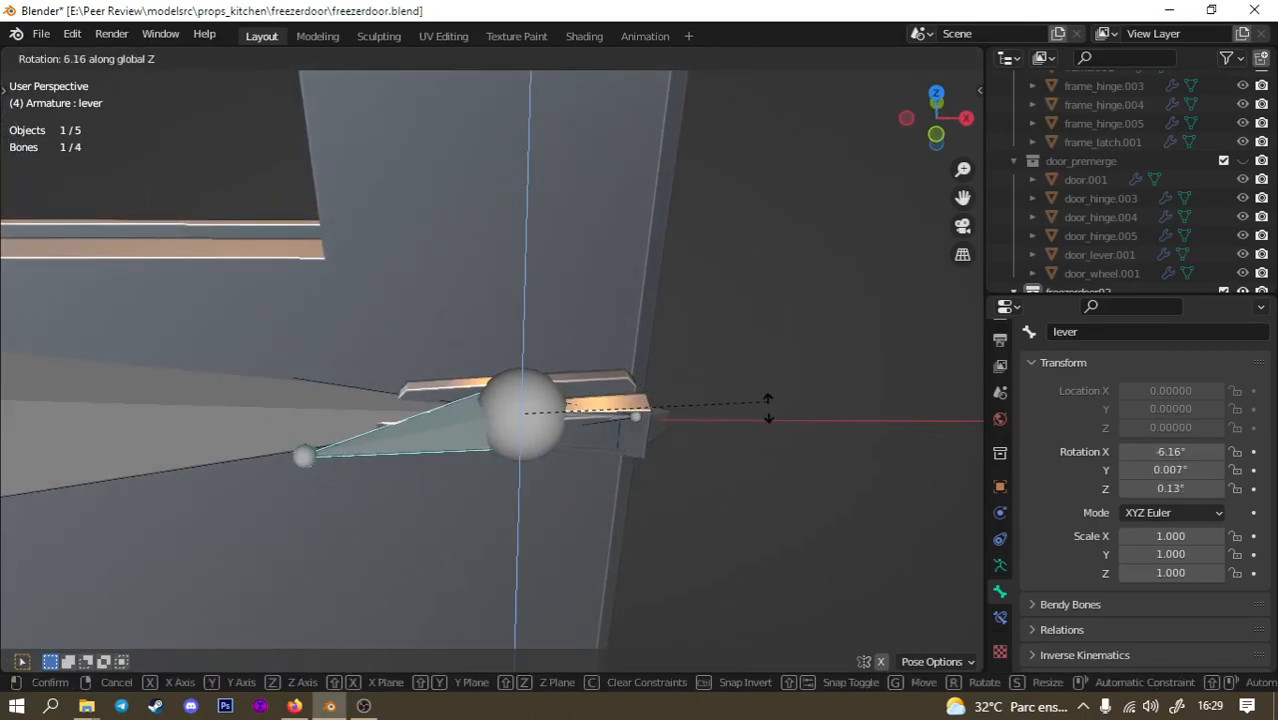
key("Escape")
Show the latch area from the top in wireframe shading with the armature in Edit Mode.
key("KP_7")
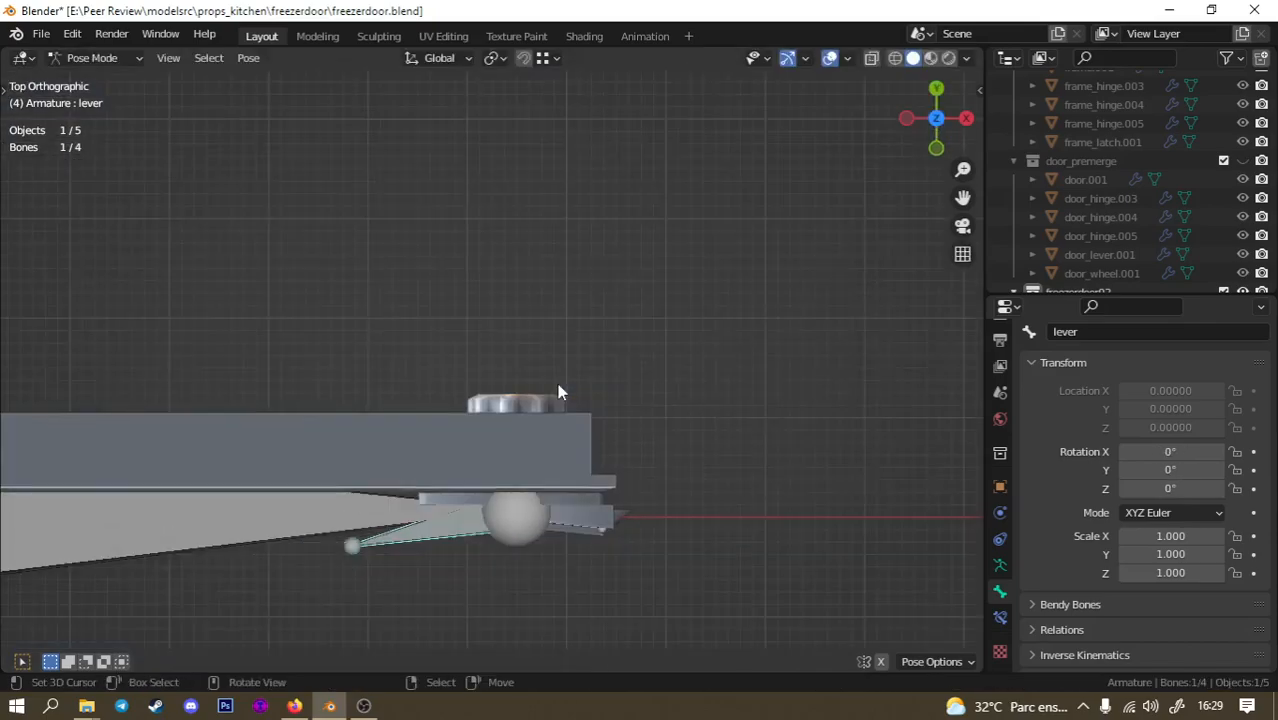
key("Tab")
key("z")
left_click(405, 490)
mouse_move(491, 441)
middle_mouse_down("shift")
mouse_move(476, 391)
mouse_move(534, 335)
middle_mouse_up("shift")
scroll(462, 446, "up", 3)
middle_click_drag(509, 433, 528, 388, "shift")
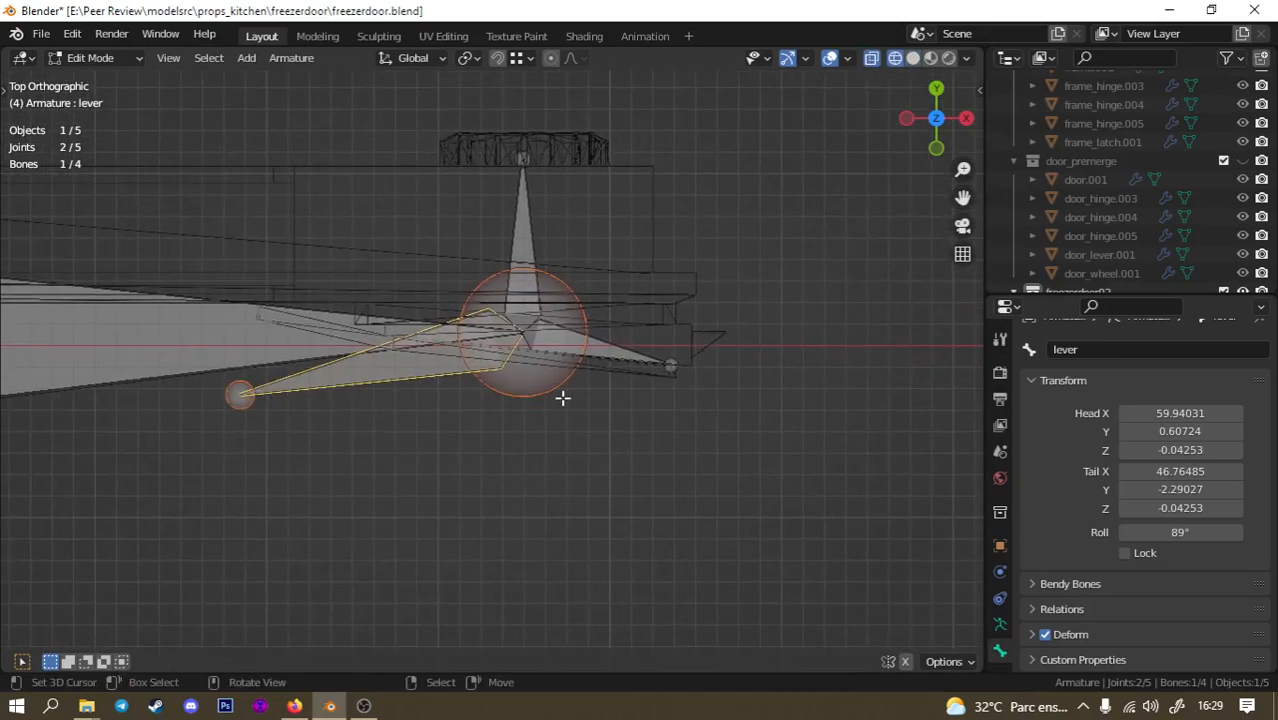
scroll(484, 390, "up", 1)
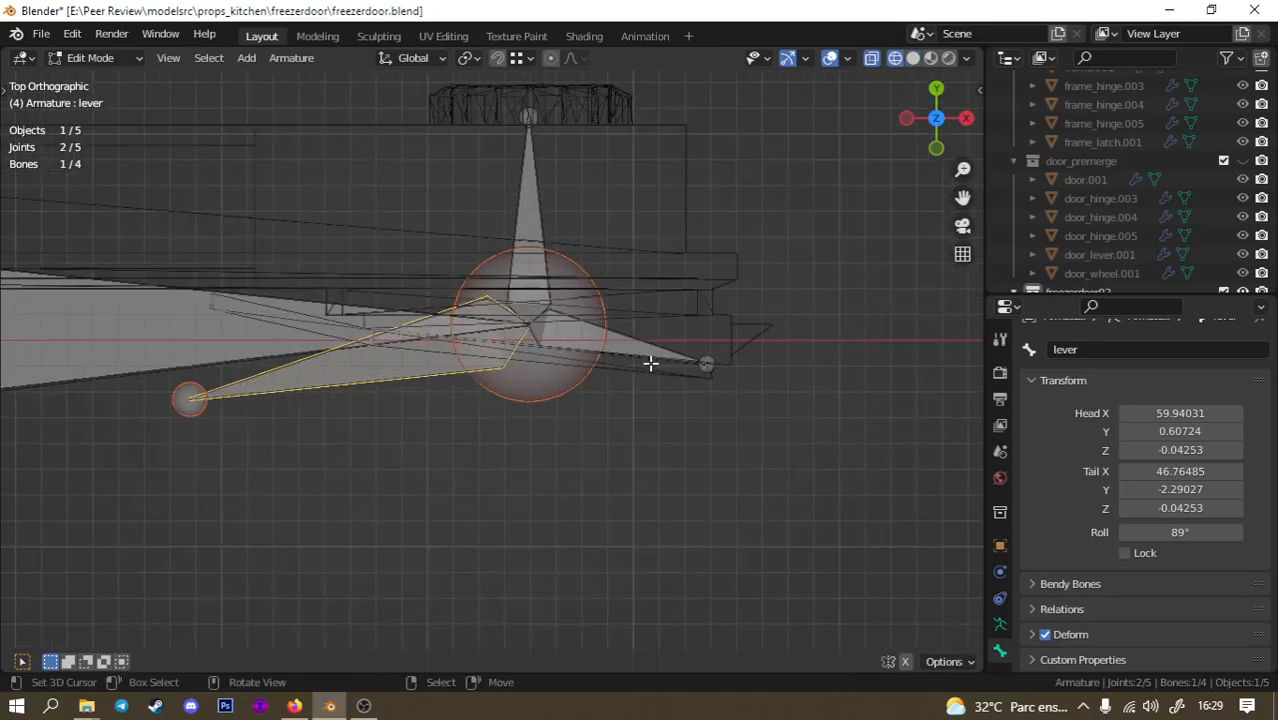
Return to Pose Mode and test-rotate the lever bone in the top wireframe view.
key("ctrl+Tab")
key("r")
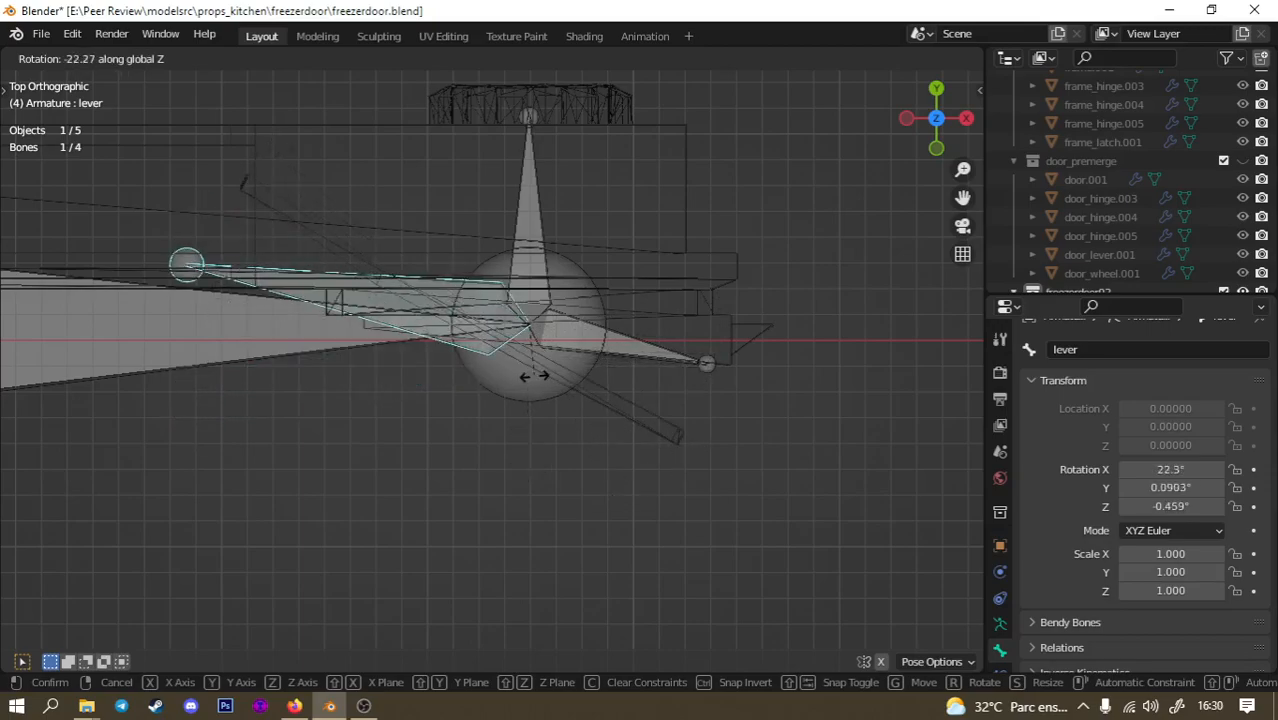
right_click(579, 371)
In Edit Mode, move the lever bone about 4.25 units along the global X axis, towards the door's latch edge.
key("Tab")
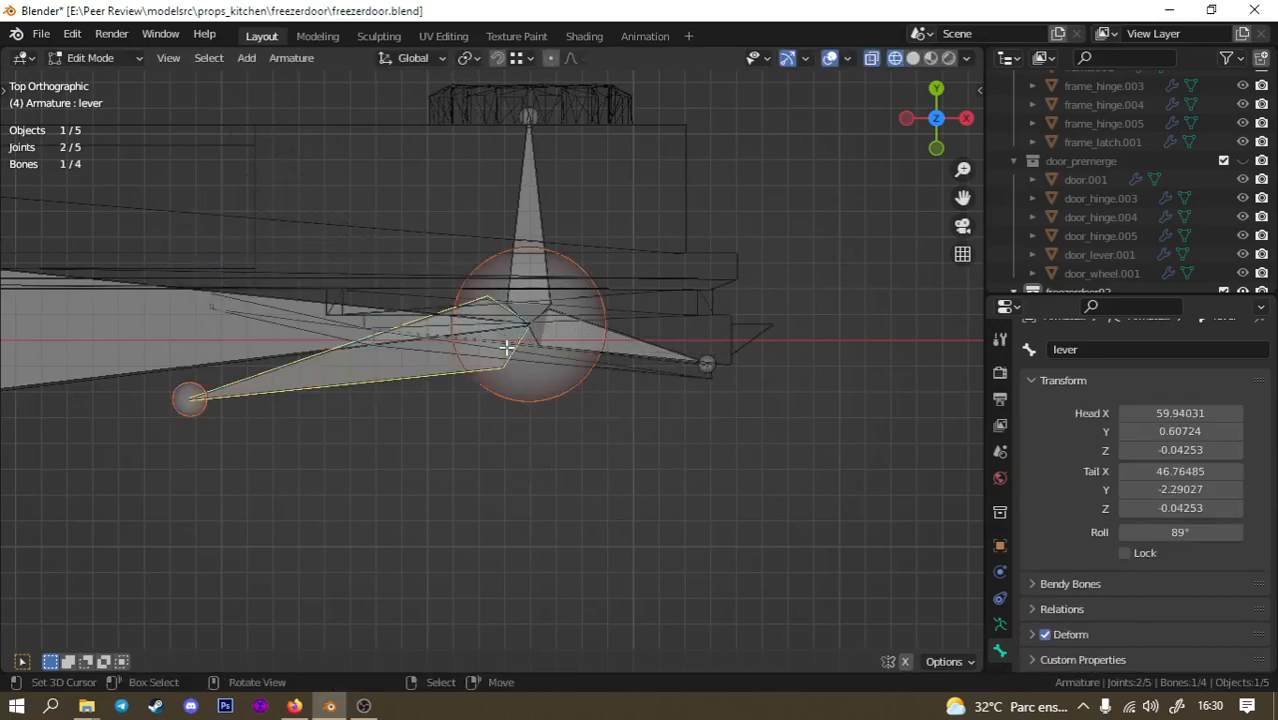
key("g")
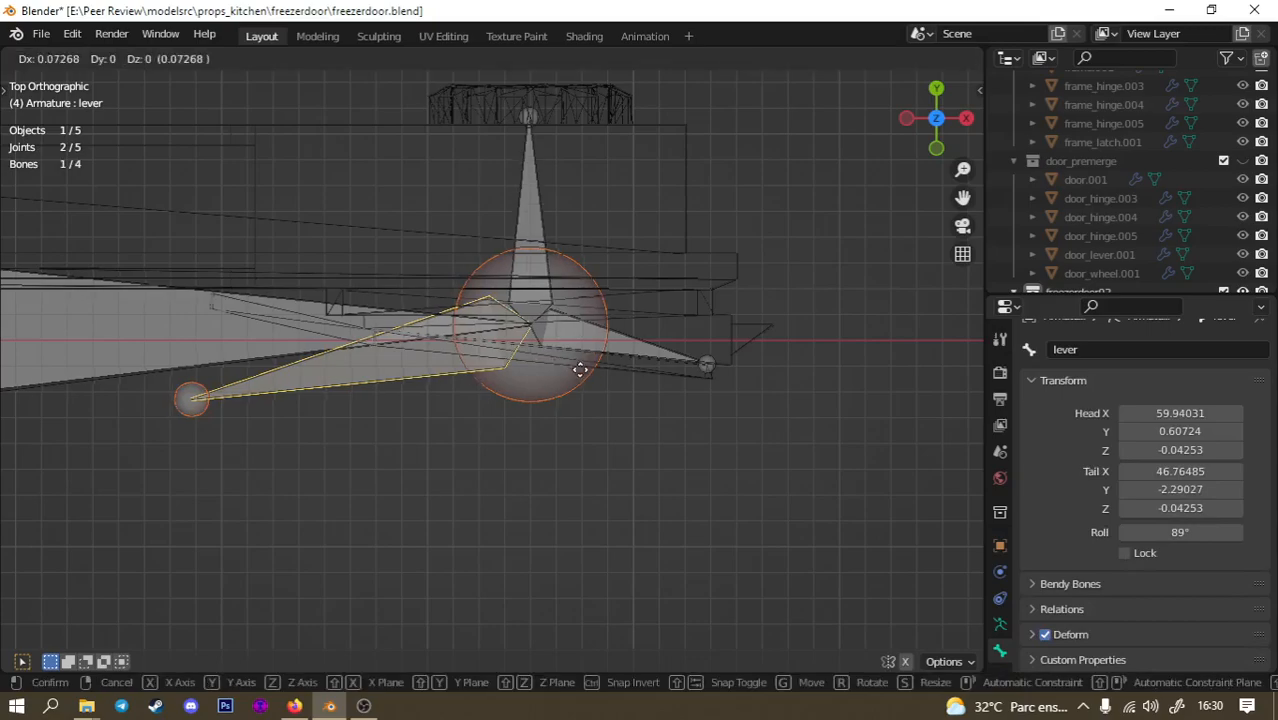
key("x")
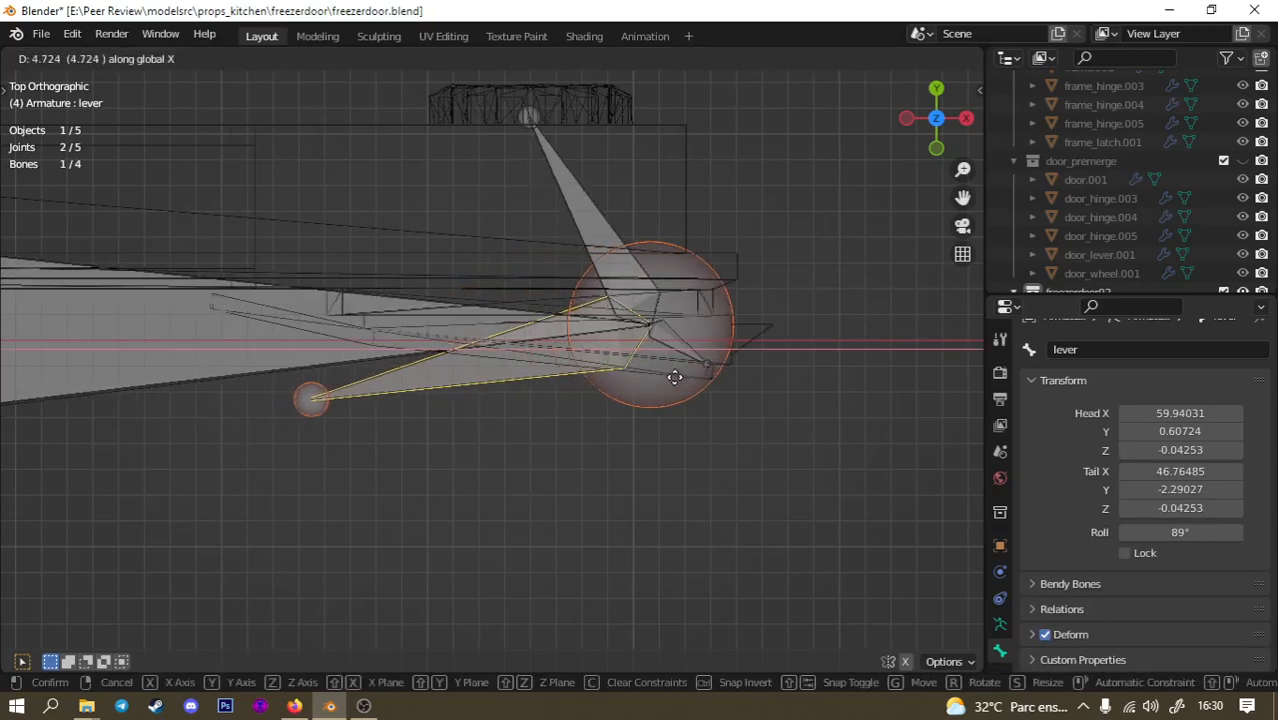
left_click(659, 374)
left_click(538, 131)
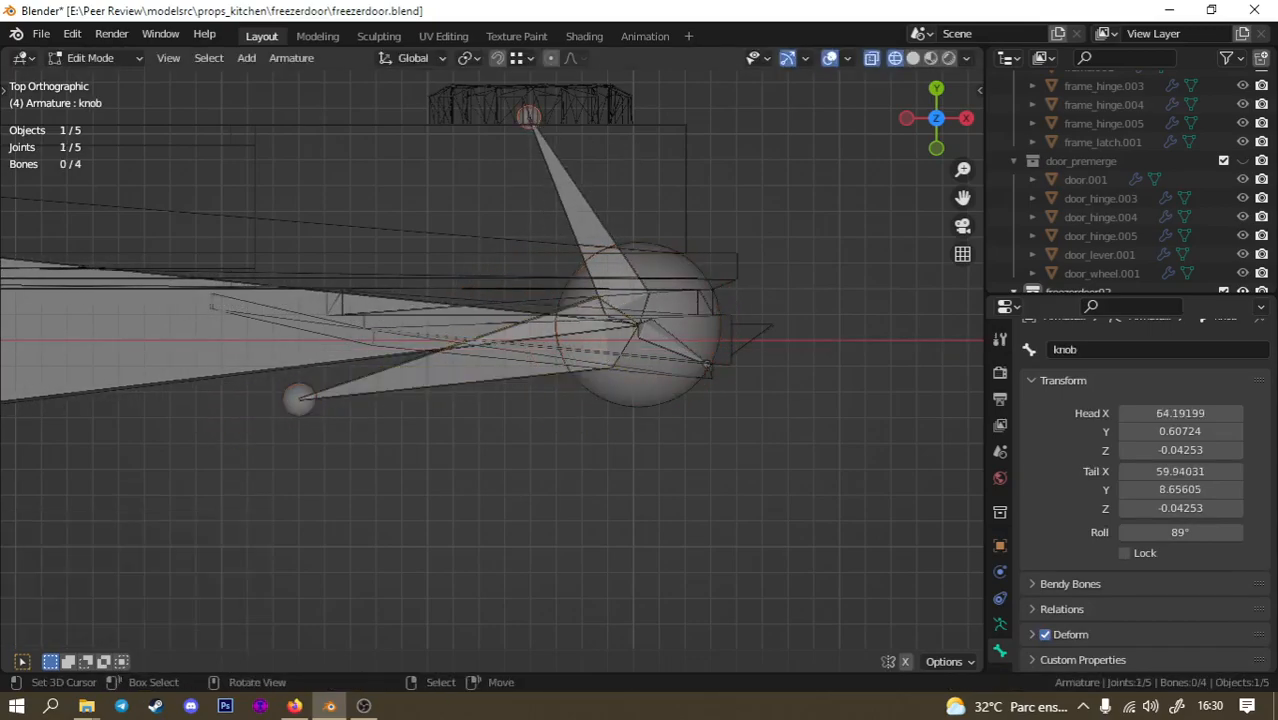
key("r")
key("z")
key("y")
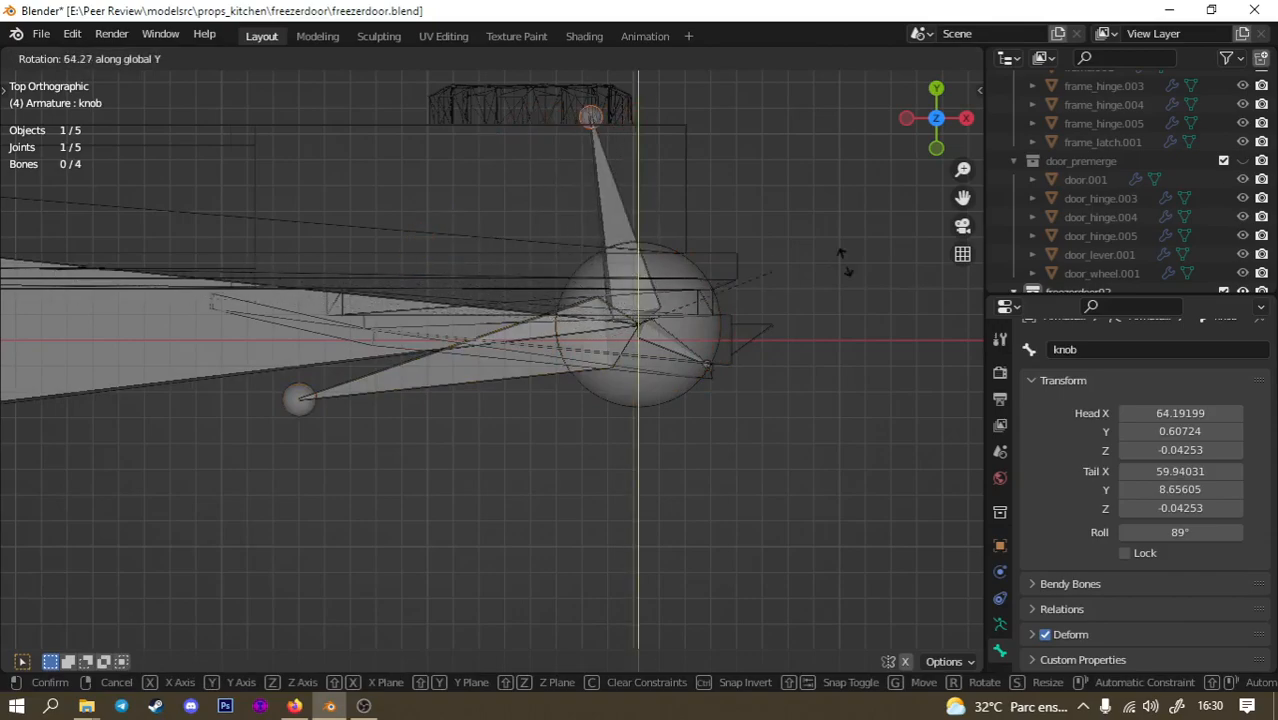
right_click(781, 229)
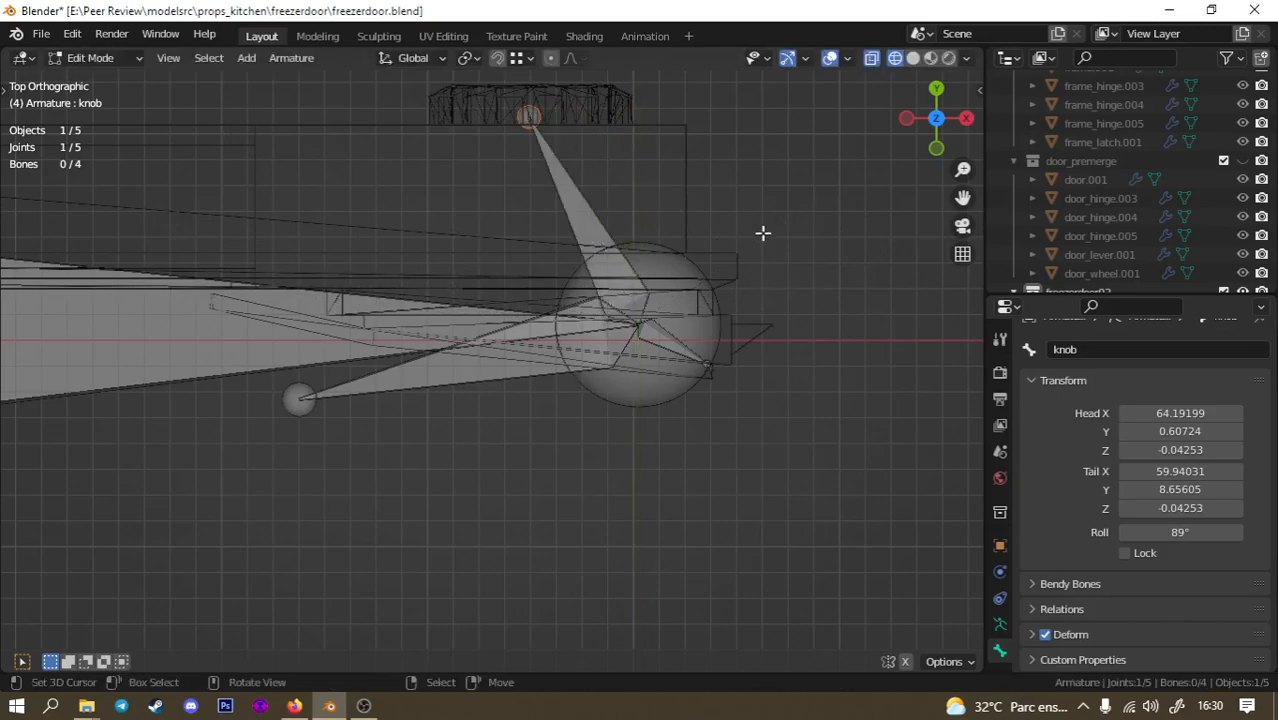
Move the pin bone's tip about 2.43 units along X and 1.53 units along Y, onto the point of the latch pin.
left_click(665, 331)
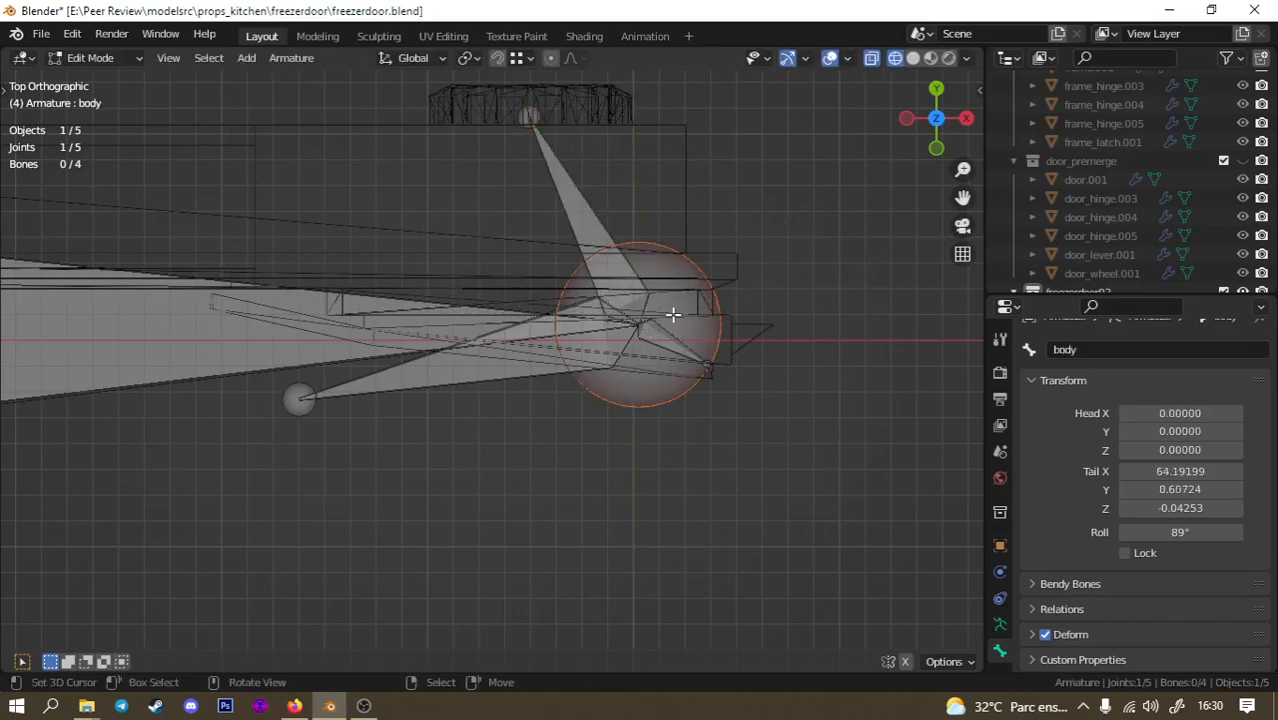
left_click(705, 372)
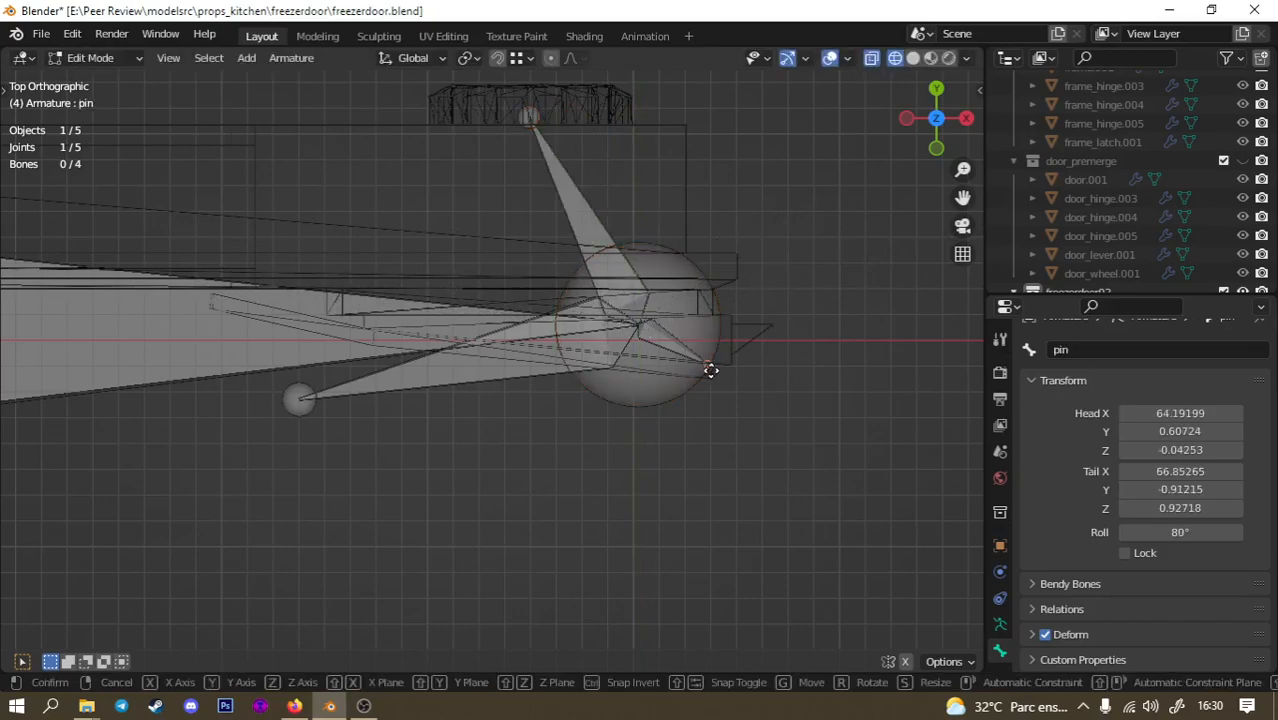
key("g")
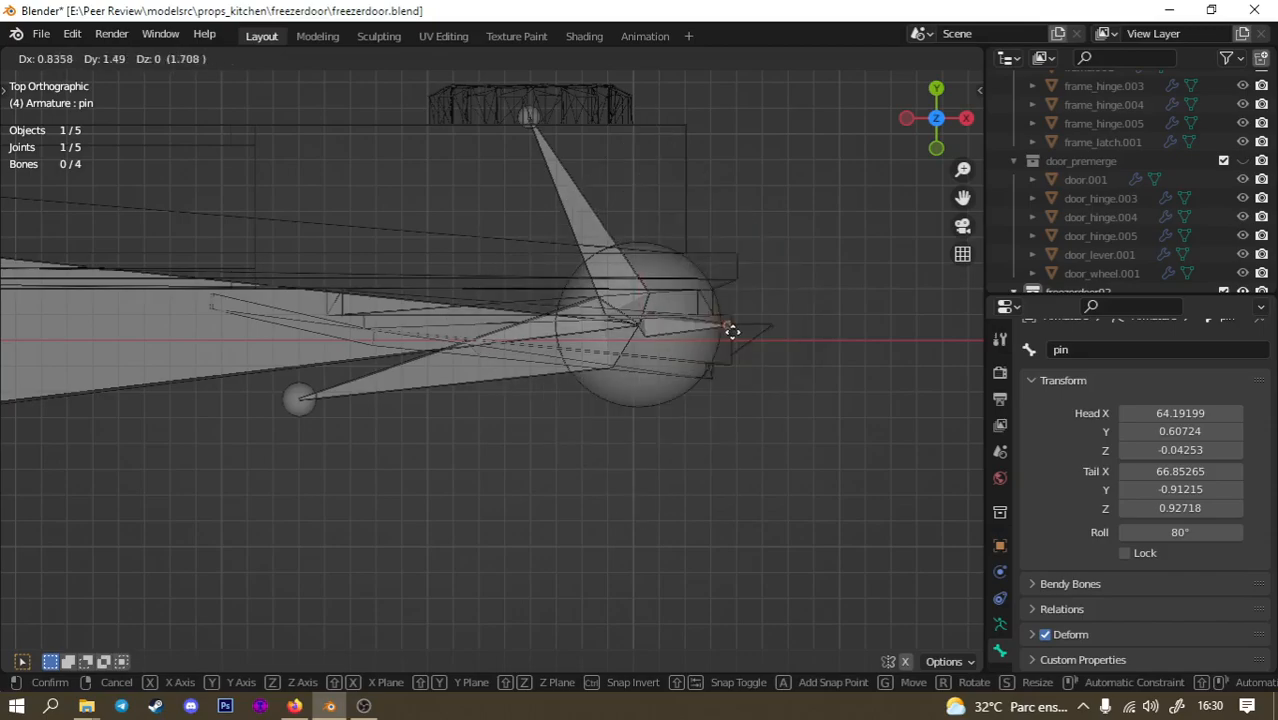
key("x")
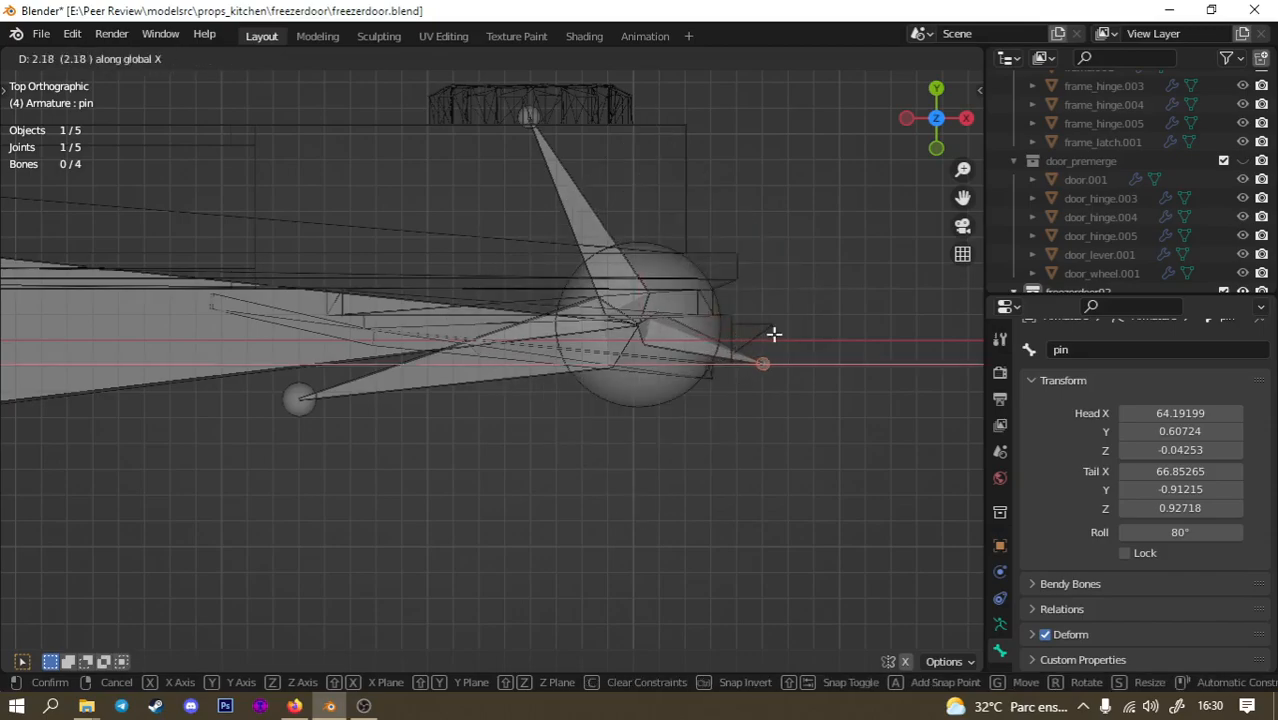
left_click(770, 337)
key("g")
key("y")
left_click(767, 293)
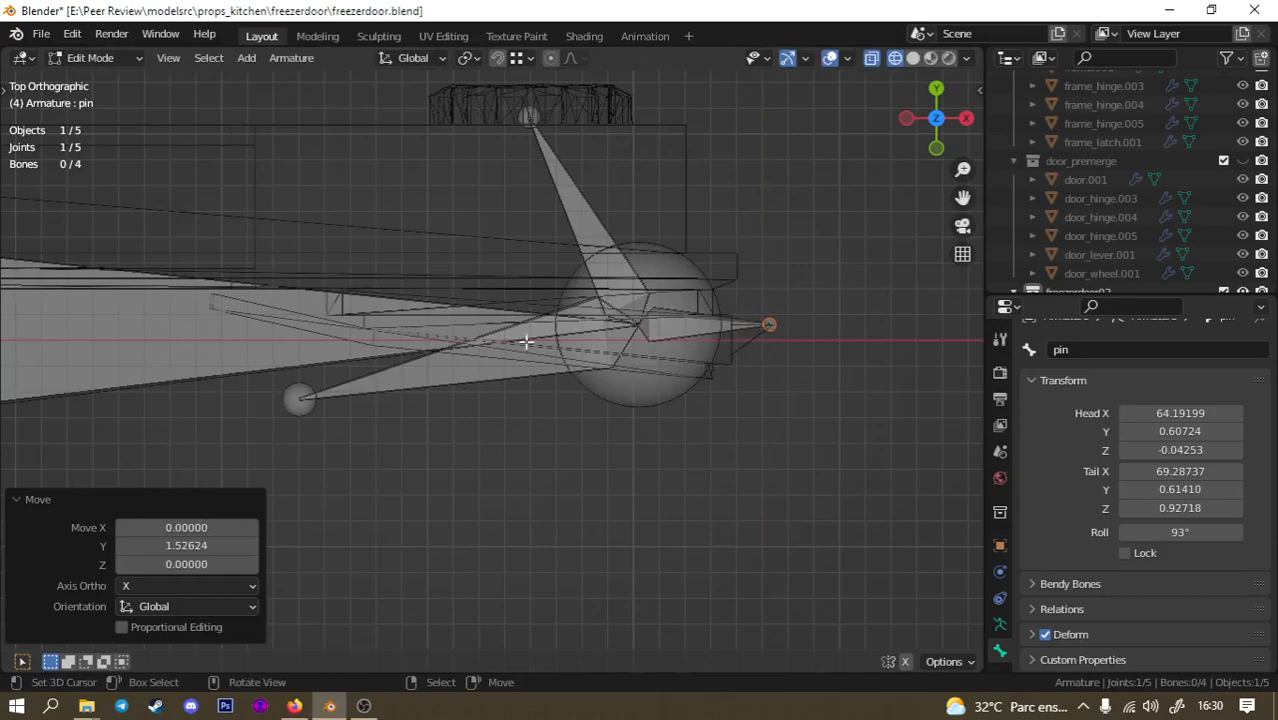
Move the body bone's tail joint, shared with the other bones, about 0.94 units along the X axis.
left_click(301, 399)
left_click(665, 371)
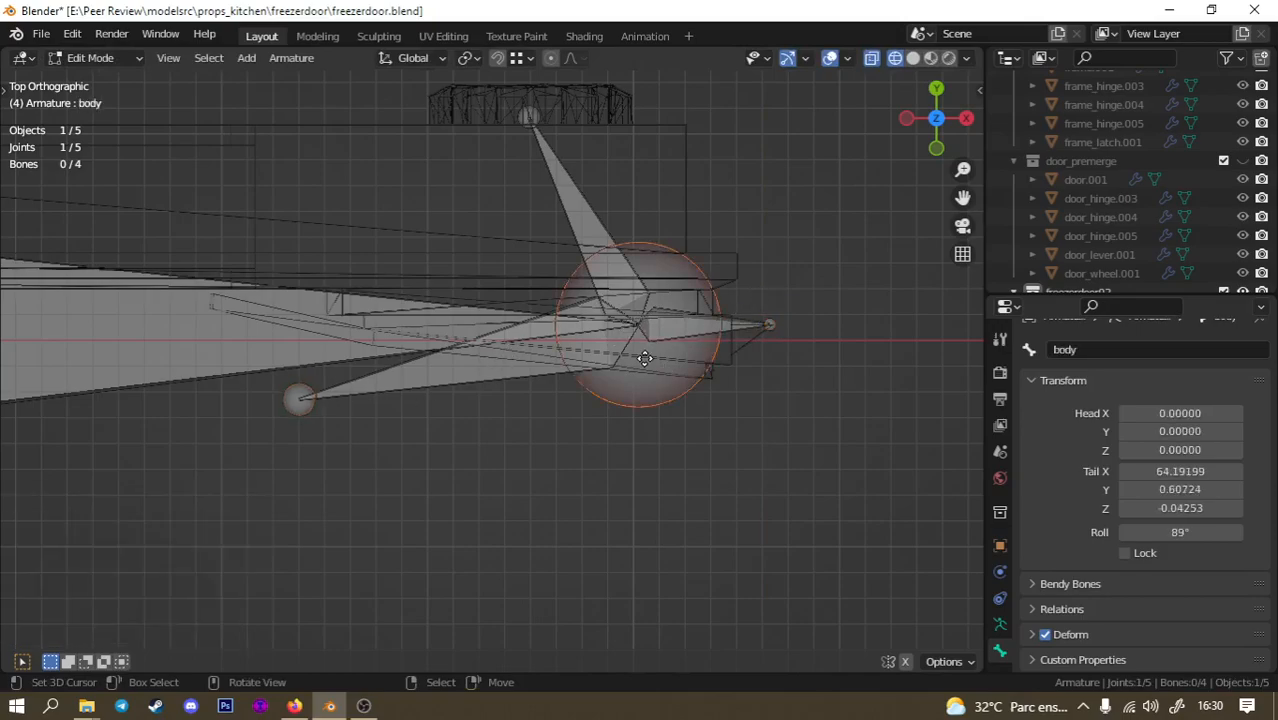
key("g")
key("x")
left_click(655, 322)
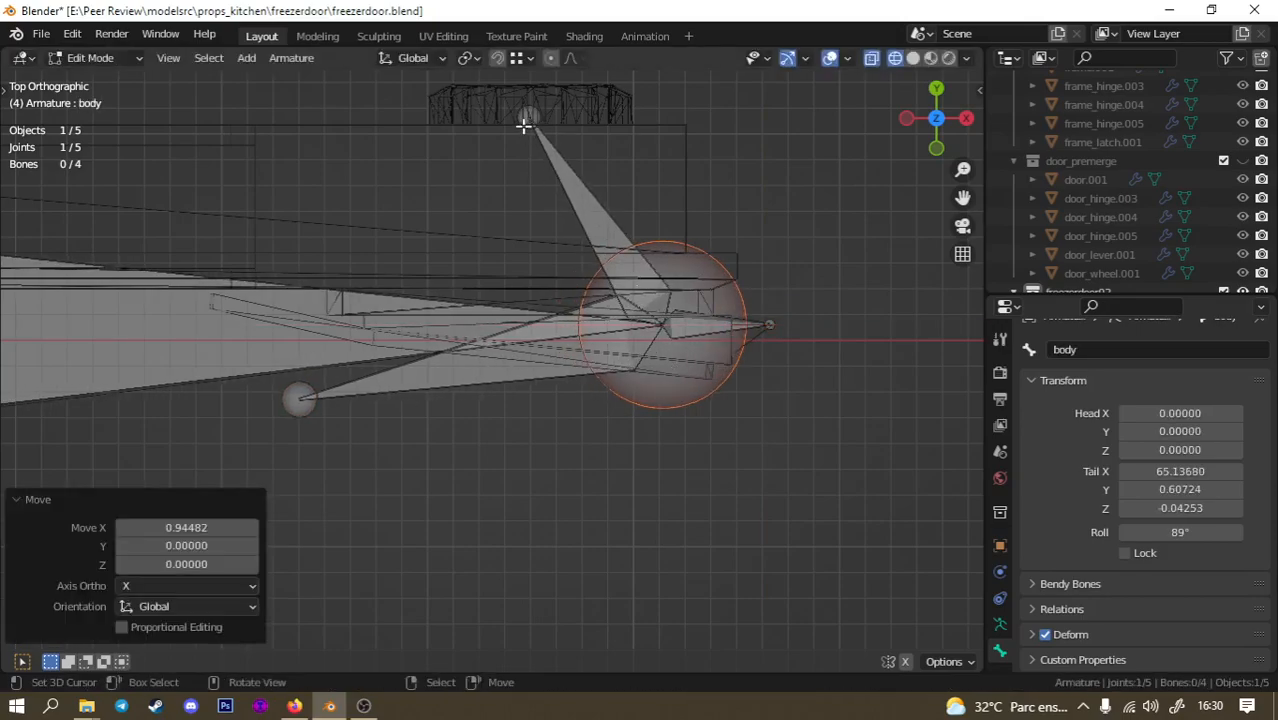
Select the whole knob bone in Edit Mode.
left_click(526, 120)
left_click(648, 286)
left_click(604, 193)
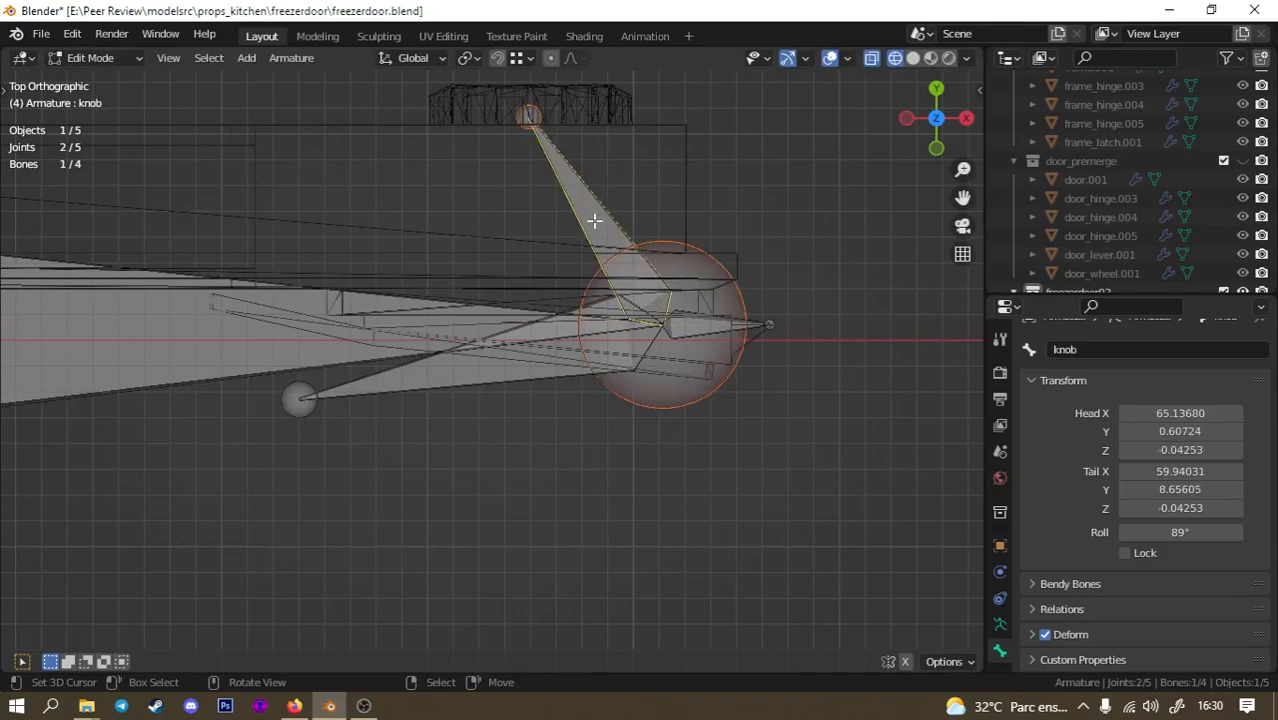
key("F3")
type("clear")
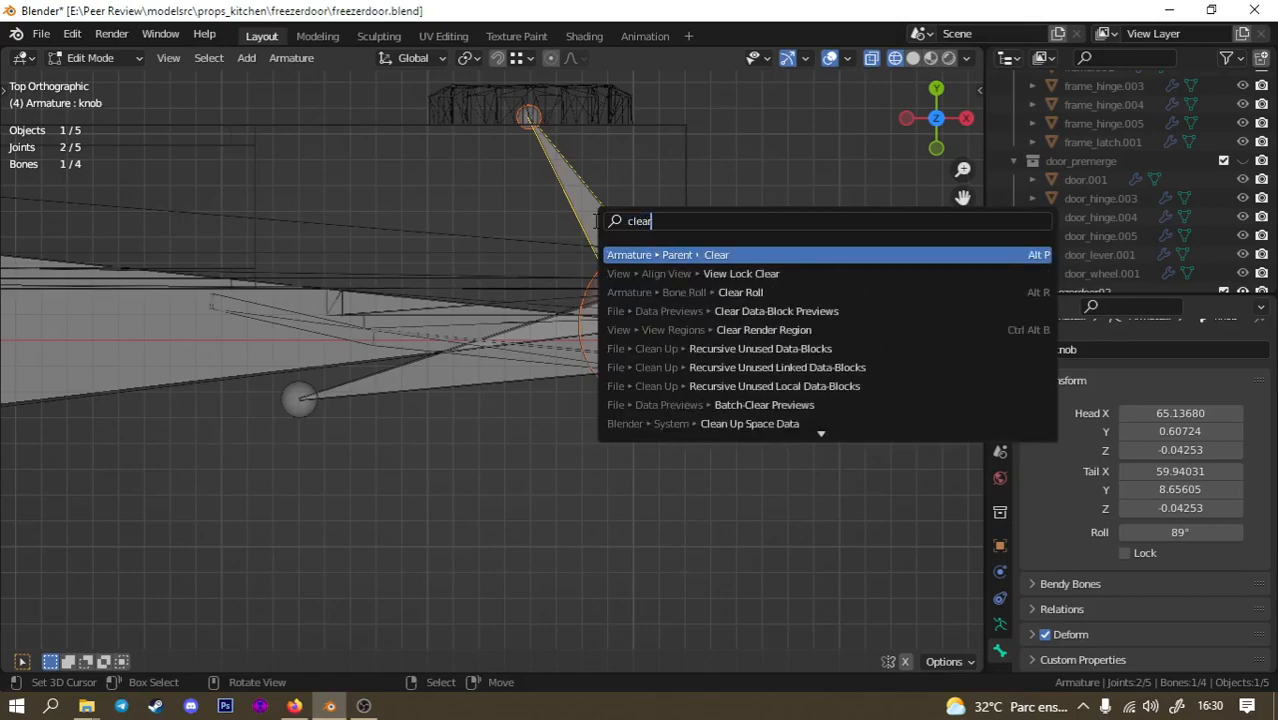
key("BackSpace")
key("BackSpace")
key("BackSpace")
key("BackSpace")
key("BackSpace")
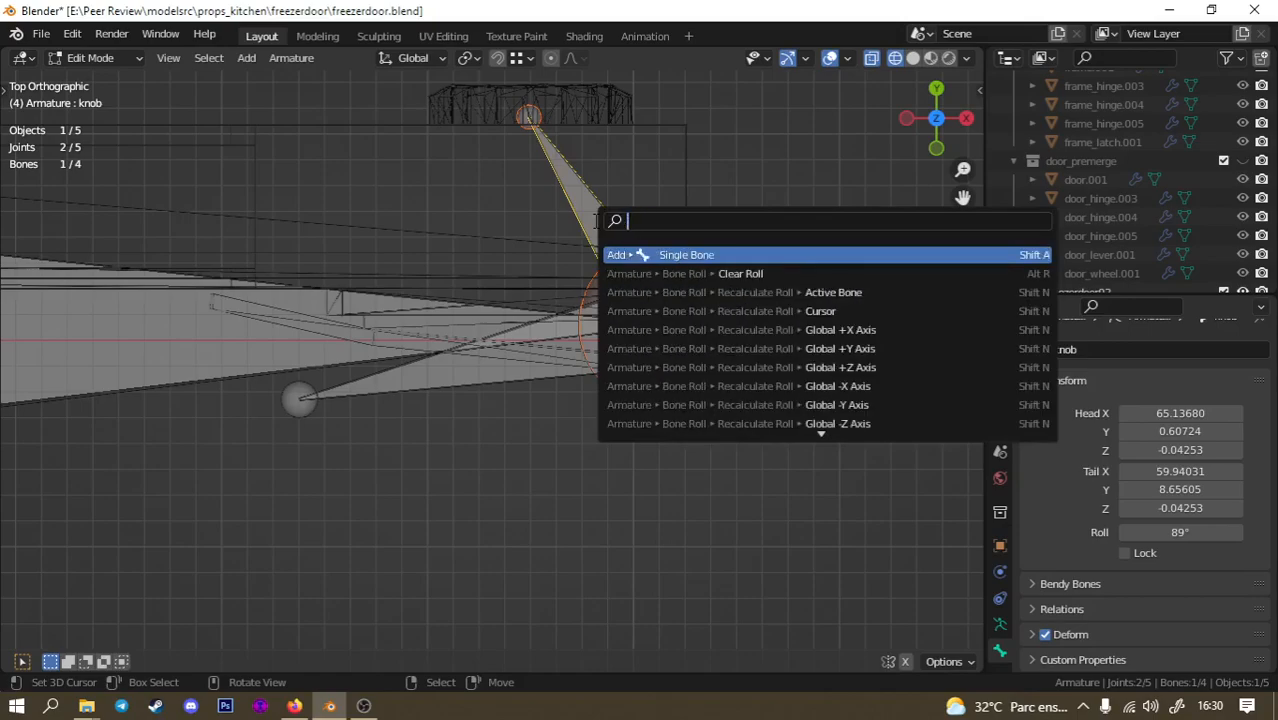
type("disco")
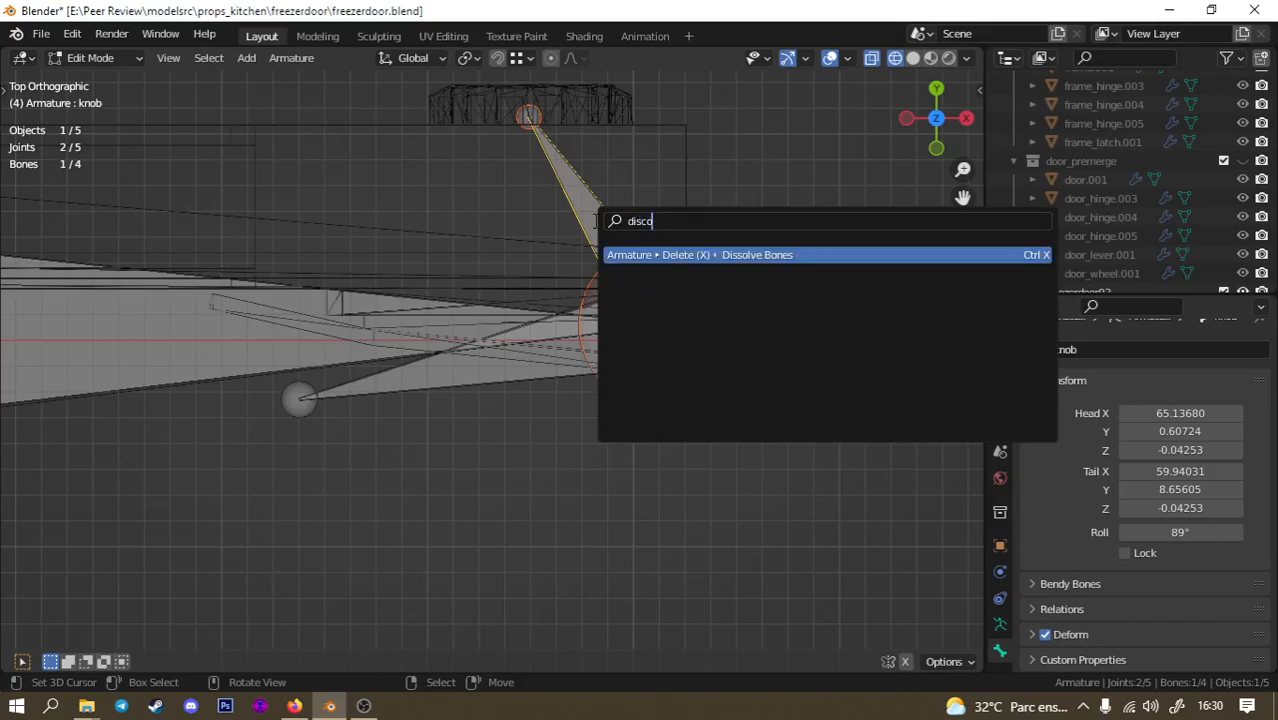
key("BackSpace")
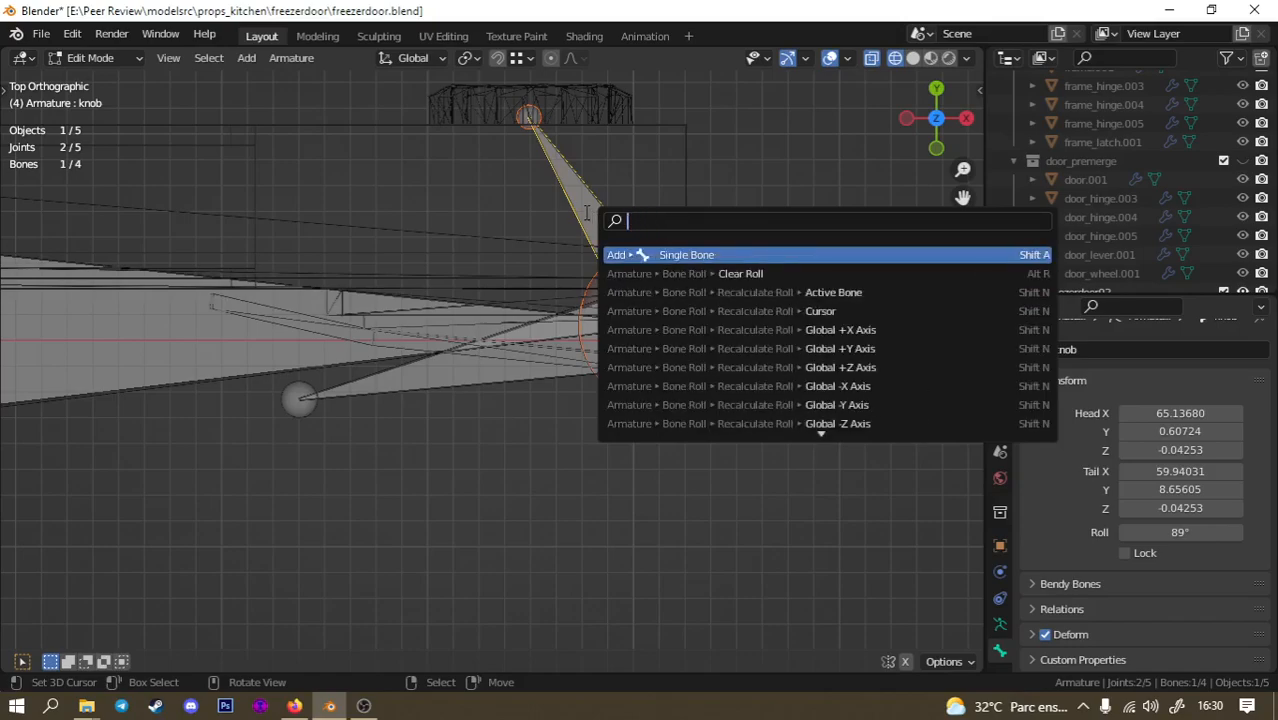
key("Escape")
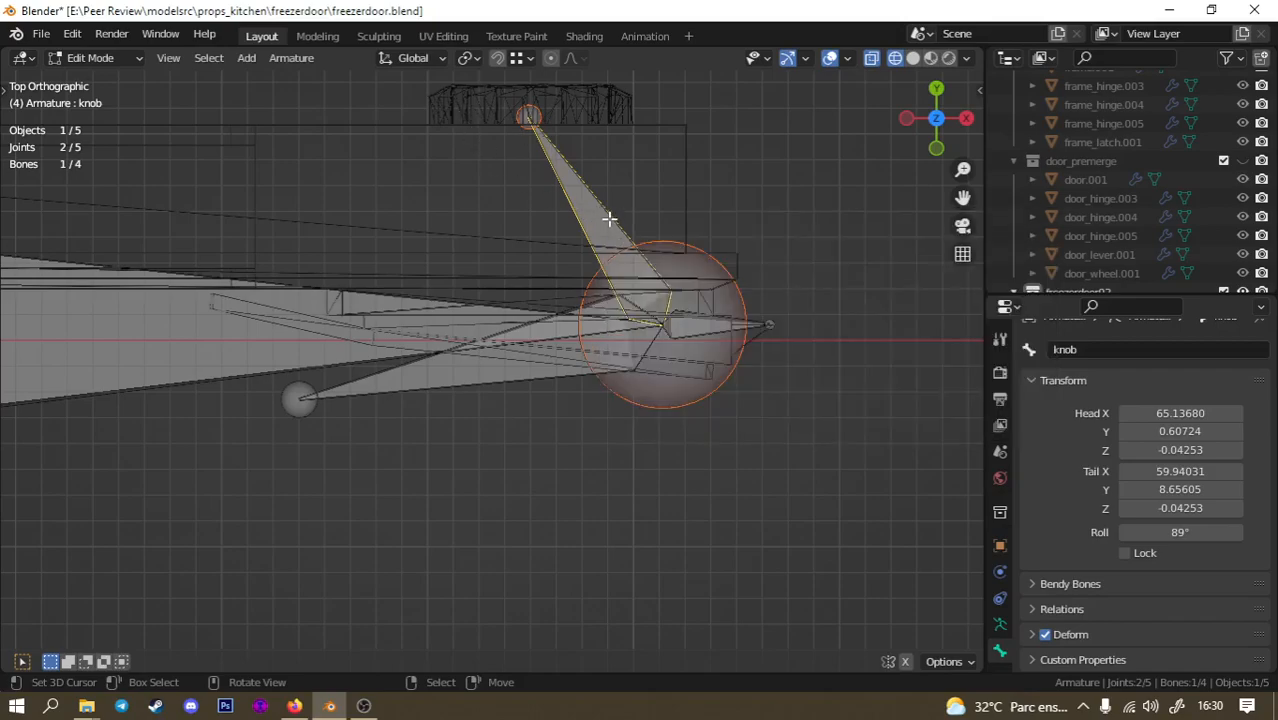
Run the Clear Parent command on the knob bone with the Disconnect Bone option.
key("F3")
type("clear pare")
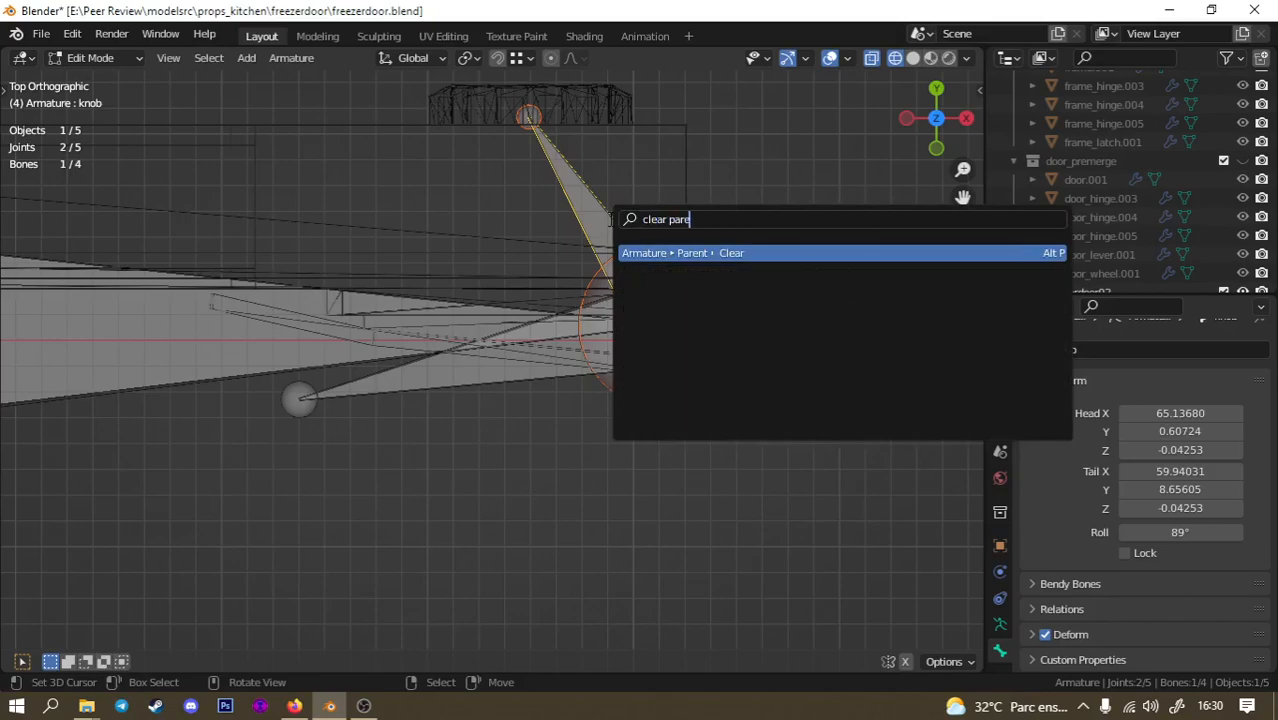
key("Return")
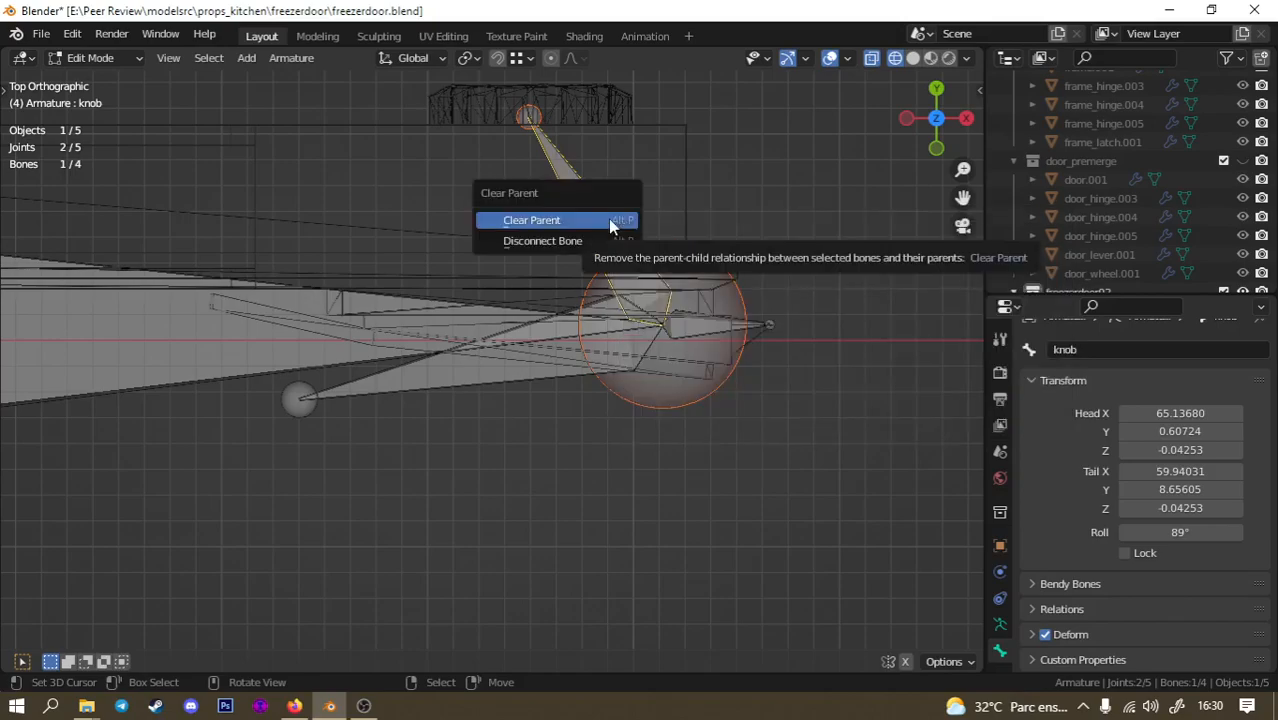
left_click(566, 250)
Move the knob bone's head about -5.26 units along the X axis so it lines up beneath the bone's tip.
left_click(657, 325)
left_click(665, 325)
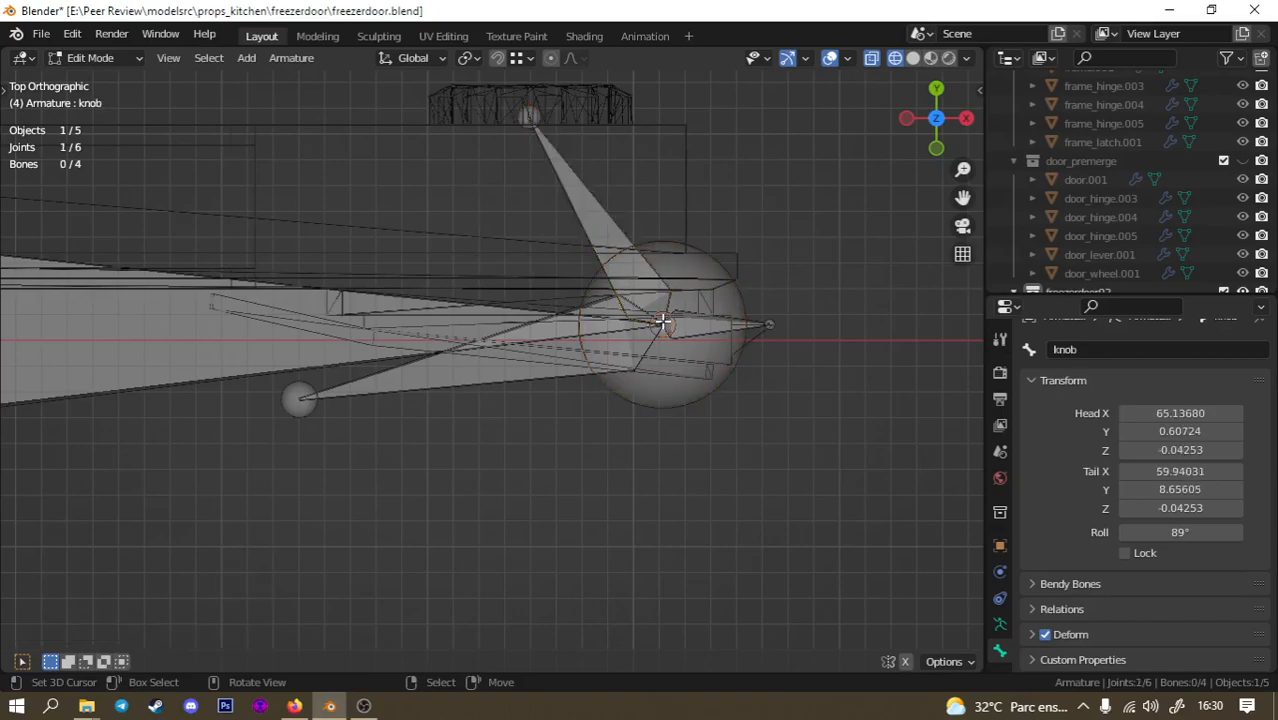
key("g")
key("x")
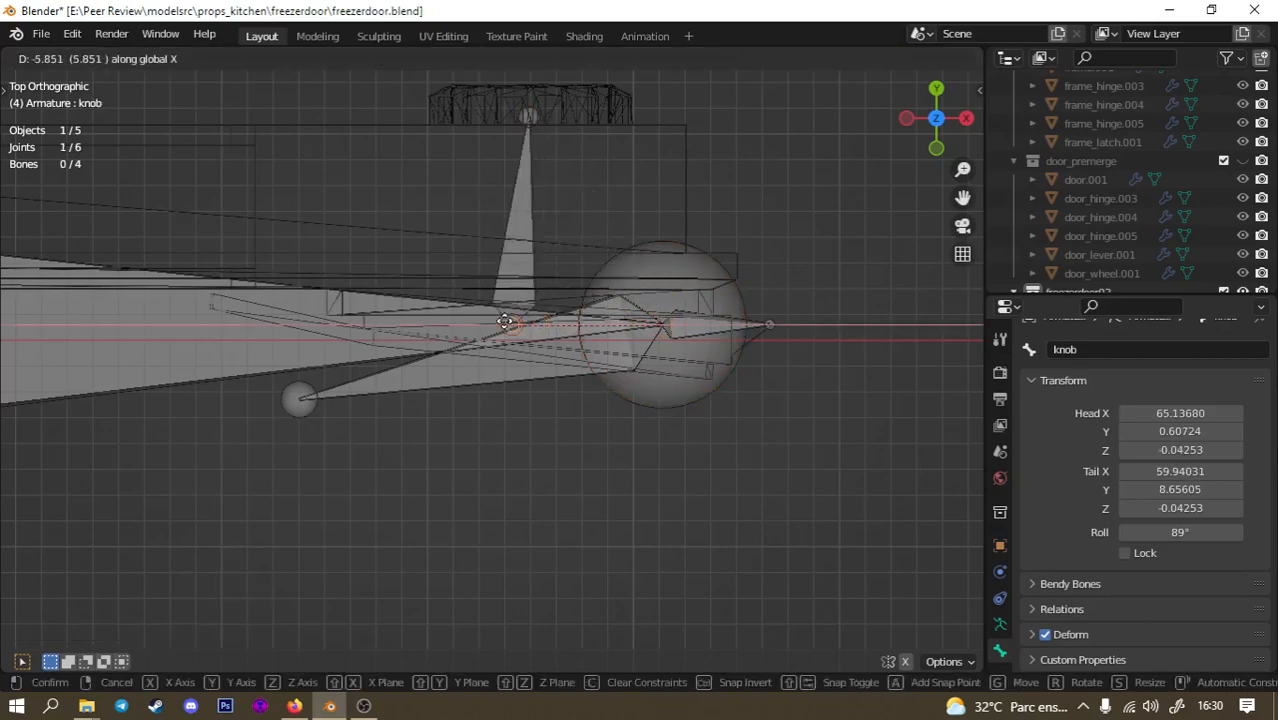
key("Escape")
key("g")
key("x")
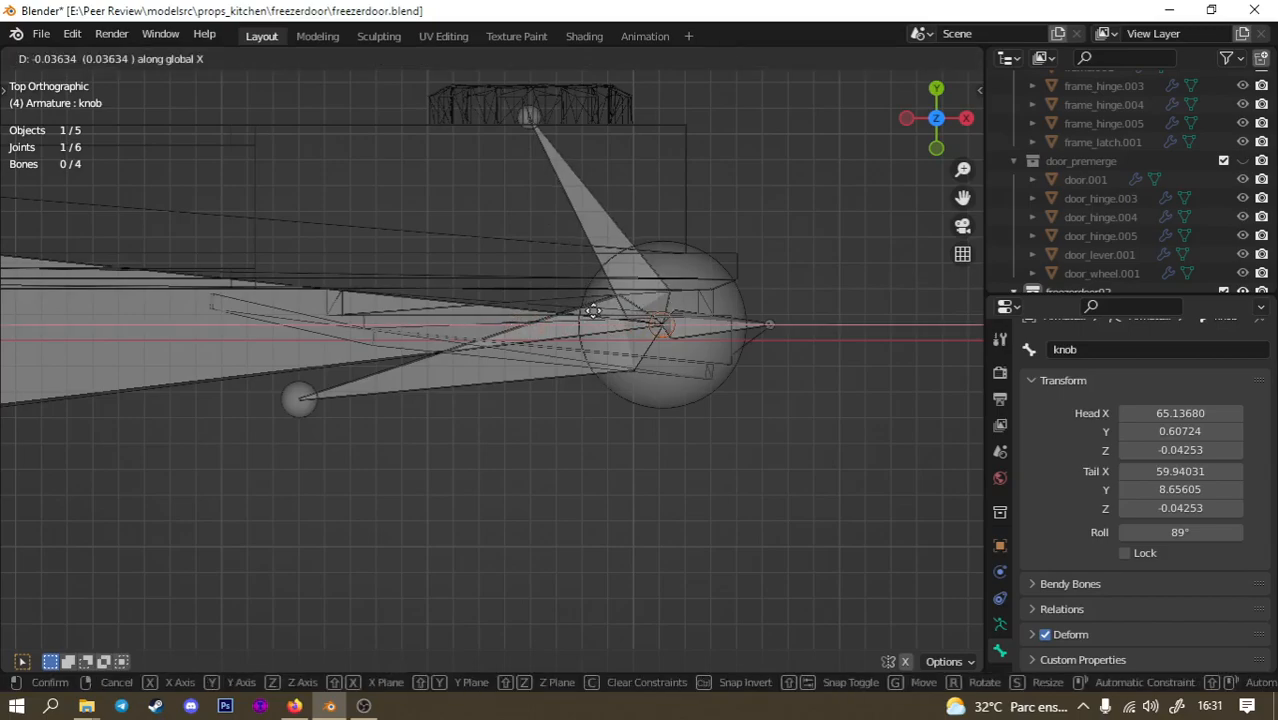
left_click(503, 320)
Switch the armature from Edit Mode to Pose Mode.
left_click(95, 57)
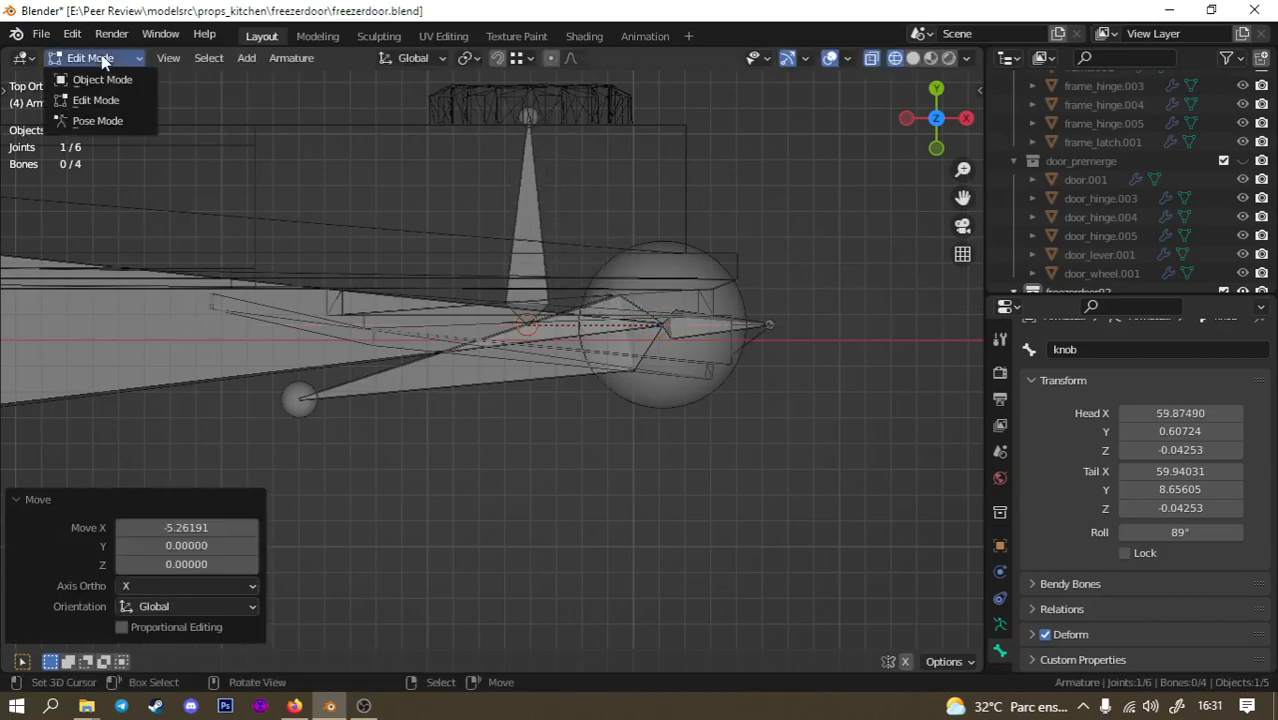
right_click(99, 120)
key("Escape")
left_click(99, 120)
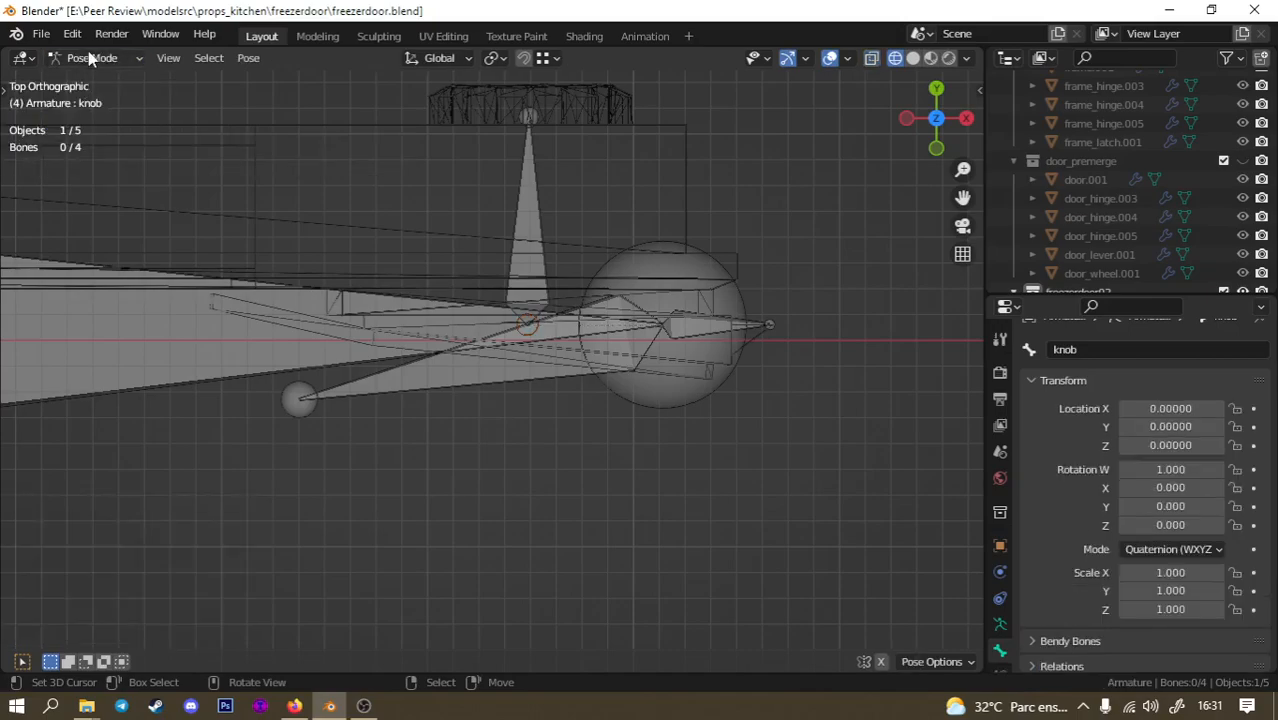
Test-rotate the knob bone about the global Y axis.
left_click(513, 213)
key("r")
key("y")
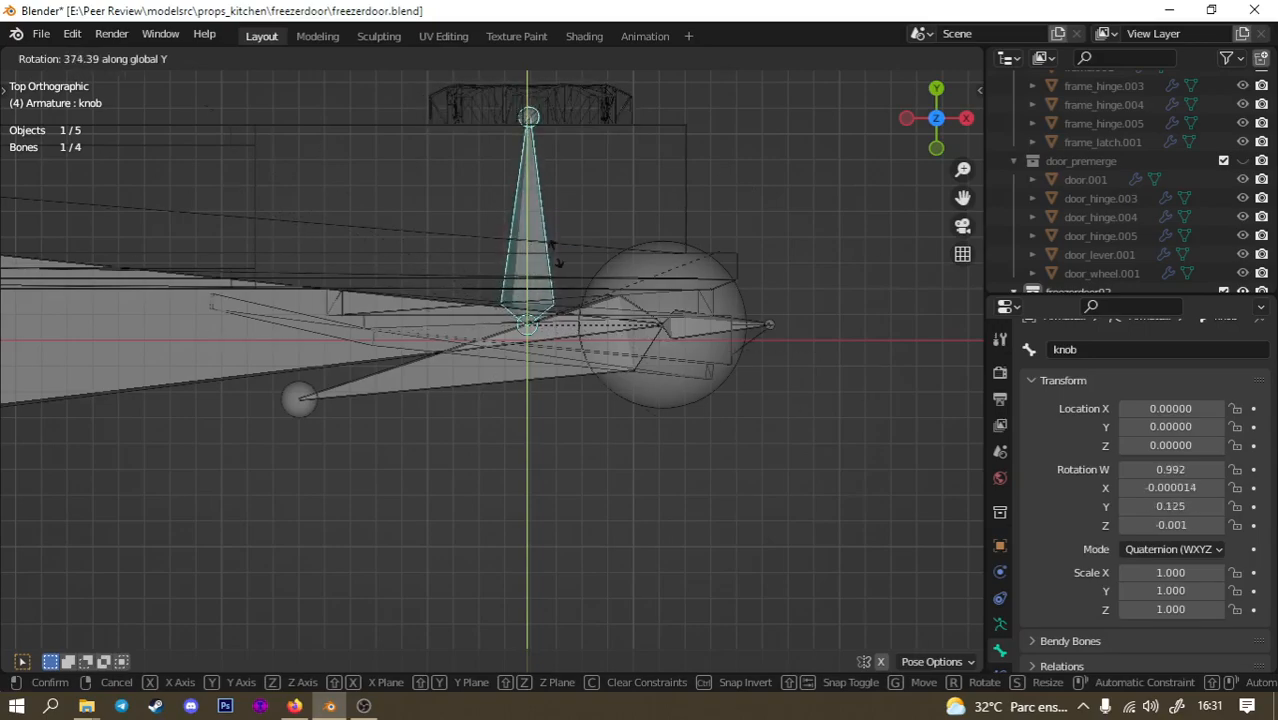
right_click(695, 303)
Test-move the body bone to check that the other bones follow it.
left_click(695, 308)
key("g")
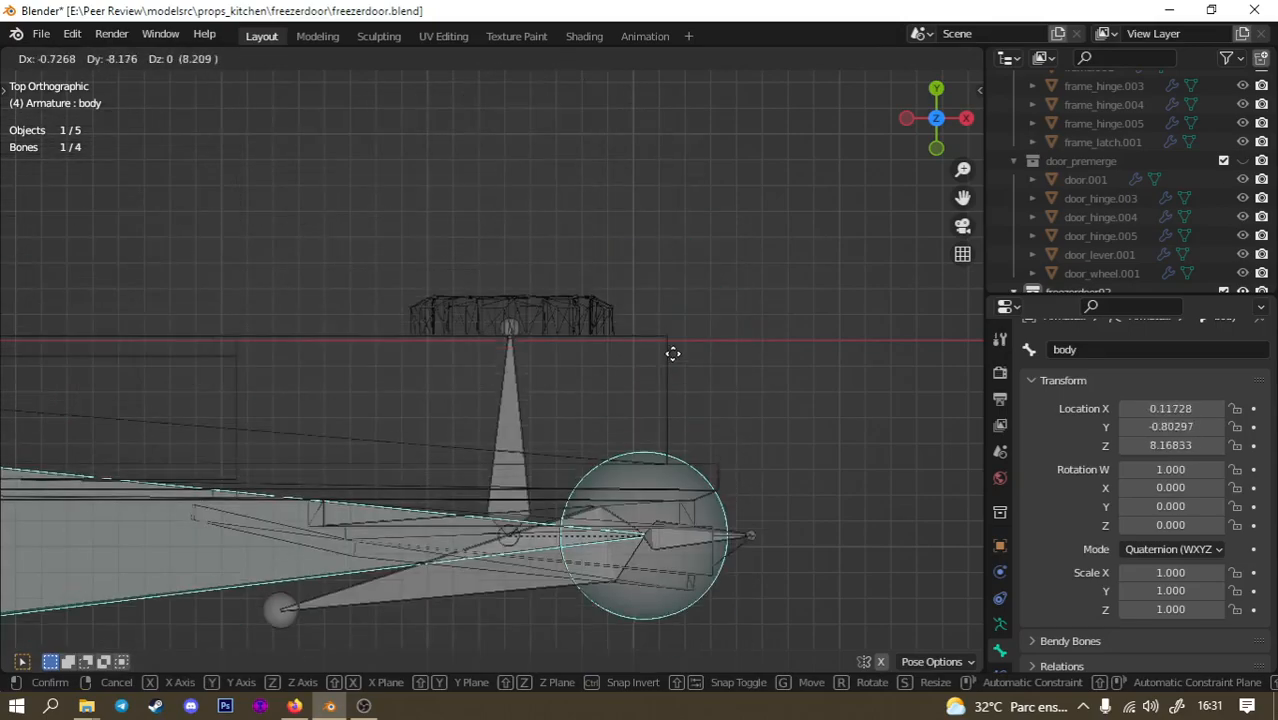
right_click(447, 352)
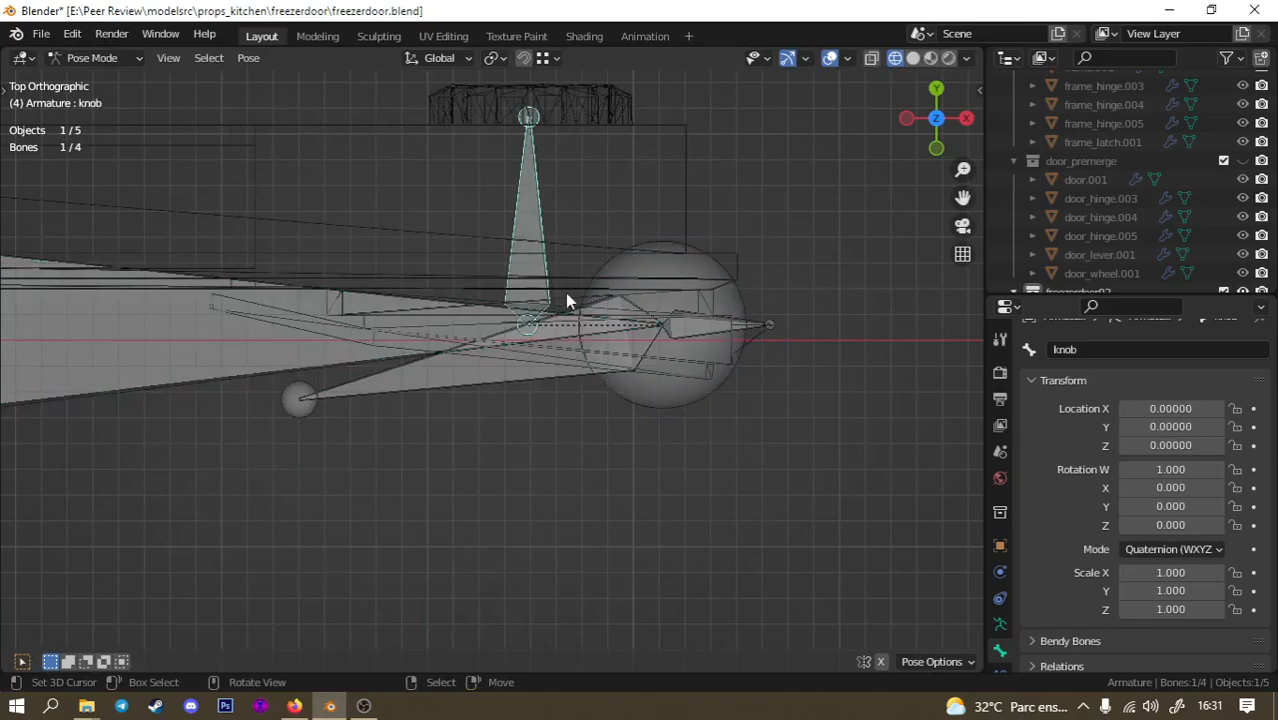
Test-rotate the lever bone in the top view and cancel the rotation.
scroll(553, 293, "down", 2)
left_click(520, 320)
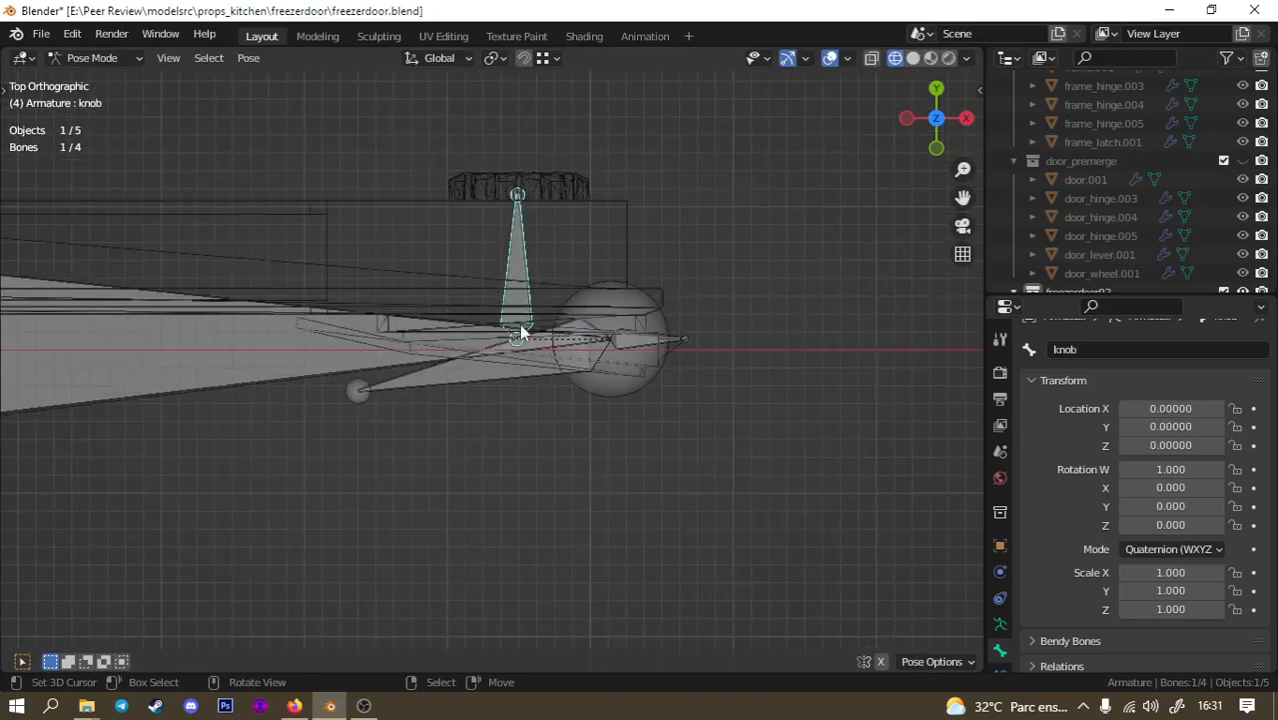
left_click(628, 316)
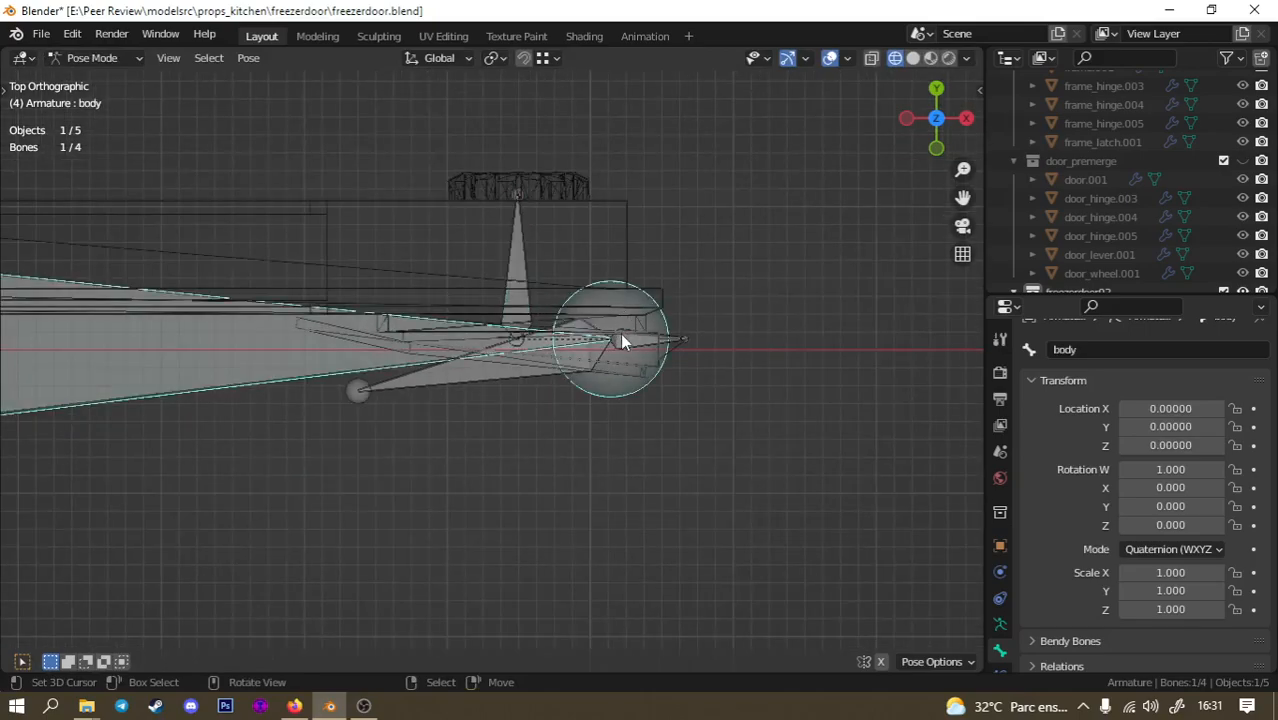
left_click(502, 377)
key("r")
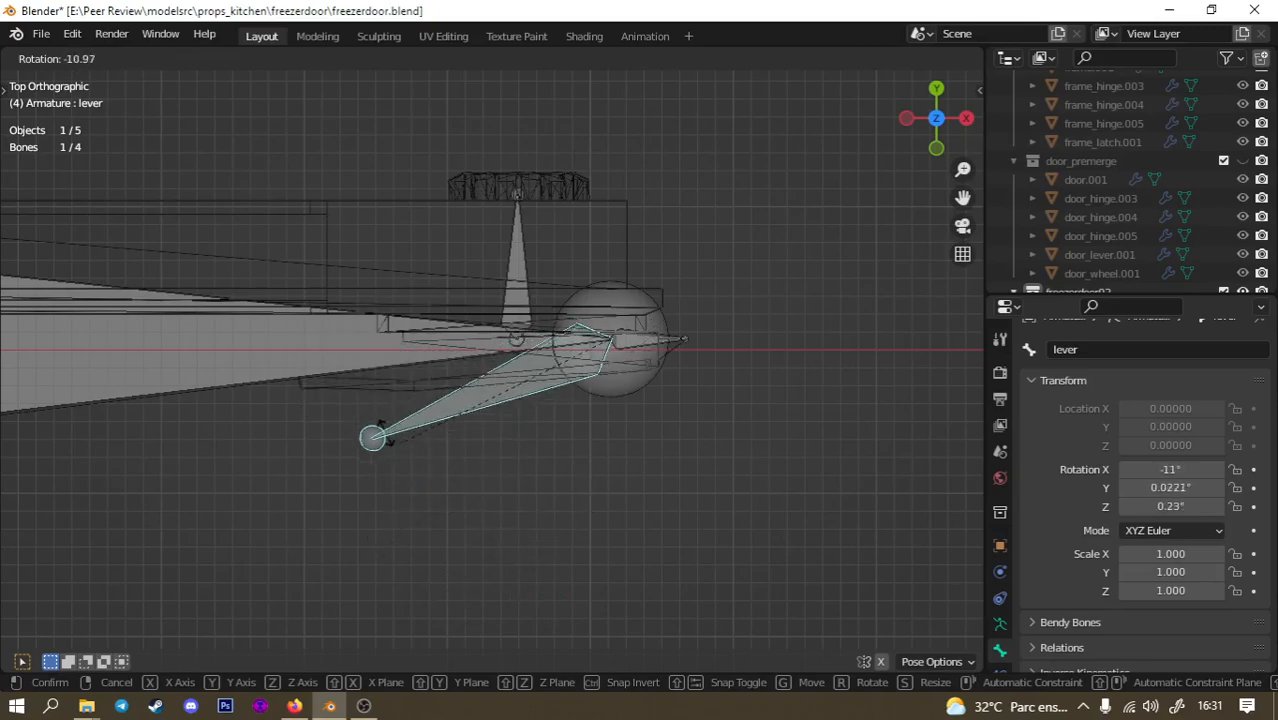
key("Escape")
Test-scale the pin bone along the global X axis in the top view and cancel the scaling.
scroll(700, 360, "up", 2)
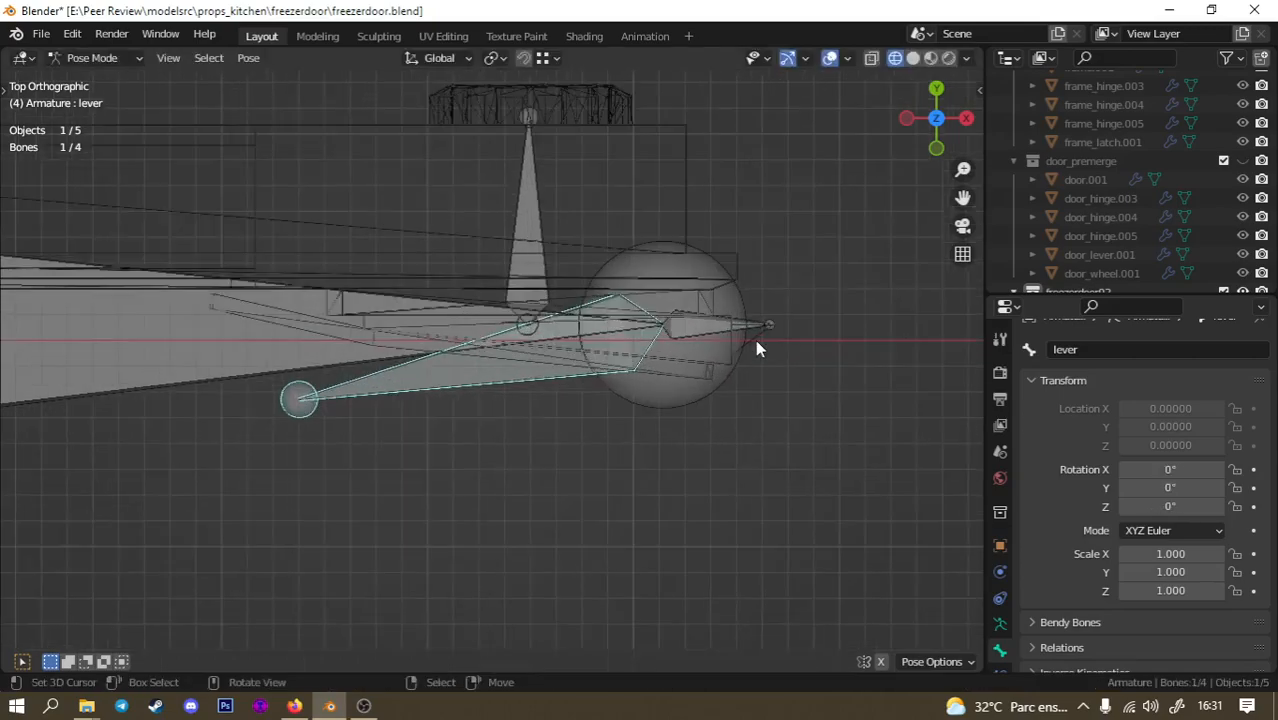
left_click(756, 341)
key("s")
key("x")
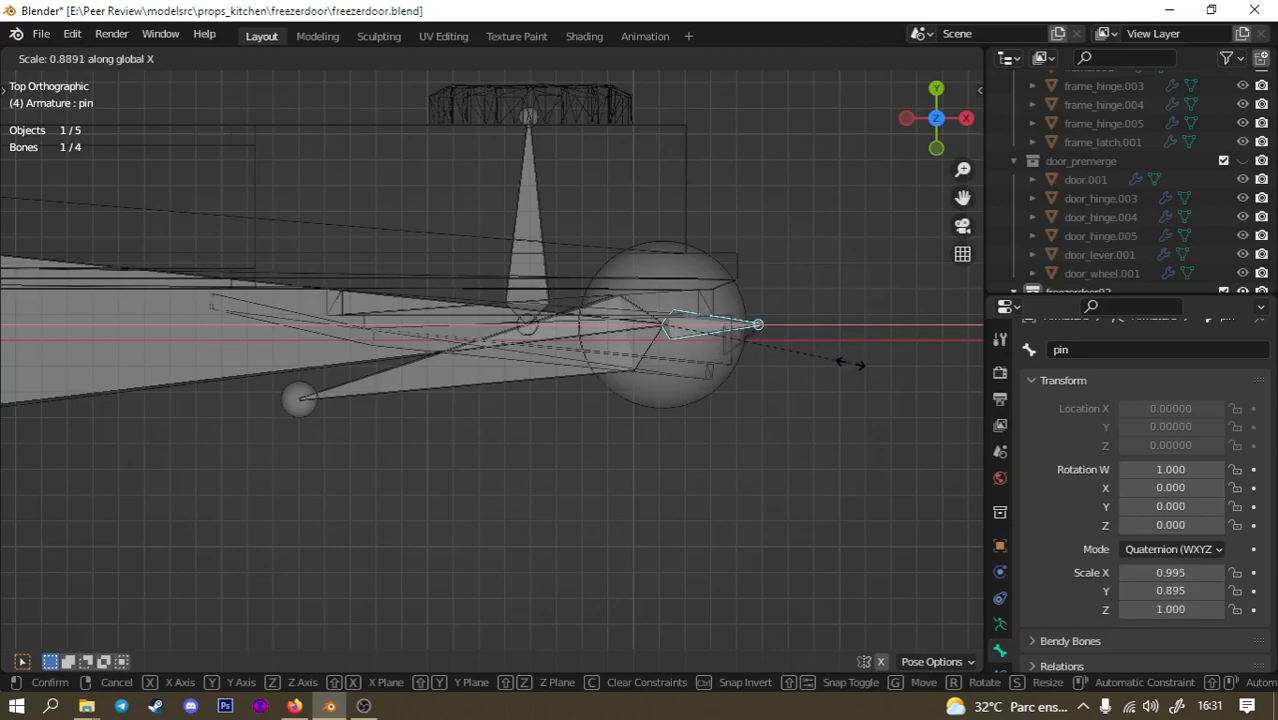
right_click(827, 371)
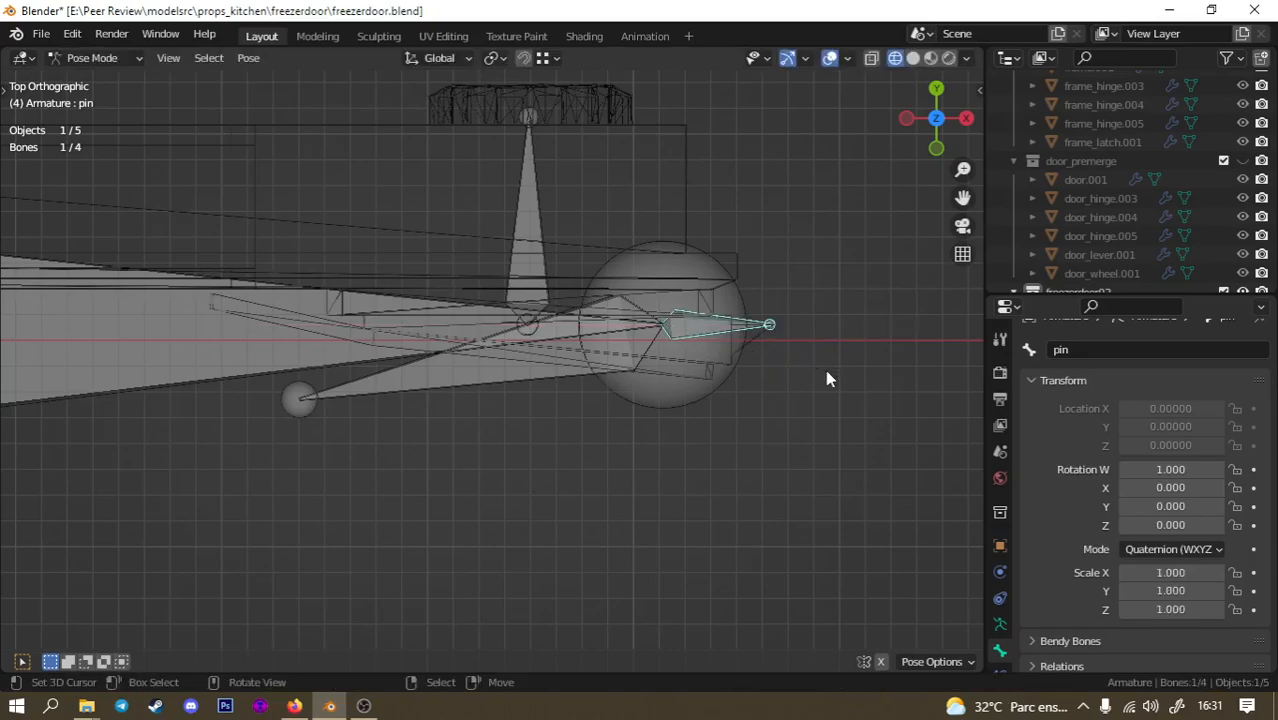
Move the pin bone's tip about -1.45 units along the global Z axis in Edit Mode, using the front view.
key("KP_1")
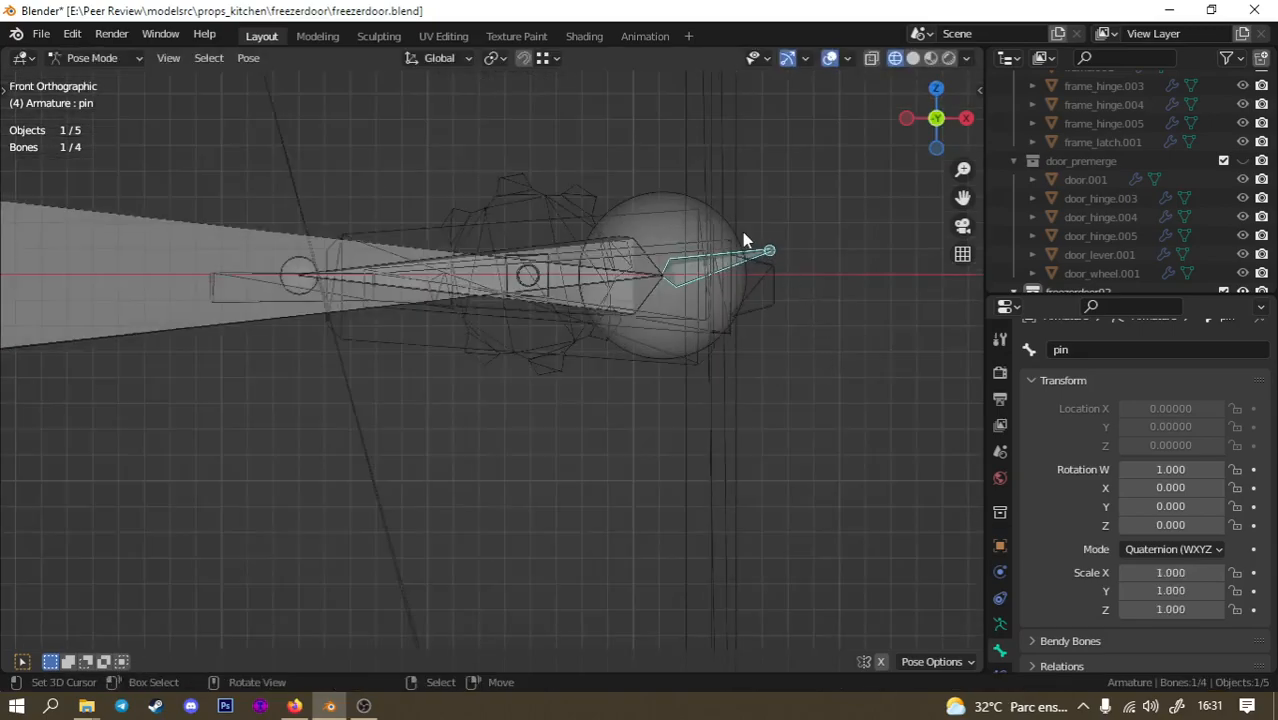
key("Tab")
left_click(770, 249)
key("g")
key("y")
left_click(772, 271)
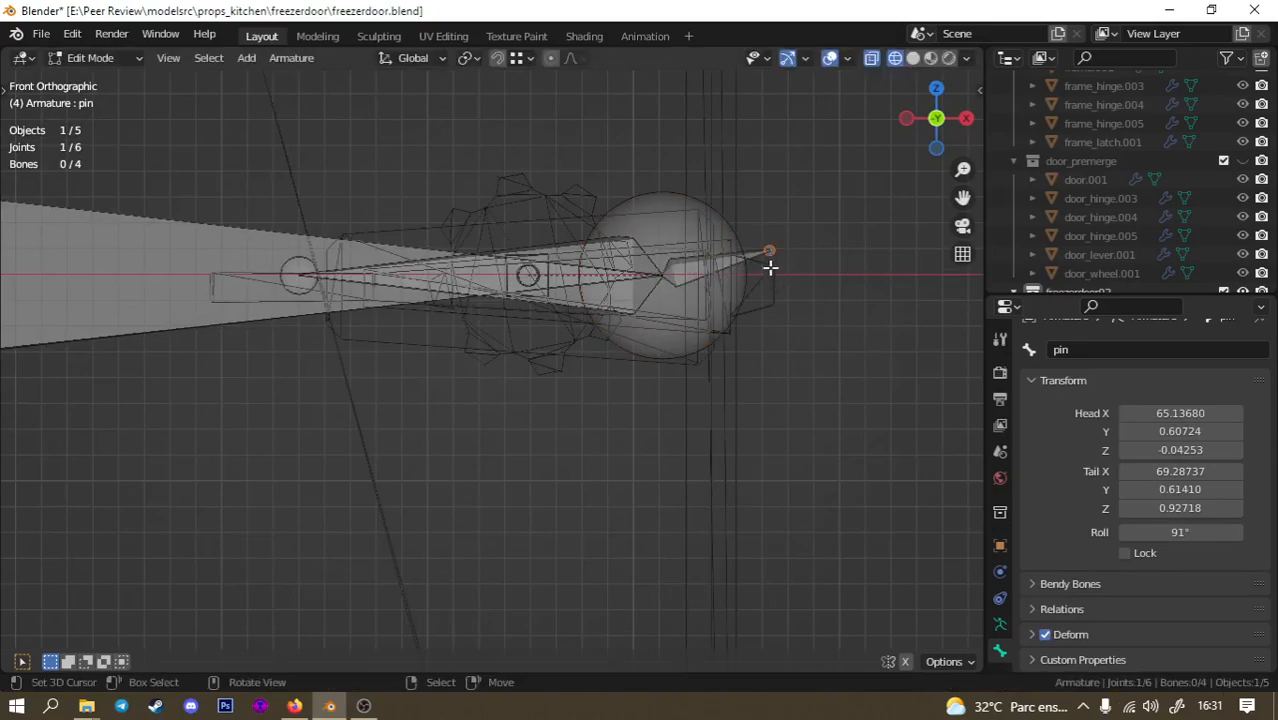
key("g")
key("z")
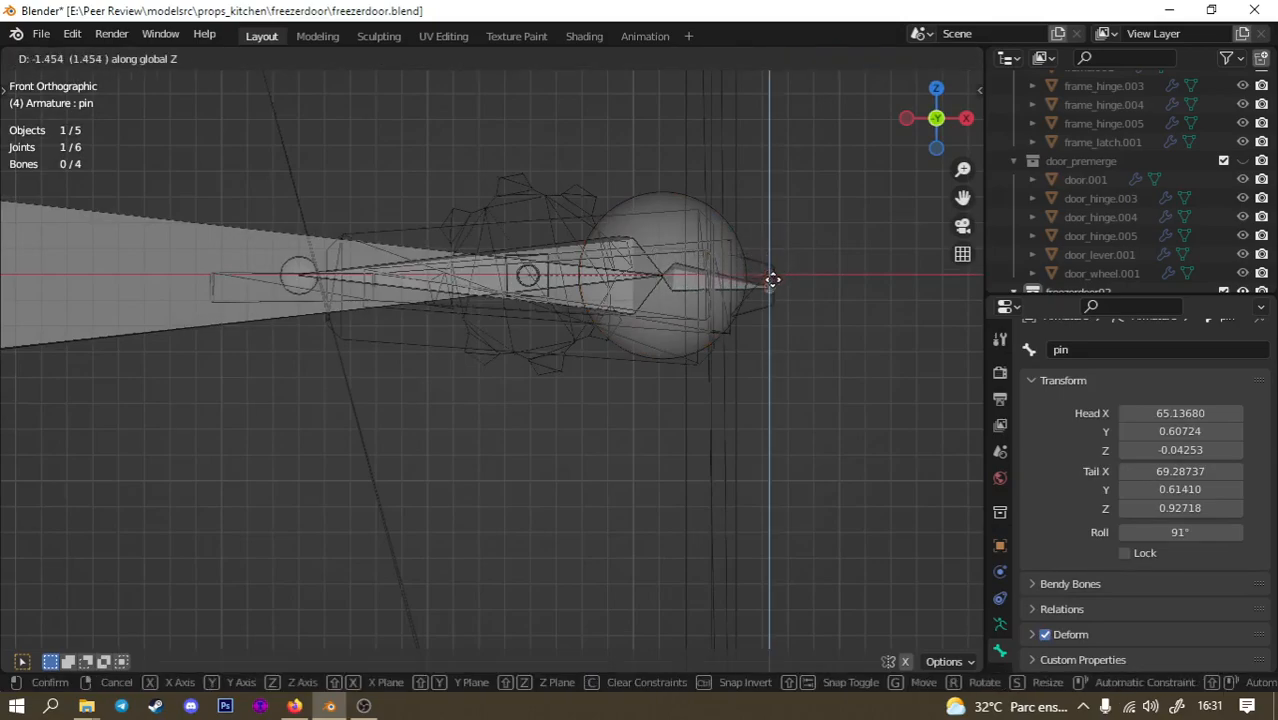
left_click(774, 275)
Return the armature to Pose Mode and test-scale the pin bone along the global X axis.
key("ctrl+Tab")
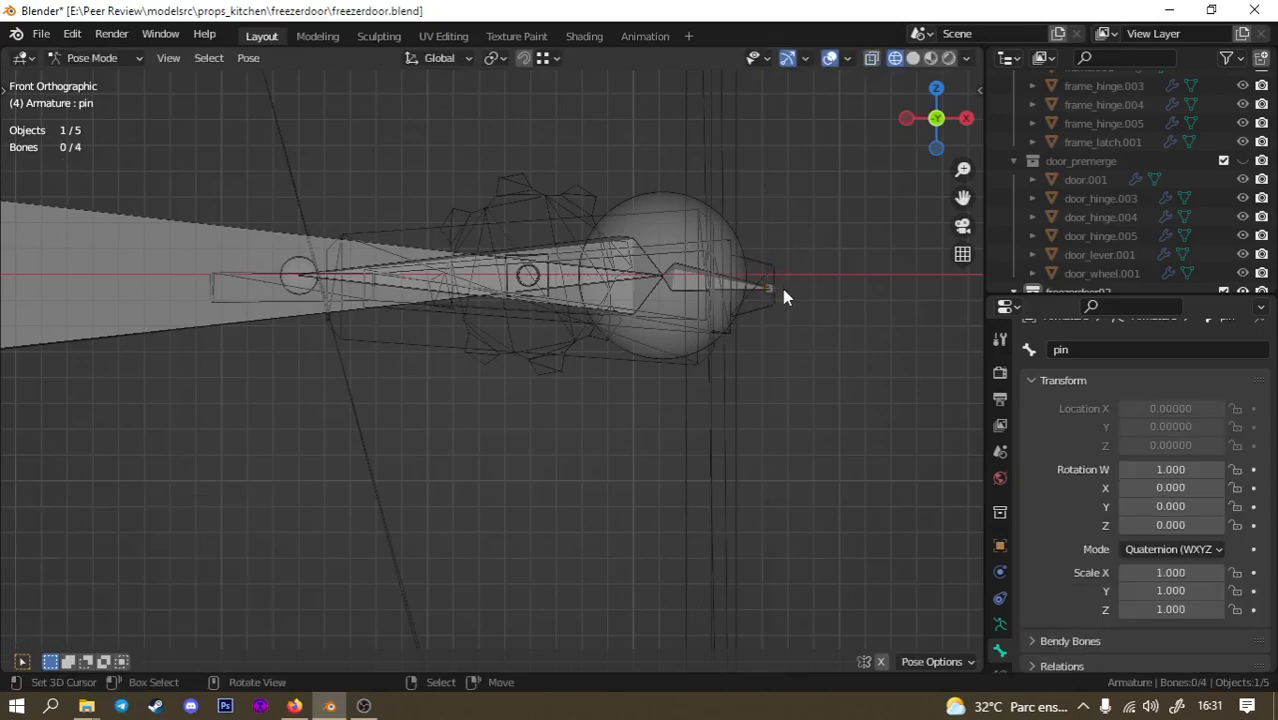
left_click(750, 283)
key("s")
key("x")
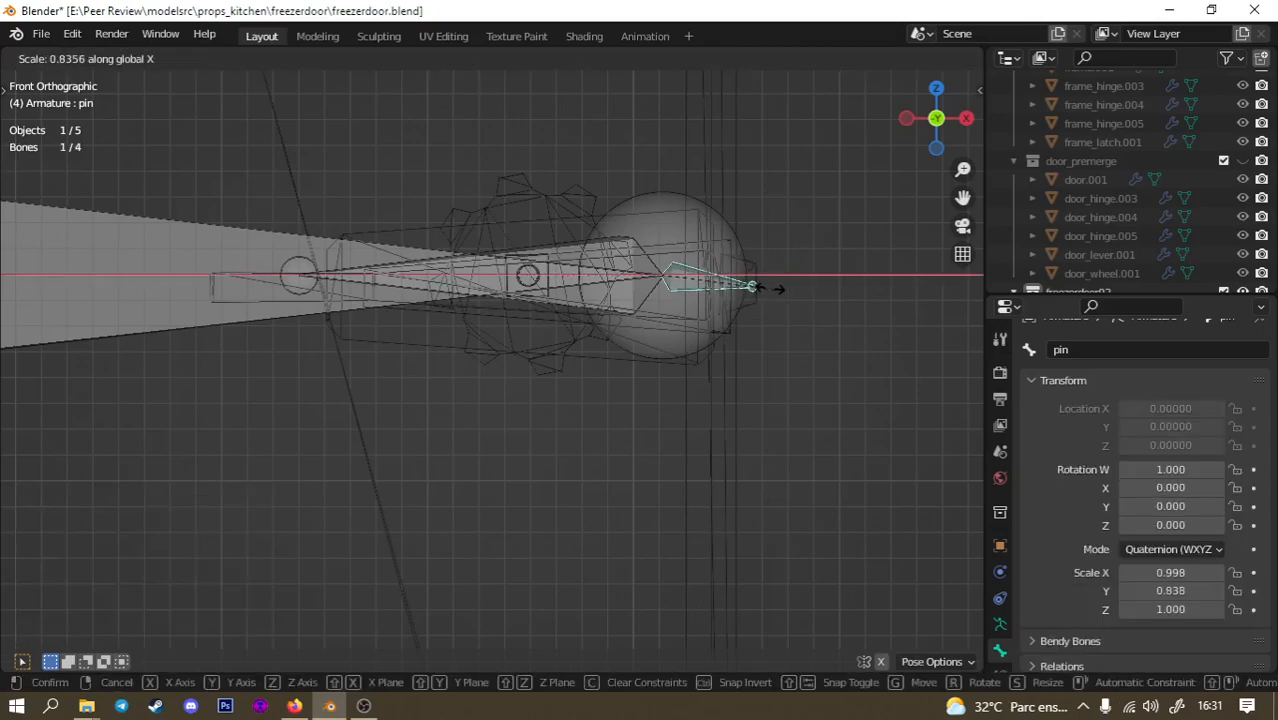
right_click(778, 287)
Switch the viewport to solid shading and test-scale the pin bone along global X to check the pin mesh.
key("z")
left_click(838, 292)
mouse_move(838, 292)
middle_mouse_down()
mouse_move(750, 288)
mouse_move(719, 331)
mouse_move(733, 360)
mouse_move(785, 375)
middle_mouse_up()
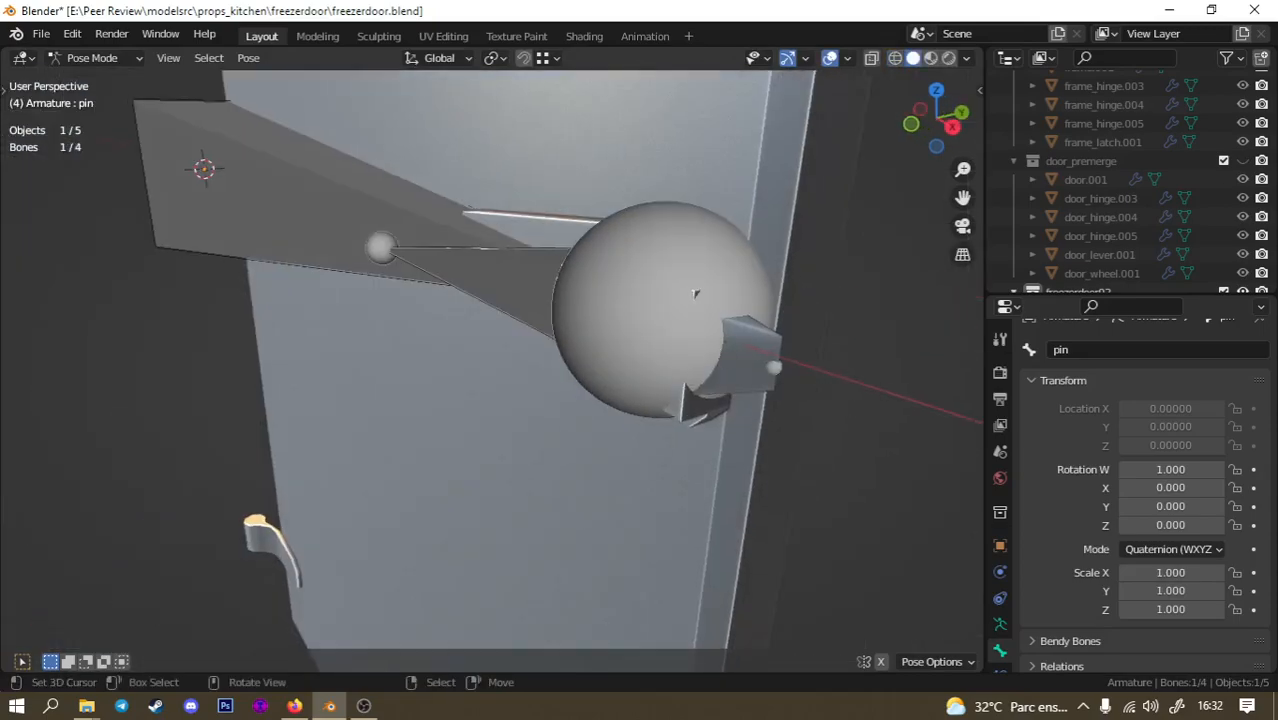
key("s")
key("x")
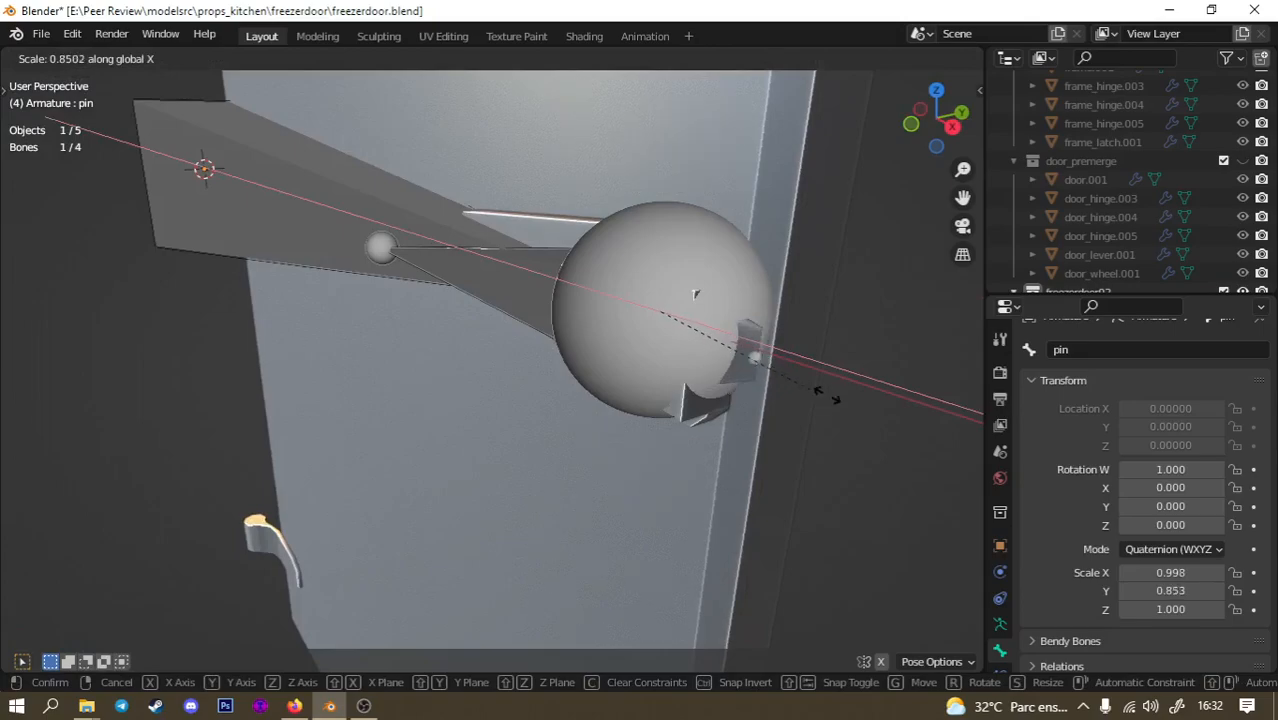
key("Escape")
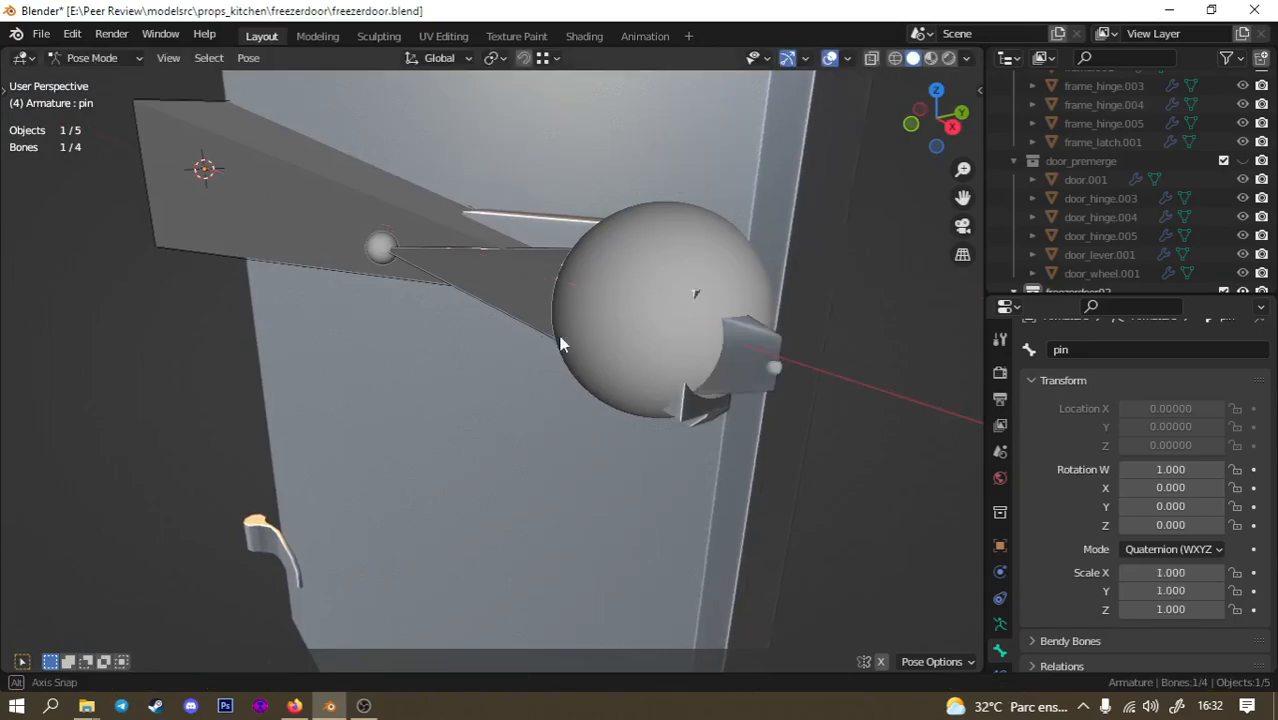
Set the armature's viewport display type to Stick.
middle_click_drag(560, 336, 564, 335)
scroll(563, 334, "down", 6)
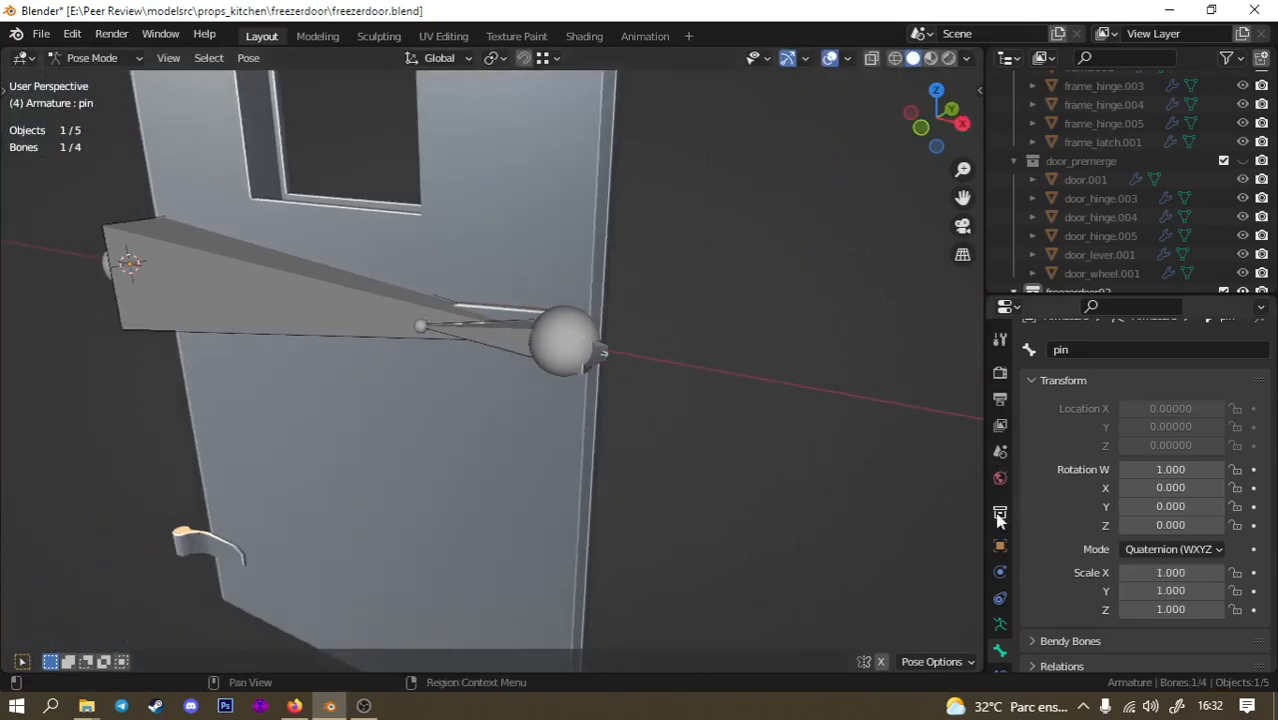
left_click(1000, 623)
scroll(1090, 540, "down", 2)
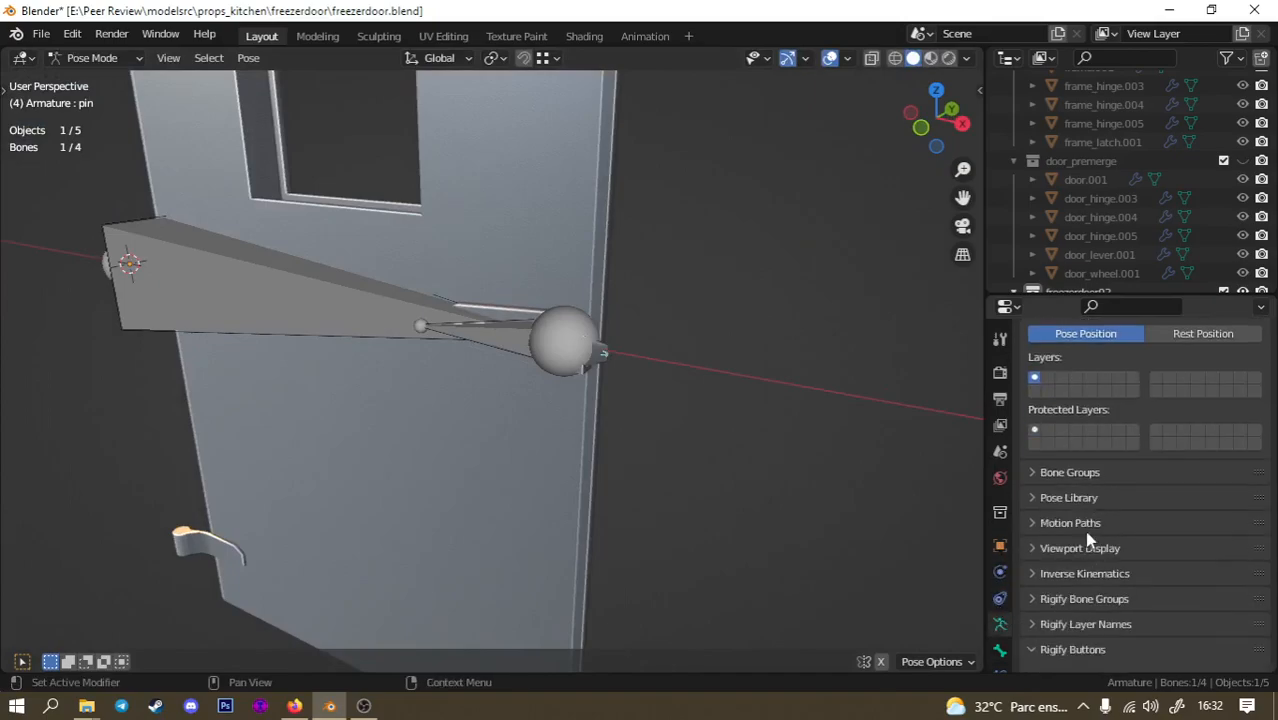
left_click(1035, 549)
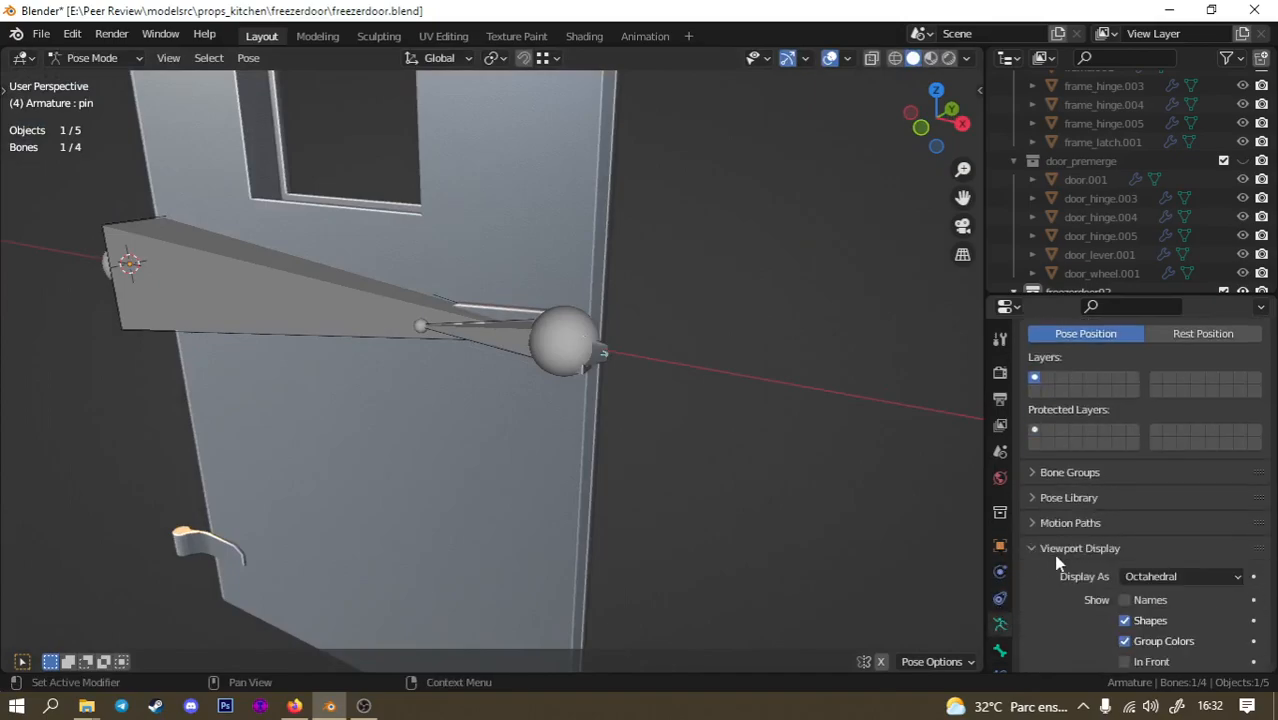
scroll(1080, 556, "down", 1)
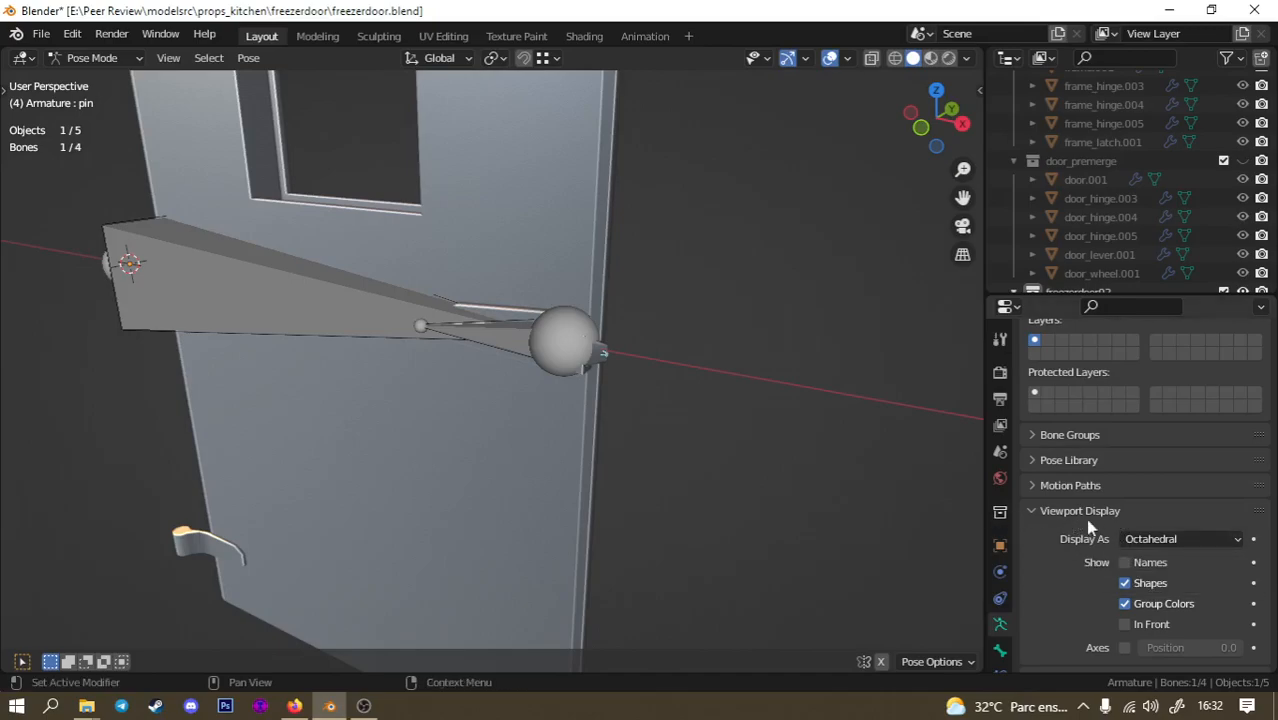
scroll(1160, 525, "down", 1)
left_click(1177, 505)
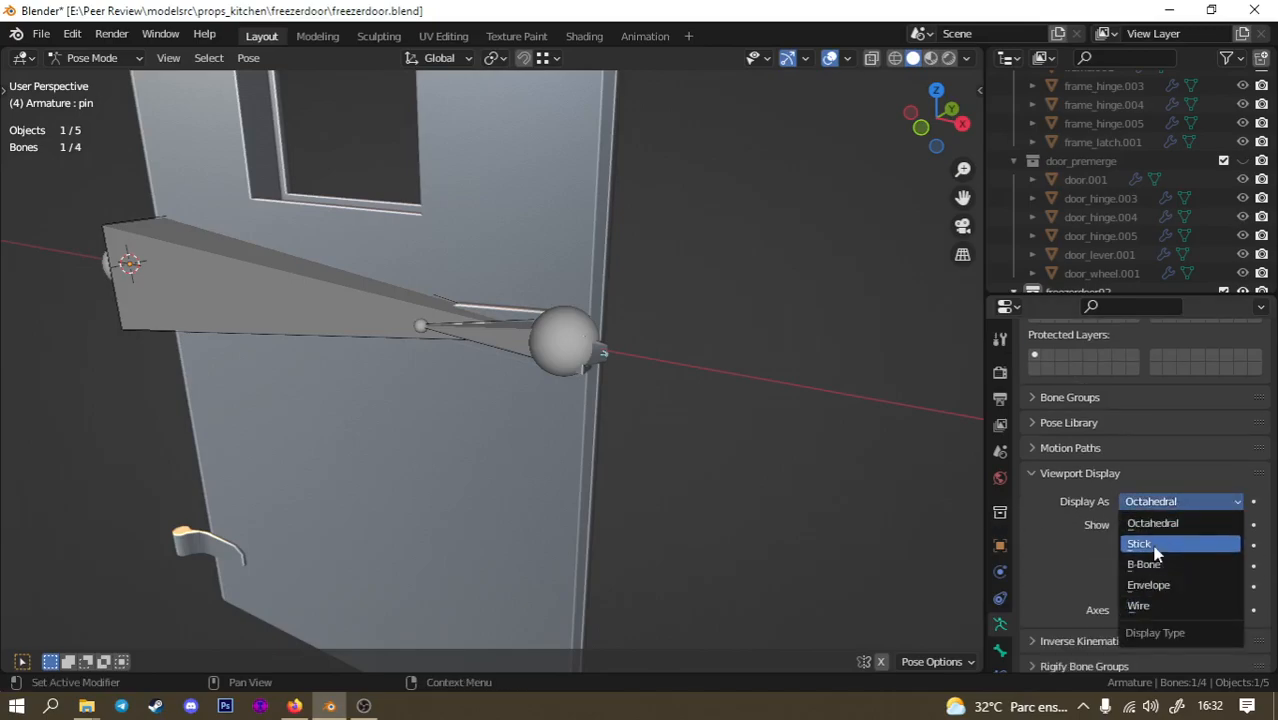
left_click(1157, 547)
Try the Wire bone display, enable In Front for the armature, and return the display type to Stick.
left_click(1134, 504)
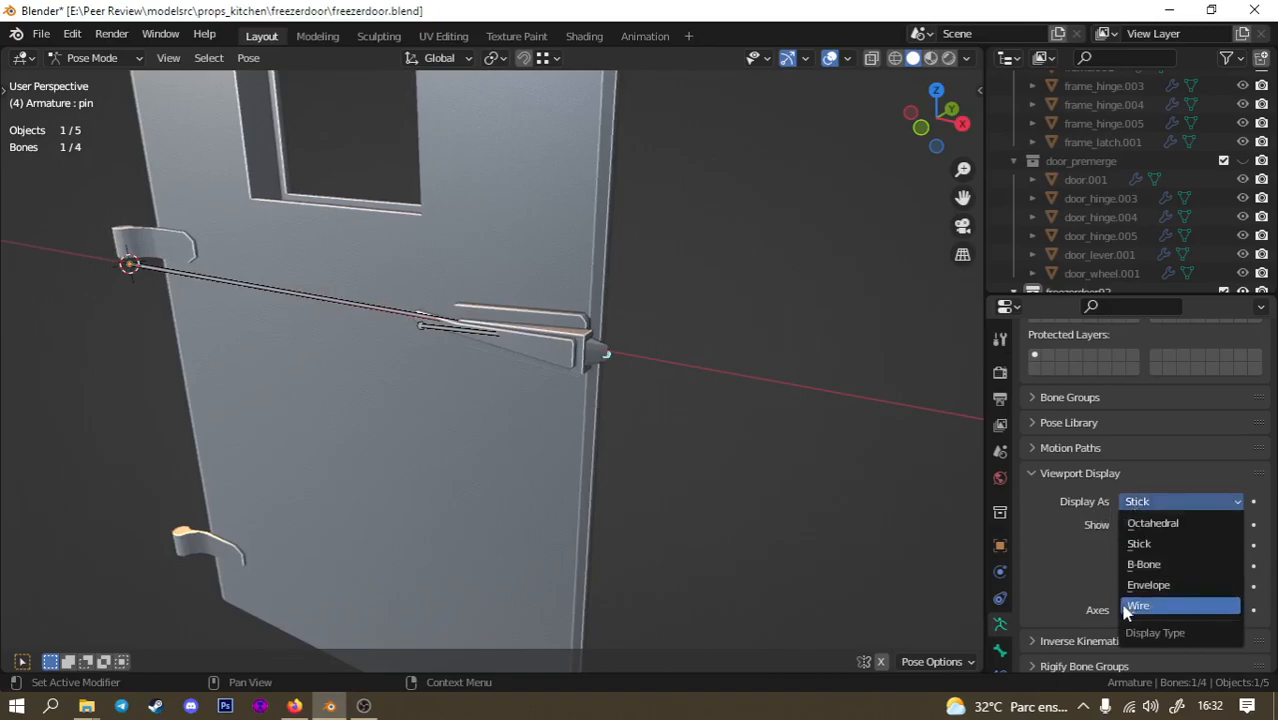
left_click(1133, 605)
middle_click_drag(760, 456, 448, 334)
left_click(1188, 503)
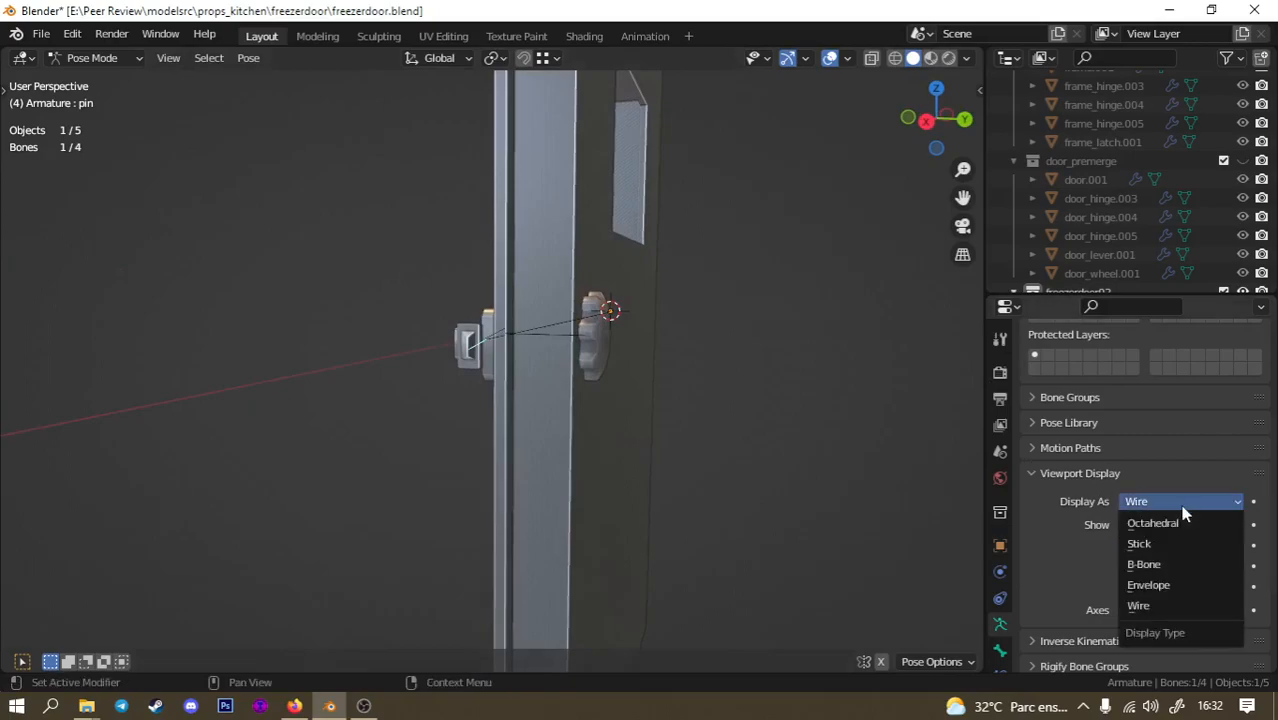
left_click(1153, 545)
Test-rotate the lever bone about the global Z axis without keeping the rotation.
middle_click_drag(499, 385, 678, 474)
scroll(533, 392, "up", 2)
middle_click_drag(531, 332, 713, 353)
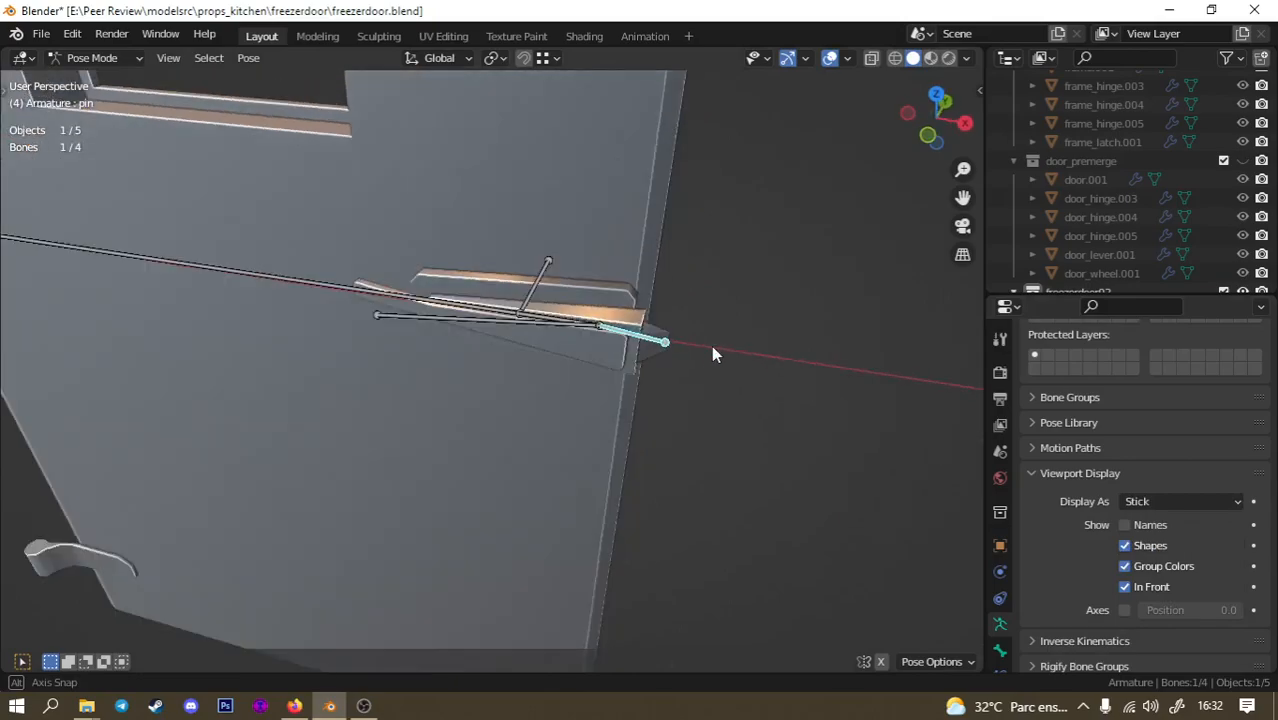
left_click(432, 320)
key("r")
key("z")
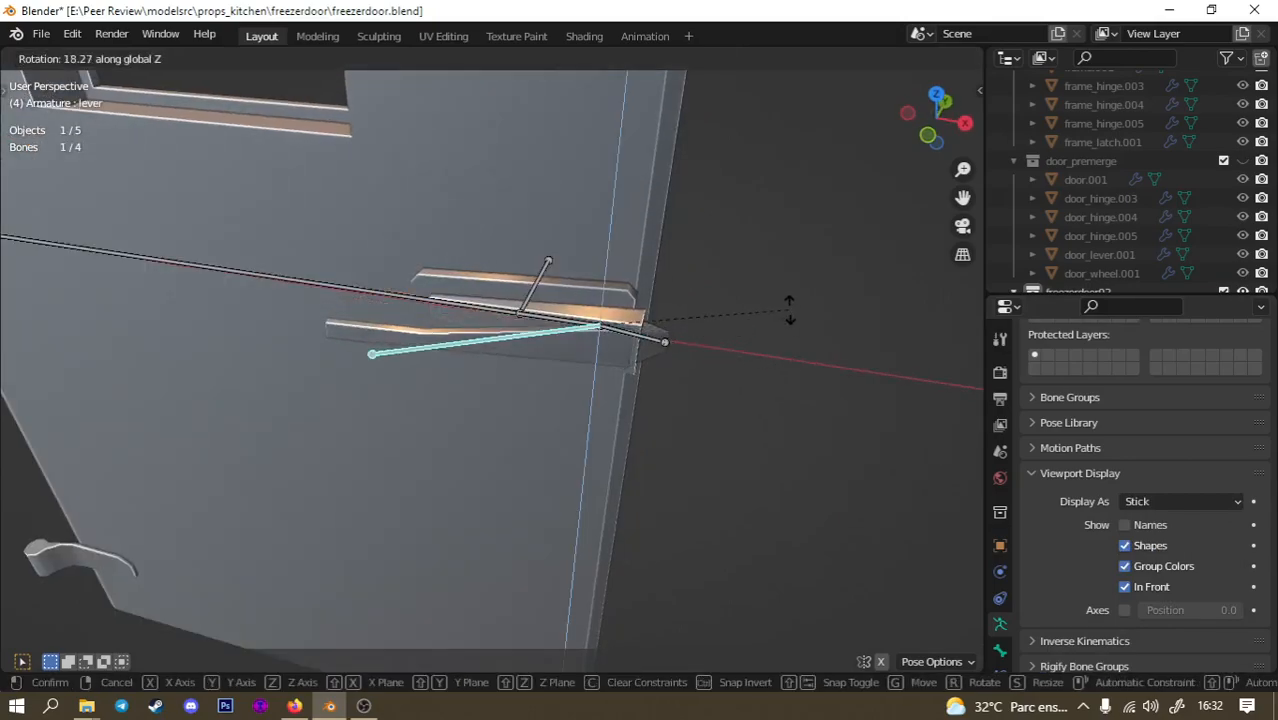
left_click(799, 377)
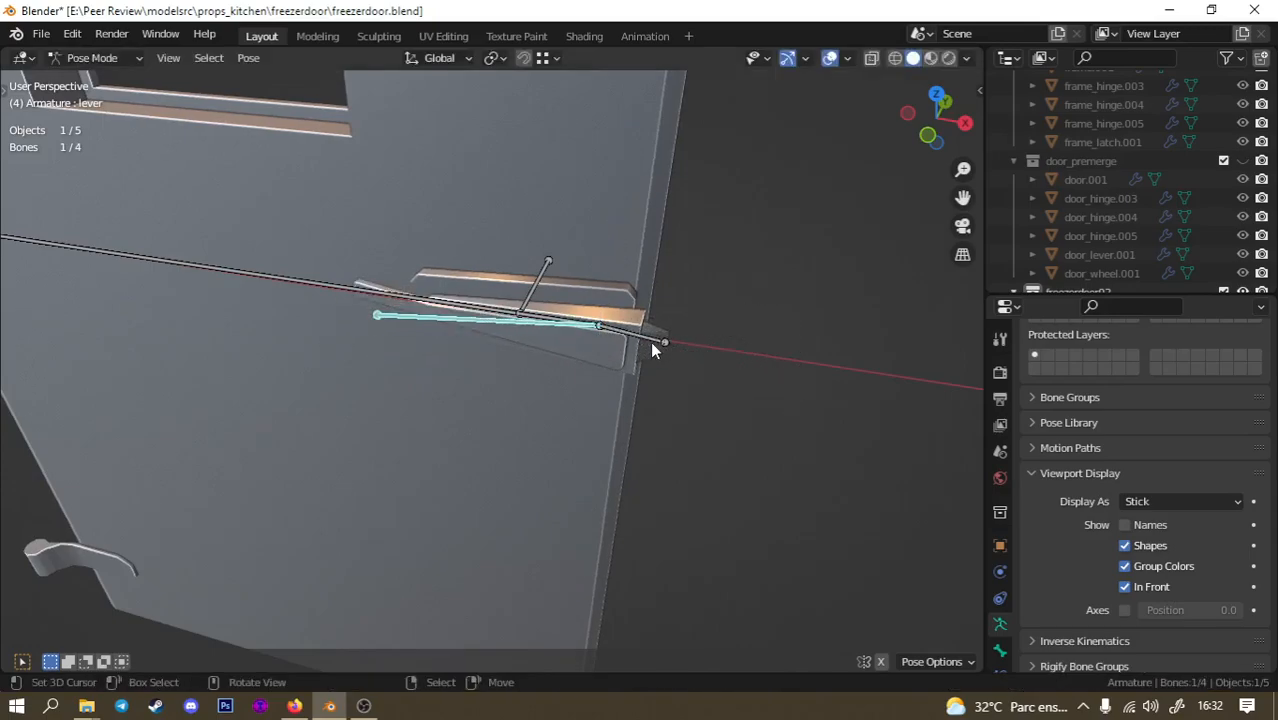
Set the pin bone's rotation mode to XYZ Euler and lock its location, its rotation, and its Y and Z scale.
left_click(651, 342)
left_click(1000, 652)
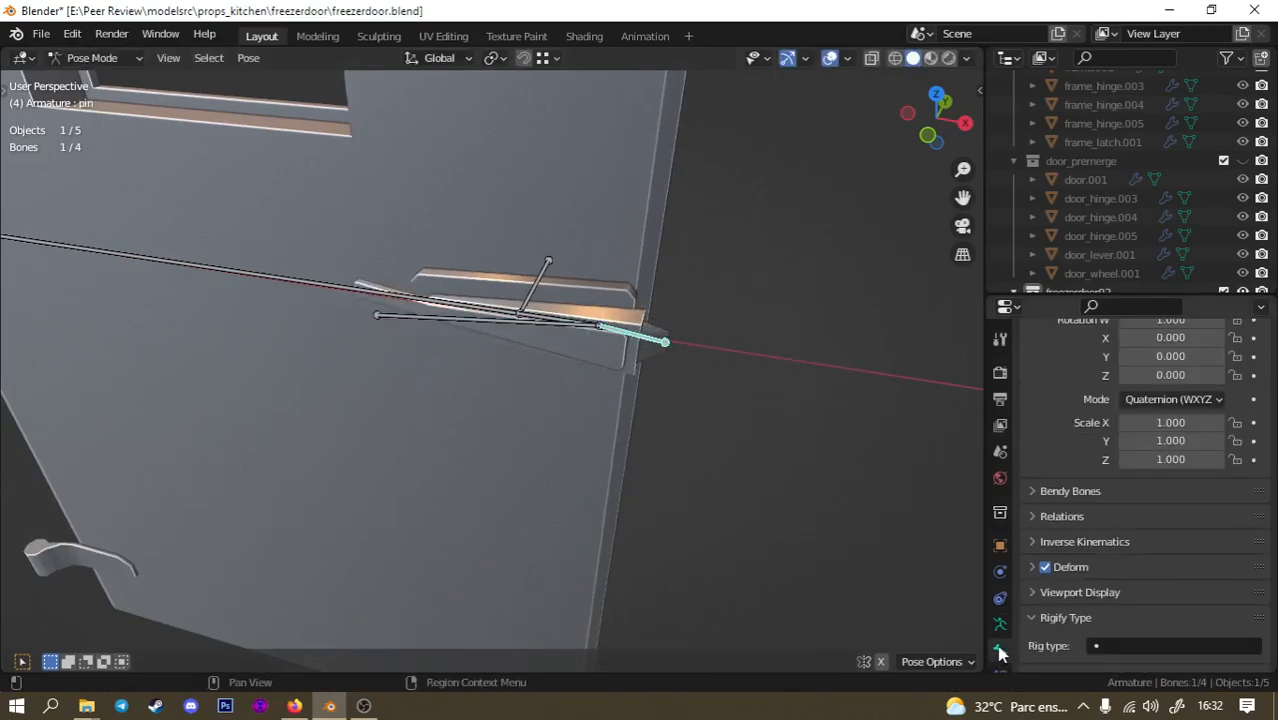
scroll(1140, 450, "up", 2)
left_click(1147, 472)
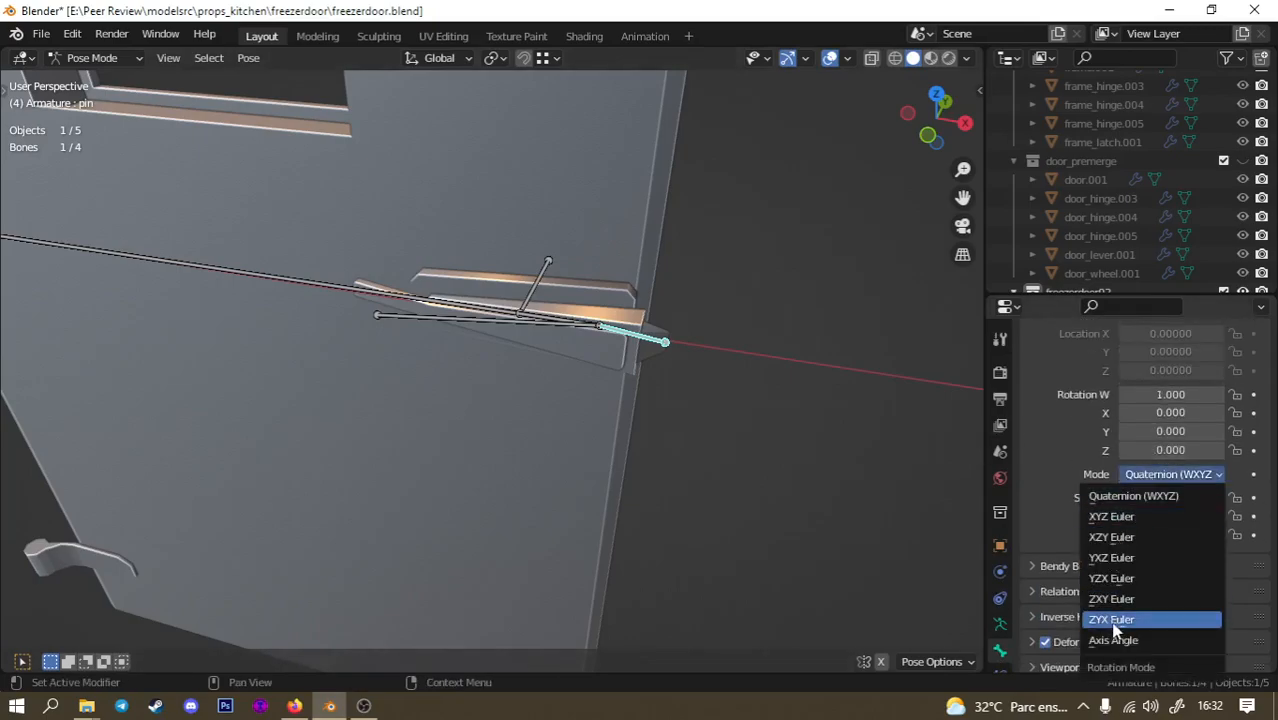
left_click(1112, 517)
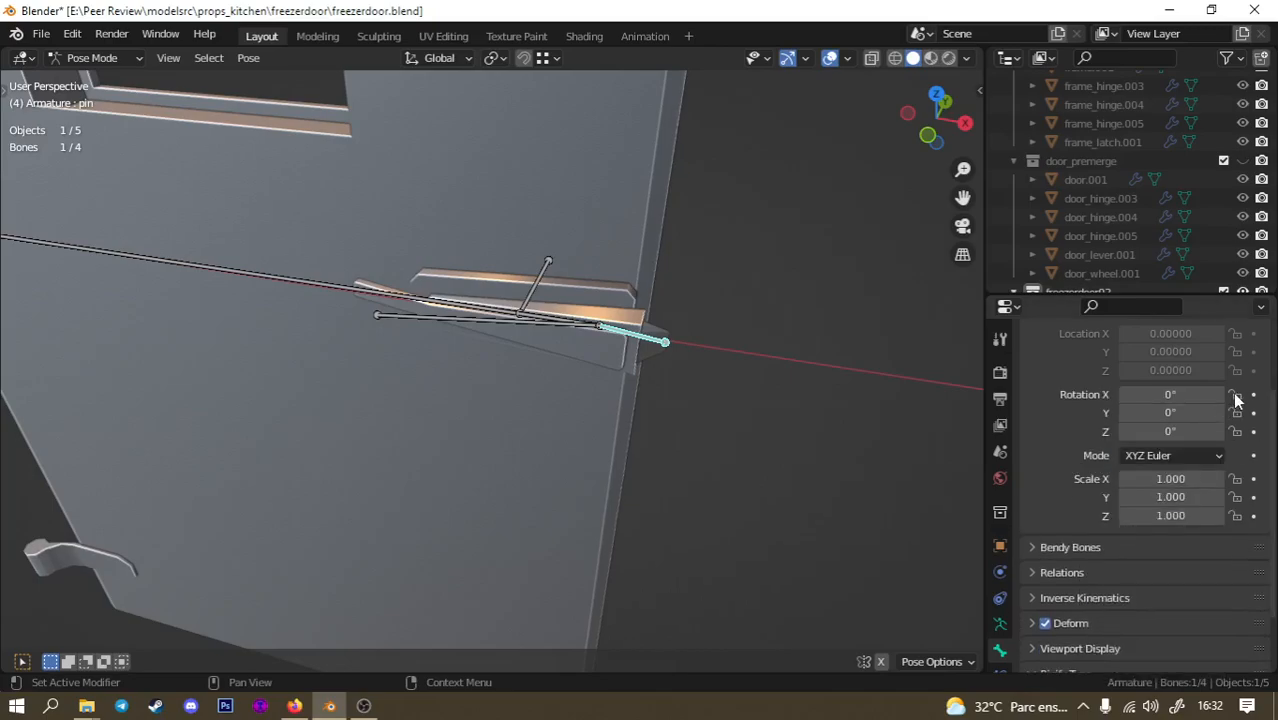
middle_click_drag(716, 343, 670, 355)
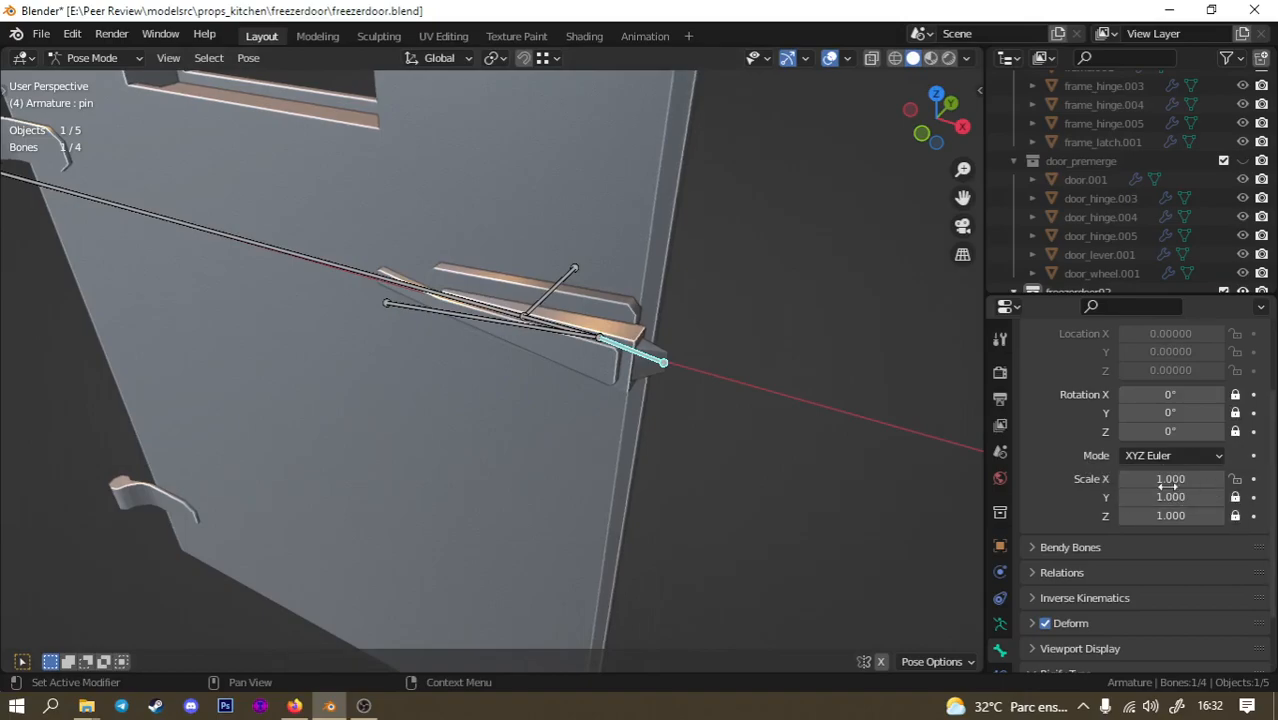
scroll(1238, 404, "up", 1)
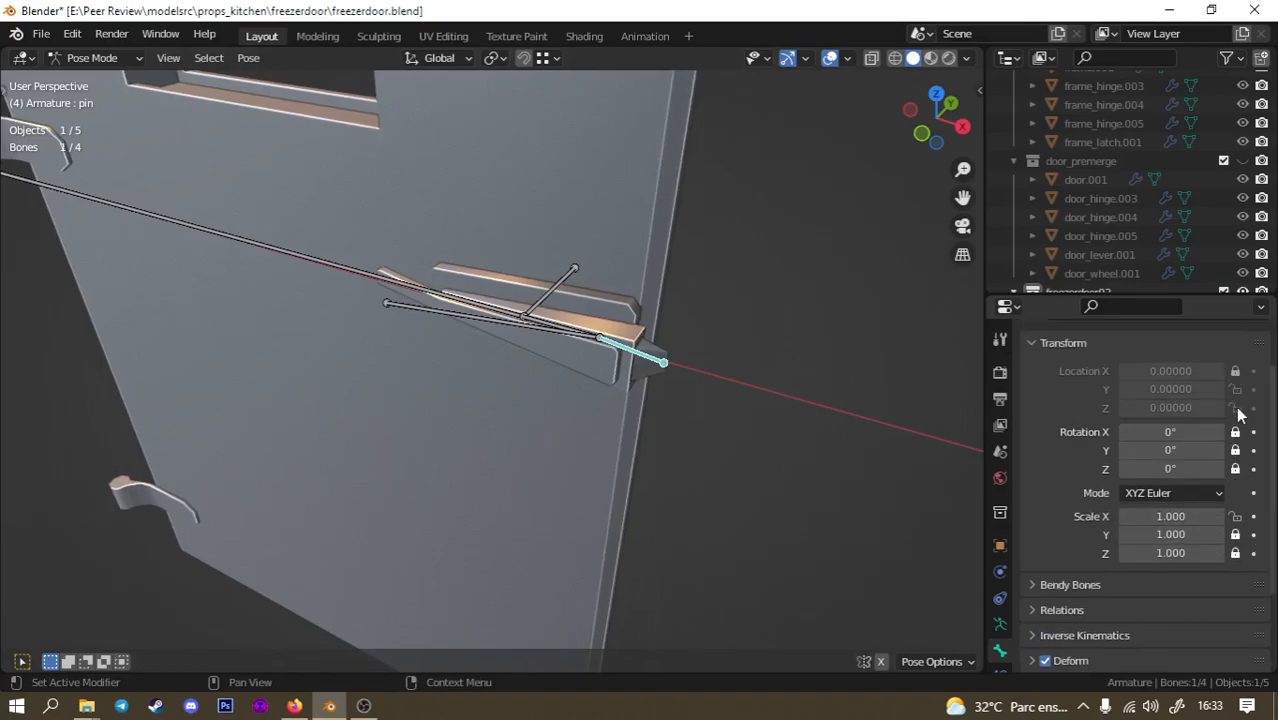
Test-scale the pin bone and swap its scale locks so that X is locked and only Y is free.
key("s")
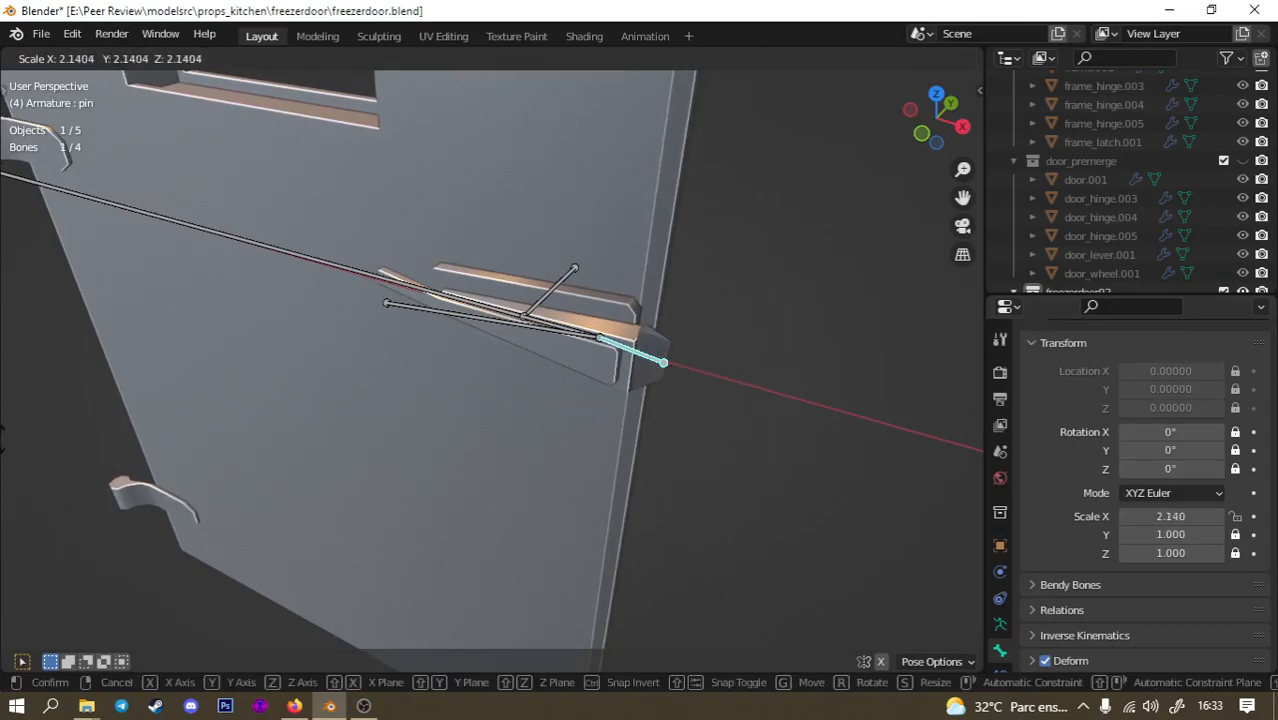
key("Escape")
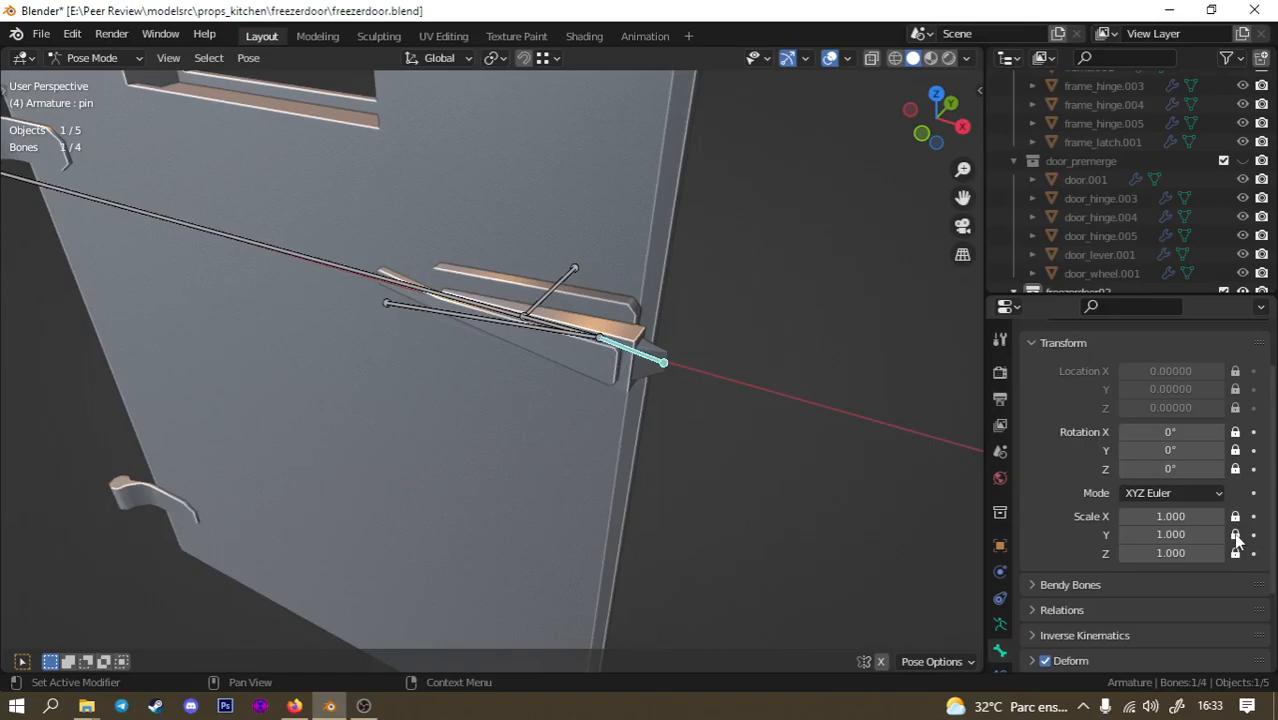
key("s")
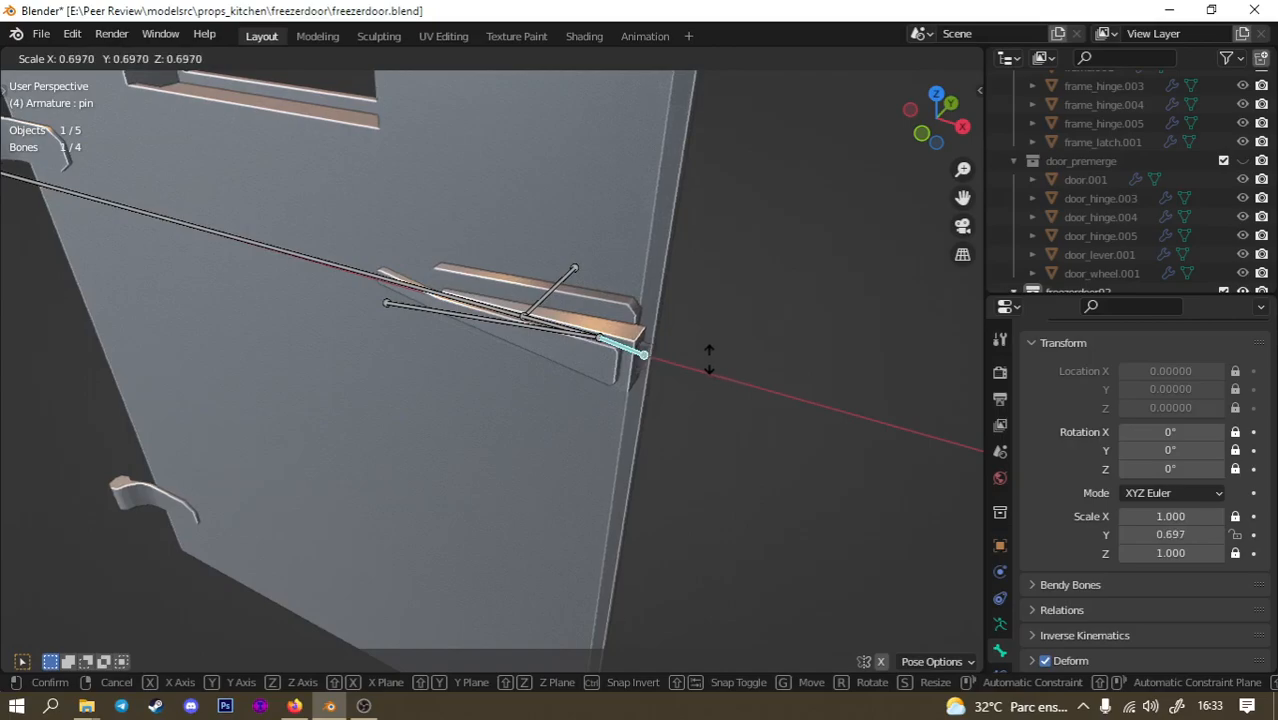
key("Escape")
Lock the lever bone's location, scale, and X and Y rotation, and test-rotate it with only Z rotation free.
middle_click_drag(571, 384, 1243, 577)
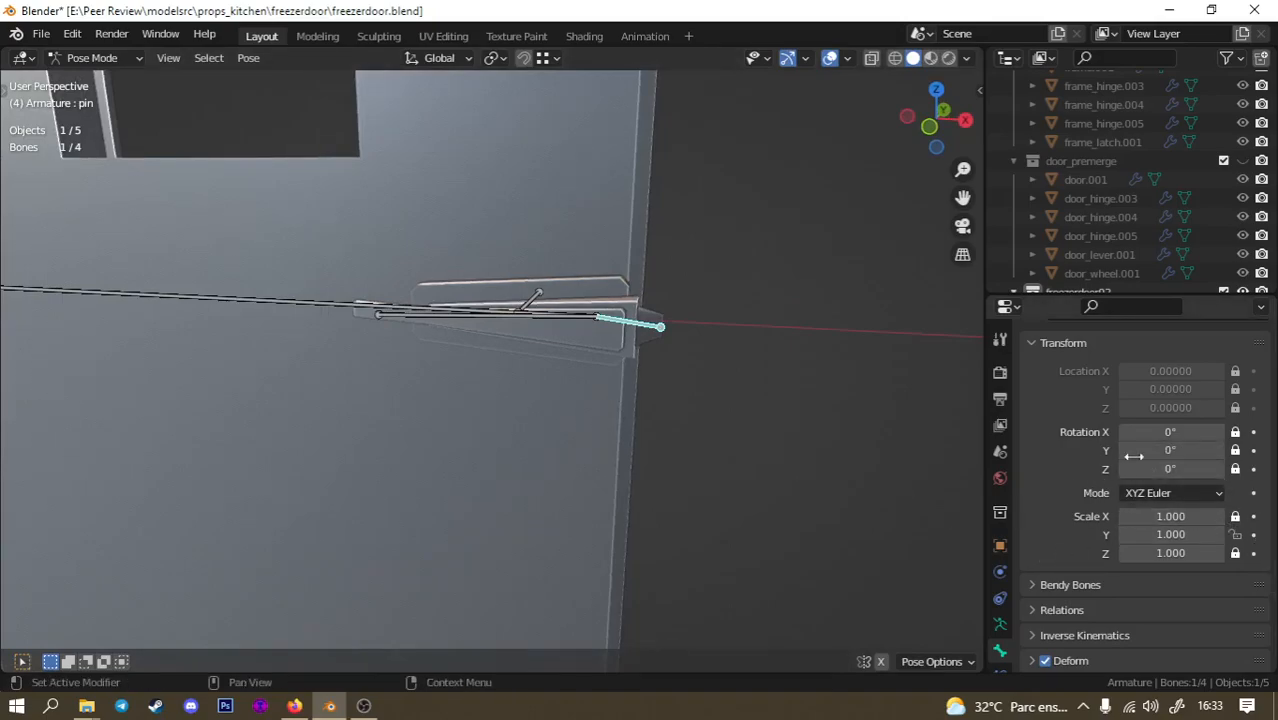
left_click(407, 319)
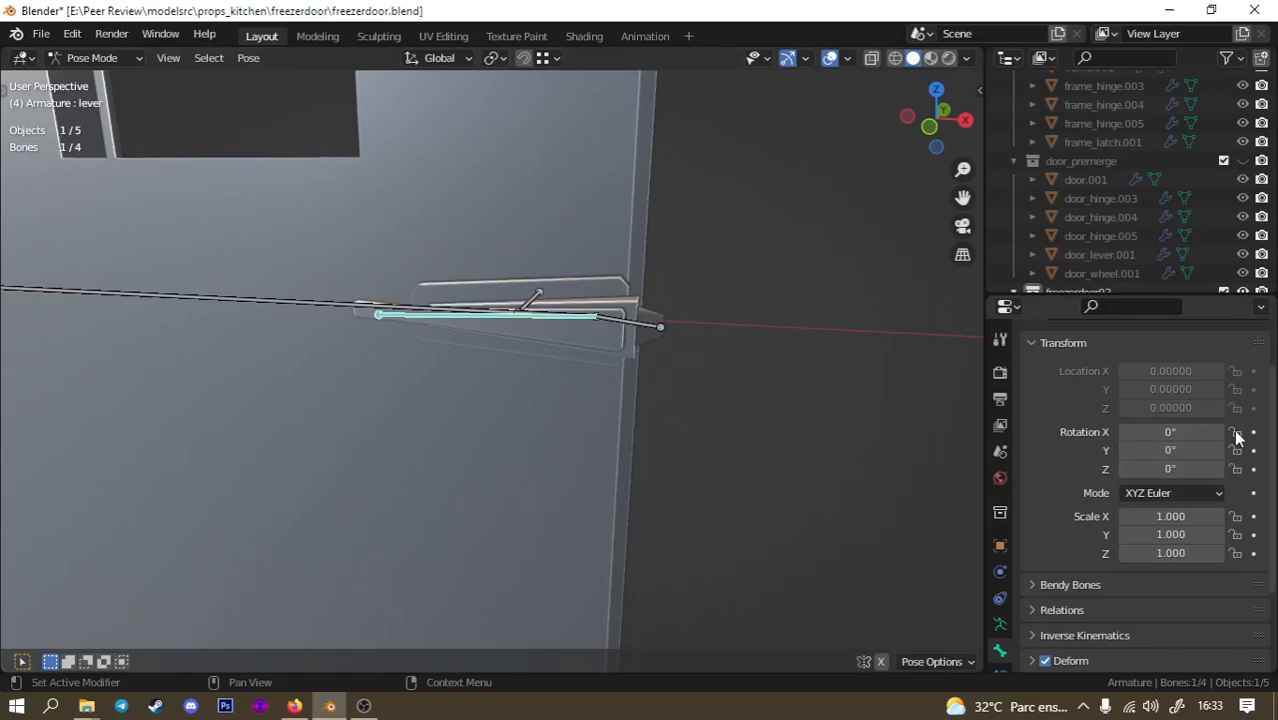
middle_click_drag(726, 343, 634, 428)
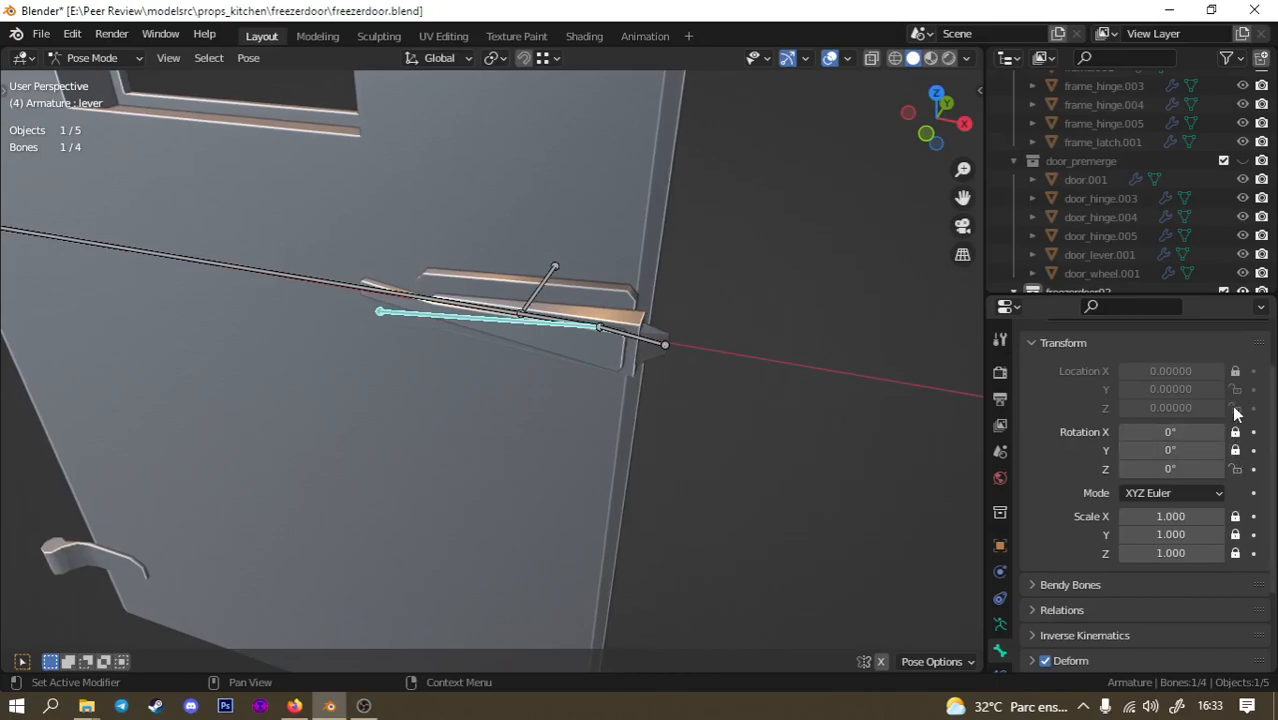
key("r")
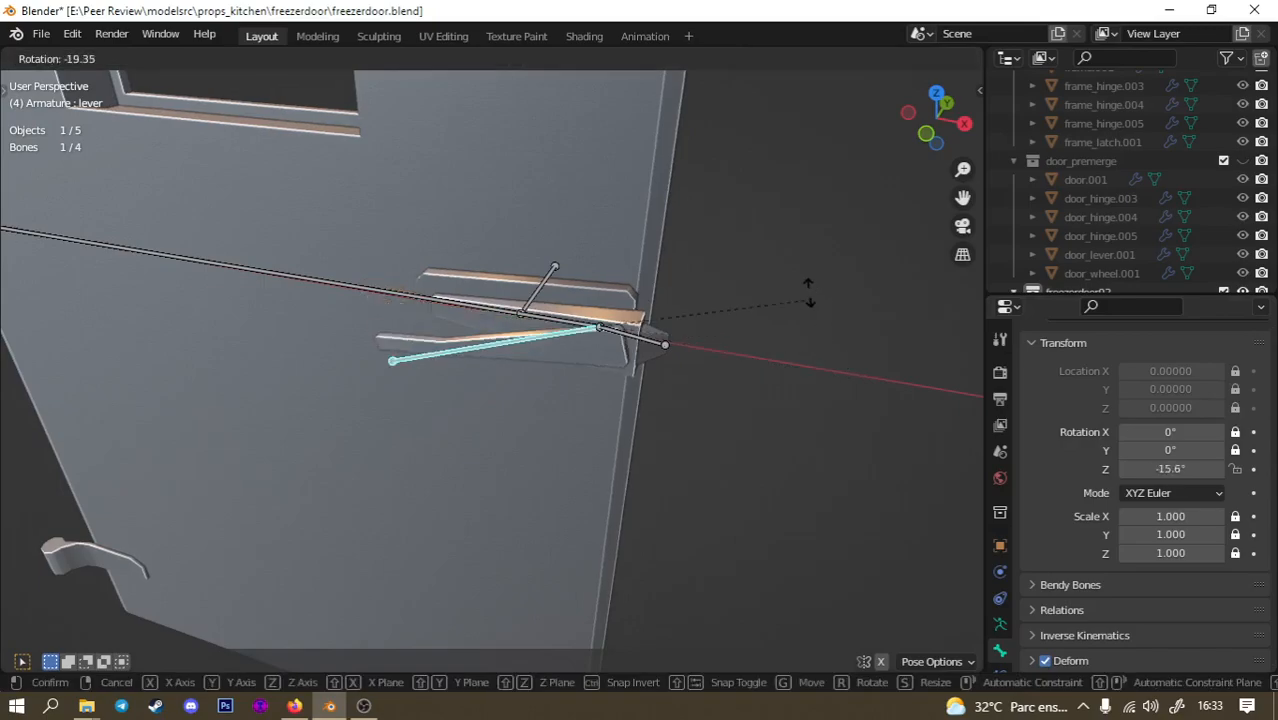
left_click(822, 377)
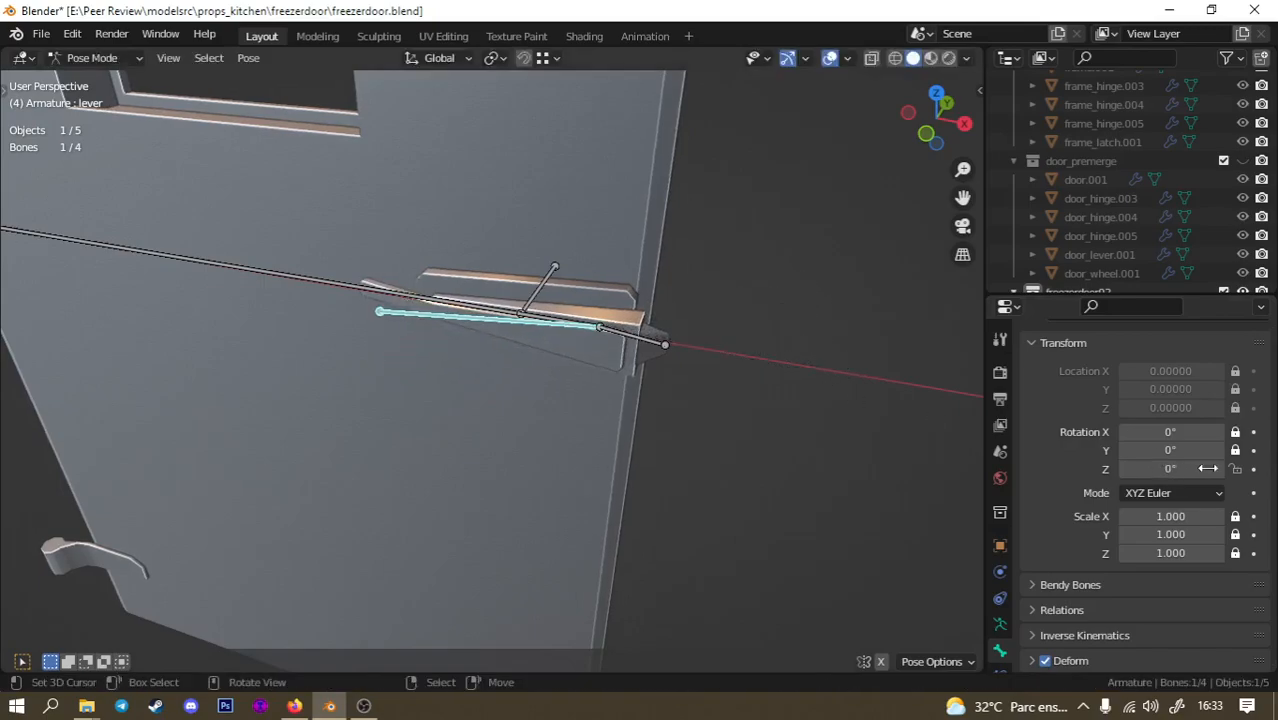
Test-rotate the lever bone with only Y and then only X rotation free, leaving X as the unlocked rotation axis.
key("r")
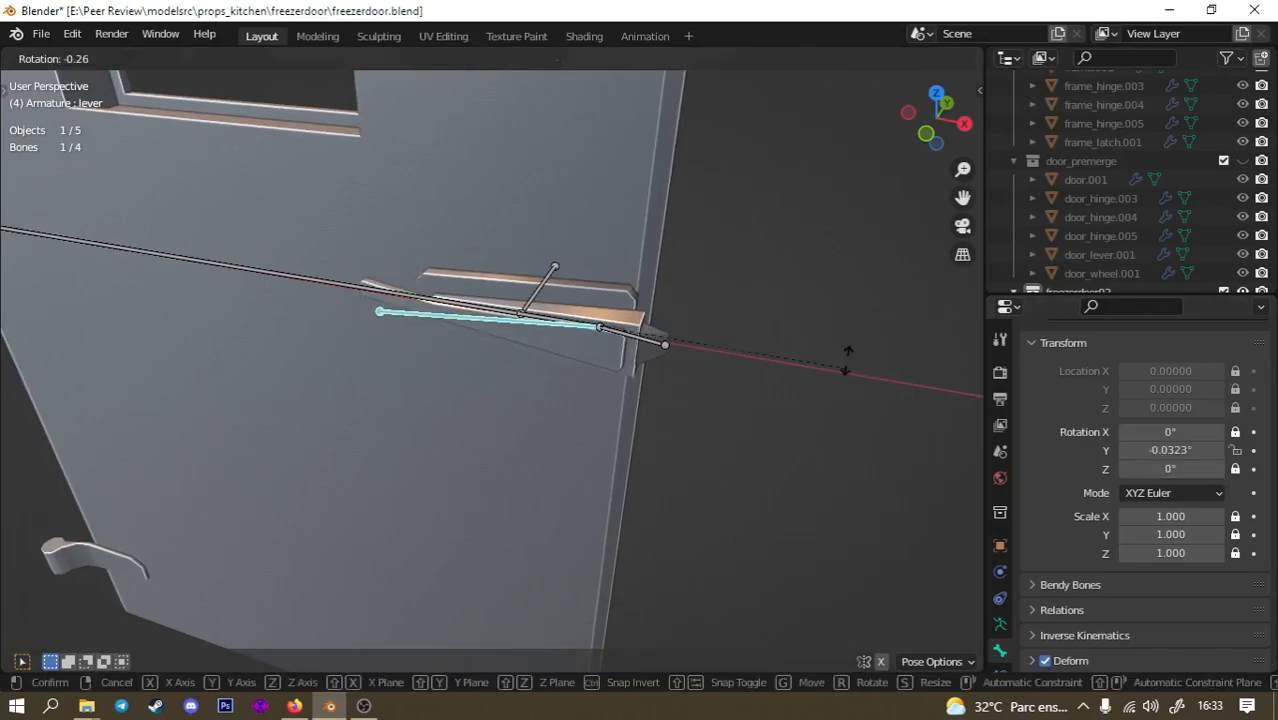
right_click(956, 440)
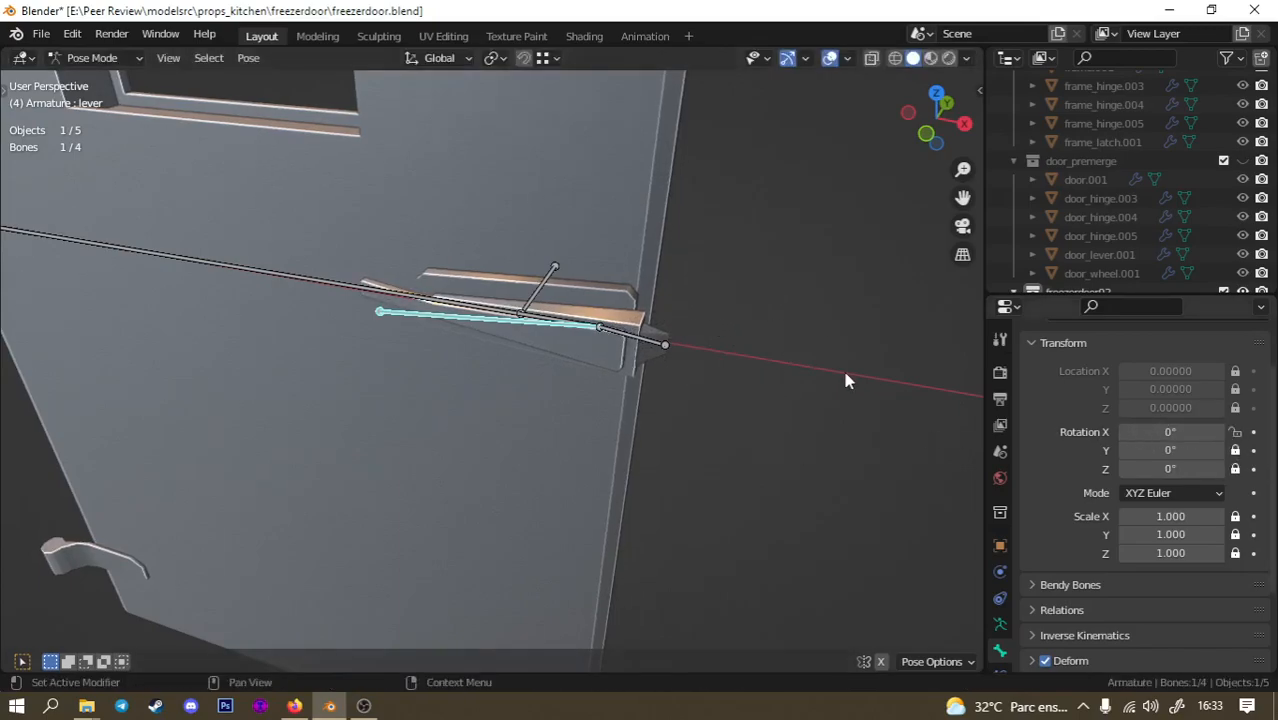
key("r")
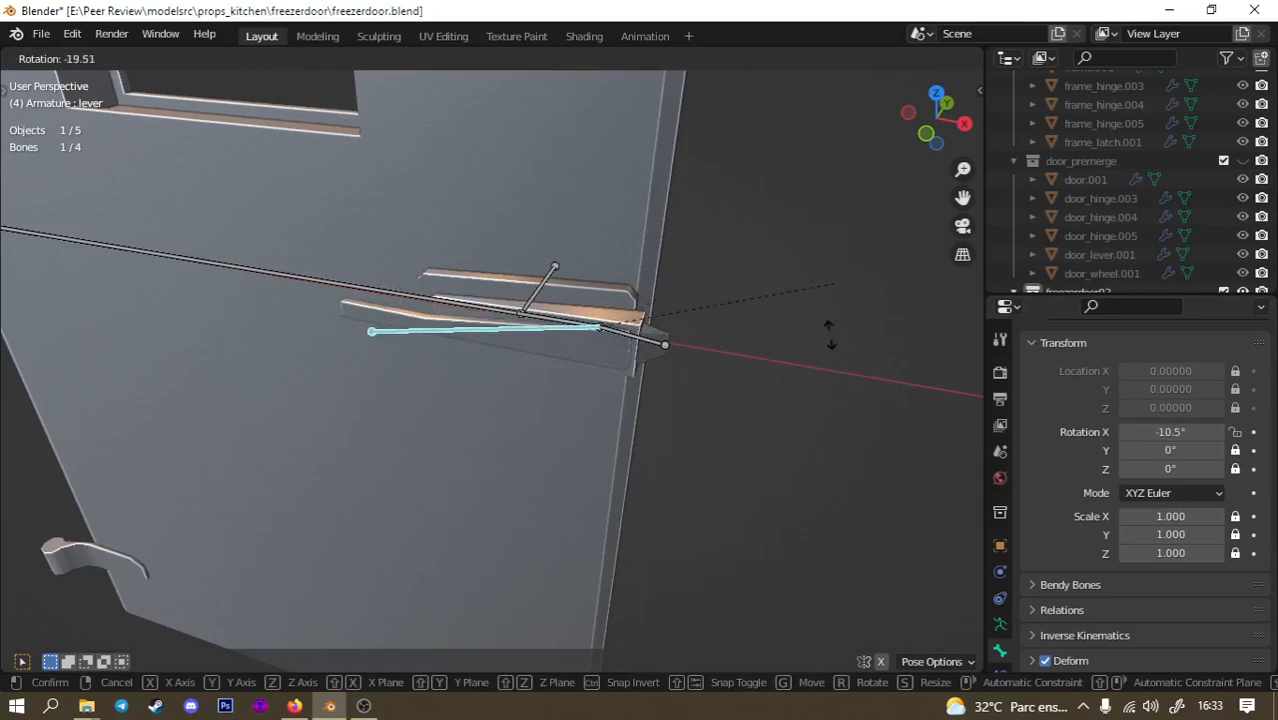
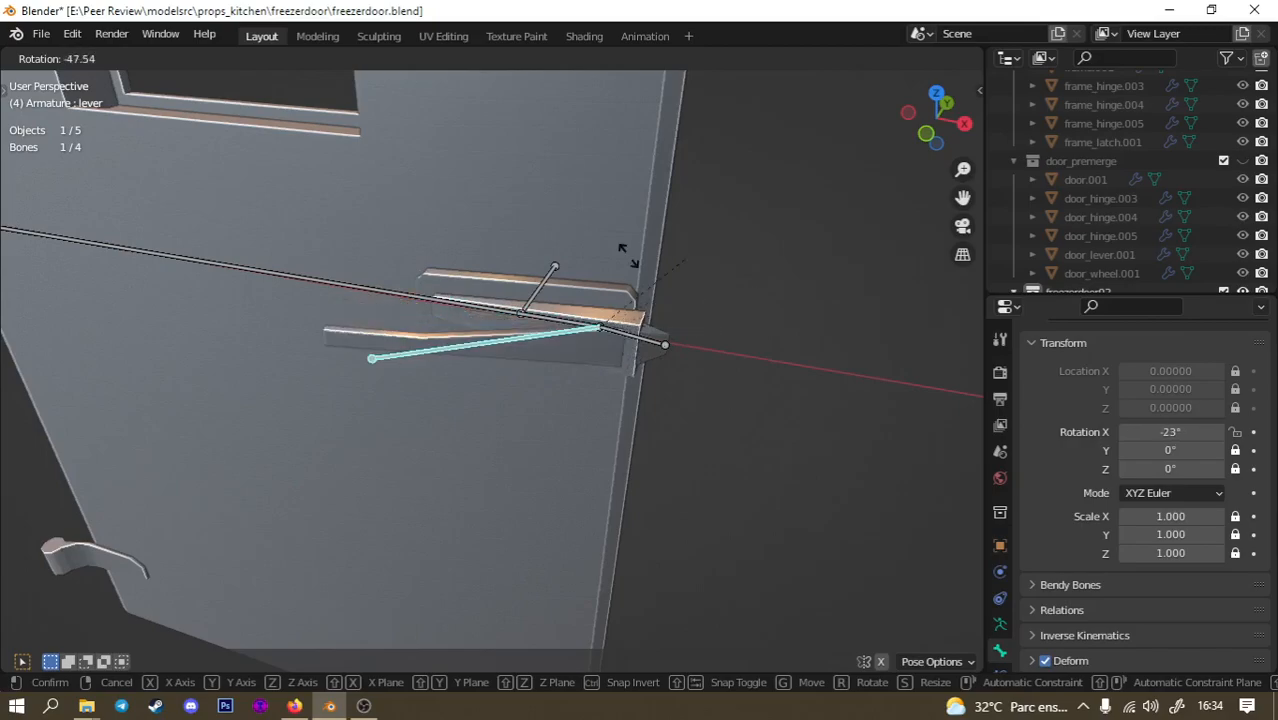
key("Escape")
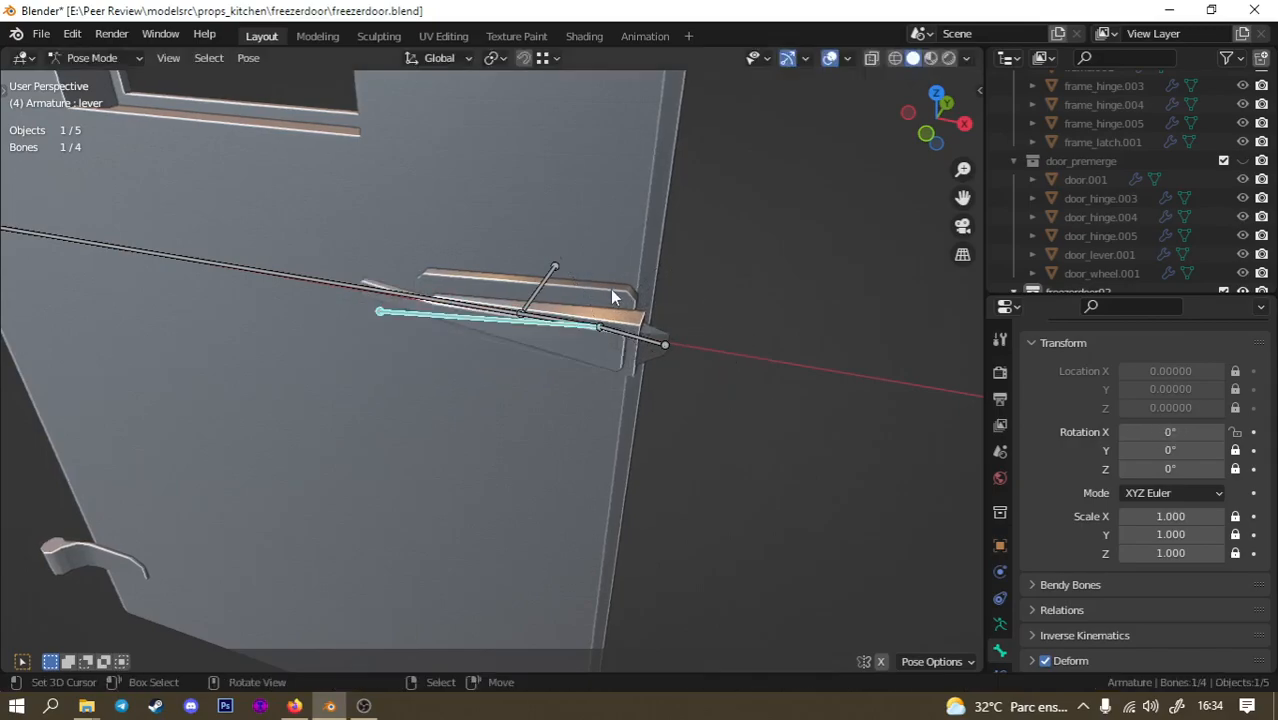
Set the knob bone's rotation mode to XYZ Euler and lock its scale, its location and its X rotation.
middle_click_drag(593, 302, 540, 345)
left_click(541, 330)
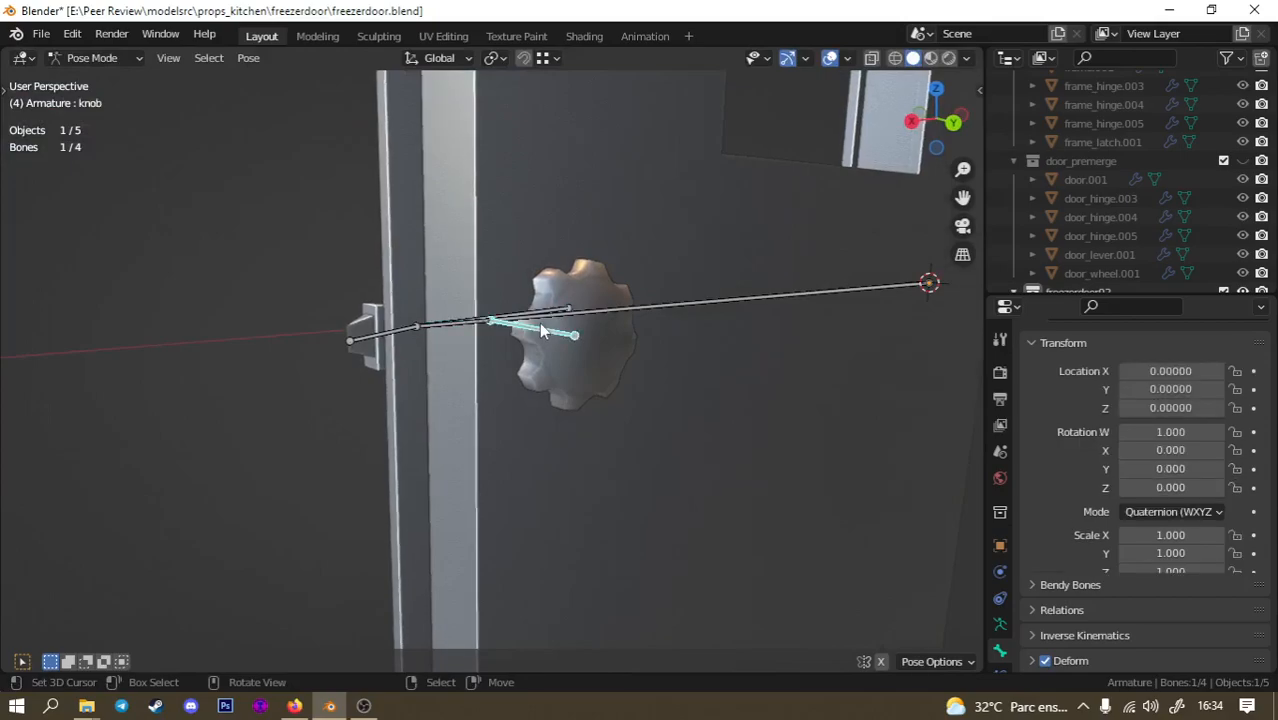
left_click(1190, 510)
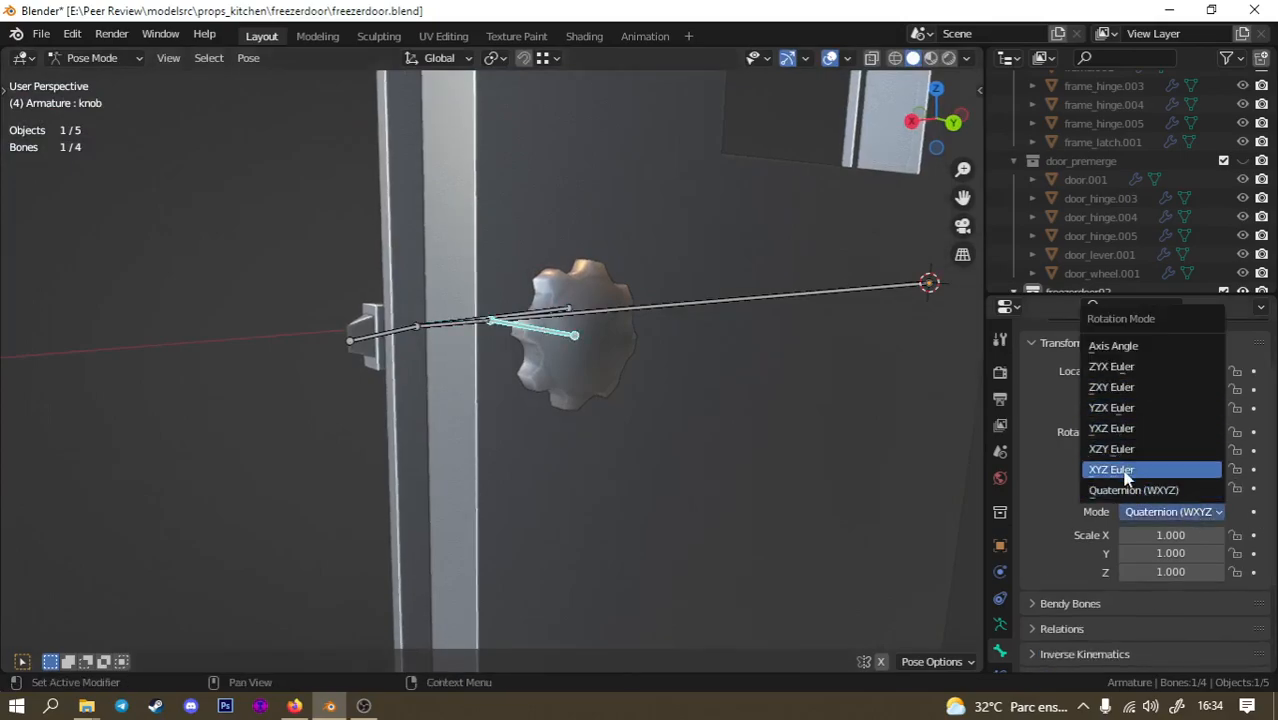
left_click(1115, 469)
left_click(1236, 516)
left_click(1236, 534)
left_click(1236, 553)
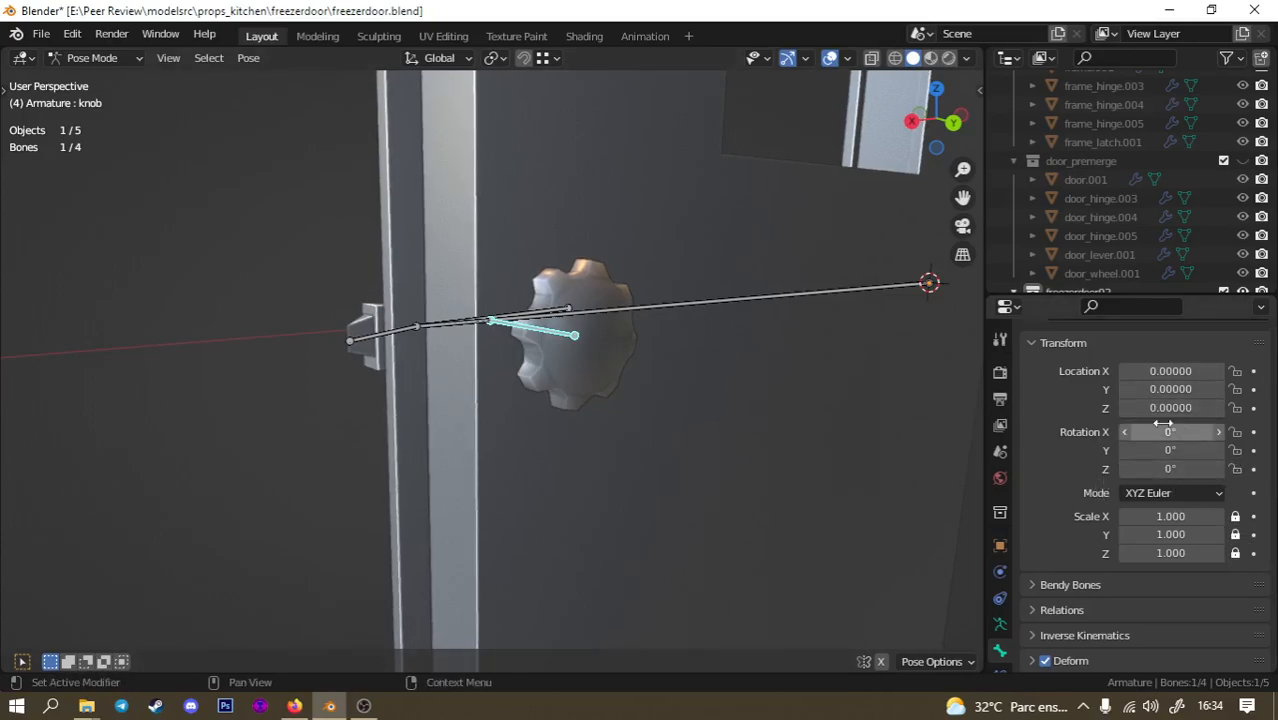
left_click(1236, 371)
left_click(1236, 389)
left_click(1236, 408)
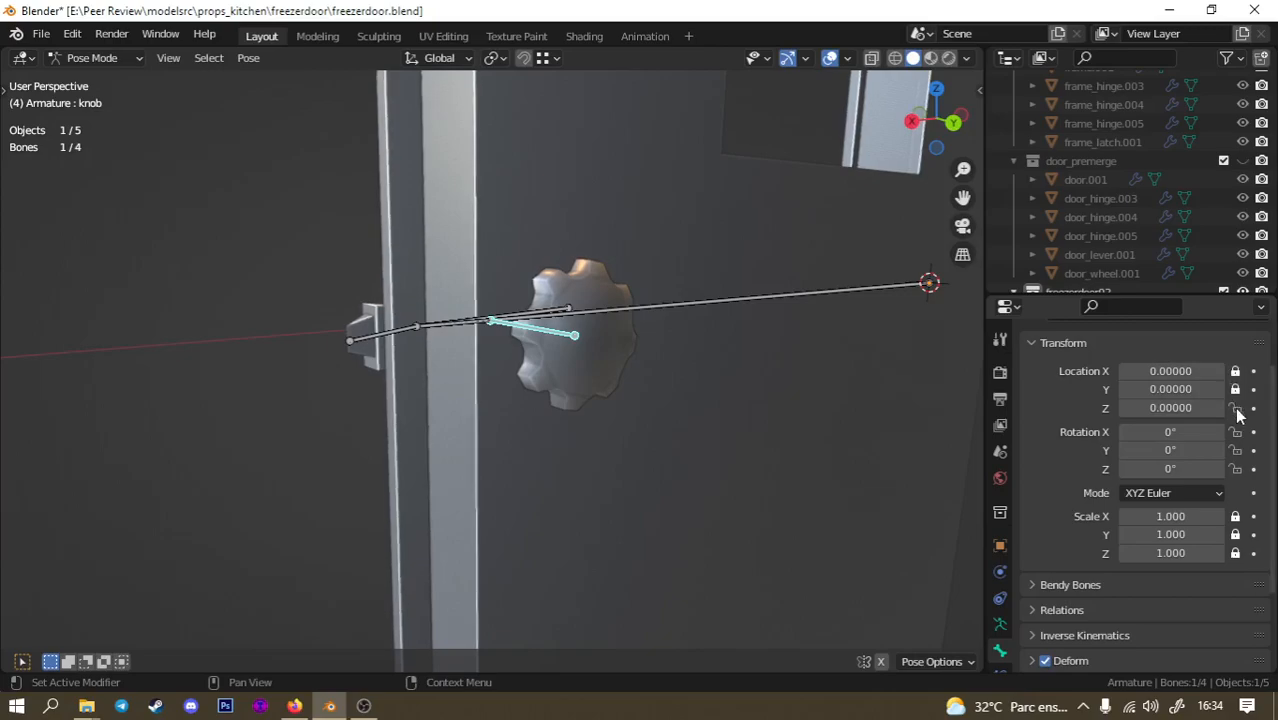
left_click(1236, 432)
Test-rotate the knob bone and lock its Z rotation so that only Y rotation is free.
key("r")
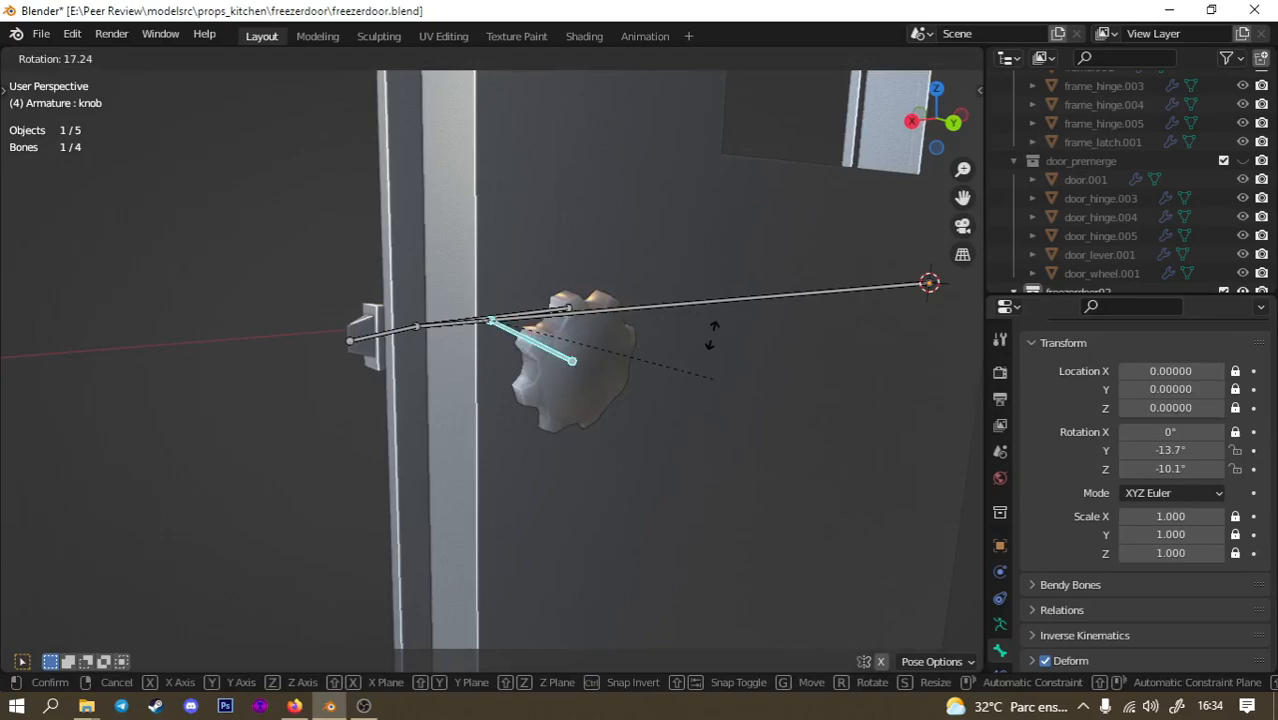
key("Escape")
key("r")
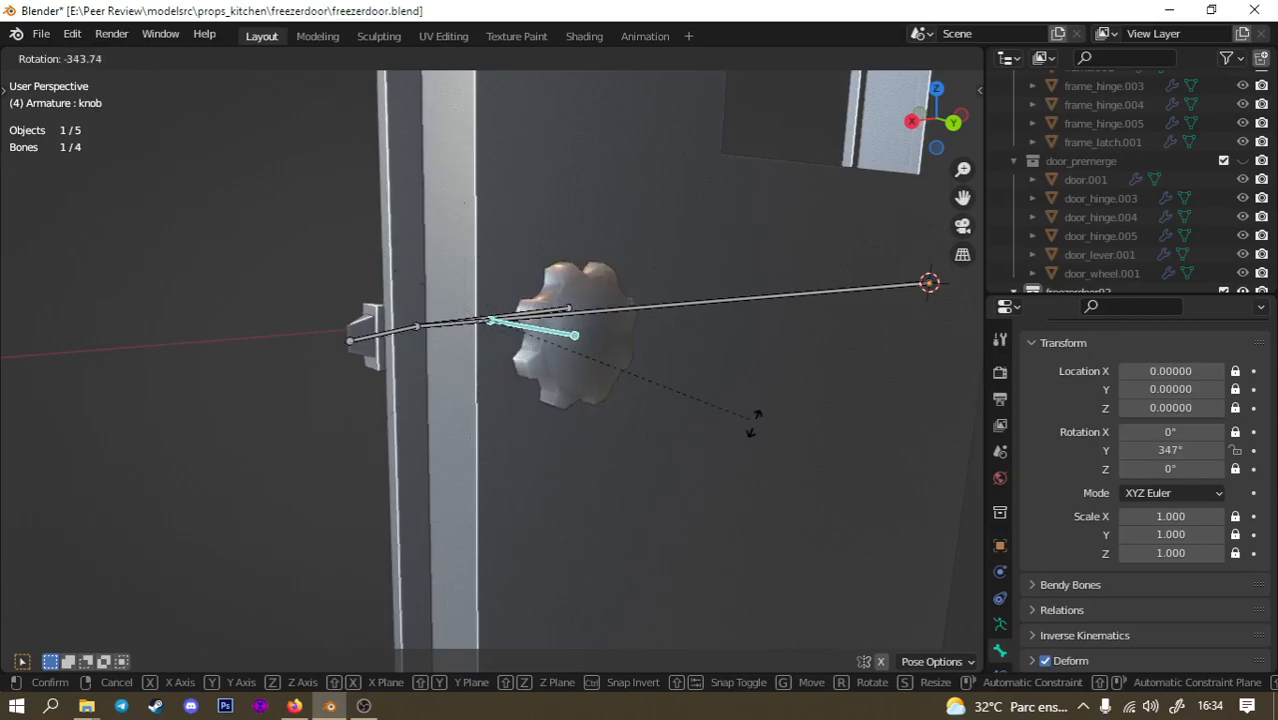
right_click(552, 385)
Switch to the Animation workspace and change its Dope Sheet to the Action Editor.
scroll(547, 385, "down", 1)
scroll(565, 384, "down", 1)
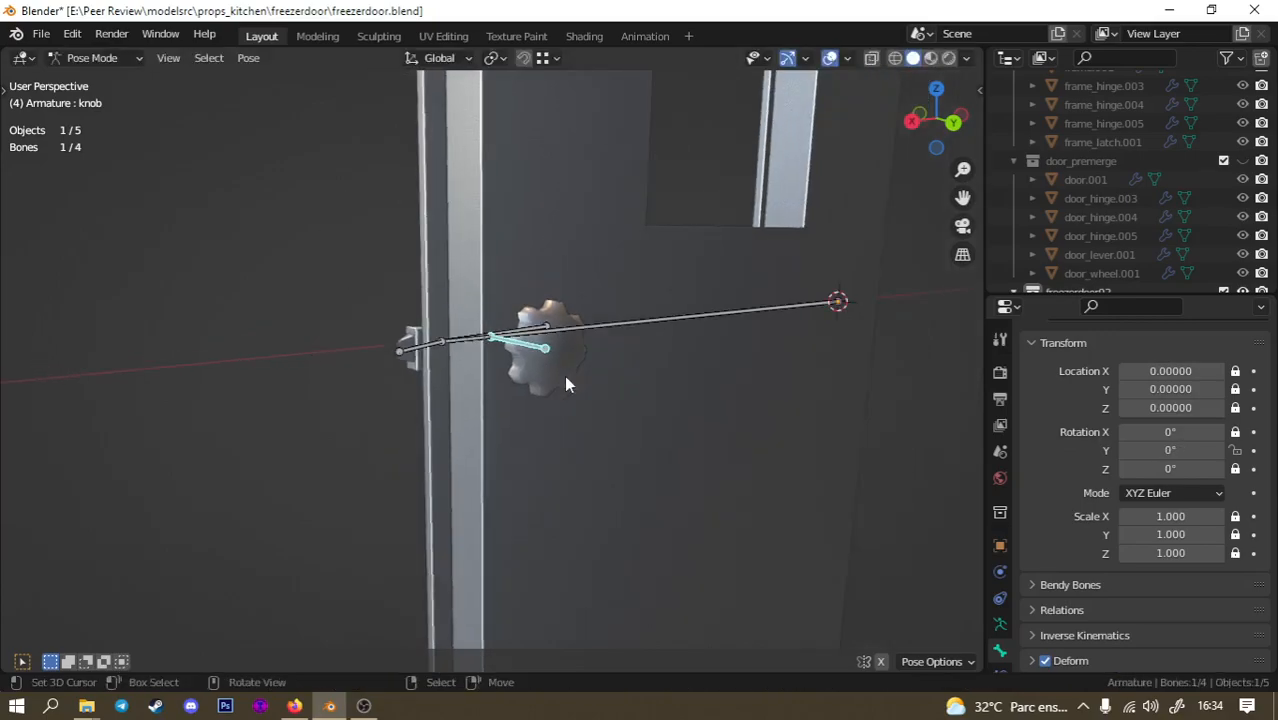
middle_click_drag(541, 372, 377, 294)
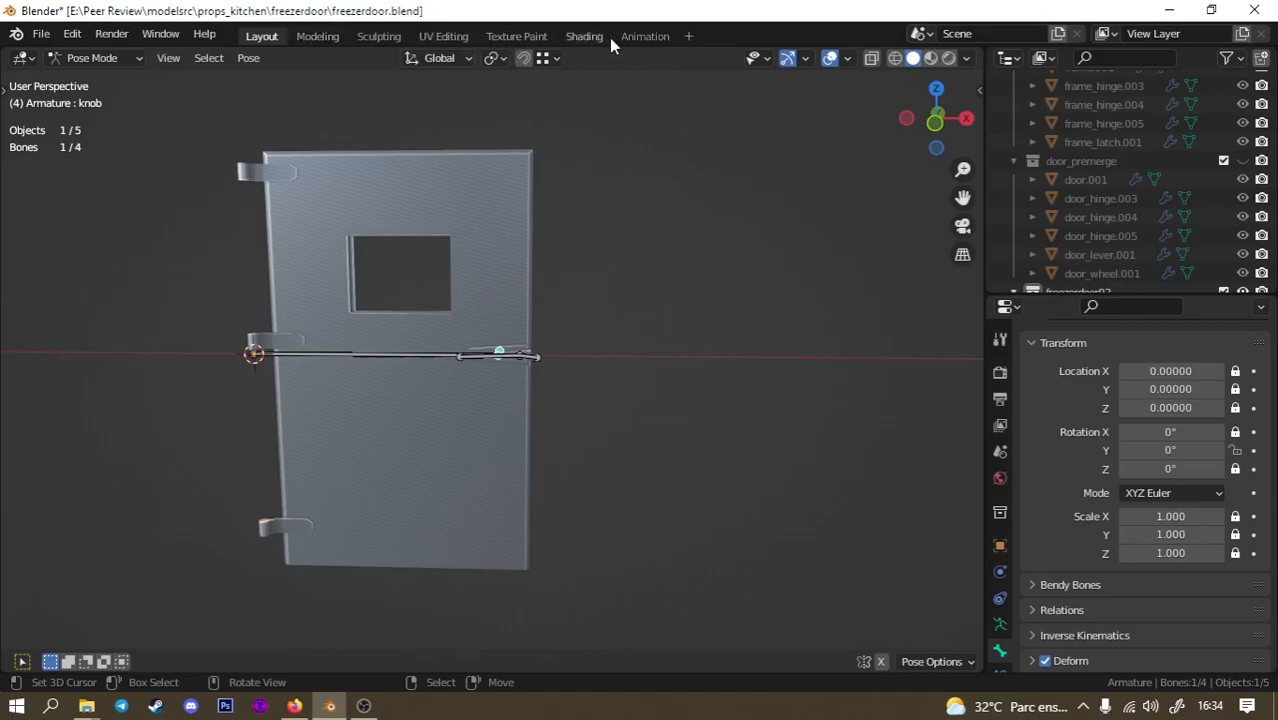
left_click(644, 36)
scroll(631, 273, "down", 14)
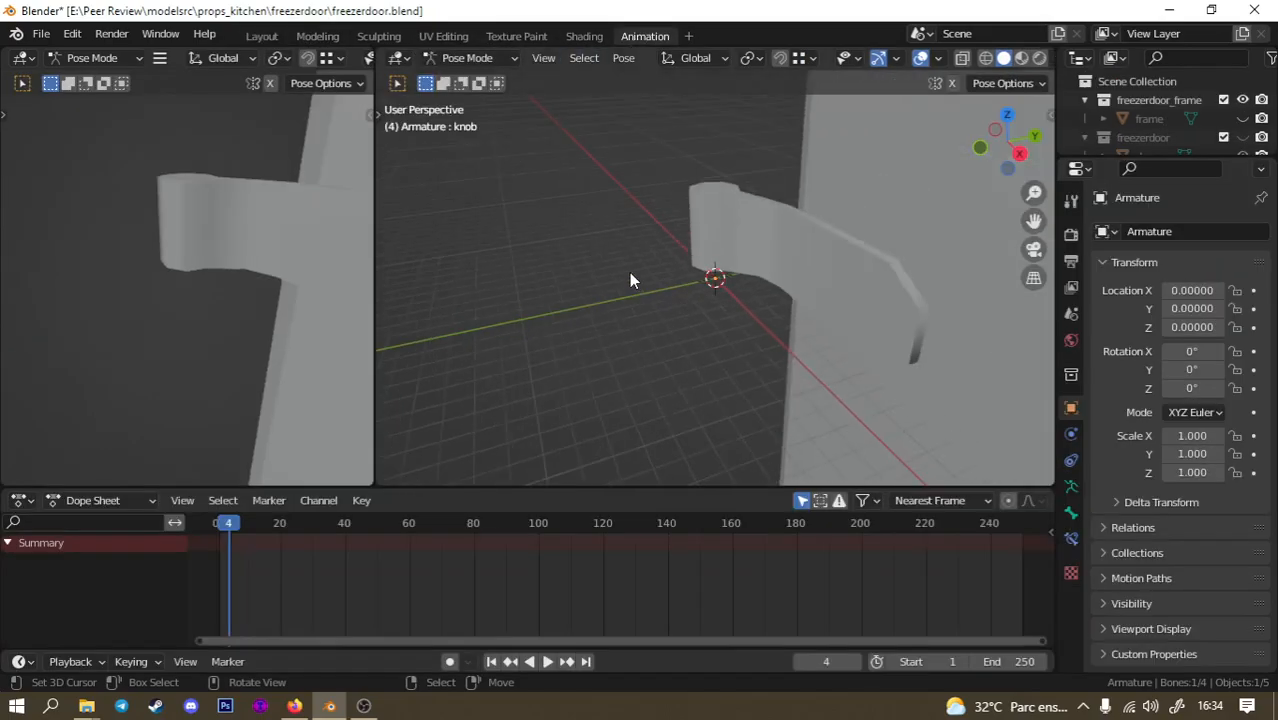
middle_click_drag(743, 329, 577, 267)
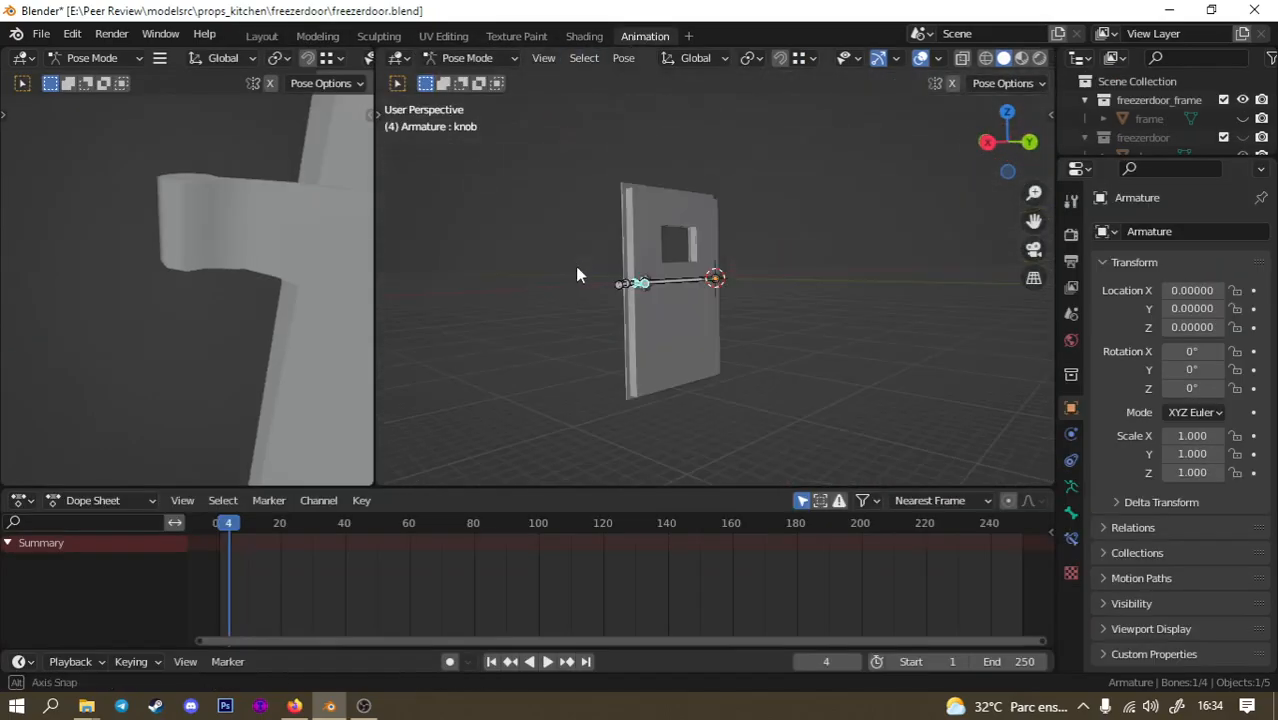
left_click(690, 38)
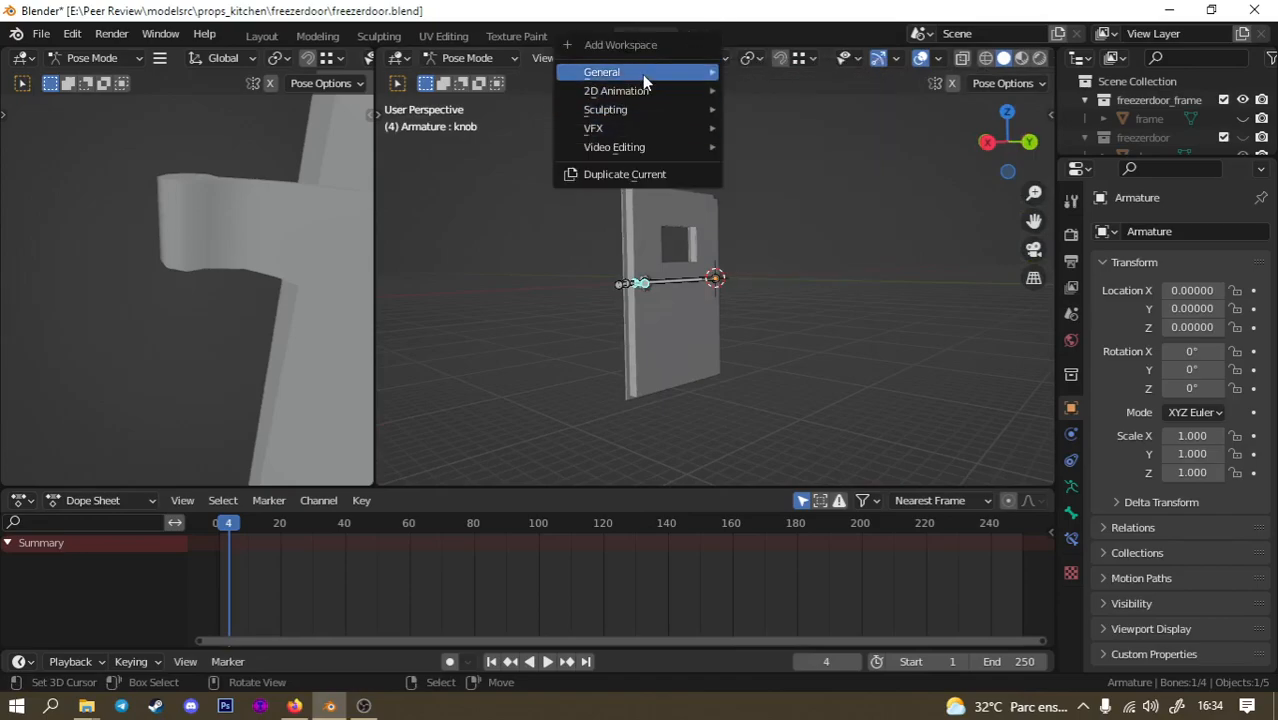
mouse_move(645, 78)
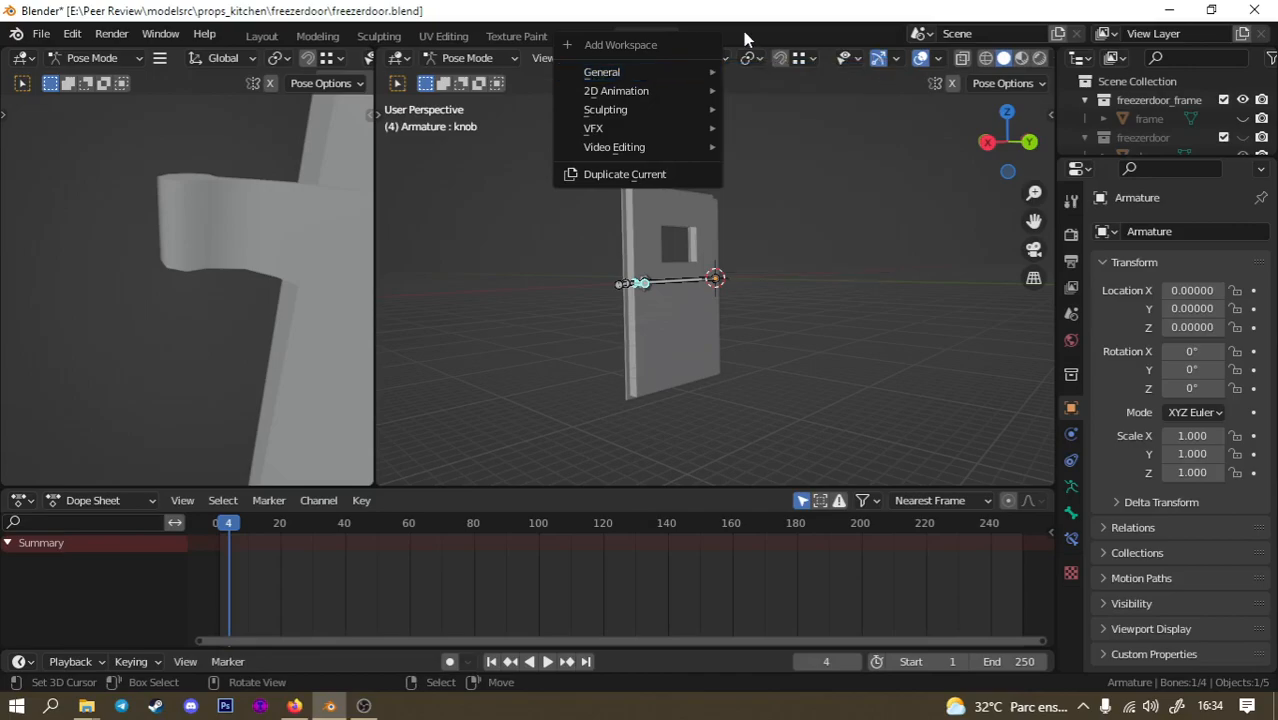
middle_click_drag(795, 212, 786, 211)
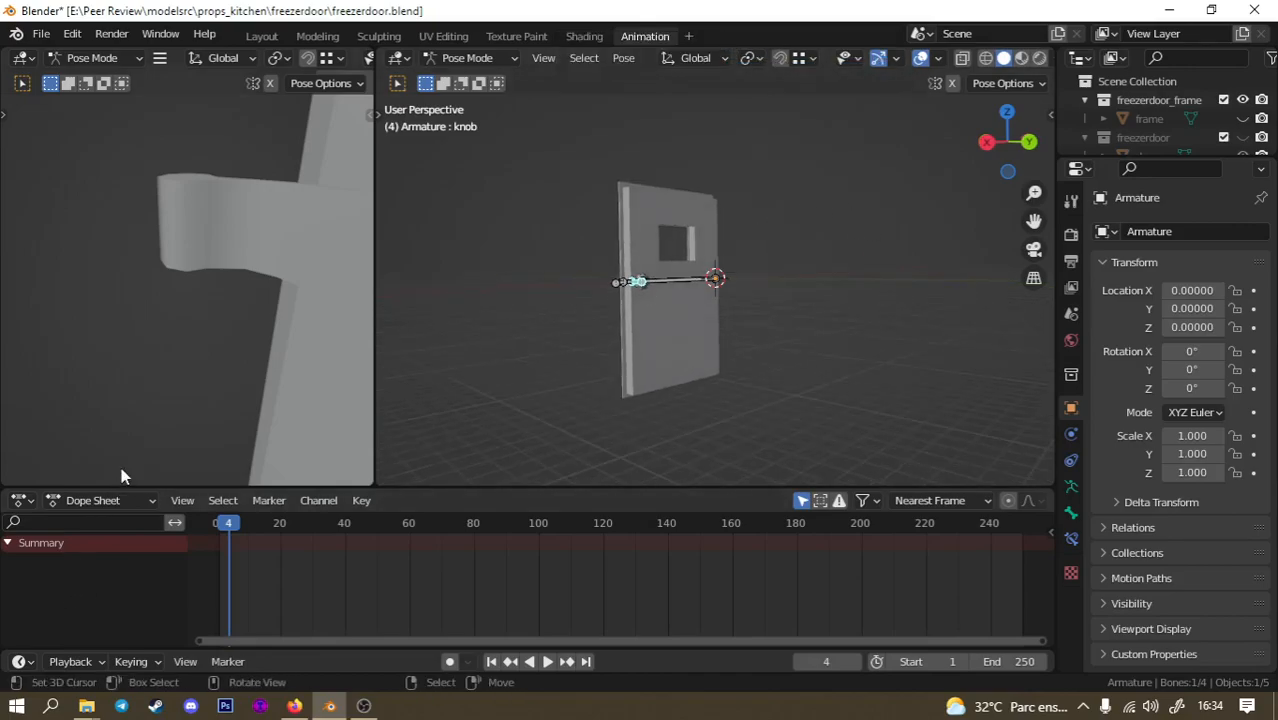
left_click(125, 500)
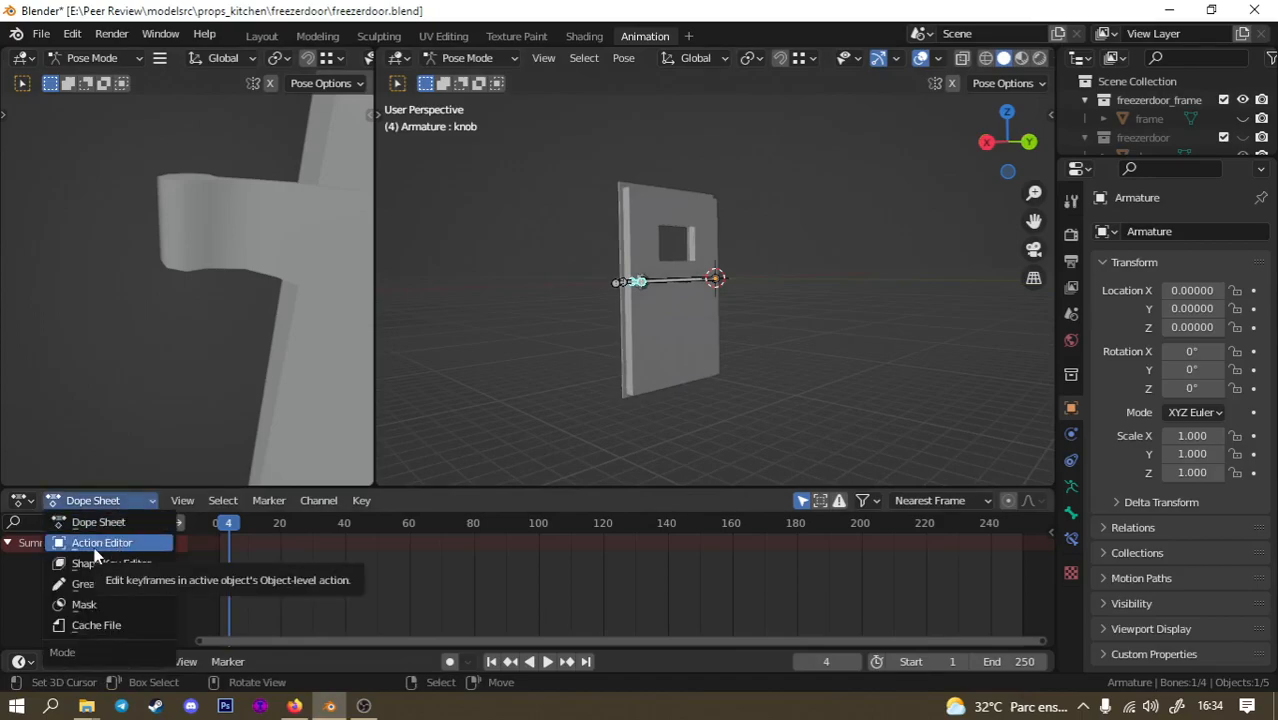
left_click(102, 545)
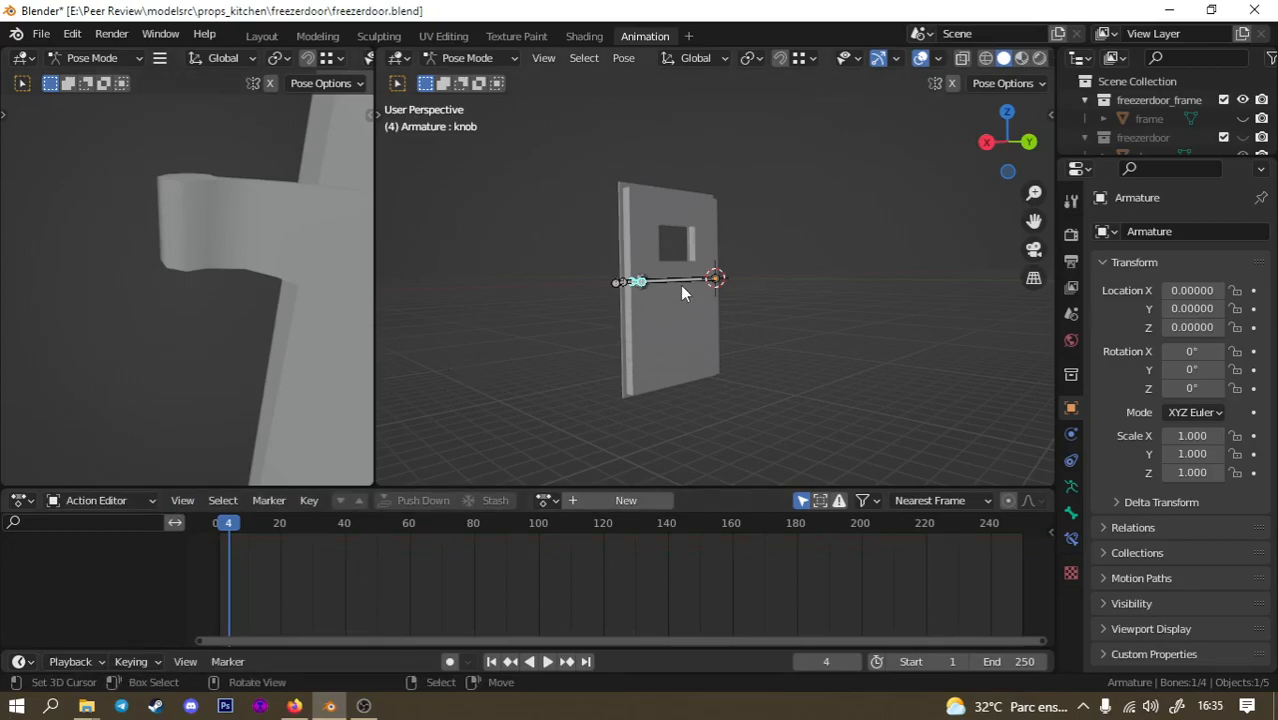
Create a new action for the armature and name it idle.
middle_click_drag(649, 219, 782, 311)
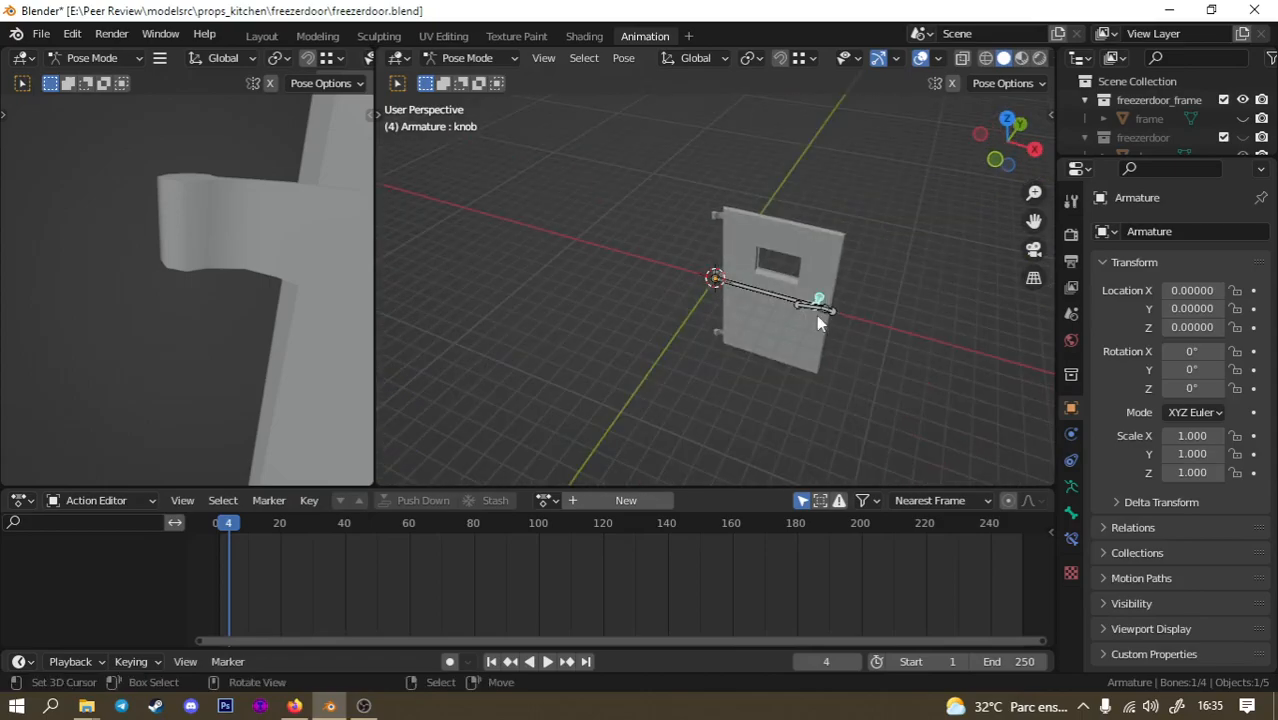
middle_click_drag(698, 242, 789, 232)
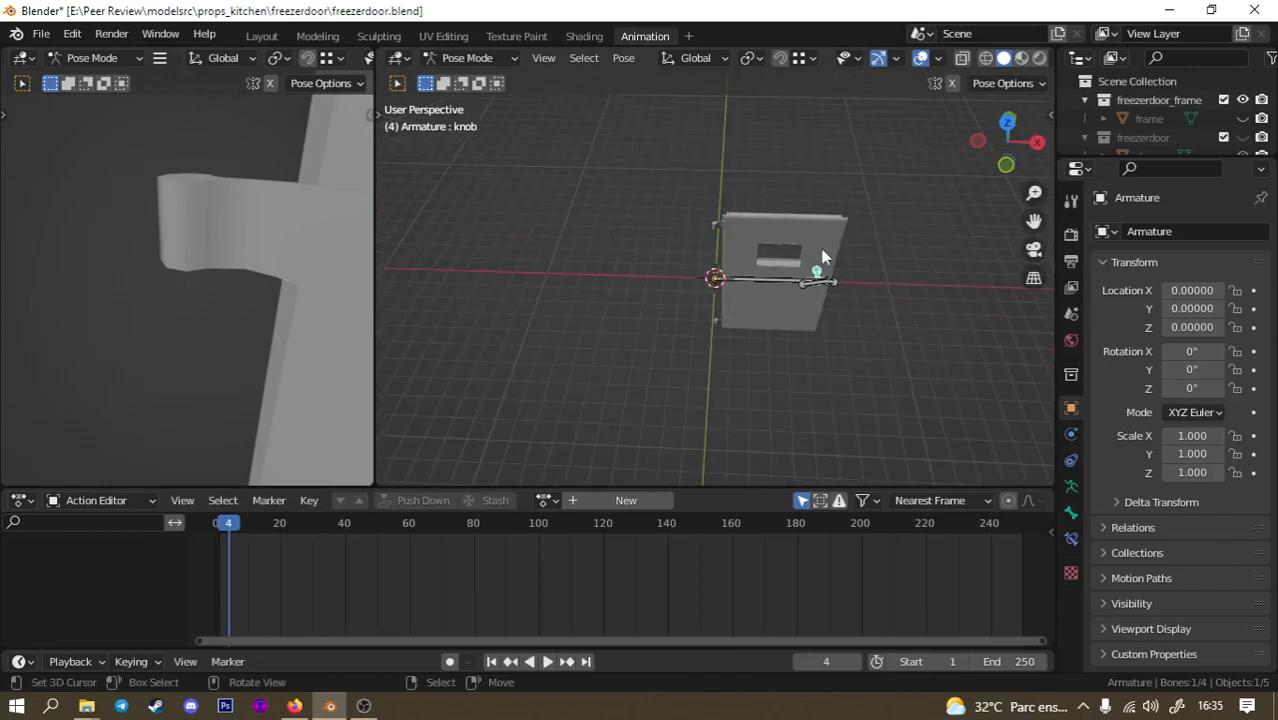
key("KP_Decimal")
scroll(821, 258, "down", 9)
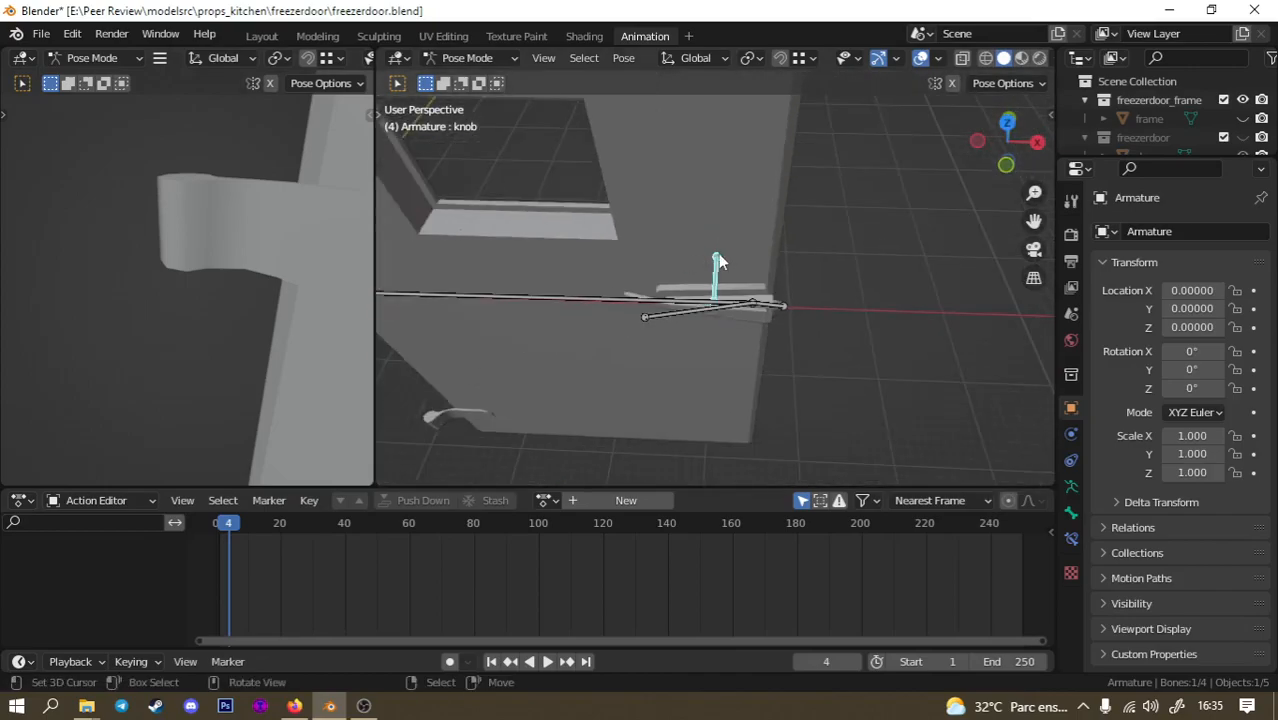
scroll(728, 256, "down", 1)
middle_click_drag(624, 261, 724, 303, "shift")
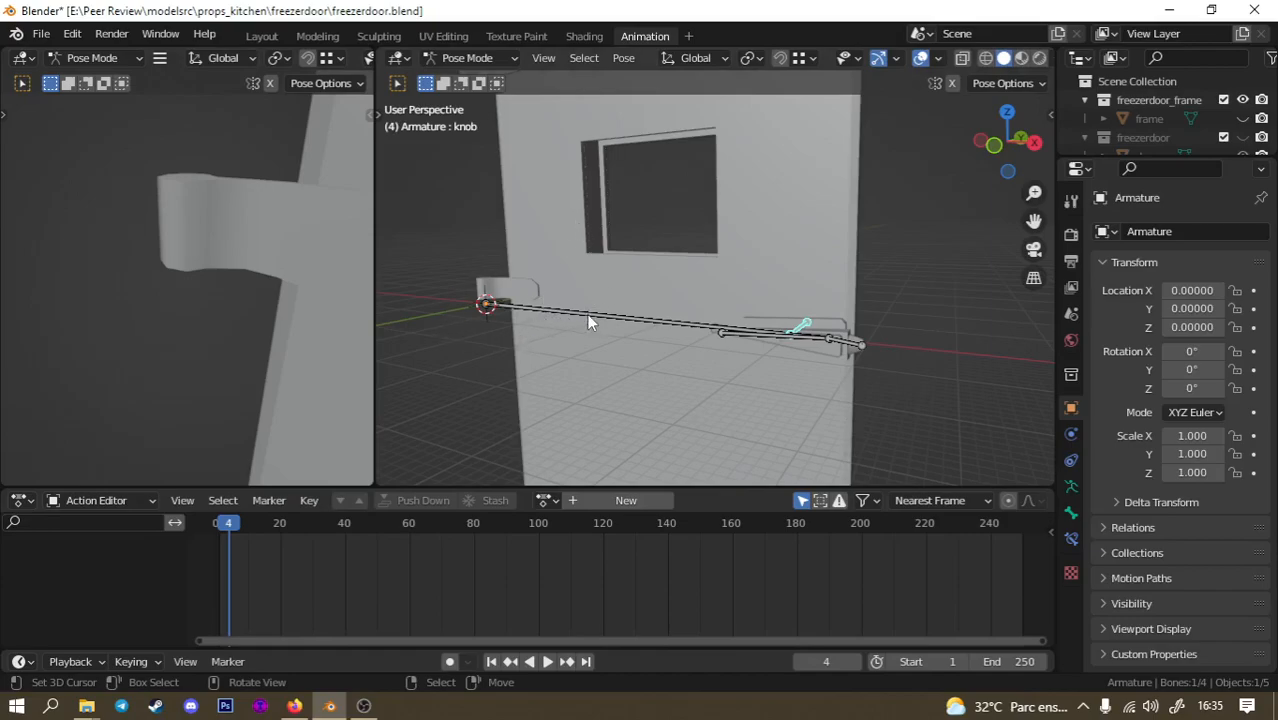
middle_click_drag(721, 278, 710, 340)
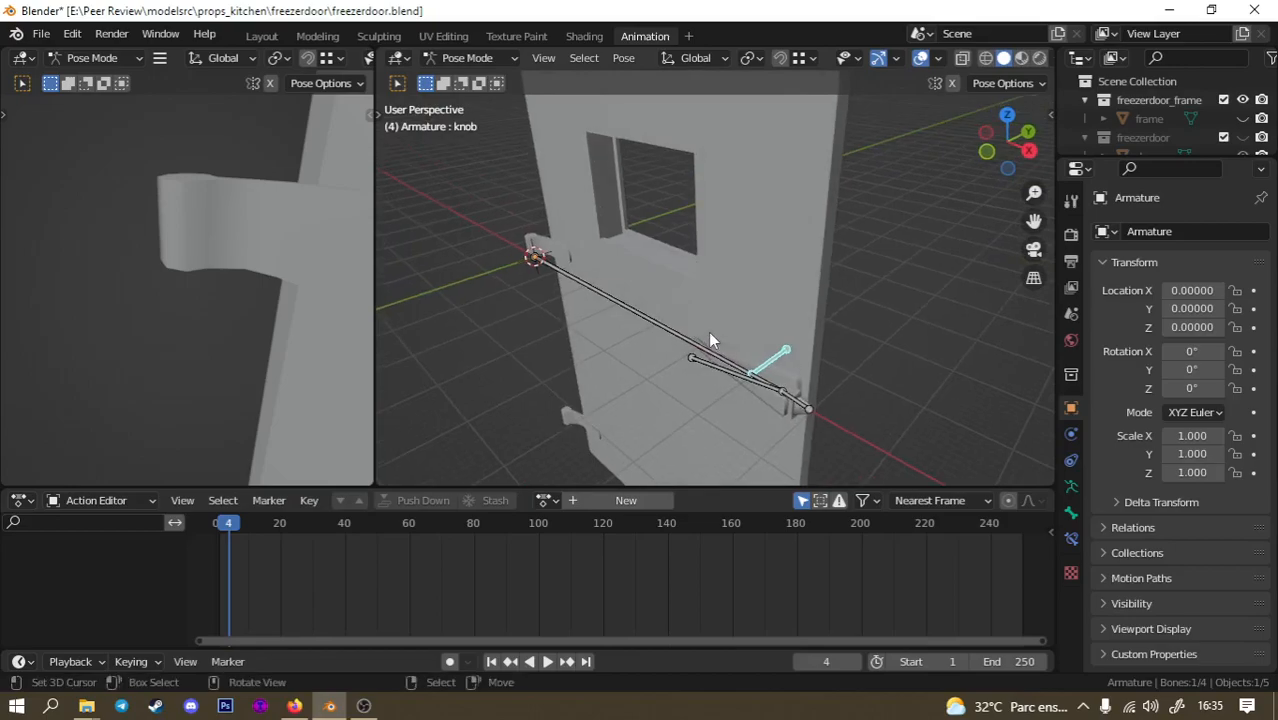
left_click(622, 503)
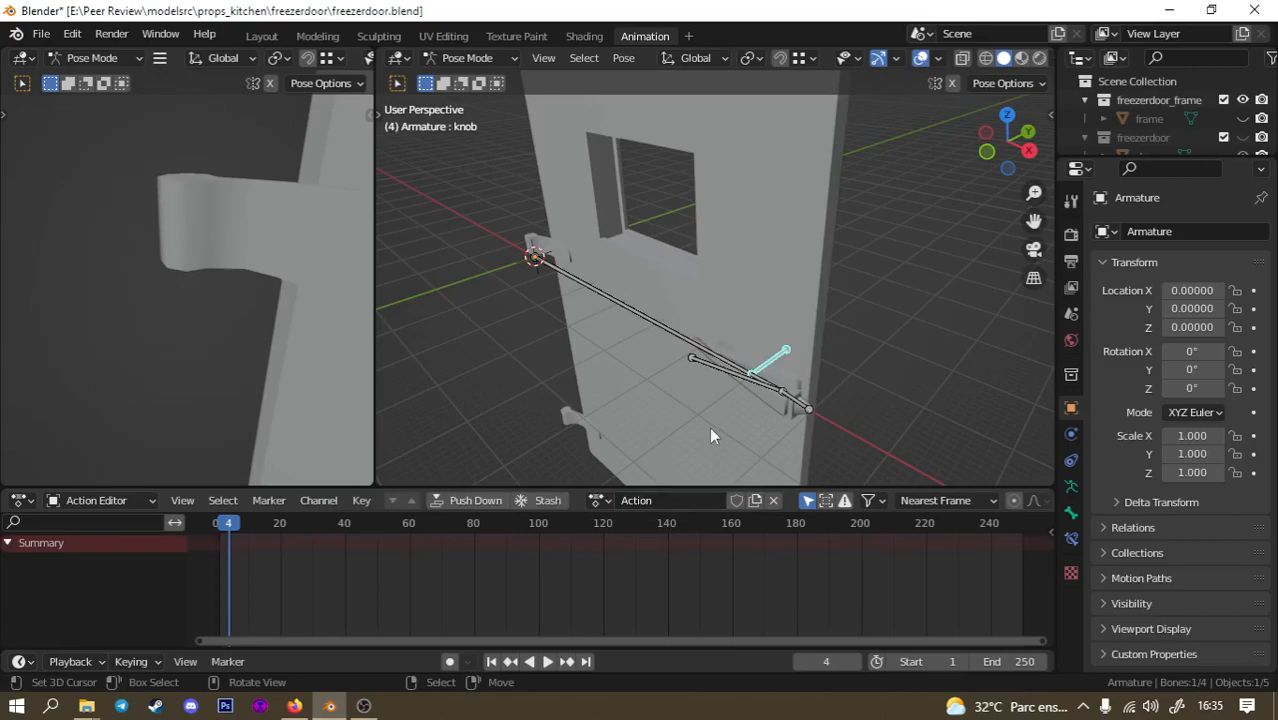
double_click(661, 508)
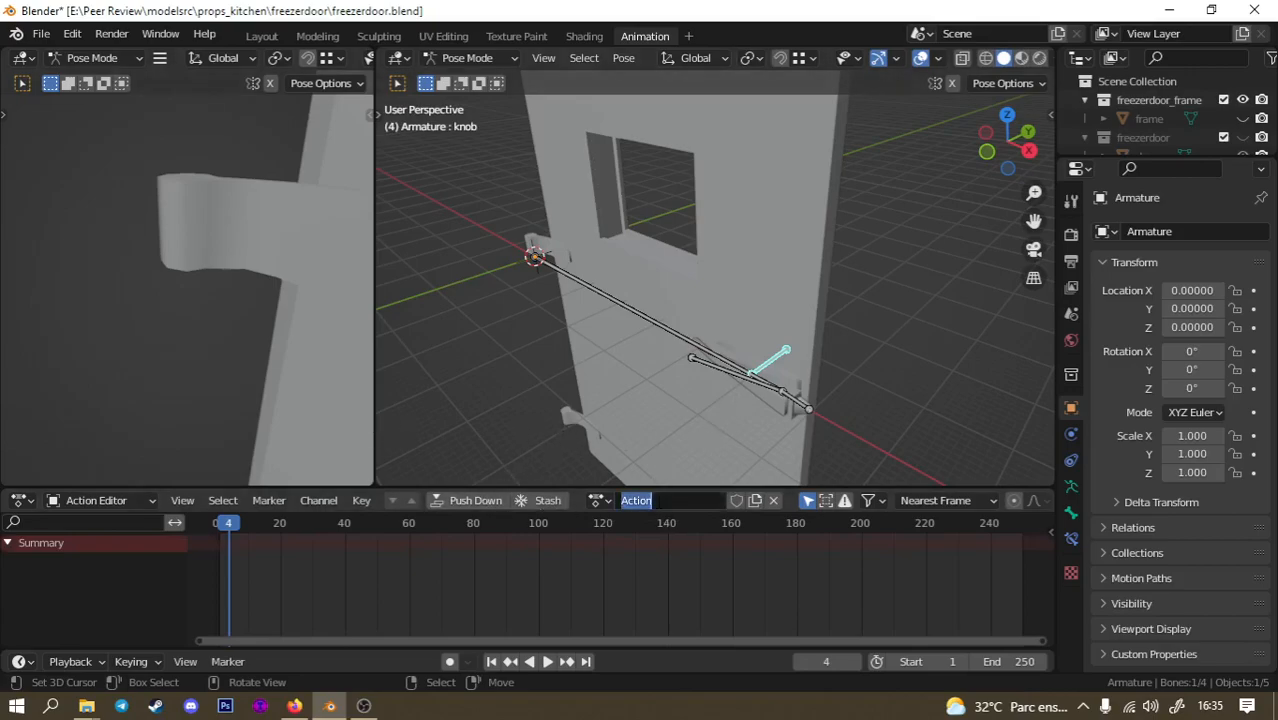
key("BackSpace")
type("idle")
key("Return")
Move the idle action's playhead to frame 1 and select all bones of the armature.
left_click_drag(226, 524, 220, 530)
middle_click_drag(548, 332, 785, 320)
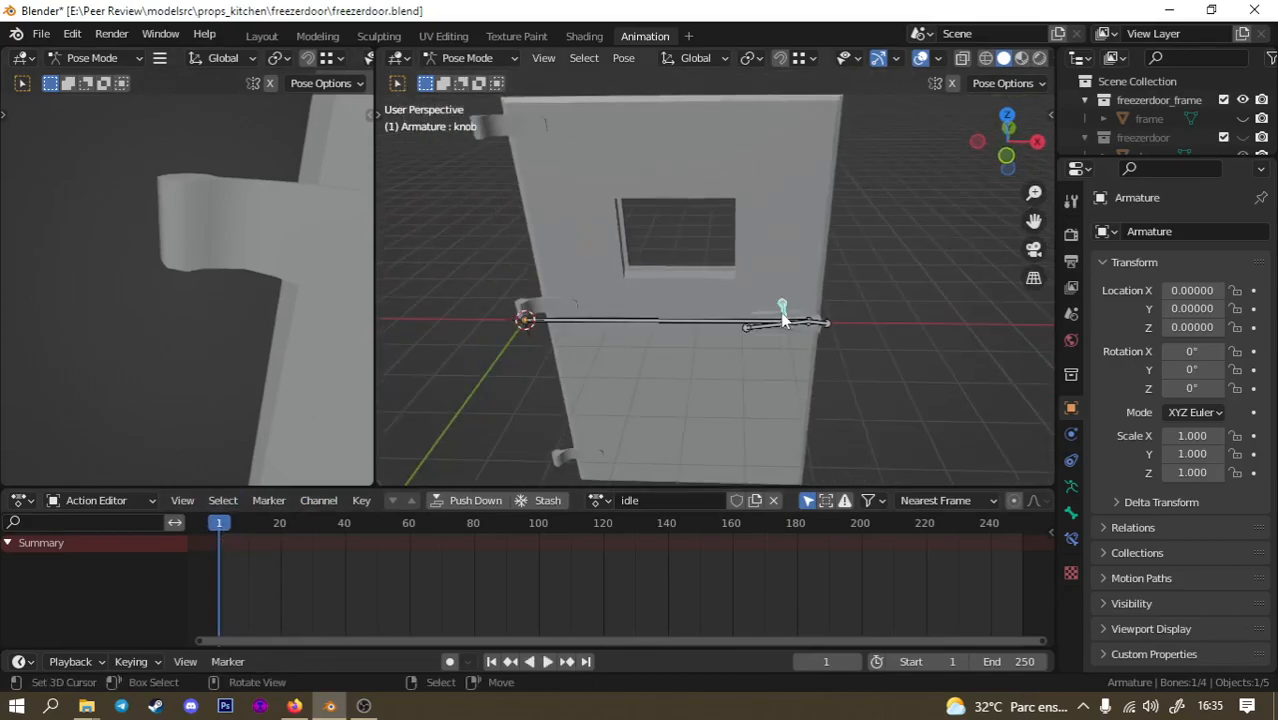
left_click(752, 312)
key("a")
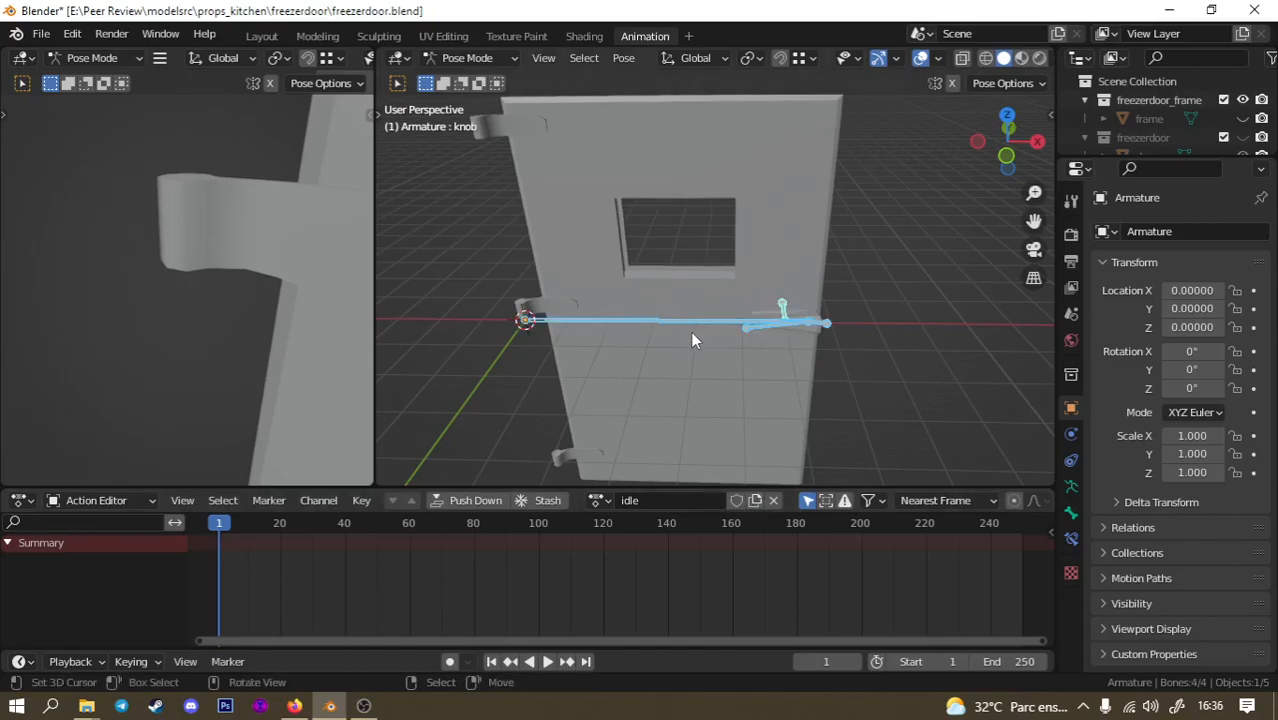
Try to keyframe the idle action through the Action Editor's channels, using All Channels and In Active Group, and to push the action down.
key("i")
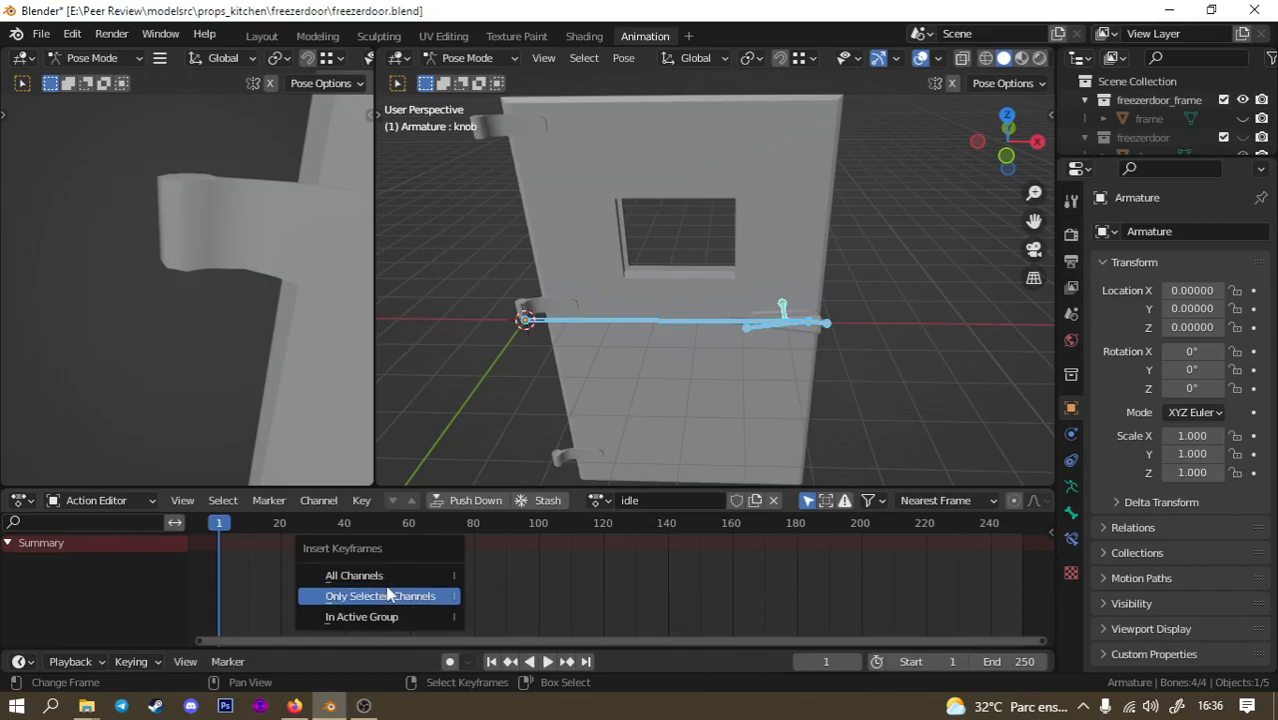
left_click(386, 576)
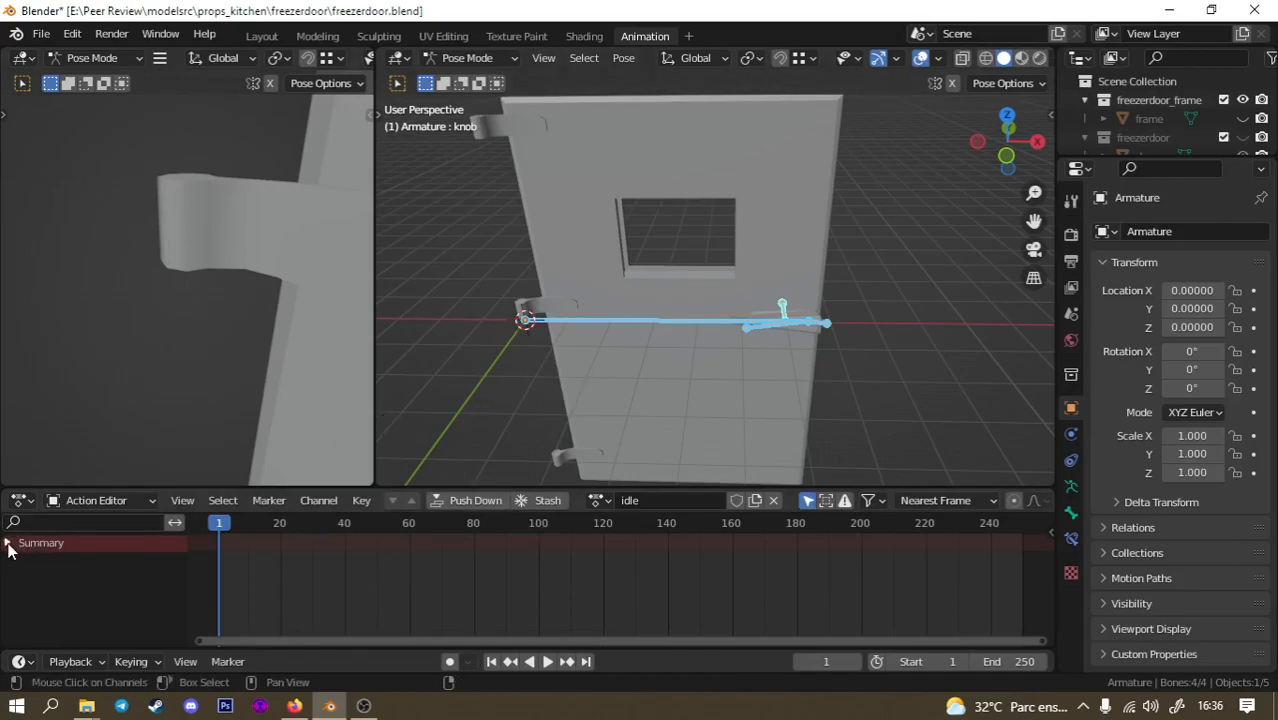
scroll(596, 330, "down", 2)
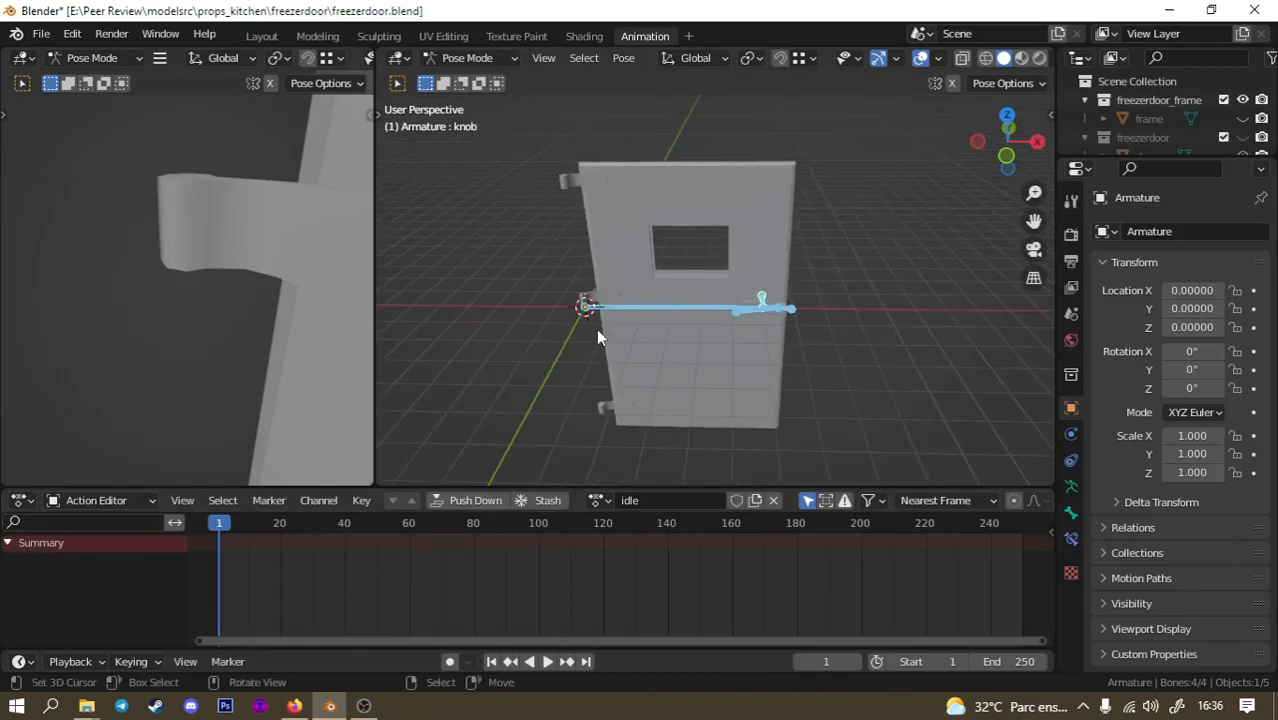
left_click(478, 506)
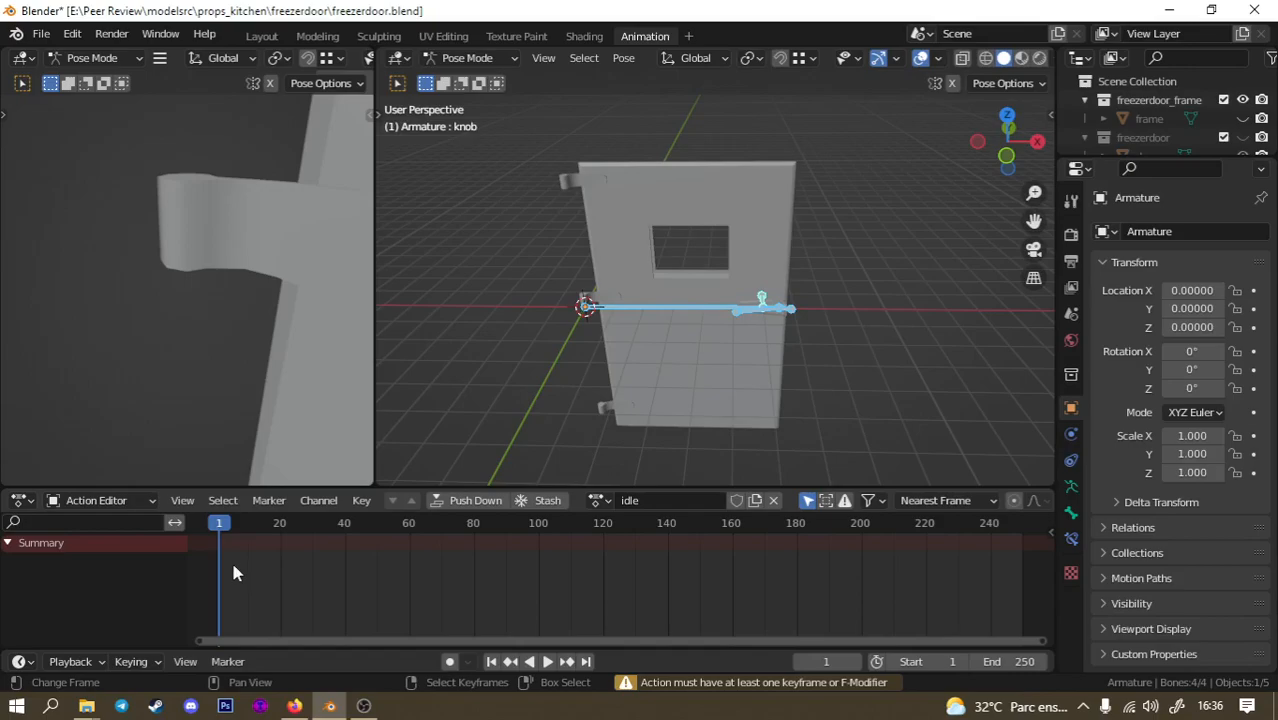
key("i")
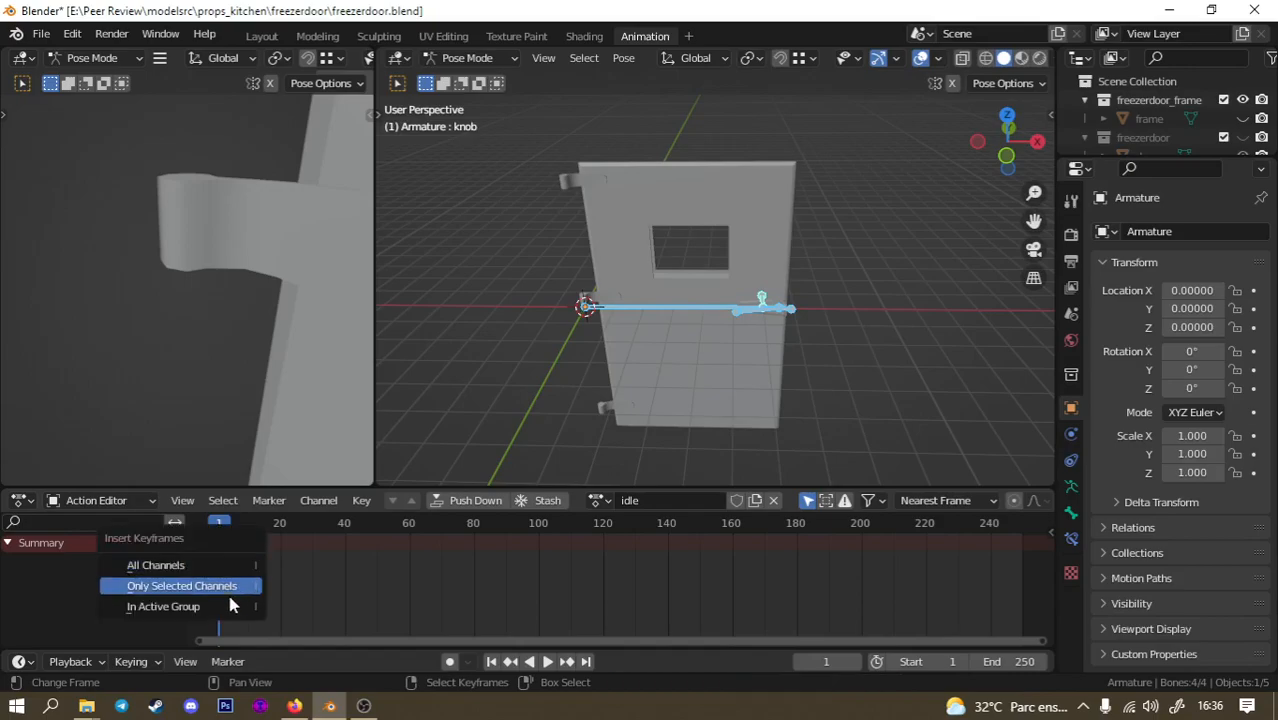
left_click(224, 606)
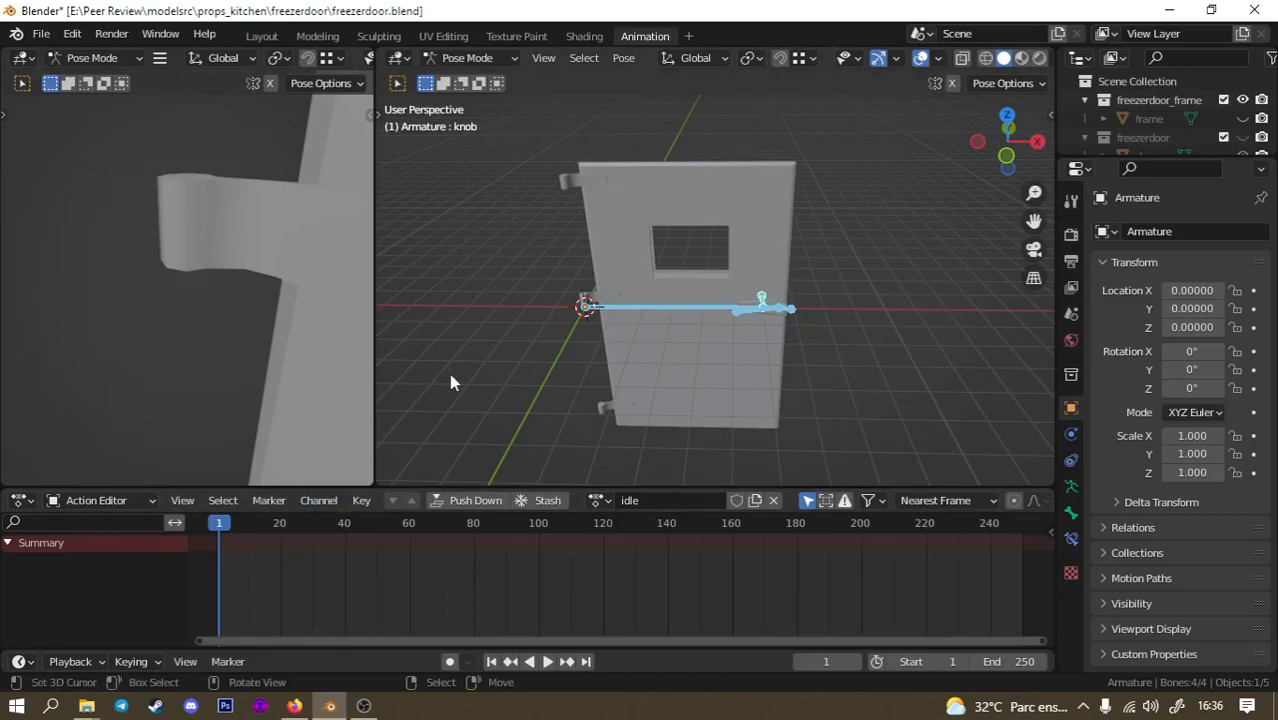
Insert pose keyframes for all bones at frame 1 of the idle action, including a Location & Scale keyframe.
key("i")
key("i")
key("i")
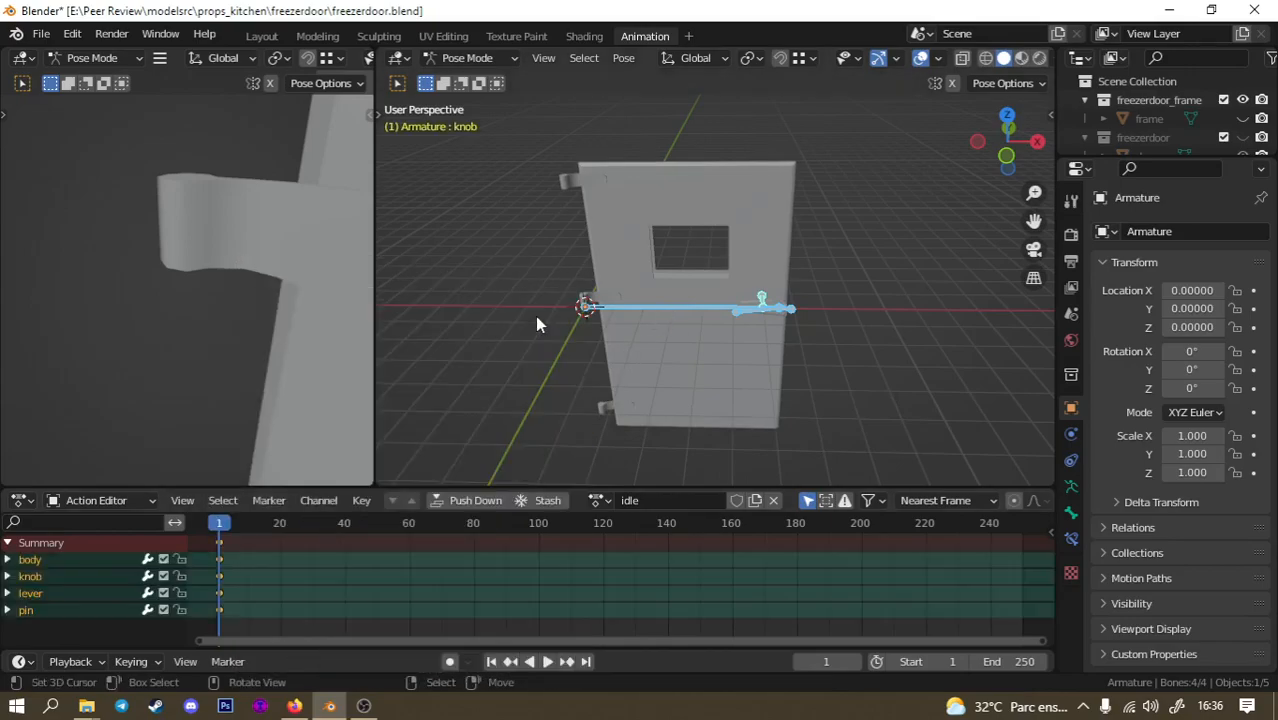
key("i")
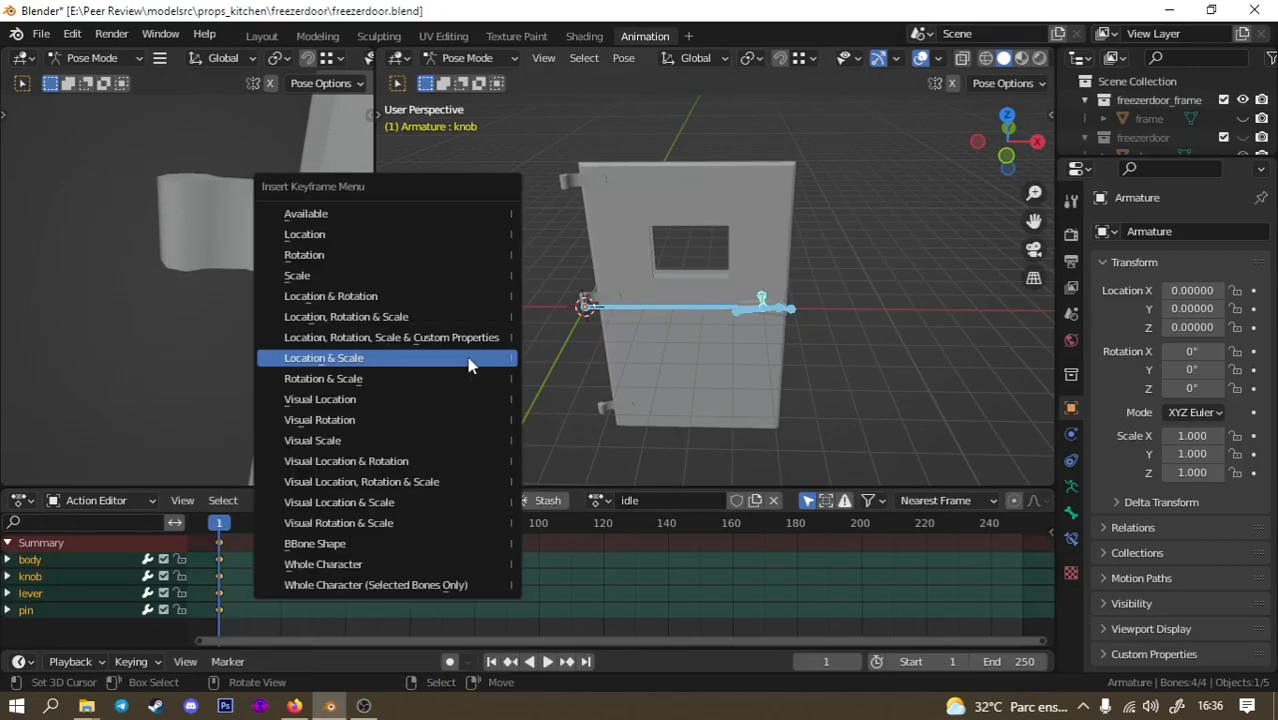
left_click(469, 365)
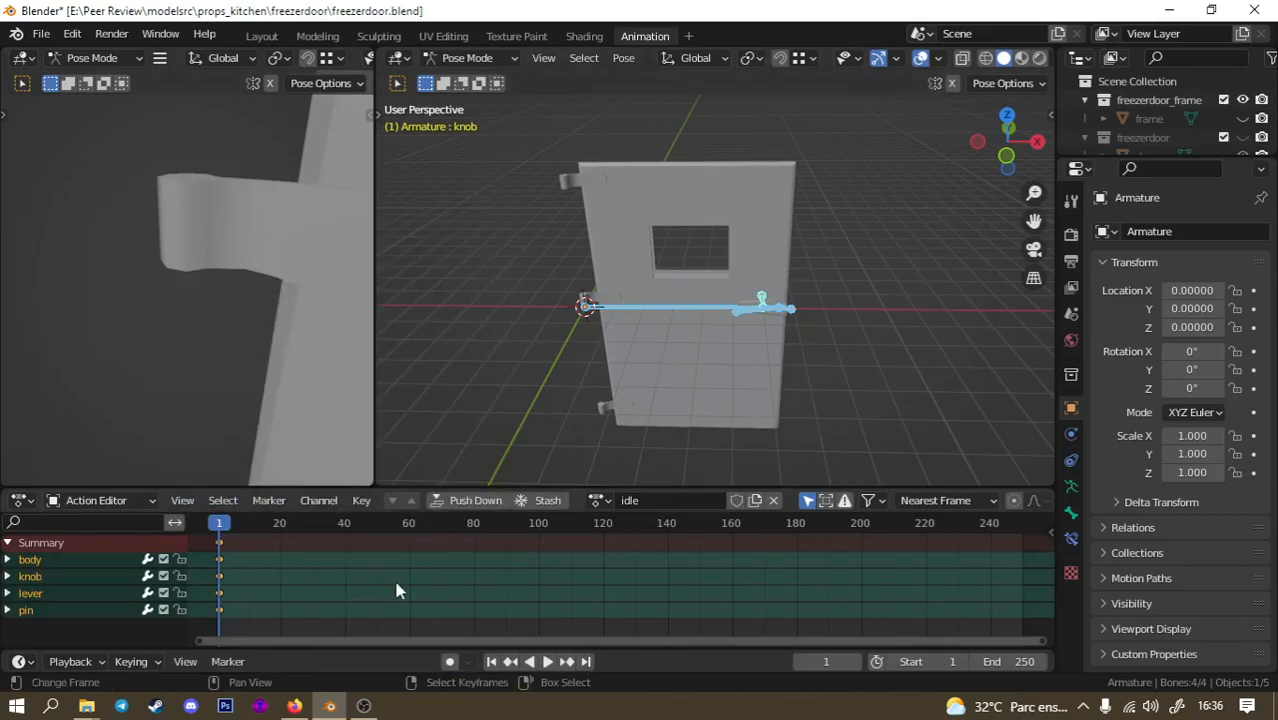
Preview the idle action briefly, return to frame 1 and push the action down.
left_click(546, 662)
left_click(546, 662)
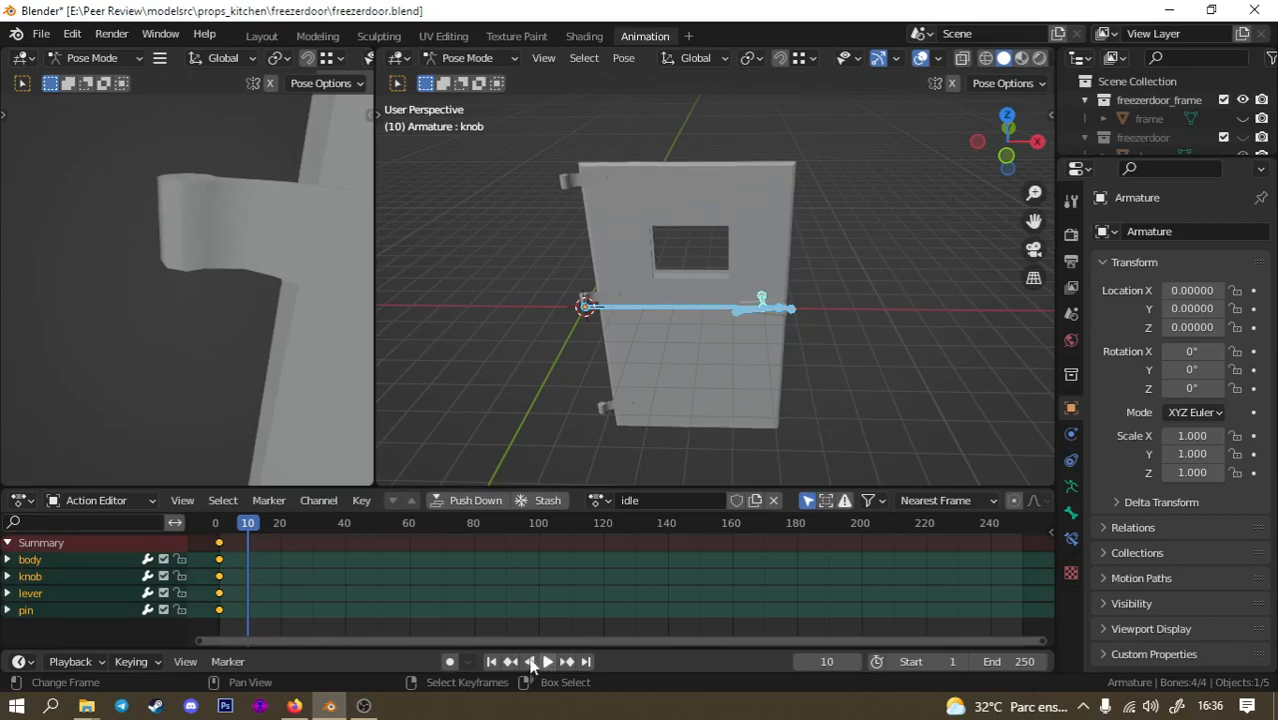
left_click_drag(250, 524, 220, 530)
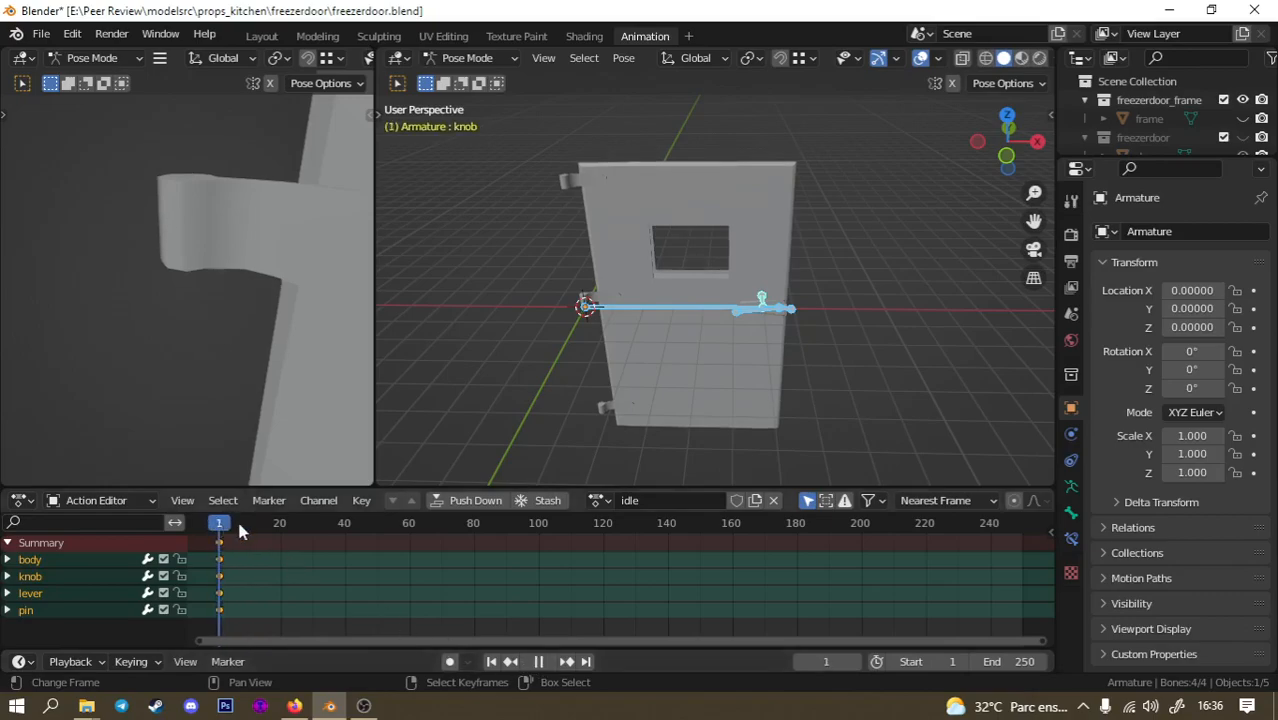
left_click(473, 501)
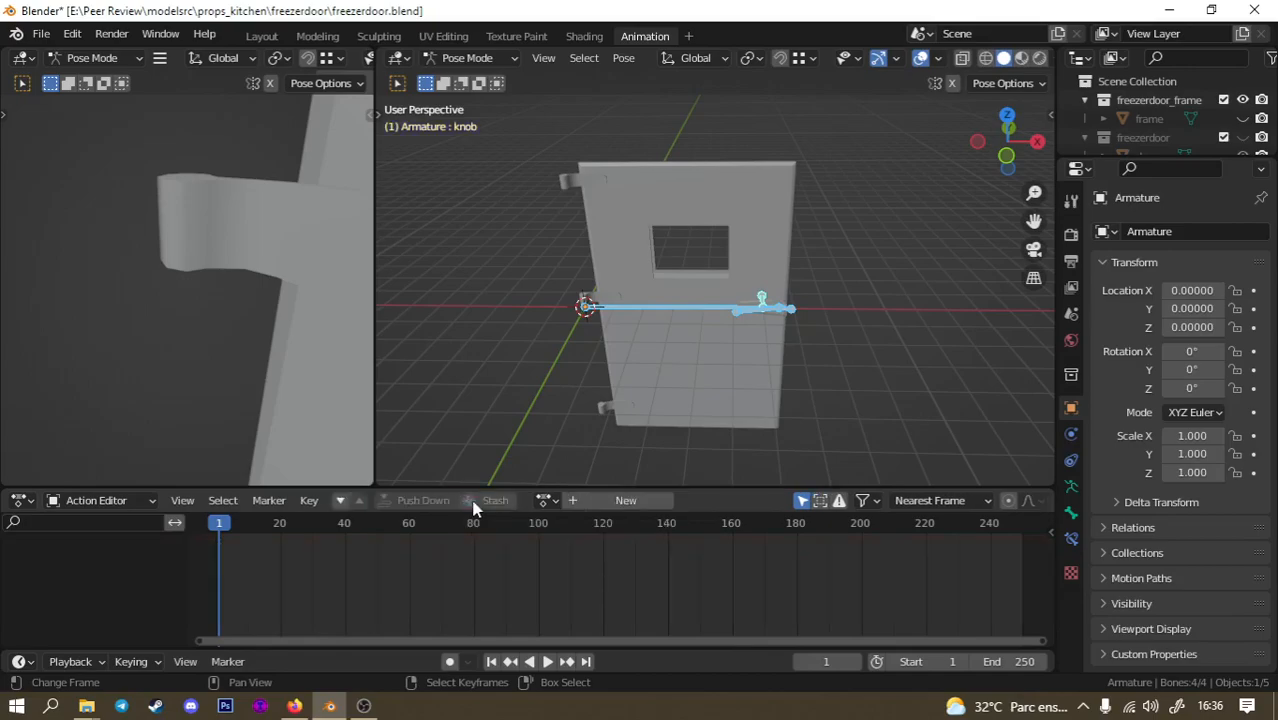
Create a new action for the armature and name it open.
left_click(636, 502)
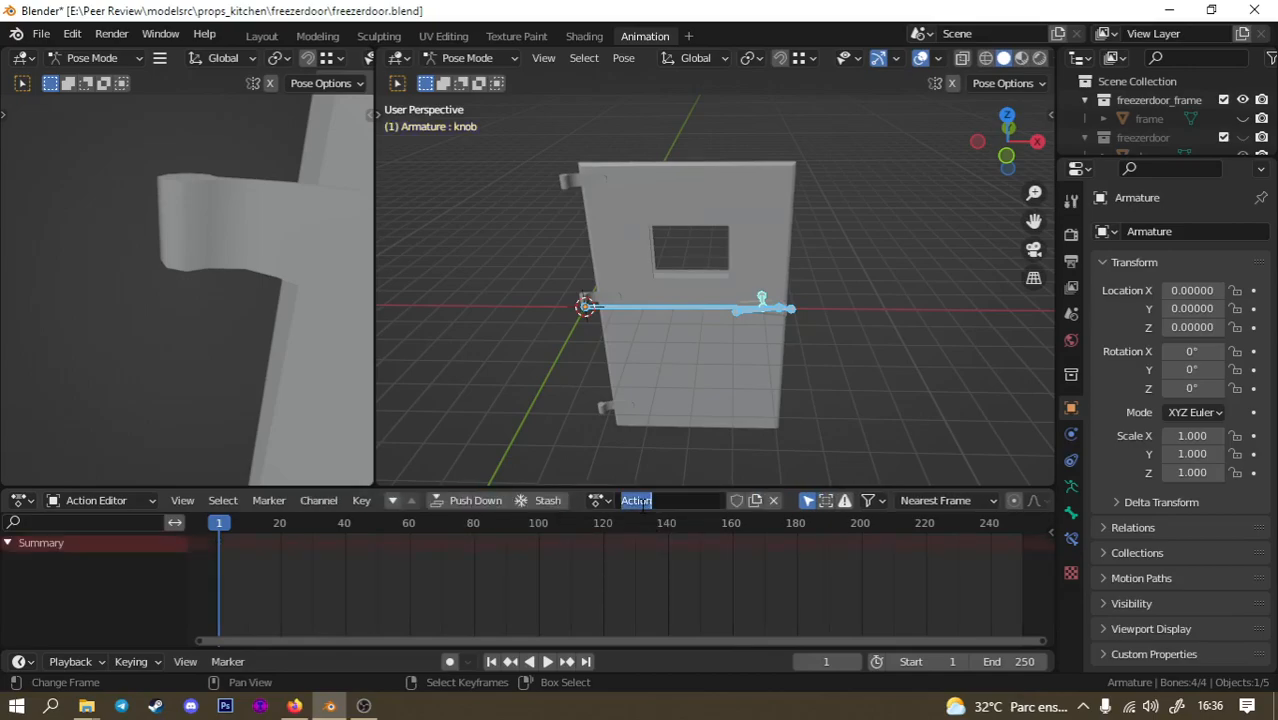
type("open")
key("Return")
Insert a Location, Rotation & Scale keyframe for all bones at frame 1 of the open action.
middle_click_drag(652, 296, 575, 322)
scroll(603, 319, "up", 4)
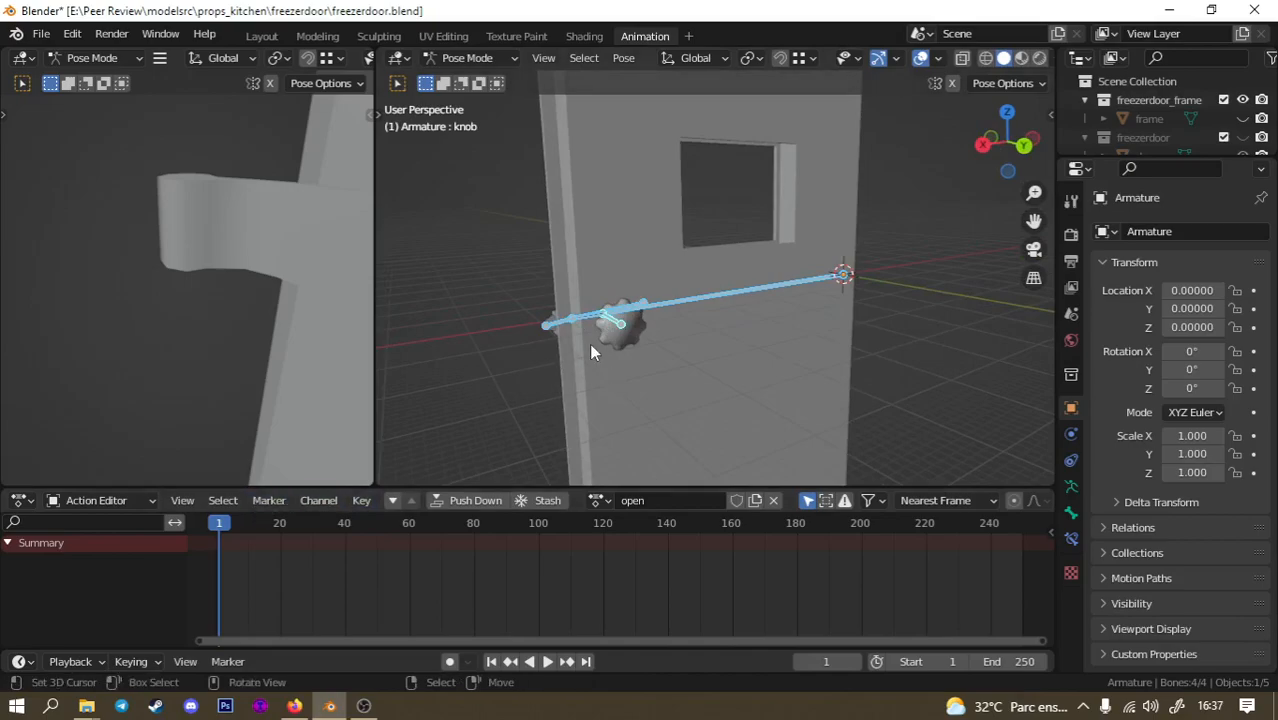
middle_click_drag(539, 348, 630, 356)
key("i")
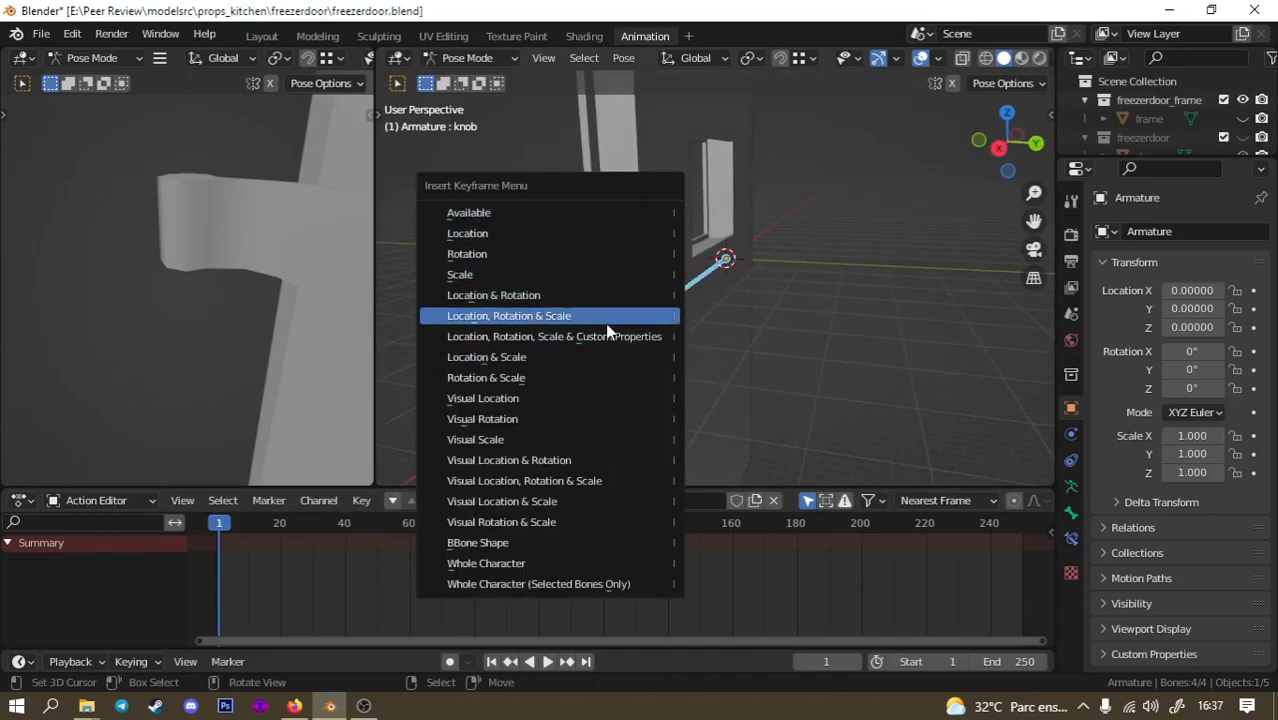
left_click(505, 316)
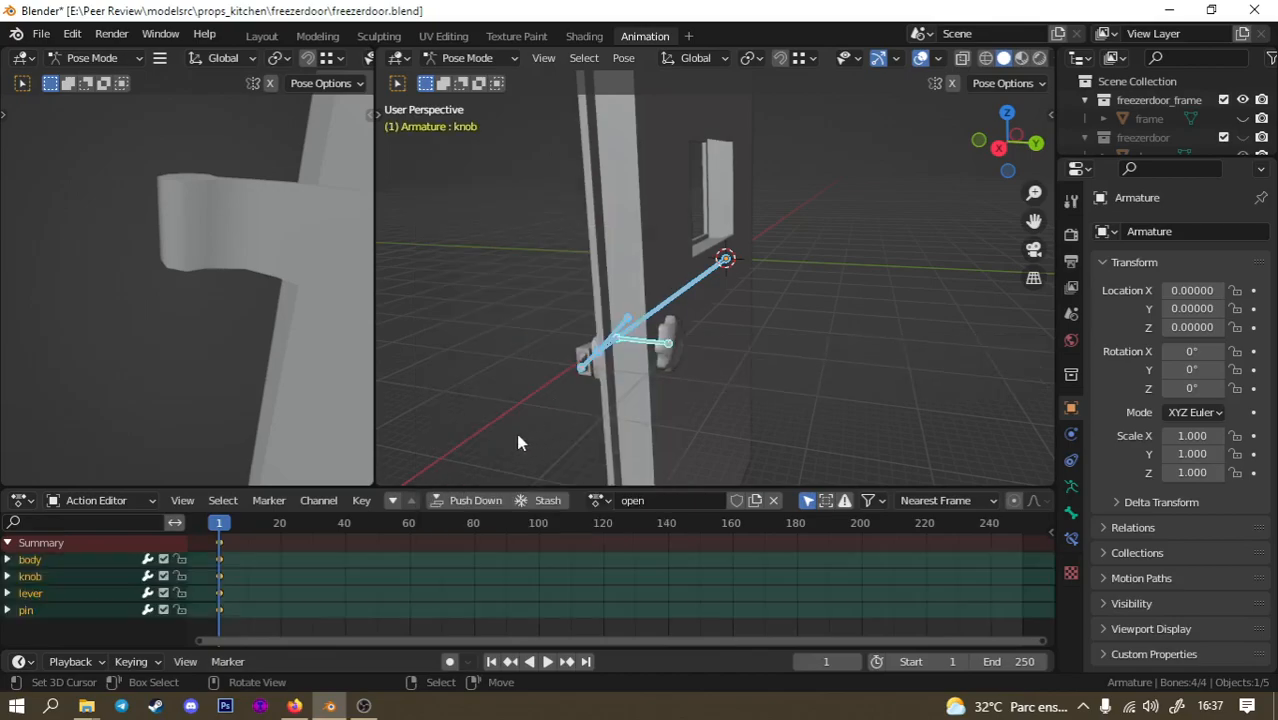
Select only the knob bone and get a close view of the knob on the door.
middle_click_drag(517, 332, 734, 372)
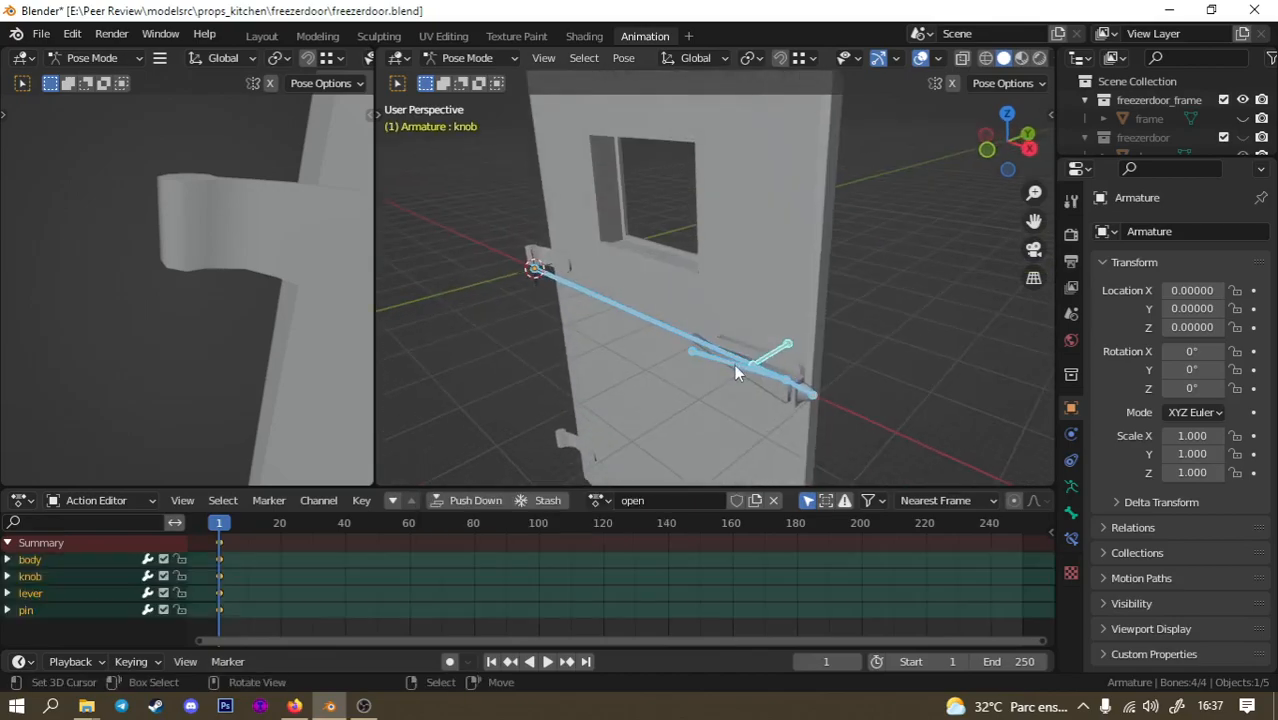
left_click(803, 395)
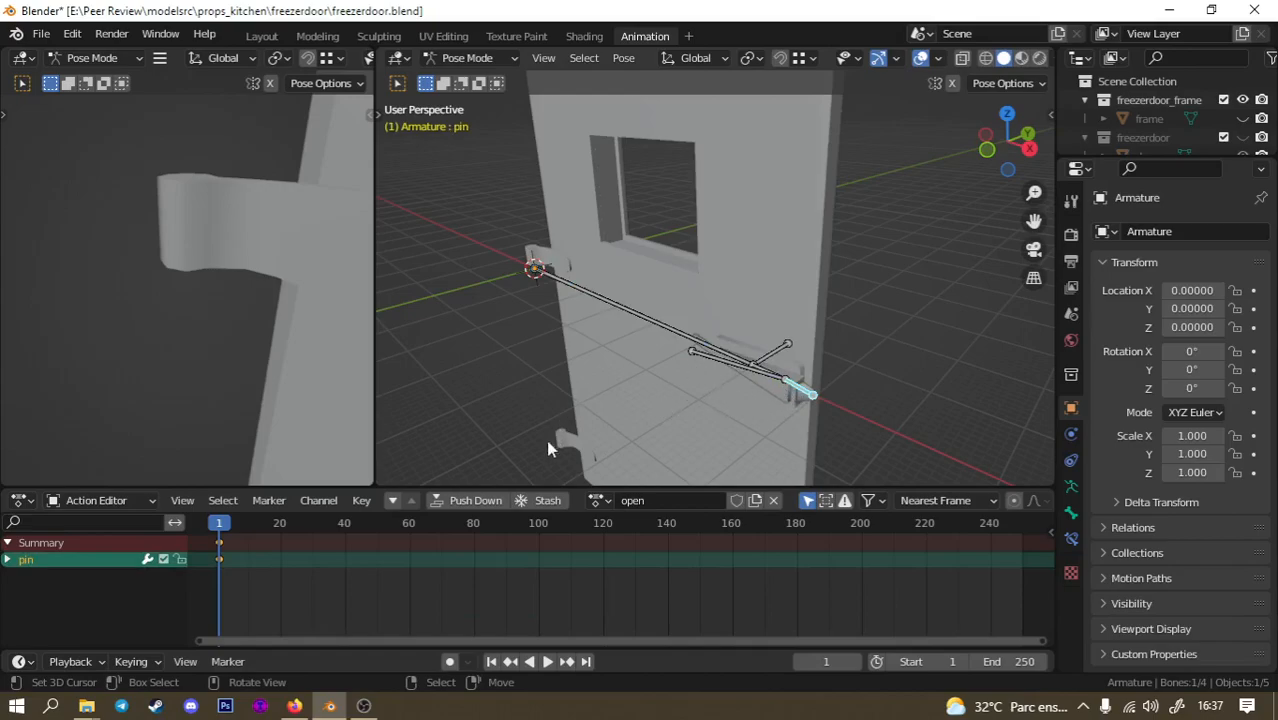
left_click(714, 364)
middle_click_drag(714, 361, 650, 357)
left_click(650, 357)
middle_click_drag(735, 367, 690, 319)
scroll(695, 314, "up", 2)
middle_click_drag(626, 338, 703, 318, "shift")
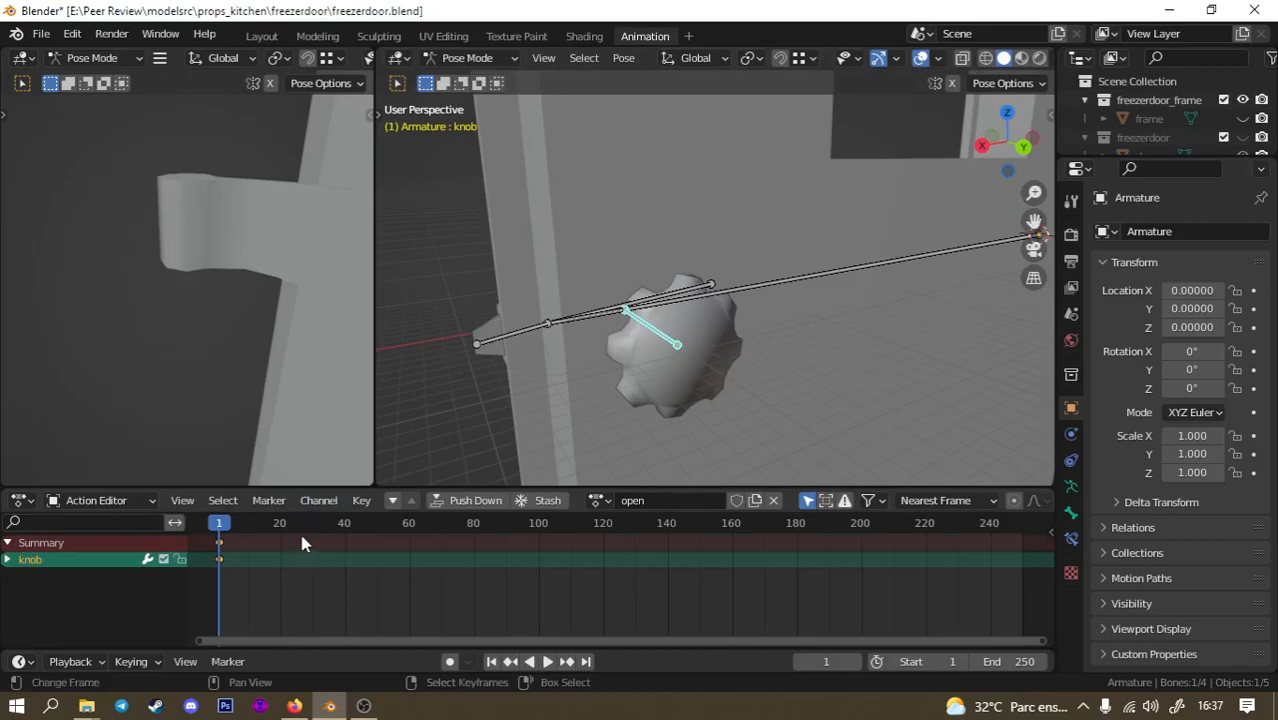
Move the playhead to frame 20 and rotate the knob bone -160° about the global Y axis.
left_click_drag(295, 544, 313, 554)
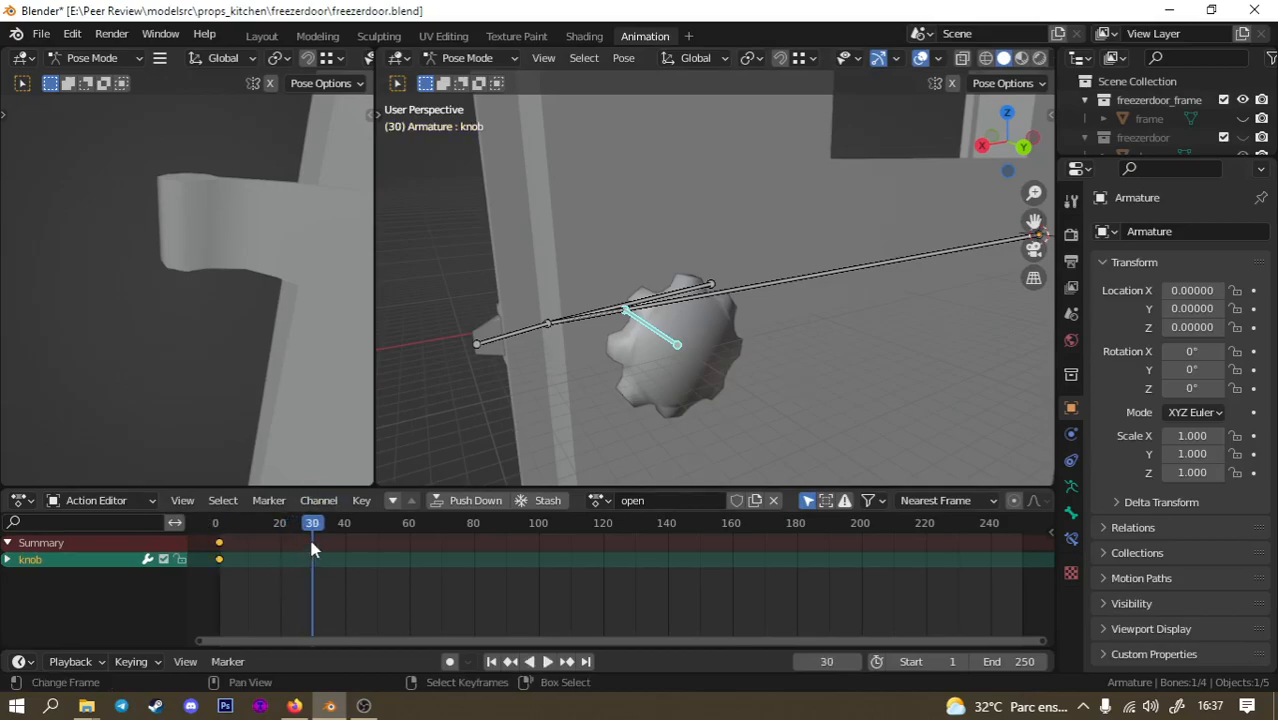
left_click_drag(257, 538, 253, 545)
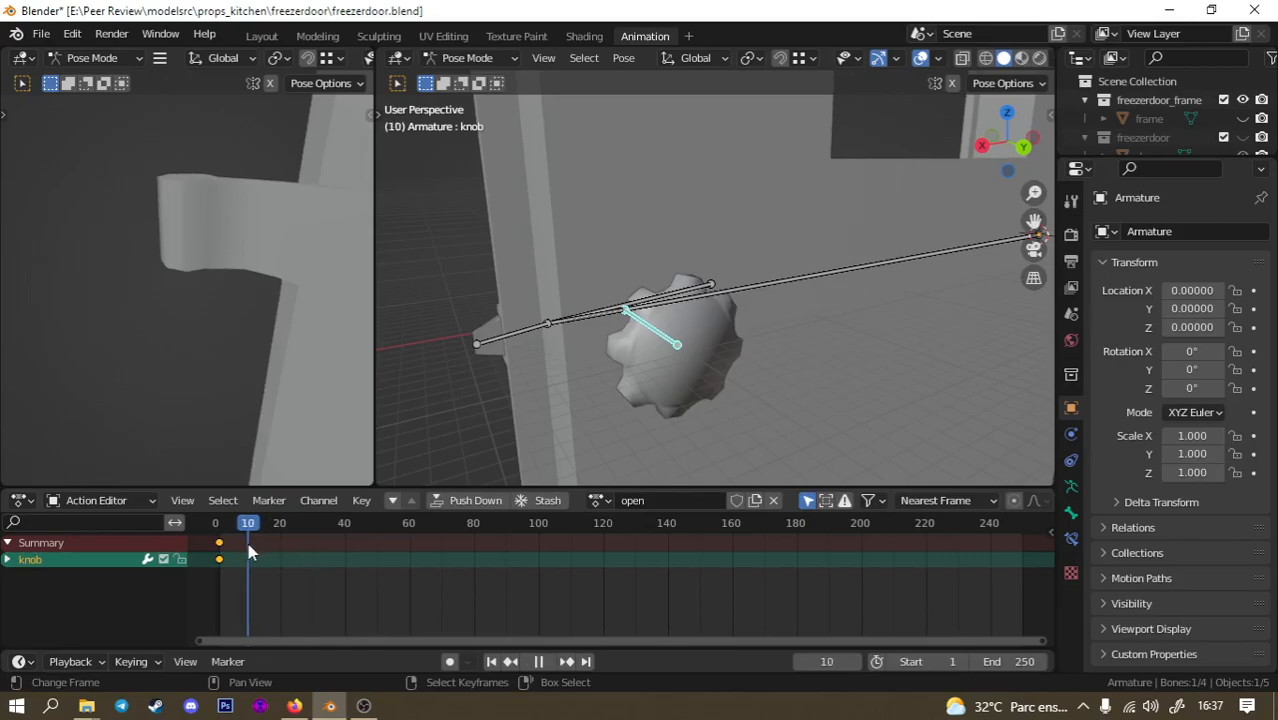
left_click_drag(333, 560, 284, 560)
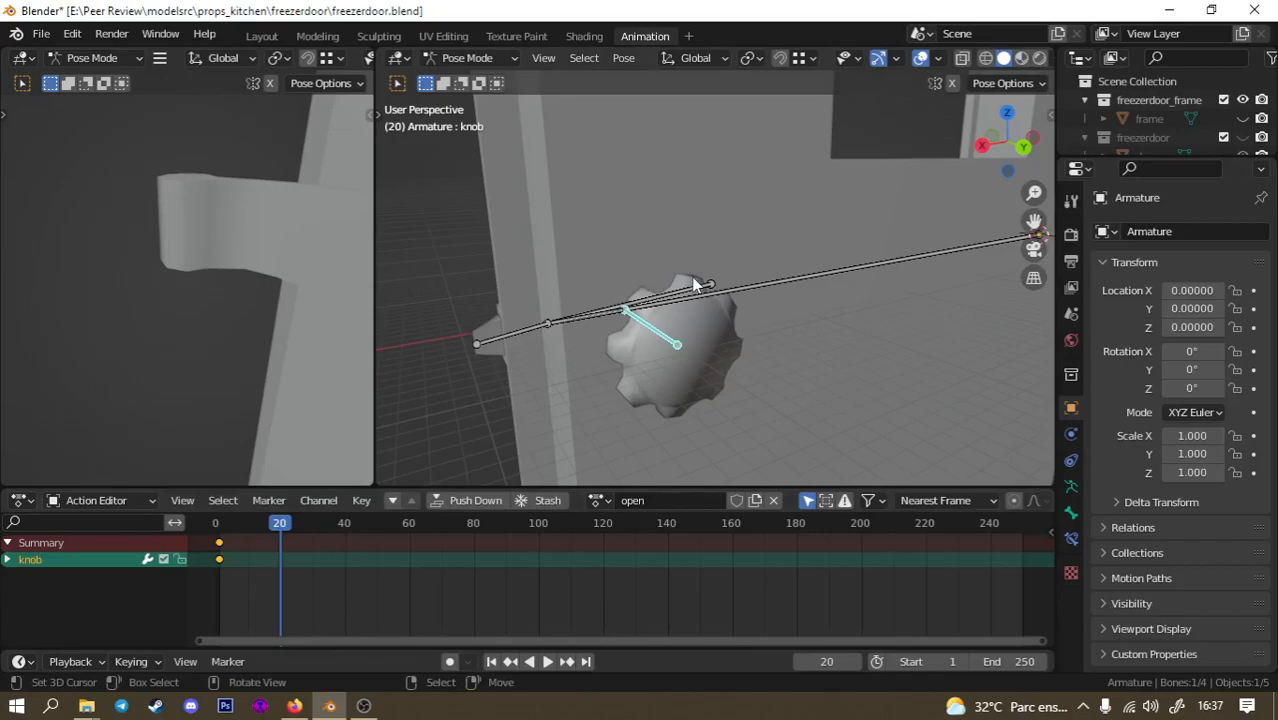
key("r")
key("y")
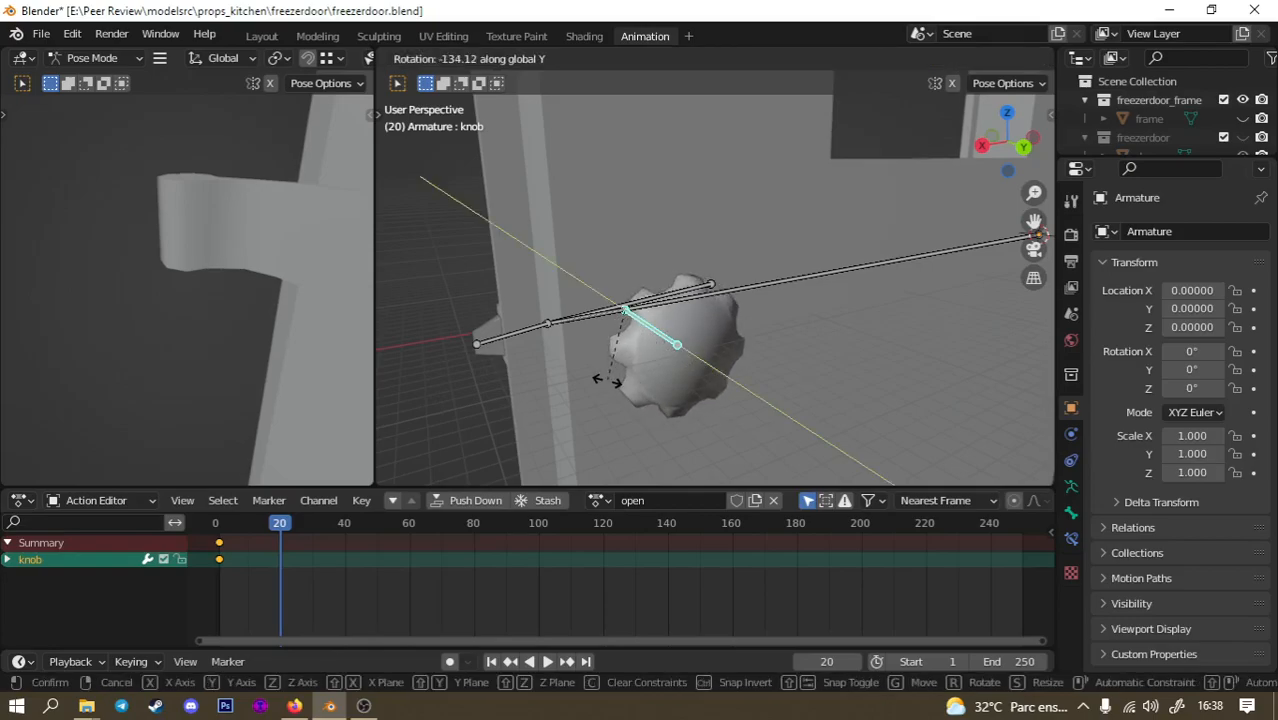
type("1")
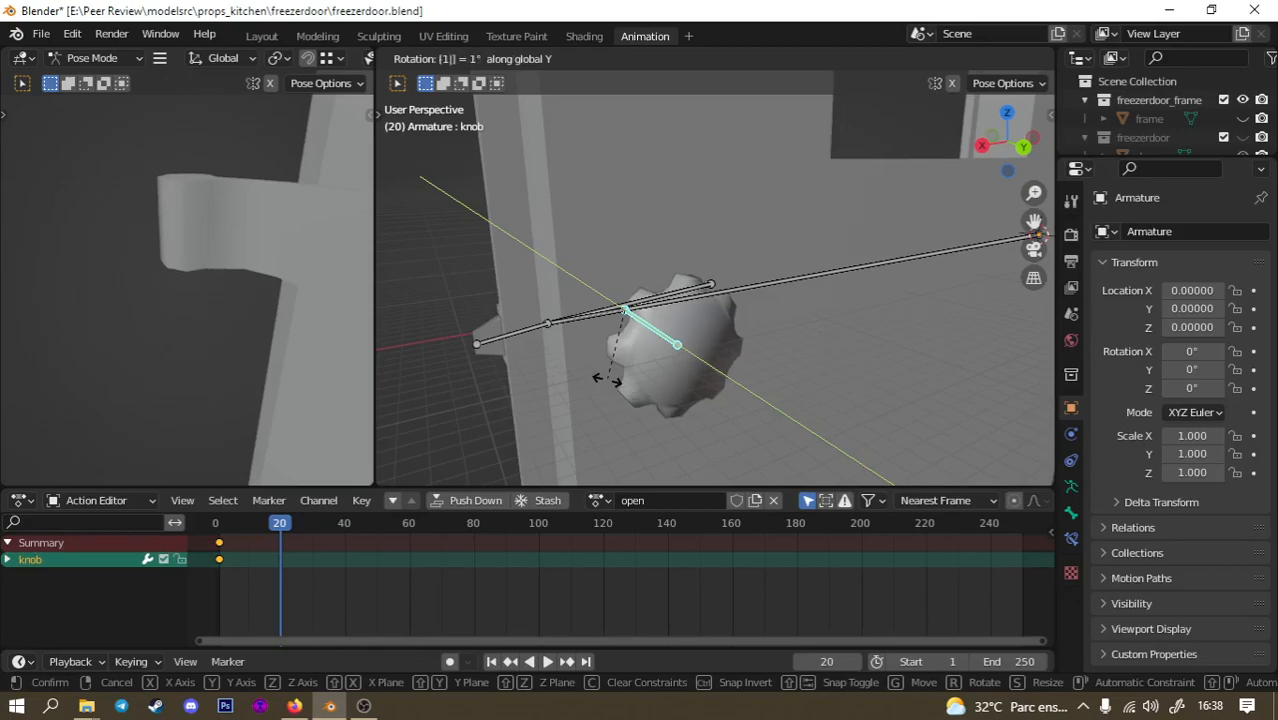
type("60")
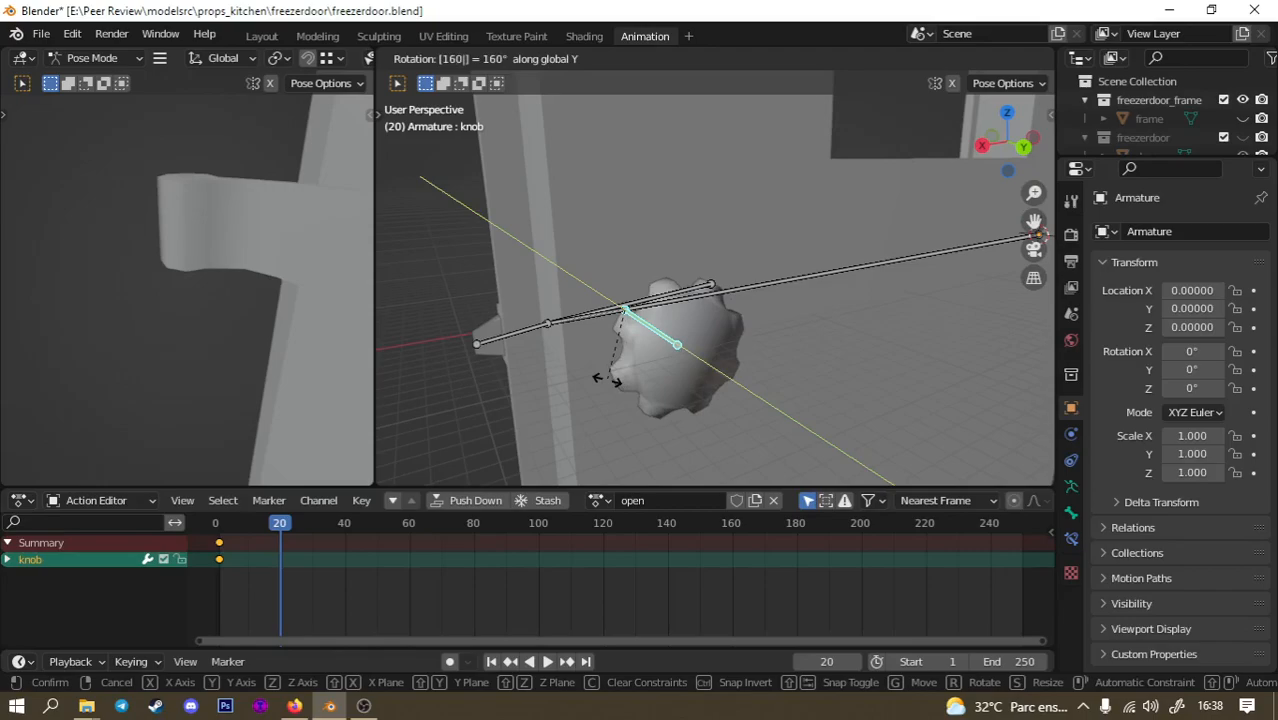
key("minus")
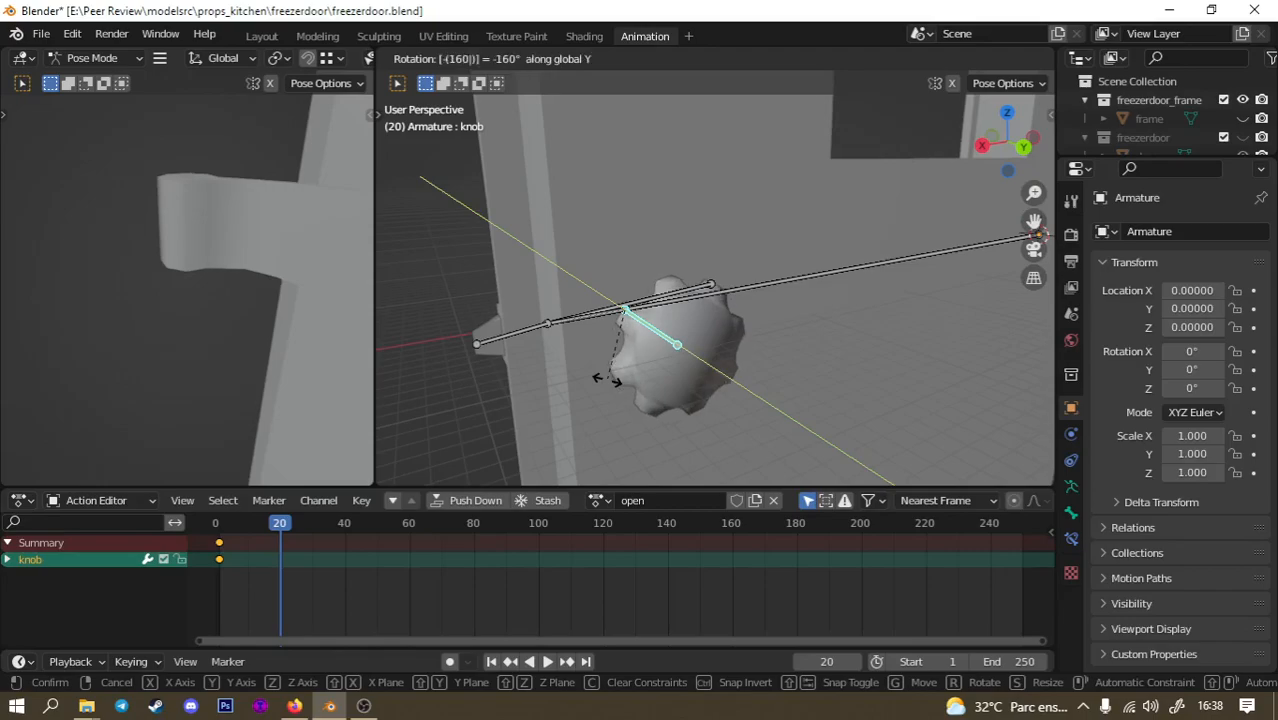
Rotate the knob bone -160° about the global Y axis and insert a Rotation keyframe for it at frame 20.
key("Return")
key("i")
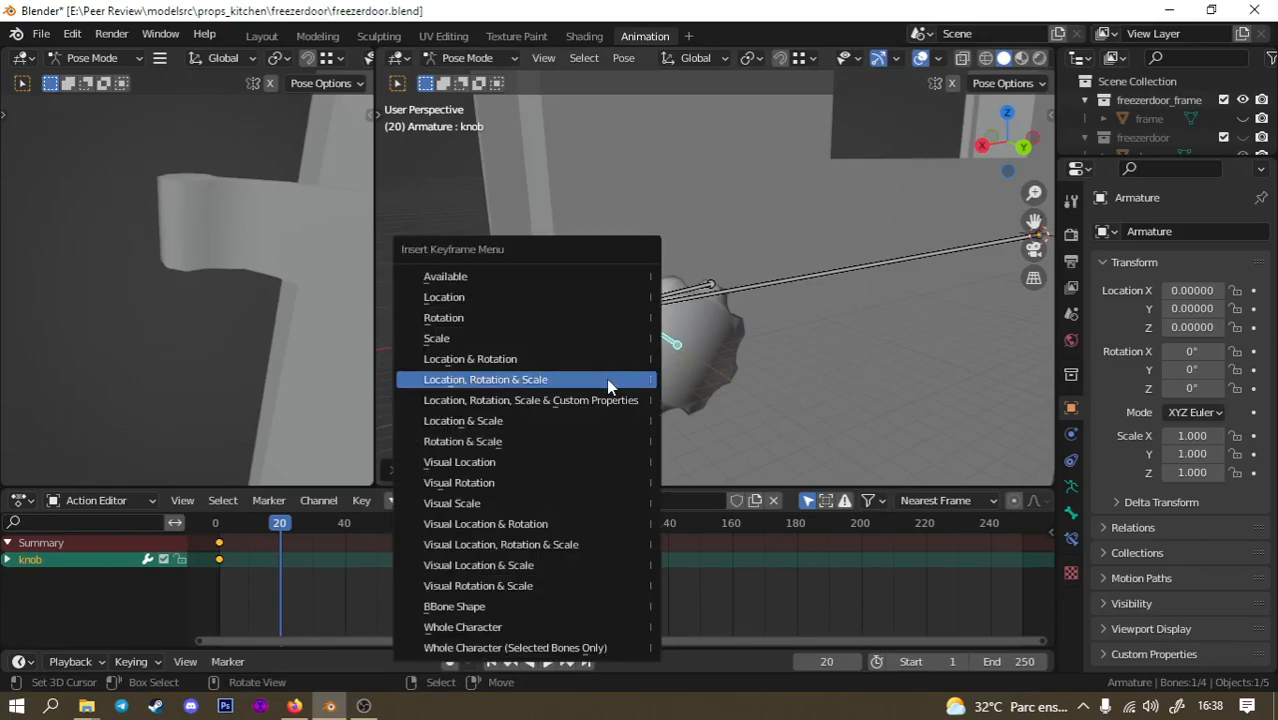
left_click(505, 317)
Play back the knob's turning animation from the first frame and inspect it from another angle.
left_click_drag(280, 523, 210, 530)
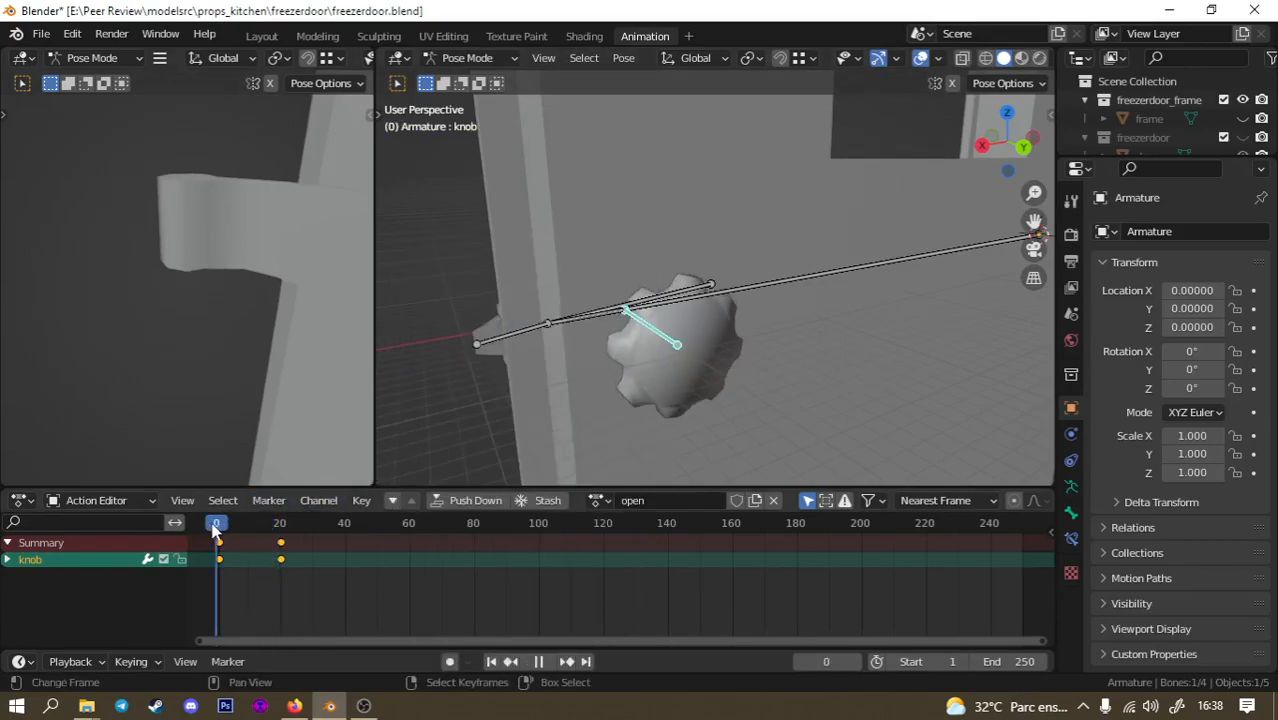
left_click(539, 662)
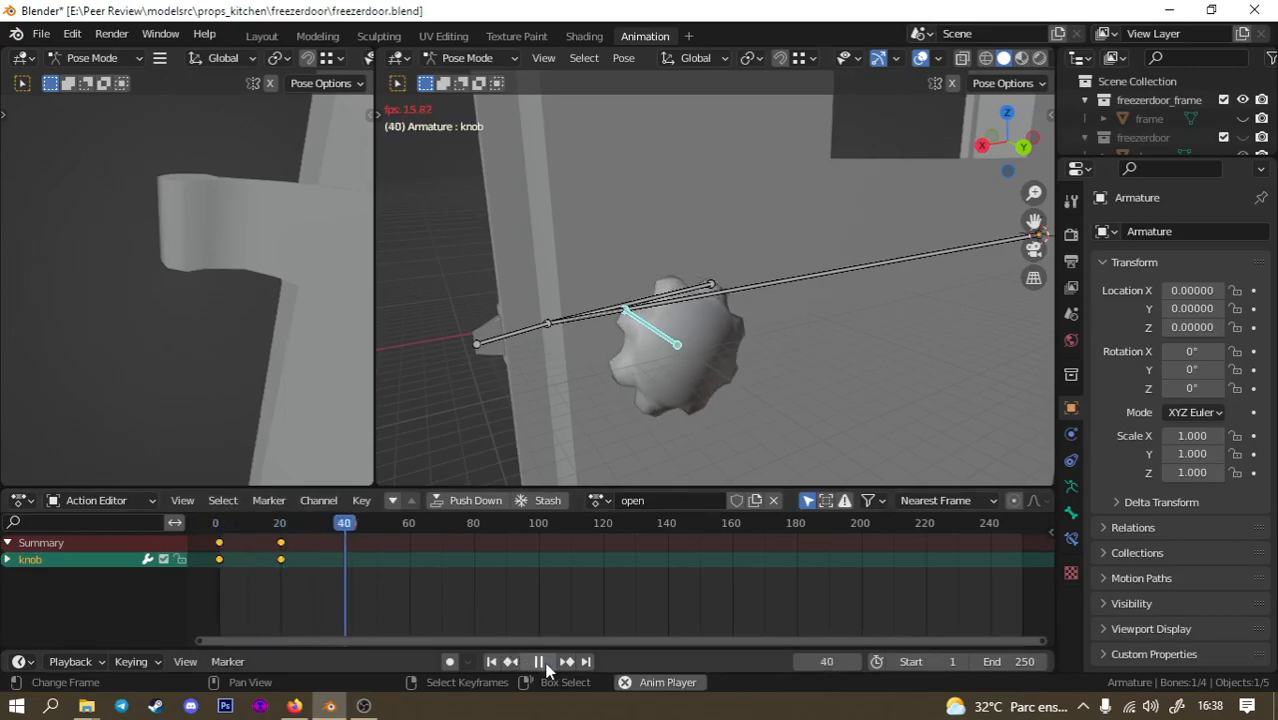
left_click(541, 662)
middle_click_drag(487, 404, 760, 363)
middle_click_drag(660, 374, 516, 389)
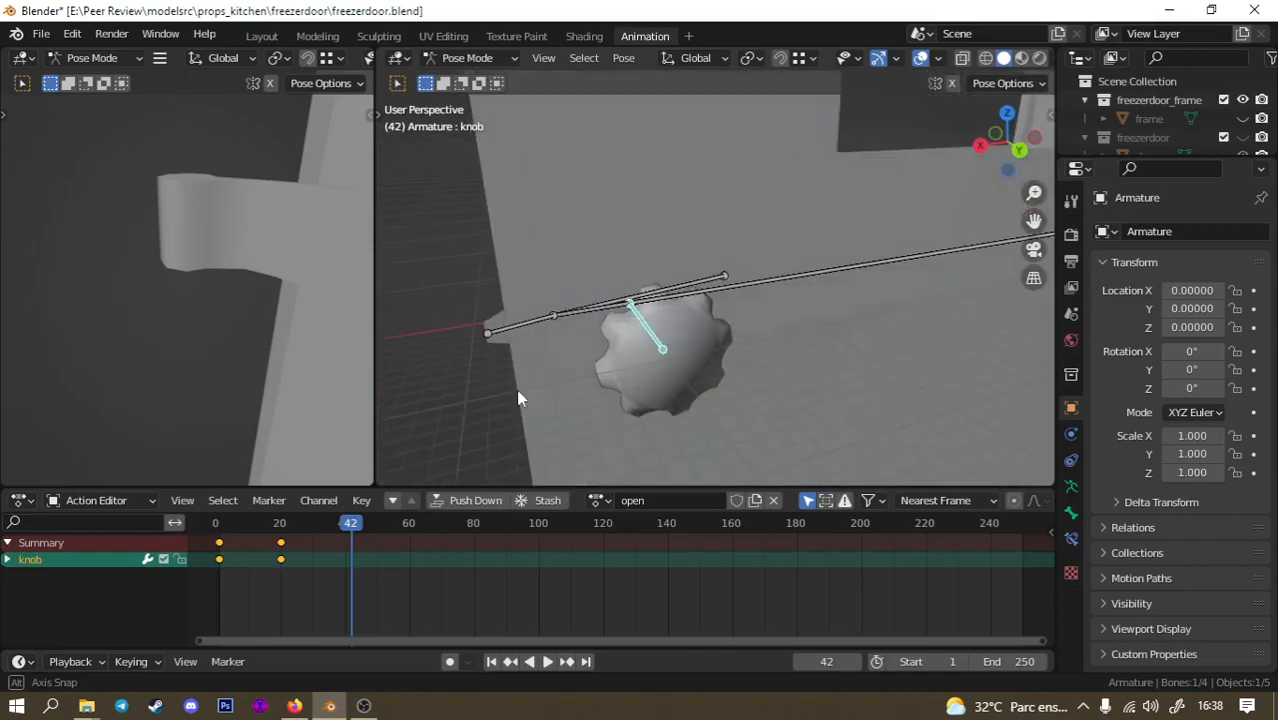
left_click(536, 663)
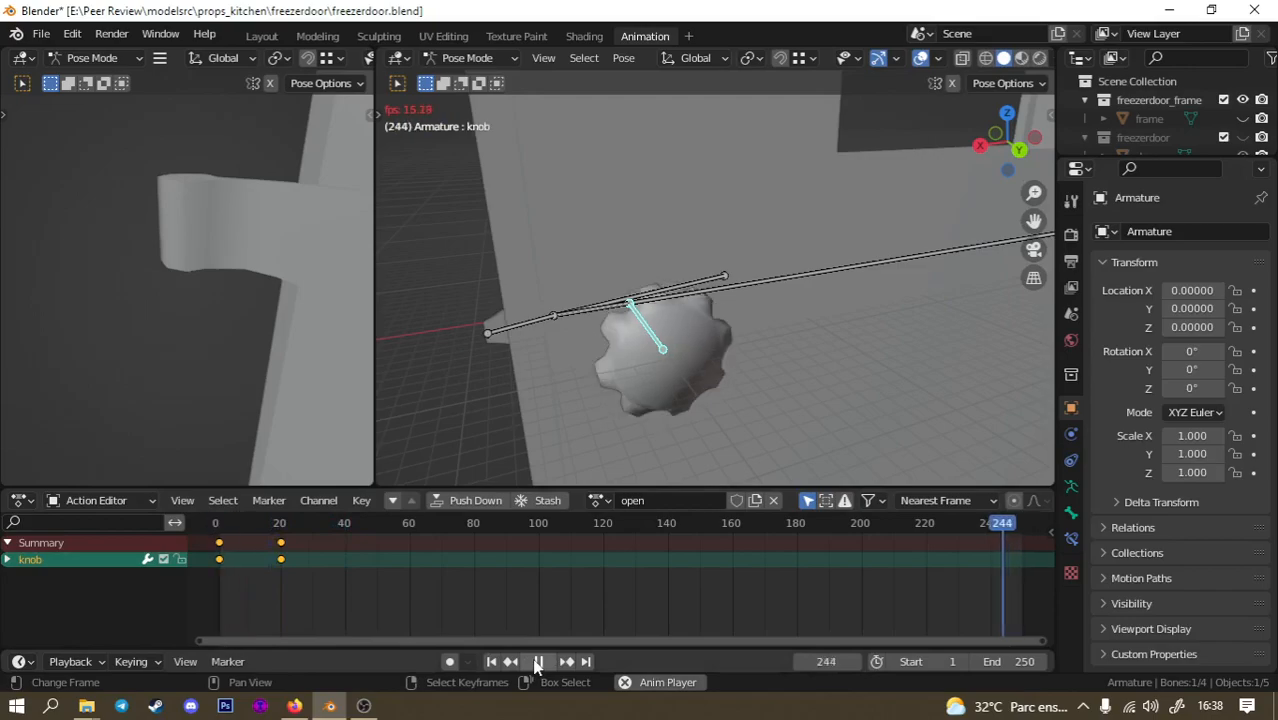
left_click(222, 561)
left_click(220, 563)
key("space")
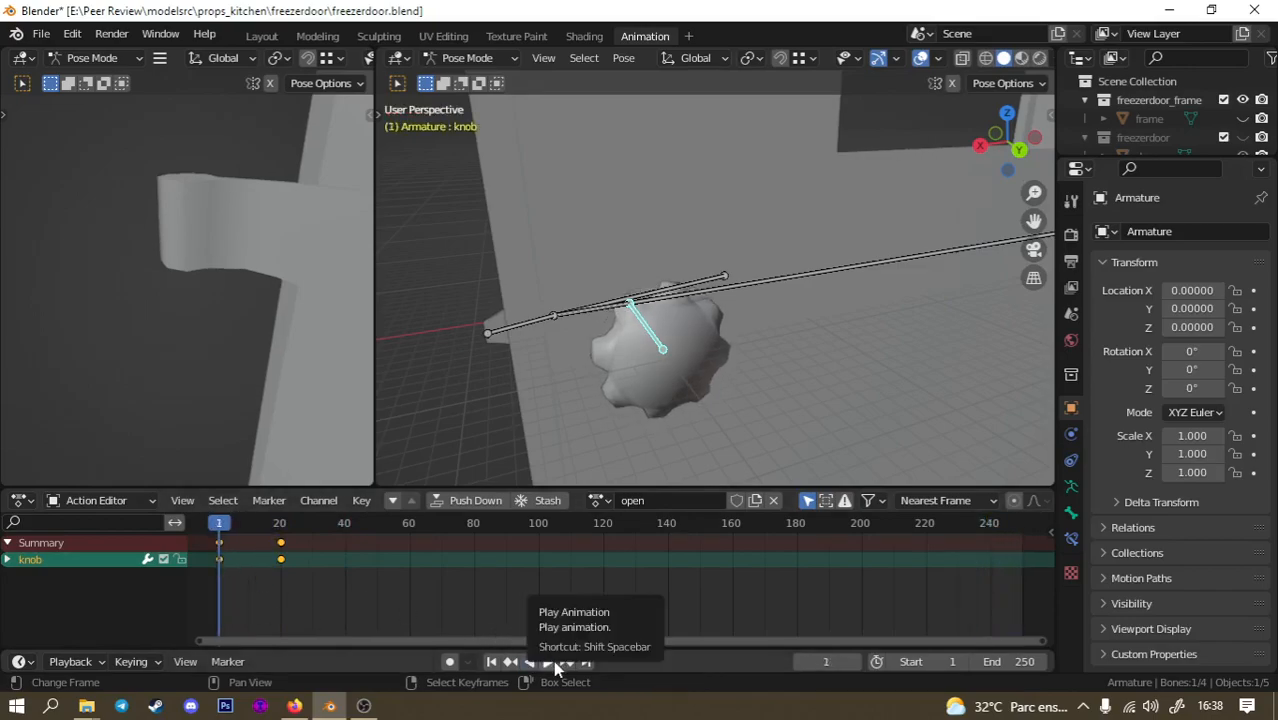
left_click(557, 664)
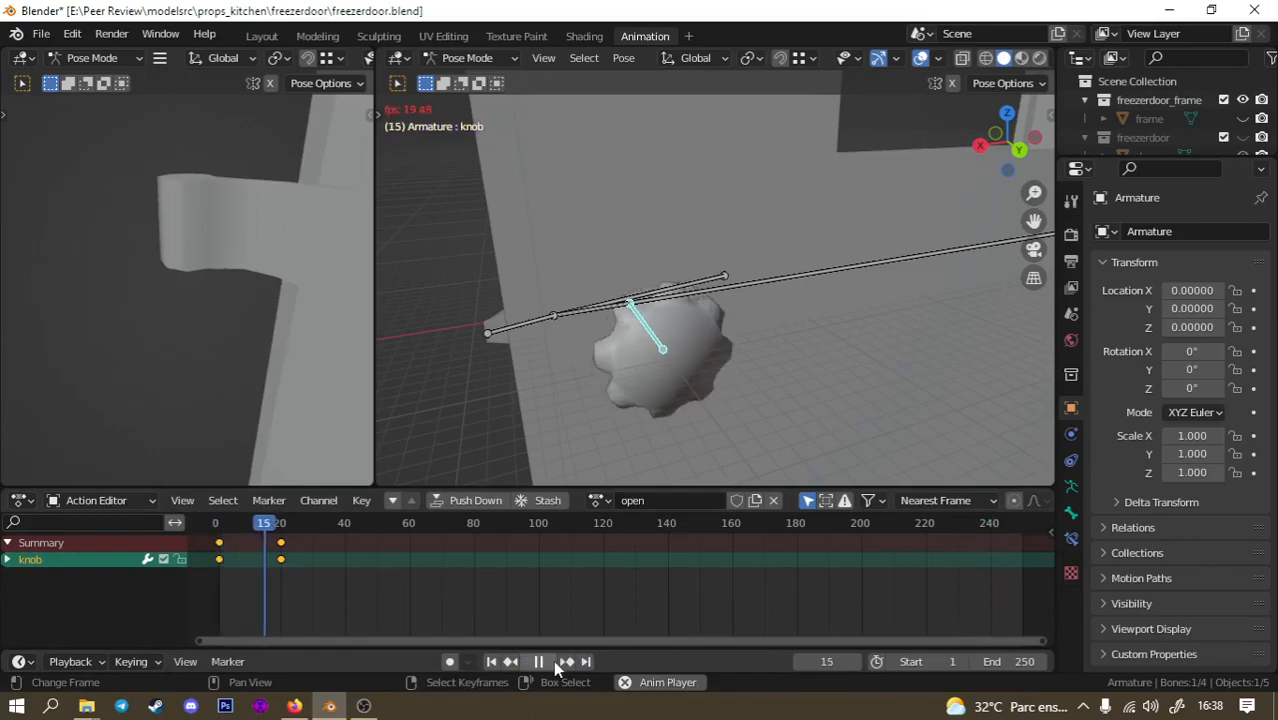
left_click(557, 664)
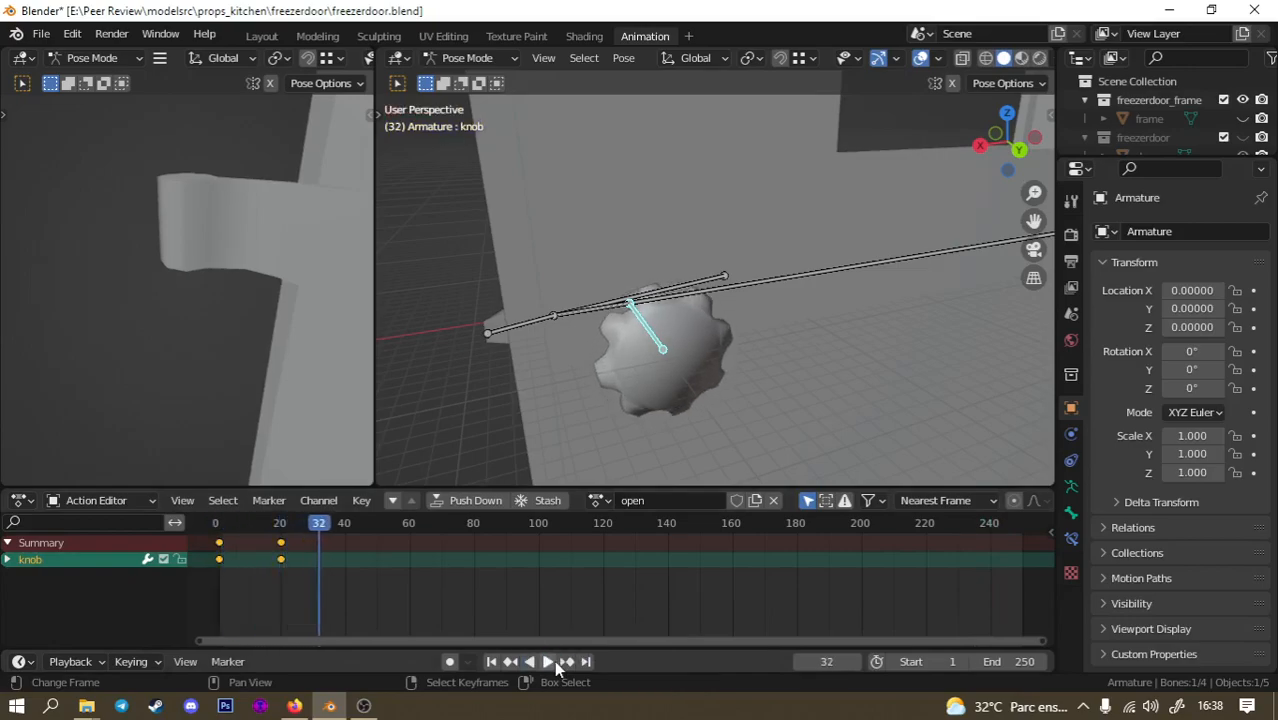
Set the animation's end frame to 20.
left_click(1008, 662)
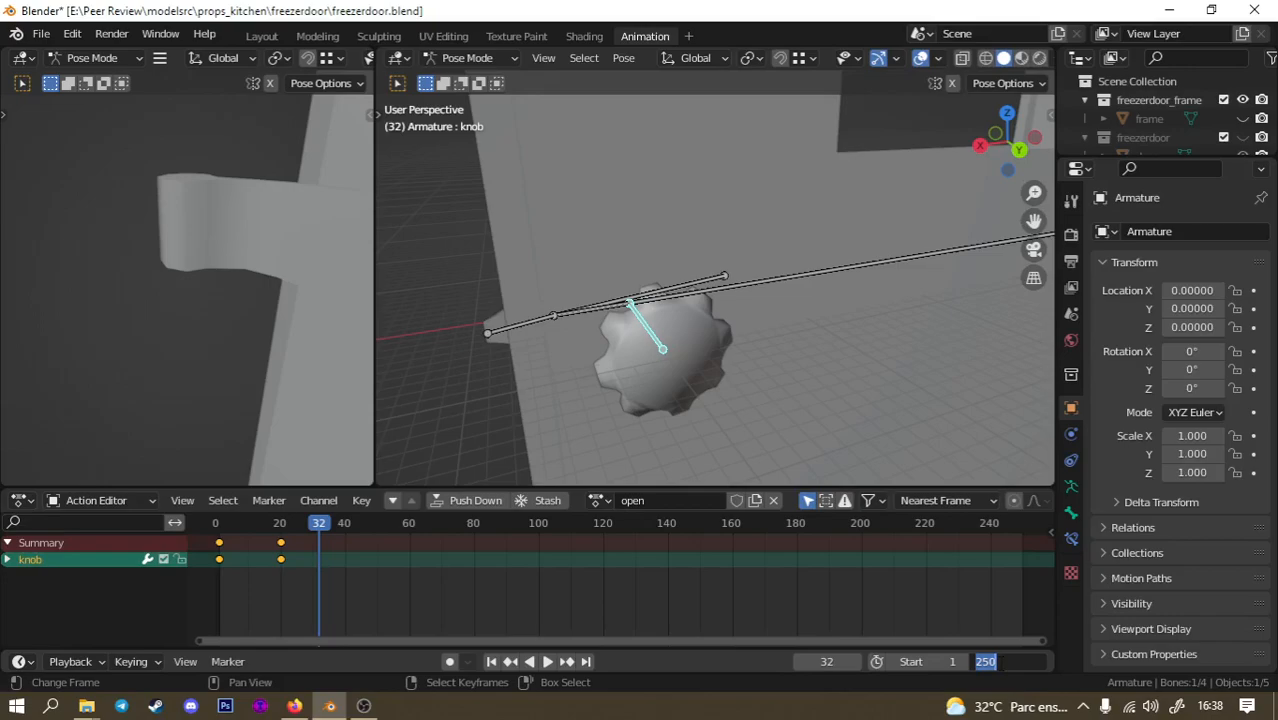
type("20")
key("Return")
Return to frame 1 and select the lever bone on the other side of the door.
left_click_drag(305, 566, 220, 553)
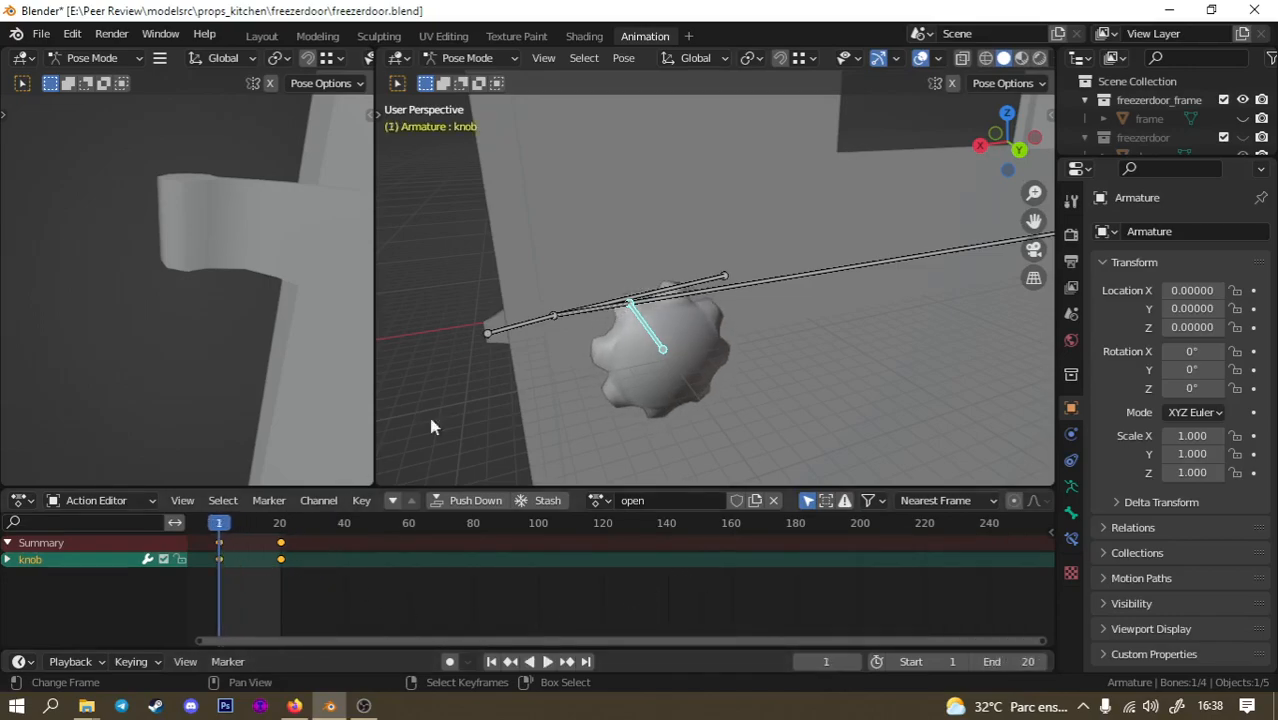
middle_click_drag(519, 370, 692, 392)
left_click(630, 340)
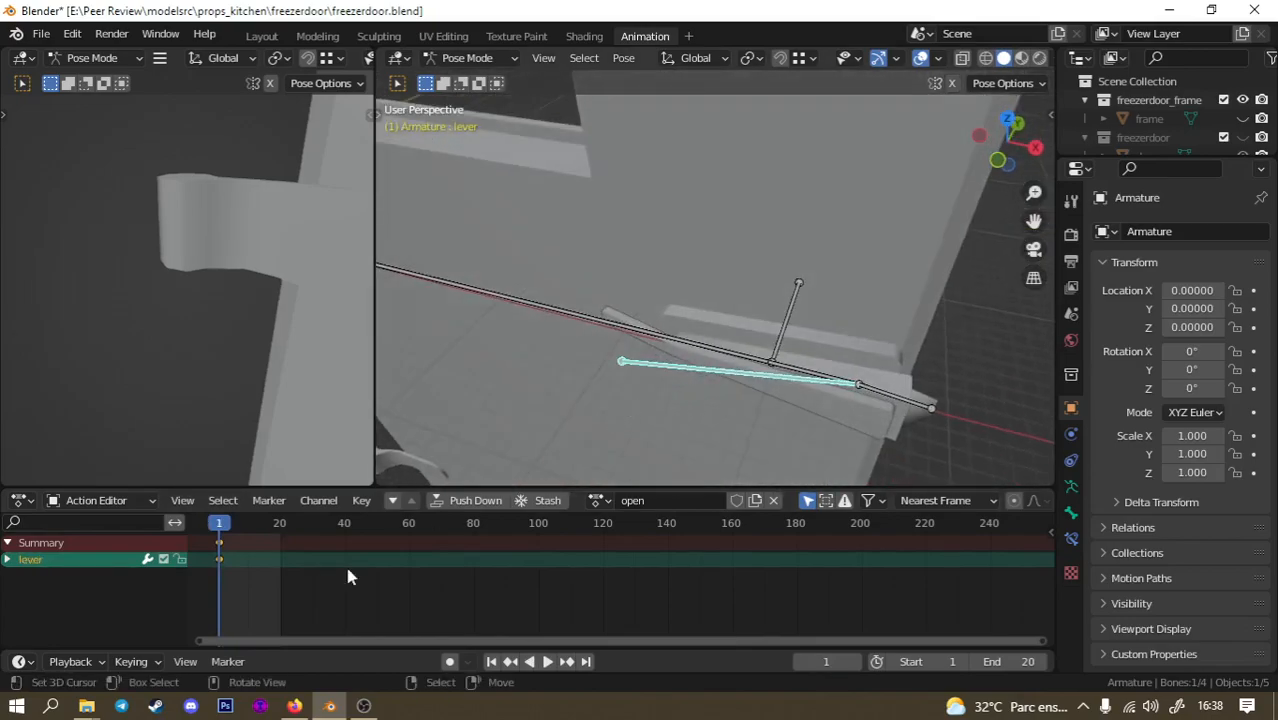
Try rotating the lever bone away from the door about the global Z axis at frame 1, working in top view.
key("r")
key("z")
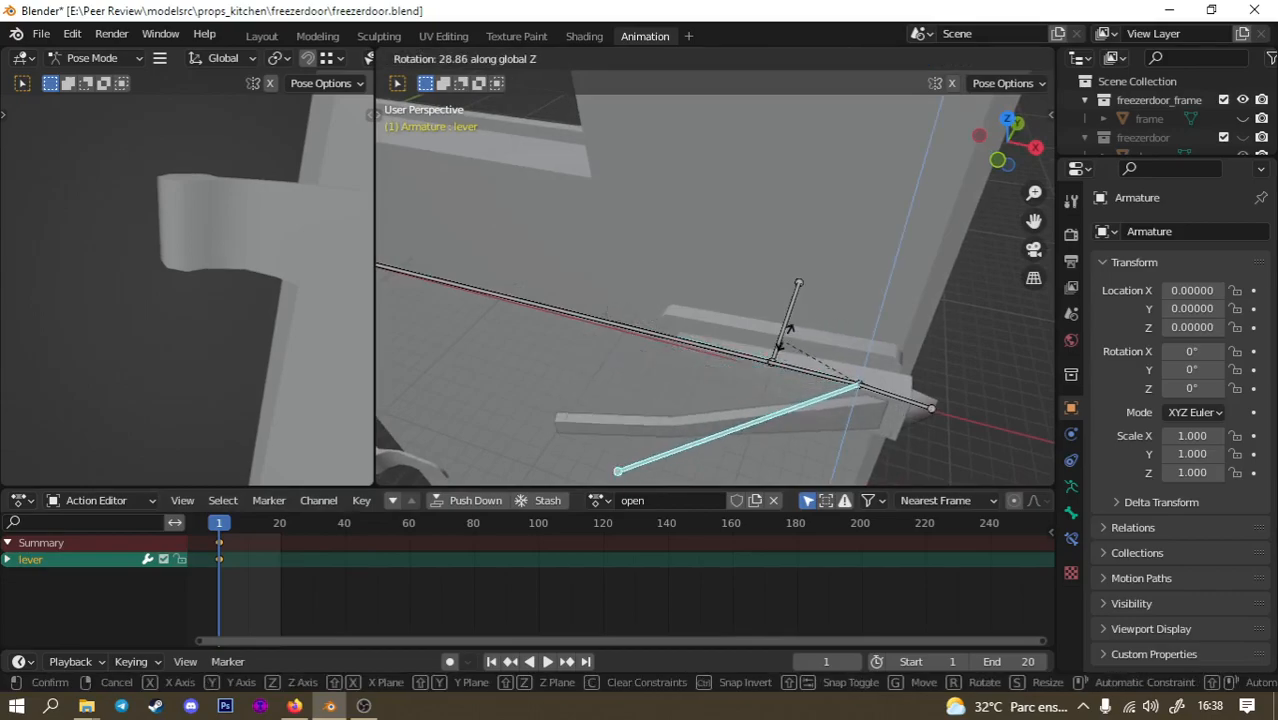
left_click(862, 366)
key("KP_7")
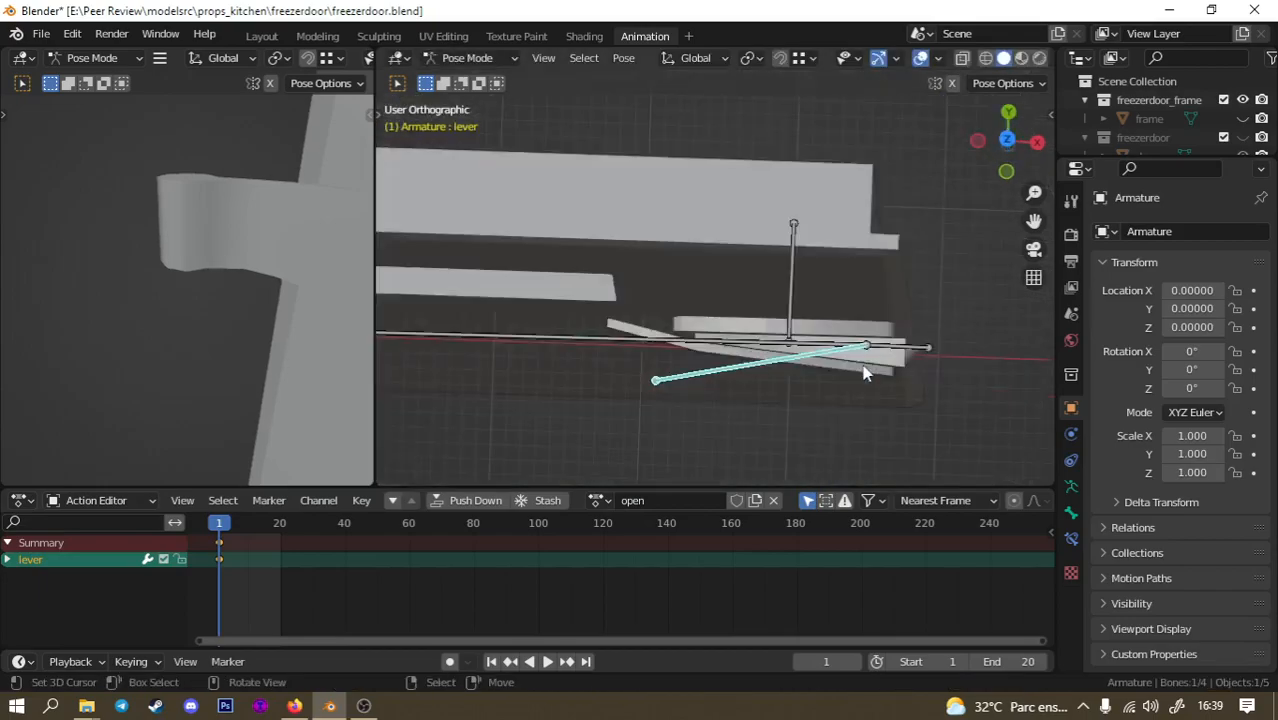
scroll(864, 371, "up", 2)
middle_click_drag(936, 394, 860, 333, "shift")
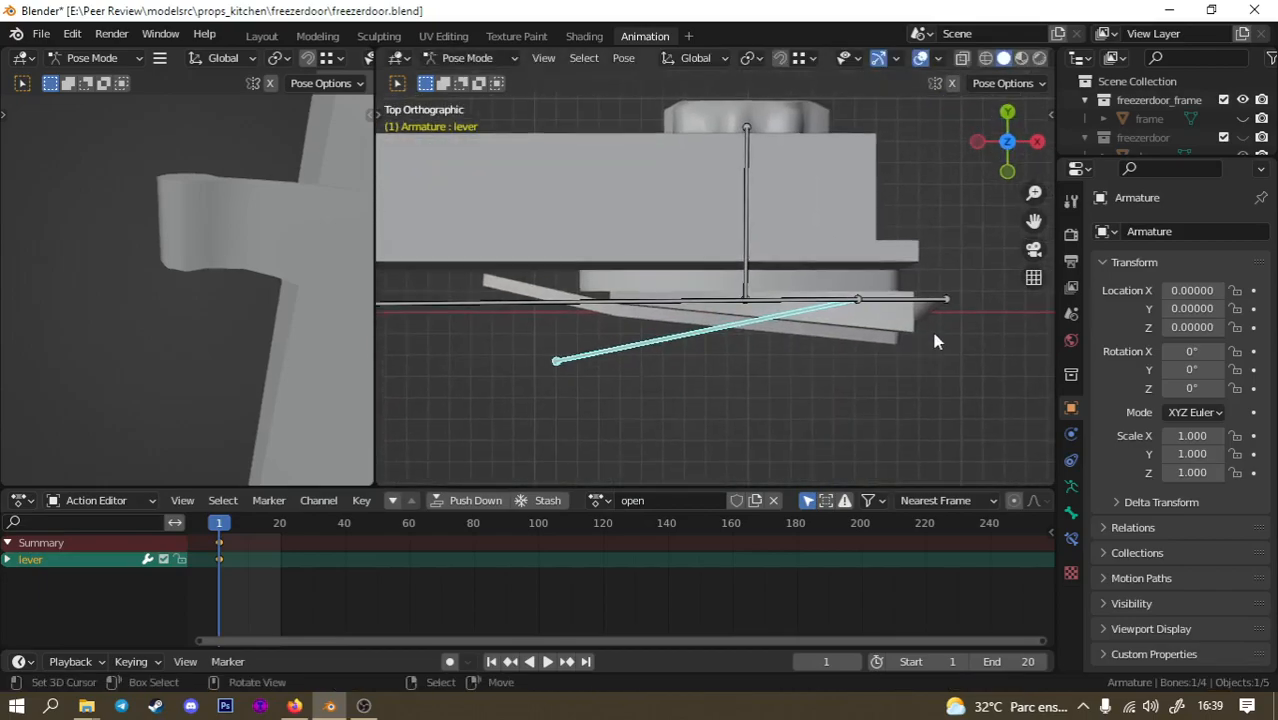
key("r")
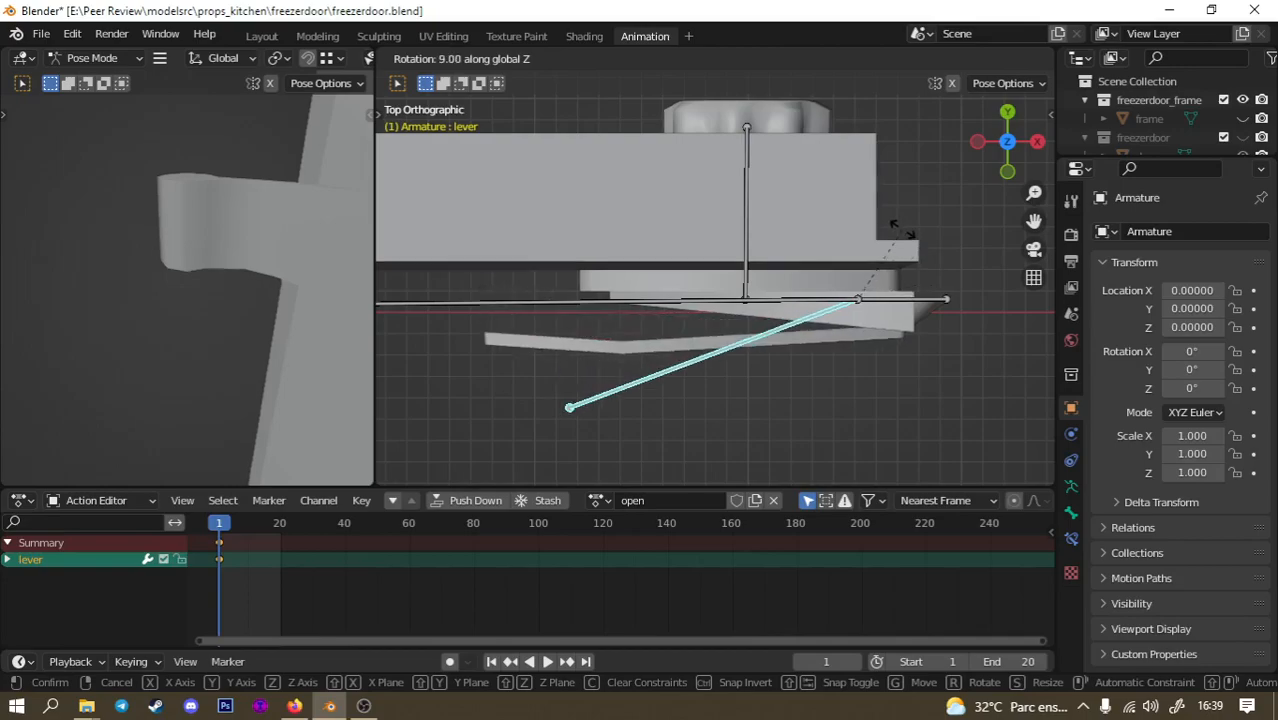
left_click(906, 242)
key("r")
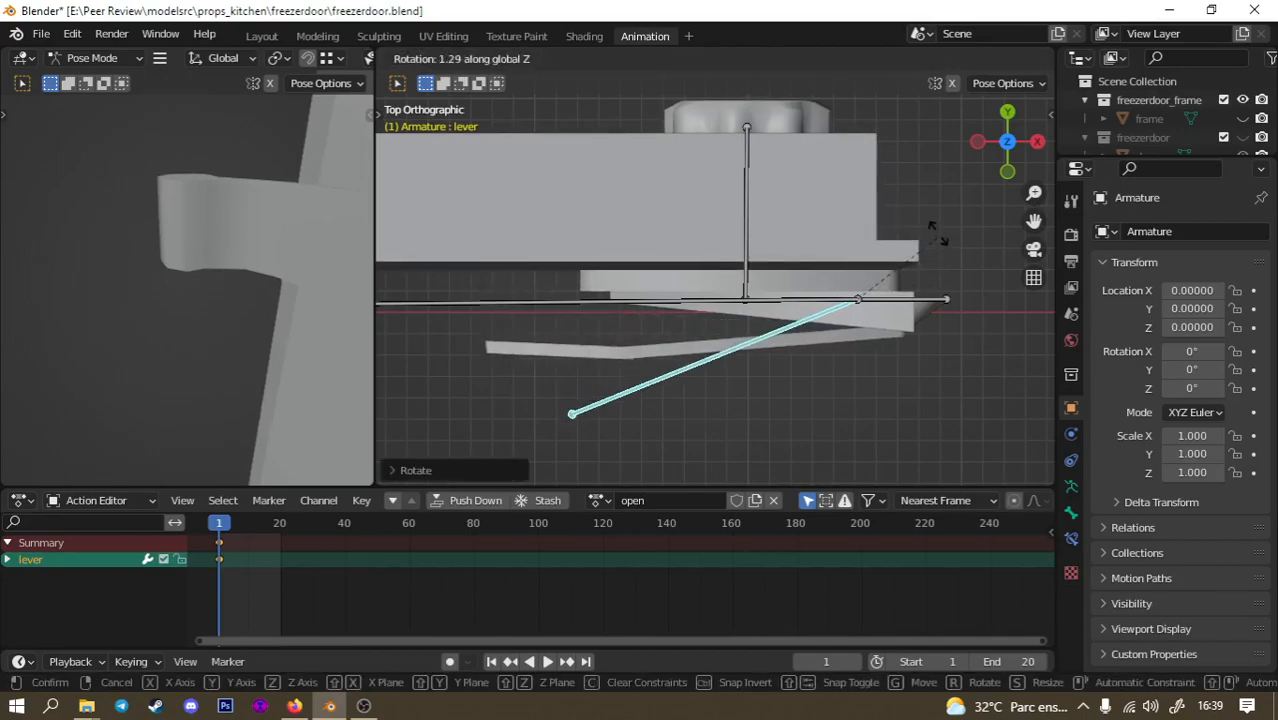
left_click(921, 216)
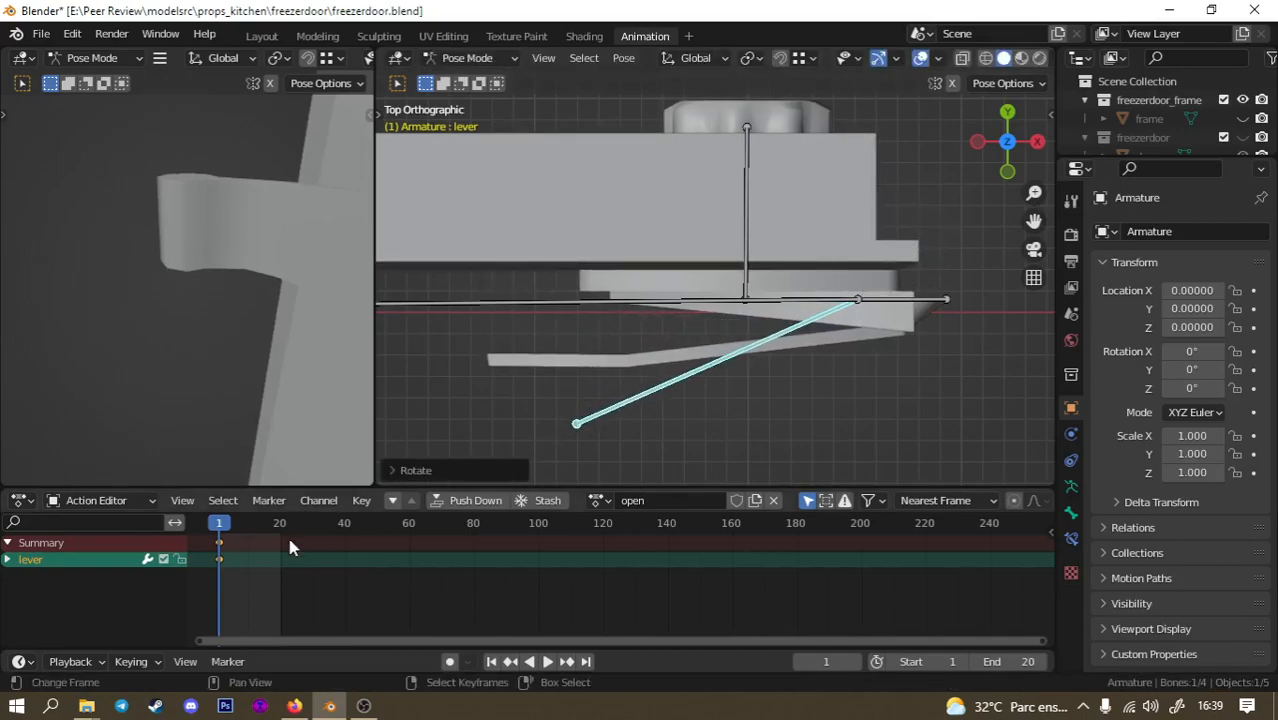
Try rotating the lever bone by about 14° around the global Z axis at frame 12.
left_click(245, 538)
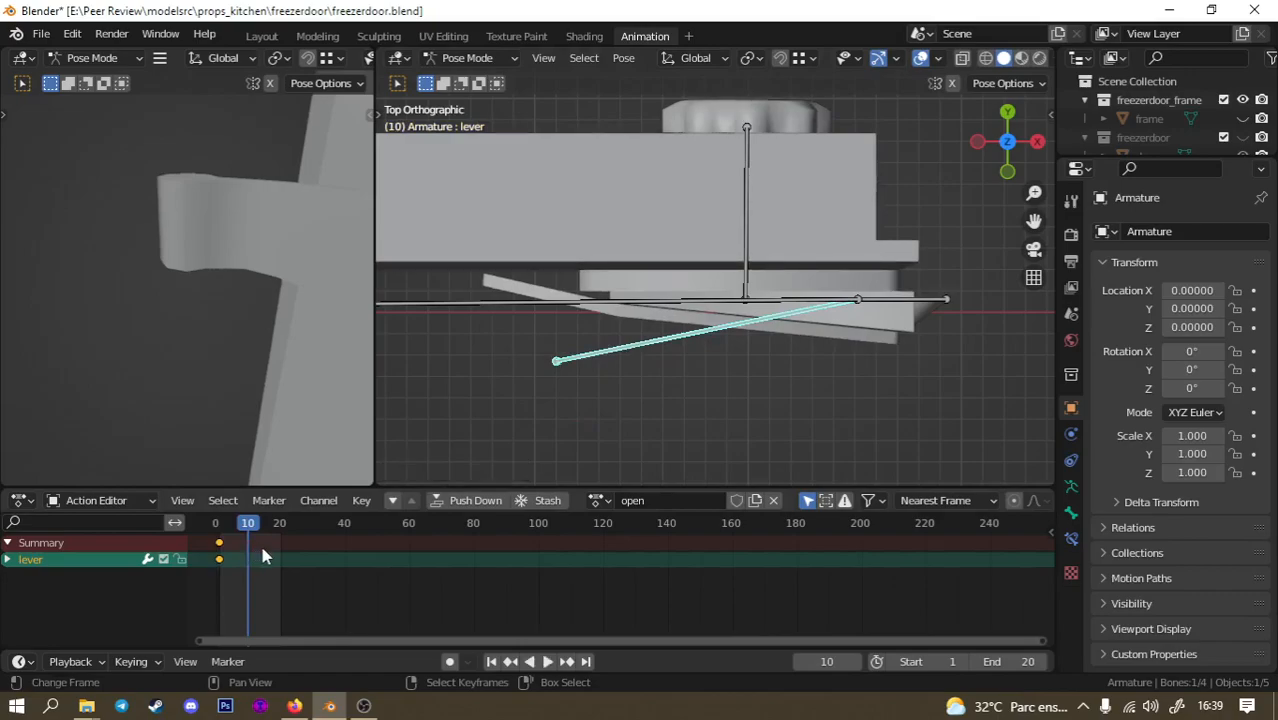
left_click(217, 529)
key("space")
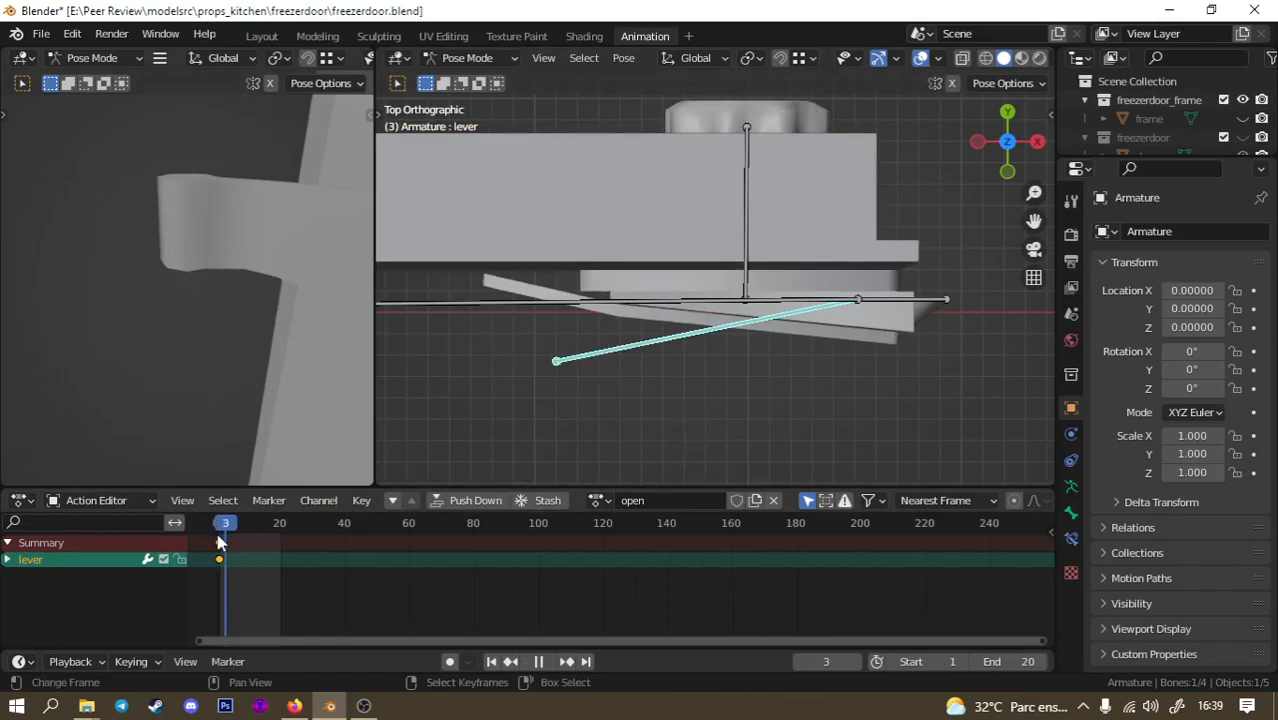
left_click_drag(240, 536, 254, 538)
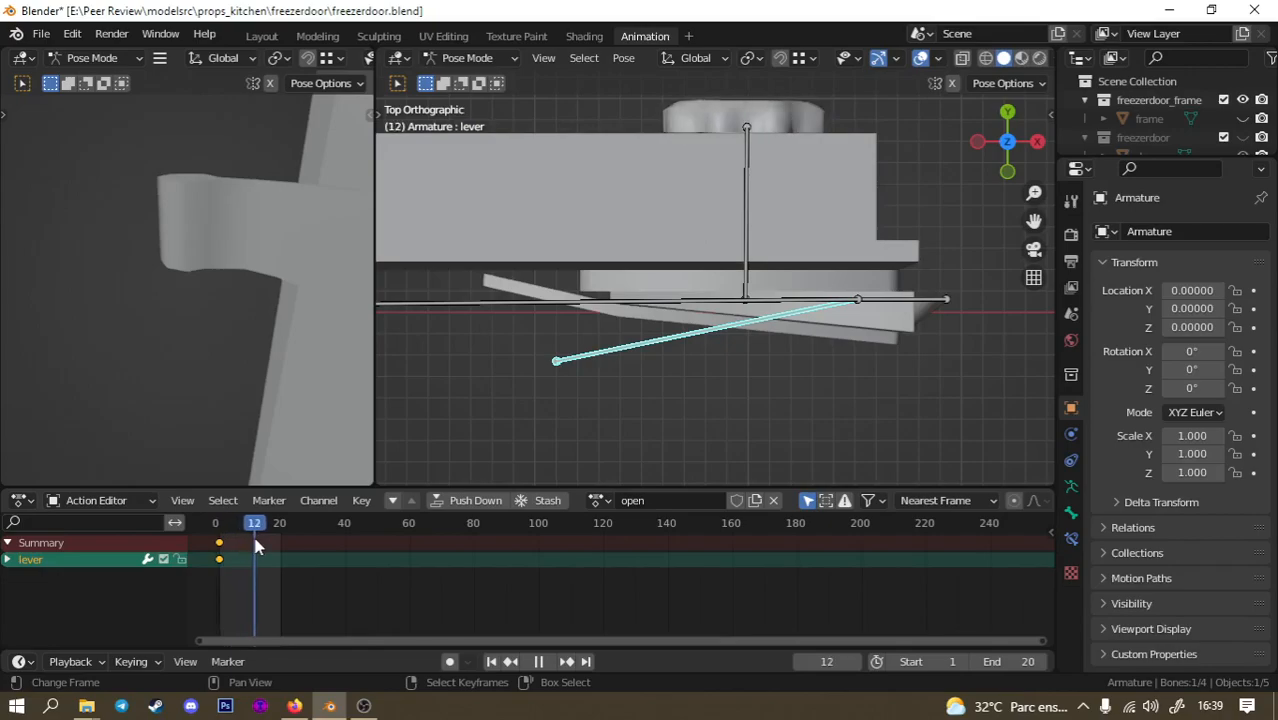
key("space")
key("r")
key("z")
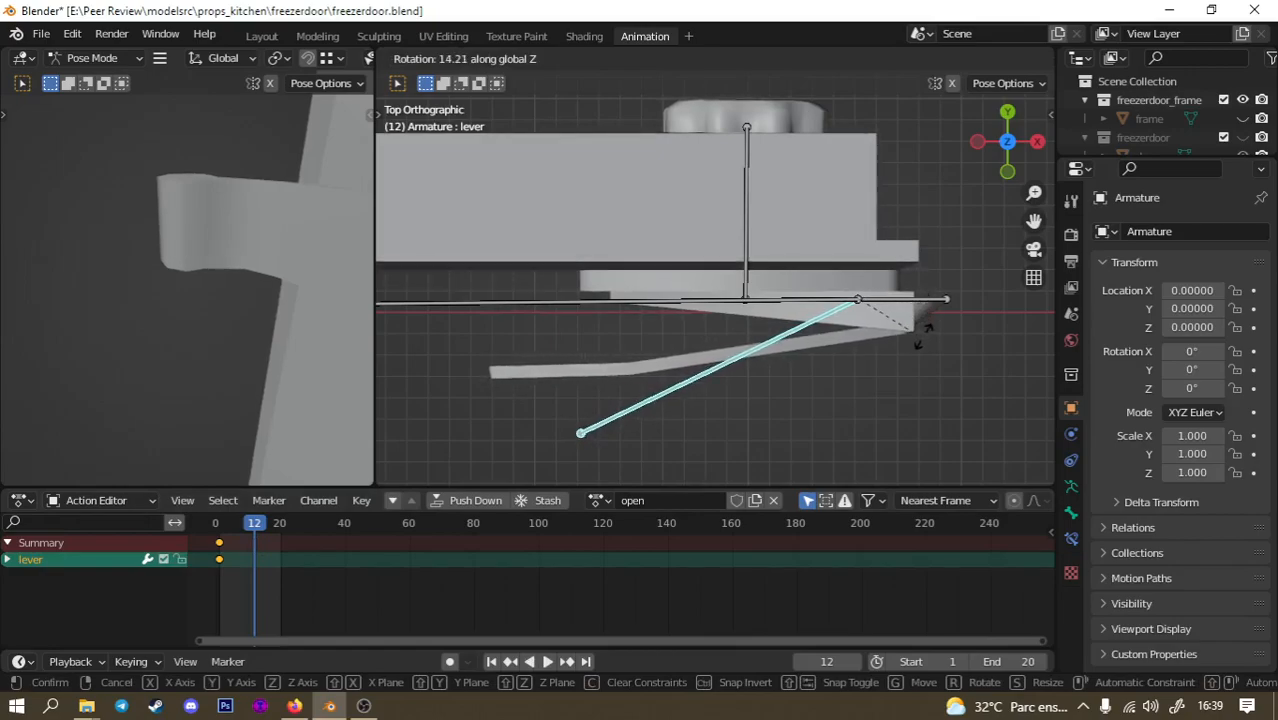
left_click(928, 340)
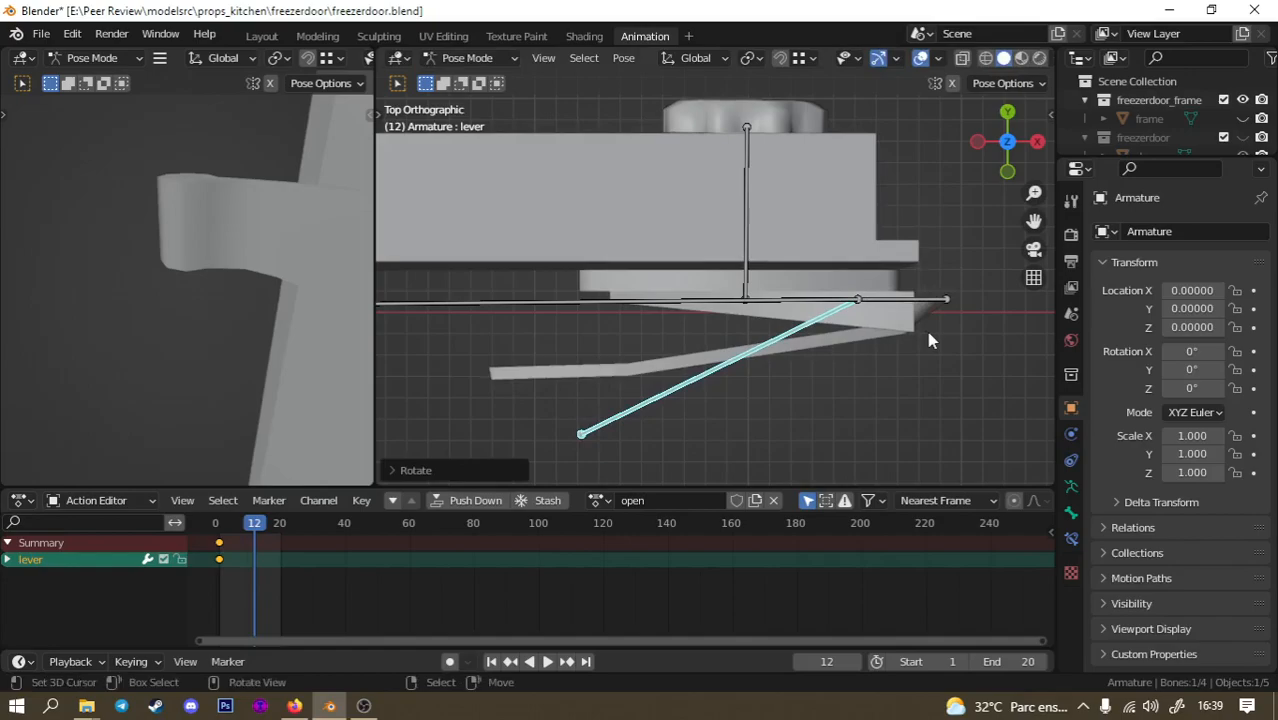
Insert a Location, Rotation & Scale keyframe for the lever bone's unrotated pose at frame 20.
key("space")
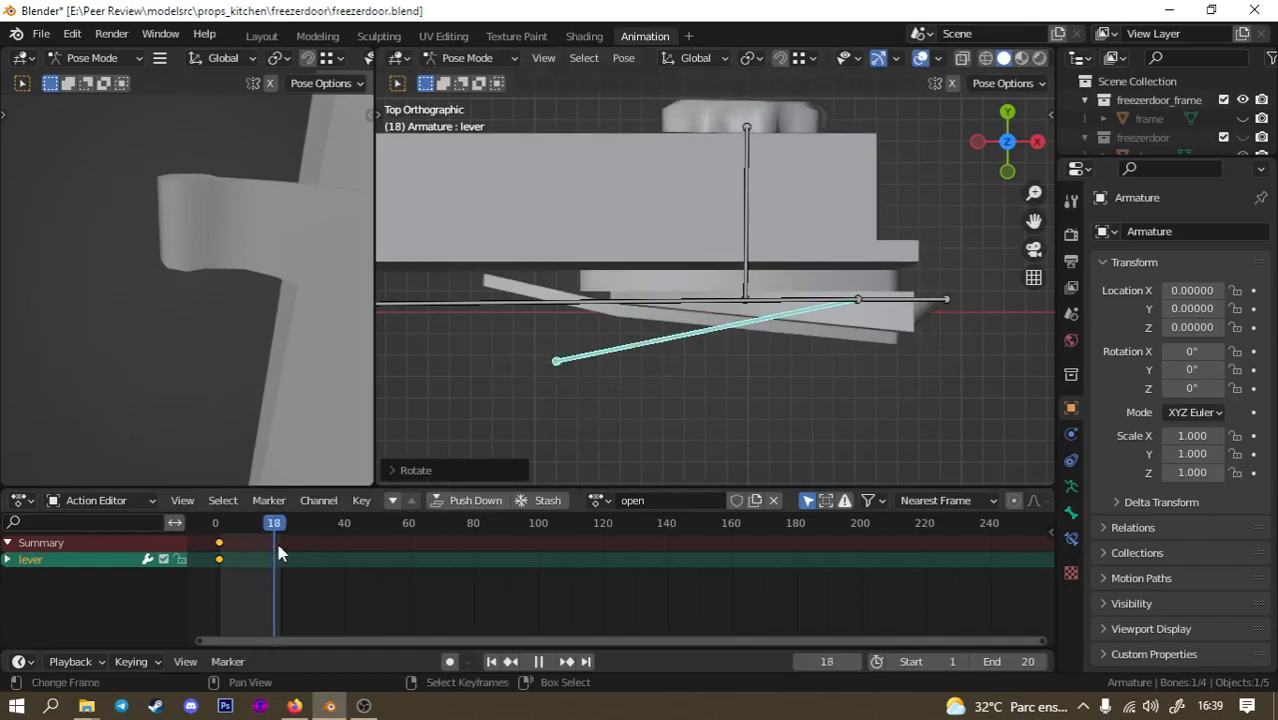
key("space")
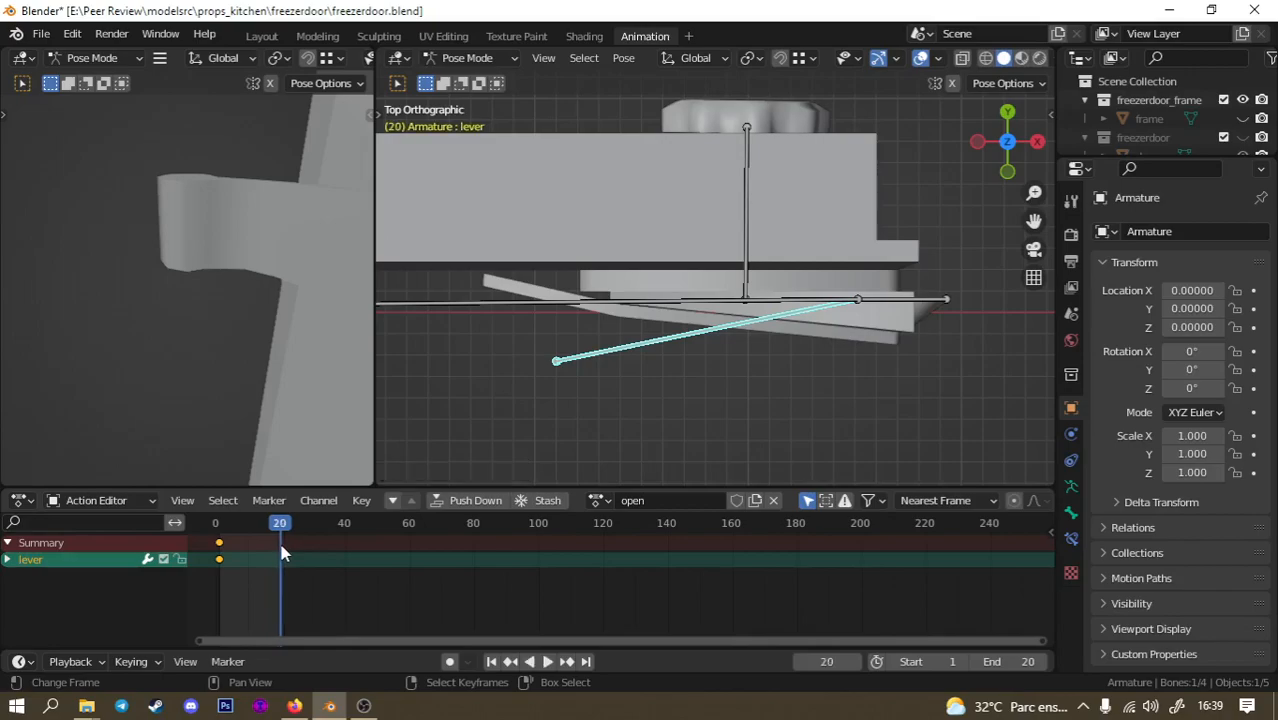
key("i")
left_click(652, 353)
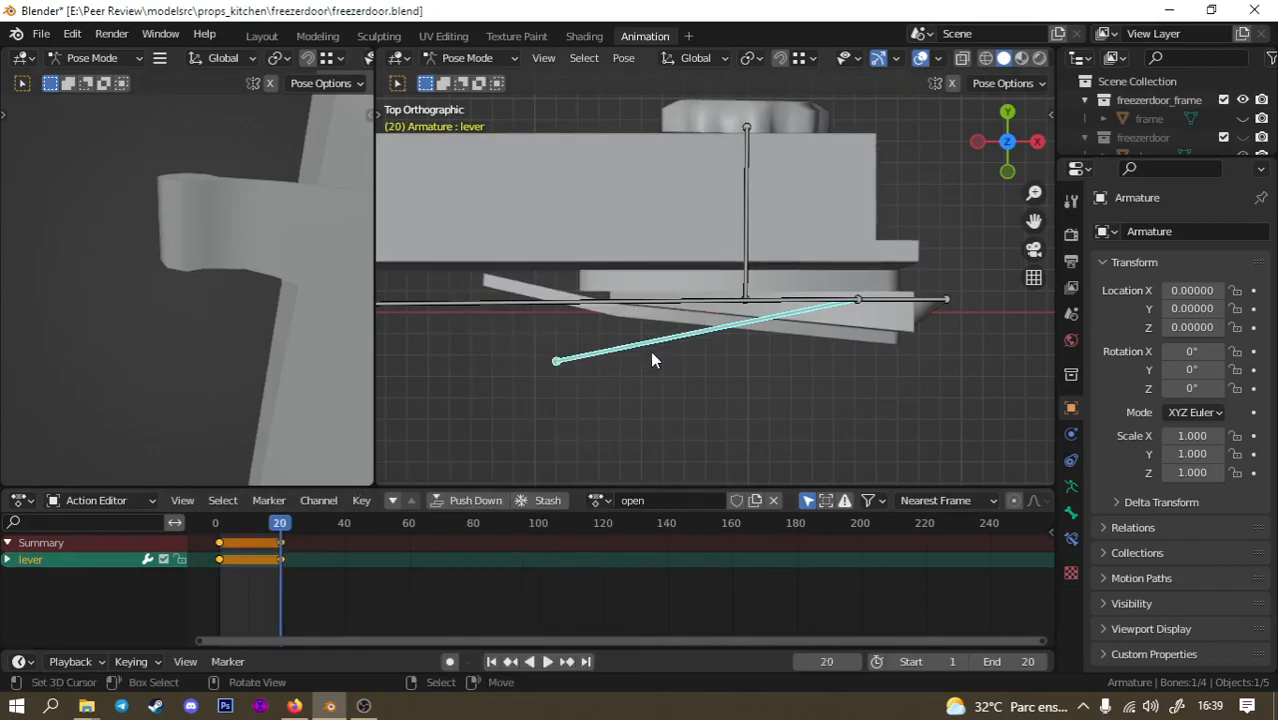
key("i")
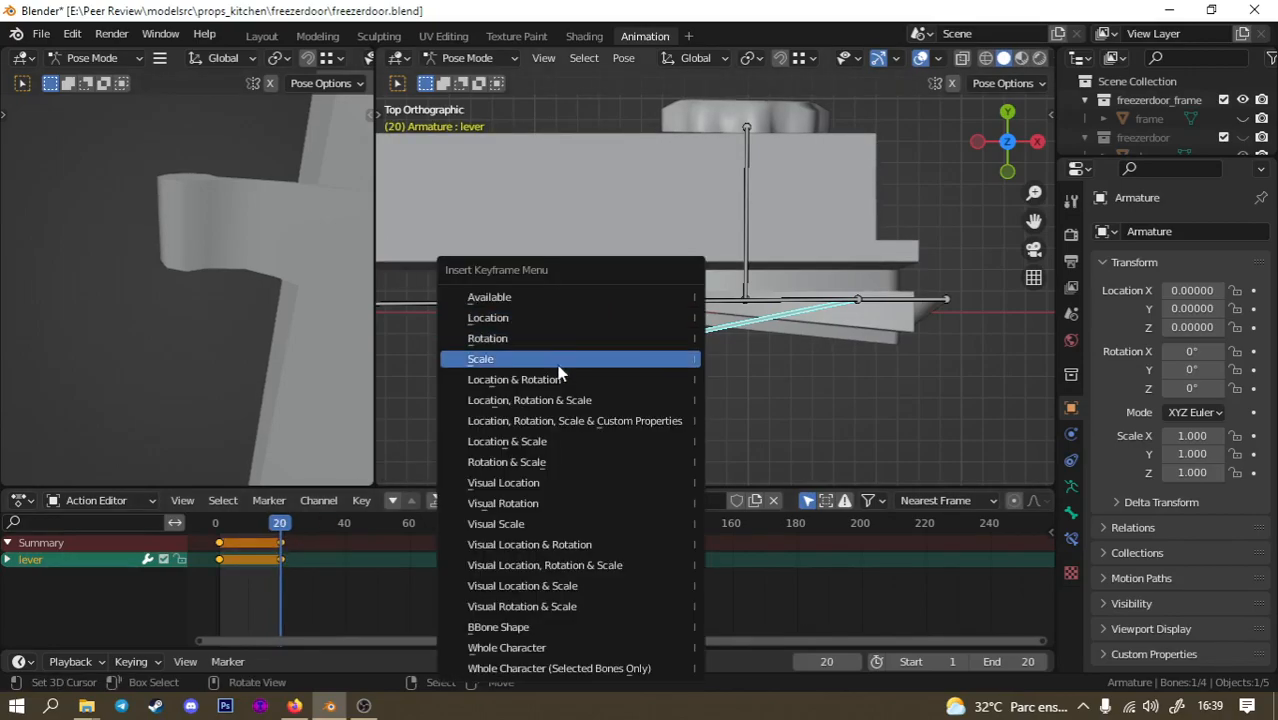
left_click(572, 401)
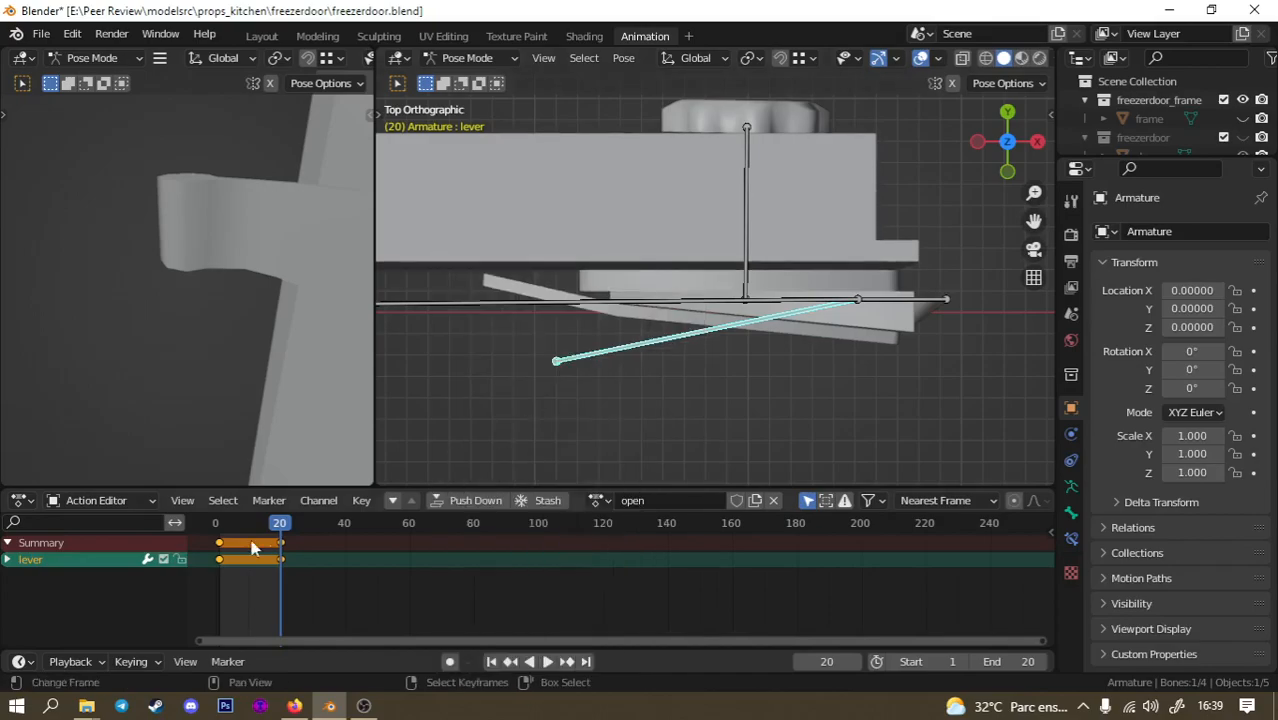
At frame 15, rotate the lever bone by about 13° around the global Z axis and insert a keyframe for it.
left_click_drag(231, 555, 268, 548)
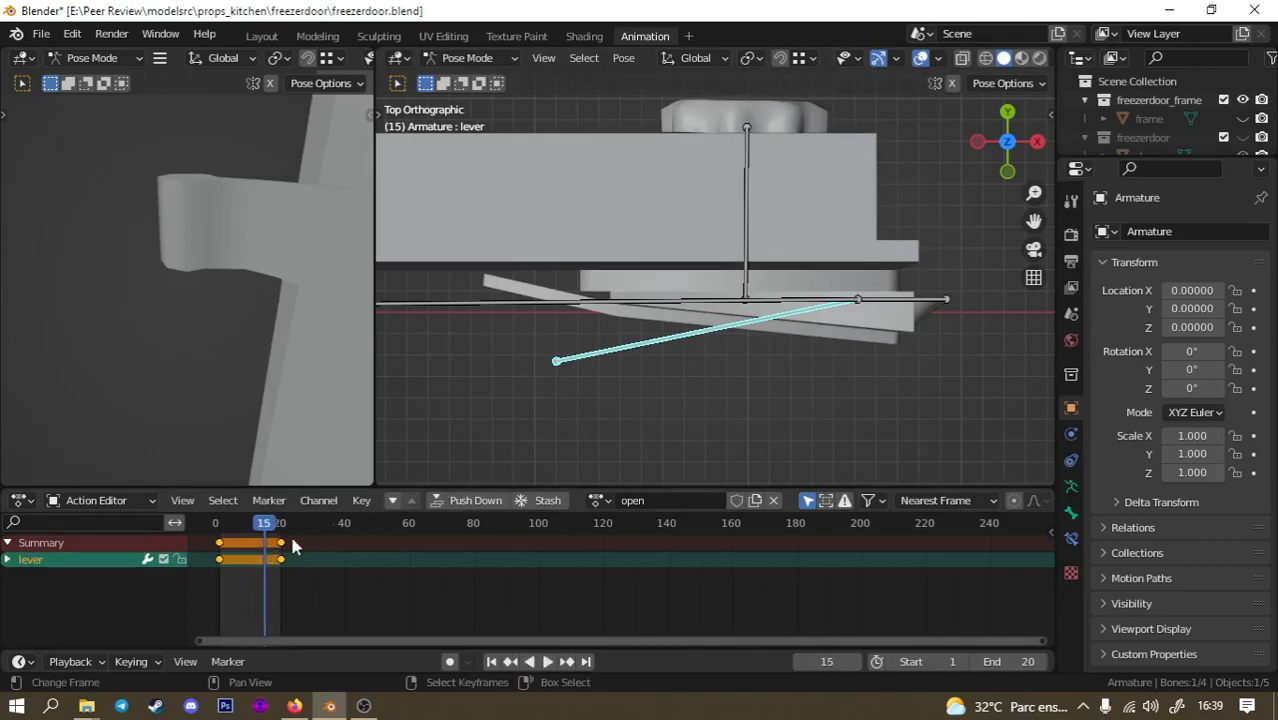
key("r")
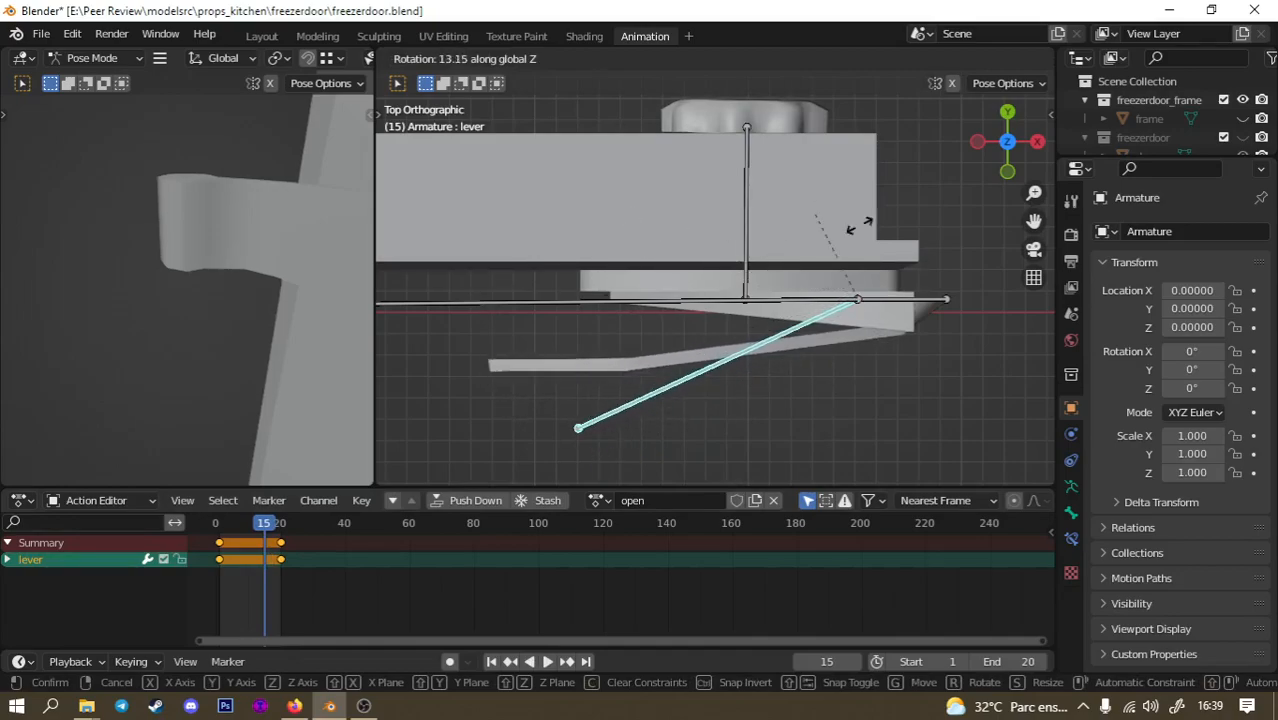
left_click(852, 270)
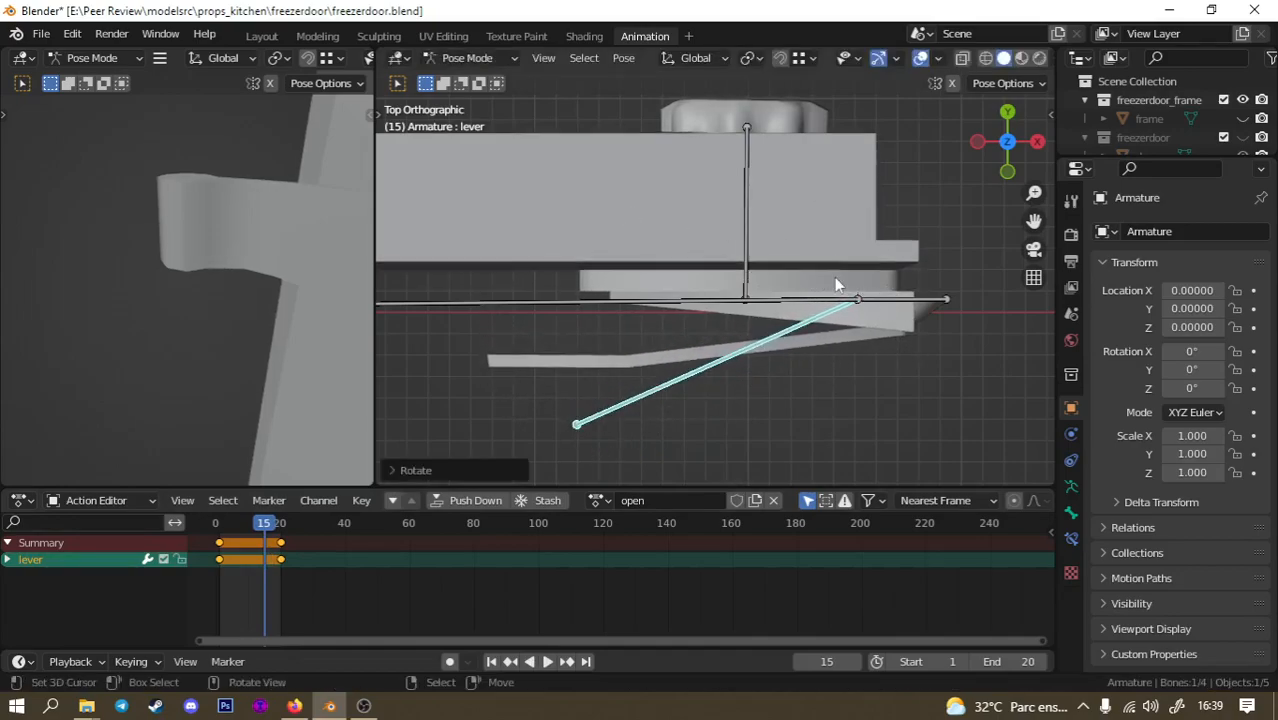
key("i")
left_click(836, 280)
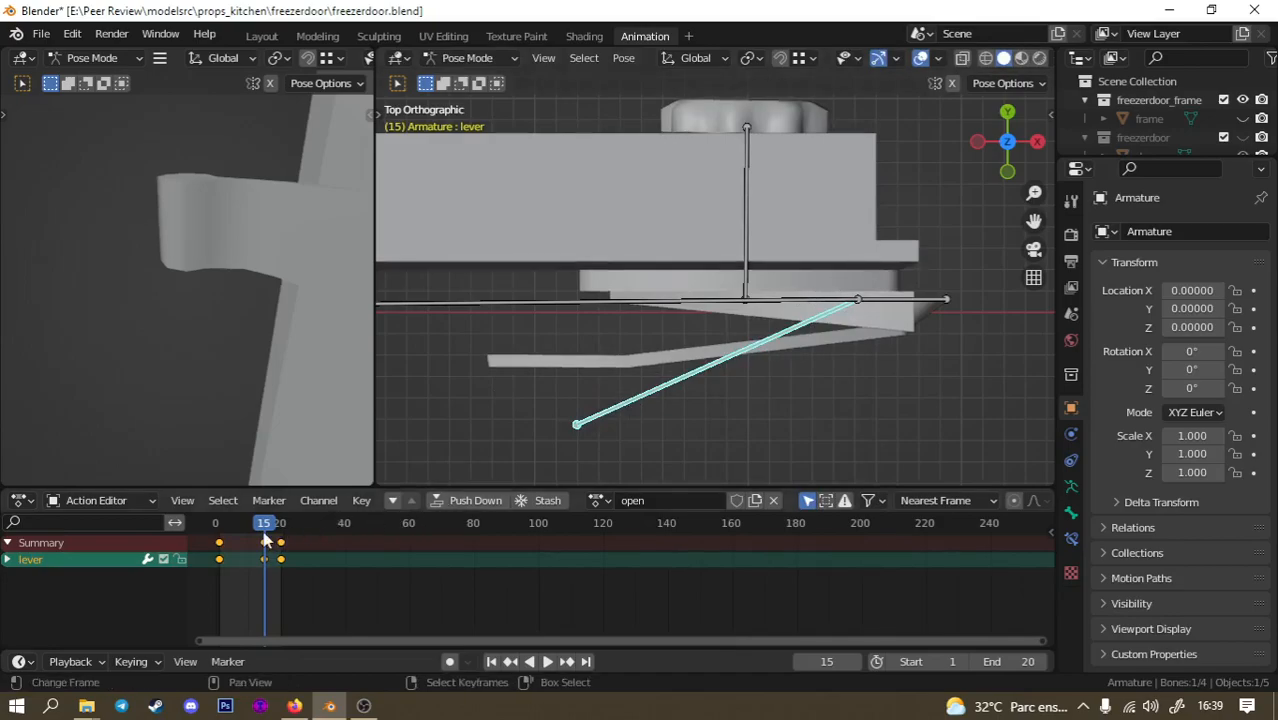
Play the lever animation from frame 1 and inspect its motion from several angles around the door.
left_click(220, 542)
key("F3")
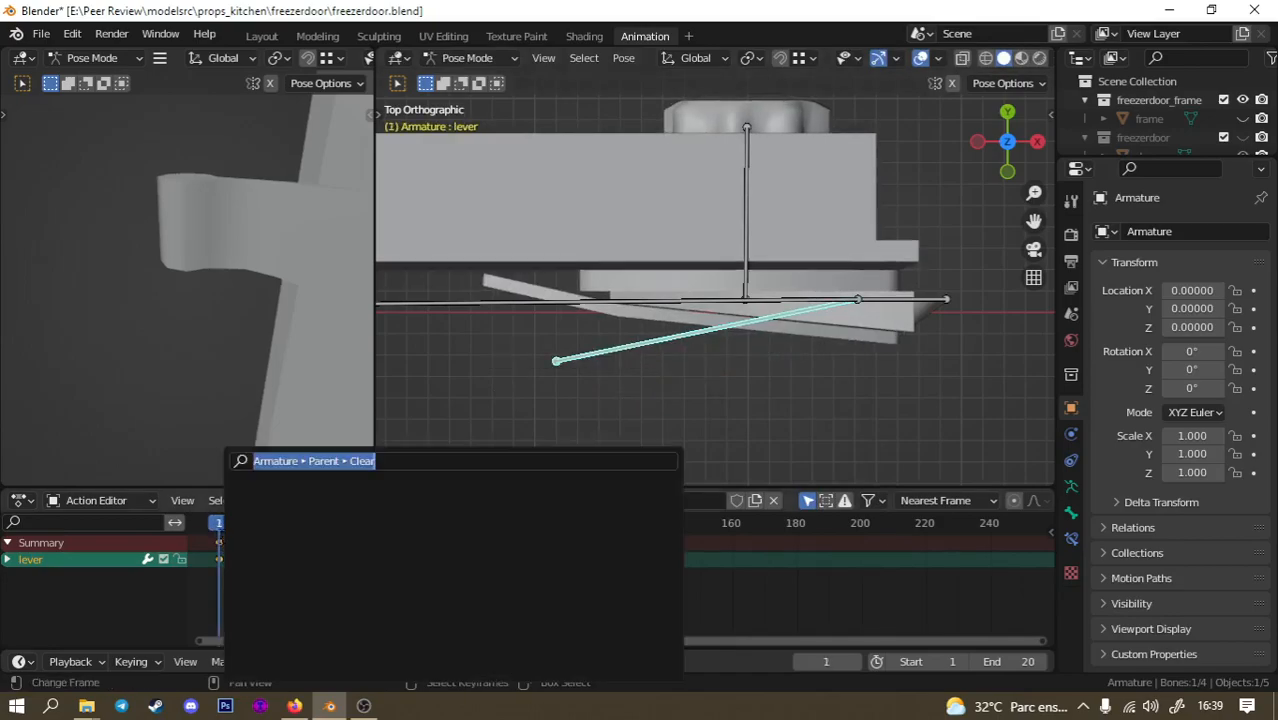
key("Escape")
left_click(545, 662)
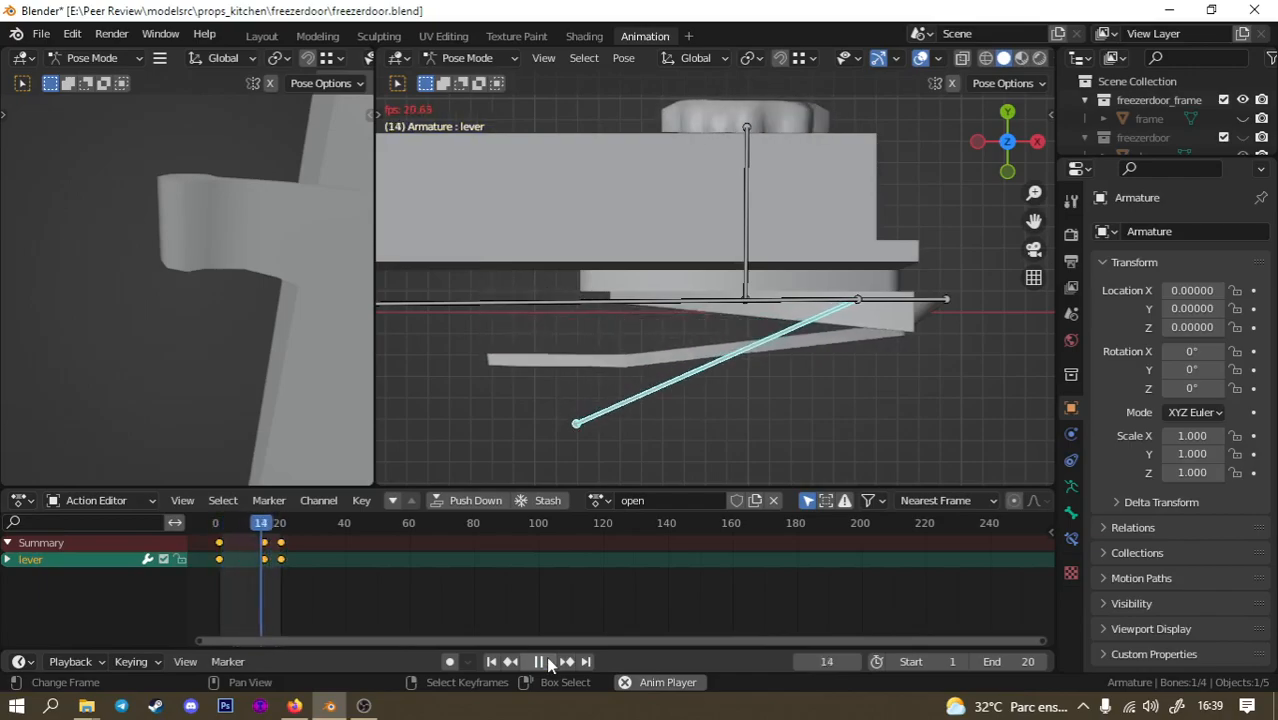
middle_click_drag(693, 388, 725, 278)
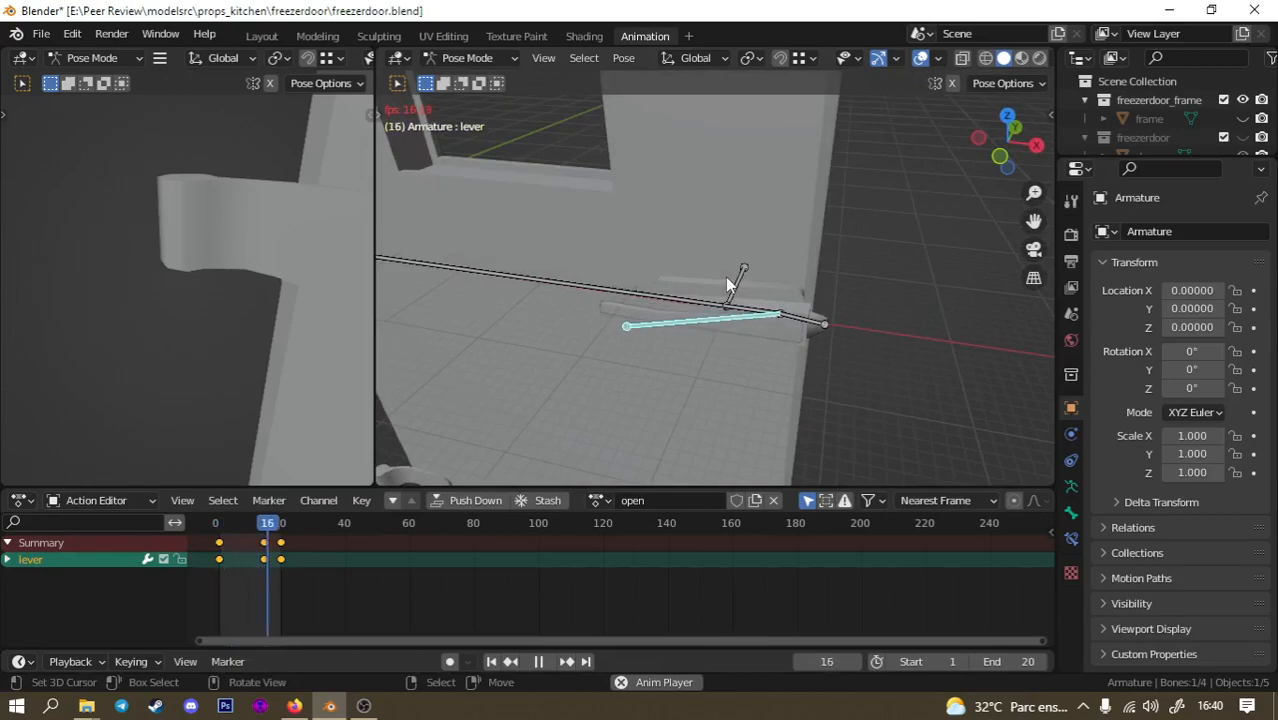
middle_click_drag(836, 357, 787, 340)
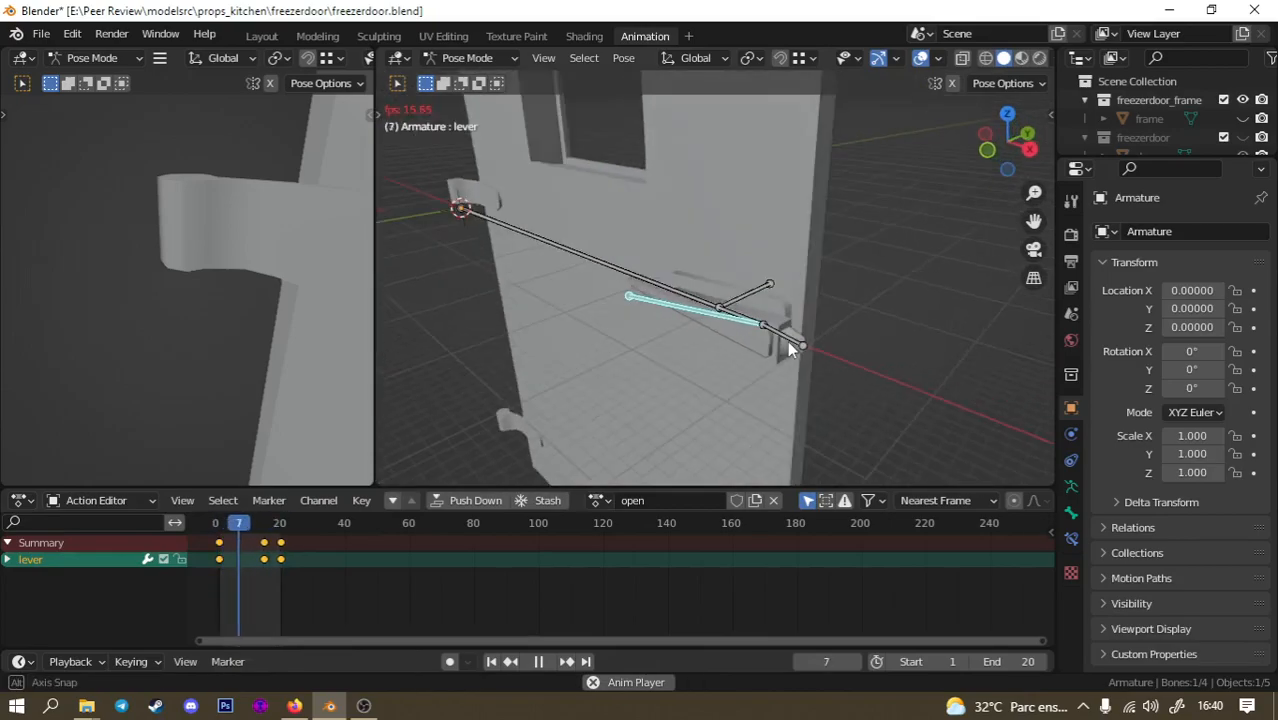
Select the pin bone at the latch end and insert a keyframe for its unscaled pose at frame 20.
left_click(771, 327)
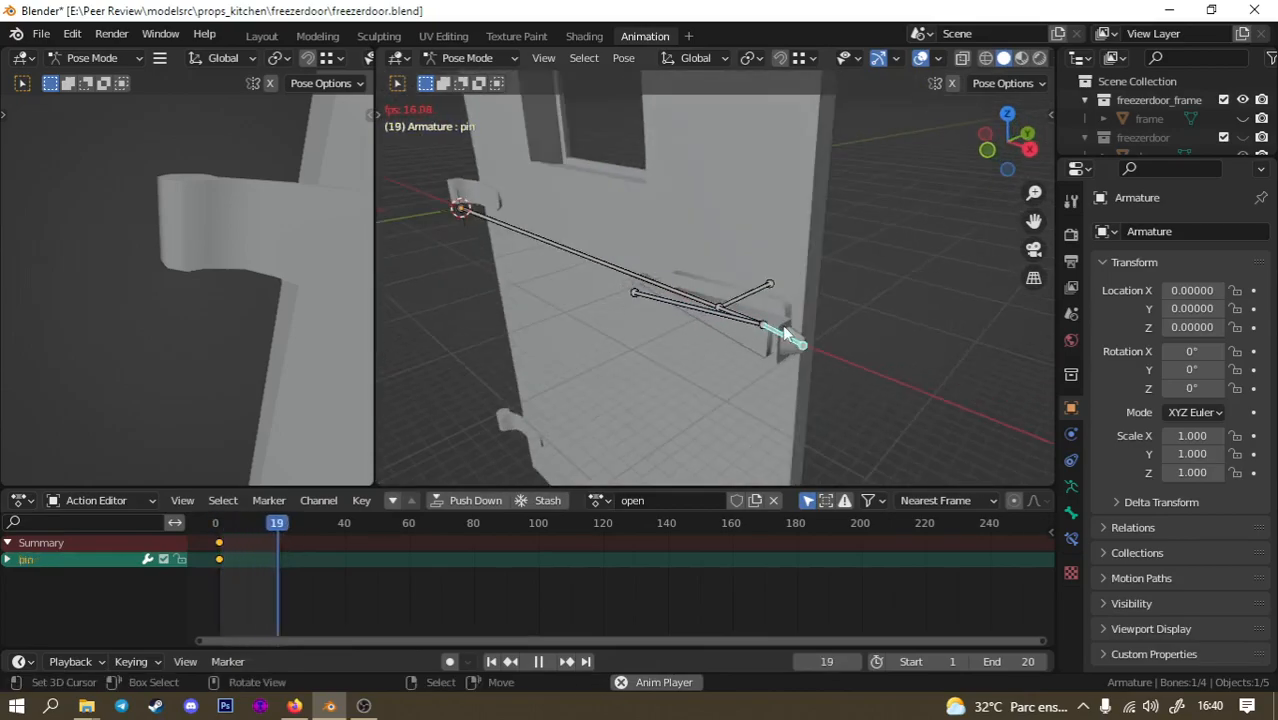
key("space")
scroll(726, 392, "up", 1)
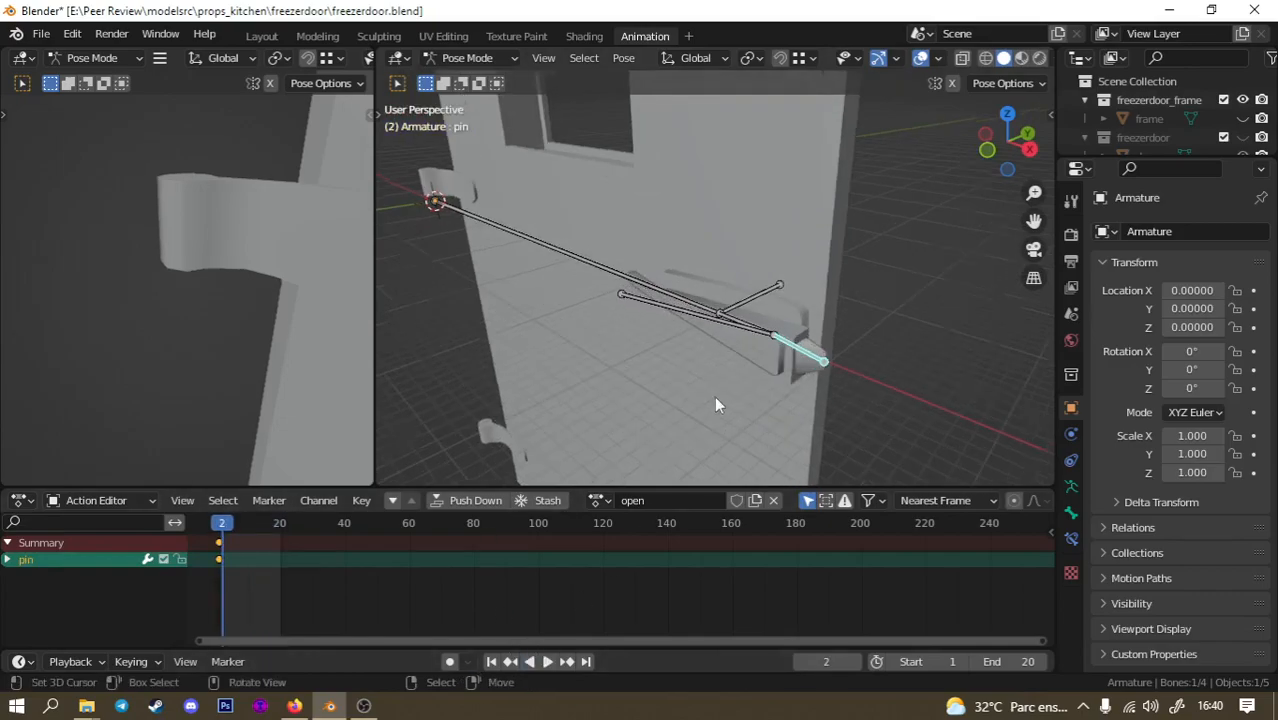
left_click(270, 542)
key("space")
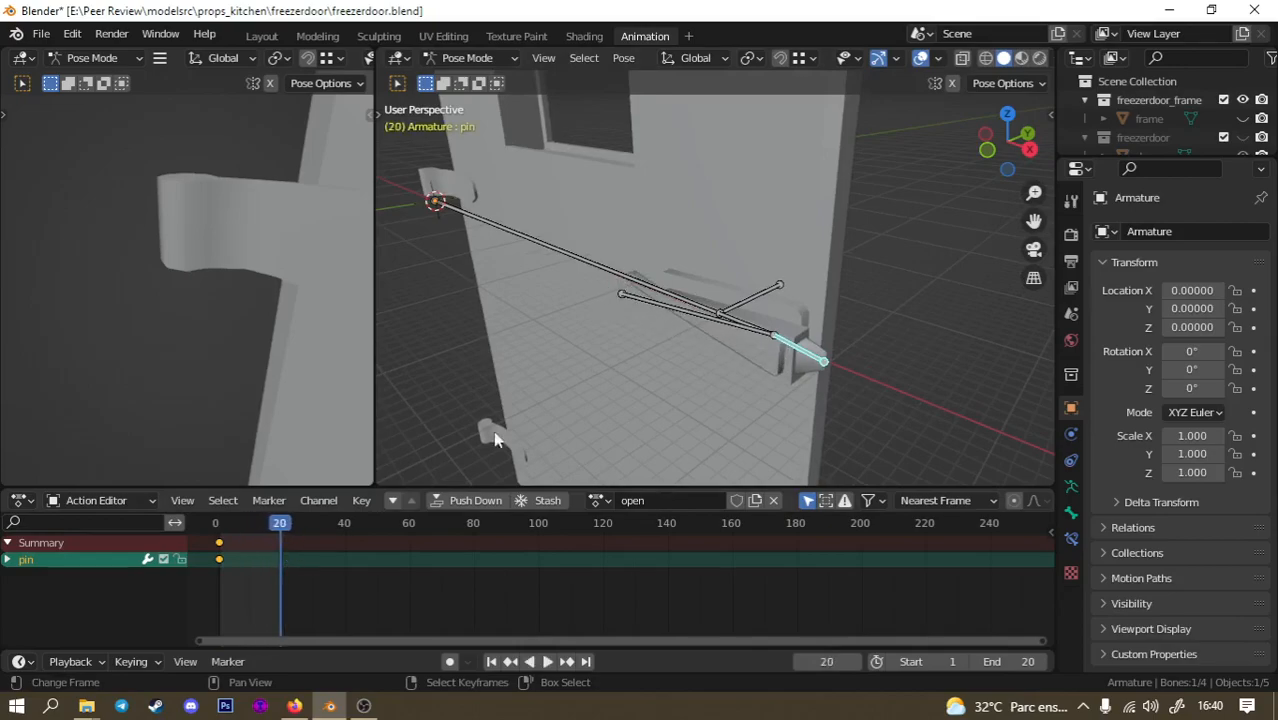
key("i")
left_click(800, 340)
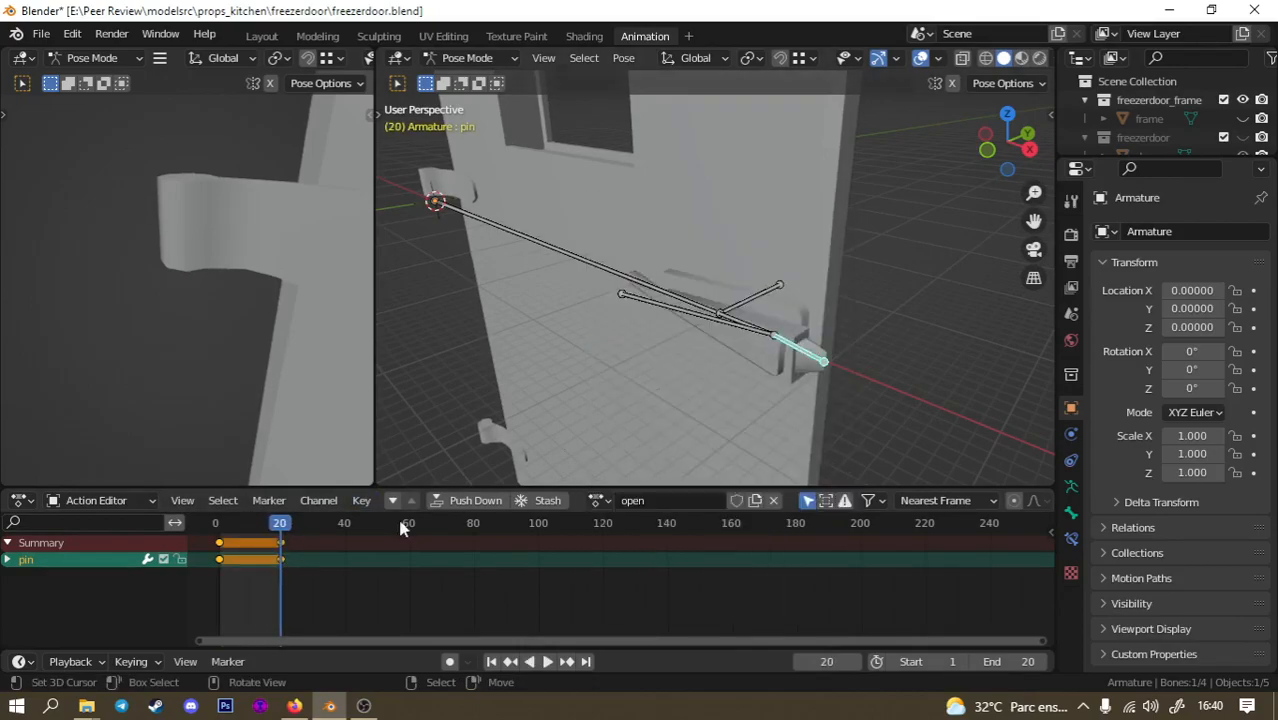
At frame 15, scale the pin bone to about 0.64 along global X and insert a Location, Rotation & Scale keyframe.
key("space")
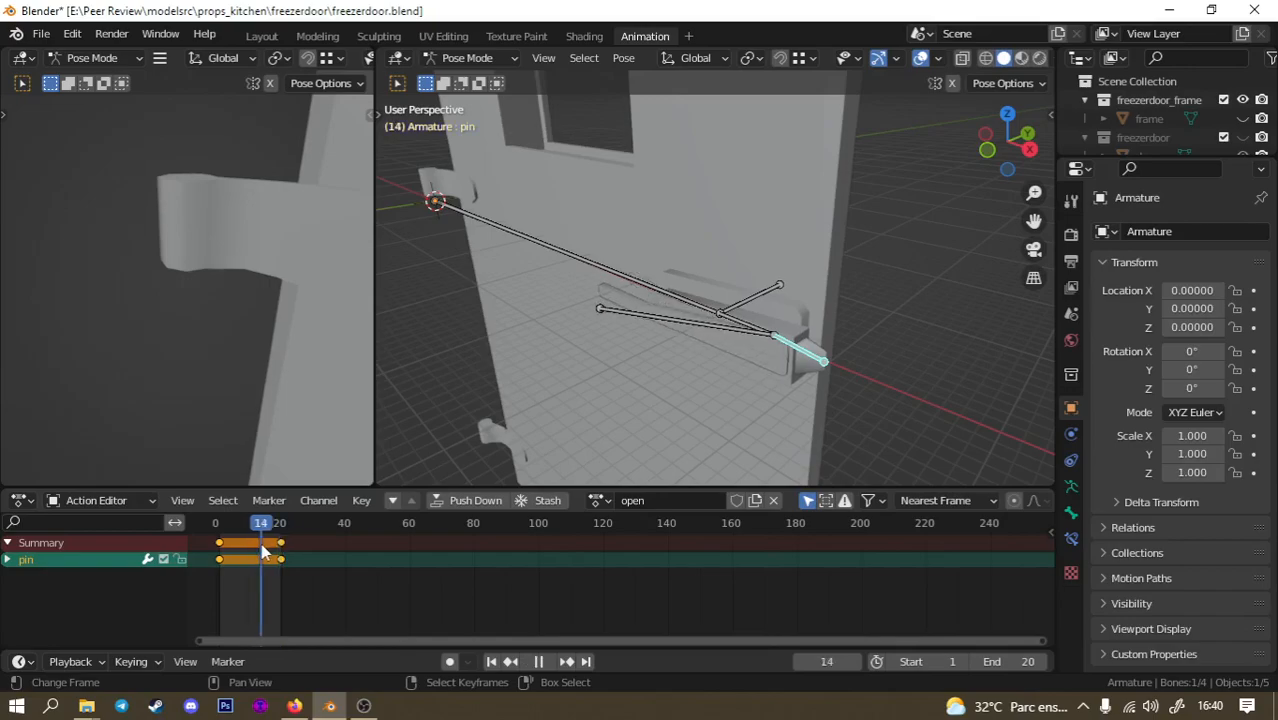
key("space")
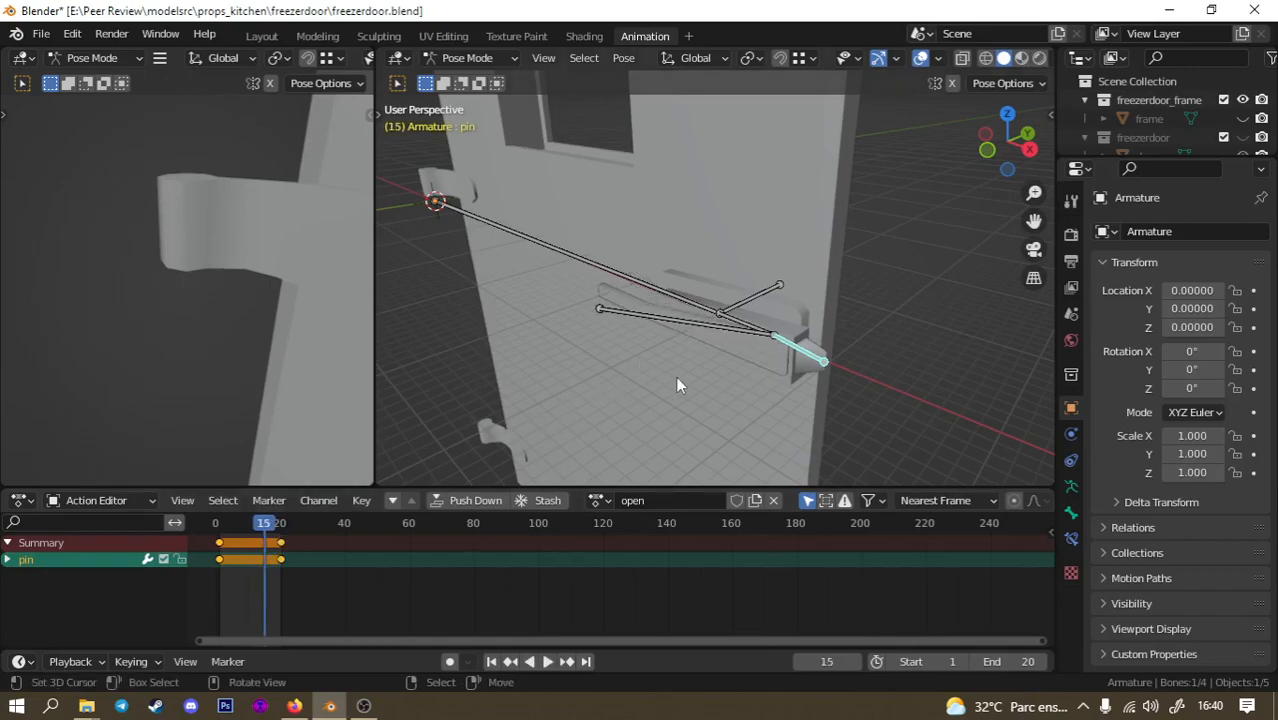
key("s")
key("x")
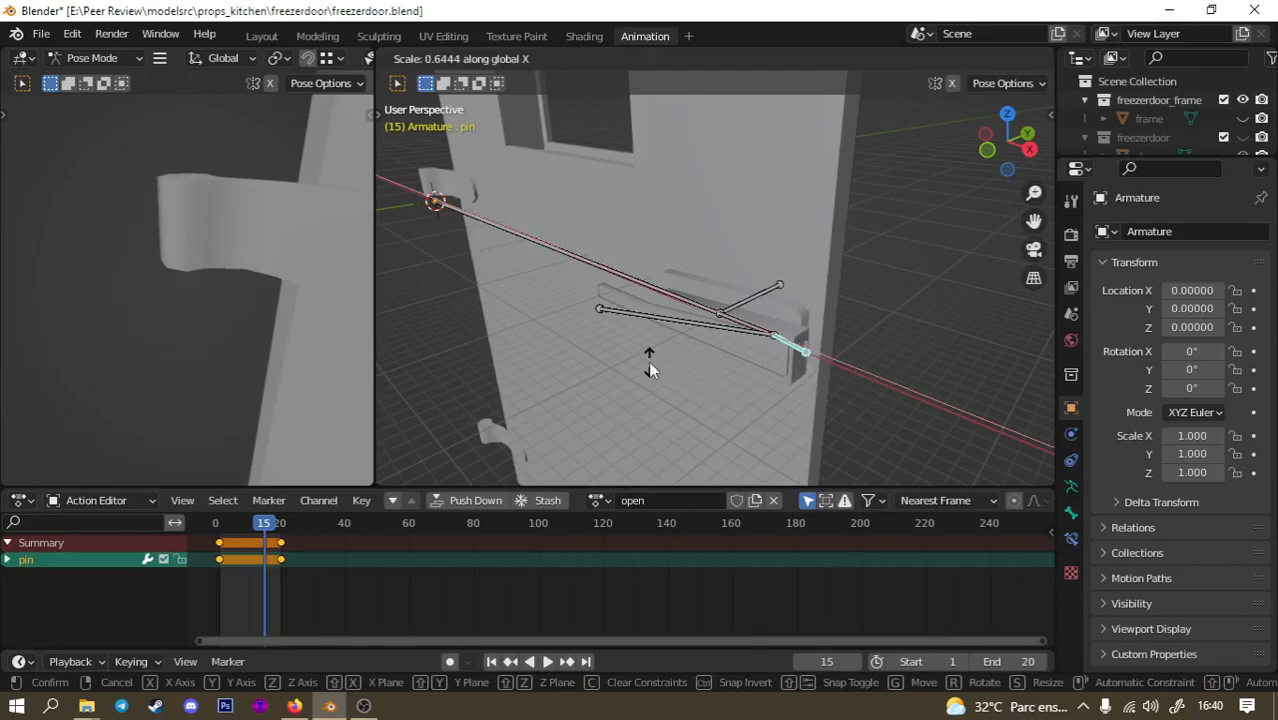
left_click(648, 361)
key("i")
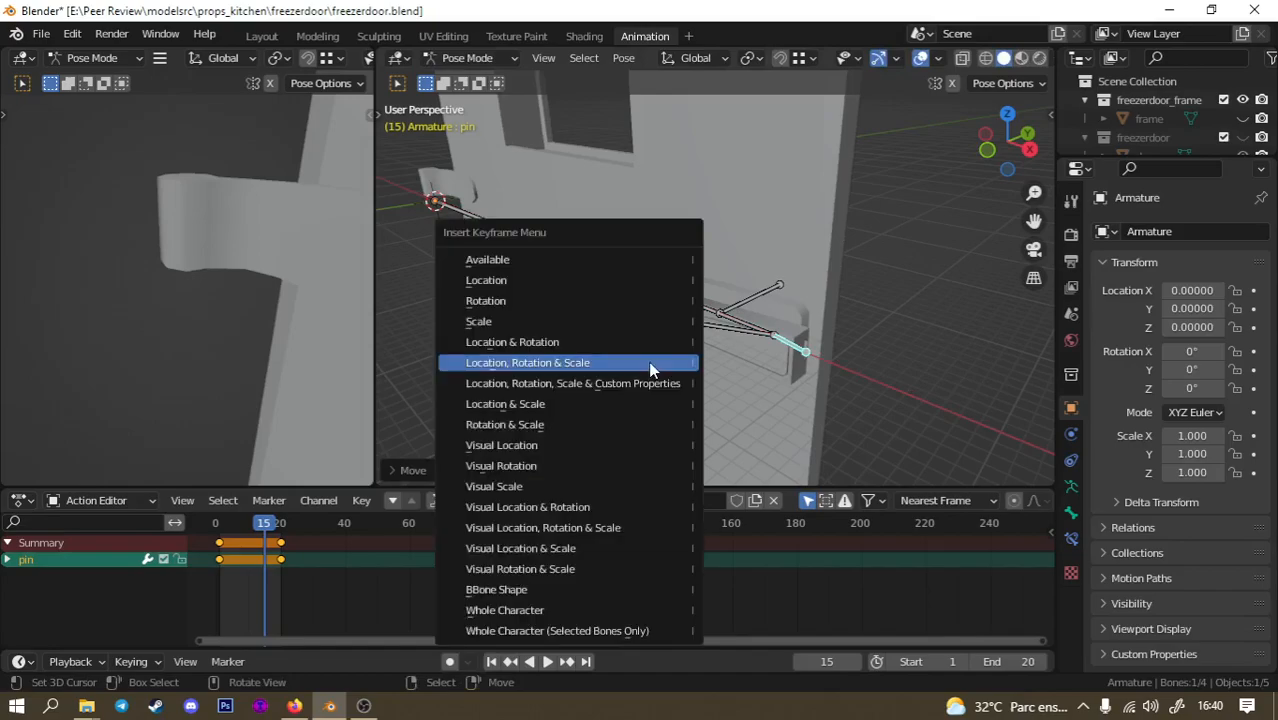
left_click(648, 362)
Save the file after playing back the pin's motion, and push the open action down onto the NLA stack.
left_click(548, 662)
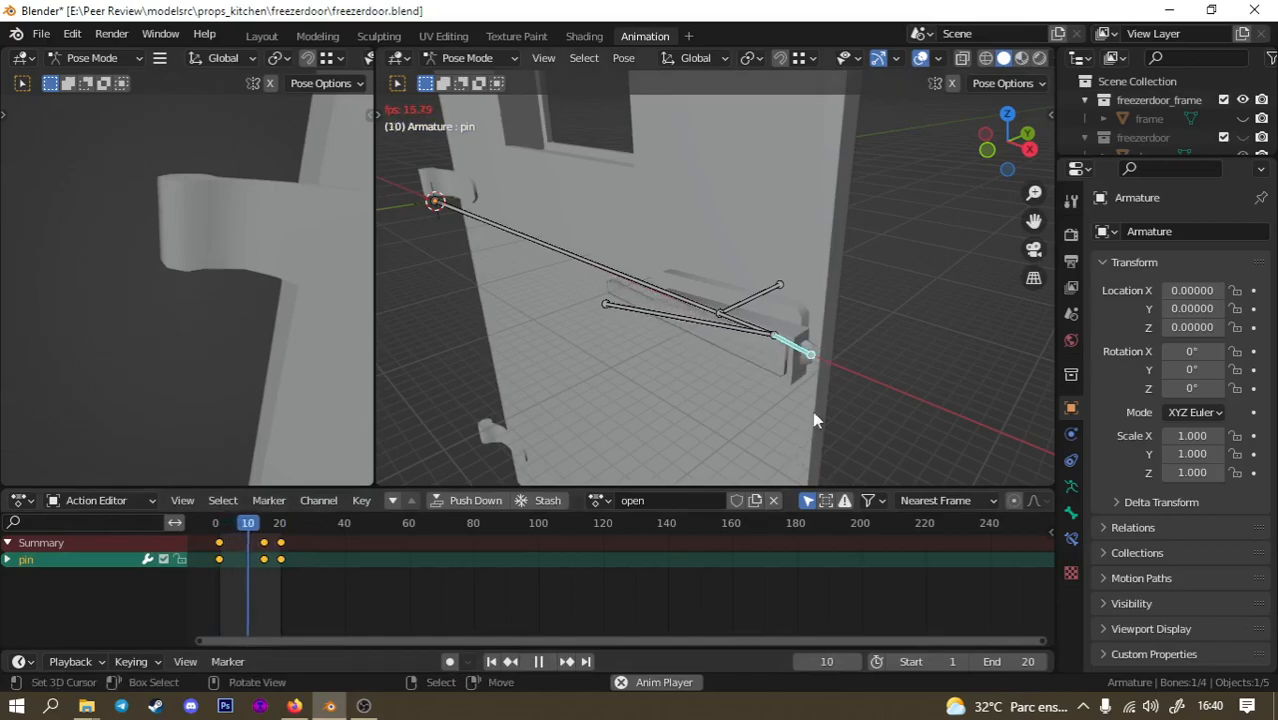
middle_click_drag(811, 386, 726, 345)
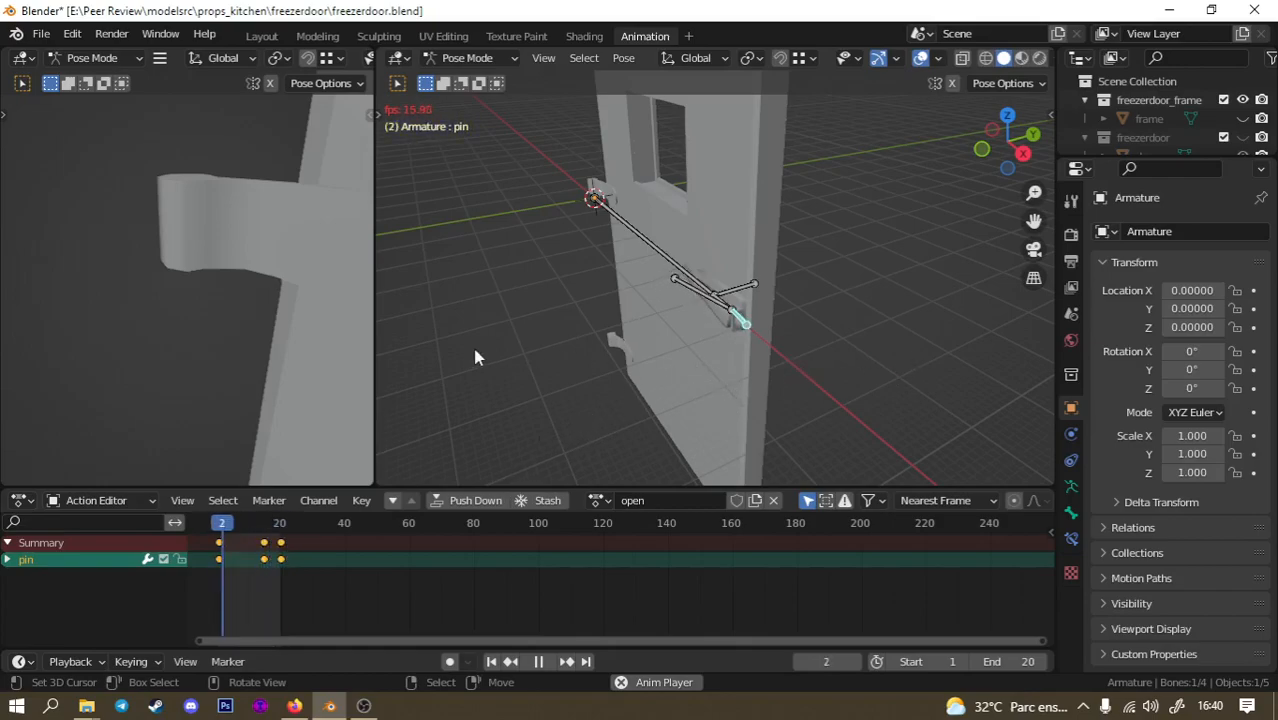
key("ctrl+s")
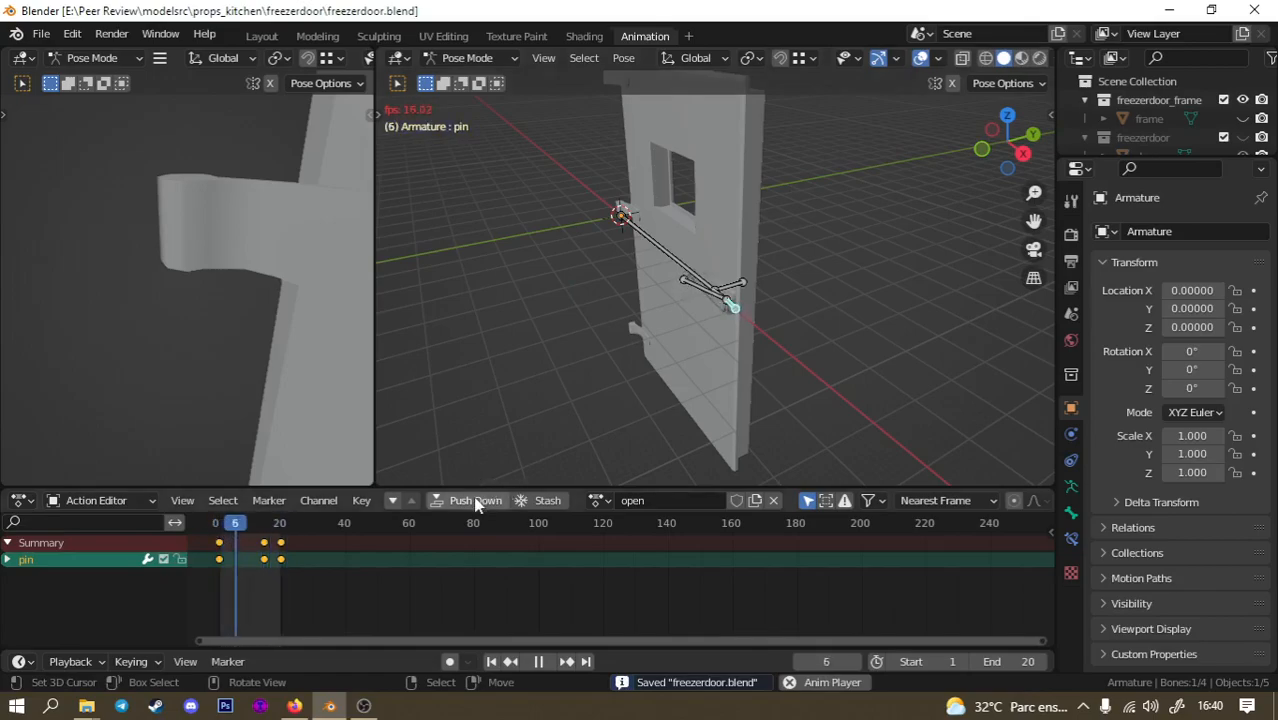
left_click(476, 505)
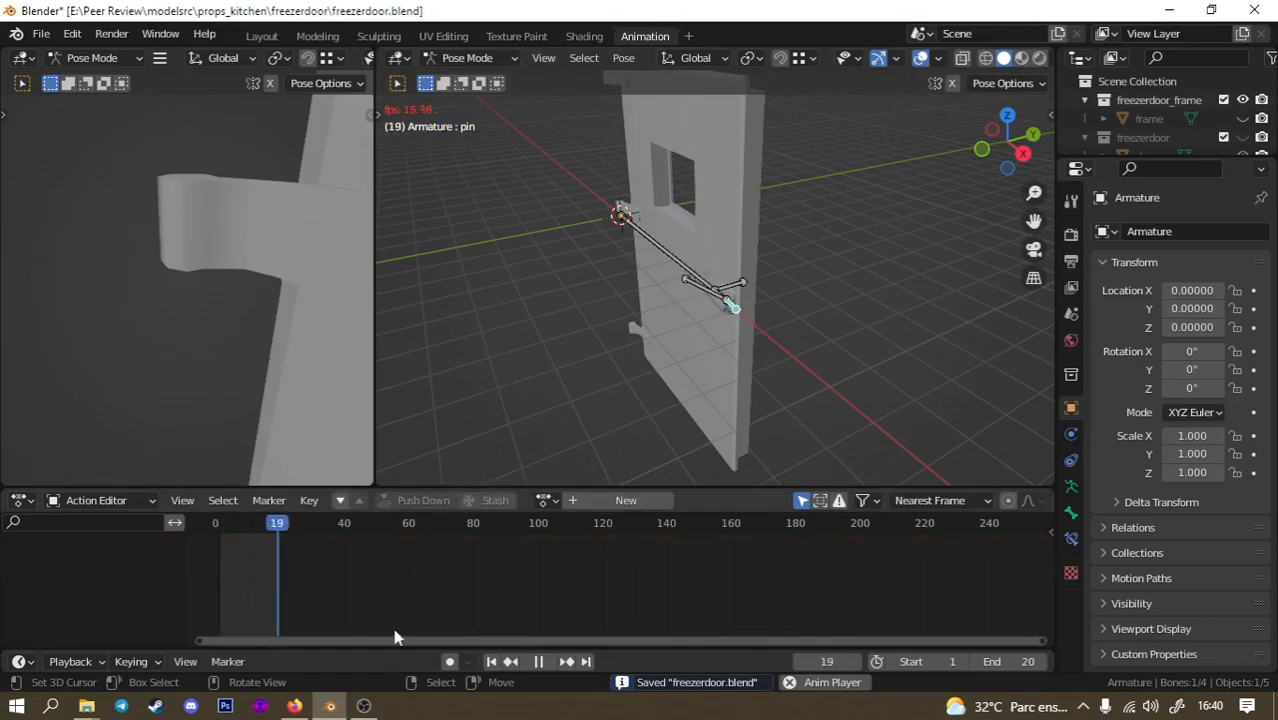
left_click(365, 706)
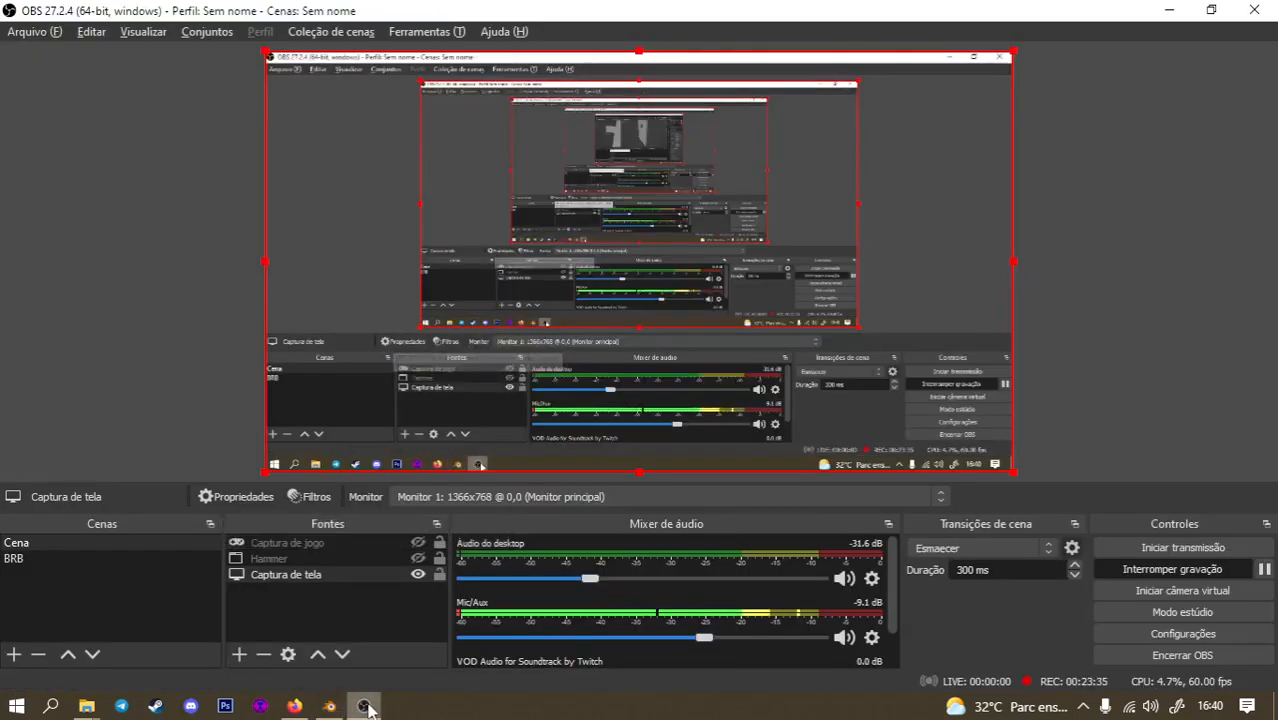
left_click(367, 707)
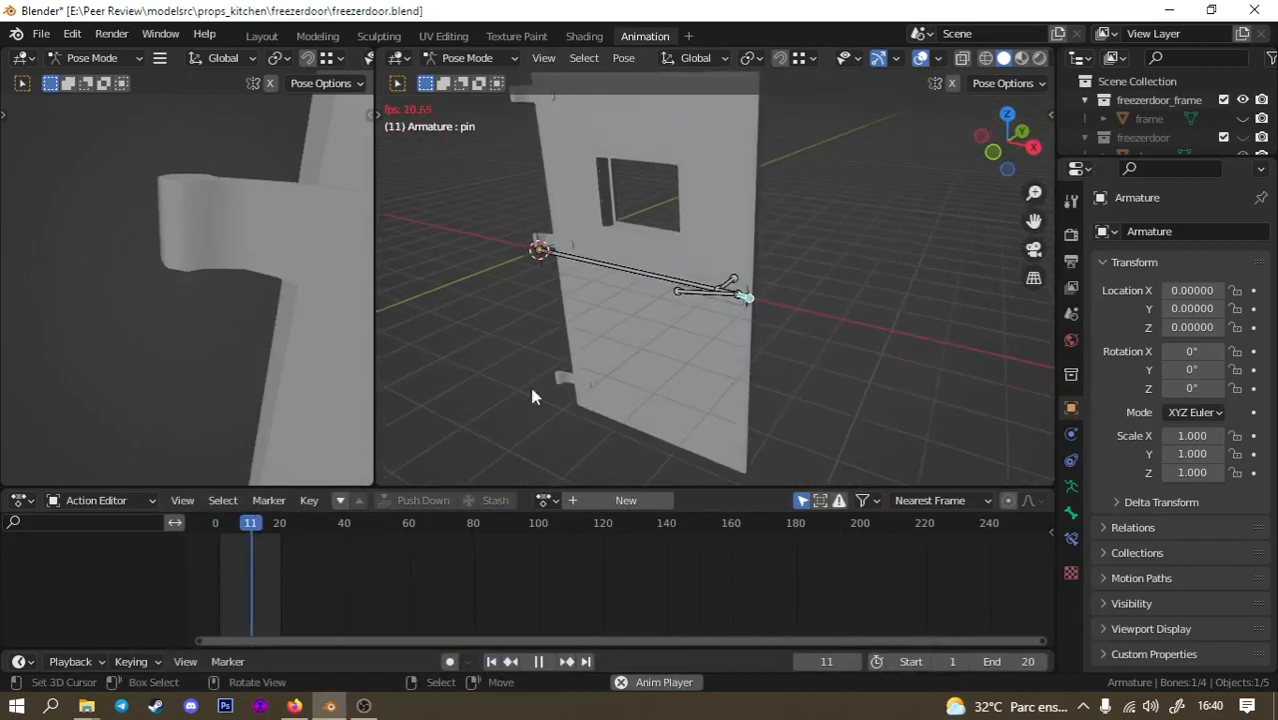
Create a new action for the armature, stop the playback and name the action close.
left_click(612, 500)
left_click(630, 498)
left_click(546, 665)
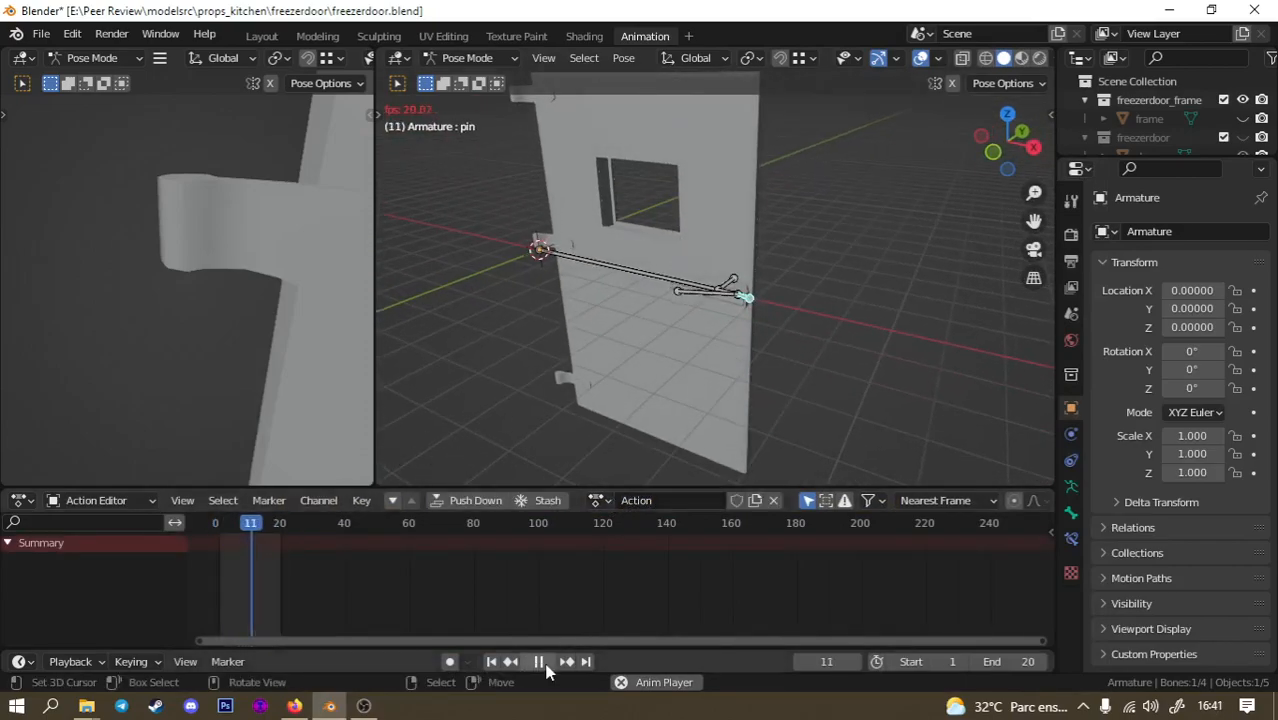
left_click(547, 666)
left_click(630, 500)
type("q")
type("lose")
key("Return")
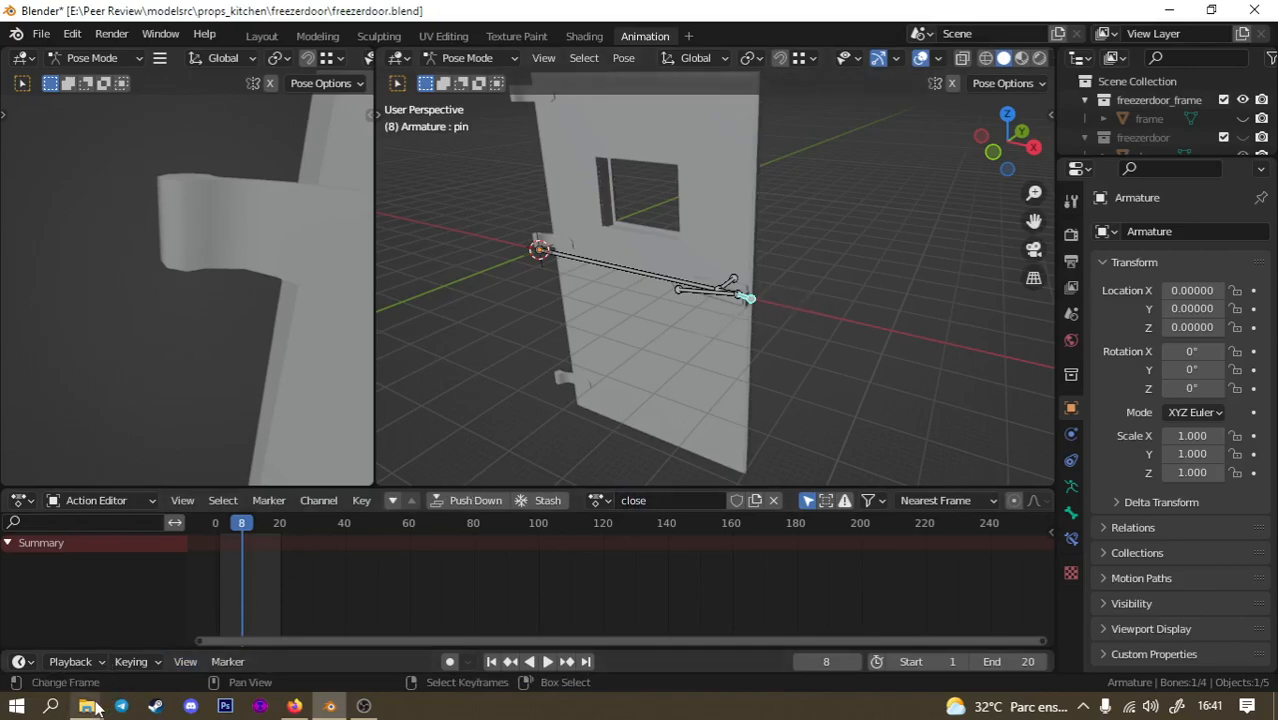
Open the door01_left QC file from the door01_left folder in Notepad and skim through its sequence definitions.
mouse_move(95, 708)
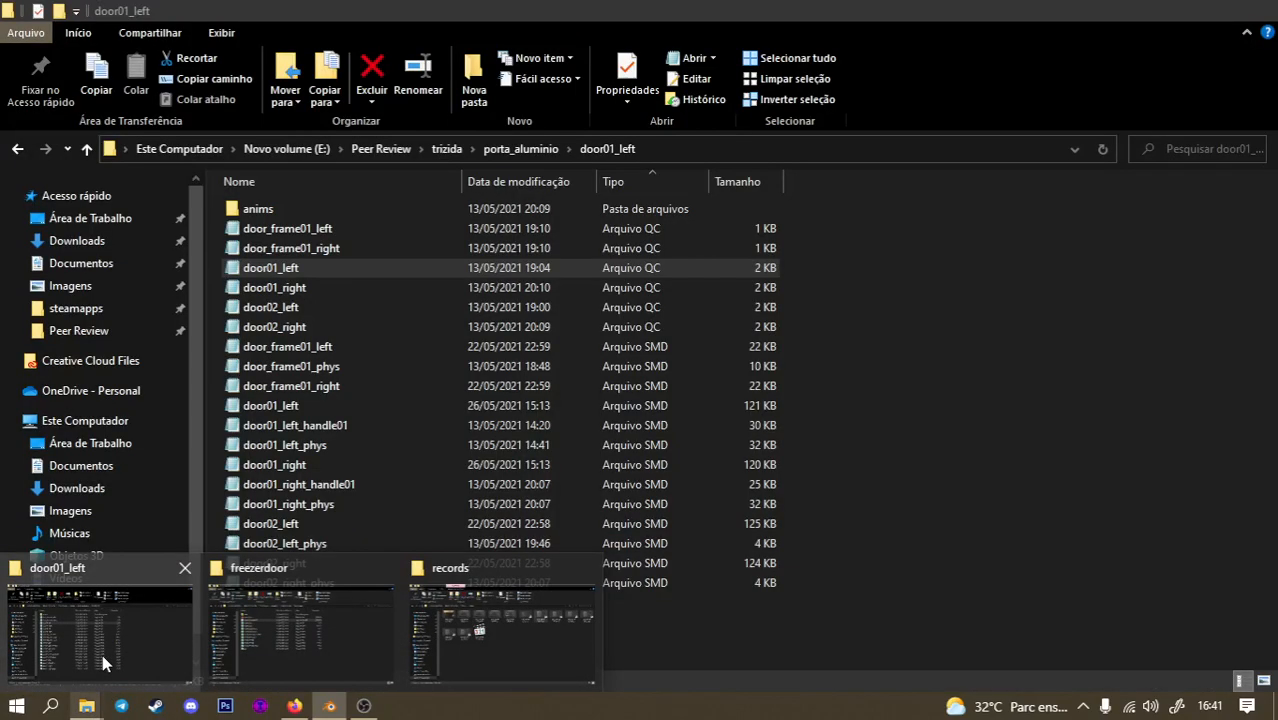
left_click(102, 654)
double_click(322, 267)
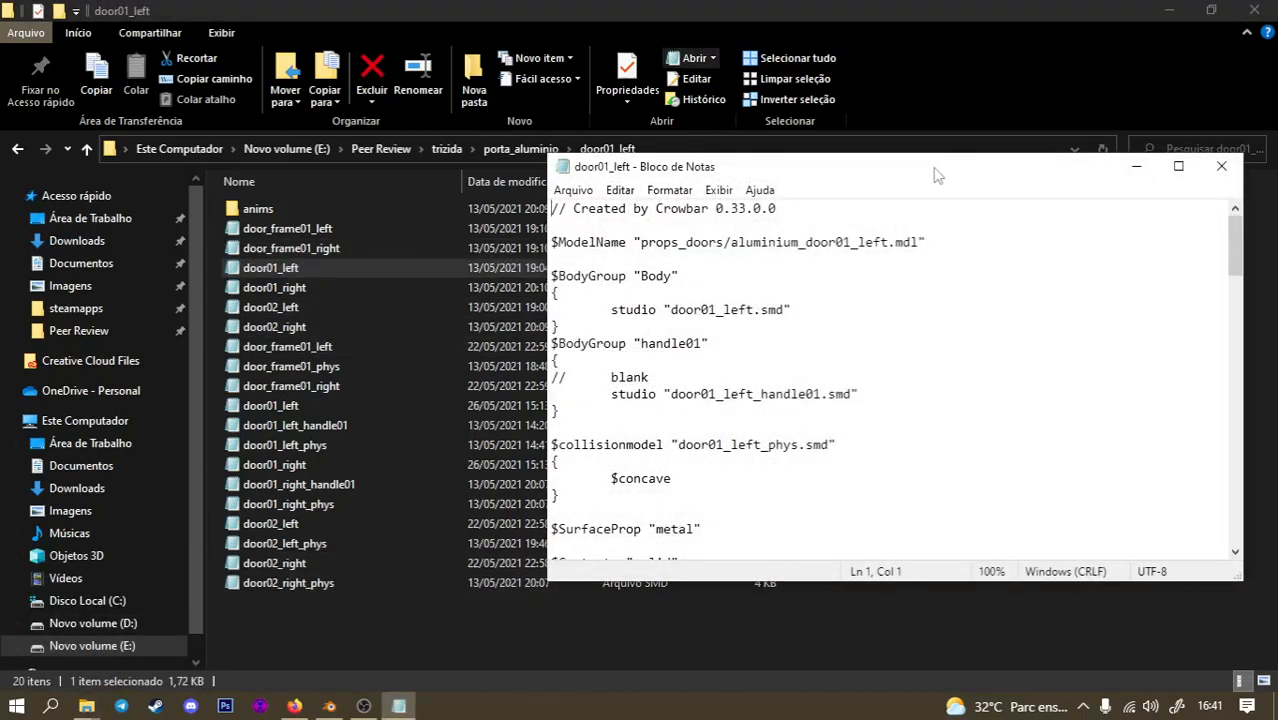
double_click(937, 175)
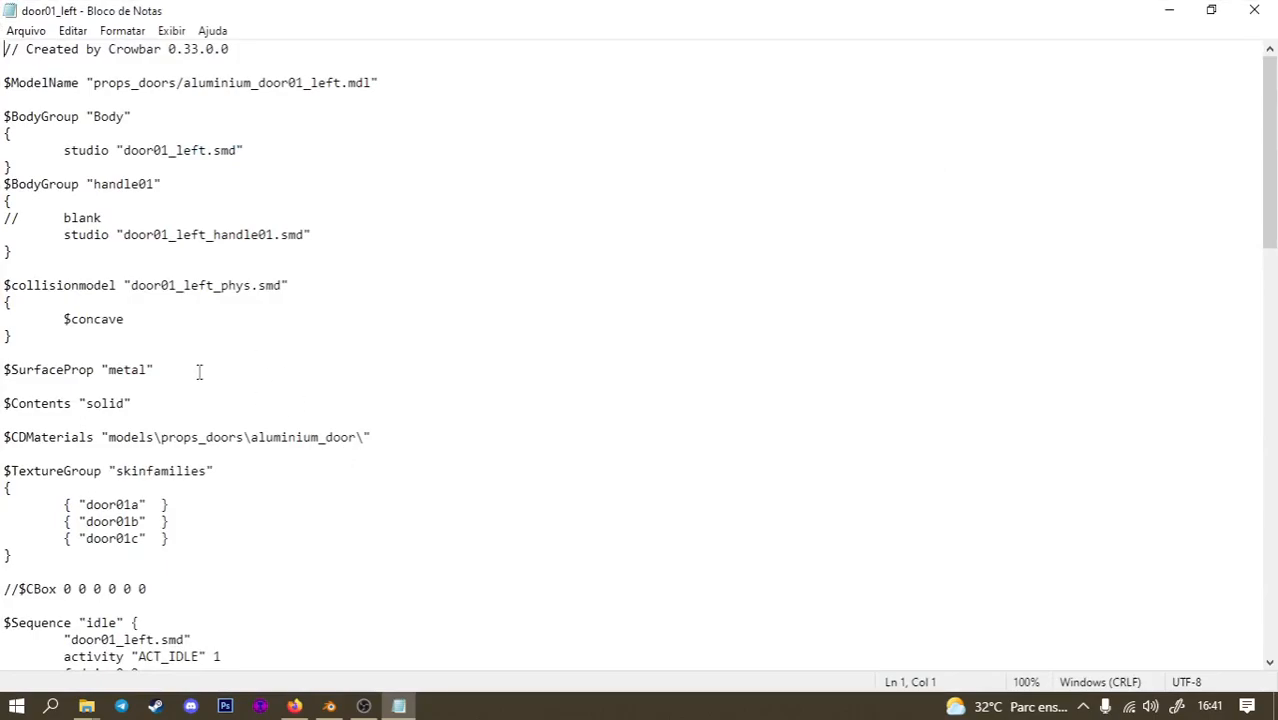
scroll(199, 372, "down", 7)
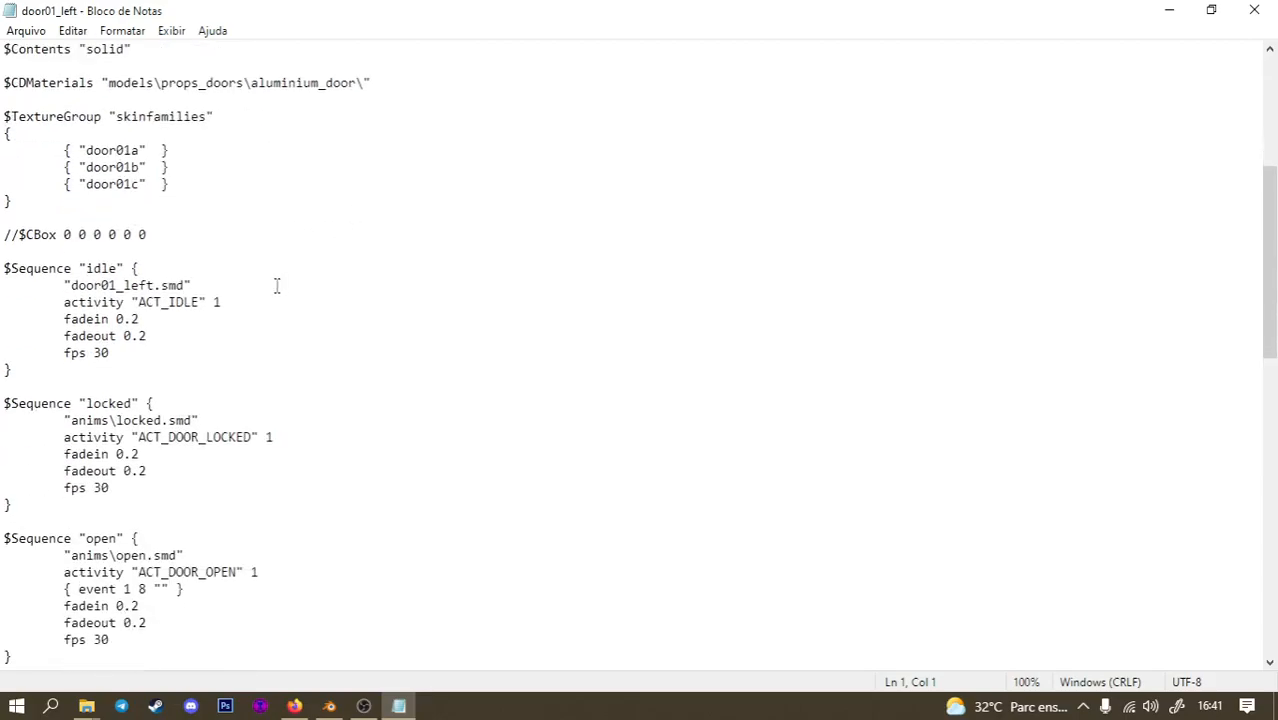
scroll(275, 276, "down", 2)
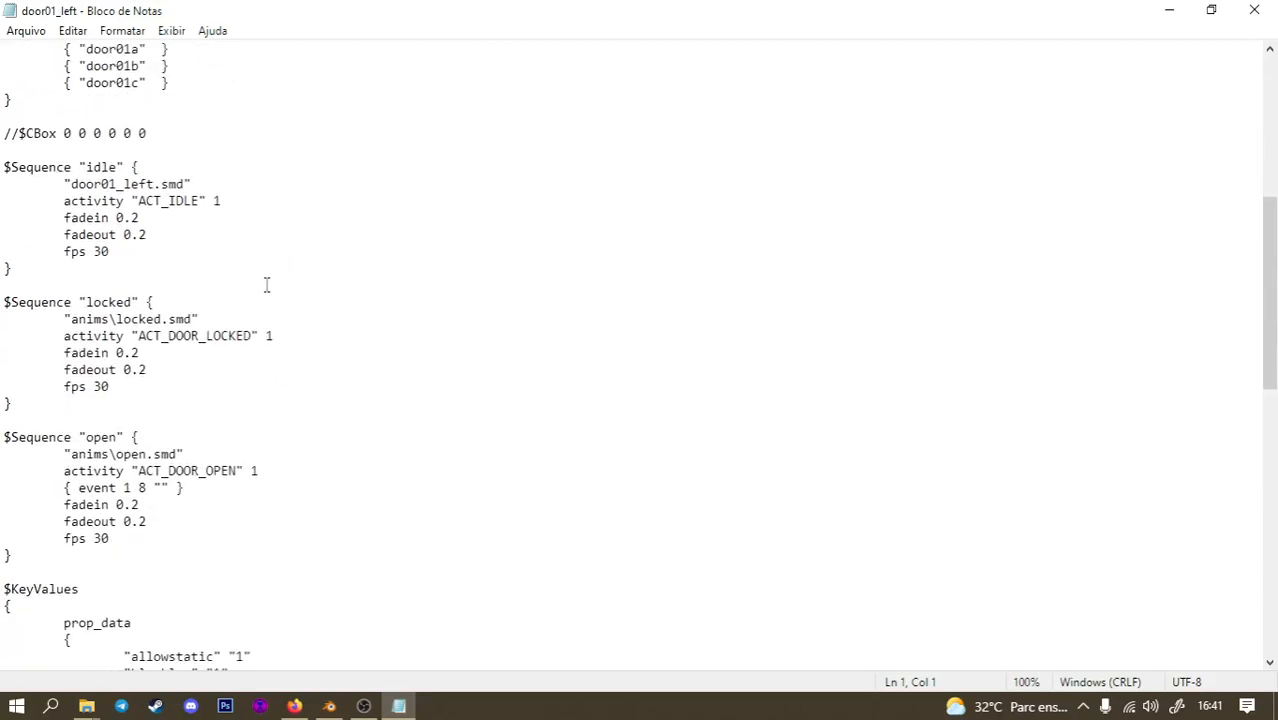
scroll(270, 283, "down", 2)
scroll(283, 286, "up", 11)
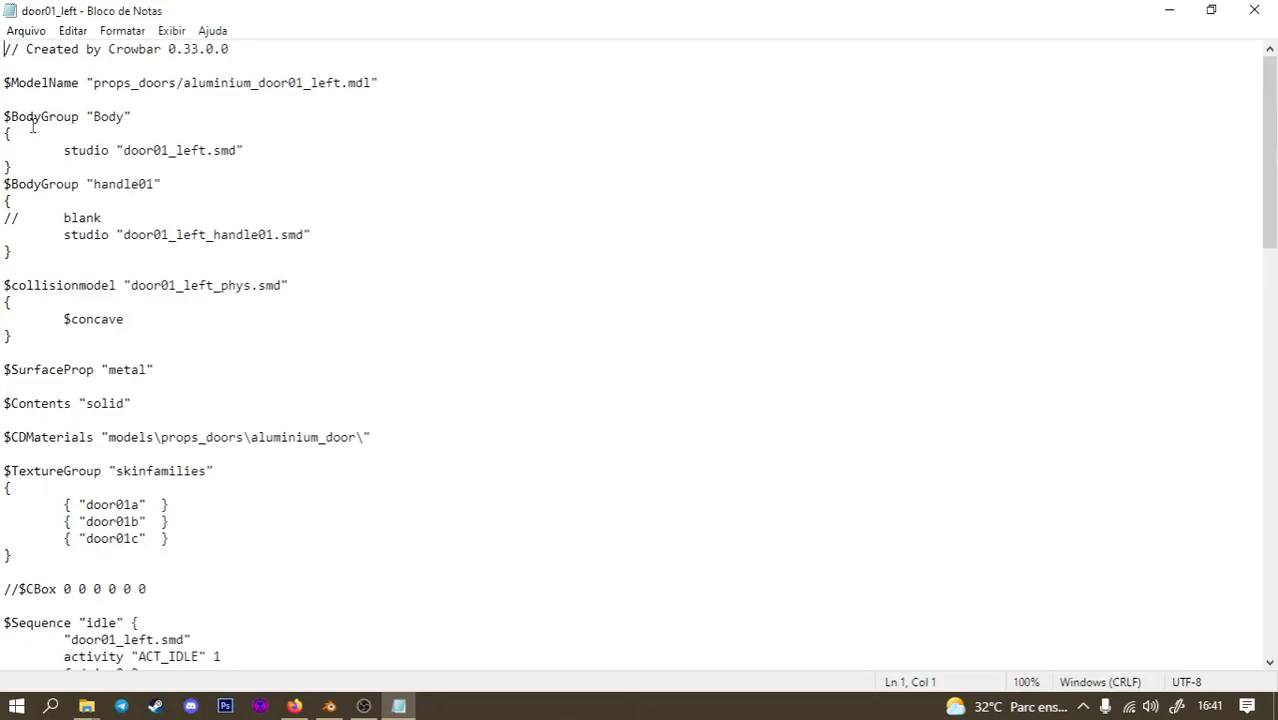
Examine the Body and handle01 body groups and the idle and locked sequences in the QC file.
left_click_drag(4, 116, 125, 165)
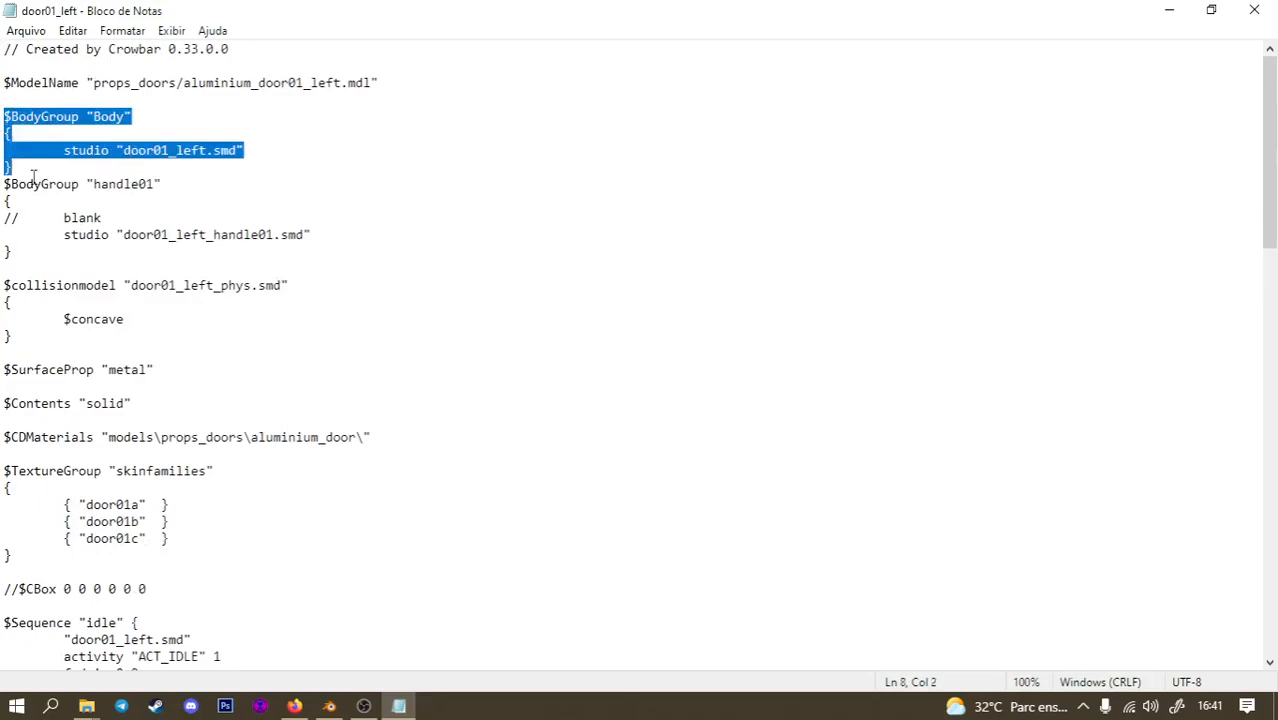
left_click_drag(5, 184, 31, 251)
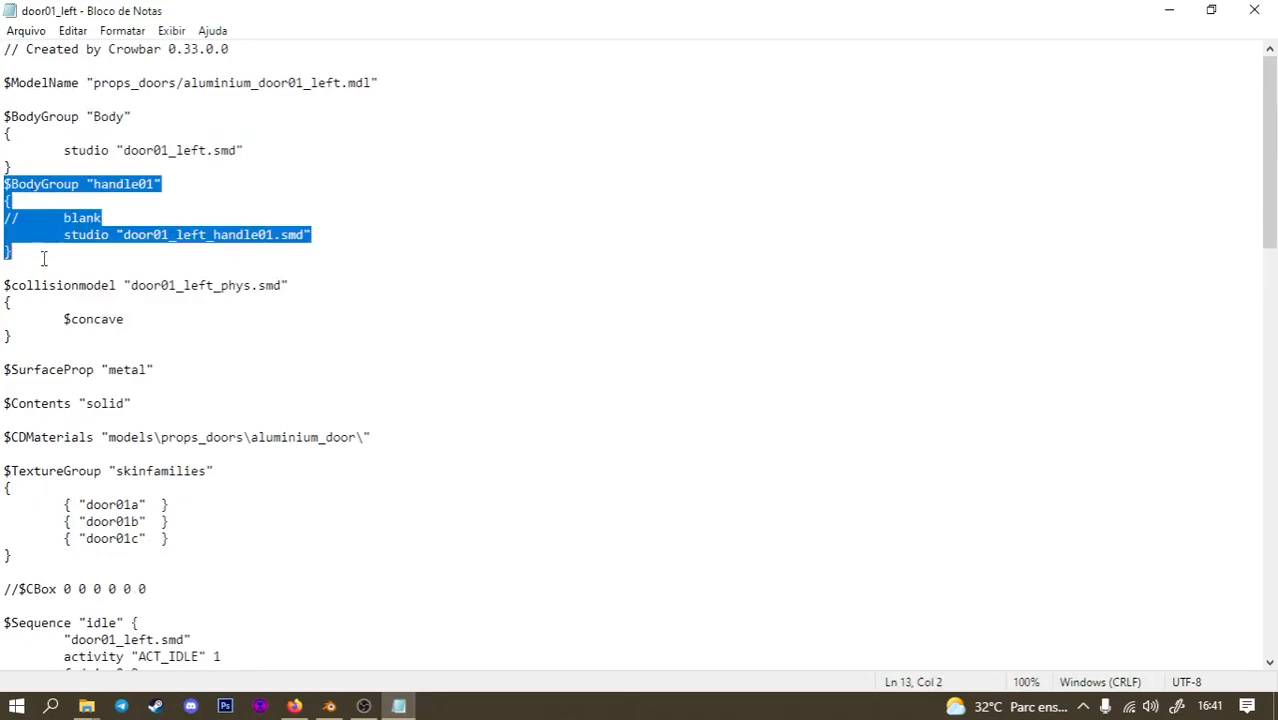
left_click_drag(216, 250, 31, 168)
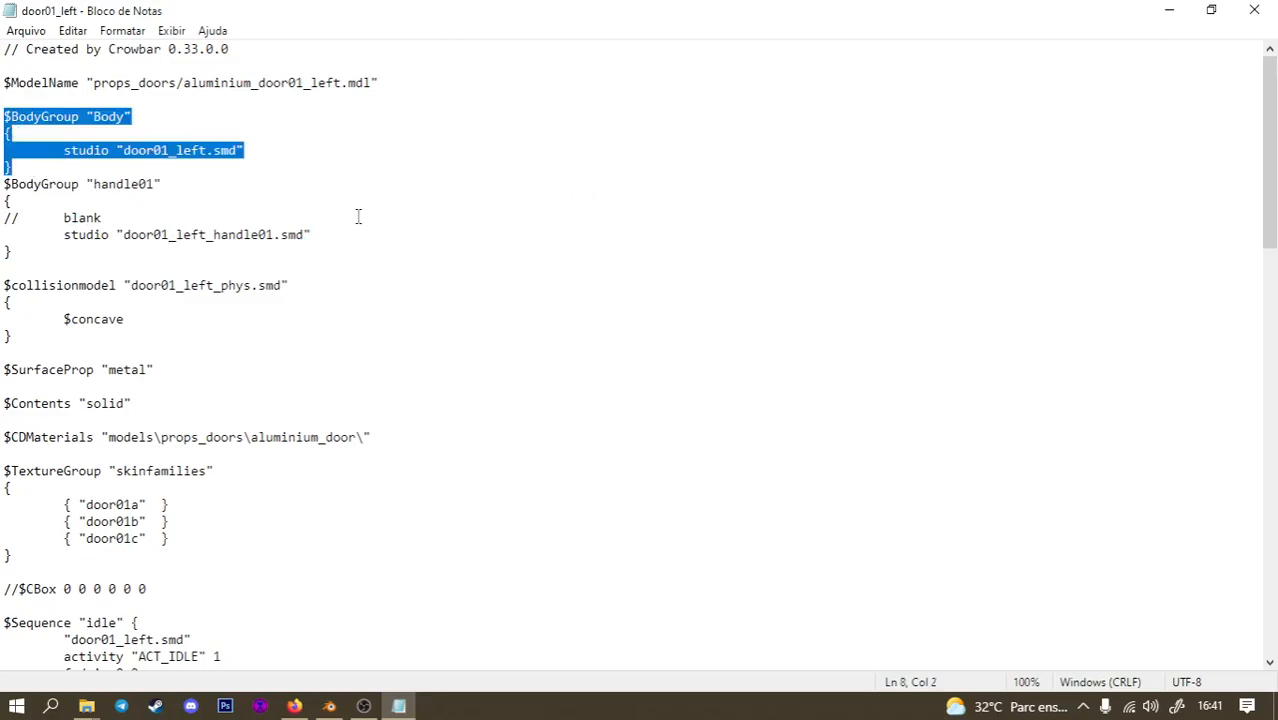
scroll(355, 220, "down", 5)
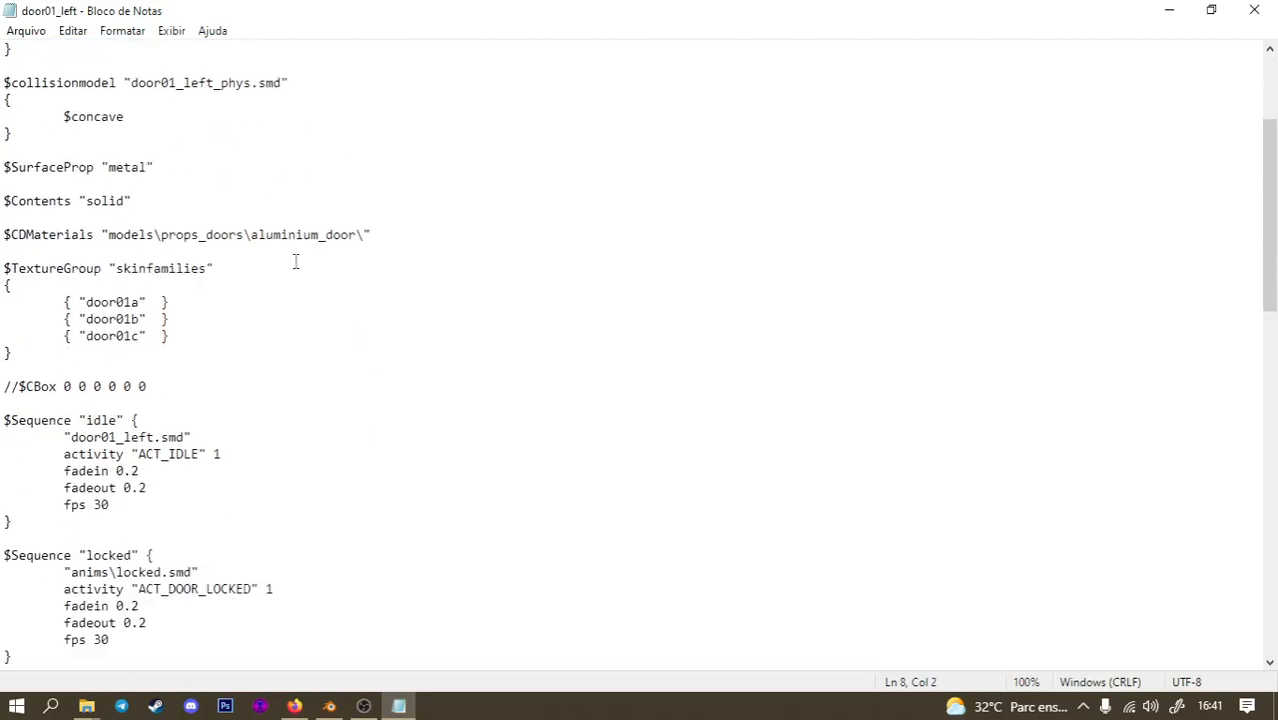
scroll(247, 258, "down", 3)
left_click(86, 236)
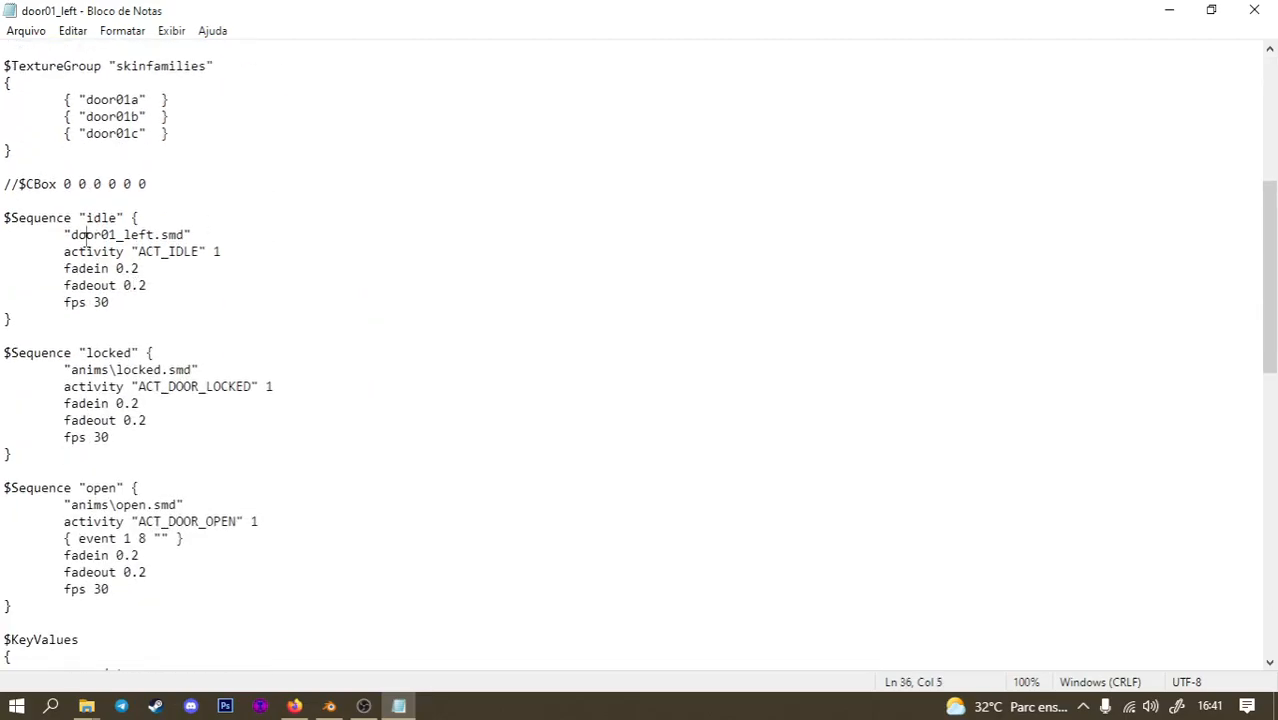
left_click_drag(71, 353, 134, 356)
left_click(80, 353)
left_click_drag(3, 353, 146, 353)
left_click(139, 353)
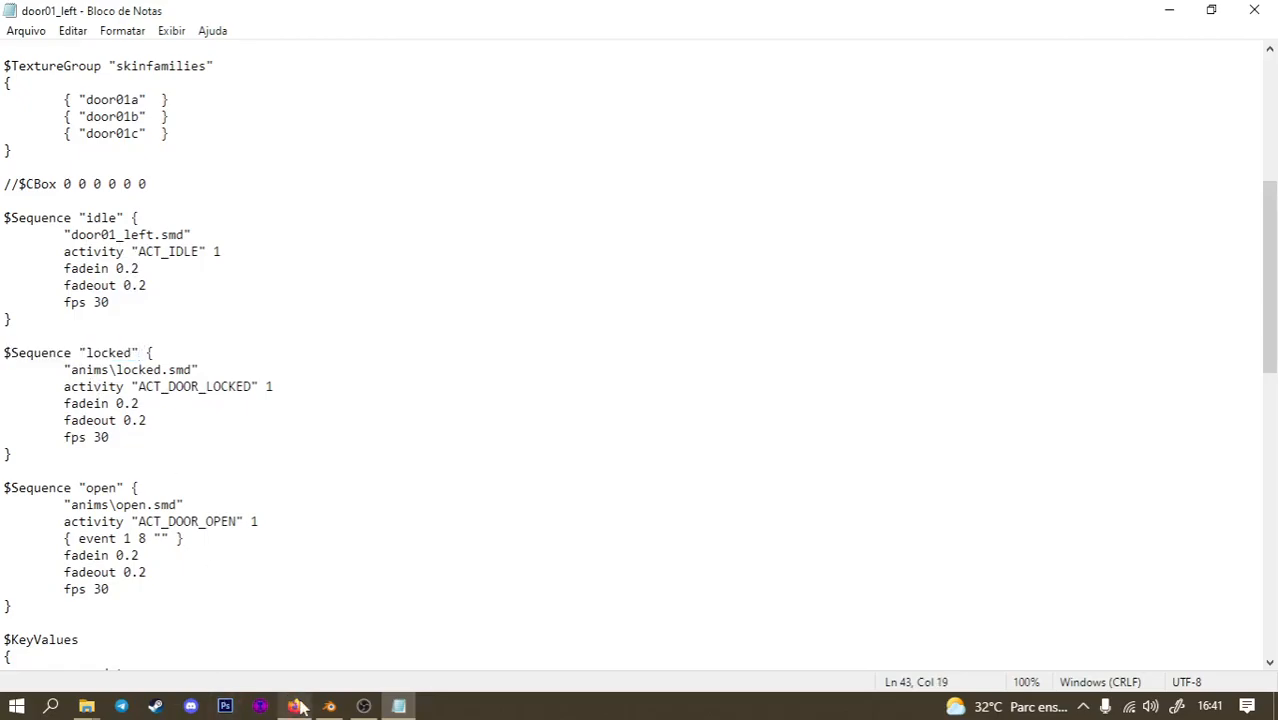
Switch back to Blender and rename the new action as locked.
mouse_move(300, 708)
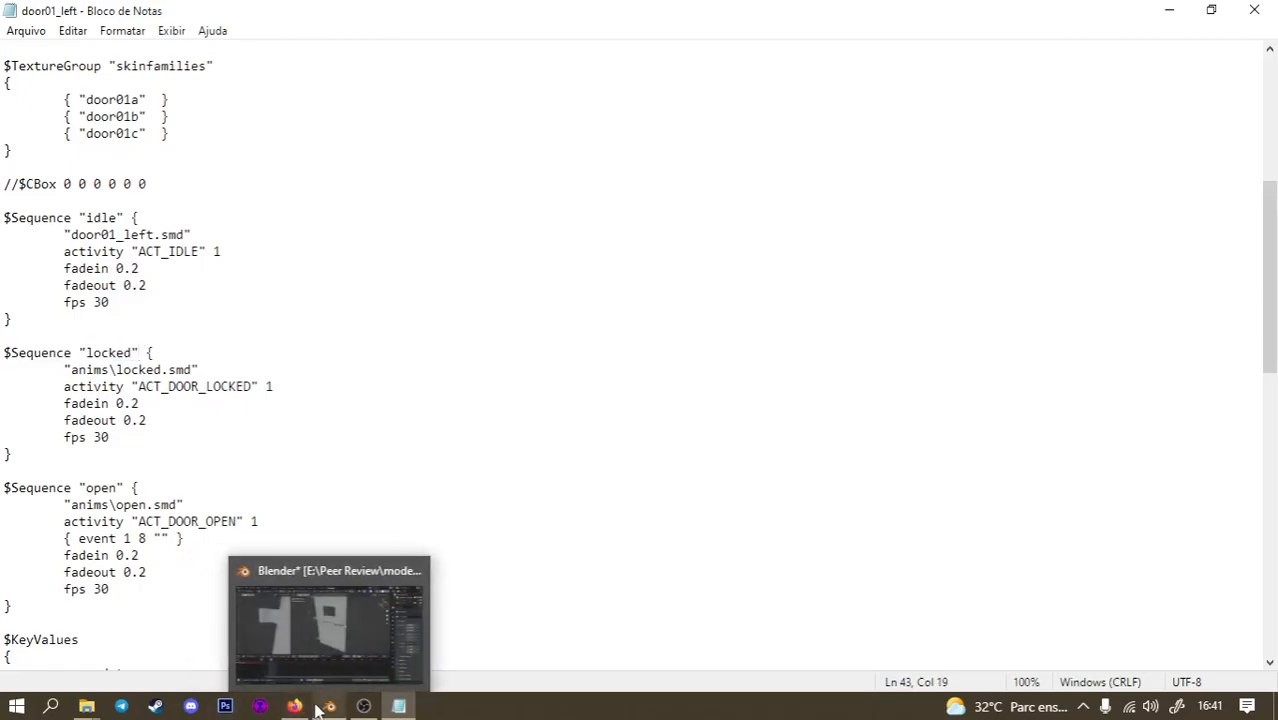
left_click(322, 706)
left_click(630, 500)
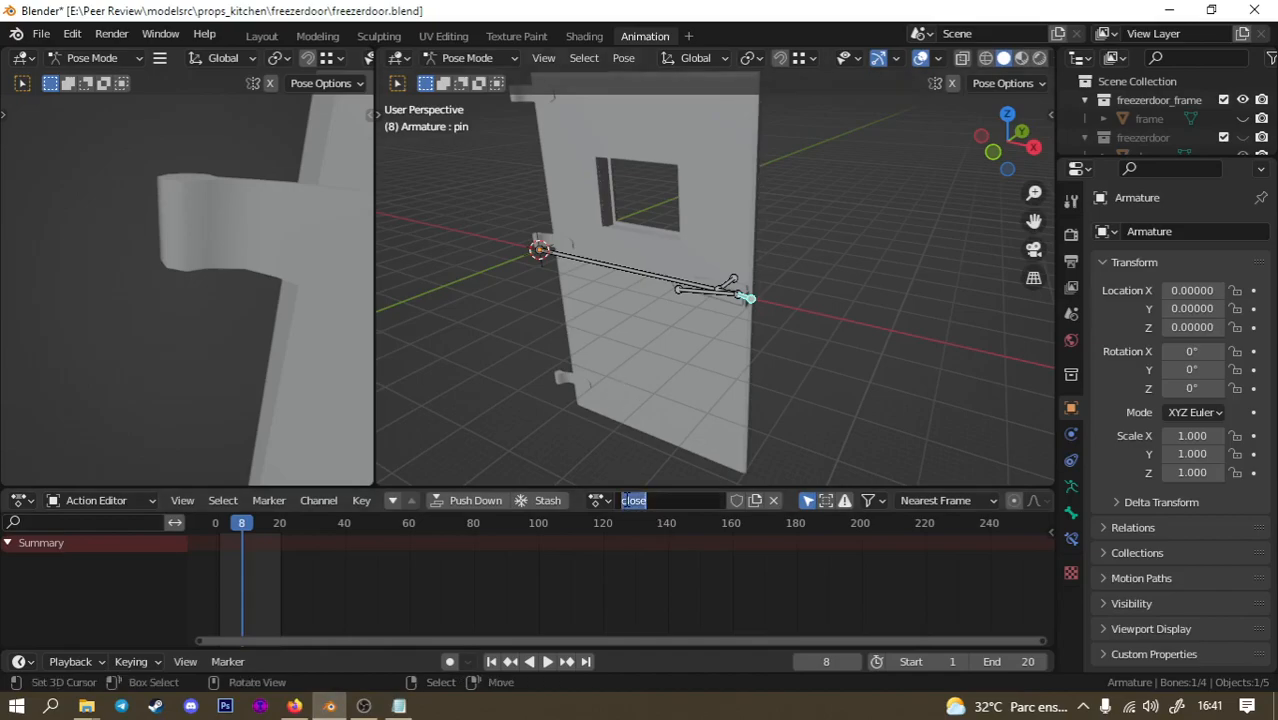
type("lock")
key("Return")
Select the knob bone and insert a Location, Rotation & Scale keyframe for it at frame 1.
middle_click_drag(693, 352, 745, 330)
left_click(828, 333)
key("space")
key("space")
key("i")
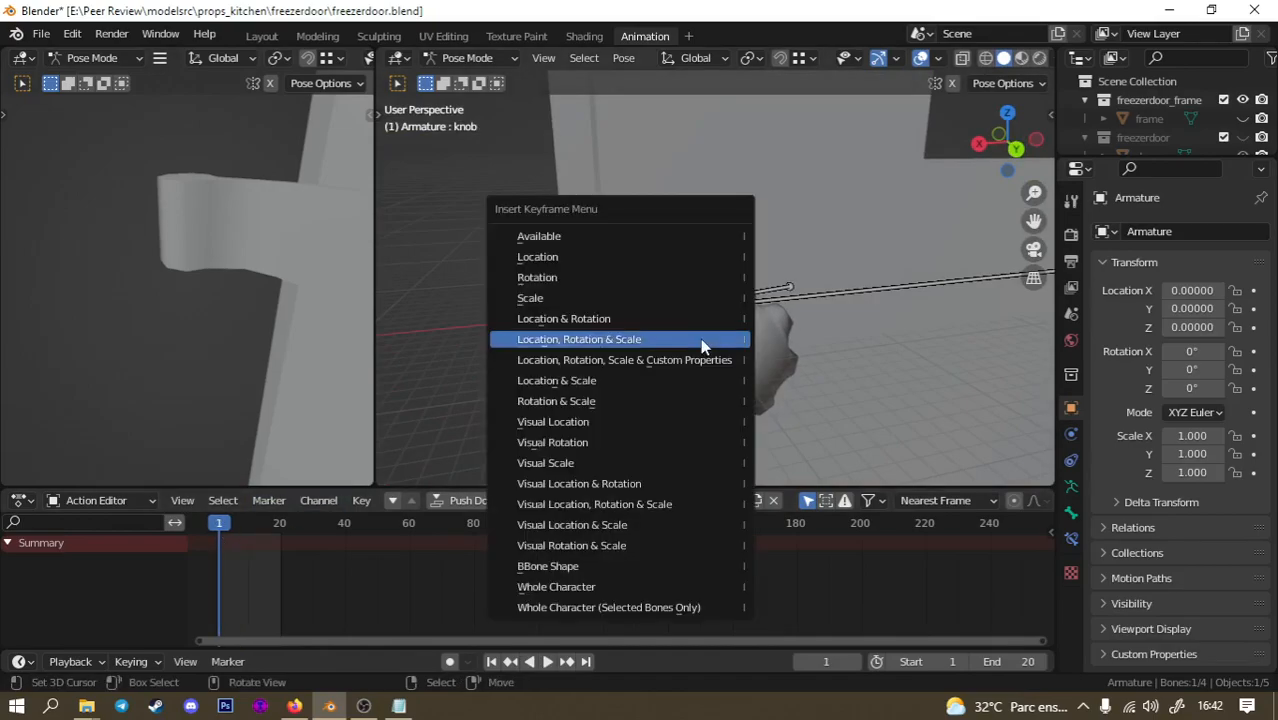
left_click(703, 340)
Scrub the first frames of the locked action and inspect the knob bone's keyed channels.
key("space")
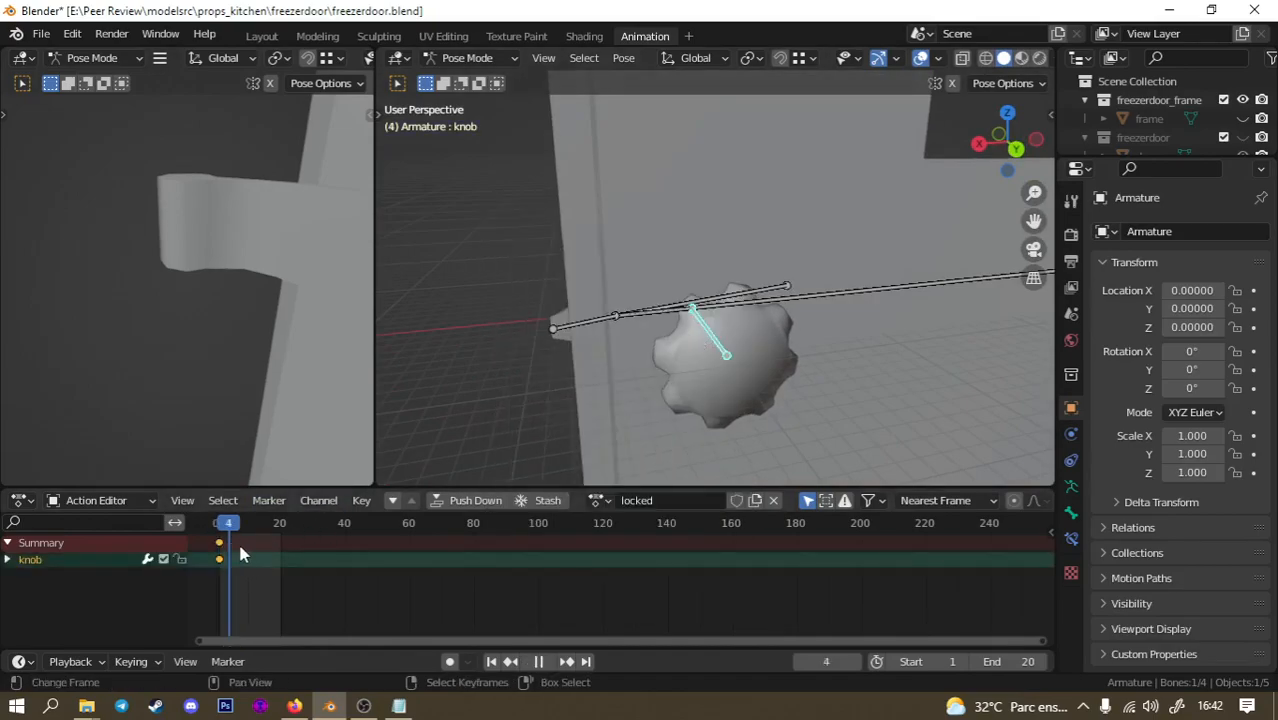
left_click_drag(258, 555, 222, 558)
key("space")
left_click(7, 543)
left_click(7, 543)
left_click(8, 560)
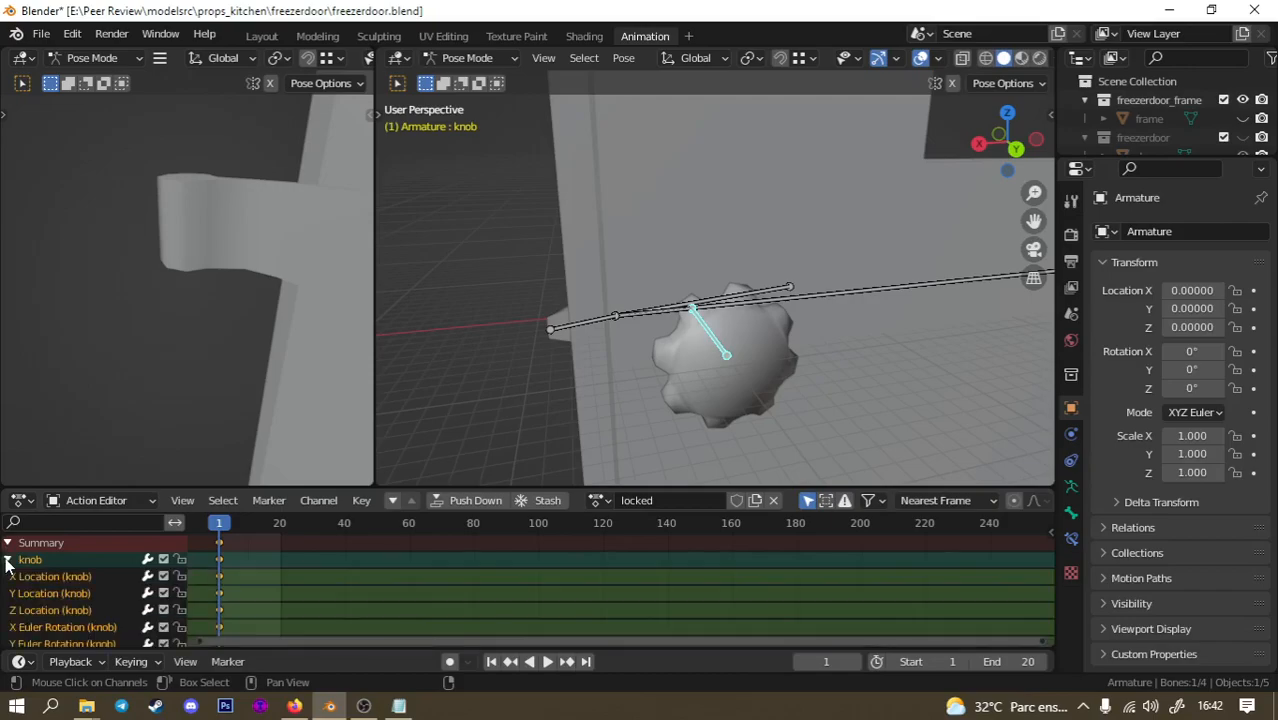
left_click(8, 560)
Enlarge the Outliner so that more of the scene's collections are listed.
middle_click_drag(529, 382, 686, 390)
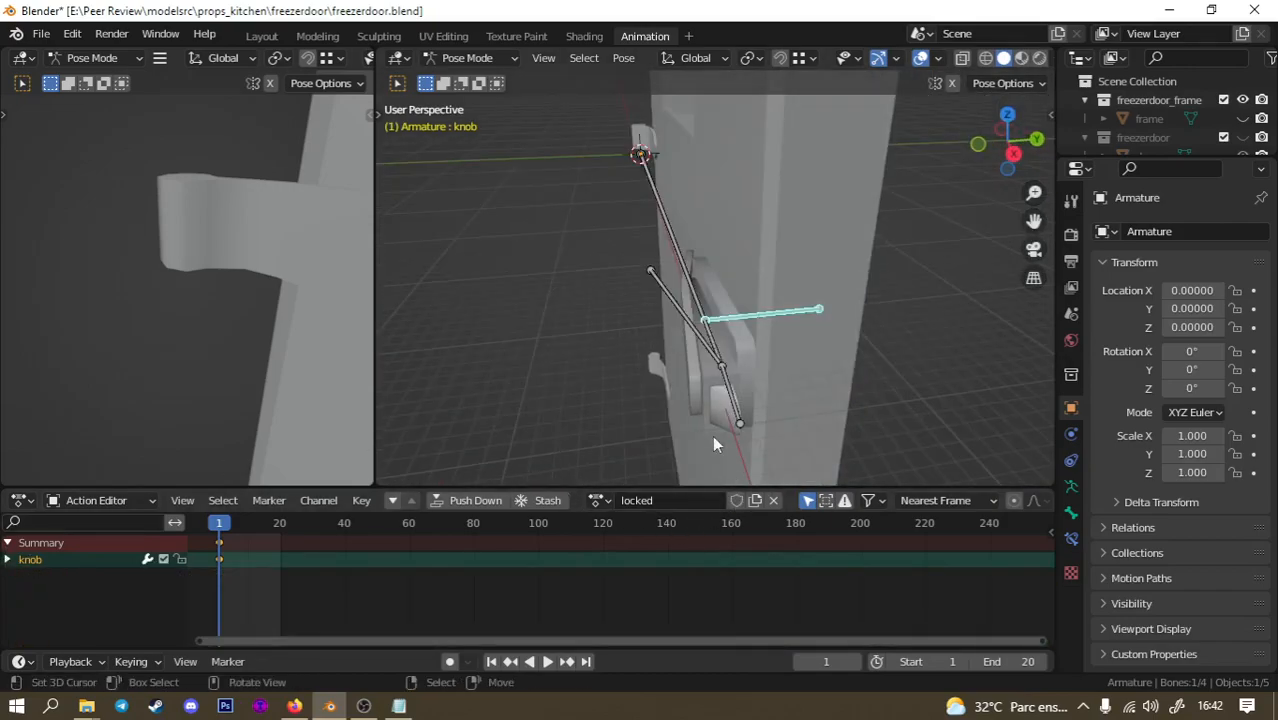
left_click_drag(1147, 160, 1130, 326)
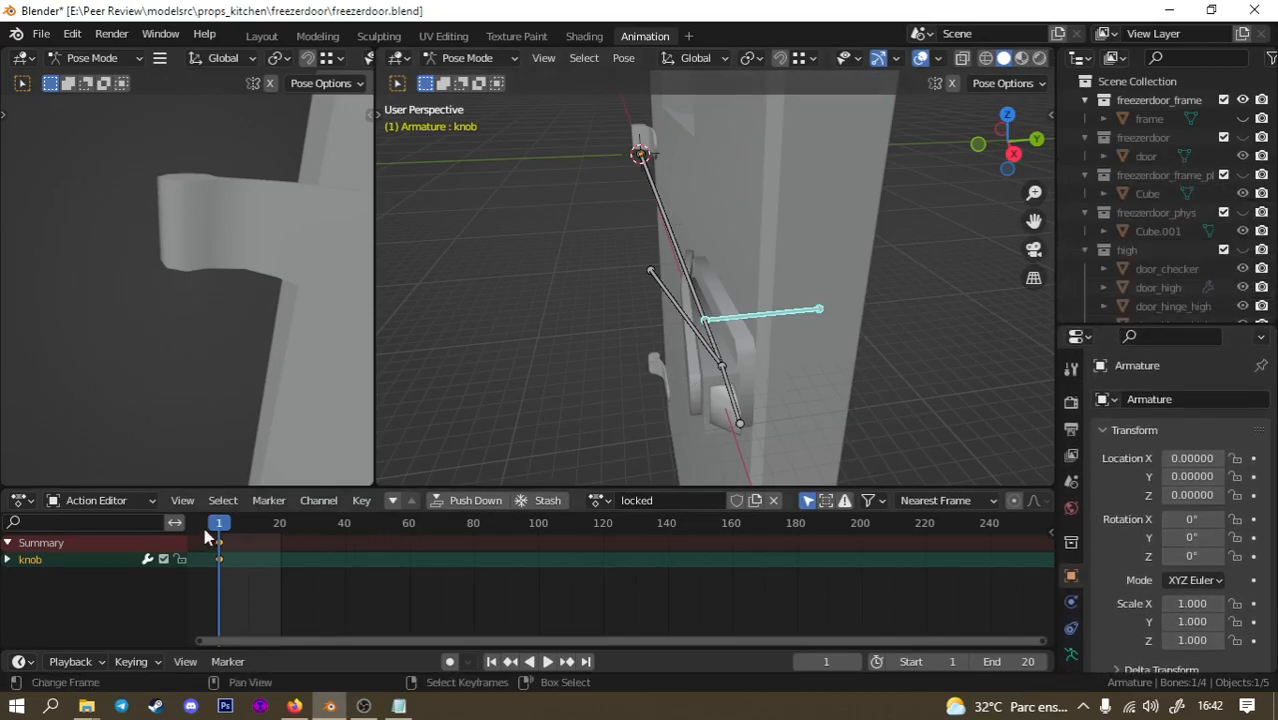
Select the body bone from the other side of the door and scrub the locked action to frame 7.
mouse_move(222, 530)
left_mouse_down()
mouse_move(284, 530)
mouse_move(220, 534)
left_mouse_up()
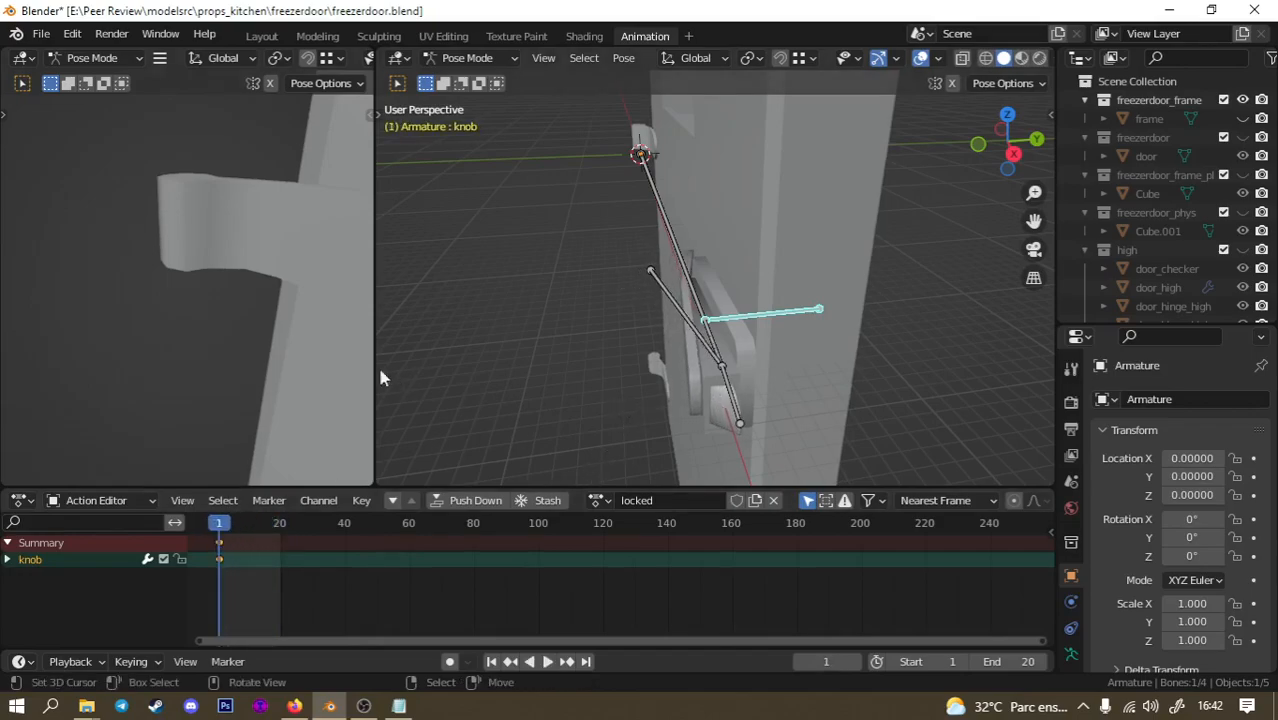
middle_click_drag(567, 320, 535, 376)
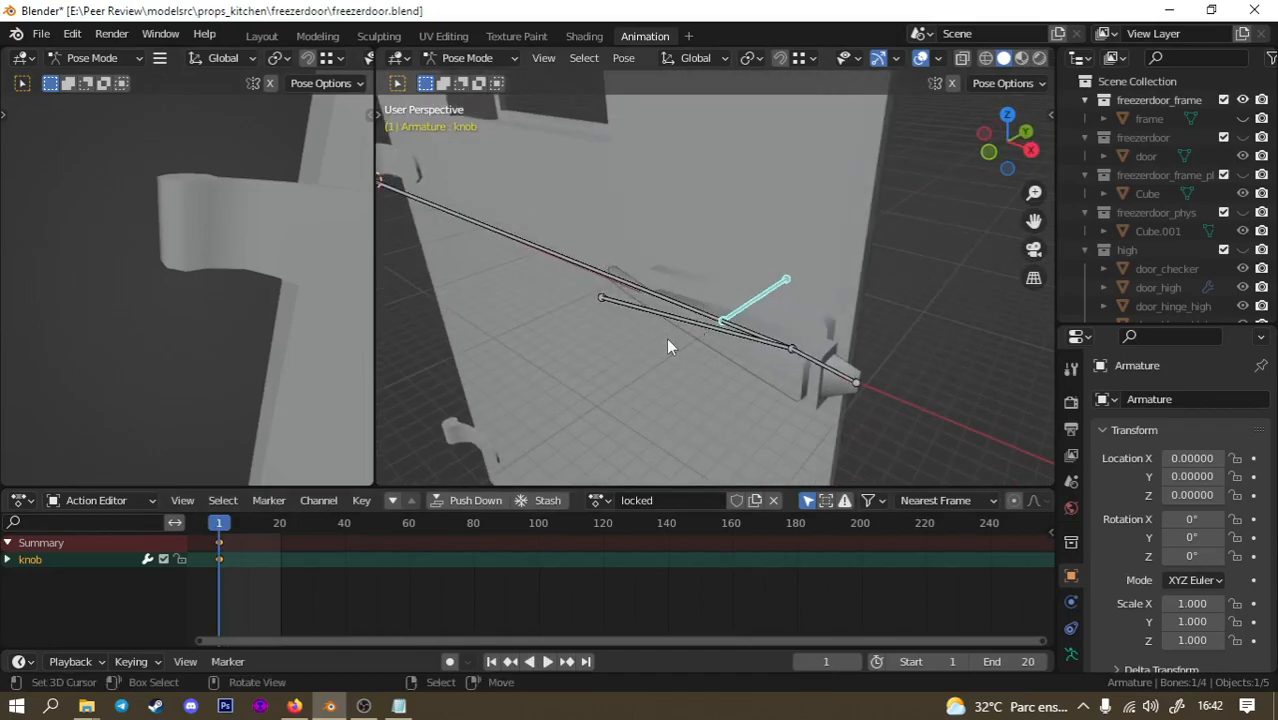
left_click(678, 313)
left_click(679, 306)
mouse_move(237, 528)
left_mouse_down()
mouse_move(222, 525)
mouse_move(238, 526)
left_mouse_up()
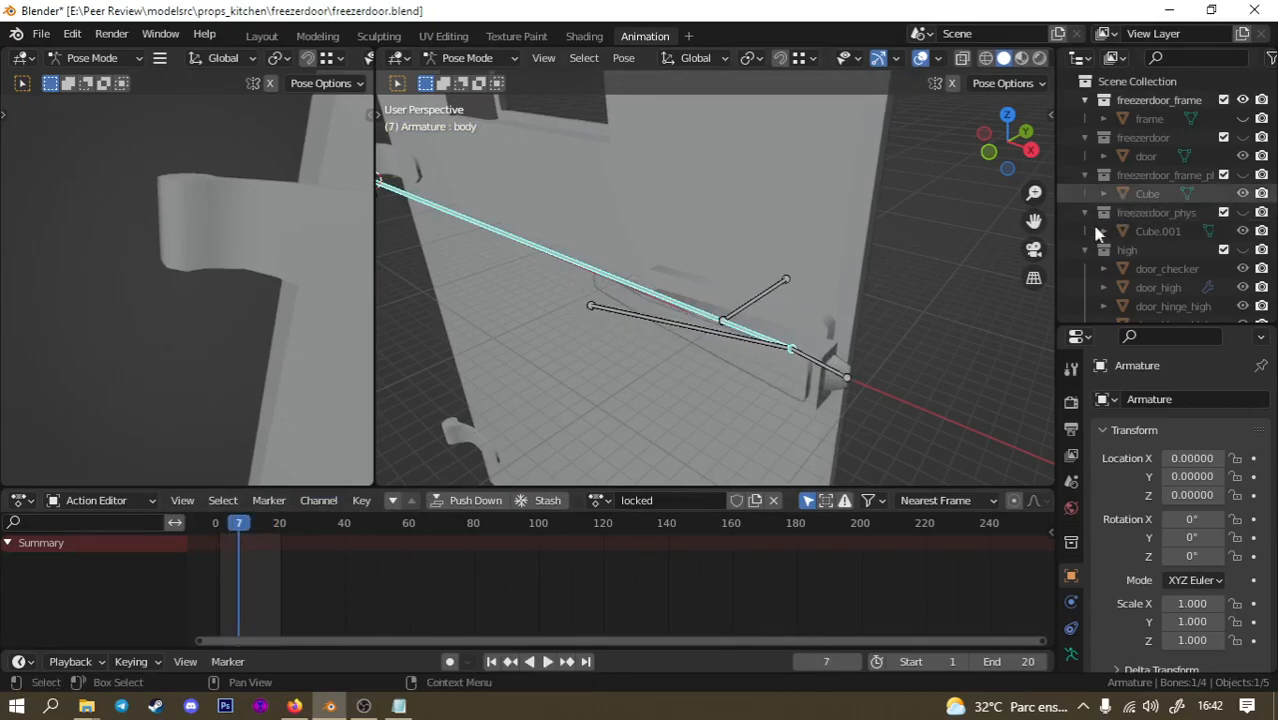
Expand the freezerdoor02 armature's animation data and both of its NLA tracks in the Outliner.
scroll(1099, 225, "down", 10)
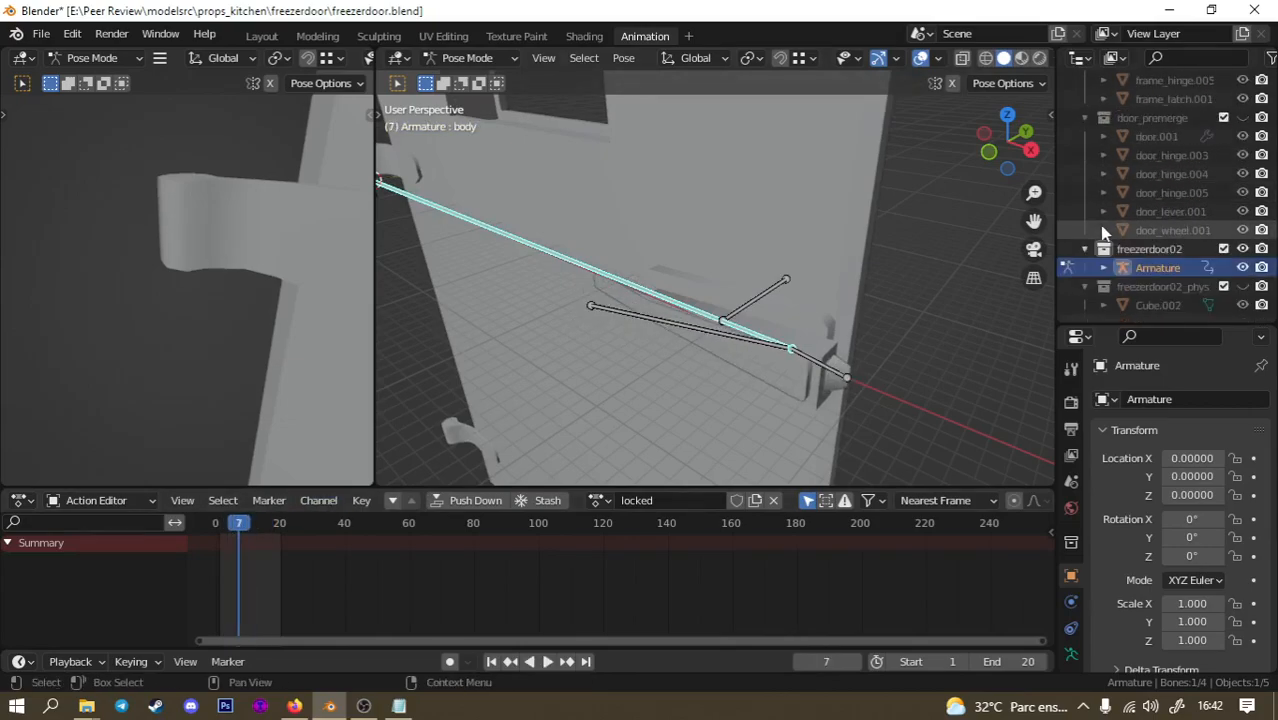
left_click(1103, 267)
scroll(1115, 268, "down", 2)
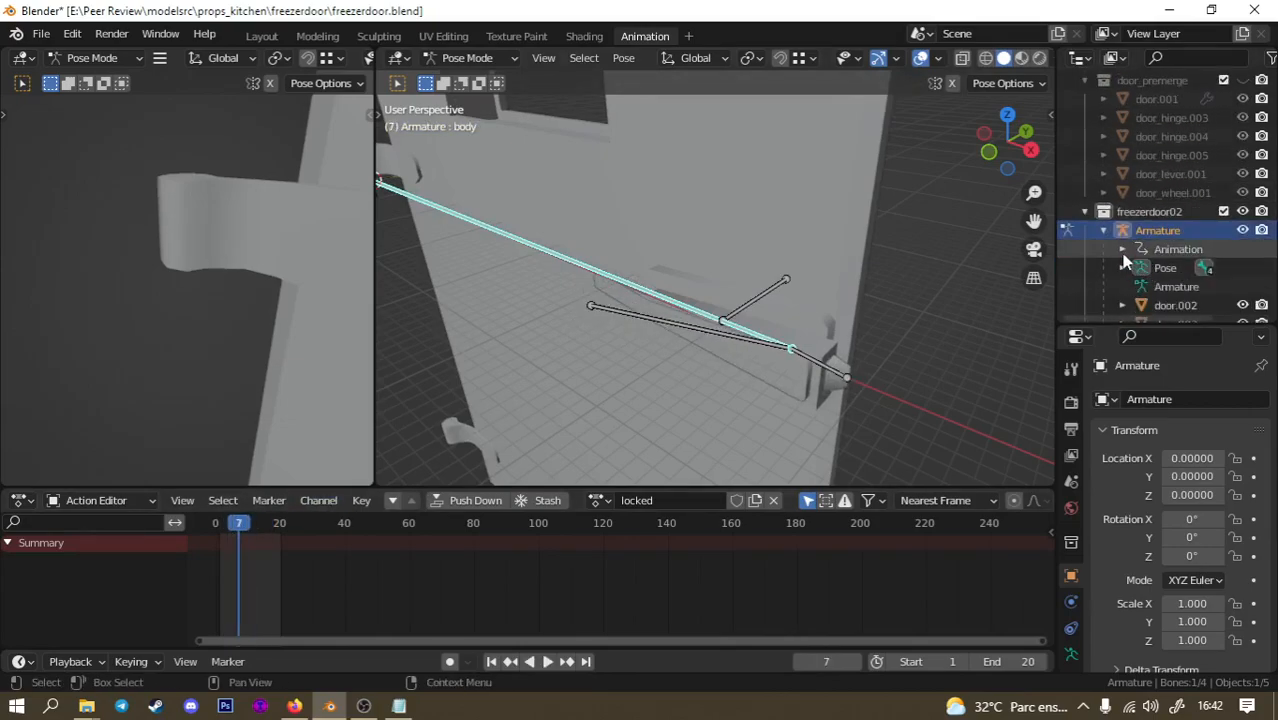
left_click(1122, 250)
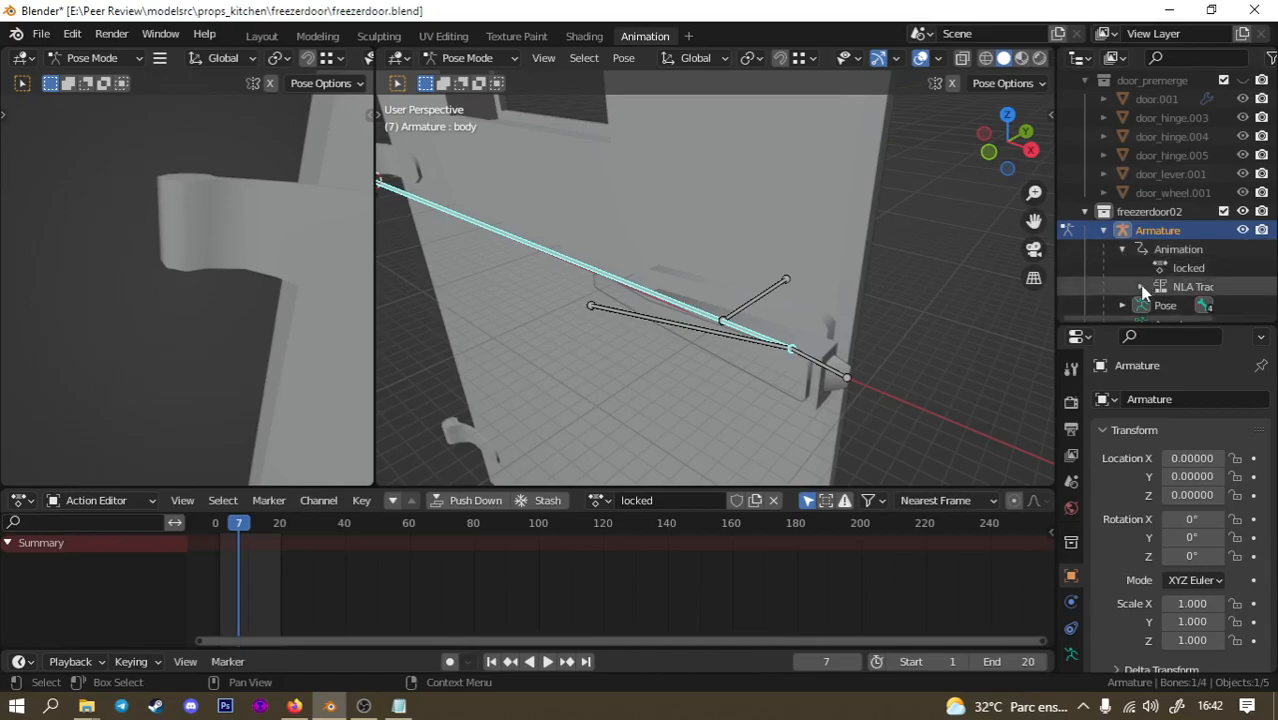
left_click(1141, 286)
scroll(1170, 280, "down", 4)
left_click(1159, 231)
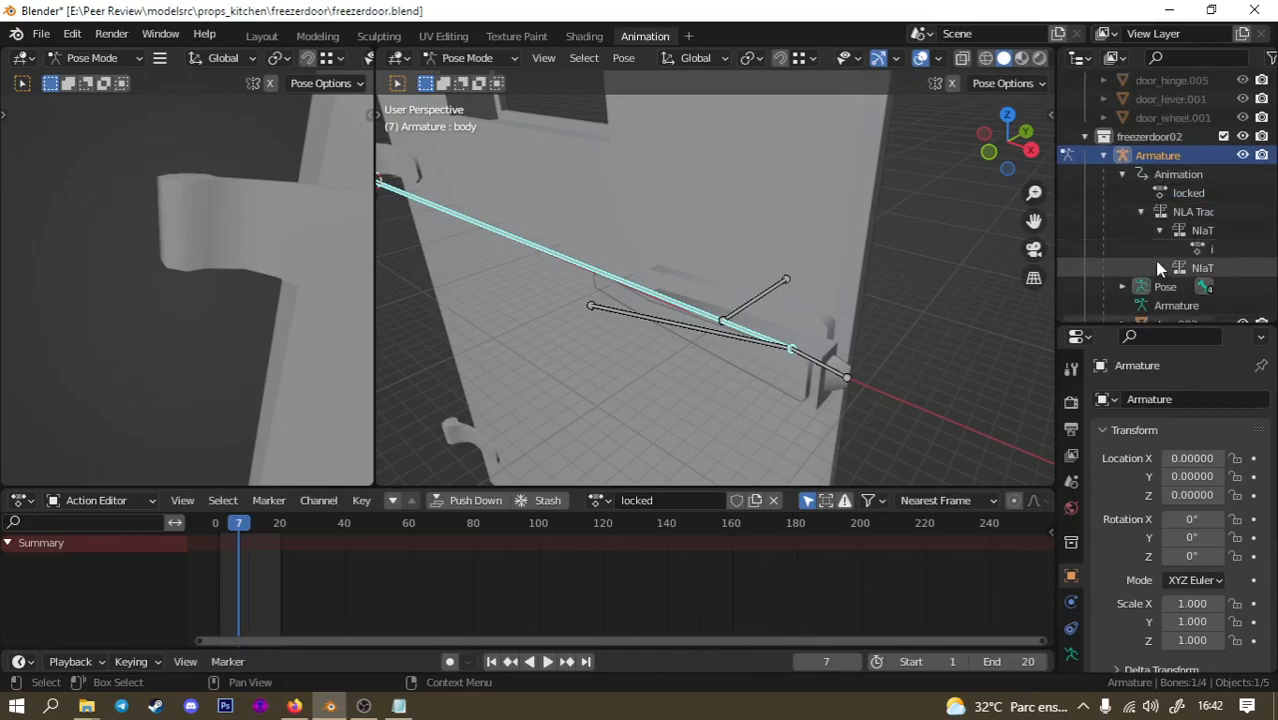
left_click(1158, 267)
Widen the Outliner to reveal the full track names and highlight the armature's locked action entry.
left_click_drag(1056, 264, 948, 264)
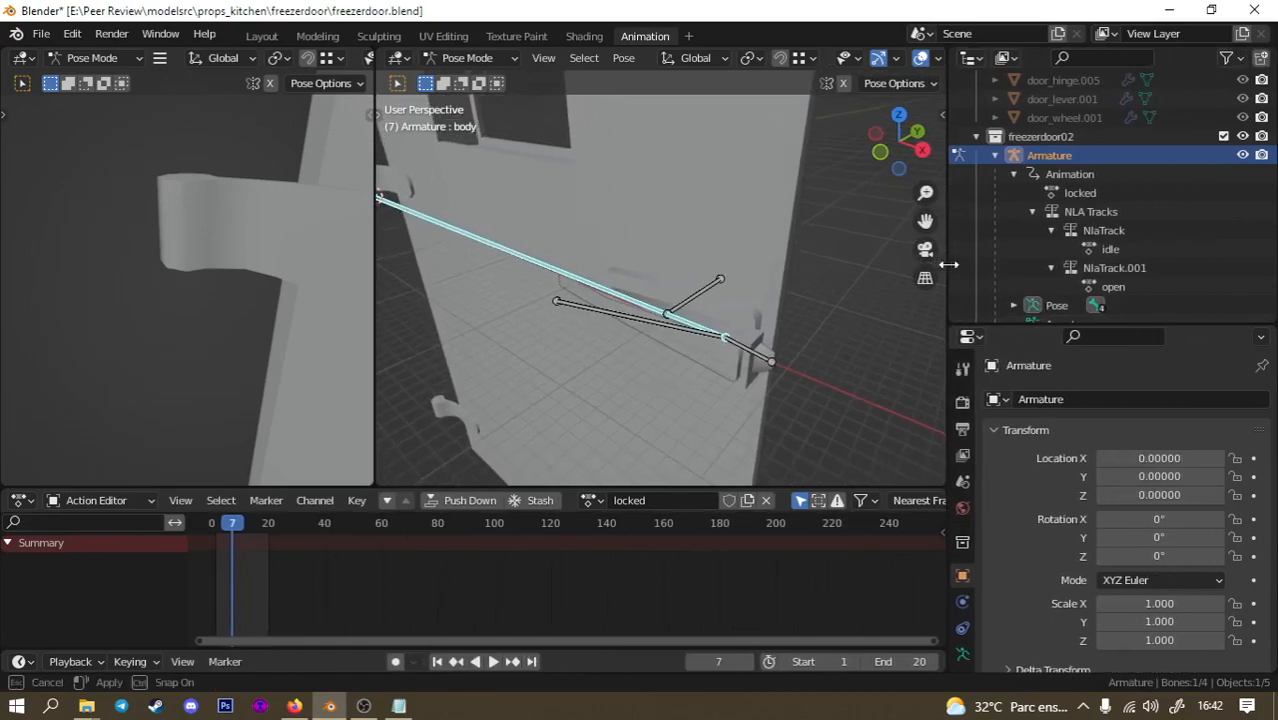
left_click(1093, 214)
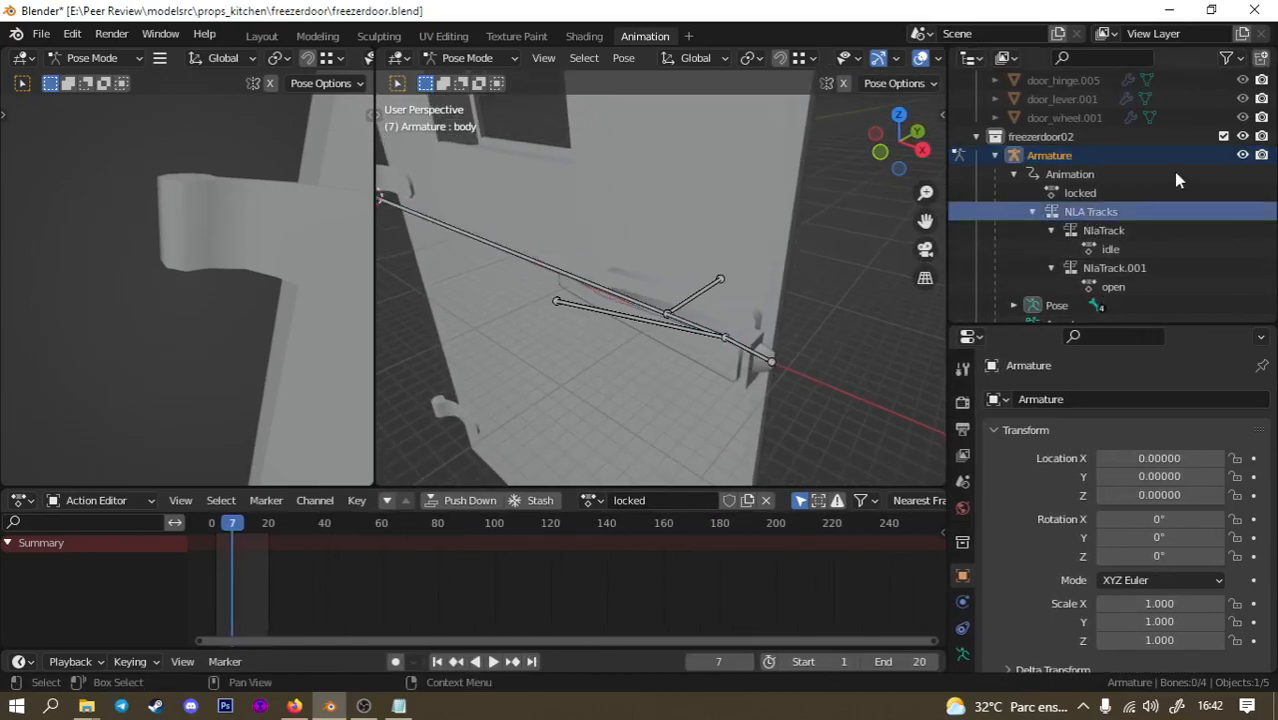
left_click(1080, 194)
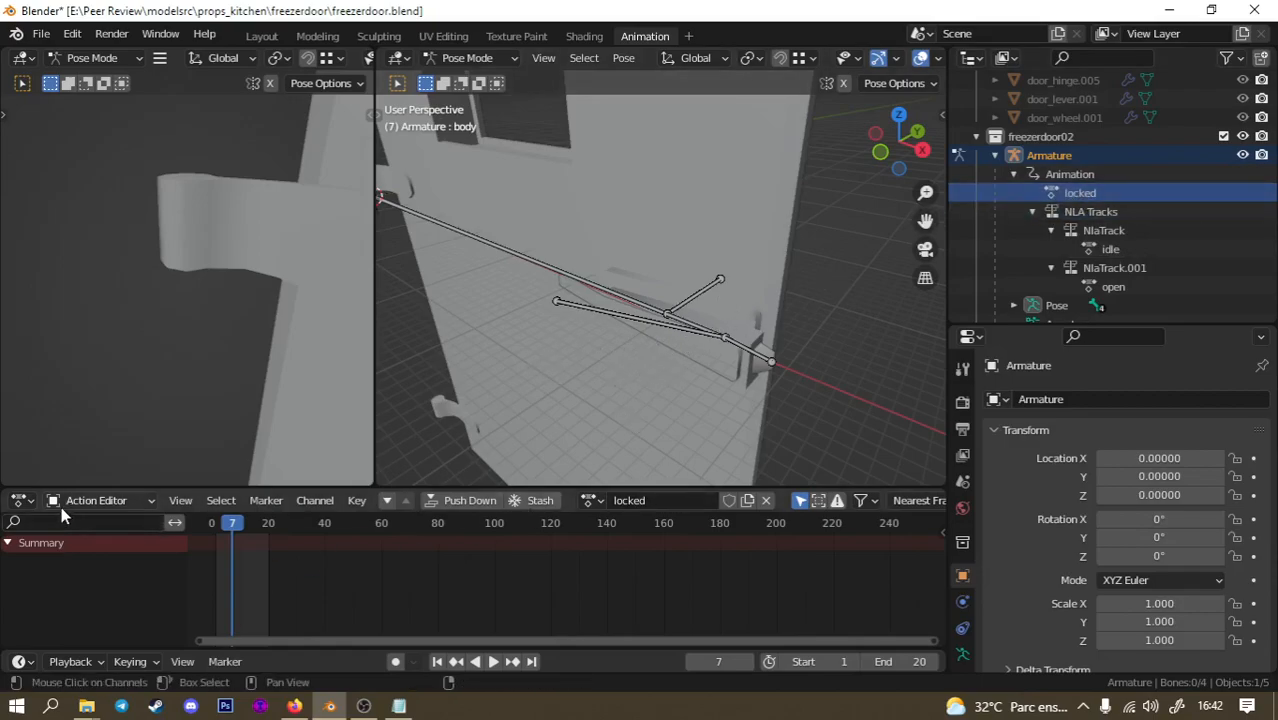
left_click(110, 503)
left_click(100, 521)
left_click(96, 505)
left_click(91, 536)
Select the knob bone and insert a Location, Rotation & Scale keyframe for it at frame 20.
middle_click_drag(721, 313, 655, 313)
left_click(655, 313)
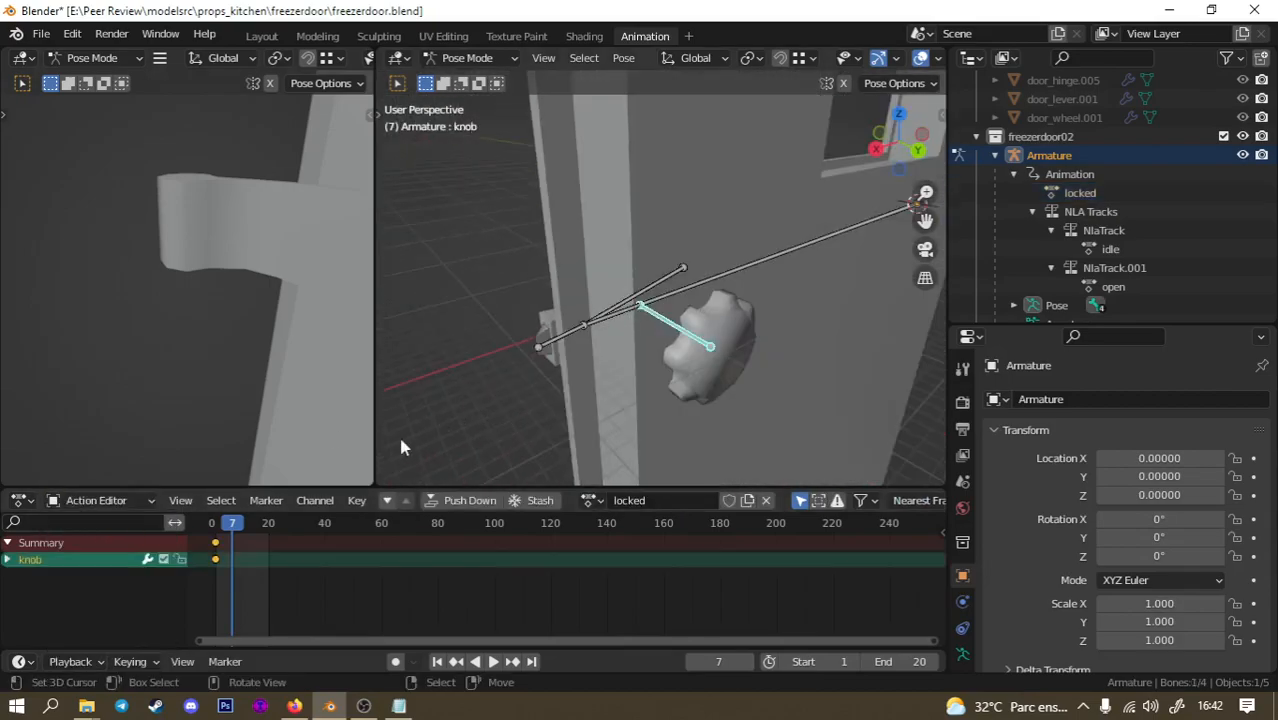
left_click_drag(228, 530, 268, 540)
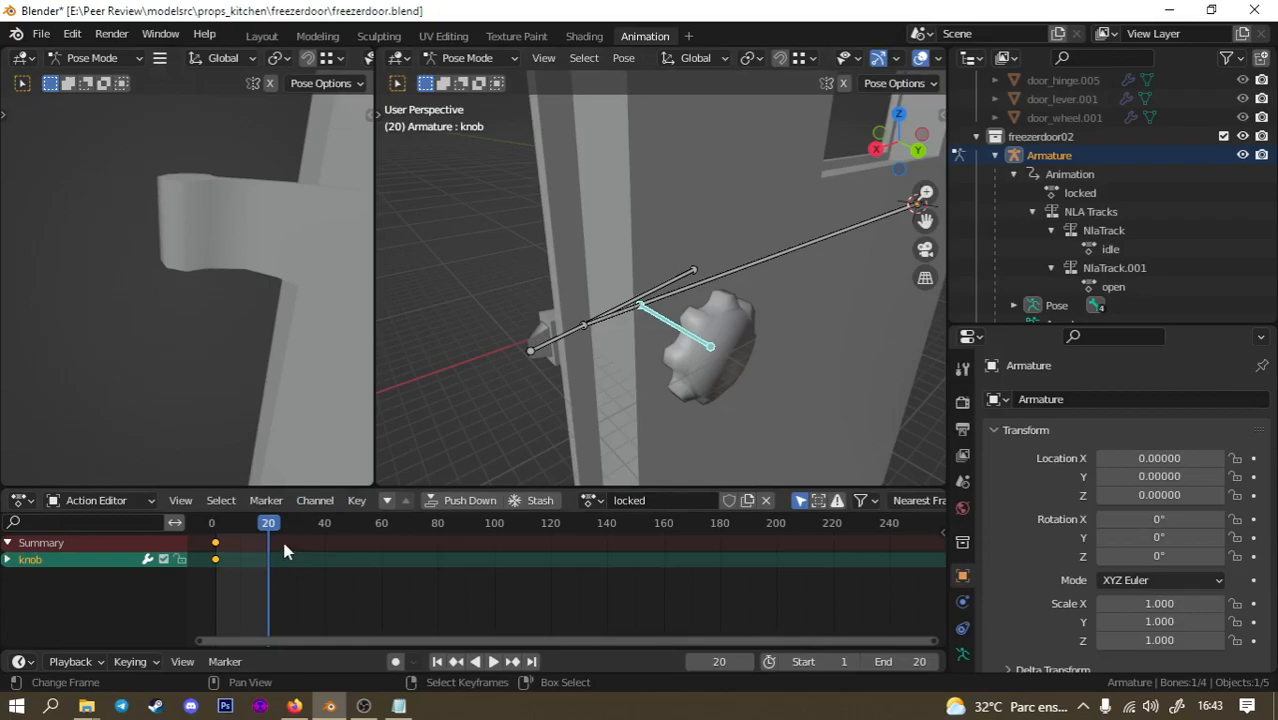
key("i")
left_click(553, 313)
Insert a Location, Rotation & Scale keyframe for the knob bone at frame 10 and go to frame 7.
left_click_drag(275, 520, 242, 541)
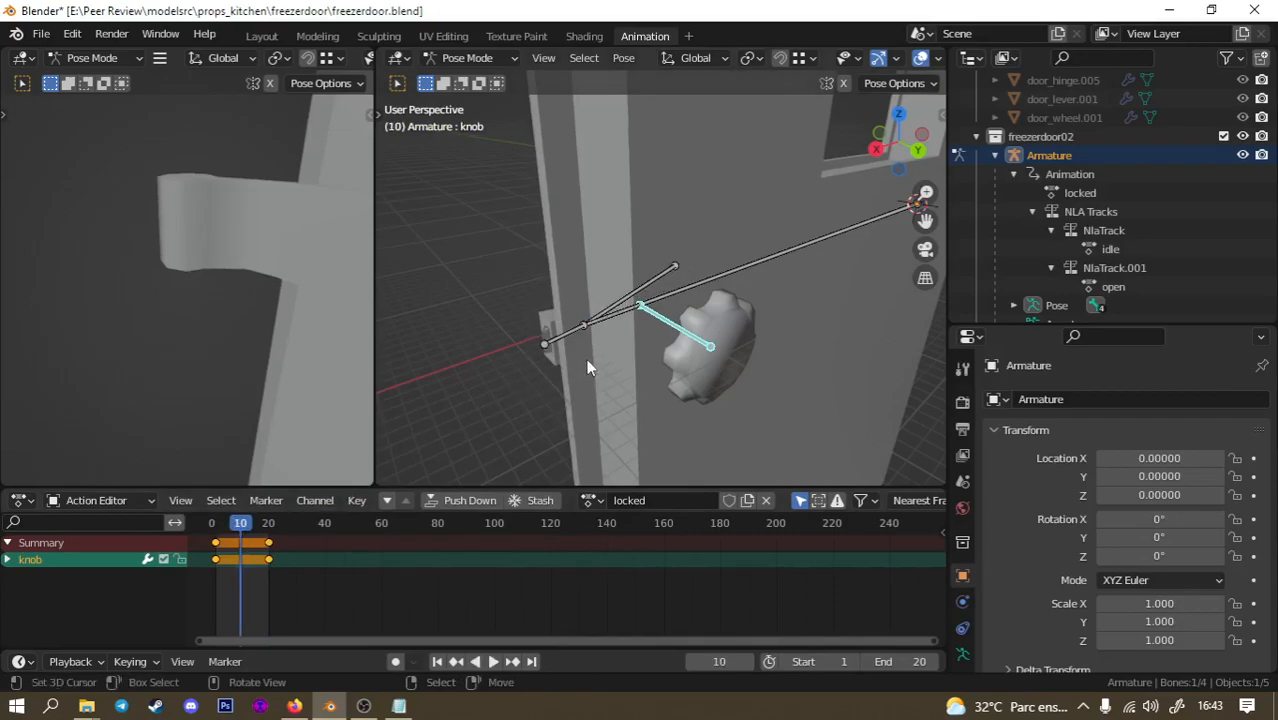
key("i")
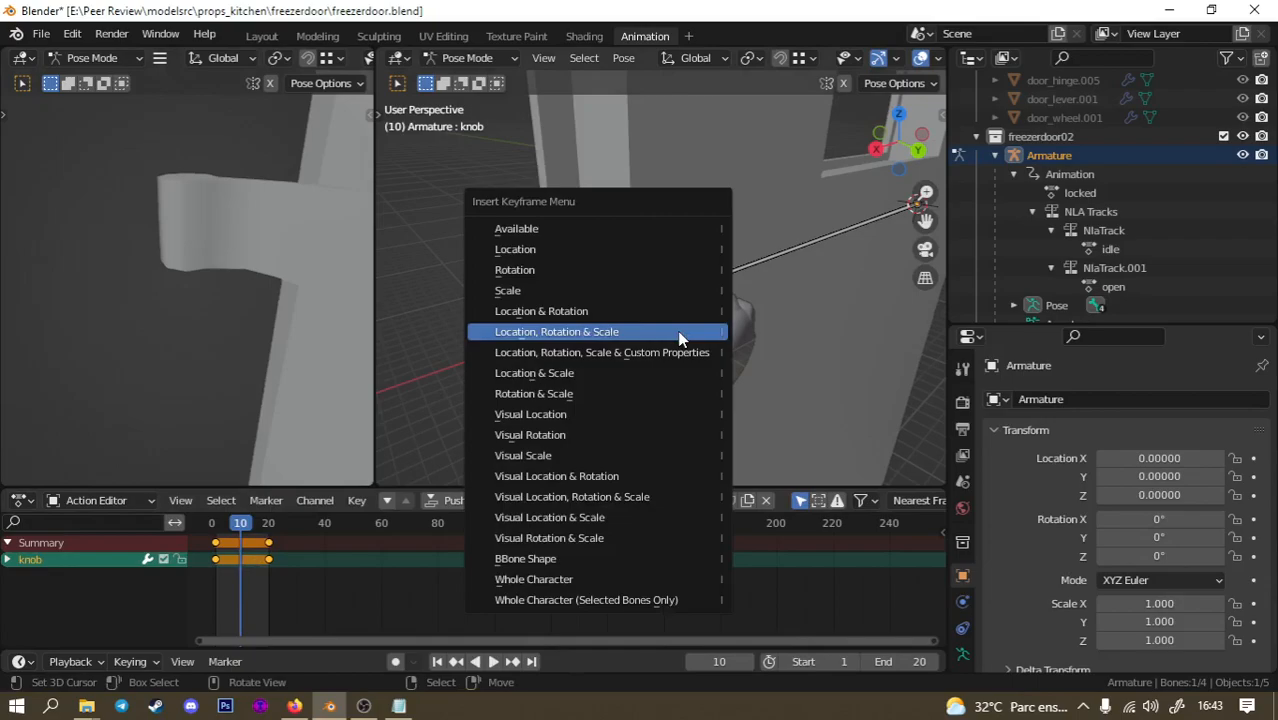
left_click(678, 338)
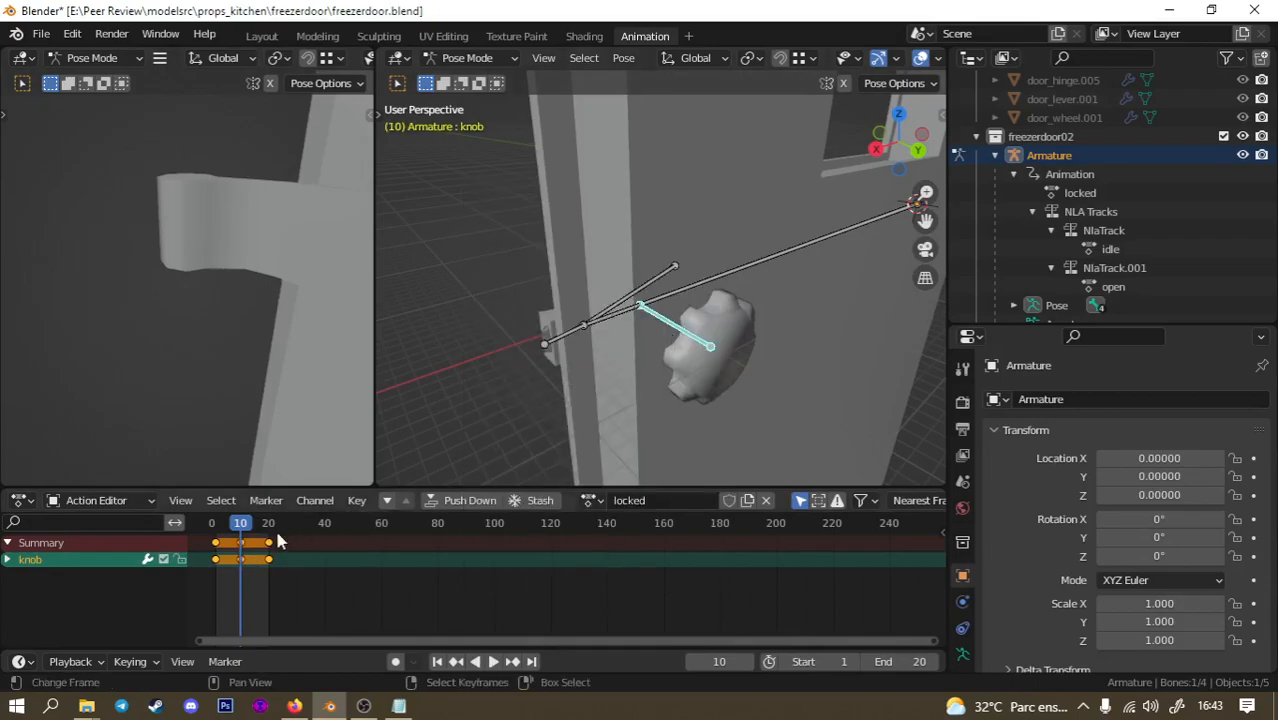
left_click(230, 542)
key("space")
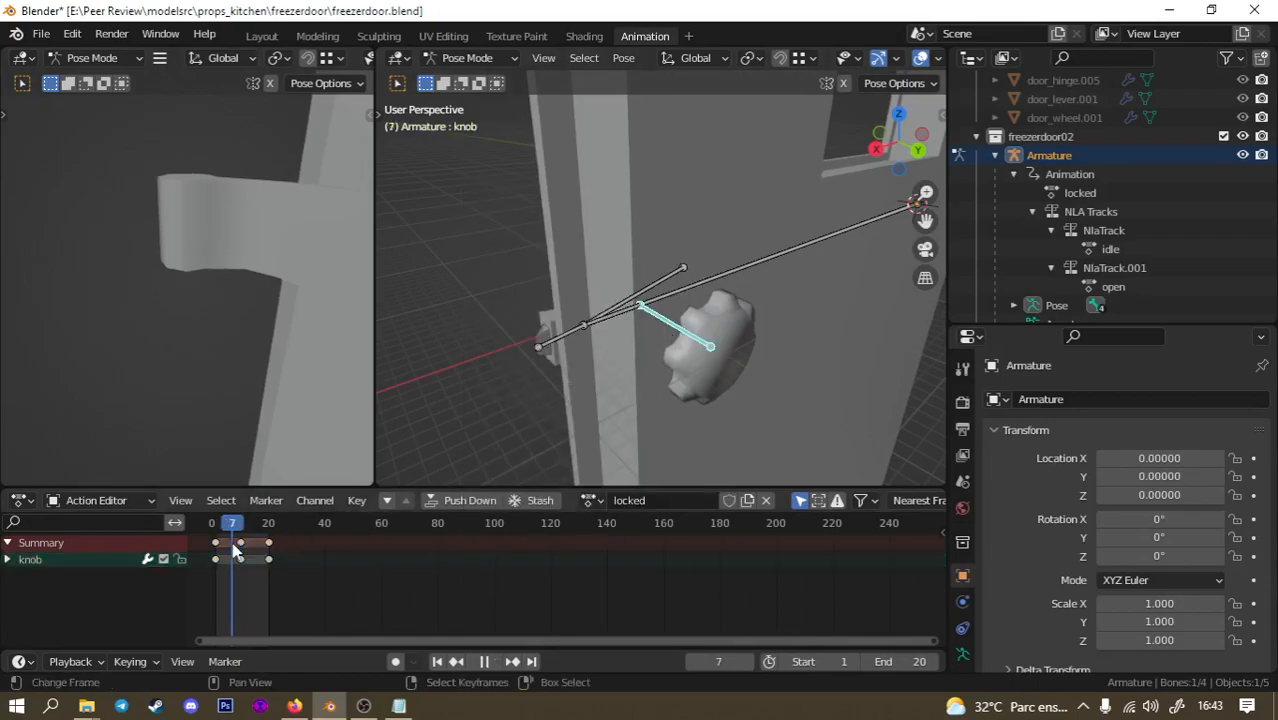
key("space")
key("r")
key("y")
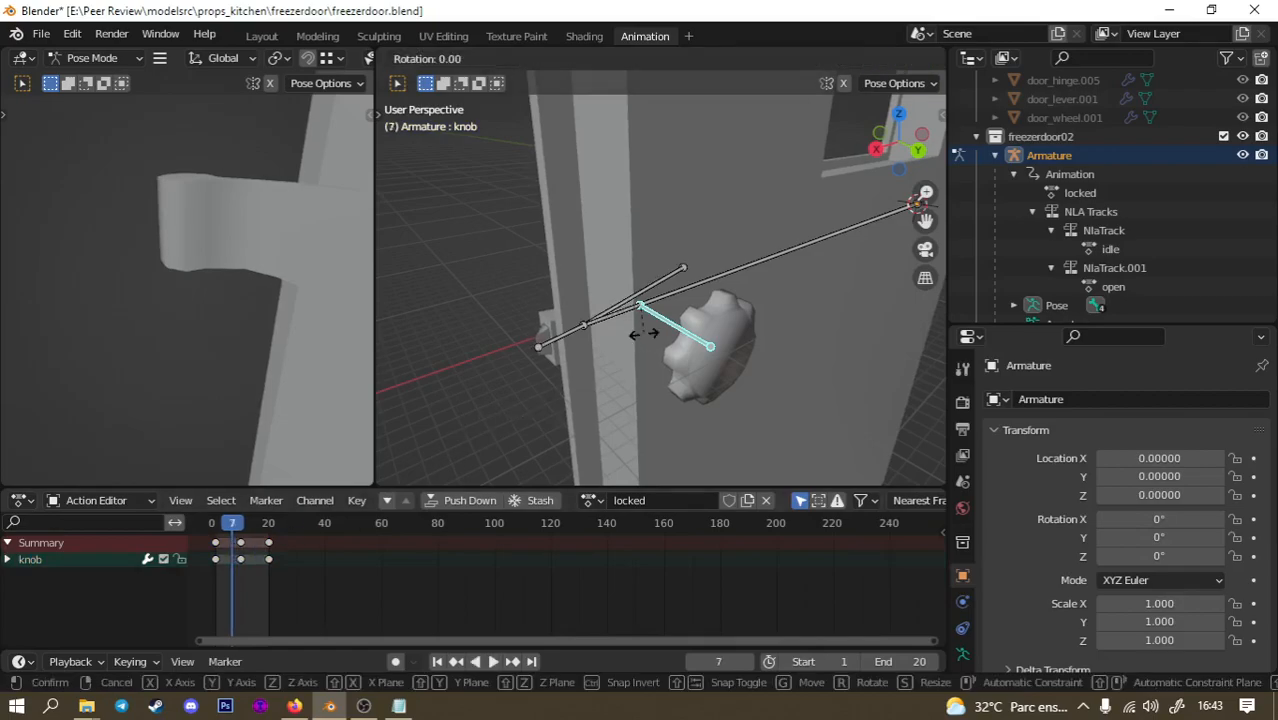
right_click(726, 312)
Rotate the knob bone around the global Y axis at frame 7 and keyframe its Location, Rotation & Scale.
key("r")
key("y")
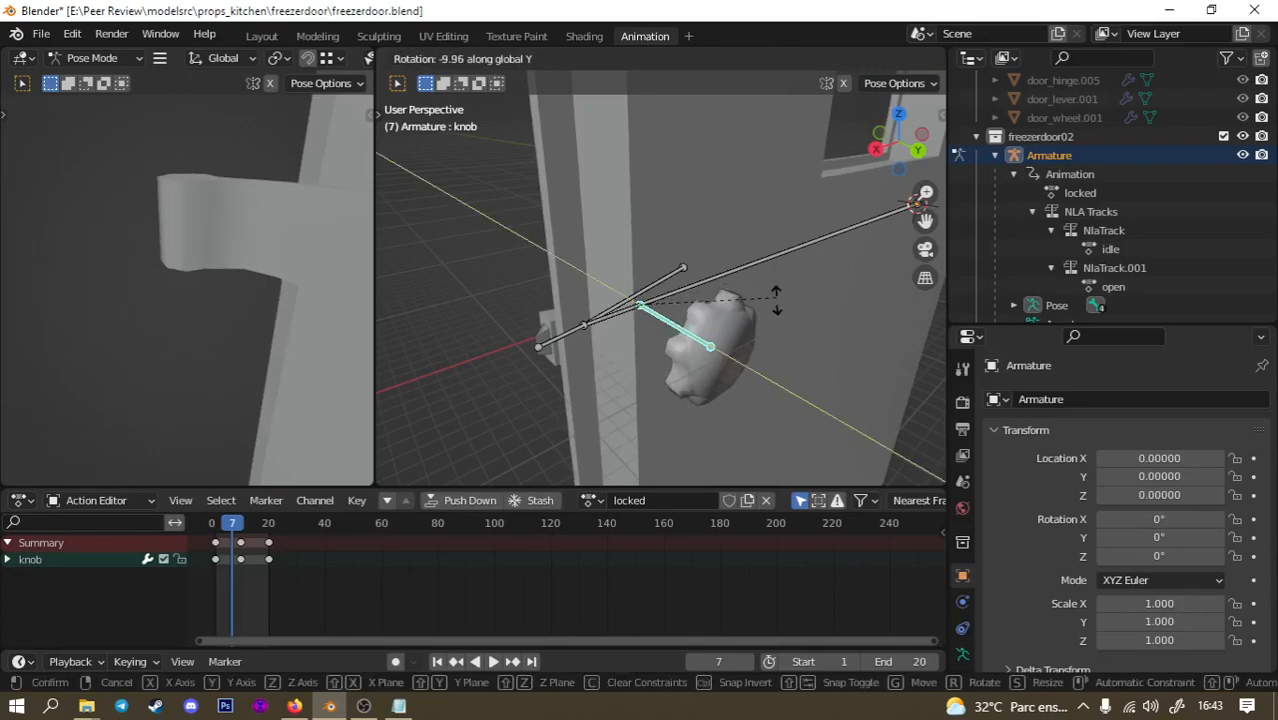
left_click(740, 392)
key("i")
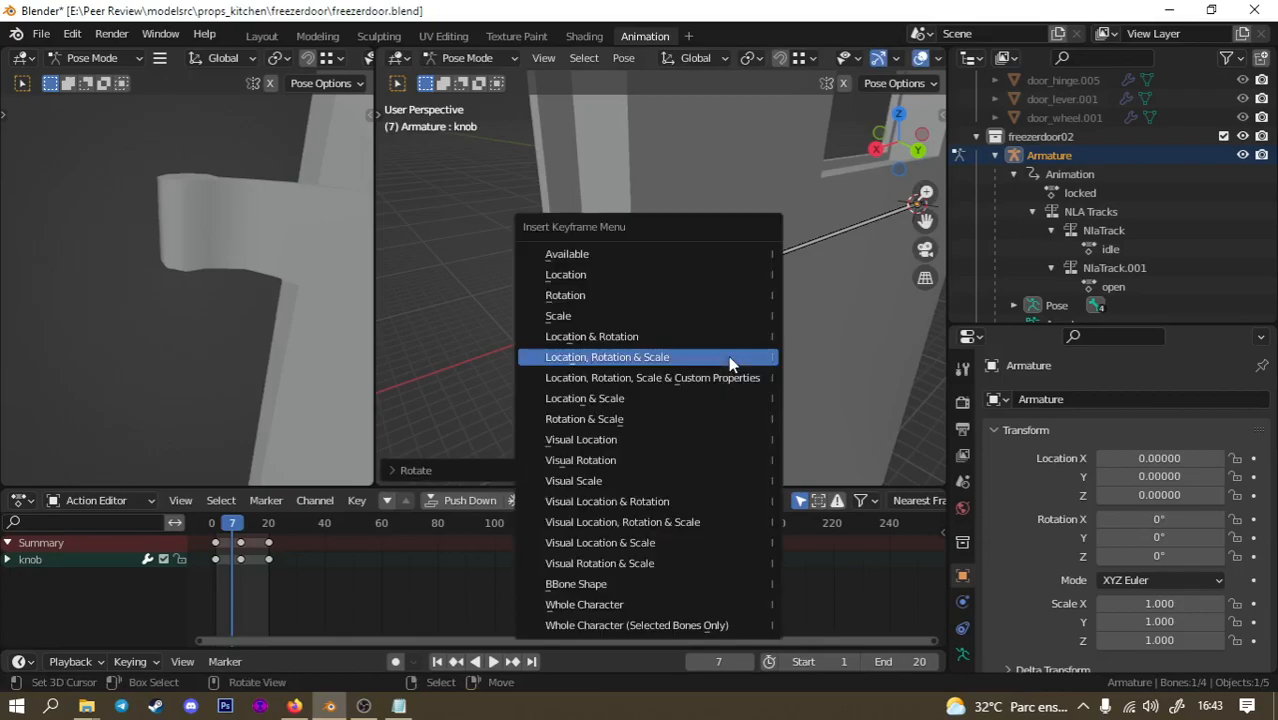
left_click(729, 357)
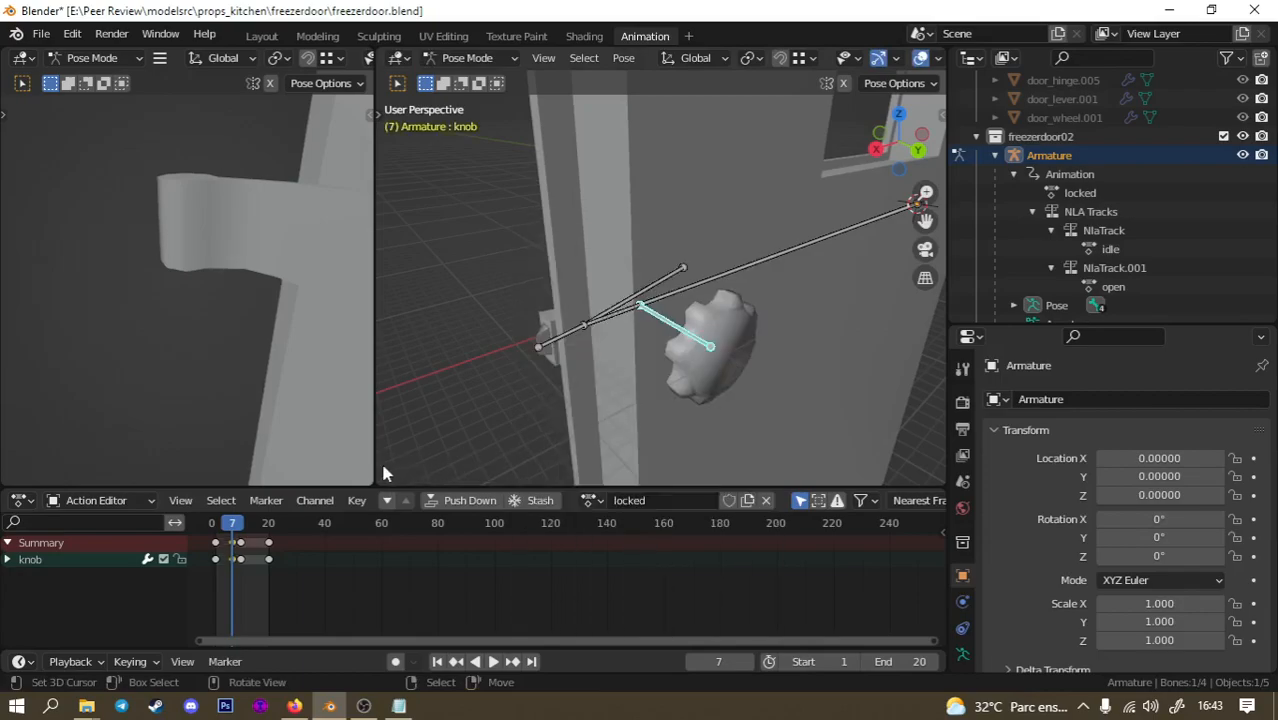
Play back the knob's turn in the locked action and stop at frame 10.
left_click(217, 540)
left_click(488, 662)
left_click(492, 662)
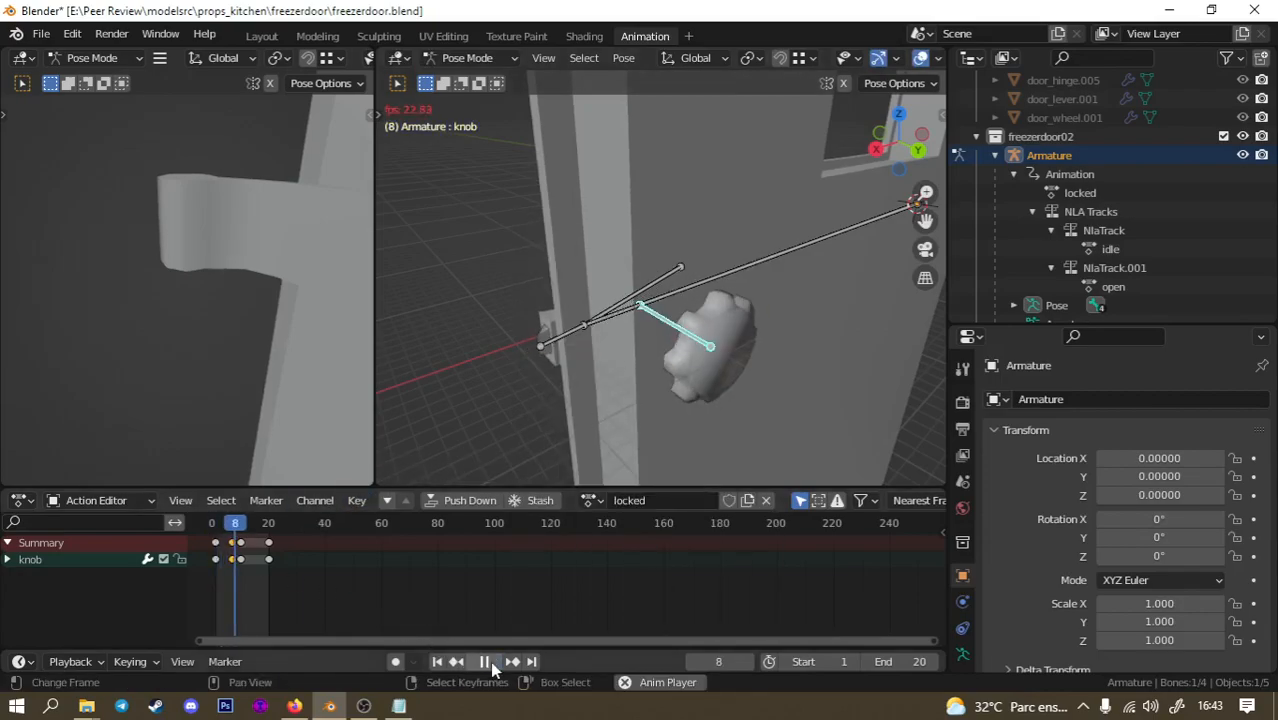
key("space")
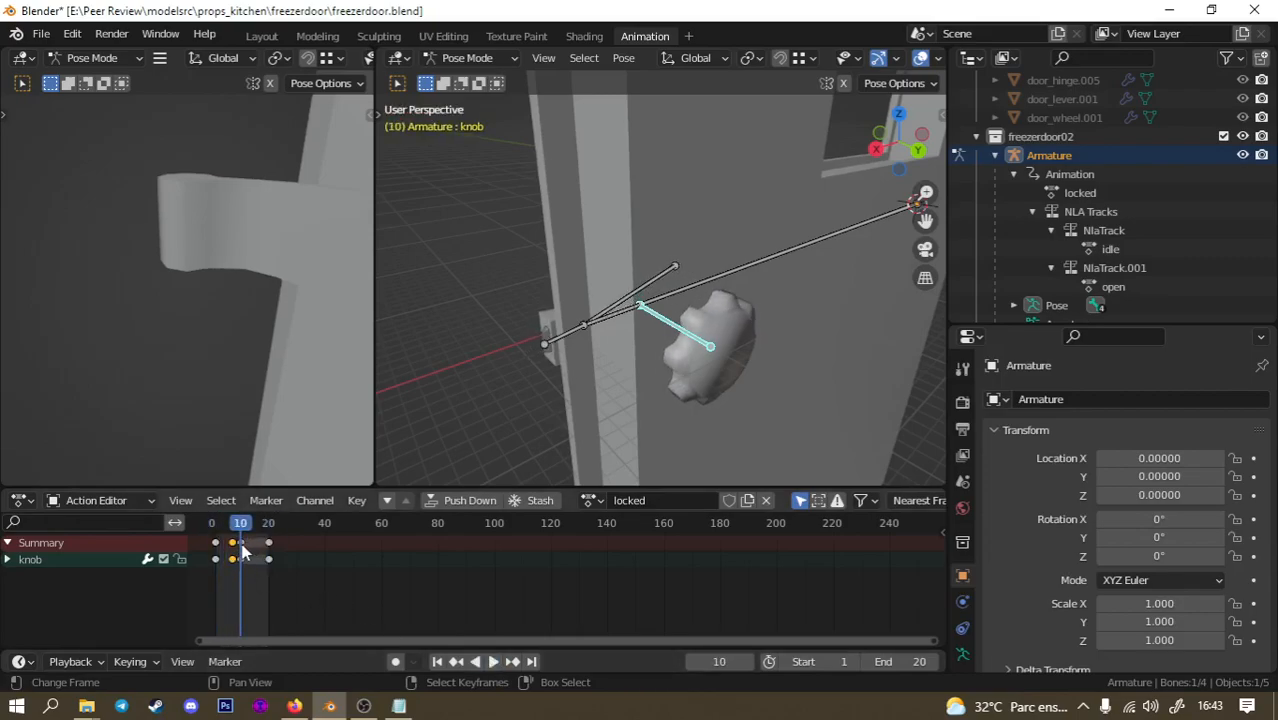
Rotate the knob bone around the global Y axis at frame 10 and keyframe its Location, Rotation & Scale.
key("r")
key("y")
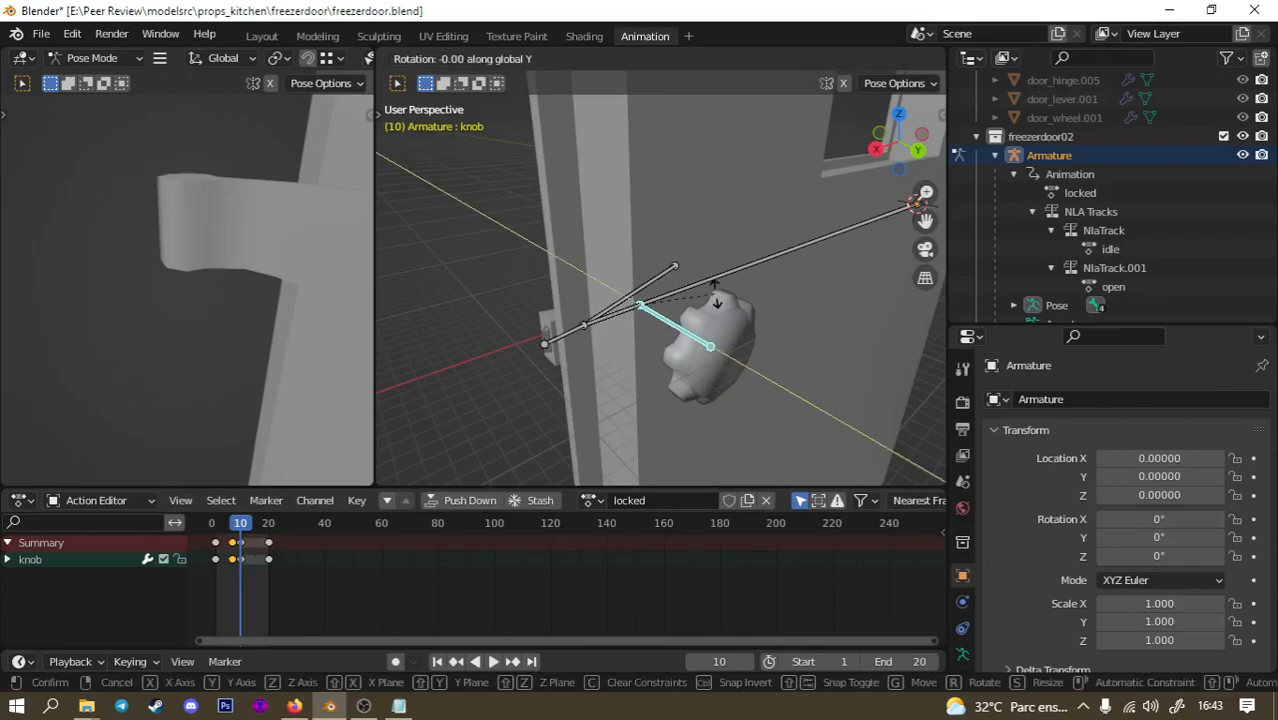
left_click(731, 323)
key("i")
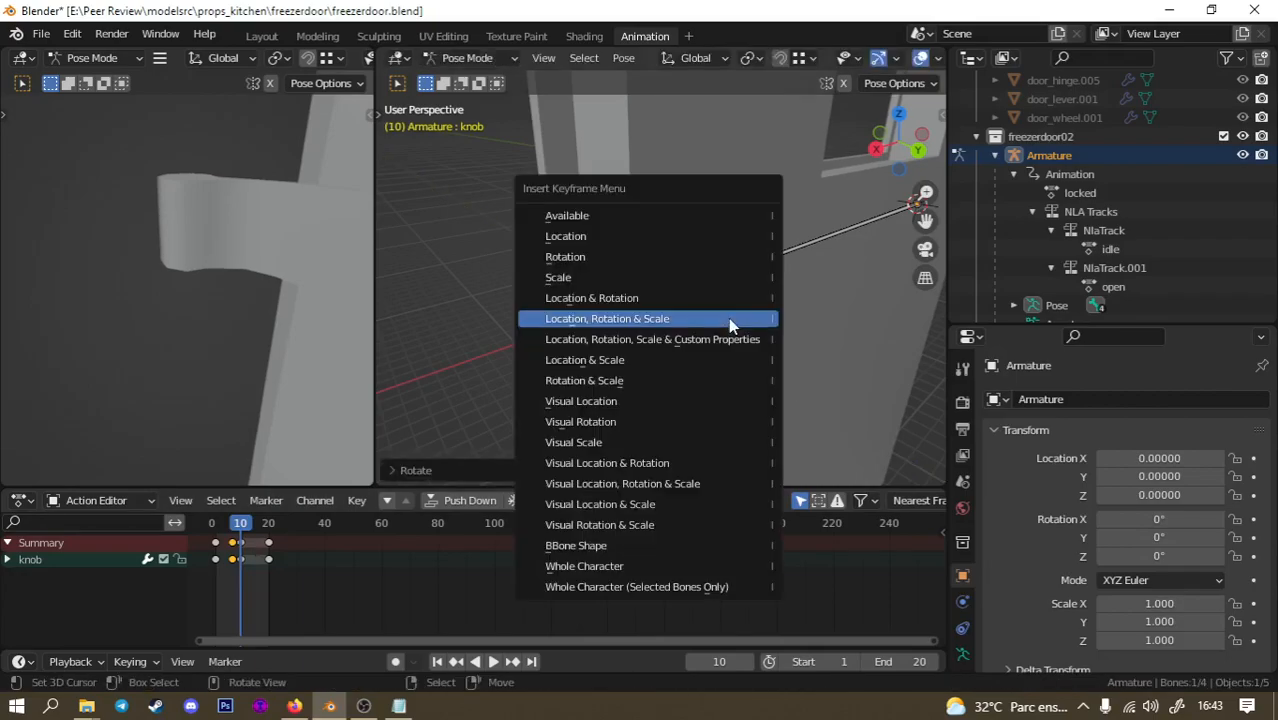
Rotate the knob bone around global Y at frame 15, keyframe its Location, Rotation & Scale, and preview the action.
left_click(256, 530)
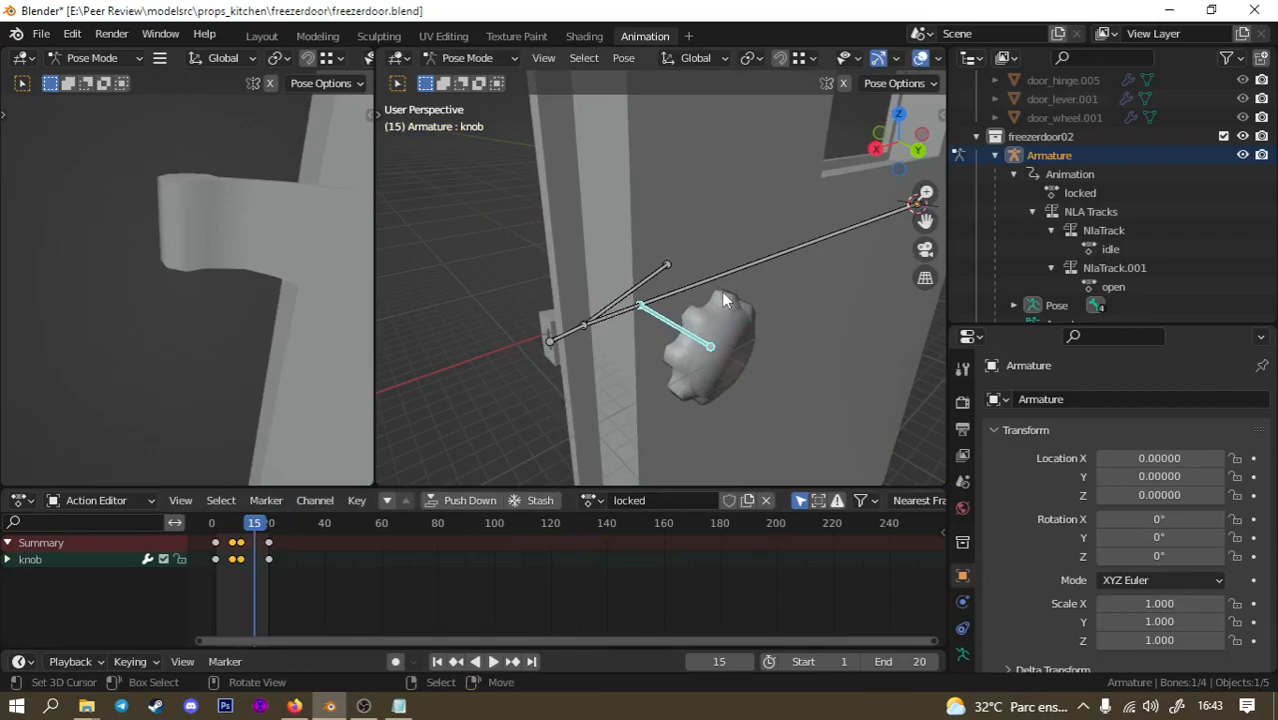
key("r")
key("y")
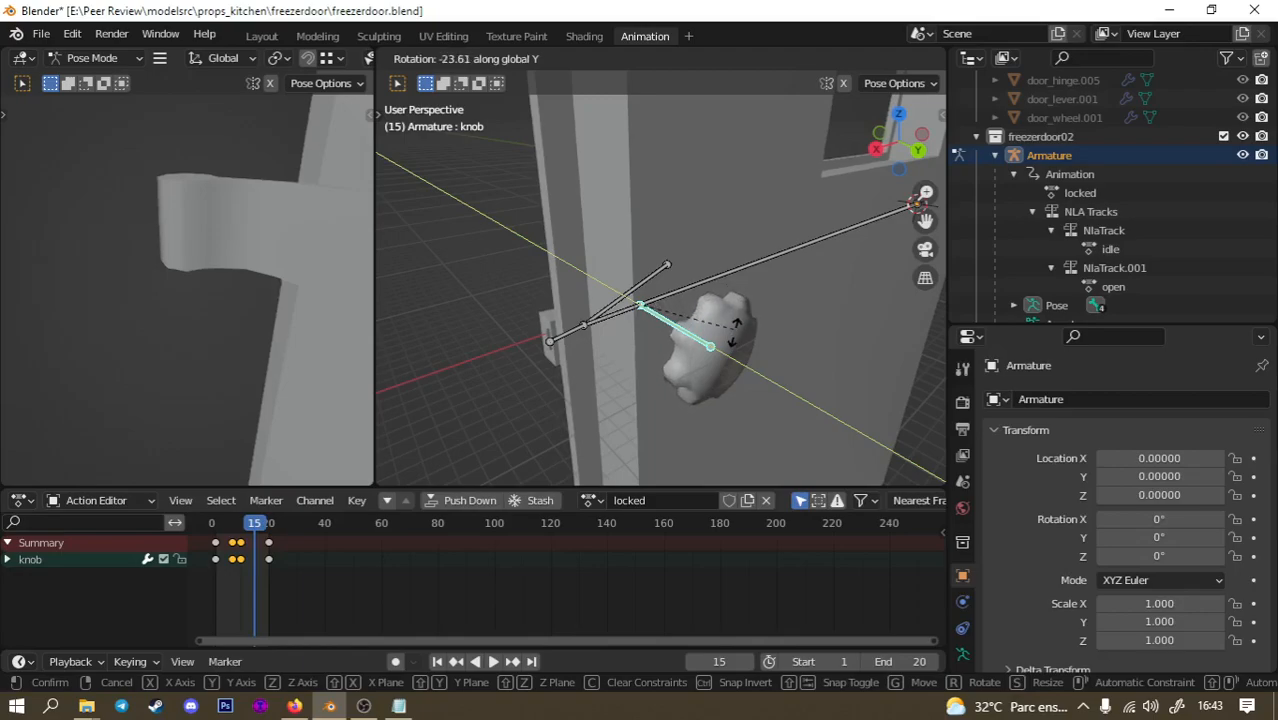
left_click(736, 344)
key("i")
left_click(733, 350)
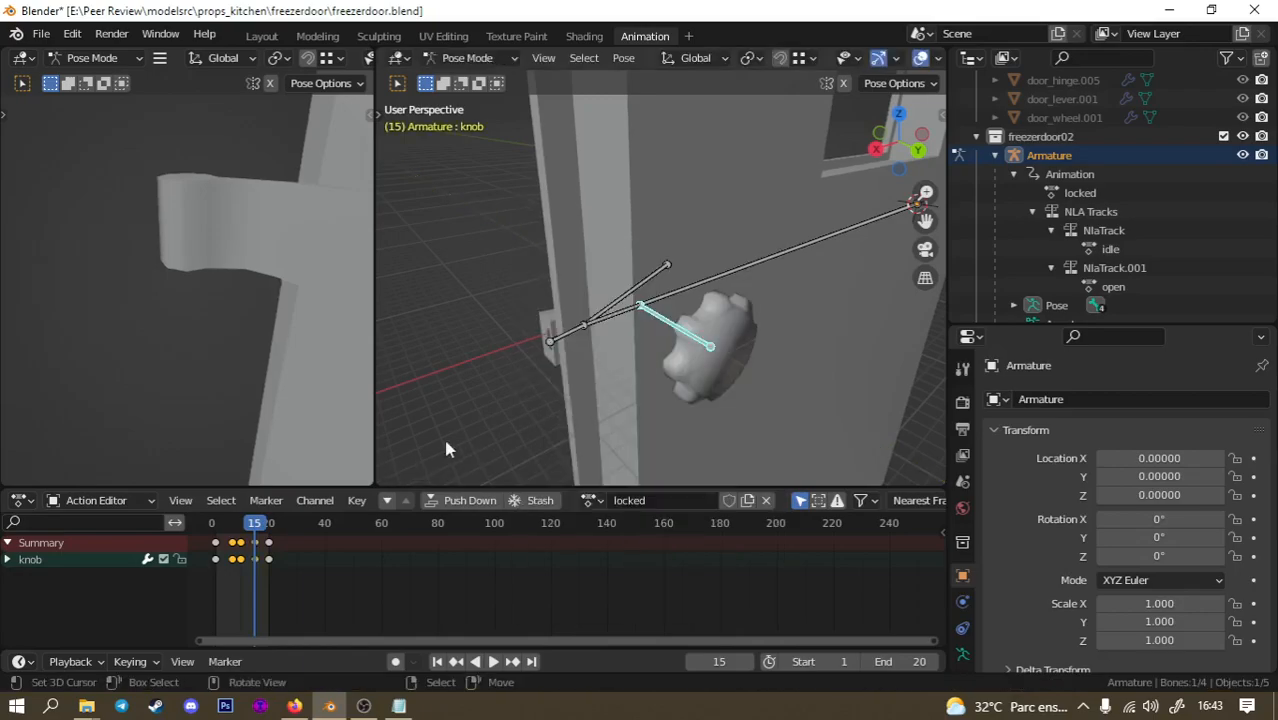
left_click(492, 661)
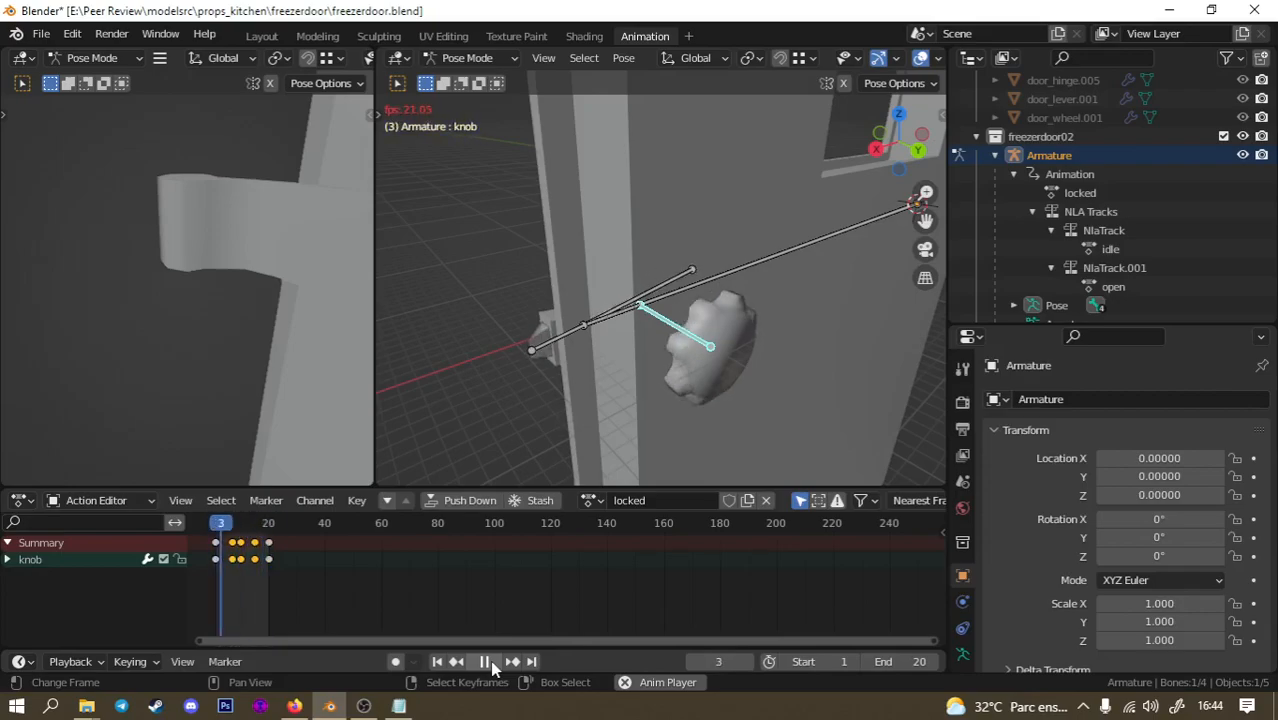
left_click(487, 661)
Select the lever bone in top view and insert a Location, Rotation & Scale keyframe for it at frame 1.
middle_click_drag(537, 387, 710, 330)
left_click(625, 309)
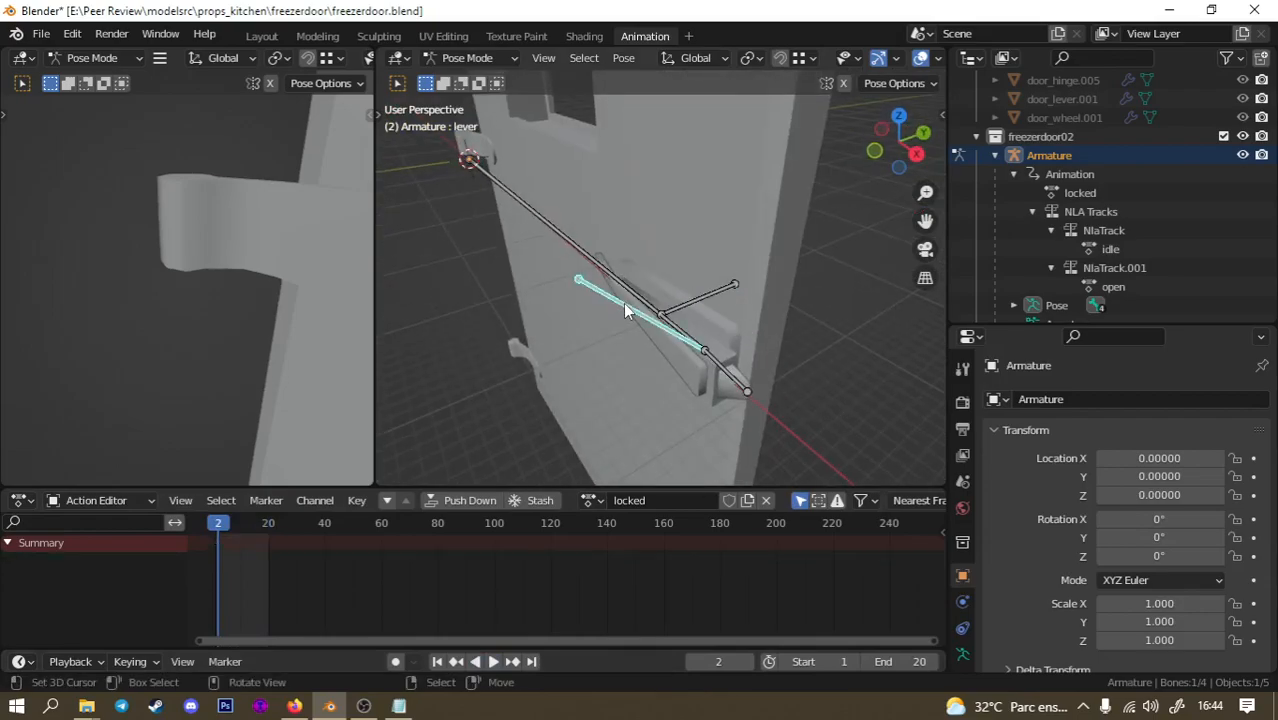
key("KP_7")
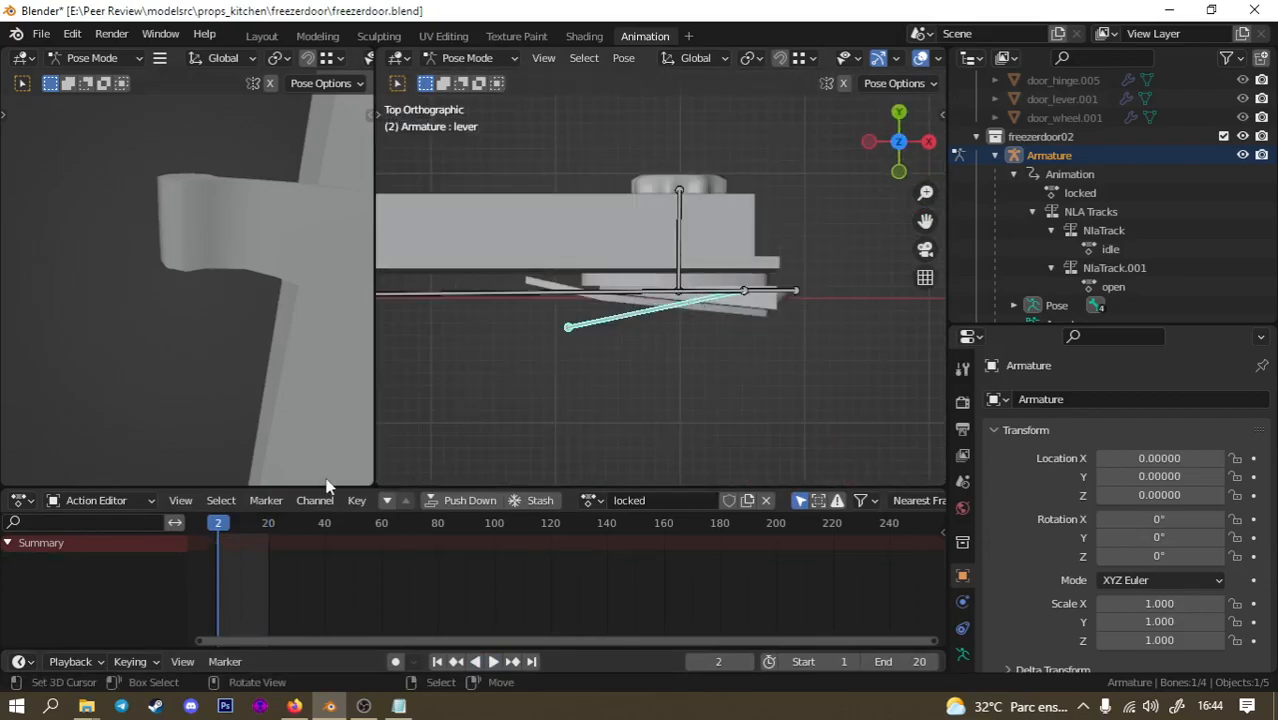
key("space")
key("Escape")
key("i")
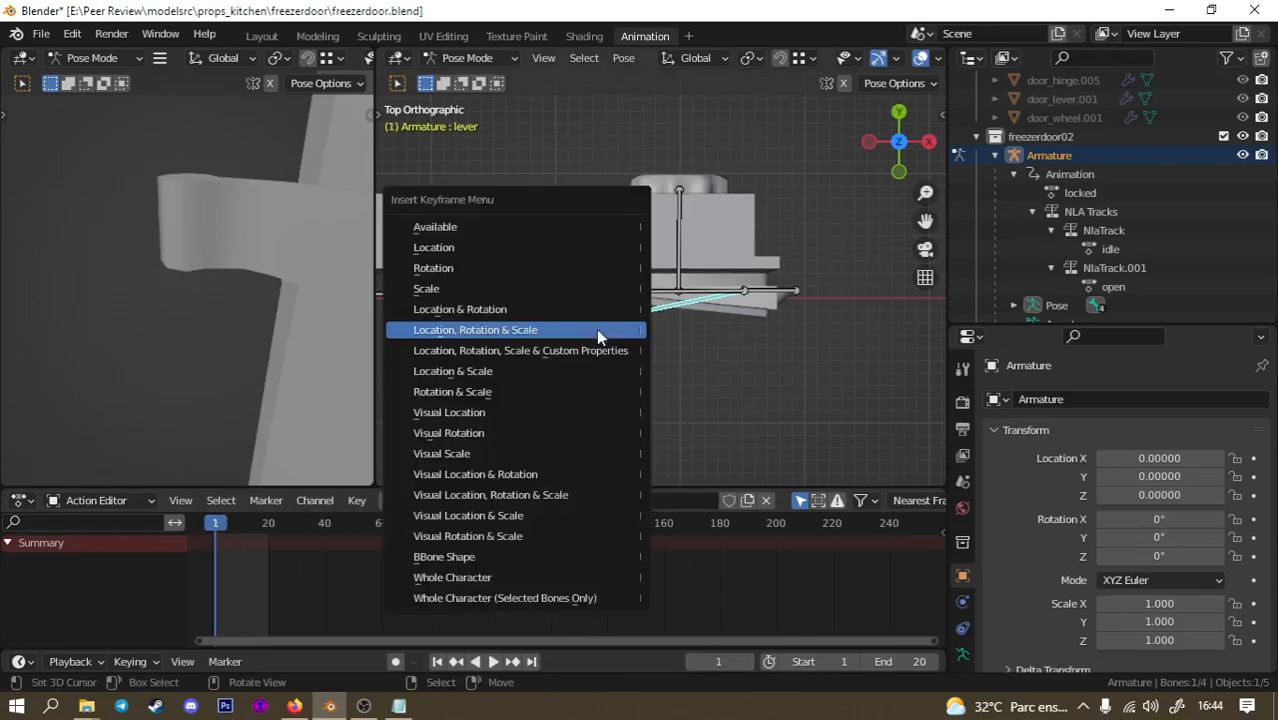
left_click(596, 328)
Insert a Location, Rotation & Scale keyframe for the lever bone at frame 20 and go to frame 10.
left_click(244, 534)
key("space")
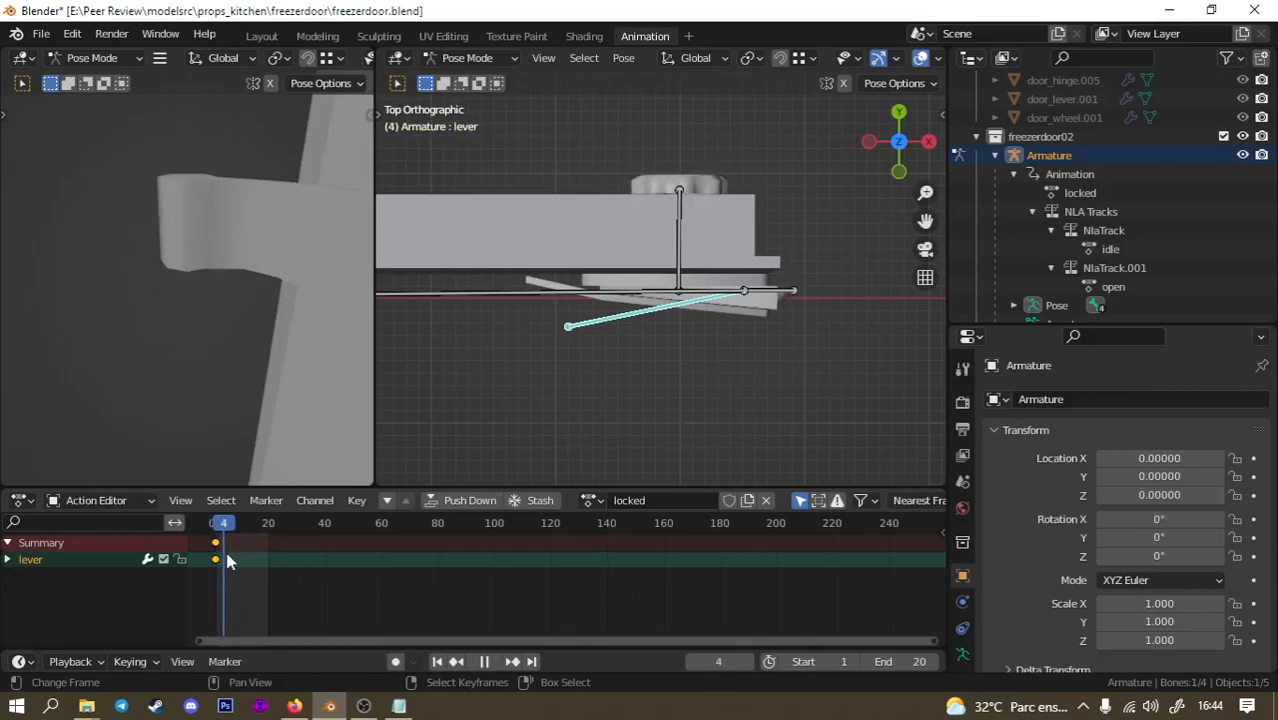
left_click_drag(233, 560, 268, 558)
key("space")
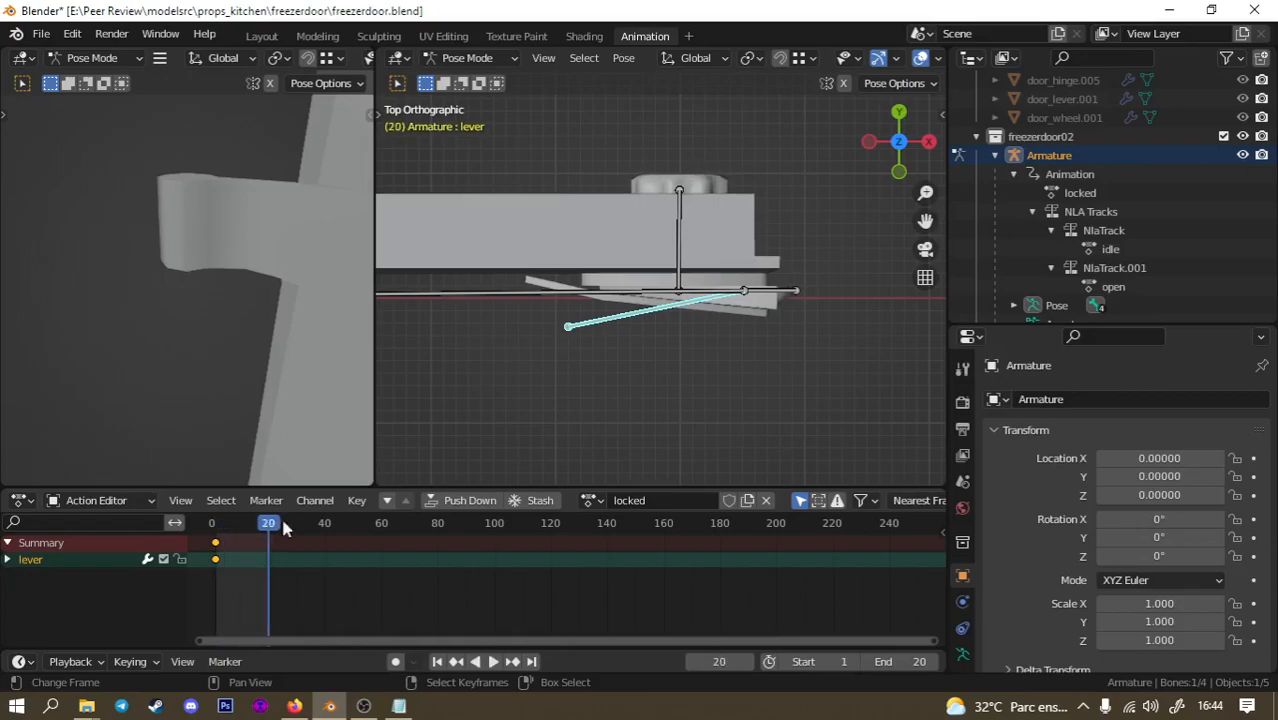
key("i")
left_click(673, 346)
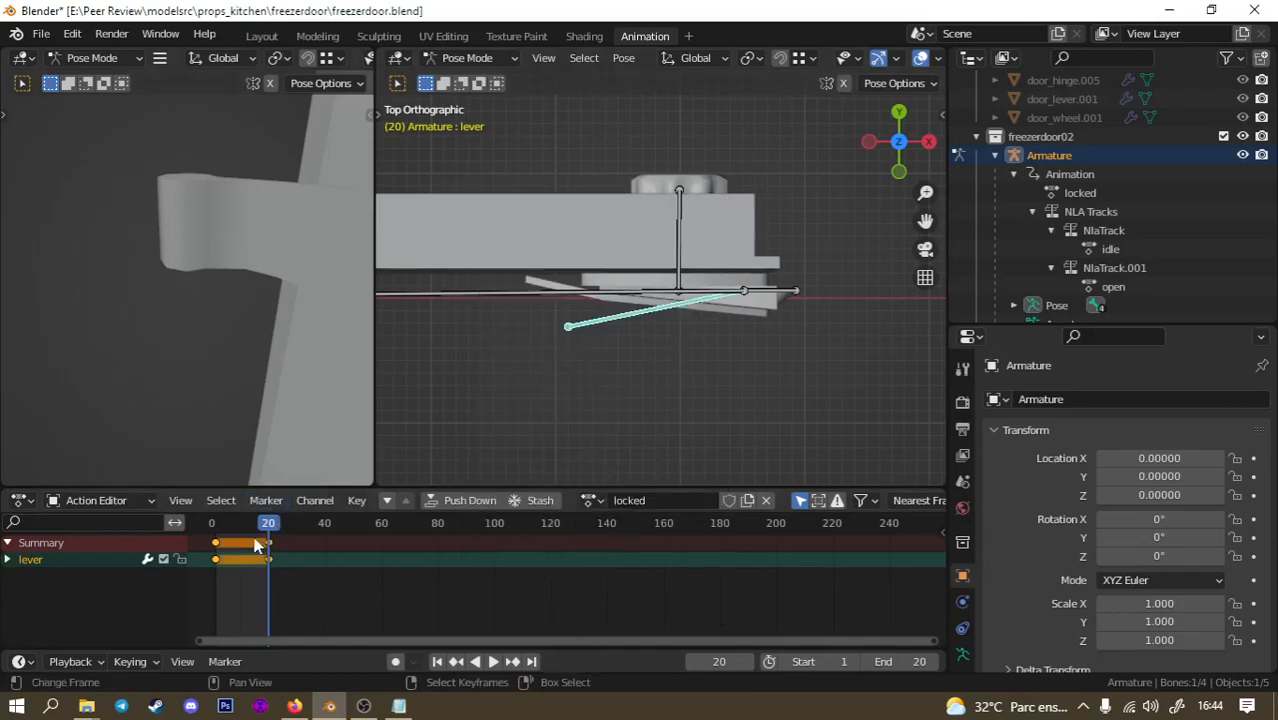
key("space")
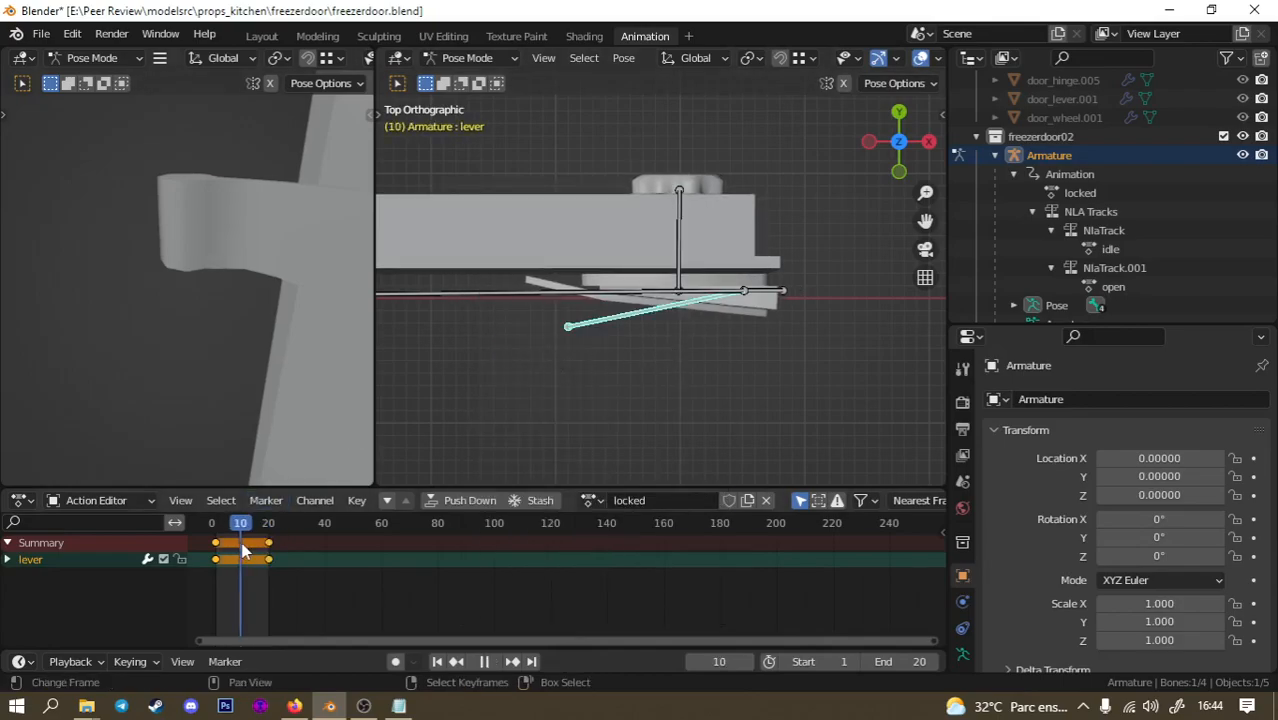
Move to frame 7 and rotate the lever bone around the global Z axis.
key("space")
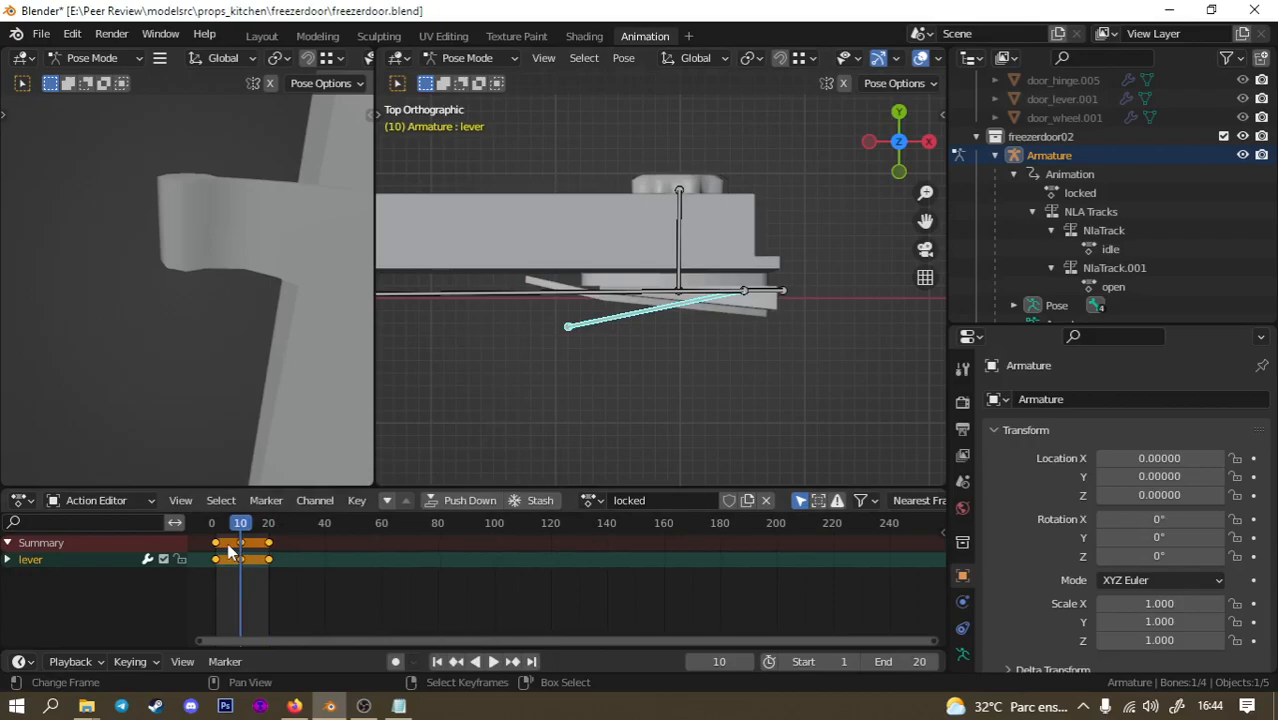
left_click(229, 548)
key("space")
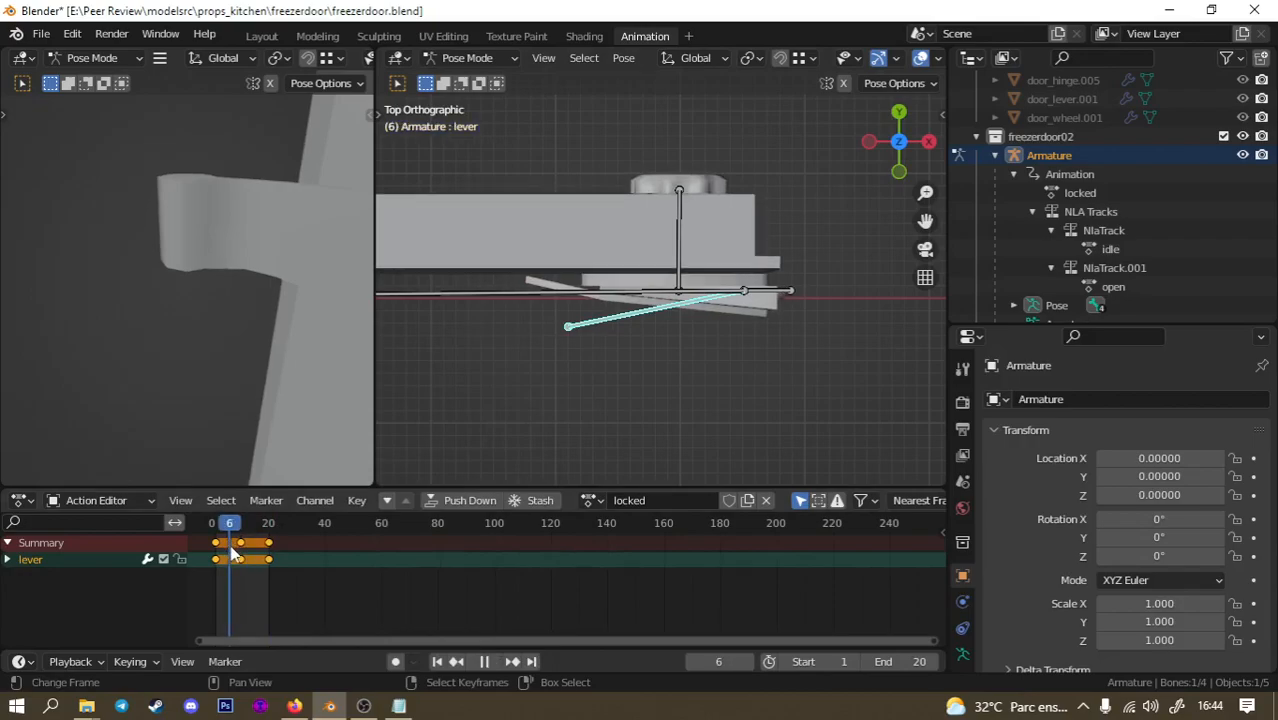
key("space")
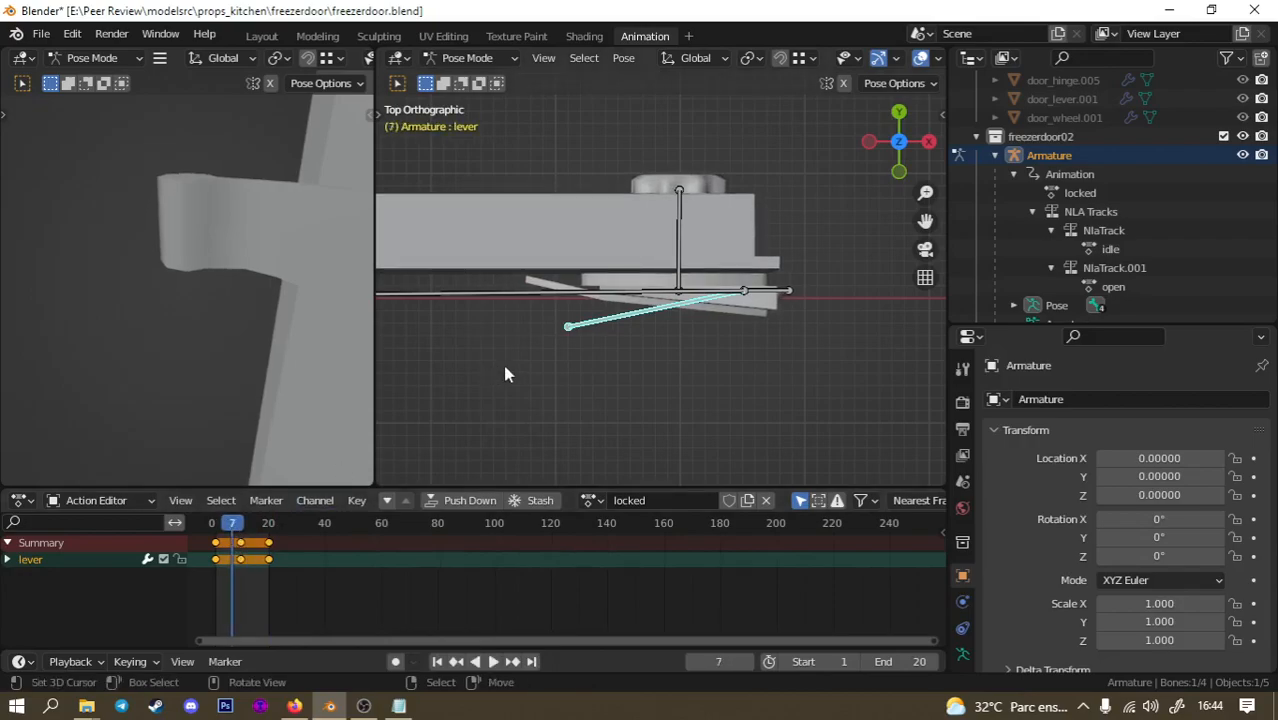
scroll(618, 333, "up", 2)
key("r")
key("z")
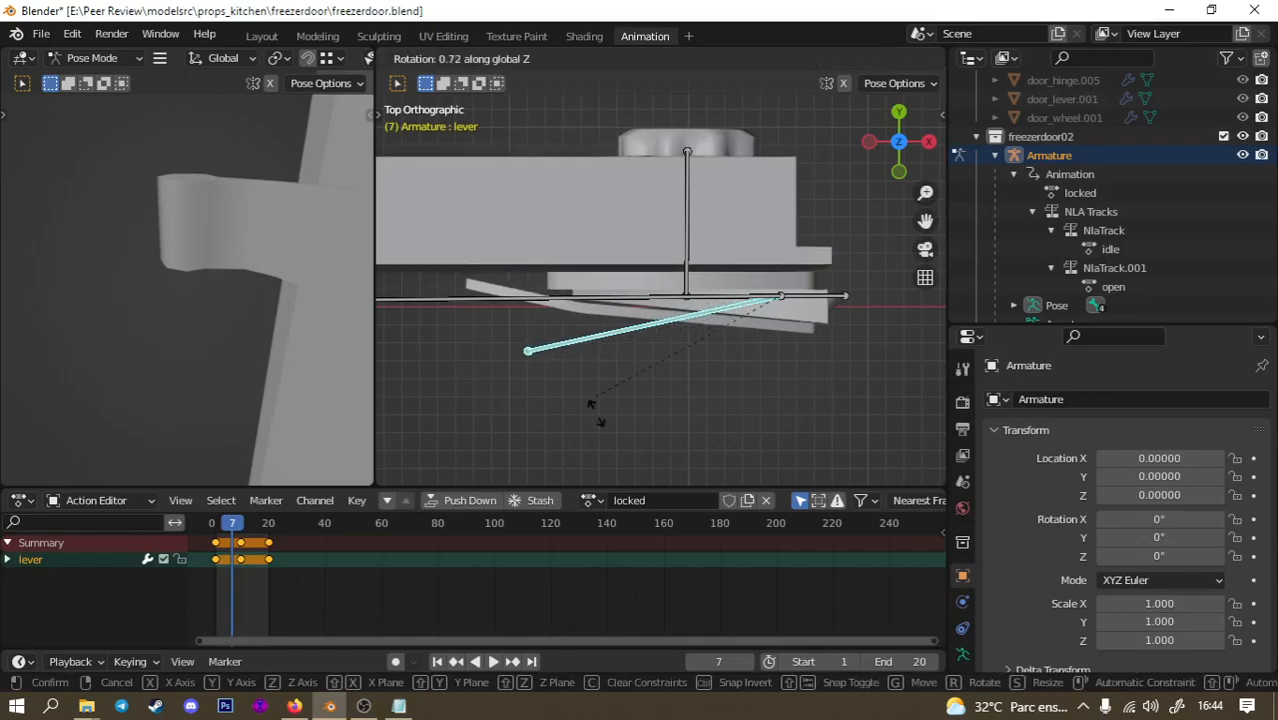
left_click(655, 135)
Rotate the lever bone further around global Z and insert a Location, Rotation & Scale keyframe at frame 7.
key("r")
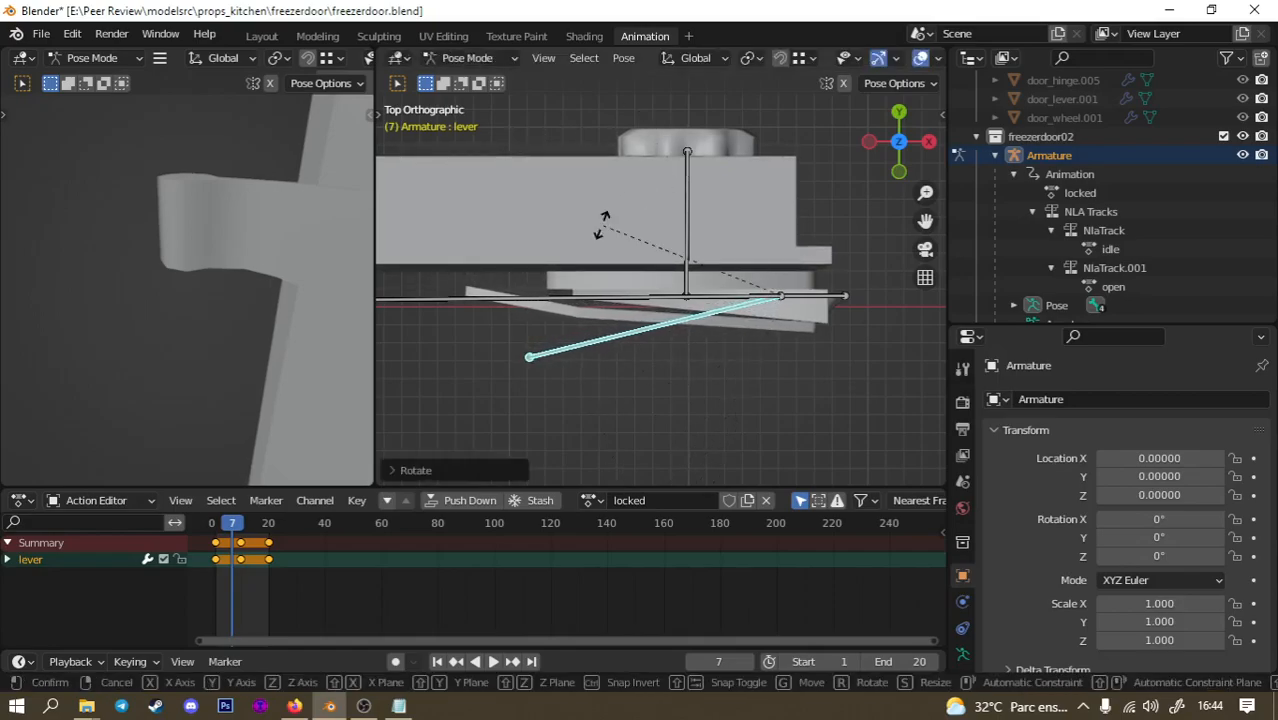
key("z")
left_click(590, 103, "shift")
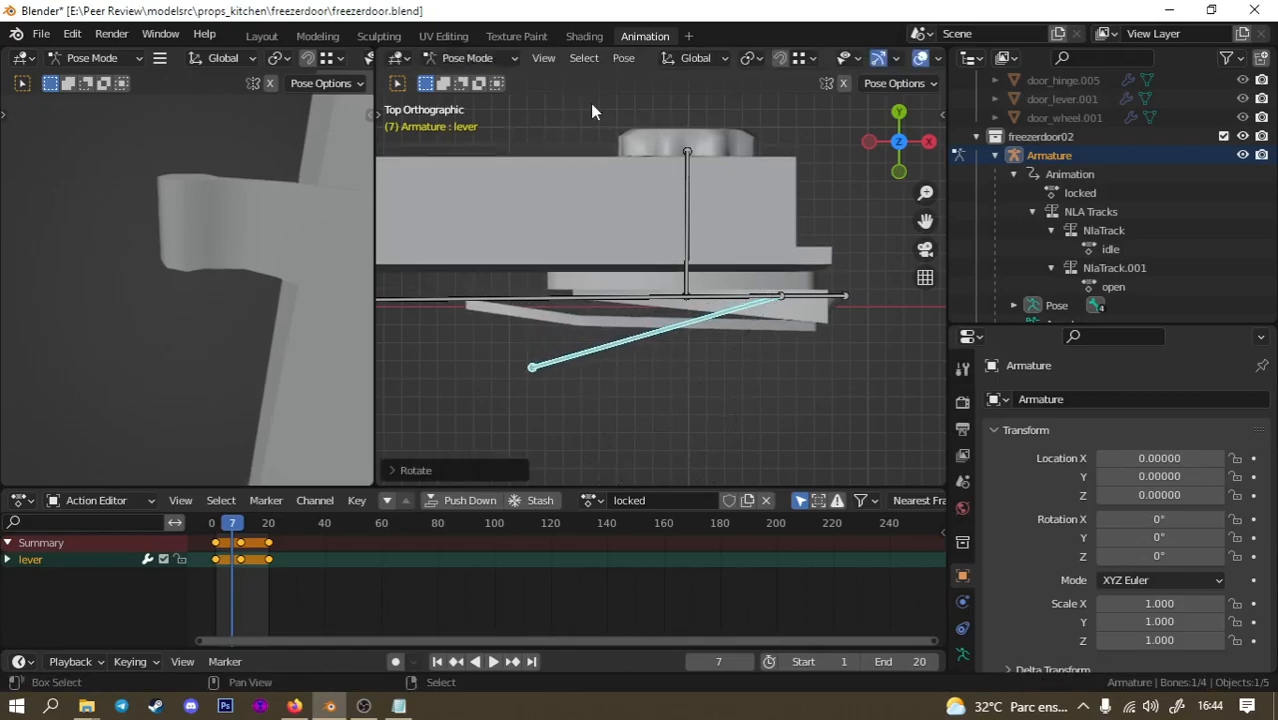
key("r")
key("z")
left_click(542, 151)
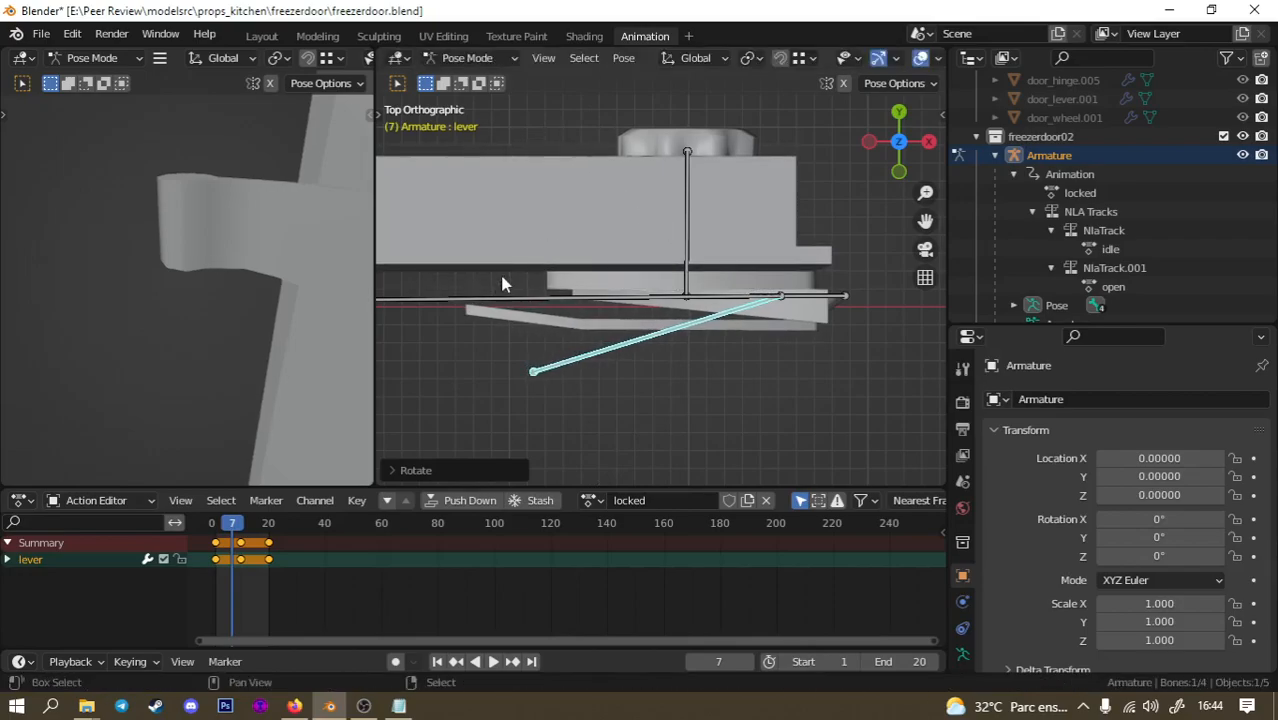
key("i")
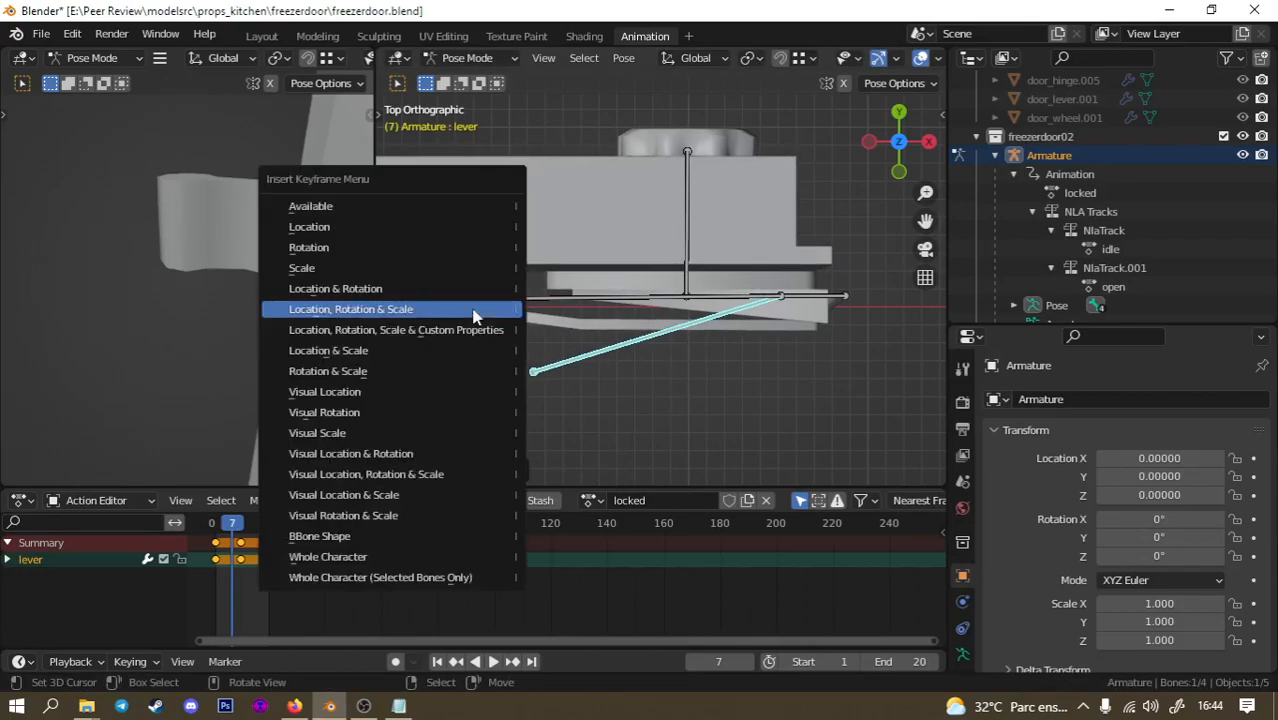
left_click(474, 316)
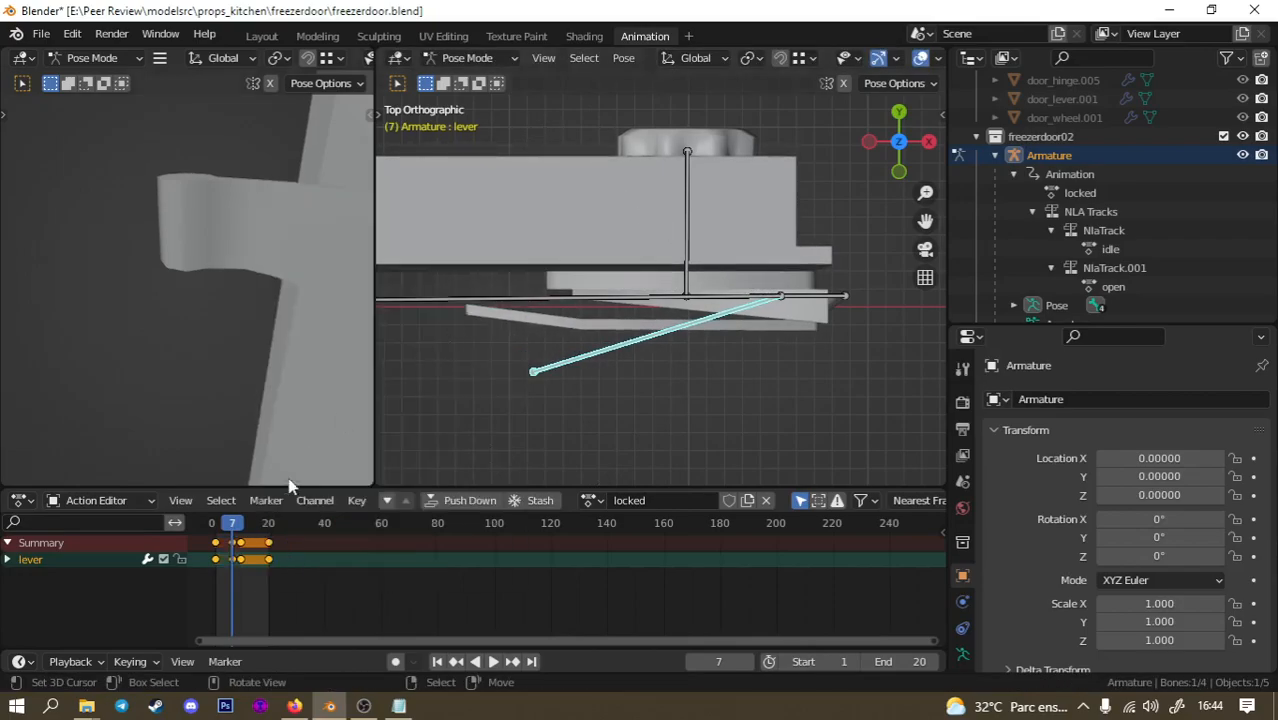
Rotate the lever bone about 7° around global Z at frame 14 and keyframe its Location, Rotation & Scale.
left_click(253, 556)
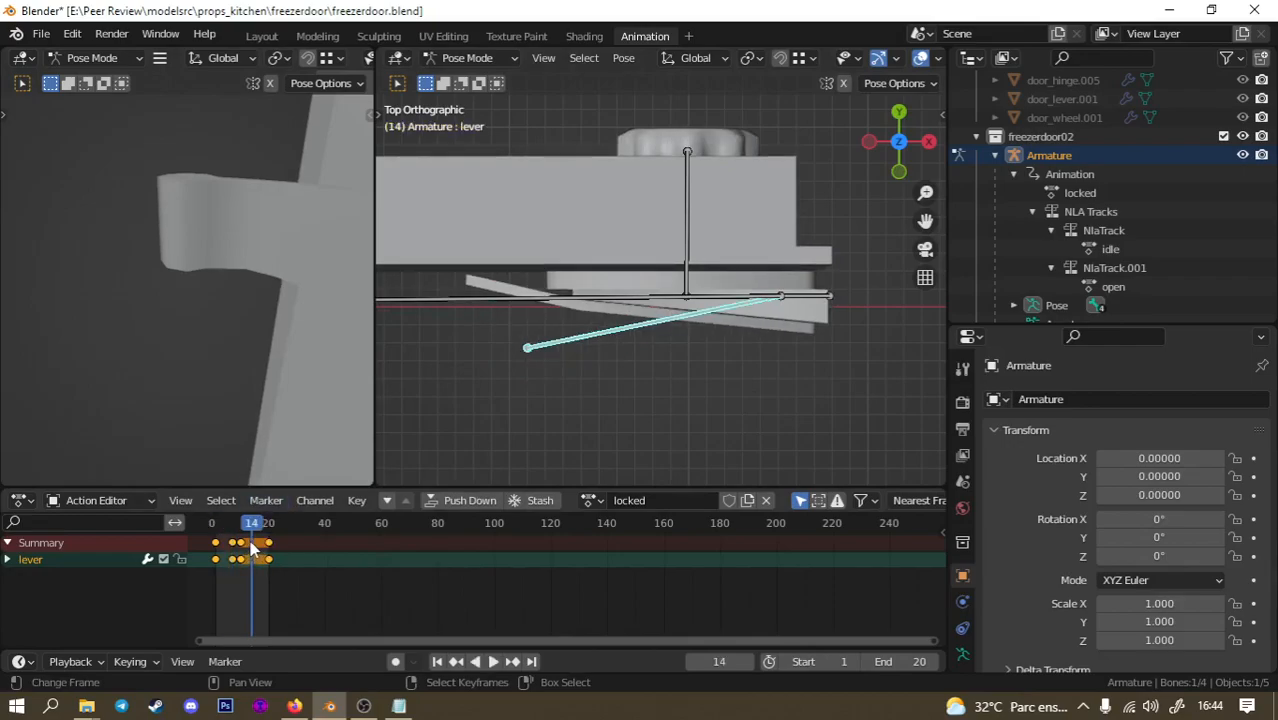
key("r")
key("z")
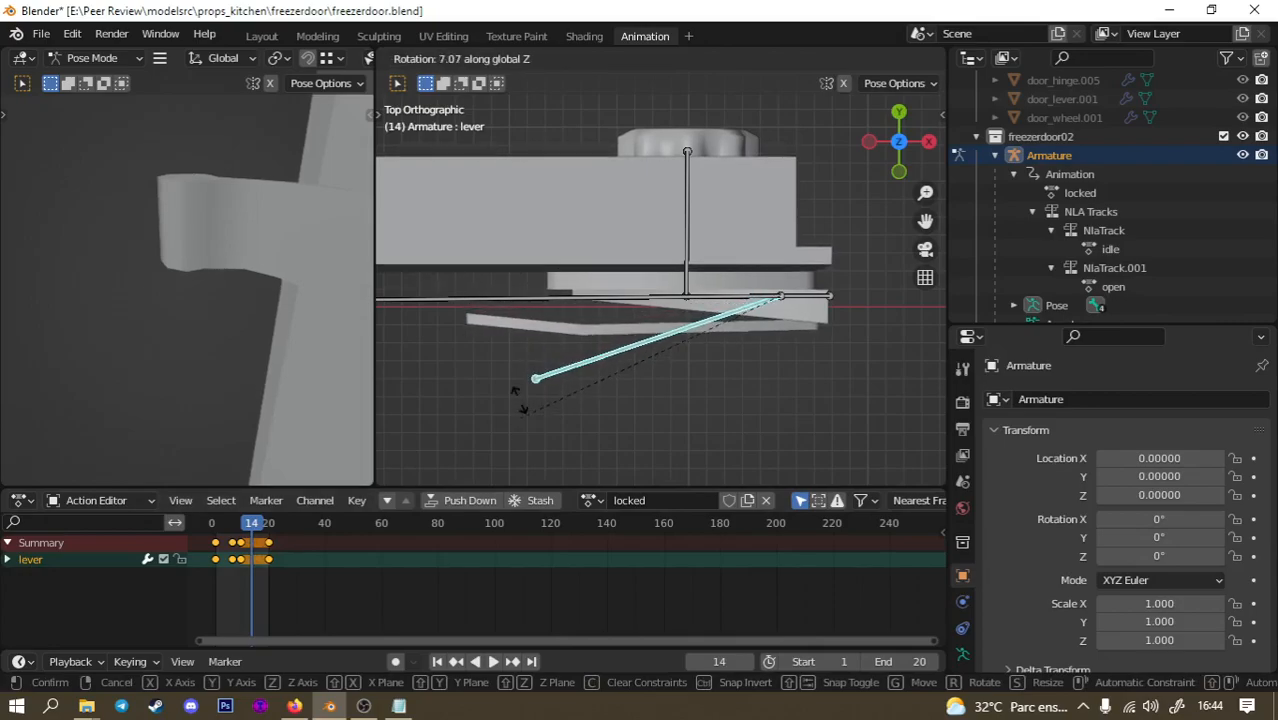
left_click(442, 348)
key("i")
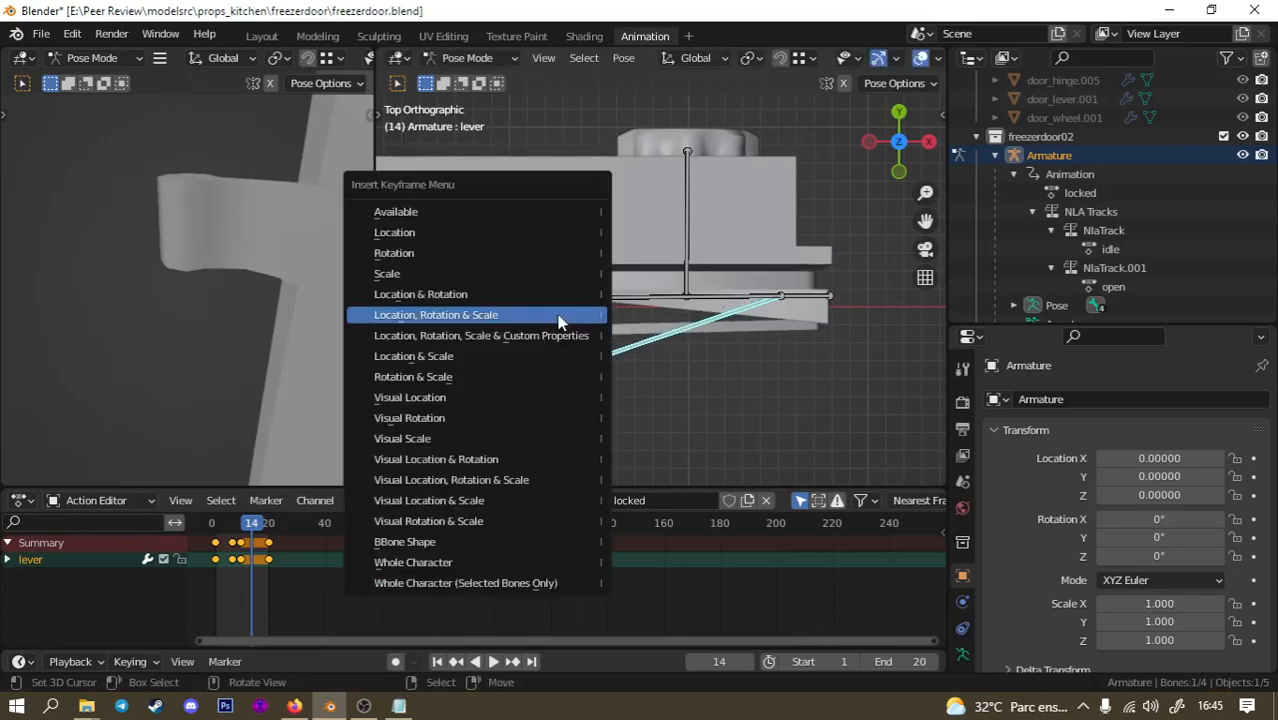
left_click(558, 316)
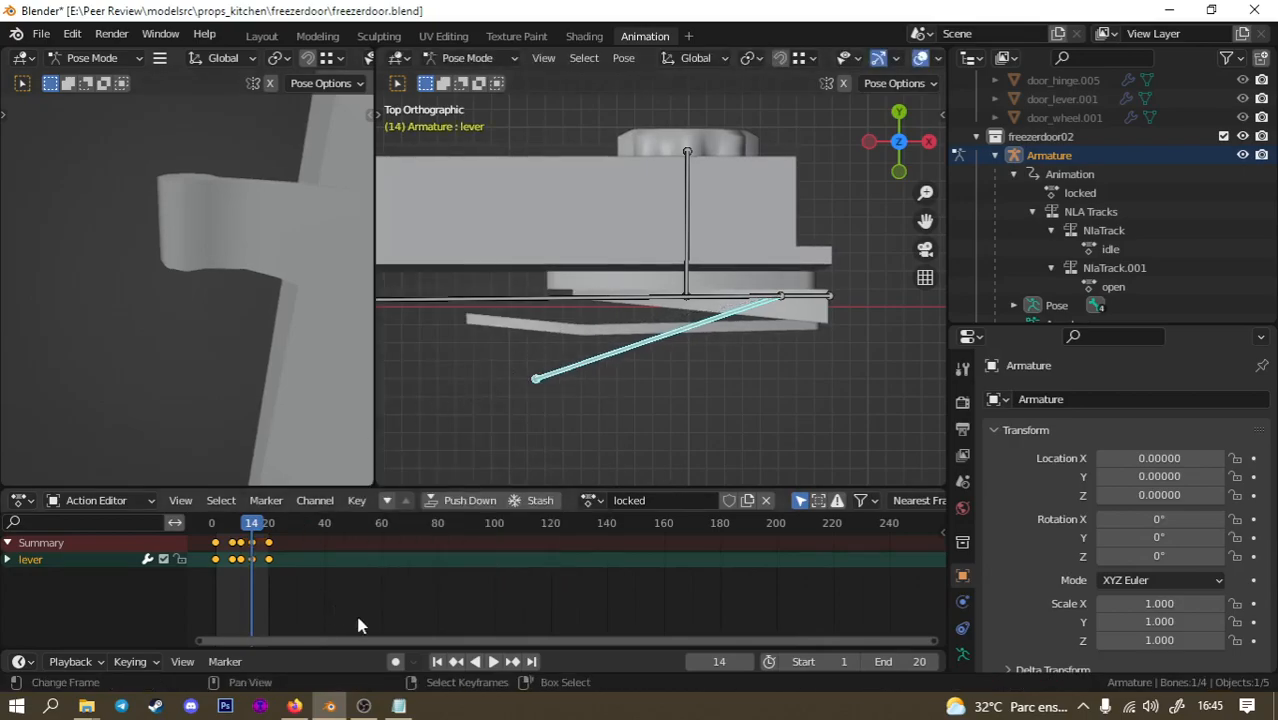
Play the locked action and check the lever's motion from a perspective view.
left_click(492, 664)
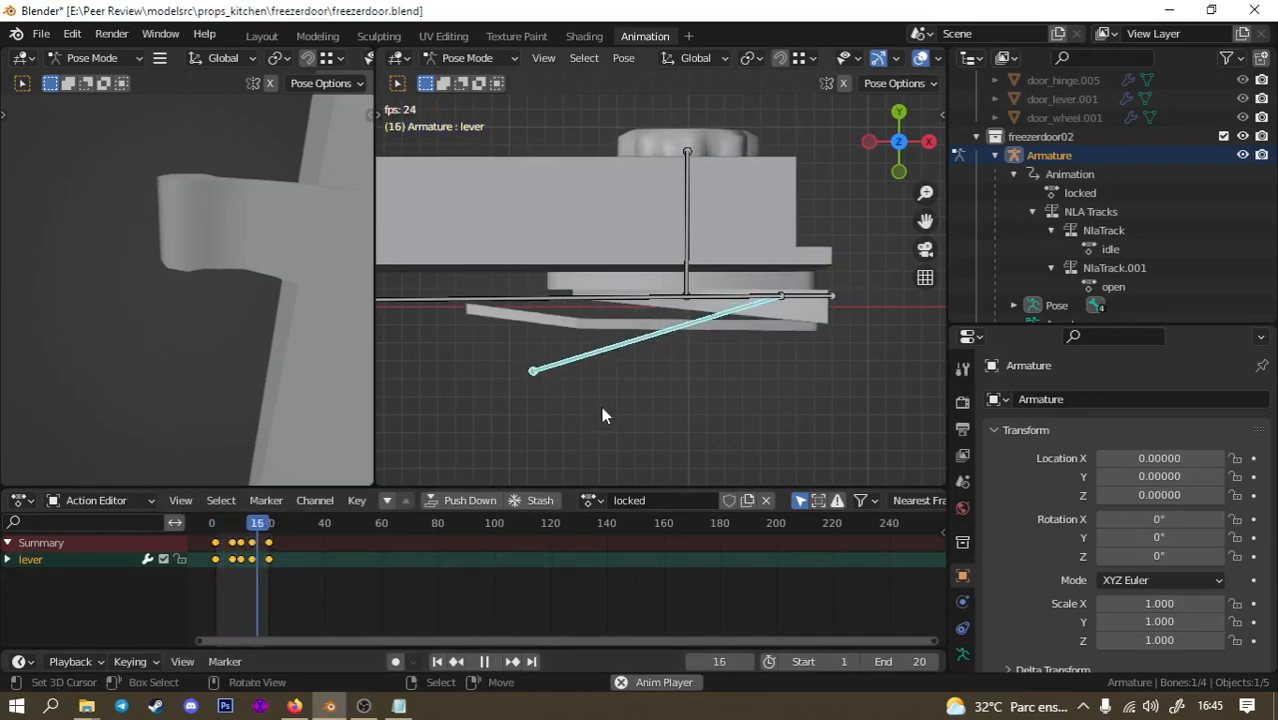
middle_click_drag(602, 410, 600, 262)
middle_click_drag(694, 346, 634, 266)
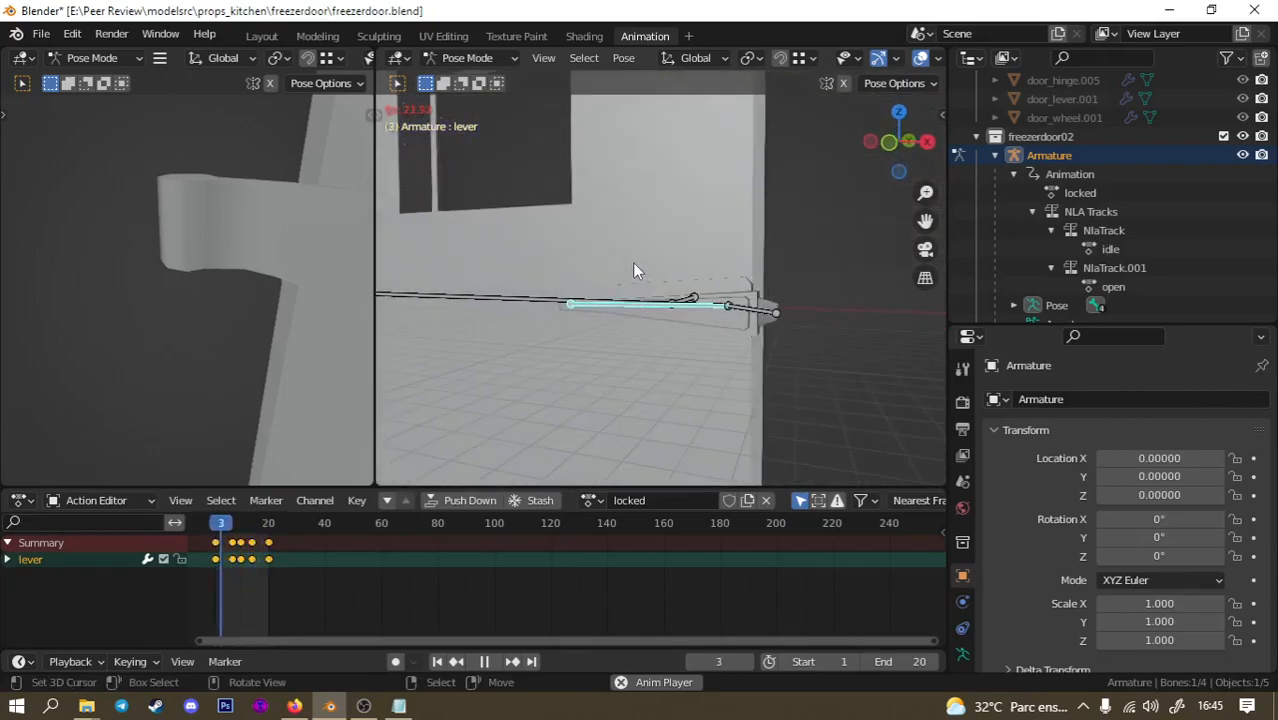
Select the pin bone and insert a keyframe for it at frame 1.
left_click(760, 314)
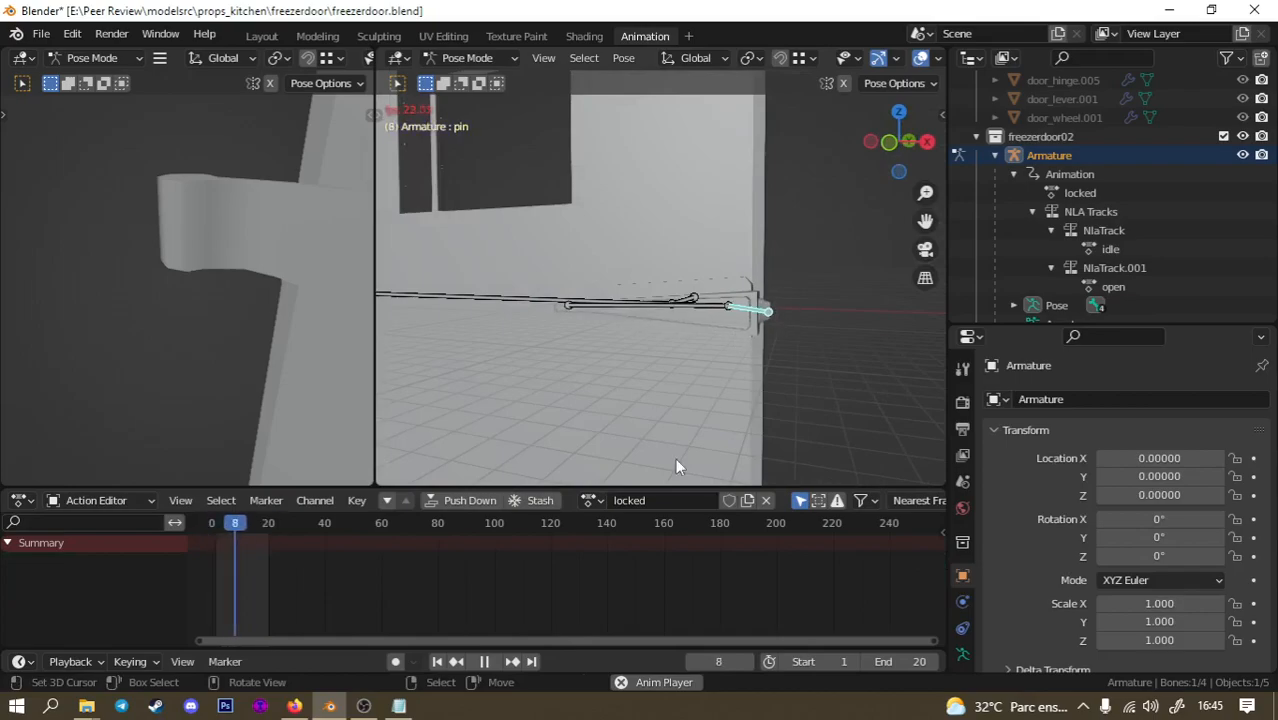
key("space")
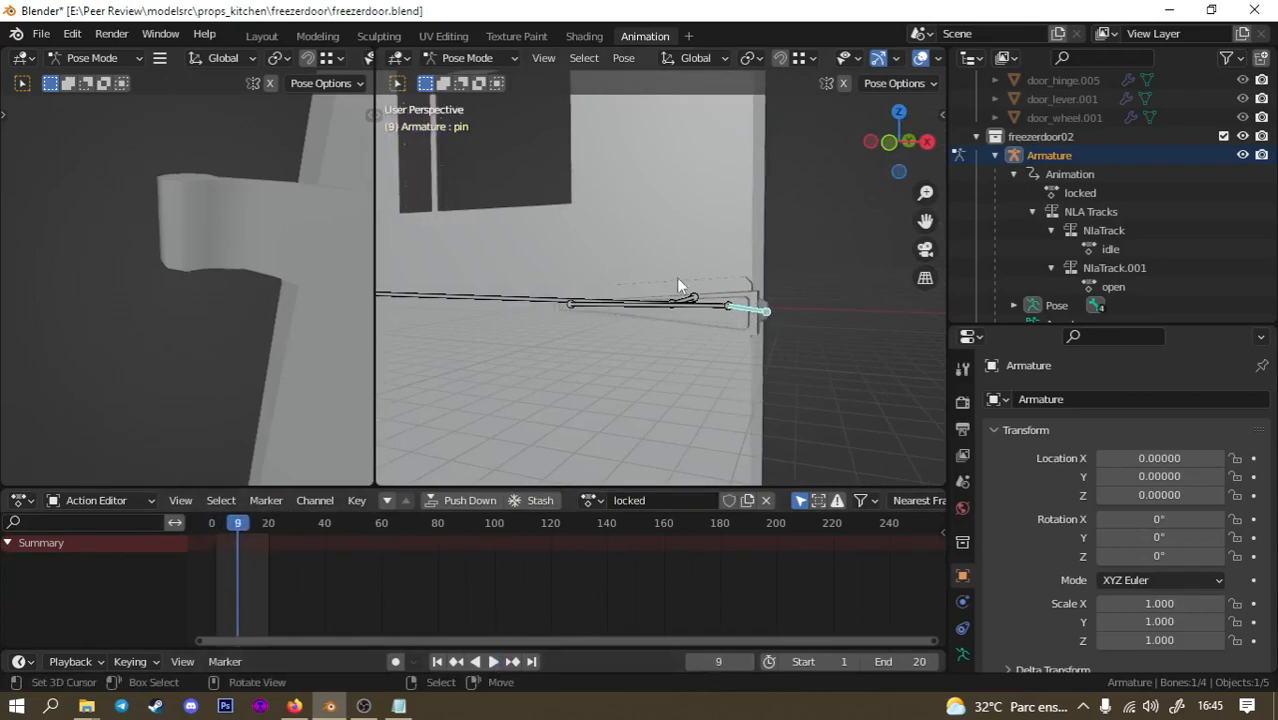
key("space")
left_click(215, 531)
key("space")
key("i")
left_click(766, 317)
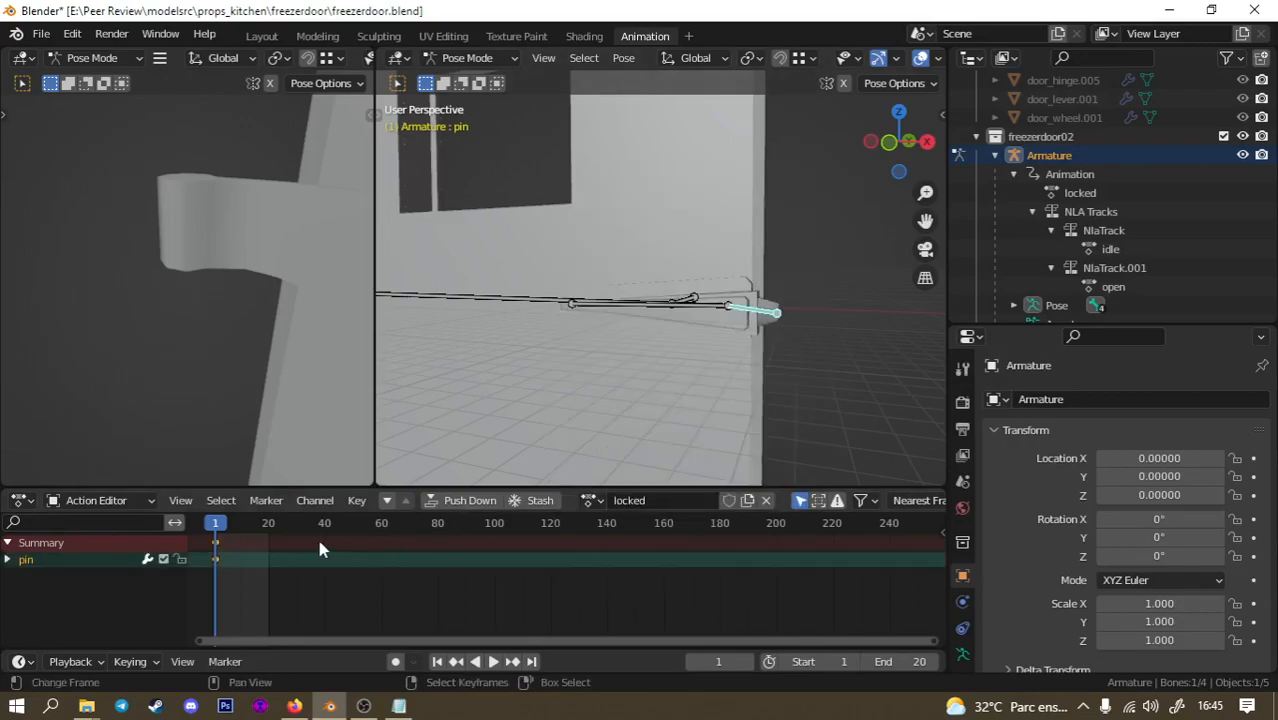
Insert a keyframe for the pin bone at frame 20 and preview the action.
left_click_drag(258, 533, 268, 533)
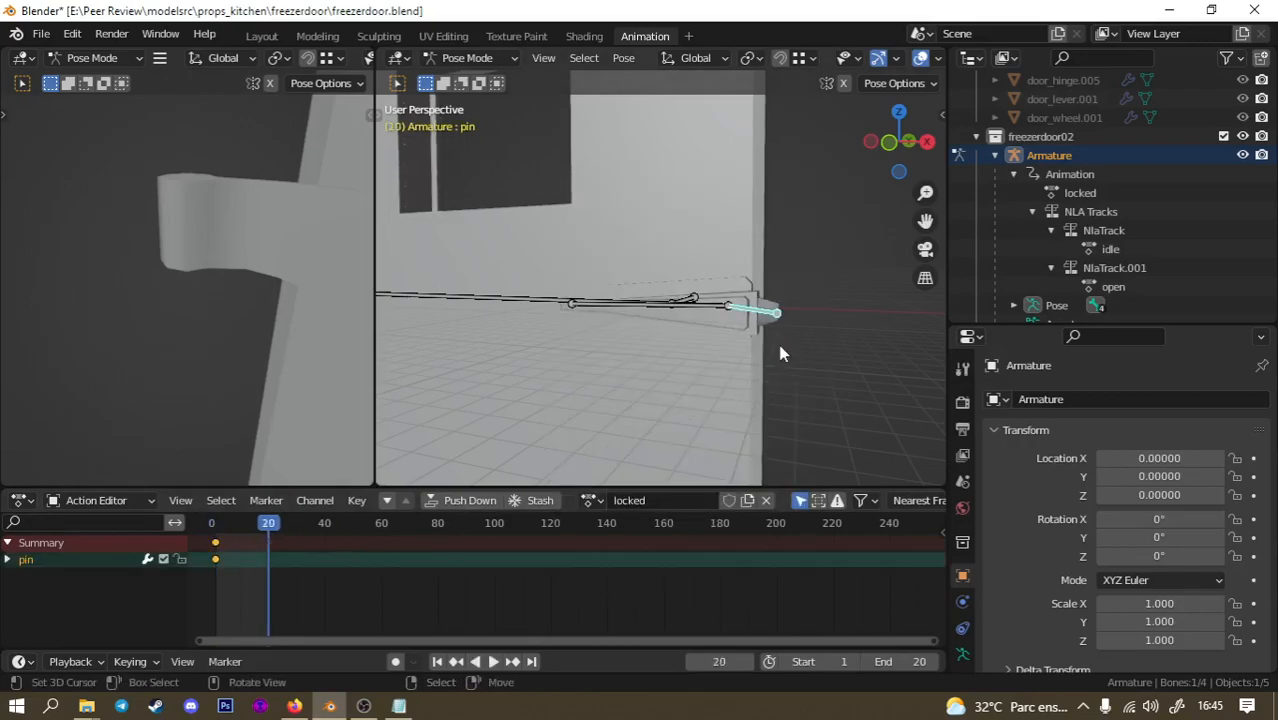
key("i")
left_click(782, 353)
key("space")
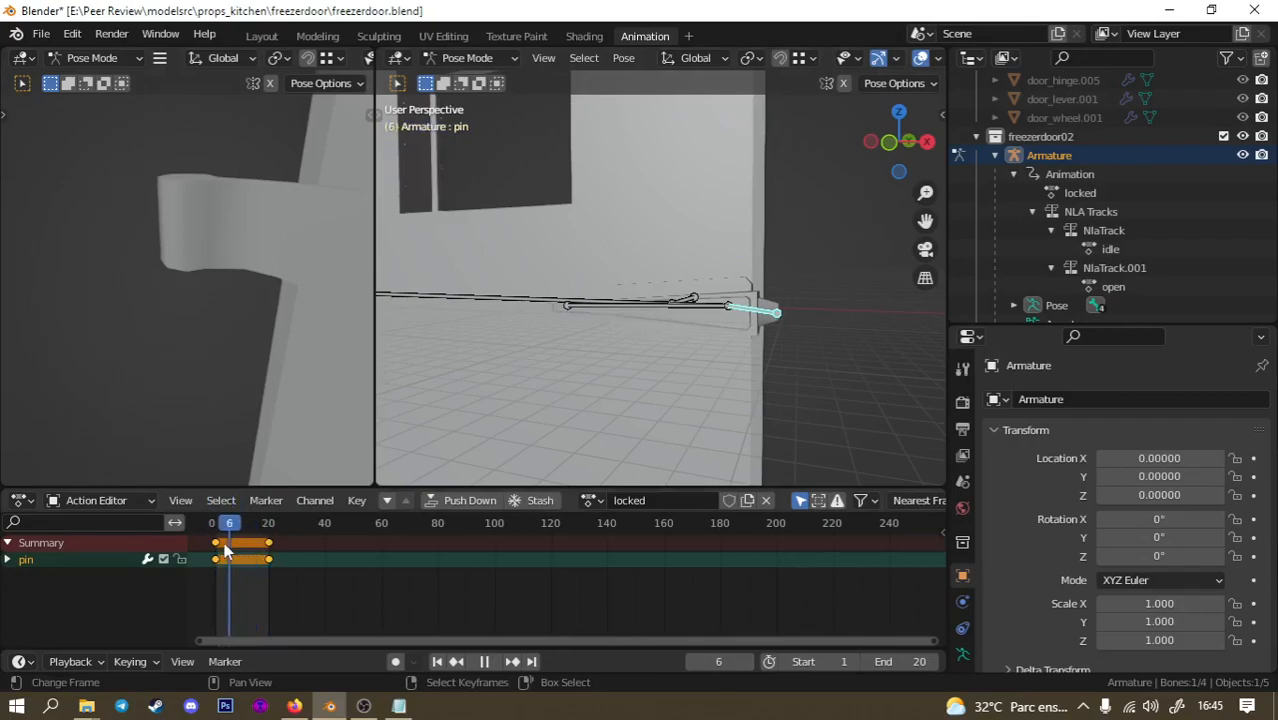
key("Escape")
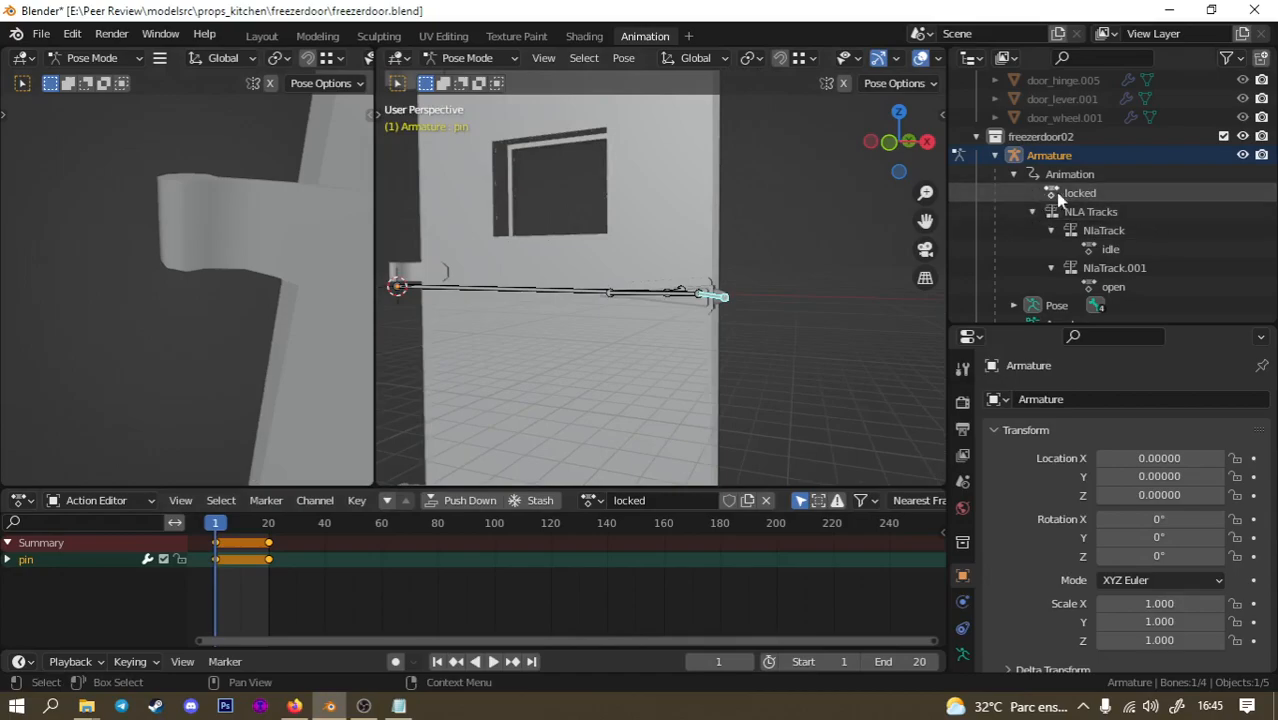
Save the file and push the locked action down to a new NLA track.
key("ctrl+s")
left_click(471, 500)
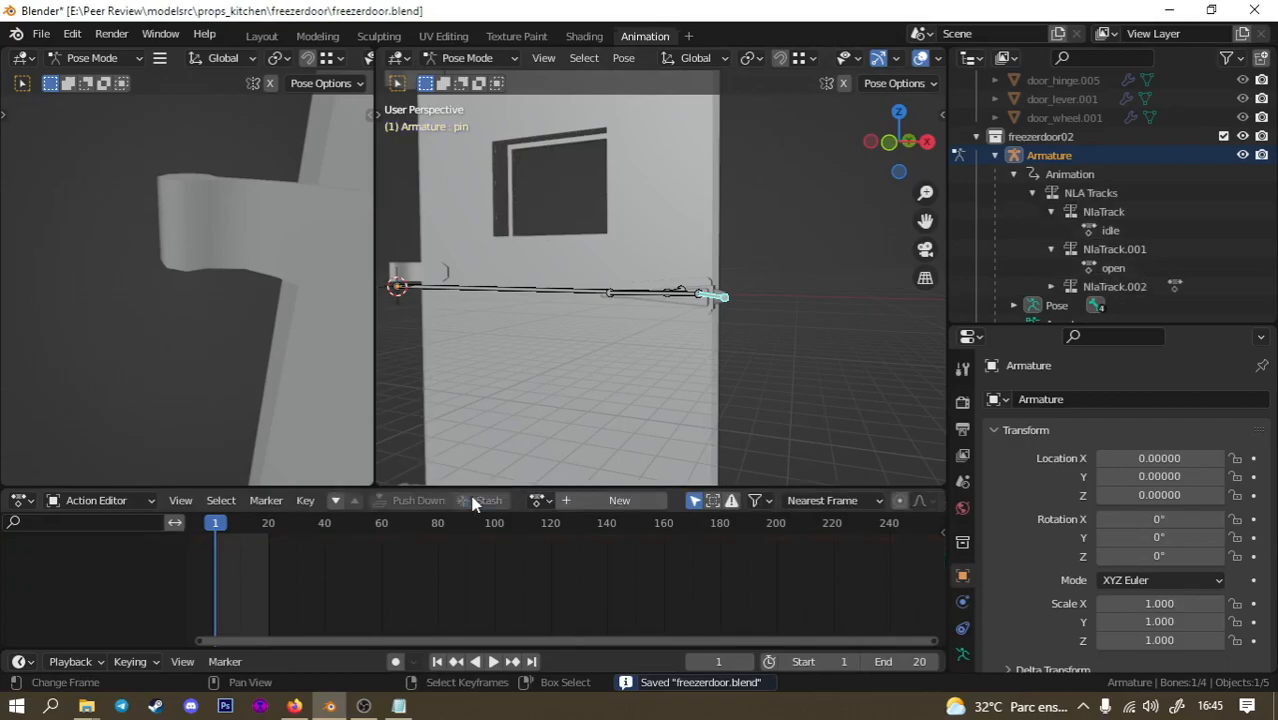
Review the armature's NLA tracks and the idle, open and locked actions they contain.
left_click(1088, 193)
left_click(1115, 212)
left_click(1117, 231)
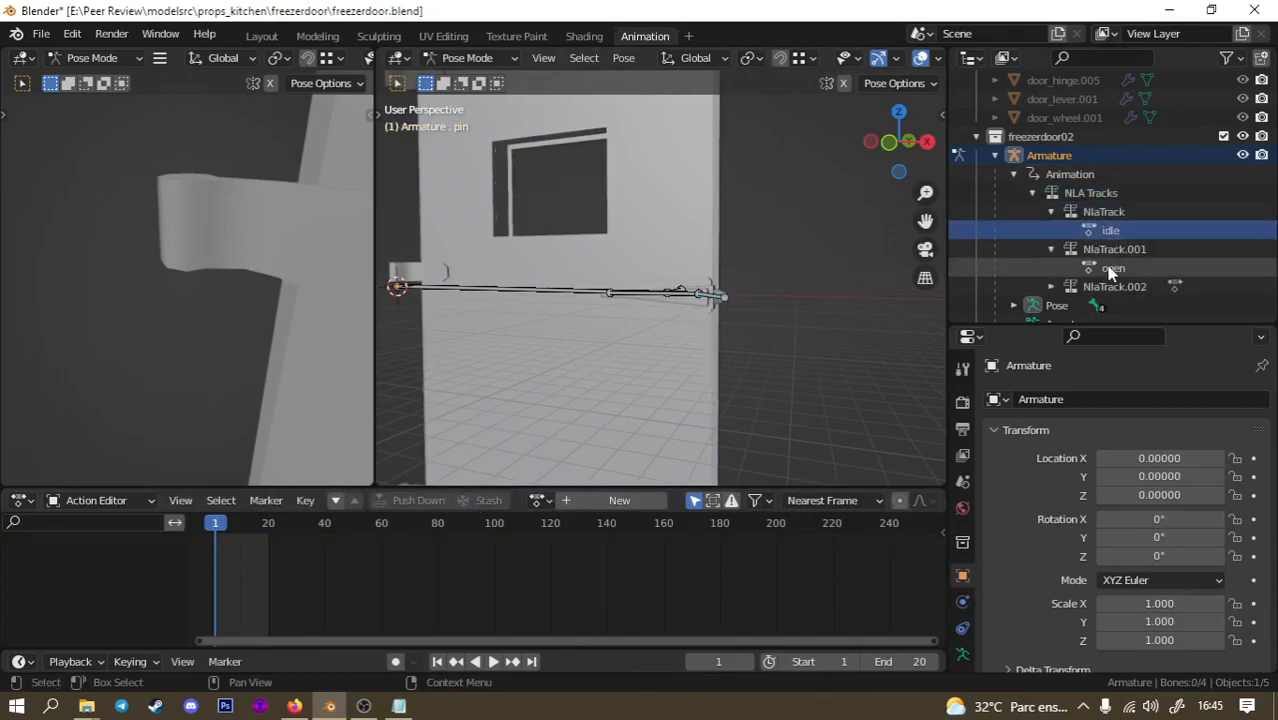
left_click(1112, 268)
left_click(1051, 287)
scroll(1068, 290, "down", 3)
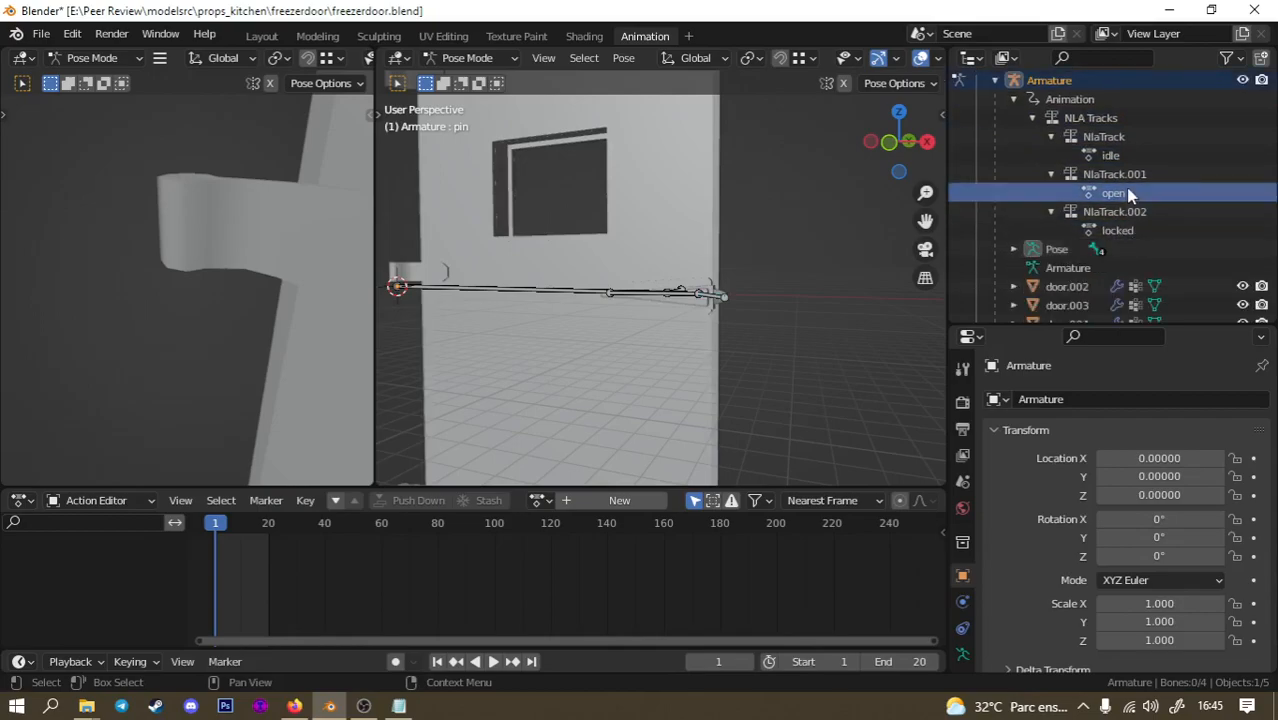
left_click(1110, 155)
left_click(1117, 194)
left_click(1118, 231)
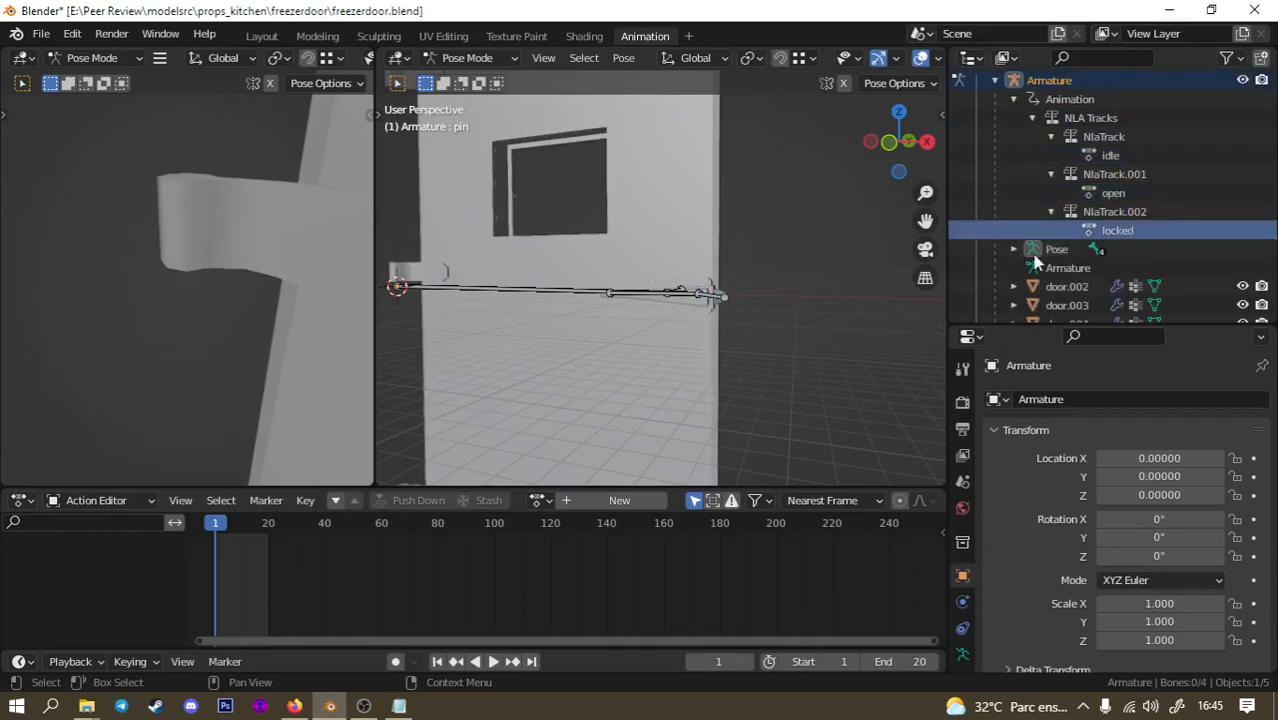
Enlarge the properties area and bring up the scene's Source Engine Export settings and exportables list.
middle_click_drag(622, 259, 705, 280)
scroll(622, 262, "down", 6)
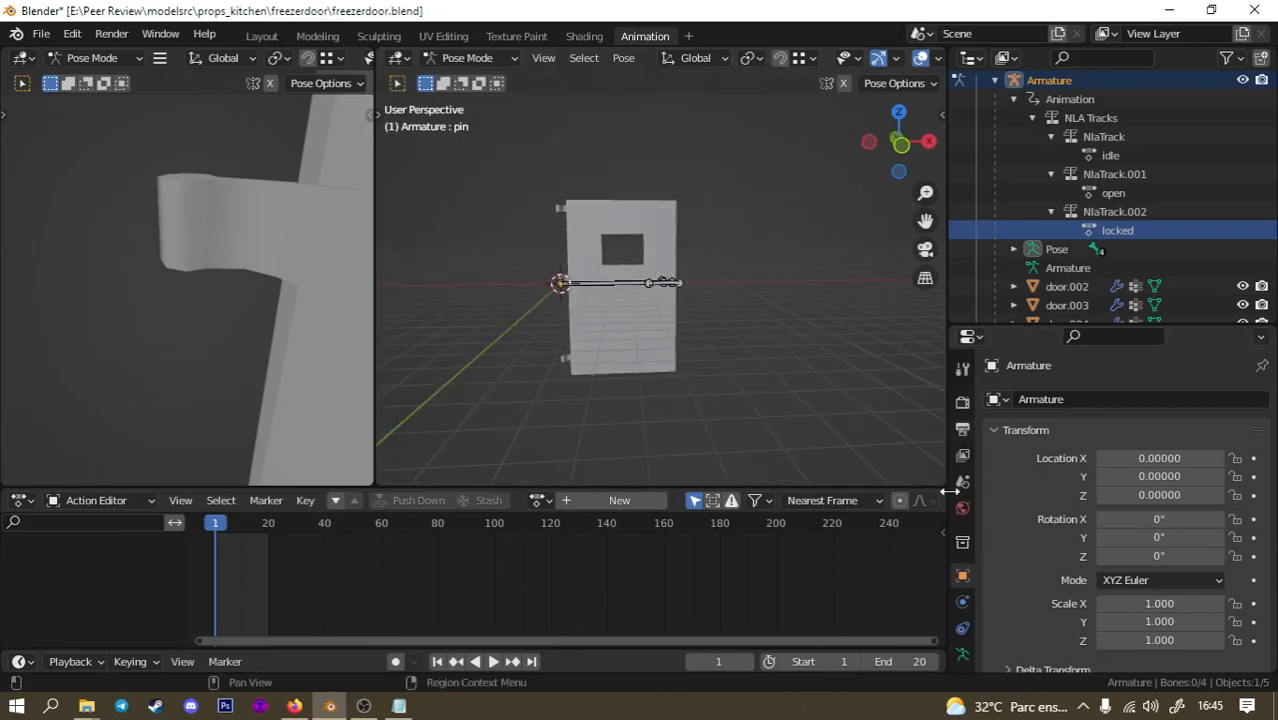
scroll(960, 598, "down", 3)
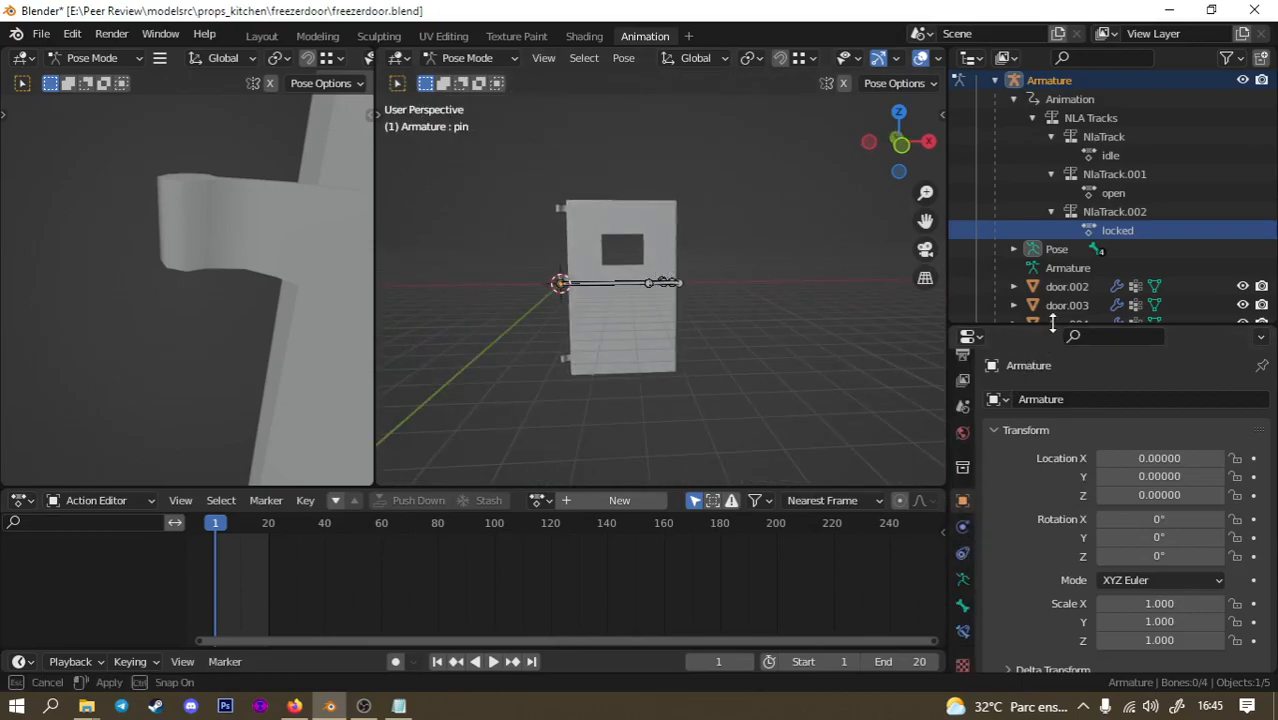
left_click_drag(1051, 324, 1056, 291)
scroll(632, 262, "down", 1)
scroll(632, 262, "up", 1)
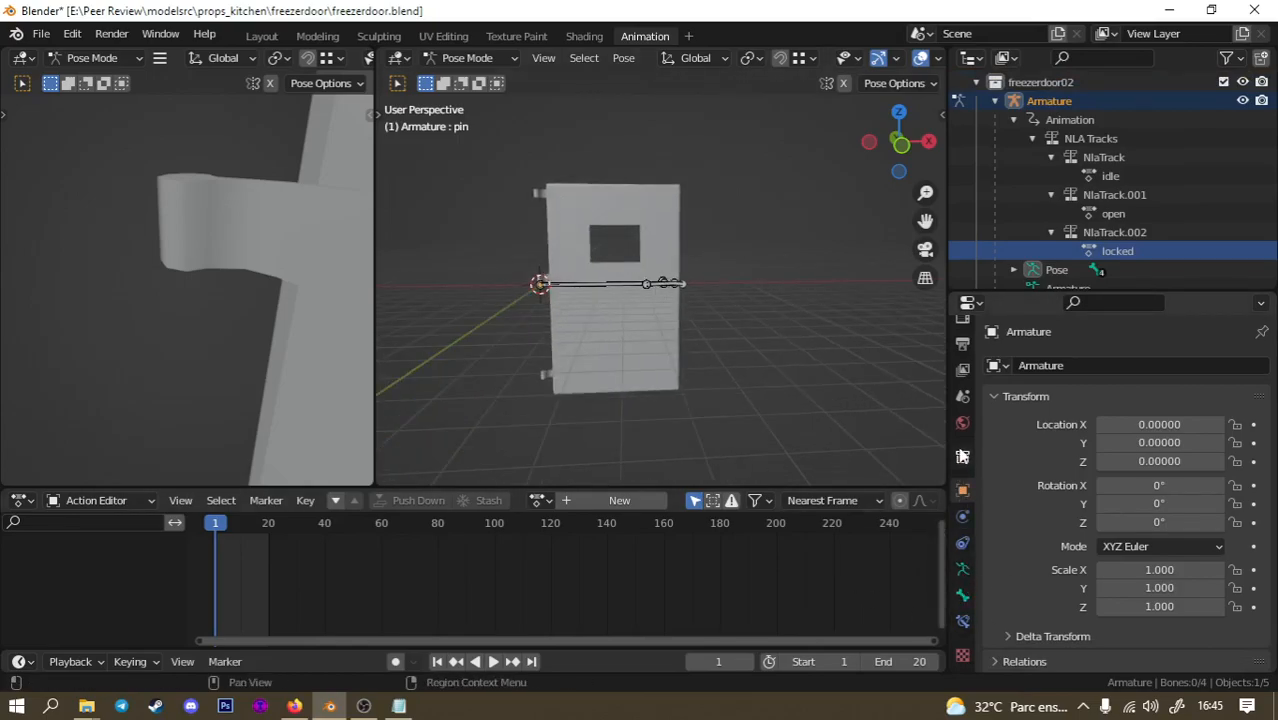
left_click(962, 398)
scroll(1047, 458, "down", 4)
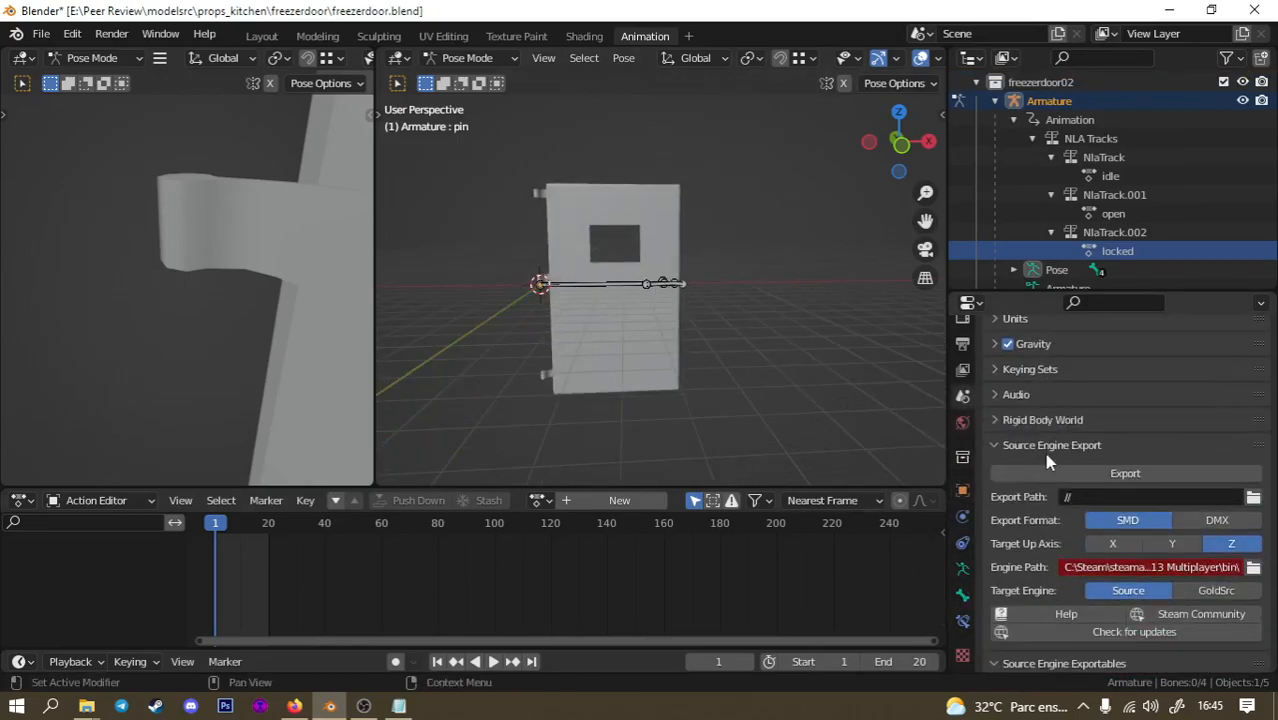
scroll(1045, 462, "up", 4)
scroll(1054, 400, "down", 4)
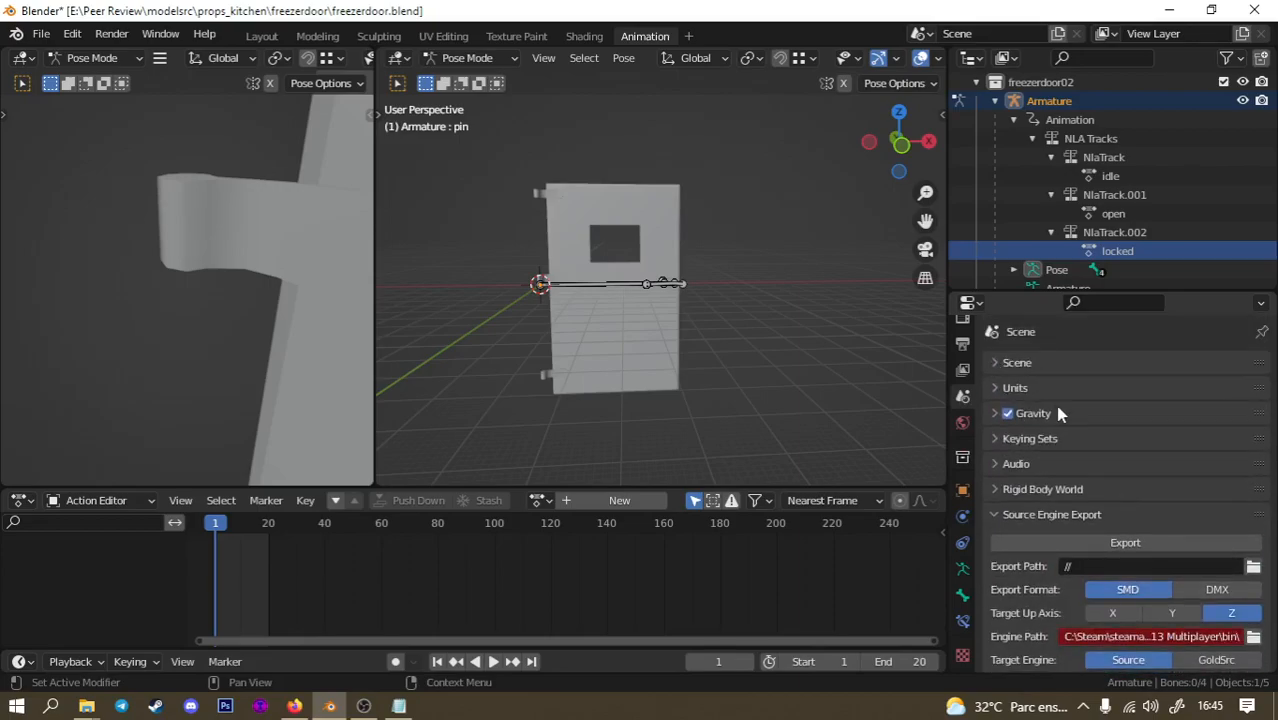
scroll(1070, 440, "down", 3)
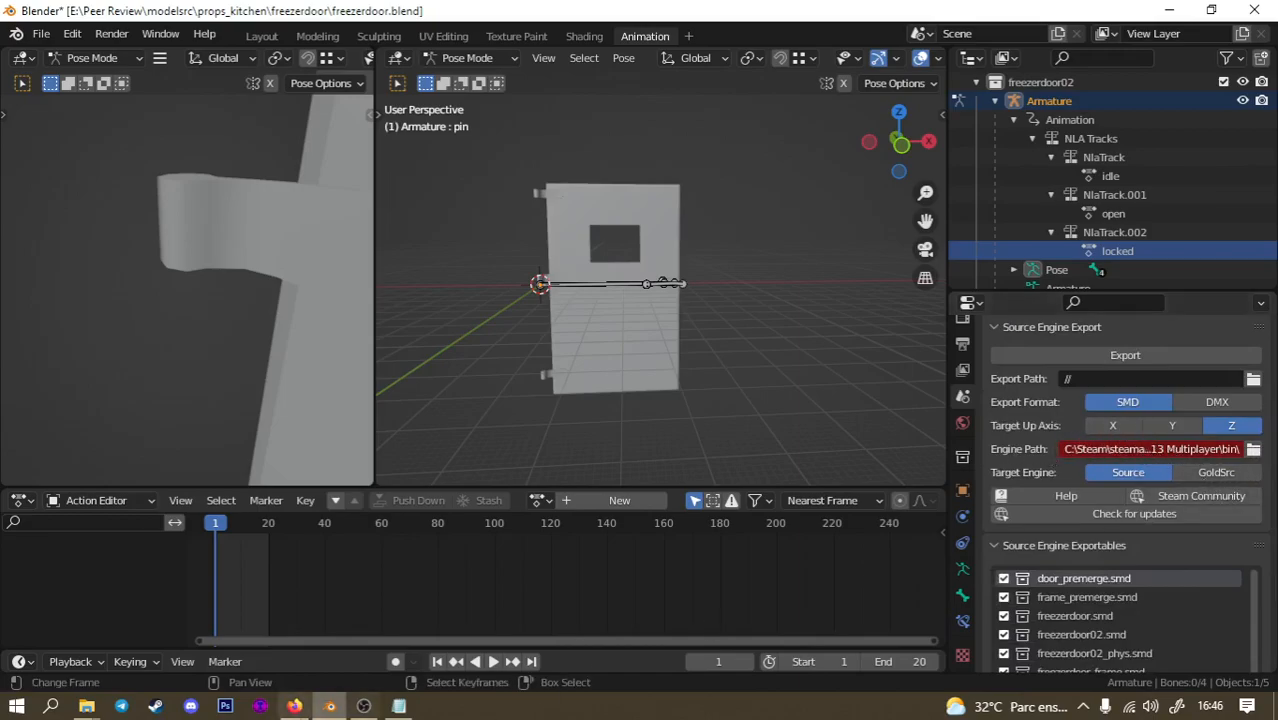
Launch Crowbar, minimize its window, and return to the freezerdoor02 collection in Blender.
left_click(17, 706)
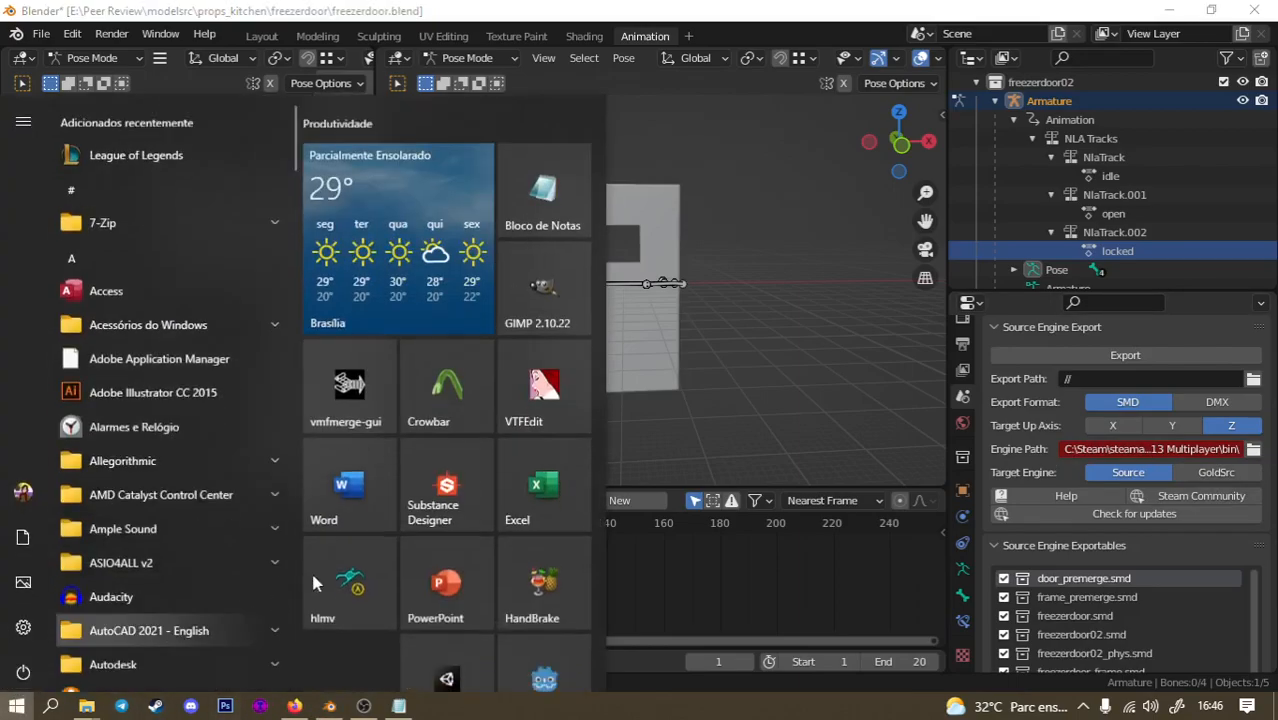
left_click(465, 389)
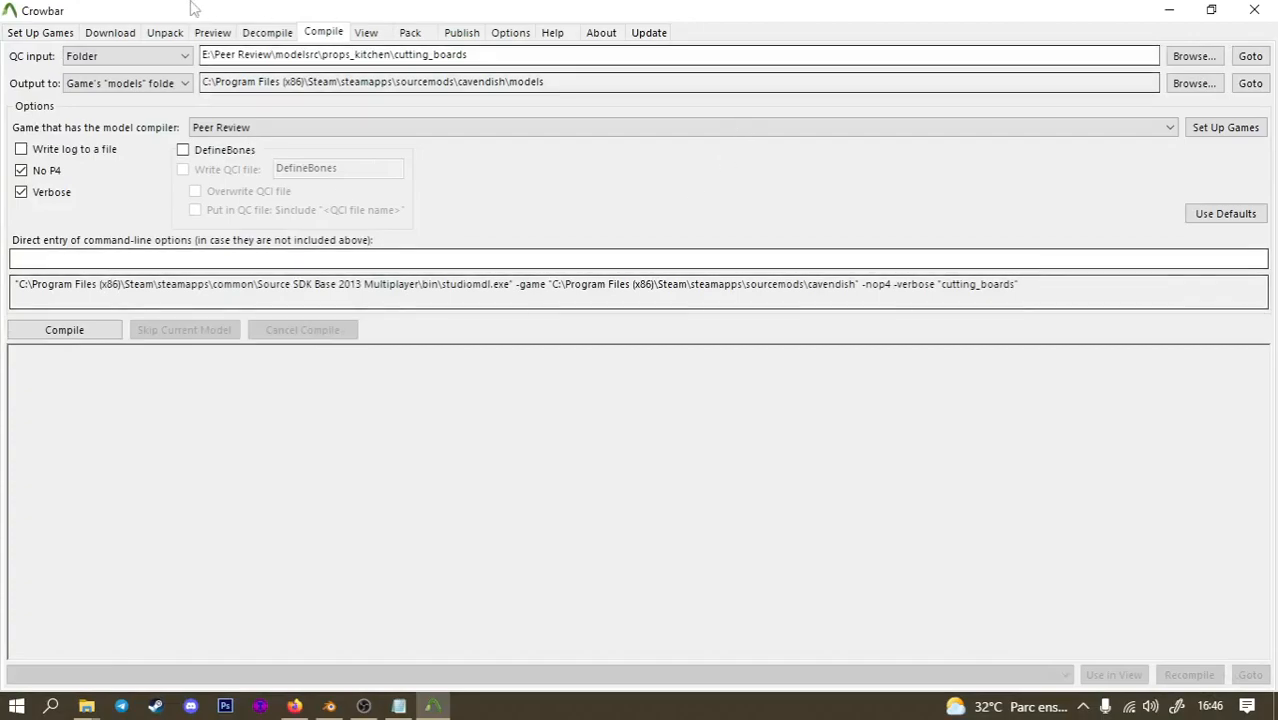
left_click(1169, 10)
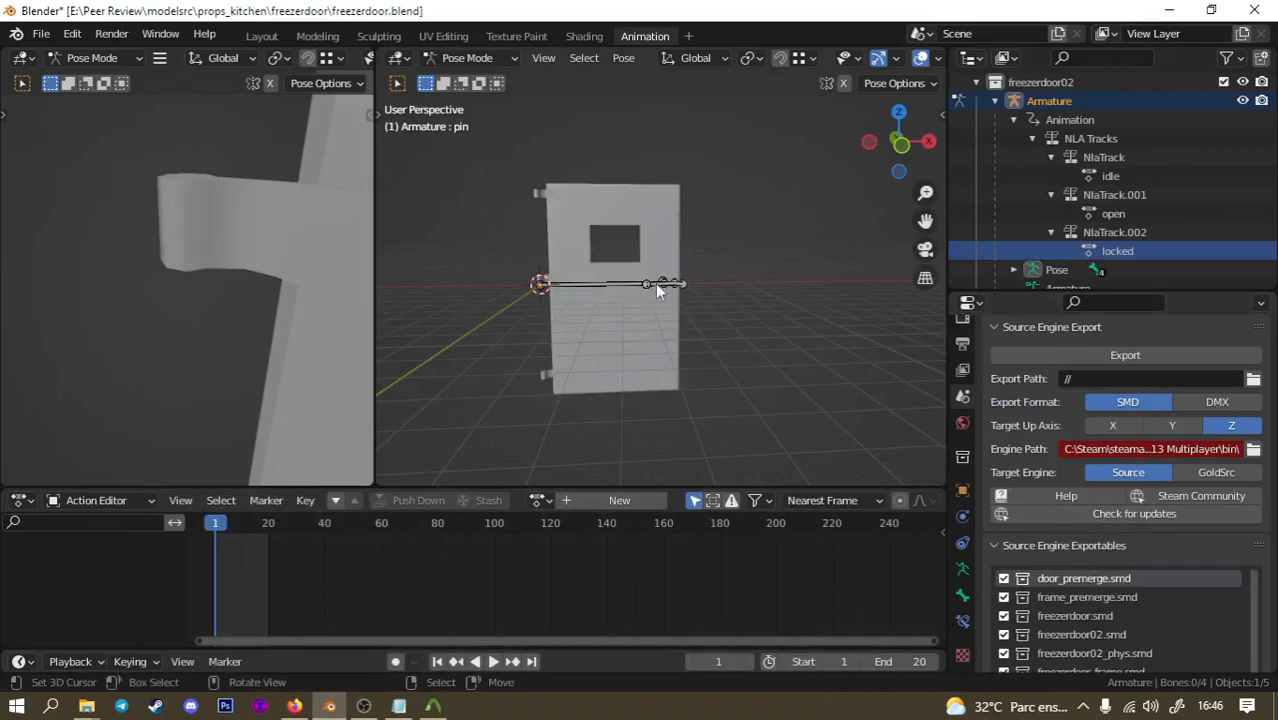
scroll(1153, 129, "up", 3)
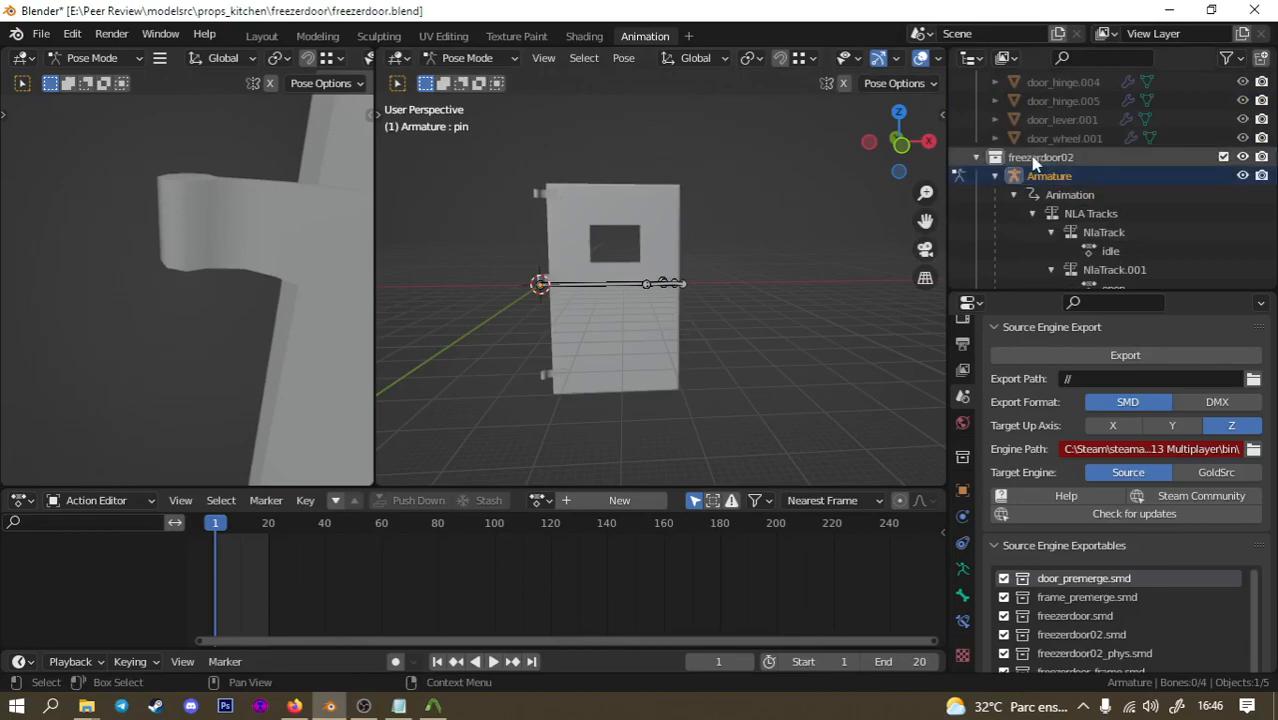
Rename the armature in the freezerdoor02 collection to Door_Armature.
scroll(1035, 165, "down", 4)
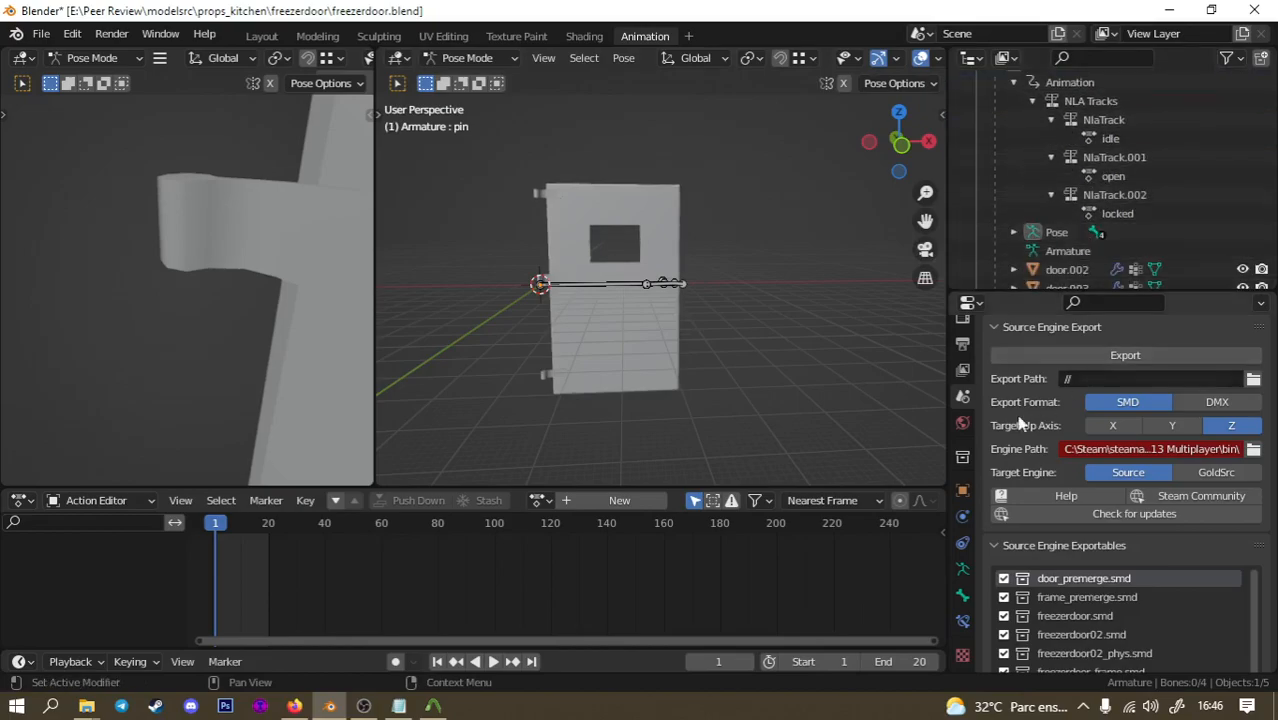
scroll(1068, 612, "down", 1)
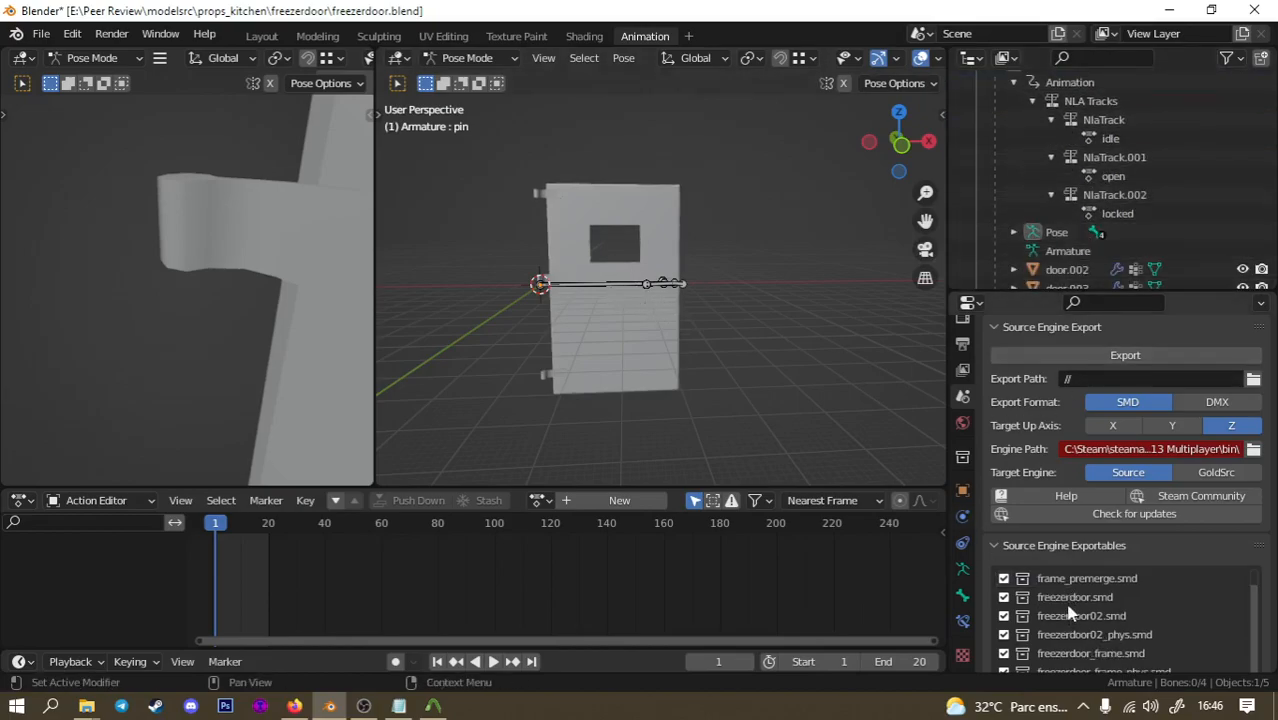
scroll(1070, 598, "up", 1)
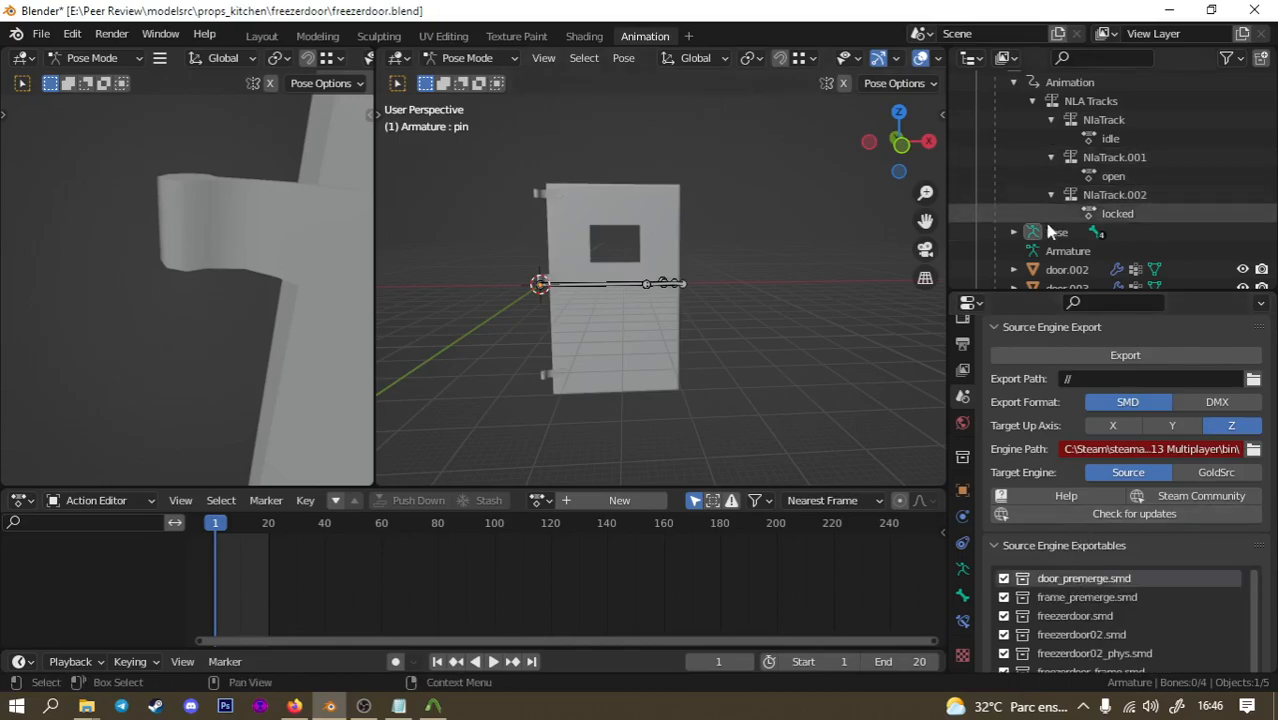
scroll(1044, 154, "up", 4)
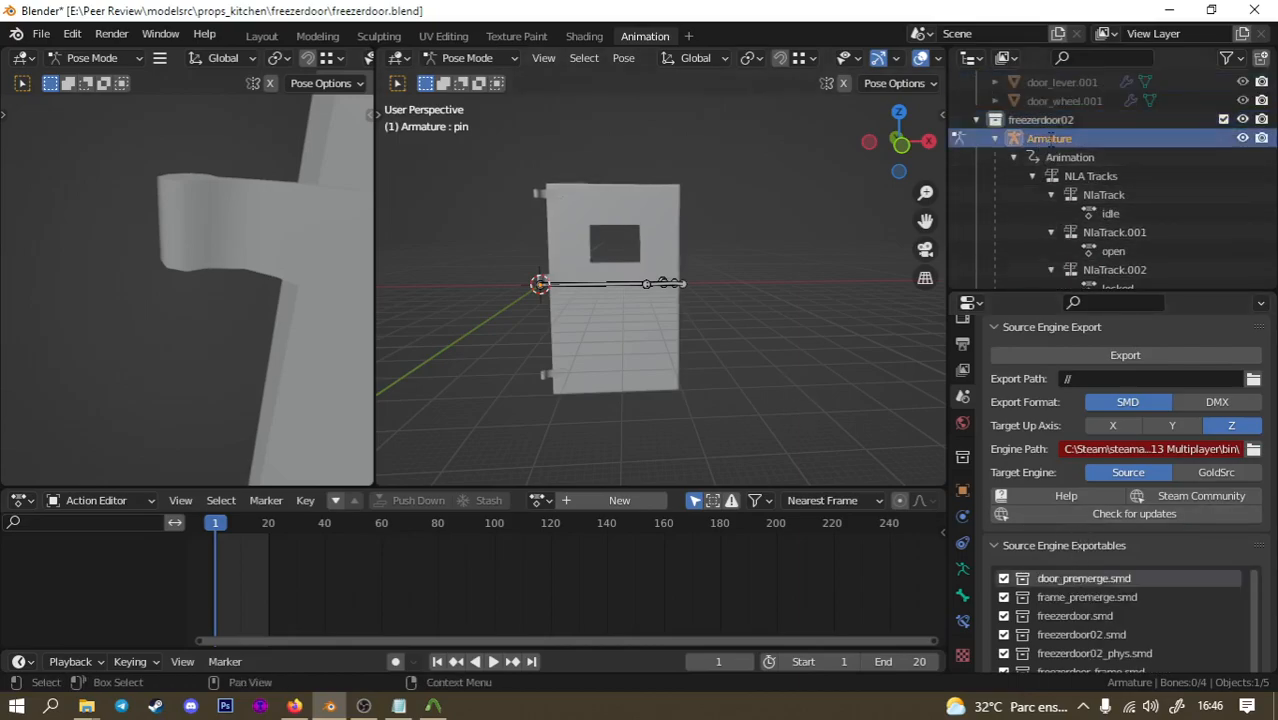
scroll(1050, 141, "up", 2)
double_click(1049, 170)
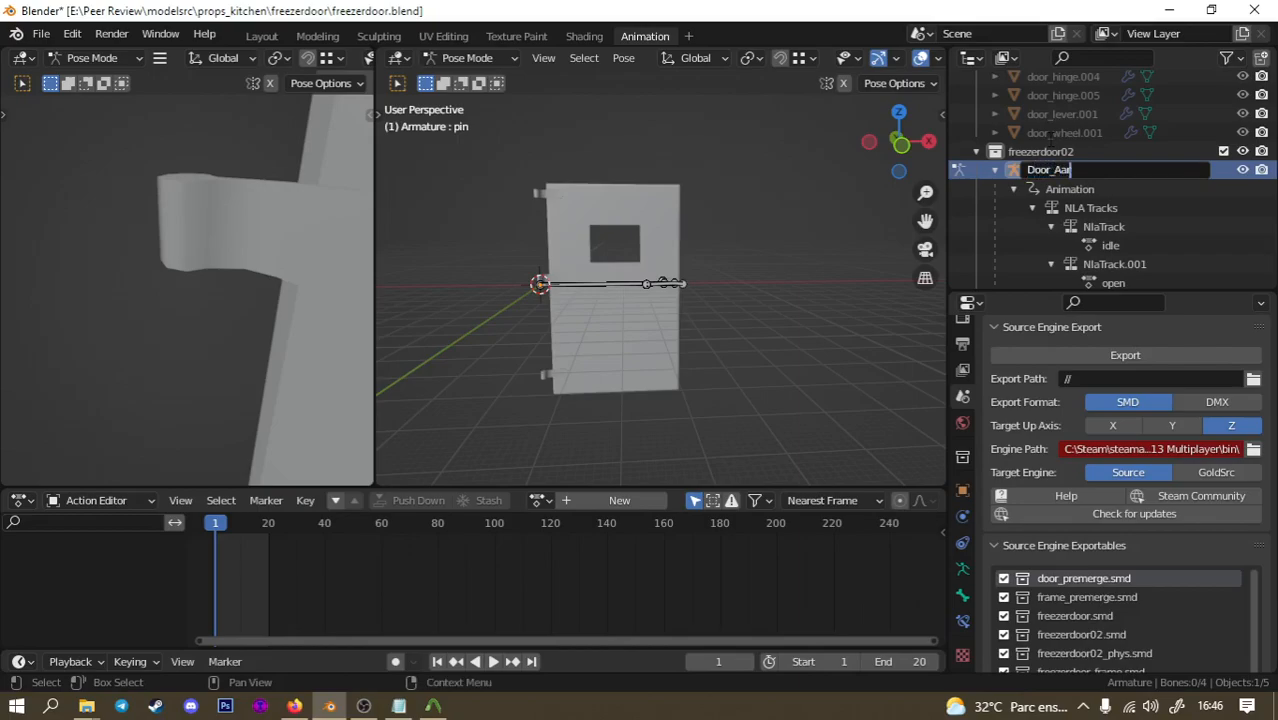
type("Door_Armature")
key("Return")
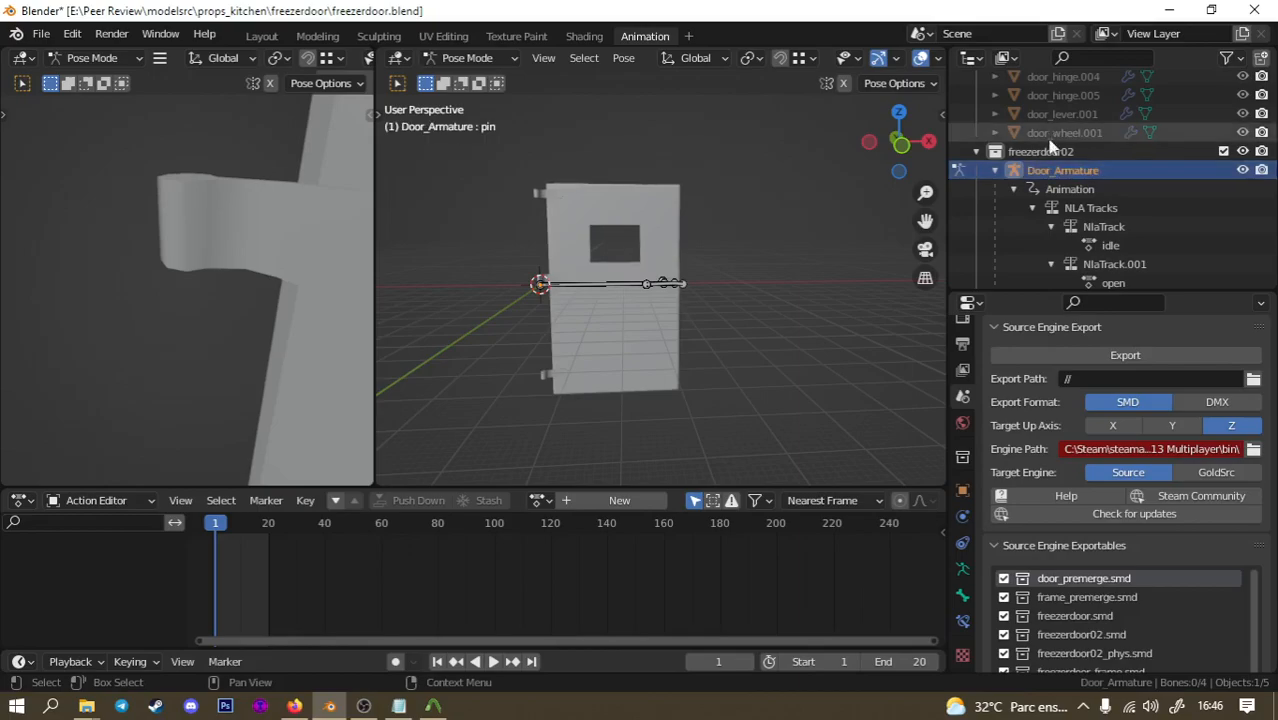
Pick freezerdoor02.smd among the Source Engine exportables and suppress its group.
scroll(1103, 632, "down", 1)
scroll(1104, 626, "down", 1)
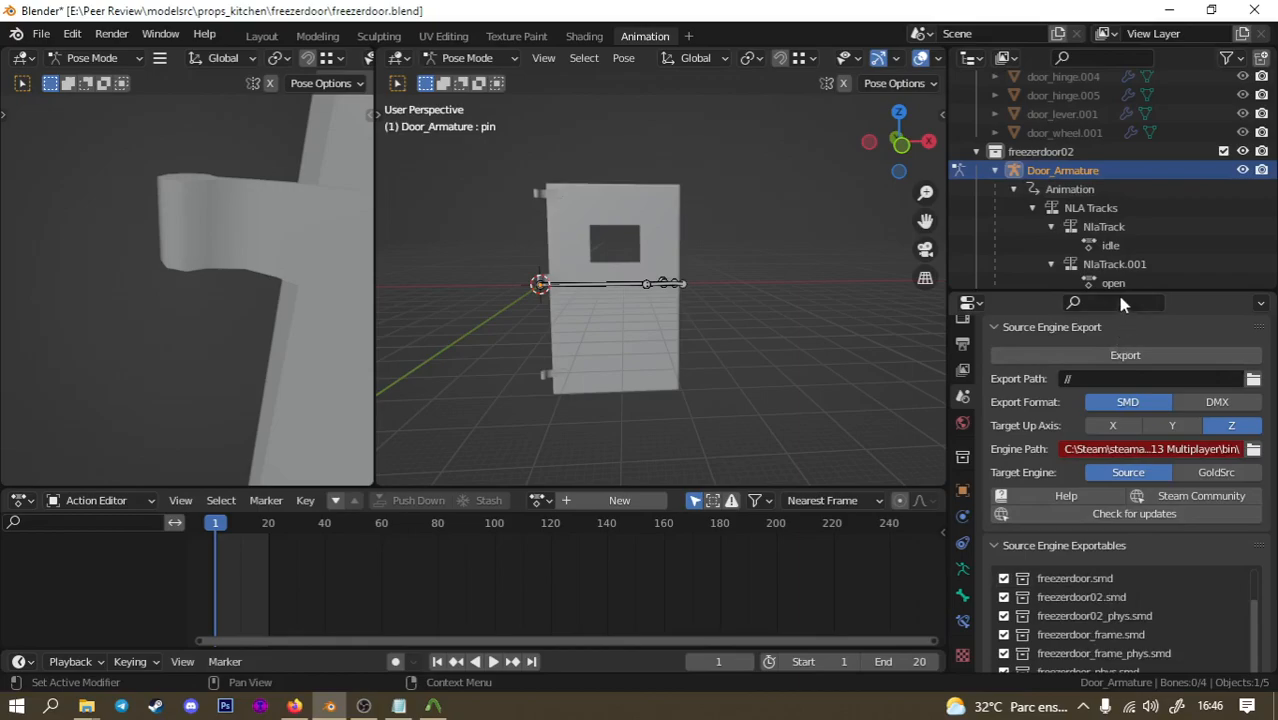
left_click_drag(1130, 288, 1131, 236)
left_click(1082, 546)
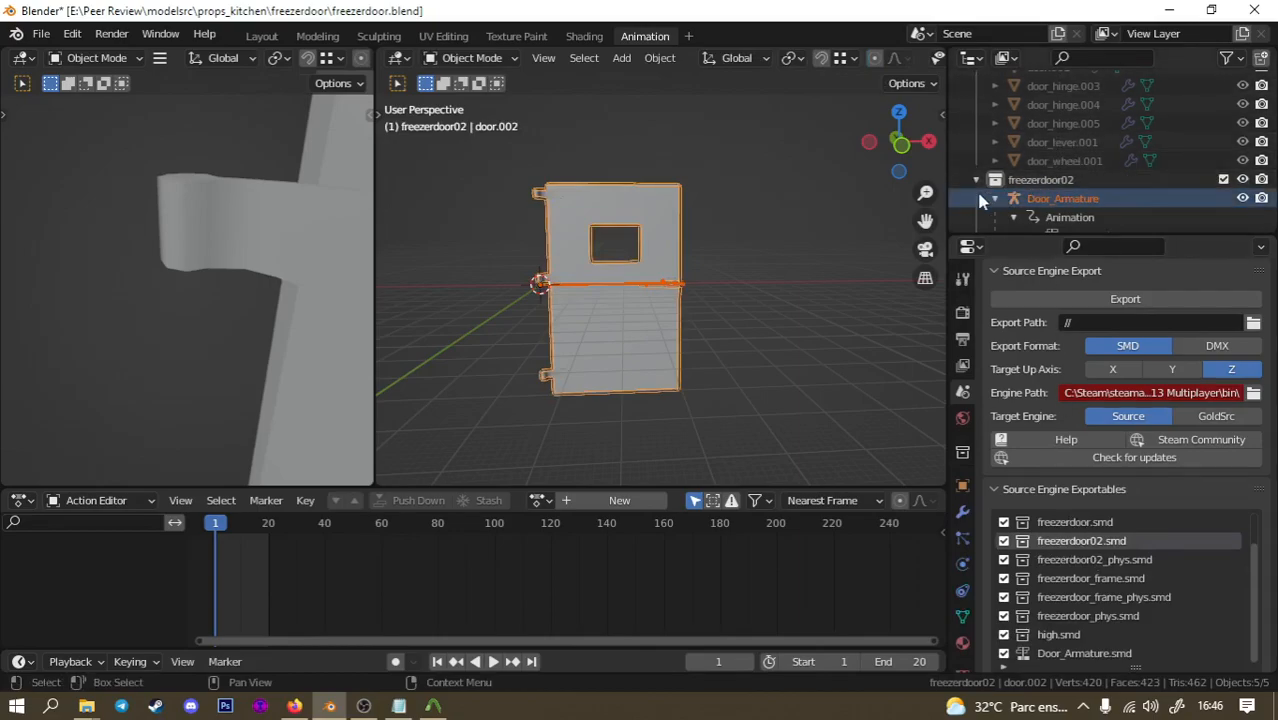
scroll(1030, 192, "down", 5)
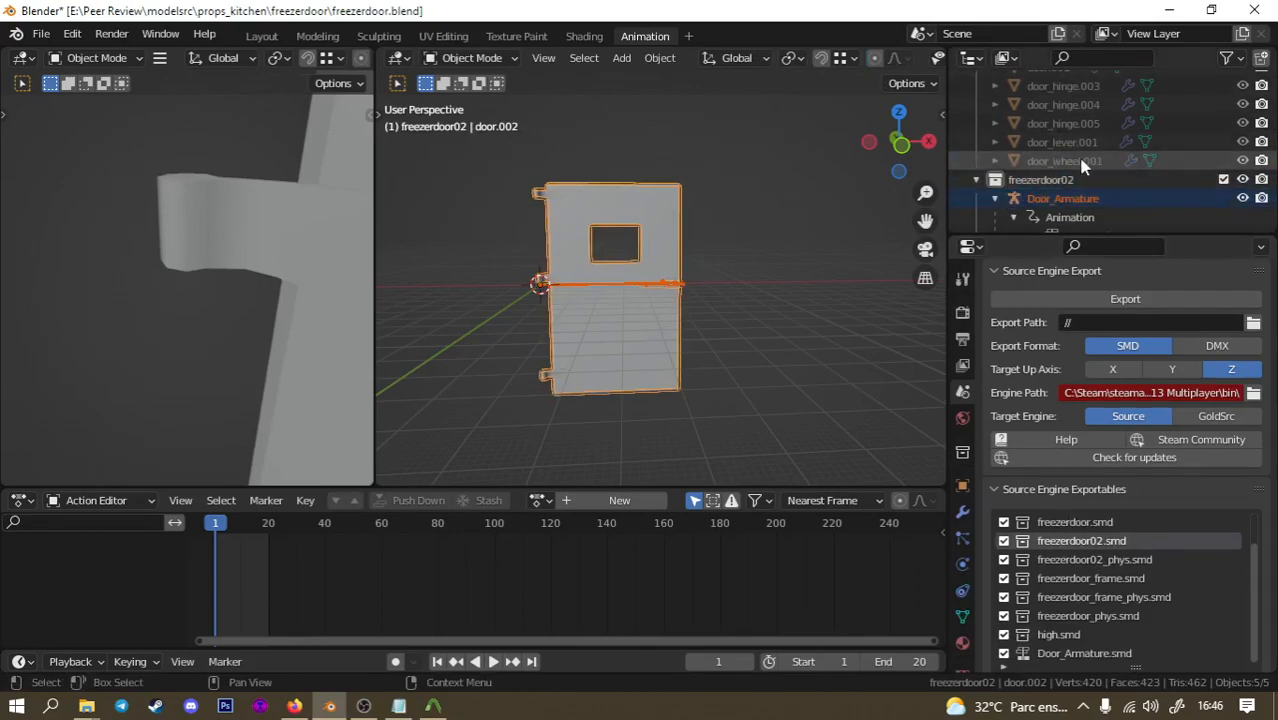
scroll(1030, 420, "down", 5)
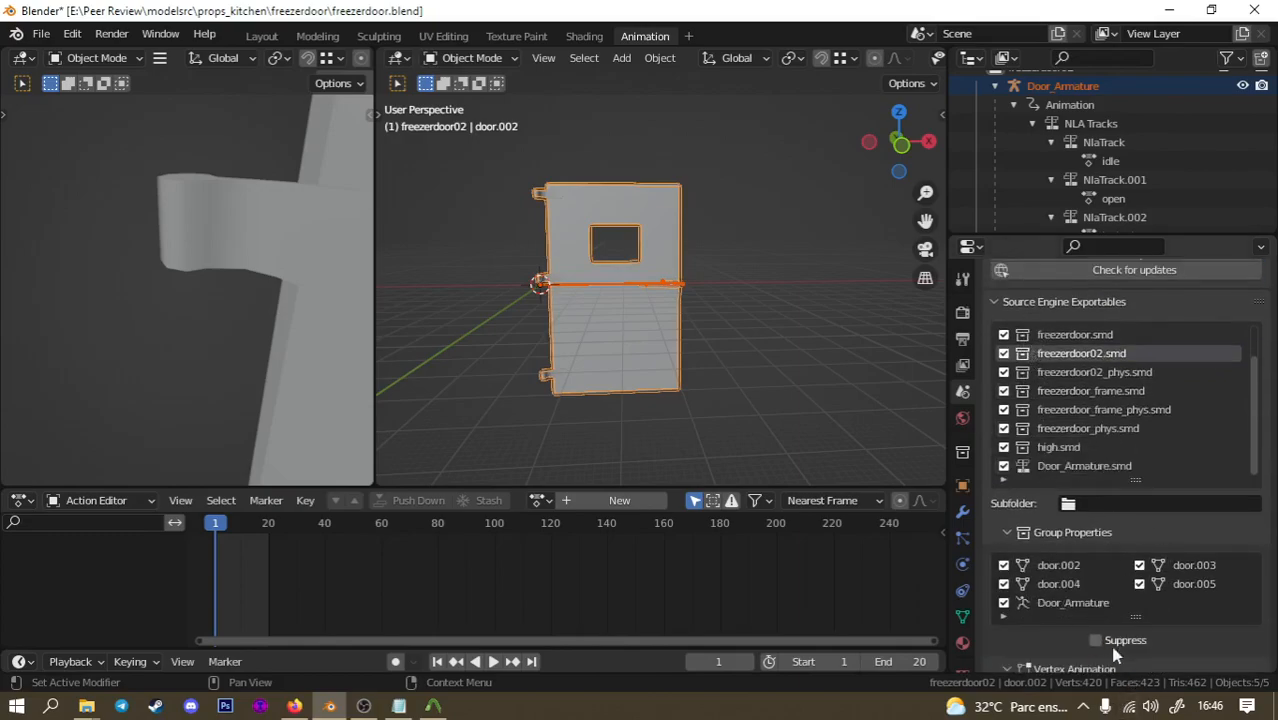
left_click(1096, 641)
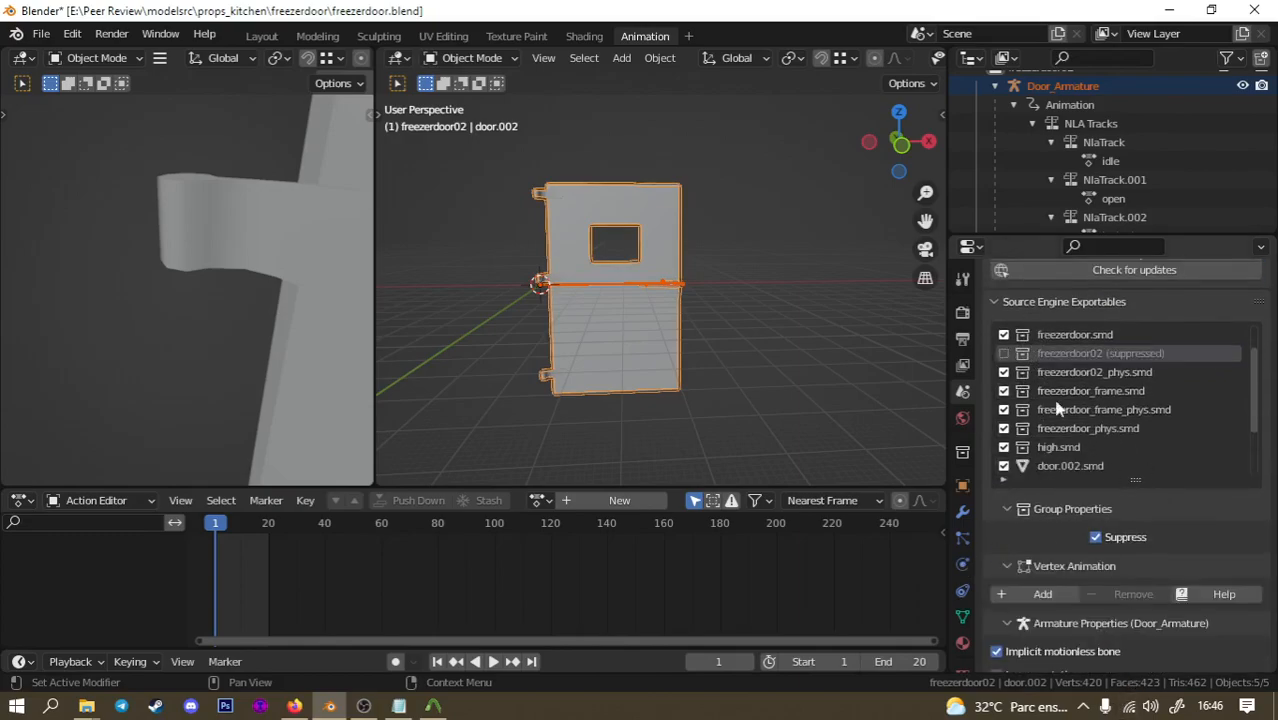
Select the door body together with its lever, pin and wheel meshes and join them into a single mesh.
scroll(694, 268, "up", 2)
scroll(679, 308, "up", 3)
left_click(648, 290)
left_click(690, 305)
middle_click_drag(707, 305, 697, 312)
left_click(697, 308)
left_click(697, 308)
left_click(705, 306)
middle_click_drag(721, 308, 697, 297)
left_click(743, 346)
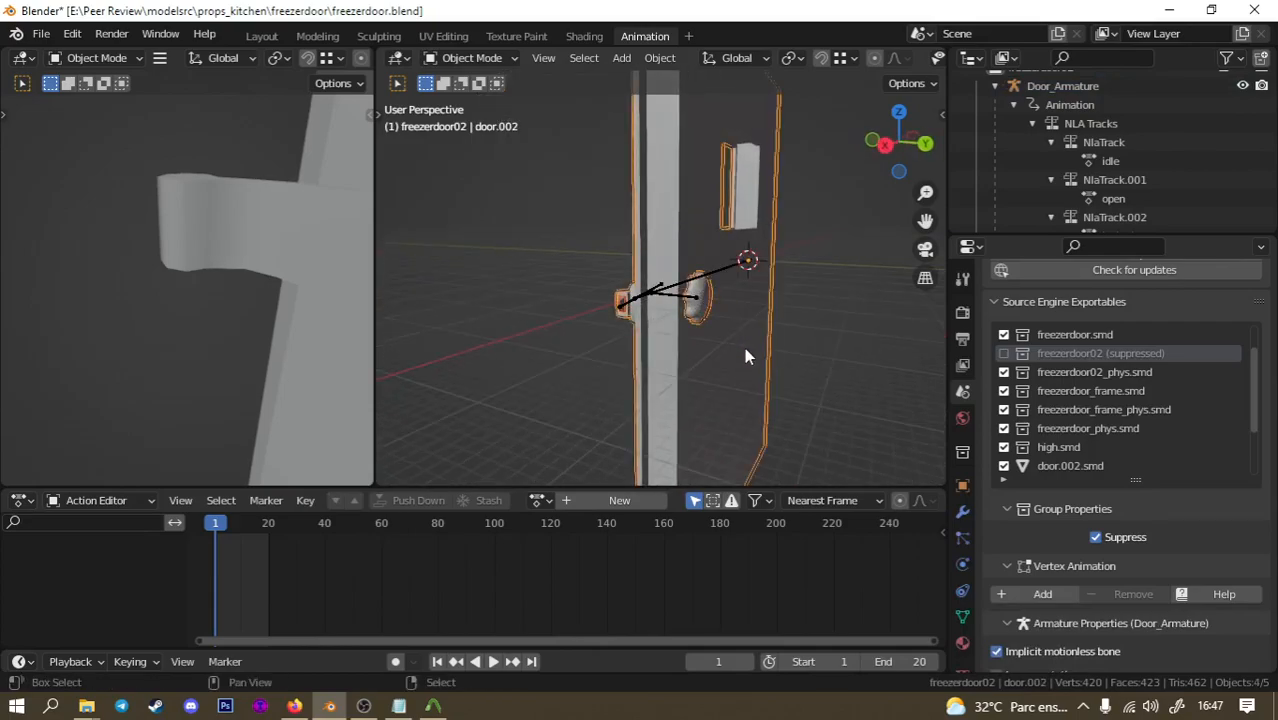
middle_click_drag(551, 285, 650, 298)
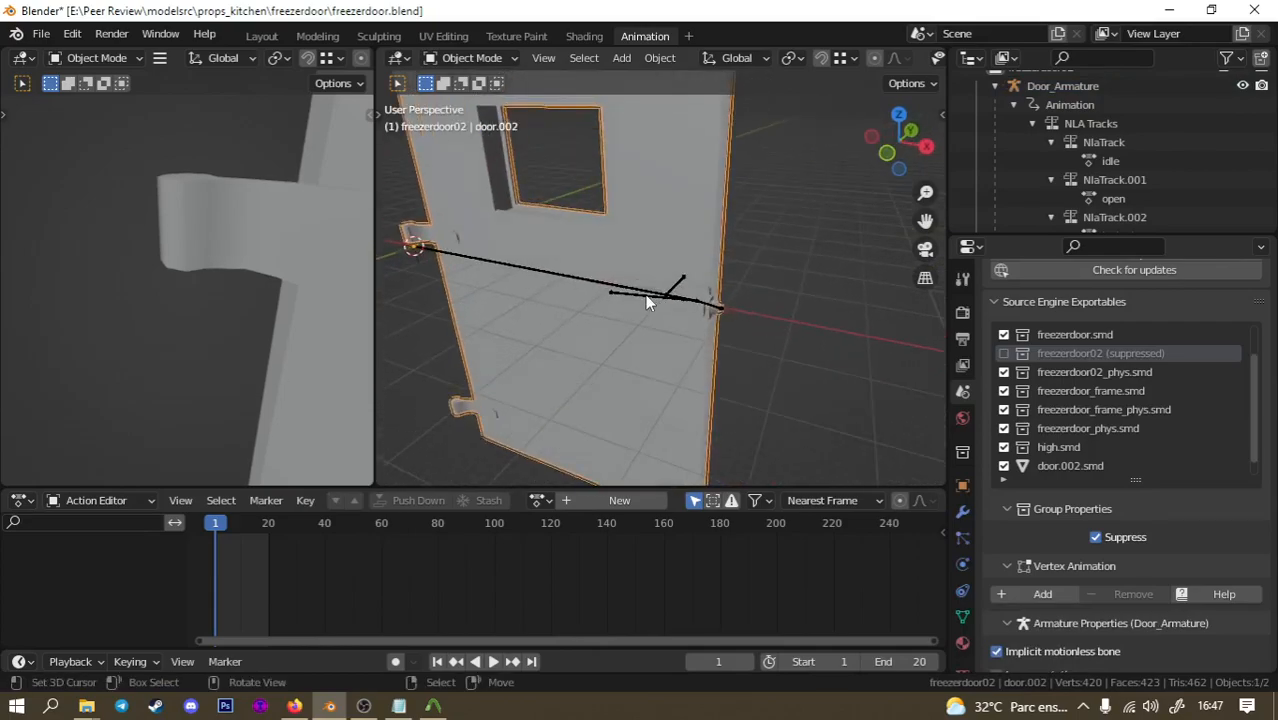
Put Door_Armature in Pose Mode and test-rotate its lever bone, leaving the pose as it was.
left_click(650, 299)
left_click(97, 58)
left_click(106, 122)
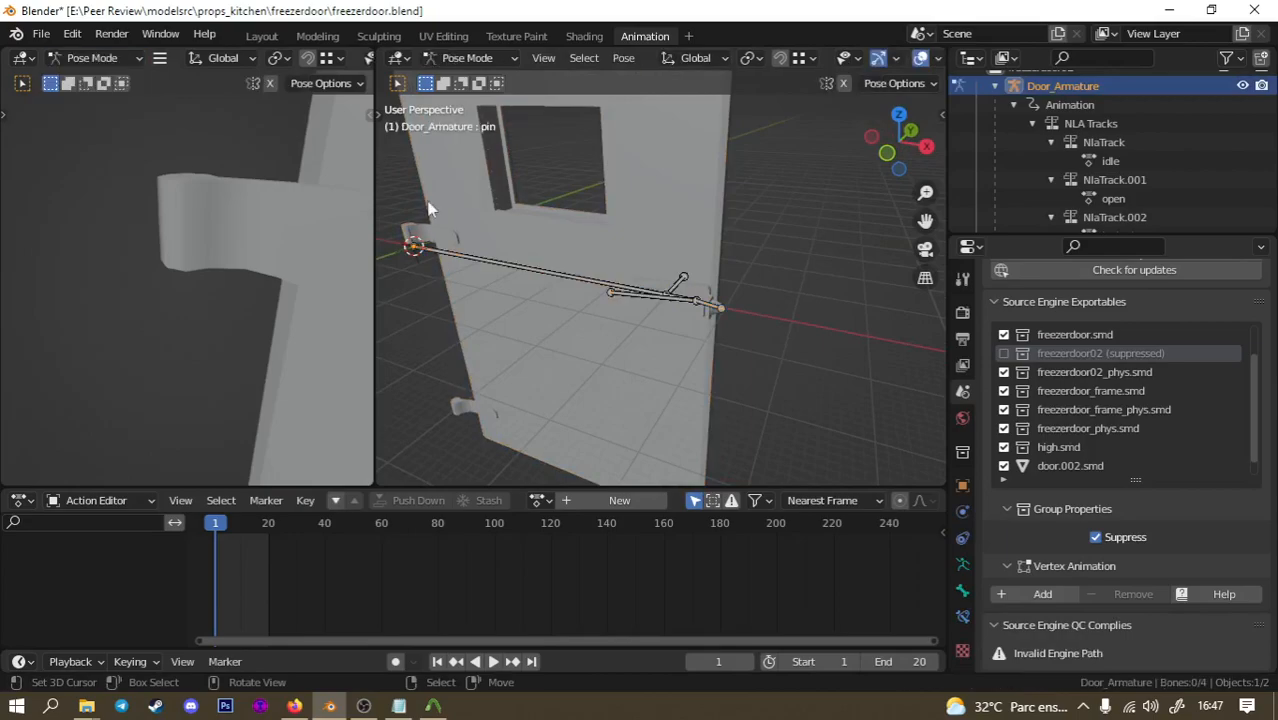
left_click(636, 292)
middle_click_drag(642, 292, 768, 328)
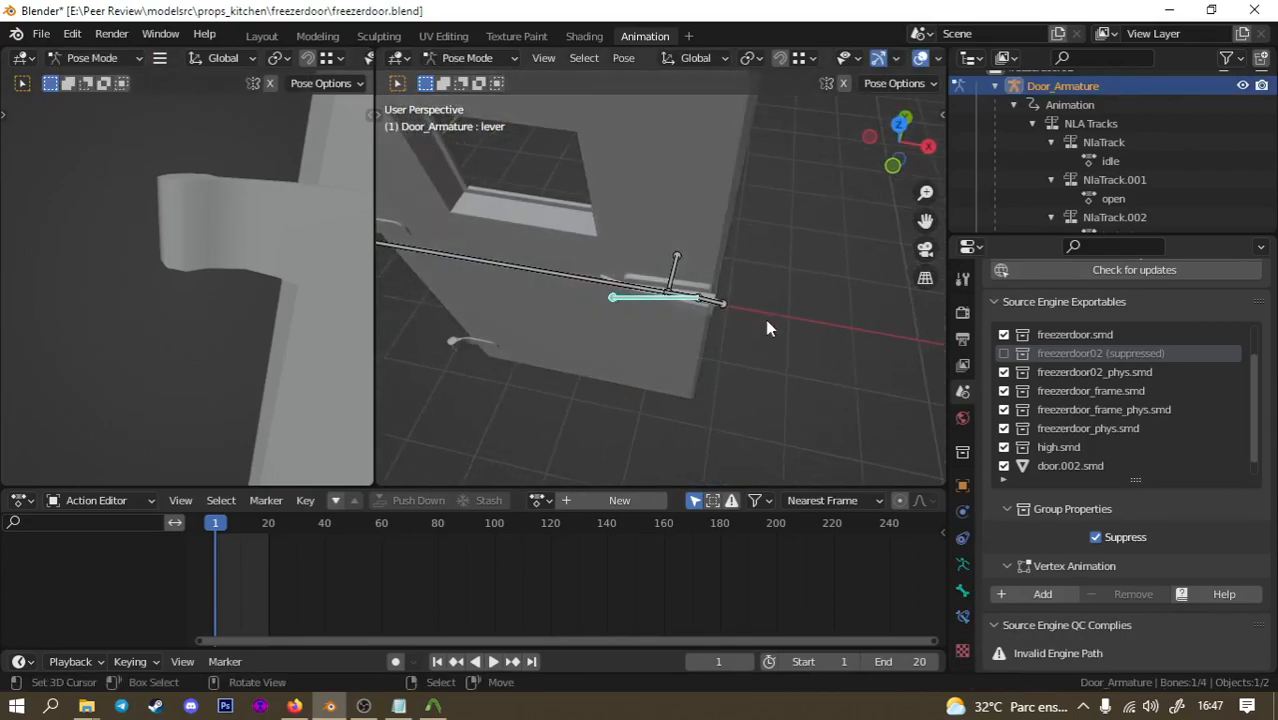
key("r")
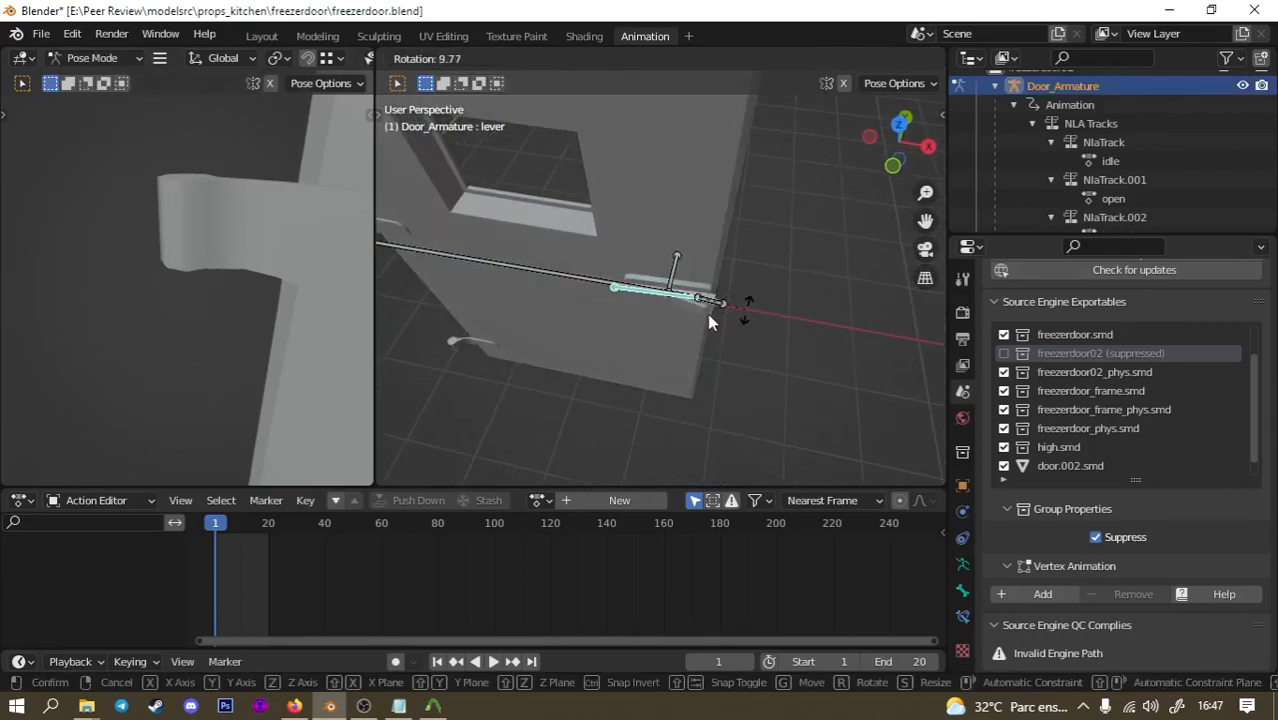
key("Escape")
Play the armature animation to check how the joined door follows the bones, and stop it.
left_click(494, 662)
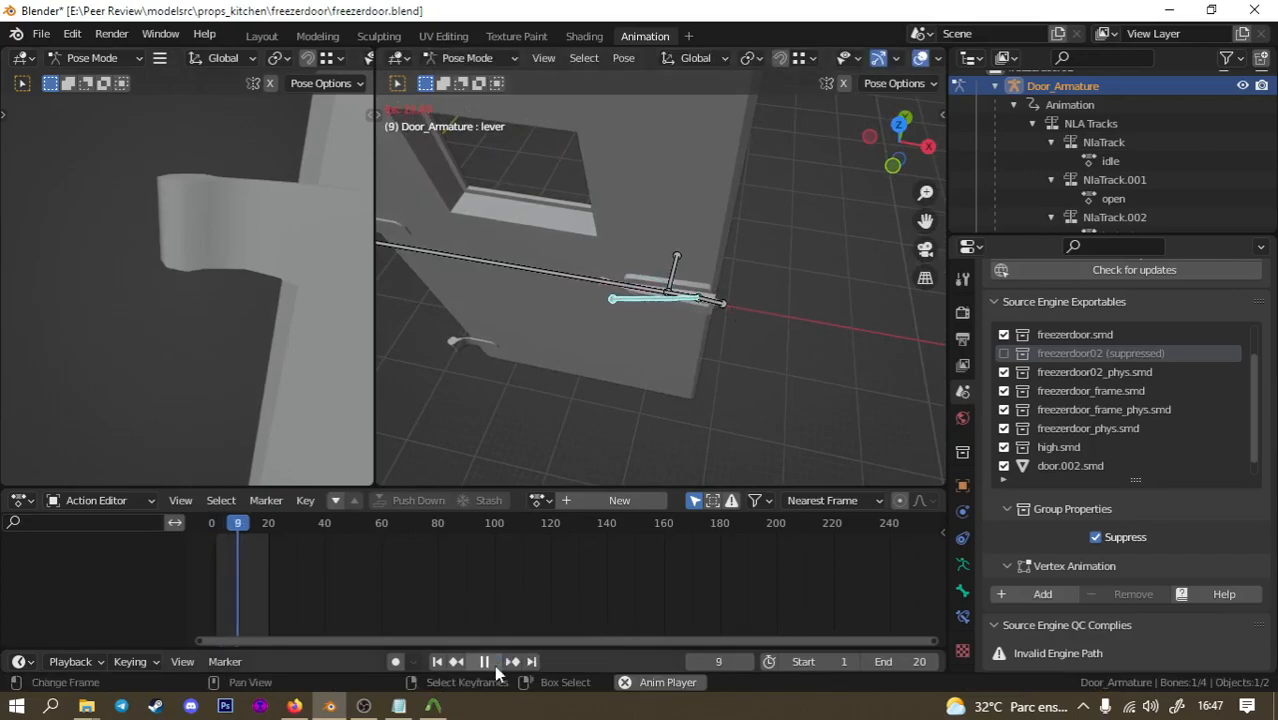
middle_click_drag(589, 320, 736, 308)
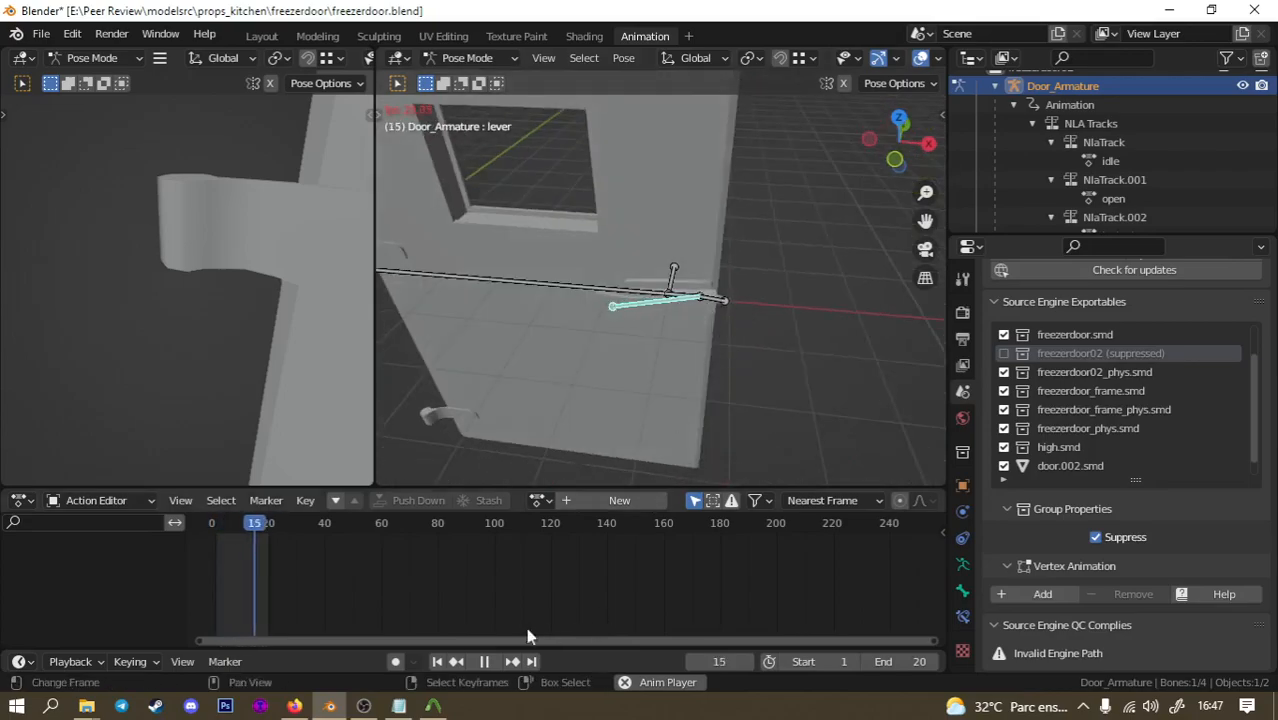
left_click(484, 662)
middle_click_drag(583, 383, 617, 322)
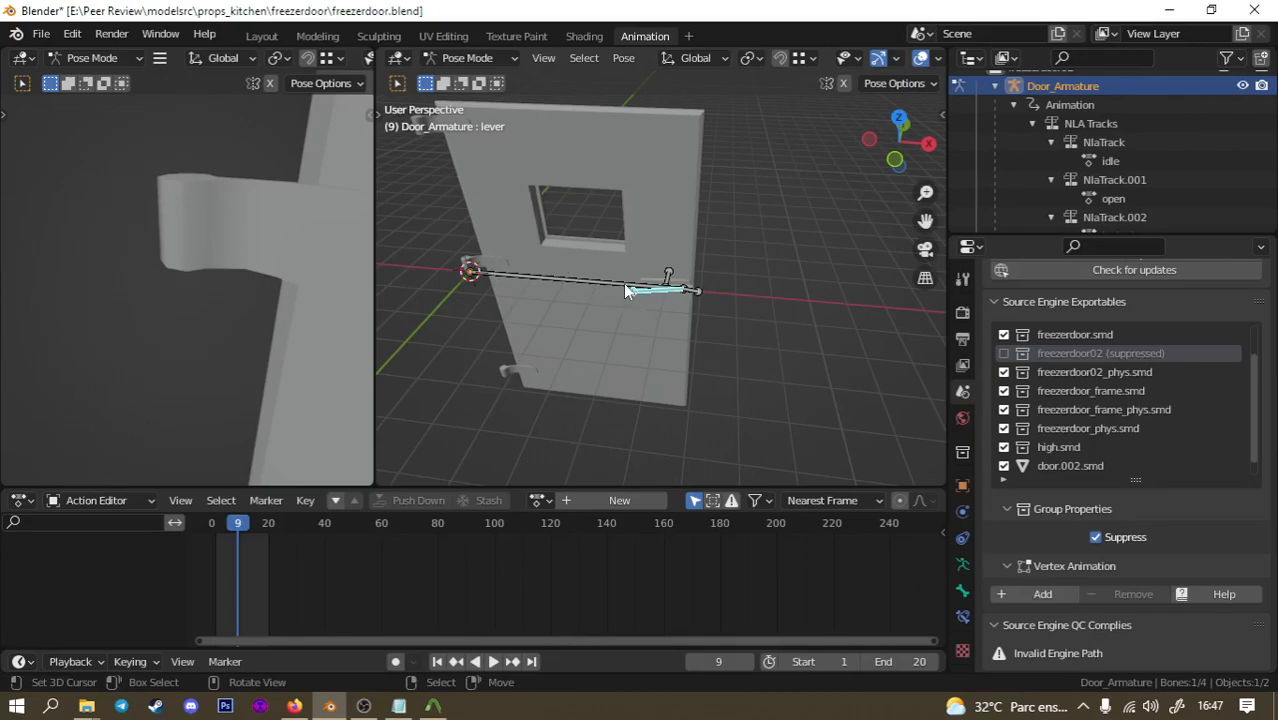
Try rotating the body bone around the global Z axis to test that the whole door swings.
left_click(585, 278)
key("r")
key("z")
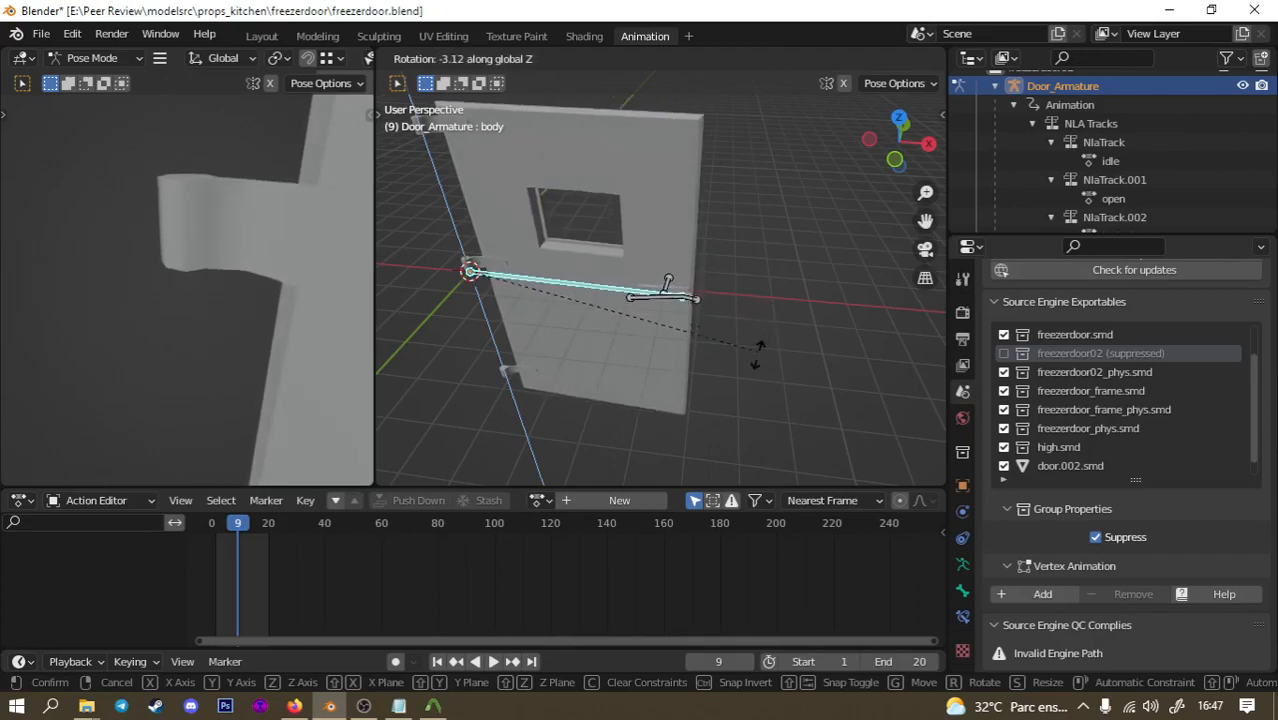
left_click(755, 356)
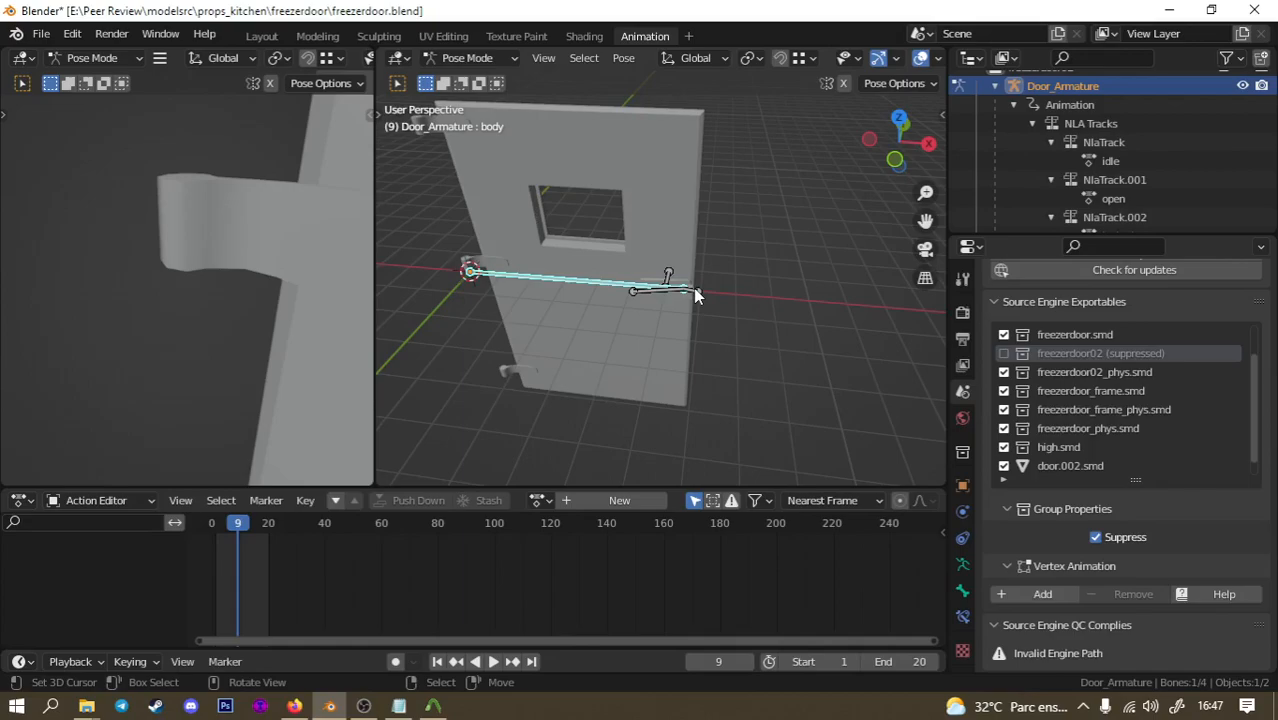
Deselect all bones and save the file.
key("a")
key("ctrl+s")
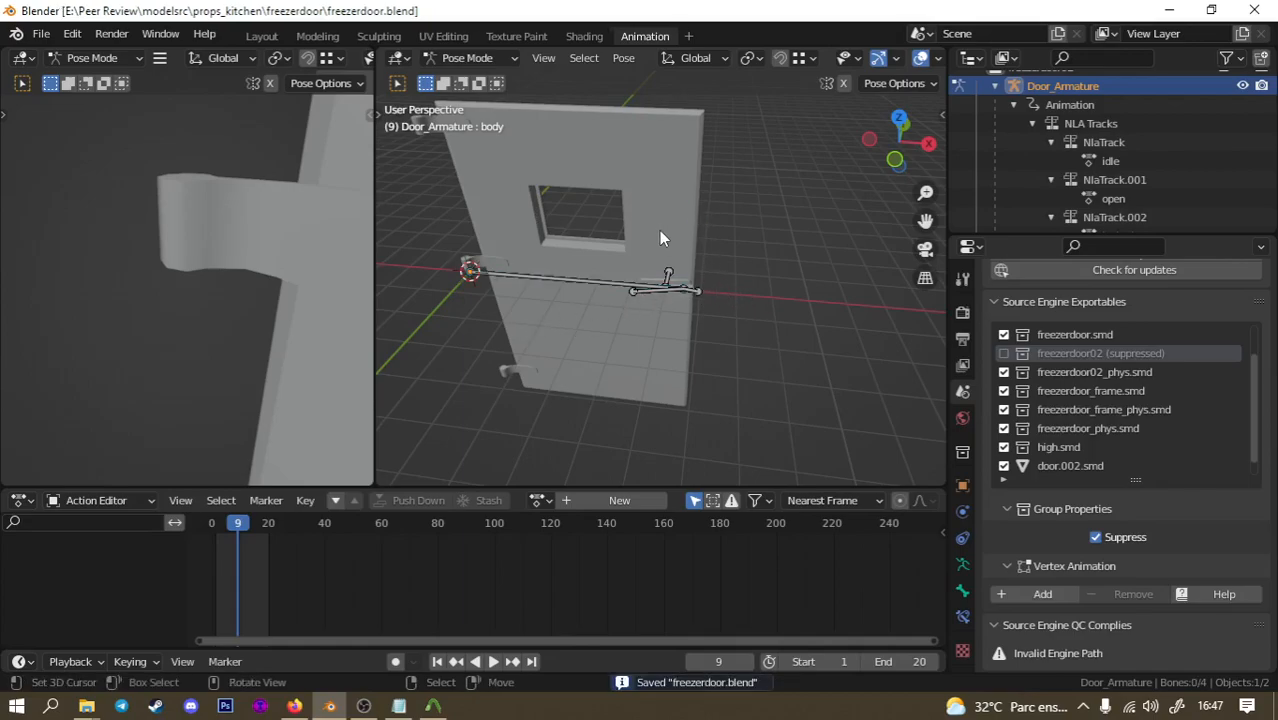
middle_click_drag(588, 268, 637, 302)
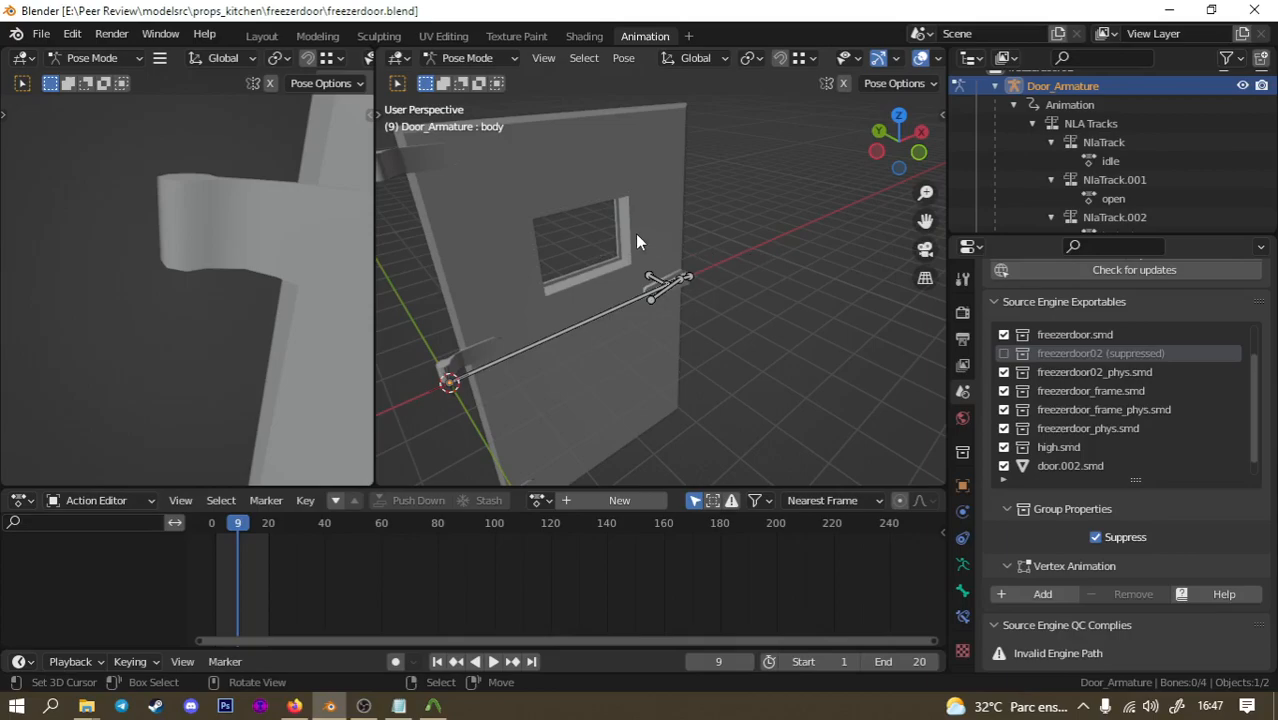
middle_click_drag(767, 345, 900, 334)
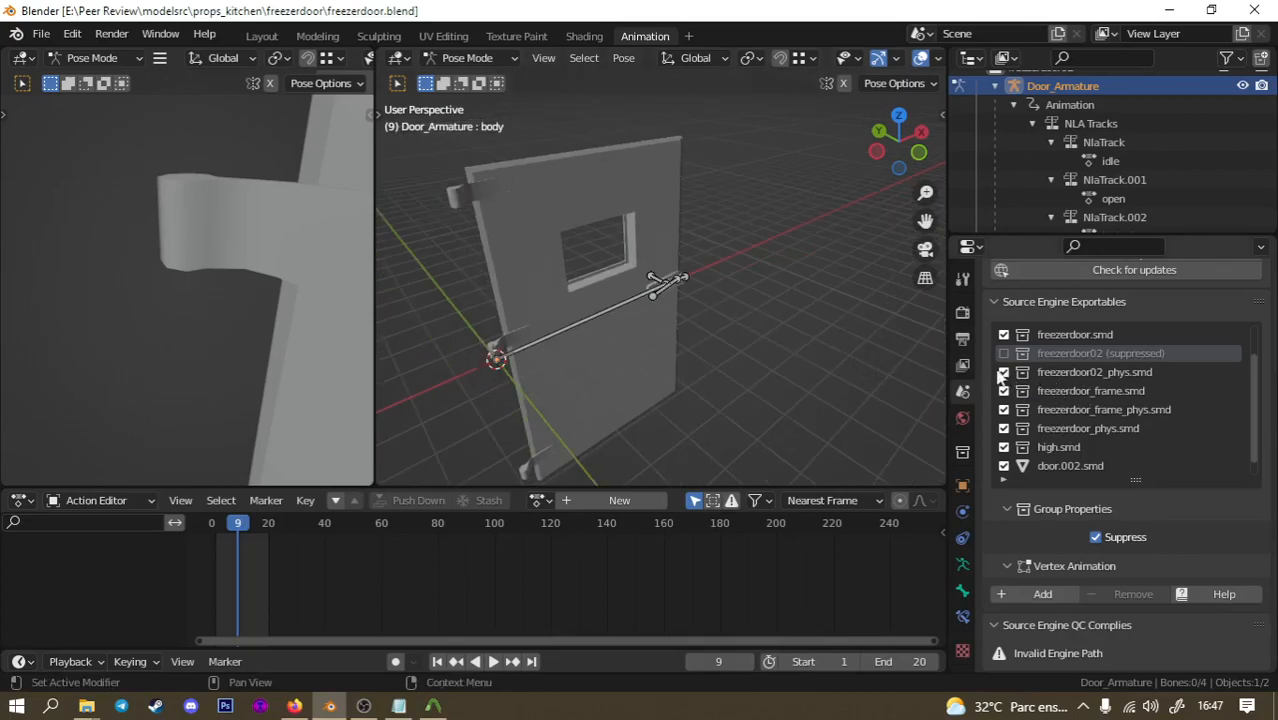
Rename the joined door.002 mesh to freezerdoor02_rotating.
scroll(1090, 430, "down", 1)
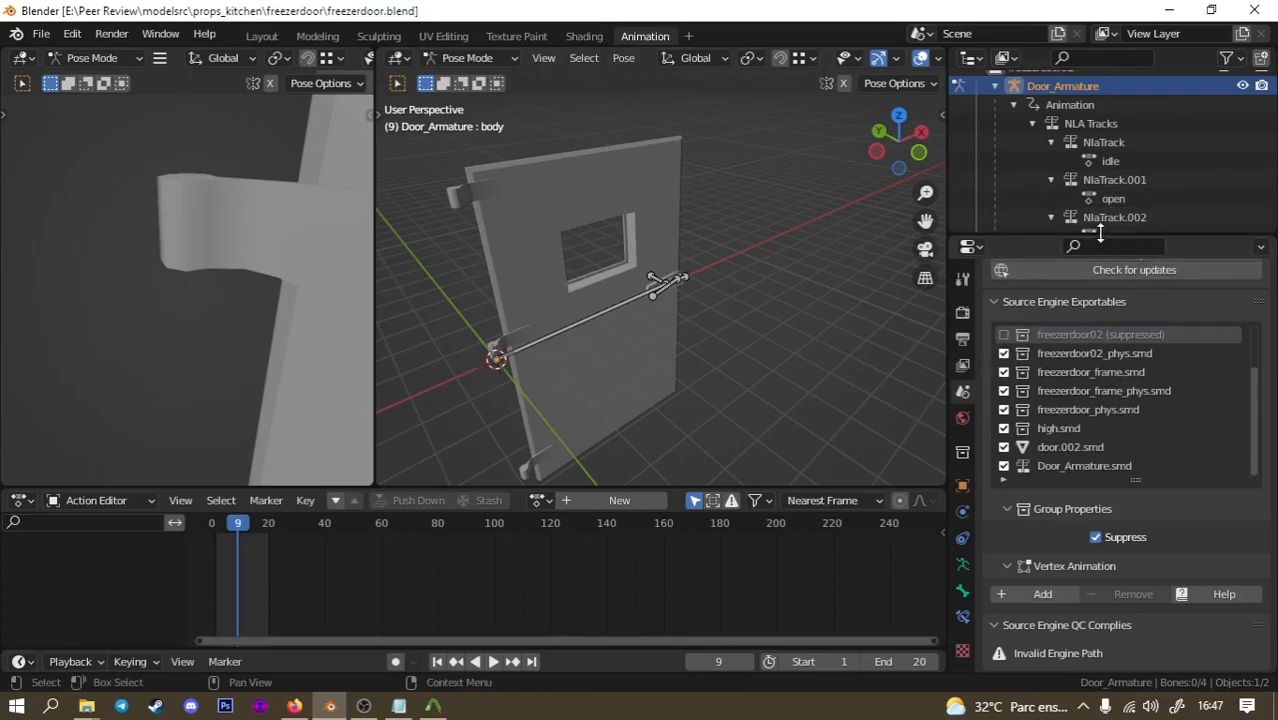
scroll(1068, 150, "down", 4)
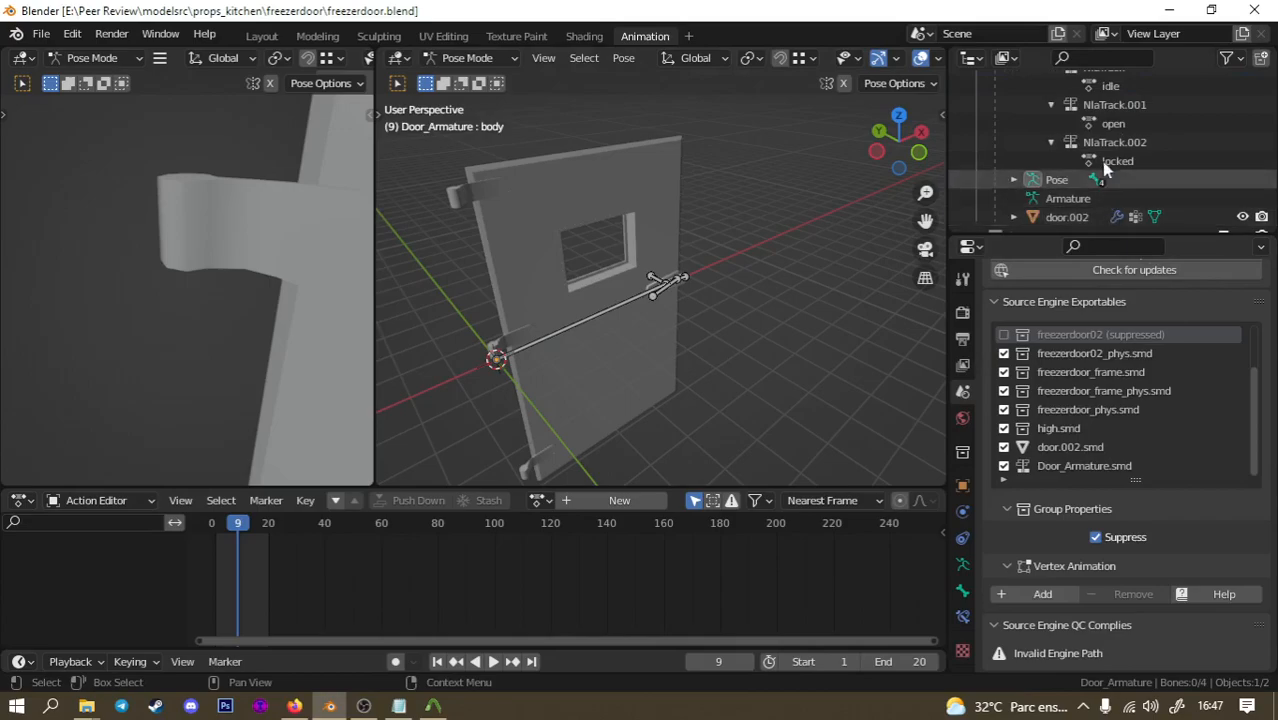
left_click(1078, 217)
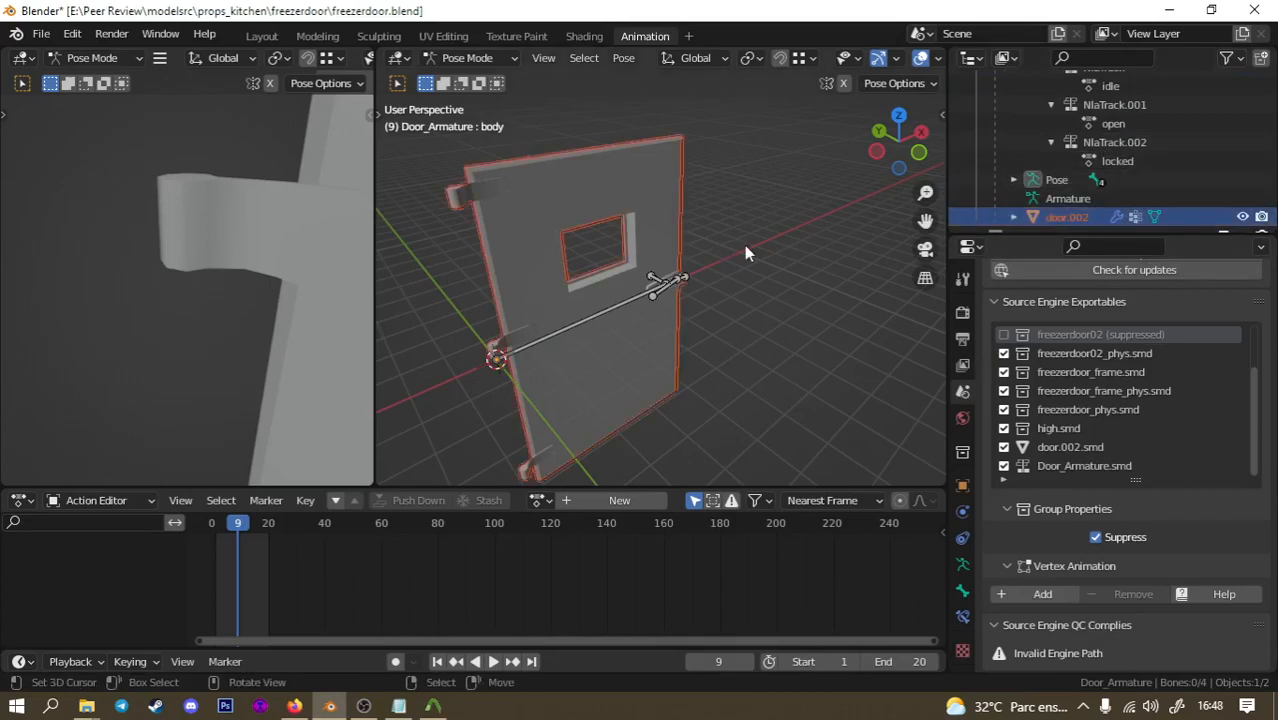
double_click(1066, 217)
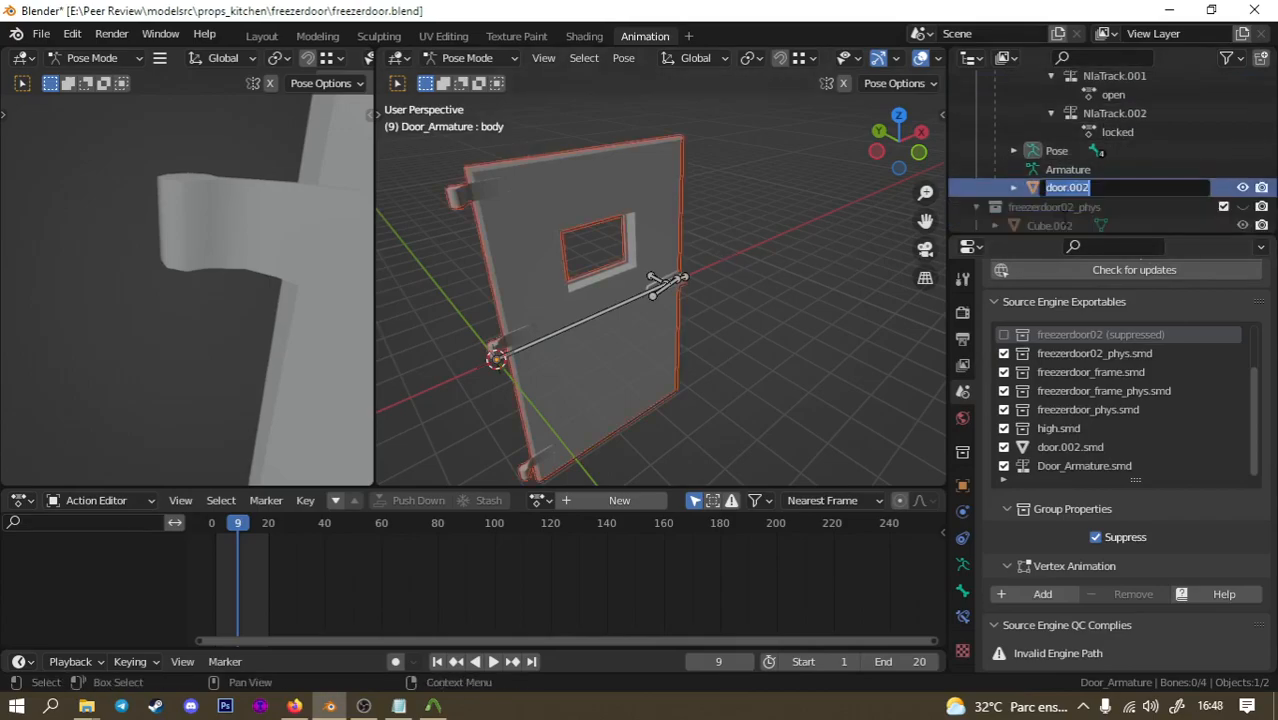
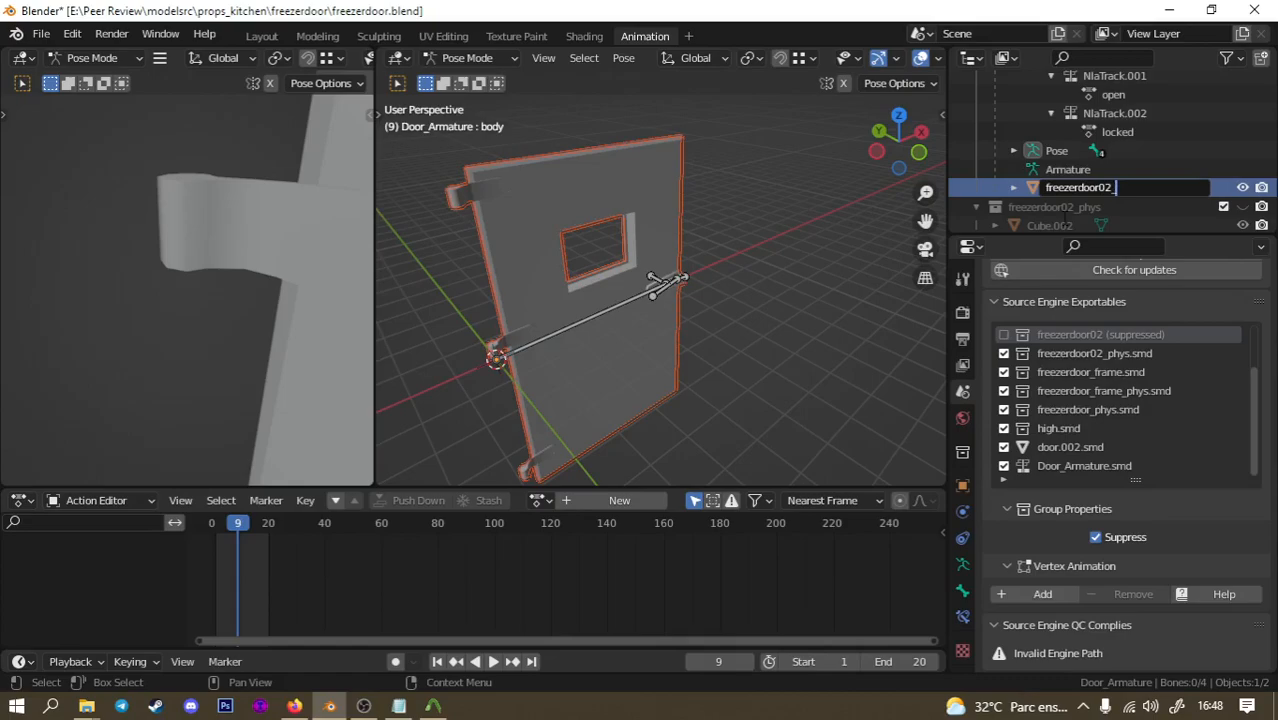
type("ing")
key("Return")
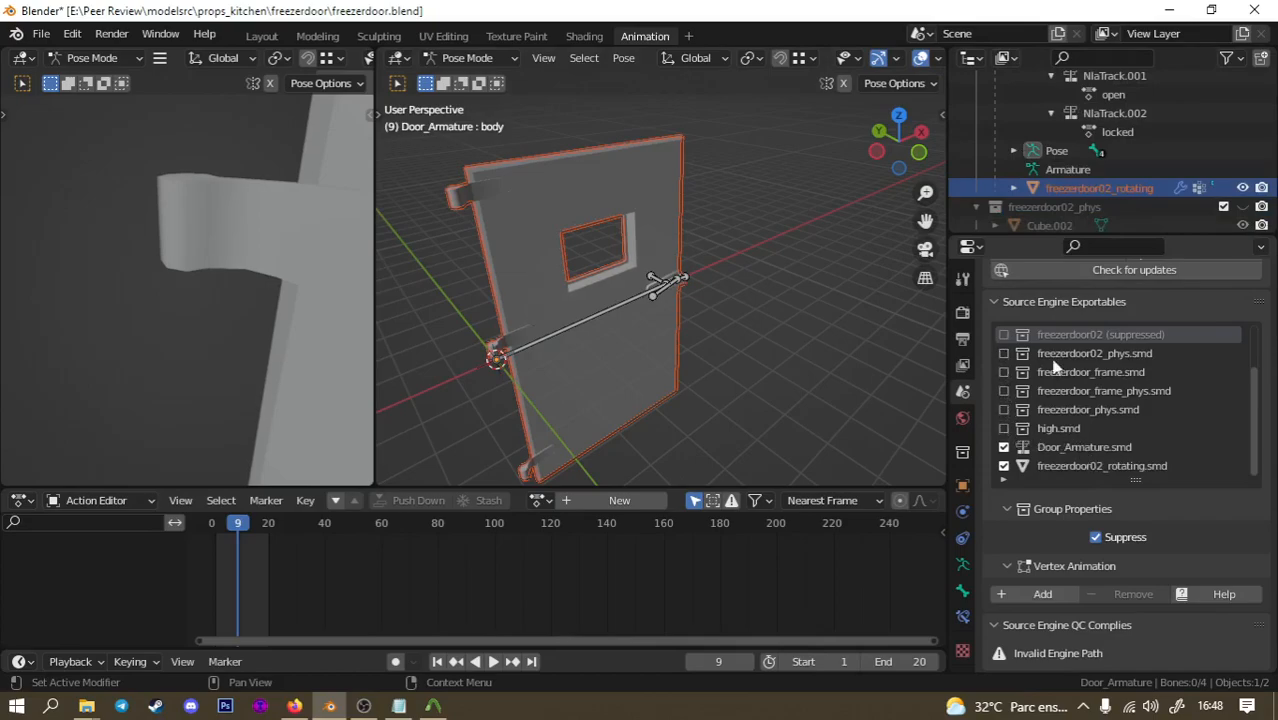
Exclude the remaining collections, including door_premerge.smd, frame_premerge.smd and freezerdoor.smd, so only Door_Armature.smd and freezerdoor02_rotating.smd are exported.
scroll(1084, 374, "up", 3)
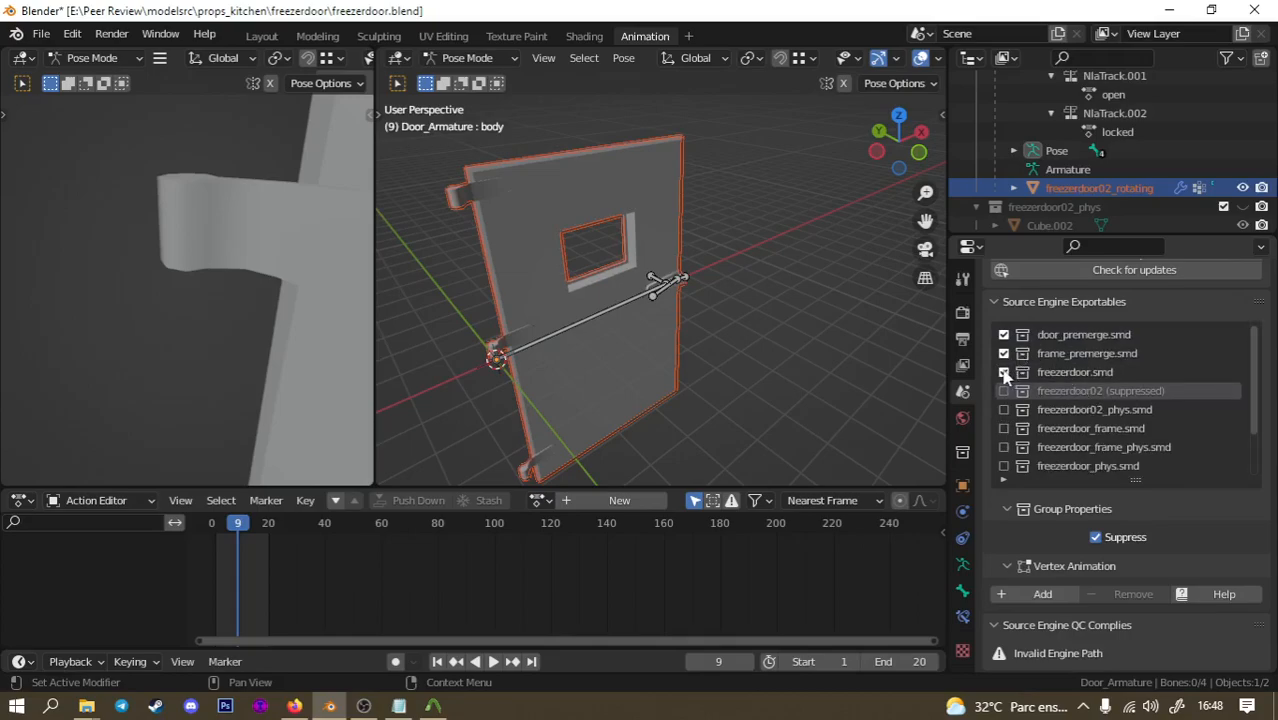
left_click(1003, 338)
scroll(1062, 390, "down", 3)
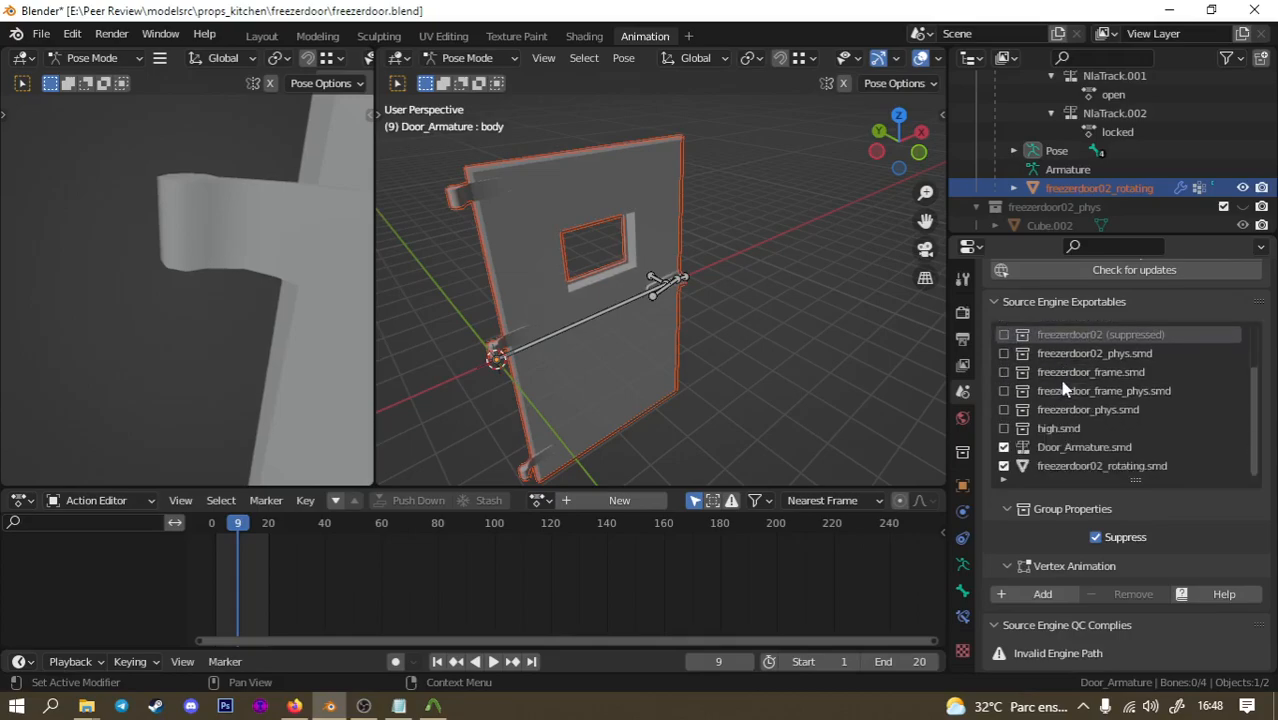
scroll(1062, 391, "up", 3)
scroll(702, 308, "down", 2)
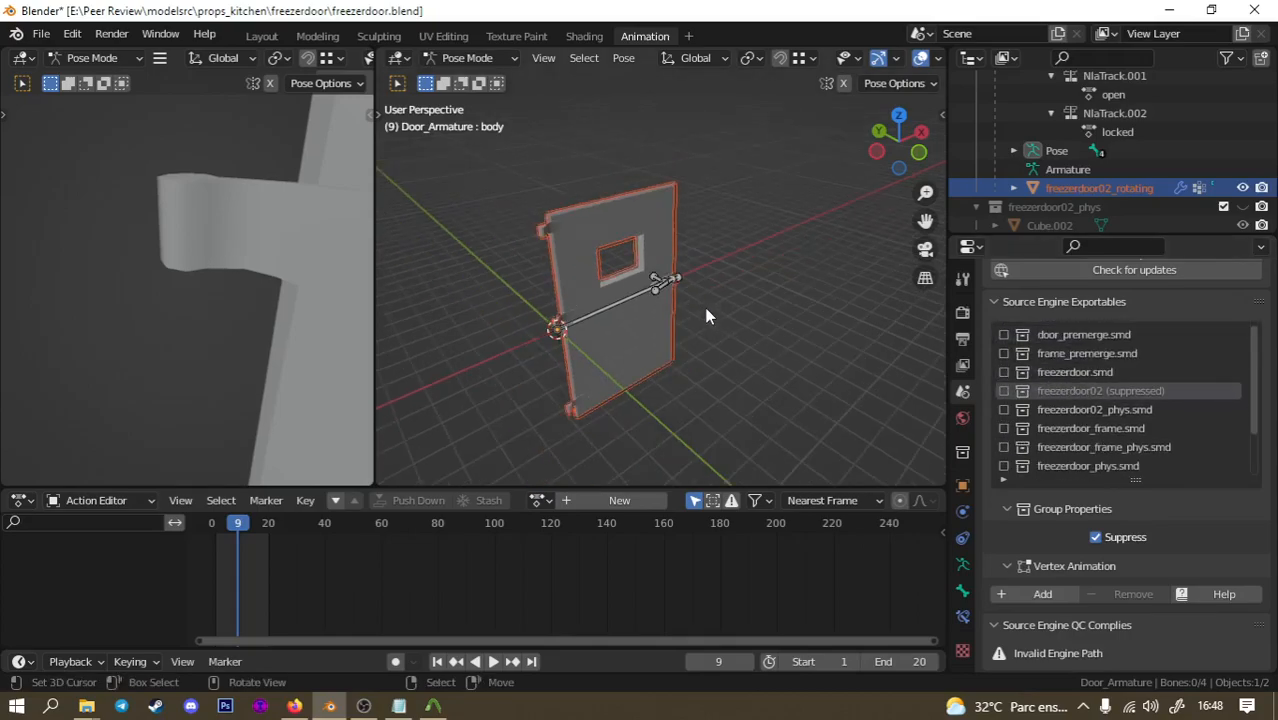
Inspect the door's lever bones up close and bring Door_Armature's NLA tracks back into view.
middle_click_drag(782, 272, 535, 282)
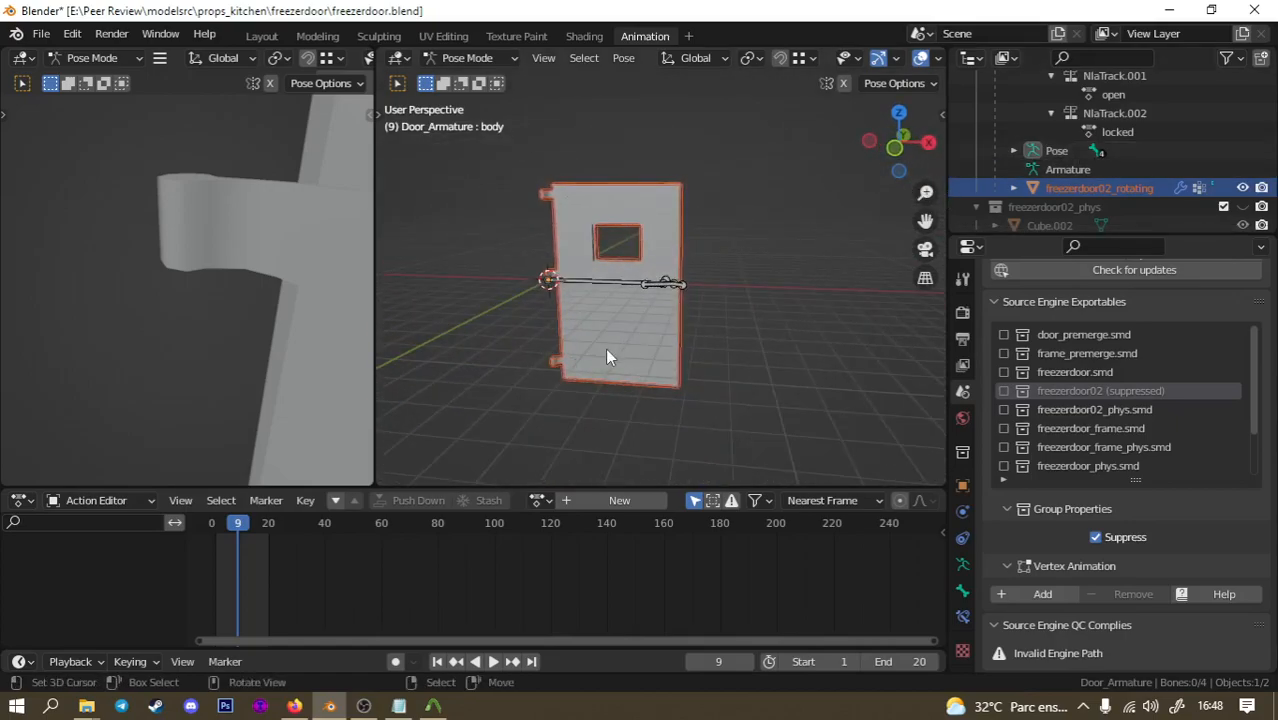
scroll(607, 330, "up", 6)
middle_click_drag(695, 308, 667, 368)
mouse_move(662, 308)
middle_mouse_down()
mouse_move(618, 302)
mouse_move(681, 307)
mouse_move(675, 316)
middle_mouse_up()
scroll(1078, 172, "up", 10)
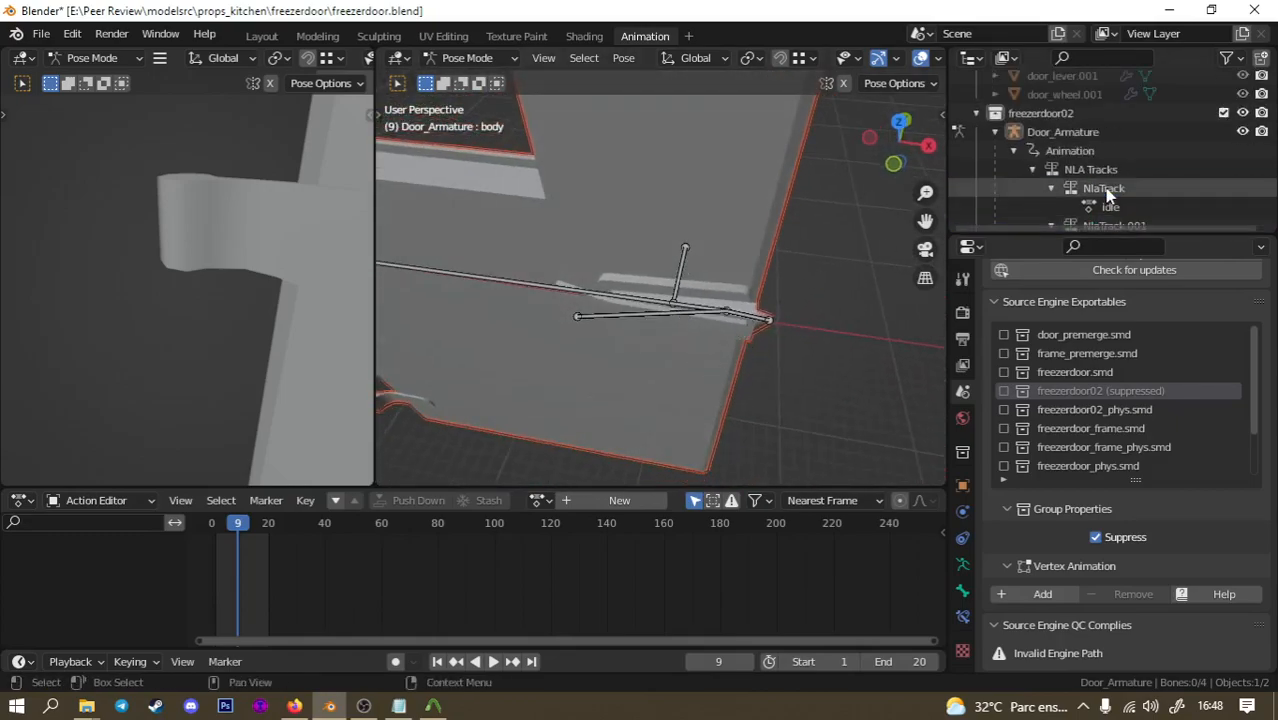
Show the freezerdoor collection together with the rigged door.
scroll(1200, 145, "down", 6)
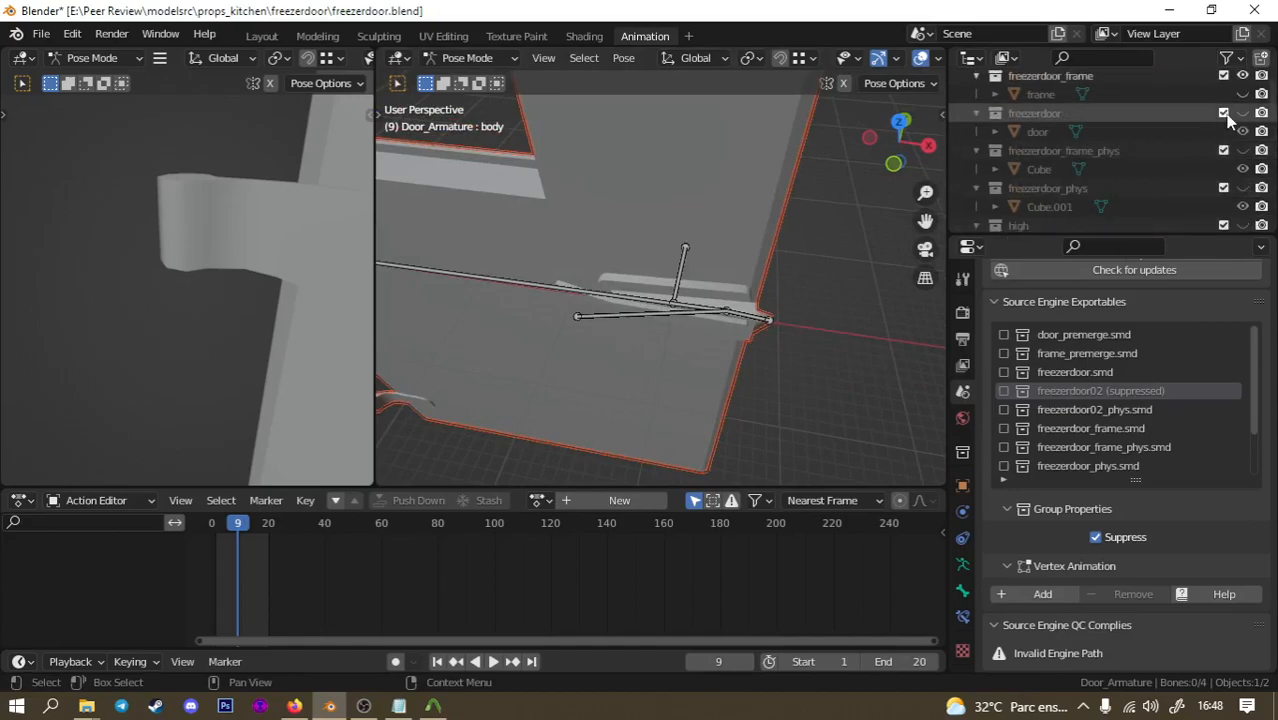
left_click(1242, 113)
scroll(597, 223, "down", 6)
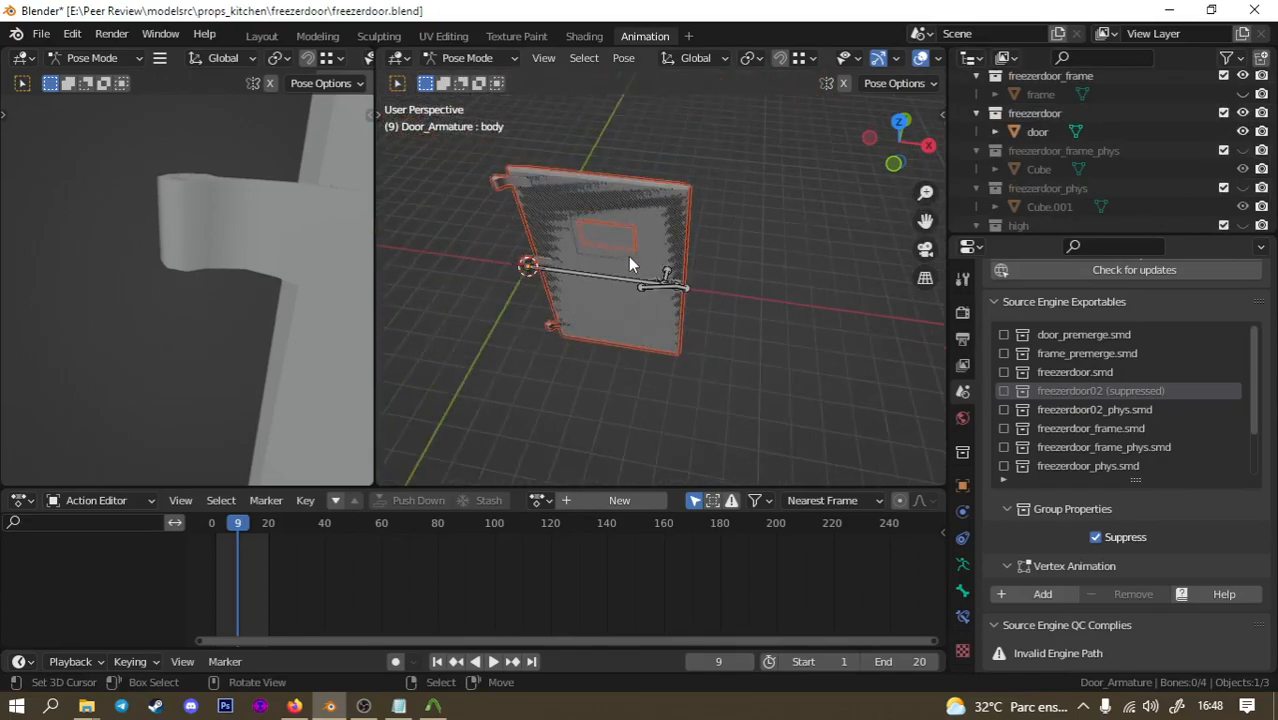
middle_click_drag(629, 257, 629, 257)
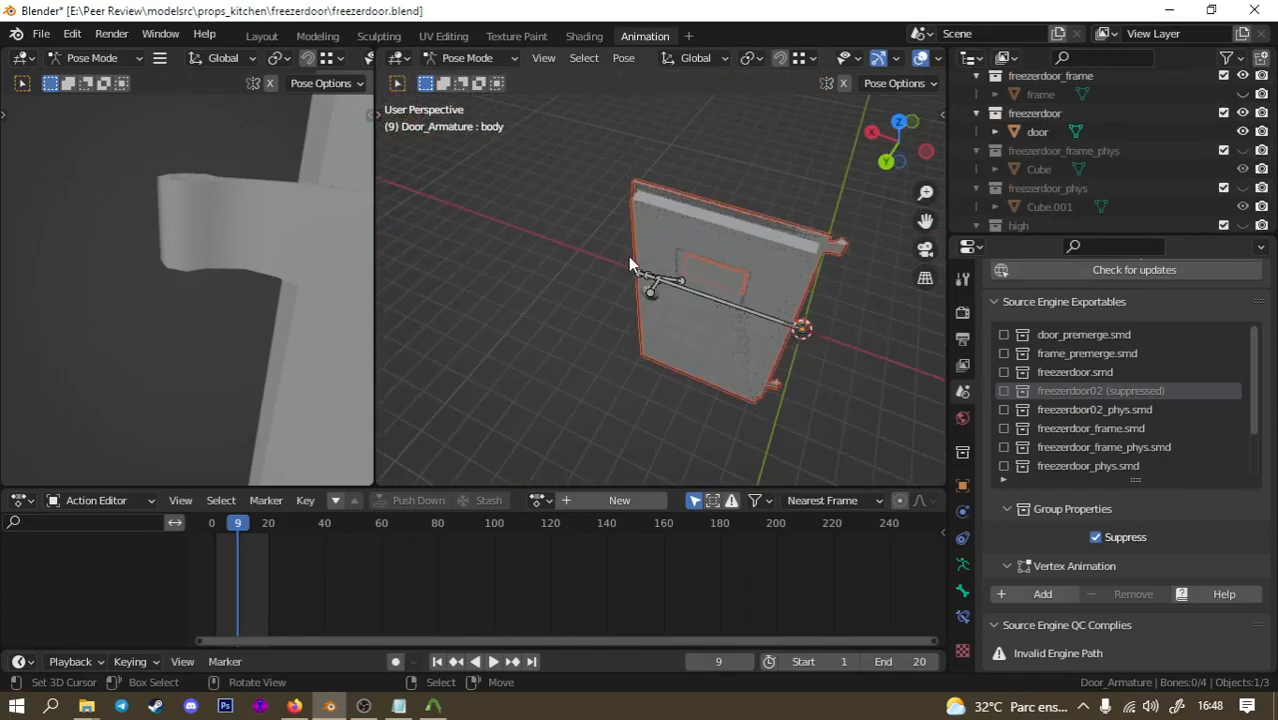
Switch to Object Mode and try to move the freezerdoor collection's door mesh 96 units along X.
left_click(708, 290)
left_click(467, 57)
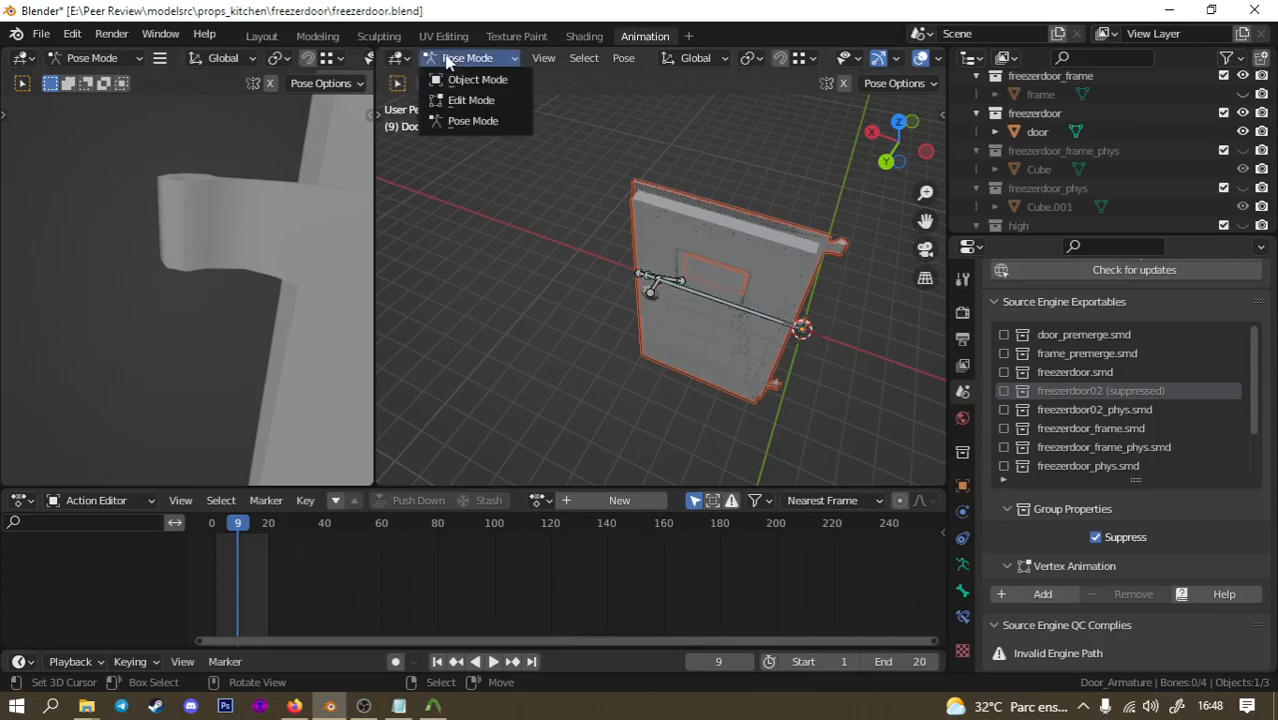
left_click(465, 77)
left_click(701, 272)
type("gx")
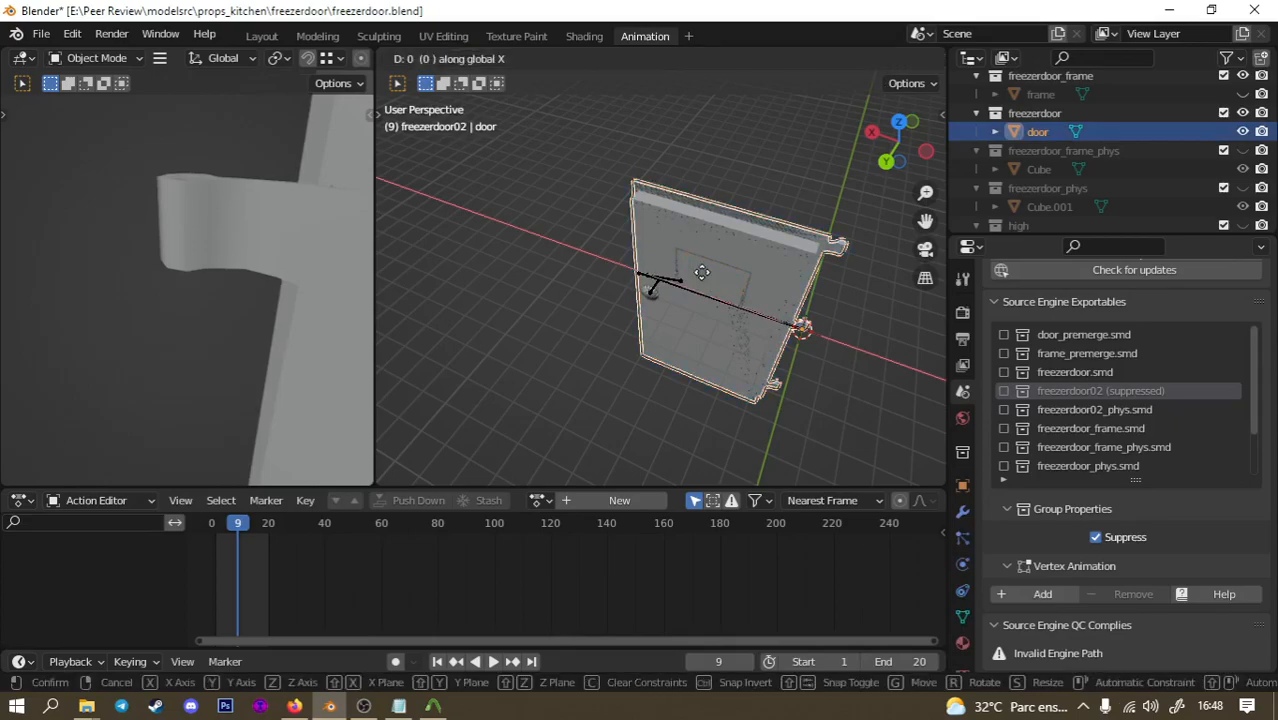
type("64")
key("BackSpace")
key("BackSpace")
type("96")
key("Return")
Undo the door mesh's move and the unhiding of the freezerdoor collection.
key("alt+a")
middle_click_drag(648, 362, 868, 338)
key("ctrl+z")
key("ctrl+z")
key("ctrl+z")
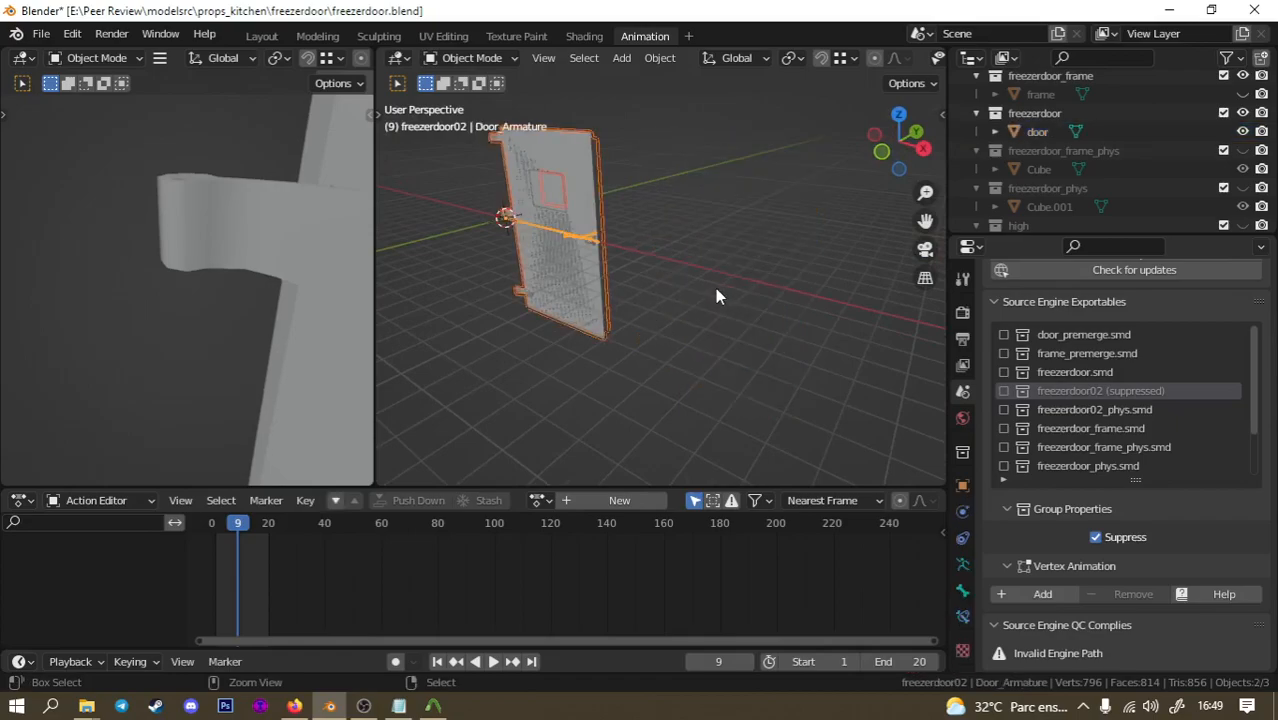
key("ctrl+Tab")
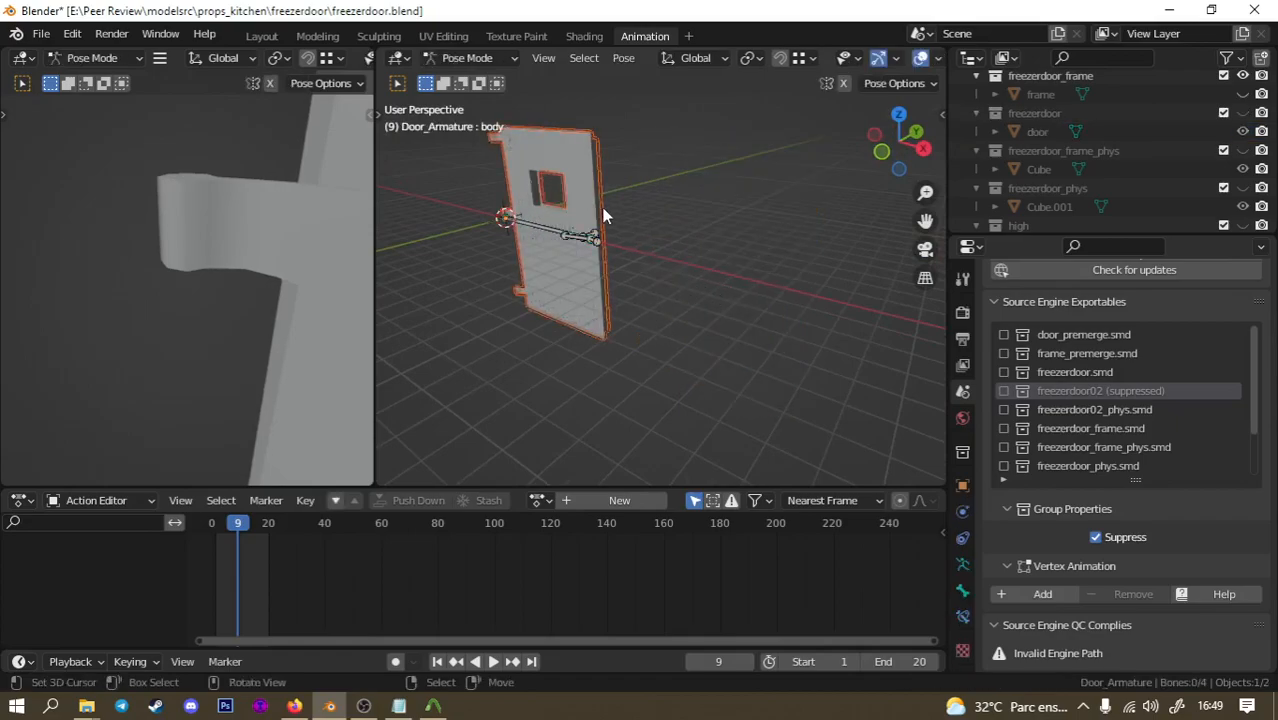
Undo the export exclusions, the rename and the joining of the door meshes so the door parts are separate objects.
middle_click_drag(607, 222, 627, 232)
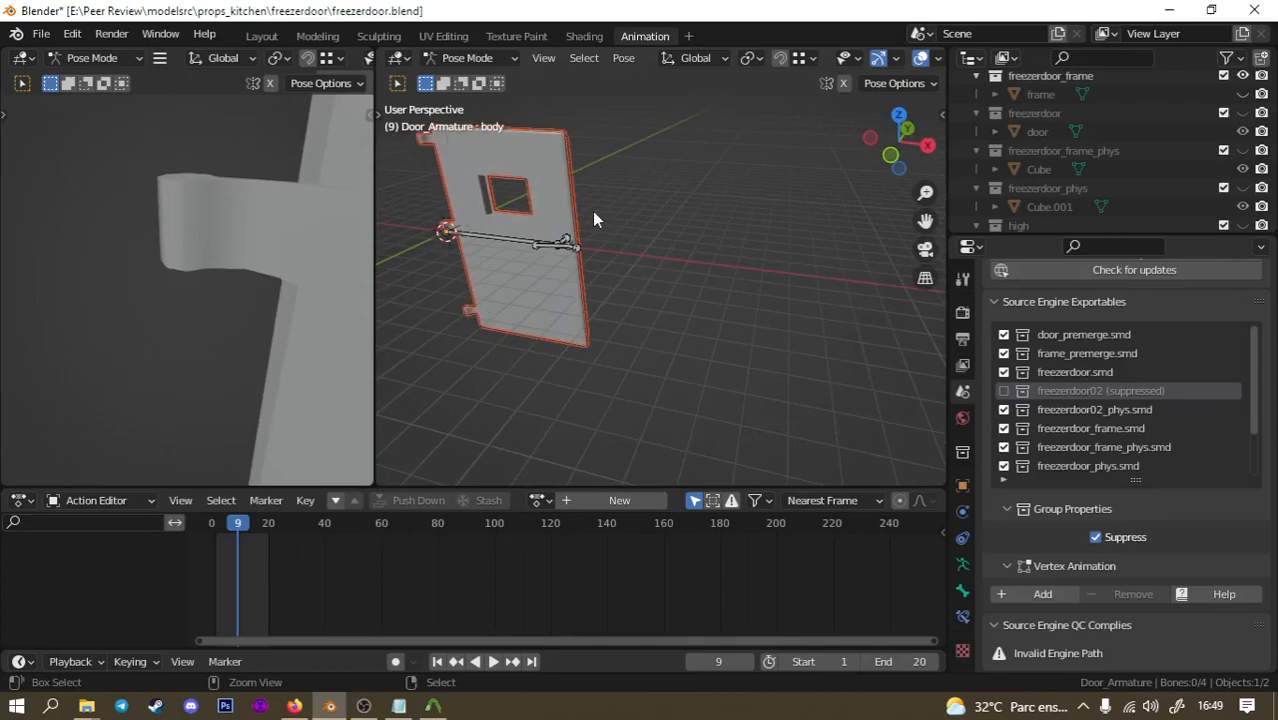
middle_click_drag(524, 240, 697, 310)
left_click(738, 322)
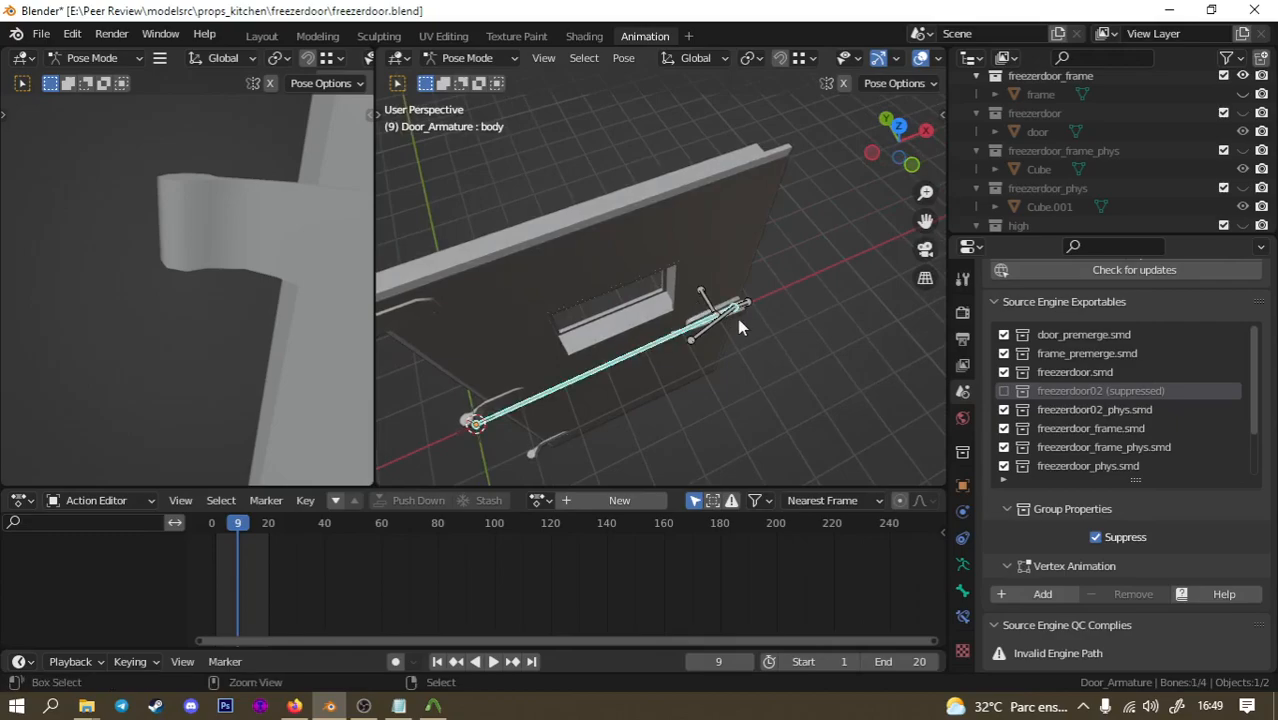
key("shift+Left")
key("ctrl+z")
key("ctrl+z")
key("ctrl+z")
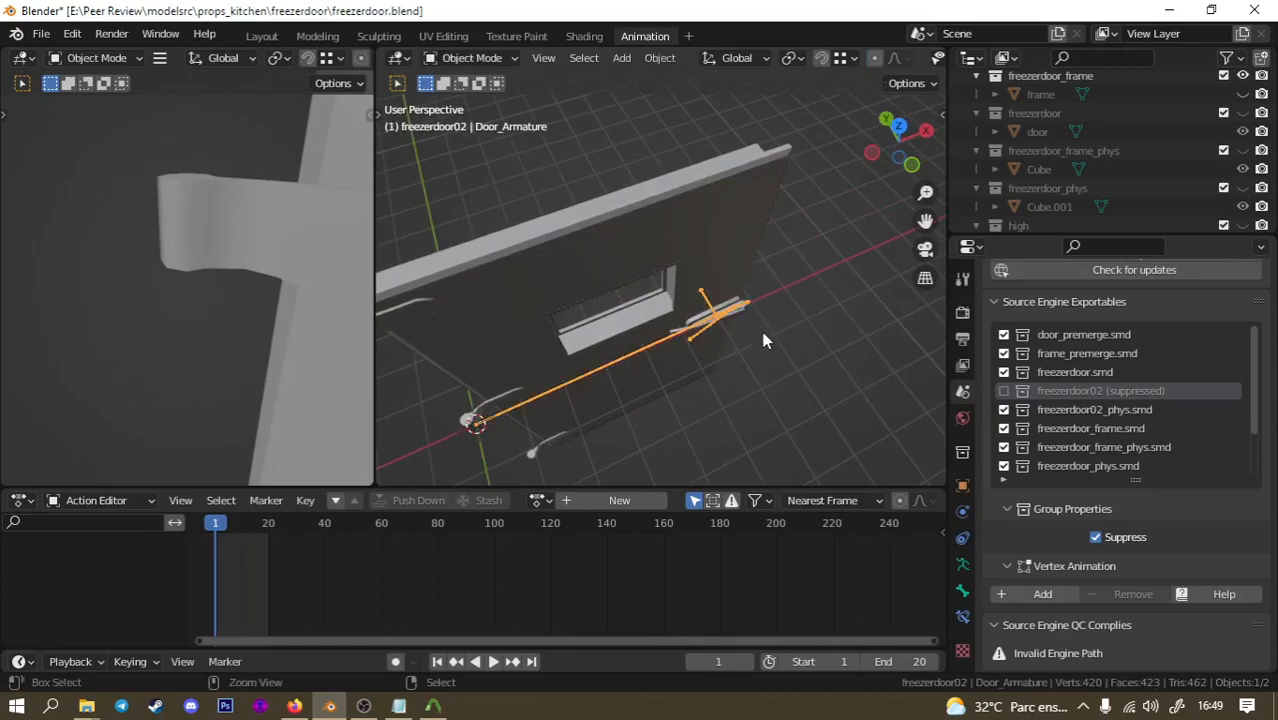
middle_click_drag(768, 337, 662, 302)
key("ctrl+z")
key("ctrl+z")
Save freezerdoor.blend with the separated door parts and clear the selection.
scroll(685, 312, "up", 3)
right_click(675, 281)
right_click(686, 300)
key("ctrl+s")
right_click(579, 338)
key("alt+a")
right_click(607, 328)
middle_click_drag(659, 304, 640, 256)
right_click(596, 266)
scroll(660, 248, "down", 3)
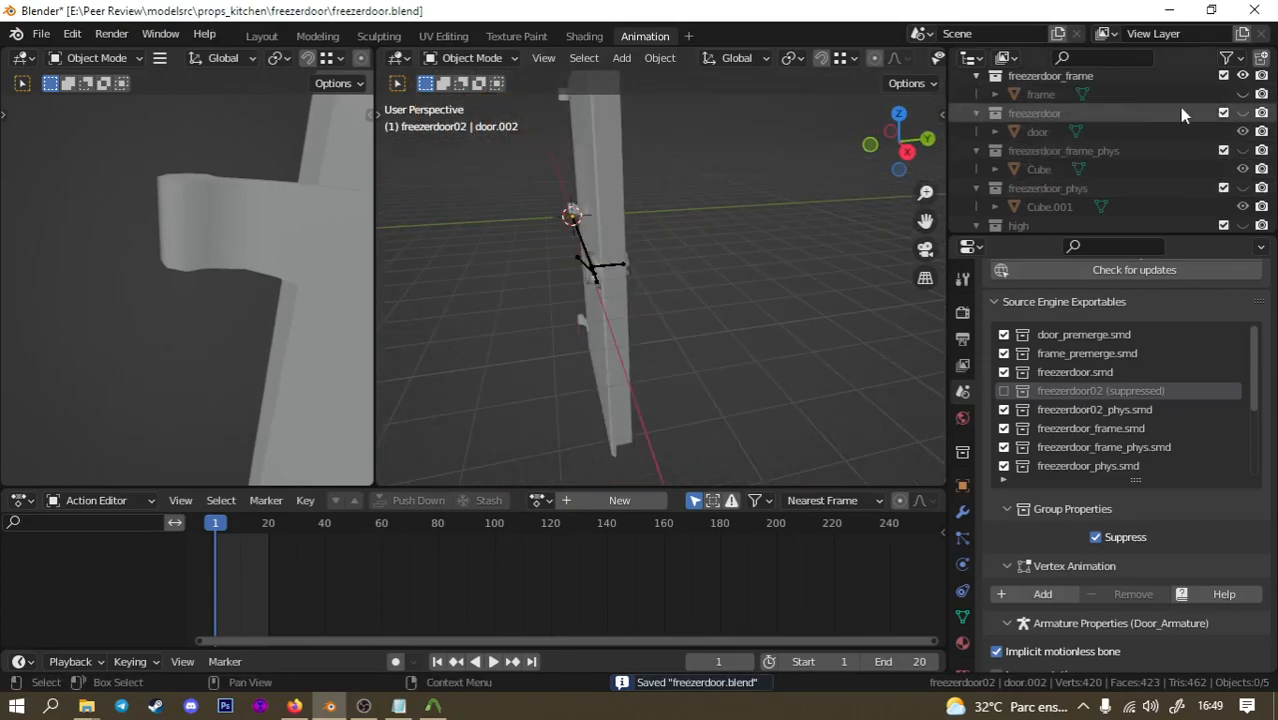
Show the freezerdoor collection and move its door mesh 96 units along X, clear of the rigged door.
left_click(1242, 113)
middle_click_drag(790, 197, 833, 211)
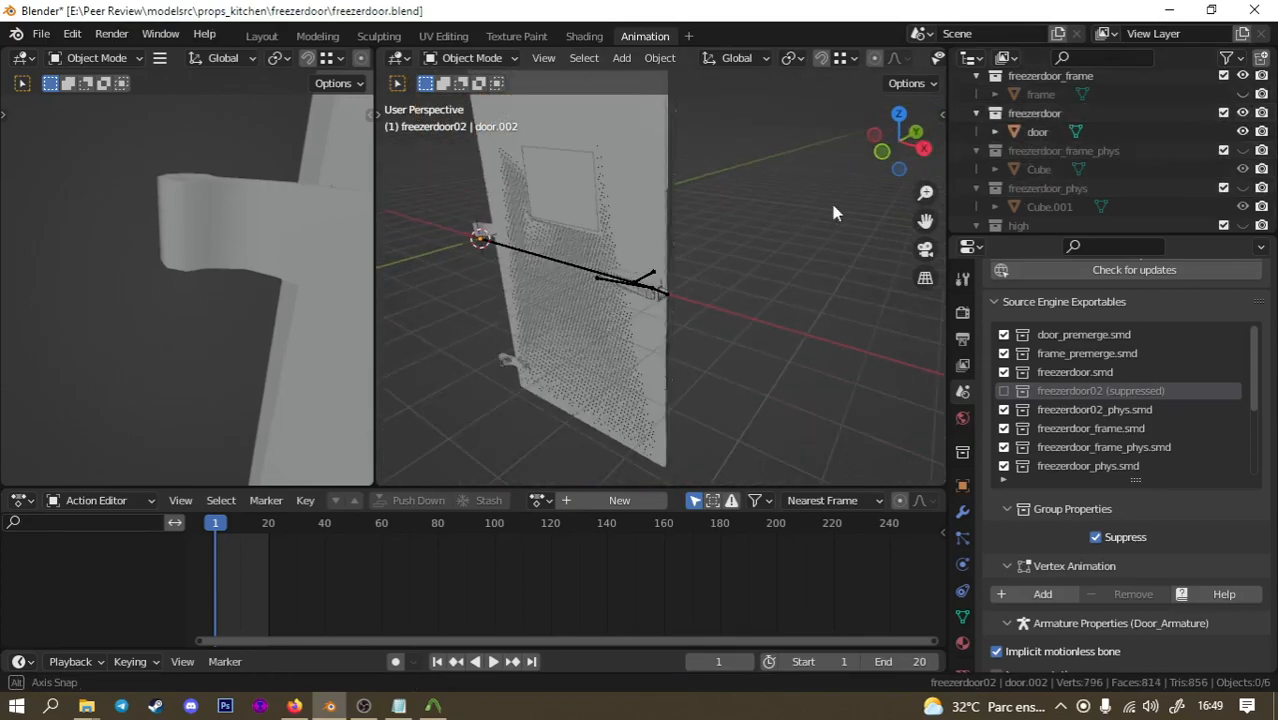
right_click(590, 205)
type("gx96")
key("Return")
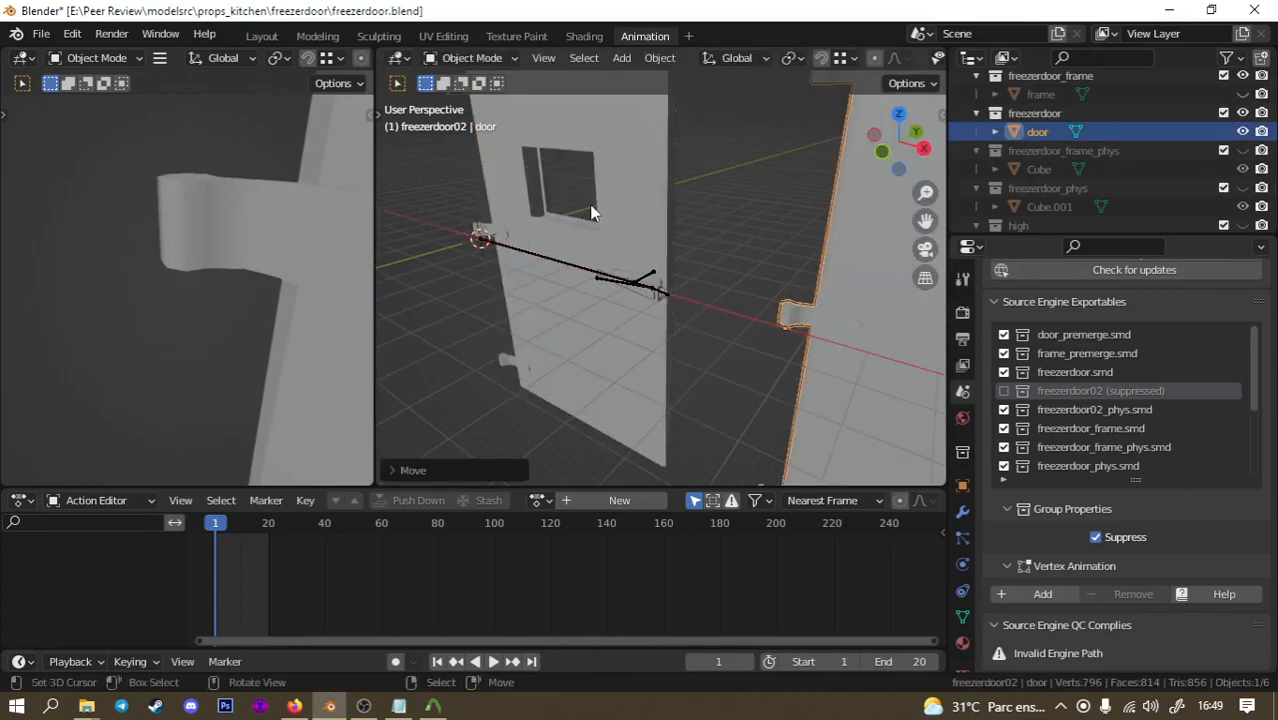
Open the moved door mesh in Edit Mode with face selection and view its lever handle from above.
scroll(590, 205, "down", 3)
key("alt+a")
right_click(649, 287)
right_click(648, 288)
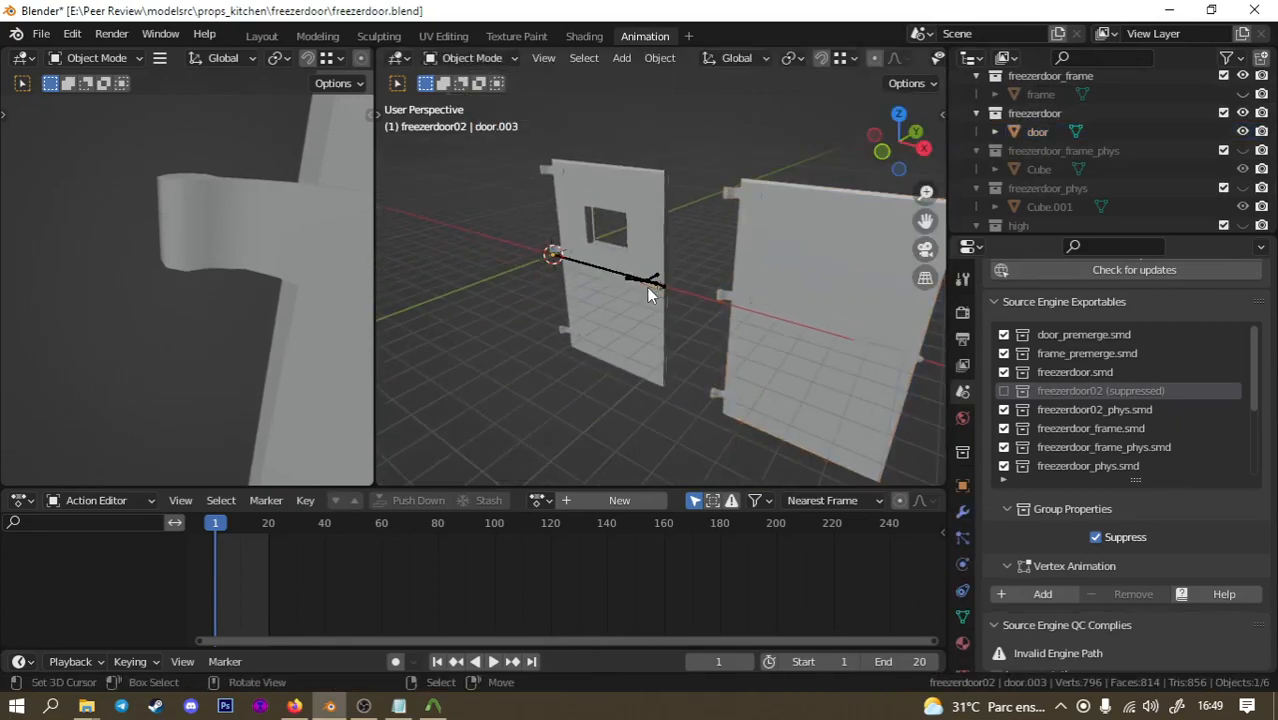
middle_click_drag(793, 349, 893, 366)
right_click(870, 351)
key("Tab")
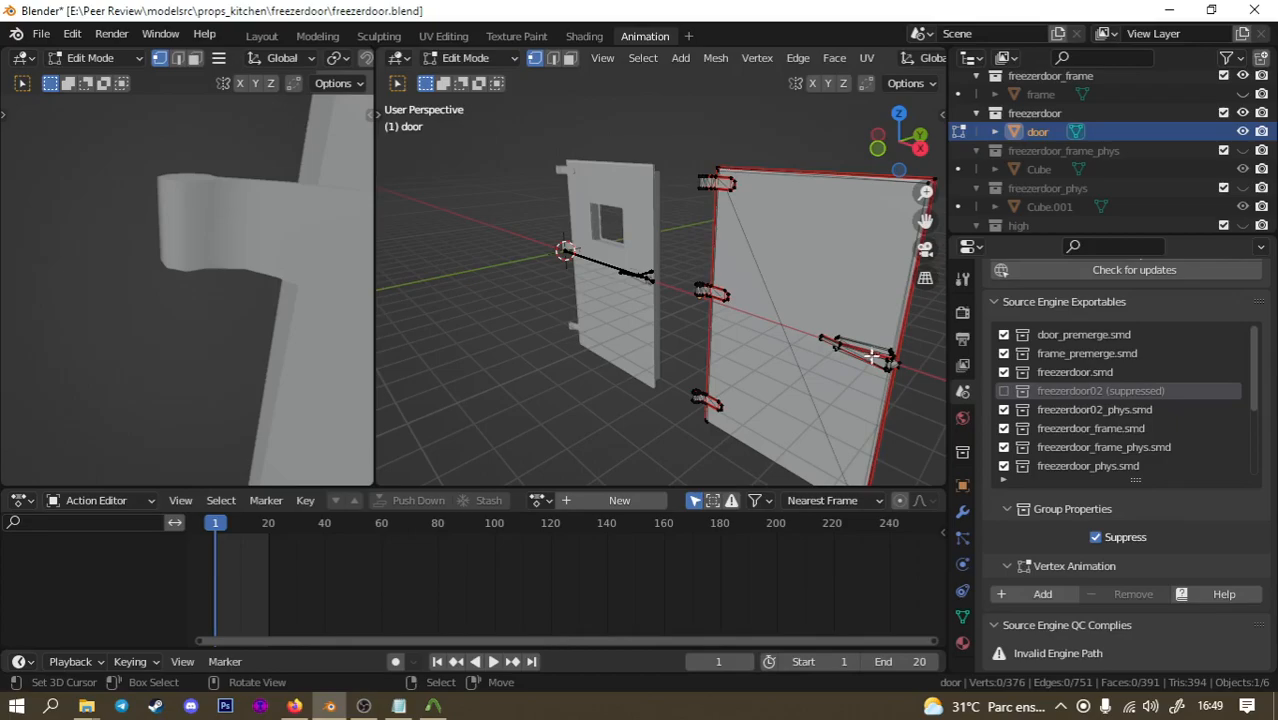
key("KP_1")
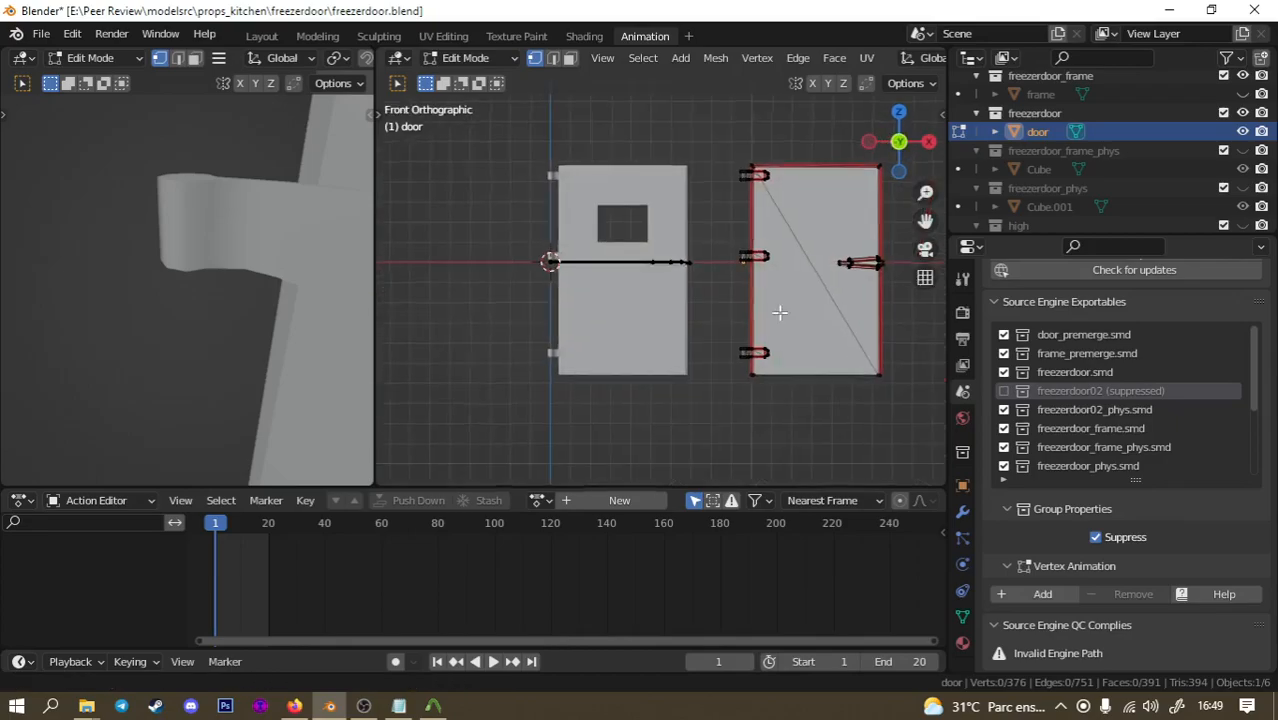
scroll(696, 322, "up", 4)
key("3")
middle_click_drag(640, 120, 634, 145)
key("KP_7")
scroll(580, 218, "up", 5)
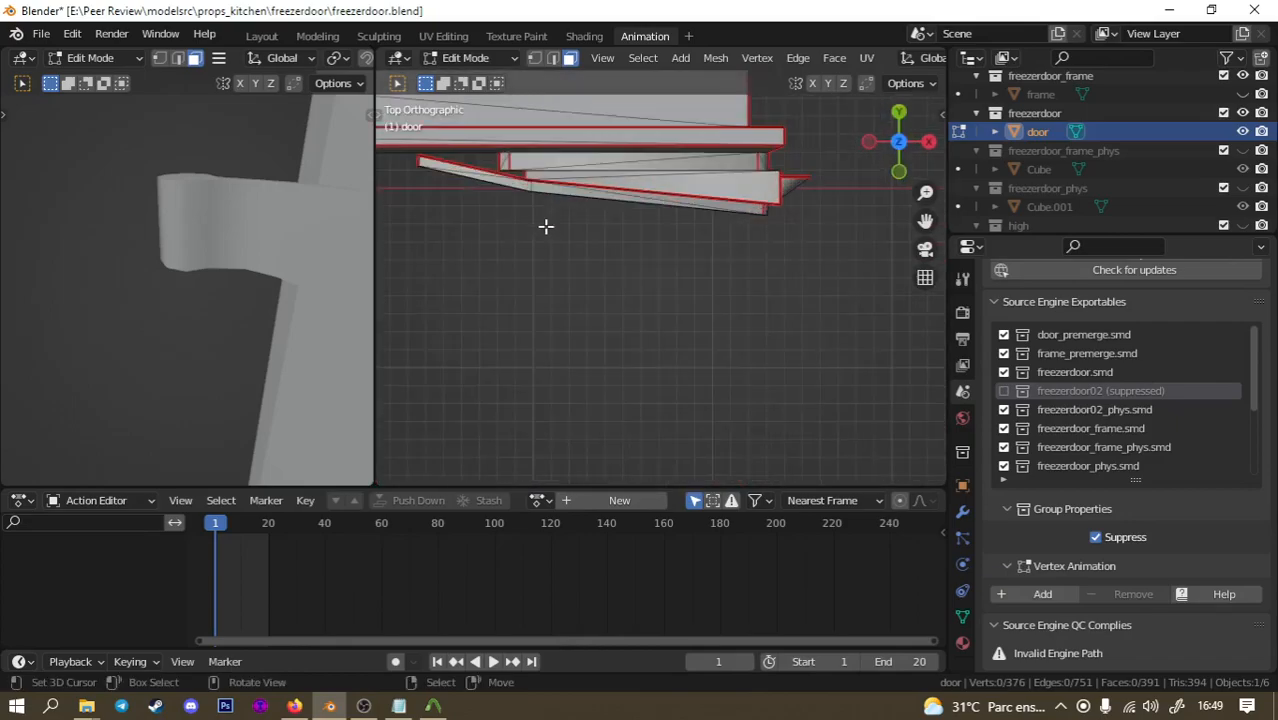
Box-select the lever handle's faces in wireframe shading from above and delete them.
scroll(548, 235, "up", 2)
key("z")
left_click(550, 250)
key("b")
left_click_drag(512, 190, 576, 218)
key("b")
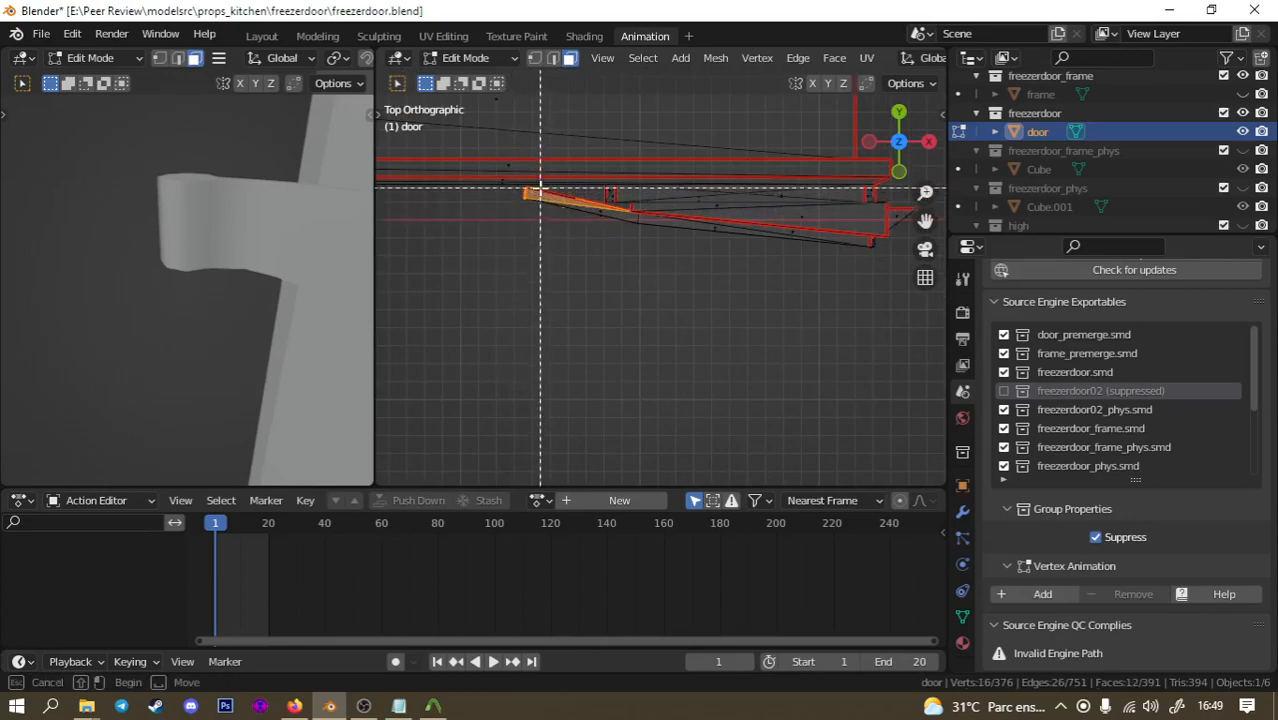
left_click_drag(508, 186, 580, 217)
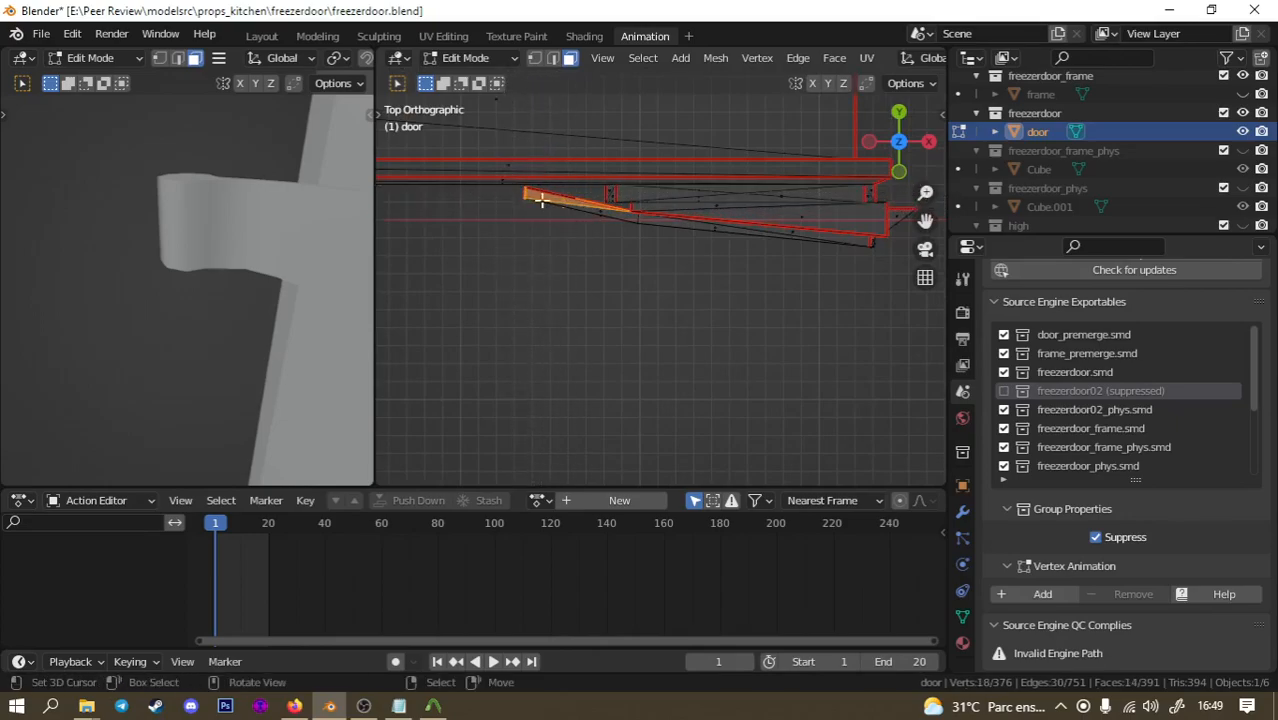
scroll(531, 192, "up", 3)
key("b")
left_click_drag(483, 146, 563, 198)
scroll(716, 205, "down", 1)
key("b")
left_click_drag(718, 200, 797, 241)
middle_click_drag(797, 241, 682, 221, "shift")
key("b")
left_click_drag(714, 190, 862, 239)
key("b")
key("x")
left_click(615, 251)
Select more handle faces in the top view and delete them from the door mesh.
middle_click_drag(615, 251, 635, 329)
key("KP_7")
left_click_drag(633, 314, 760, 262)
key("x")
left_click(758, 262)
Delete the remaining handle faces selected in the front view and return the door mesh to Object Mode.
middle_click_drag(756, 271, 701, 346)
key("KP_1")
scroll(799, 258, "up", 4)
middle_click_drag(799, 258, 725, 265, "shift")
scroll(727, 265, "up", 3)
key("b")
mouse_move(712, 216)
left_mouse_down()
mouse_move(785, 285)
mouse_move(778, 209)
mouse_move(764, 200)
mouse_move(785, 298)
left_mouse_up()
key("b")
key("x")
key("f")
scroll(741, 242, "down", 9)
key("Tab")
Move the handle-free door mesh back along X until it coincides with the rigged door.
middle_click_drag(733, 240, 570, 293)
key("alt+a")
left_click(460, 270)
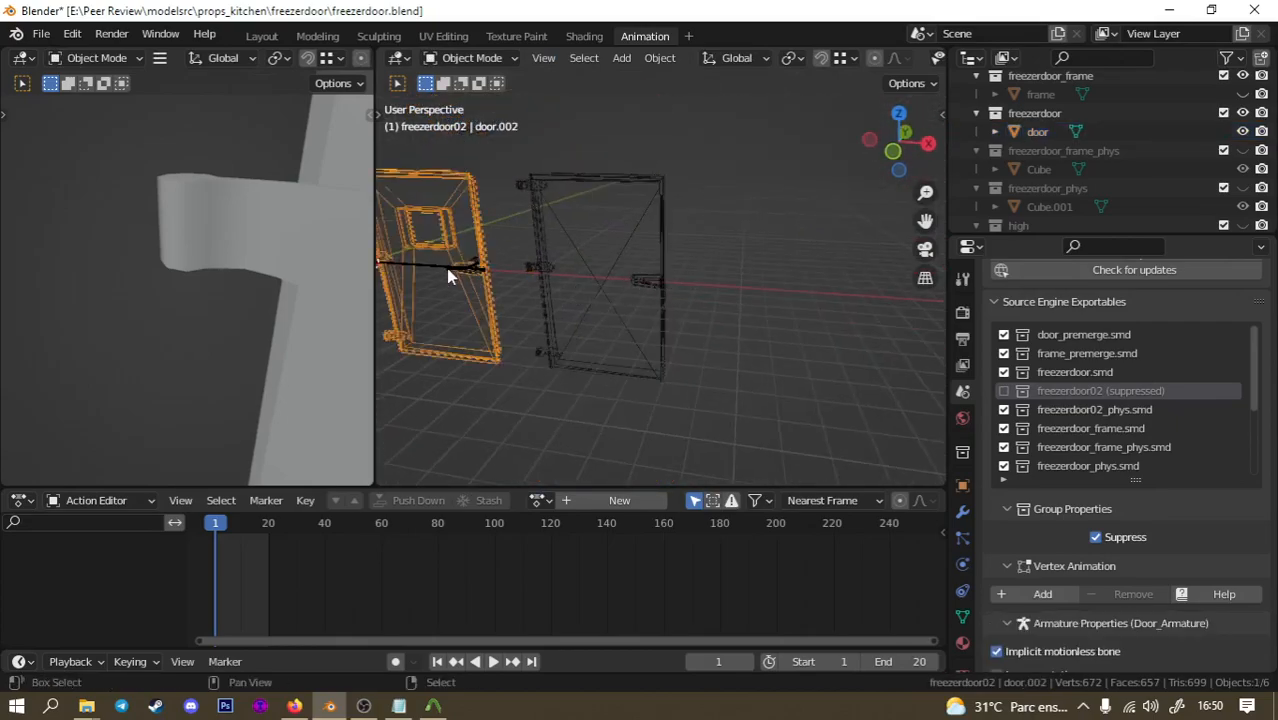
middle_click_drag(446, 268, 690, 328)
left_click(724, 324)
key("g")
key("x")
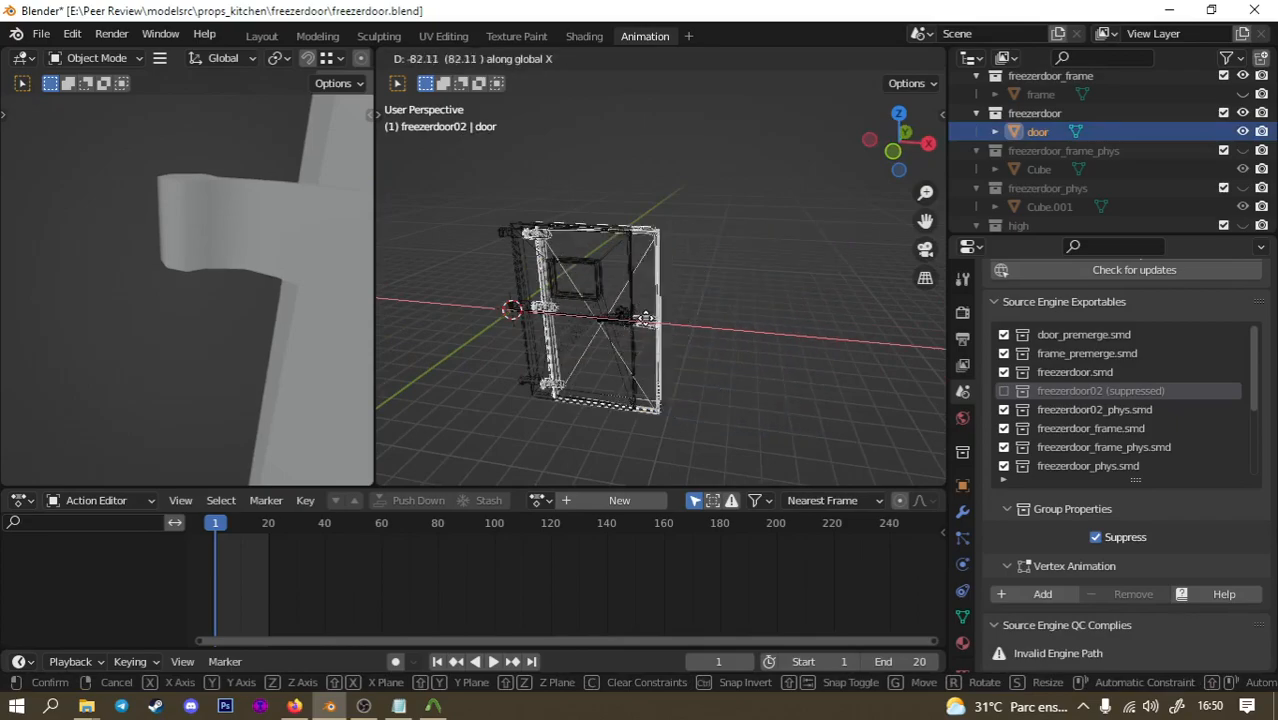
left_click(645, 318)
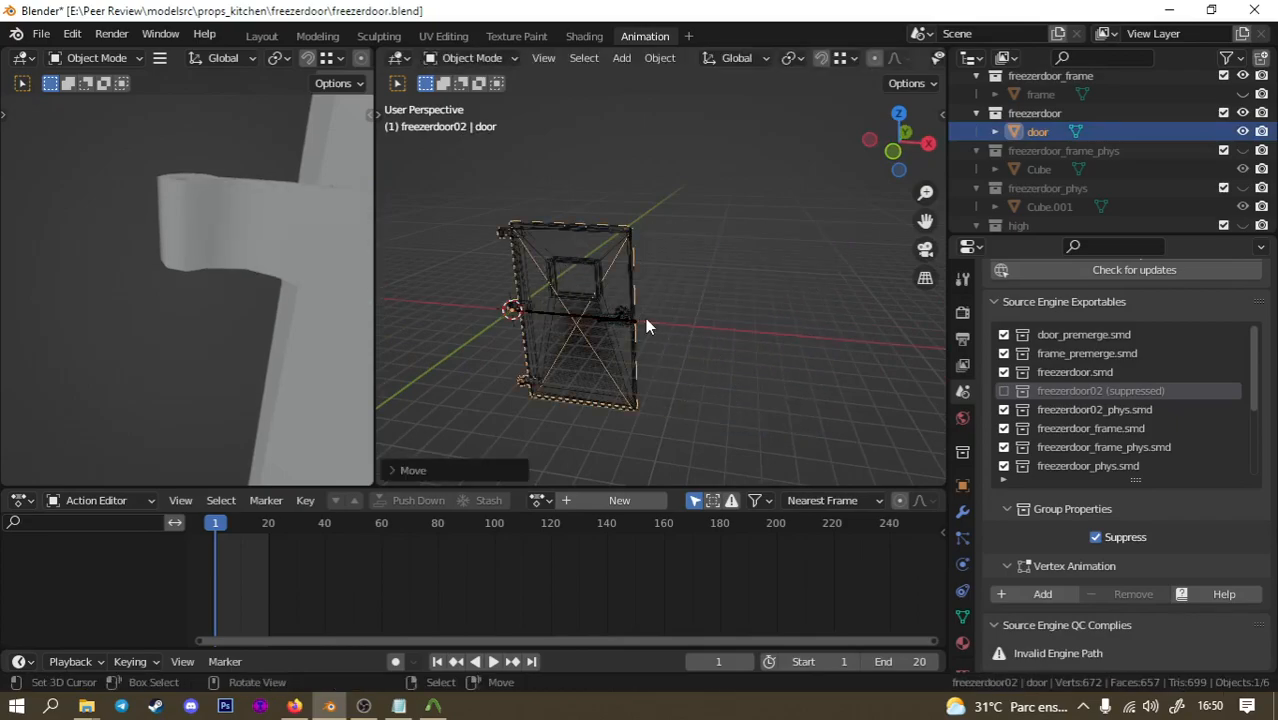
Hide the old door.002 body mesh and return the viewport to solid shading.
key("alt+a")
middle_click_drag(652, 317, 607, 322)
left_click(539, 314)
key("alt+a")
key("z")
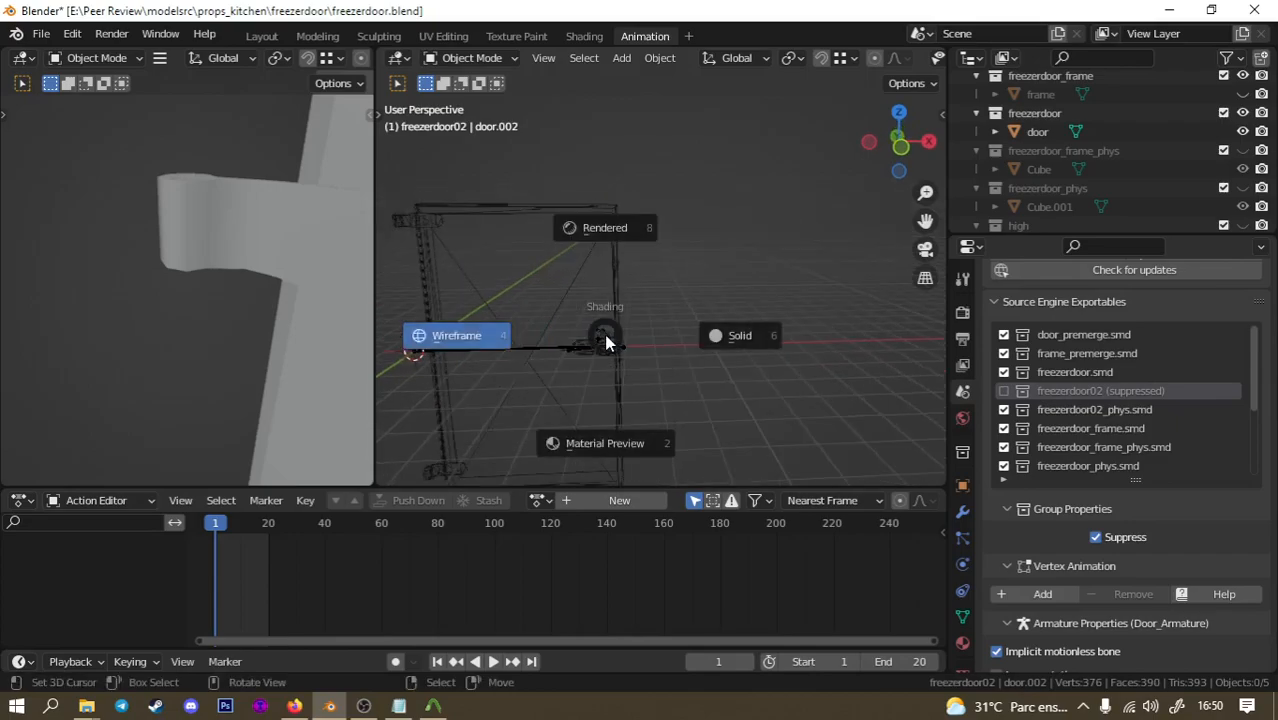
left_click(642, 334)
mouse_move(705, 259)
middle_mouse_down()
mouse_move(765, 238)
mouse_move(647, 345)
middle_mouse_up()
key("z")
left_click(912, 254)
scroll(754, 304, "up", 3)
middle_click_drag(753, 304, 606, 513)
Play the animation and examine the handle's motion against the replacement door from several angles.
left_click(490, 662)
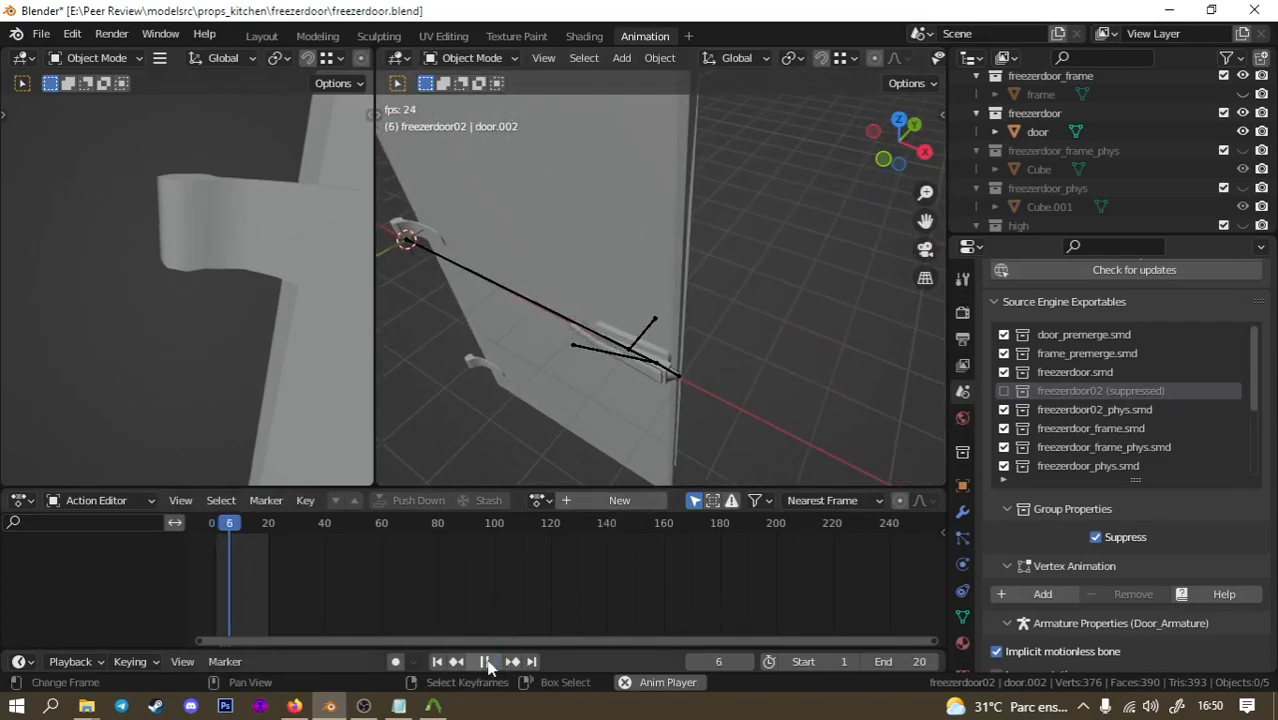
middle_click_drag(687, 367, 705, 290)
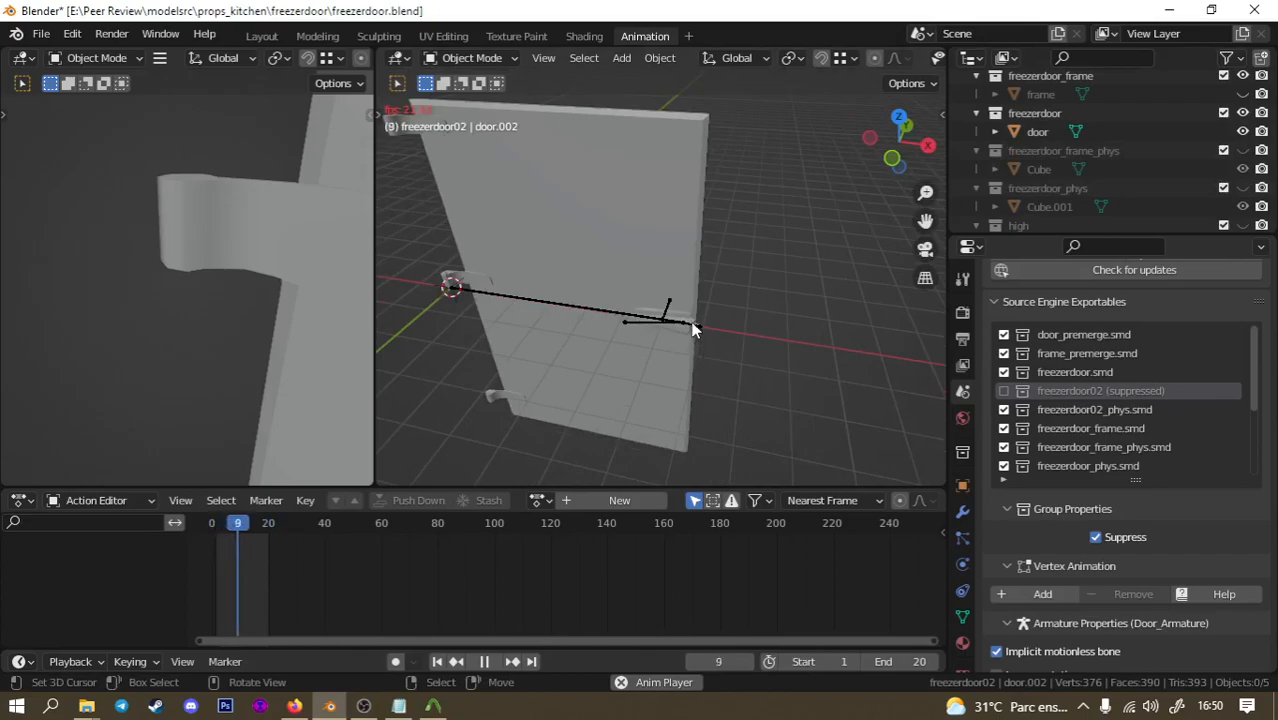
middle_click_drag(684, 290, 648, 276)
mouse_move(707, 291)
middle_mouse_down()
mouse_move(736, 305)
mouse_move(725, 297)
middle_mouse_up()
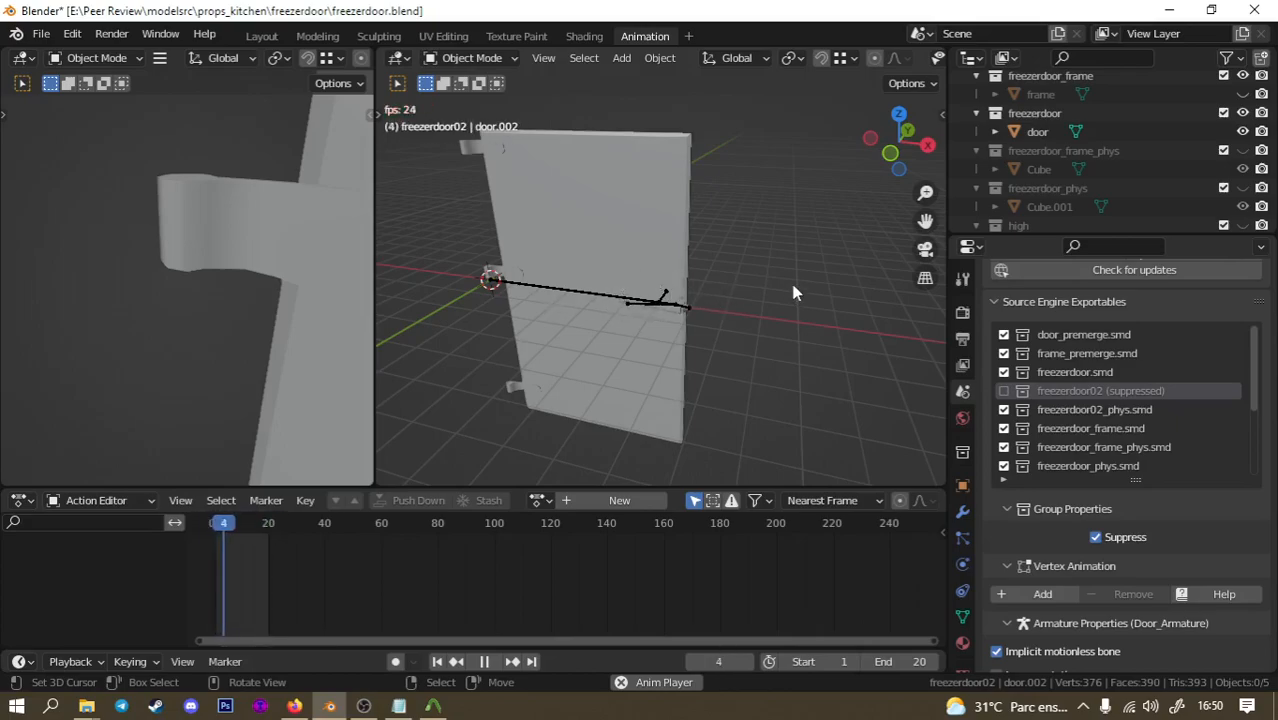
left_click(481, 662)
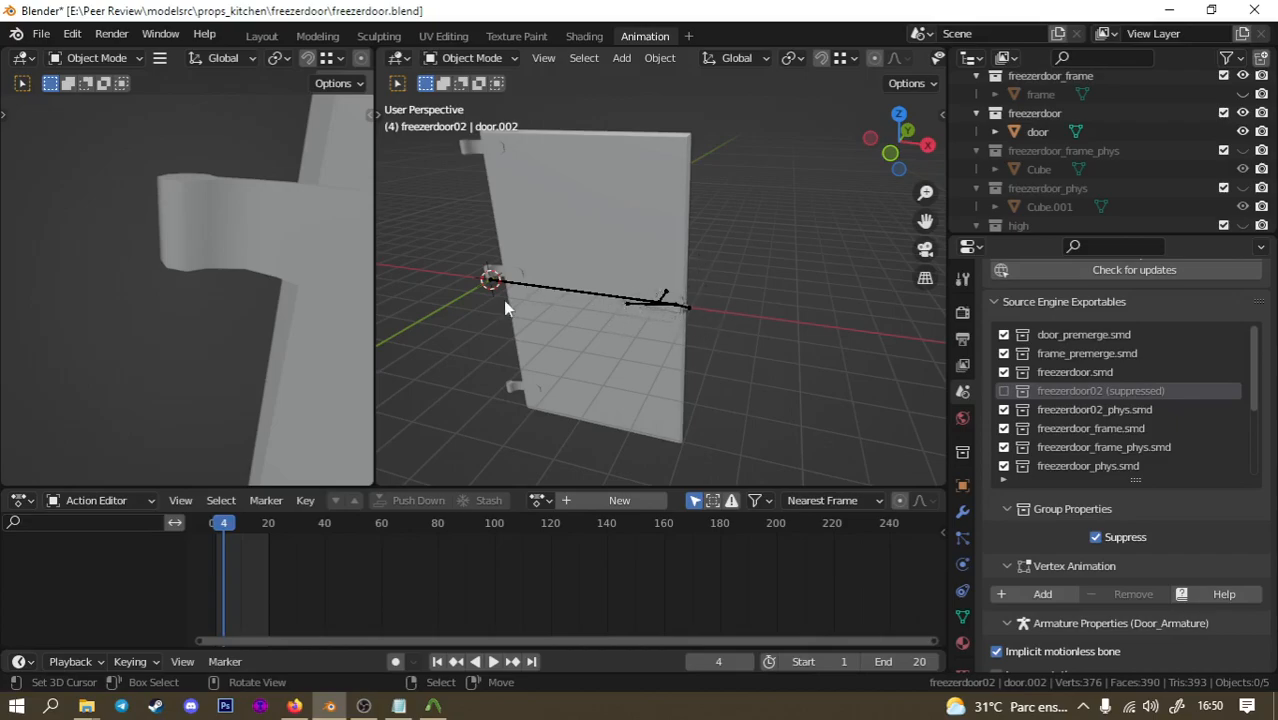
Try to mirror Door_Armature by scaling it -1 along X and preview its animation.
left_click(665, 305)
left_click(613, 298)
left_click(600, 292)
type("sx-1")
key("Return")
middle_click_drag(600, 292, 545, 313)
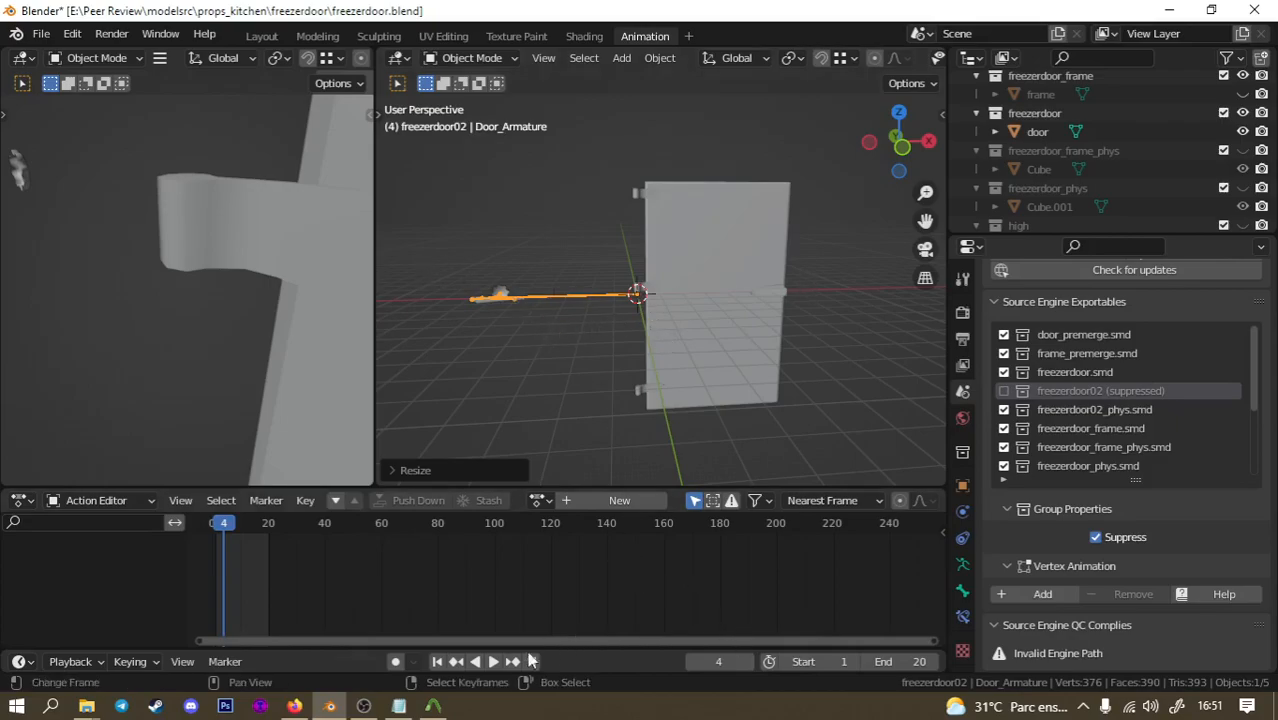
left_click(494, 662)
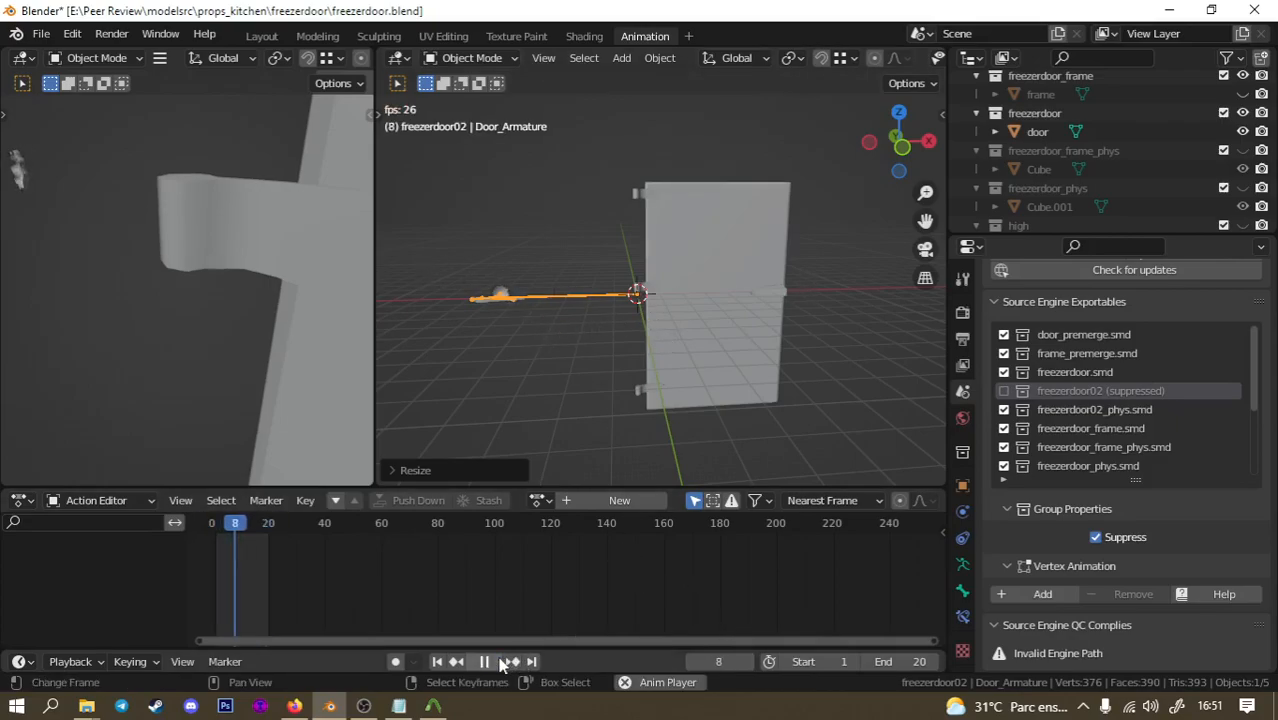
left_click(485, 661)
key("ctrl+z")
Save the blend file with the replacement door in place.
right_click(826, 328)
key("ctrl+s")
middle_click_drag(811, 318, 768, 316)
left_click(366, 705)
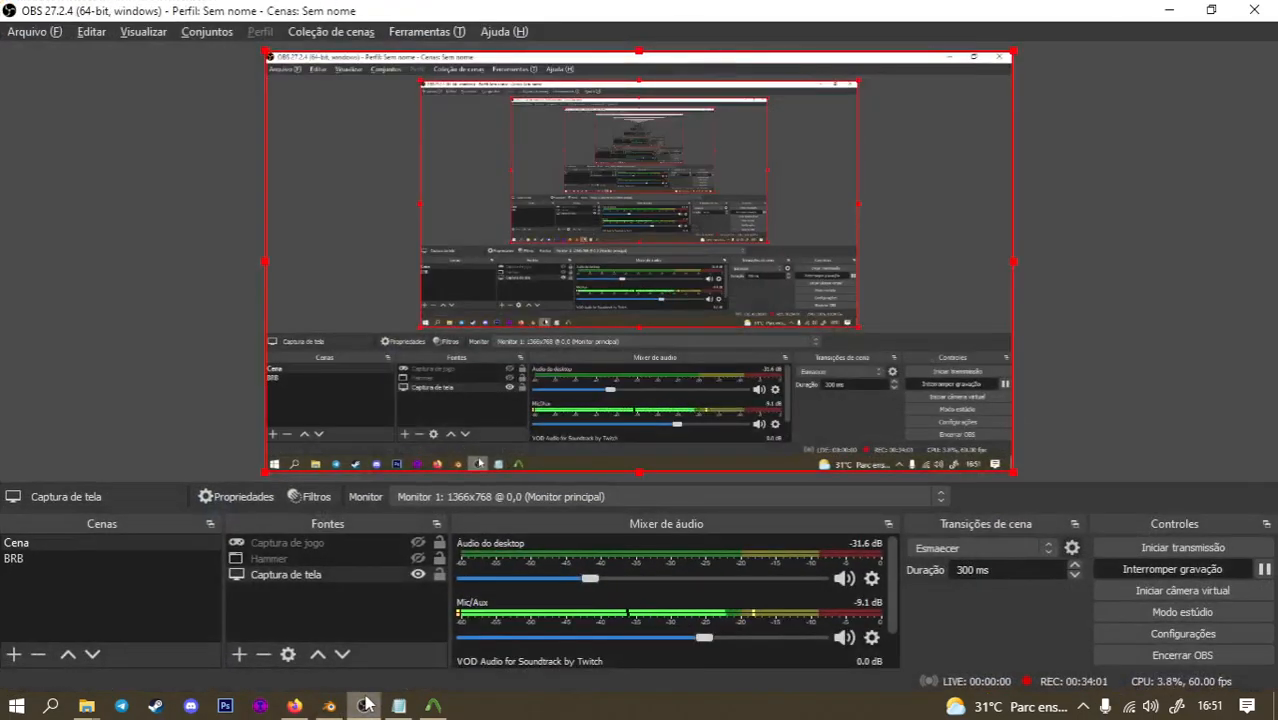
left_click(366, 702)
Parent the replacement door mesh to Door_Armature with Armature Deform.
middle_click_drag(764, 311, 612, 312, "shift")
left_click(630, 286)
left_click(618, 238)
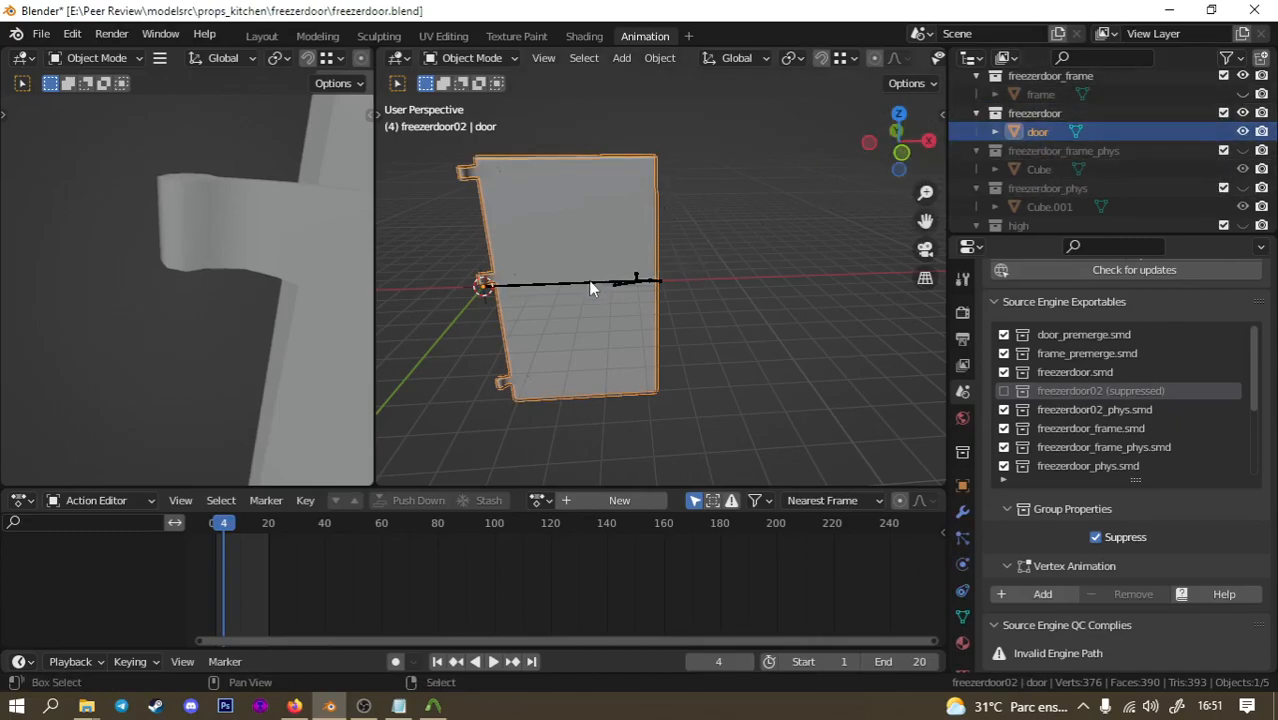
left_click(560, 284, "shift")
key("ctrl+p")
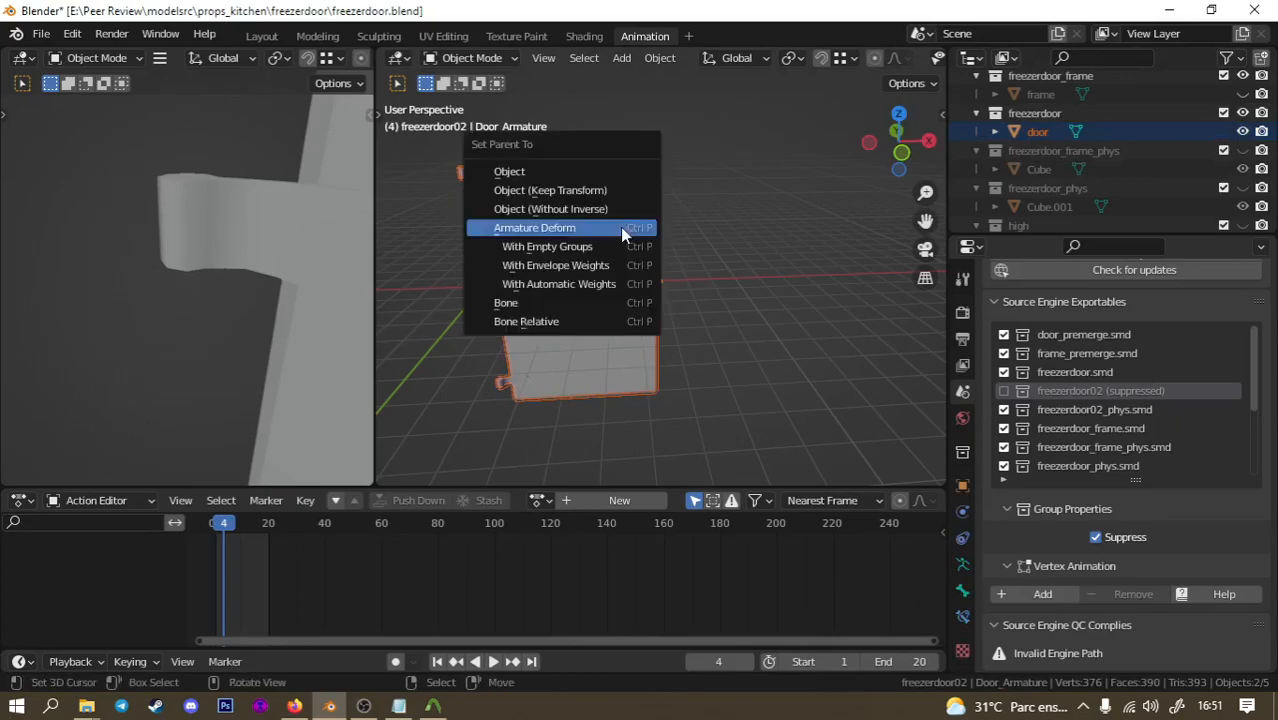
left_click(620, 227)
Try rotating Door_Armature about the global Z axis to test the door's parenting.
left_click(577, 228)
left_click(570, 286)
key("r")
key("z")
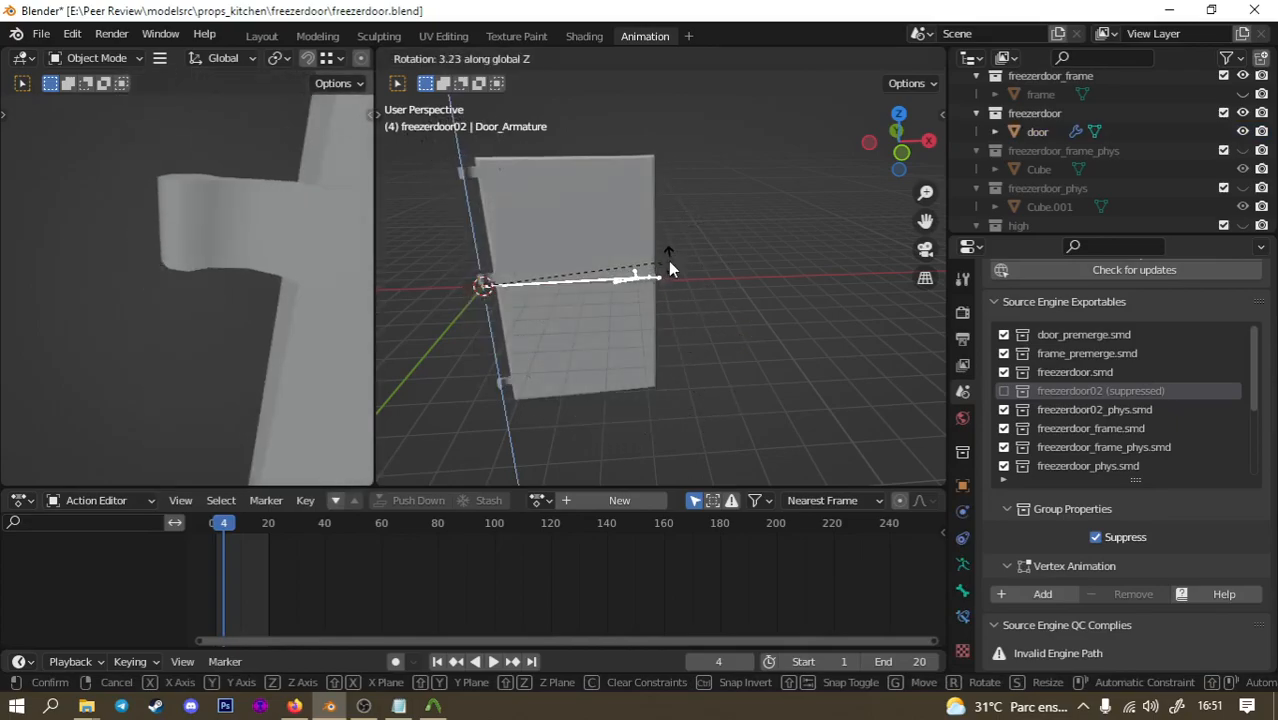
right_click(670, 262)
Unhide the original windowed door mesh door.002 under Door_Armature and rename it freezerdoor02_rotating.
scroll(1018, 172, "down", 1)
scroll(1020, 172, "down", 4)
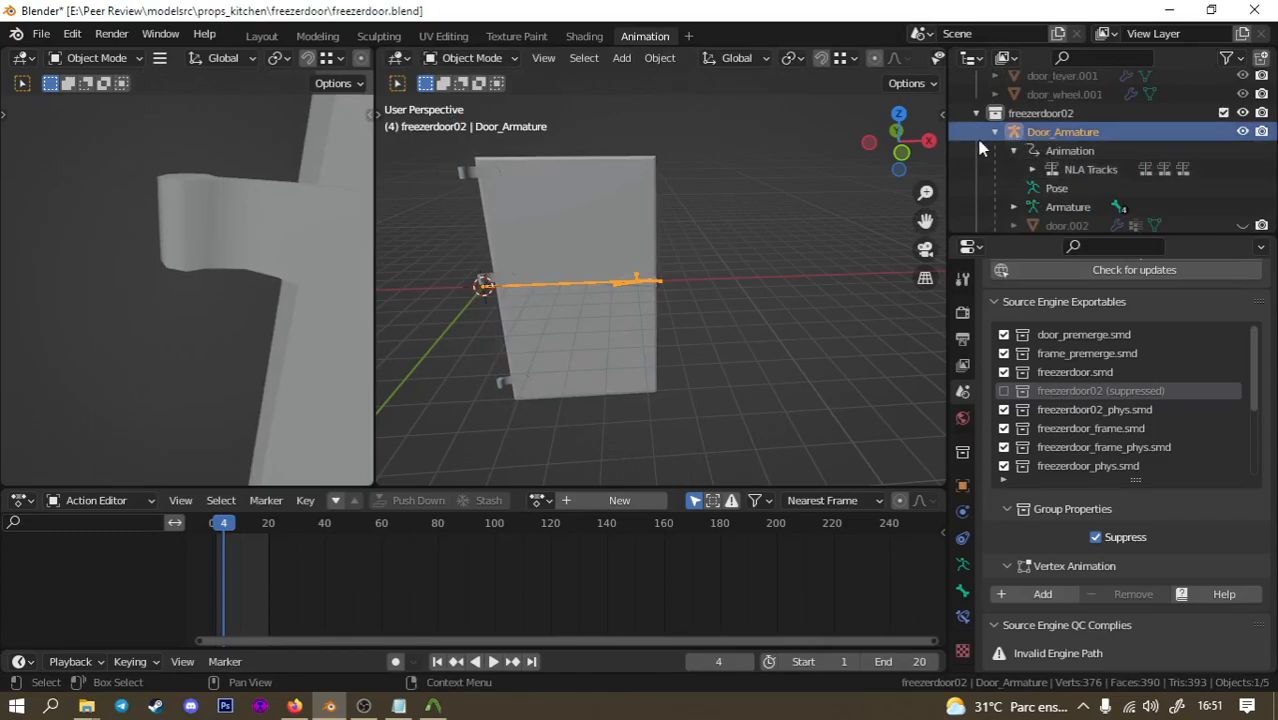
scroll(1045, 180, "down", 2)
left_click(1062, 189)
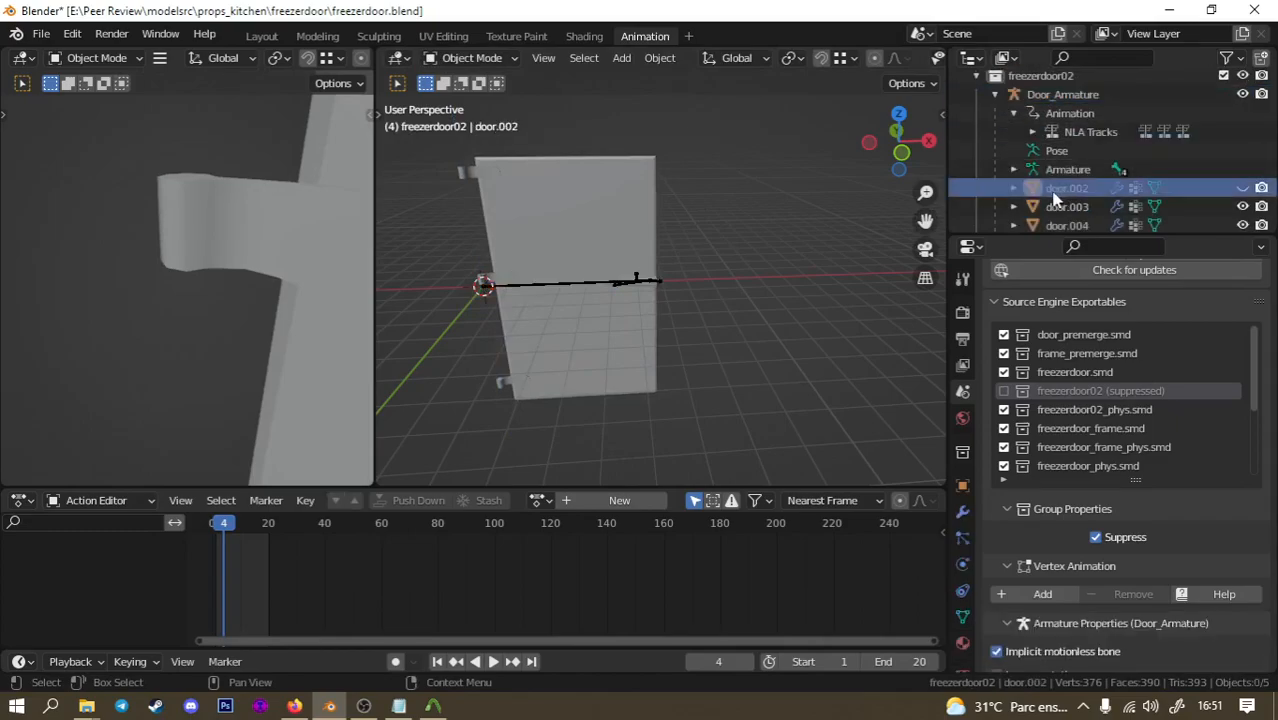
left_click(1242, 188)
double_click(1076, 190)
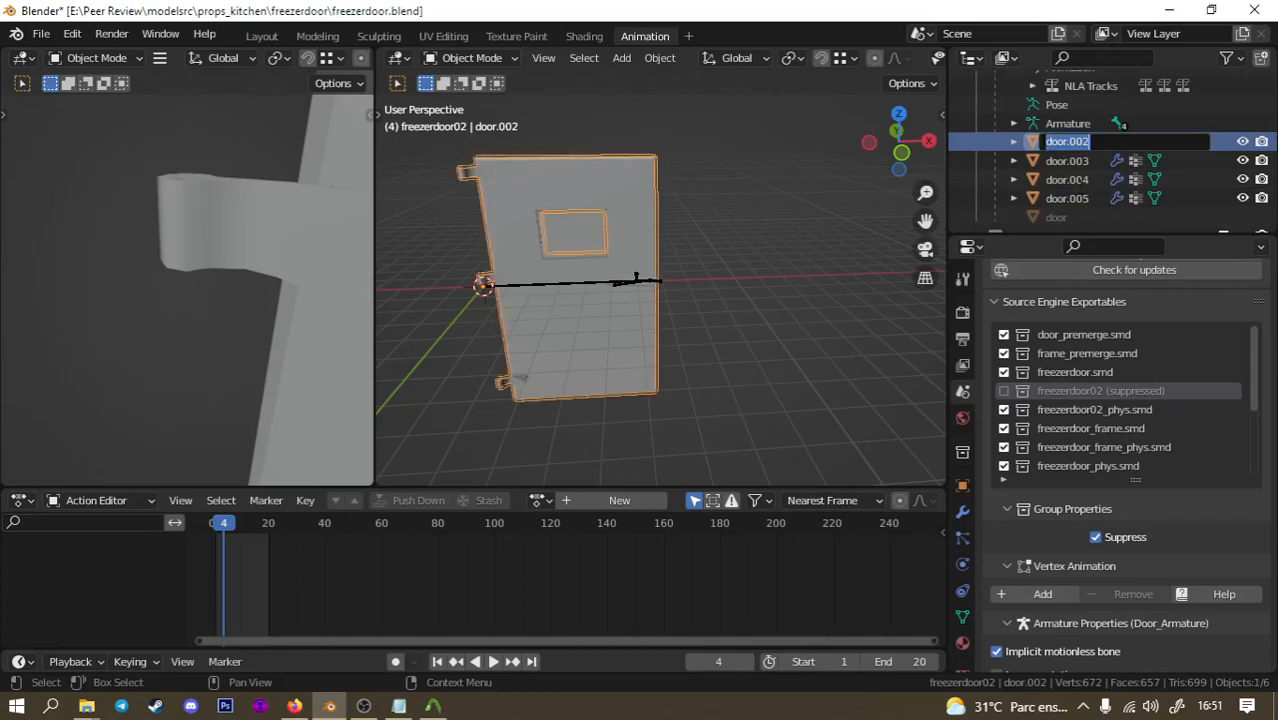
type("freezerdoor02")
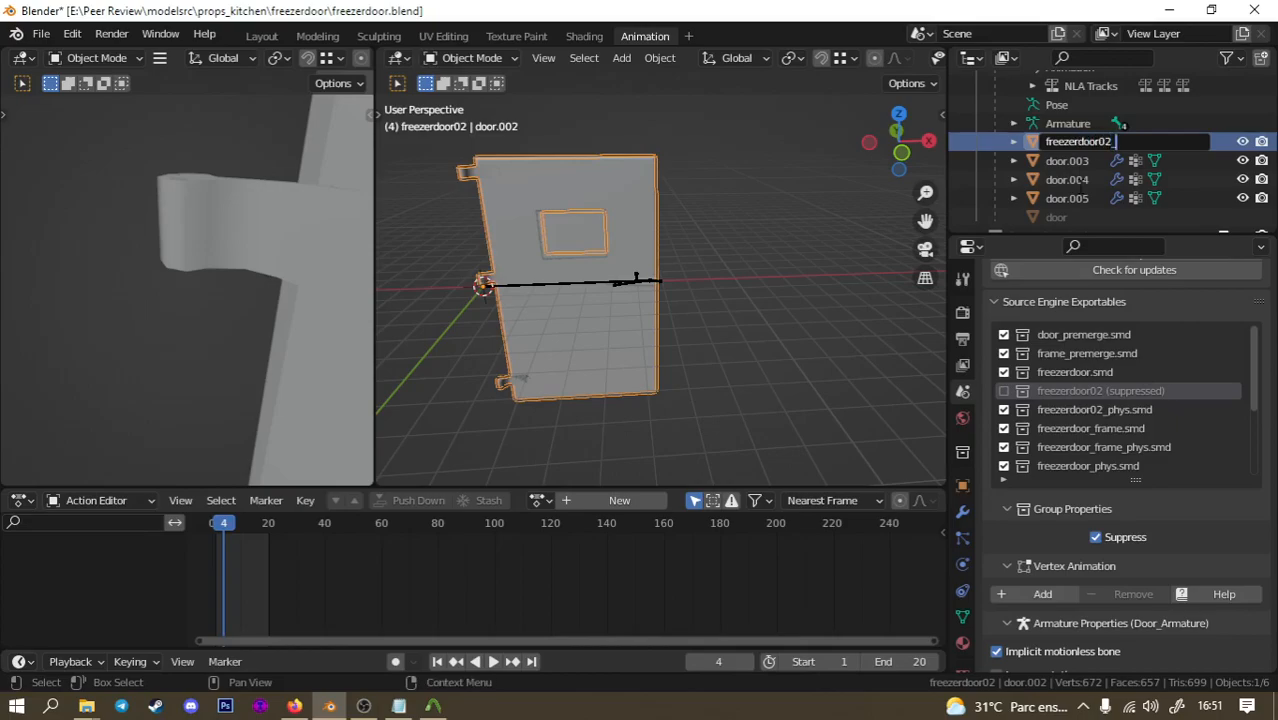
type("_rotating")
key("Return")
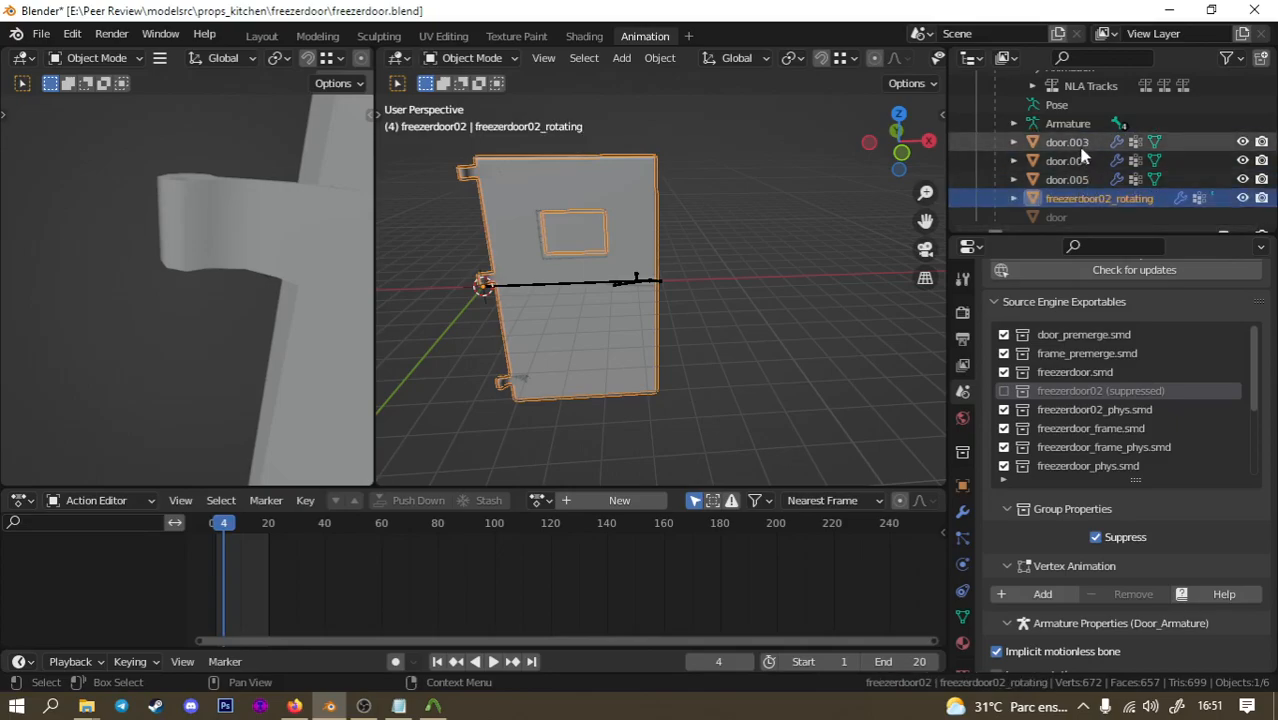
Rename the lever mesh door.003 under Door_Armature as frezzerdoor_lever.
left_click(1080, 146)
double_click(1081, 147)
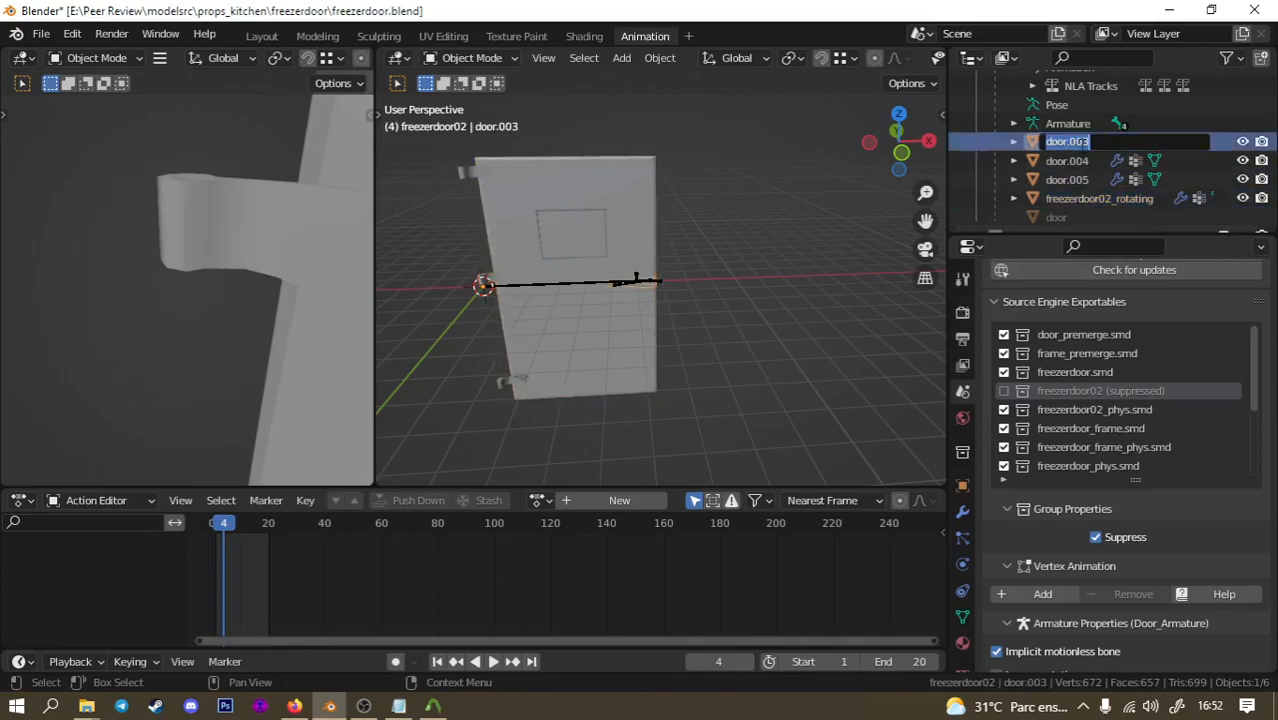
type("freezerdoor_lever")
key("Return")
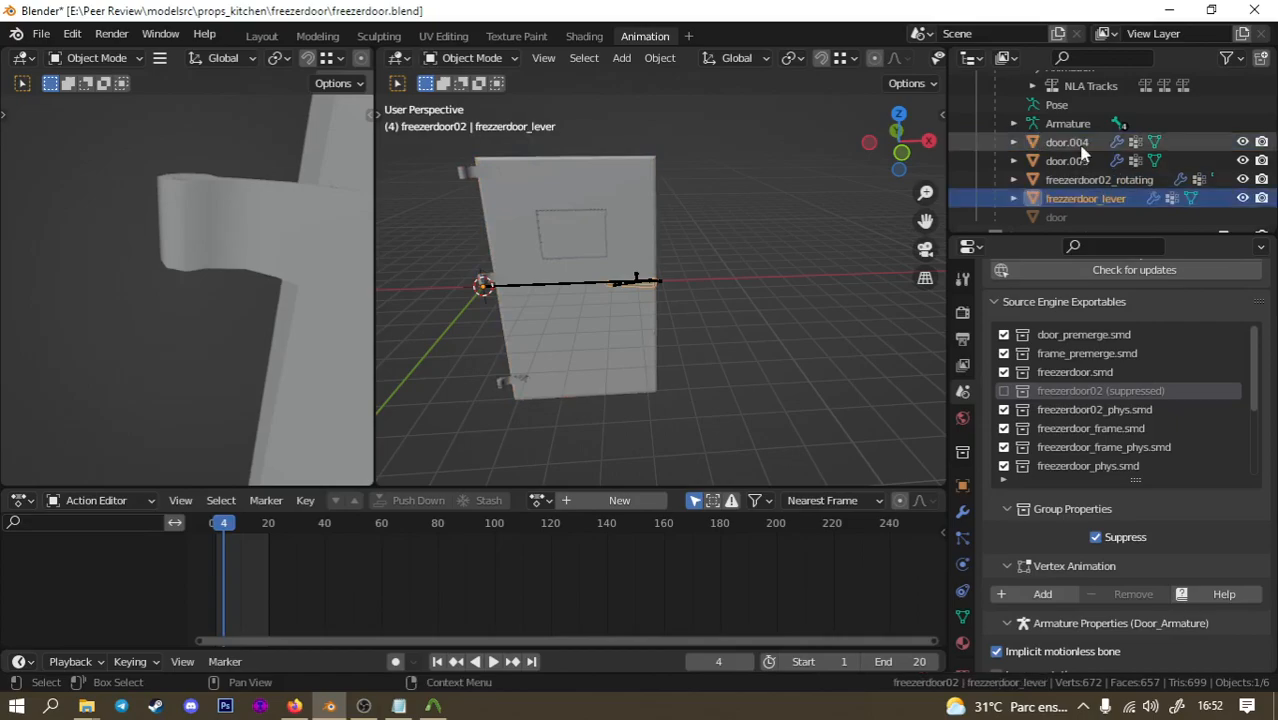
Rename the pin mesh door.004 under Door_Armature as freezerdoor_pin.
left_click(1083, 150)
double_click(1082, 148)
key("BackSpace")
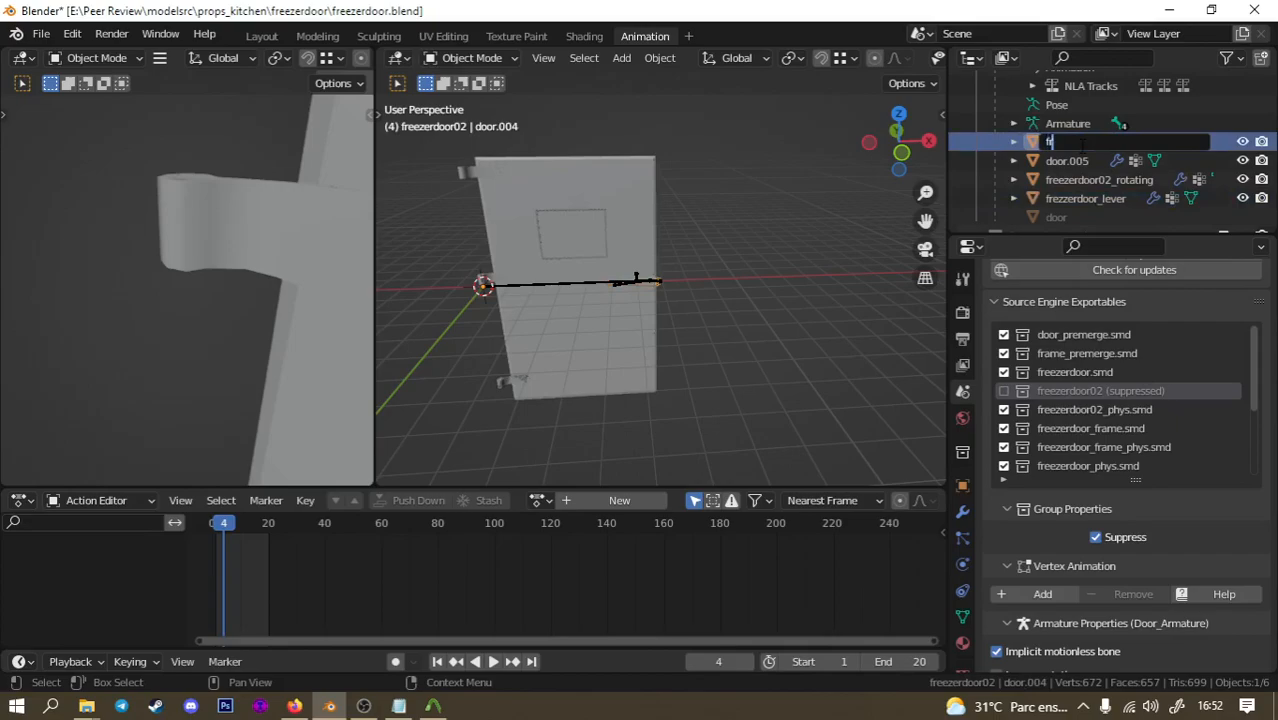
type("freezerdoor_pin")
key("Return")
Rename the knob mesh door.005 under Door_Armature as freezerdoor_knob.
left_click(1082, 148)
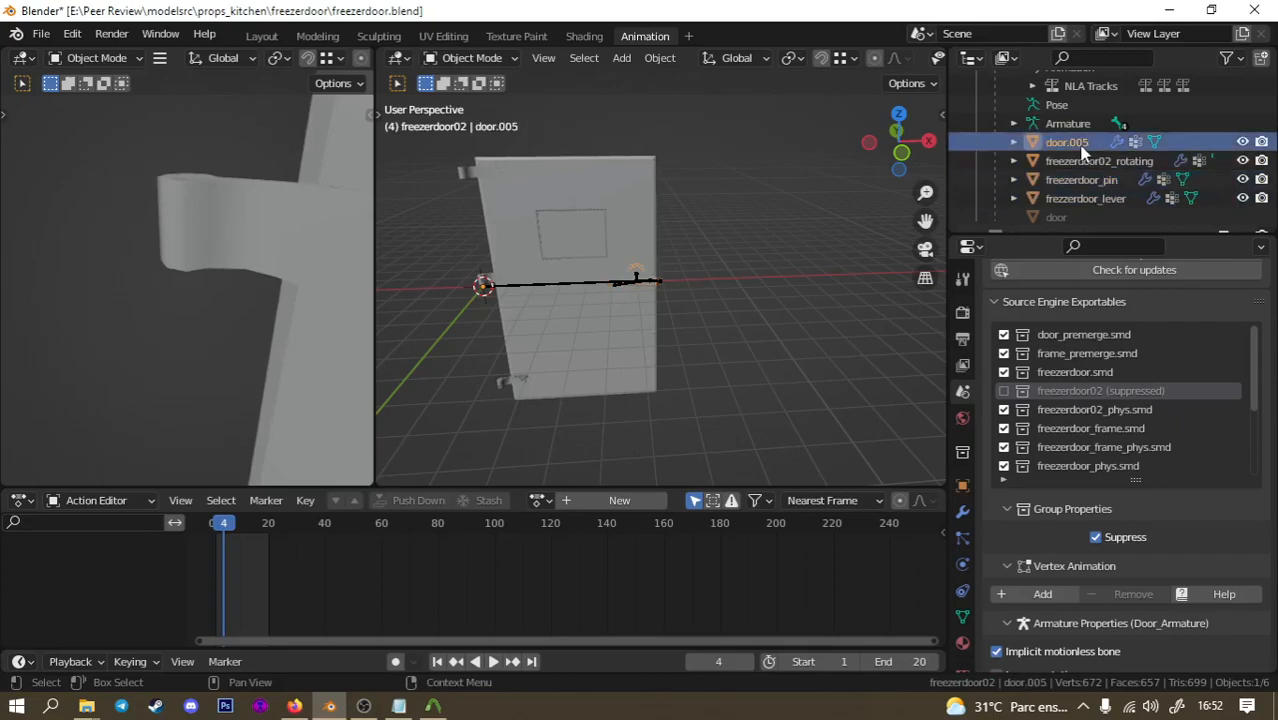
double_click(1082, 148)
type("freeze")
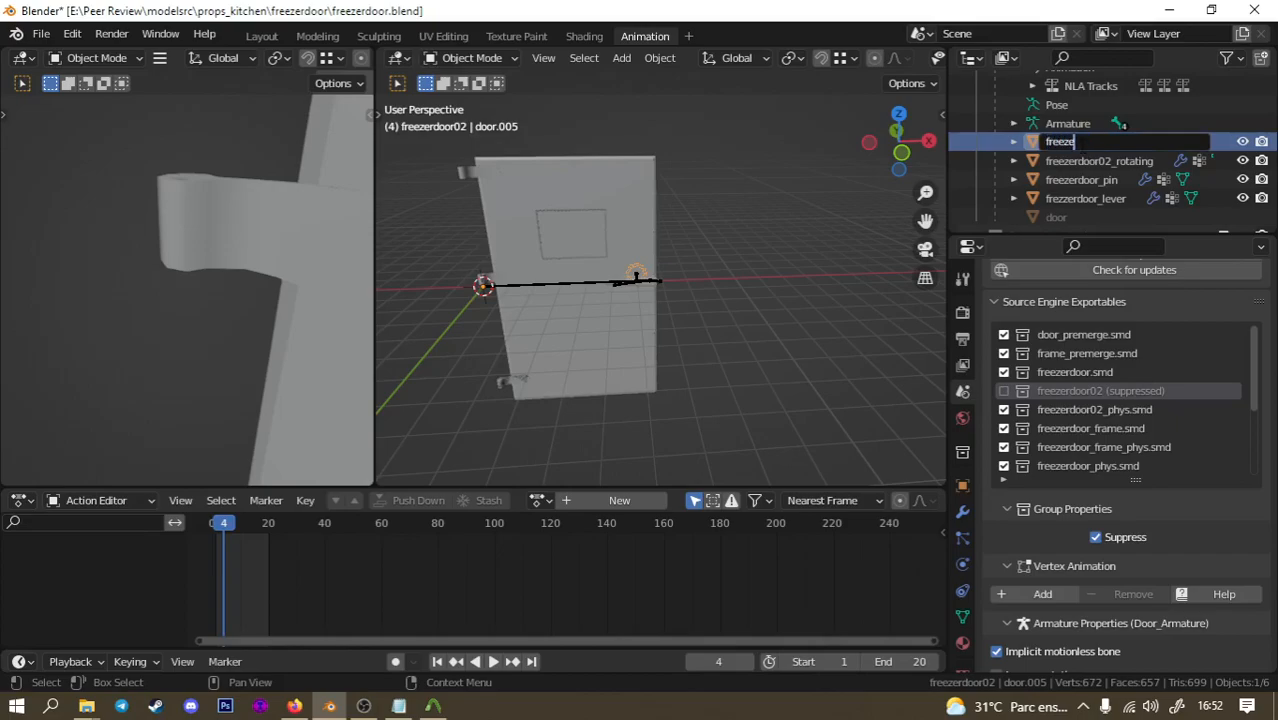
type("rdoor_knob")
key("Return")
Rename the replacement door mesh linked under Door_Armature as freezerdoor01_rotating.
left_click(1052, 218)
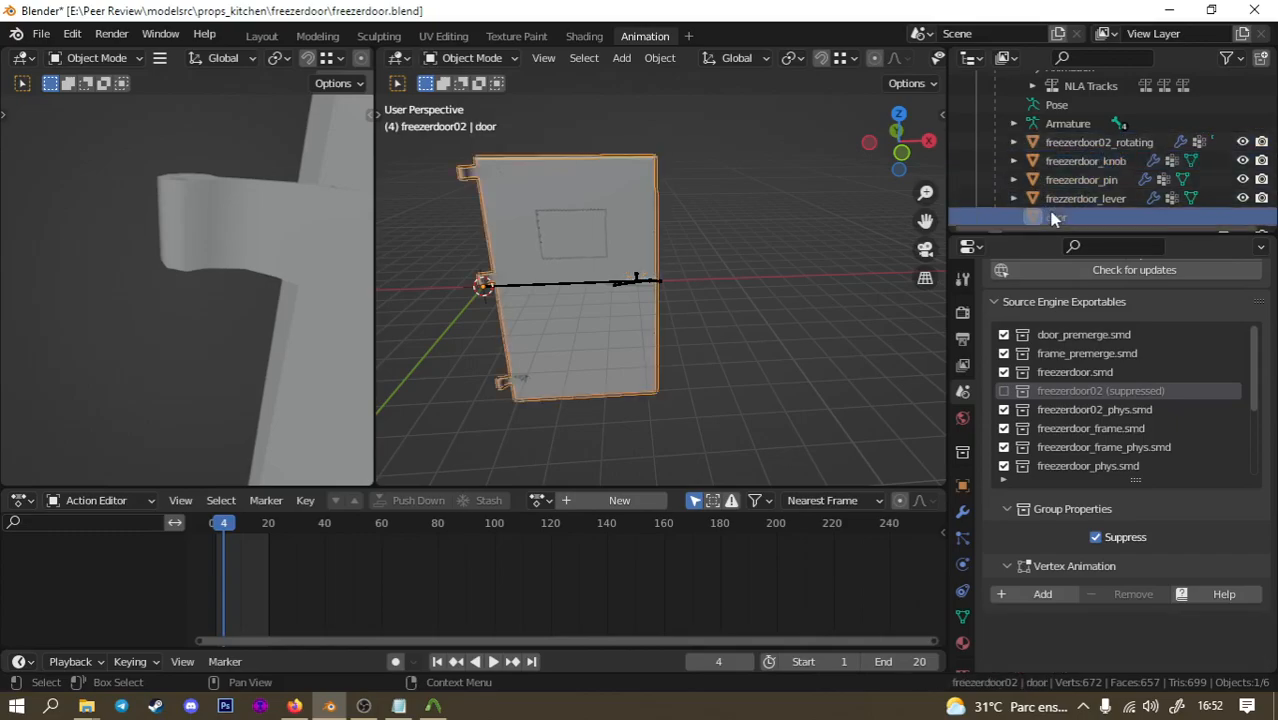
scroll(738, 192, "down", 1)
double_click(1060, 216)
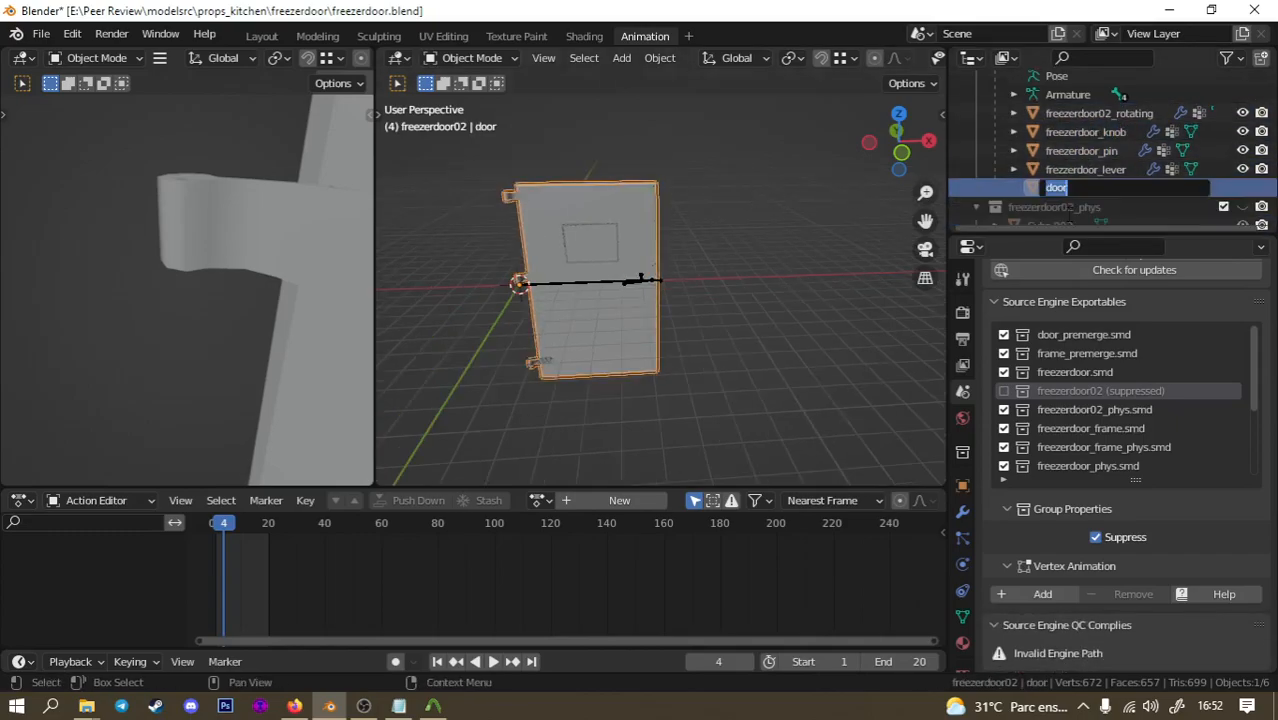
type("freezerdoor01_ro")
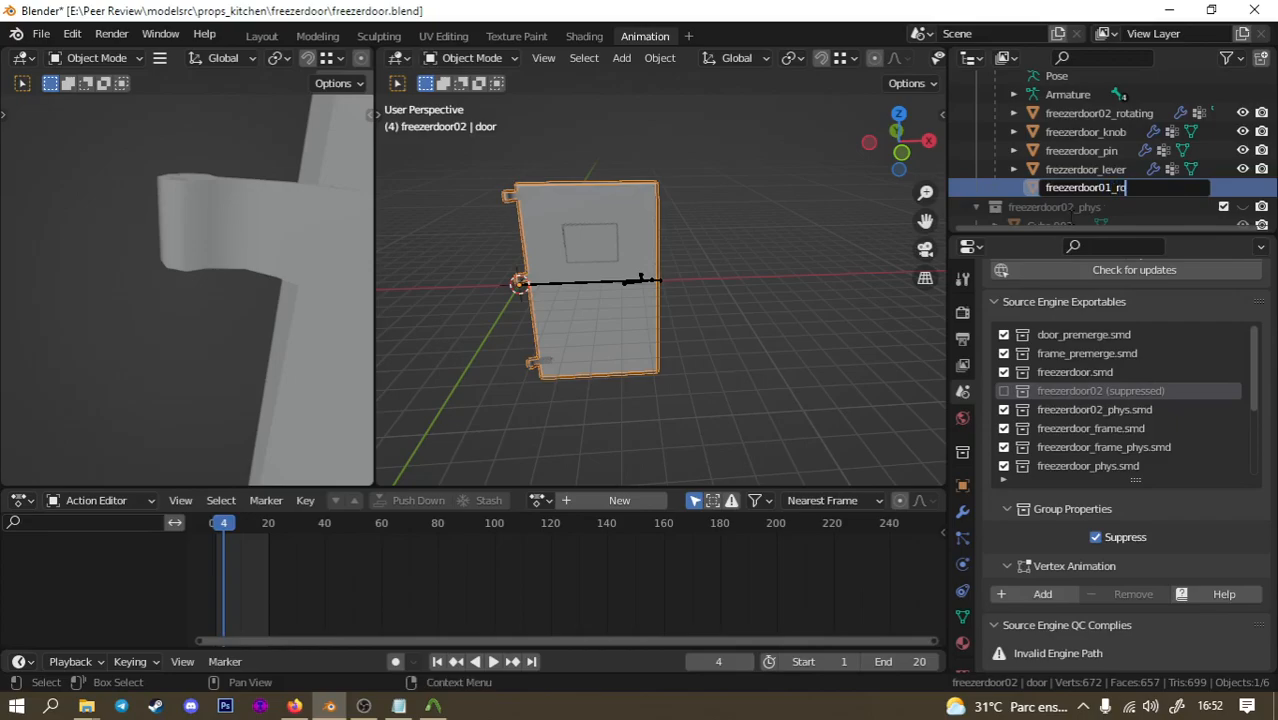
key("Return")
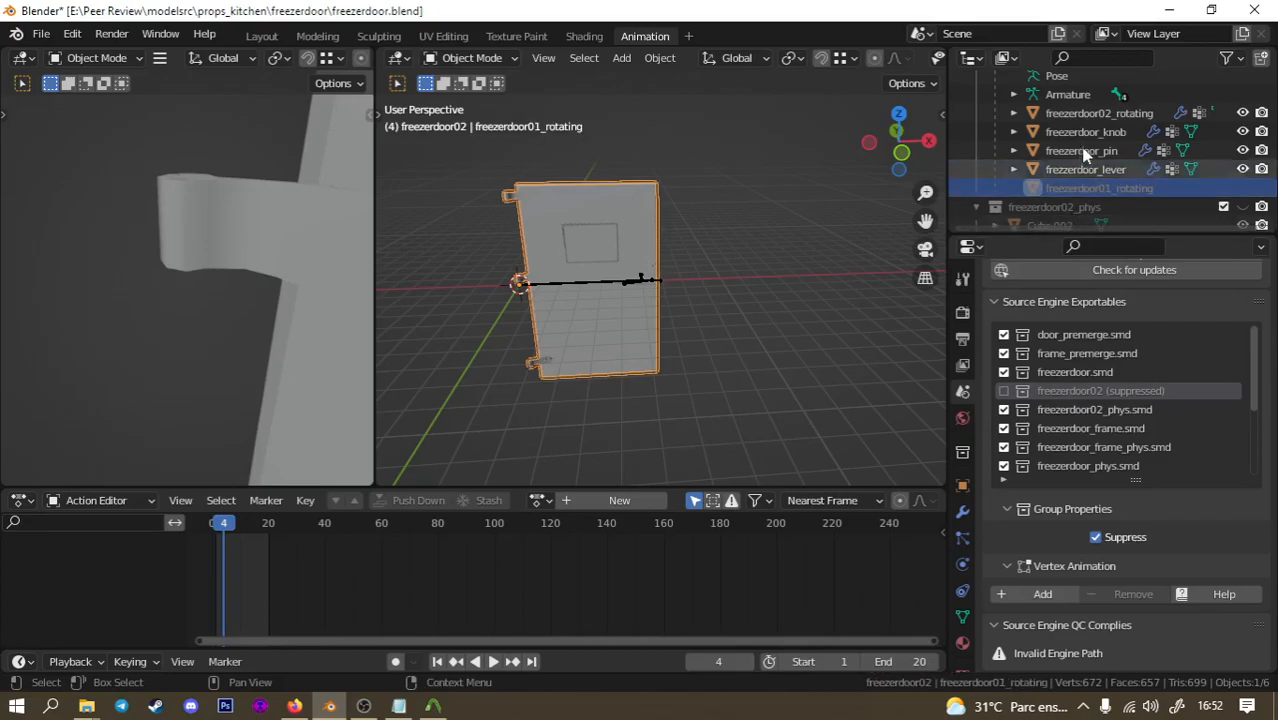
Check the scene collections and the Source Engine exportables for the renamed door meshes and Door_Armature.
scroll(1066, 150, "down", 8)
scroll(1083, 149, "up", 6)
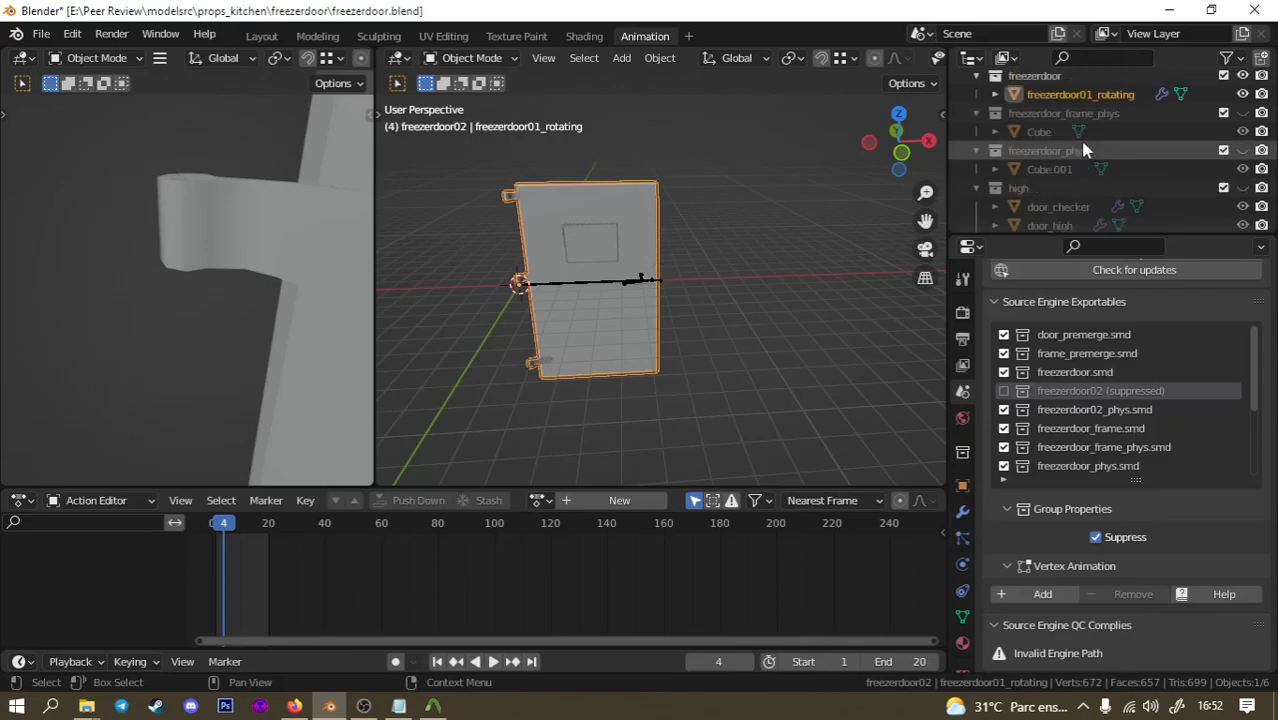
scroll(1085, 149, "up", 3)
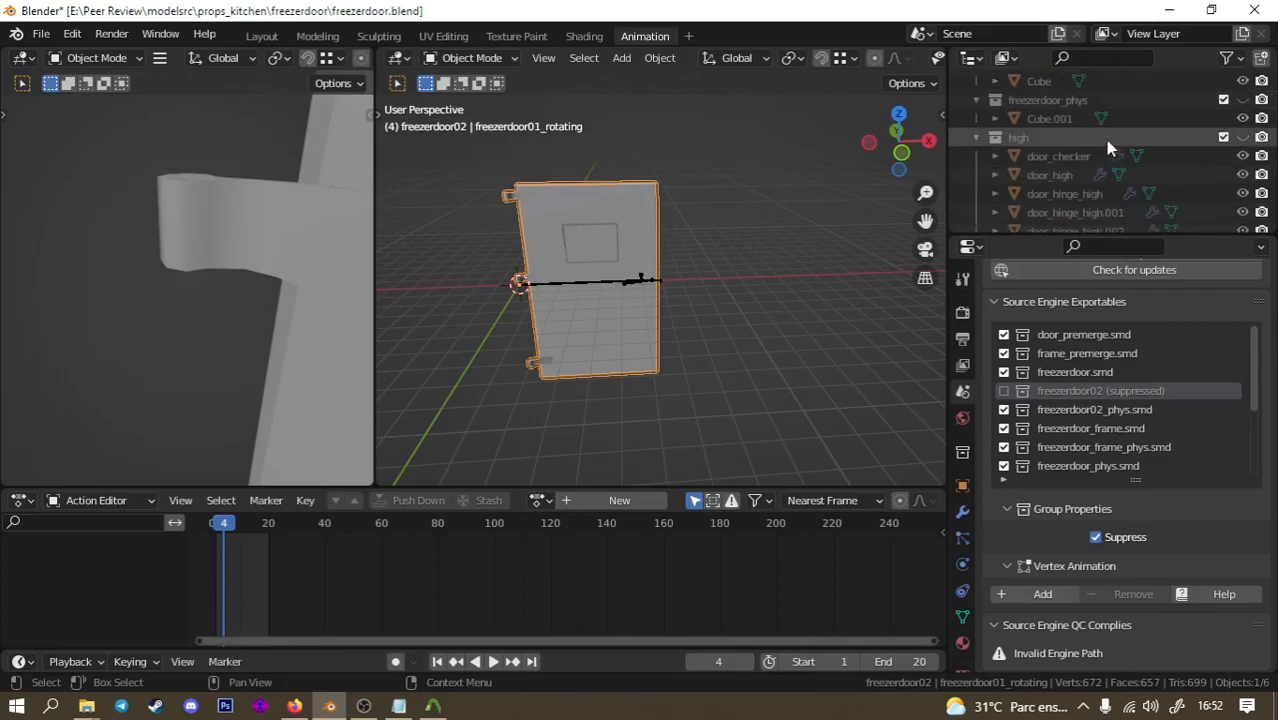
scroll(1090, 135, "up", 2)
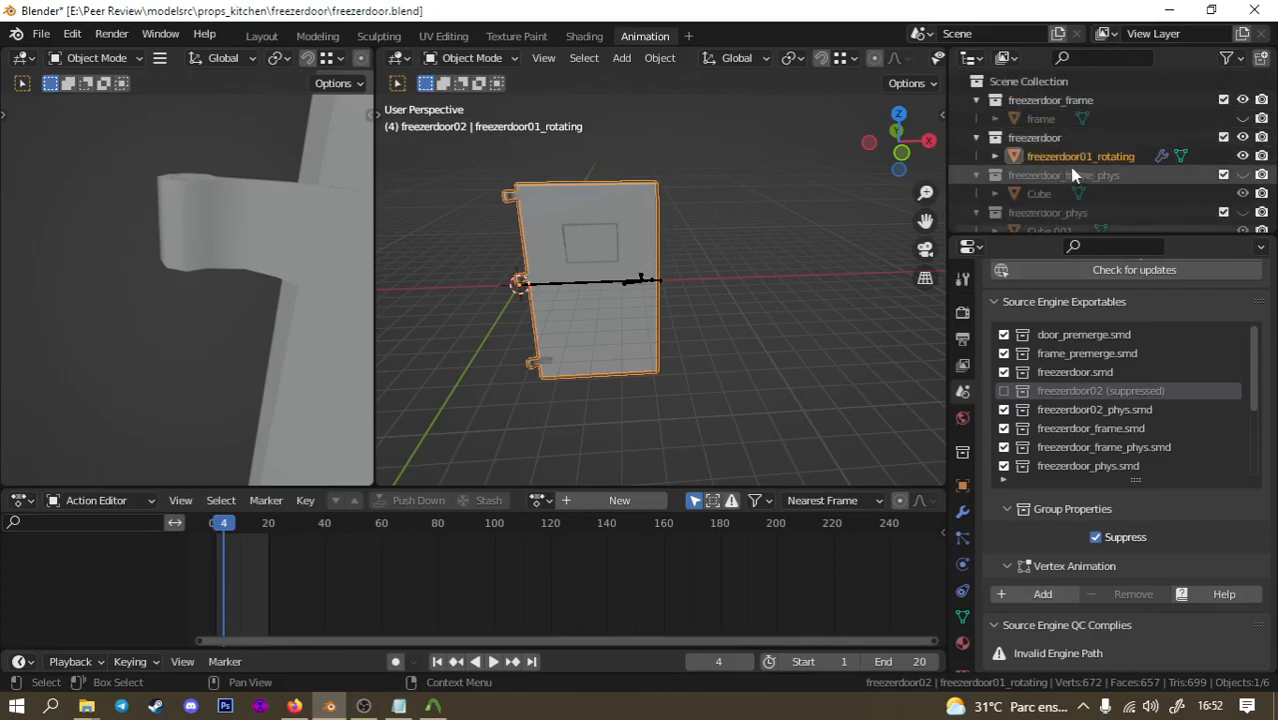
left_click(1125, 158)
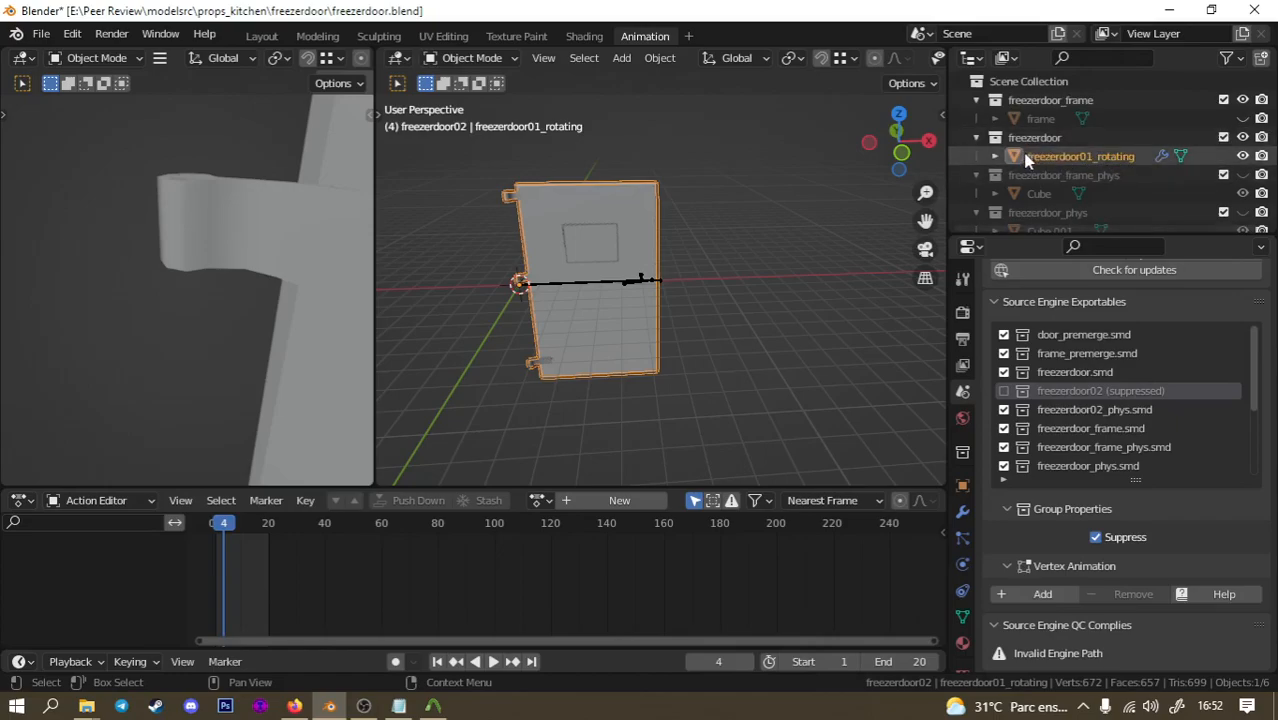
left_click(976, 100)
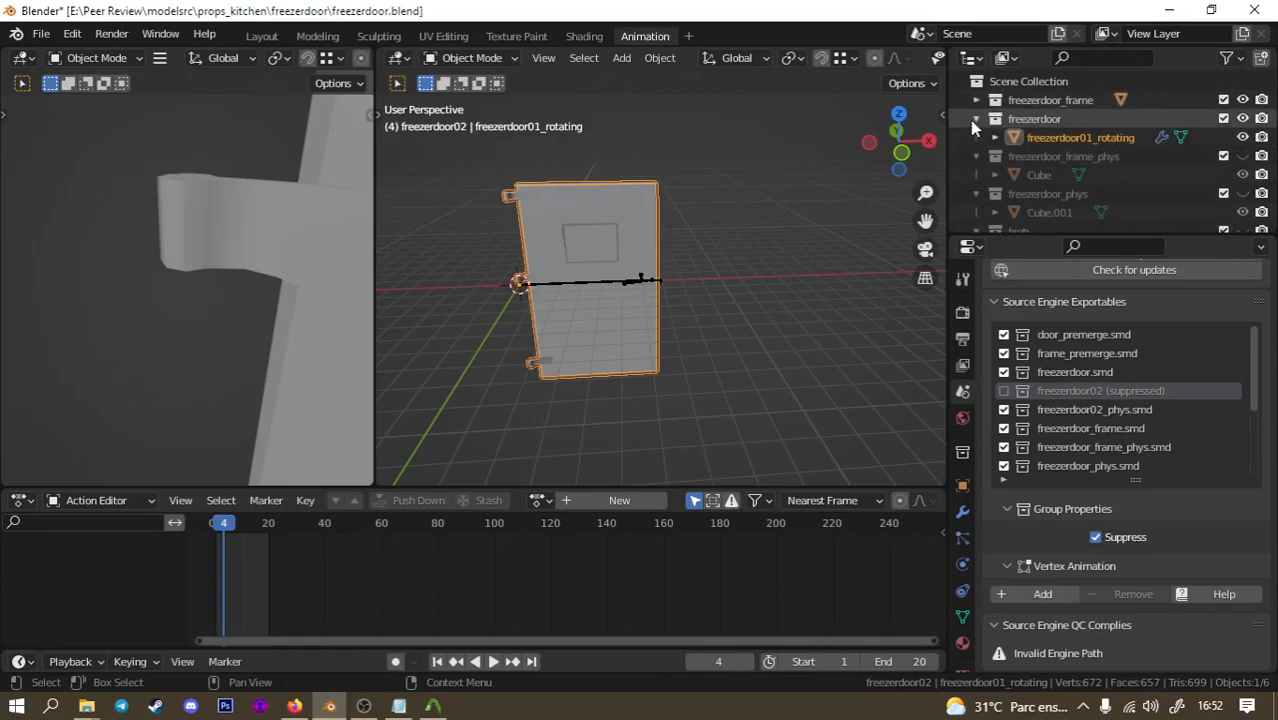
scroll(975, 130, "down", 2)
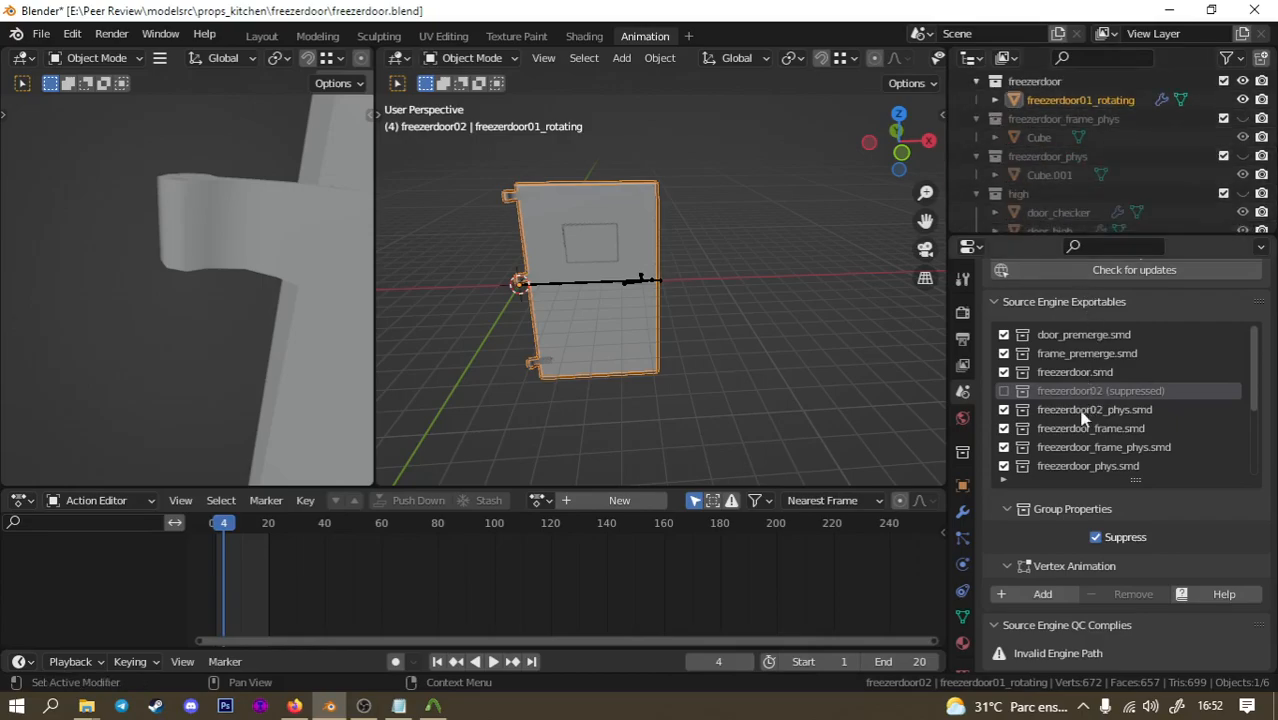
scroll(1084, 416, "down", 5)
scroll(1080, 404, "down", 1)
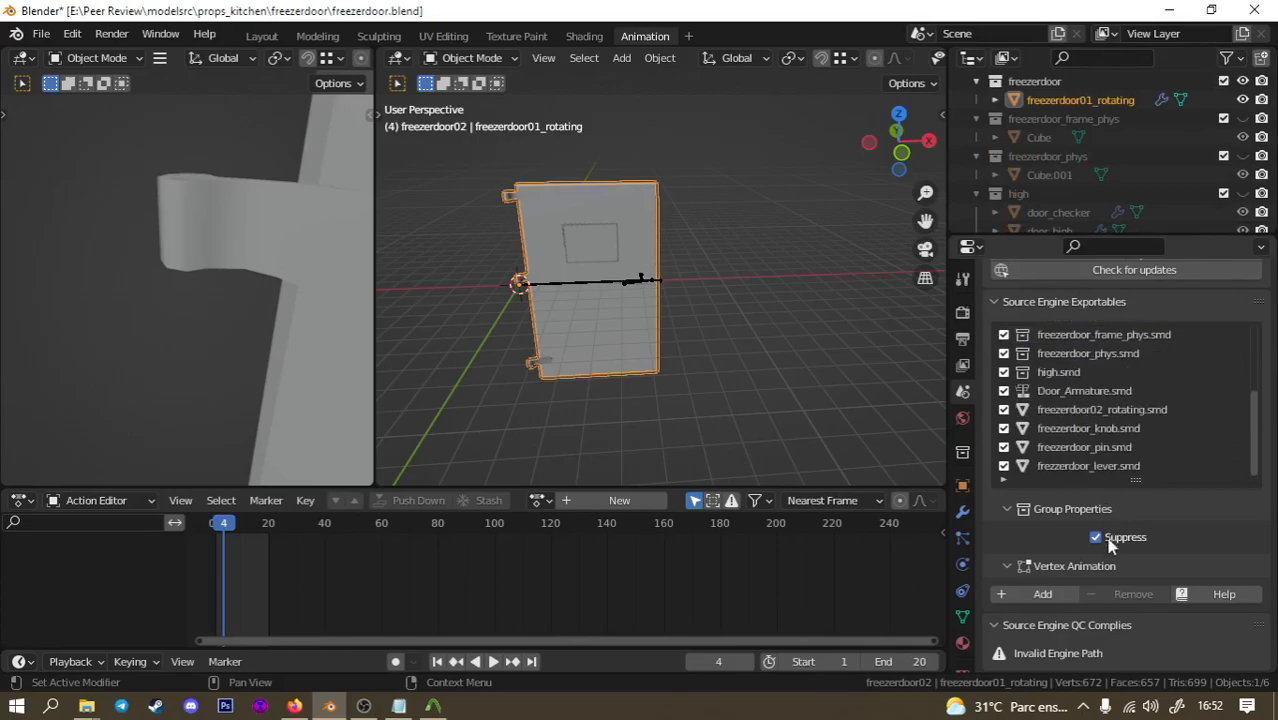
scroll(1099, 540, "down", 1)
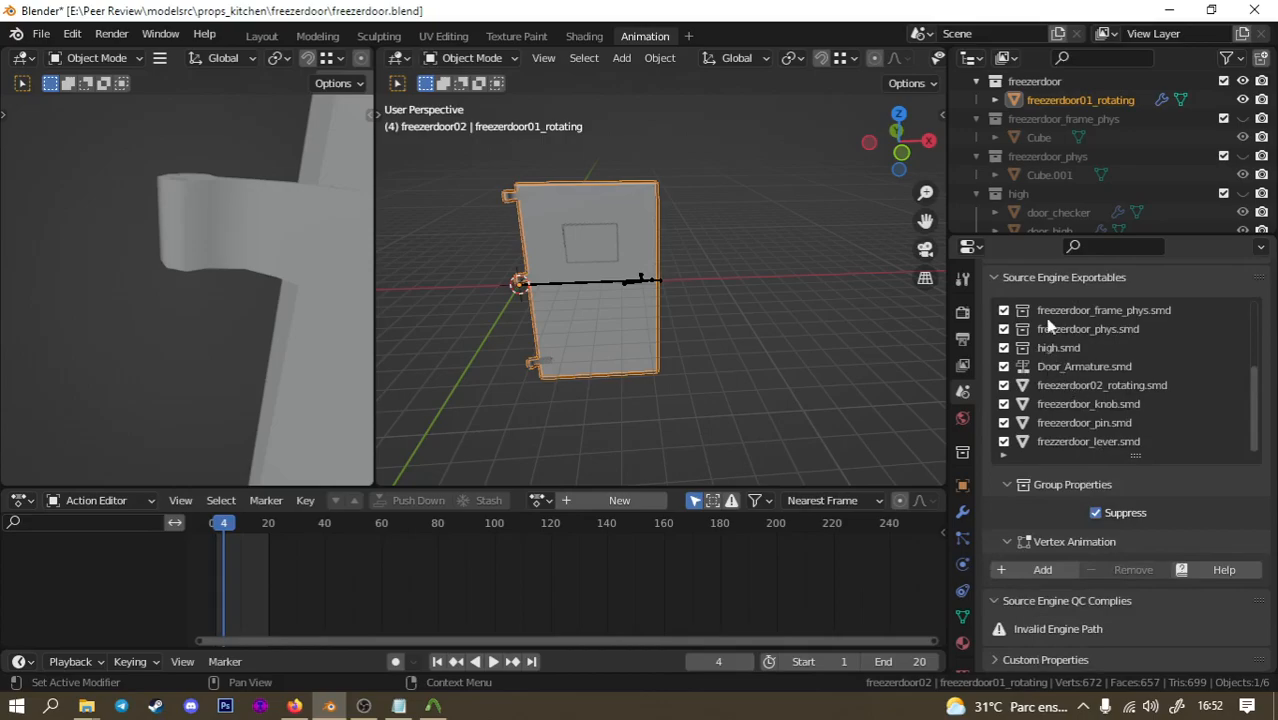
scroll(1045, 150, "down", 5)
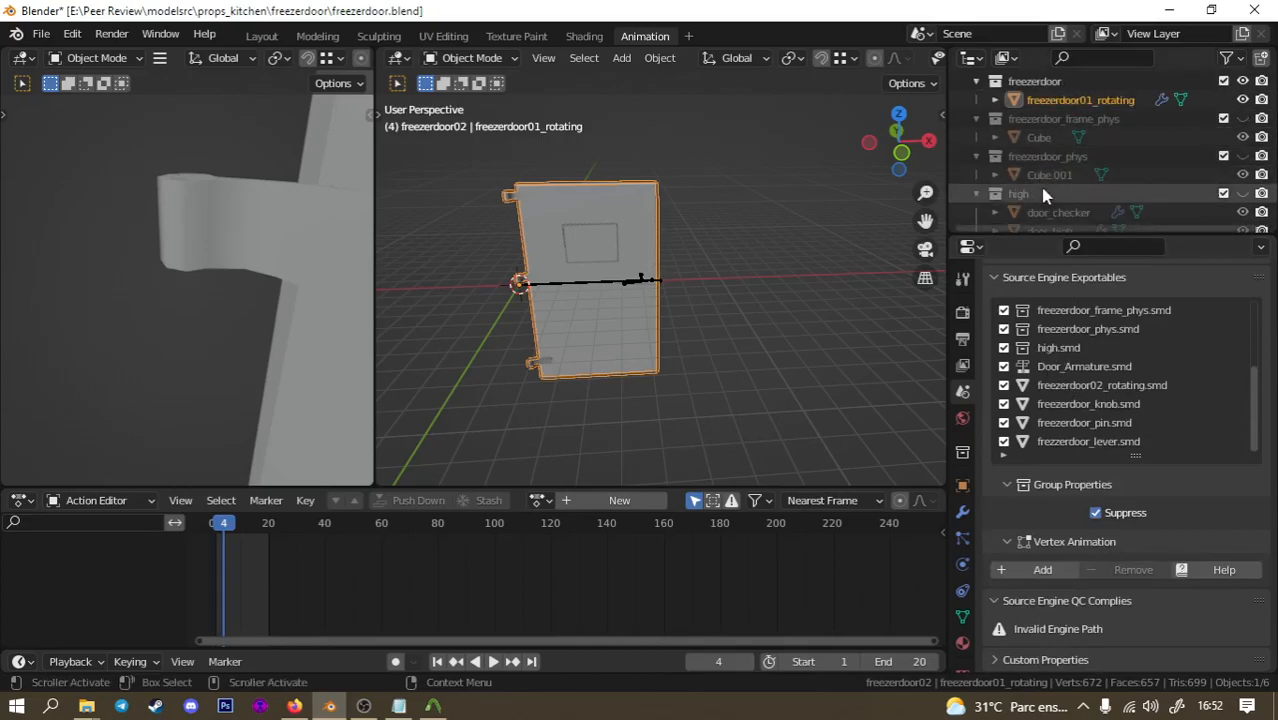
scroll(1045, 175, "up", 8)
scroll(1065, 145, "down", 6)
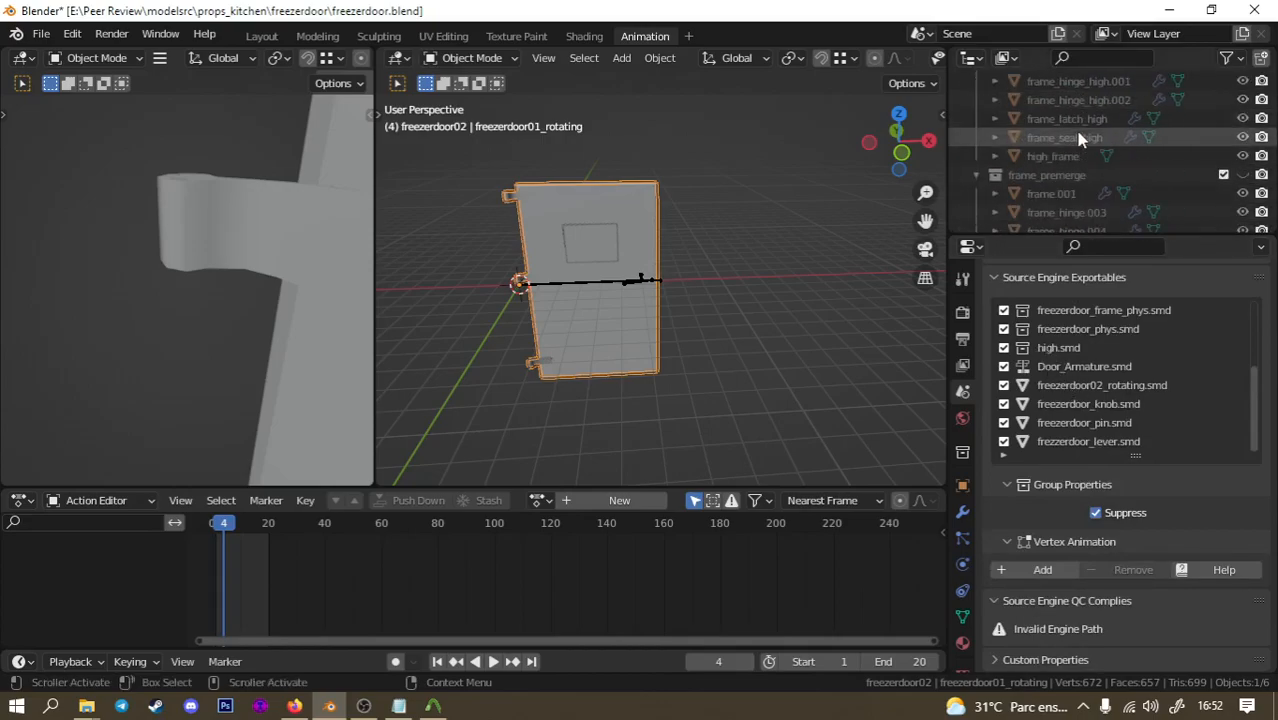
scroll(1078, 136, "down", 2)
left_click(1000, 118)
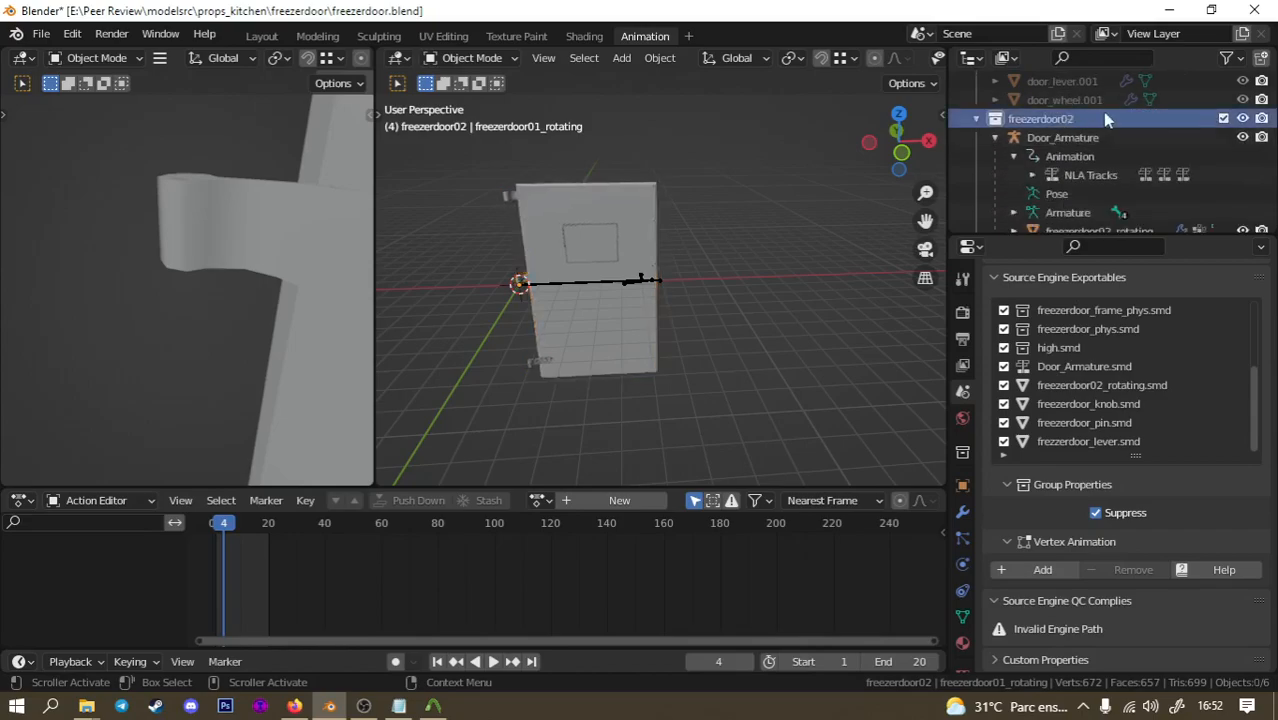
middle_click_drag(760, 212, 588, 312)
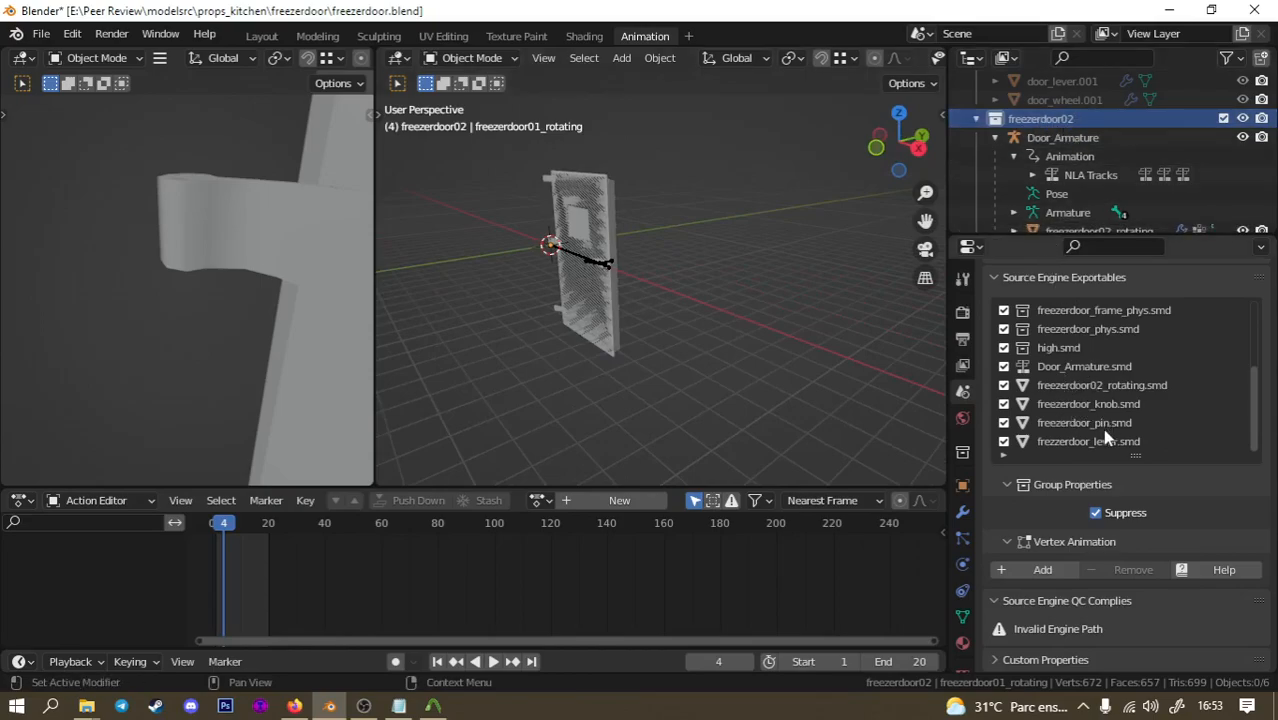
left_click(1114, 388)
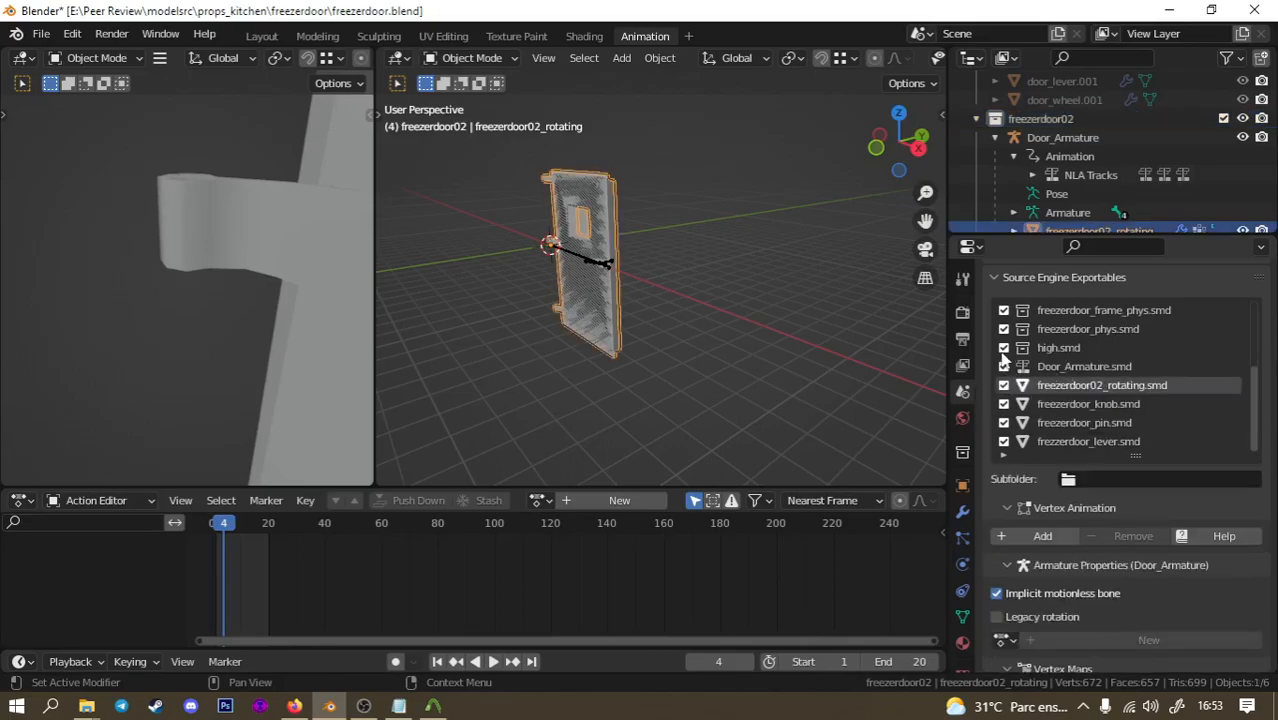
left_click(1085, 370)
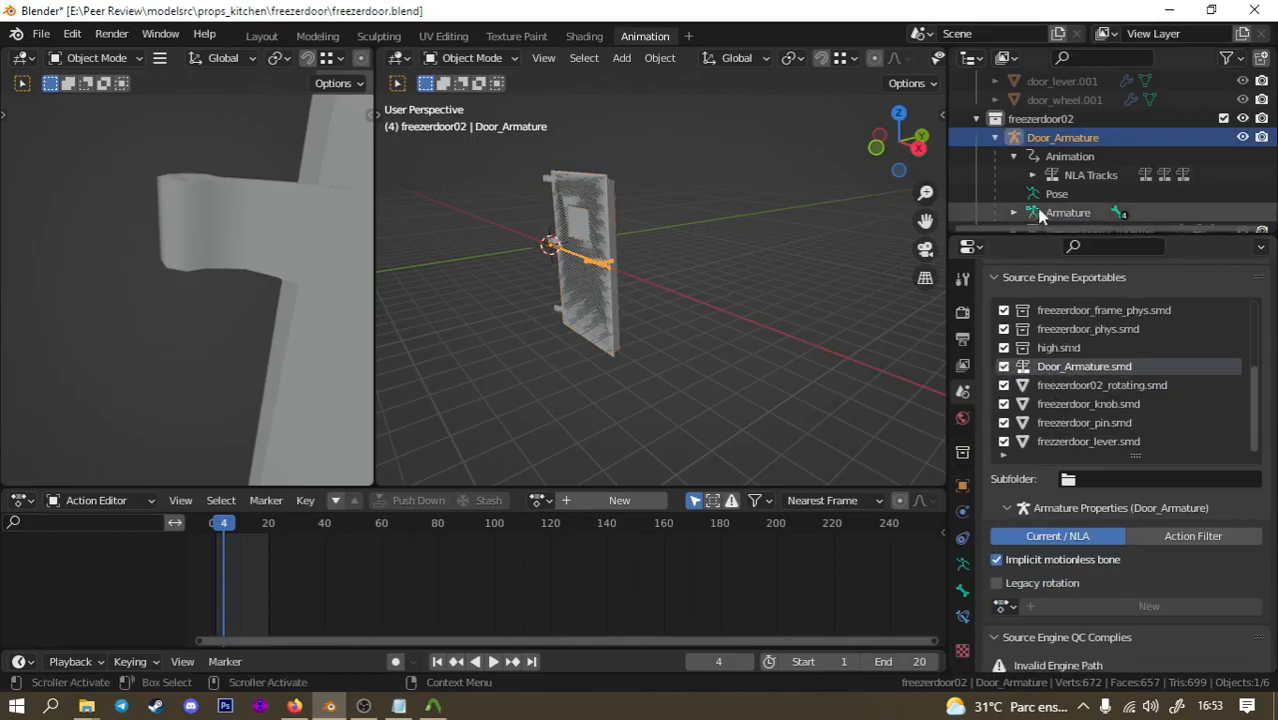
Suppress the freezerdoor collection in the Source Engine exportables so its mesh is exported individually.
scroll(1068, 155, "up", 3)
scroll(1068, 155, "up", 5)
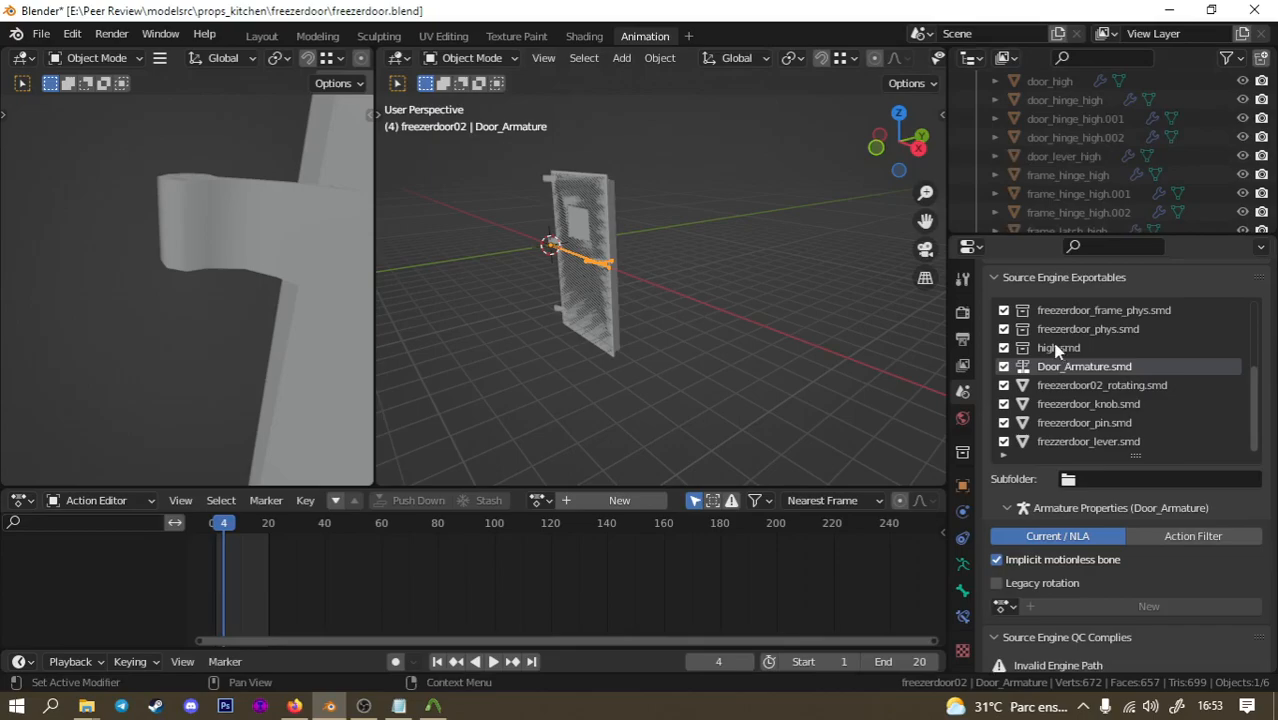
scroll(1070, 347, "up", 2)
scroll(1070, 347, "up", 4)
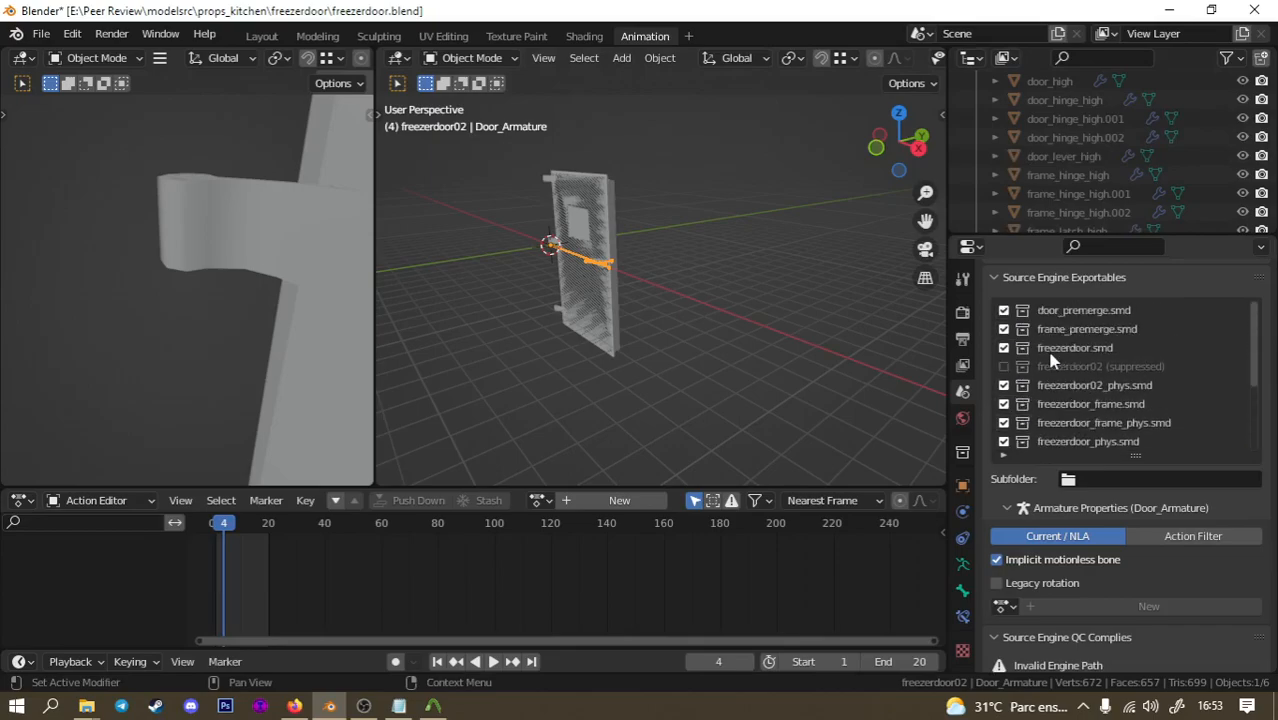
left_click(1054, 350)
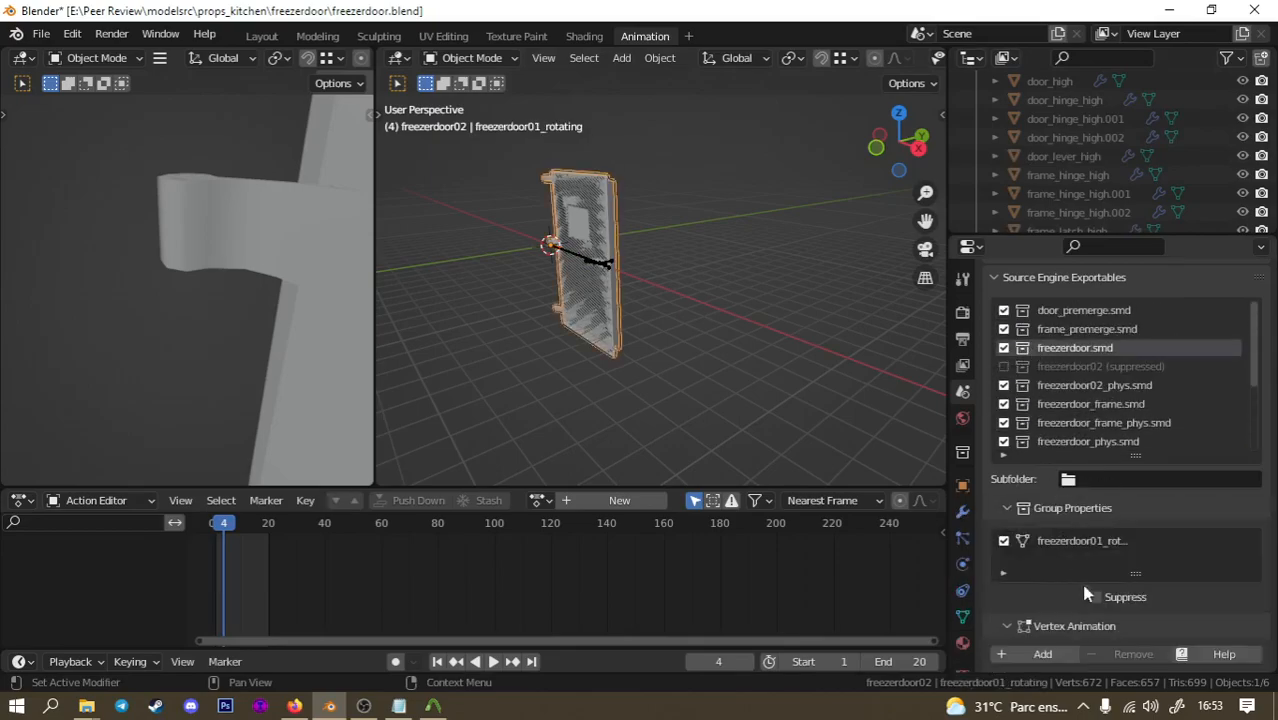
left_click(1096, 598)
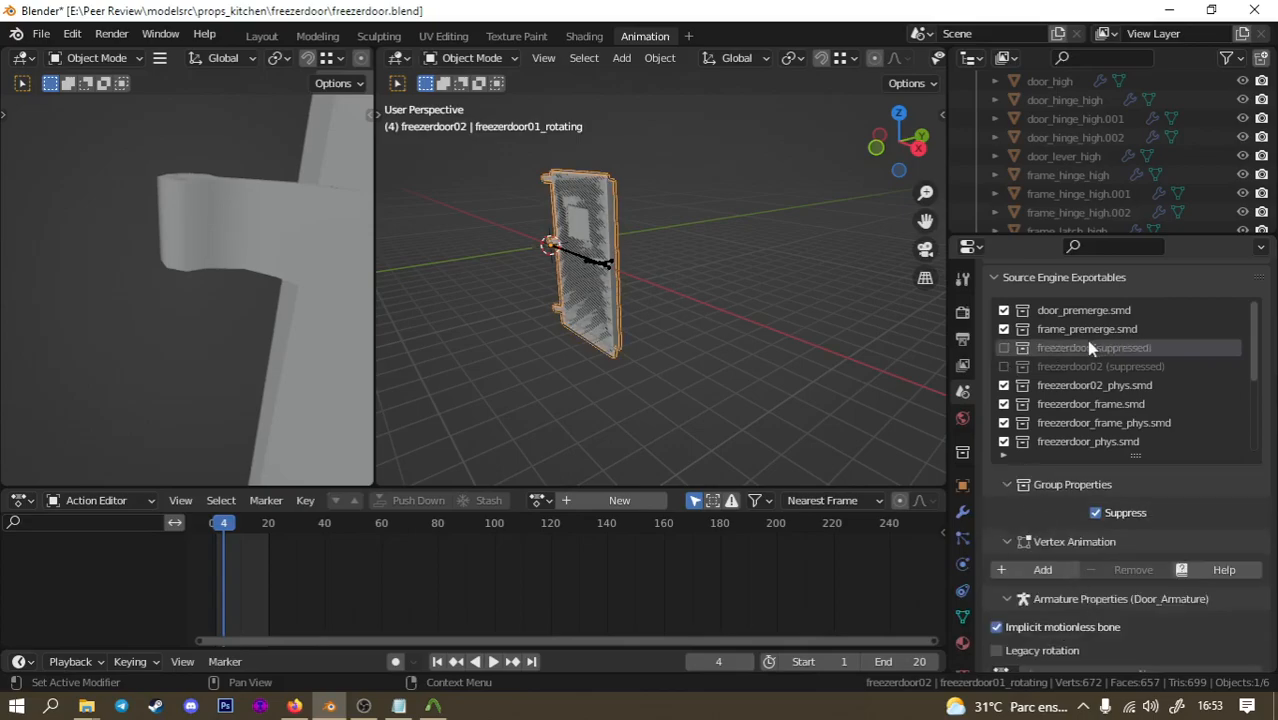
Exclude door_premerge, frame_premerge, freezerdoor02_phys, freezerdoor_frame, freezerdoor_frame_phys, freezerdoor_phys and high from the scene export.
left_click(1004, 311)
left_click(1004, 329)
left_click(1004, 385)
left_click(1004, 404)
left_click(1004, 423)
left_click(1004, 441)
scroll(1040, 420, "down", 1)
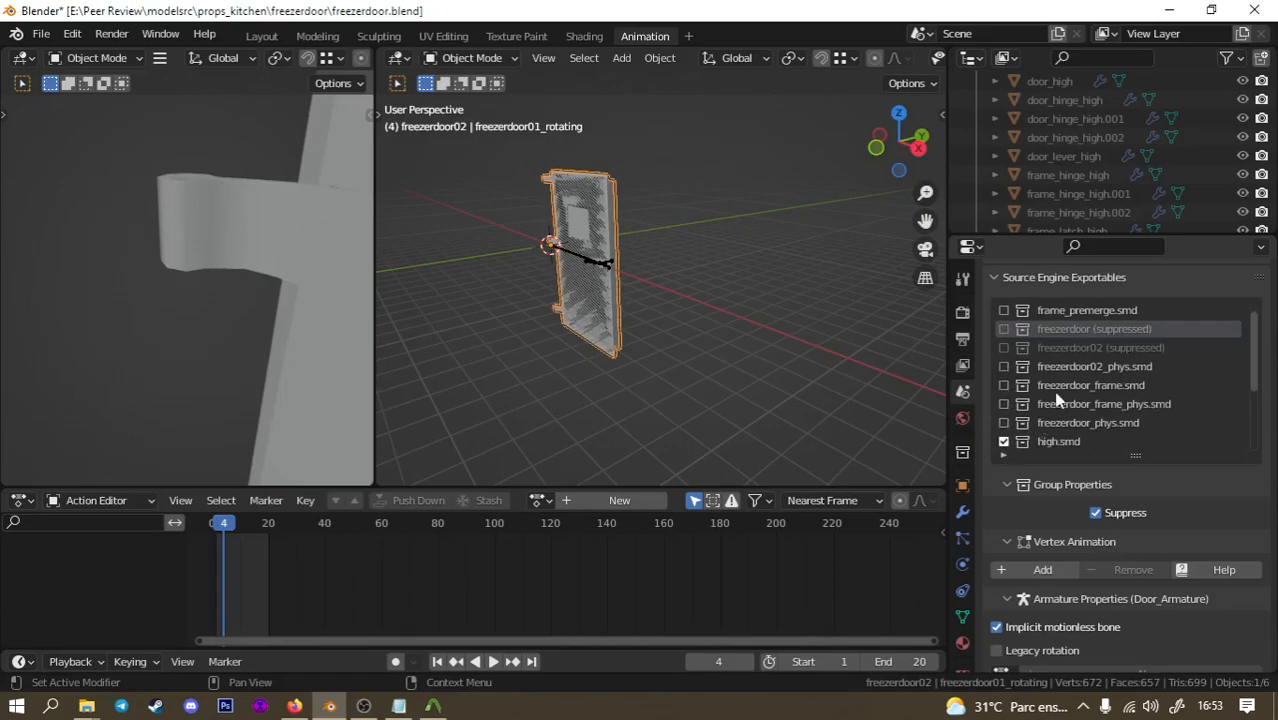
scroll(1052, 403, "down", 2)
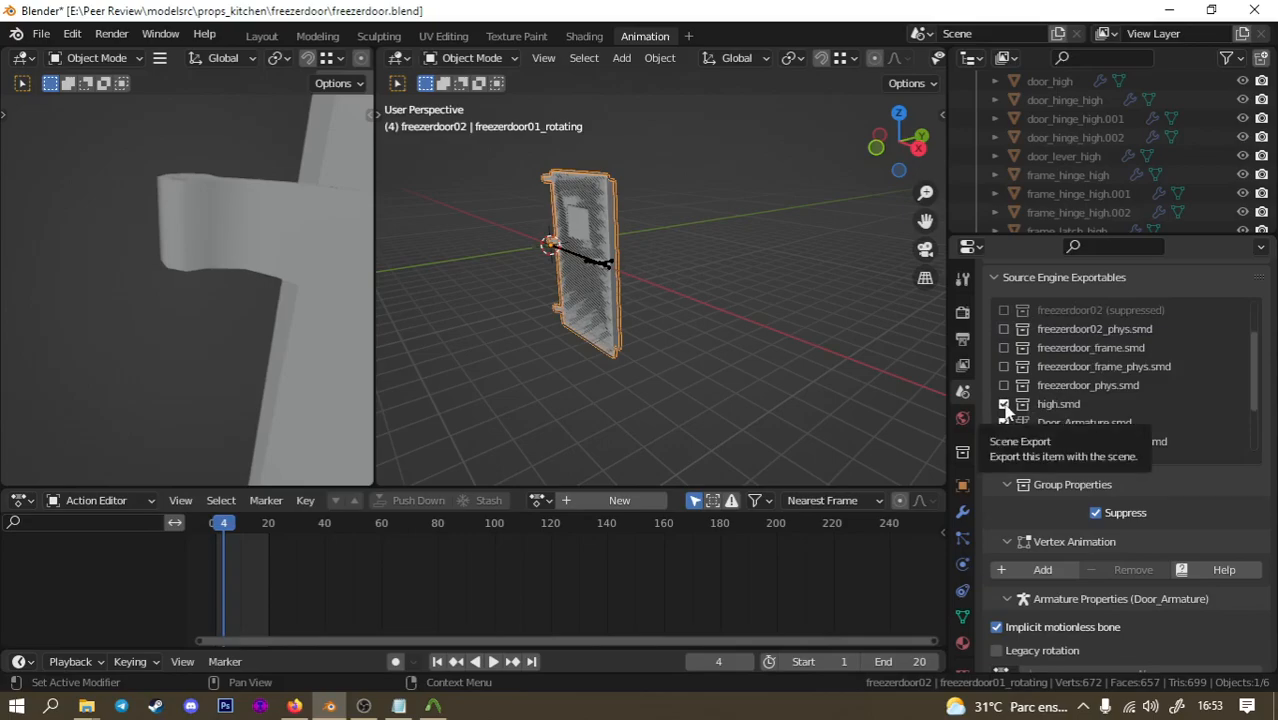
left_click(1004, 404)
scroll(1030, 380, "down", 2)
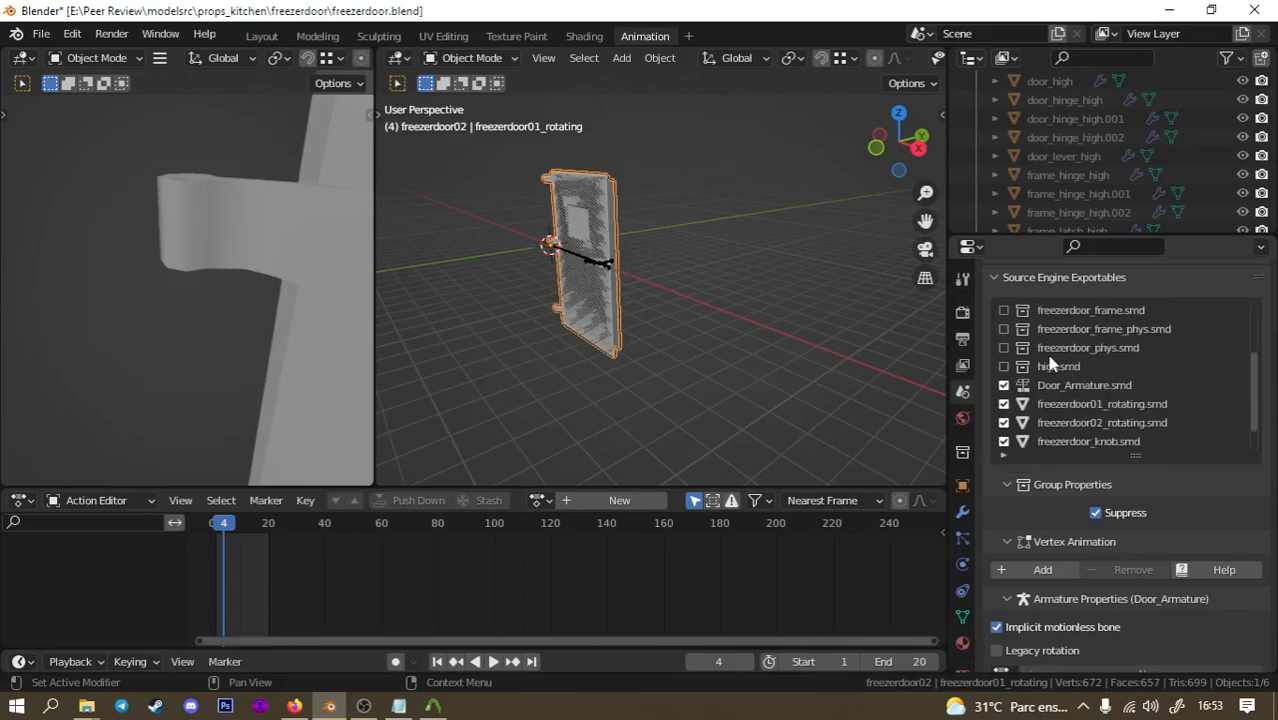
Check the Door_Armature, freezerdoor01_rotating, freezerdoor02_rotating, knob, pin and lever entries in the exportables against their objects in the scene.
left_click(1004, 385)
scroll(1008, 395, "down", 2)
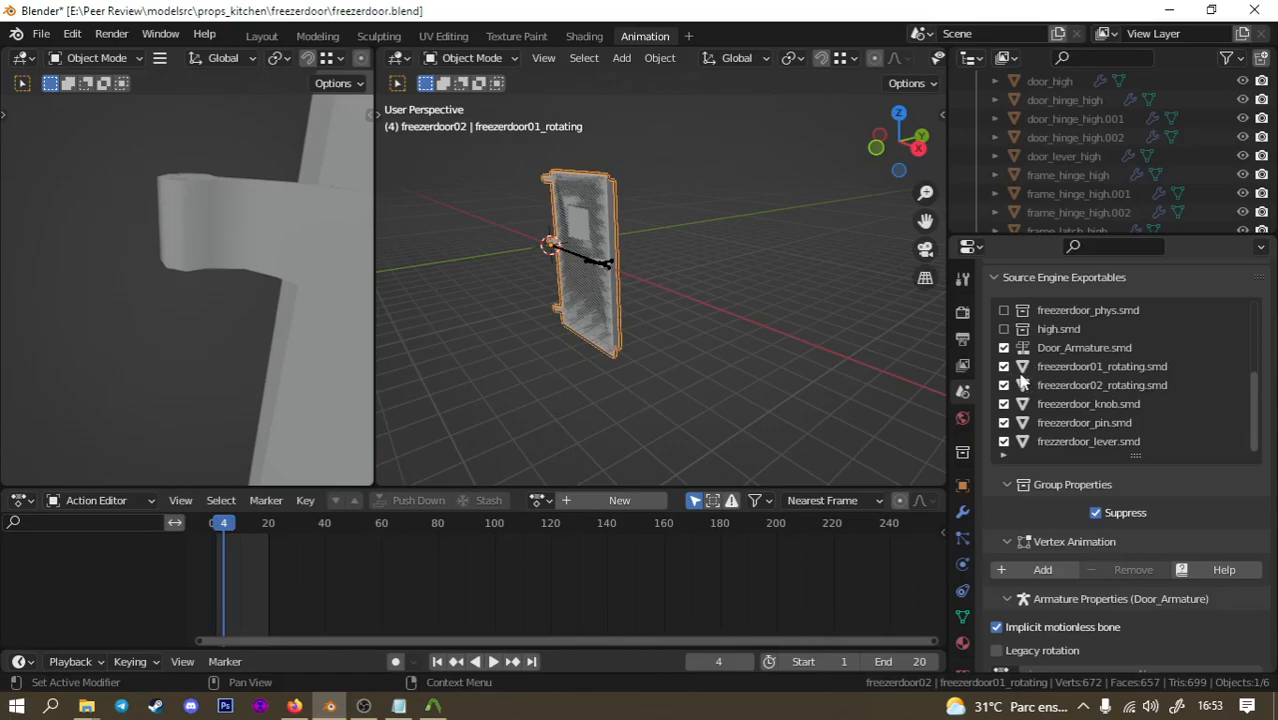
left_click(1092, 355)
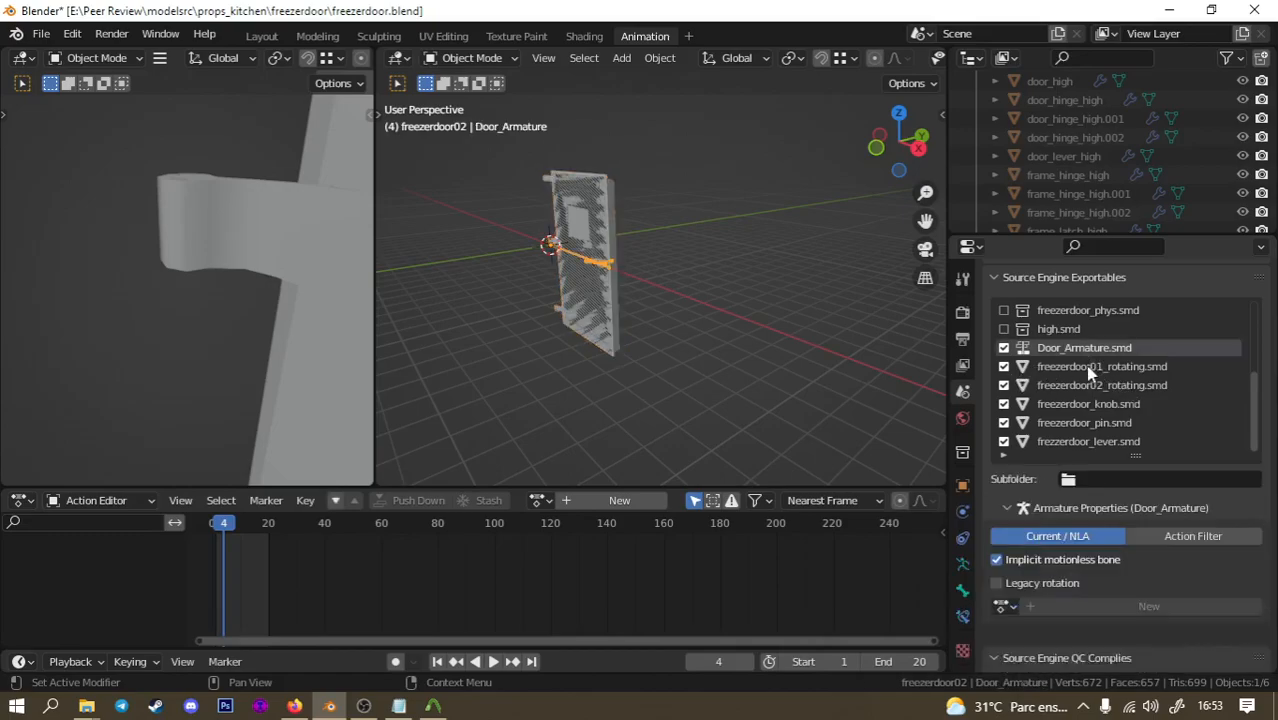
left_click(1088, 361)
left_click(1089, 346)
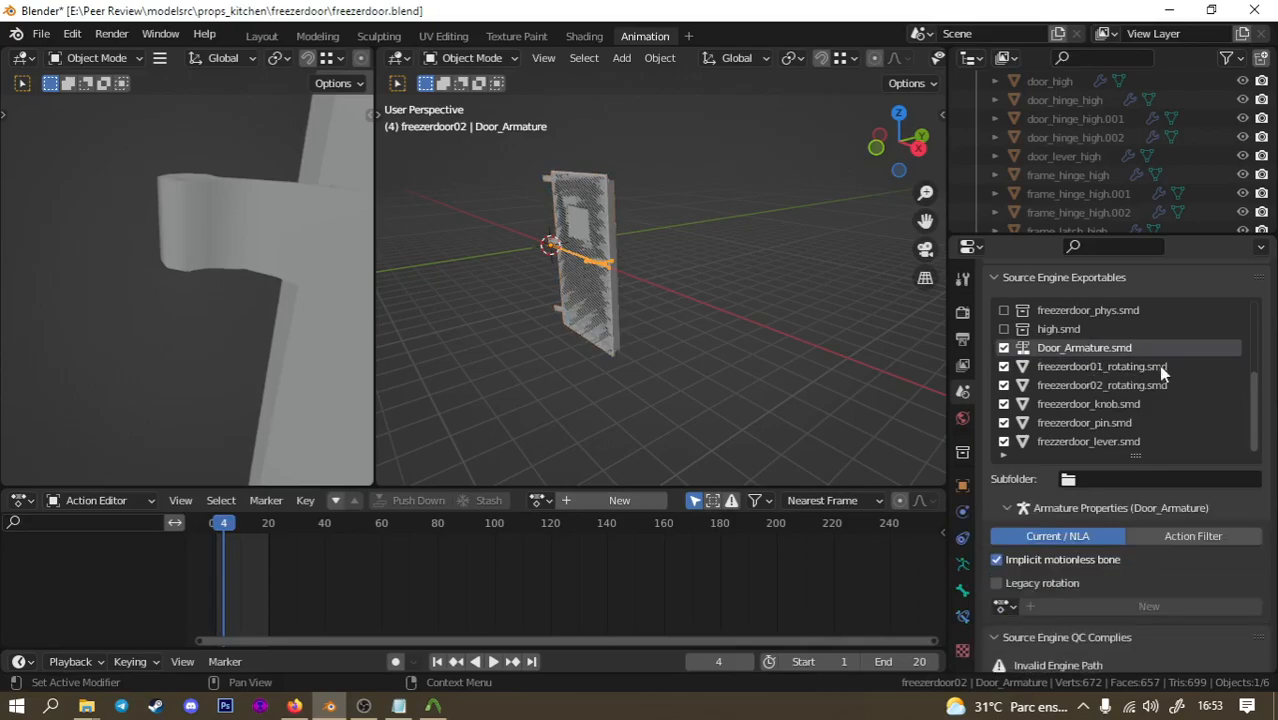
left_click(1130, 367)
left_click(1112, 384)
left_click(1116, 369)
left_click(1116, 381)
left_click(1115, 370)
middle_click_drag(730, 324, 772, 312)
scroll(640, 252, "up", 3)
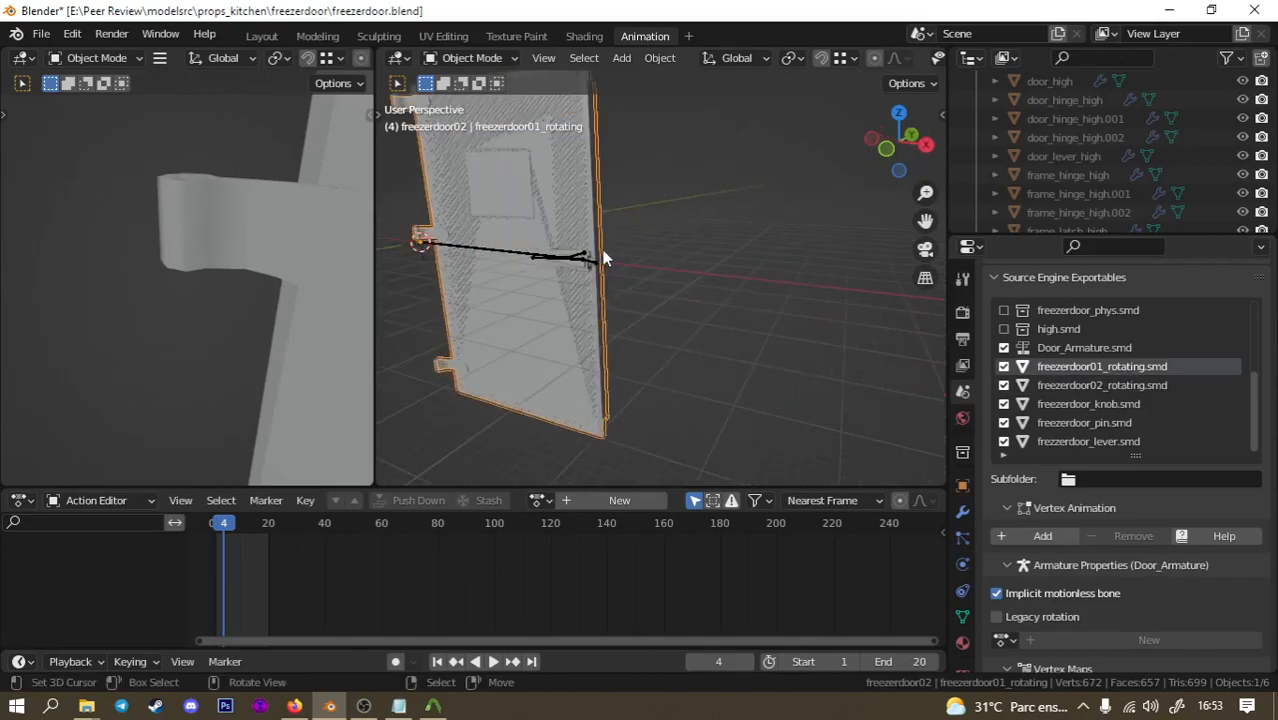
left_click(1100, 404)
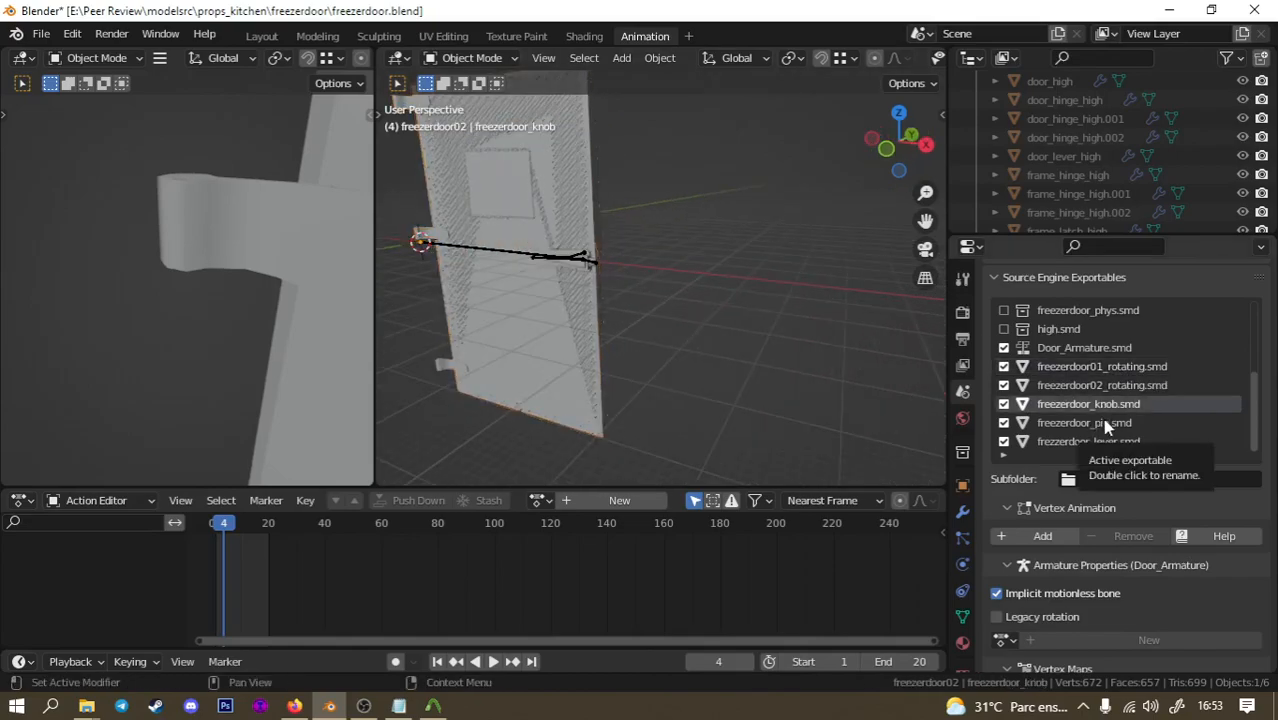
left_click(1104, 422)
left_click(1129, 442)
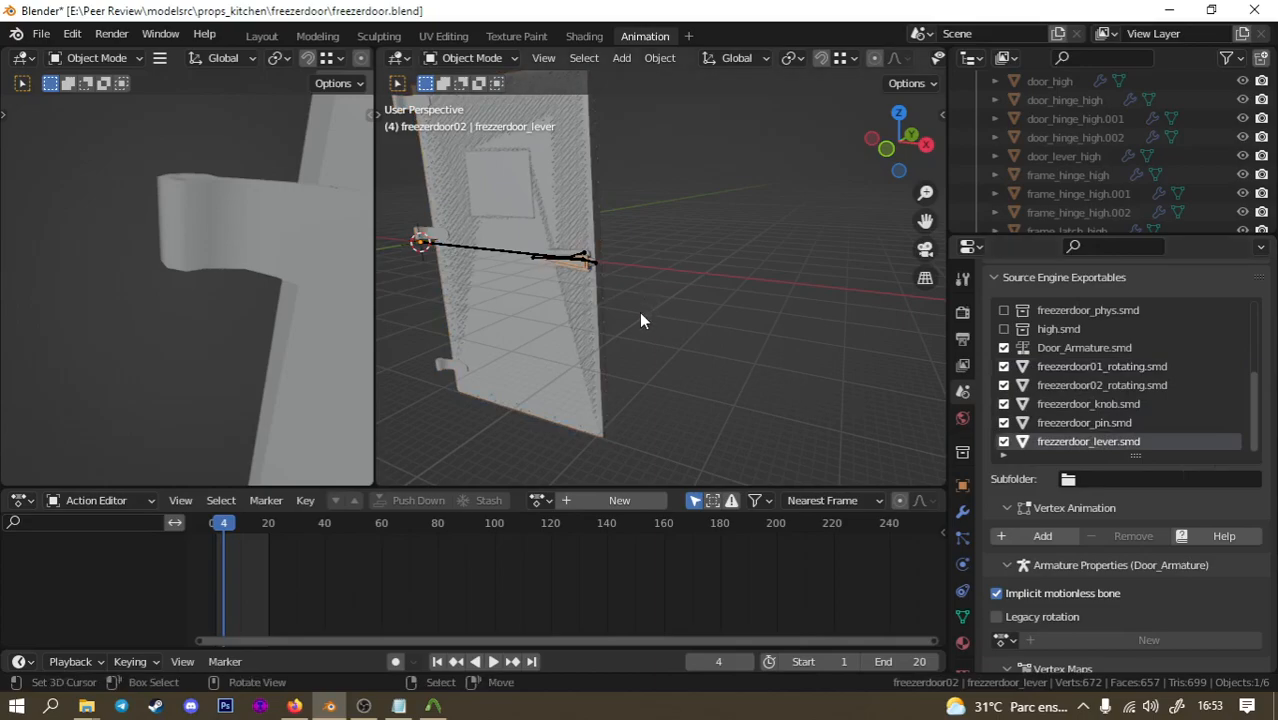
Save the file and set the Source Engine export path to a new prop_door_rotating folder inside the freezerdoor folder.
key("ctrl+s")
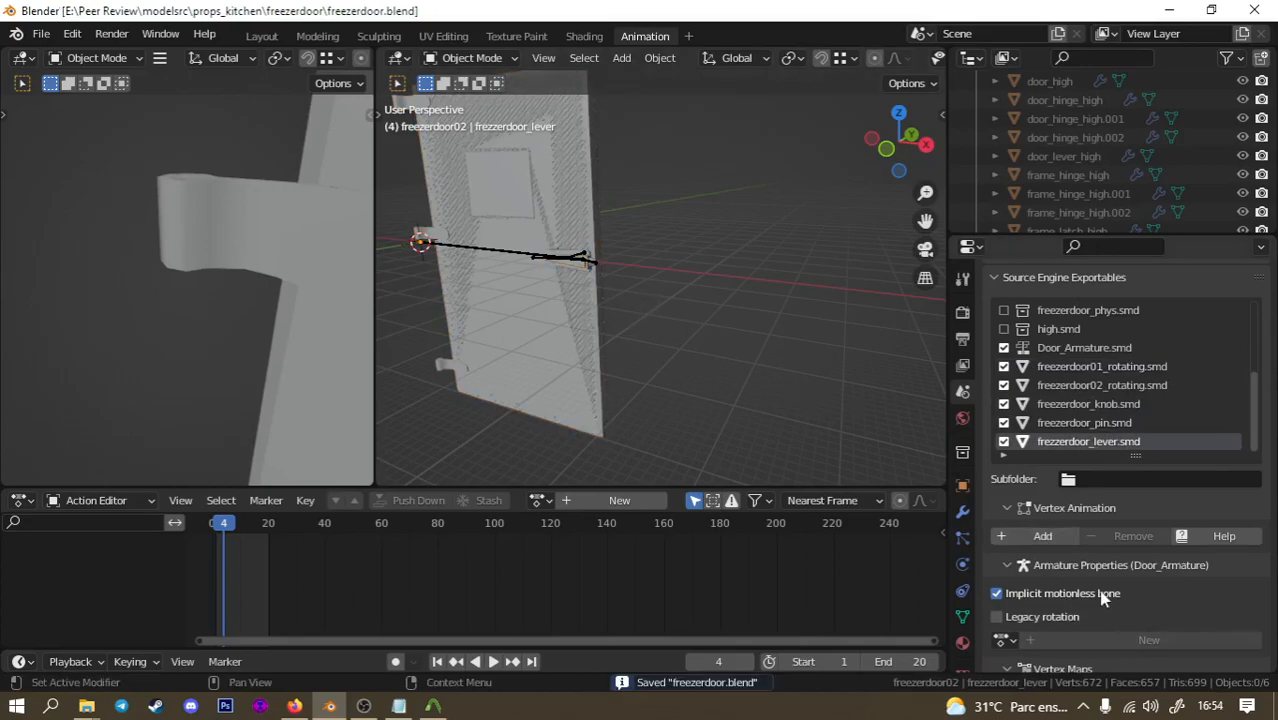
scroll(1103, 597, "down", 4)
scroll(1109, 543, "up", 3)
scroll(1075, 455, "up", 1)
scroll(1083, 427, "up", 3)
scroll(1082, 410, "up", 8)
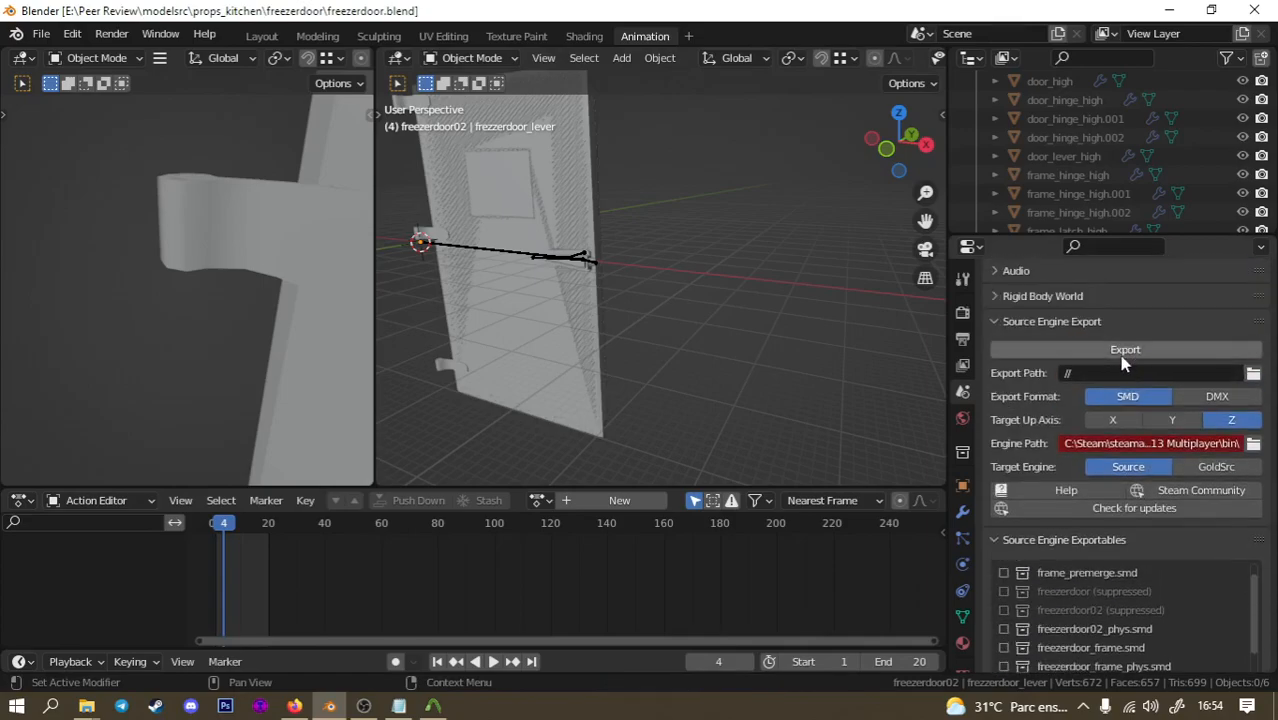
left_click(1254, 373)
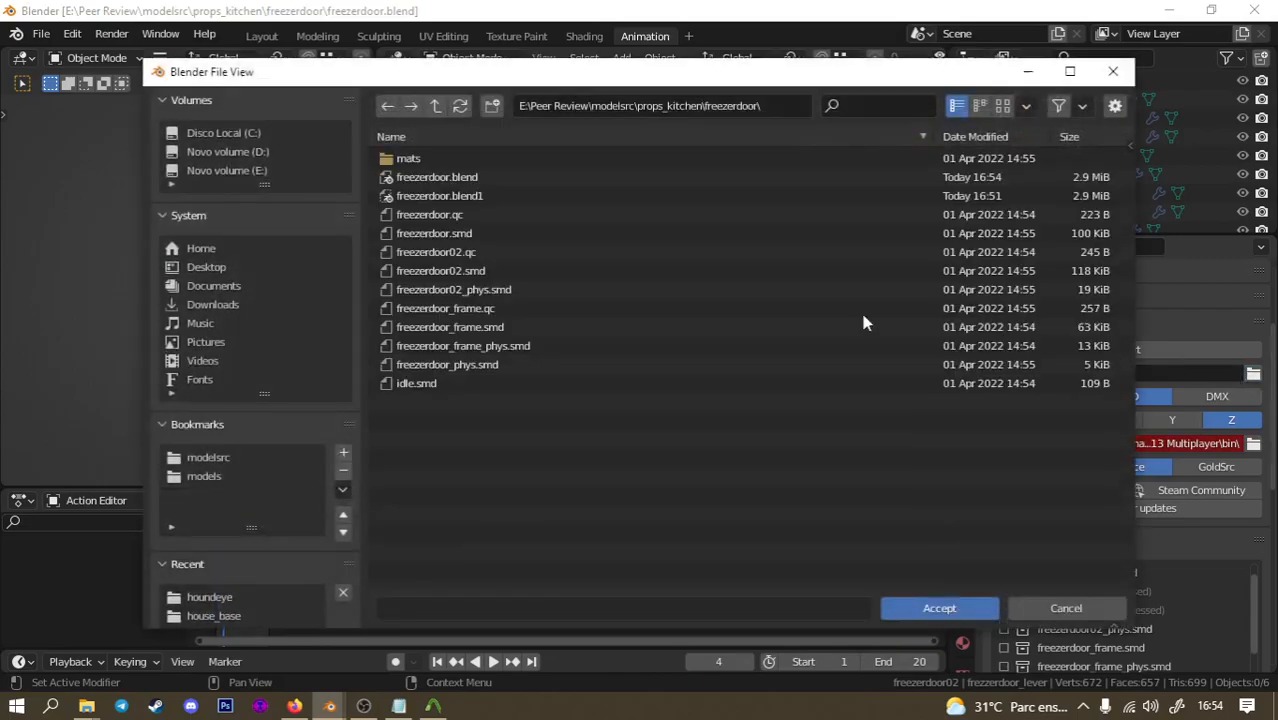
left_click(493, 107)
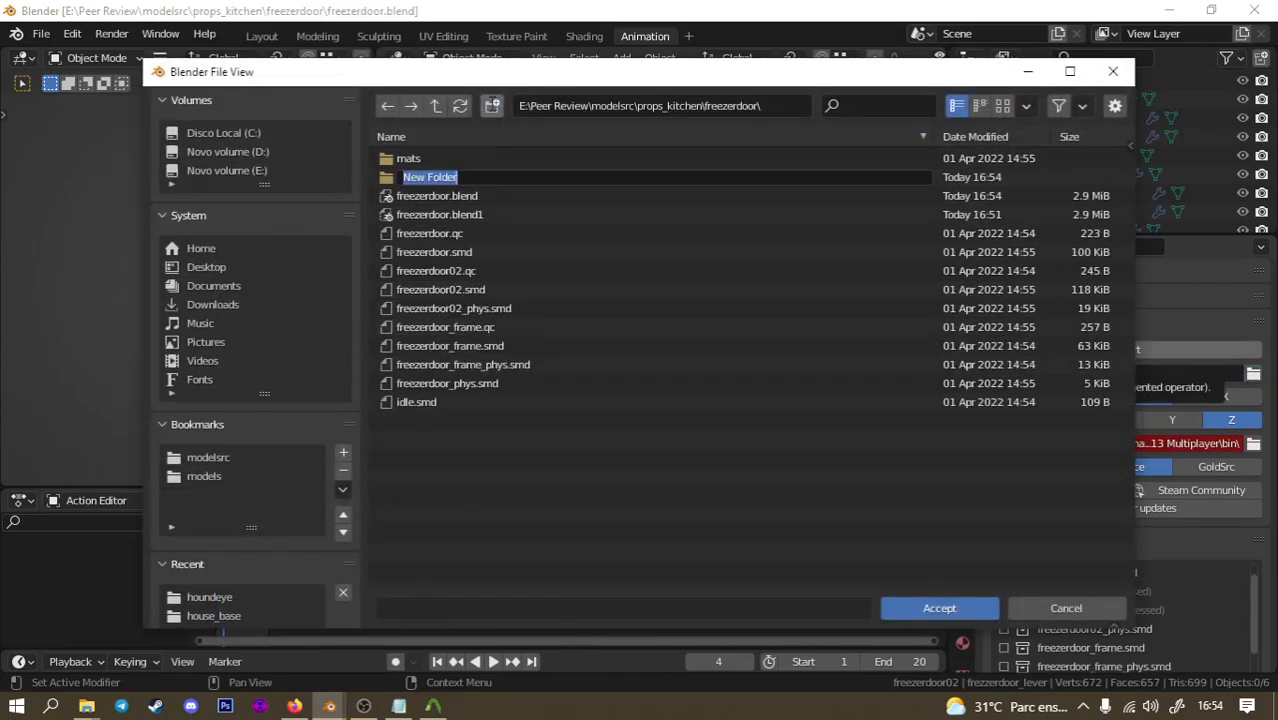
type("prop_door_rotating")
key("Return")
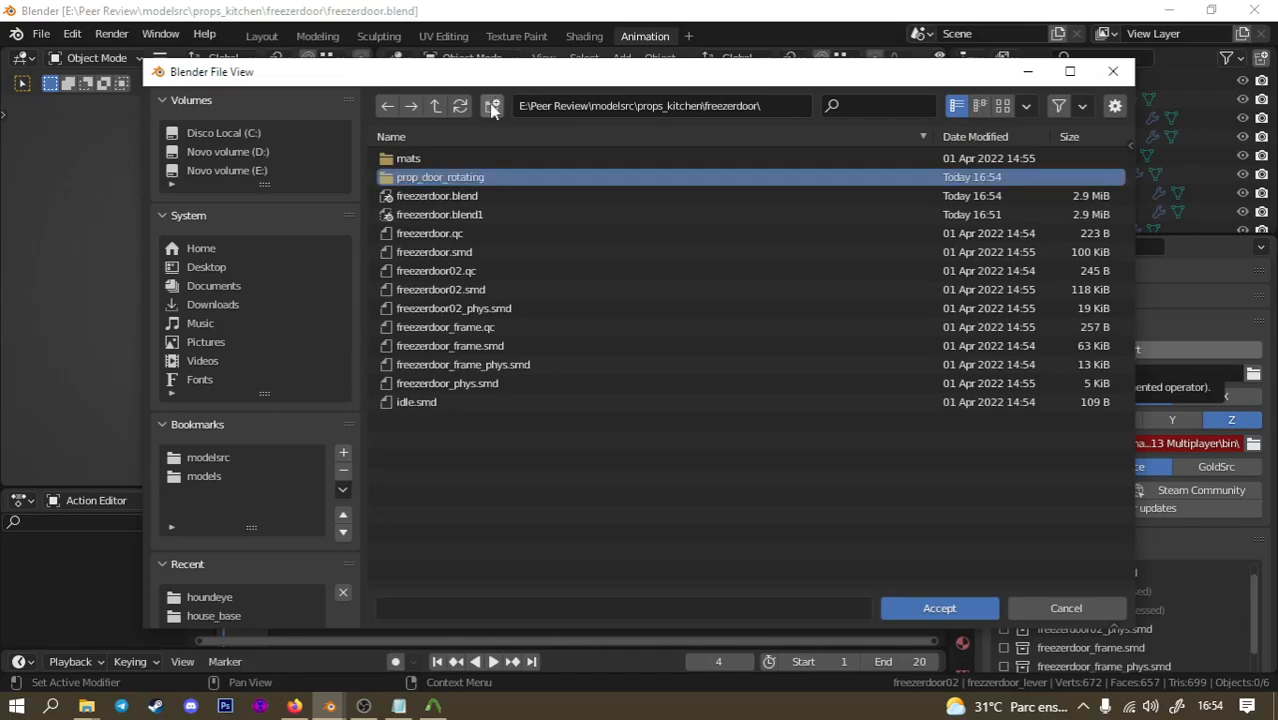
double_click(452, 180)
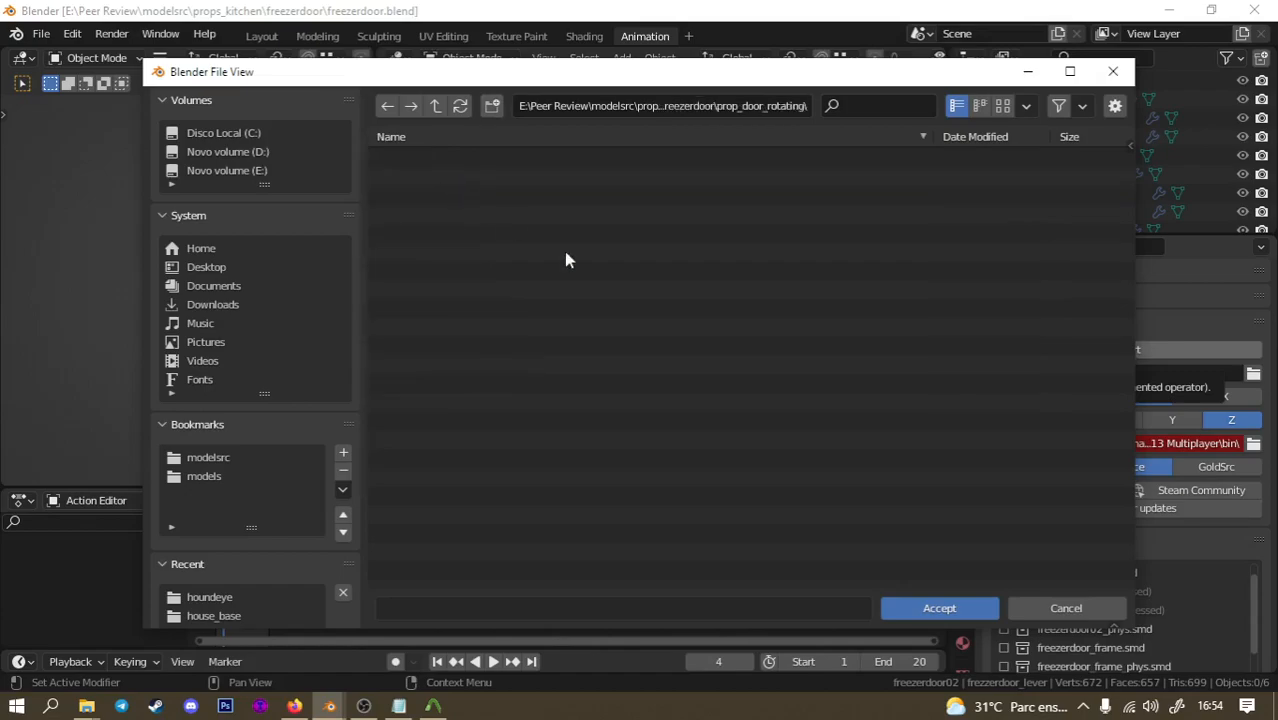
left_click(896, 608)
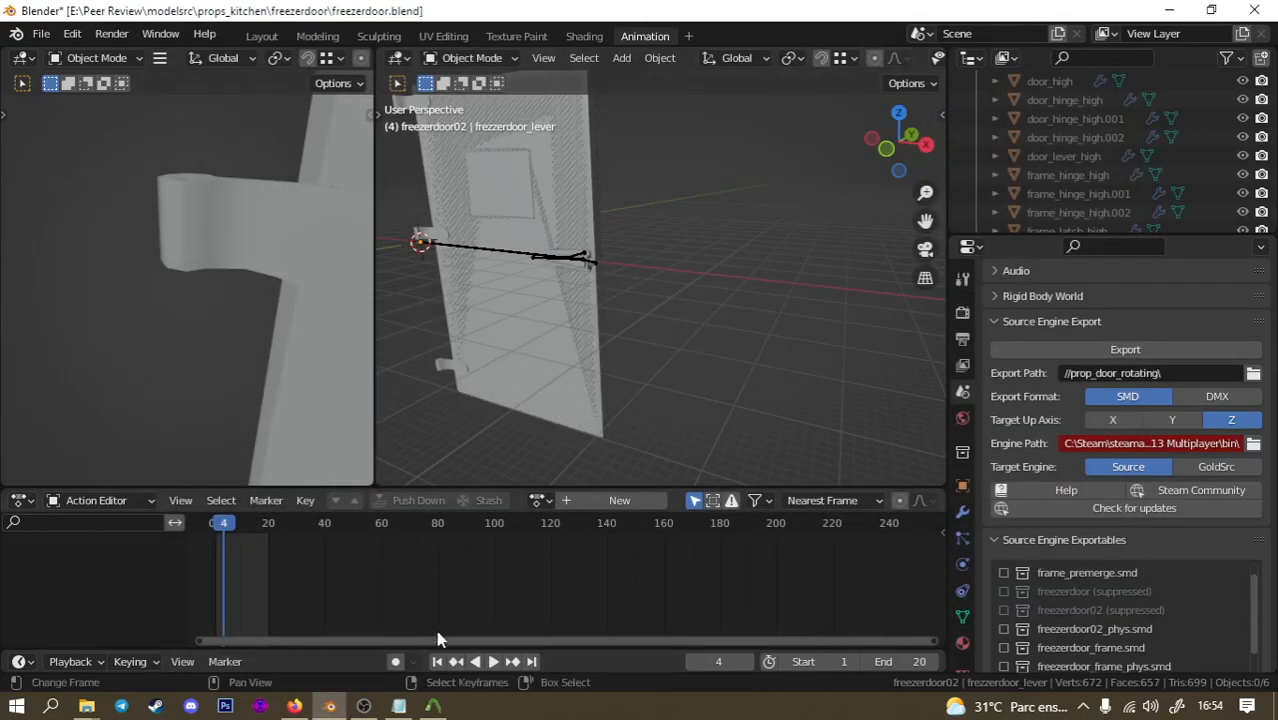
Switch to File Explorer and open the prop_door_rotating folder to check its contents.
mouse_move(84, 708)
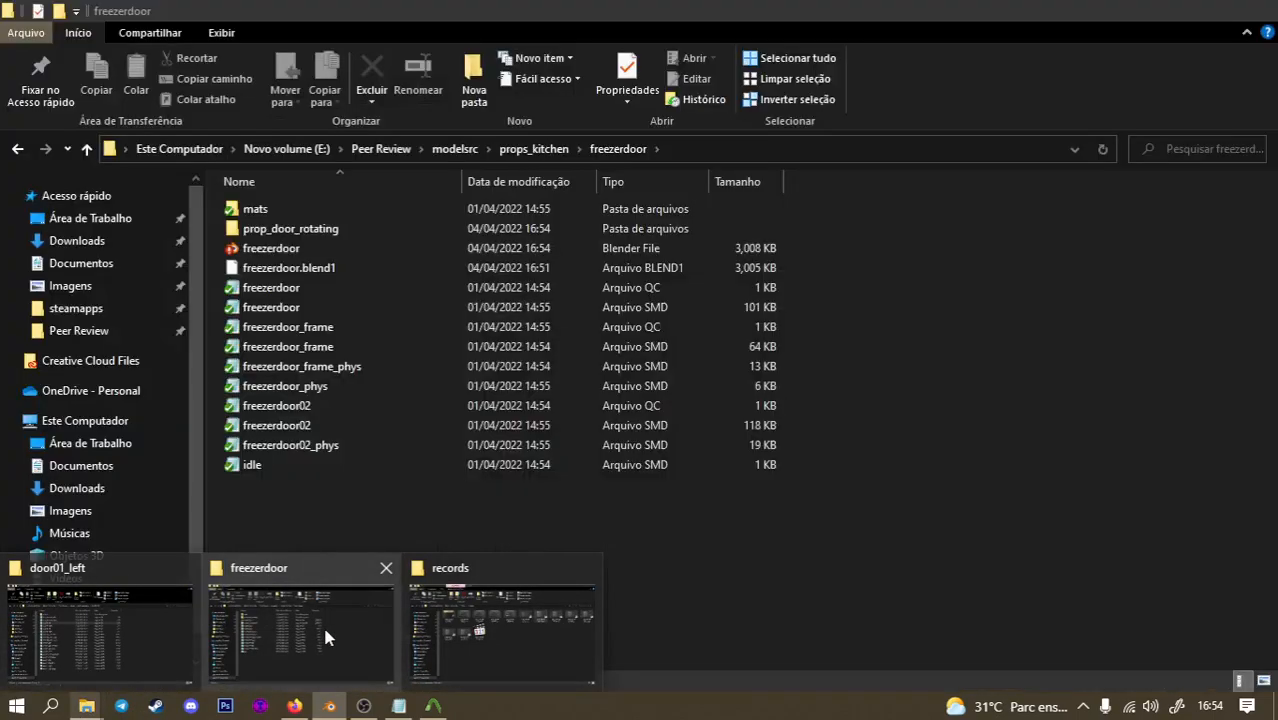
mouse_move(166, 628)
left_click(308, 625)
double_click(280, 230)
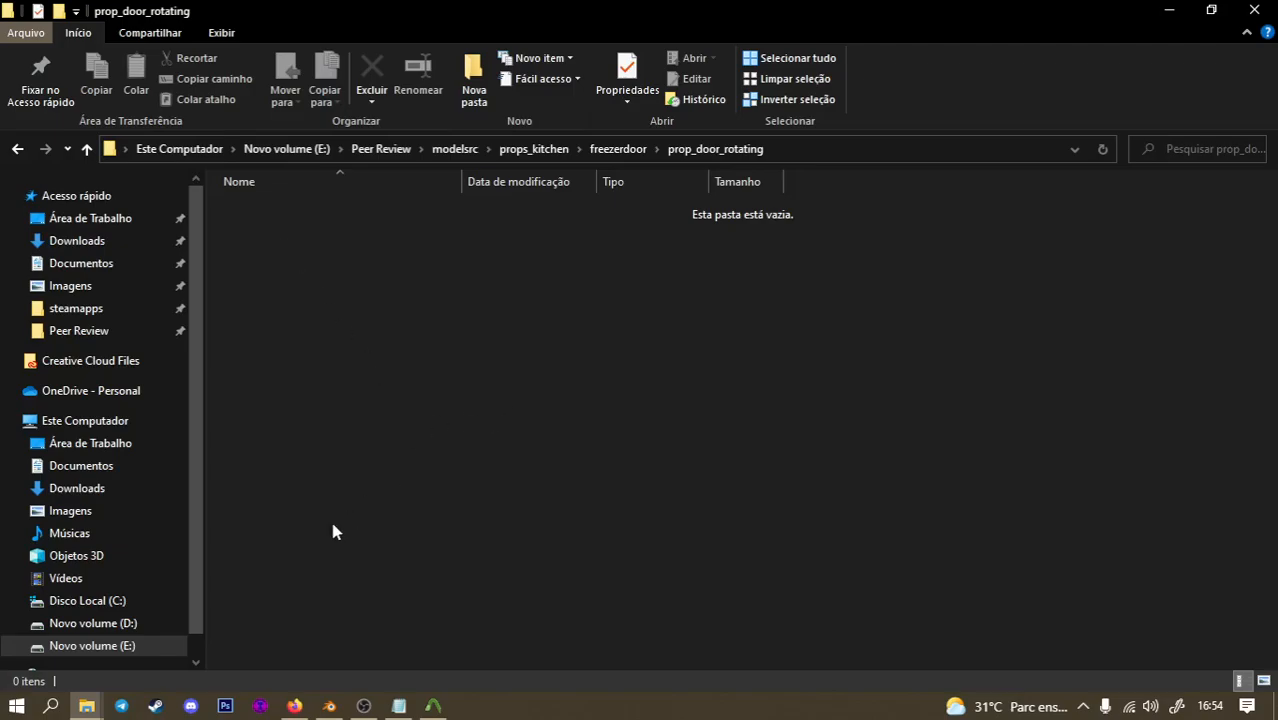
Switch back to Blender and run the Source Engine scene export for all enabled exportables.
left_click(329, 706)
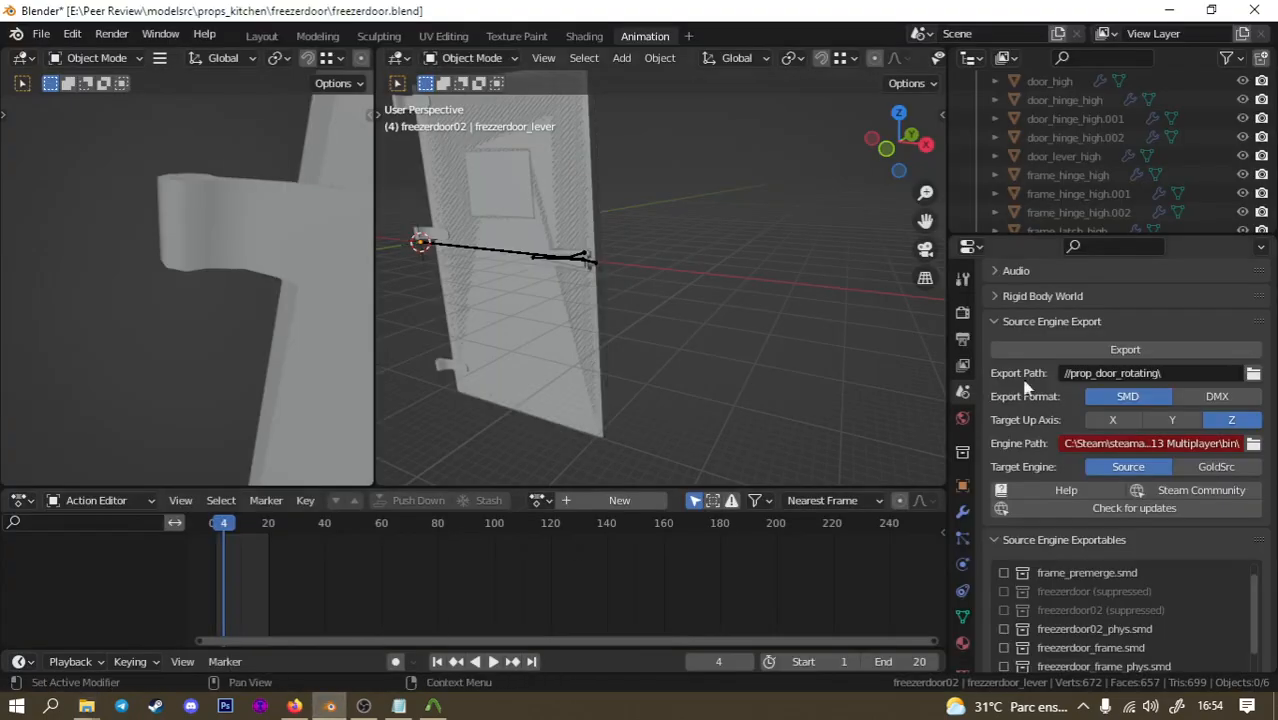
left_click(1077, 352)
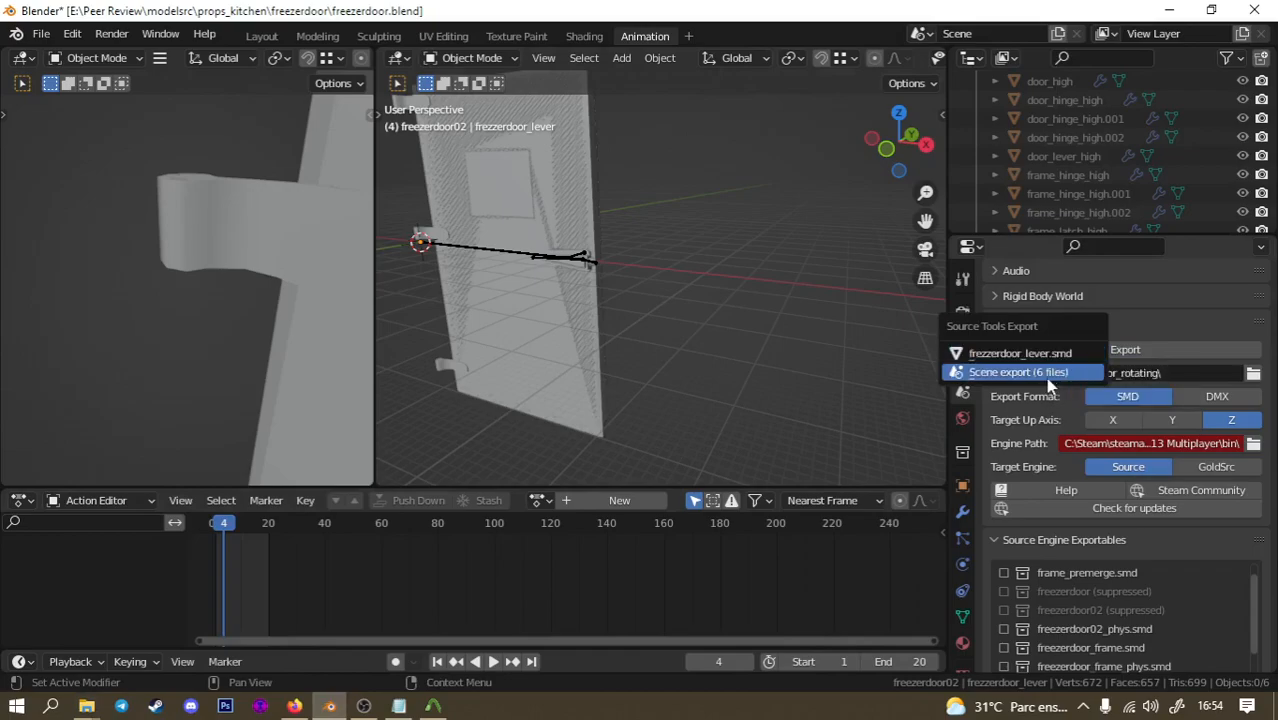
left_click(1047, 380)
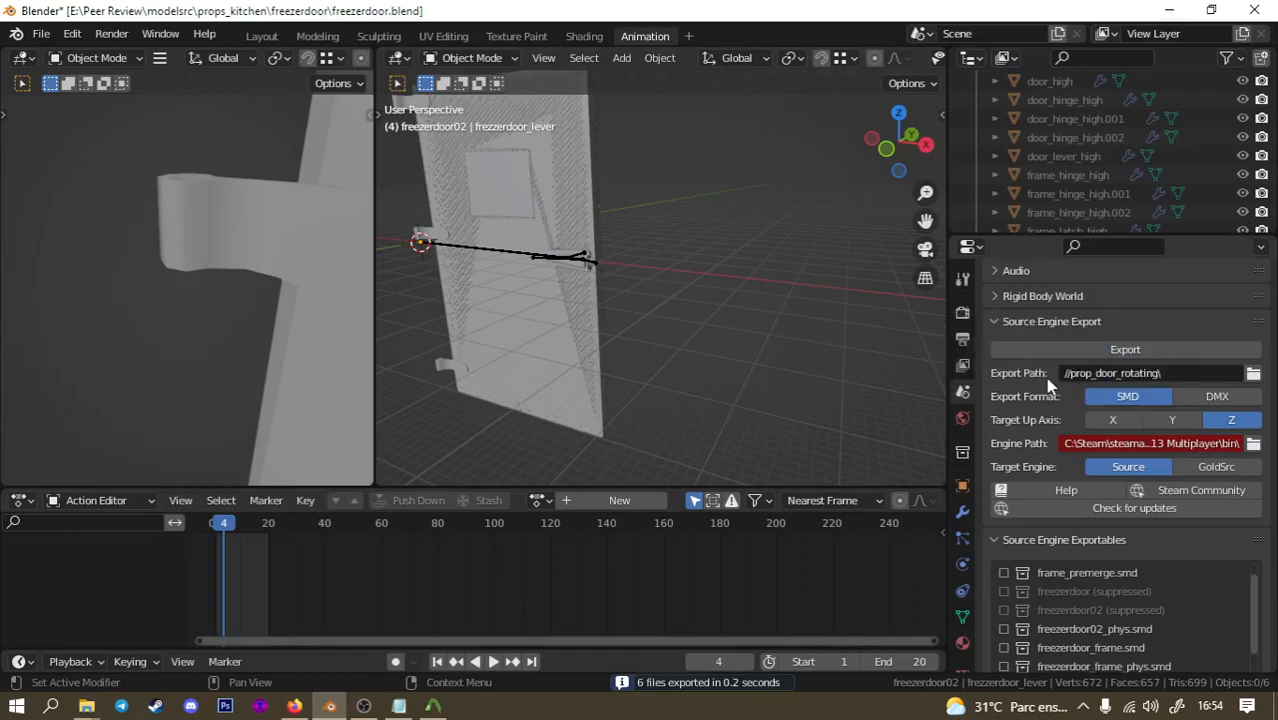
Switch to File Explorer, open Door_Armature.smd from the anims folder in Notepad and examine its bone nodes and animation frames.
left_click(330, 706)
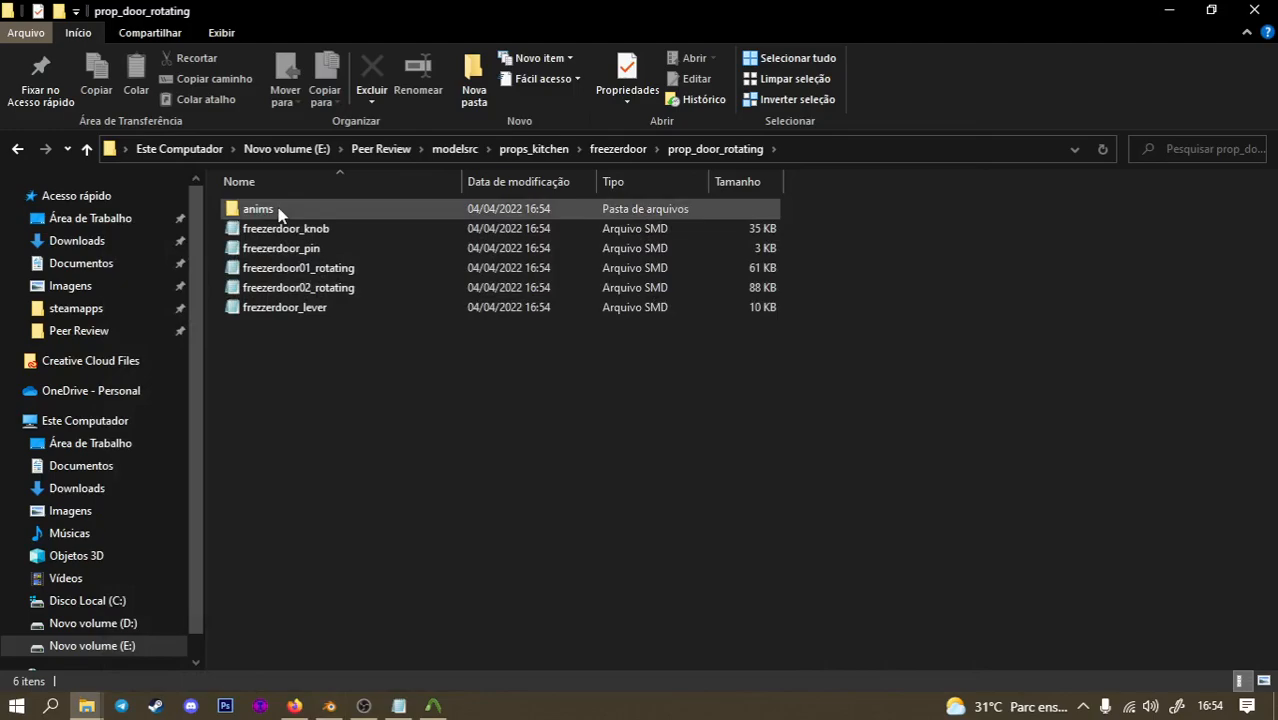
double_click(260, 212)
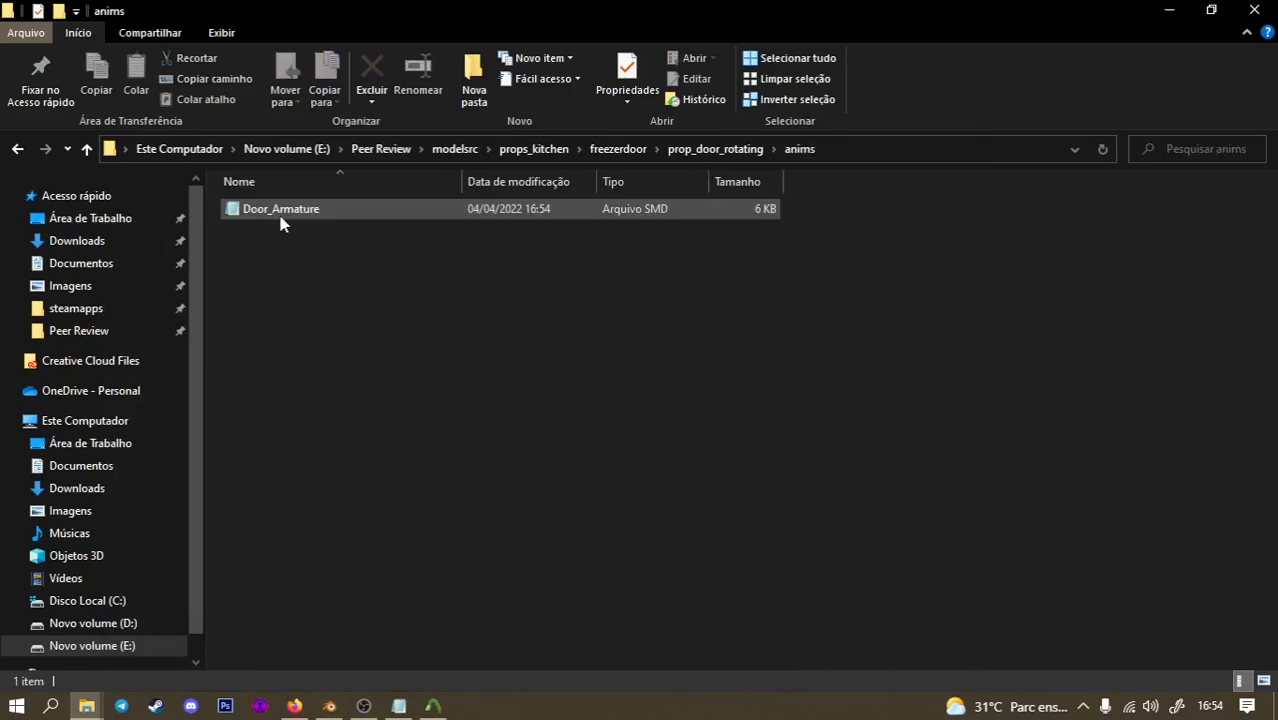
double_click(268, 210)
scroll(717, 318, "down", 1)
scroll(717, 318, "up", 1)
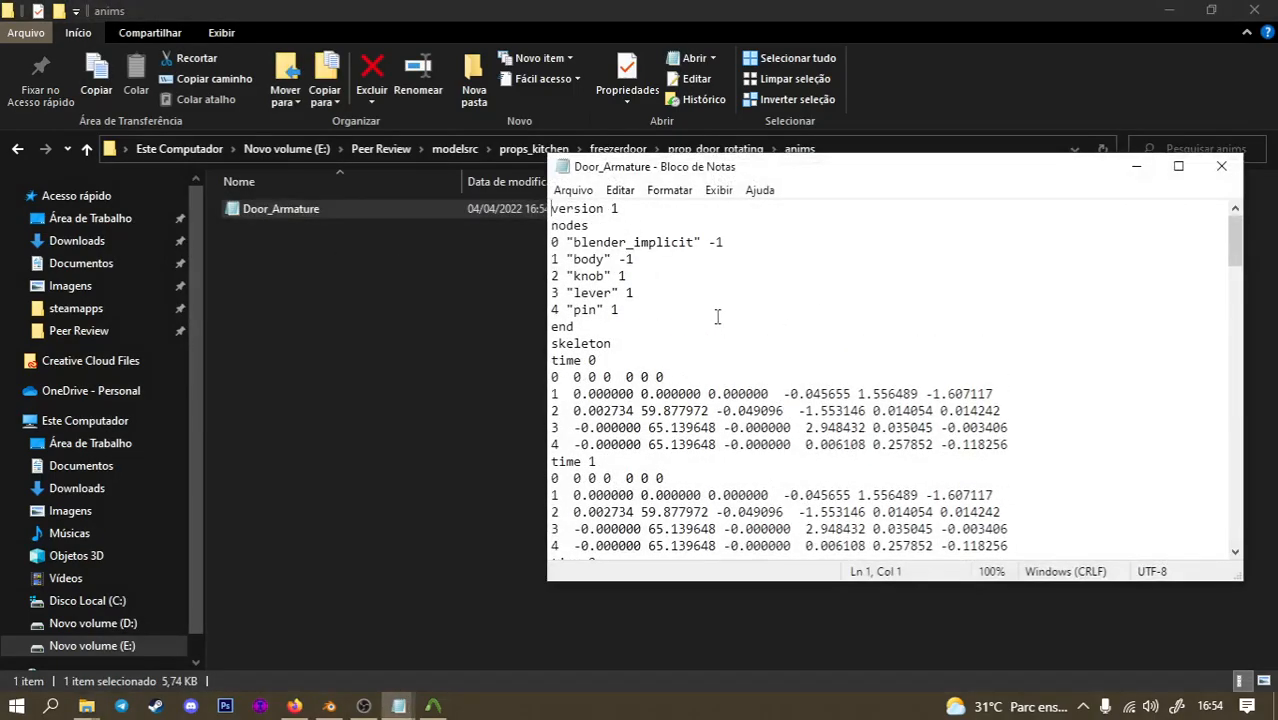
left_click(1230, 171)
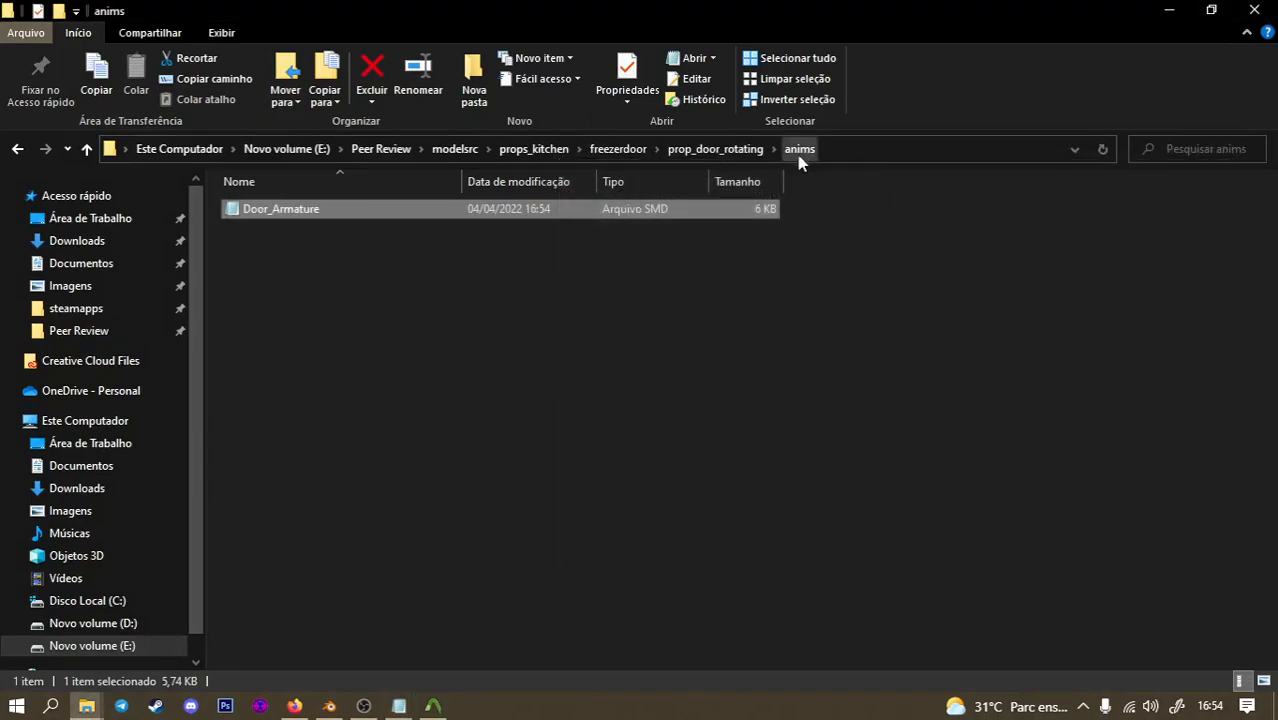
double_click(297, 212)
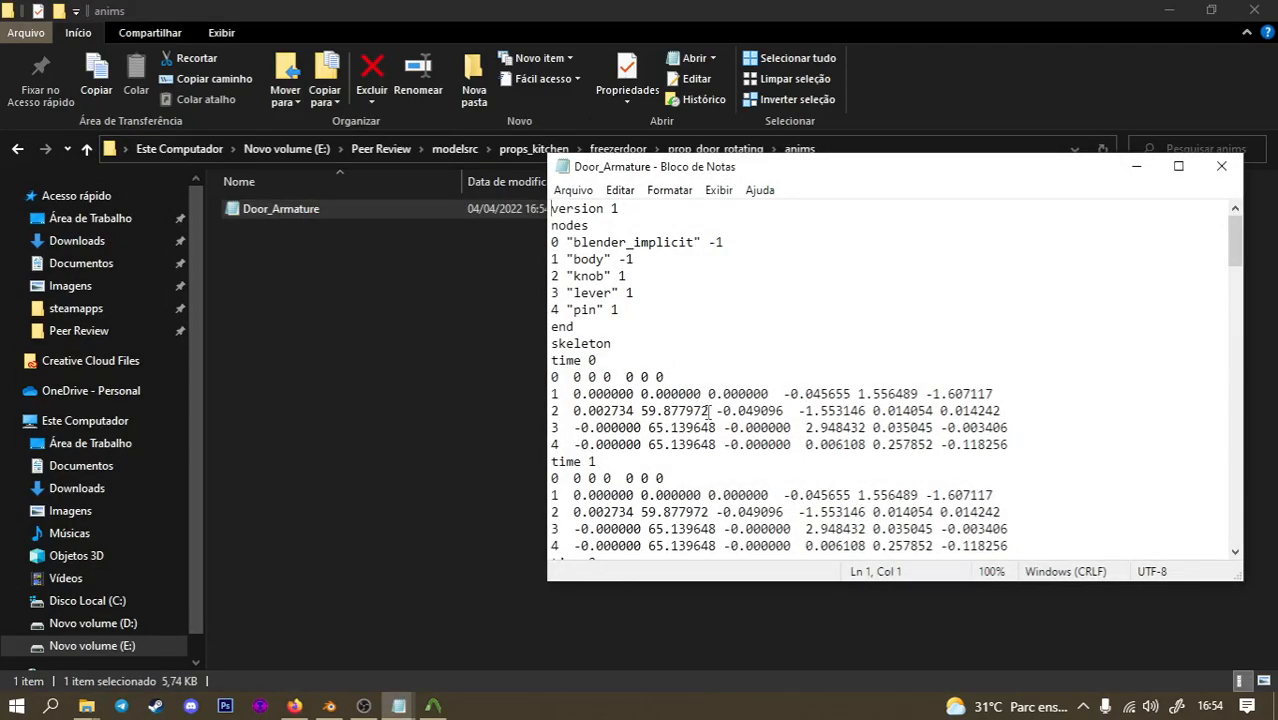
scroll(709, 411, "down", 20)
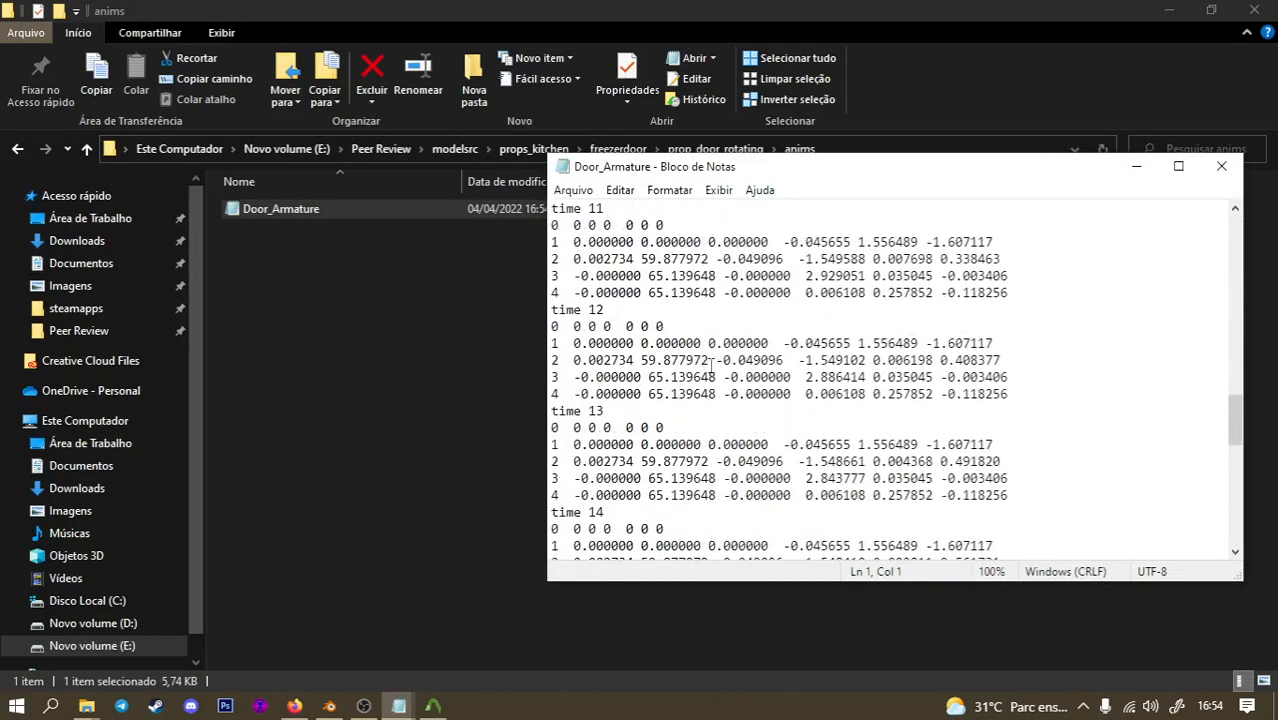
scroll(713, 370, "down", 14)
scroll(741, 403, "up", 20)
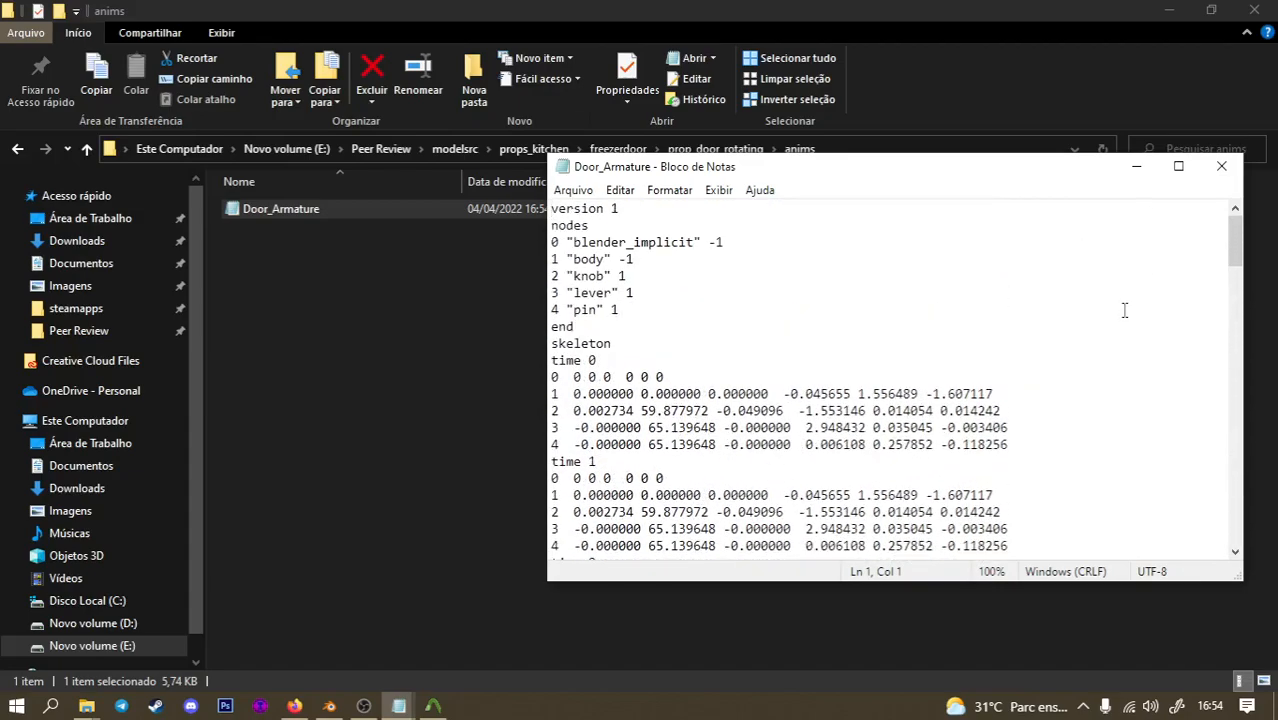
left_click(1222, 167)
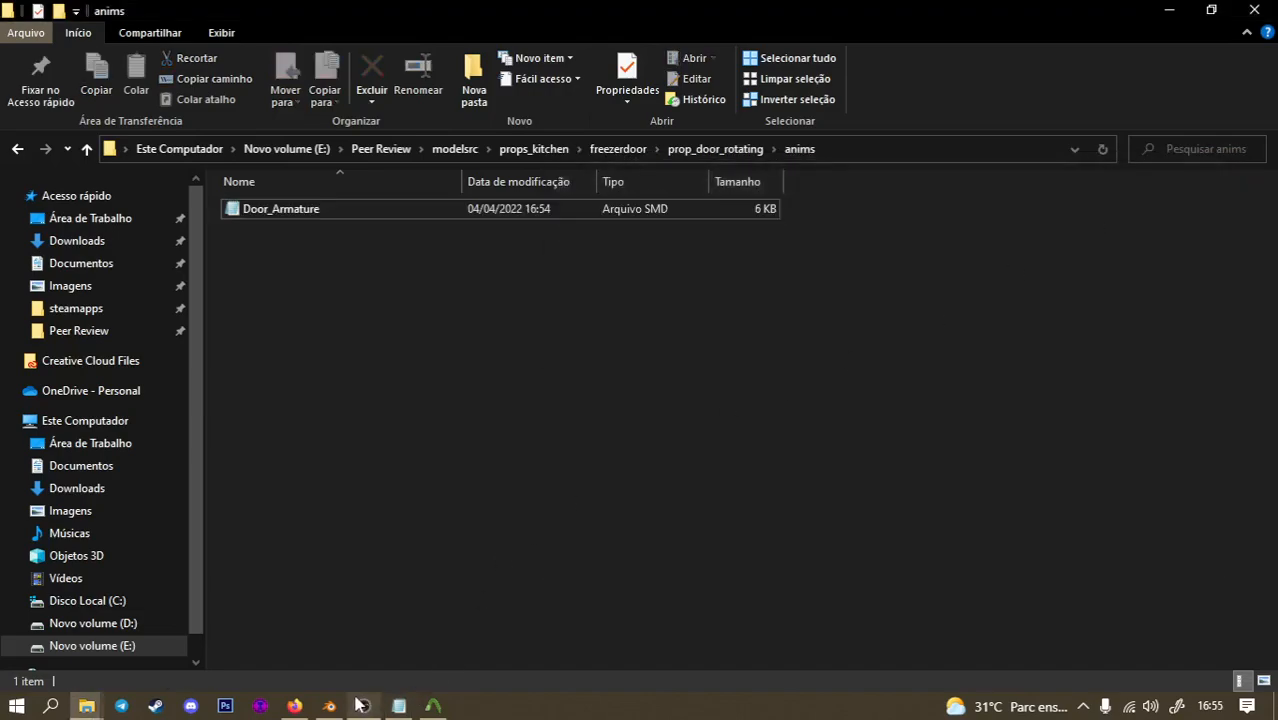
Switch back to Blender and assign the idle action to the Door_Armature exportable.
left_click(322, 707)
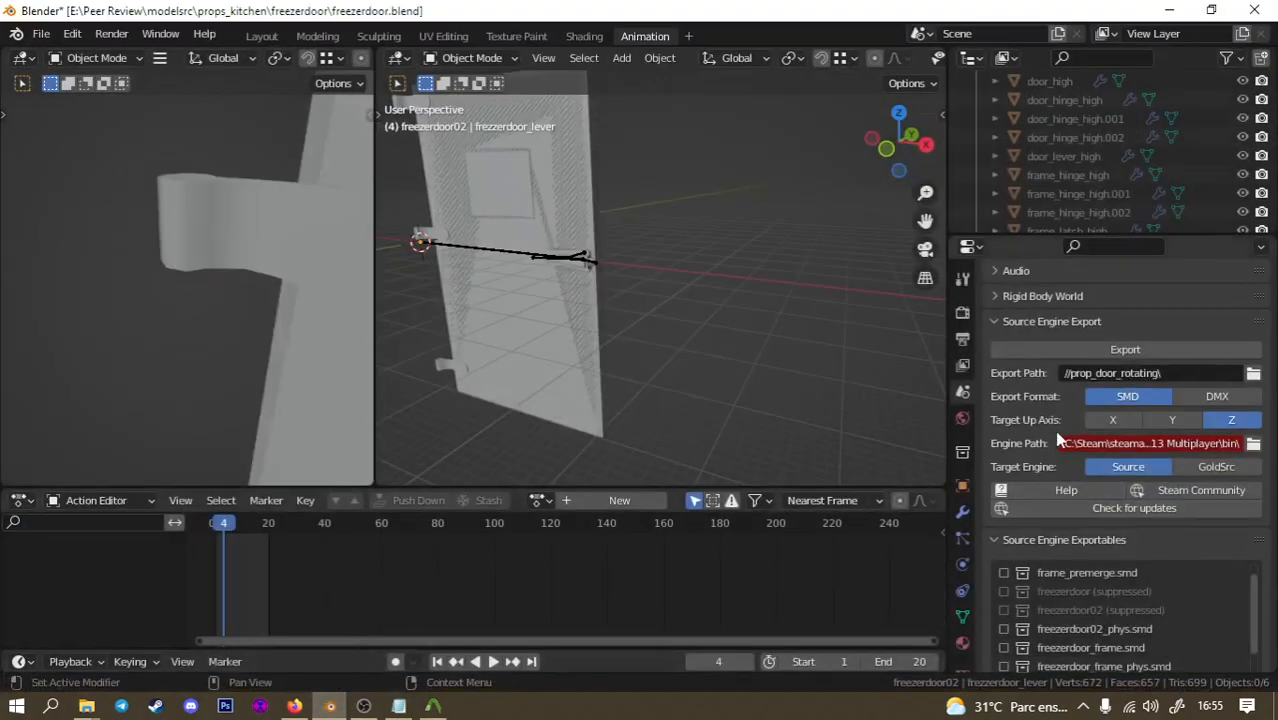
scroll(1043, 425, "up", 1)
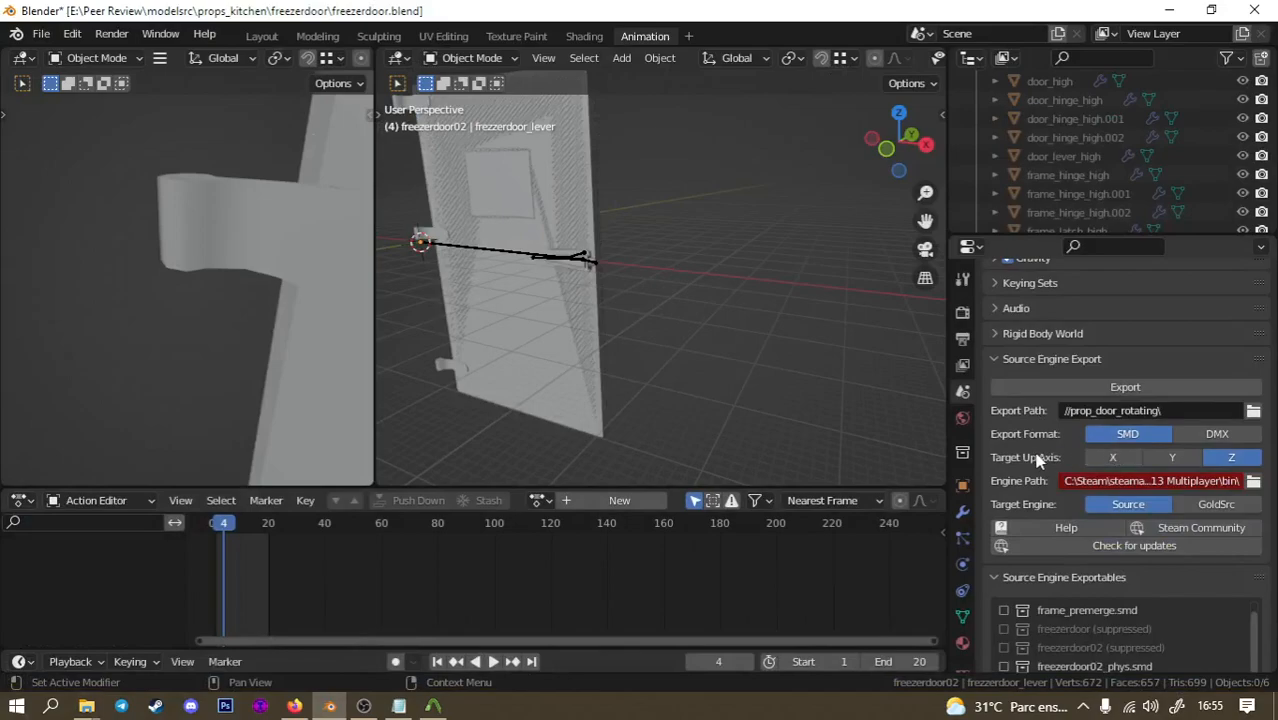
scroll(1037, 457, "up", 2)
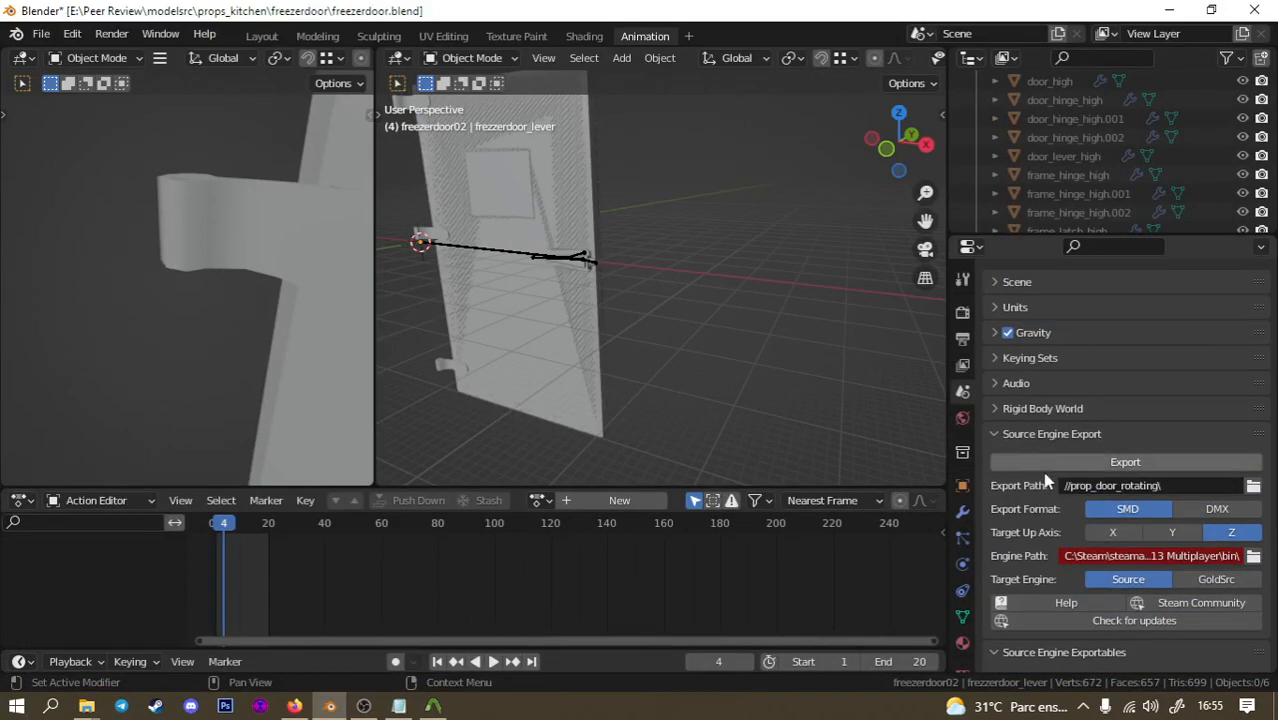
scroll(1035, 445, "down", 8)
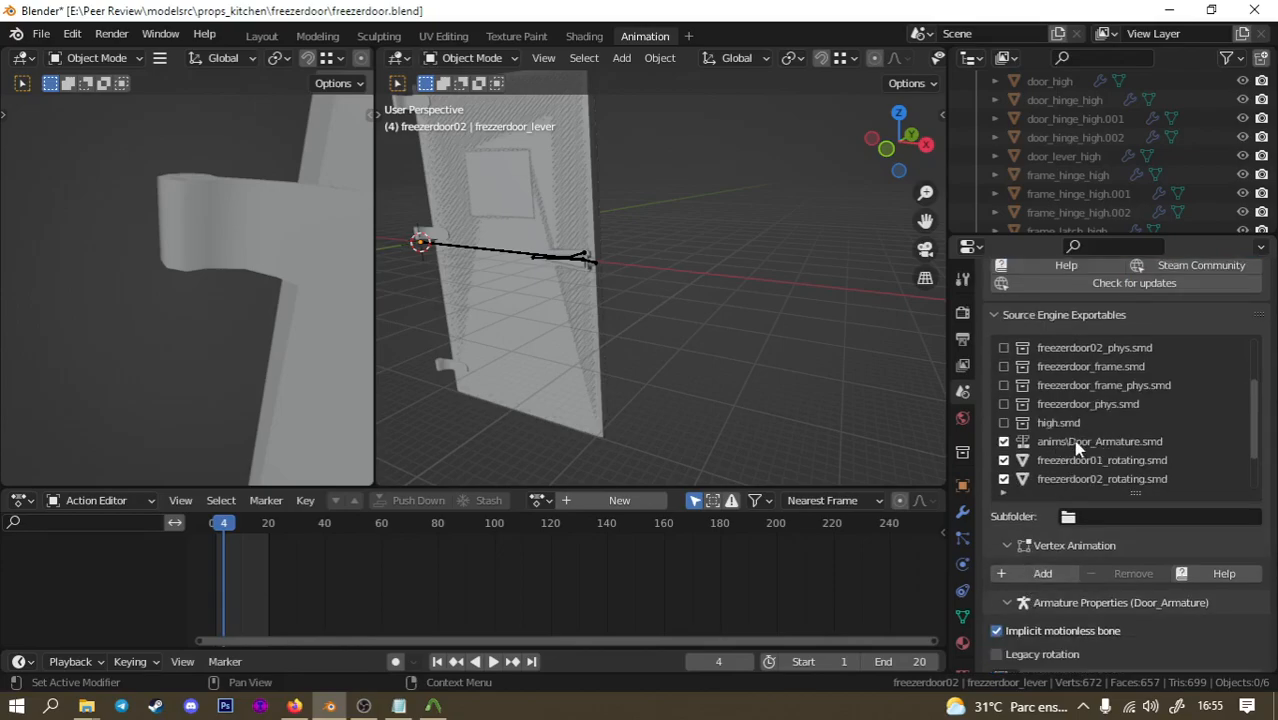
left_click(1077, 447)
scroll(1110, 540, "down", 1)
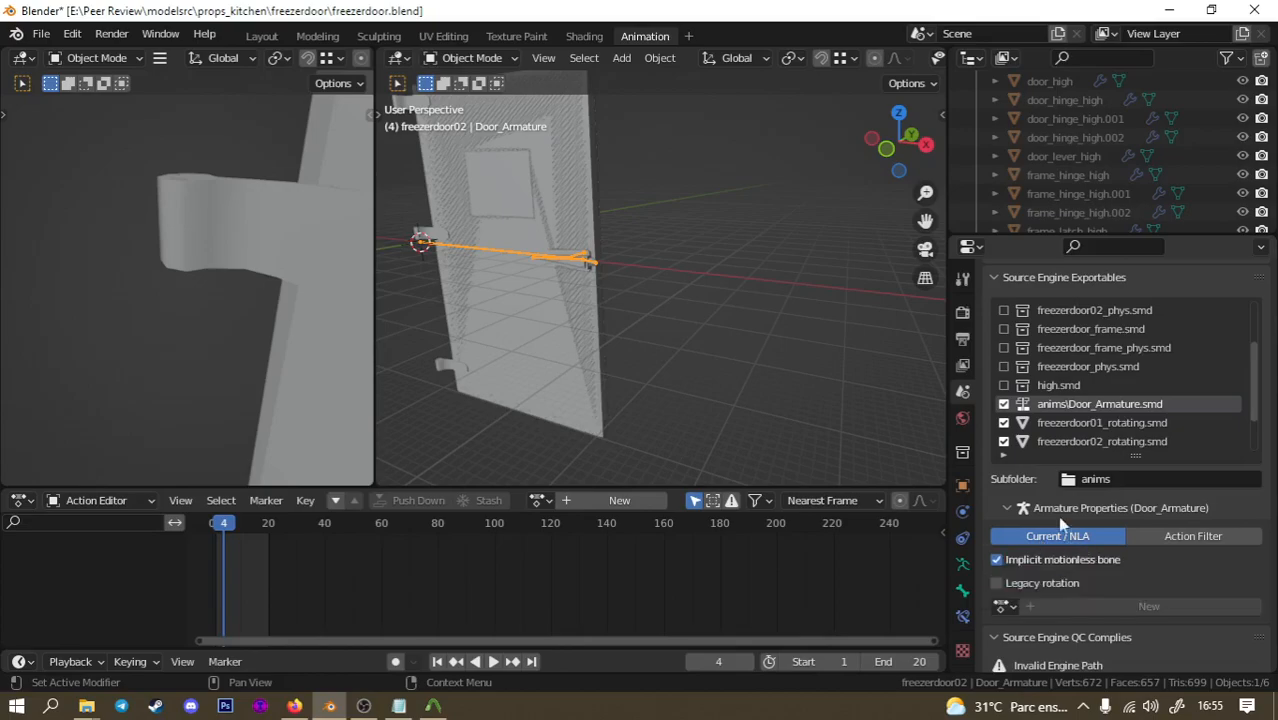
left_click(538, 500)
left_click(552, 307)
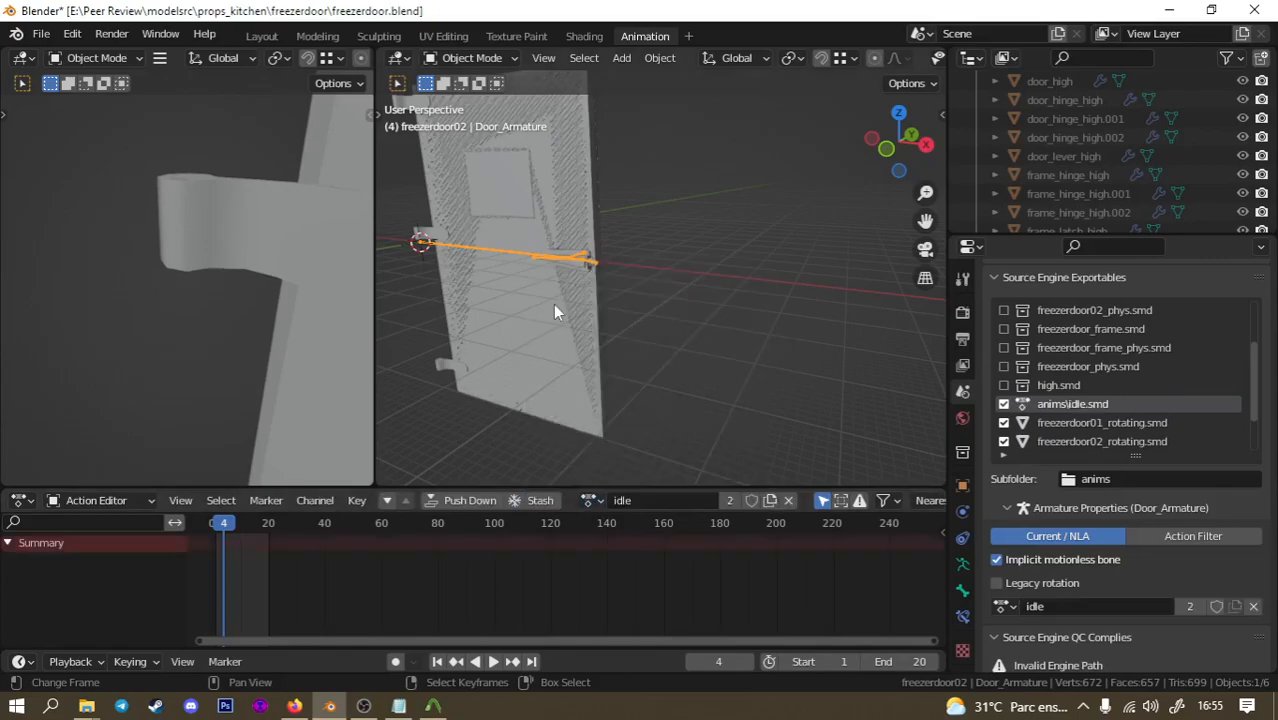
Export the Door_Armature's idle action as anims\idle.smd.
scroll(1065, 600, "up", 1)
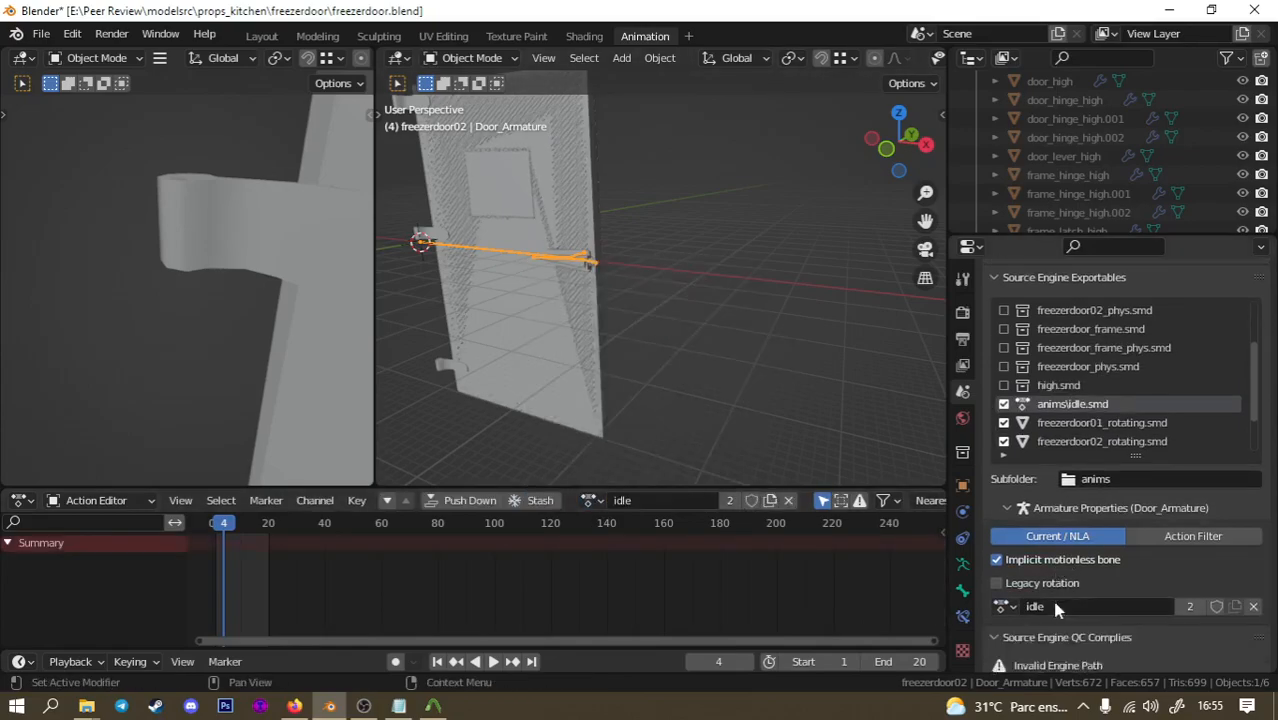
scroll(1052, 603, "down", 2)
scroll(1094, 490, "up", 8)
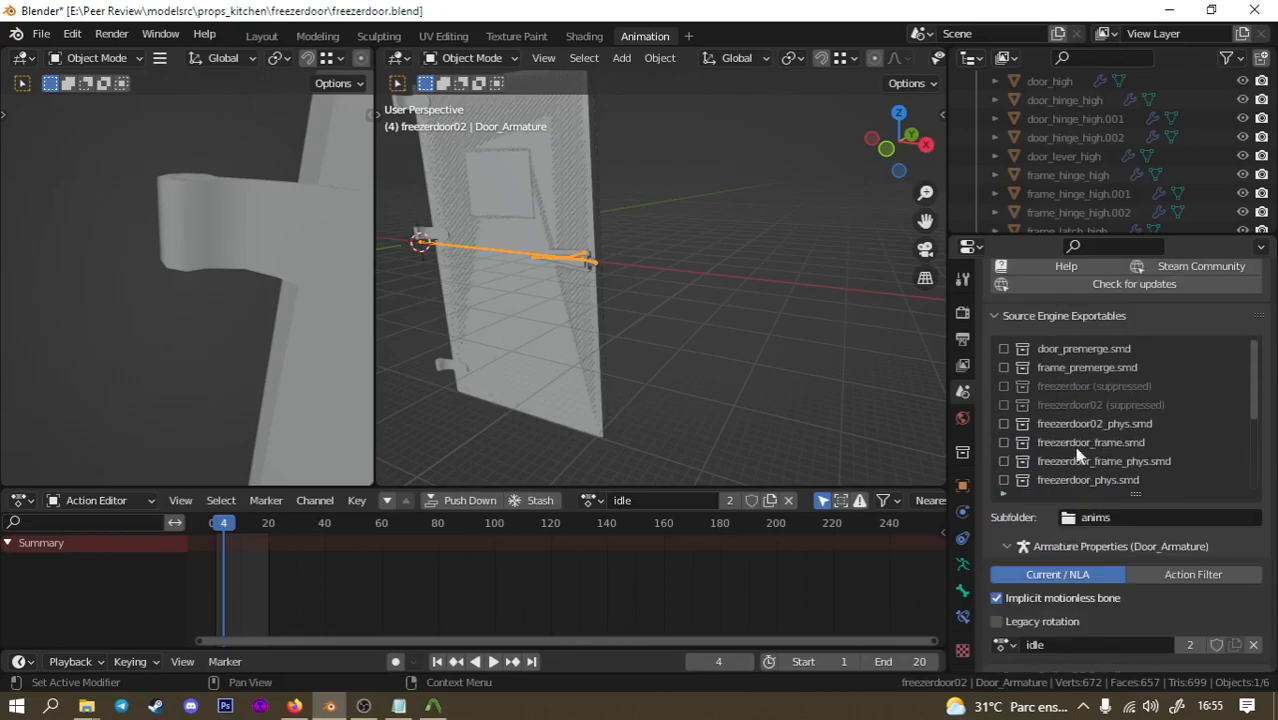
left_click(1118, 316)
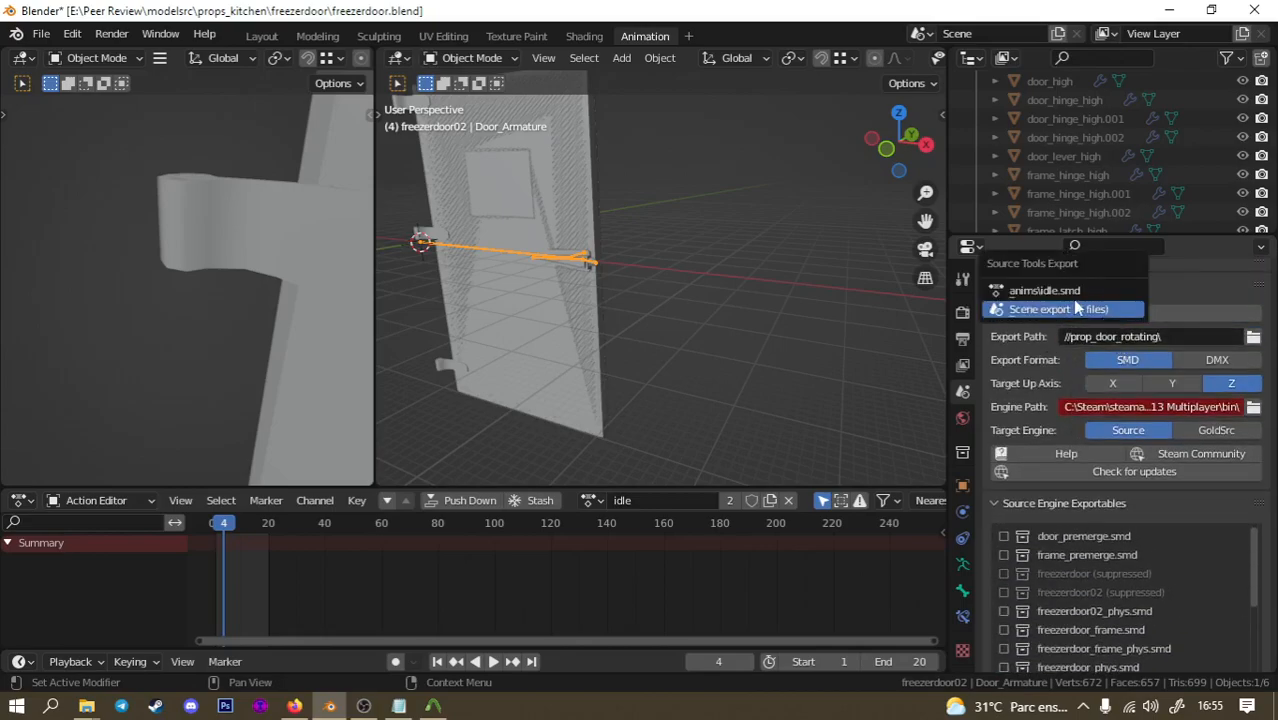
left_click(1068, 295)
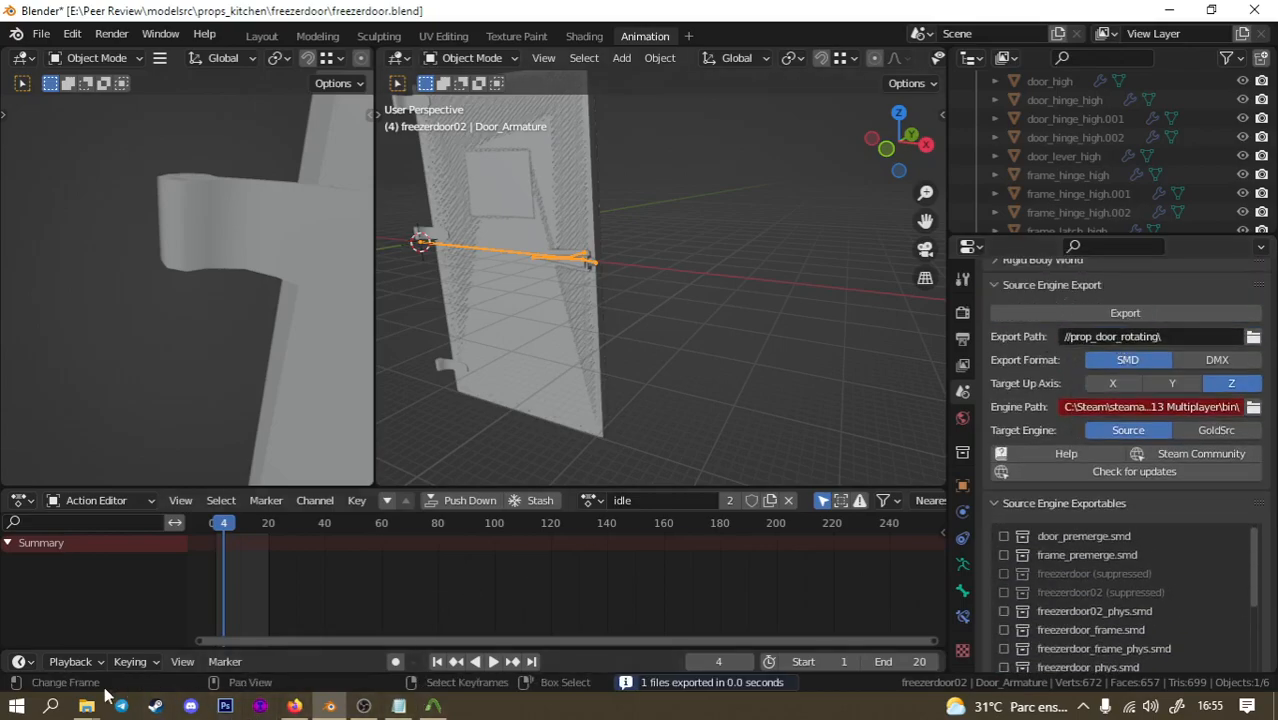
mouse_move(88, 706)
mouse_move(300, 625)
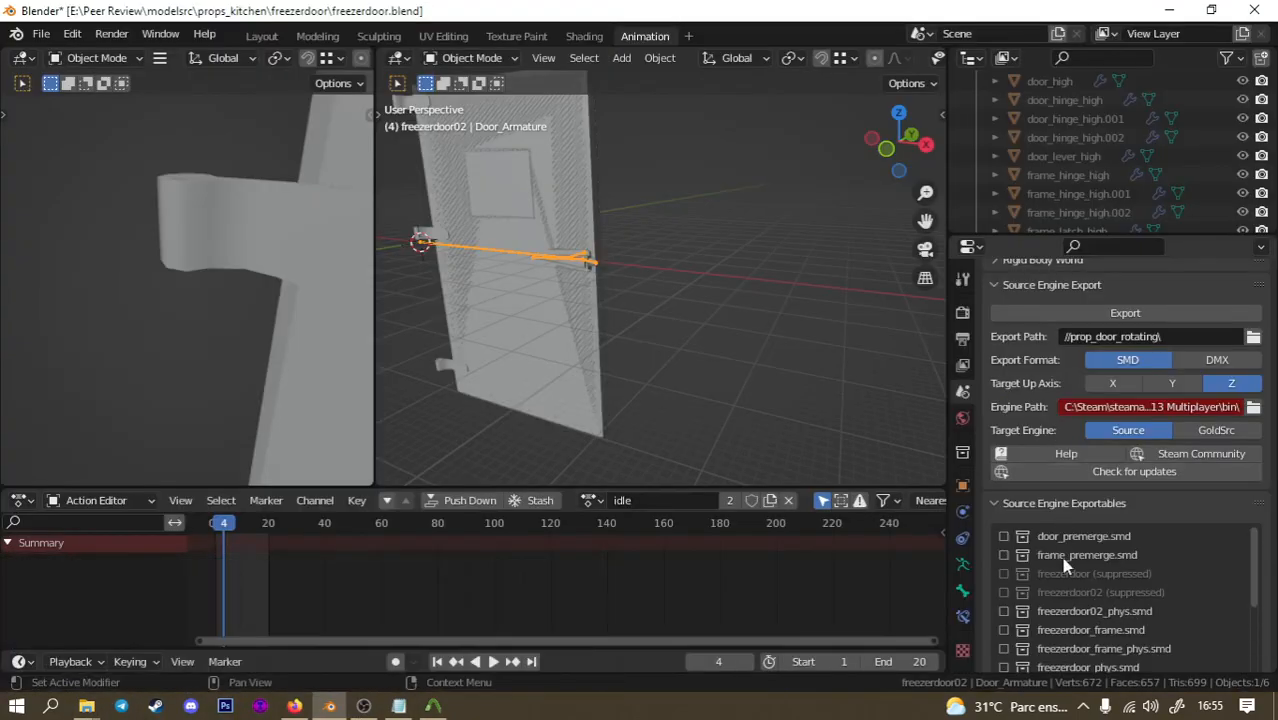
Assign the open action to the Door_Armature and export it as anims\open.smd.
scroll(1015, 645, "down", 3)
scroll(1015, 645, "down", 1)
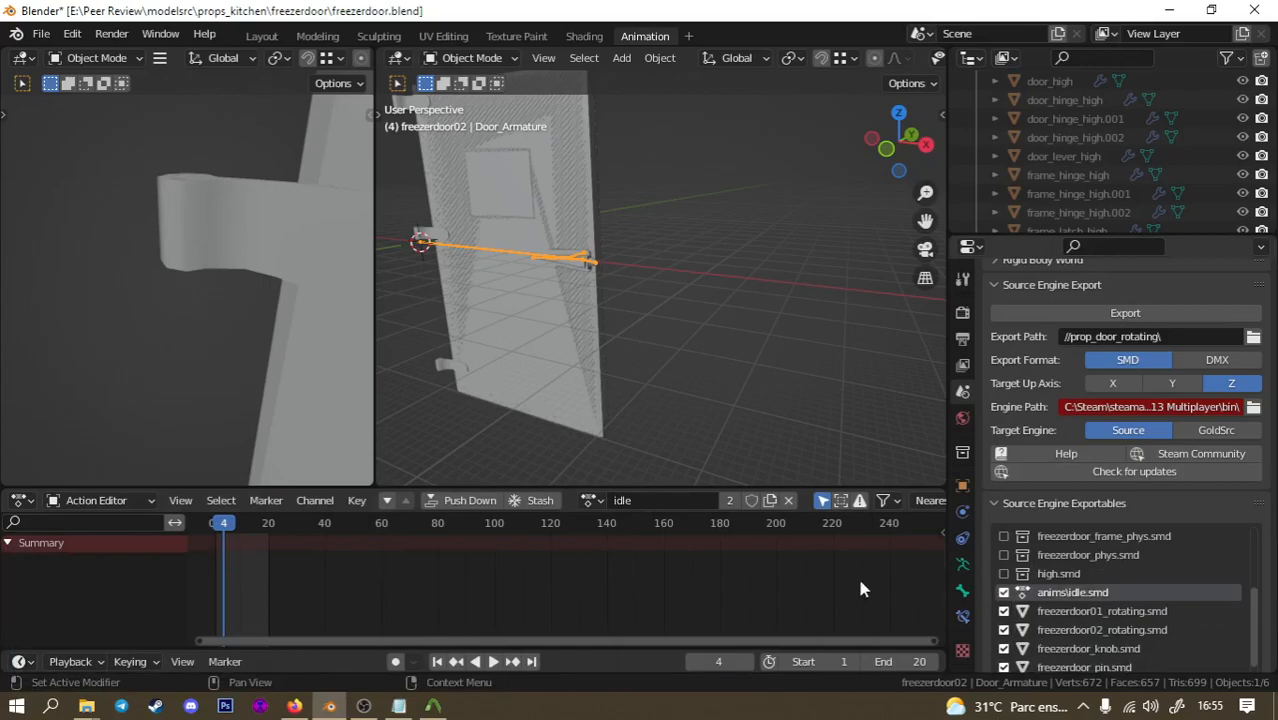
left_click(591, 500)
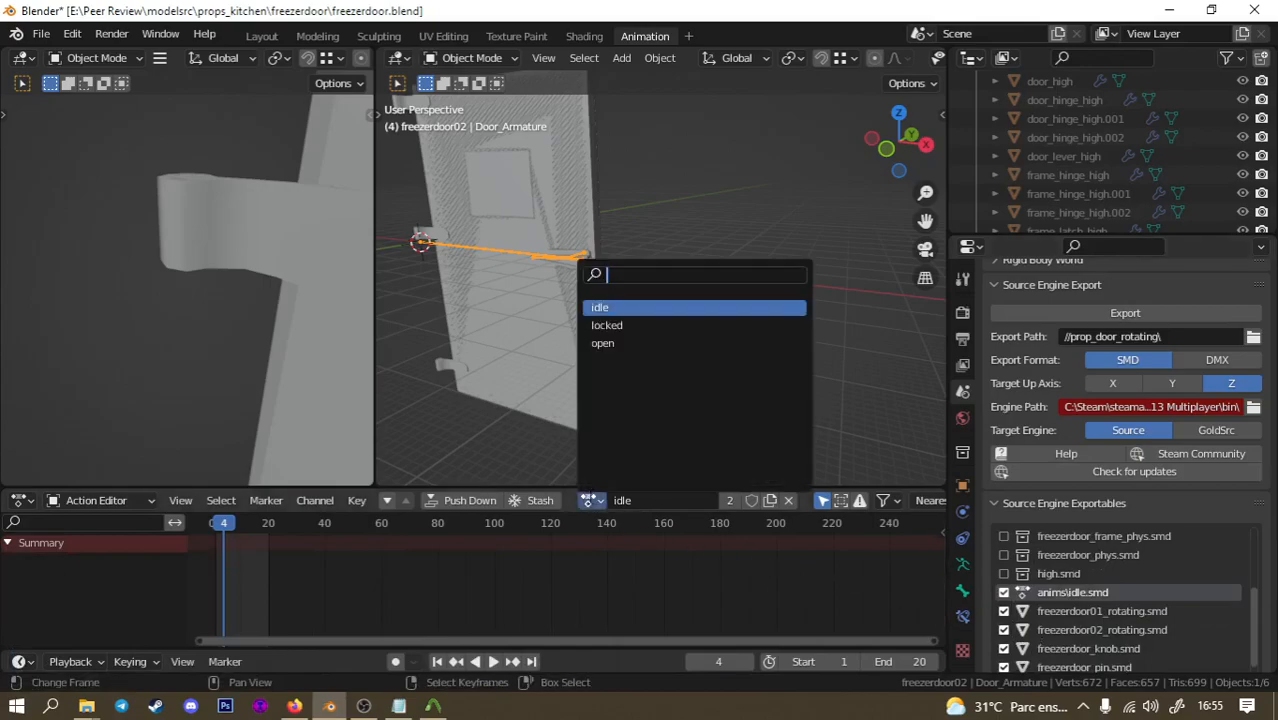
left_click(603, 343)
left_click(1040, 314)
left_click(1040, 324)
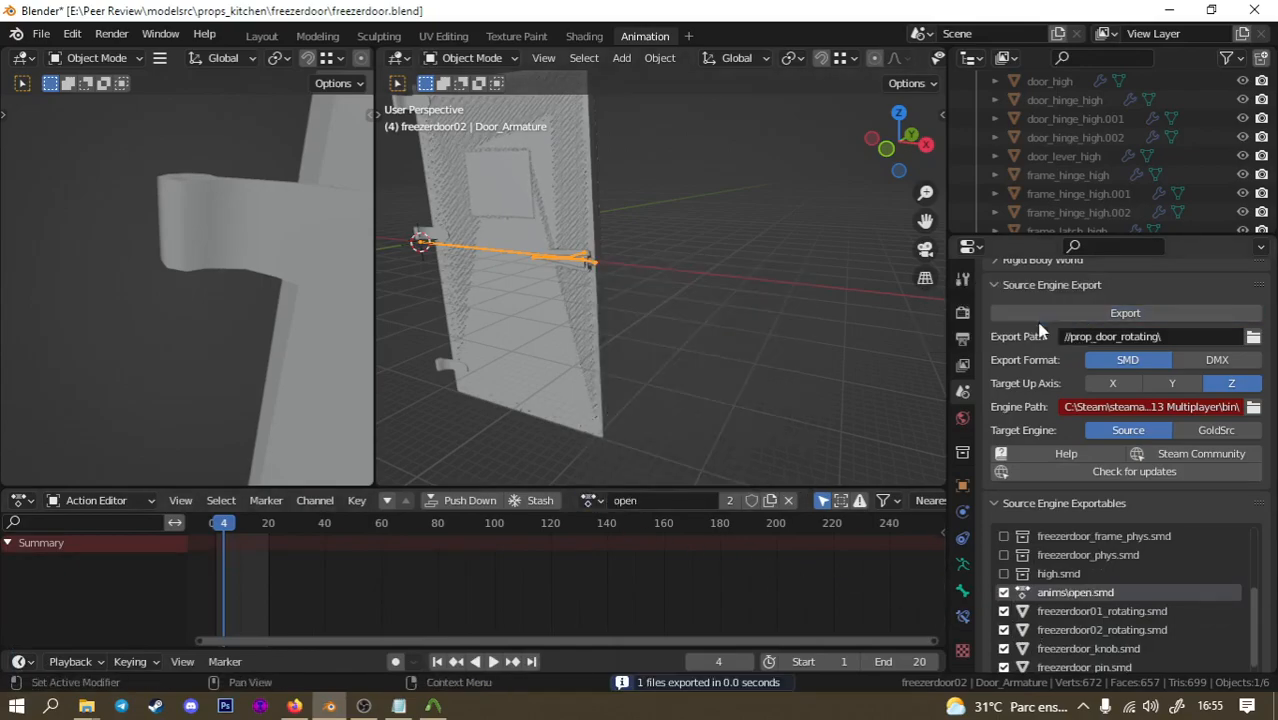
Assign the locked action to the Door_Armature, export it as anims\locked.smd and save freezerdoor.blend.
left_click(591, 500)
left_click(606, 325)
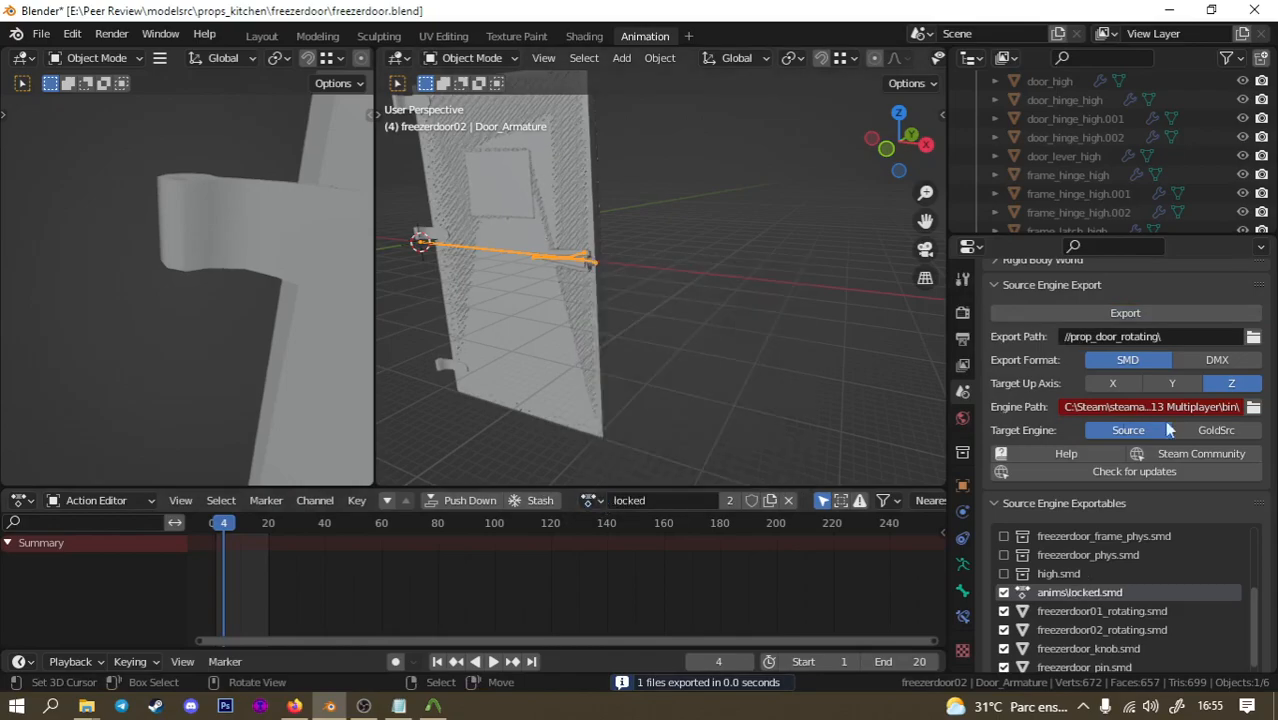
left_click(1097, 313)
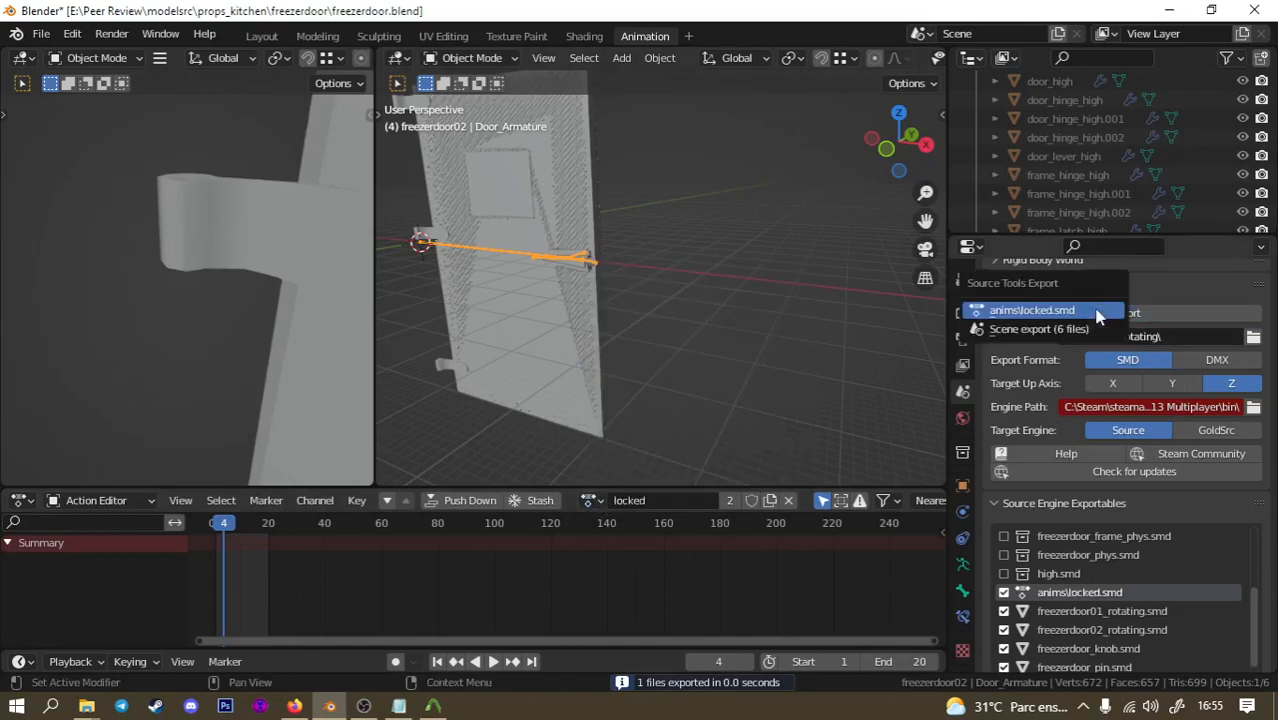
left_click(975, 312)
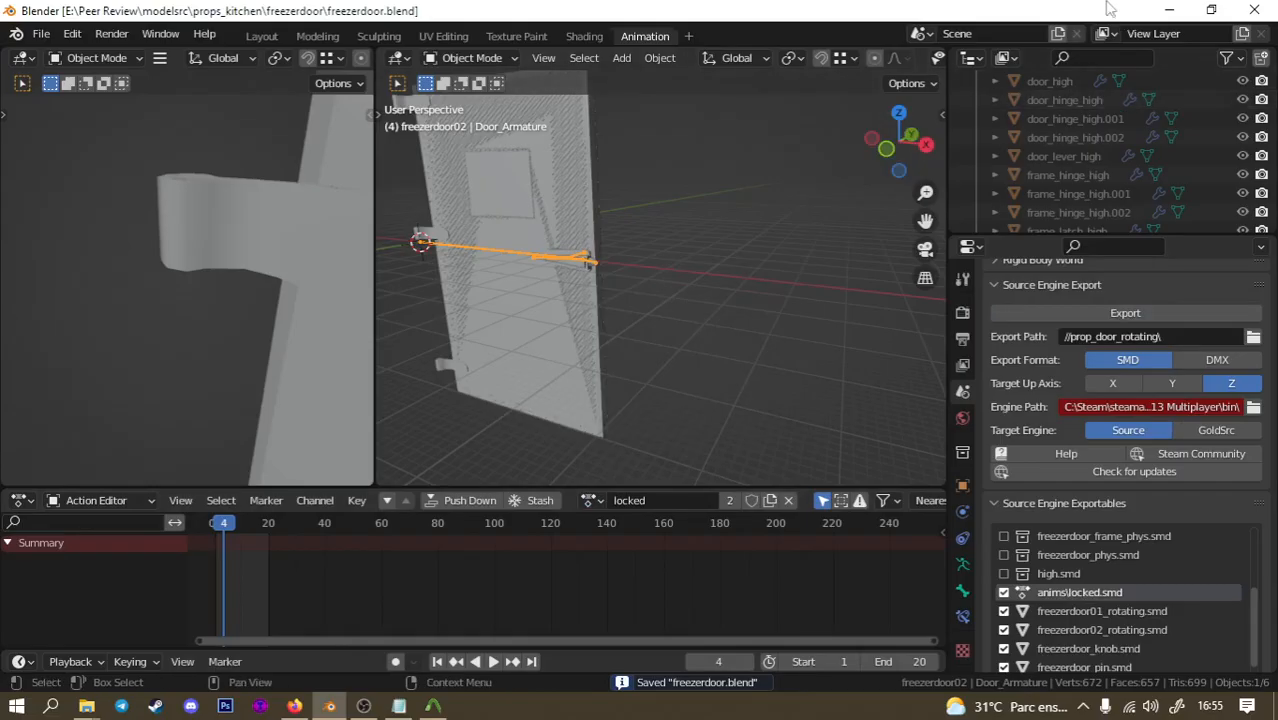
Switch to File Explorer, delete Door_Armature.smd from the anims folder and go back up to prop_door_rotating.
left_click(1169, 10)
mouse_move(384, 400)
left_mouse_down()
mouse_move(252, 228)
mouse_move(375, 396)
left_mouse_up()
left_click(248, 210)
key("Delete")
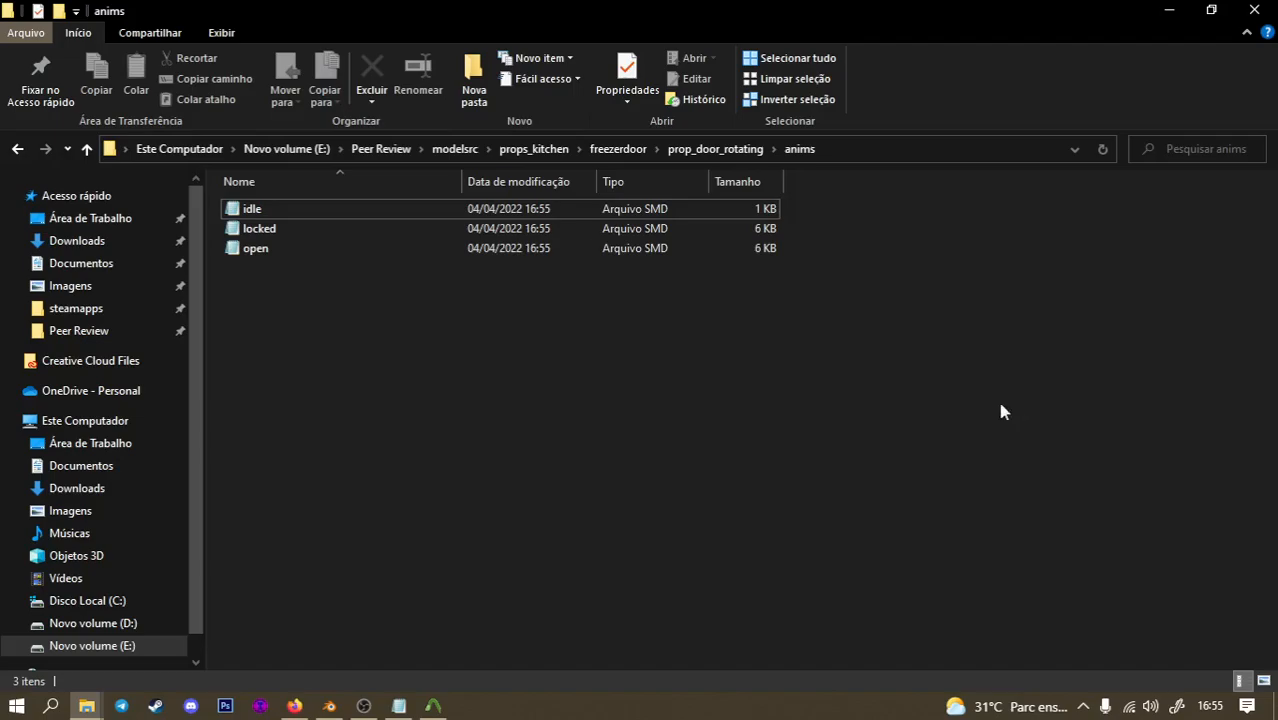
key("BackSpace")
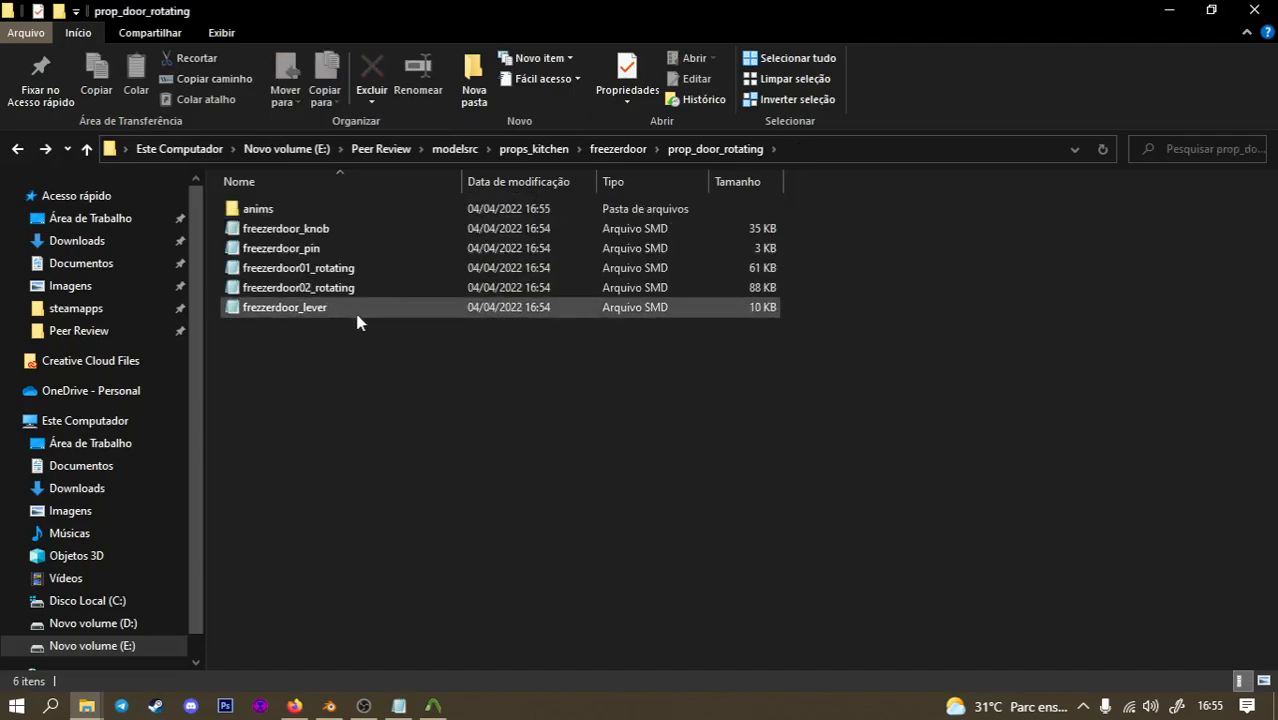
Examine the reference QC and SMD files in the door01_left folder window, then return to the prop_door_rotating window.
right_click(370, 494)
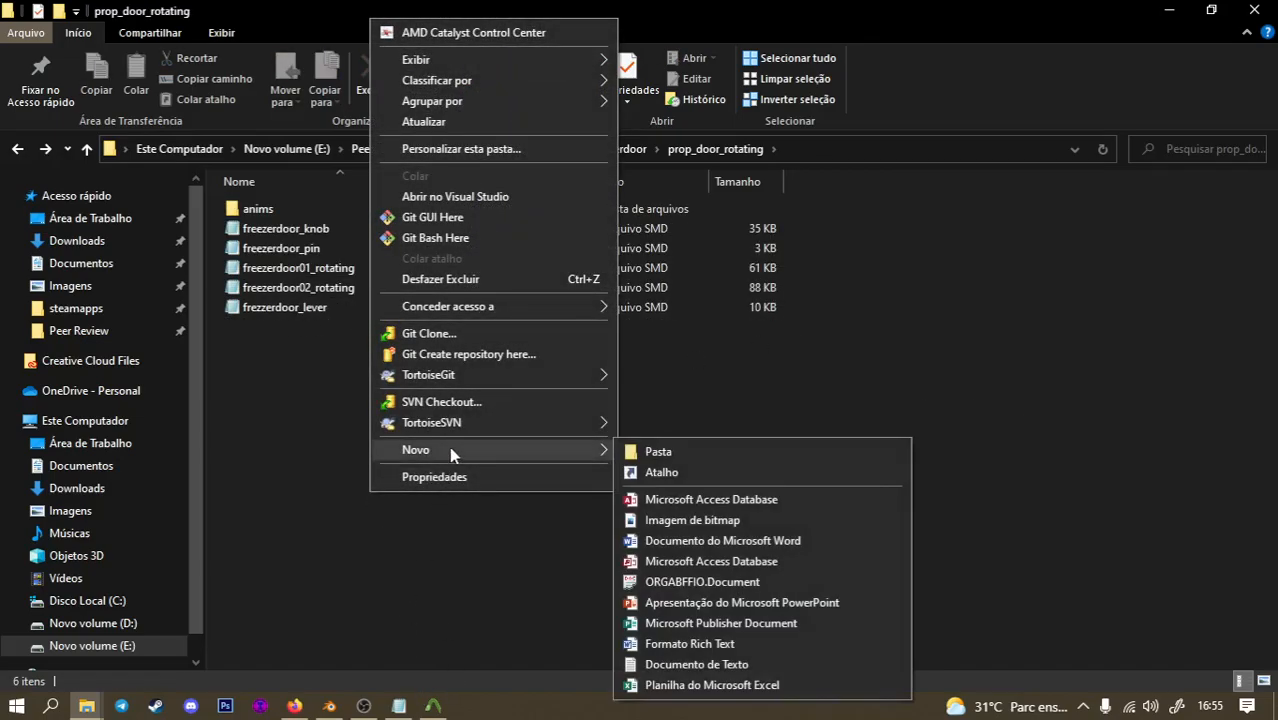
left_click(876, 421)
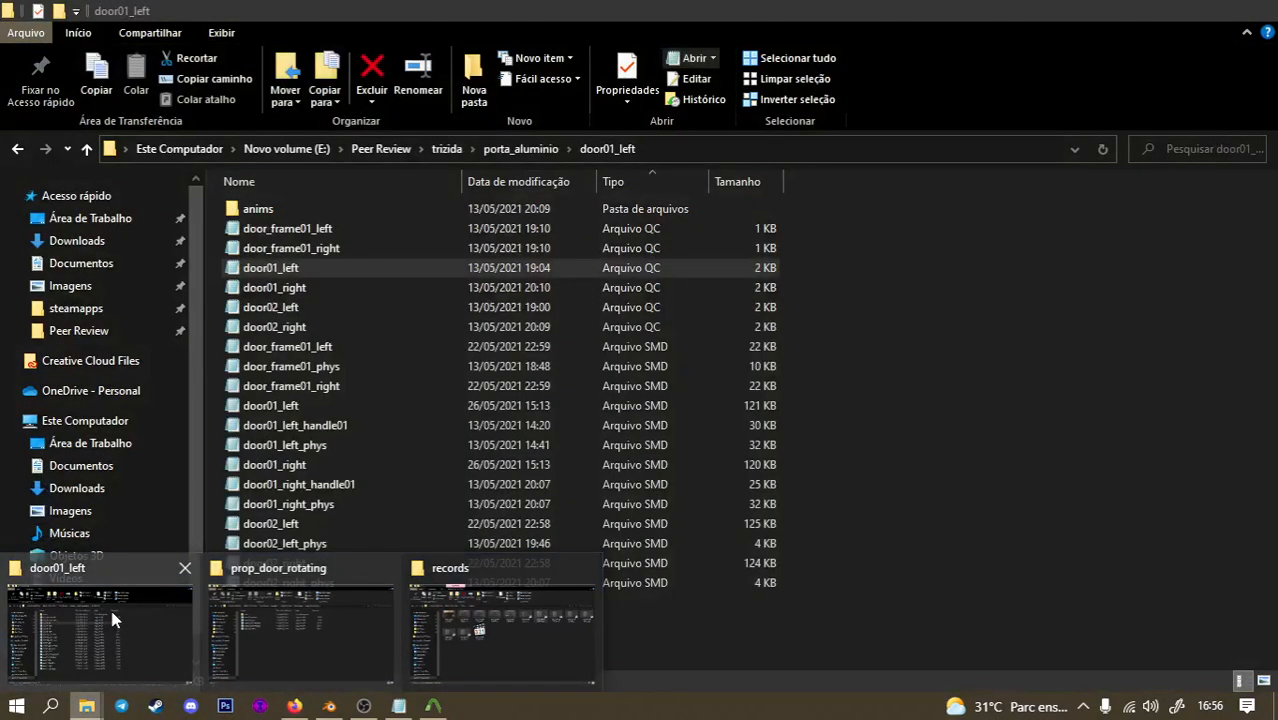
left_click(111, 618)
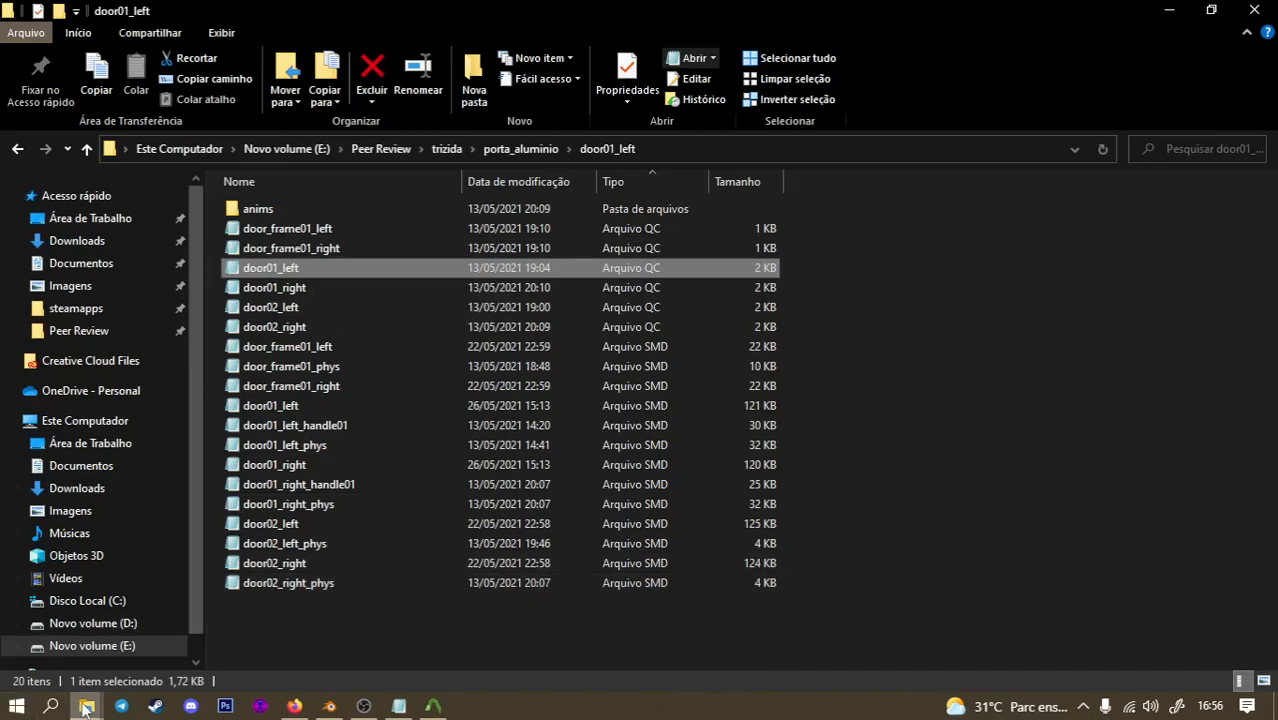
mouse_move(86, 706)
mouse_move(305, 655)
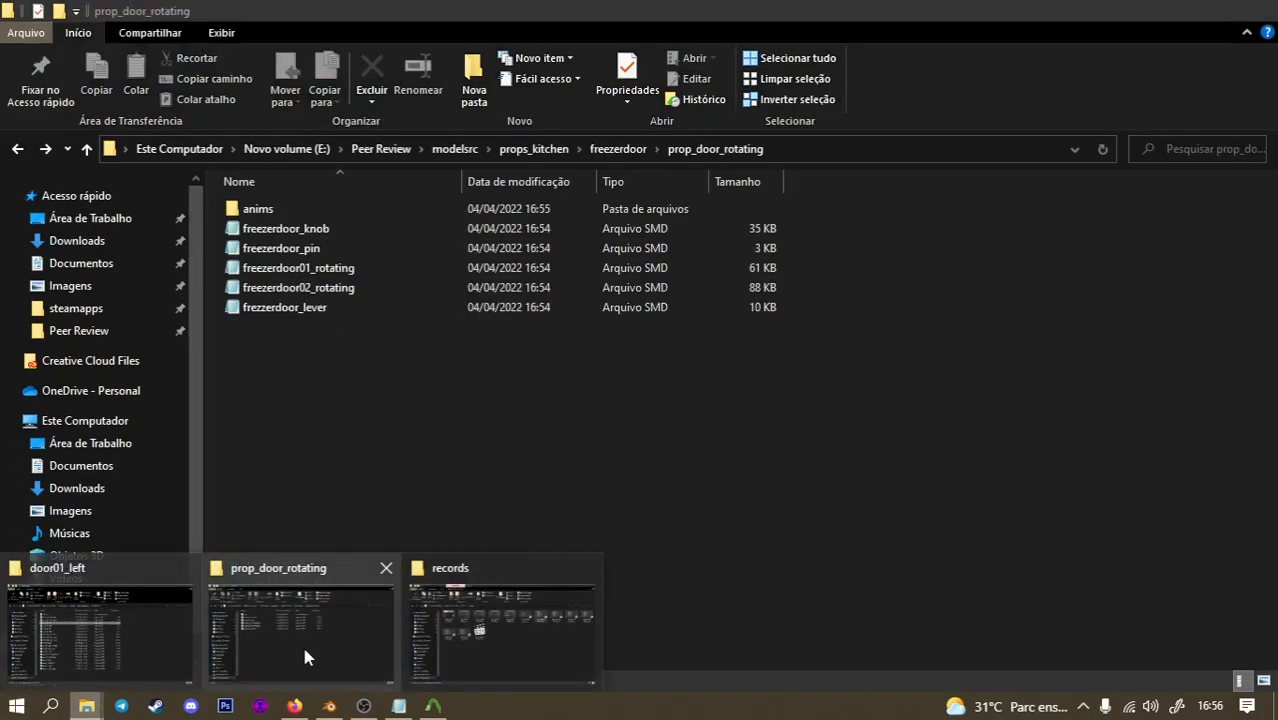
left_click(305, 657)
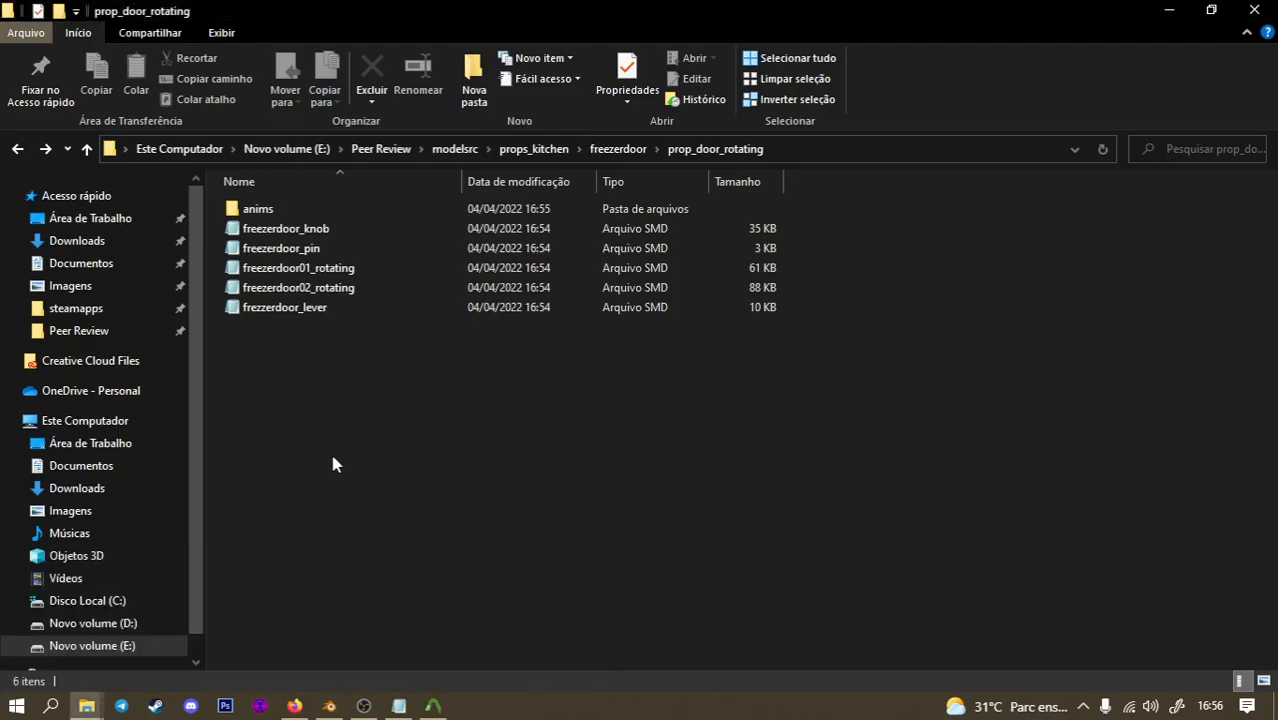
Create a new text document in the prop_door_rotating folder, keeping its default name.
right_click(330, 452)
mouse_move(420, 649)
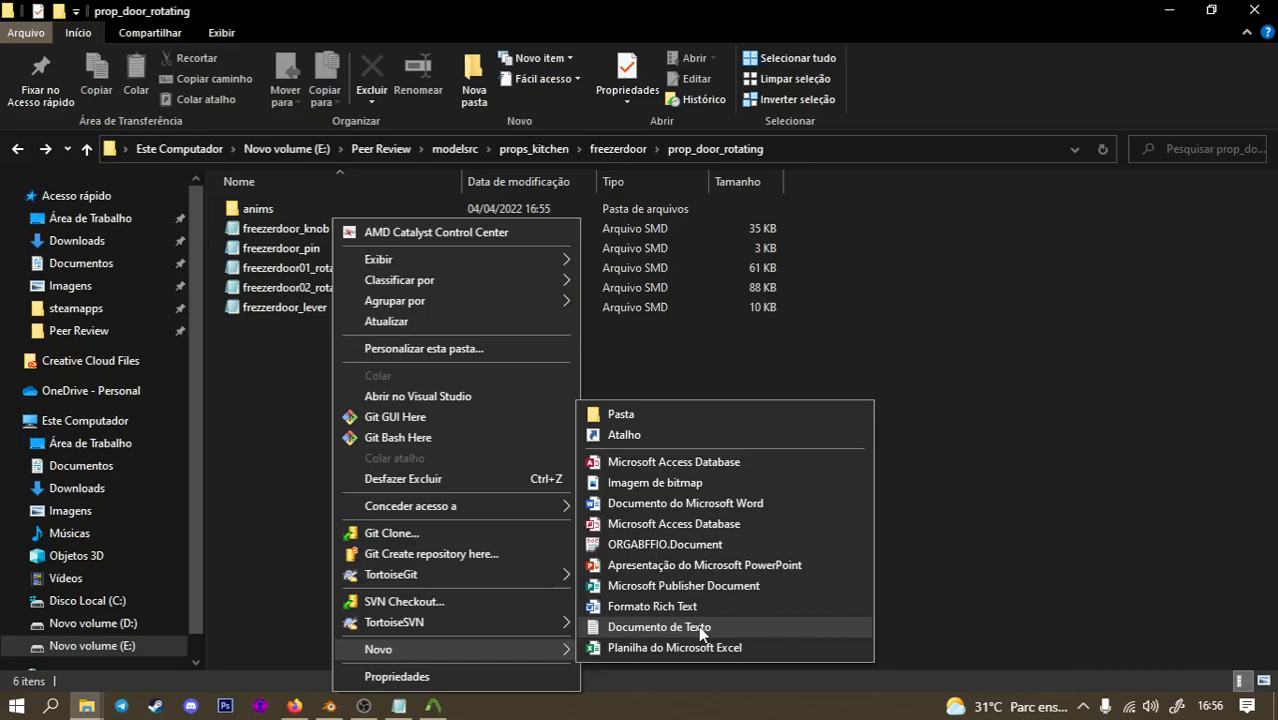
left_click(698, 627)
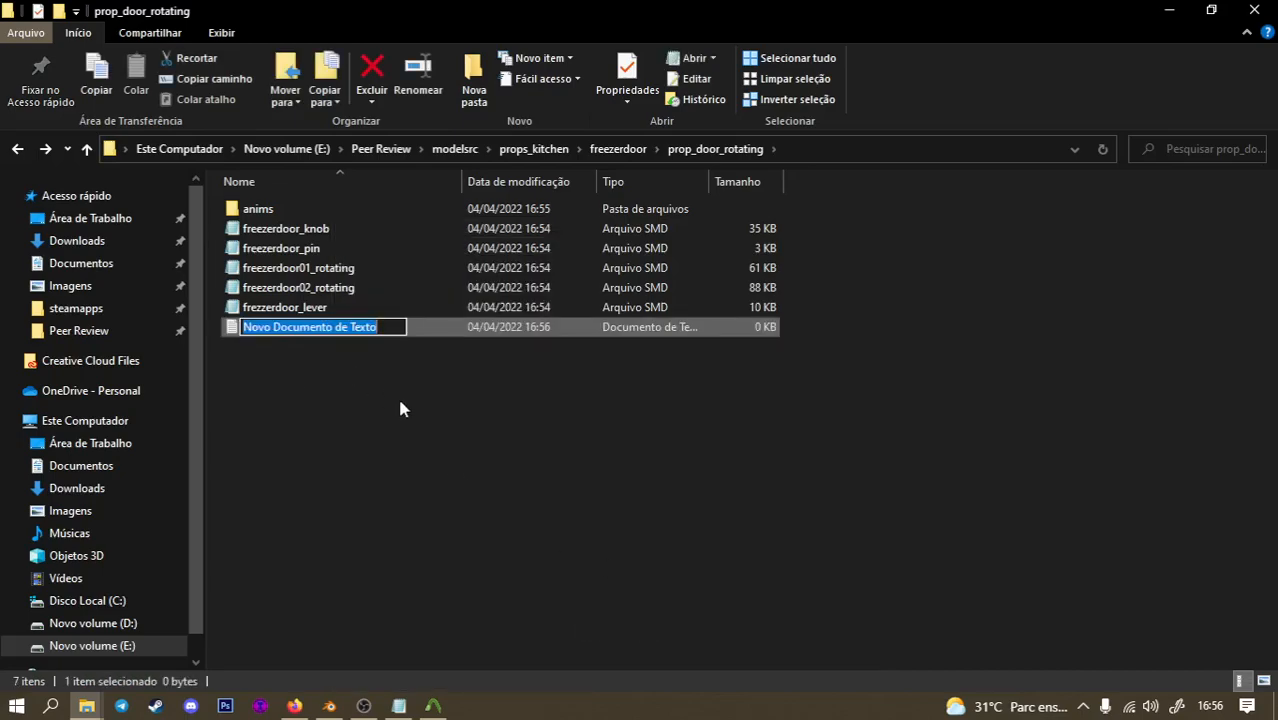
key("Return")
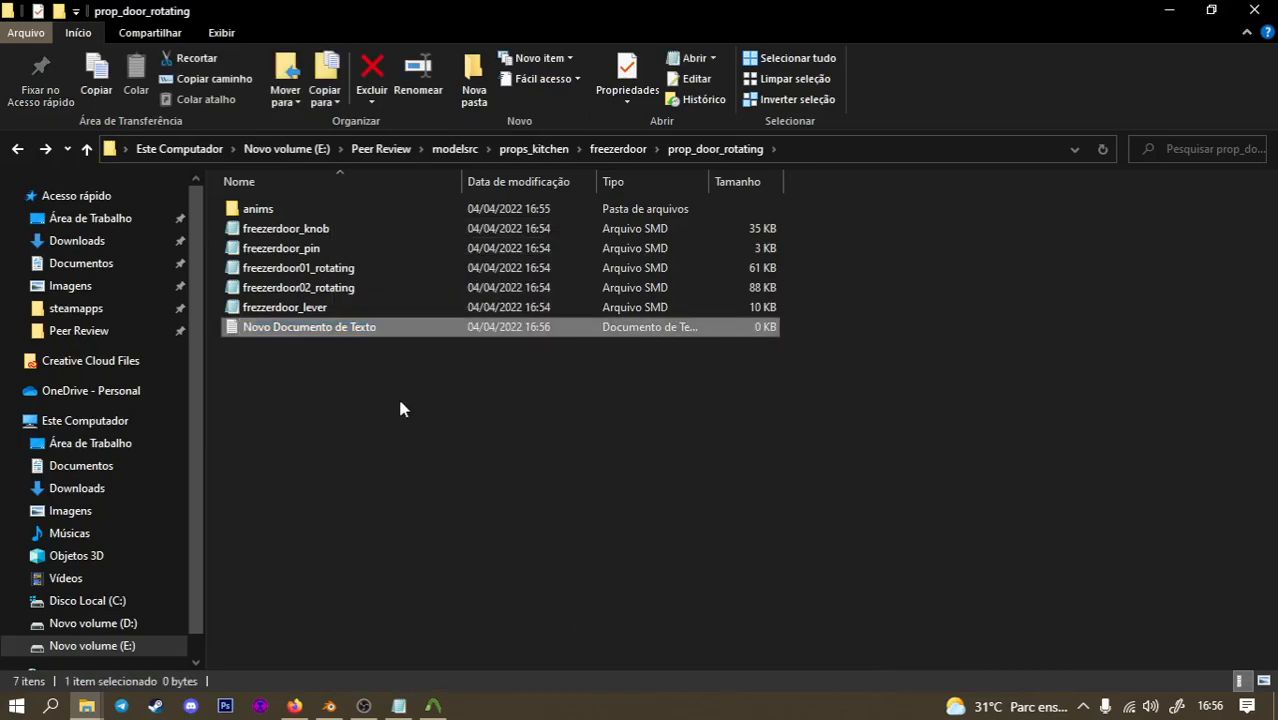
Open the new text document in Notepad, save it as freezerdoor.qc in prop_door_rotating and delete the leftover text document.
key("Return")
left_click(574, 190)
left_click(606, 290)
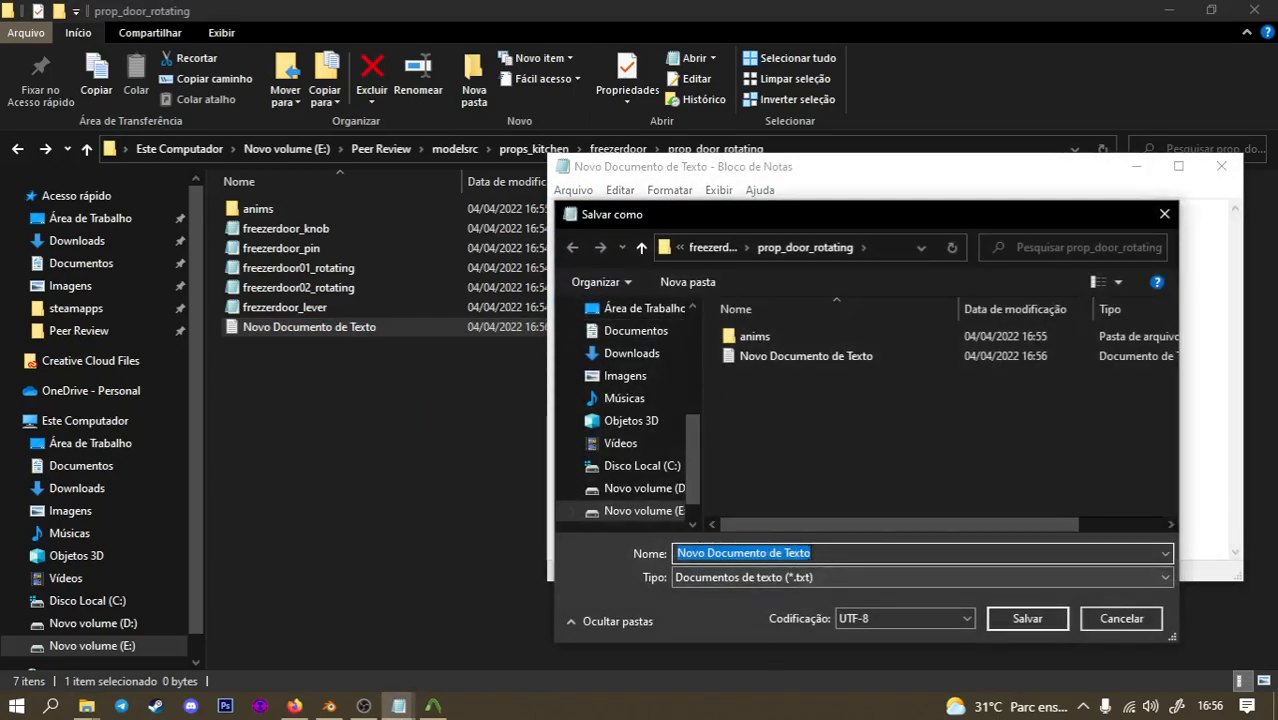
type("freez")
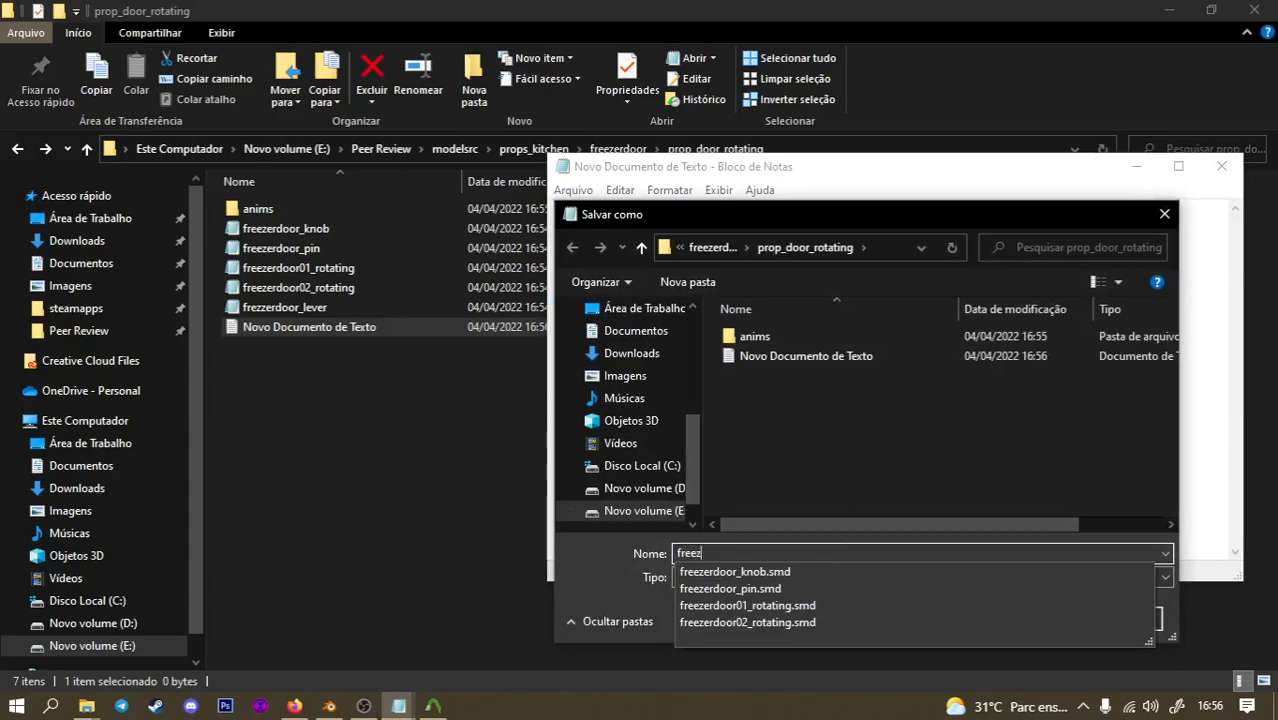
type("erdoor.qc")
key("Return")
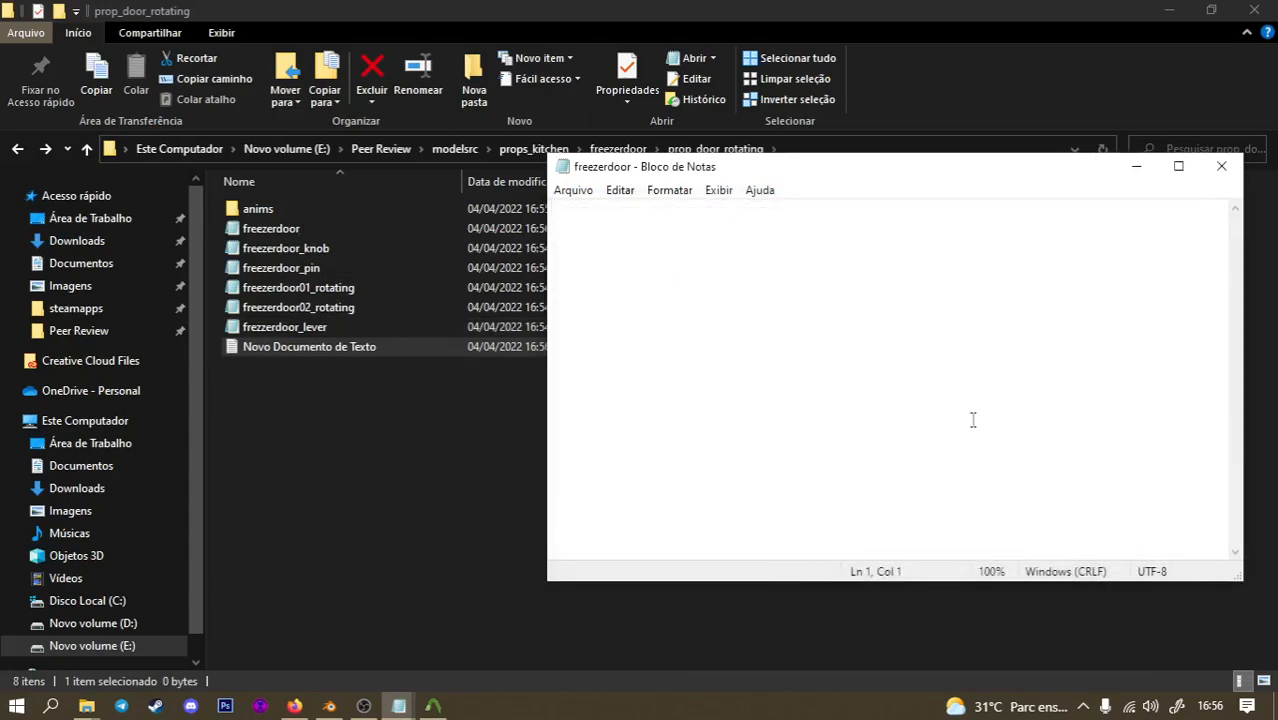
left_click(1221, 166)
key("Delete")
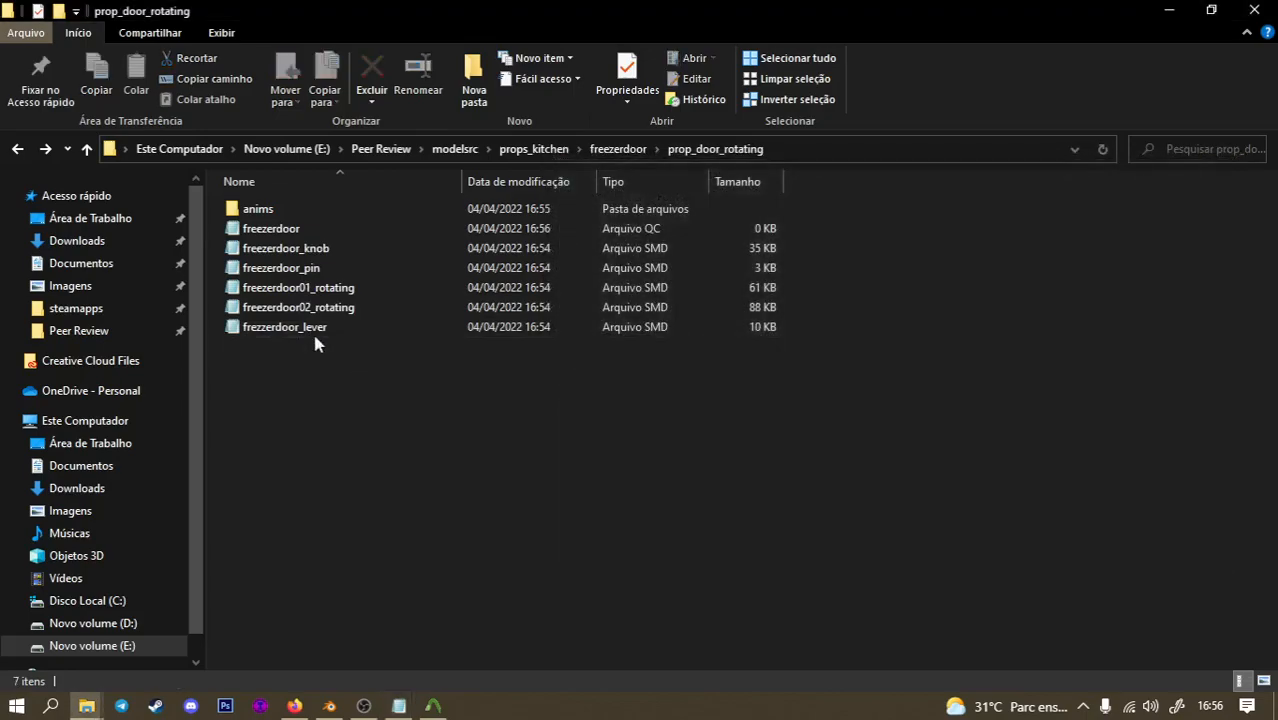
Open the empty freezerdoor QC file in prop_door_rotating and review the $ModelName line of the door01_left script.
left_click(268, 230)
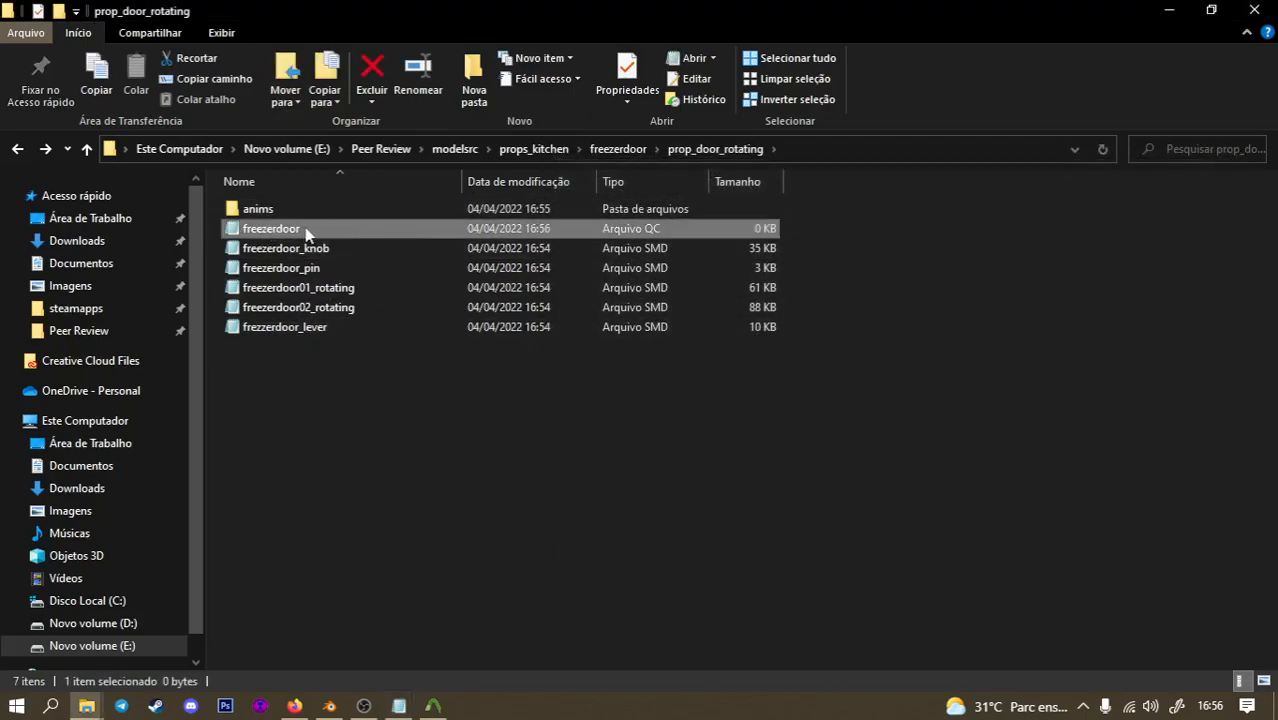
double_click(440, 228)
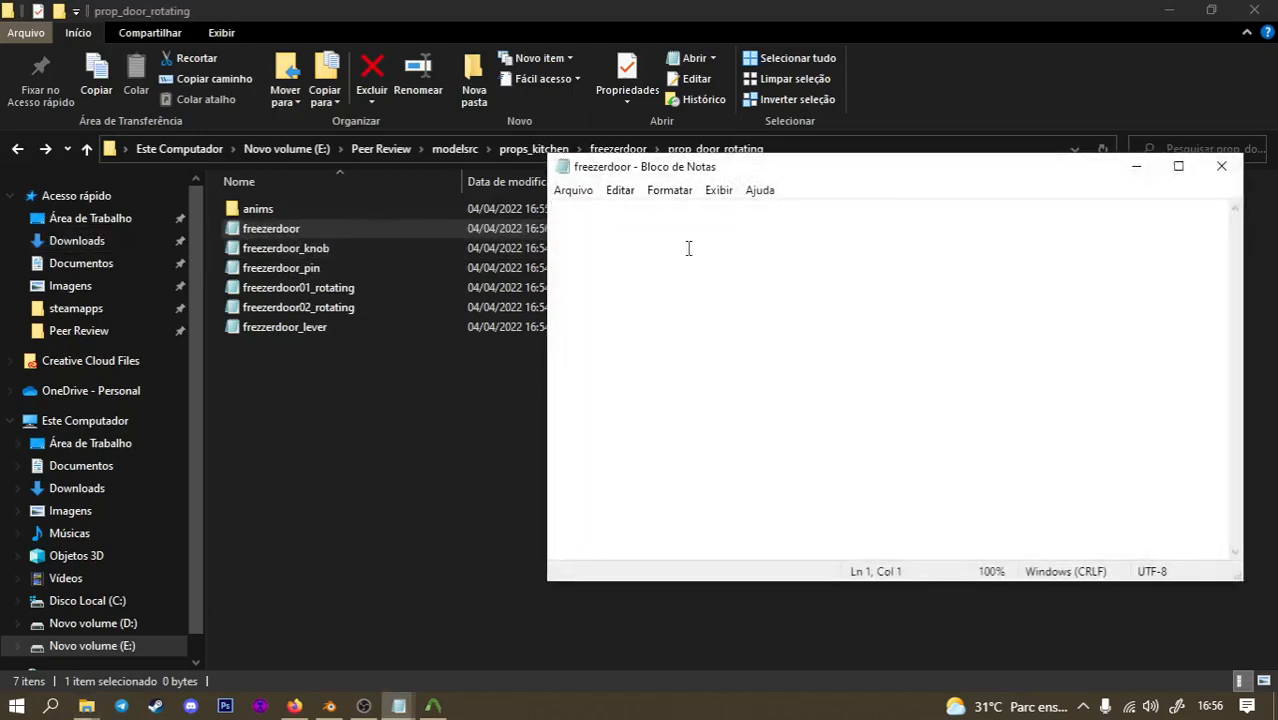
mouse_move(398, 706)
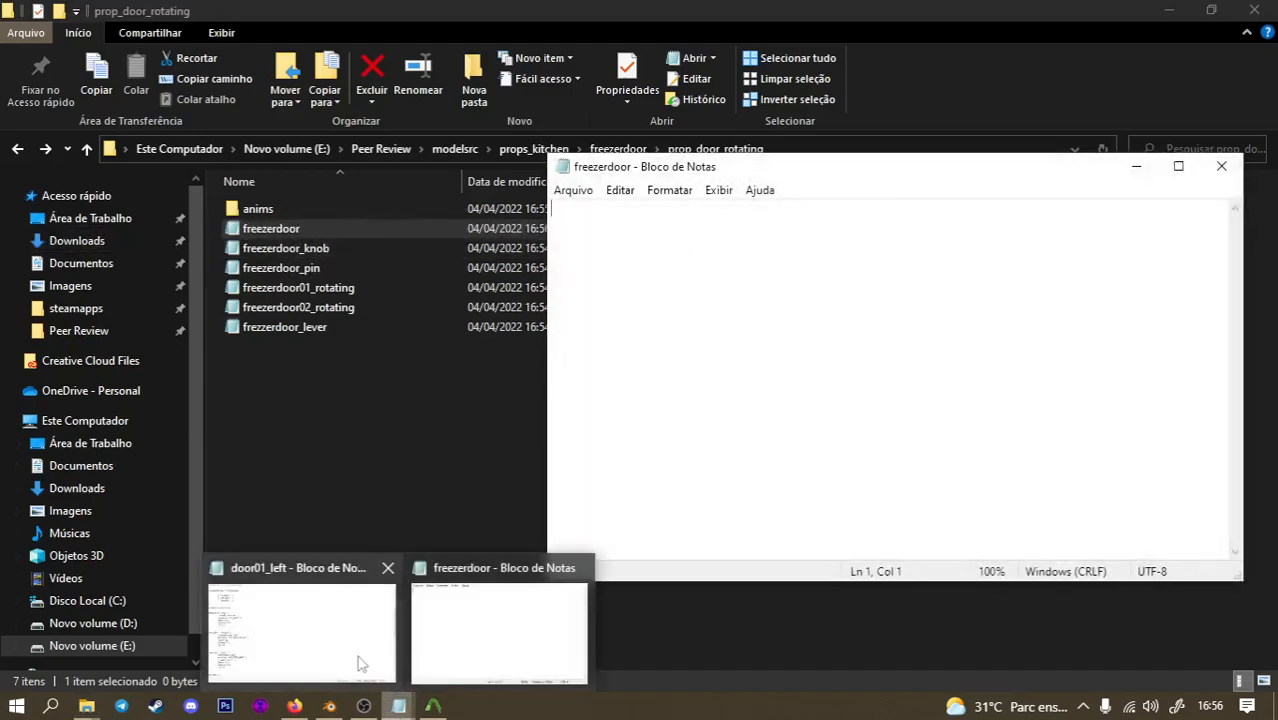
left_click(345, 645)
scroll(145, 273, "up", 1)
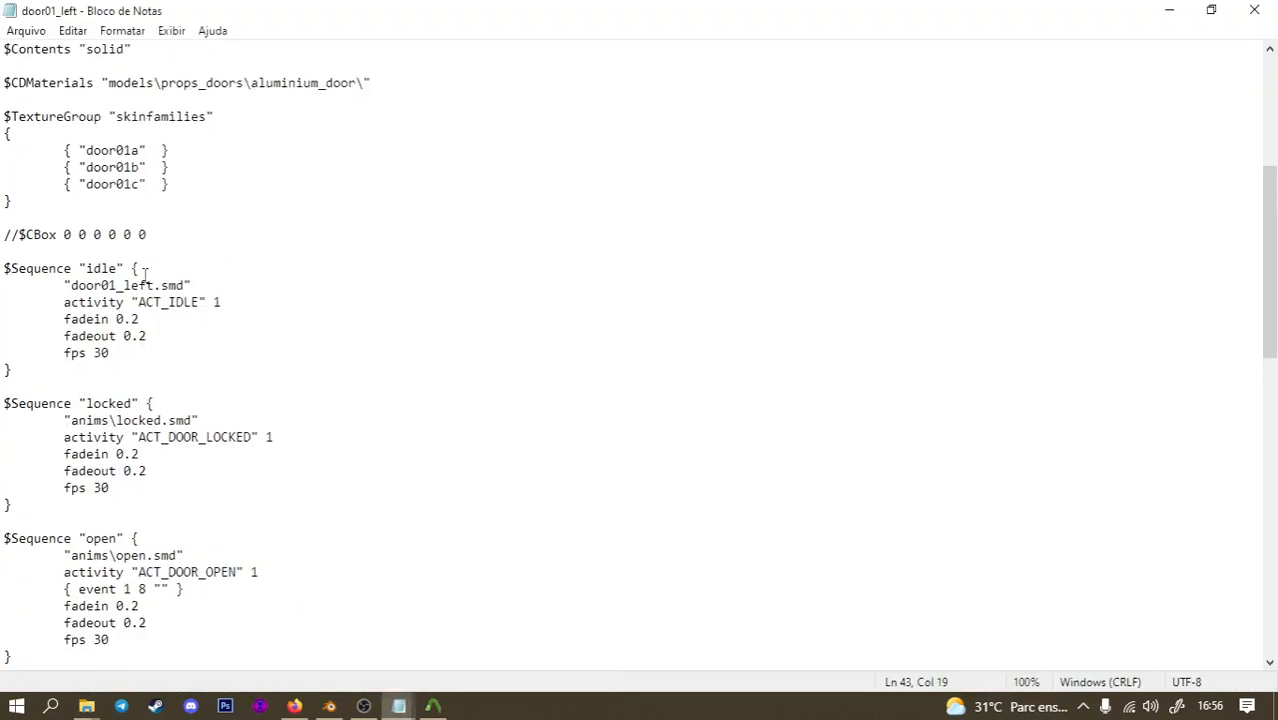
key("ctrl+Home")
left_click_drag(8, 76, 87, 83)
left_click(413, 80)
left_click(435, 409)
left_click_drag(382, 84, 3, 70)
Copy the full contents of the parent folder's freezerdoor QC file into the empty freezerdoor QC in prop_door_rotating.
mouse_move(86, 706)
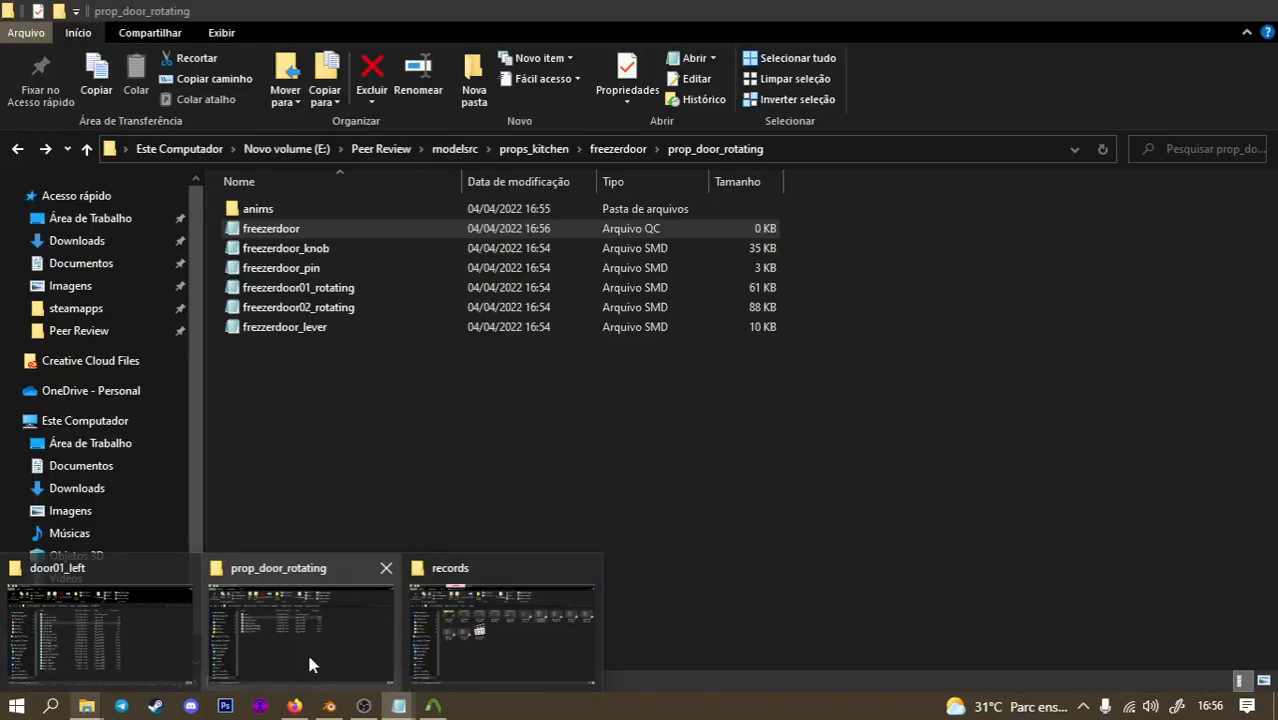
left_click(309, 664)
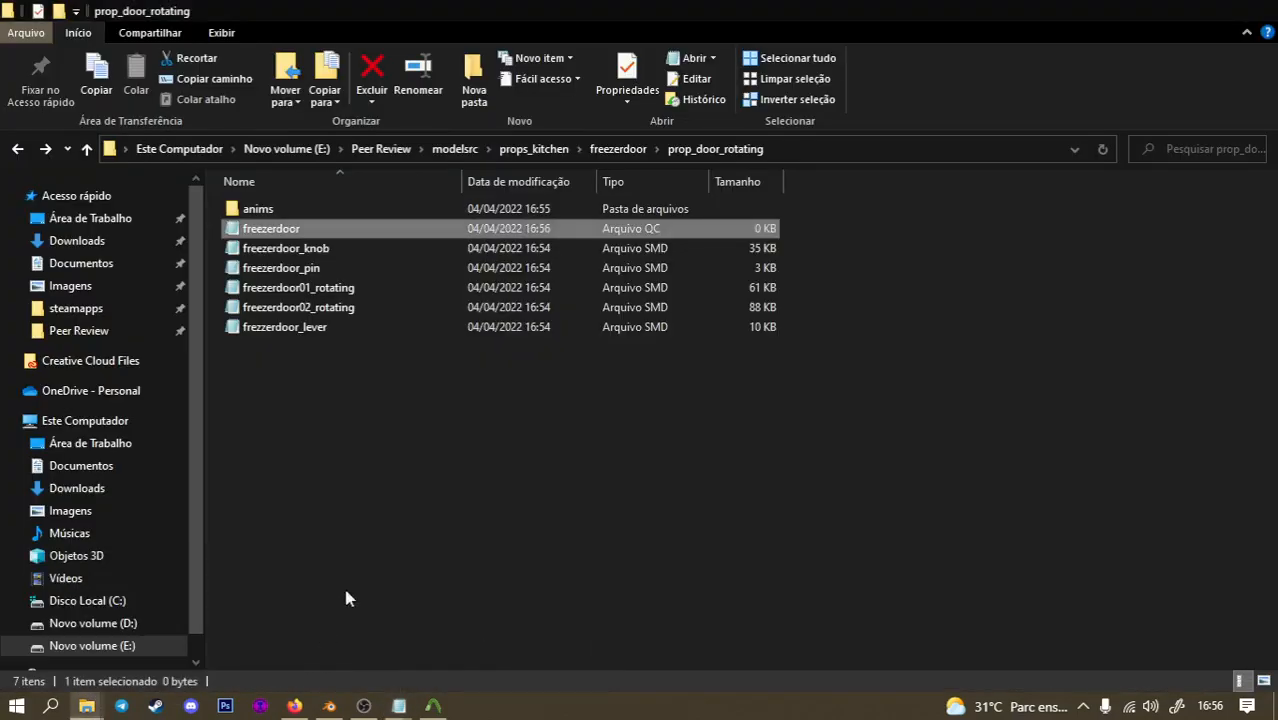
key("BackSpace")
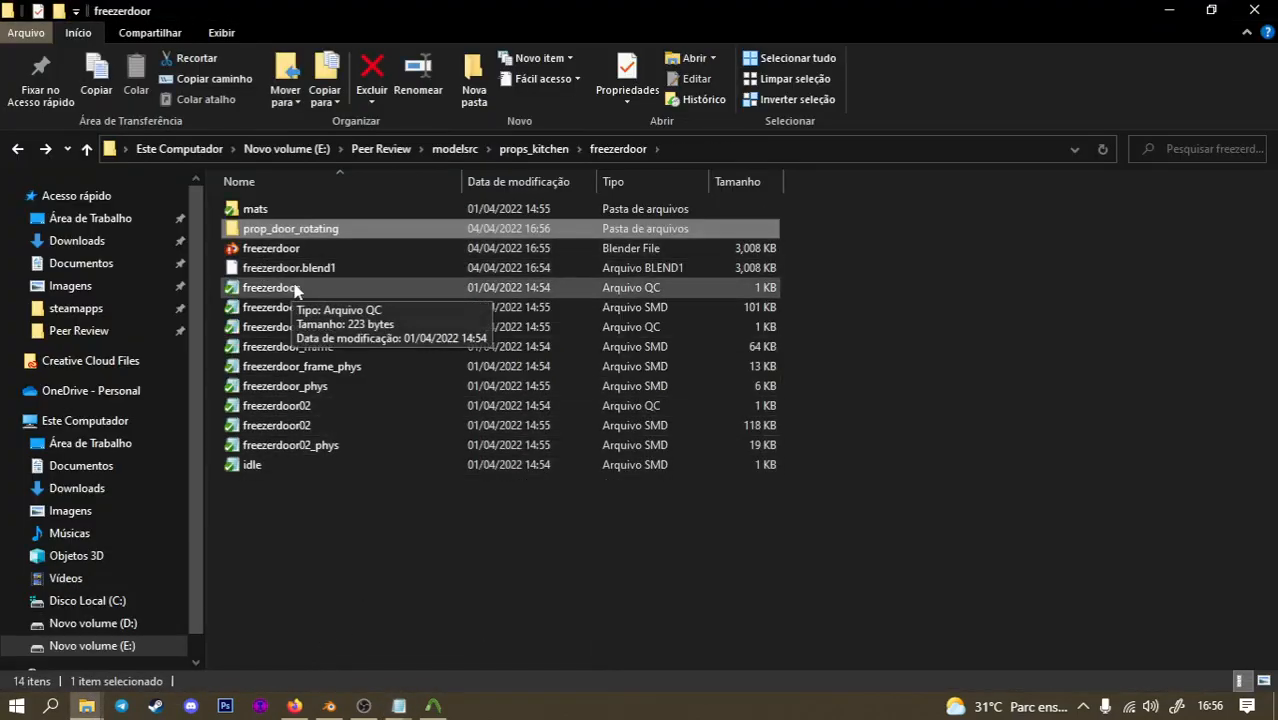
double_click(372, 289)
left_click(45, 148)
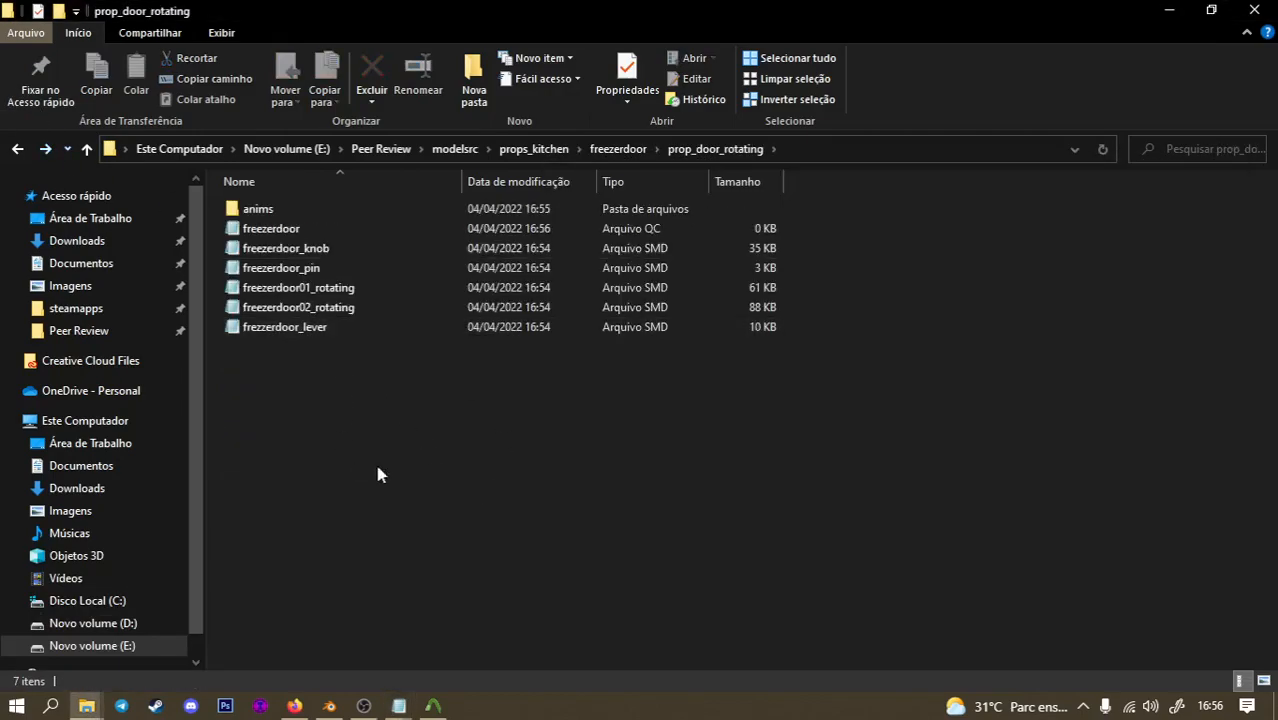
mouse_move(398, 706)
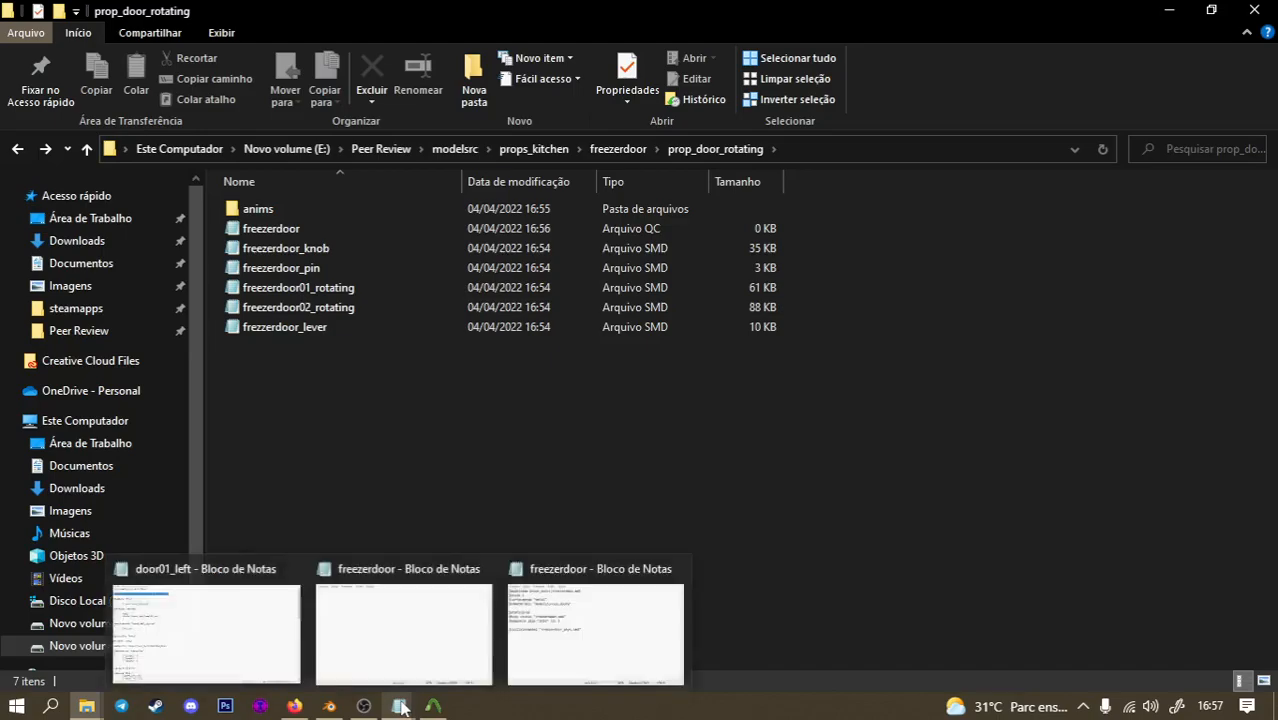
mouse_move(562, 626)
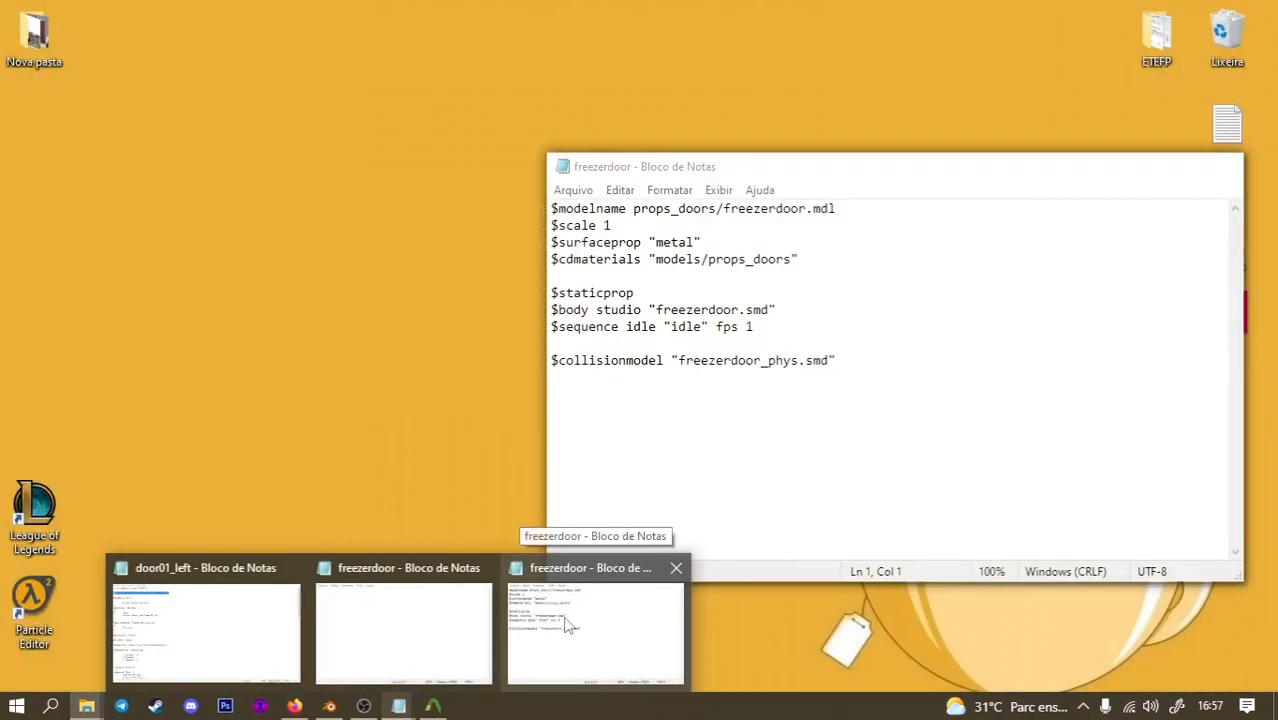
left_click(566, 626)
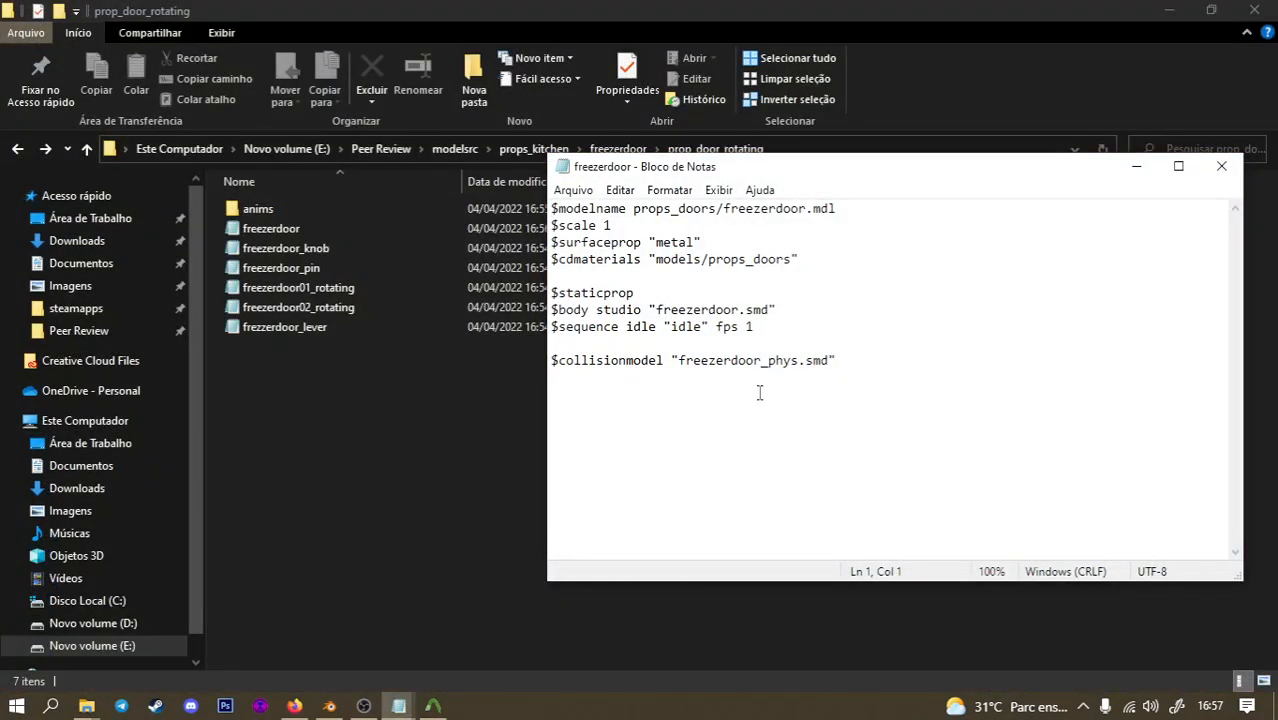
key("ctrl+a")
left_click(1136, 166)
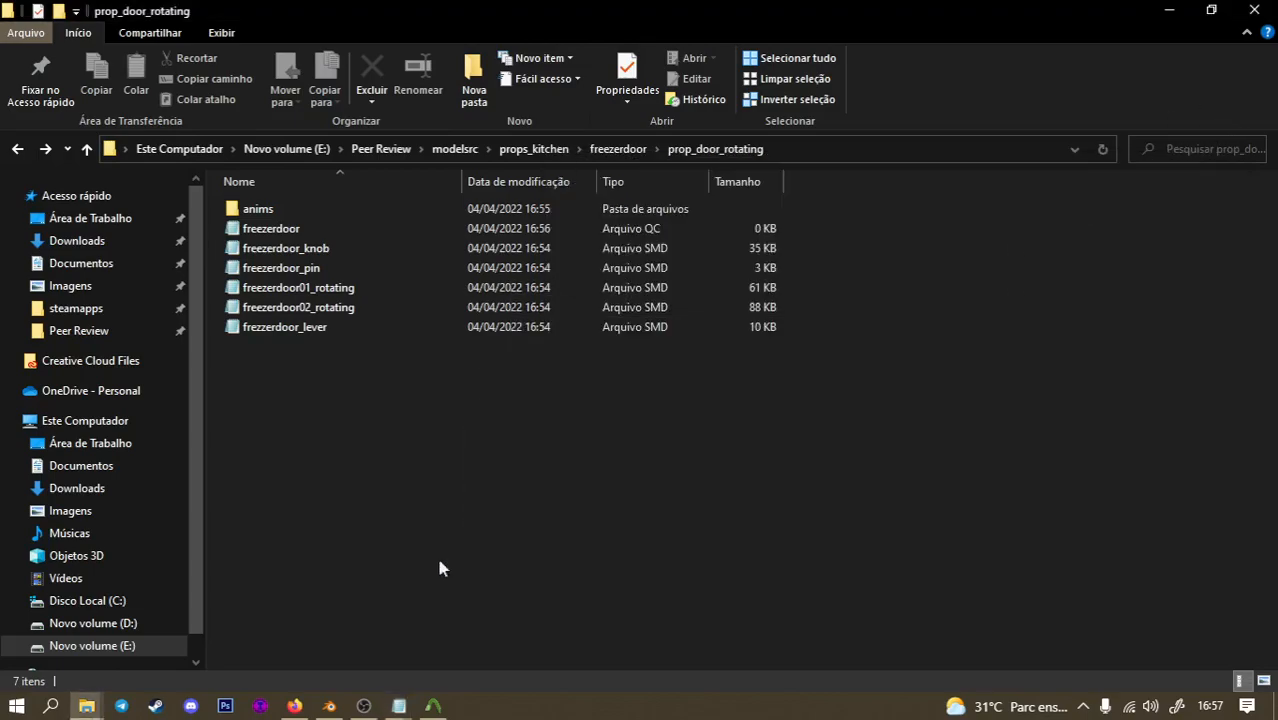
left_click(396, 708)
left_click(414, 610)
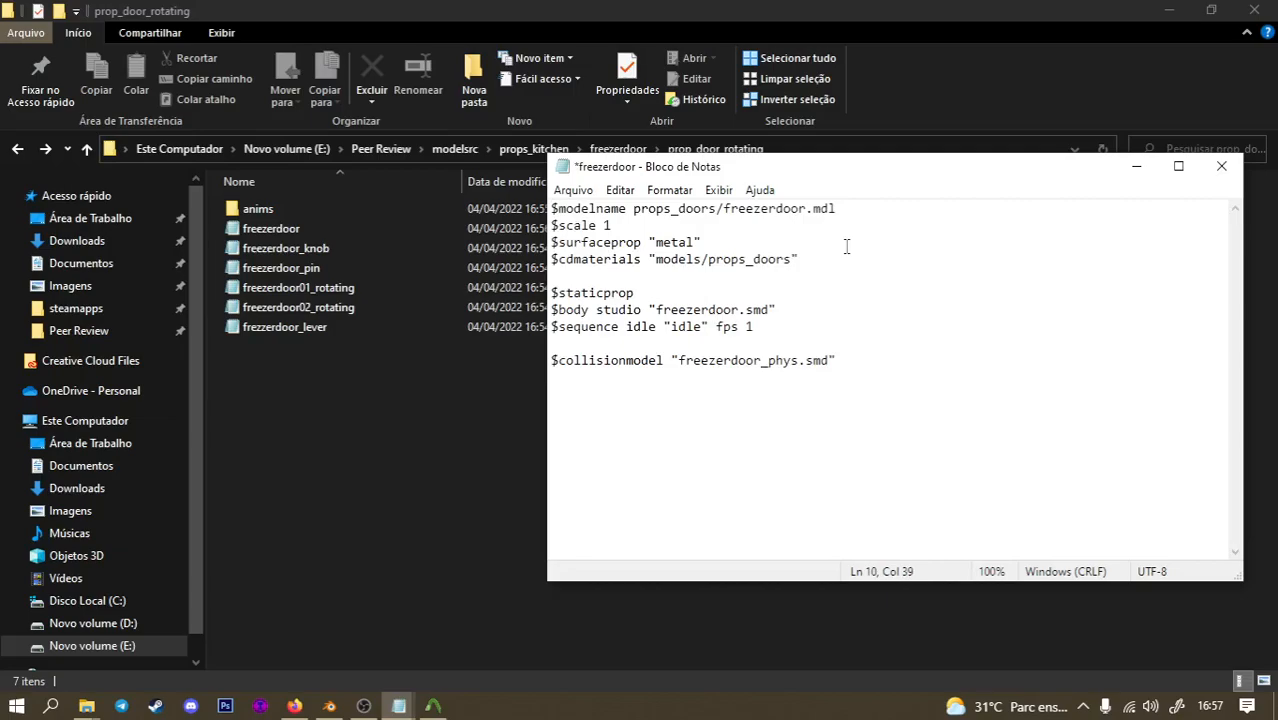
Change the $modelname path in the new QC to props_doors/freezerdoor_rotating.mdl and check it against the $cdmaterials path.
left_click(874, 223)
left_click(739, 209)
type("_rotating")
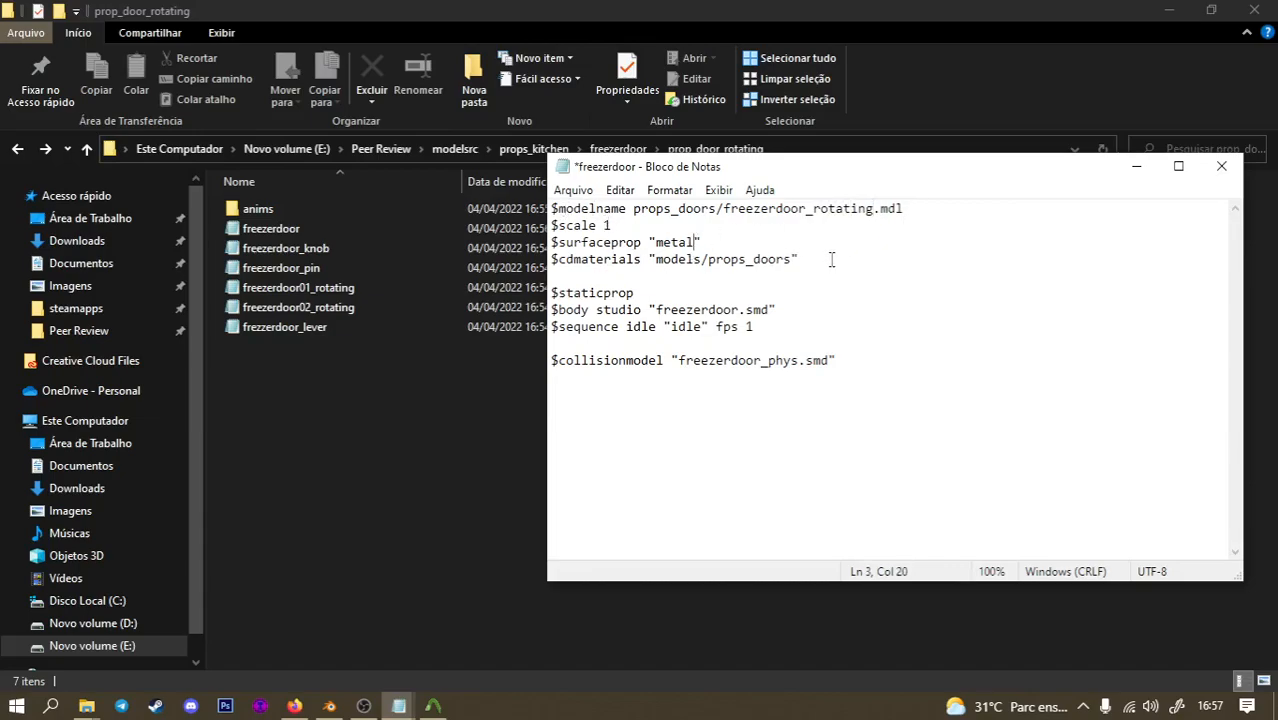
left_click_drag(792, 259, 702, 262)
left_click(725, 262)
left_click_drag(716, 209, 678, 211)
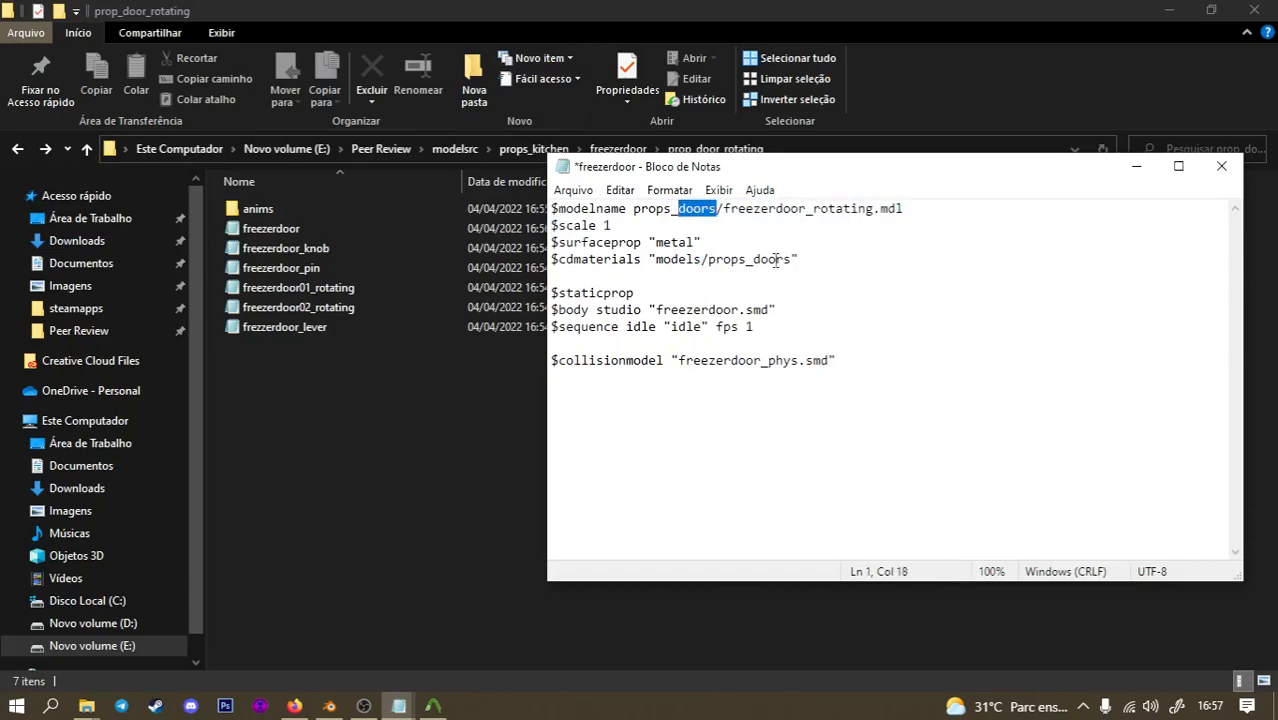
left_click(801, 311)
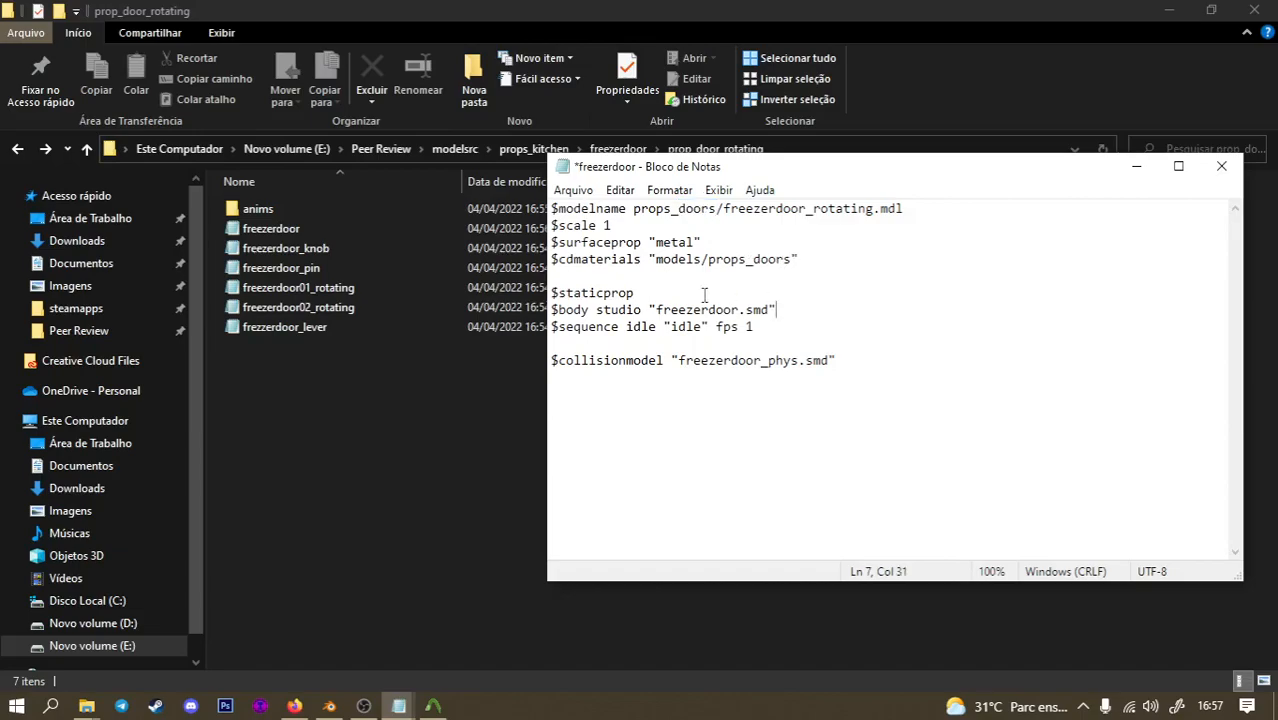
Delete the $staticprop, $body studio and $sequence idle lines from the new freezerdoor QC.
left_click_drag(752, 172, 688, 200)
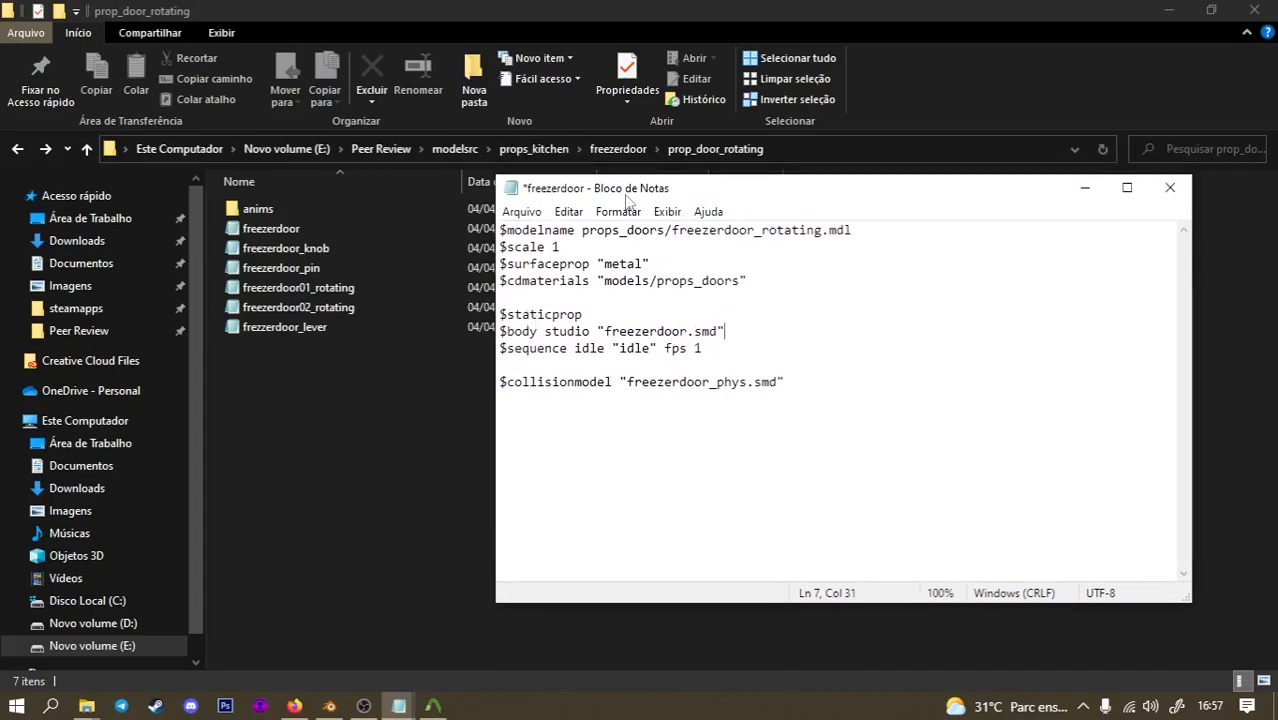
left_click_drag(584, 314, 486, 322)
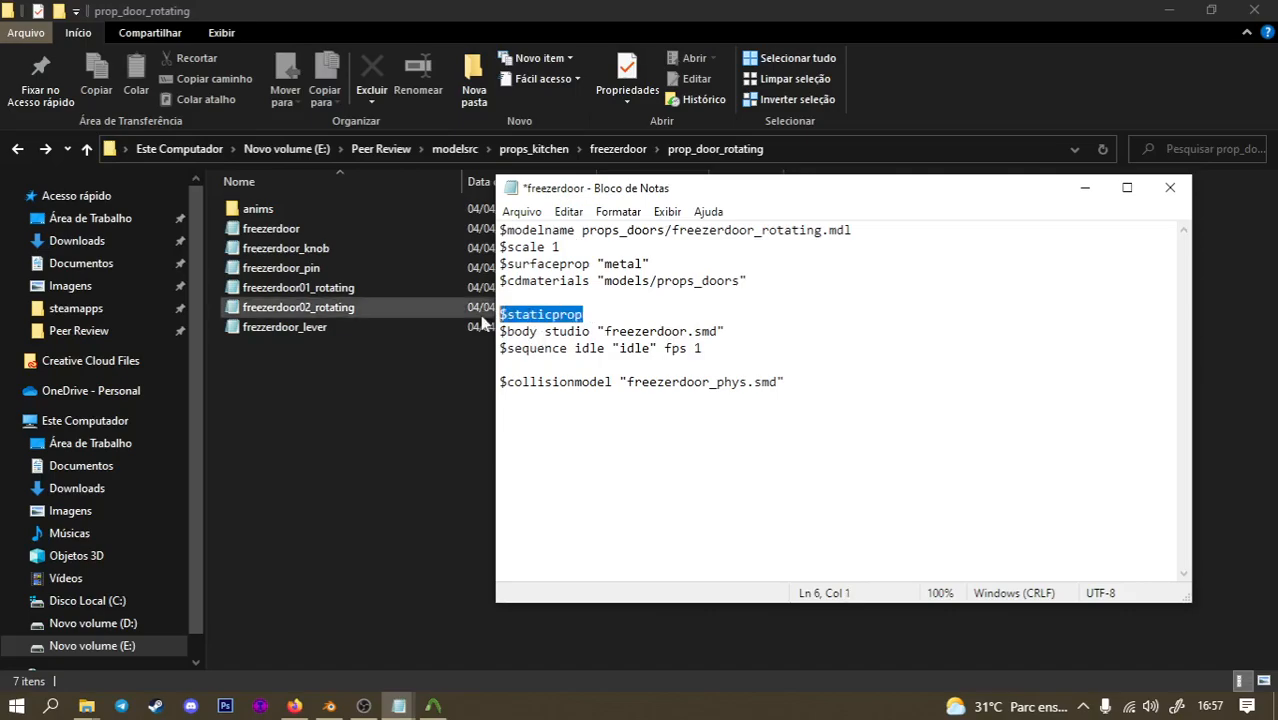
key("Delete")
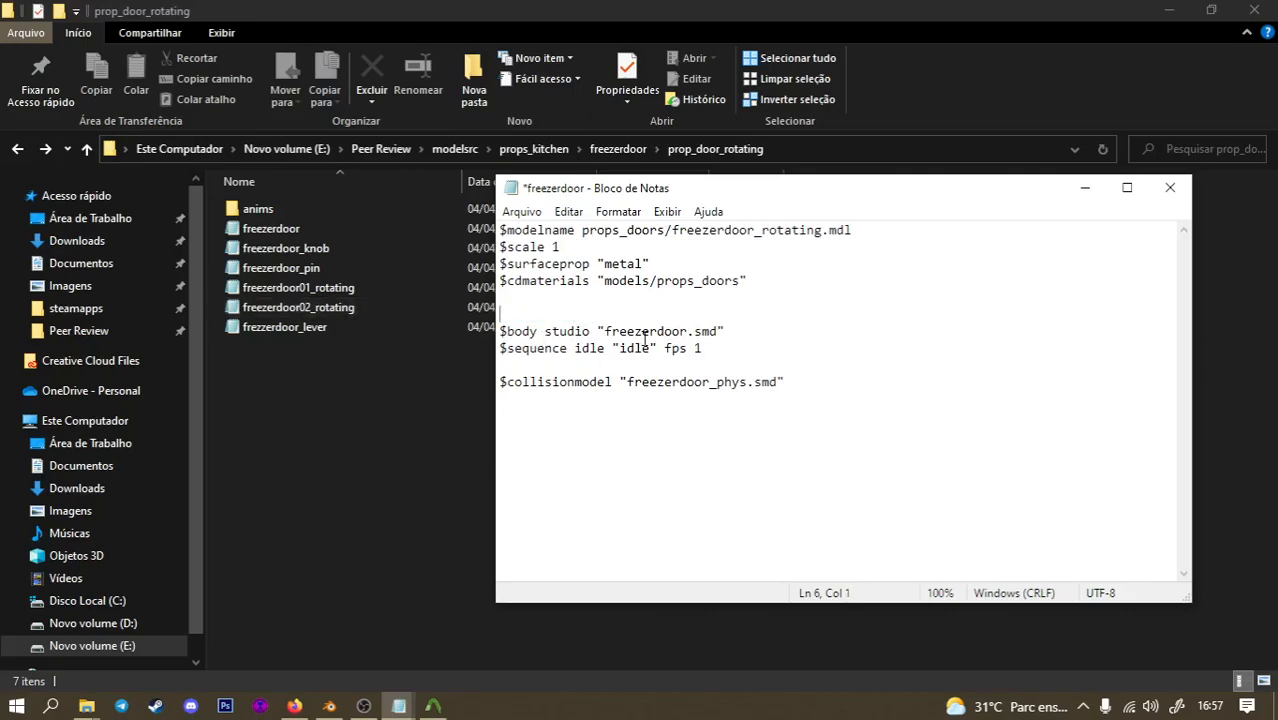
key("Delete")
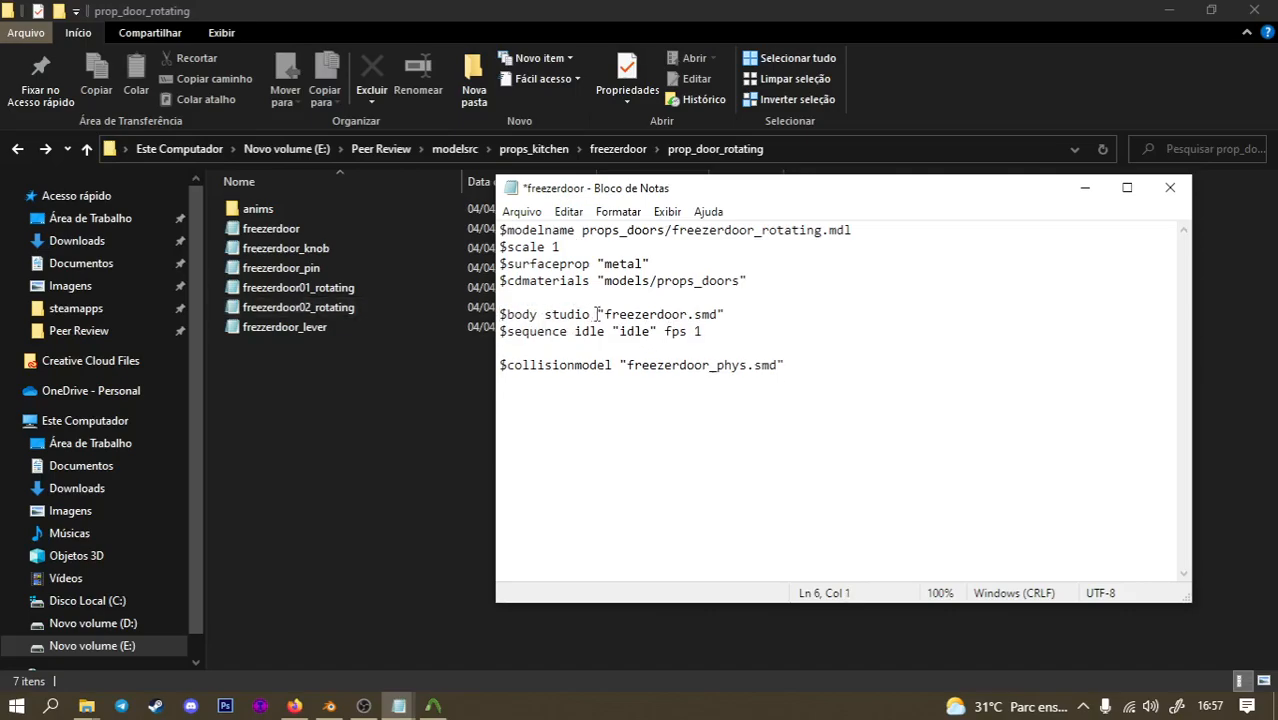
left_click_drag(559, 318, 499, 316)
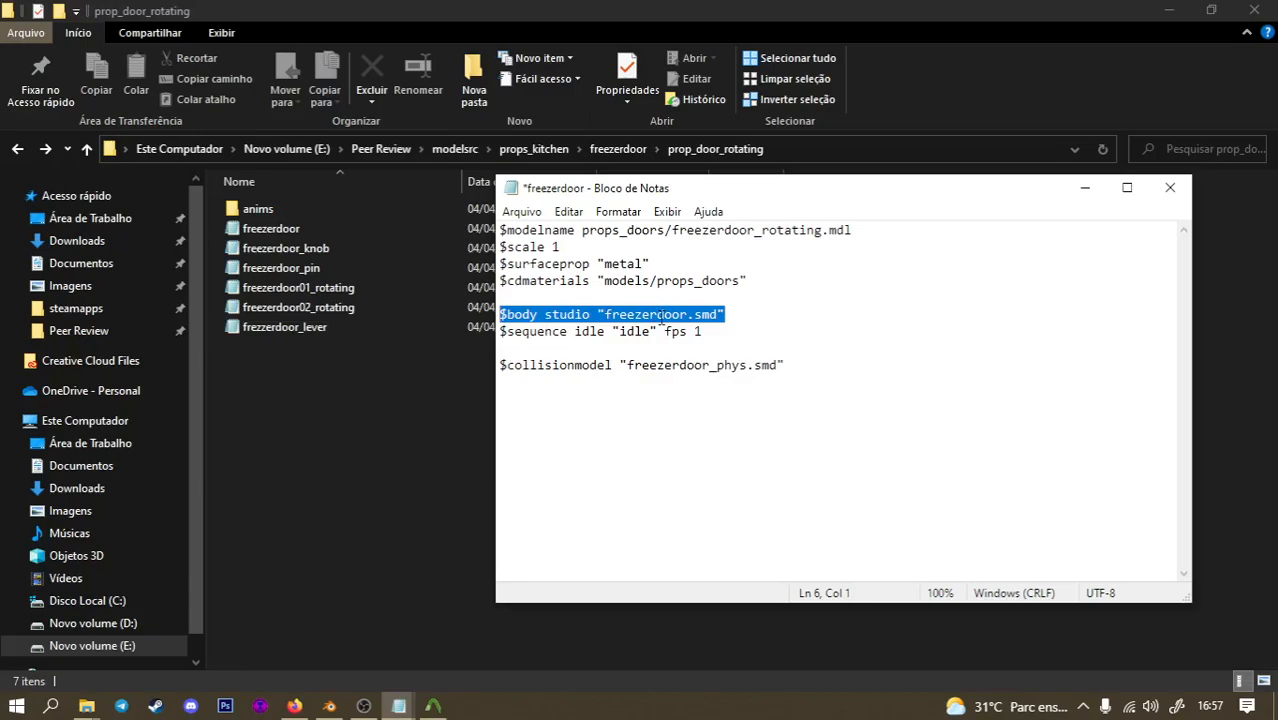
key("Delete")
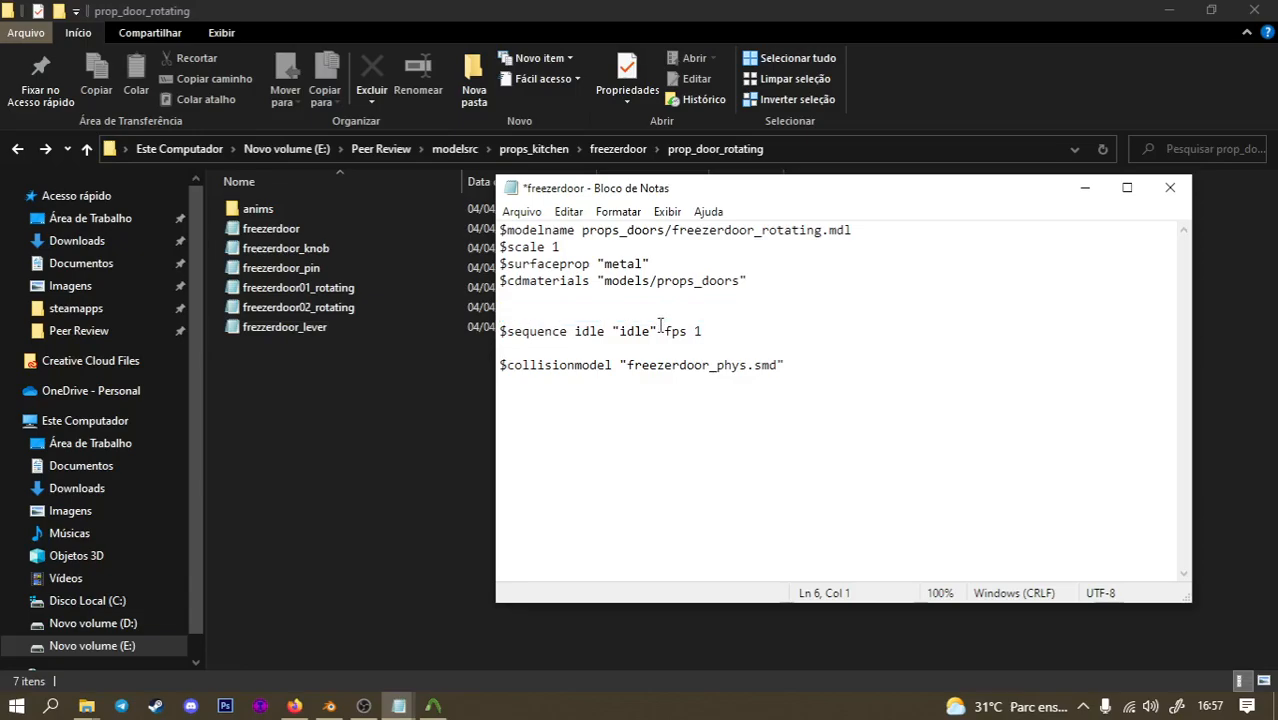
left_click_drag(703, 331, 475, 341)
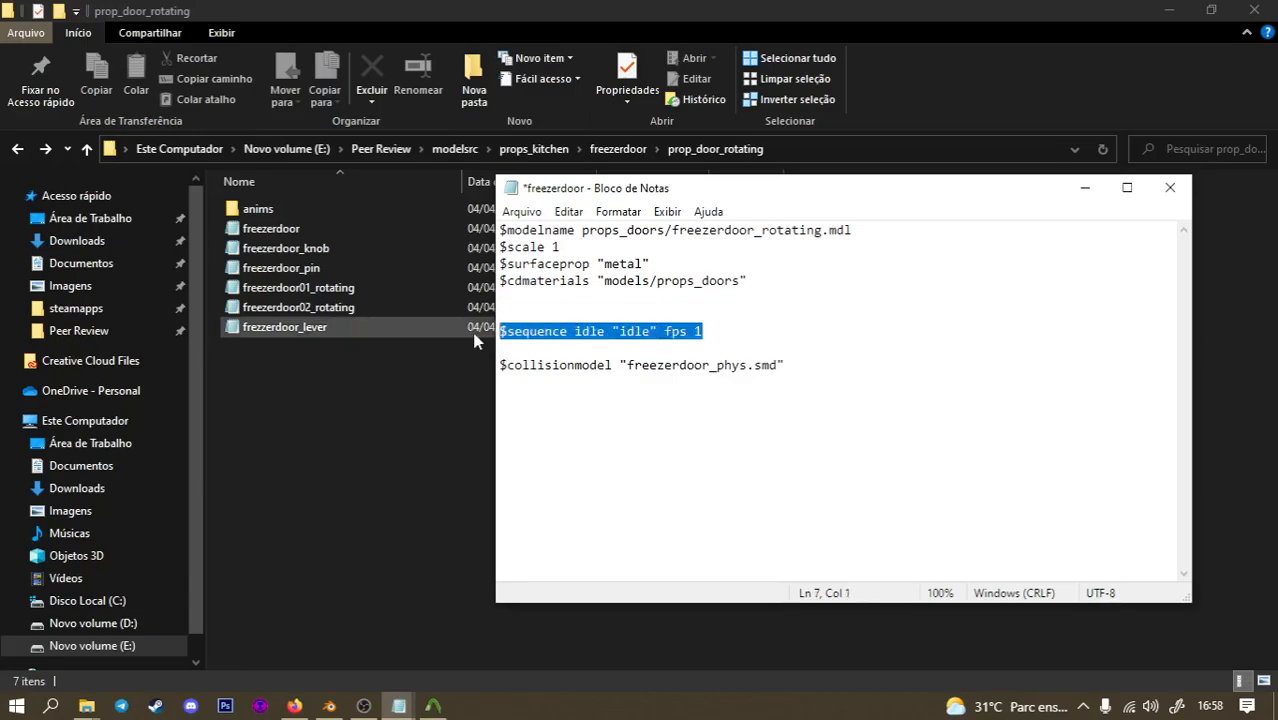
key("Delete")
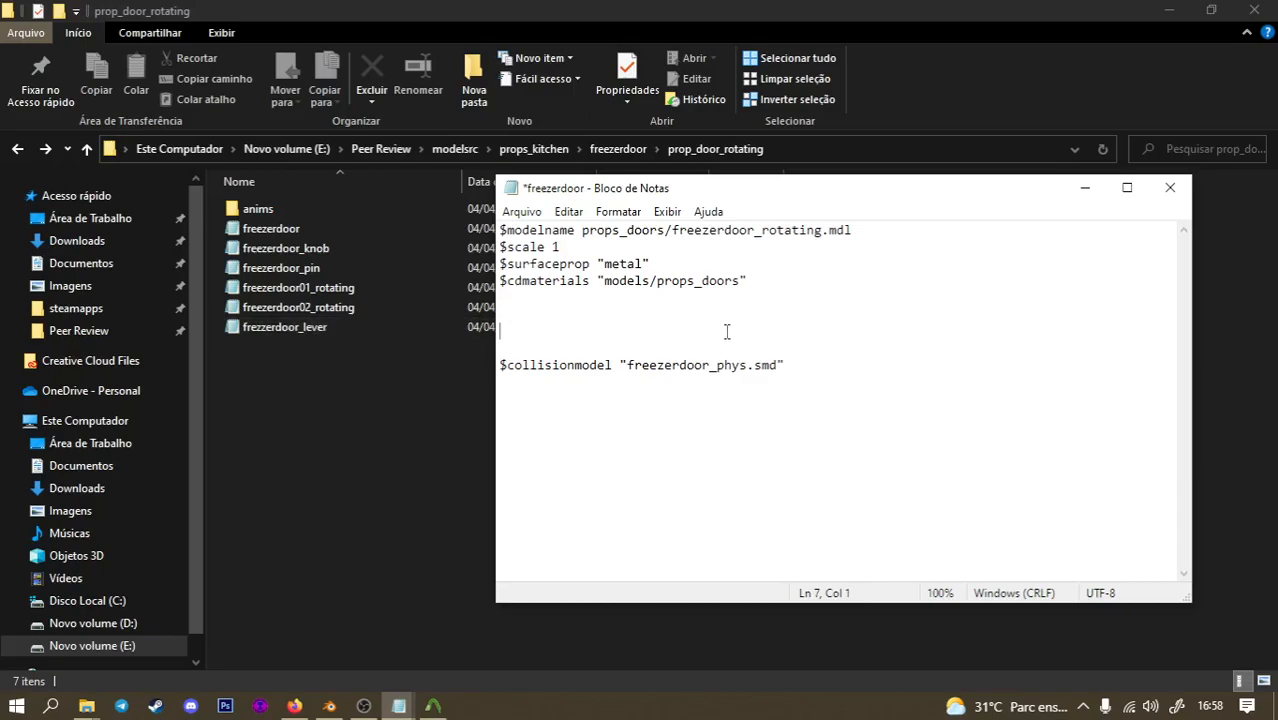
key("Delete")
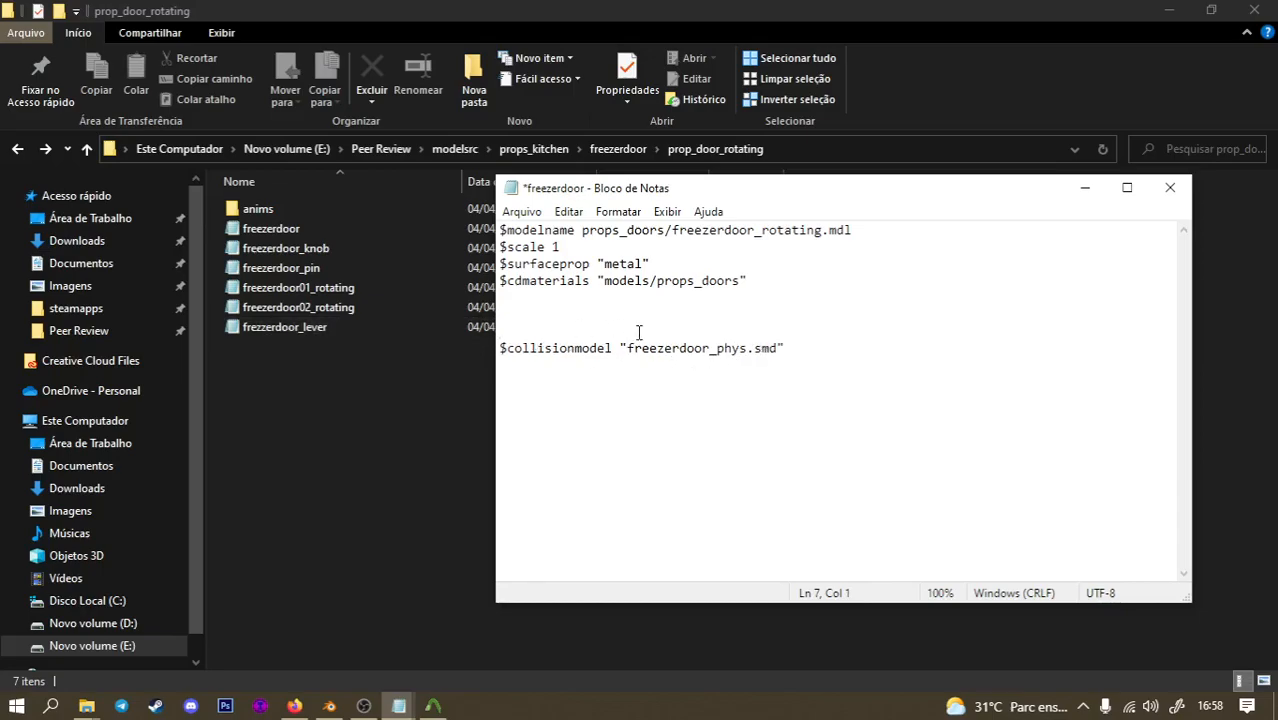
Copy the freezerdoor_phys and freezerdoor02_phys SMD files from the freezerdoor folder into prop_door_rotating.
left_click(516, 348)
left_click(388, 402)
key("BackSpace")
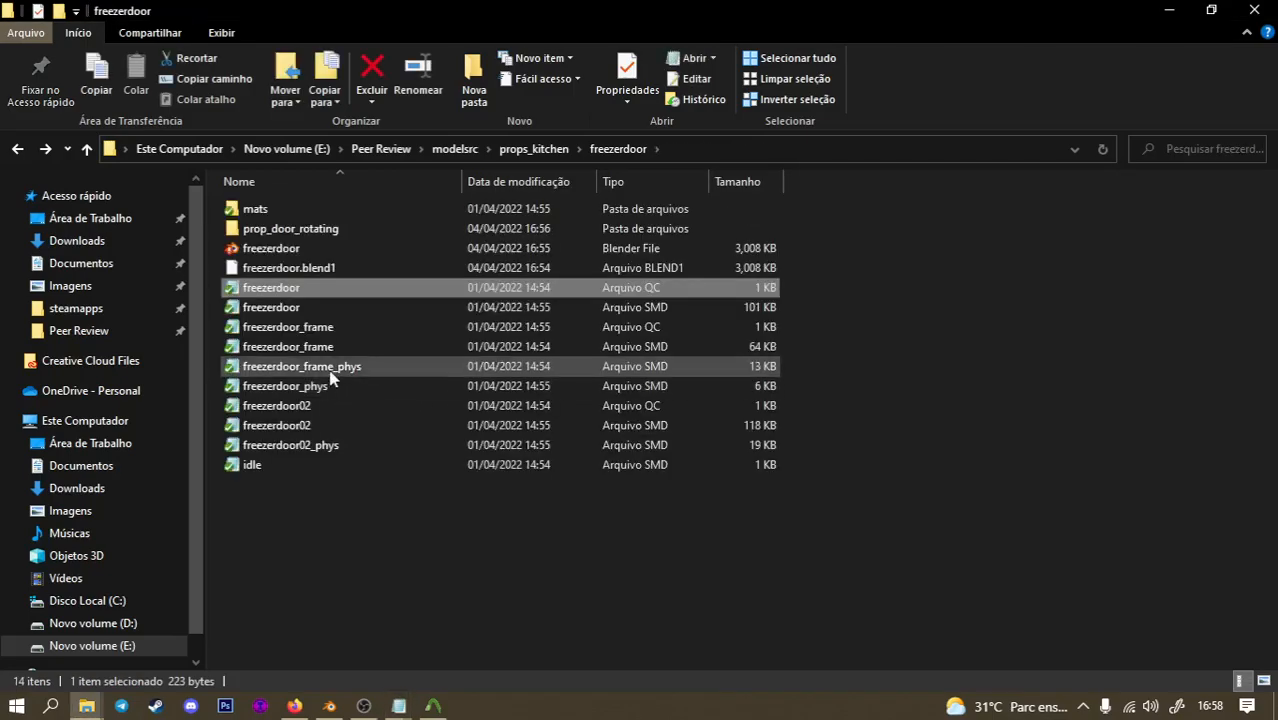
left_click(330, 372)
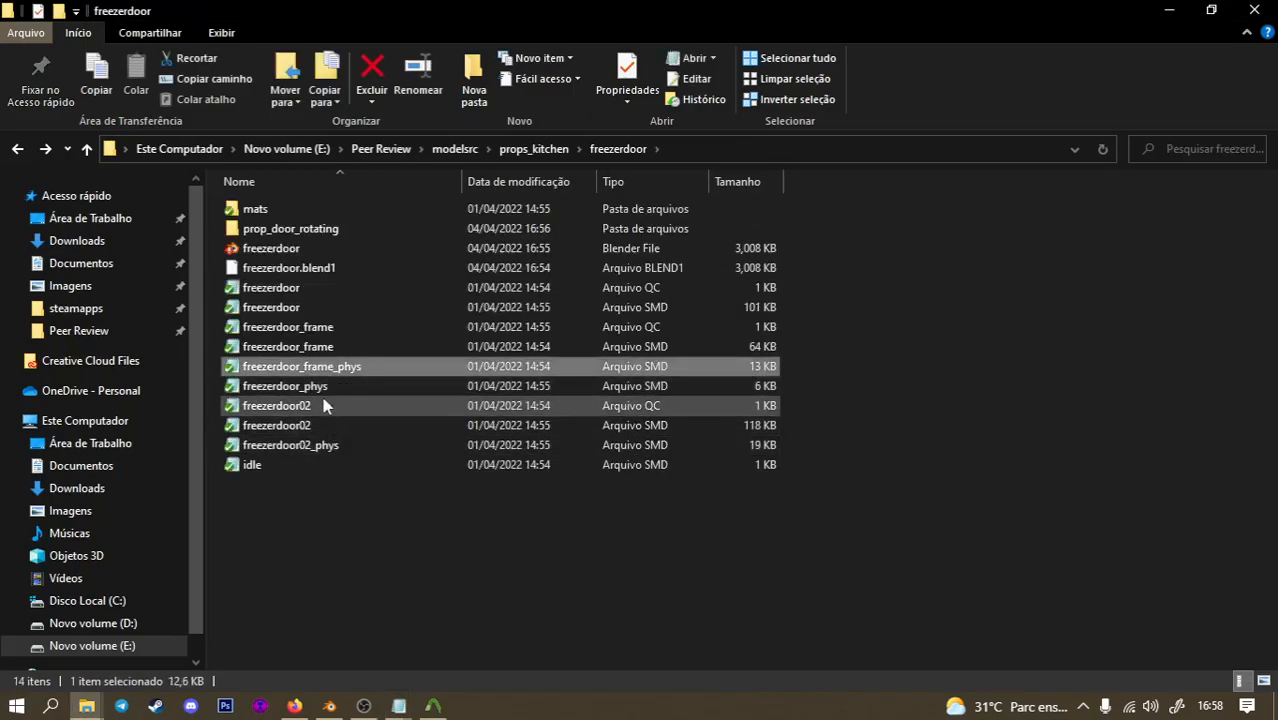
left_click(323, 395)
left_click(334, 446, "ctrl")
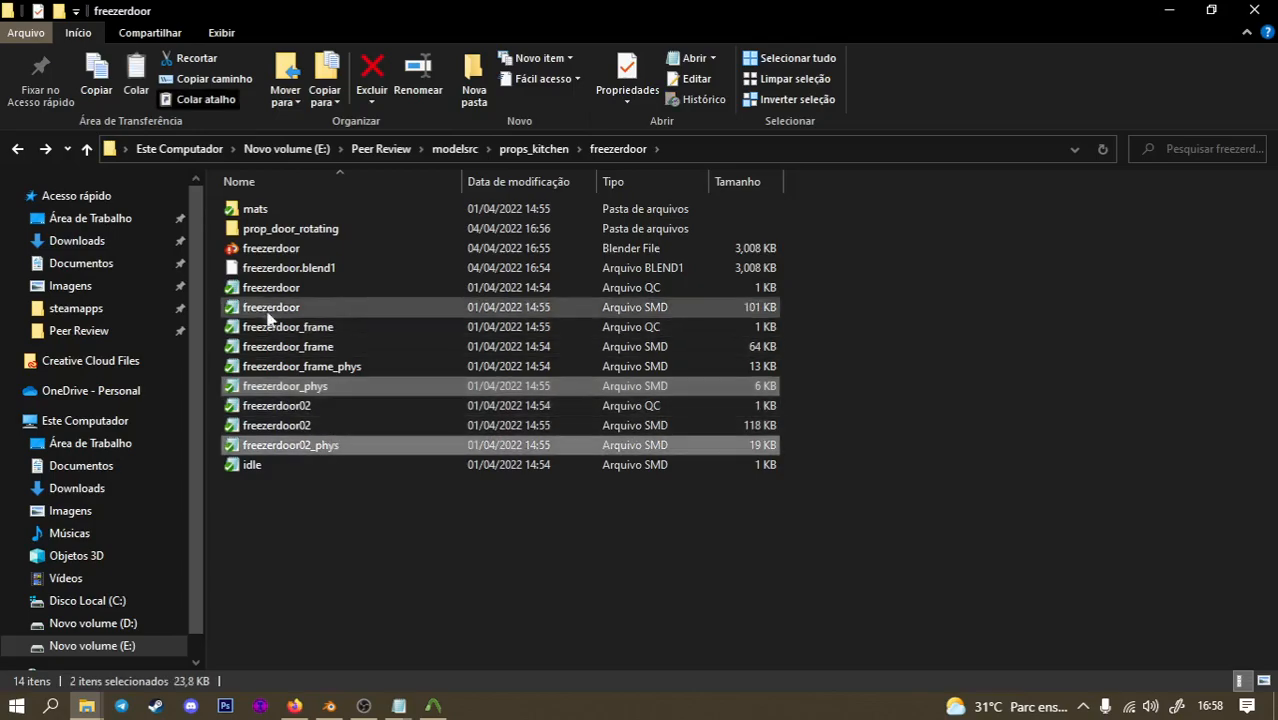
left_click(46, 149)
key("ctrl+v")
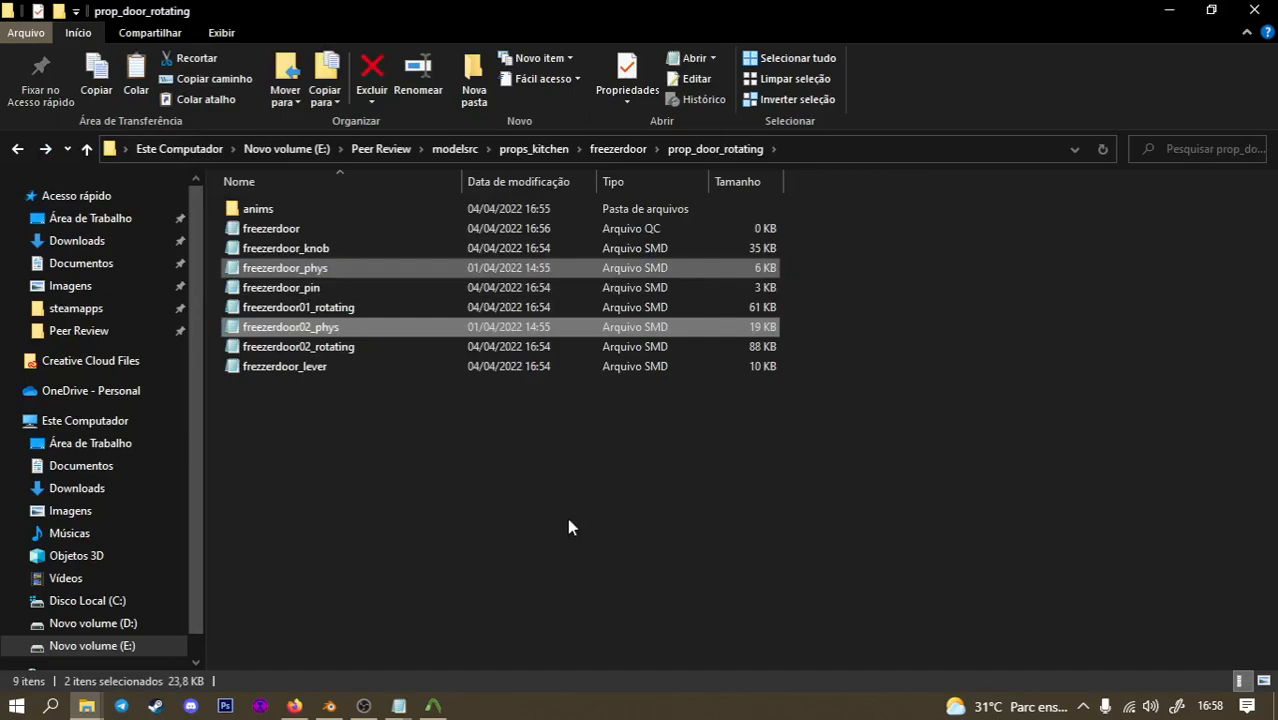
left_click(567, 518)
Insert two more blank lines between the $cdmaterials and $collisionmodel lines of the new freezerdoor QC.
mouse_move(400, 700)
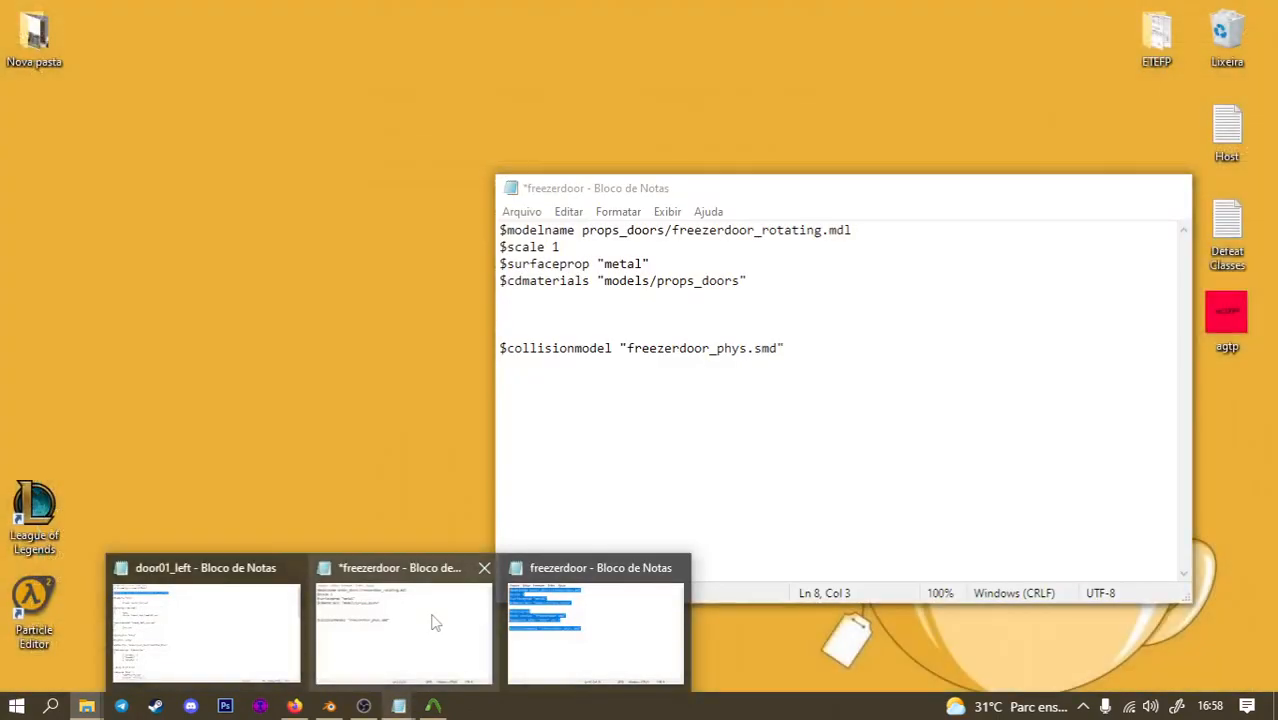
left_click(433, 622)
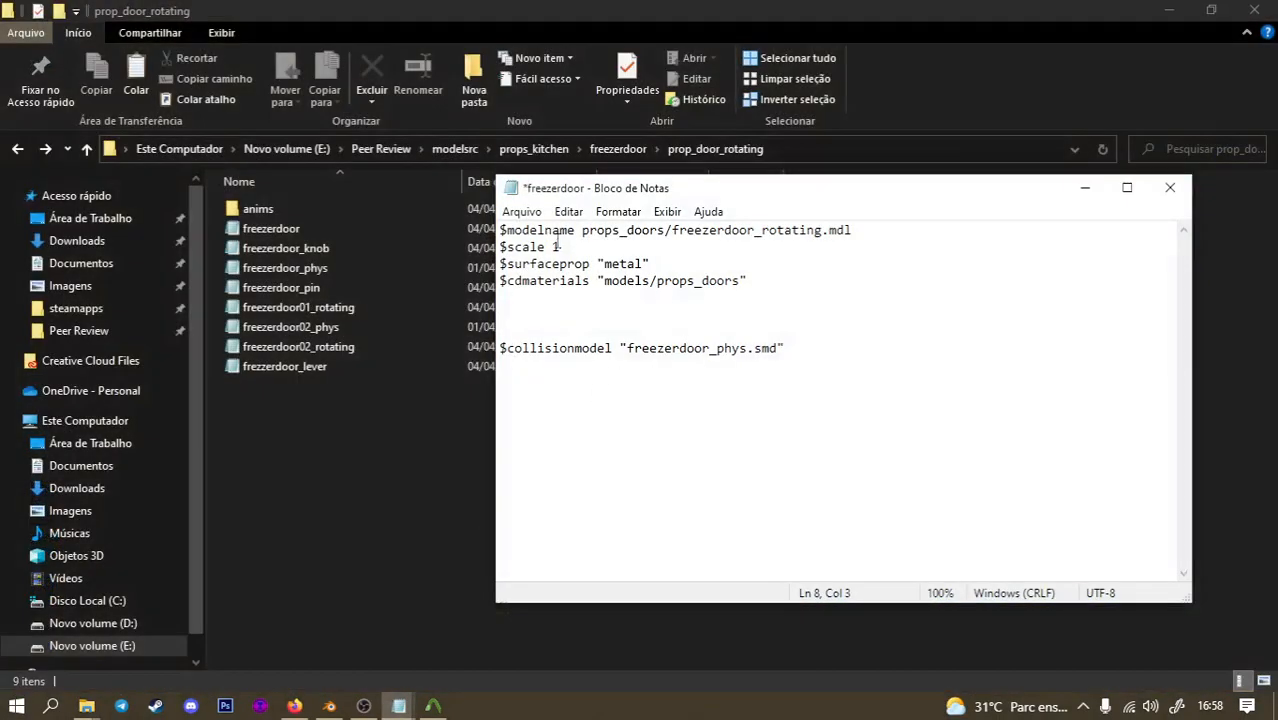
left_click_drag(652, 264, 499, 265)
left_click_drag(750, 282, 502, 281)
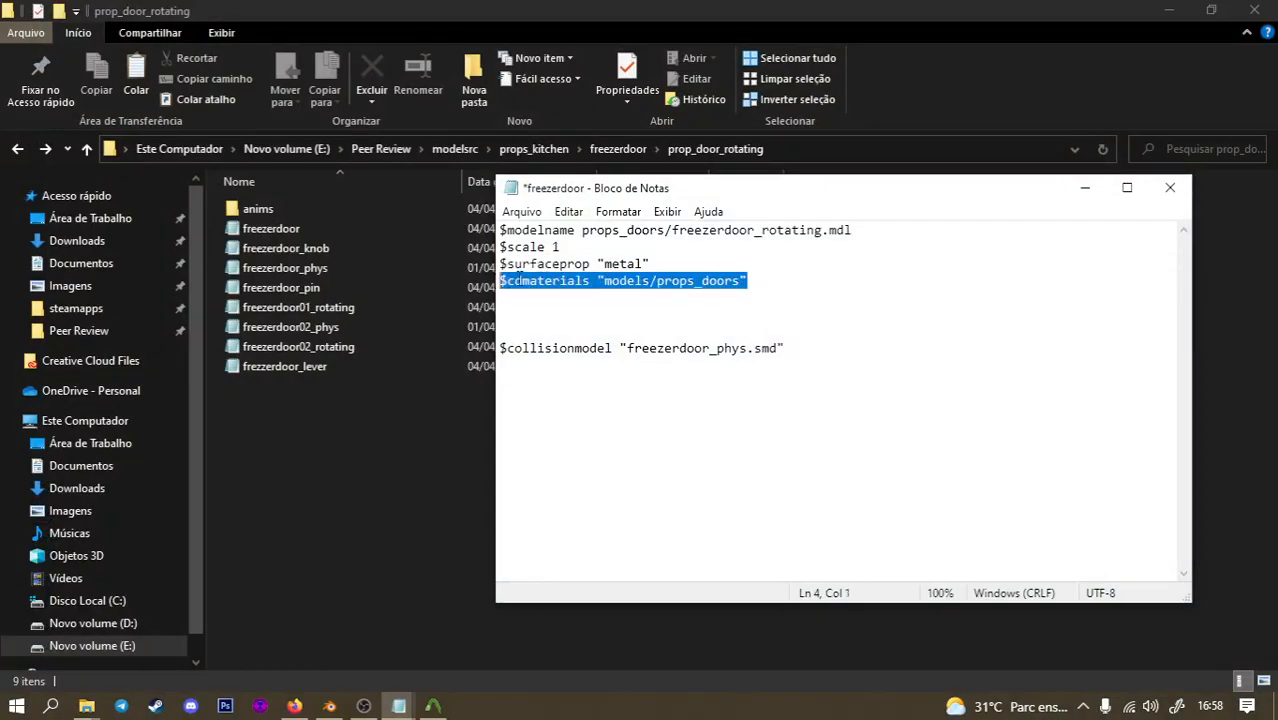
left_click(660, 254)
left_click(795, 281)
left_click(592, 306)
key("Return")
key("Return")
key("Up")
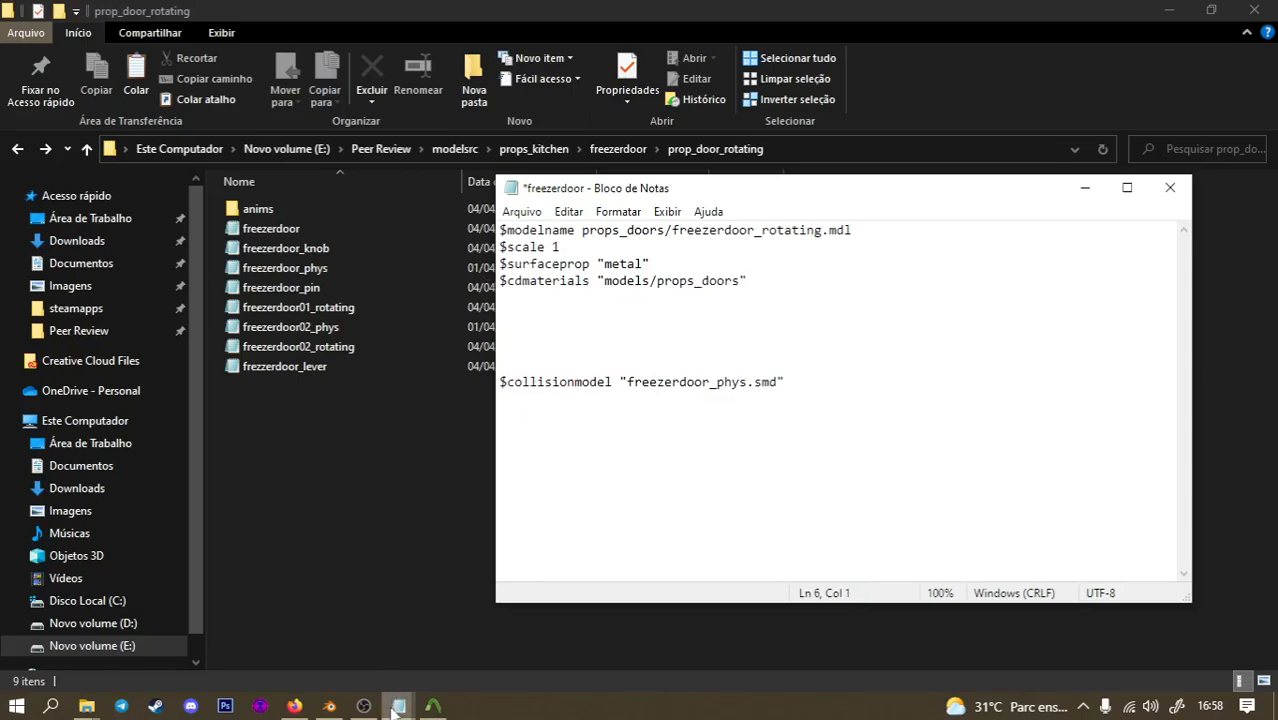
Copy the complete $BodyGroup "Body" block from the door01_left script.
mouse_move(398, 706)
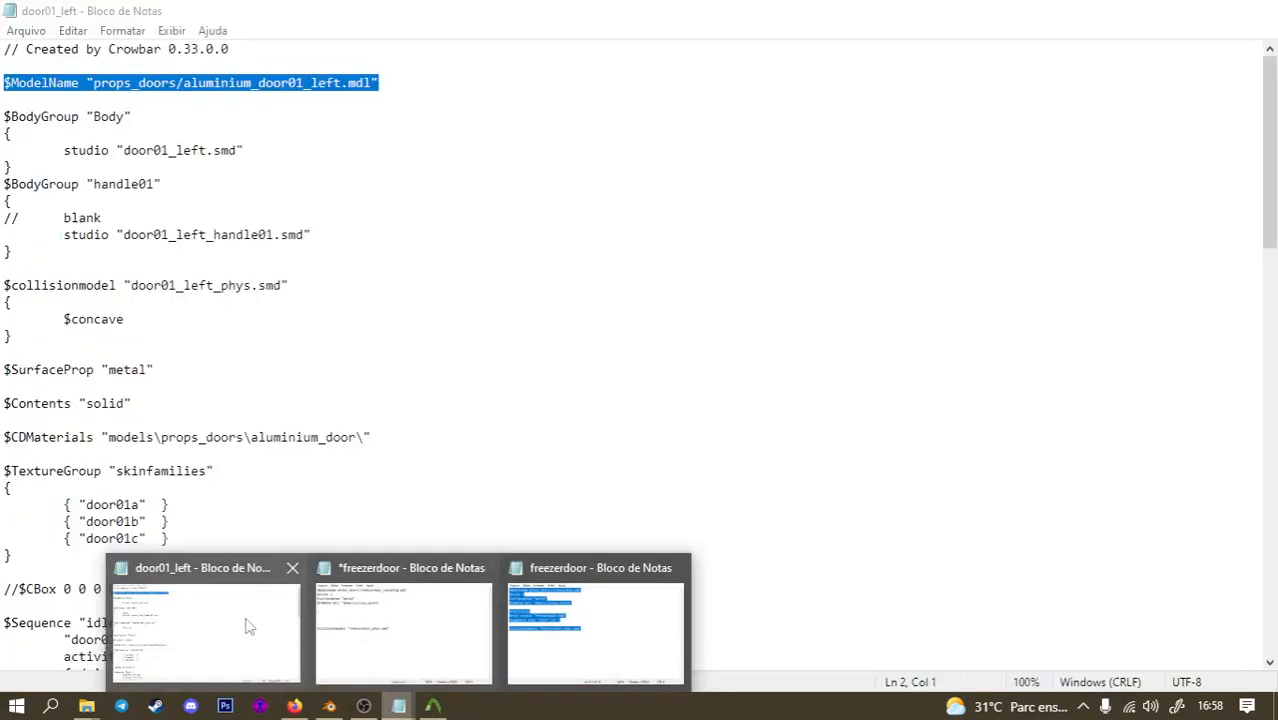
left_click(249, 626)
left_click_drag(4, 117, 215, 160)
key("ctrl+c")
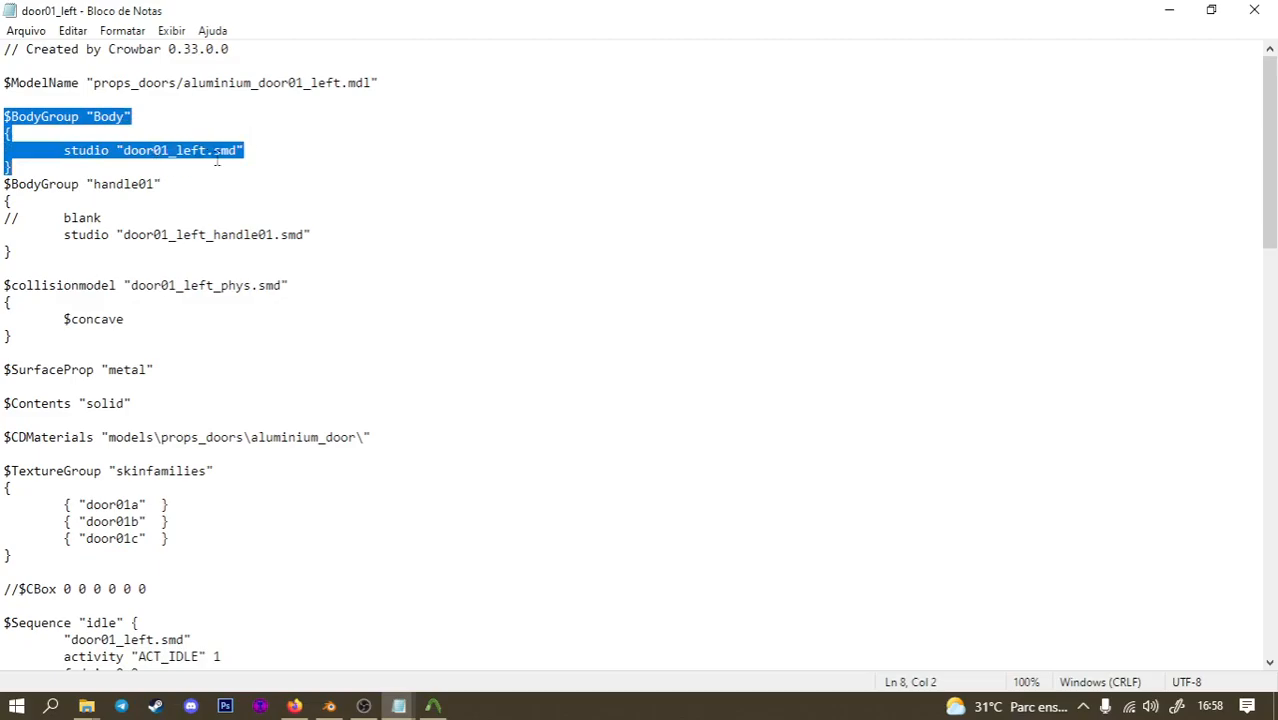
Paste the copied $BodyGroup "Body" block into the new freezerdoor QC, between the $cdmaterials and $collisionmodel lines.
left_click_drag(123, 150, 209, 151)
left_click(224, 150)
left_click(1170, 9)
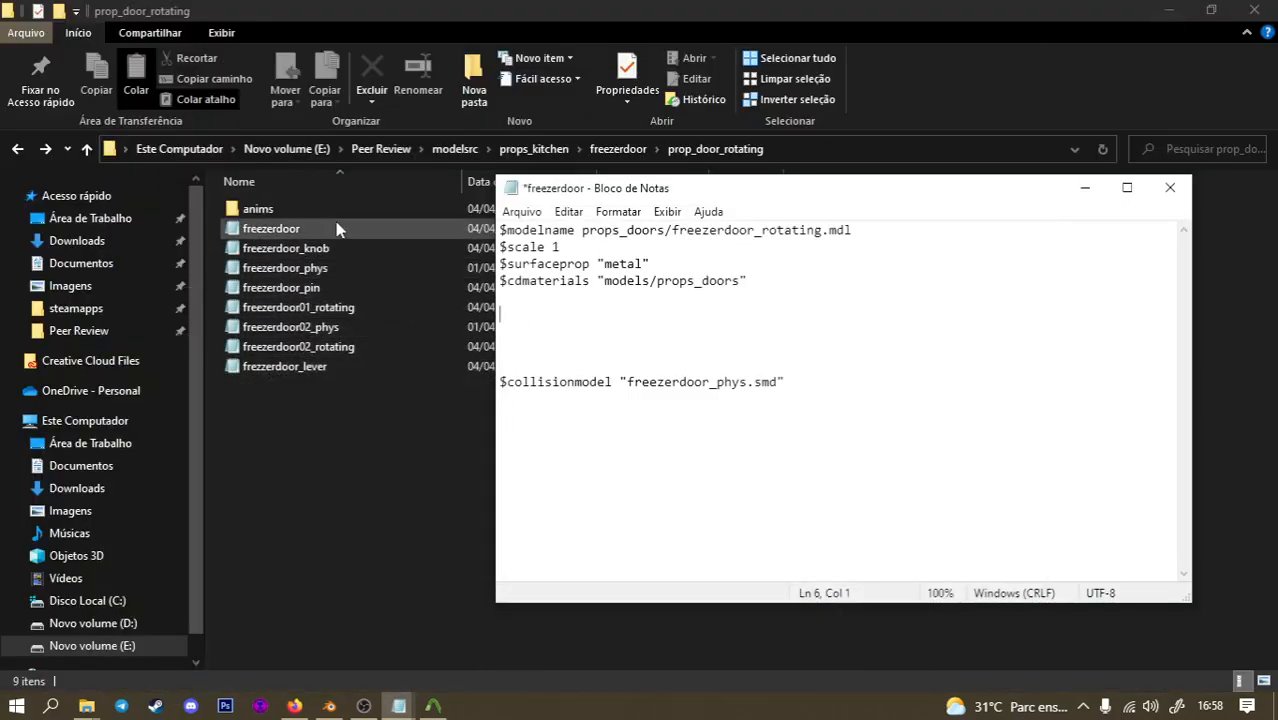
left_click(304, 230)
mouse_move(398, 706)
left_click(455, 618)
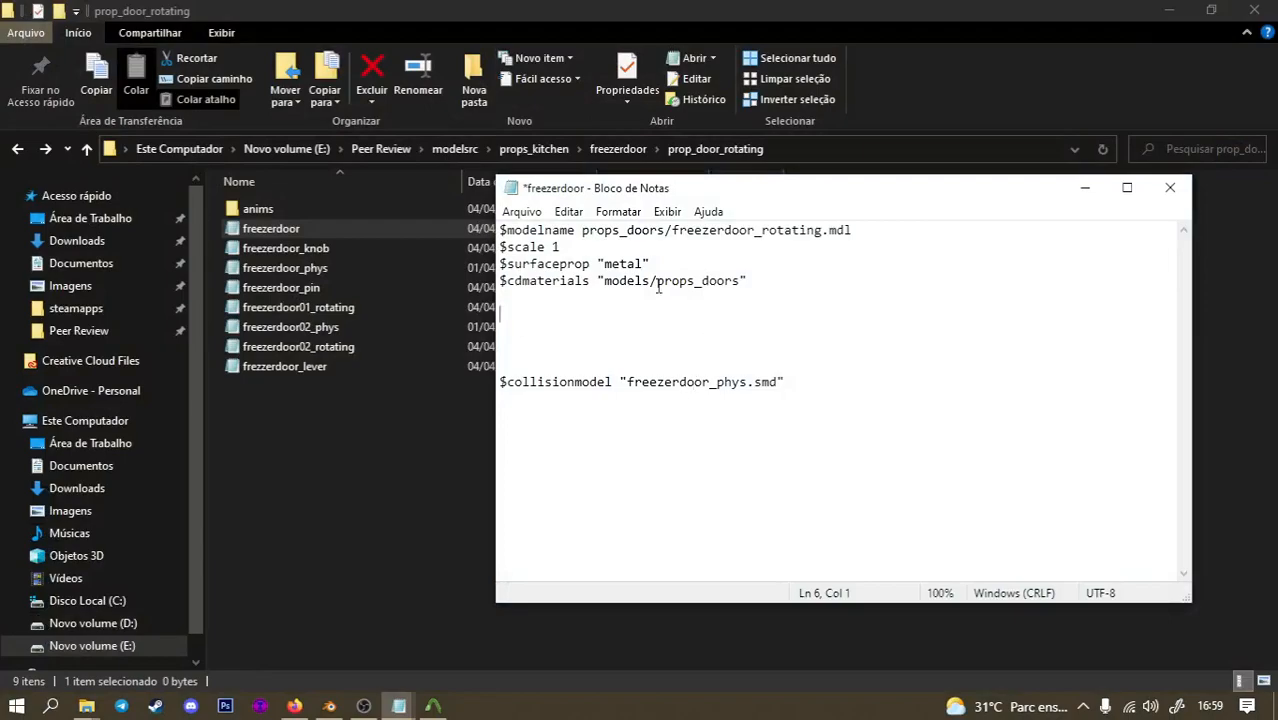
key("ctrl+v")
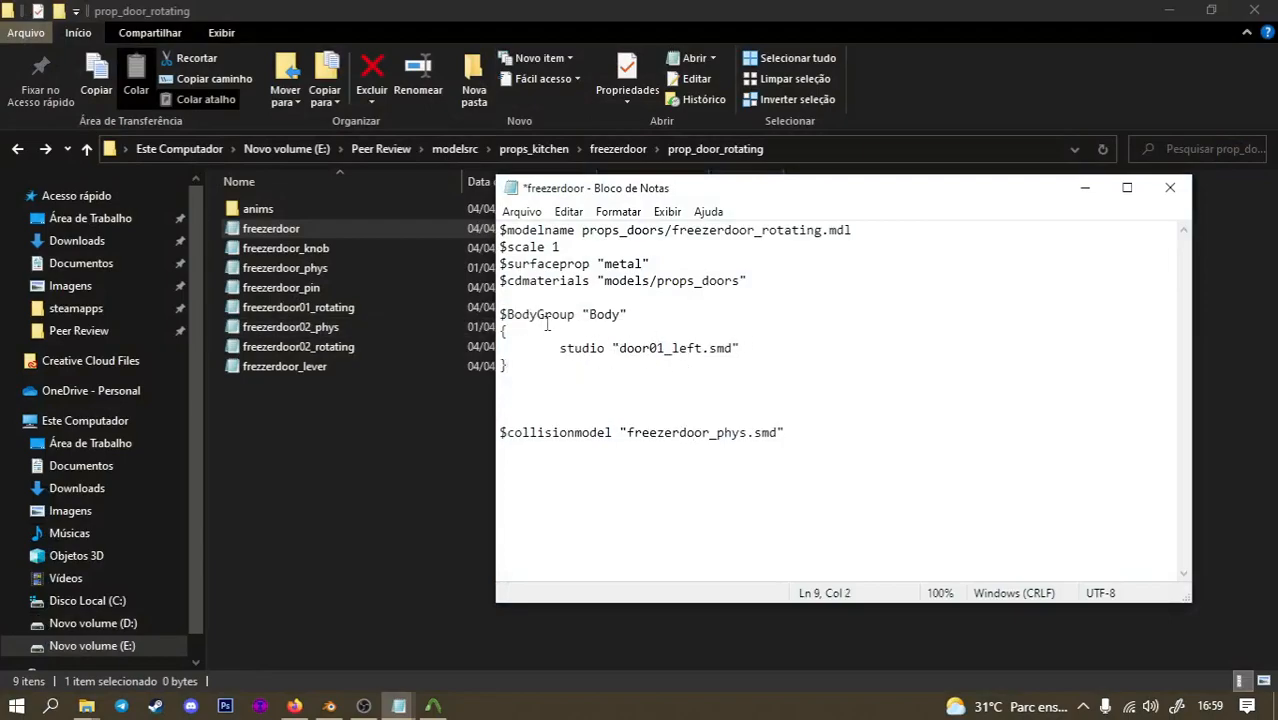
Change the studio file of the "Body" block to freezerdoor01_rotating.smd and save the QC.
left_click_drag(619, 348, 706, 348)
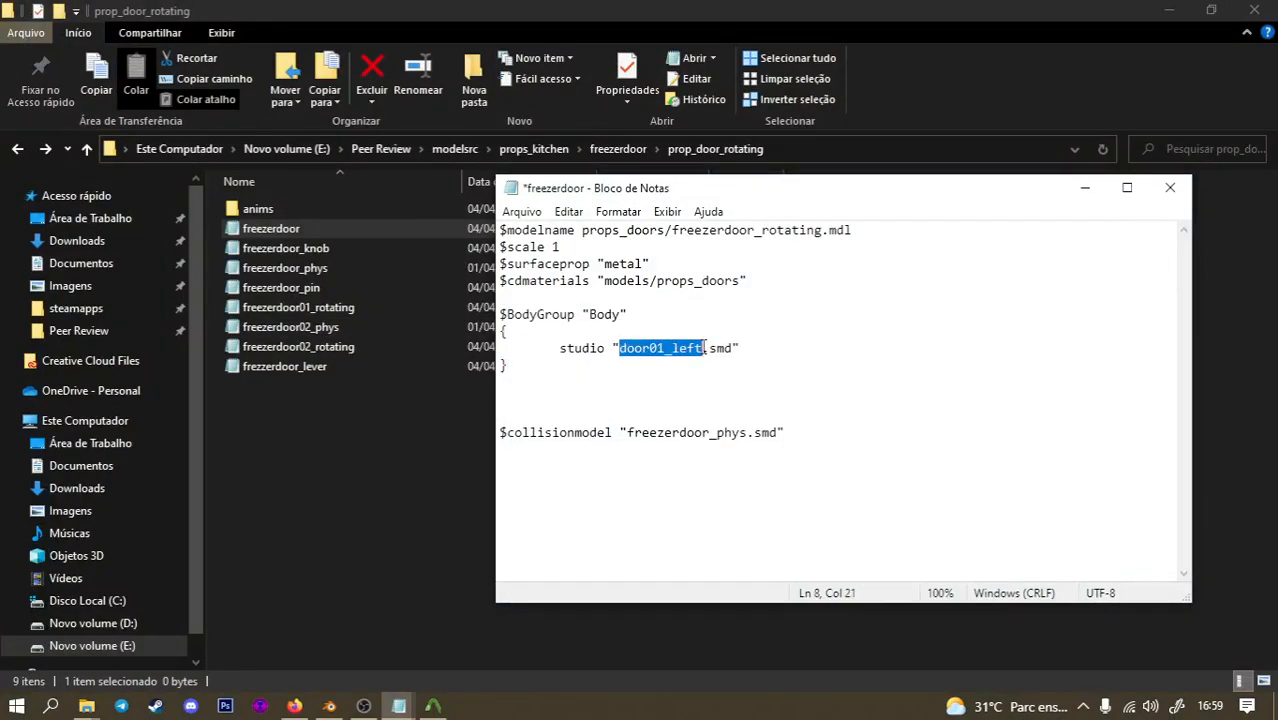
type("freezerdoor01_rotating")
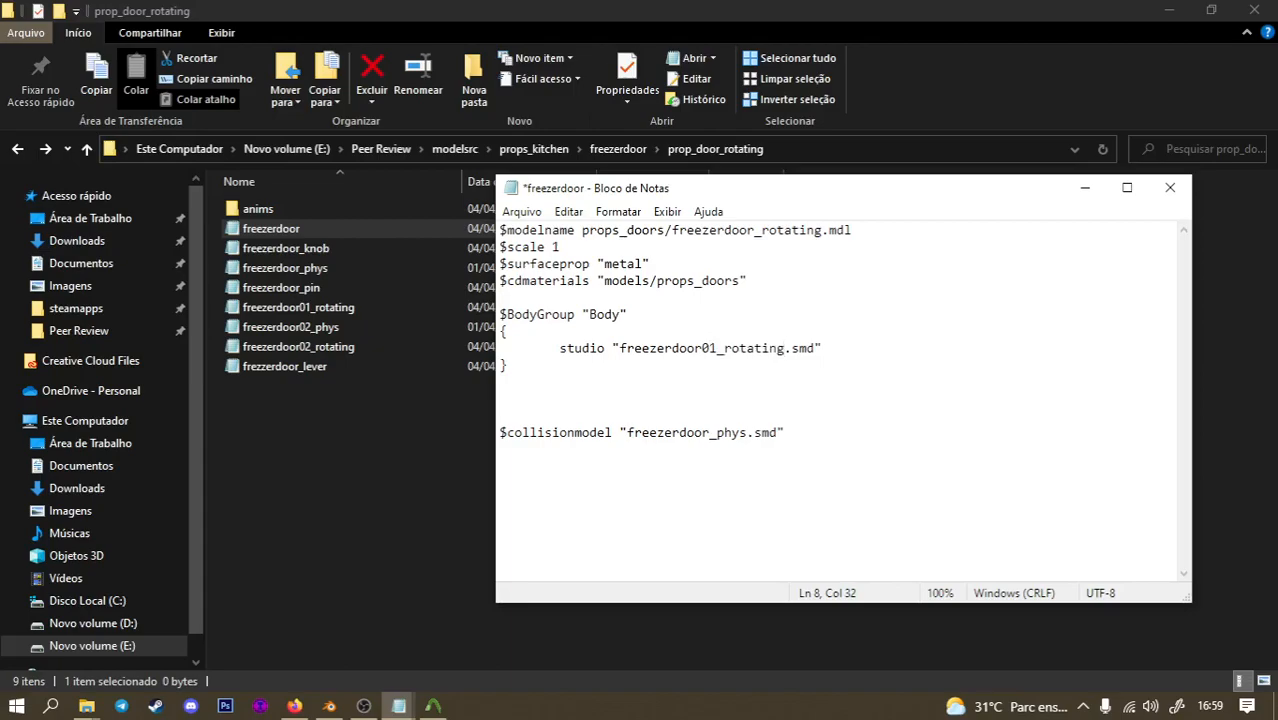
key("ctrl+s")
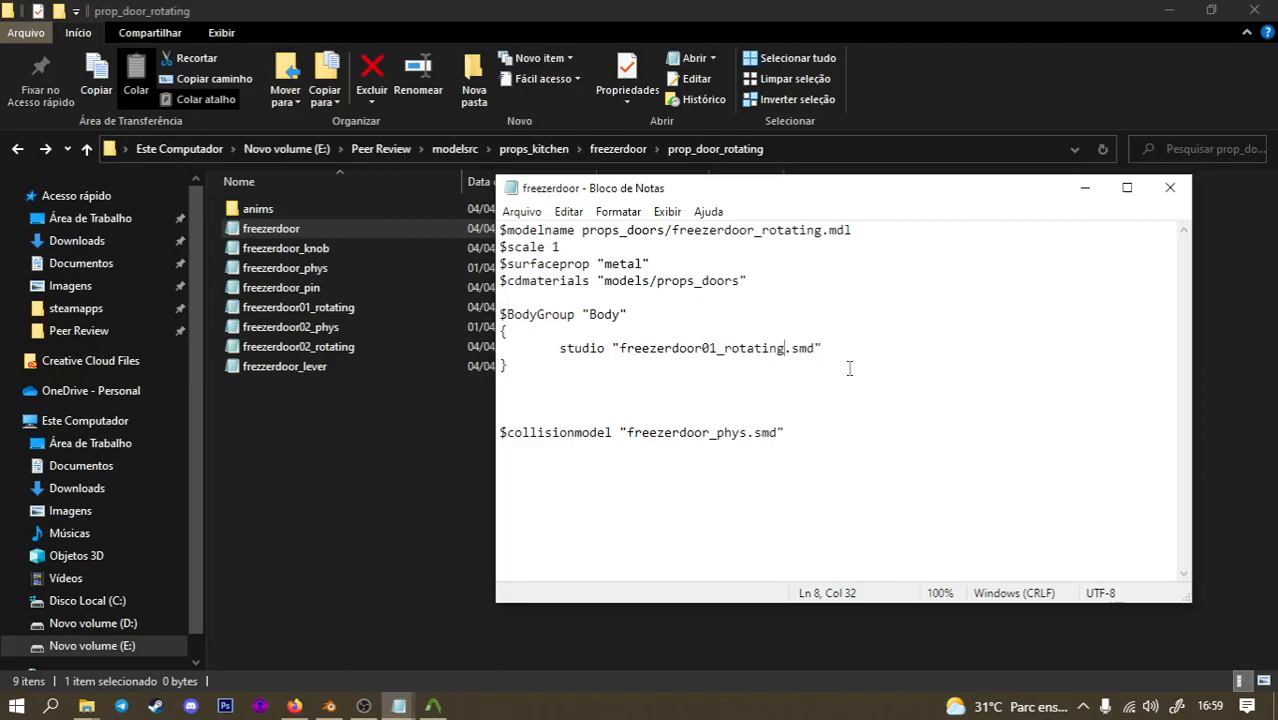
Duplicate the whole "Body" block directly below itself, name the copy "Lever" and save the QC.
left_click(657, 381)
left_click_drag(500, 314, 637, 313)
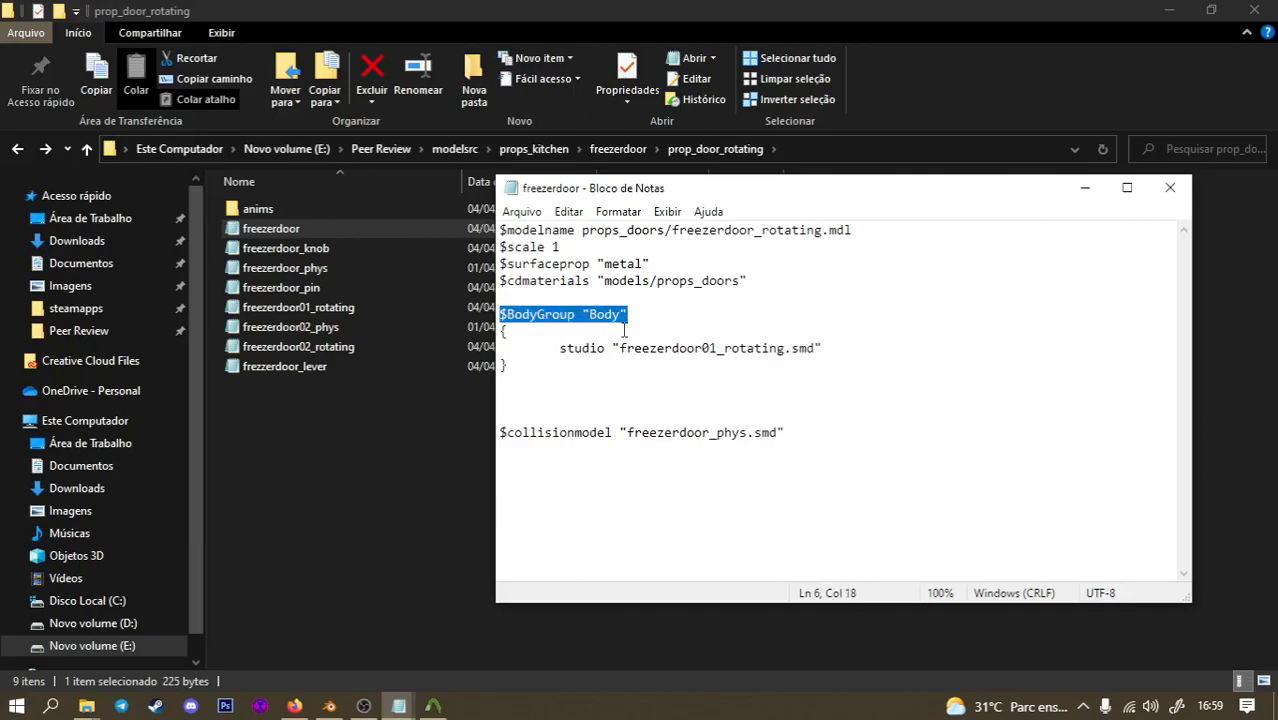
left_click_drag(515, 367, 499, 316)
key("ctrl+c")
left_click(511, 383)
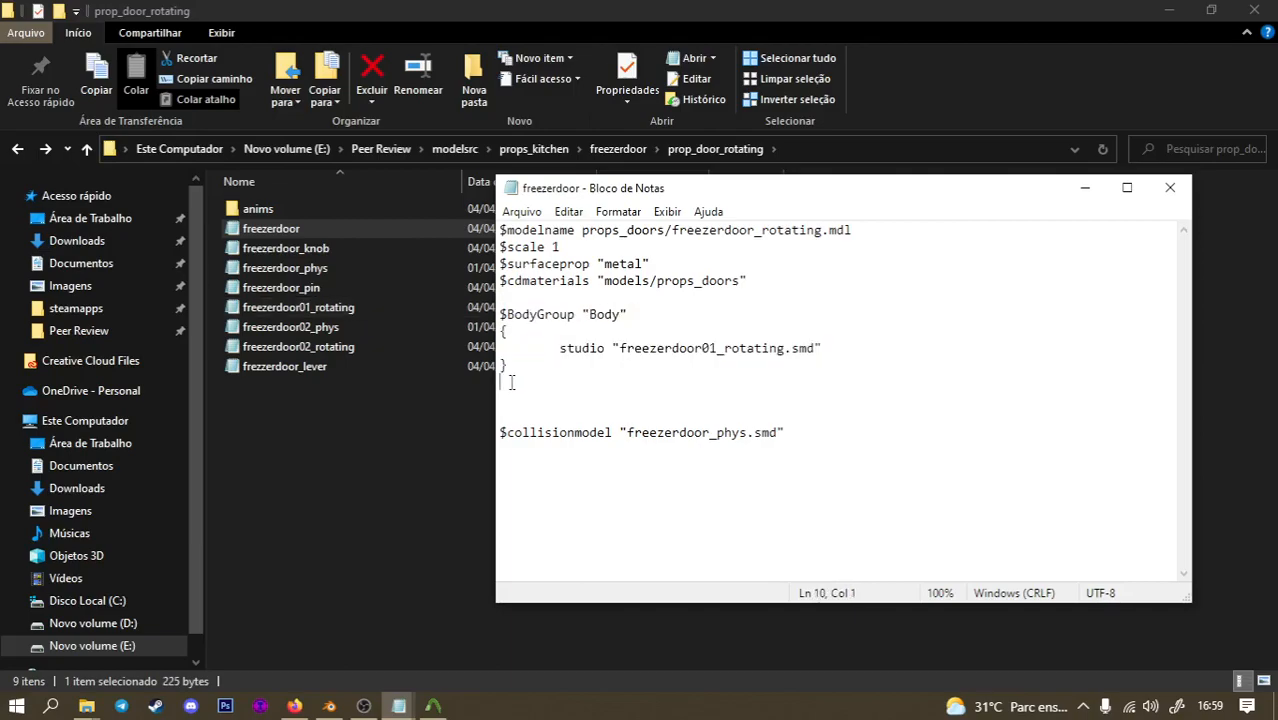
key("ctrl+v")
left_click_drag(621, 382, 590, 381)
type("Lever")
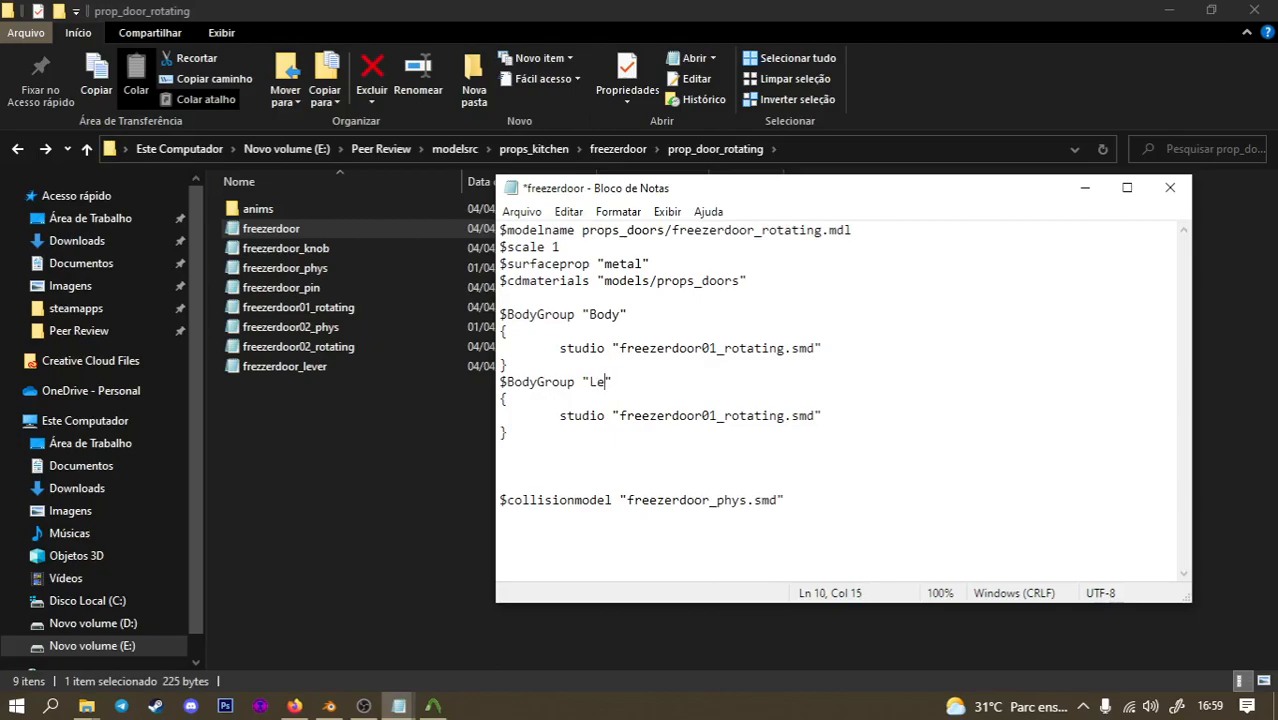
key("ctrl+s")
Check in the door01_left script how the "handle01" bodygroup is named and which studio file it references.
key("alt+Tab")
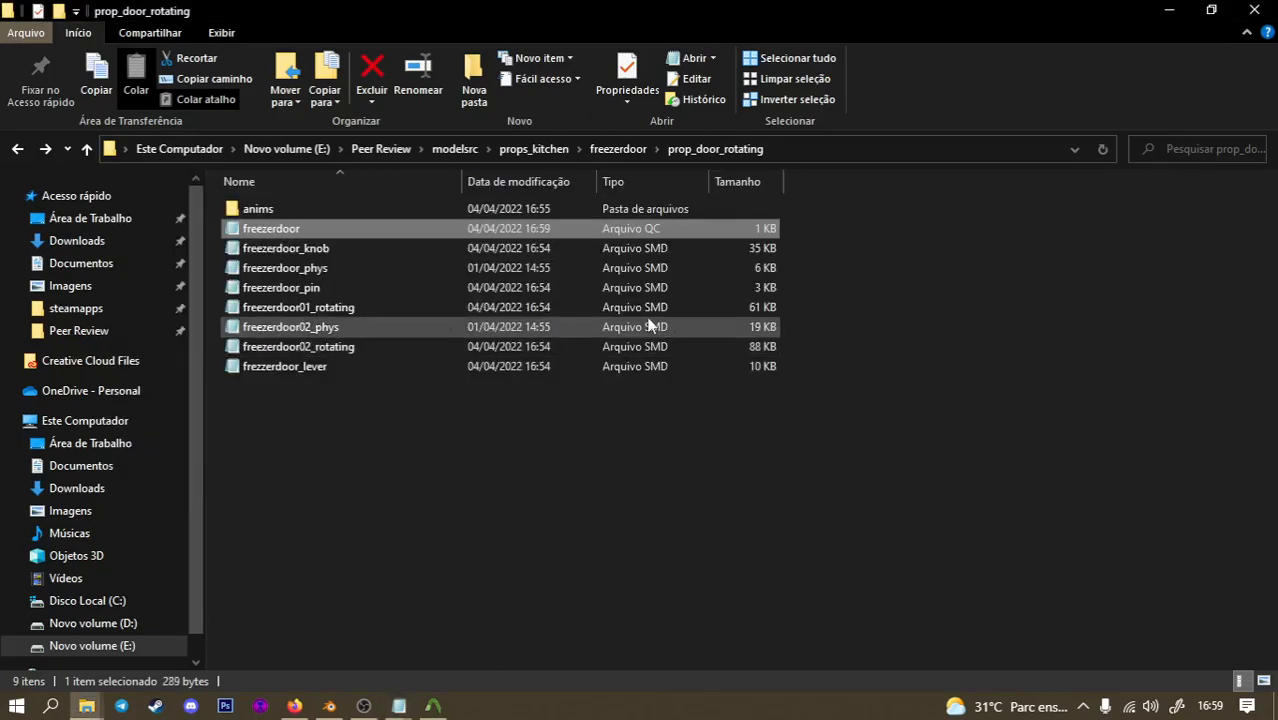
key("alt+Tab")
key("alt+Tab")
key("Tab")
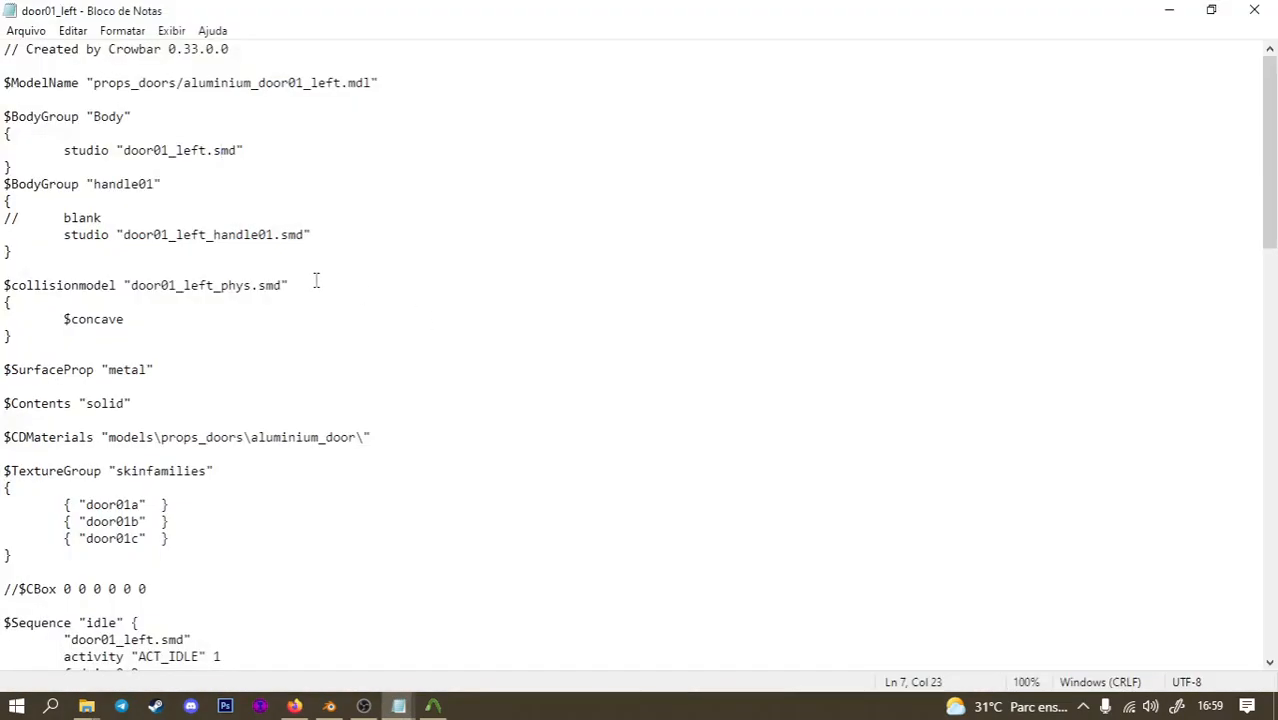
left_click_drag(155, 184, 93, 190)
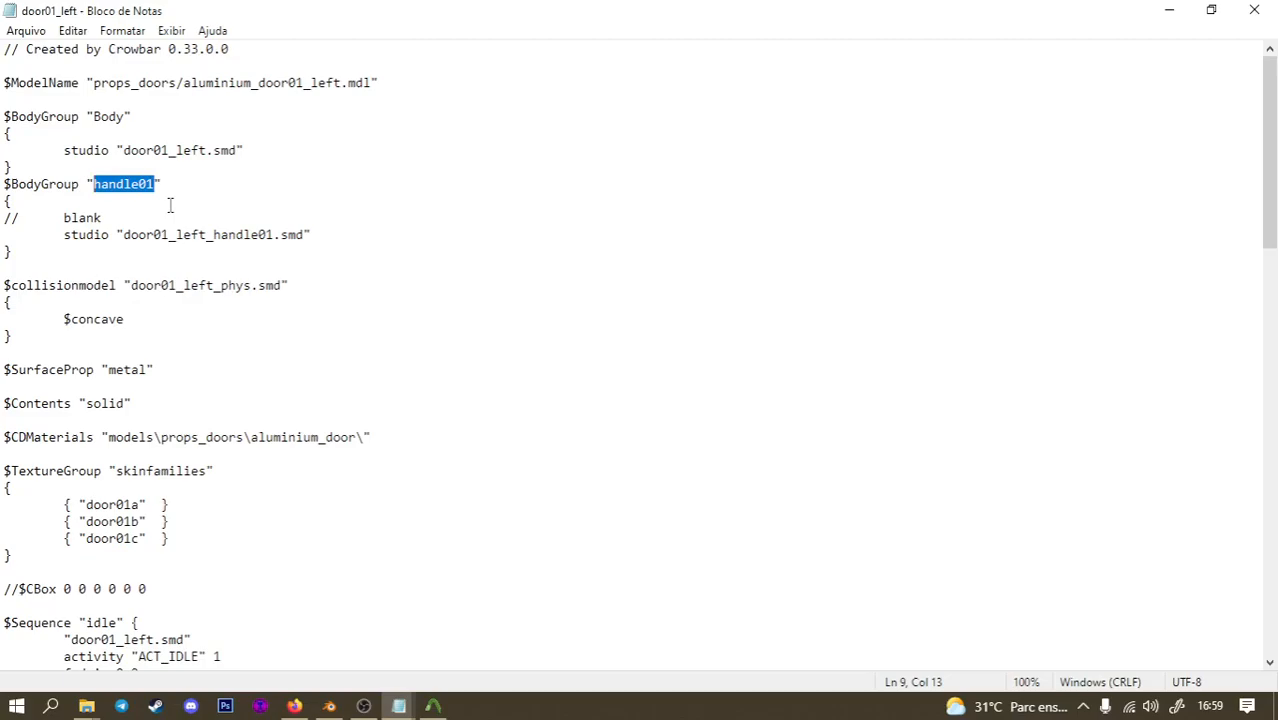
scroll(250, 235, "down", 1)
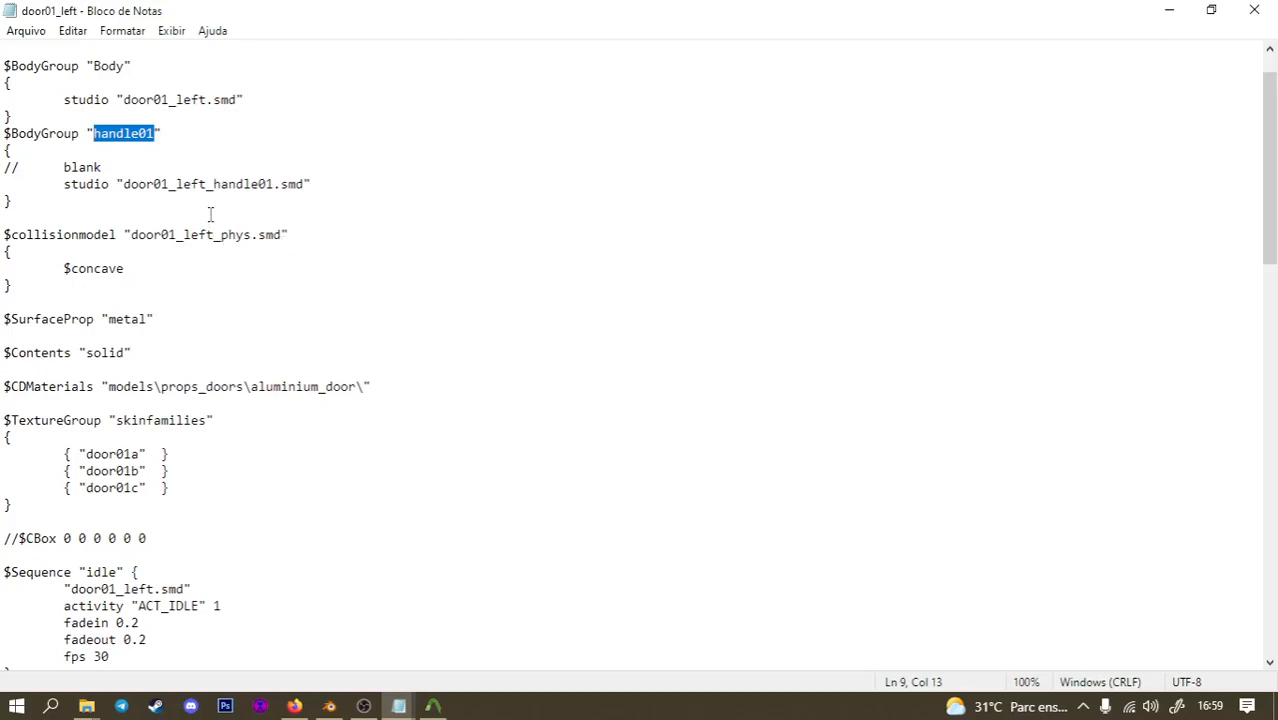
scroll(357, 222, "up", 1)
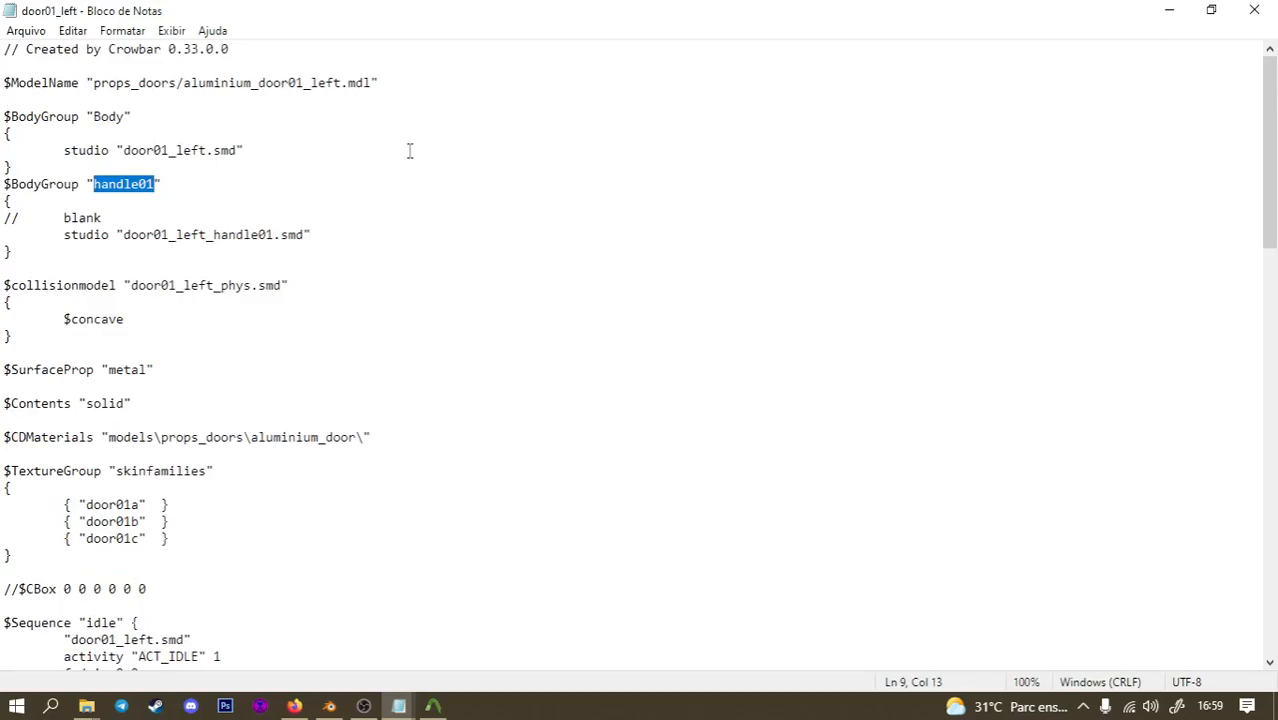
left_click(1169, 10)
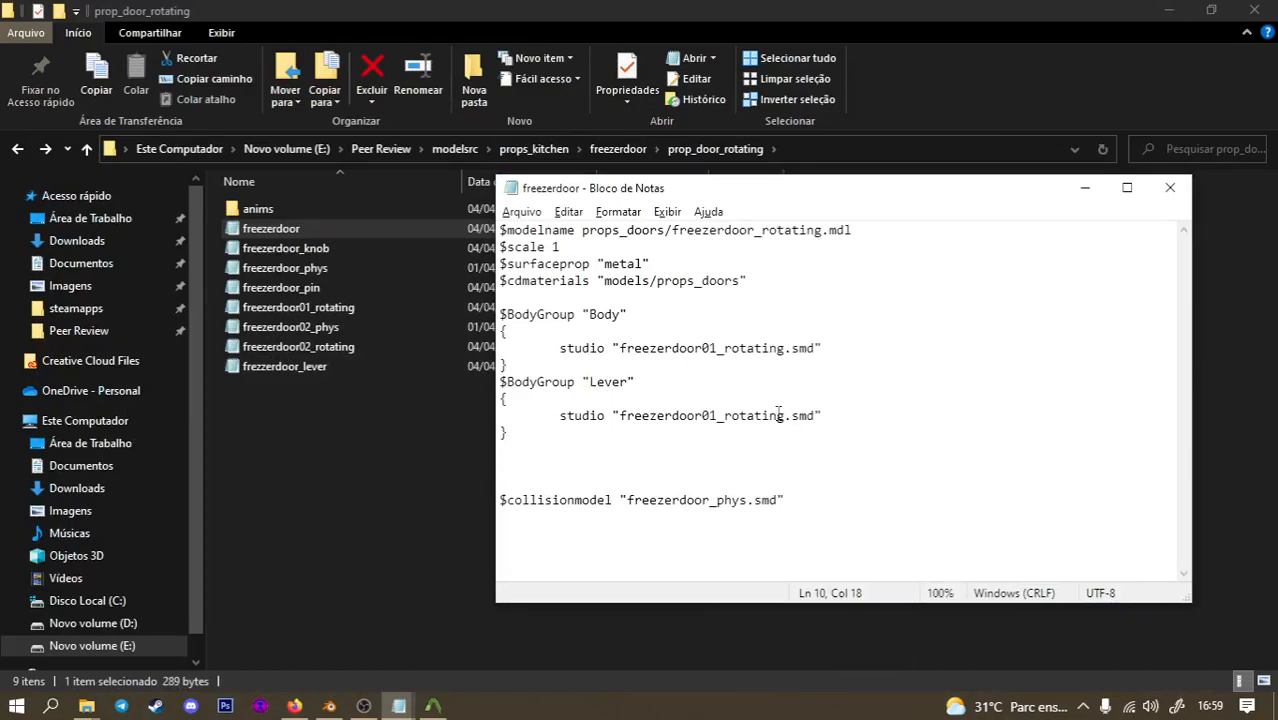
Change the studio file of the "Lever" bodygroup in the freezerdoor QC to freezerdoor_lever.smd.
left_click_drag(785, 418, 621, 422)
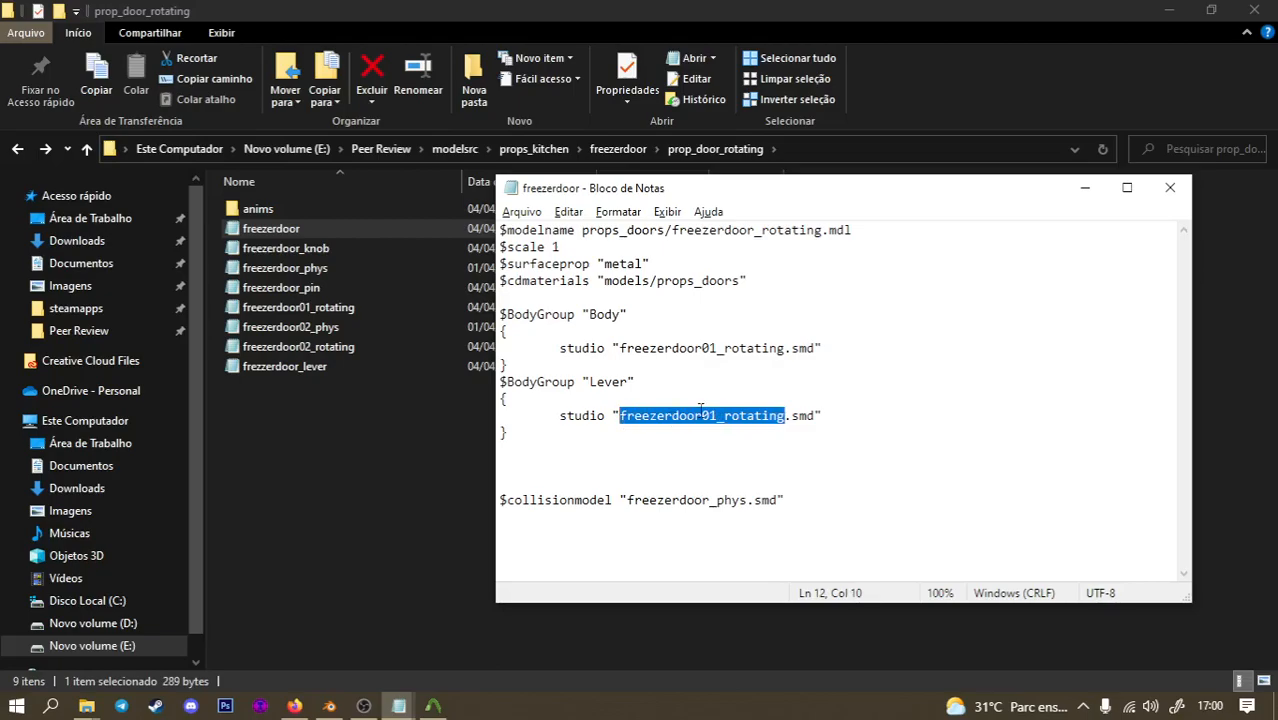
left_click_drag(726, 420, 785, 416)
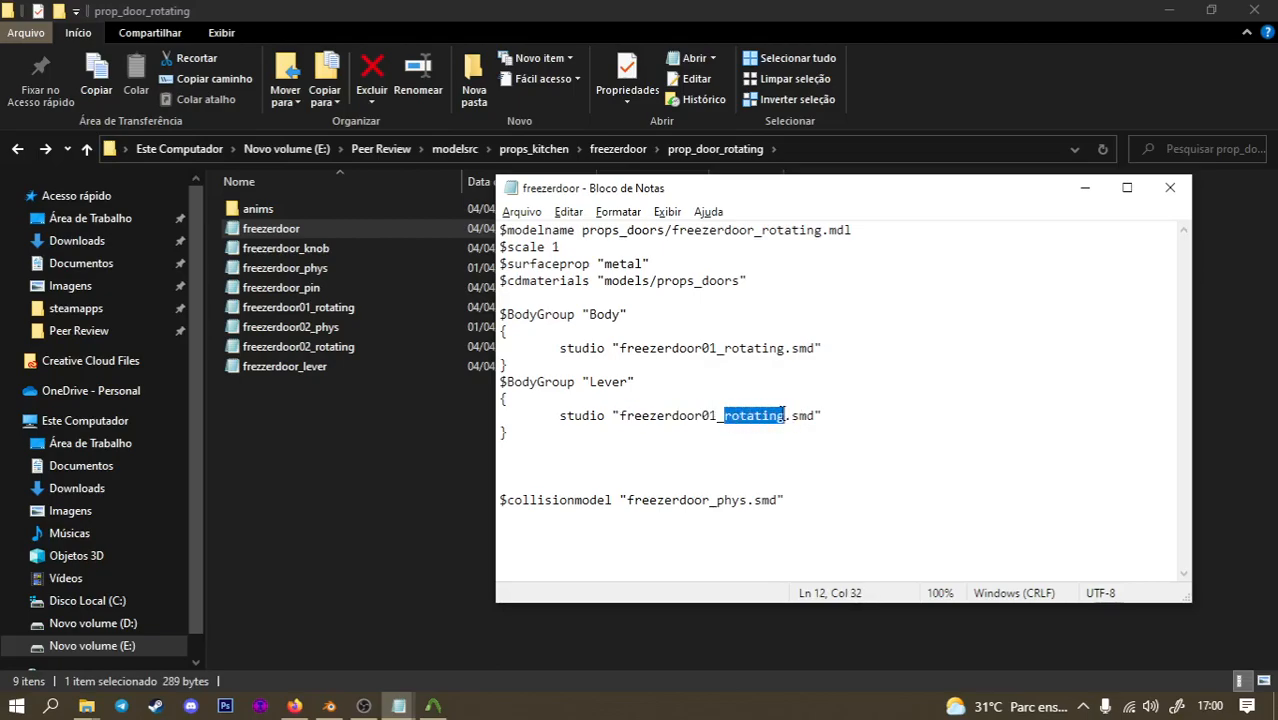
key("BackSpace")
key("BackSpace")
key("BackSpace")
key("BackSpace")
type("_lever")
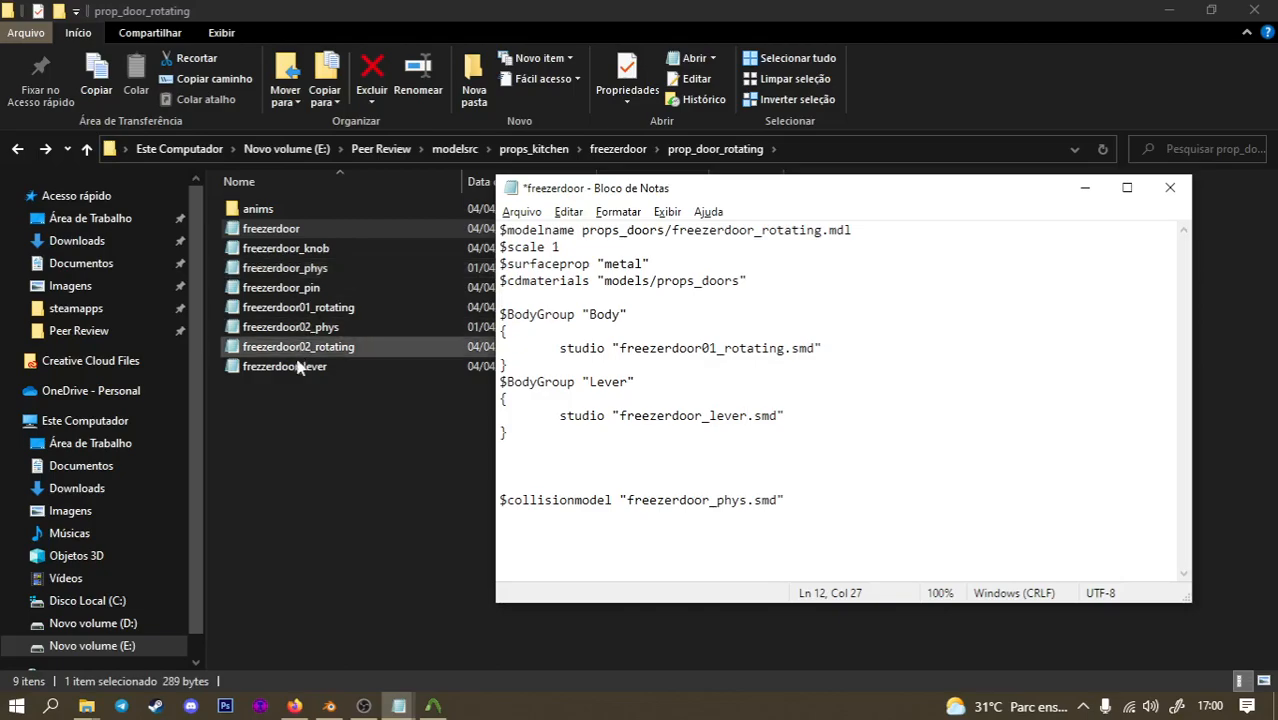
Duplicate the complete $BodyGroup "Lever" block directly below itself.
left_click(537, 445)
key("shift+Up")
key("shift+Up")
key("shift+Up")
key("shift+Up")
key("ctrl+c")
left_click(525, 453)
key("ctrl+v")
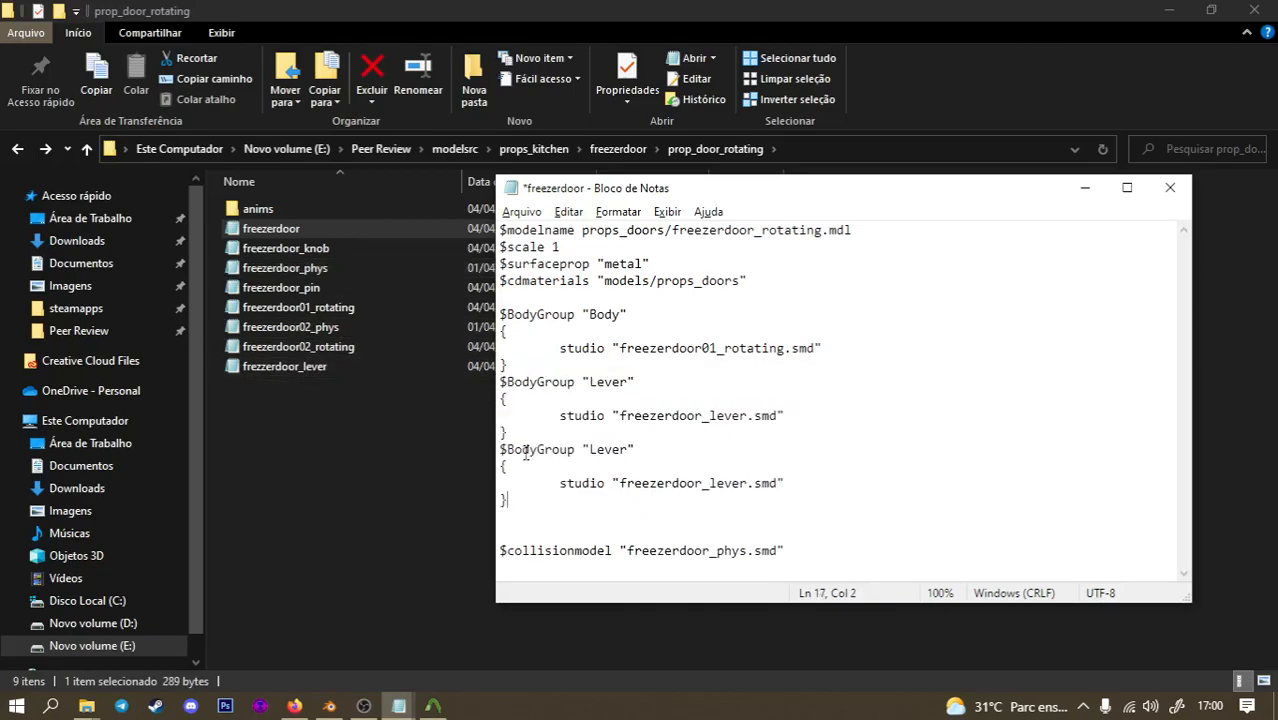
Rename the duplicated bodygroup to "Pin", set its studio file to freezerdoor_pin.smd and save the QC.
left_click_drag(628, 449, 589, 449)
type("Pin")
left_click_drag(746, 483, 707, 476)
type("pin")
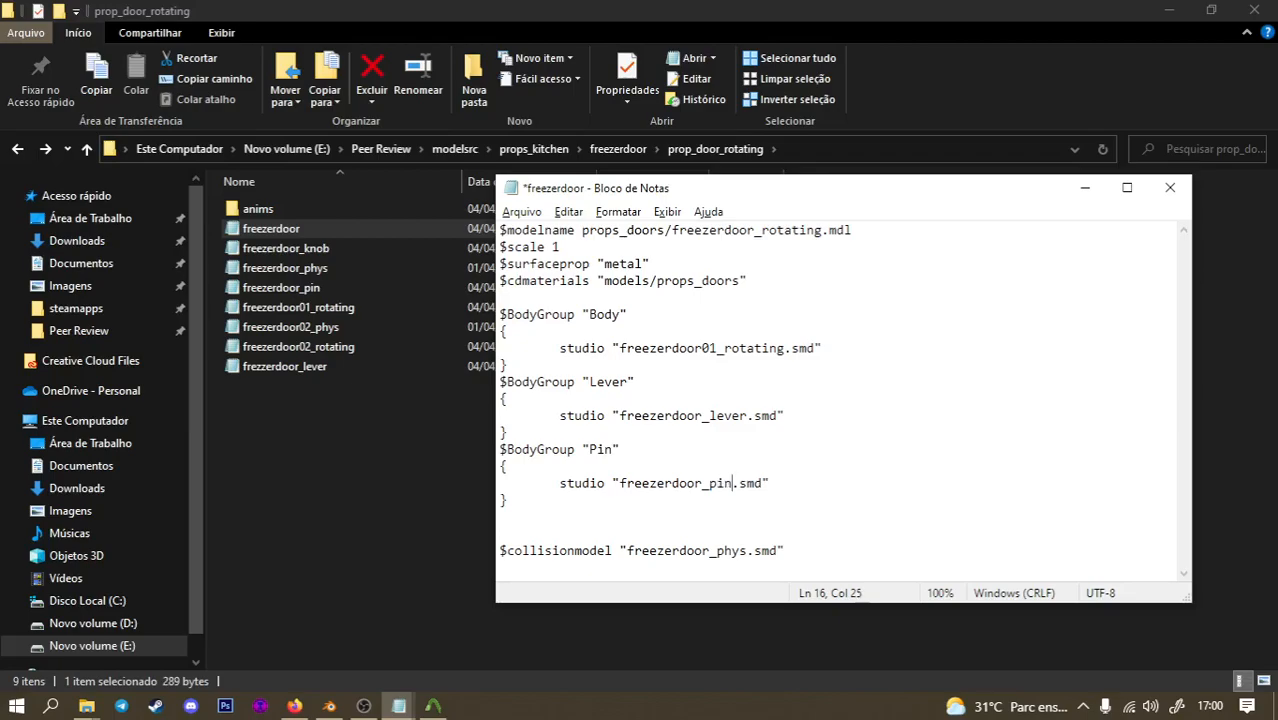
key("ctrl+s")
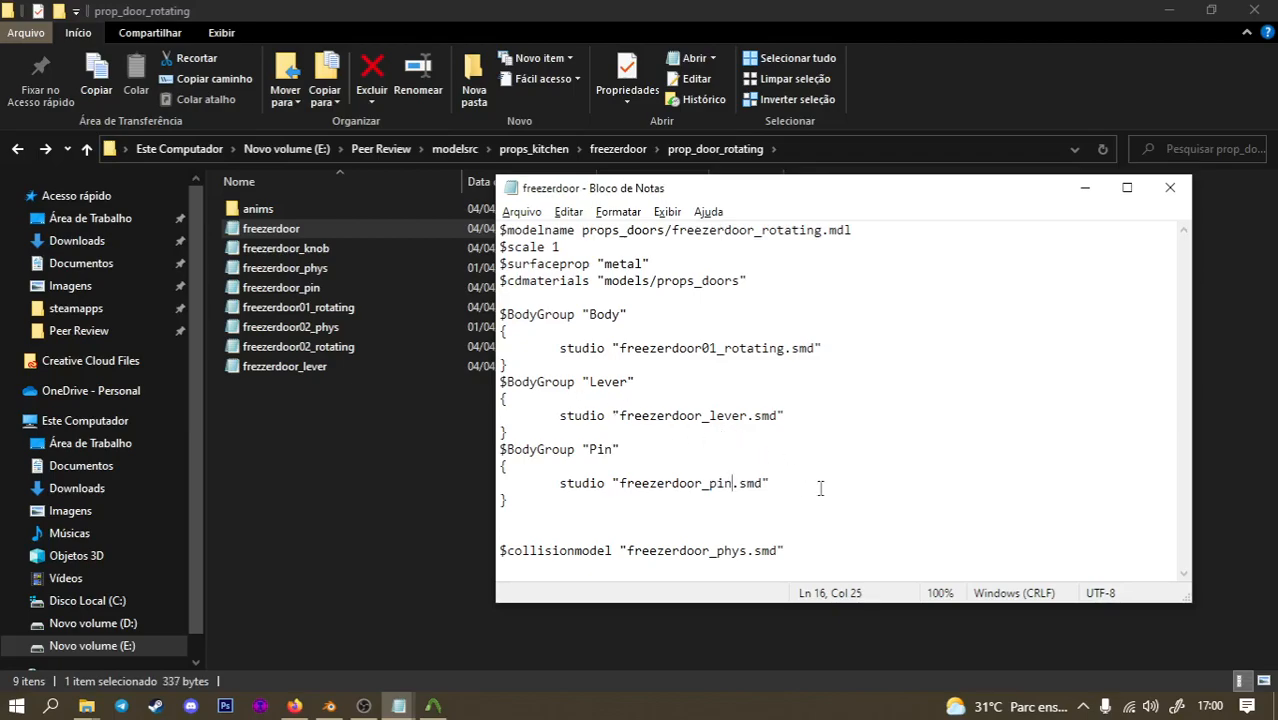
Add another bodygroup copy below "Pin", named "Knob" with studio file freezerdoor_knob.smd, and save the QC.
left_click(703, 510)
key("ctrl+v")
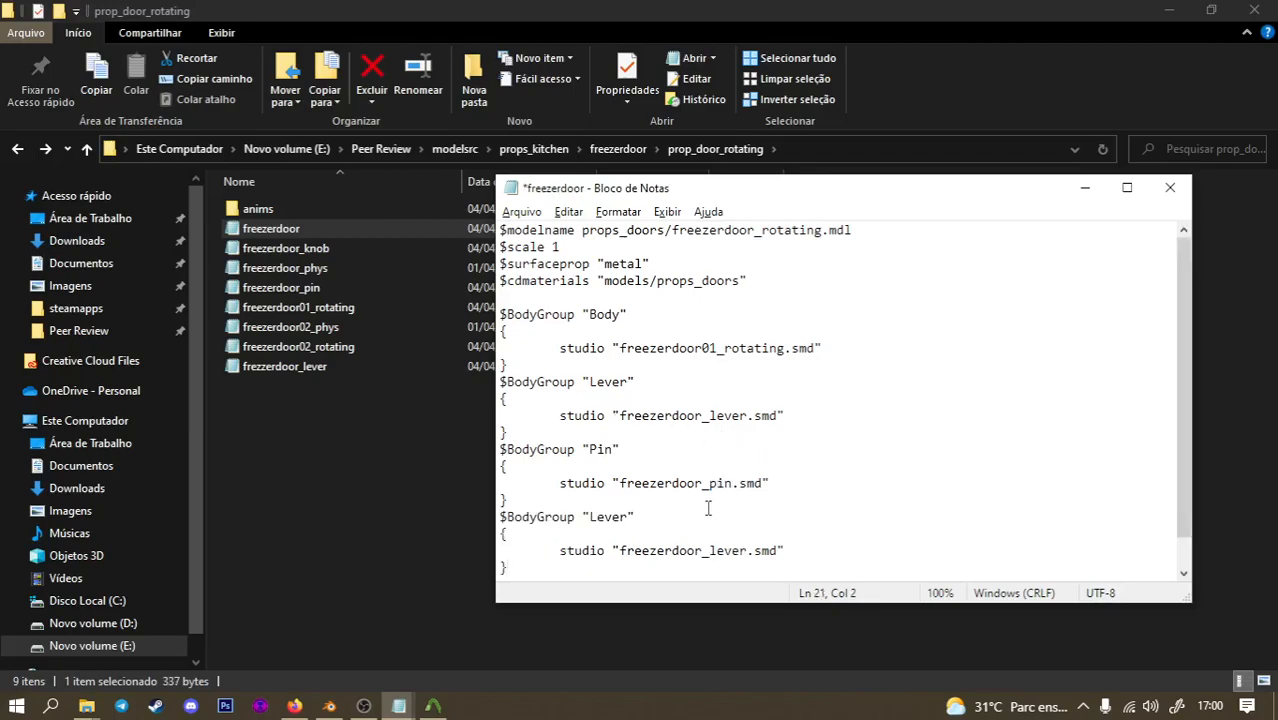
scroll(708, 510, "down", 1)
left_click_drag(633, 483, 590, 487)
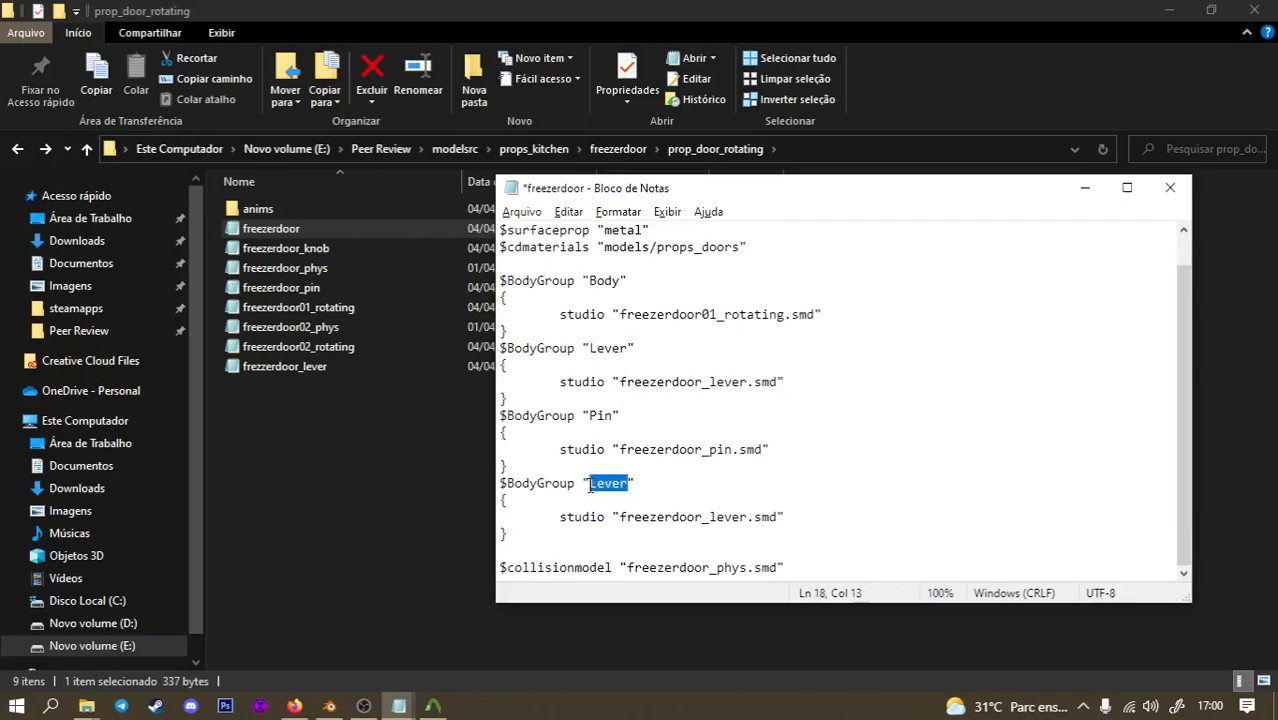
type("knob")
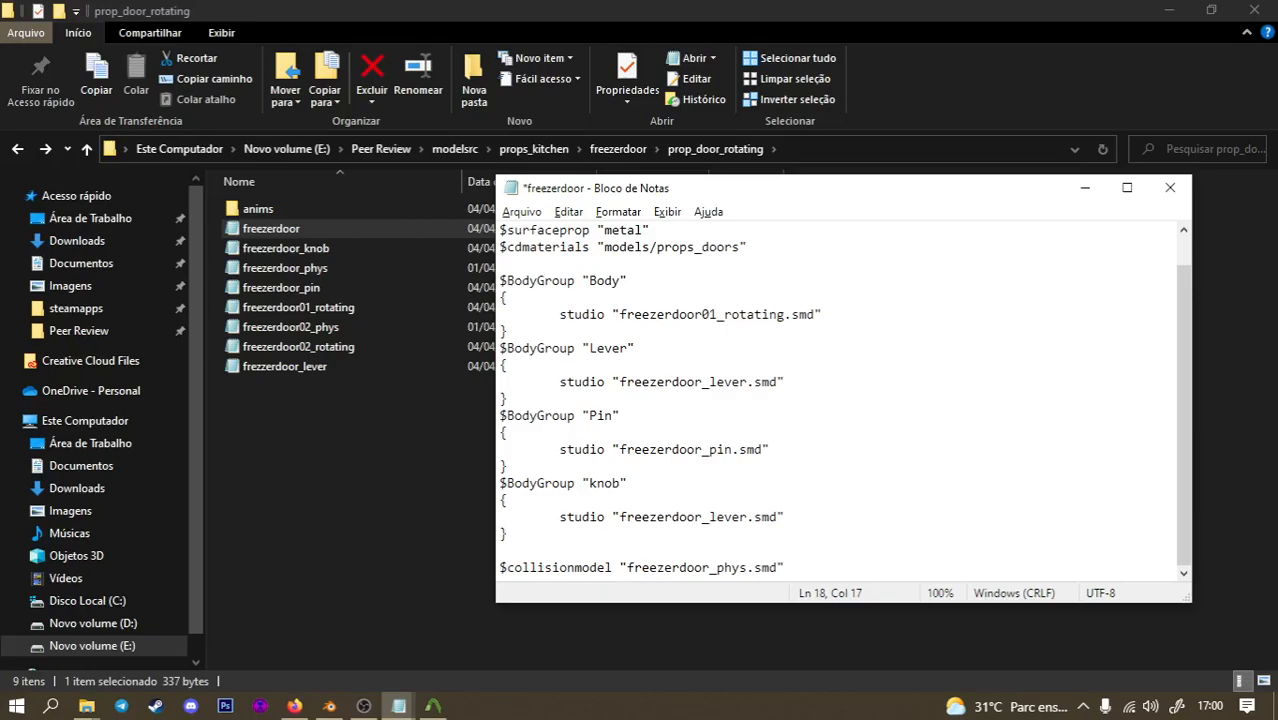
key("BackSpace")
type("K")
left_click_drag(748, 517, 707, 511)
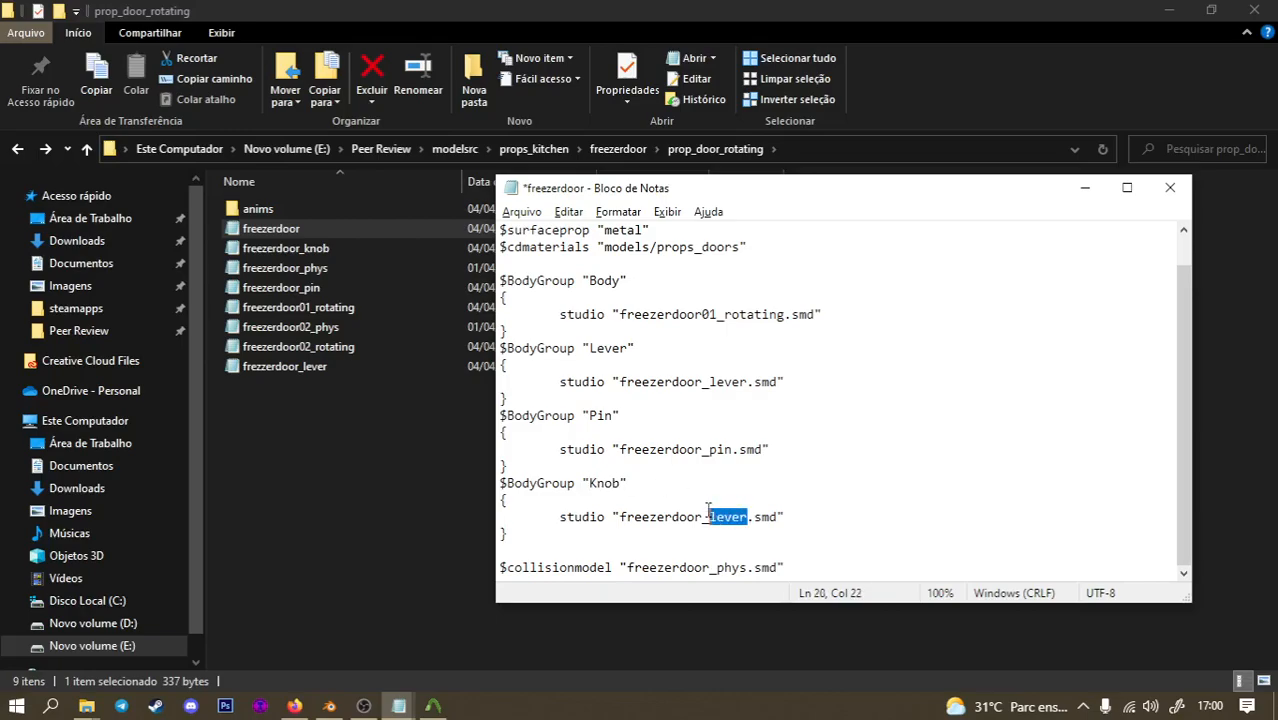
type("knob")
key("ctrl+s")
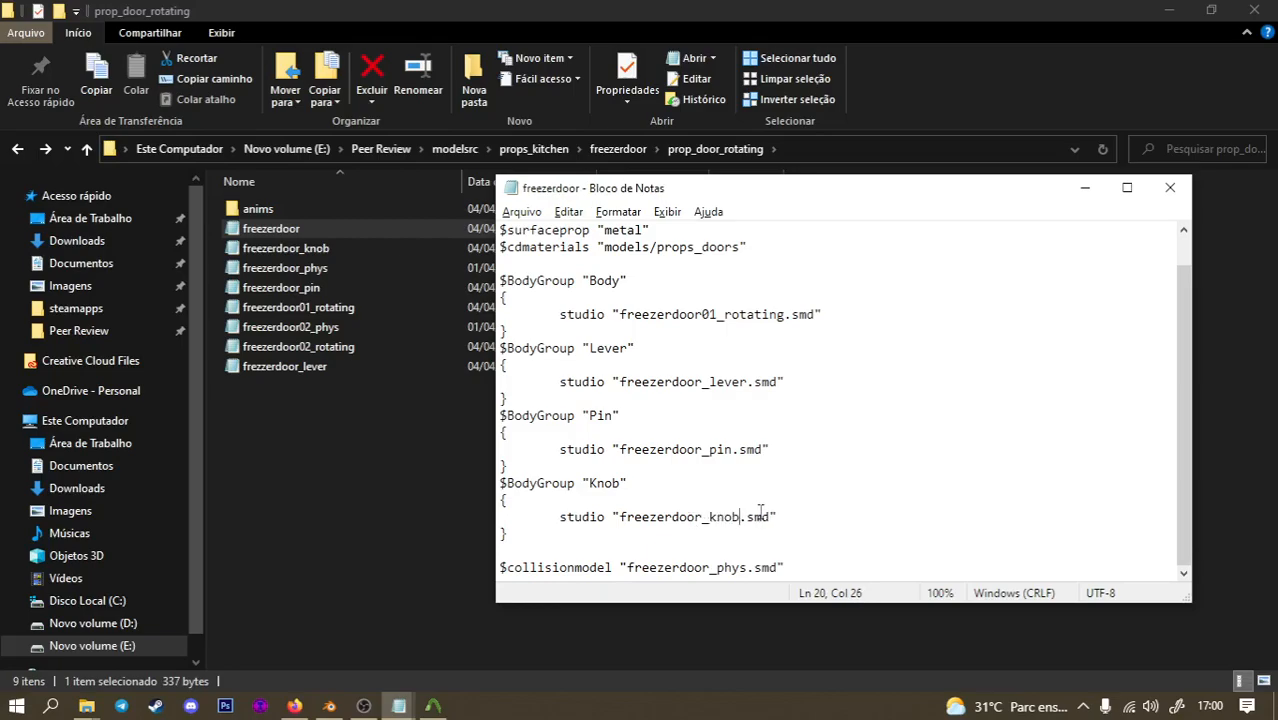
Copy the braced $concave block under $collisionmodel from the door01_left script and return to the freezerdoor QC.
left_click(613, 536)
left_click(566, 553)
key("alt+Tab")
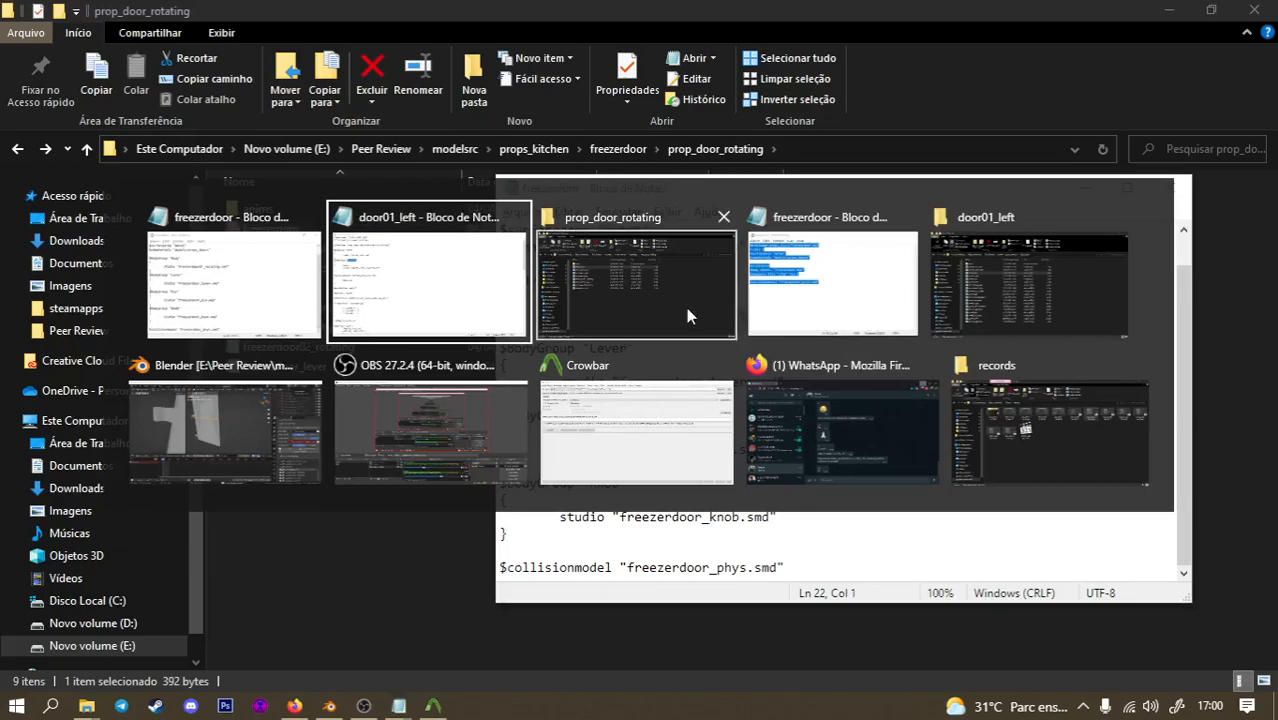
left_click(489, 301)
left_click(176, 252)
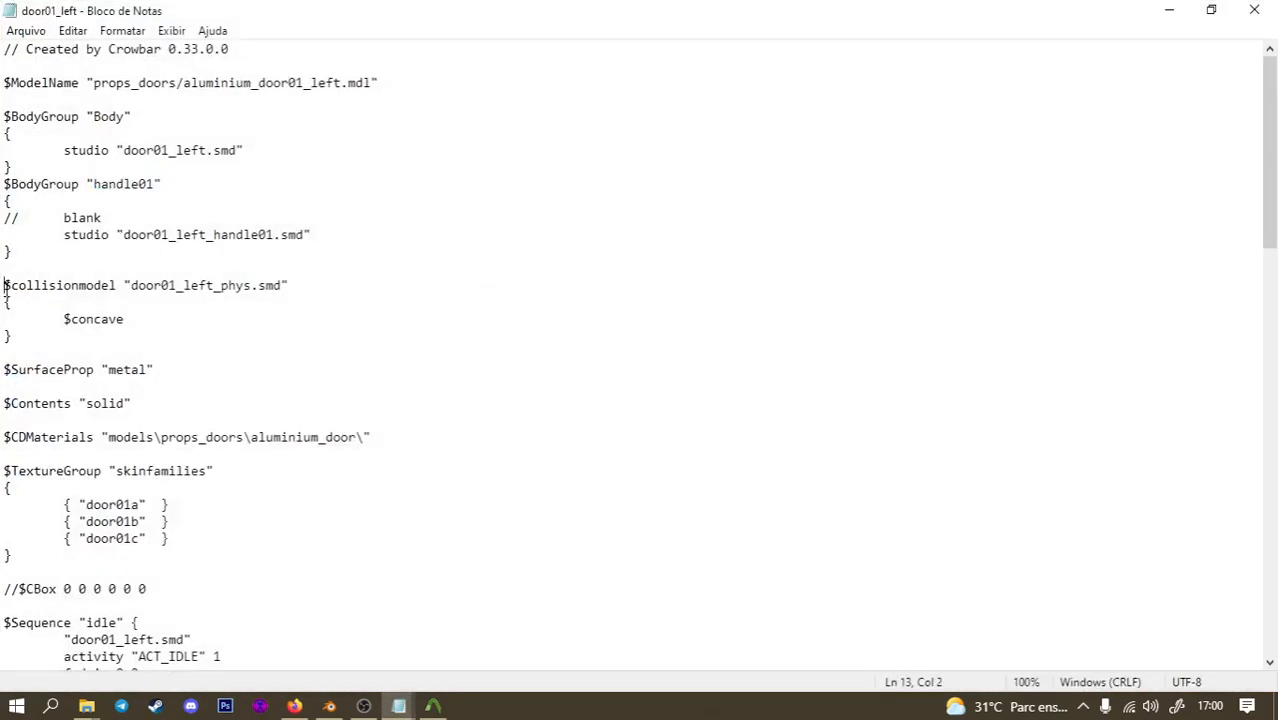
left_click_drag(5, 289, 71, 339)
left_click_drag(88, 342, 4, 302)
key("ctrl+c")
left_click(87, 344)
key("alt+Tab")
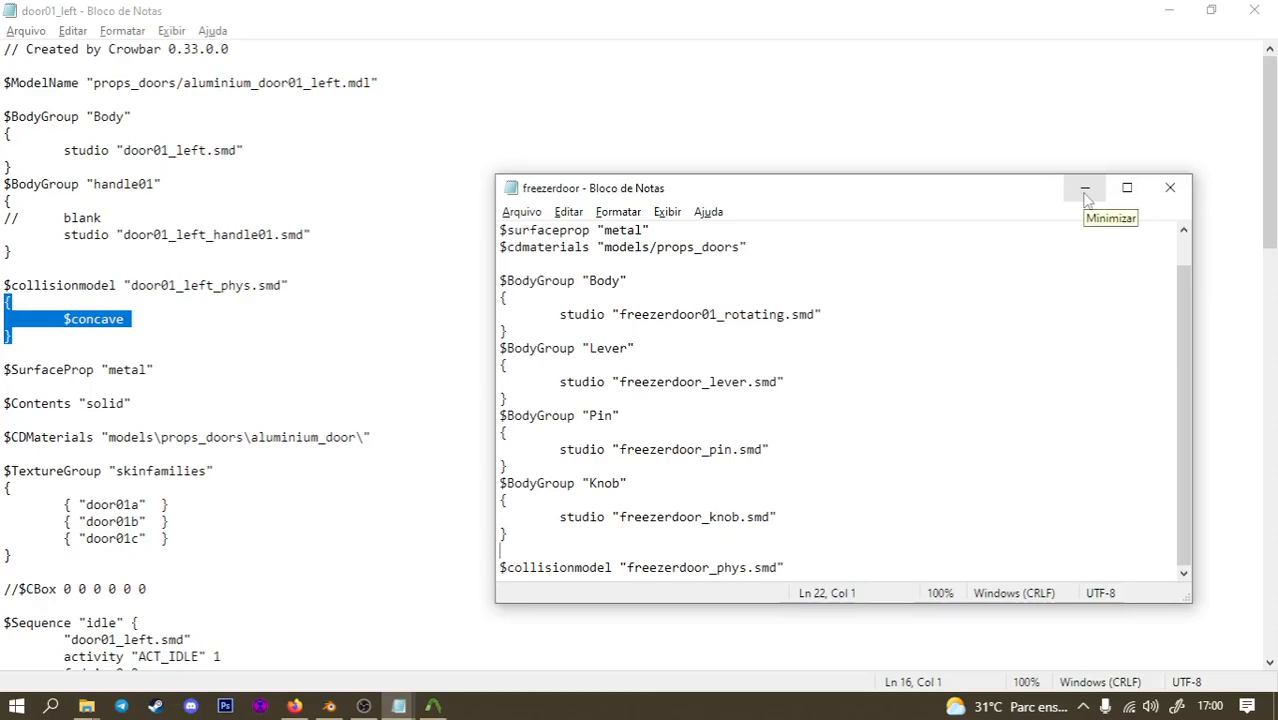
Paste the $concave block on a new line below the $collisionmodel line of the freezerdoor QC and save.
left_click(795, 564)
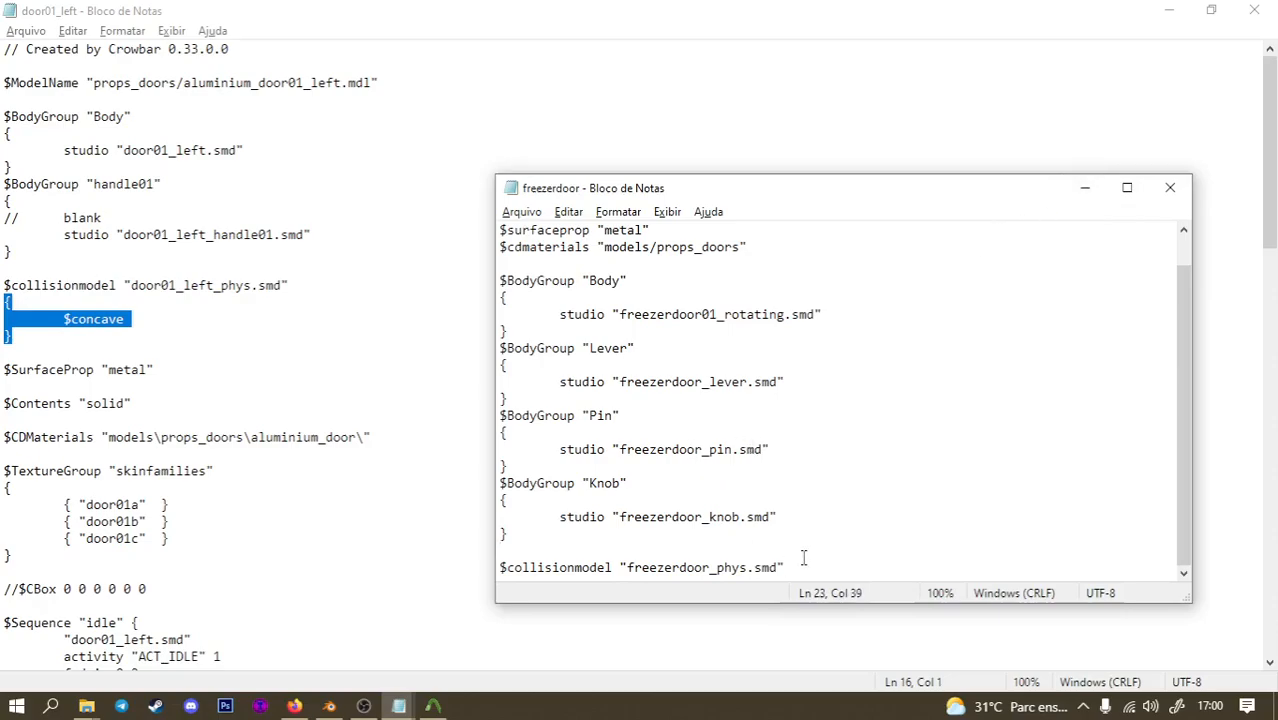
key("Return")
key("ctrl+v")
key("ctrl+s")
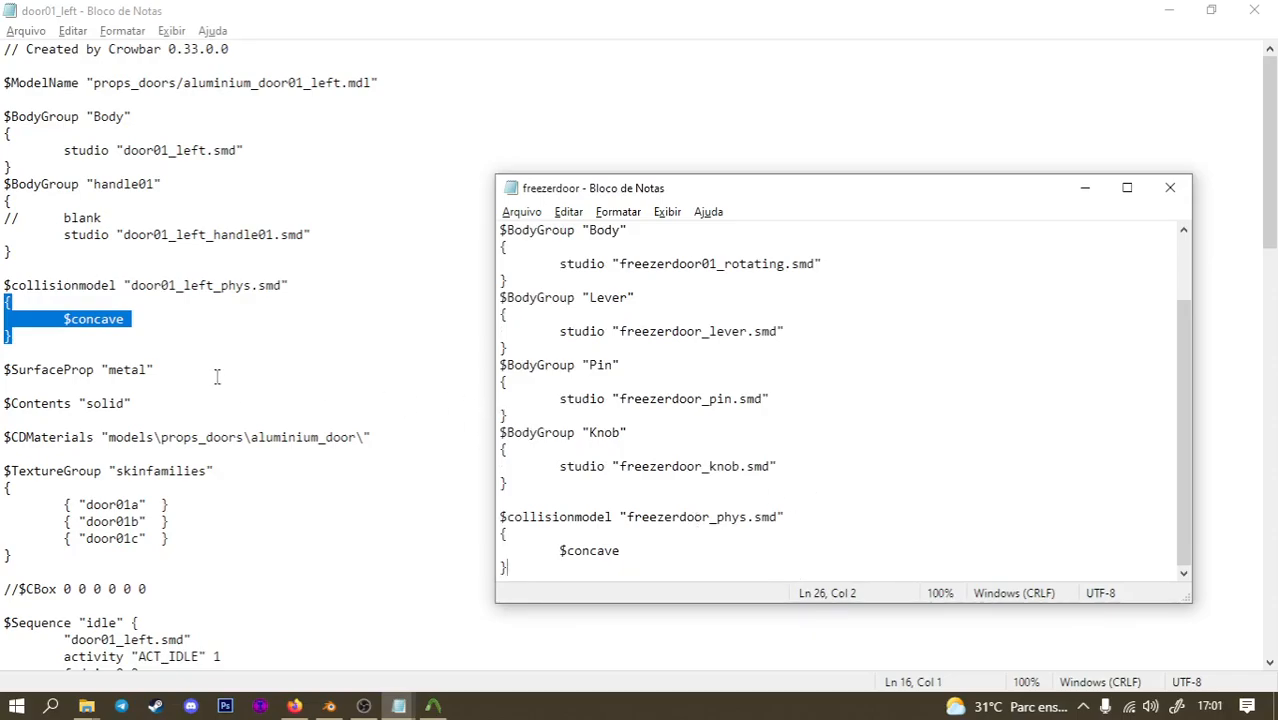
Copy the $Contents "solid" line from door01_left into the freezerdoor QC, directly below the $cdmaterials line, and save.
left_click(6, 370)
left_click_drag(6, 370, 4, 406)
key("ctrl+c")
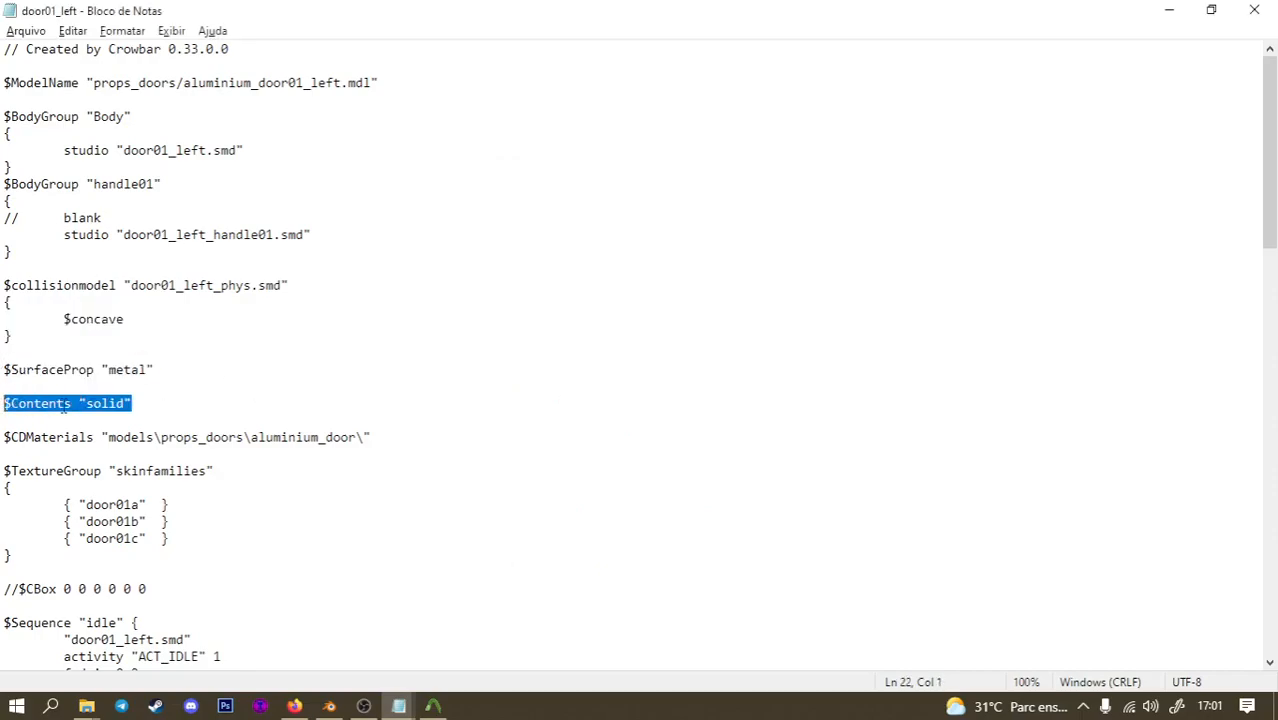
key("alt+Tab")
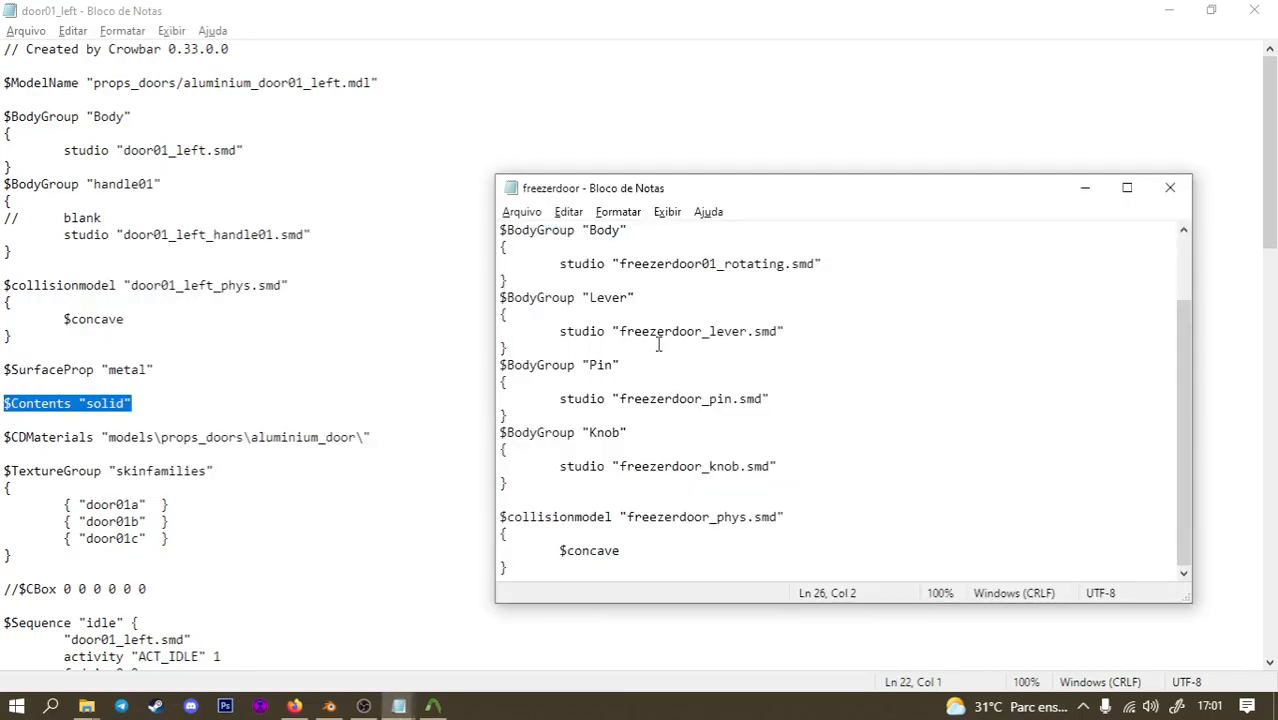
scroll(651, 340, "up", 2)
left_click(560, 297)
key("Return")
key("Up")
key("ctrl+v")
key("ctrl+s")
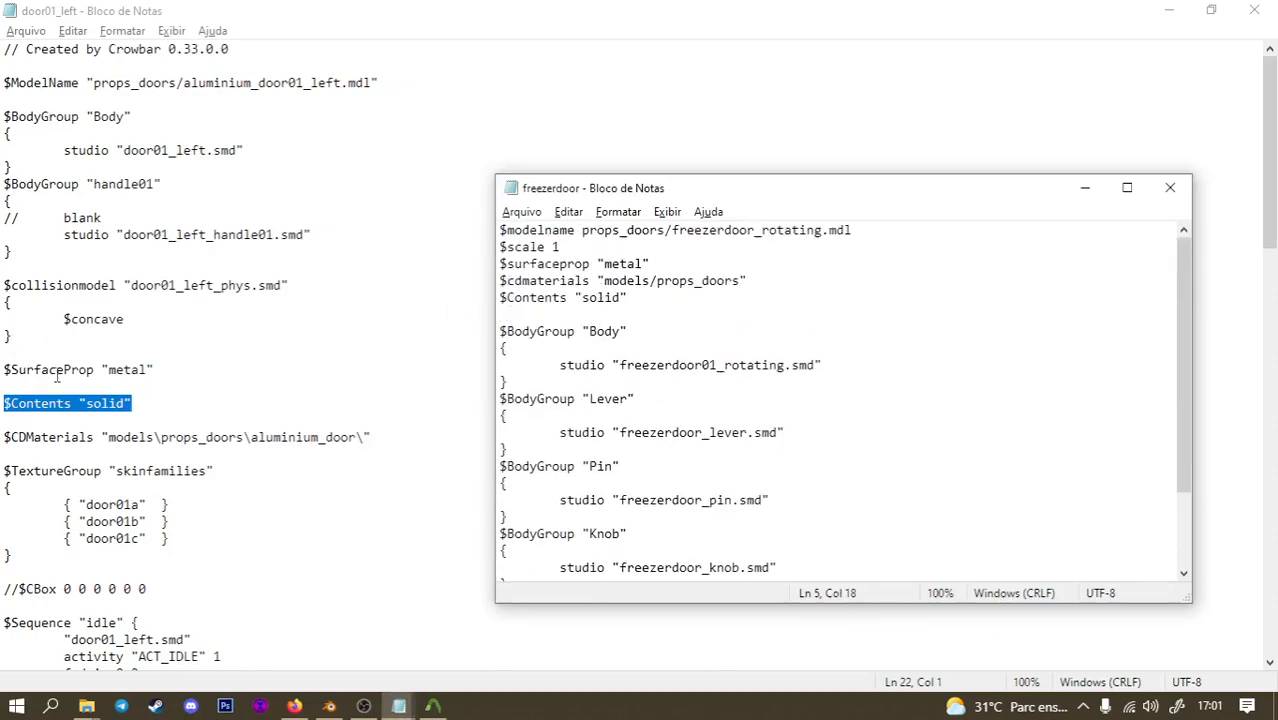
Look through the door01_left script below the $Contents line and examine the commented-out $CBox line.
scroll(40, 369, "down", 3)
scroll(117, 369, "down", 2)
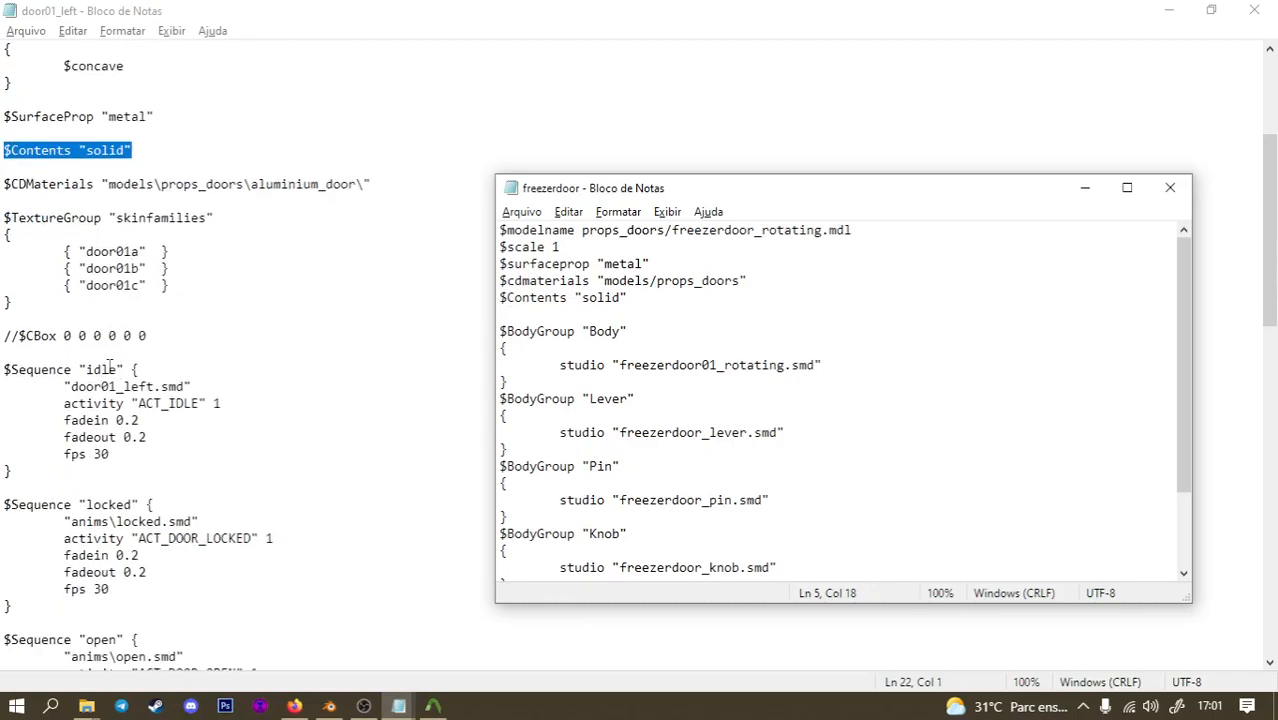
scroll(110, 369, "down", 1)
scroll(100, 345, "down", 2)
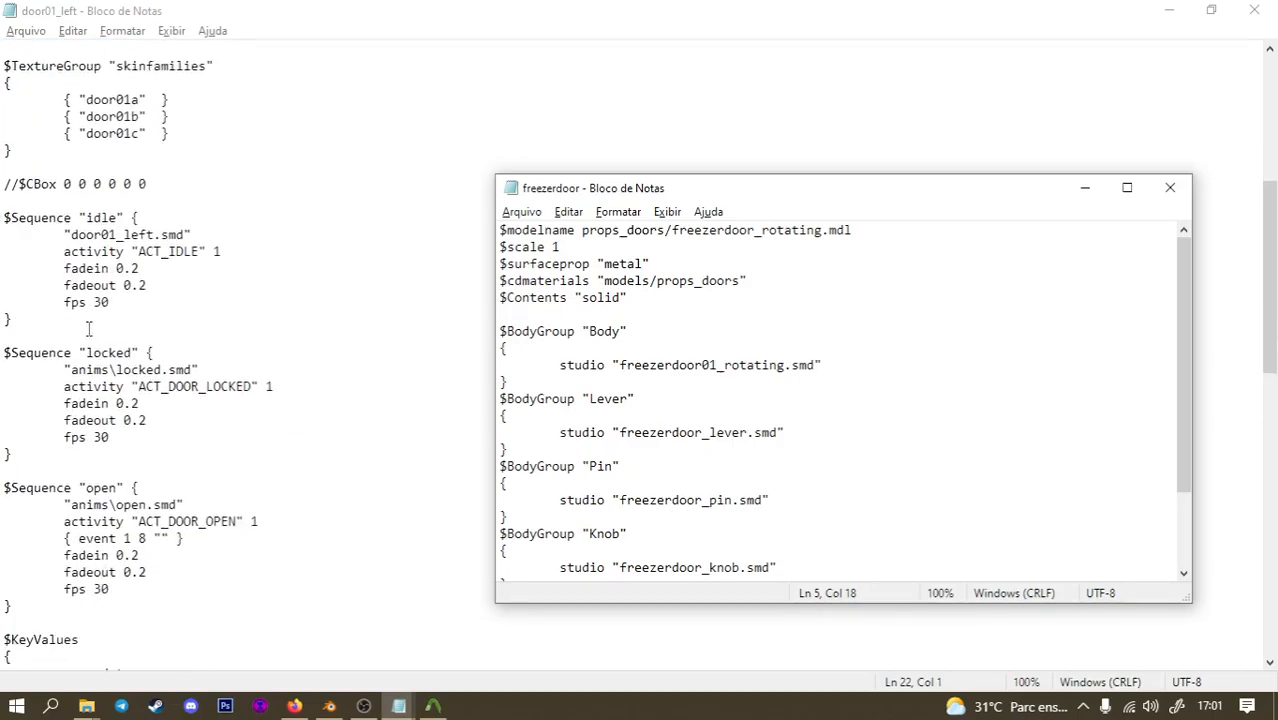
left_click_drag(6, 184, 193, 186)
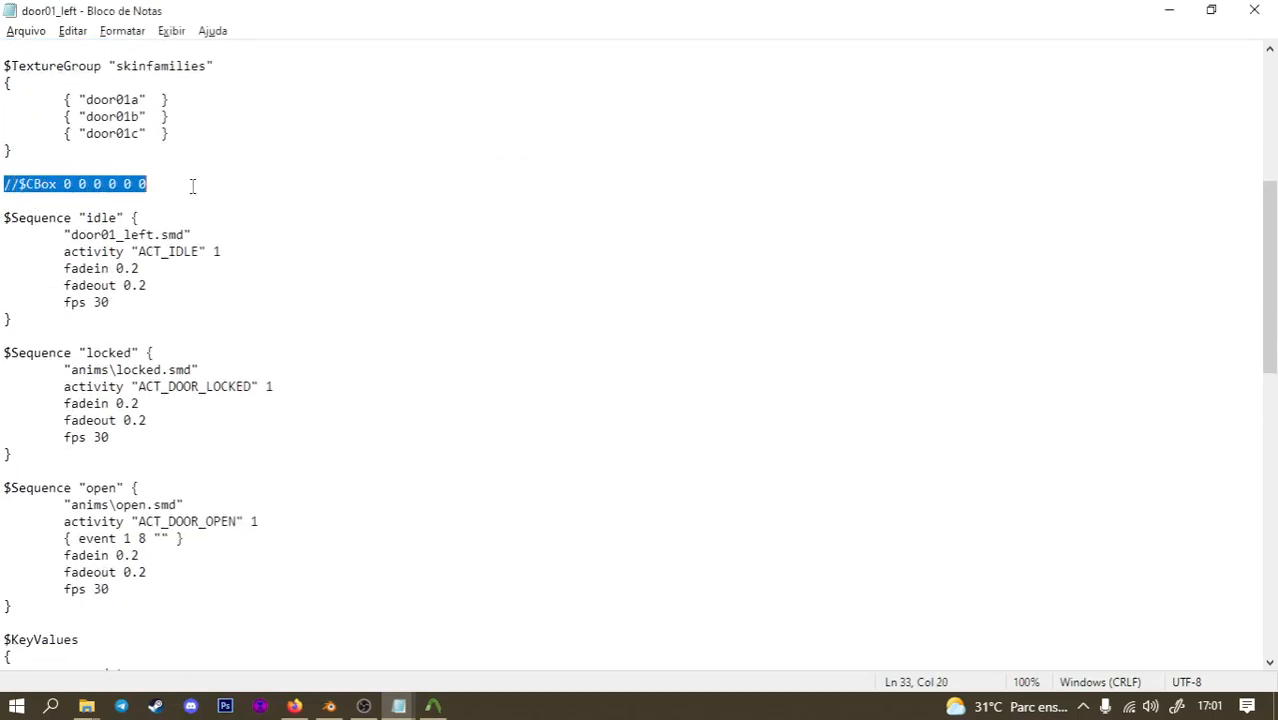
left_click_drag(5, 184, 228, 194)
left_click(41, 206)
left_click_drag(5, 184, 150, 186)
Copy the "idle", "locked" and "open" $Sequence blocks from the door01_left script and return to the freezerdoor QC.
left_click(12, 213)
left_click_drag(2, 217, 192, 234)
scroll(285, 229, "down", 3)
left_click_drag(285, 231, 127, 455)
key("ctrl+c")
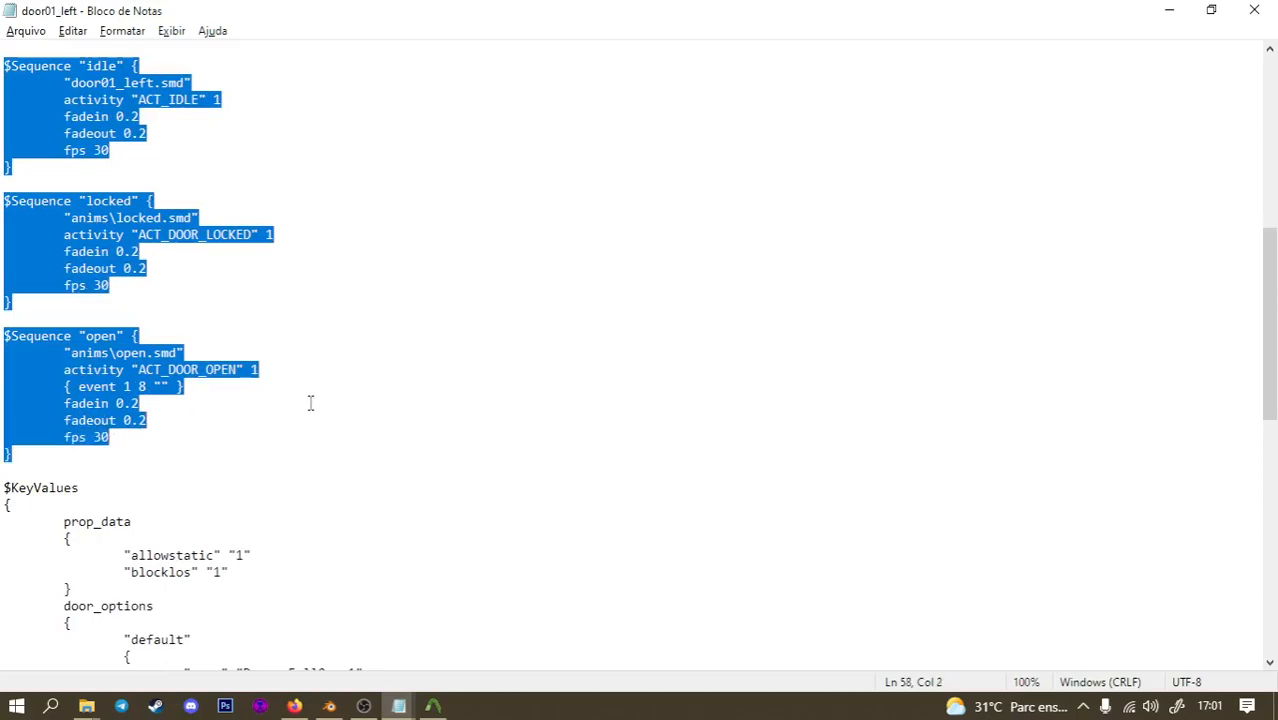
key("alt+Tab")
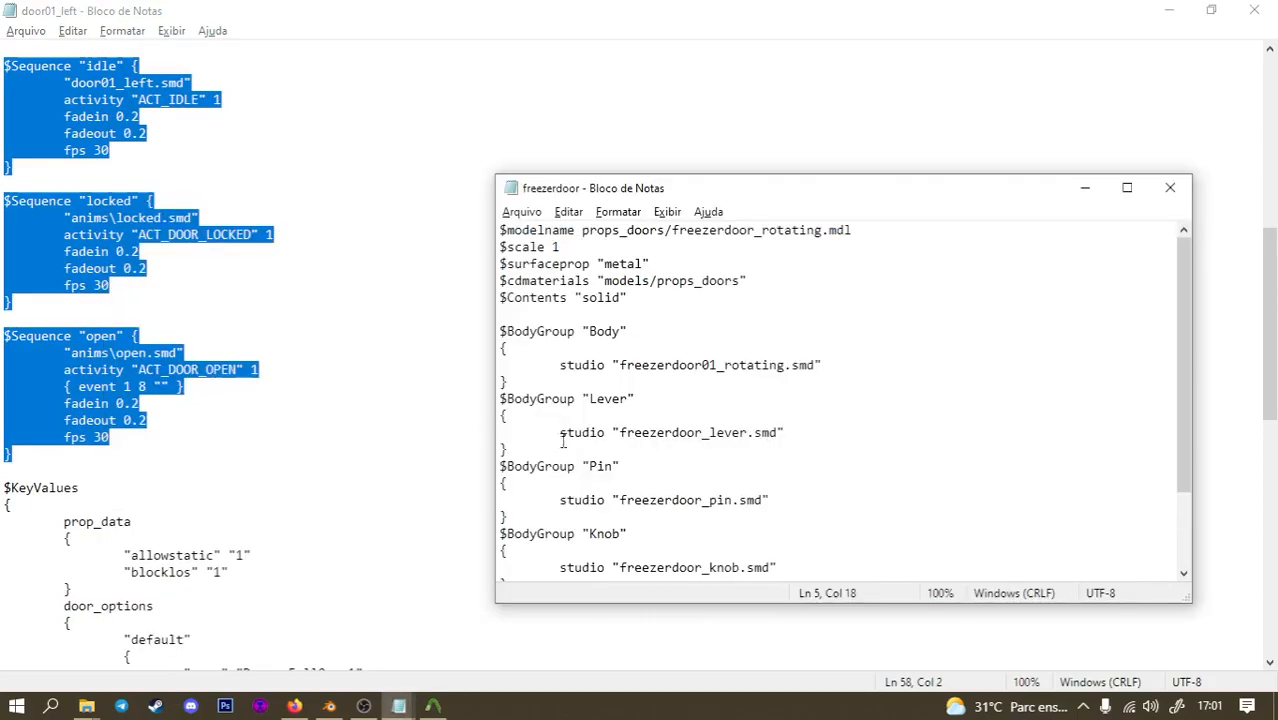
Paste the three $Sequence blocks below the $collisionmodel block of the freezerdoor QC and save.
scroll(561, 440, "down", 2)
left_click(543, 563)
key("Return")
key("Return")
key("Return")
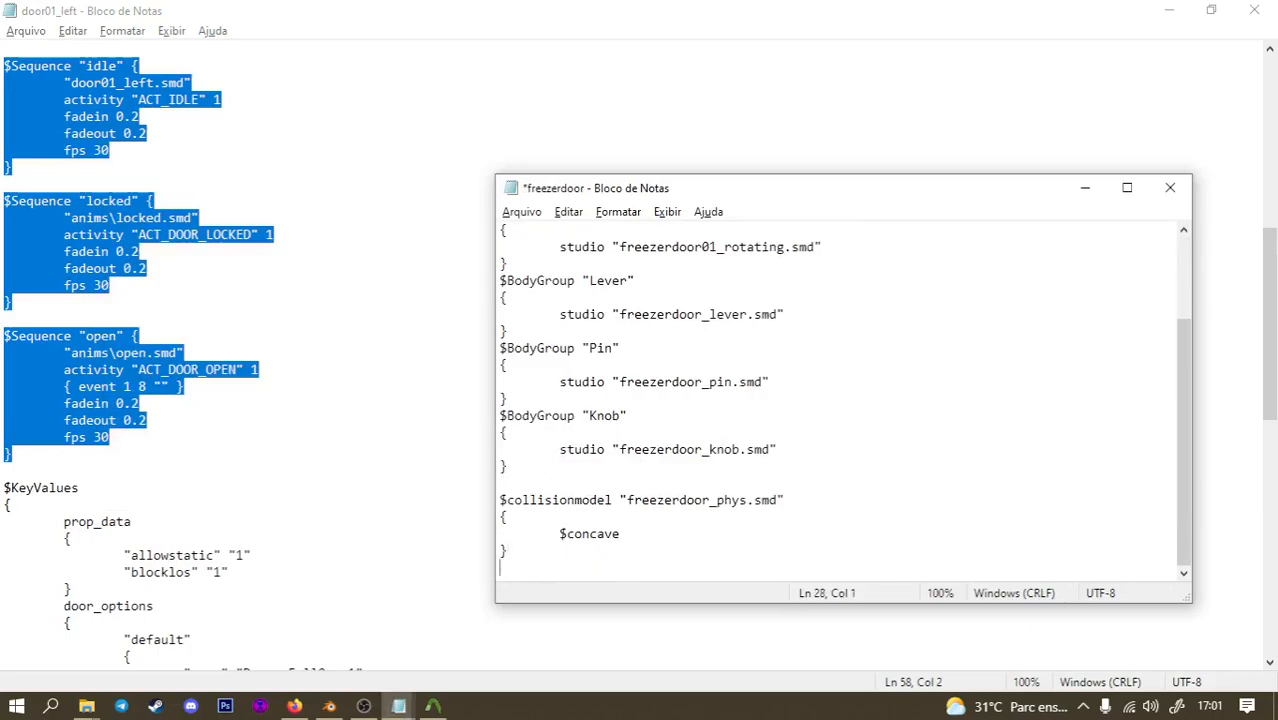
key("ctrl+v")
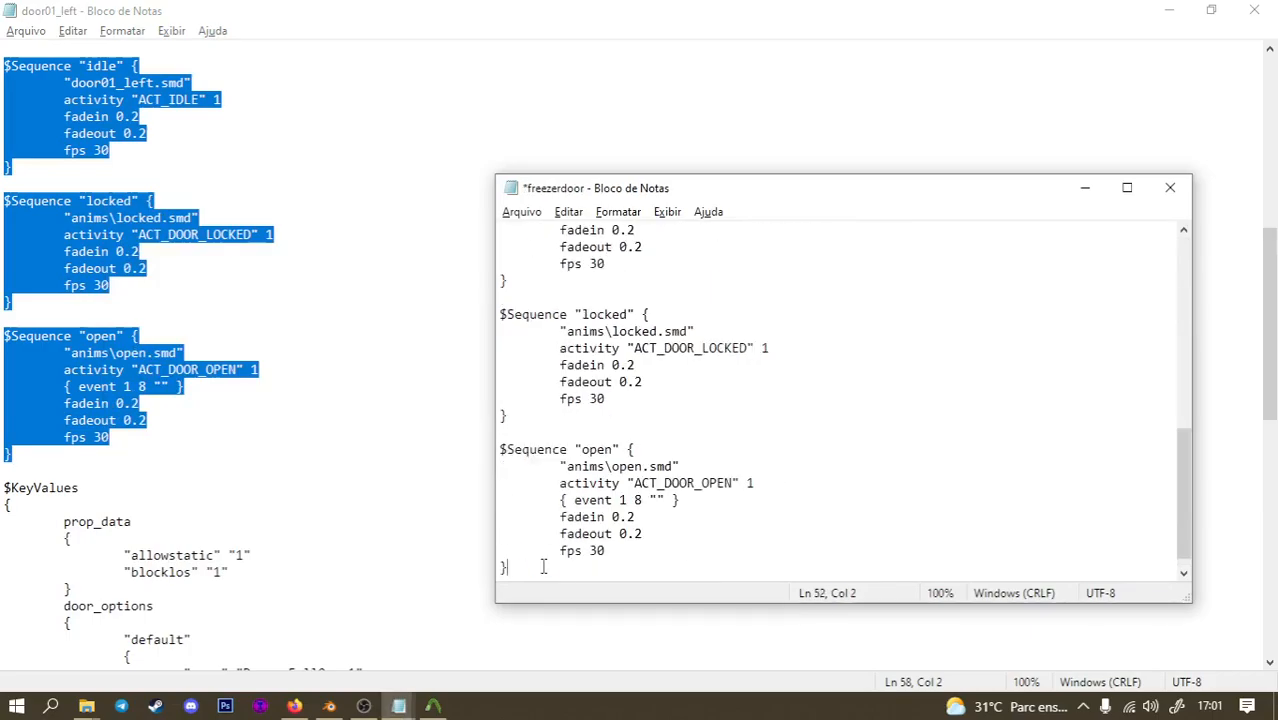
key("ctrl+s")
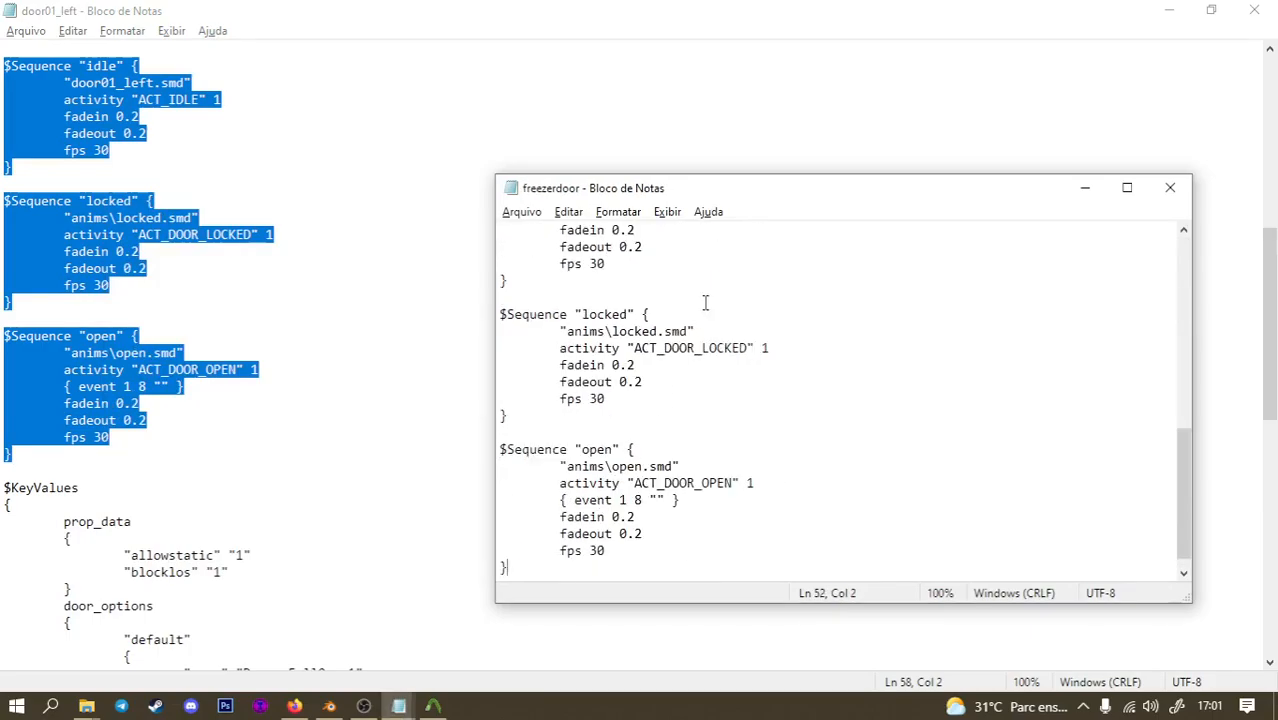
Enlarge the freezerdoor QC window, add a //anims// comment line above the "idle" sequence, and save the file.
double_click(736, 175)
scroll(650, 271, "up", 4)
scroll(614, 410, "down", 4)
left_click(535, 226)
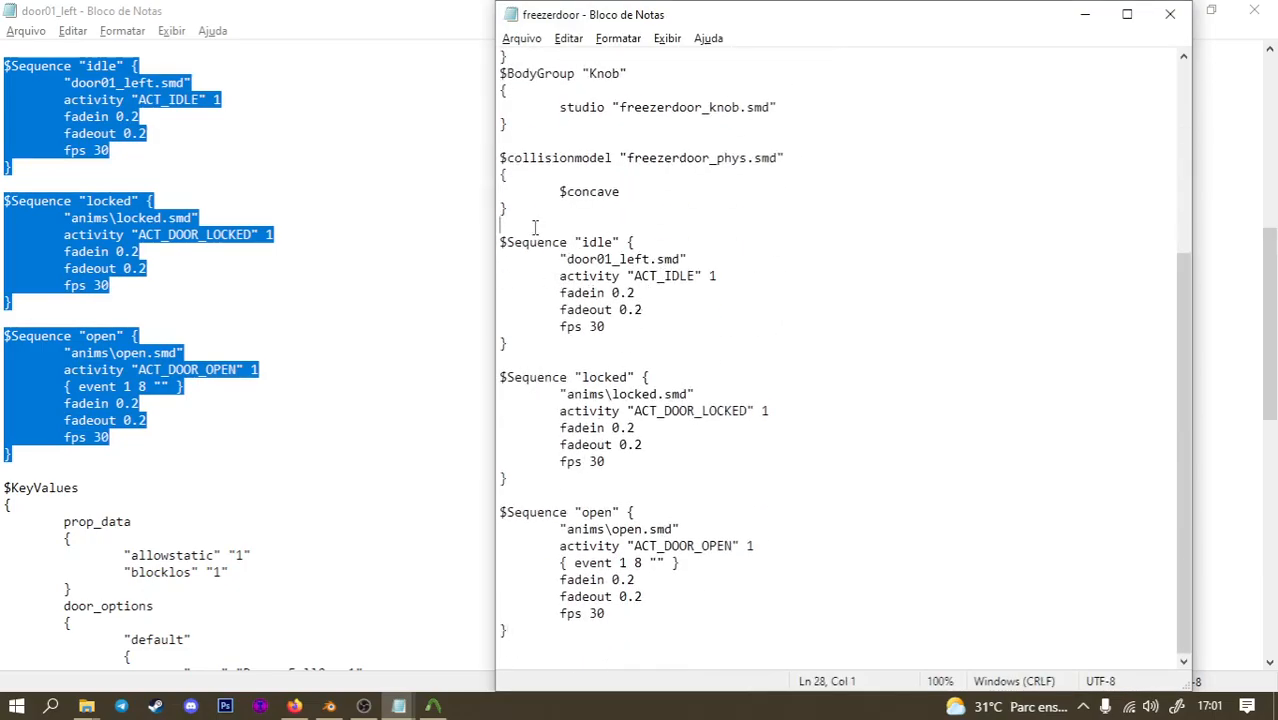
key("Return")
key("Return")
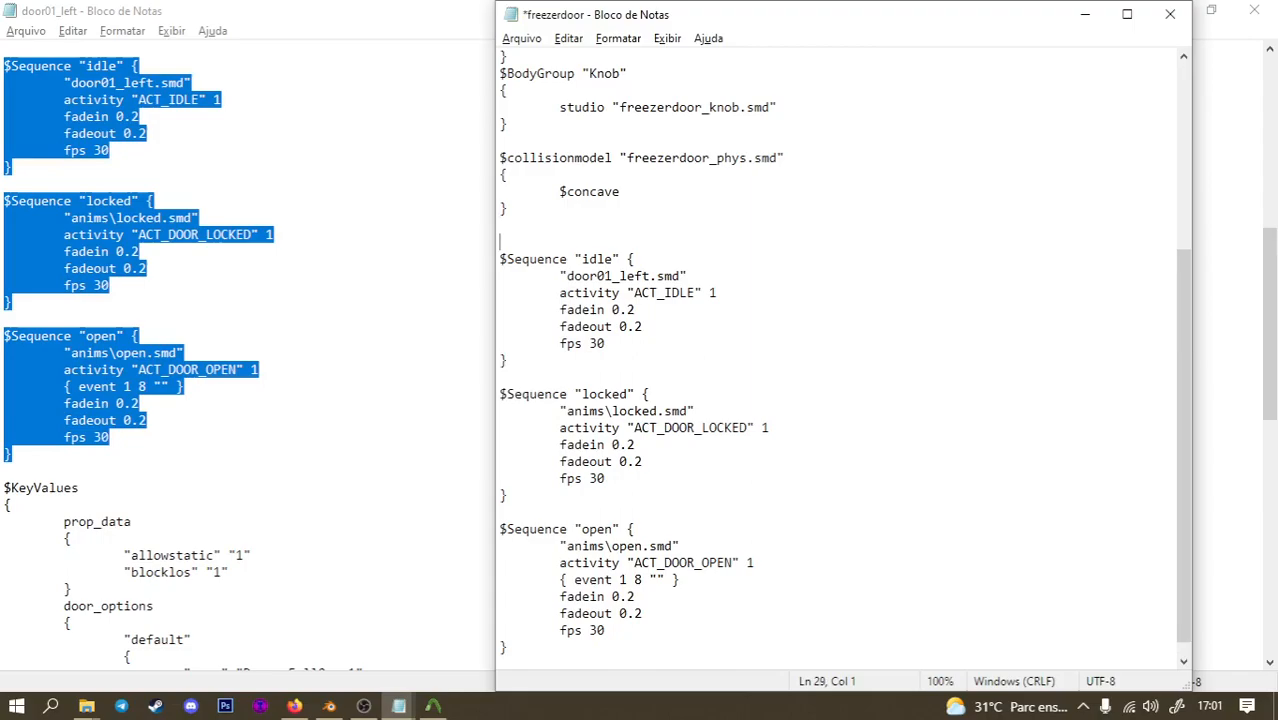
type("//anims//")
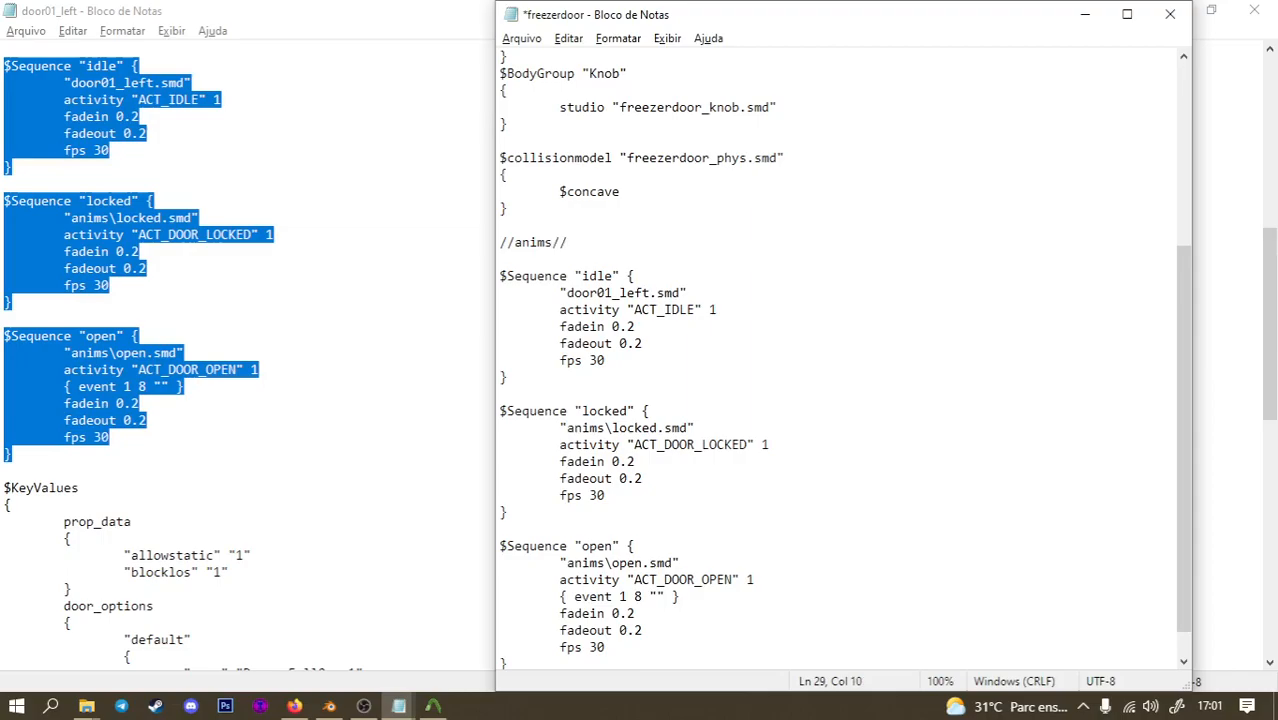
key("ctrl+s")
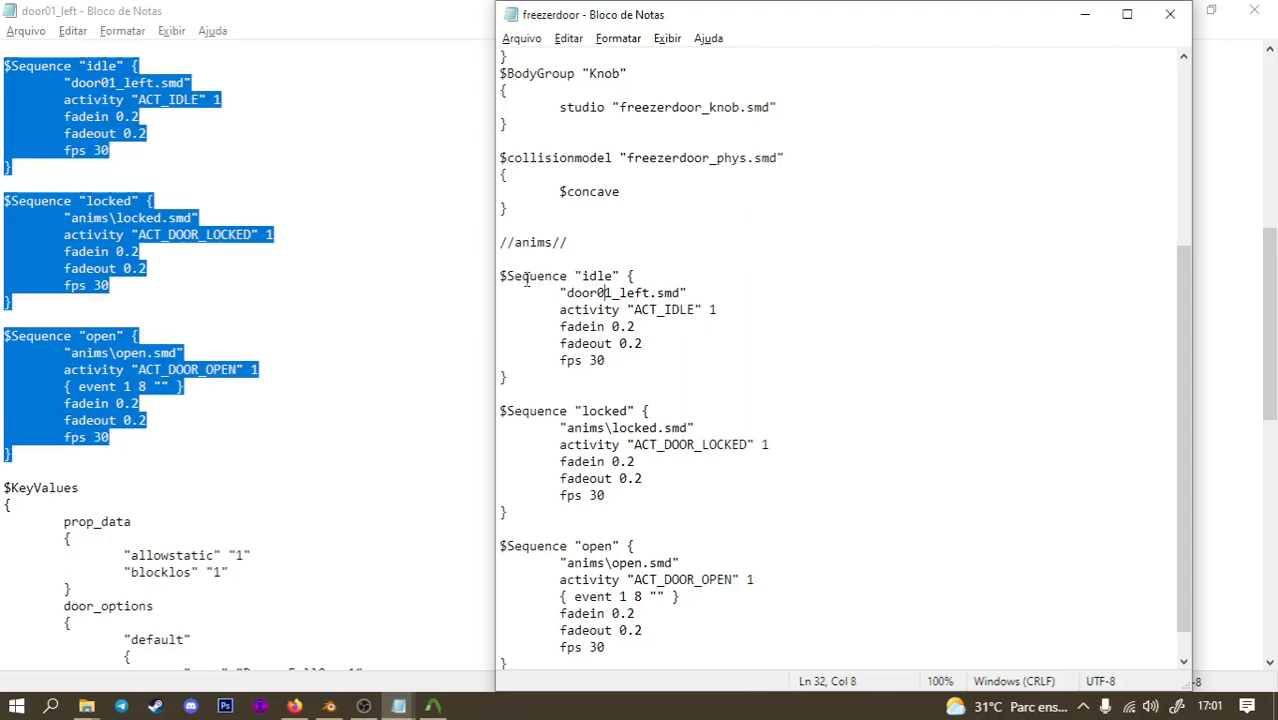
Replace door01_left in the "idle" sequence's file path with anims/idle, keeping the .smd extension, and save.
left_click_drag(521, 276, 632, 276)
left_click(617, 276)
left_click_drag(566, 293, 651, 293)
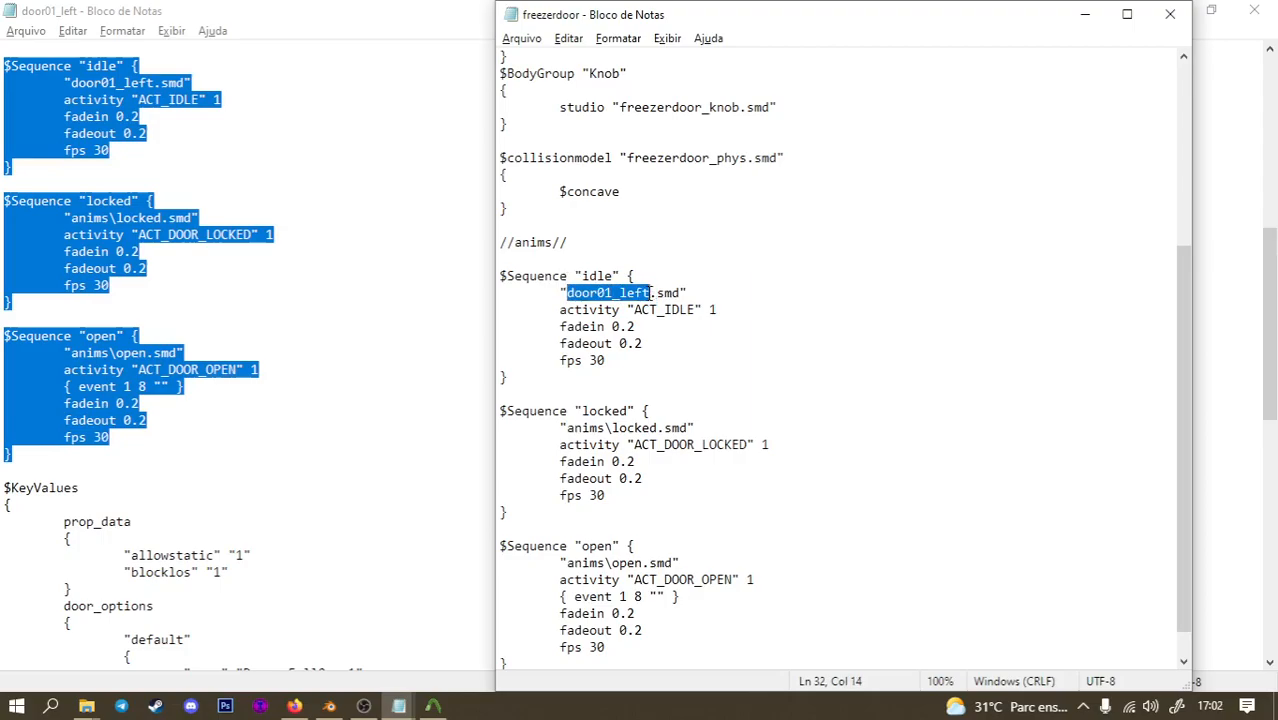
type("anims/id")
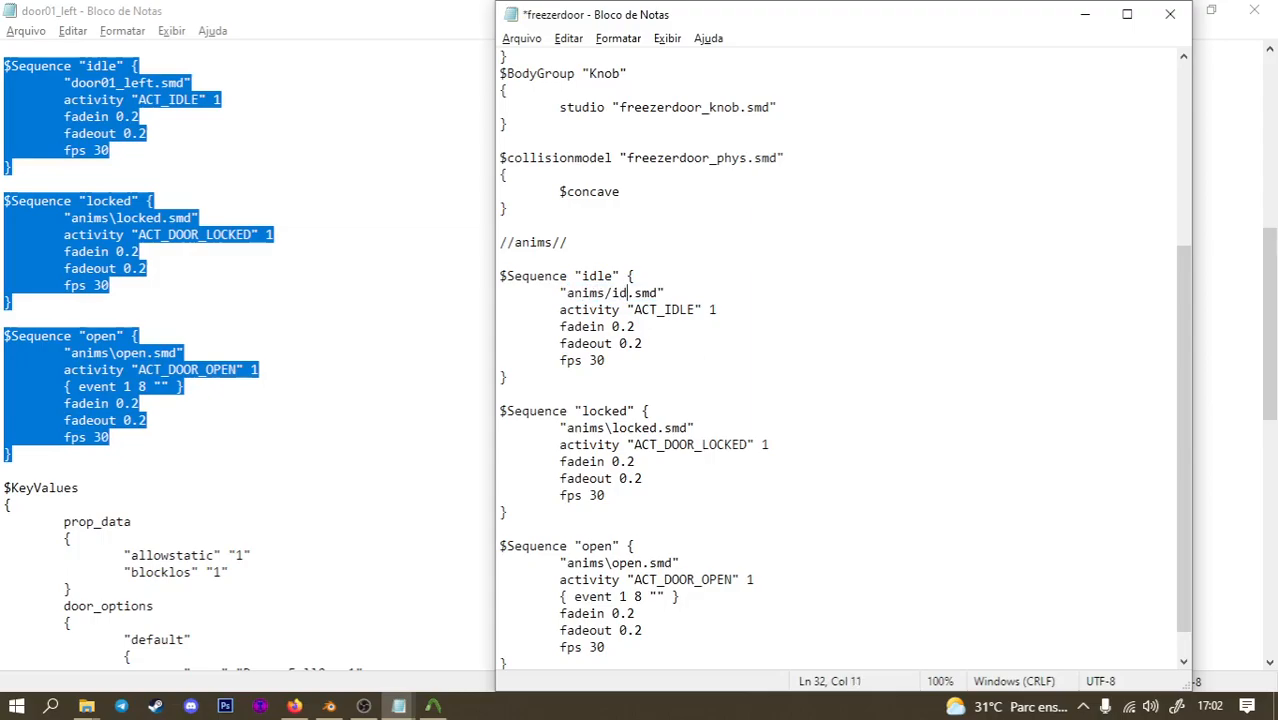
type("le")
key("ctrl+s")
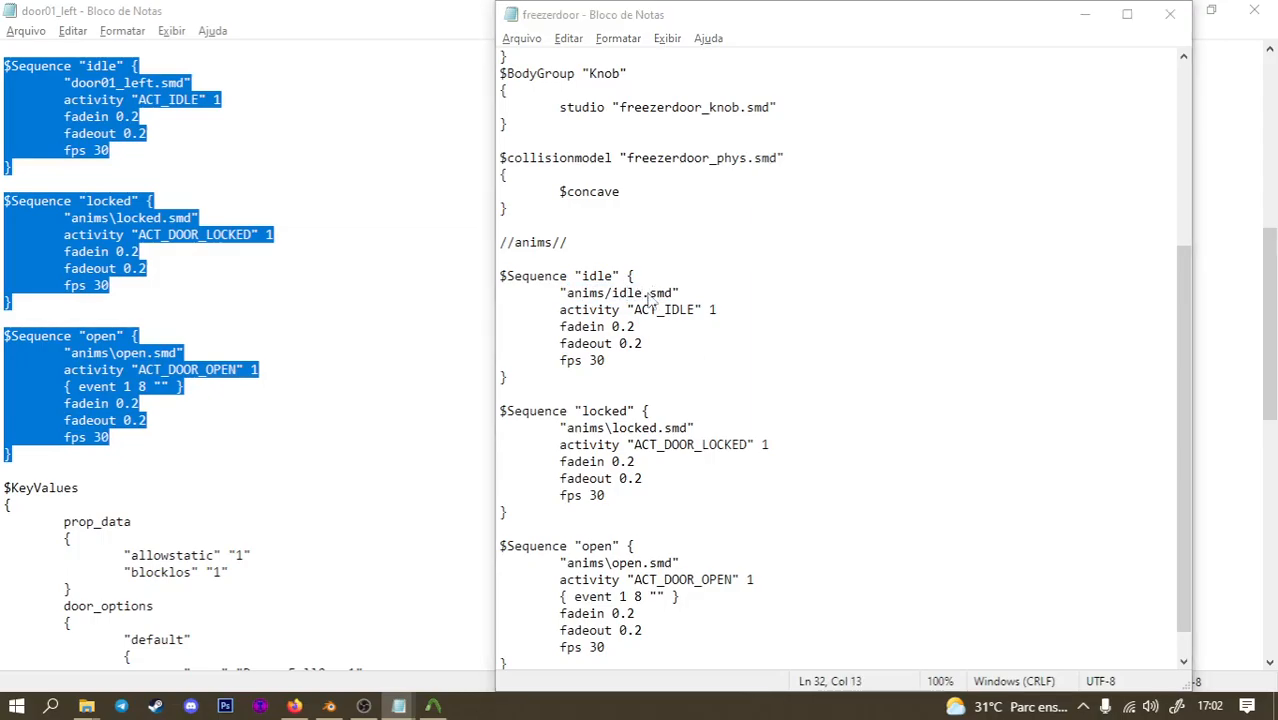
Check the idle SMD file in the model's anims folder in File Explorer, and return to the freezerdoor QC.
key("alt+Tab")
left_click(650, 289)
double_click(316, 210)
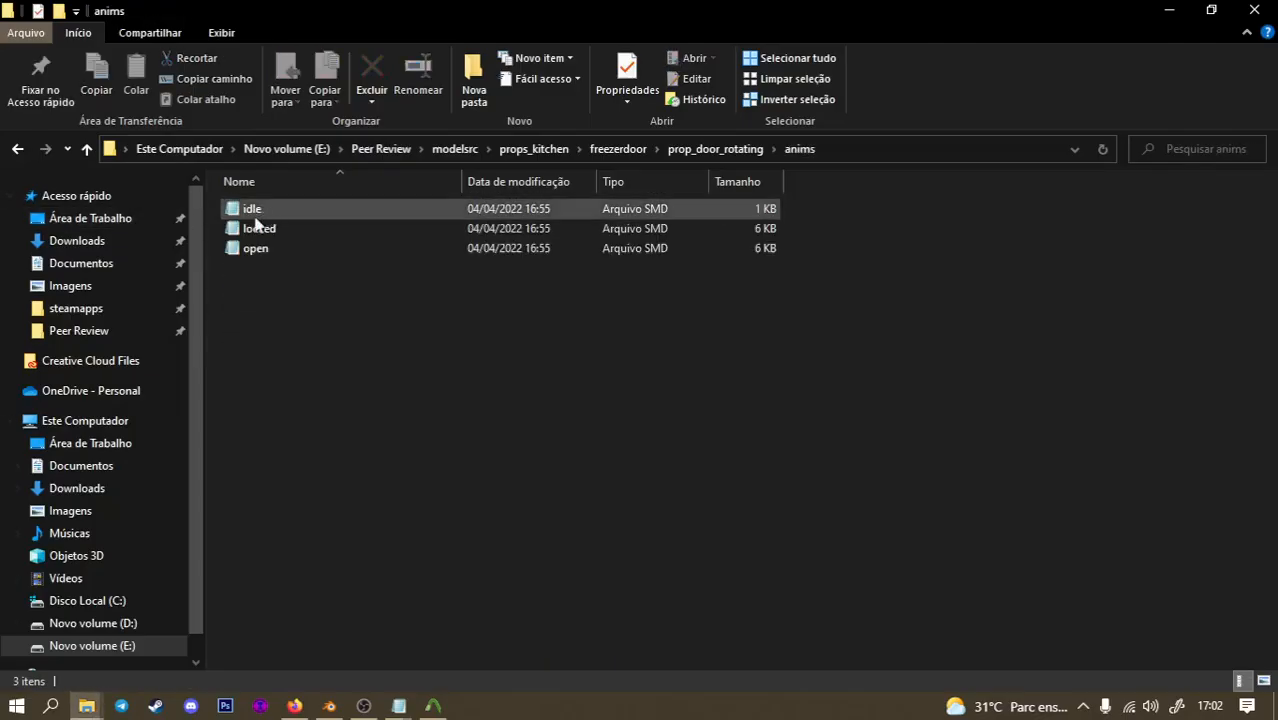
left_click(253, 210)
key("alt+Tab")
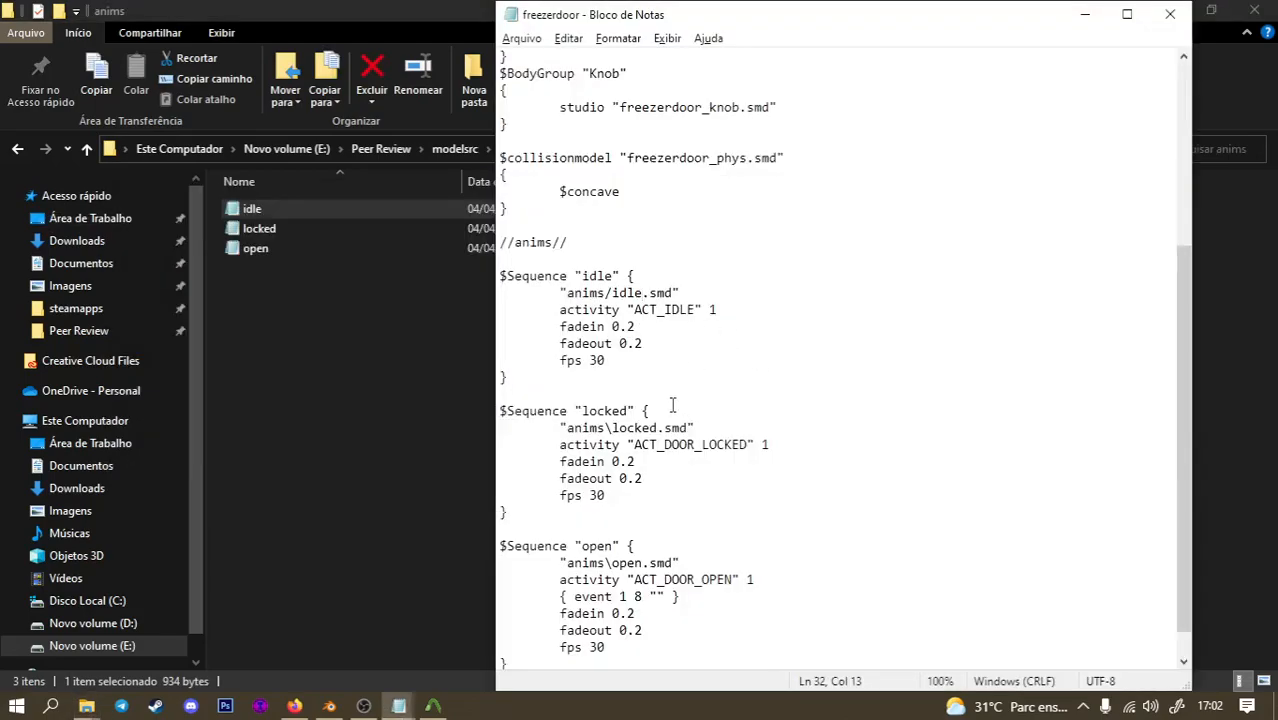
Review the fps lines of the "open", "locked" and "idle" sequences in the freezerdoor QC.
left_click(638, 556)
scroll(751, 505, "down", 1)
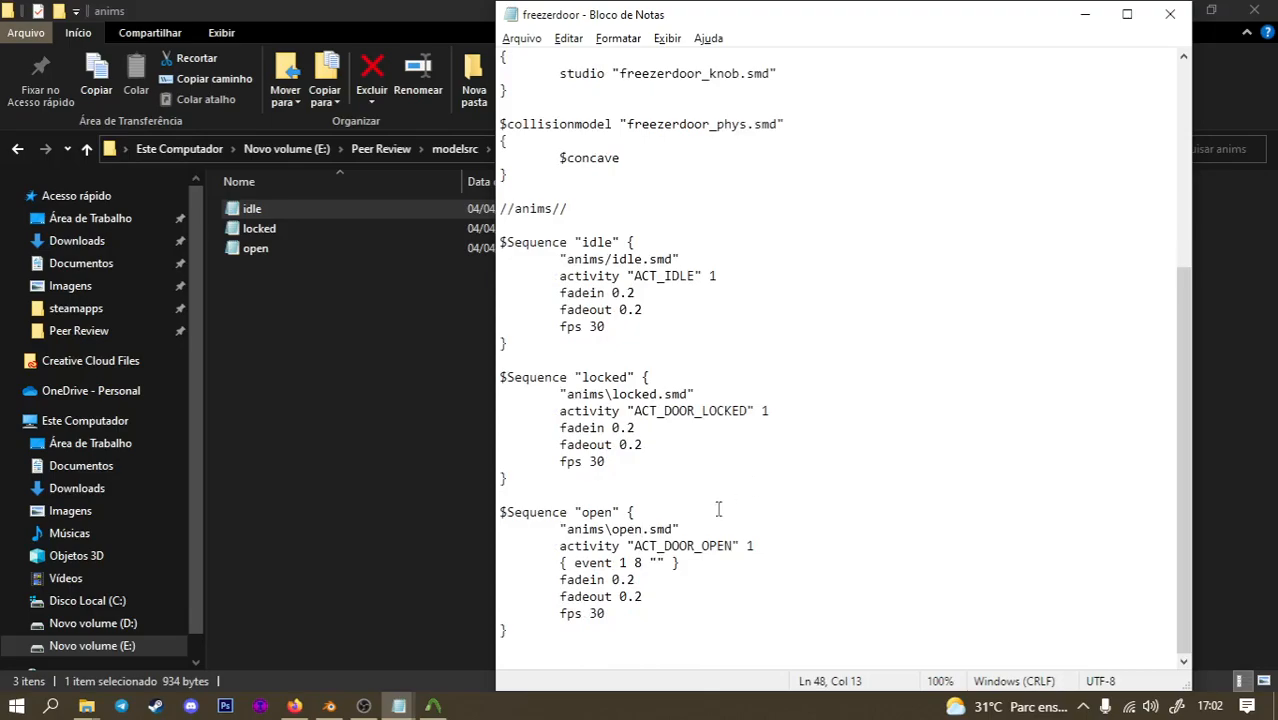
left_click_drag(613, 620, 560, 614)
left_click_drag(607, 462, 554, 469)
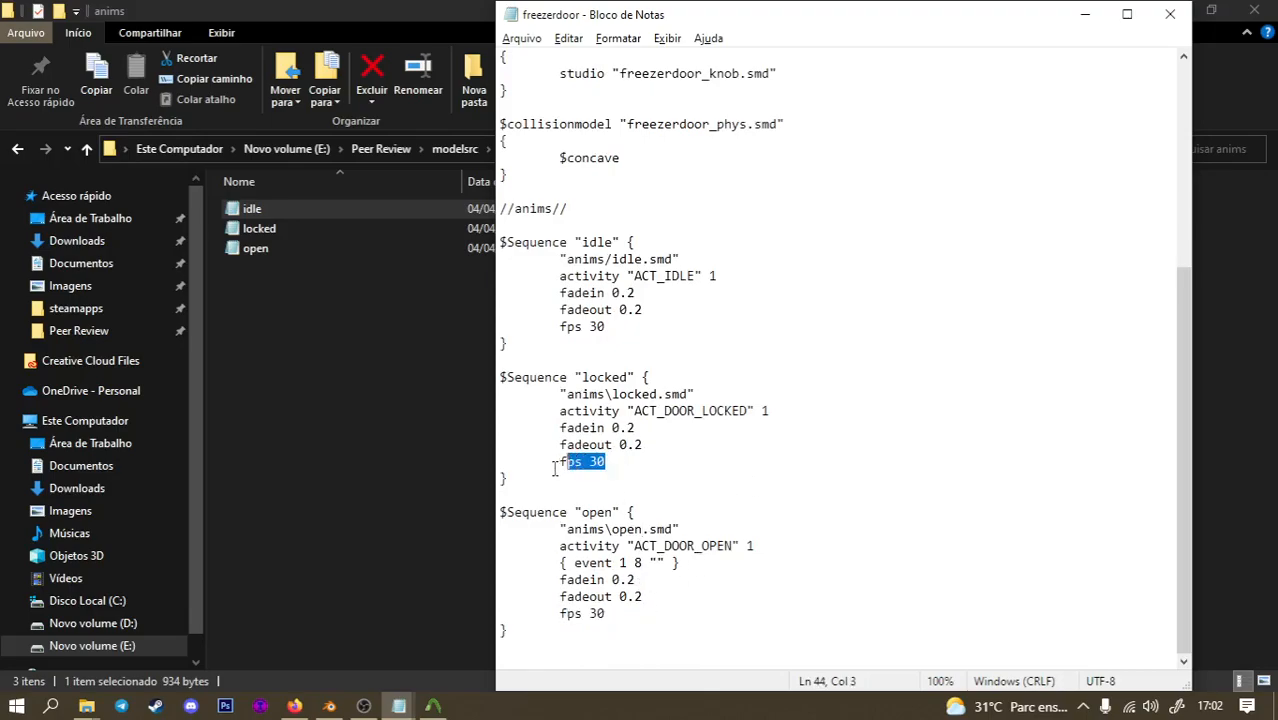
left_click_drag(607, 327, 567, 328)
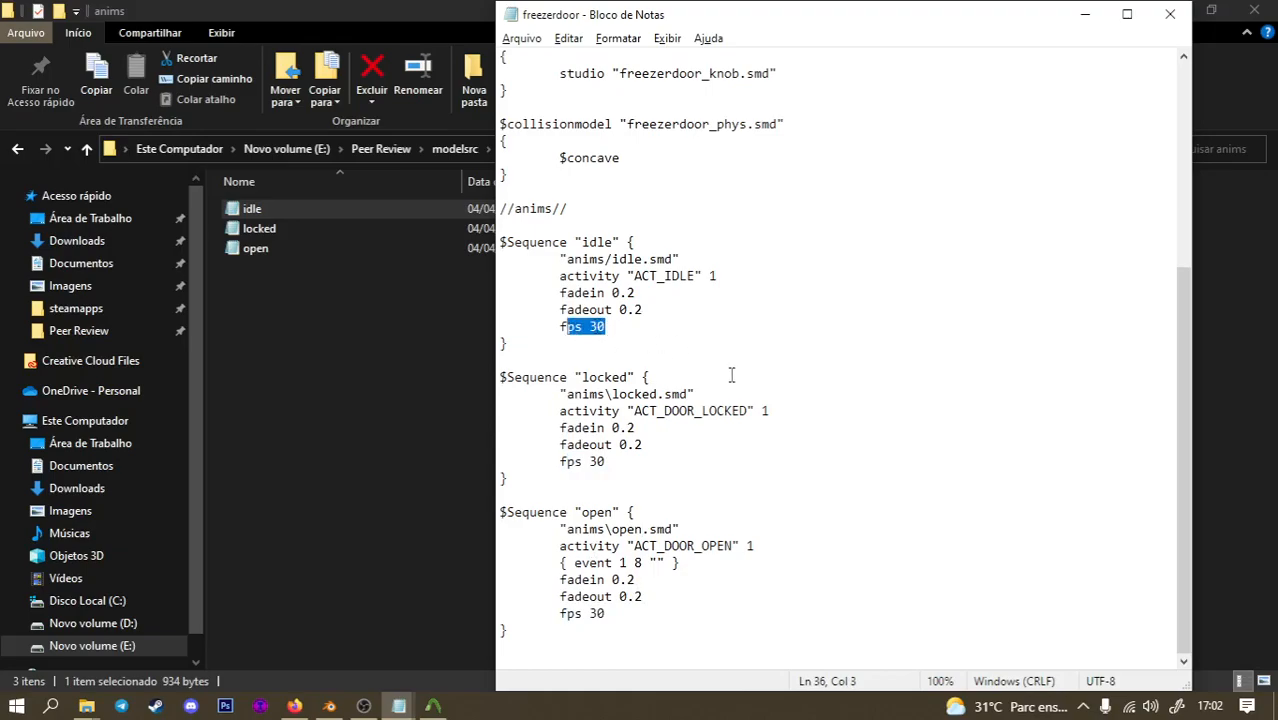
scroll(700, 455, "up", 5)
scroll(745, 451, "down", 5)
Copy the whole $KeyValues block from the door01_left script, through its closing brace, and return to the freezerdoor QC.
key("alt+Tab")
key("alt+Tab")
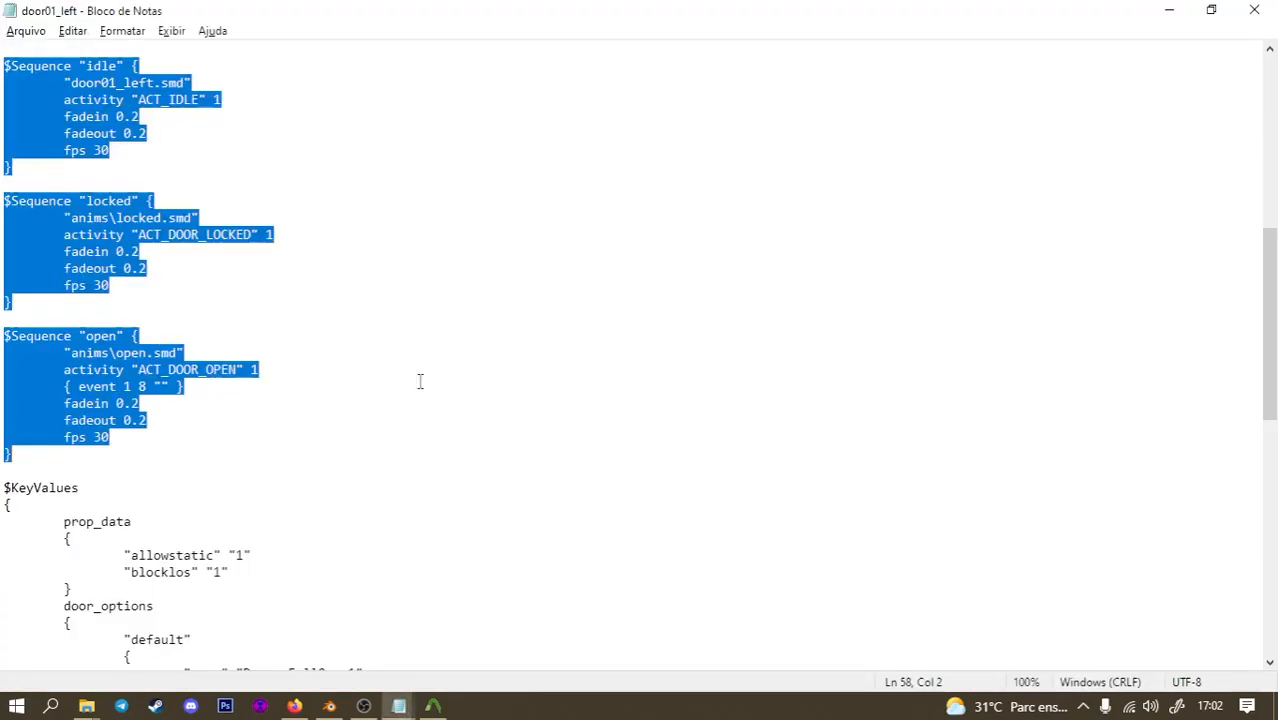
scroll(266, 371, "down", 4)
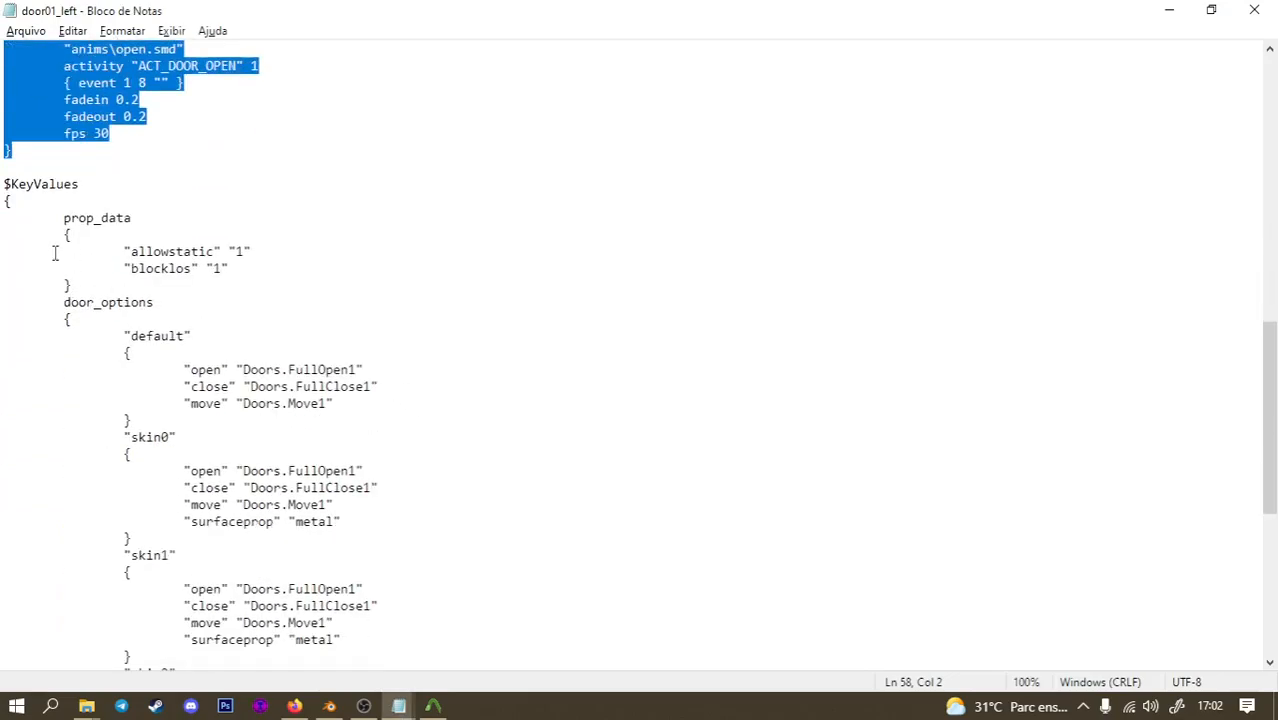
left_click_drag(5, 133, 91, 678)
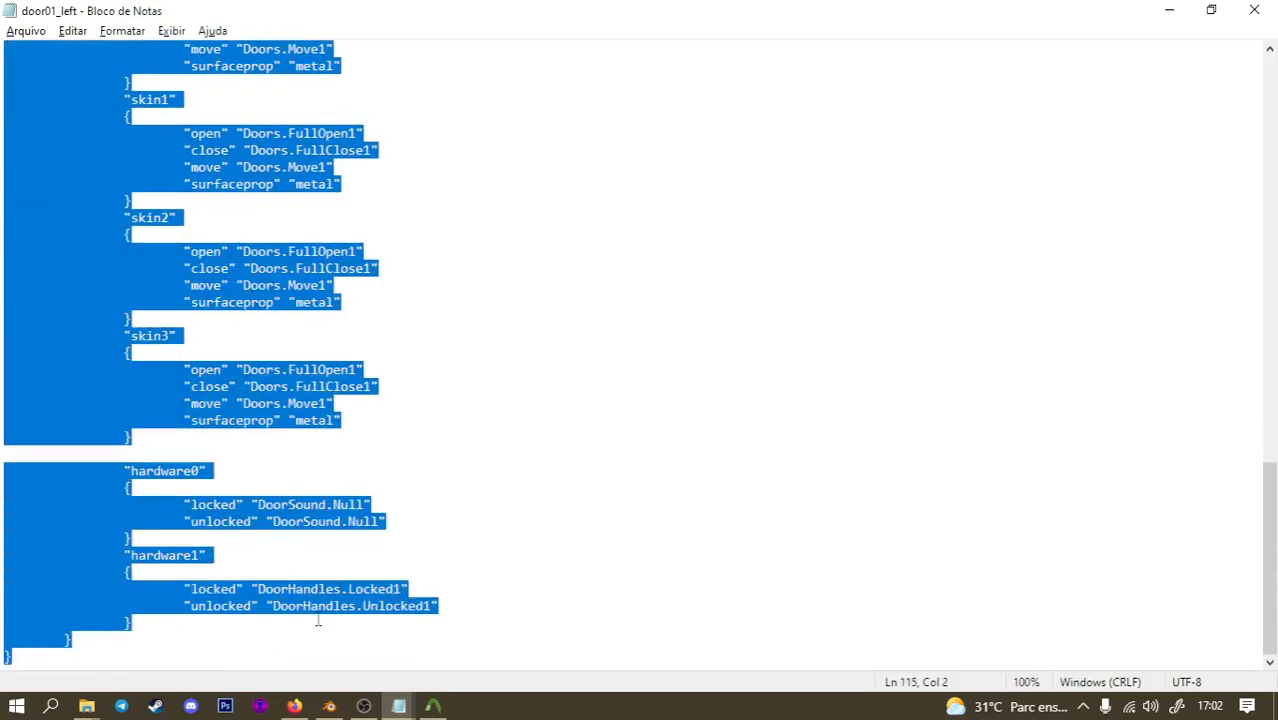
key("alt+Tab")
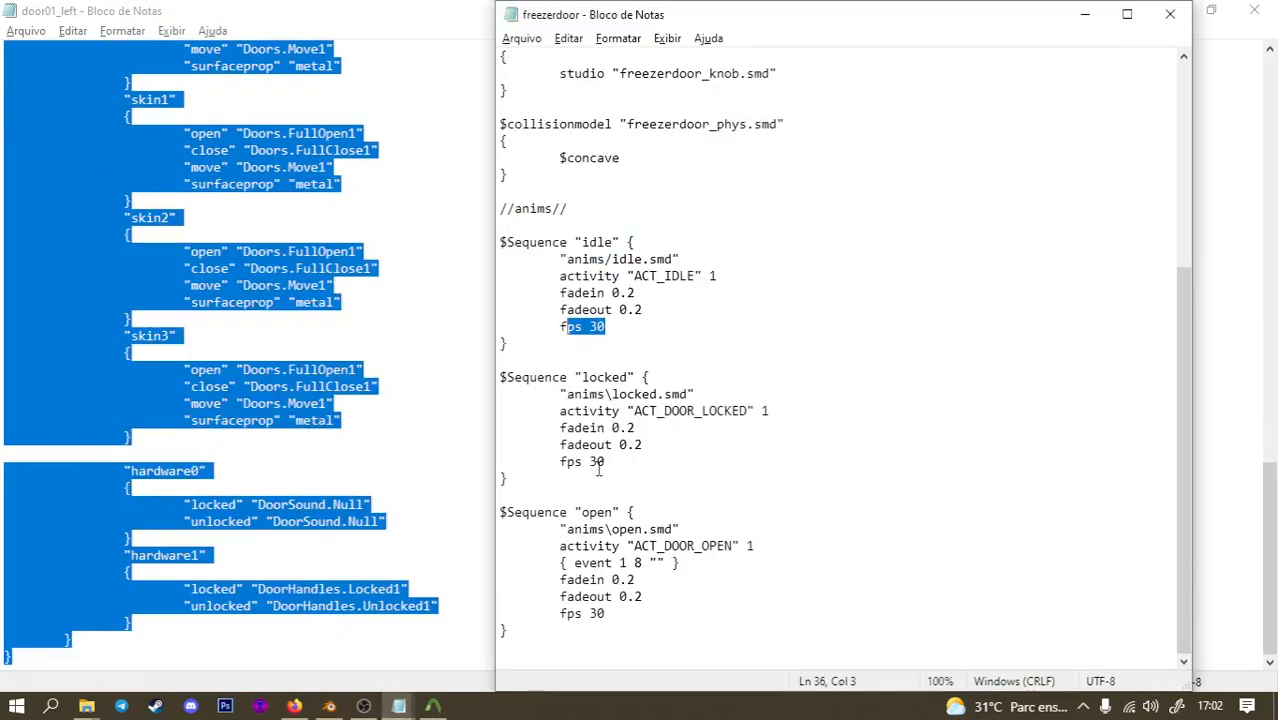
Paste the $KeyValues block below the "open" sequence at the end of the freezerdoor QC, maximize the window, and save.
left_click(501, 660)
key("Return")
key("Return")
key("Return")
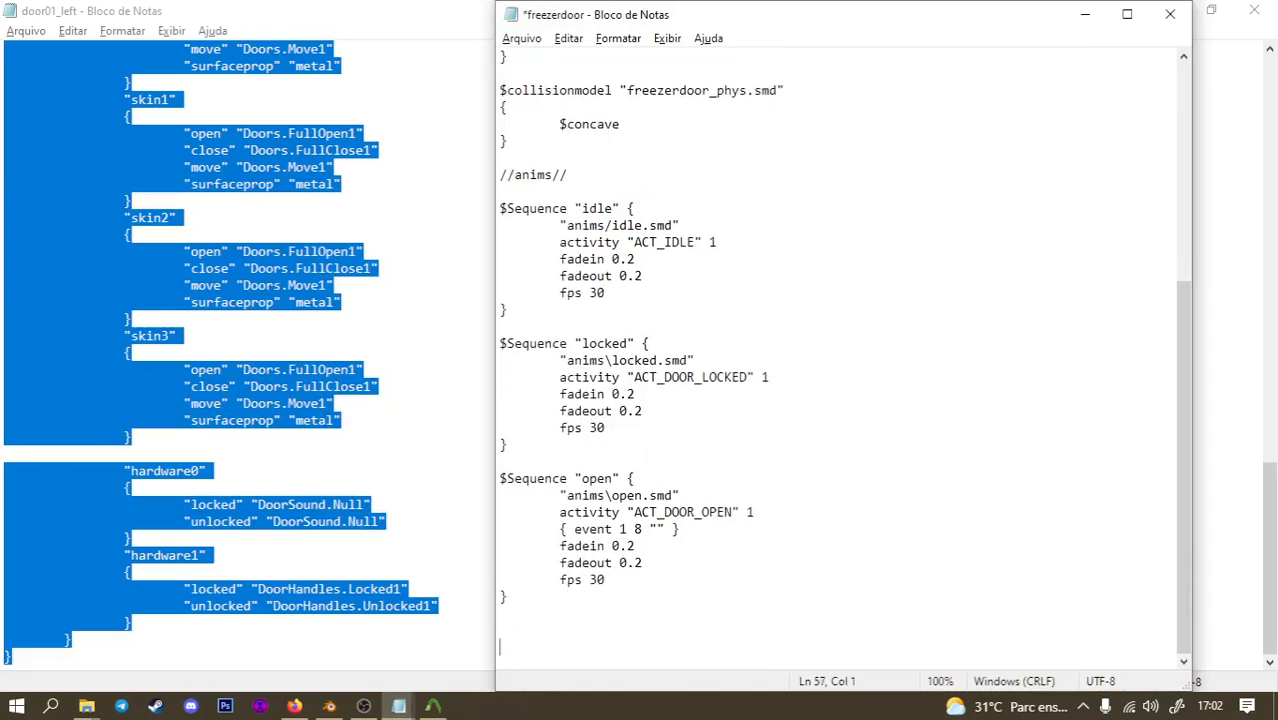
key("ctrl+v")
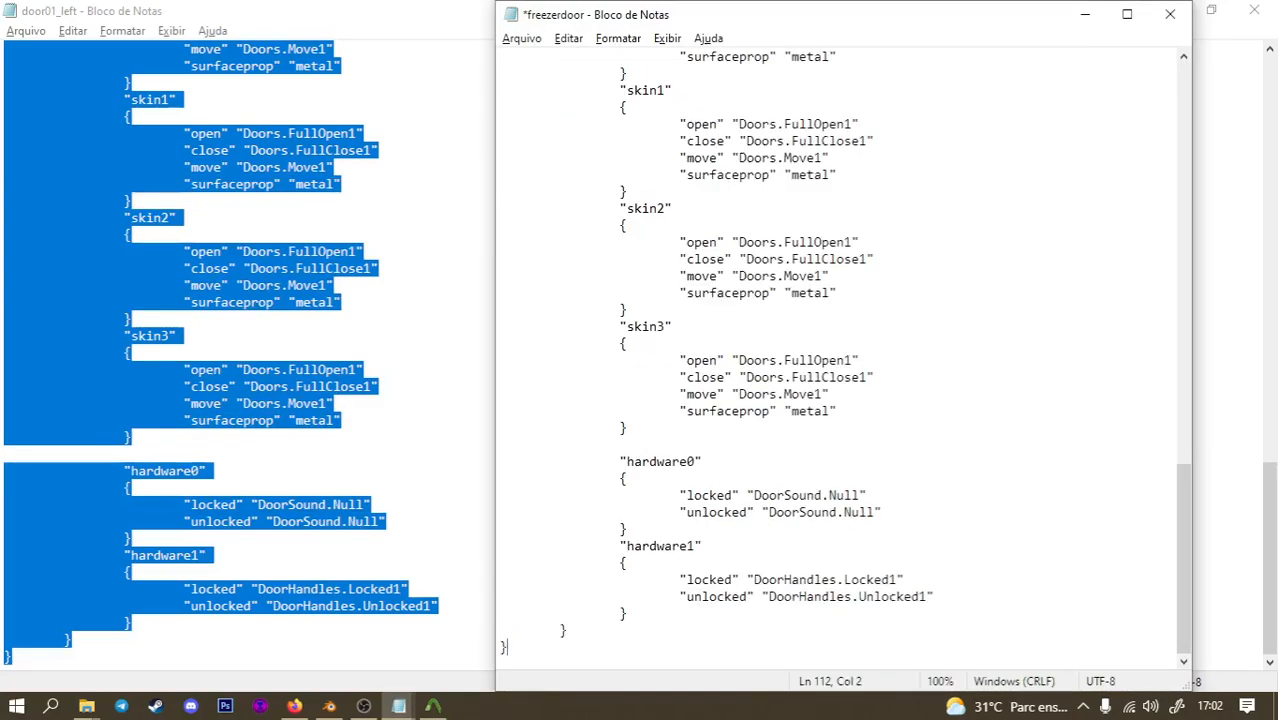
left_click(1127, 14)
key("ctrl+s")
Examine the prop_data block under $KeyValues, including its "allowstatic" and "blocklos" entries.
scroll(382, 297, "up", 10)
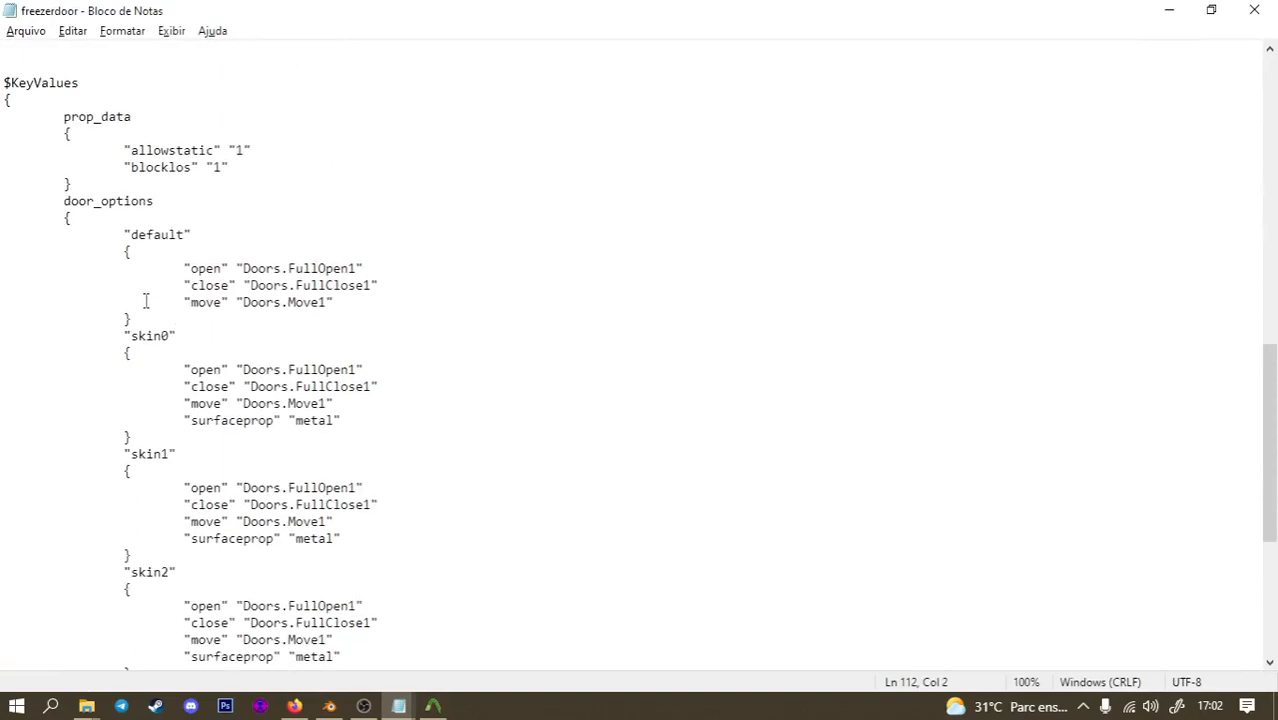
left_click_drag(27, 271, 140, 266)
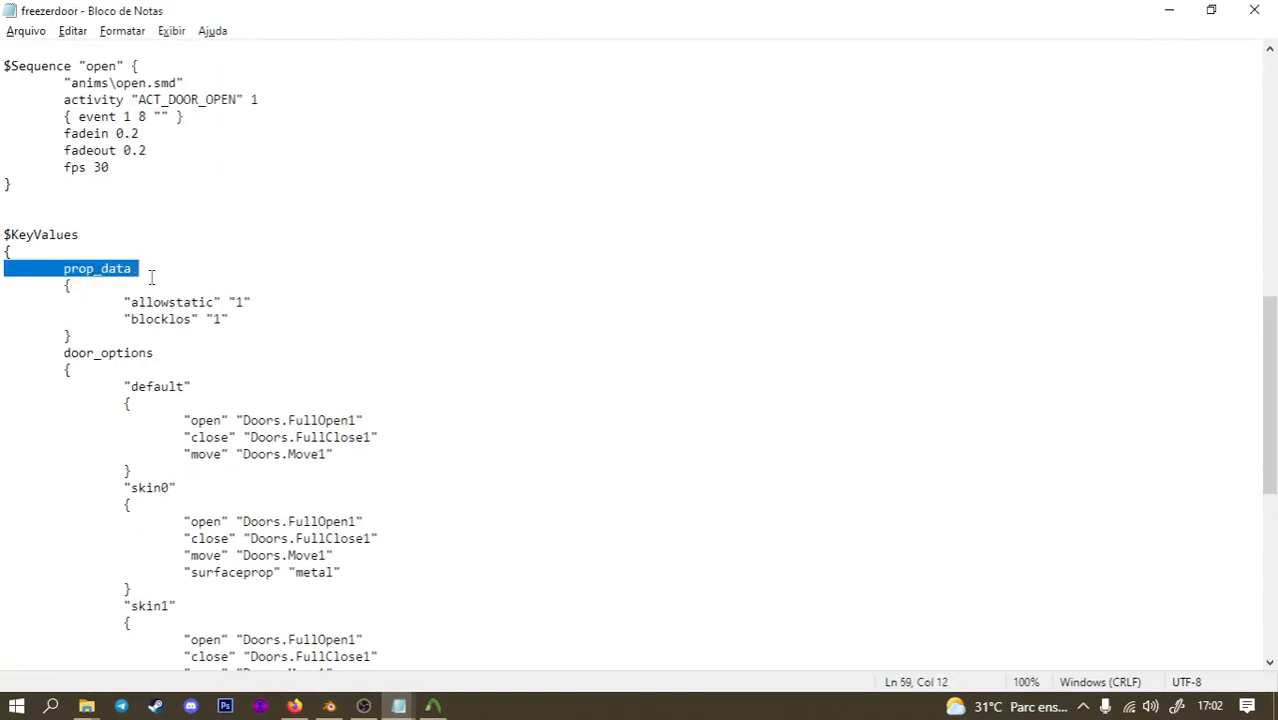
left_click(151, 274)
left_click_drag(58, 271, 197, 334)
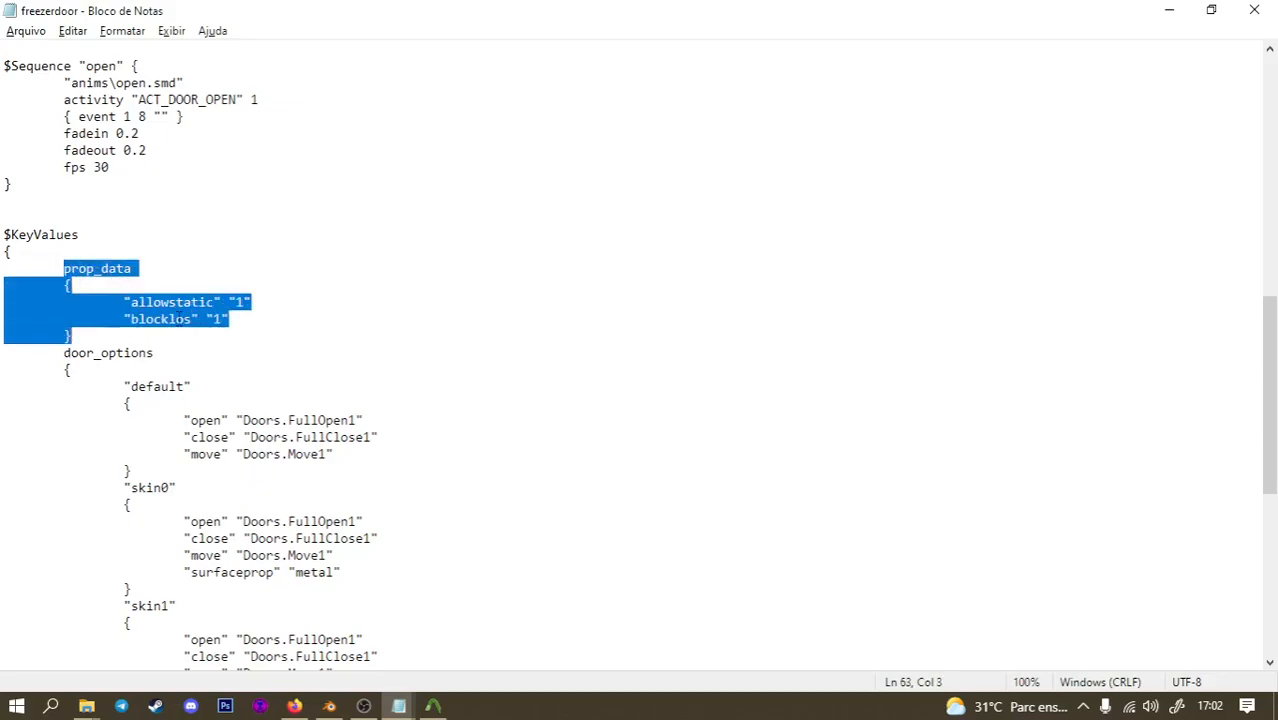
left_click_drag(120, 318, 228, 312)
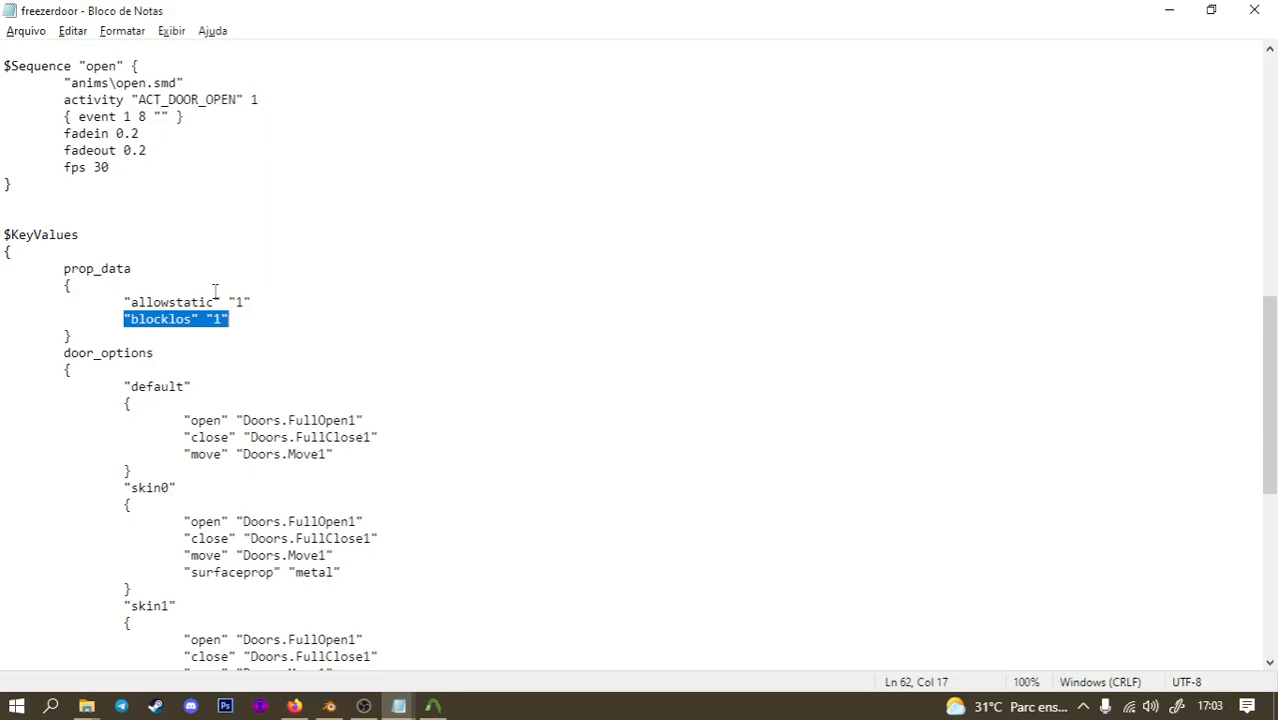
left_click(170, 318)
left_click_drag(216, 318, 253, 306)
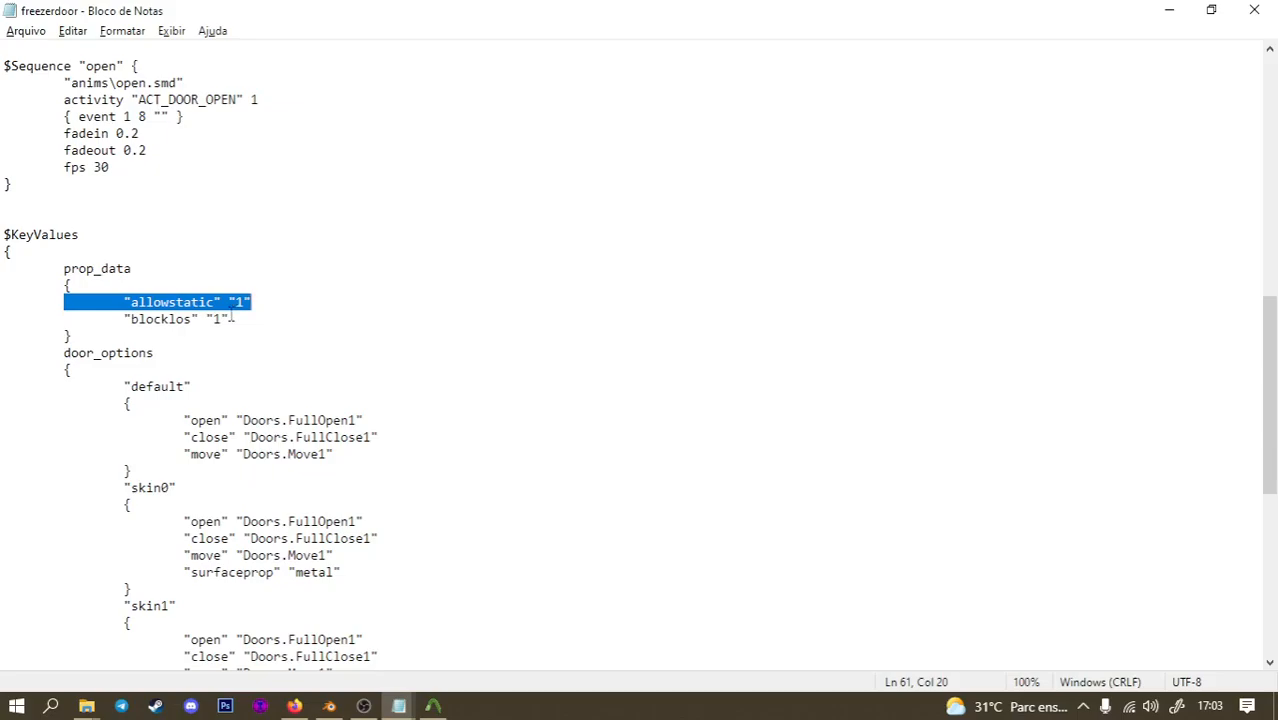
scroll(197, 314, "down", 3)
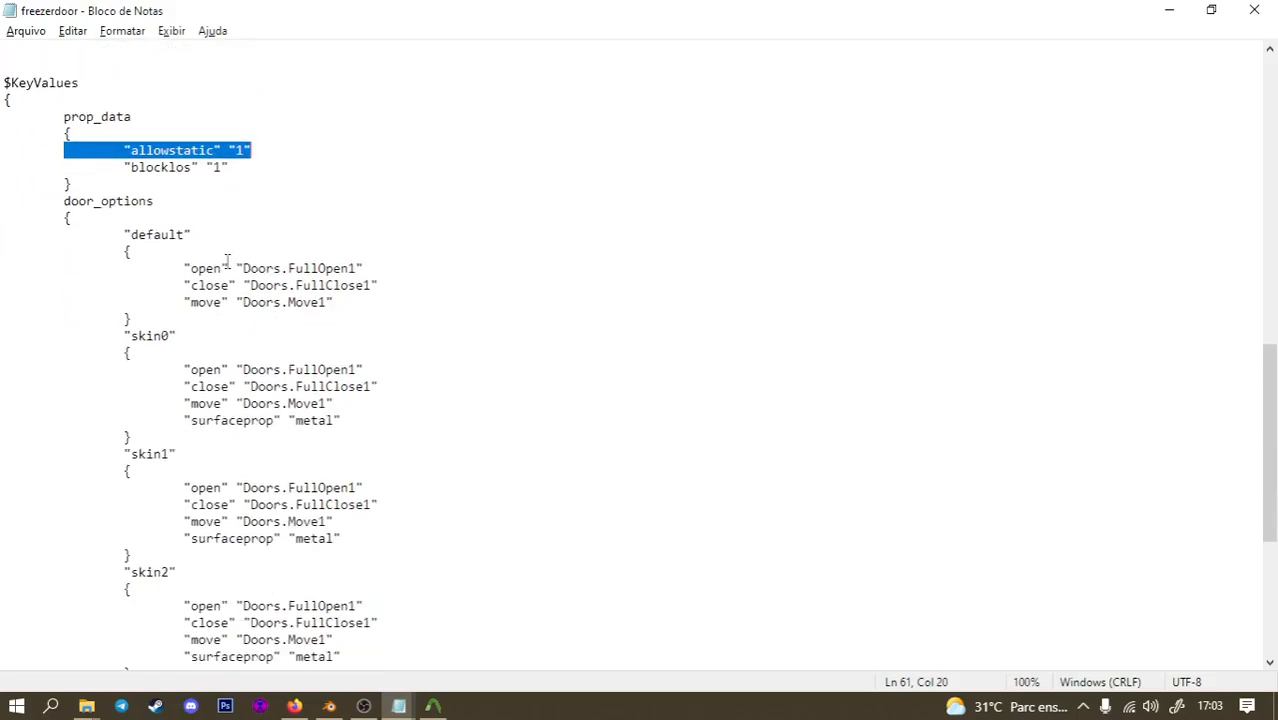
scroll(150, 245, "up", 1)
scroll(152, 247, "up", 2)
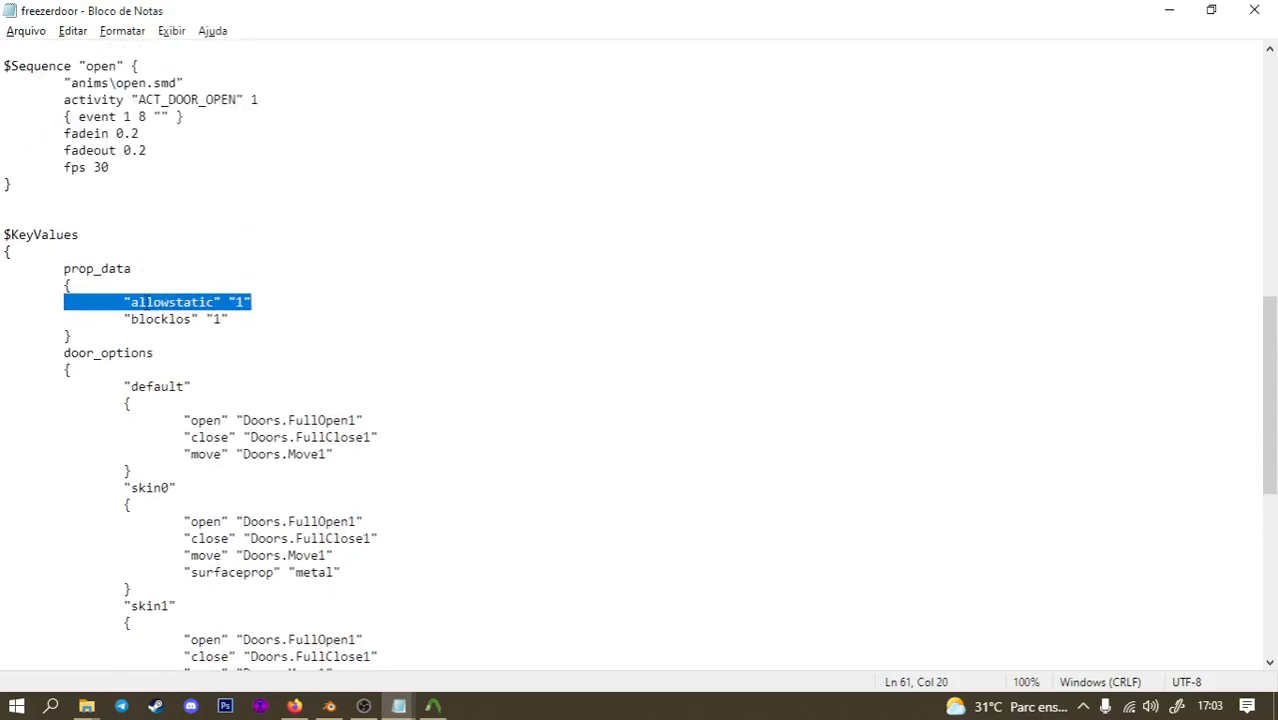
double_click(145, 302)
left_click_drag(58, 302, 251, 312)
Examine the "default" and "skin0" to "skin3" blocks under door_options, including their "surfaceprop" "metal" lines.
scroll(325, 280, "down", 2)
scroll(447, 240, "down", 2)
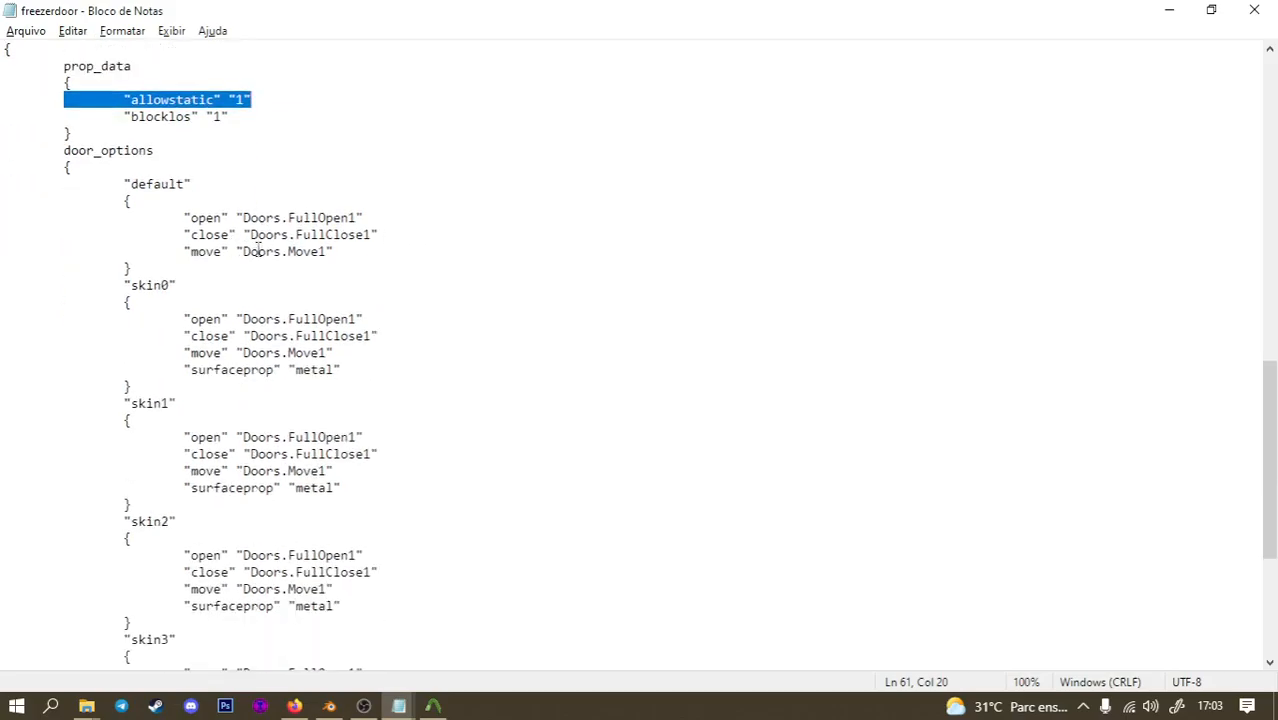
scroll(323, 235, "down", 1)
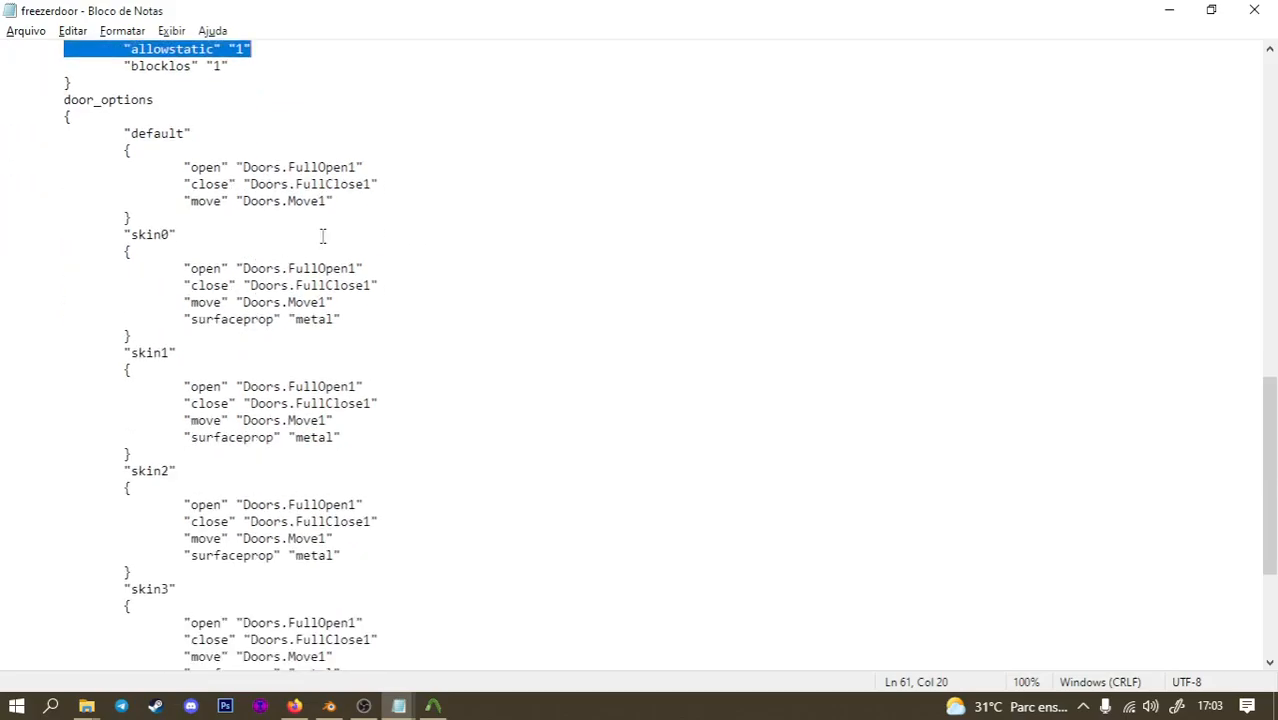
scroll(205, 148, "down", 5)
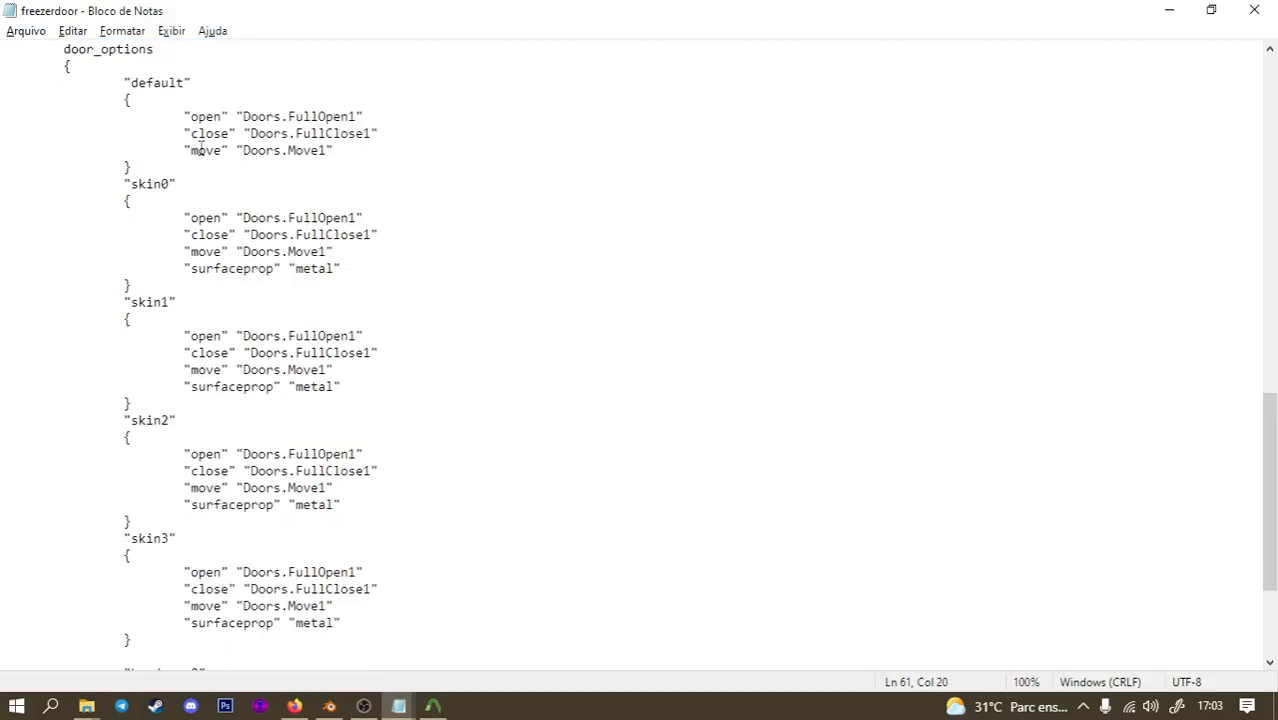
left_click_drag(391, 416, 3, 337)
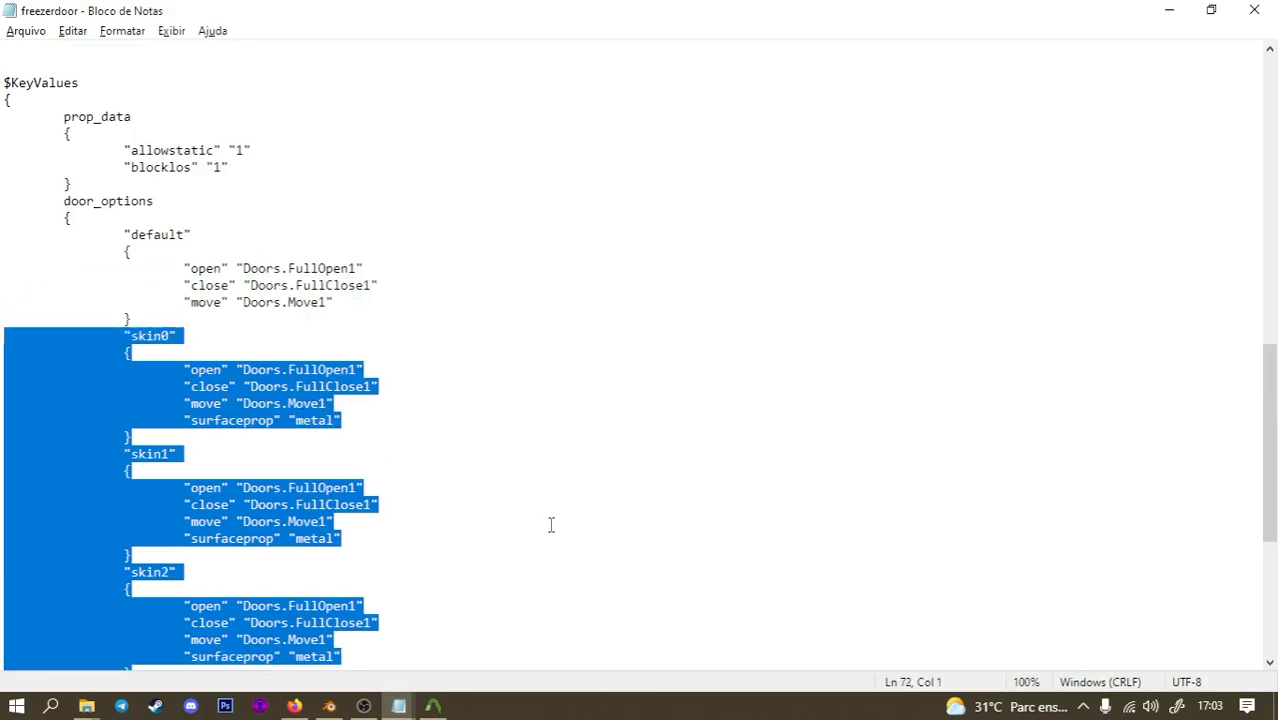
scroll(547, 522, "down", 1)
left_click_drag(184, 371, 358, 374)
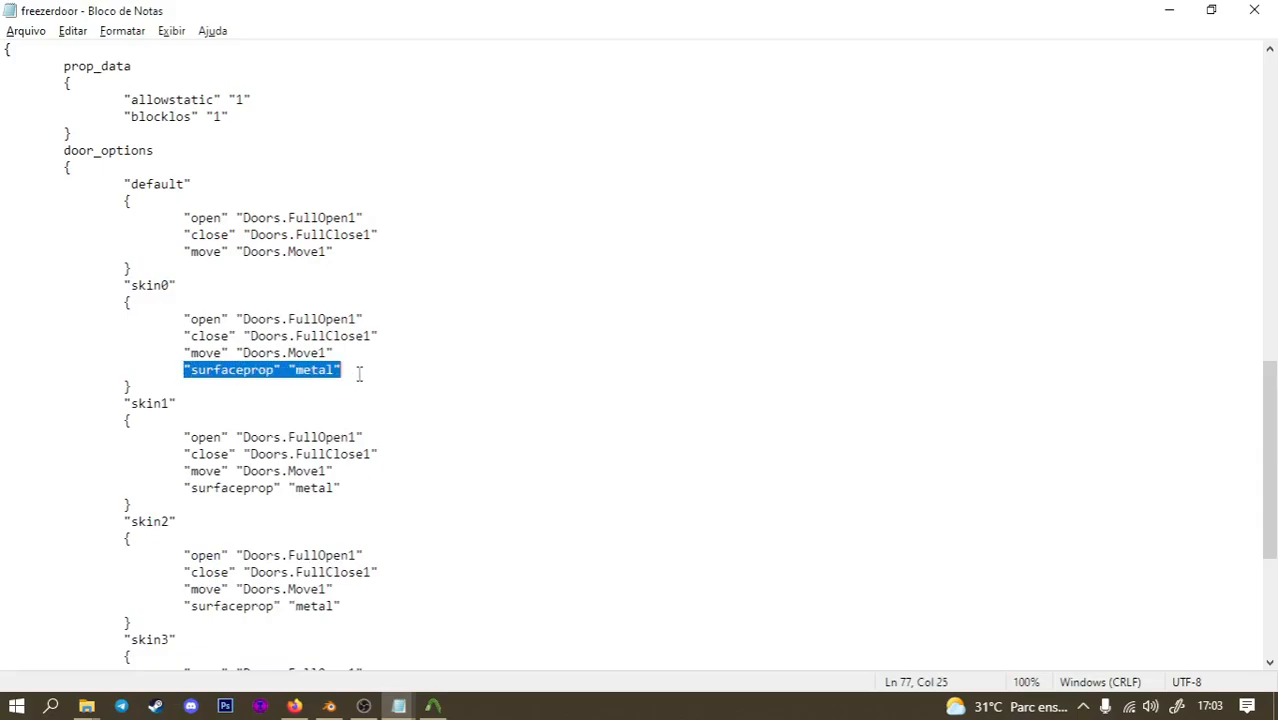
scroll(359, 374, "down", 2)
left_click_drag(334, 505, 251, 505)
scroll(282, 555, "down", 3)
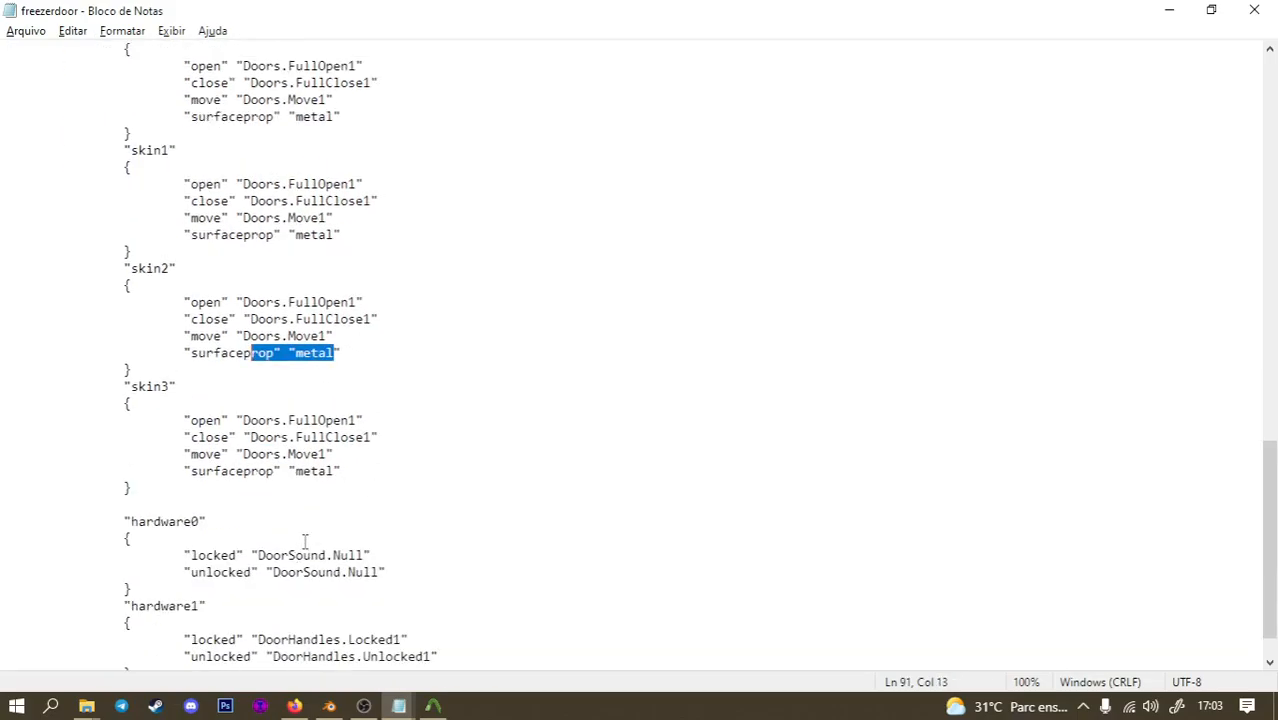
Delete the "skin0", "skin1", "skin2" and "skin3" blocks from door_options, leaving one blank line before "hardware0".
left_click_drag(141, 504, 4, 237)
key("Delete")
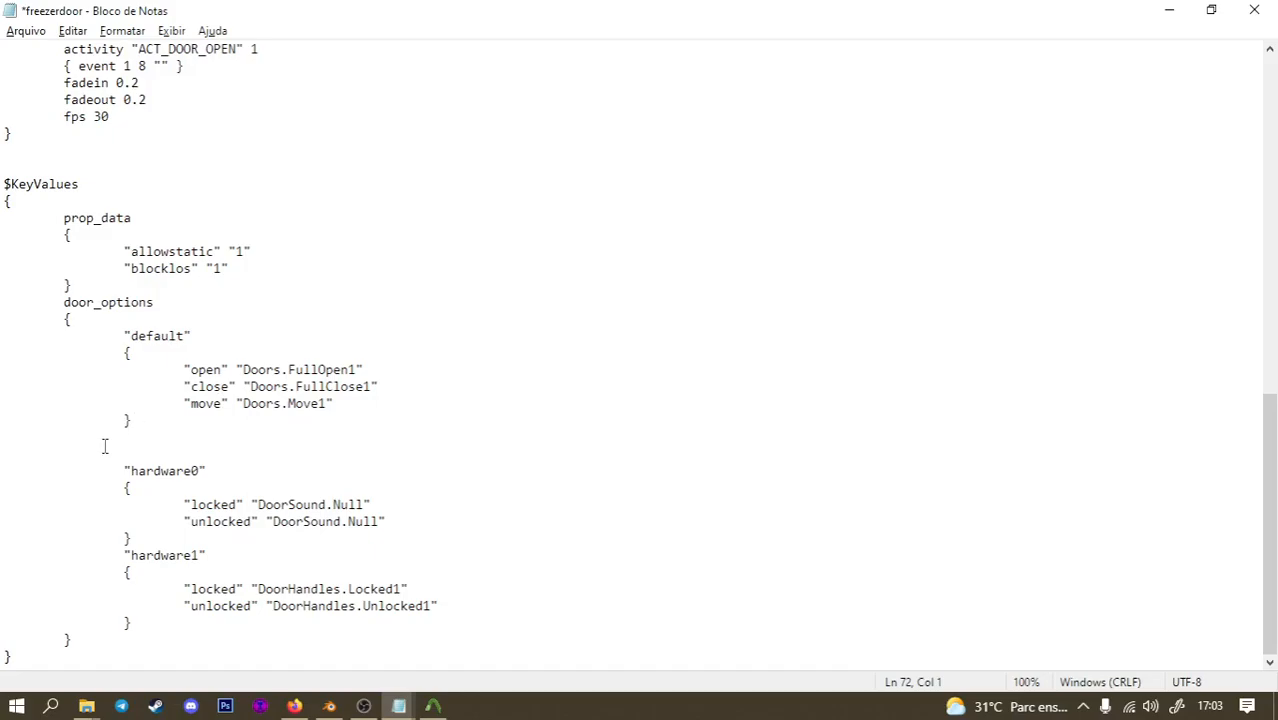
key("Delete")
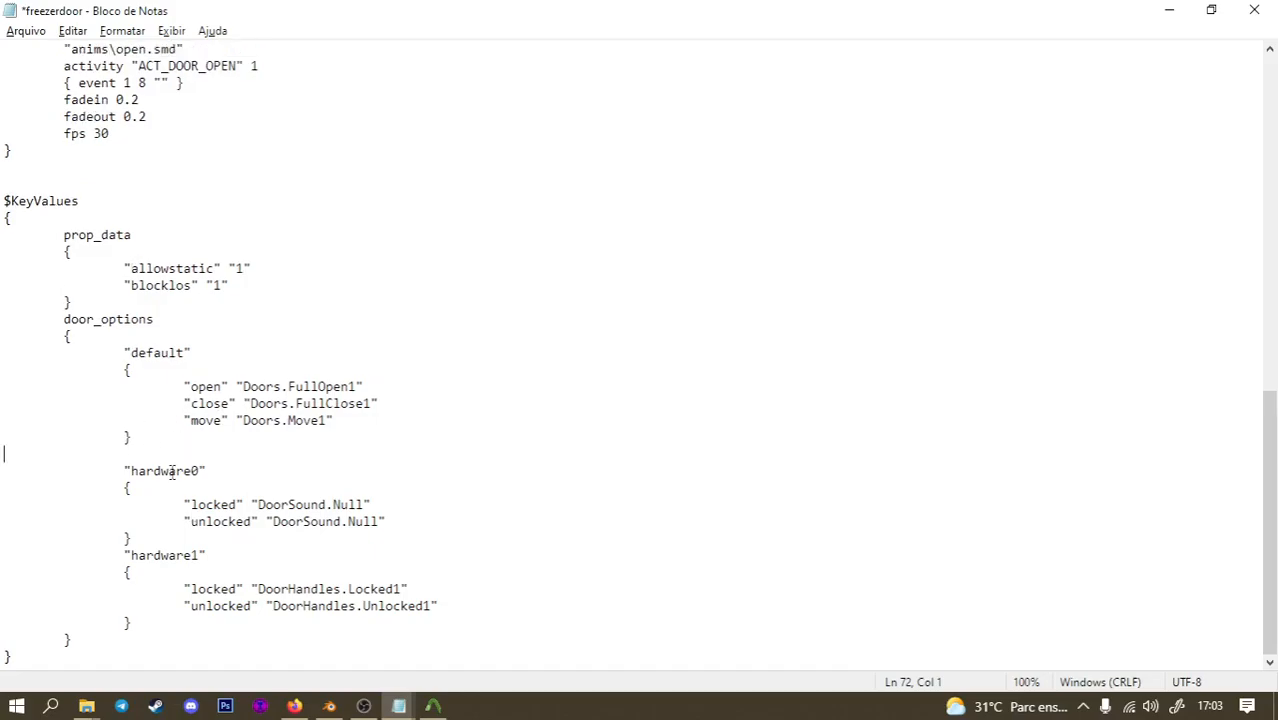
Examine the "hardware0" and "hardware1" blocks under door_options, including their "locked" and "unlocked" sounds.
left_click_drag(64, 471, 295, 492)
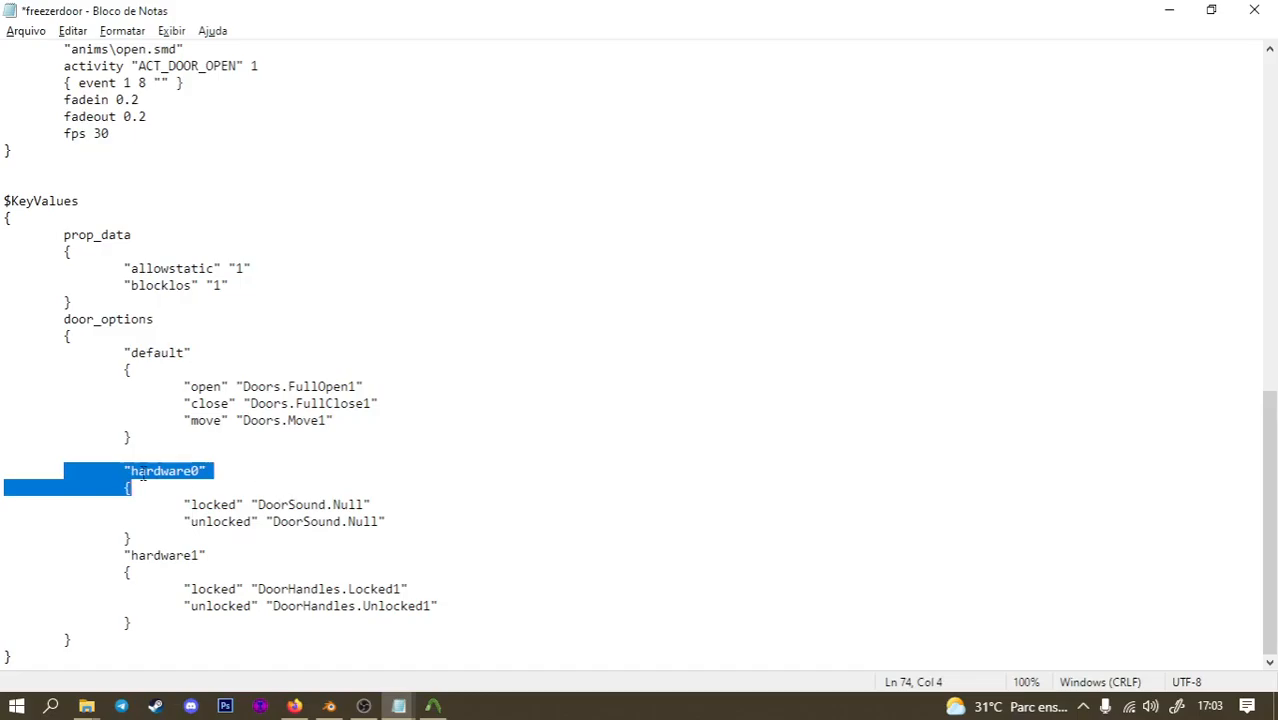
left_click(225, 477)
key("Left")
key("shift+Left")
left_click_drag(199, 471, 2, 471)
double_click(365, 505)
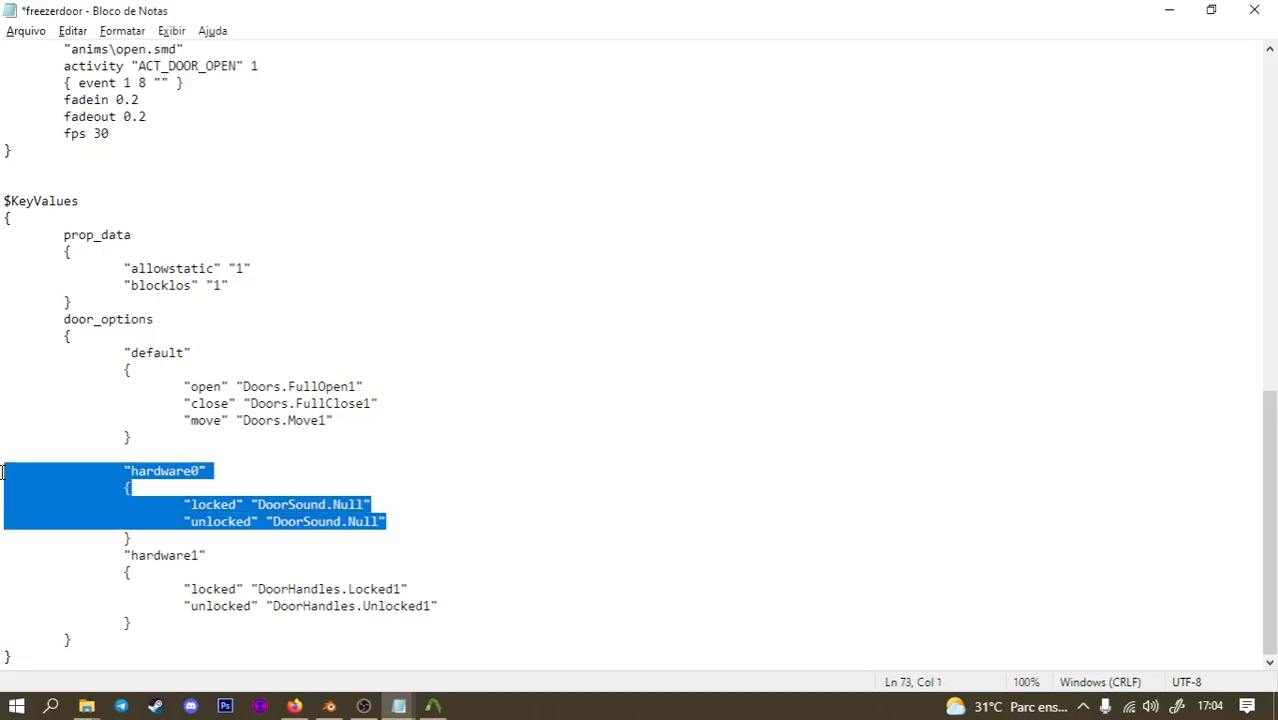
left_click_drag(440, 606, 3, 560)
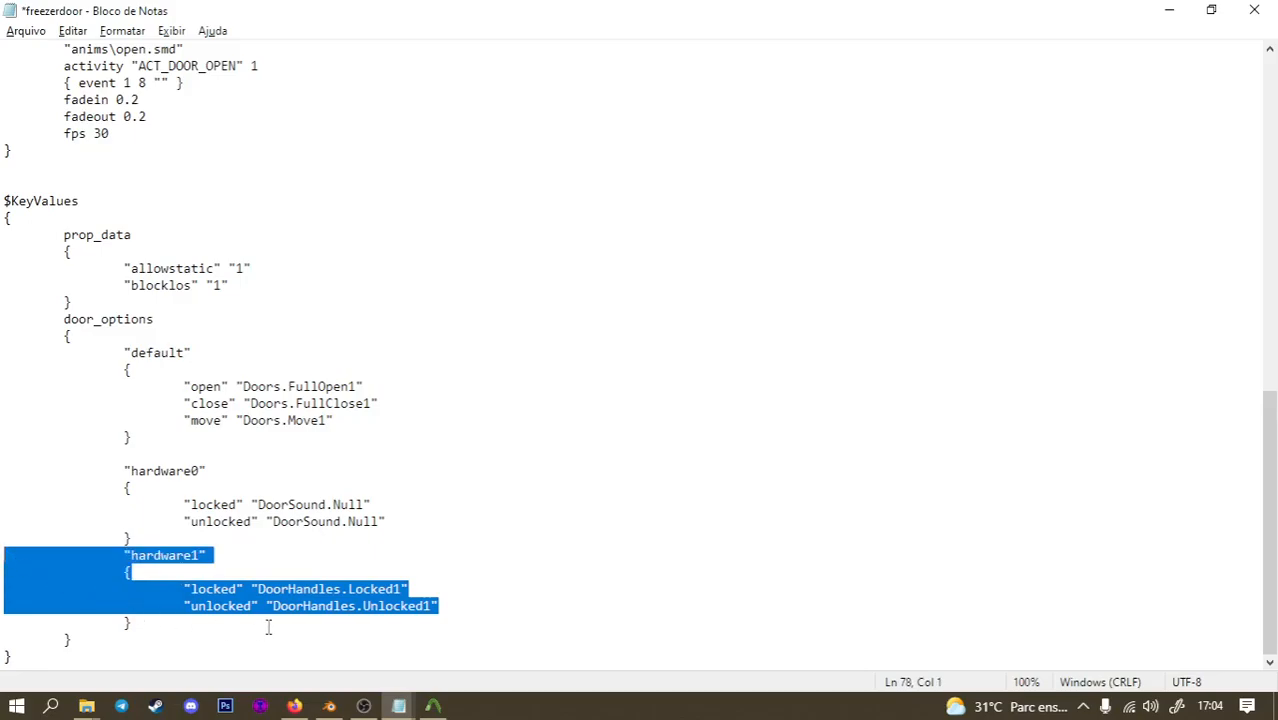
left_click(146, 628)
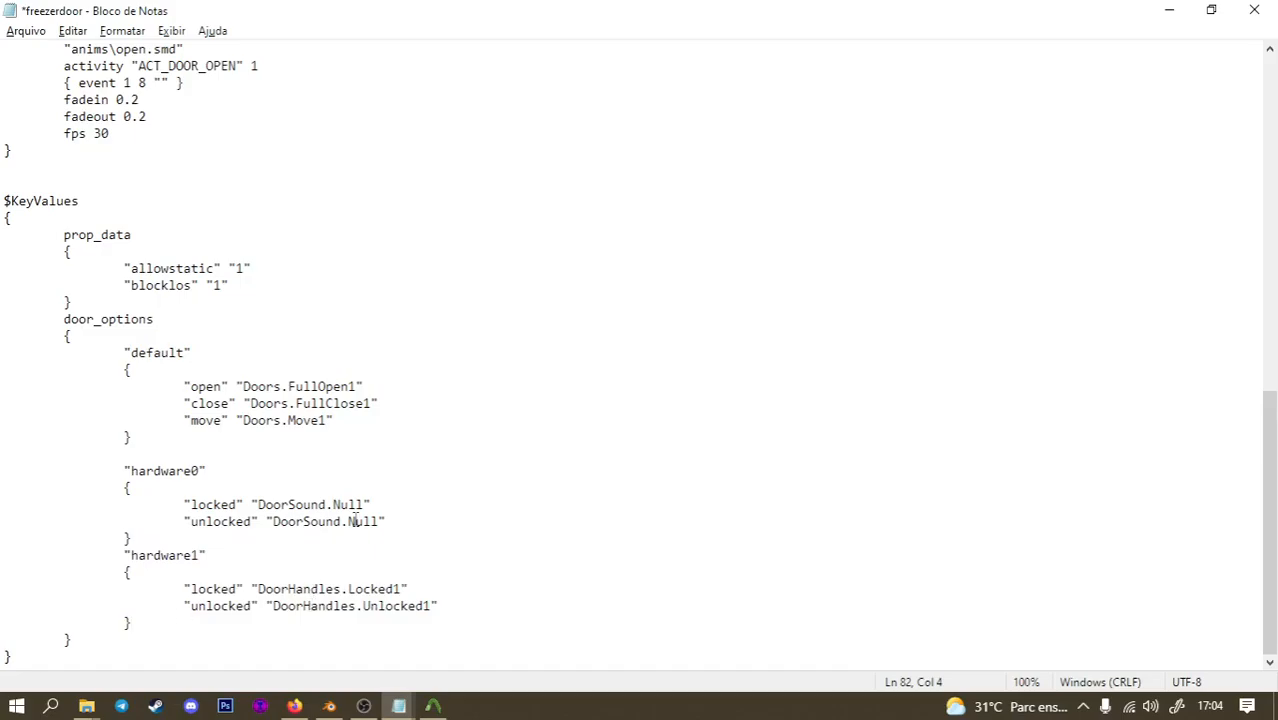
Compare the $BodyGroup definitions with the hardware blocks, and check the "locked" sound of "hardware1".
scroll(355, 521, "up", 14)
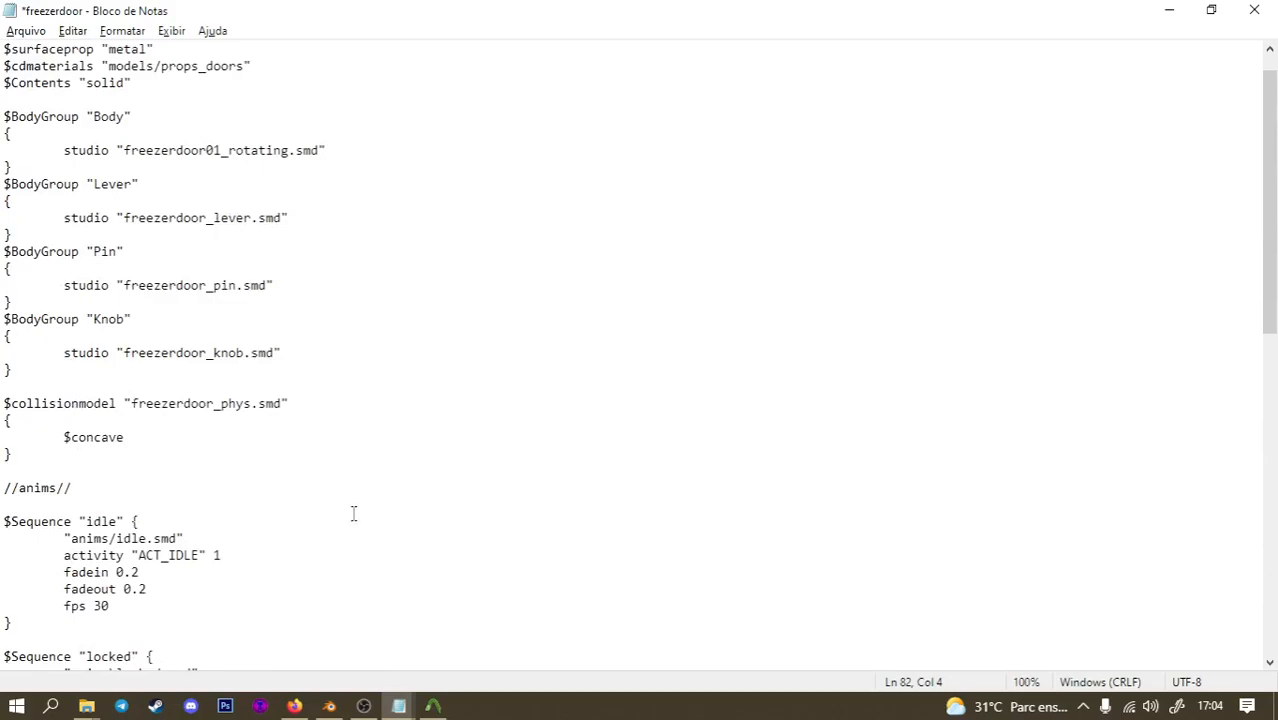
scroll(353, 513, "up", 1)
scroll(351, 511, "down", 16)
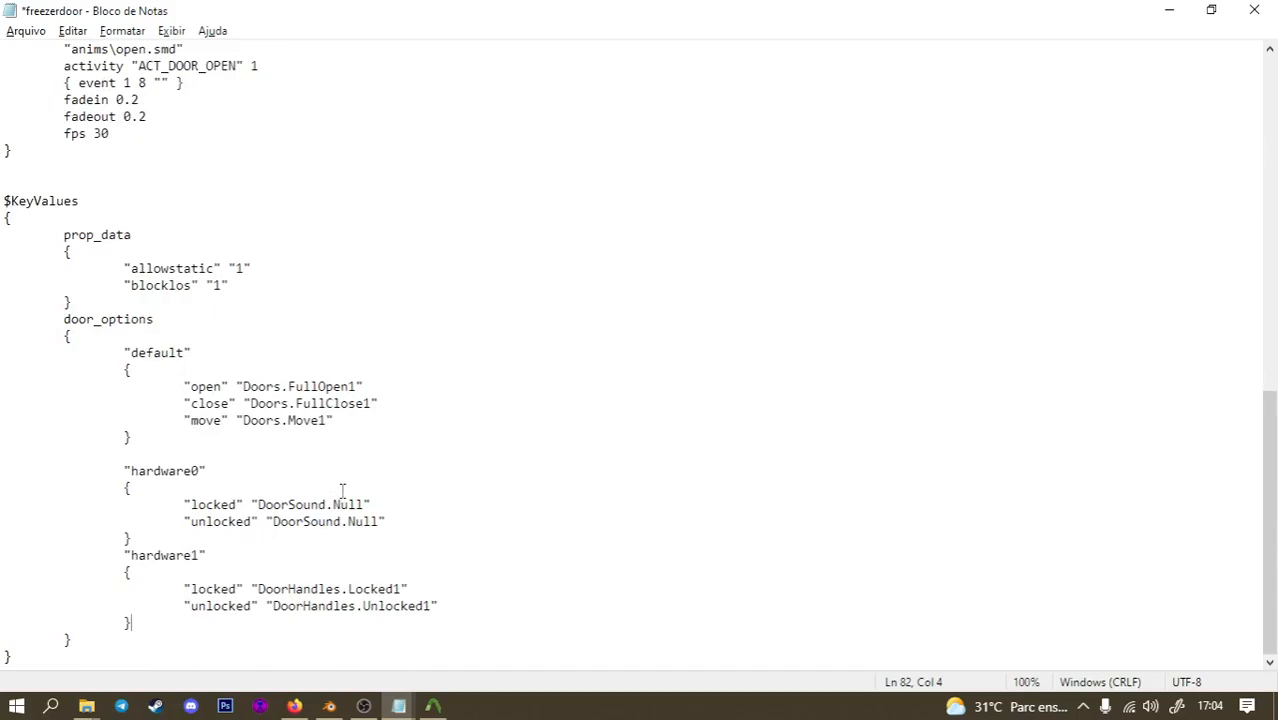
scroll(395, 476, "up", 16)
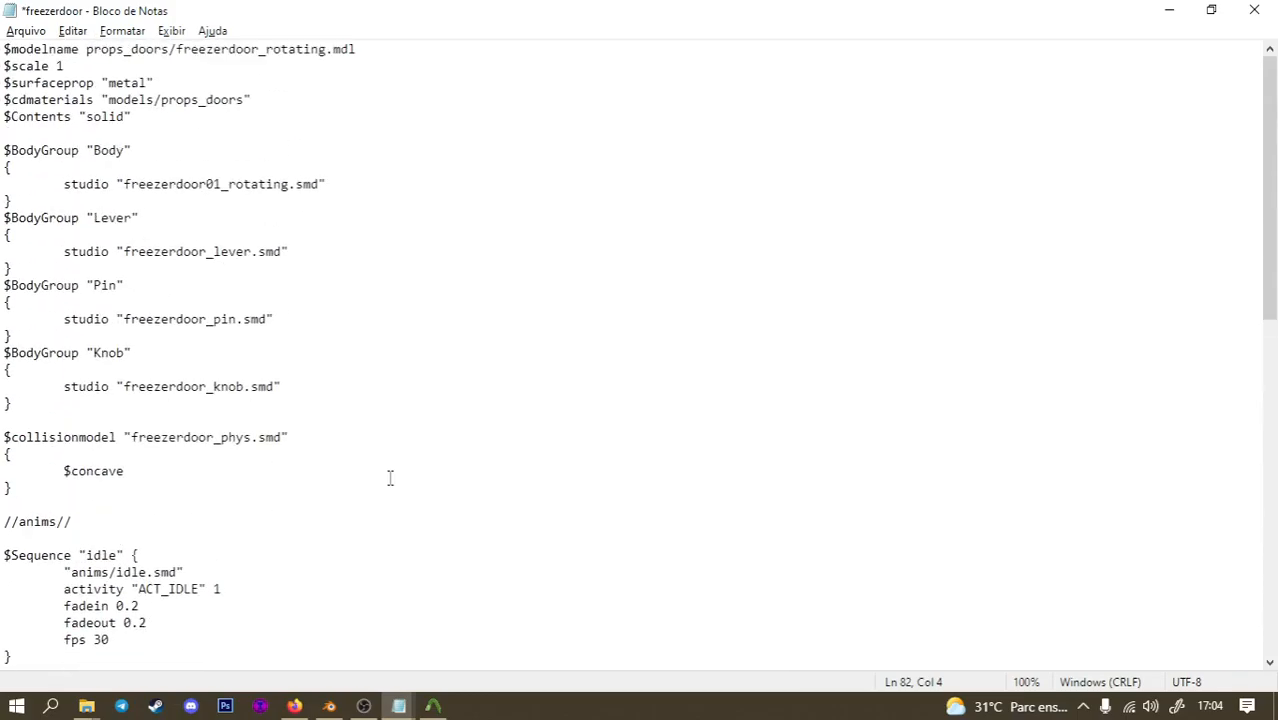
scroll(389, 477, "down", 7)
scroll(389, 477, "down", 9)
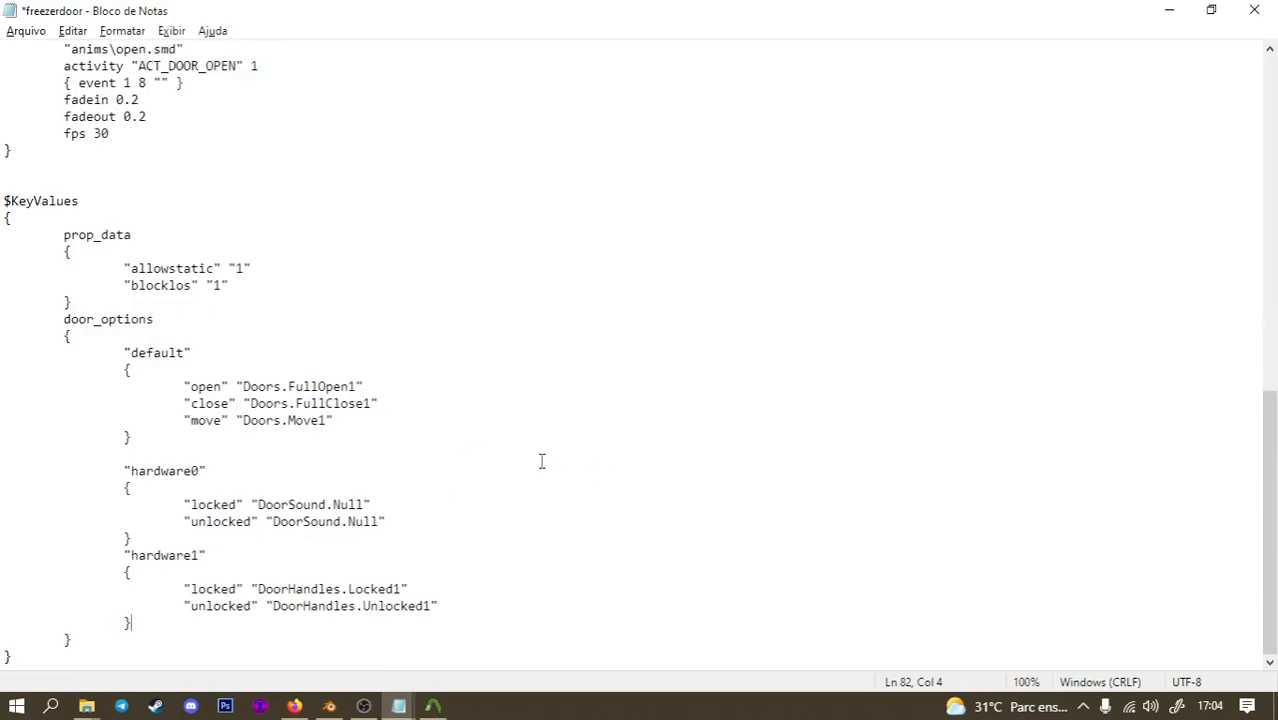
left_click_drag(276, 590, 412, 589)
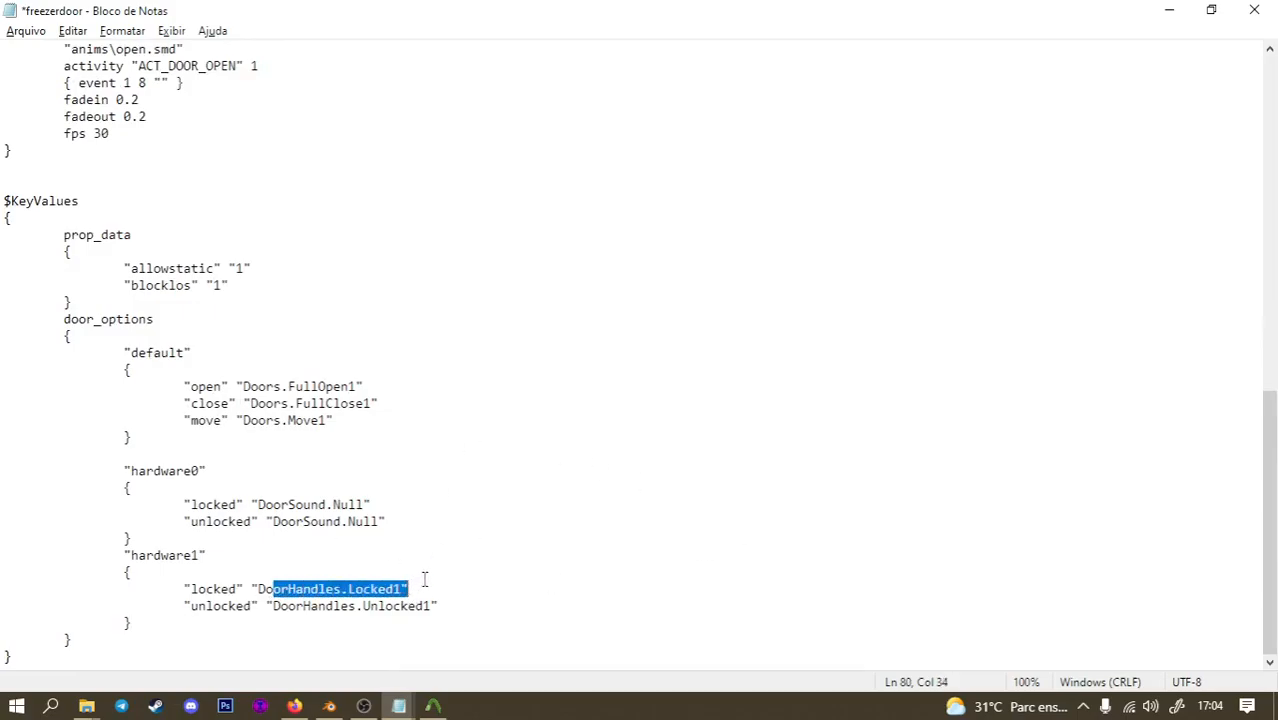
left_click(359, 577)
left_click_drag(253, 590, 408, 589)
left_click(389, 588)
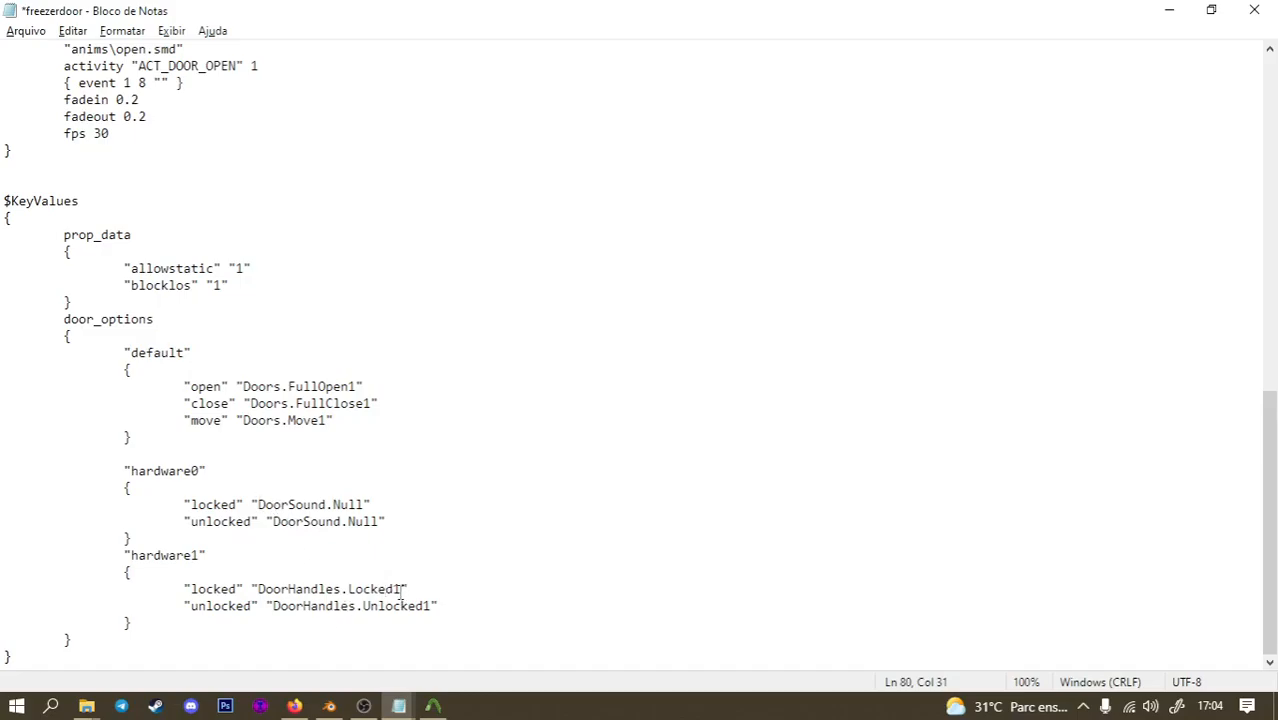
Replace the "locked" and "unlocked" sounds of "hardware0" with "DoorHandles.Locked1" and "DoorHandles.Unlocked1" copied from "hardware1", and save the script.
left_click_drag(124, 471, 216, 471)
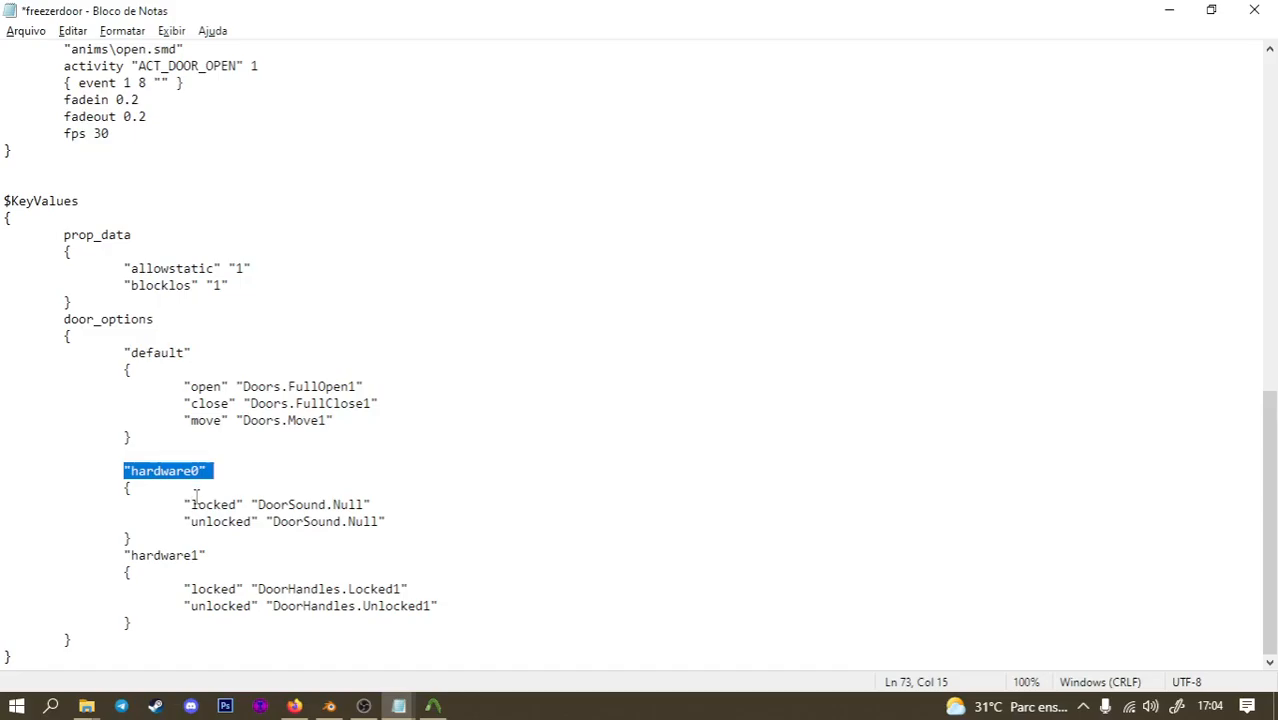
left_click_drag(400, 589, 259, 589)
key("ctrl+c")
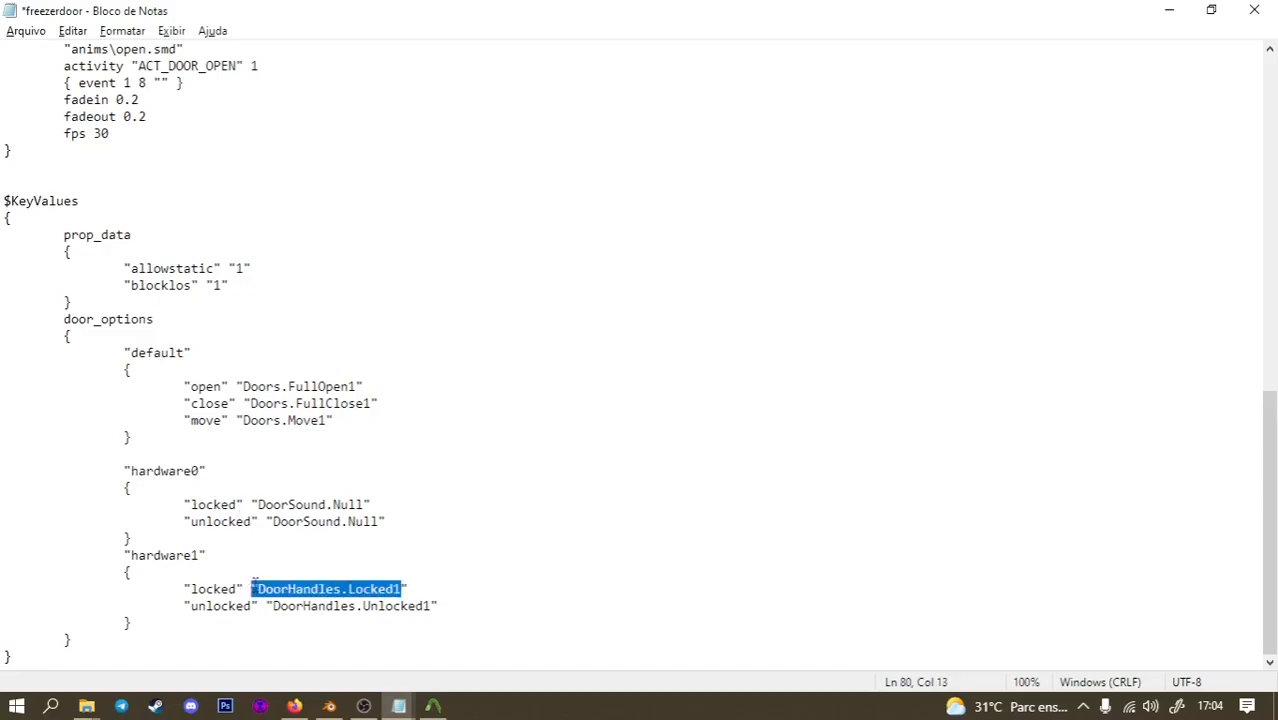
left_click_drag(362, 504, 259, 504)
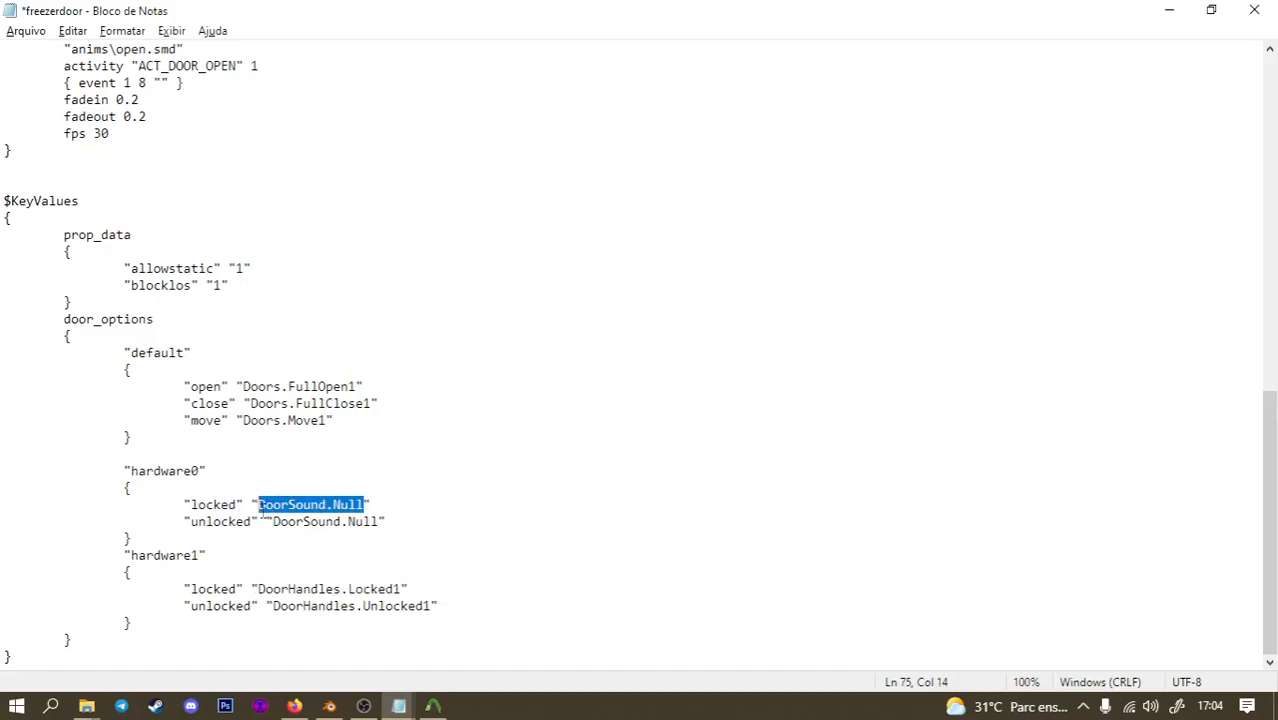
key("ctrl+v")
left_click_drag(426, 606, 275, 606)
key("ctrl+c")
left_click_drag(378, 521, 272, 521)
key("ctrl+v")
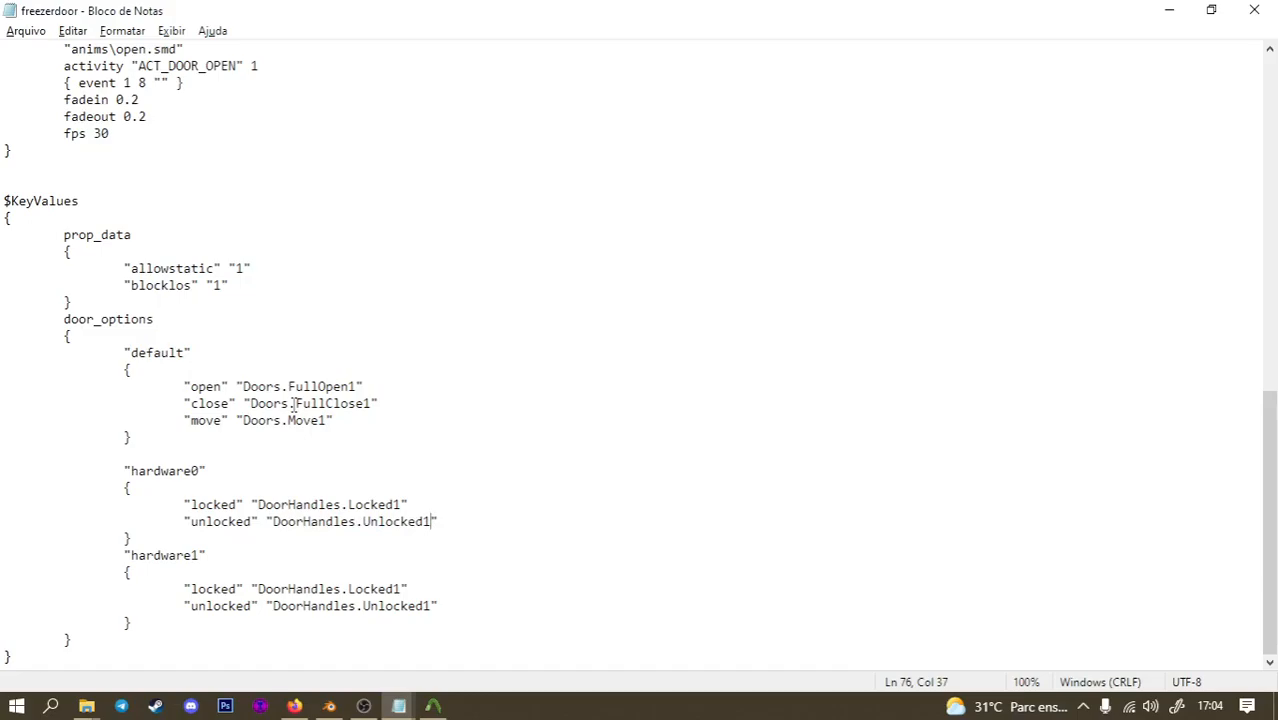
Examine the "open" and "close" sound entries in the "default" block of door_options.
left_click_drag(258, 386, 335, 387)
double_click(330, 387)
left_click(309, 404)
double_click(309, 404)
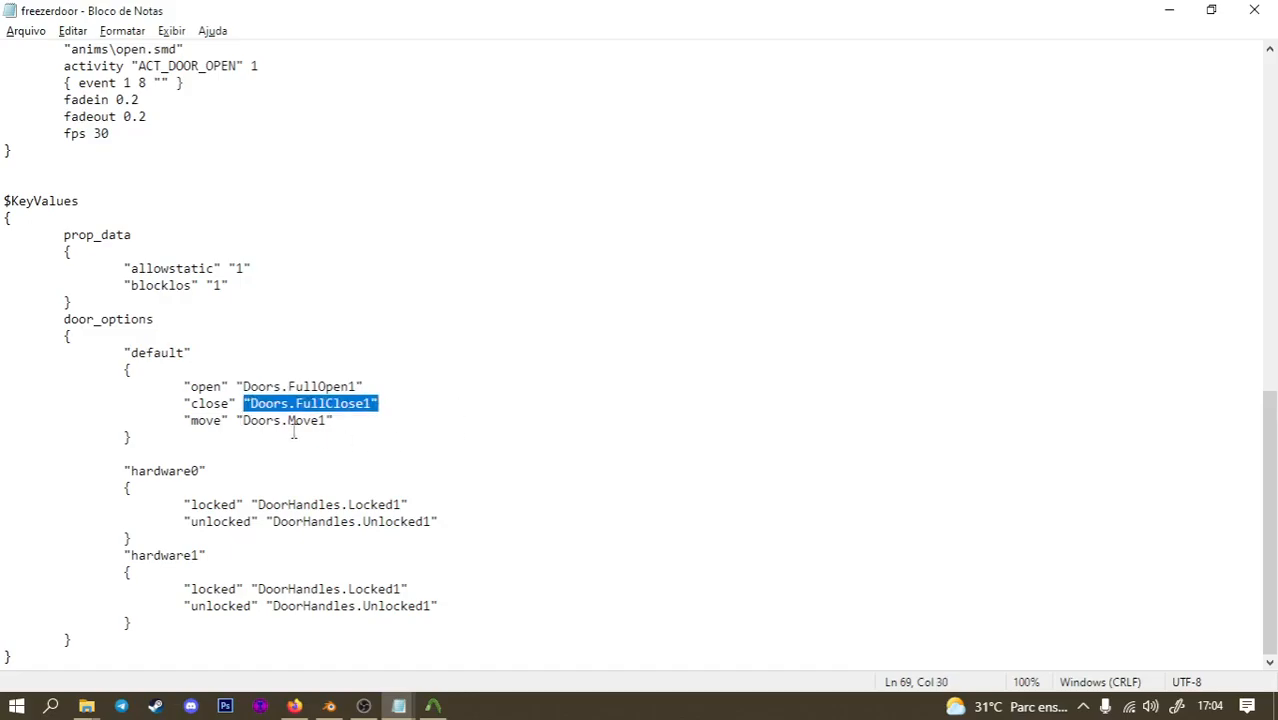
mouse_move(80, 706)
left_click_drag(352, 403, 244, 404)
Review the activity lines of the "idle", "locked" and "open" sequences, and look over the whole freezerdoor script.
scroll(297, 314, "up", 7)
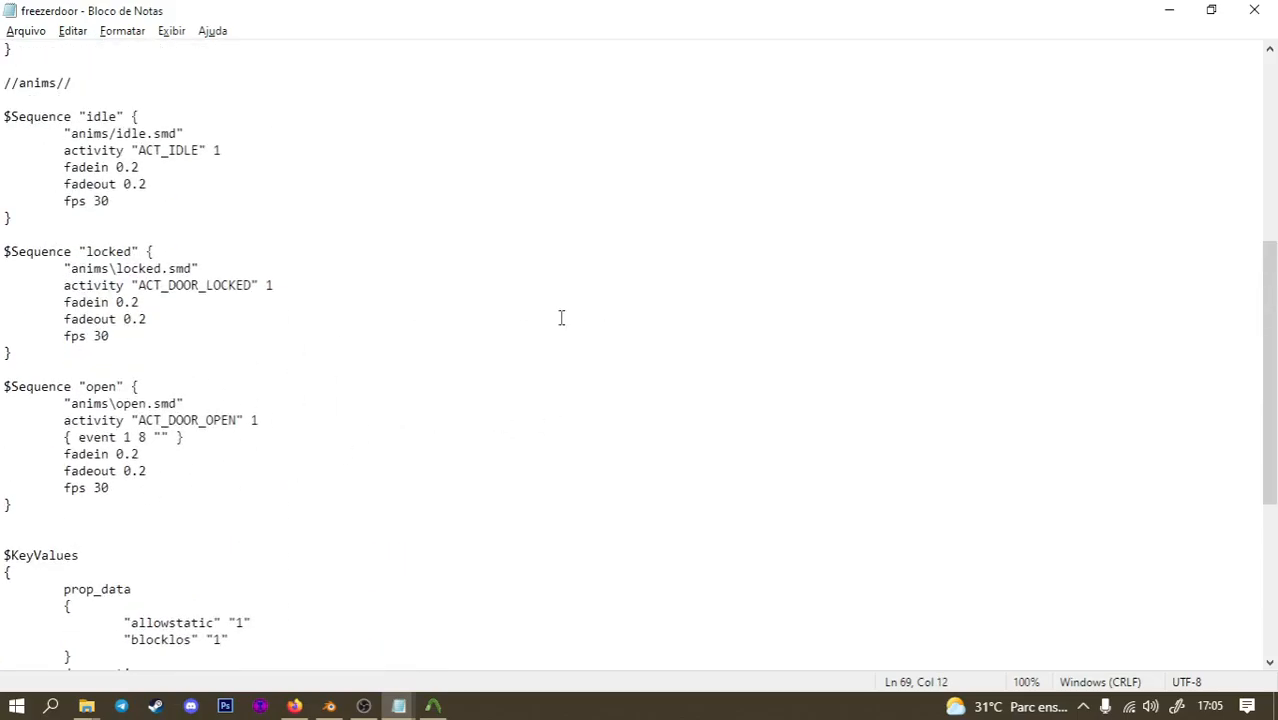
left_click(375, 421)
scroll(290, 348, "up", 2)
scroll(295, 352, "up", 1)
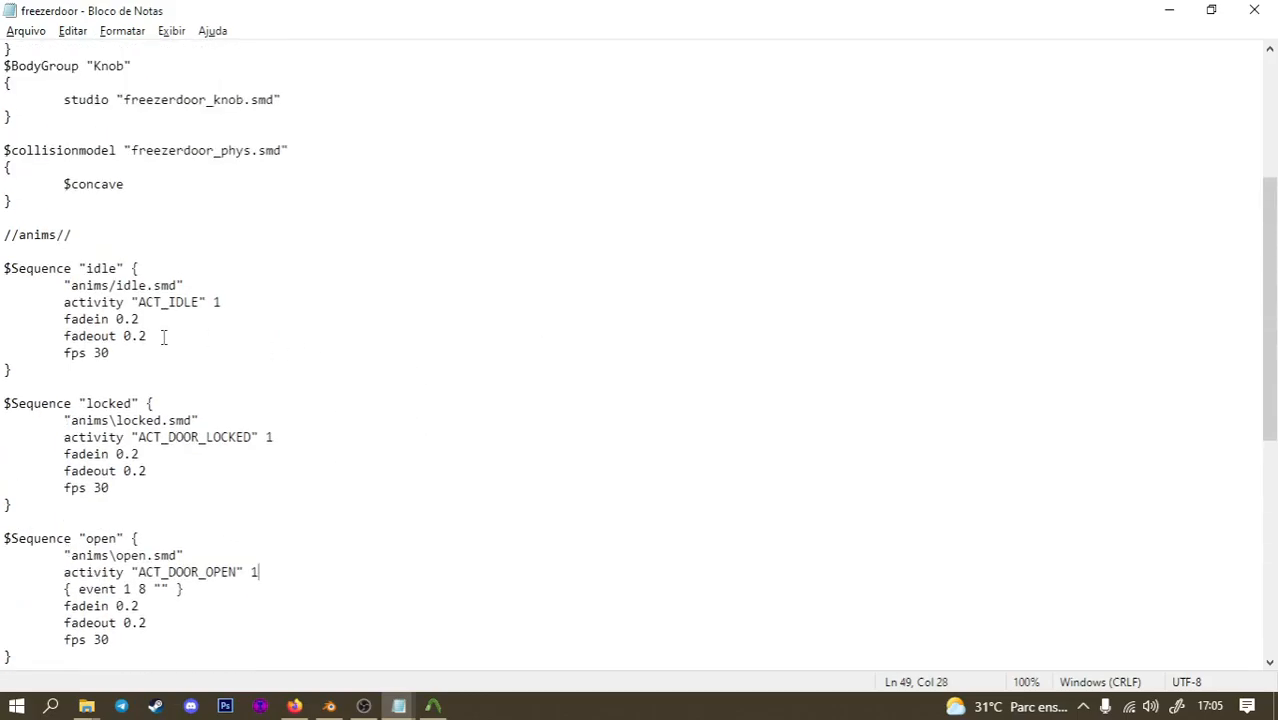
left_click_drag(108, 302, 231, 297)
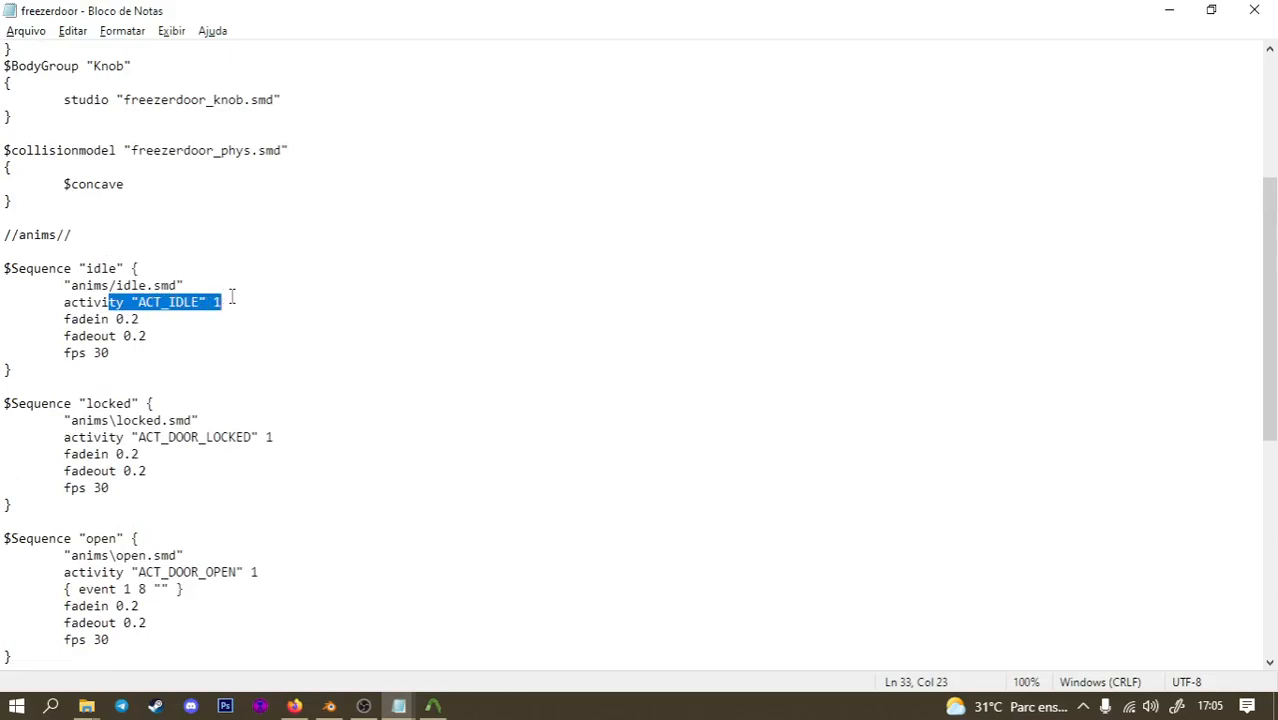
left_click(200, 302)
left_click_drag(138, 437, 266, 432)
scroll(128, 575, "down", 2)
left_click_drag(146, 468, 262, 468)
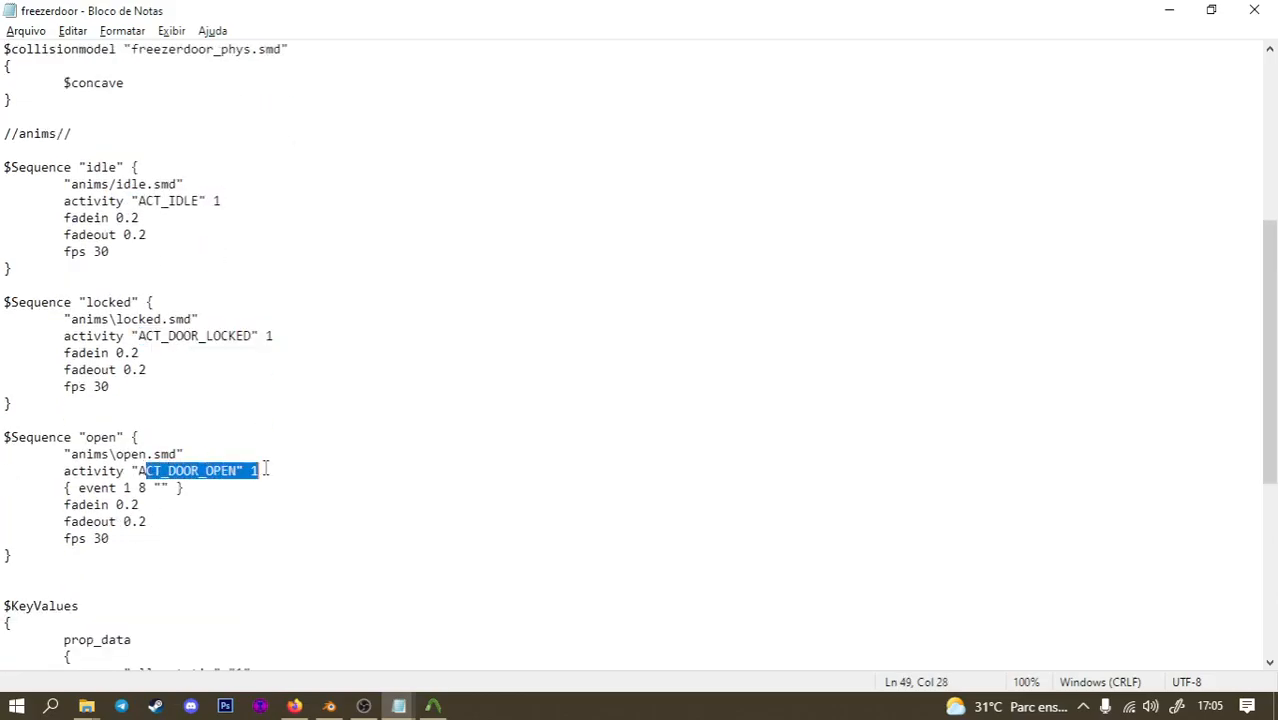
scroll(257, 397, "up", 1)
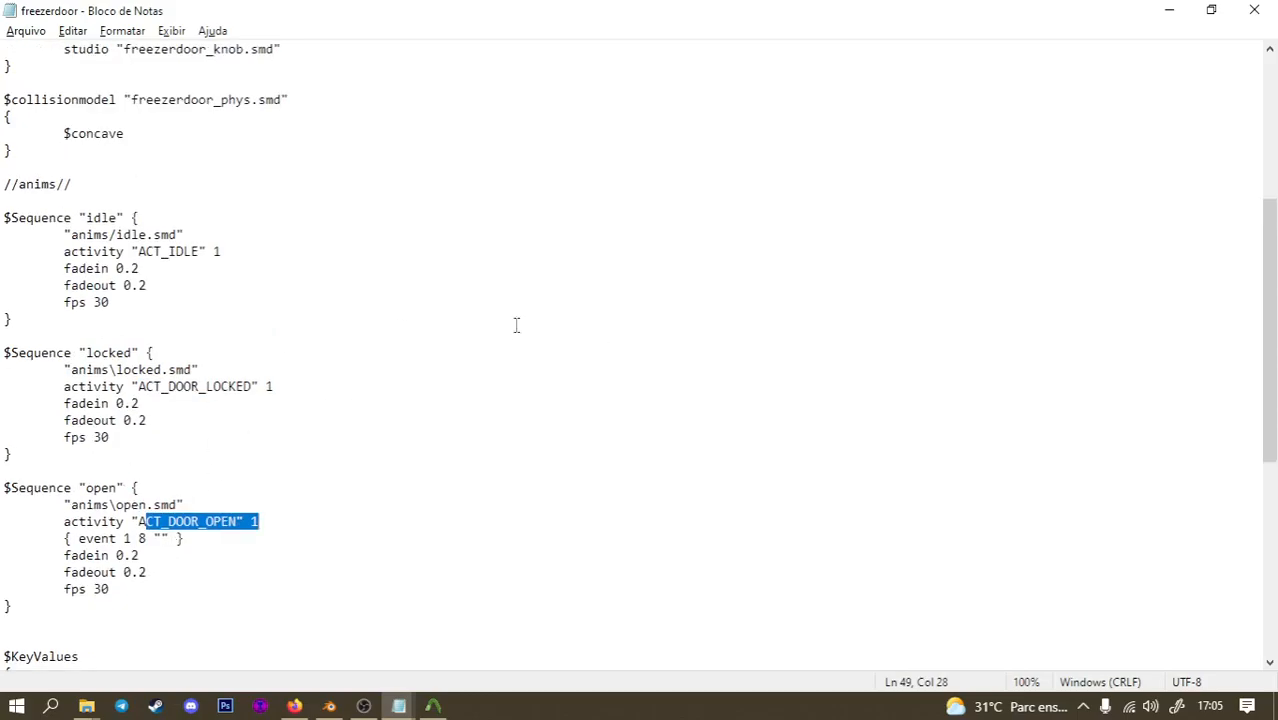
scroll(583, 334, "up", 7)
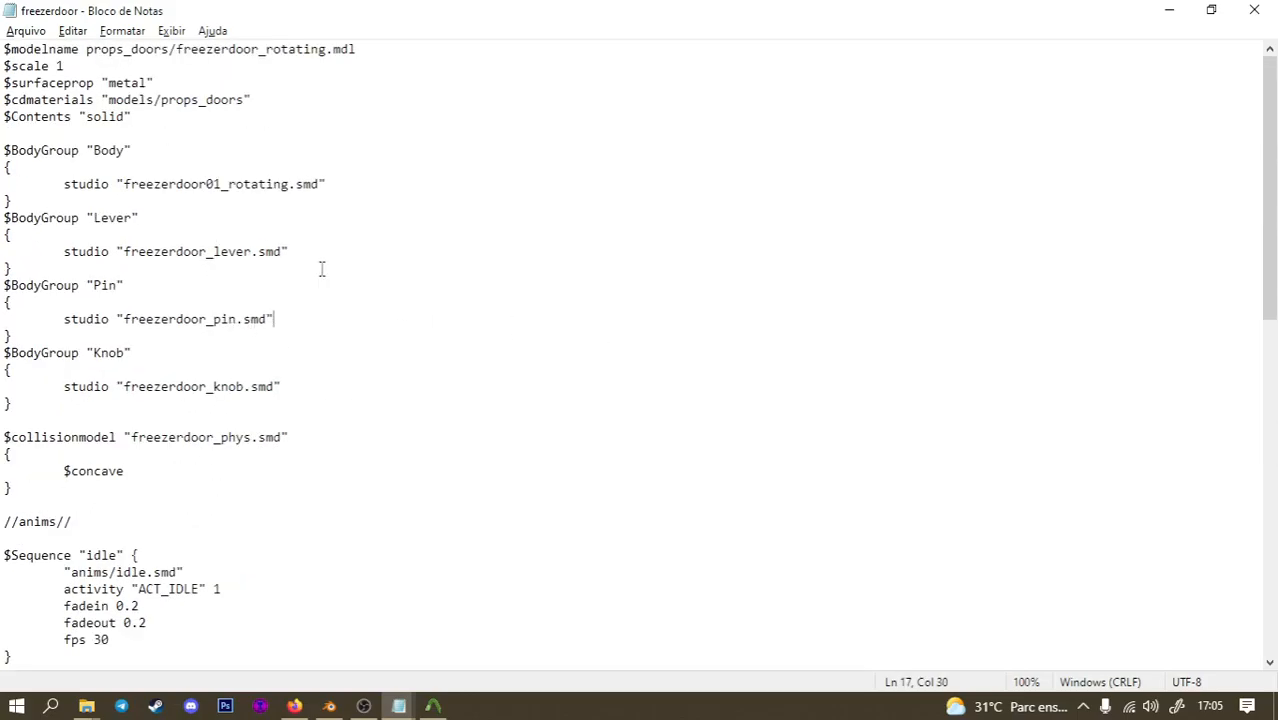
scroll(696, 486, "down", 15)
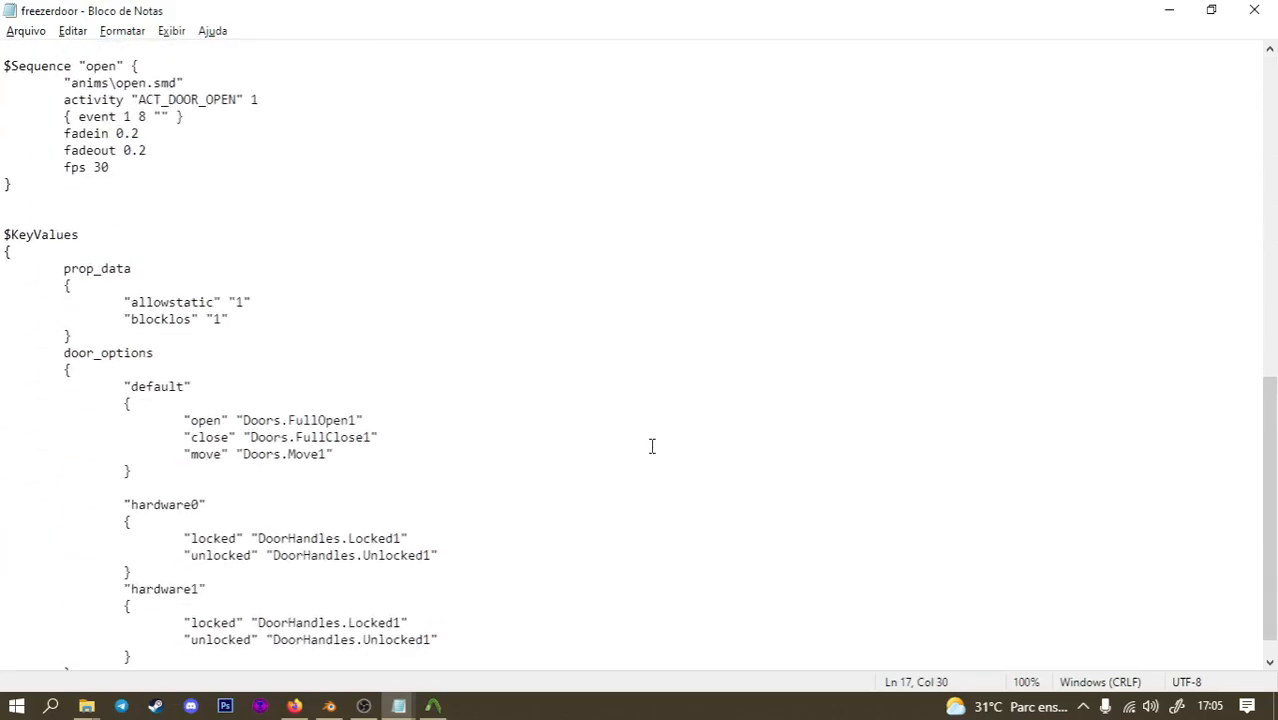
scroll(560, 550, "up", 15)
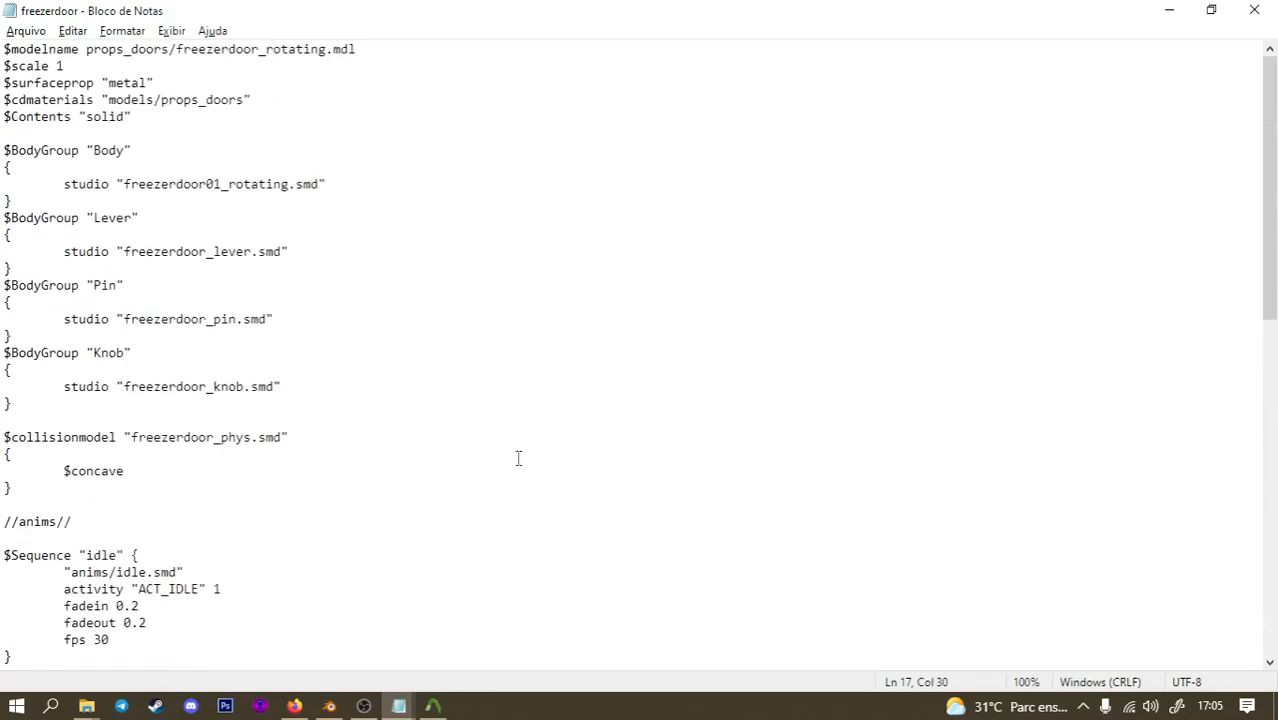
Close the freezerdoor and door01_left scripts, go up to the prop_door_rotating folder, and select the freezerdoor QC file.
mouse_move(436, 703)
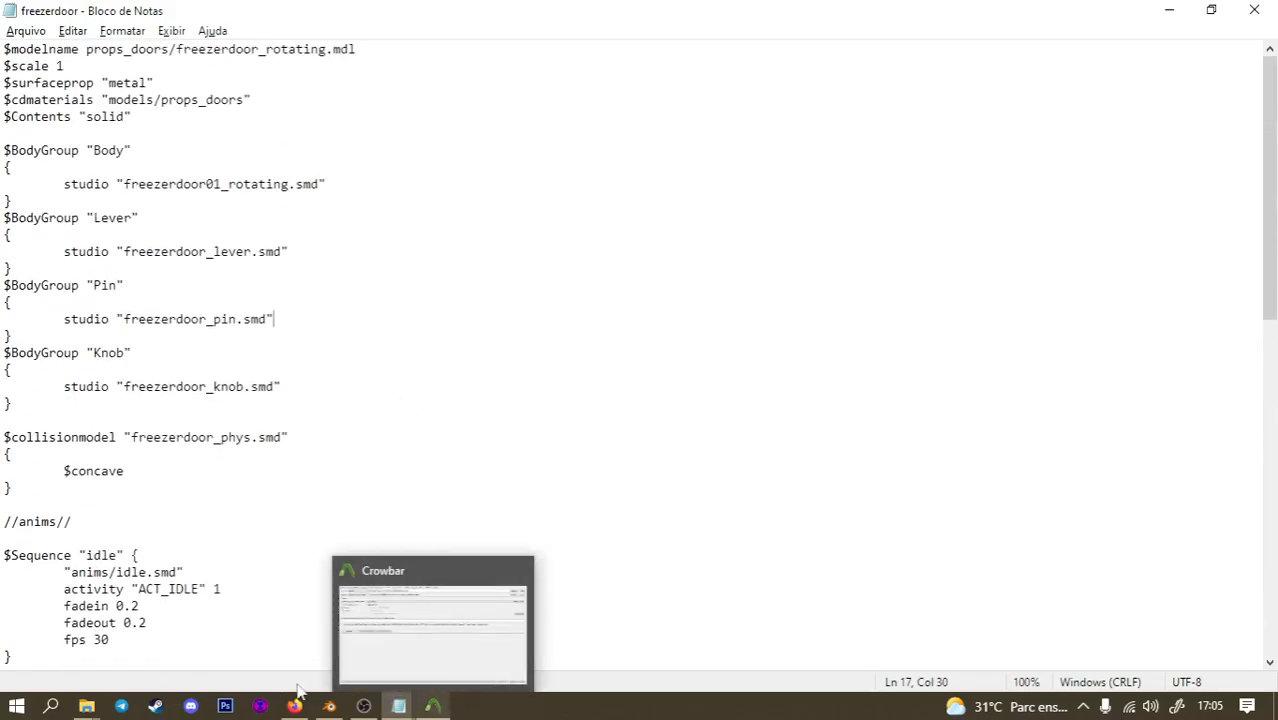
left_click(1254, 10)
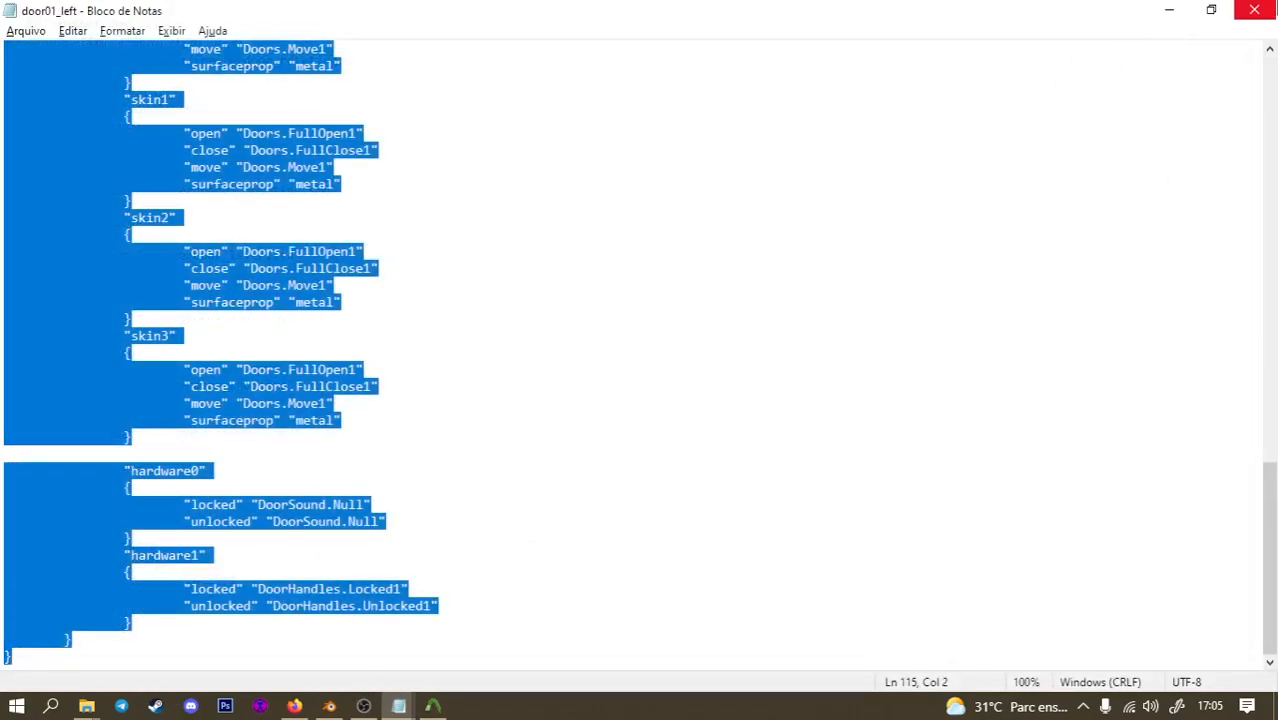
left_click(1256, 10)
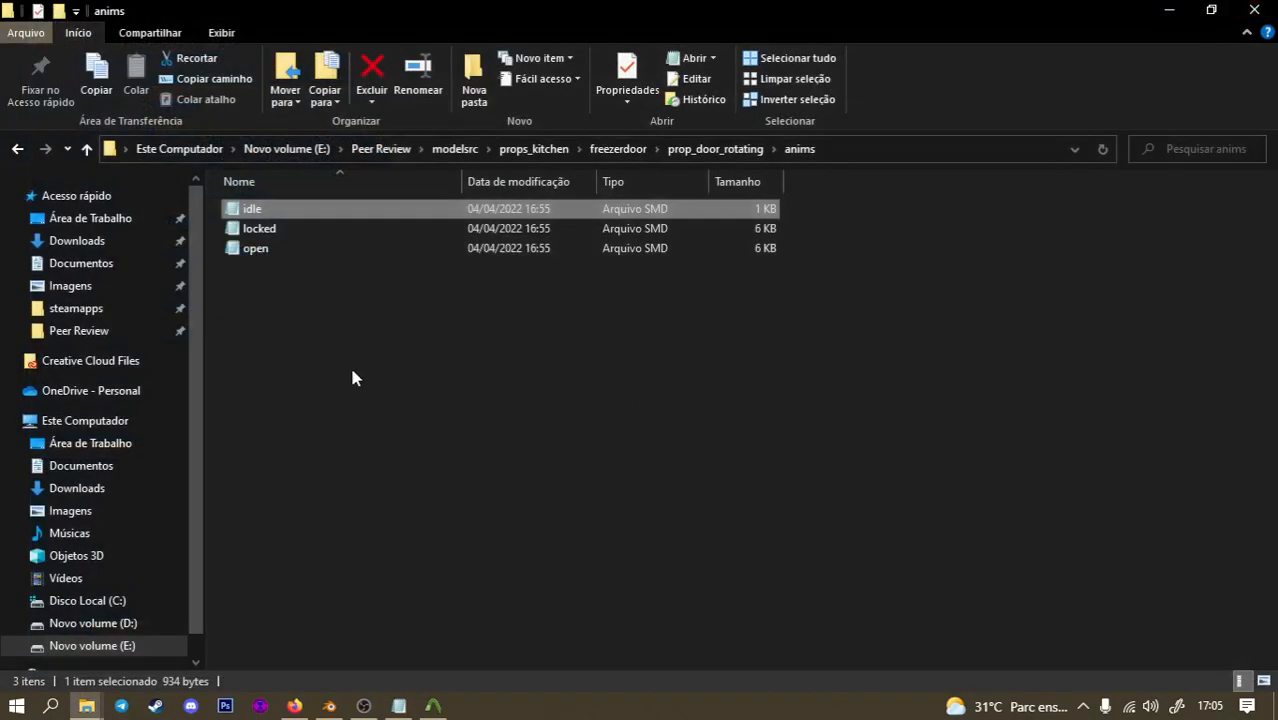
key("BackSpace")
left_click(266, 228)
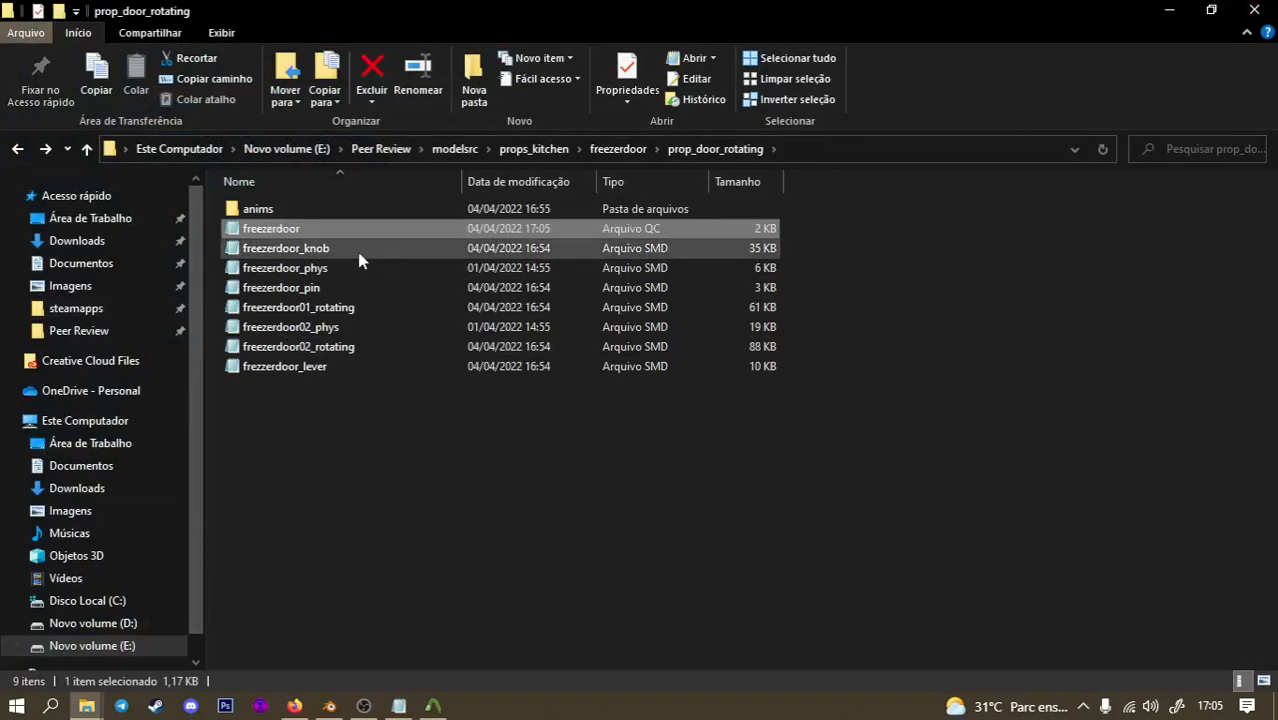
Duplicate the freezerdoor QC file in the same folder, name the copy freezerdoor02, and open it for editing.
key("ctrl+c")
key("ctrl+v")
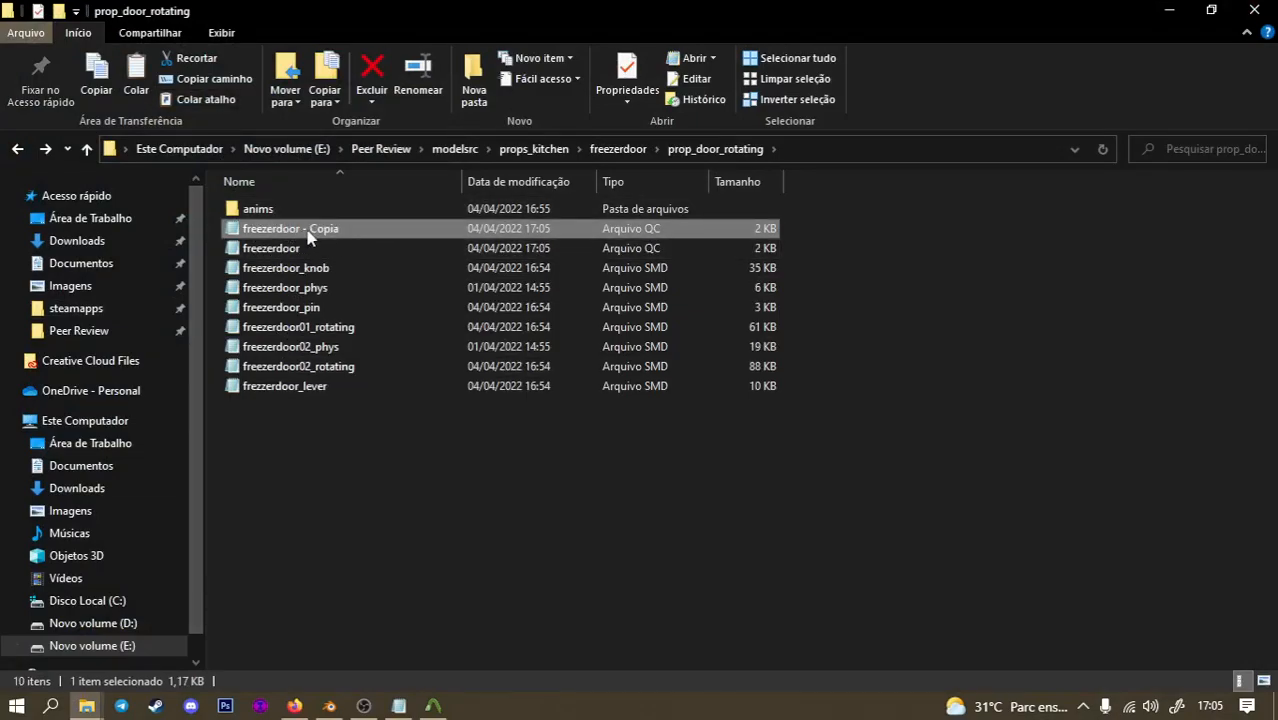
left_click(304, 230)
left_click_drag(303, 229, 358, 234)
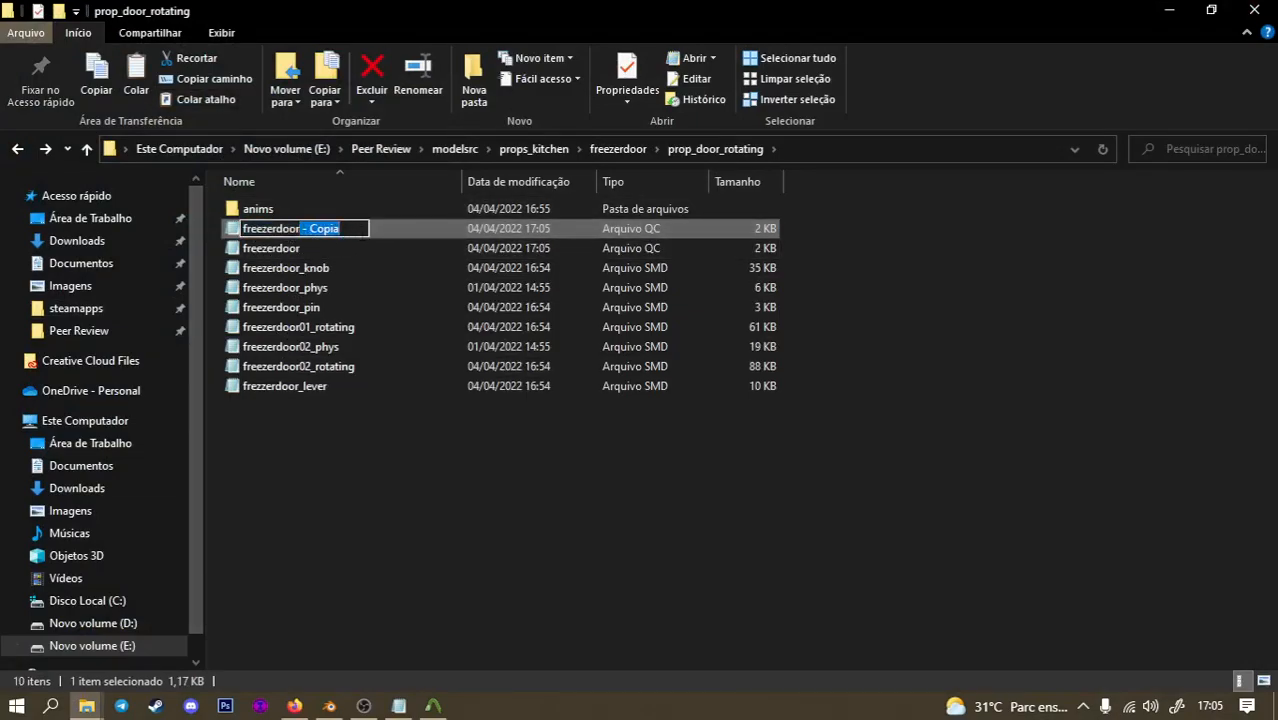
key("BackSpace")
type("02")
key("Return")
key("Return")
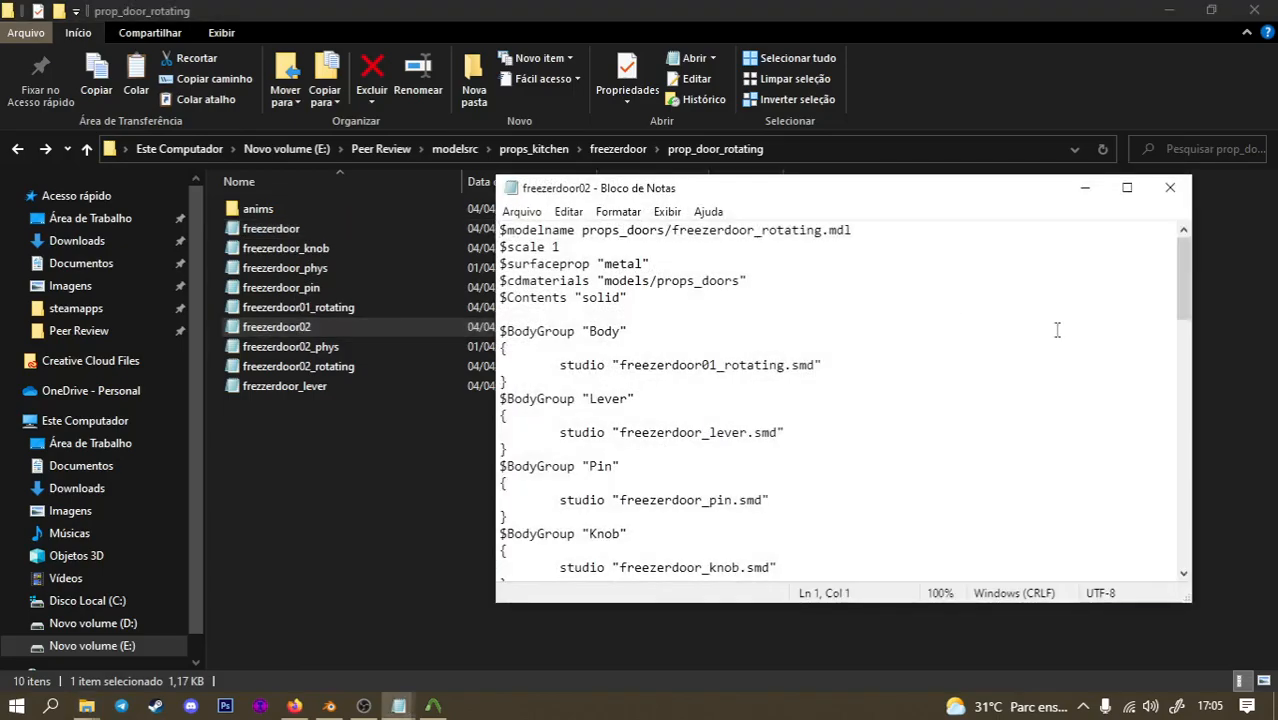
Change the model name to freezerdoor02_rotating.mdl and the "Body" studio file to freezerdoor02_rotating.smd, saving the script.
type("02")
key("ctrl+s")
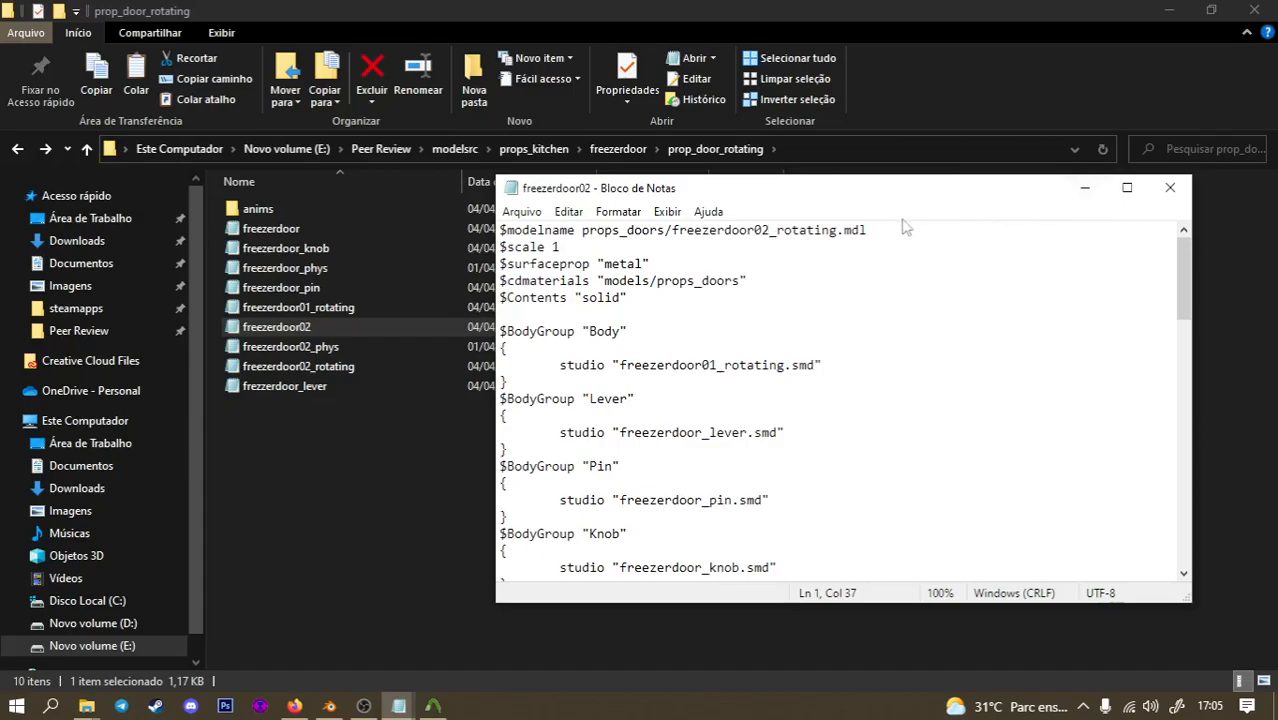
left_click_drag(716, 363, 708, 365)
type("2")
key("ctrl+s")
Set the collision model to "freezerdoor02_phys.smd", save the freezerdoor02 script, check the remaining blocks and close it.
scroll(706, 435, "down", 8)
scroll(725, 430, "up", 2)
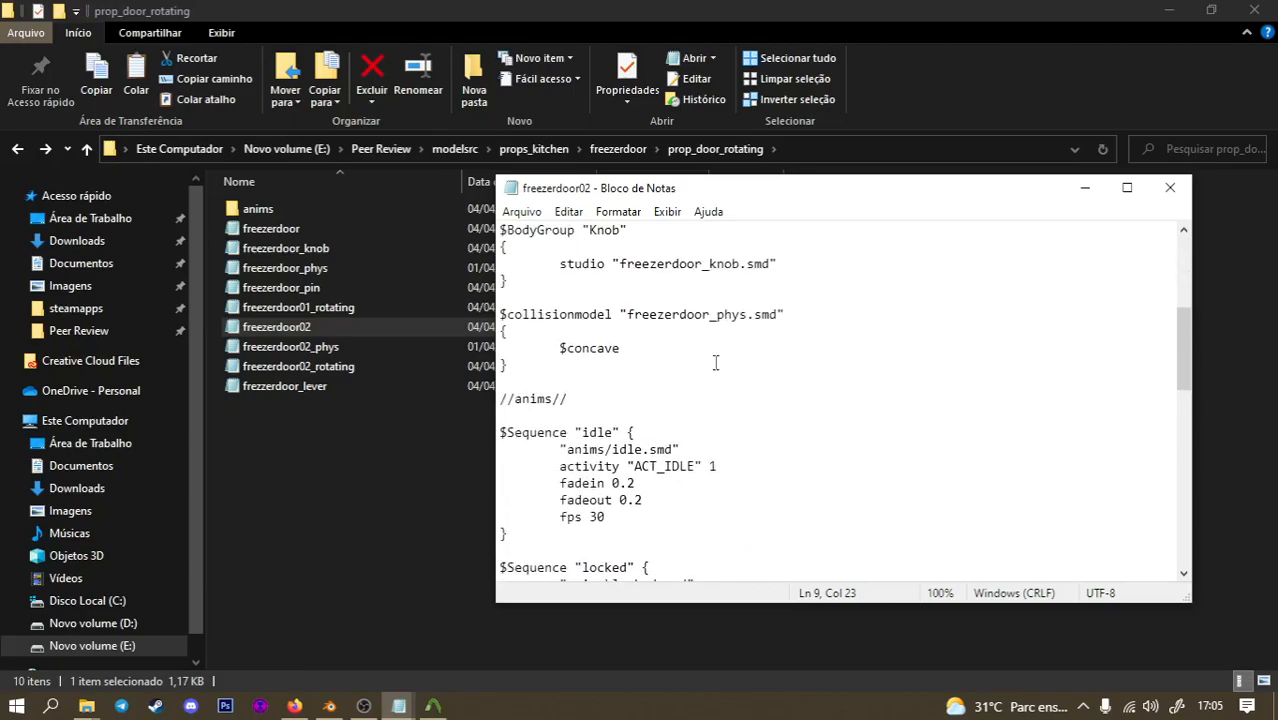
scroll(715, 340, "up", 1)
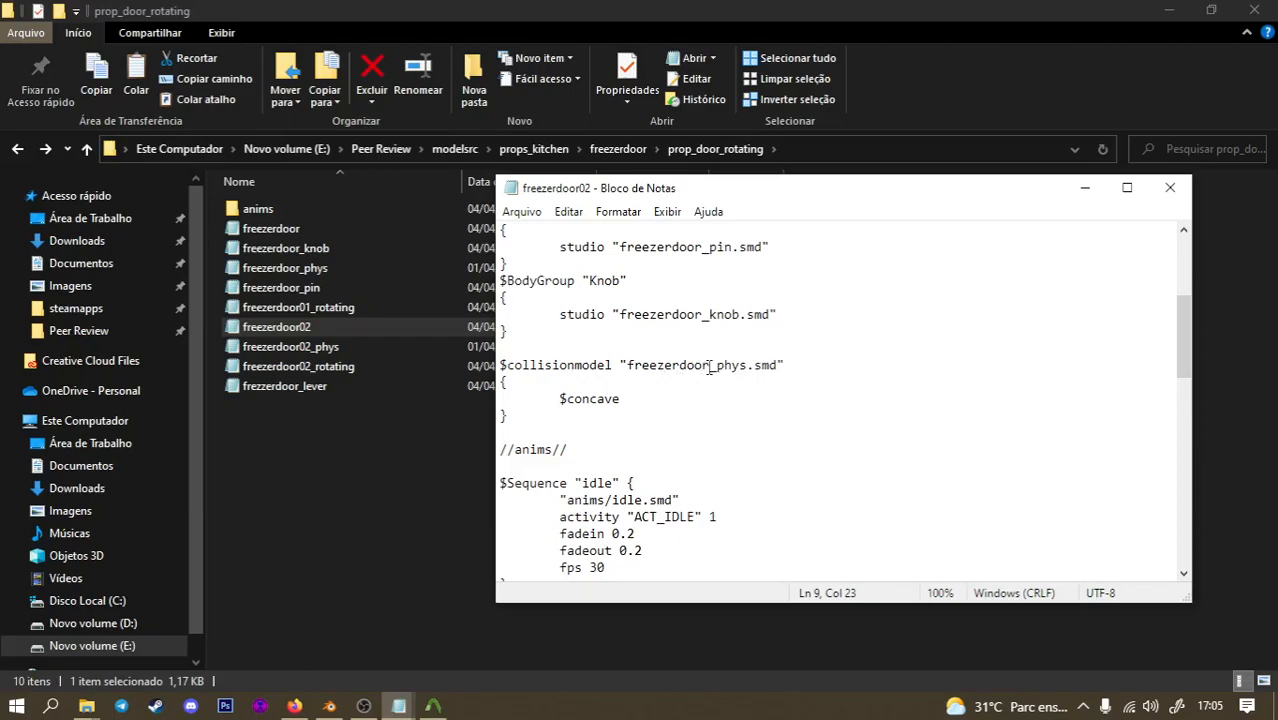
left_click(709, 366)
type("2")
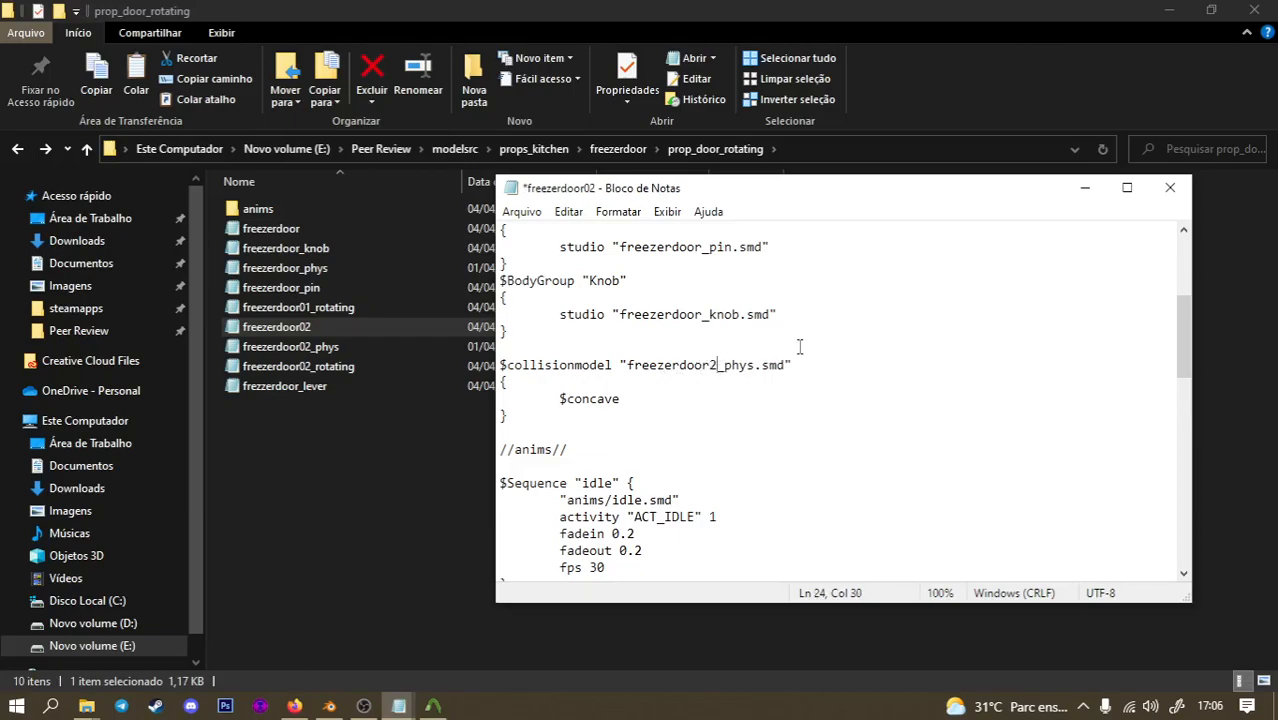
type("0")
key("ctrl+s")
scroll(795, 345, "down", 6)
scroll(790, 344, "down", 5)
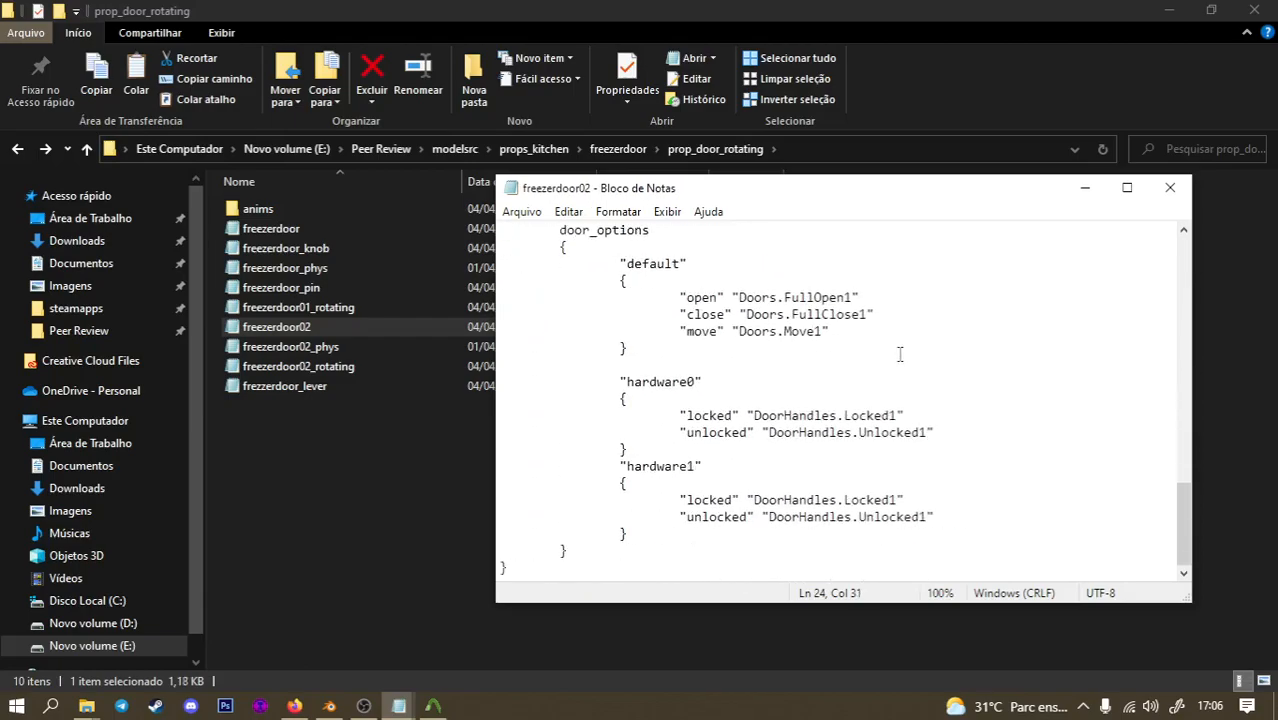
left_click(1168, 188)
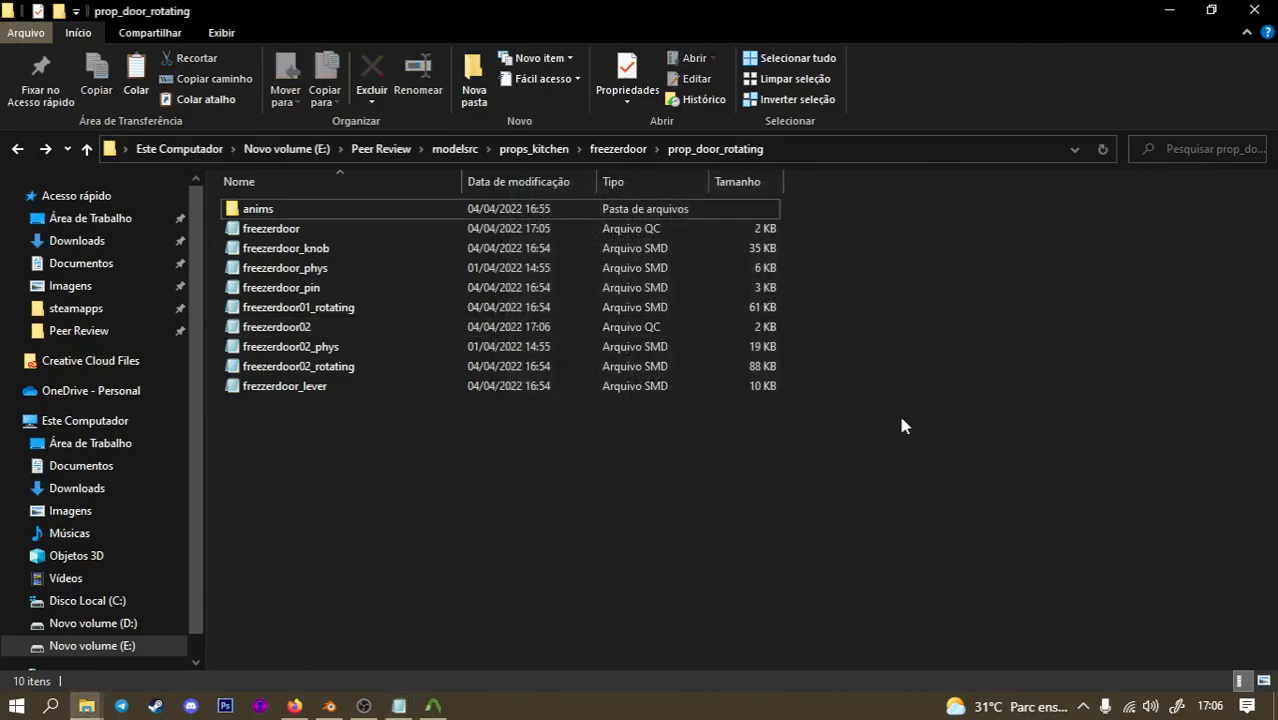
Switch to Crowbar, set the QC input to the freezerdoor\prop_door_rotating folder, and compile it.
left_click(433, 706)
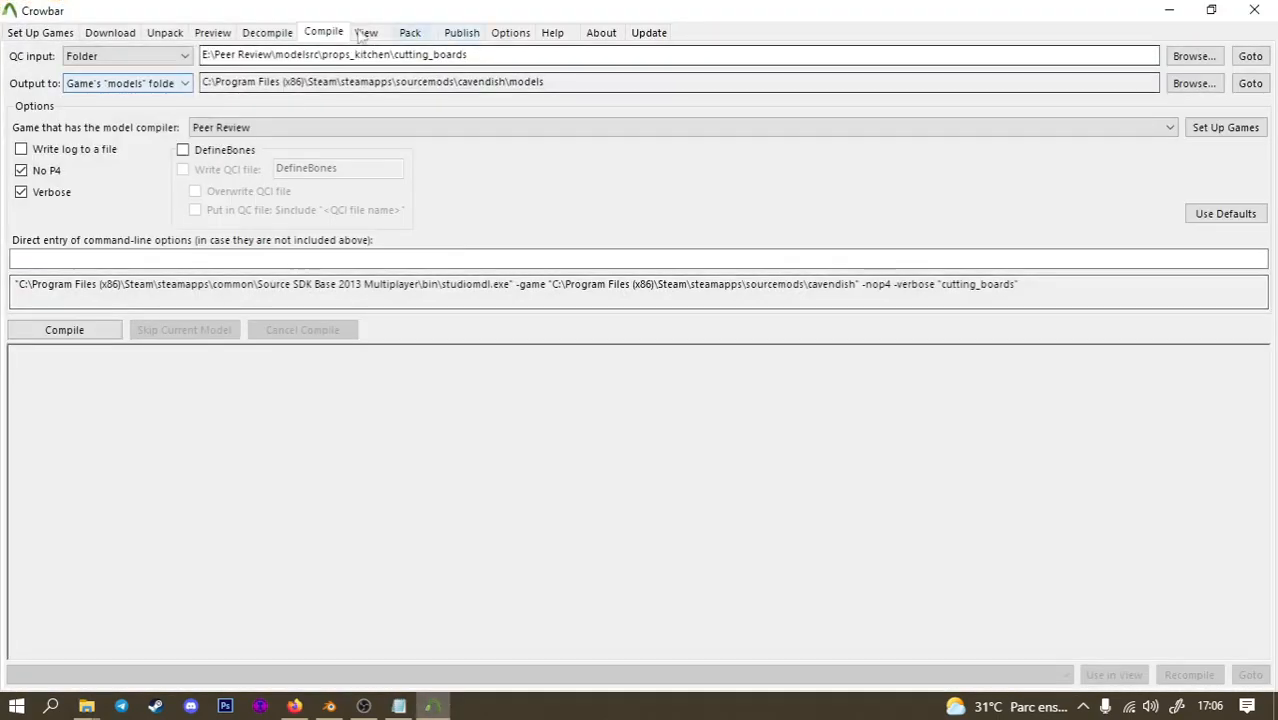
left_click(1190, 56)
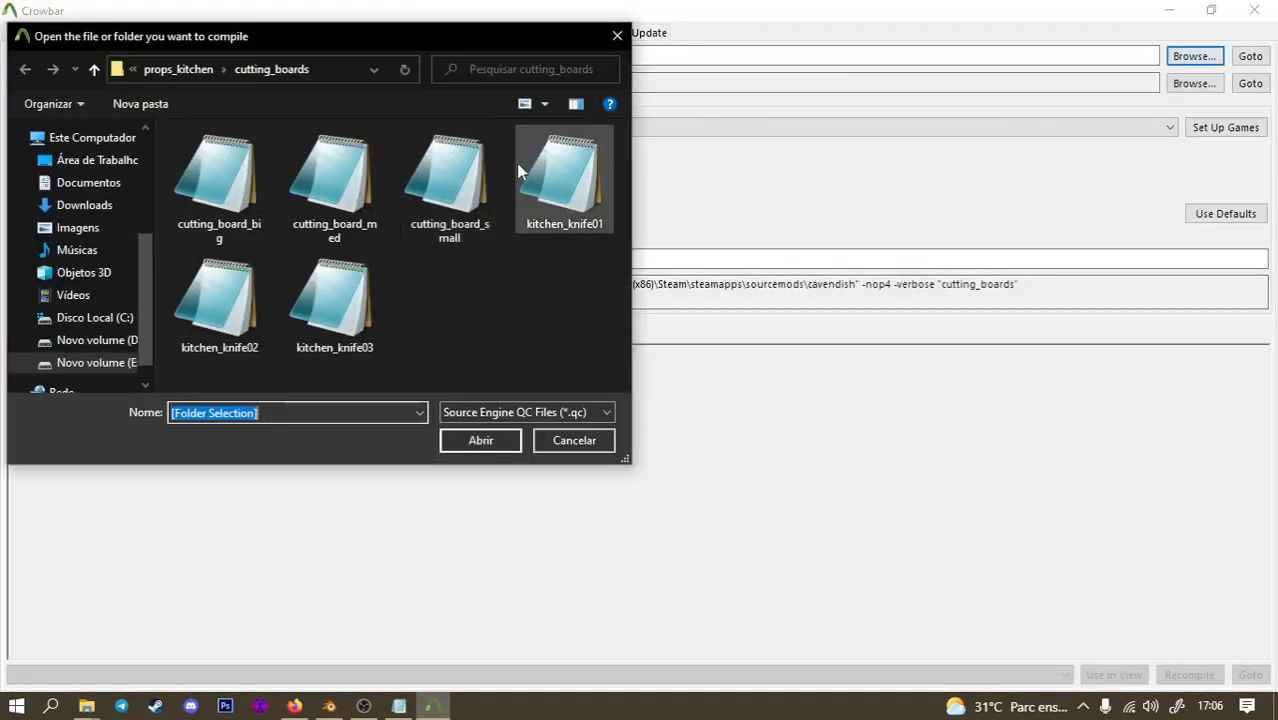
left_click(186, 66)
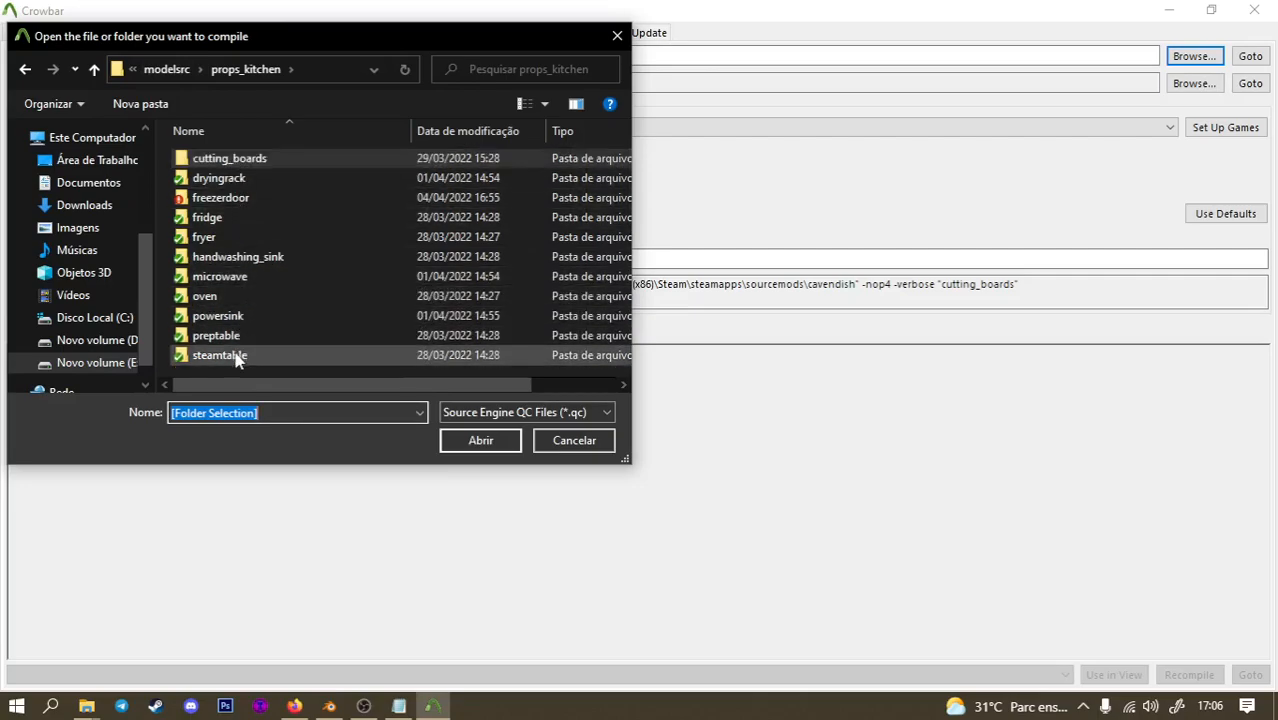
double_click(228, 198)
double_click(232, 180)
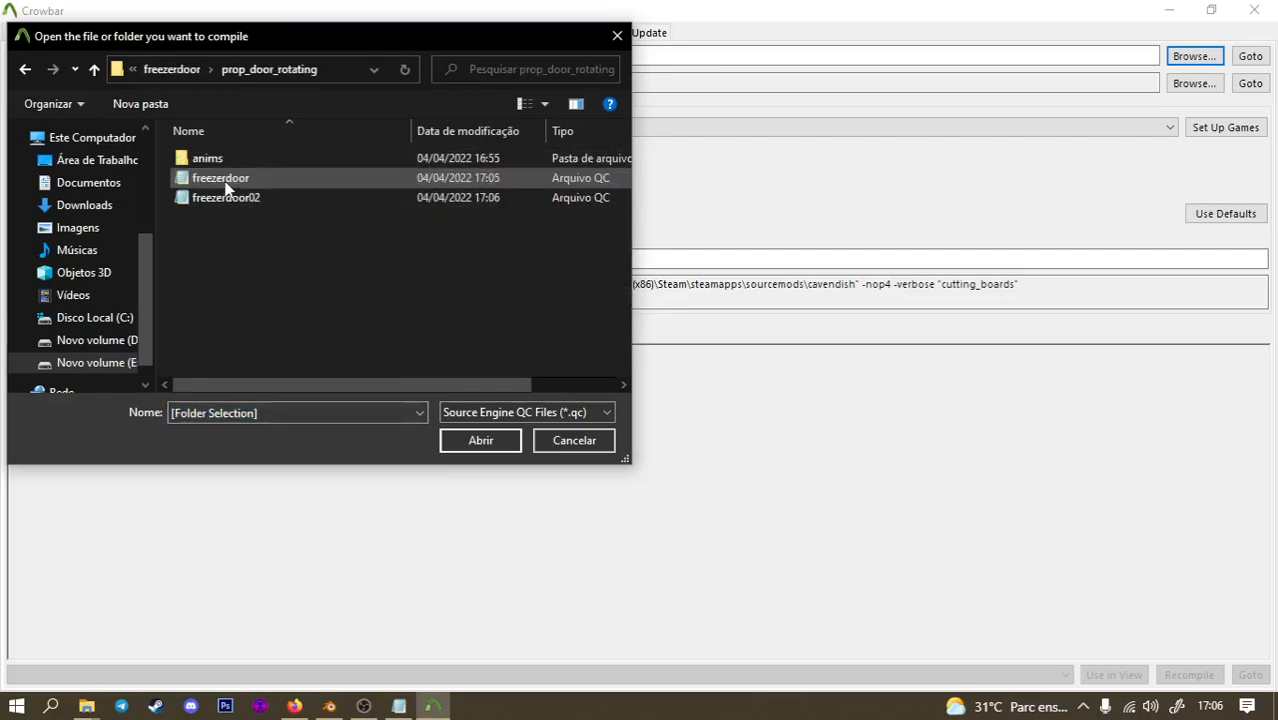
left_click(479, 439)
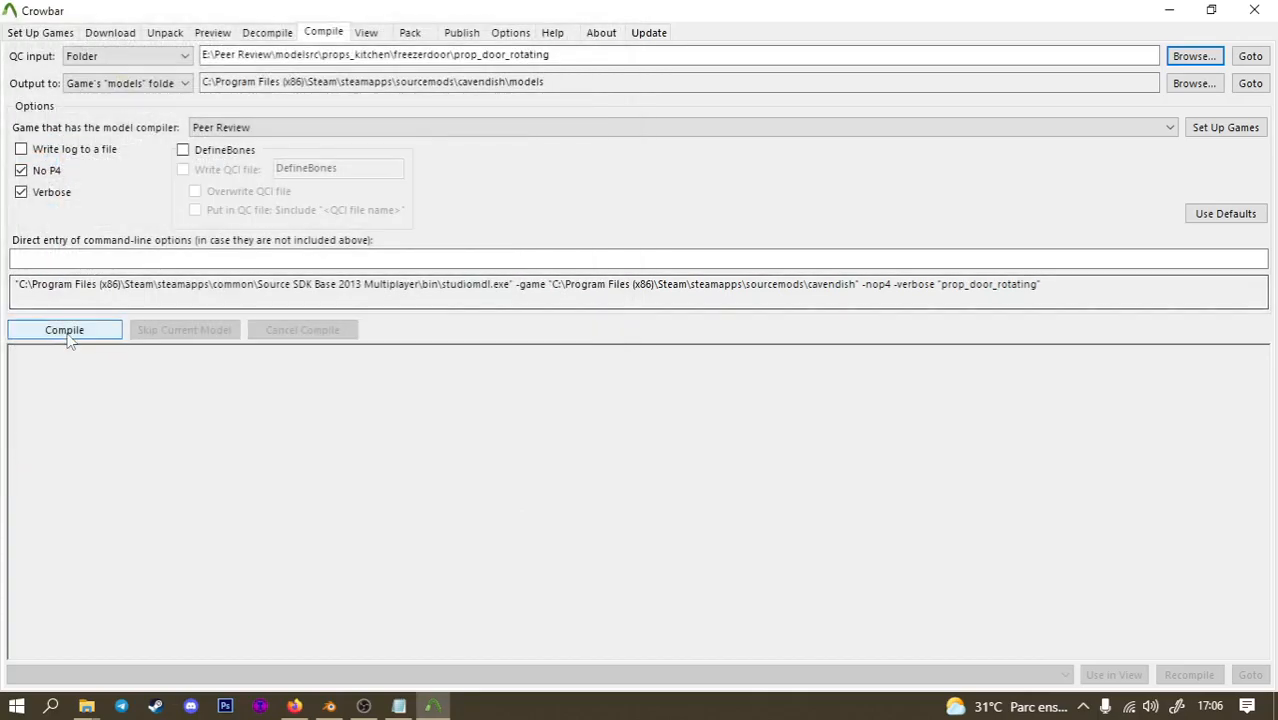
left_click(112, 330)
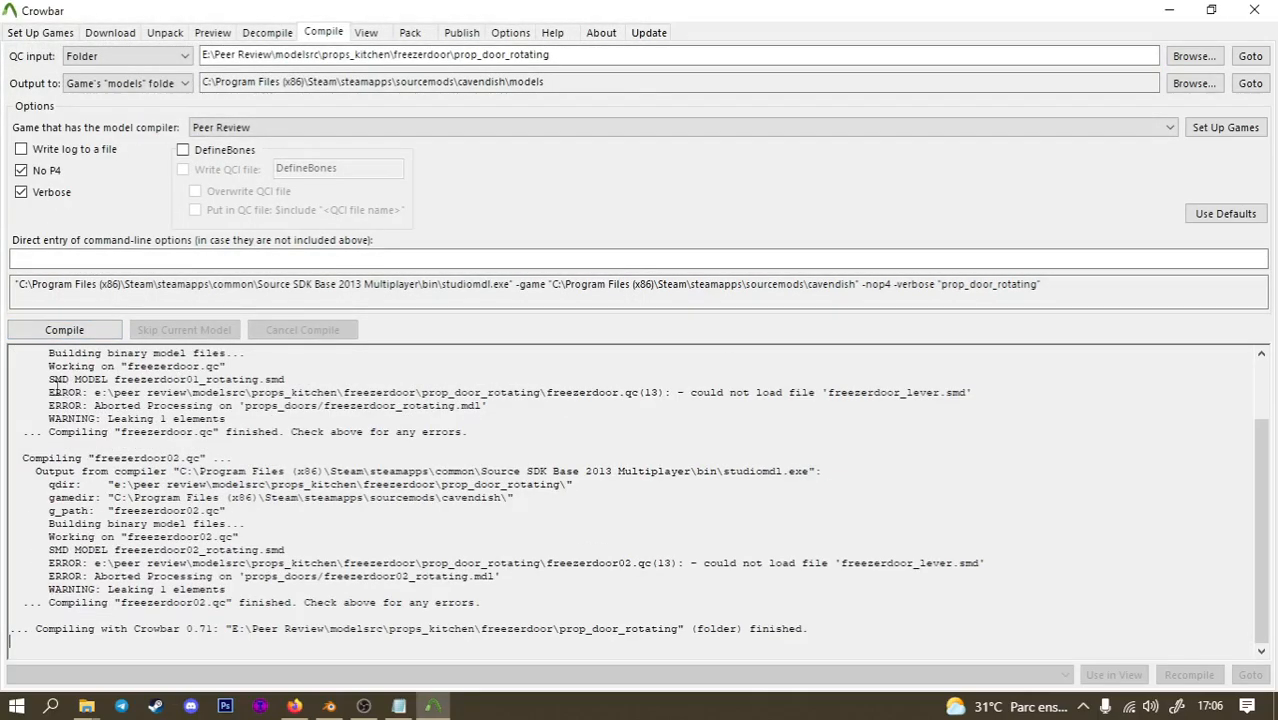
Examine the error and warning lines for freezerdoor.qc in the compile log.
left_click_drag(44, 392, 521, 412)
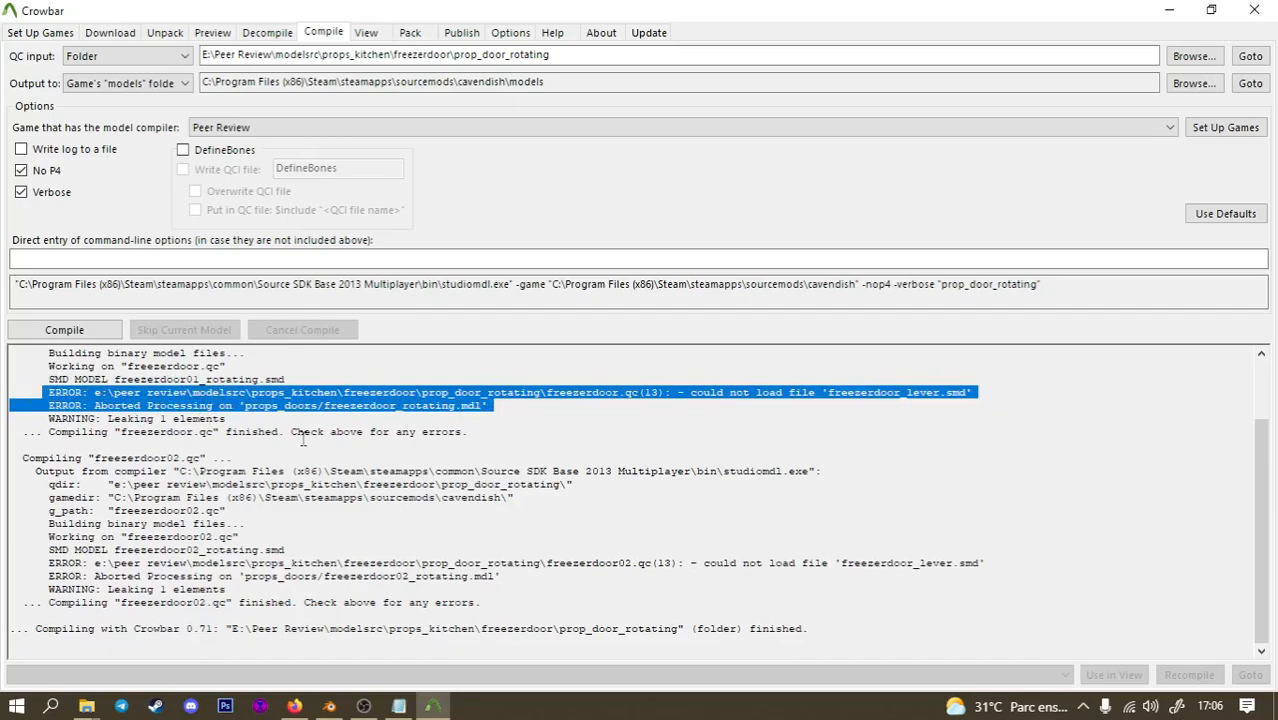
left_click_drag(108, 419, 251, 421)
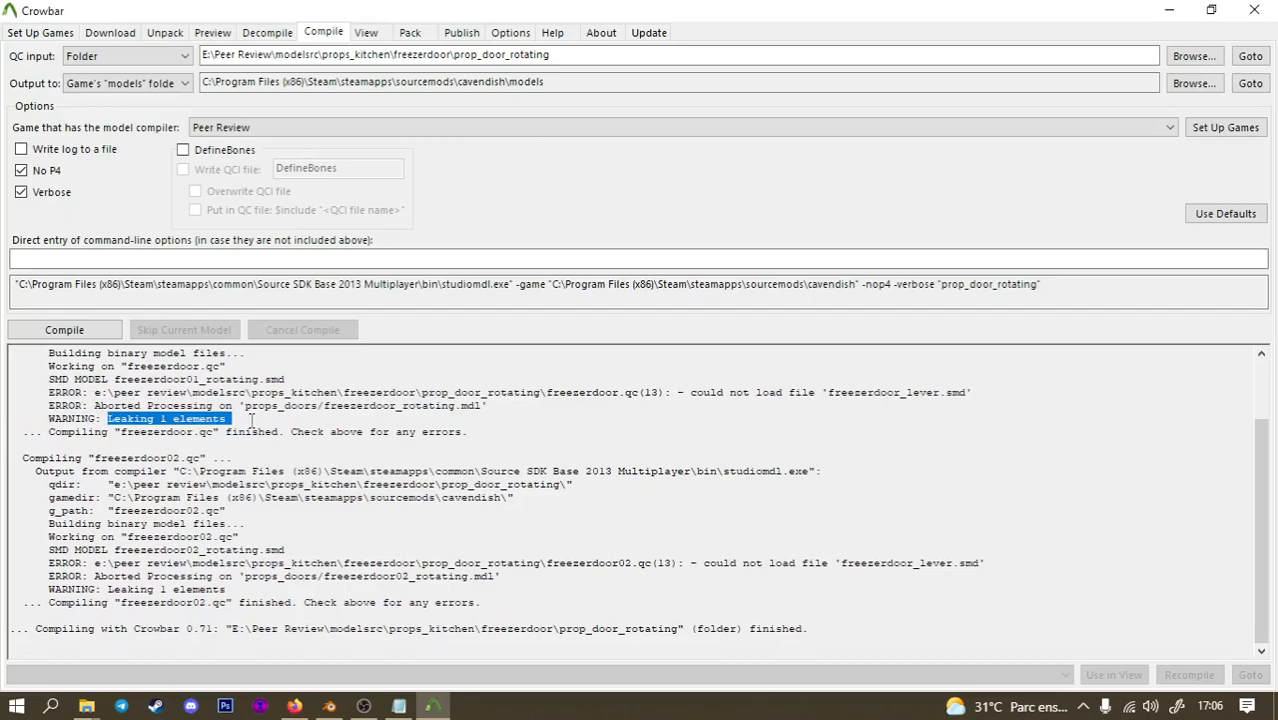
scroll(251, 421, "up", 1)
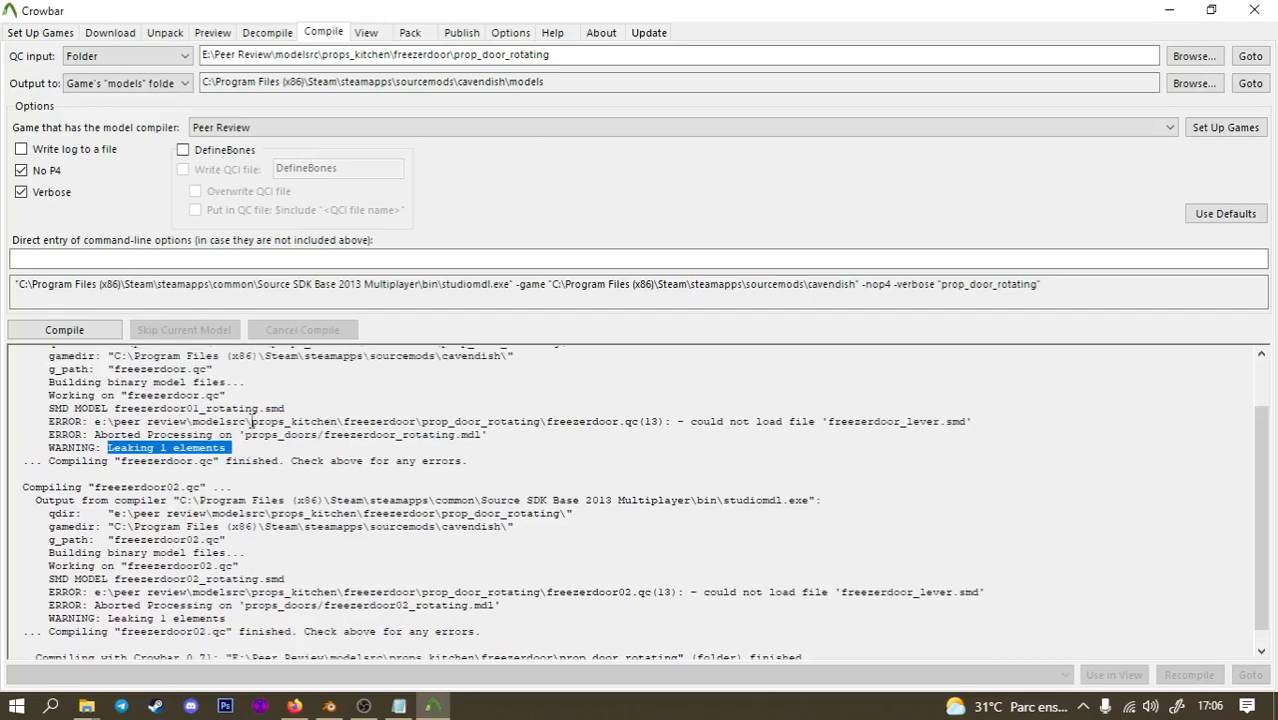
left_click_drag(697, 441, 957, 440)
left_click(963, 440)
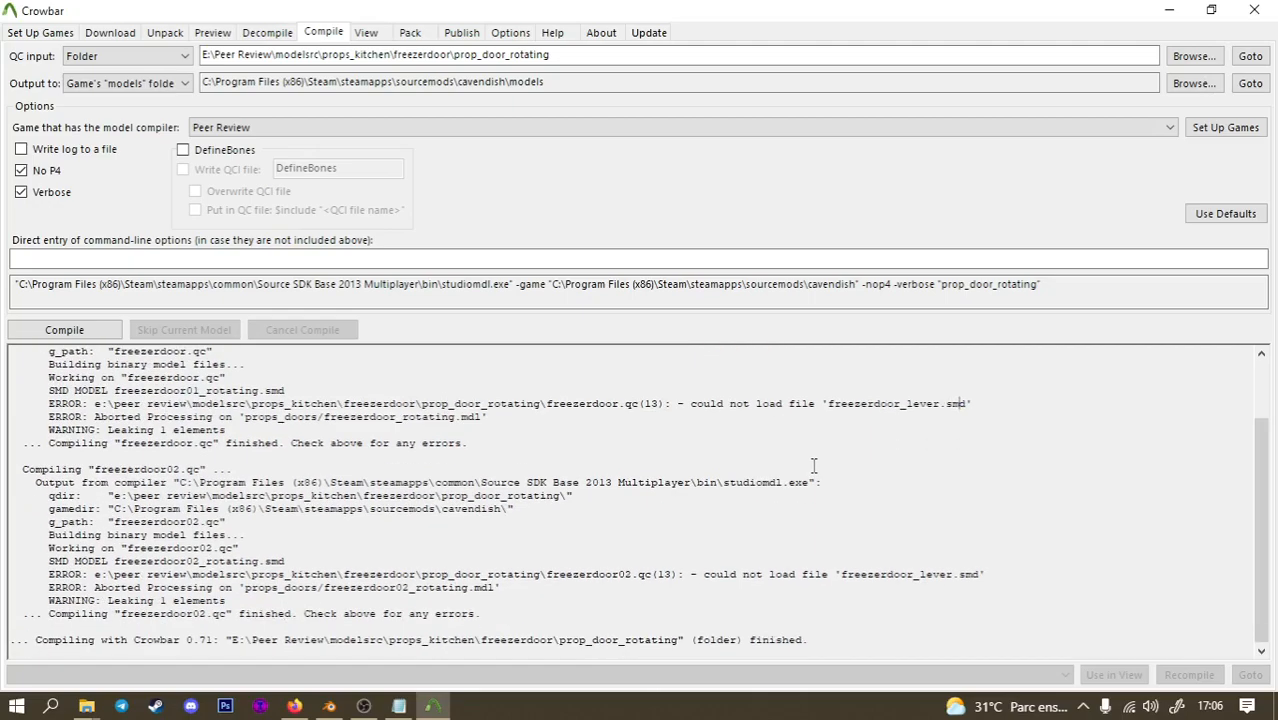
Return to the prop_door_rotating folder and remove the extra "z" from the lever SMD file's name.
left_click(1169, 10)
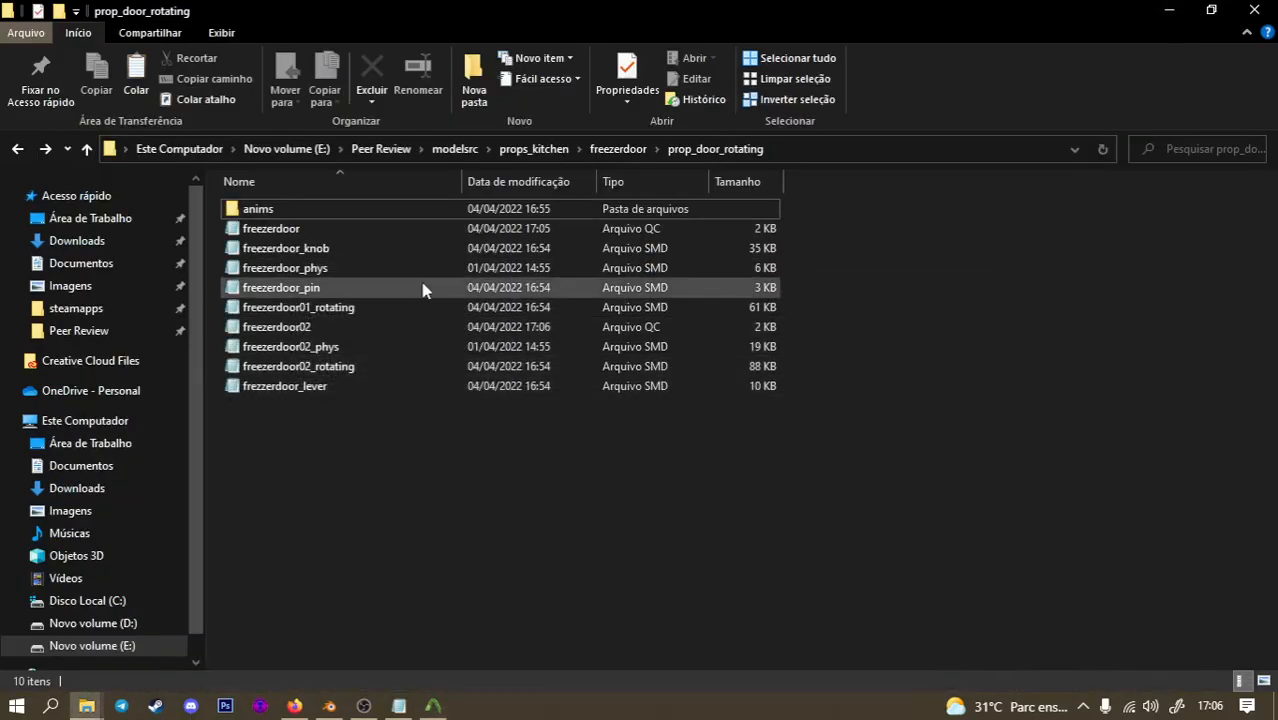
left_click(264, 396)
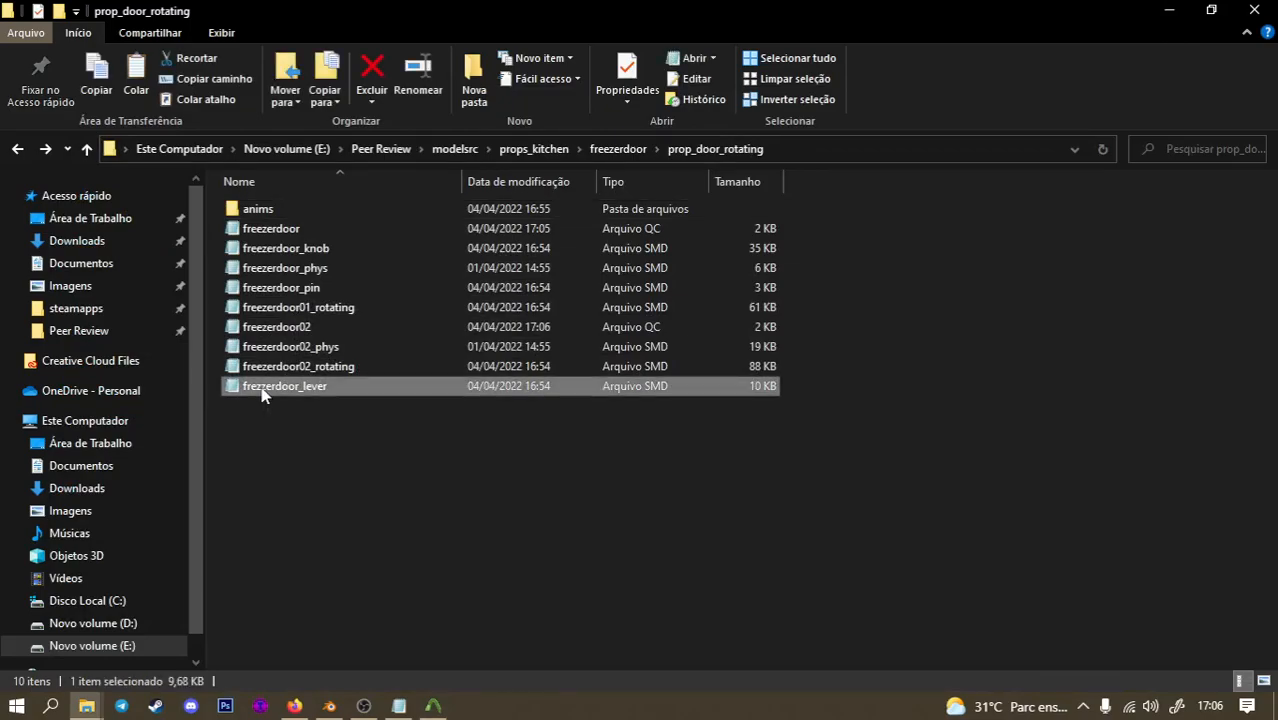
left_click(264, 396)
left_click(261, 387)
key("BackSpace")
key("Return")
left_click(309, 441)
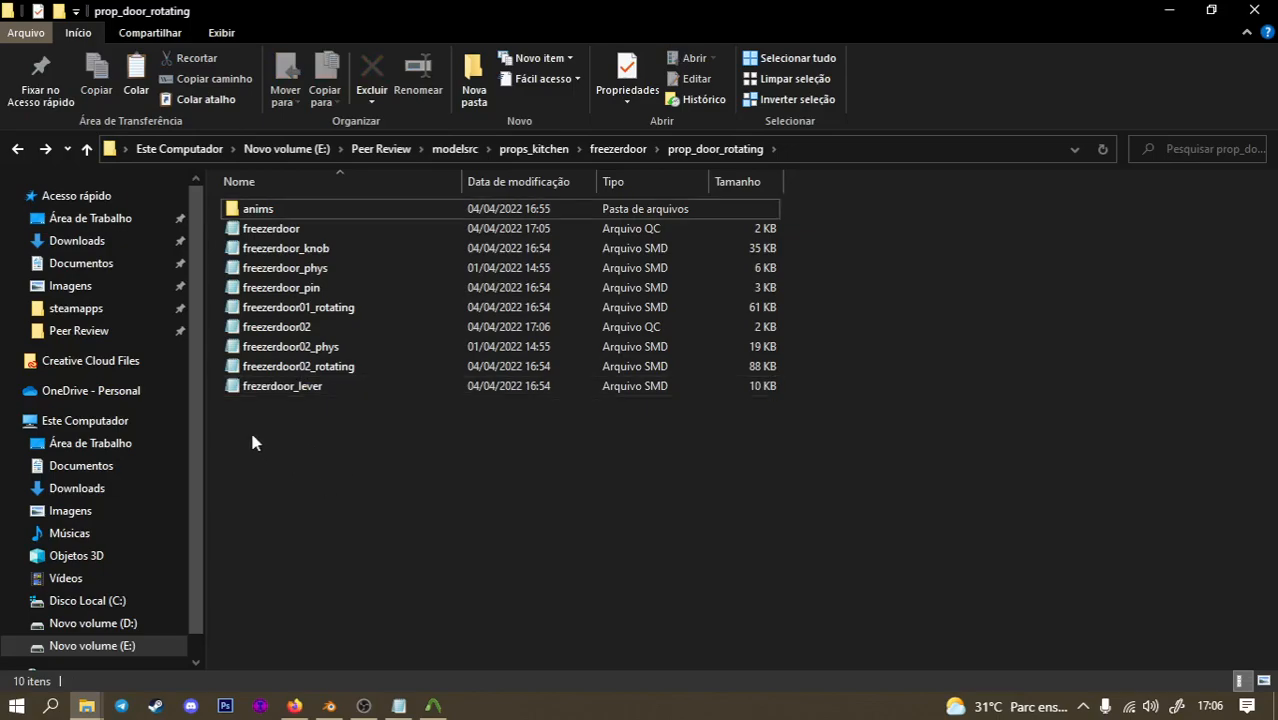
double_click(262, 388)
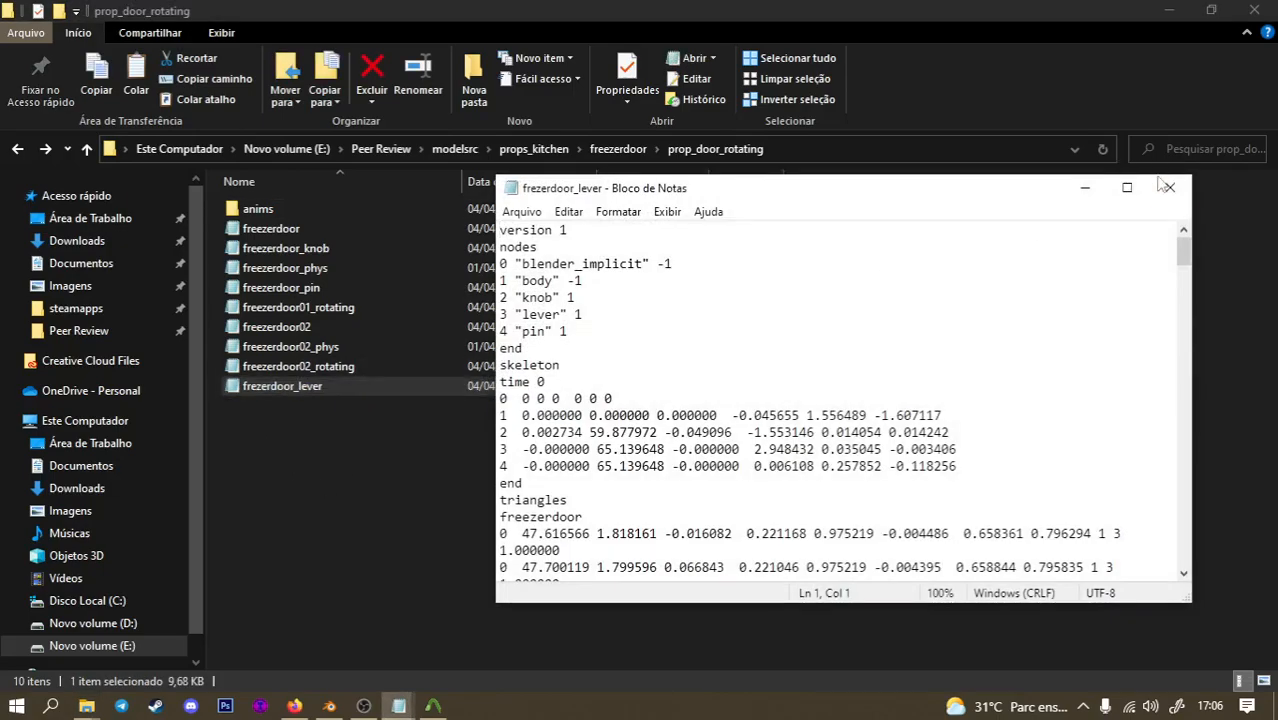
left_click(1167, 187)
Insert the missing "e" so the lever SMD file is named freezerdoor_lever.
left_click(252, 391)
left_click(253, 386)
type("e")
left_click(300, 435)
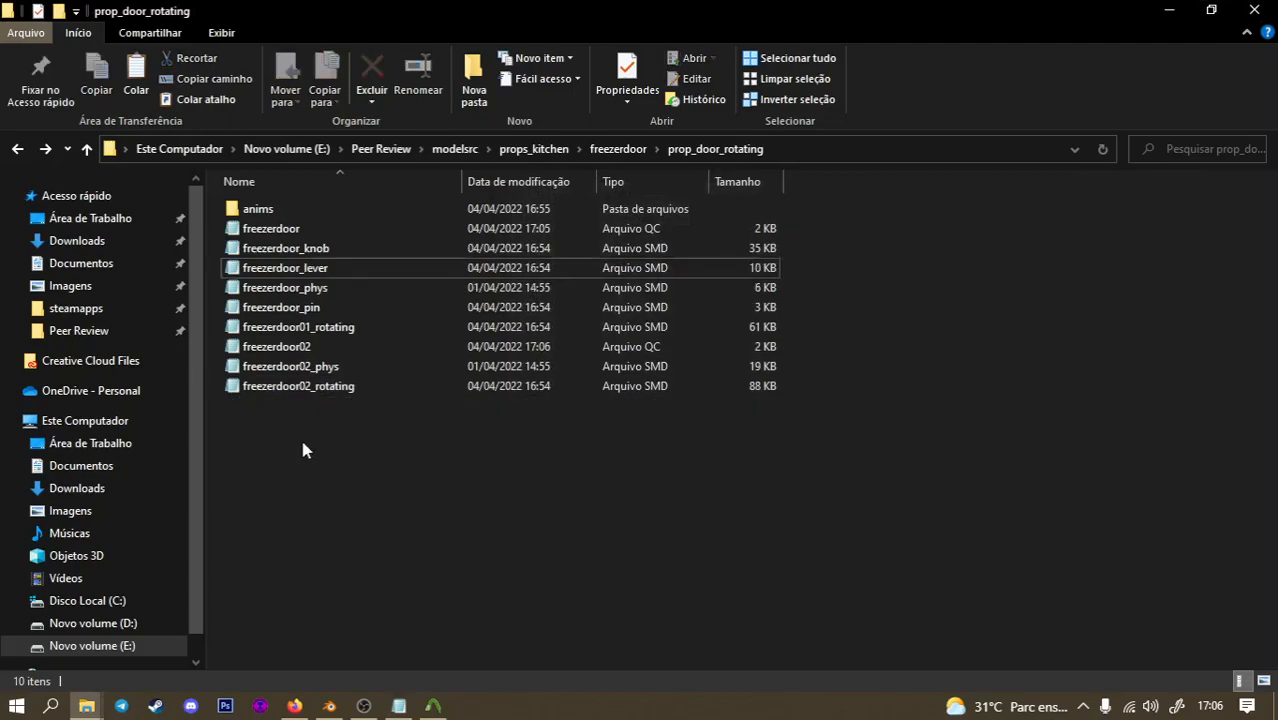
Refresh the folder, switch back to Crowbar, and compile the prop_door_rotating folder again.
key("F5")
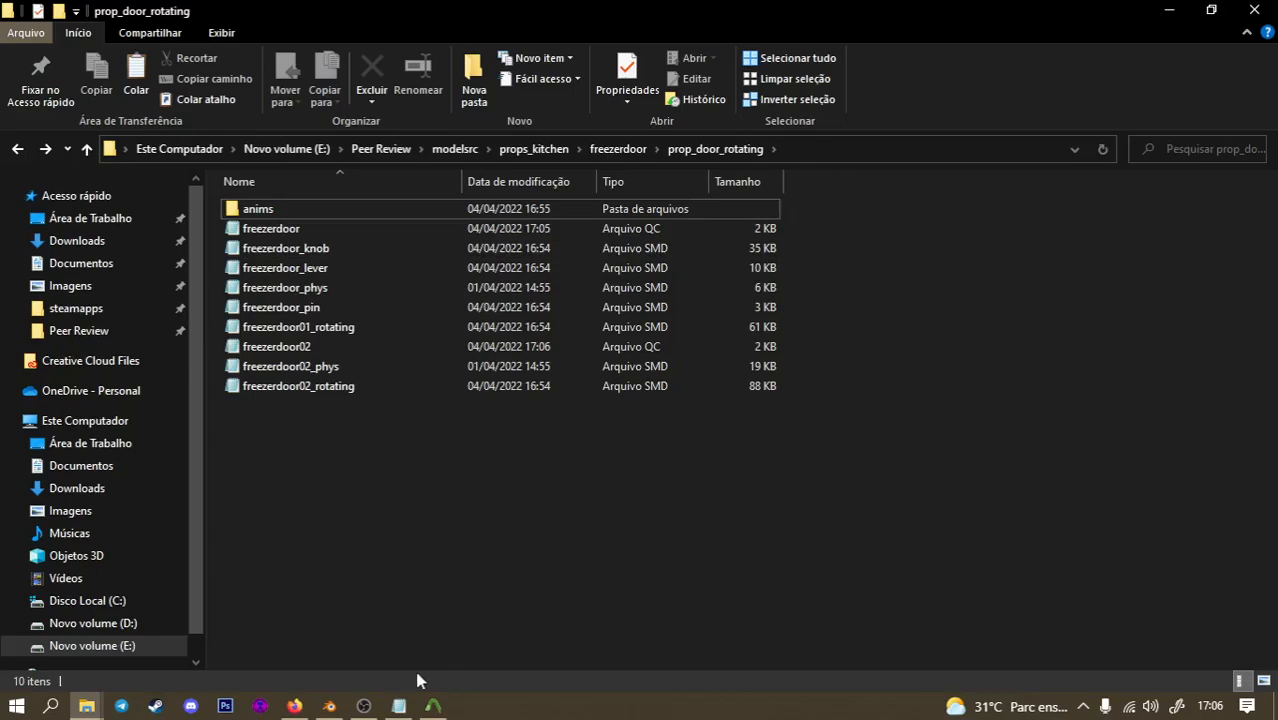
left_click(433, 706)
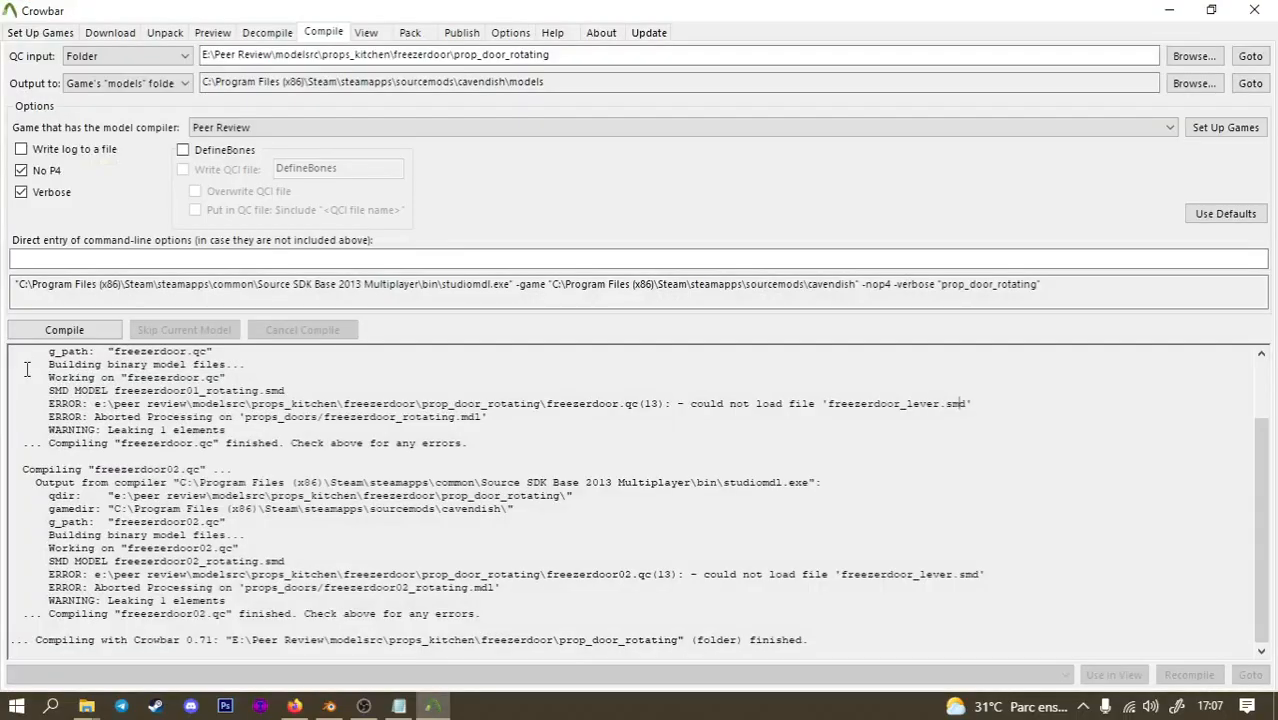
left_click(71, 330)
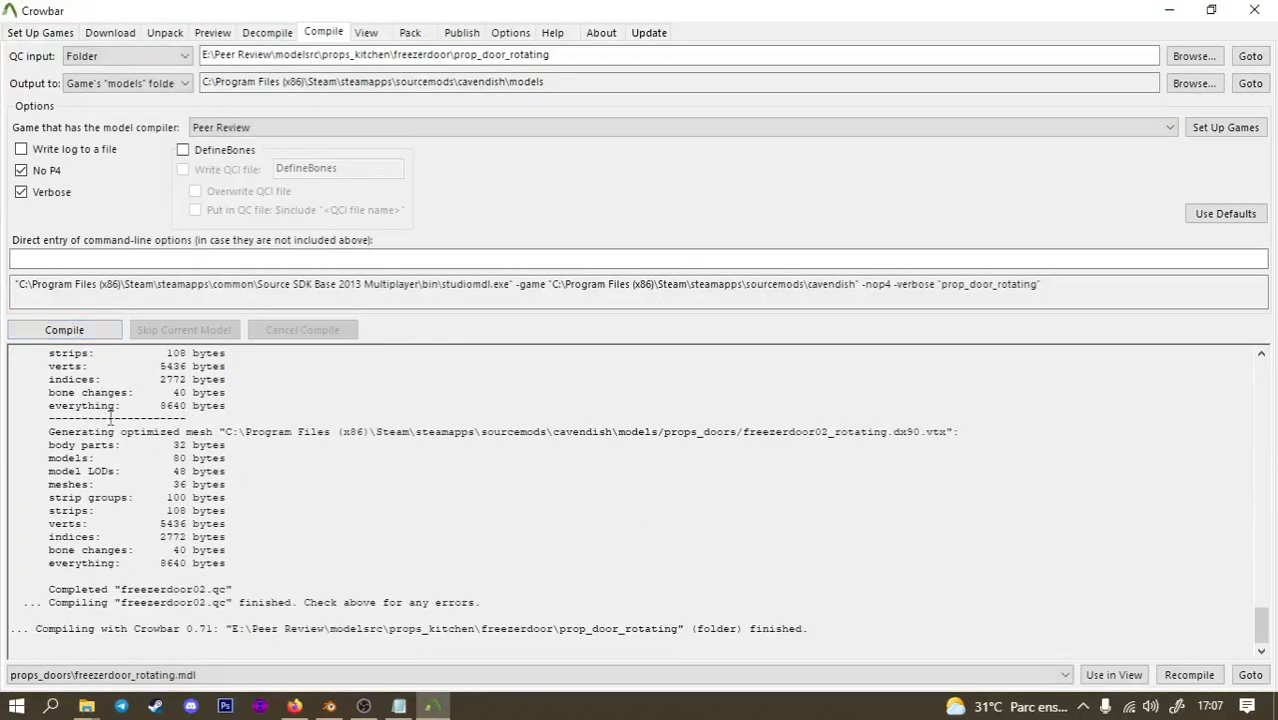
Launch Hammer++ with the Peer Review configuration, start a new map, and dismiss the Lighting Preview settings.
left_click(263, 705)
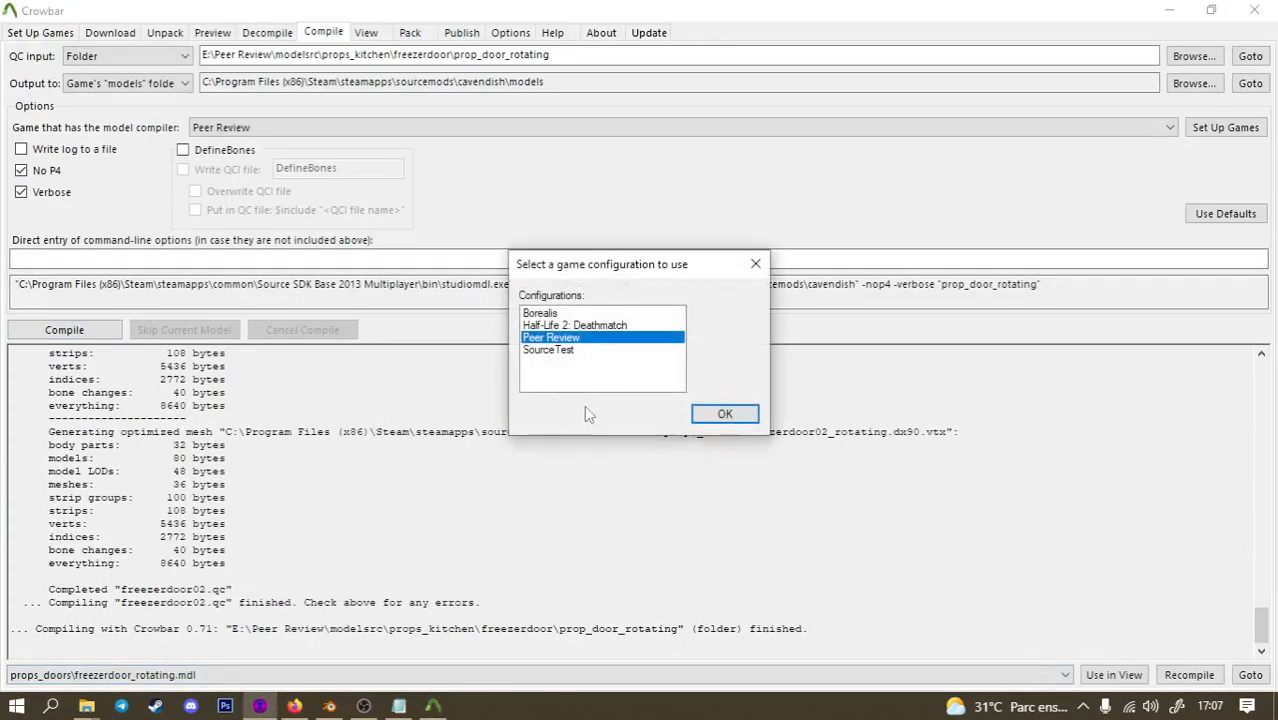
left_click(710, 415)
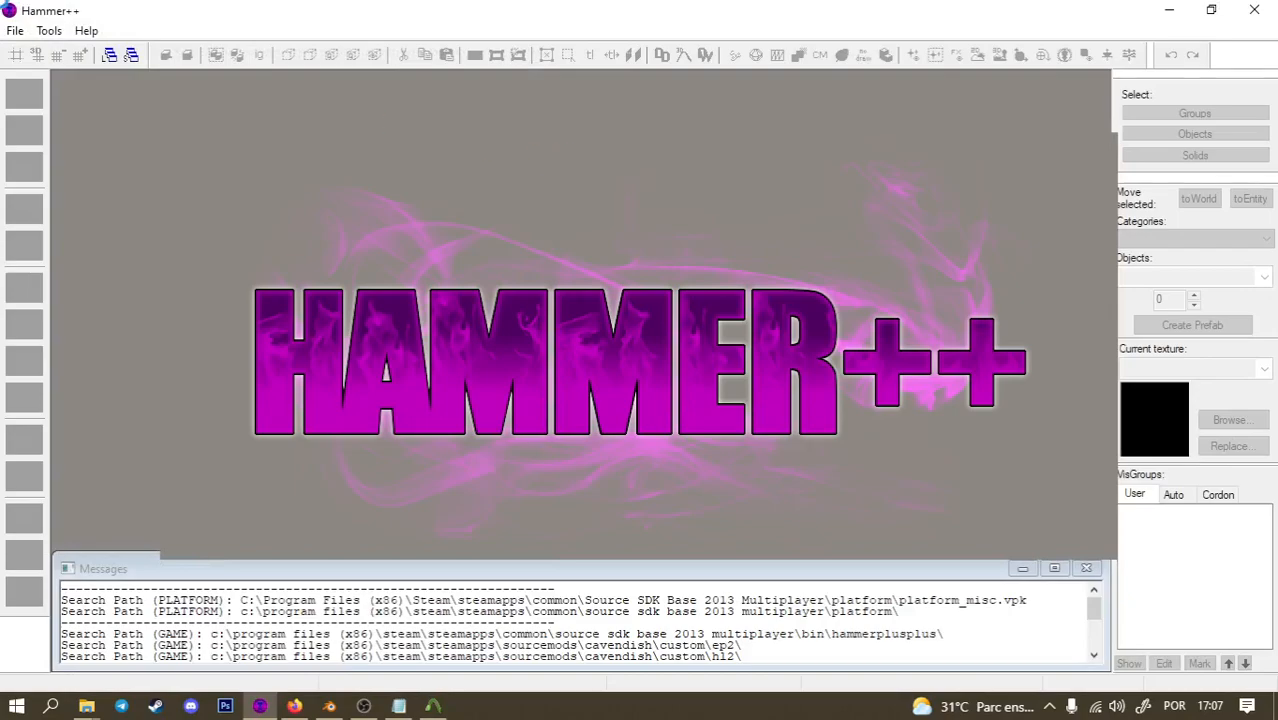
left_click(15, 30)
left_click(38, 50)
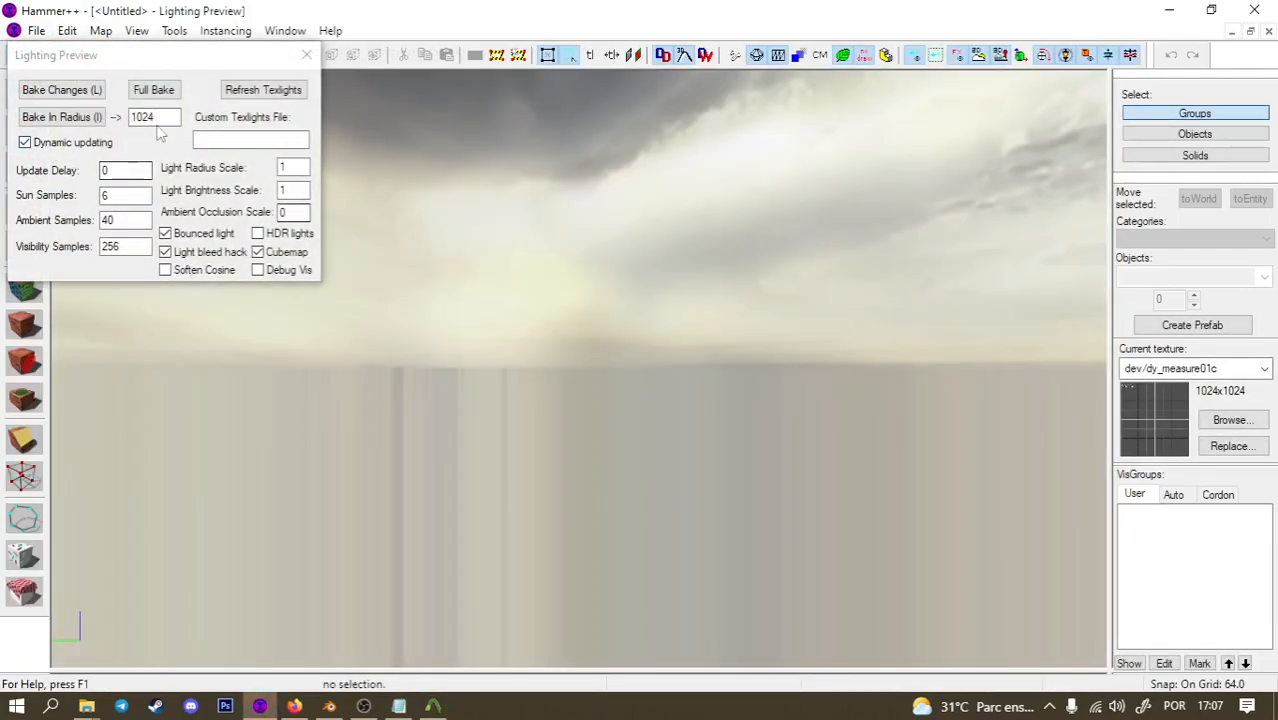
left_click(306, 55)
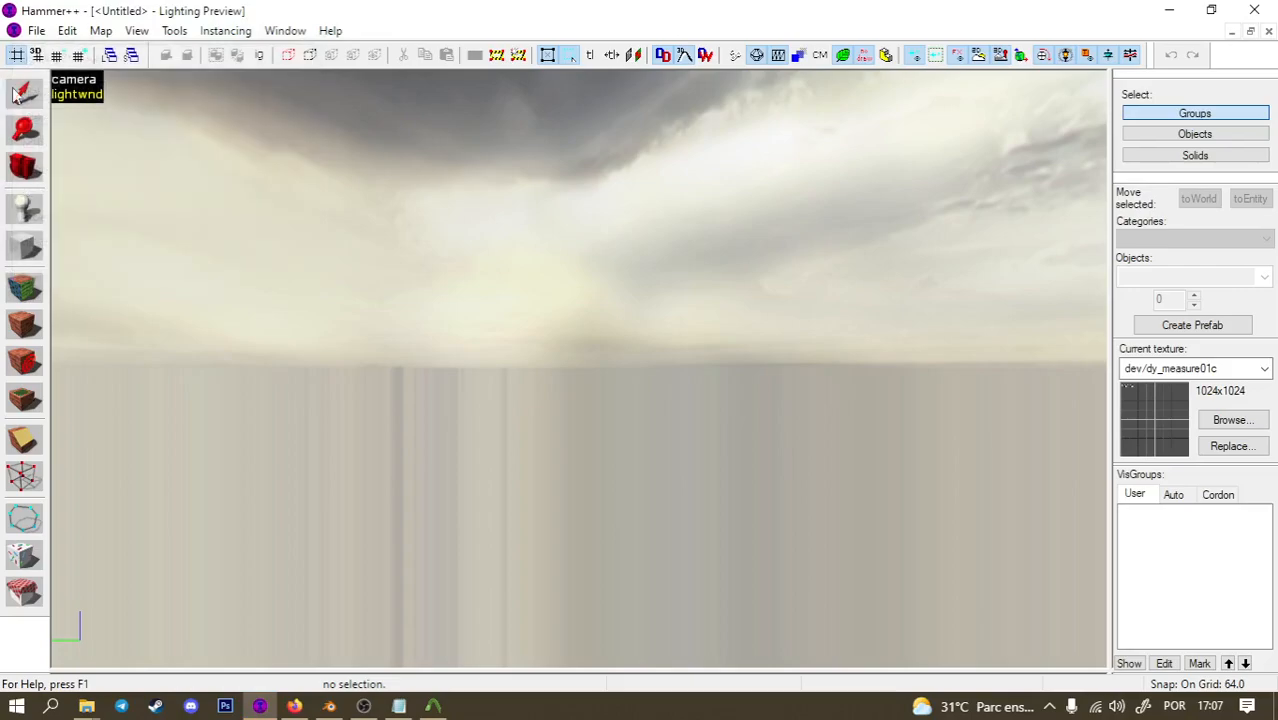
left_click(1221, 421)
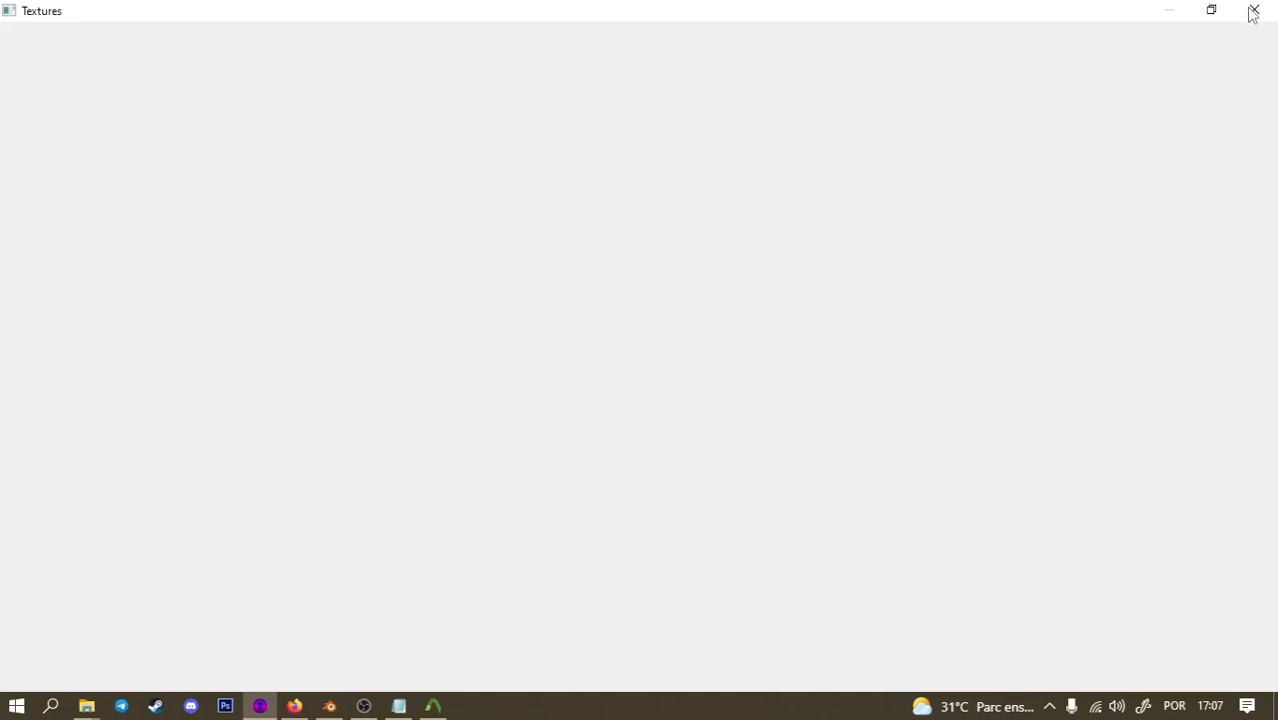
left_click(365, 707)
left_click(365, 707)
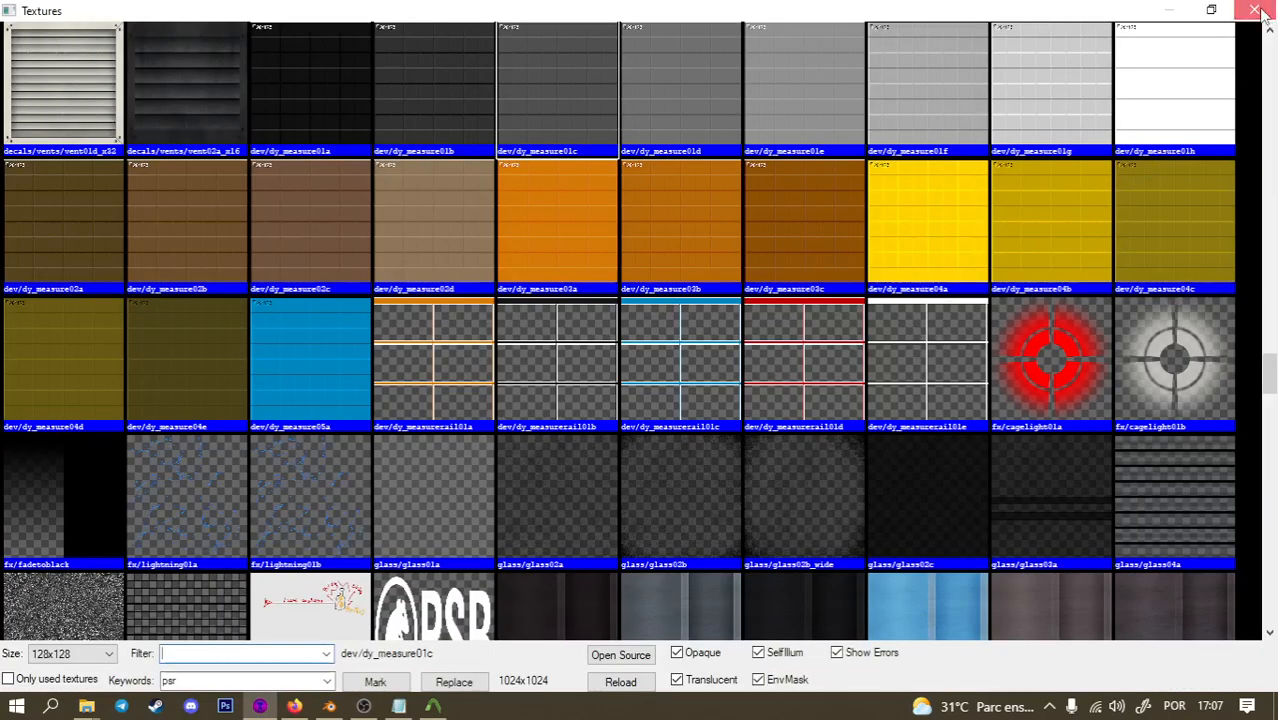
left_click(1255, 10)
Create a floor block of 384 × 384 × 64 units using the dev/dy_measure01c texture.
left_click(15, 247)
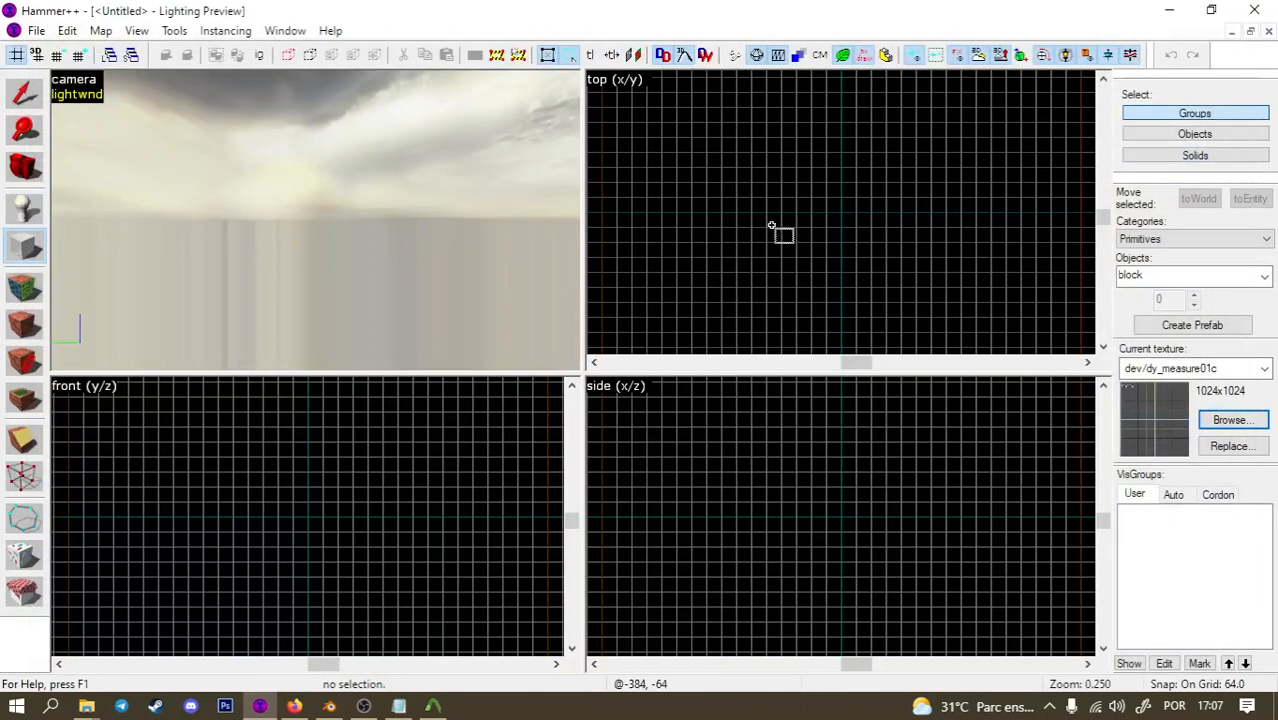
left_click_drag(793, 175, 884, 274)
scroll(850, 514, "up", 3)
left_click_drag(850, 514, 847, 534)
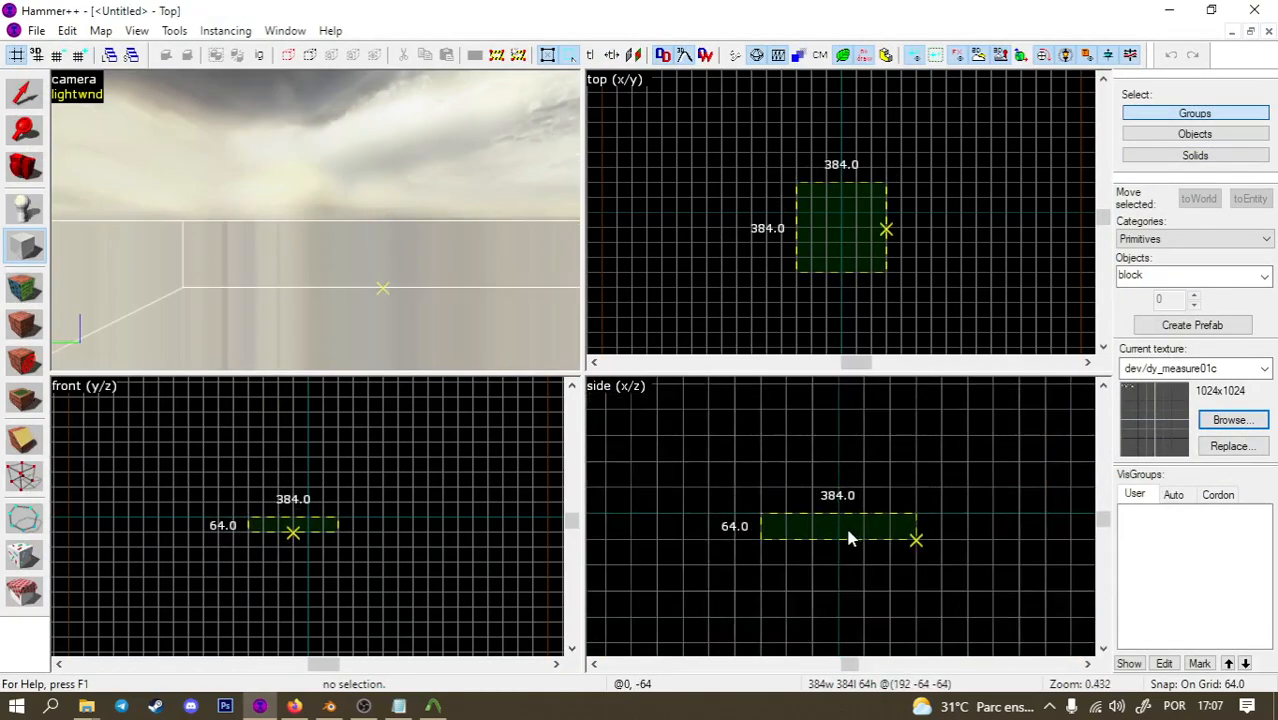
key("Return")
Copy and resize the floor block into a ceiling and four 64-unit-thick, 256-unit-high walls that enclose the room.
left_click(24, 93)
left_click_drag(314, 514, 236, 540)
left_click_drag(222, 491, 372, 488)
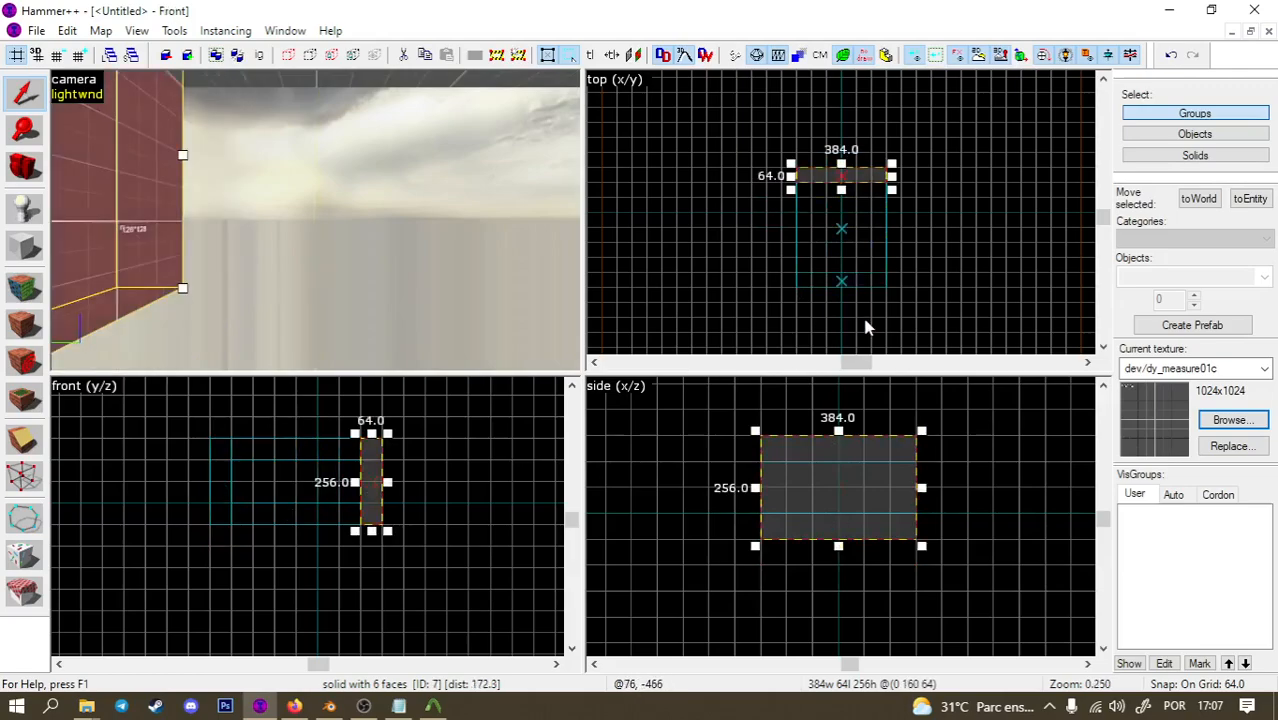
left_click(858, 174)
left_click_drag(886, 192, 896, 272)
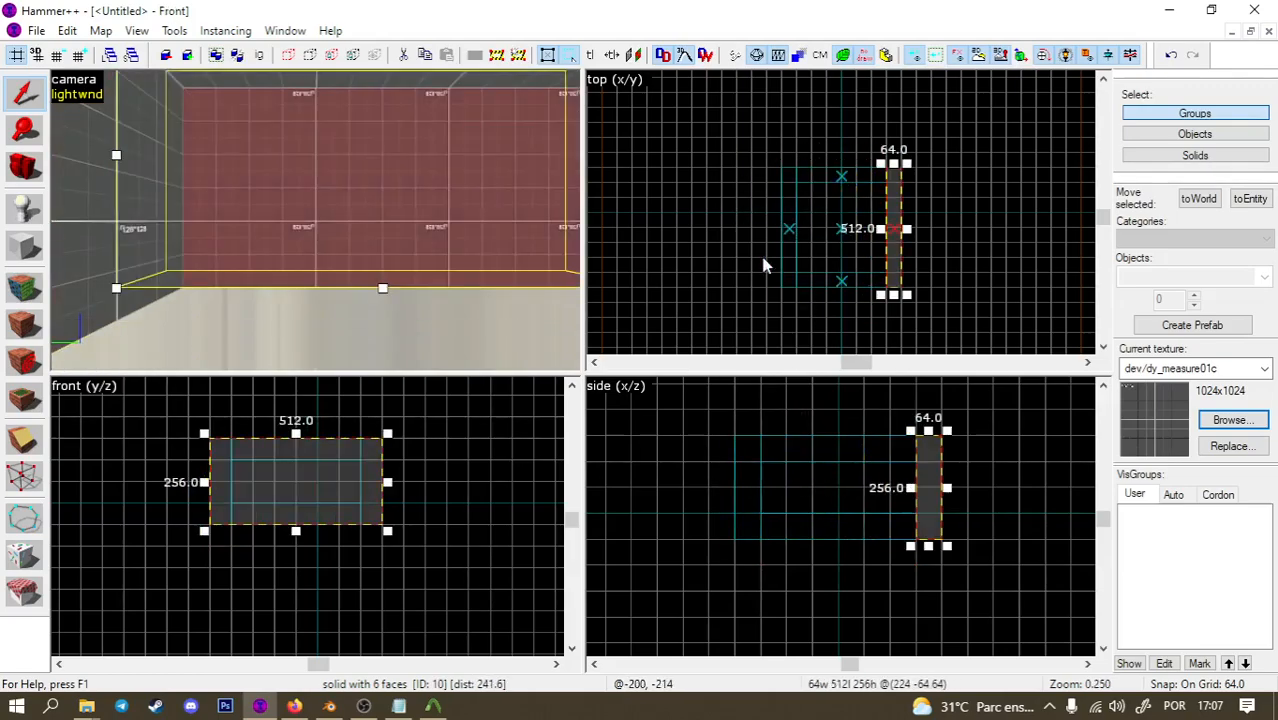
key("z")
key("z")
key("Escape")
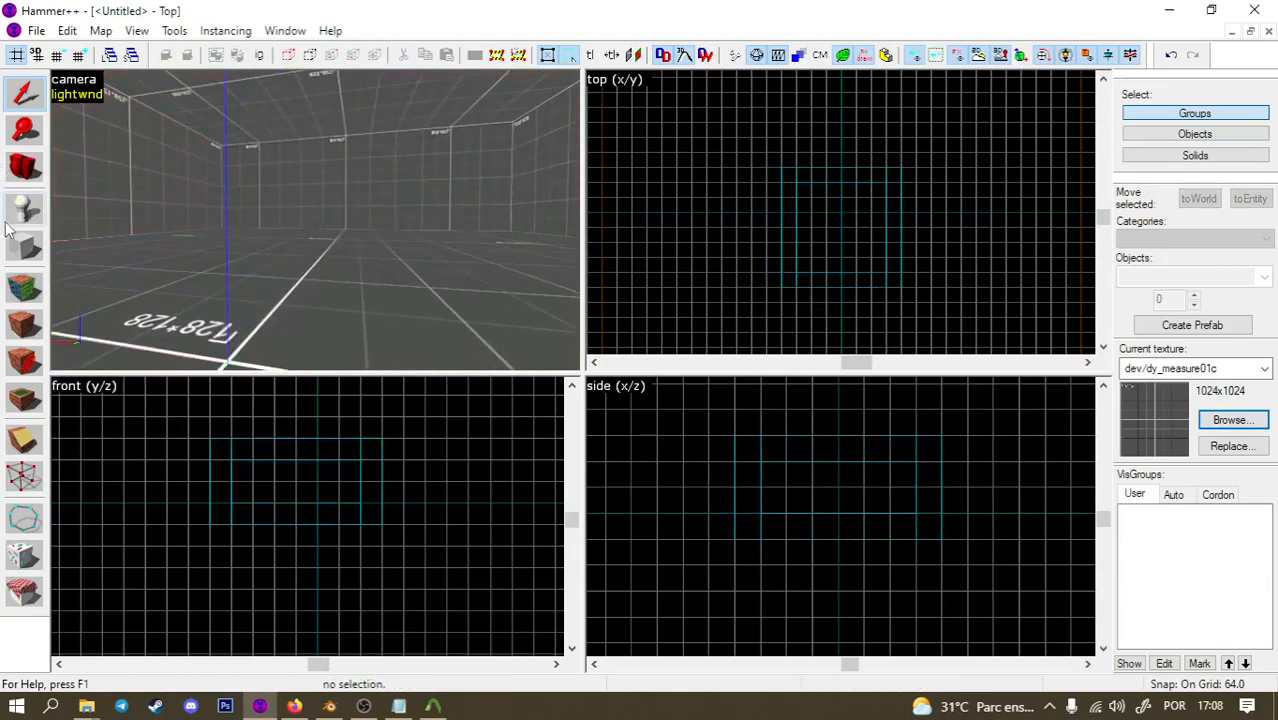
Place a prop_static entity inside the room and open its properties.
left_click(24, 209)
left_click(125, 268)
left_click(24, 94)
double_click(112, 237)
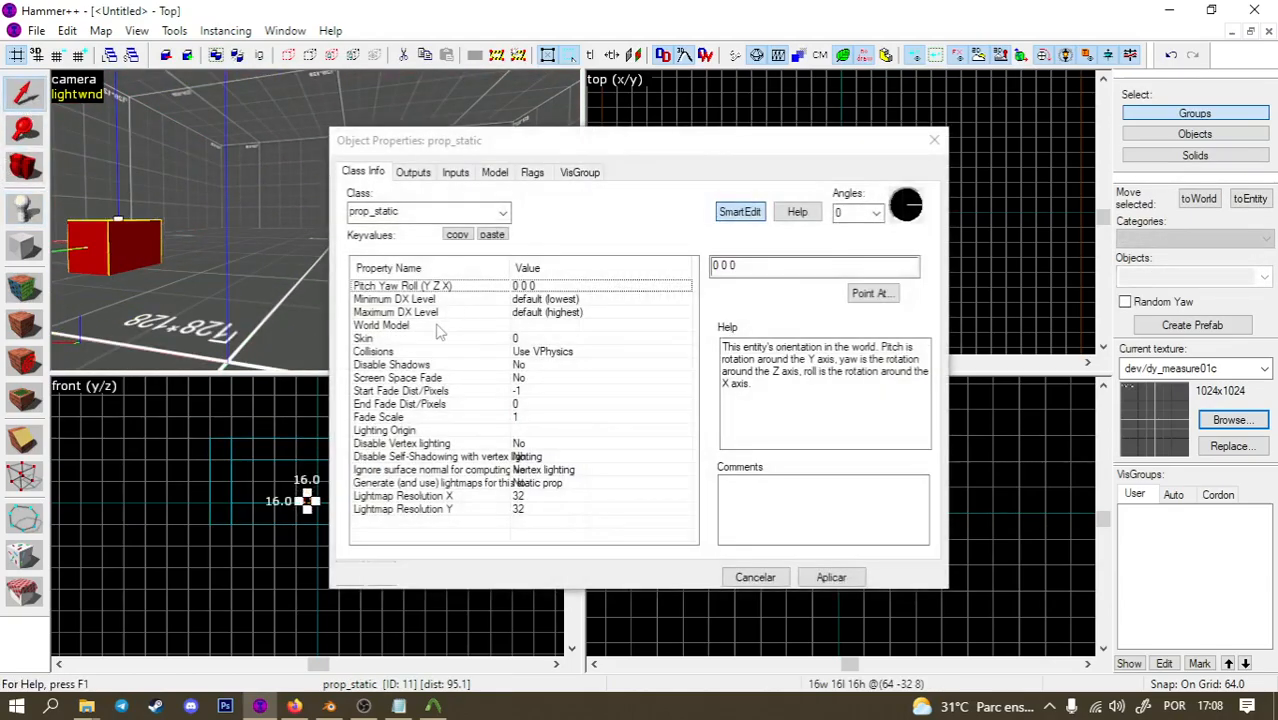
Filter the models by "freezer", compare the doors, and apply props_doors/freezerdoor_frame.mdl as the prop's world model.
double_click(436, 326)
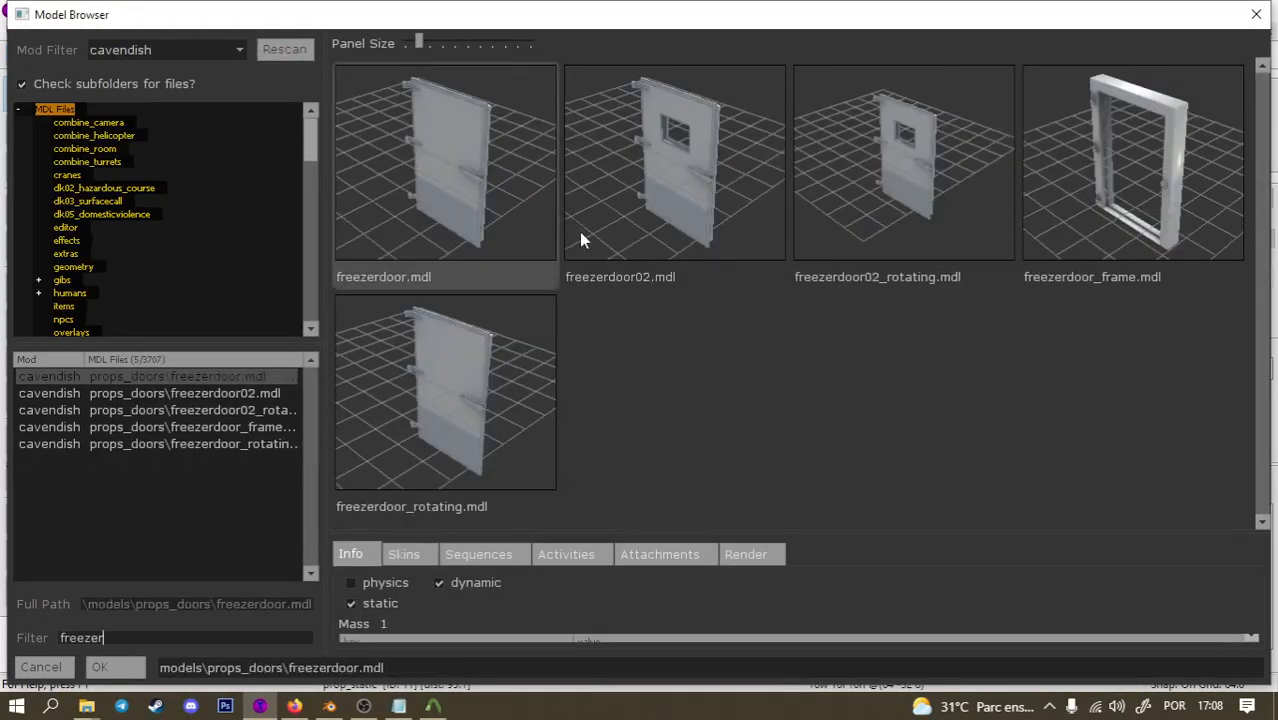
left_click(864, 194)
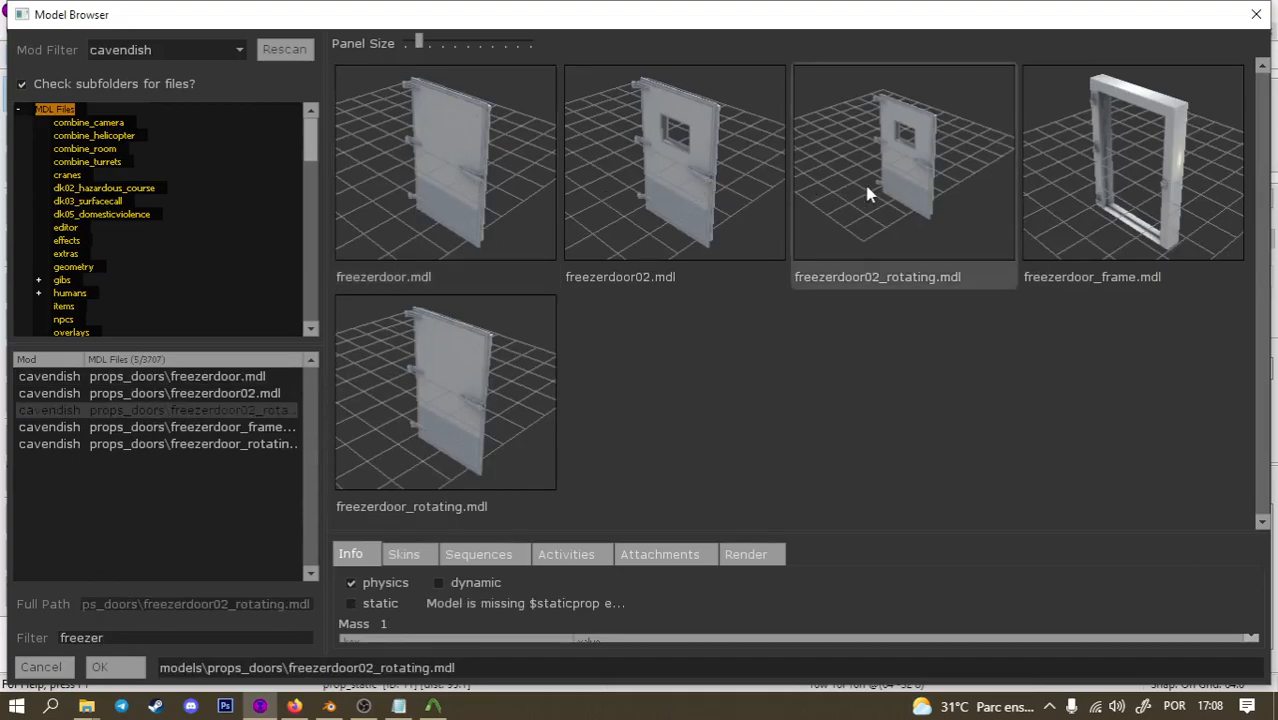
left_click(702, 189)
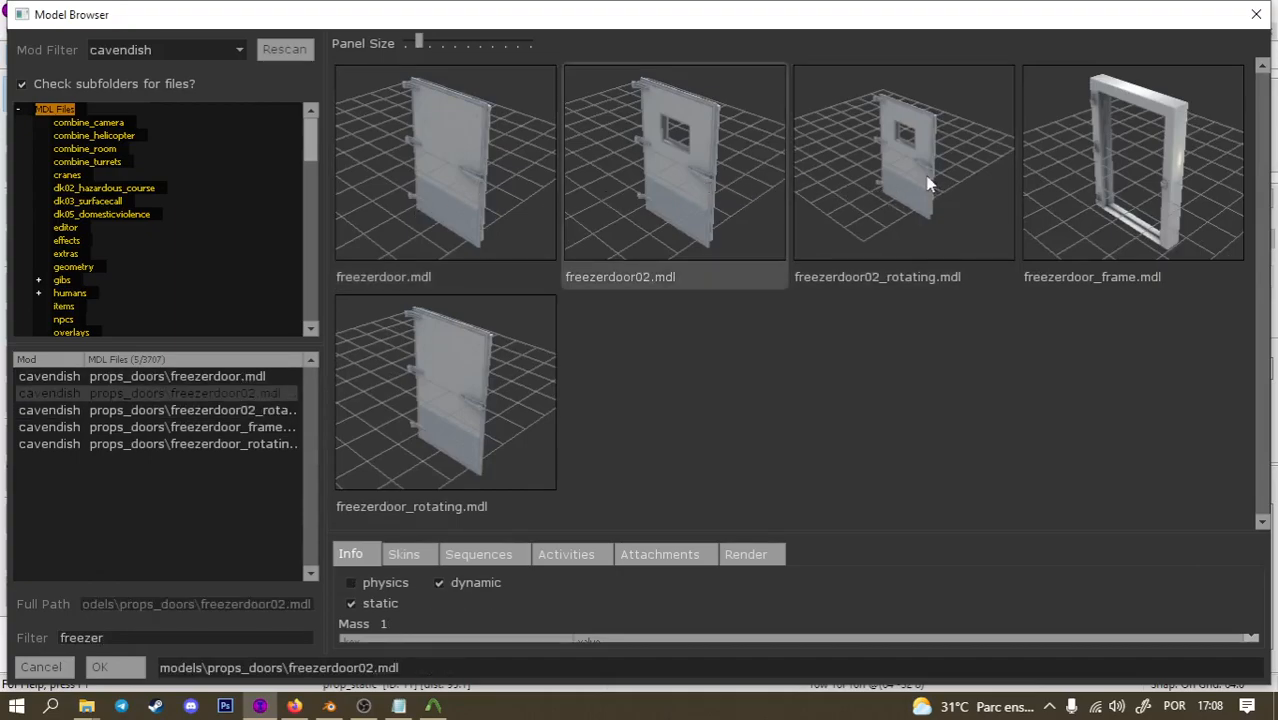
left_click(882, 194)
left_click(467, 364)
left_click(522, 228)
left_click(930, 208)
left_click(1145, 236)
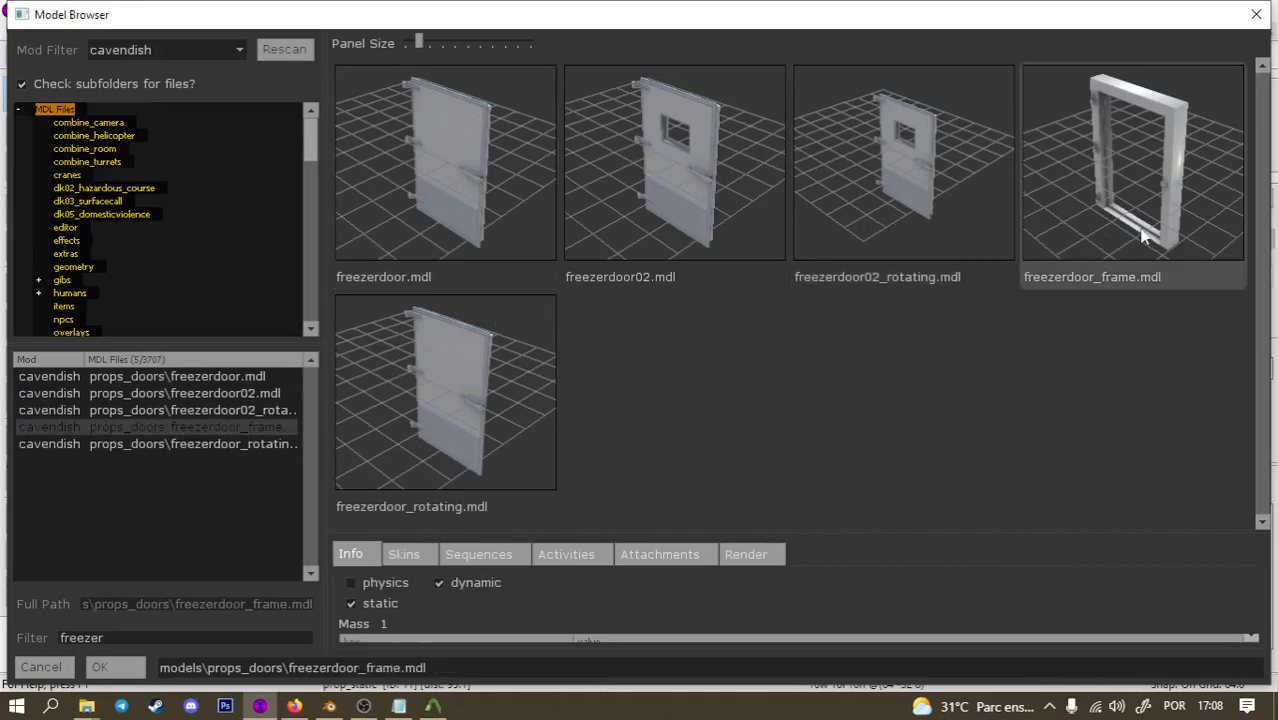
left_click(115, 667)
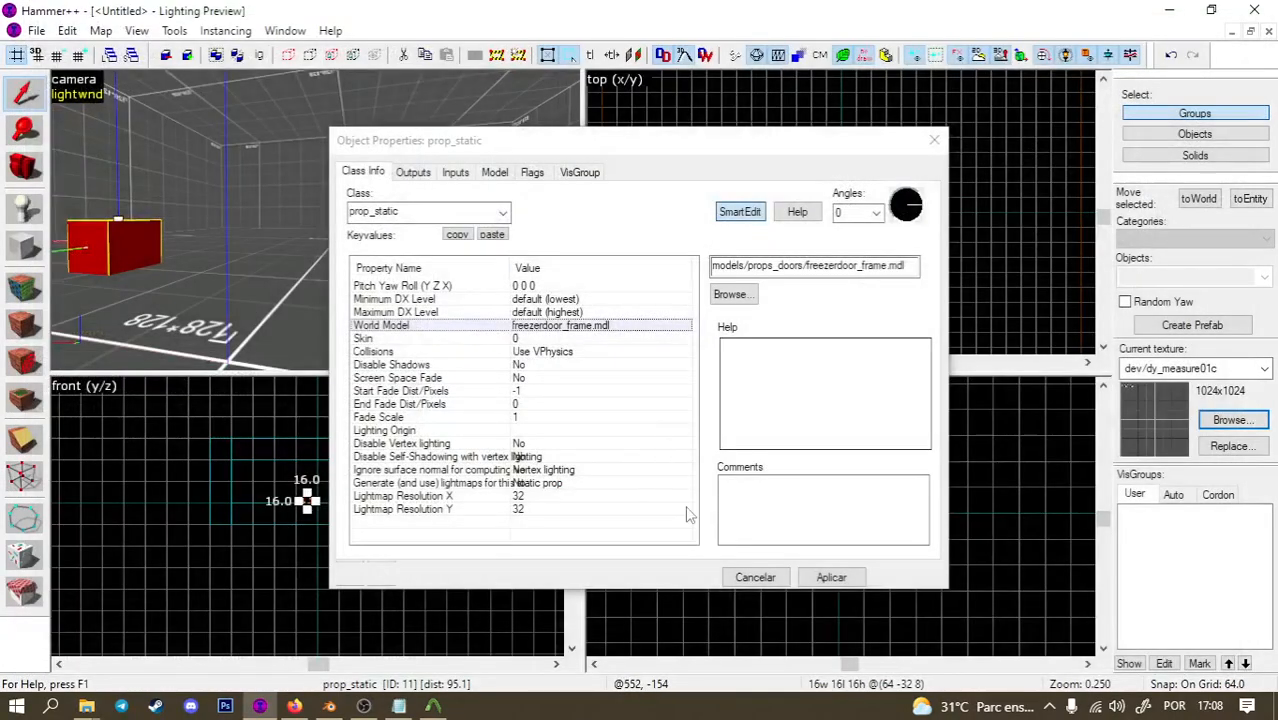
left_click(828, 577)
left_click(934, 140)
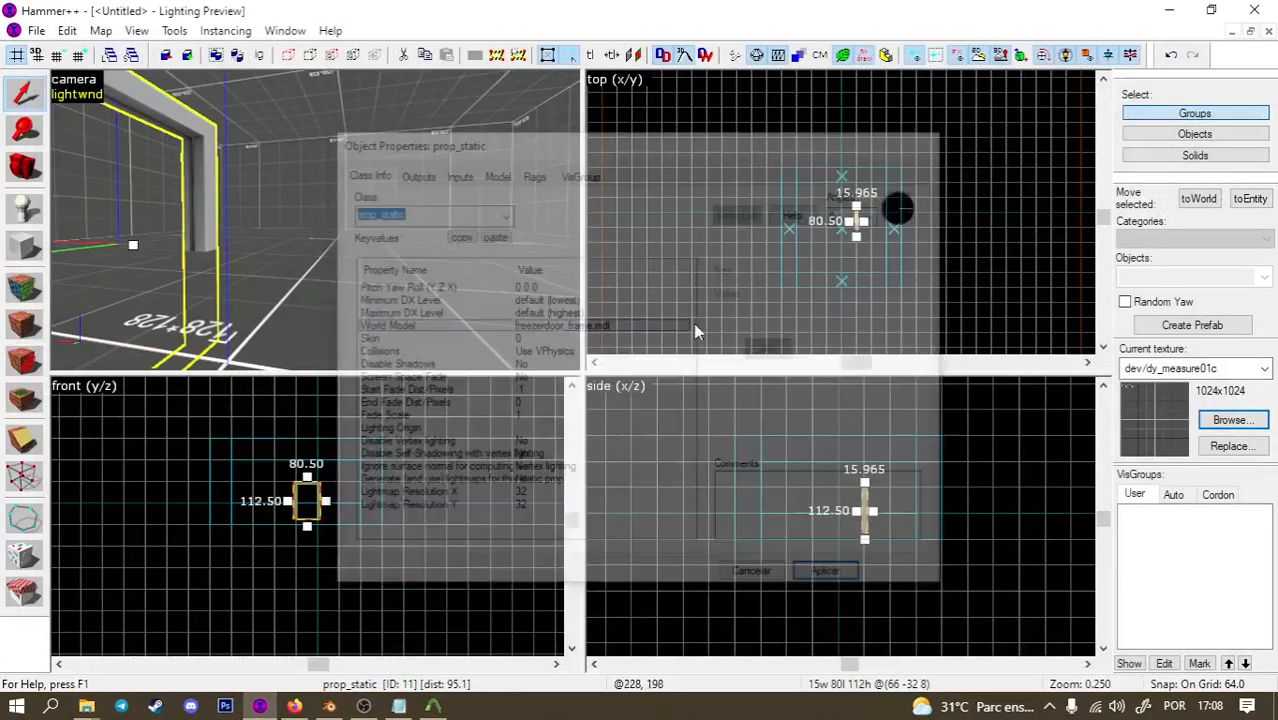
Move the door frame so it stands on the room's floor, using an 8-unit grid.
scroll(278, 515, "up", 4)
left_click_drag(322, 496, 351, 471)
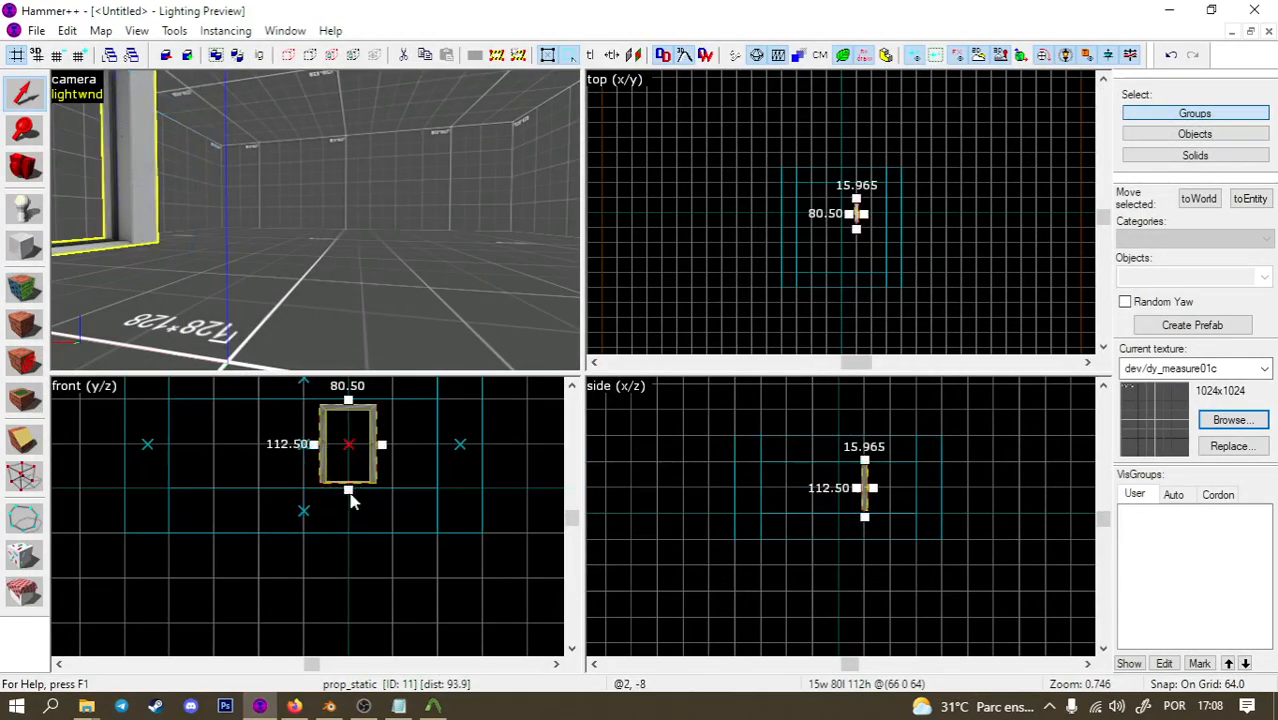
scroll(348, 480, "up", 6)
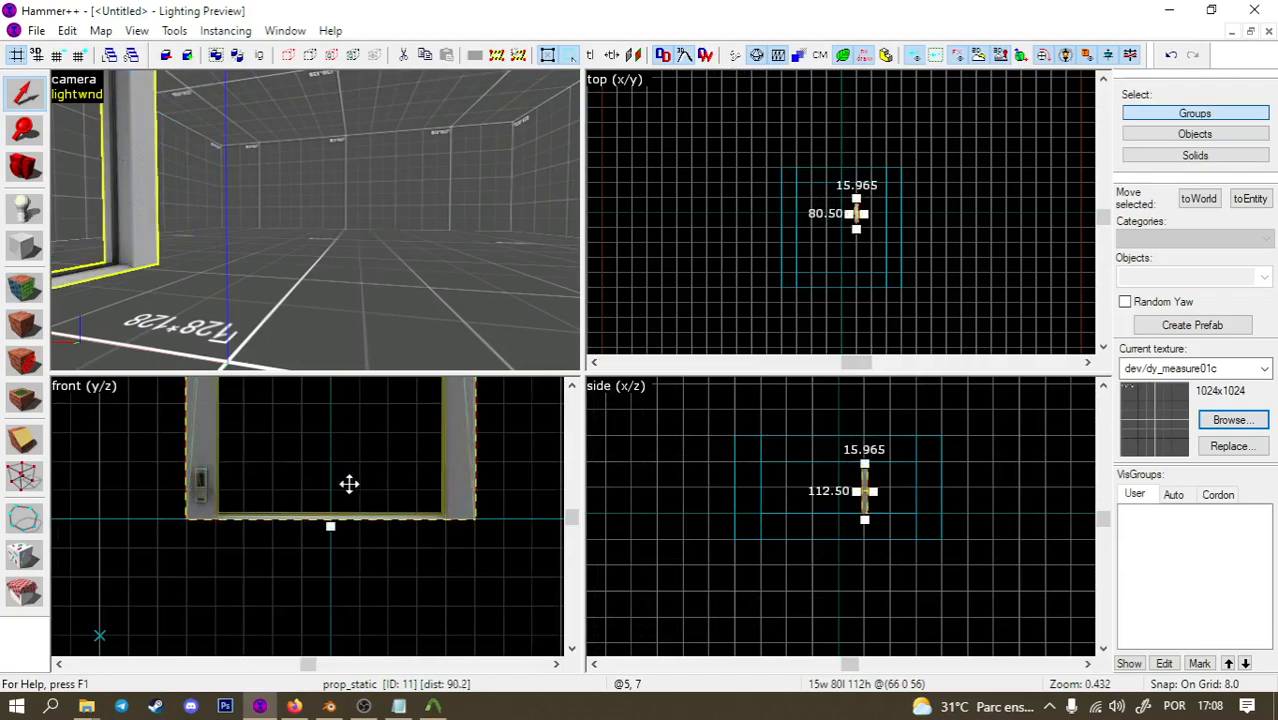
Examine the door frame's hinges and latch from several angles in the camera view.
key("z")
key("z")
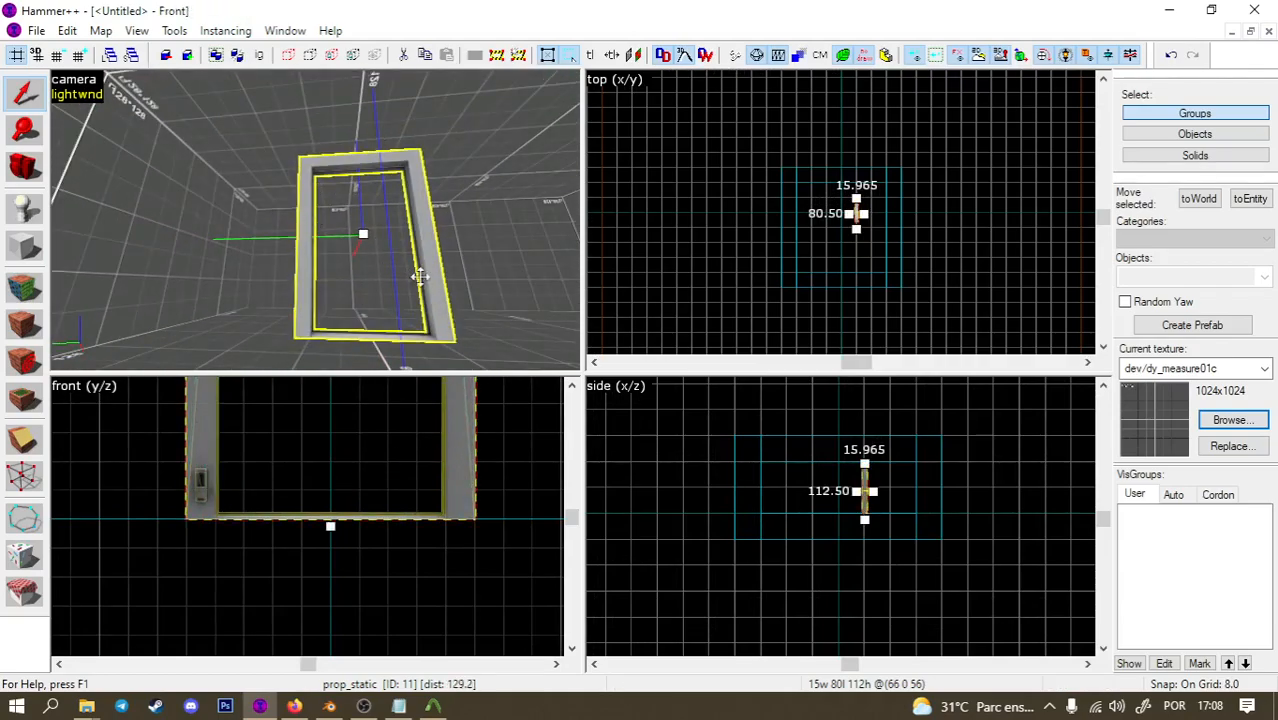
key("z")
key("z")
key("z")
key("z")
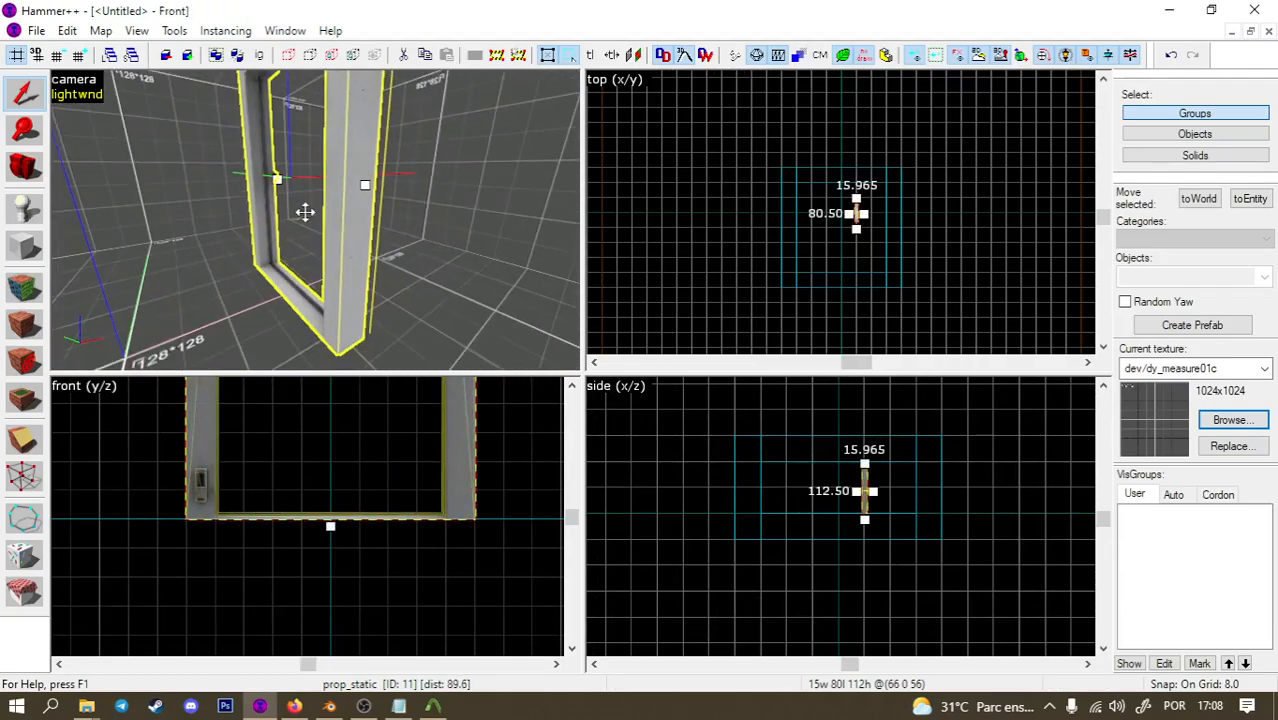
key("a")
key("w")
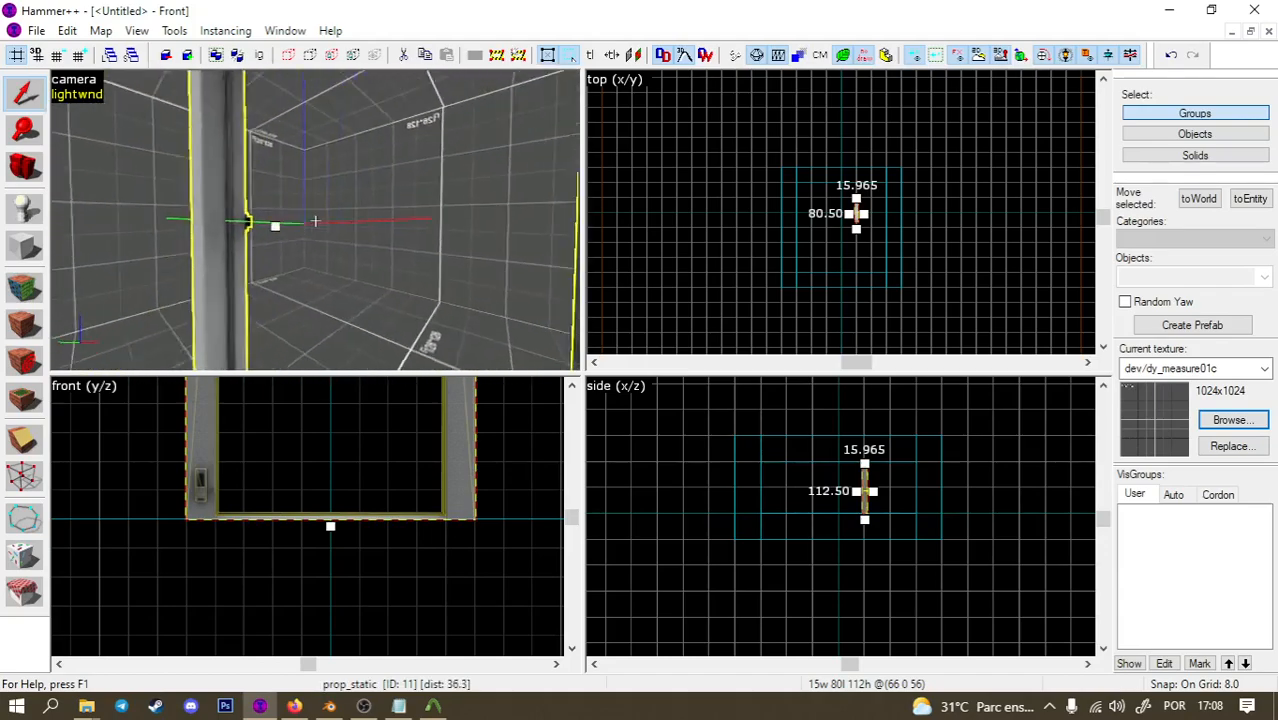
key("d")
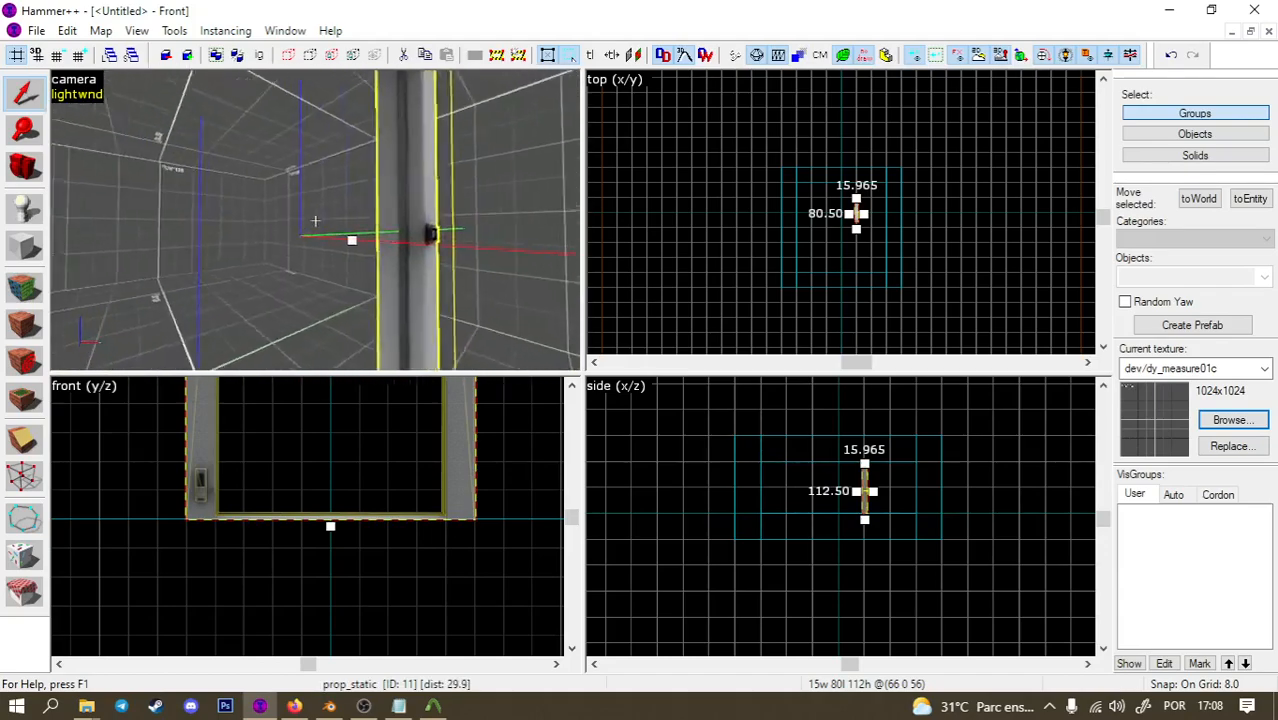
key("z")
Shift the door frame in plan to x 62, using a 4-unit grid.
scroll(823, 190, "up", 5)
scroll(903, 278, "up", 8)
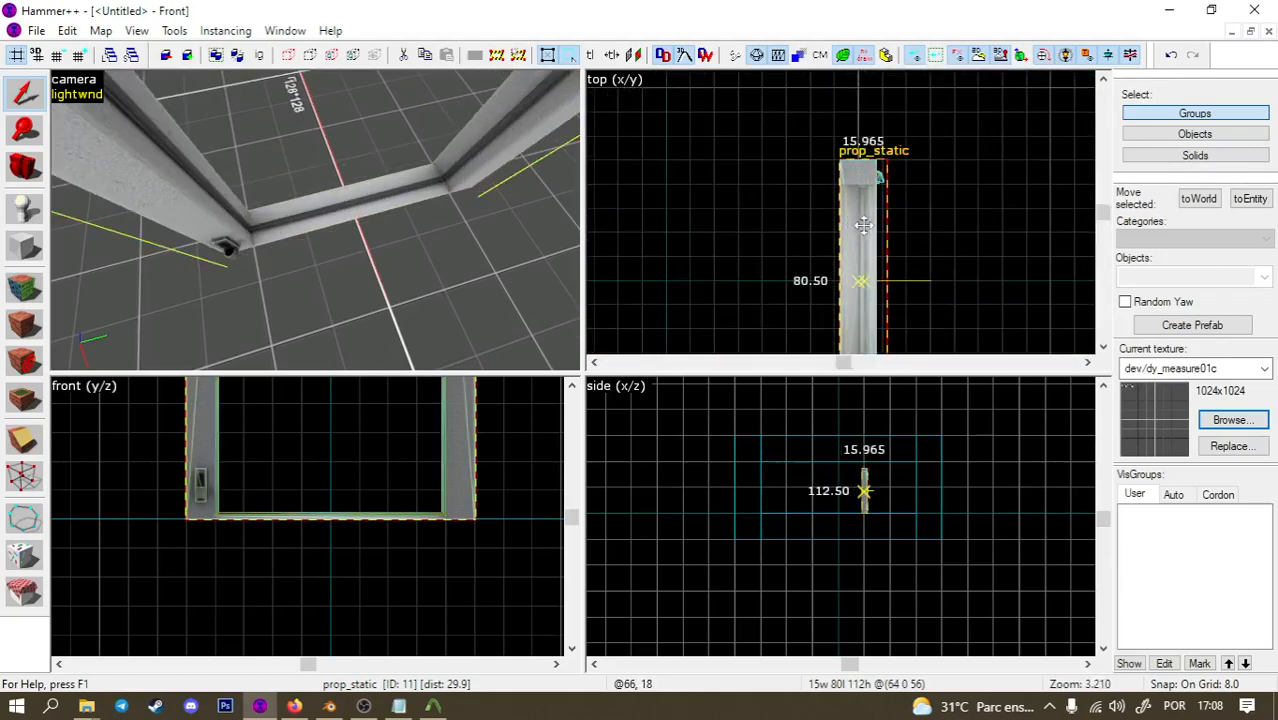
mouse_move(877, 174)
left_mouse_down()
mouse_move(846, 174)
mouse_move(884, 158)
left_mouse_up()
scroll(845, 170, "up", 6)
key("[")
scroll(877, 149, "down", 6)
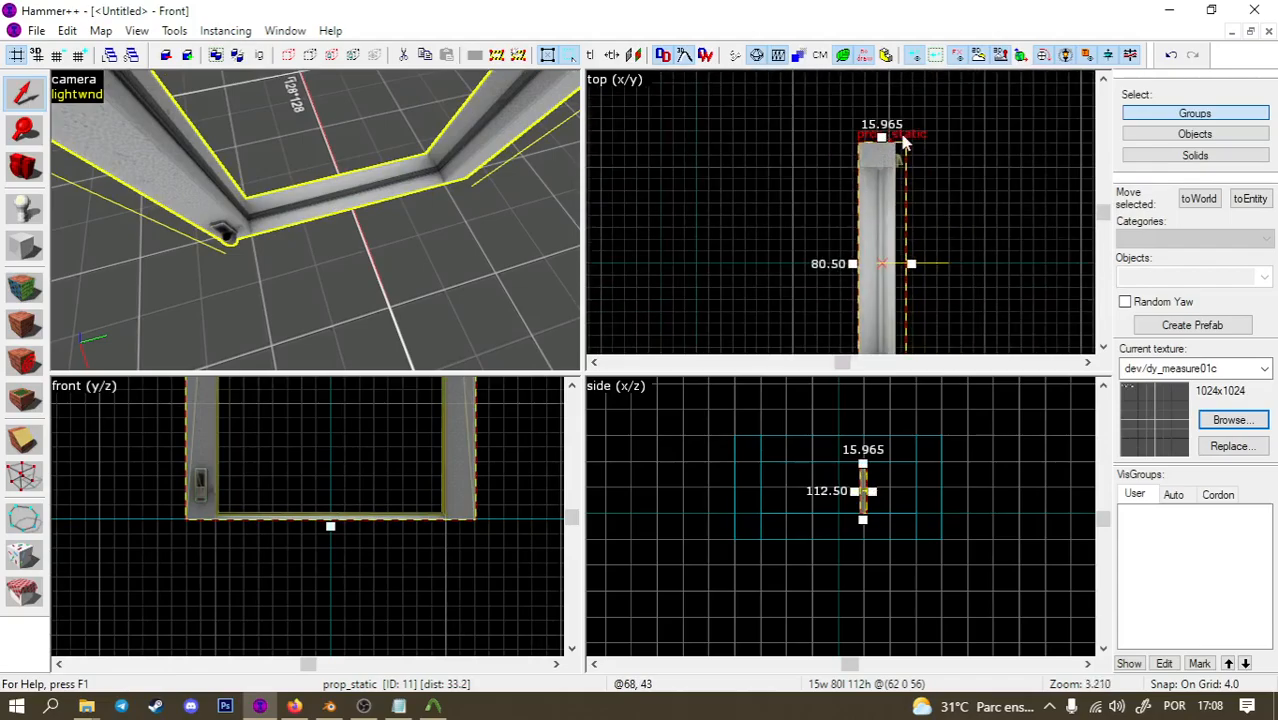
scroll(910, 204, "down", 2)
left_click(908, 205)
Return to the 8-unit grid and create an 8-unit-thick, 128-unit-high wall block beside the door frame, ending at its edge.
left_click(309, 272)
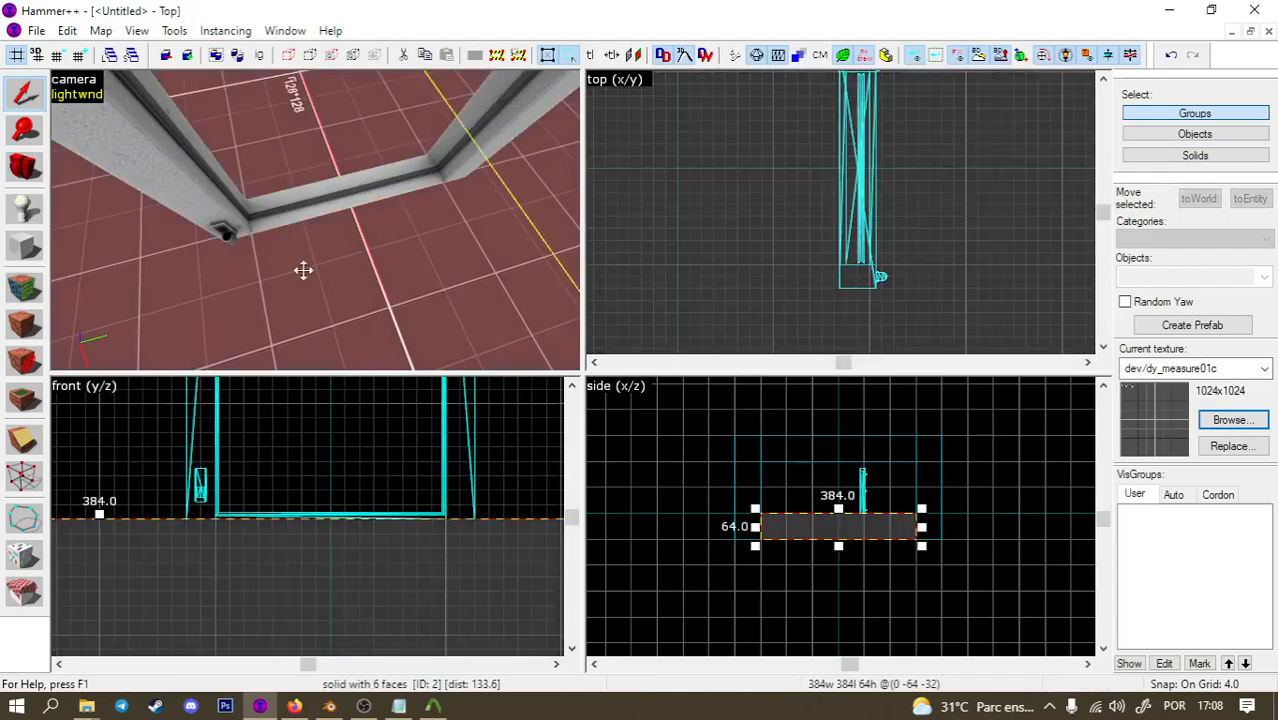
left_click(25, 246)
scroll(800, 446, "up", 4)
key("]")
left_click_drag(838, 528, 865, 432)
scroll(862, 512, "down", 3)
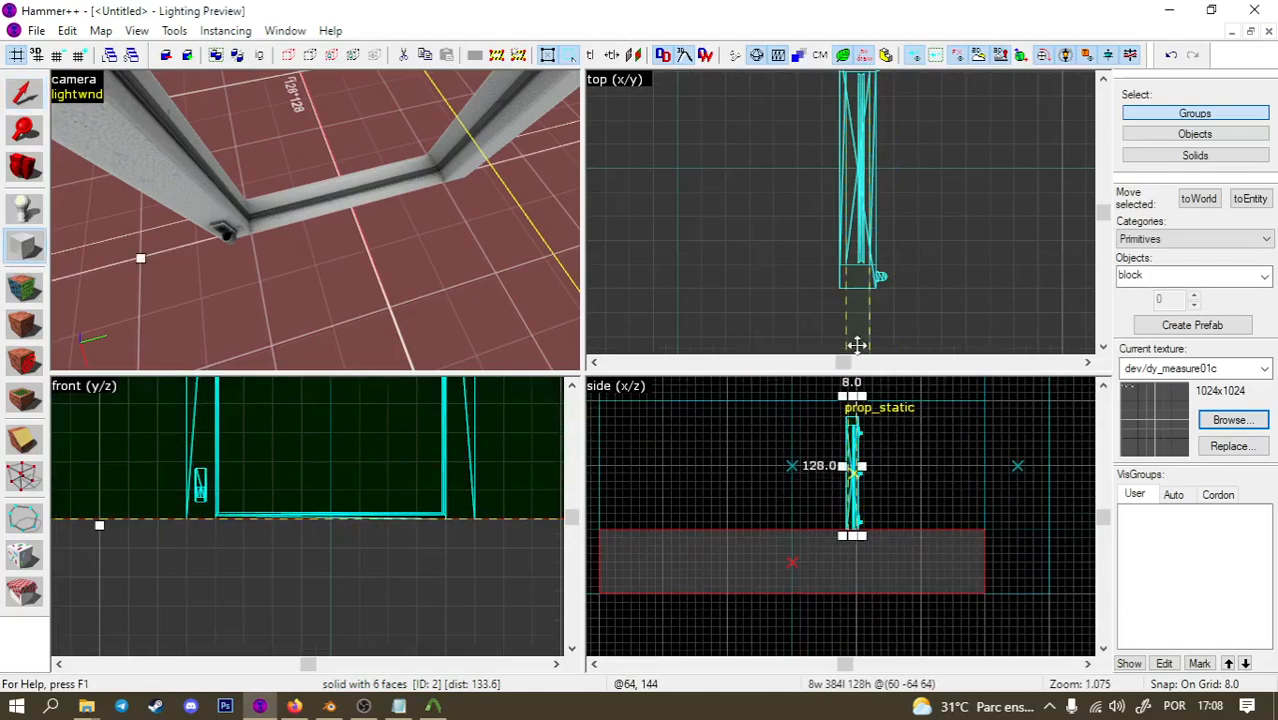
scroll(872, 200, "down", 3)
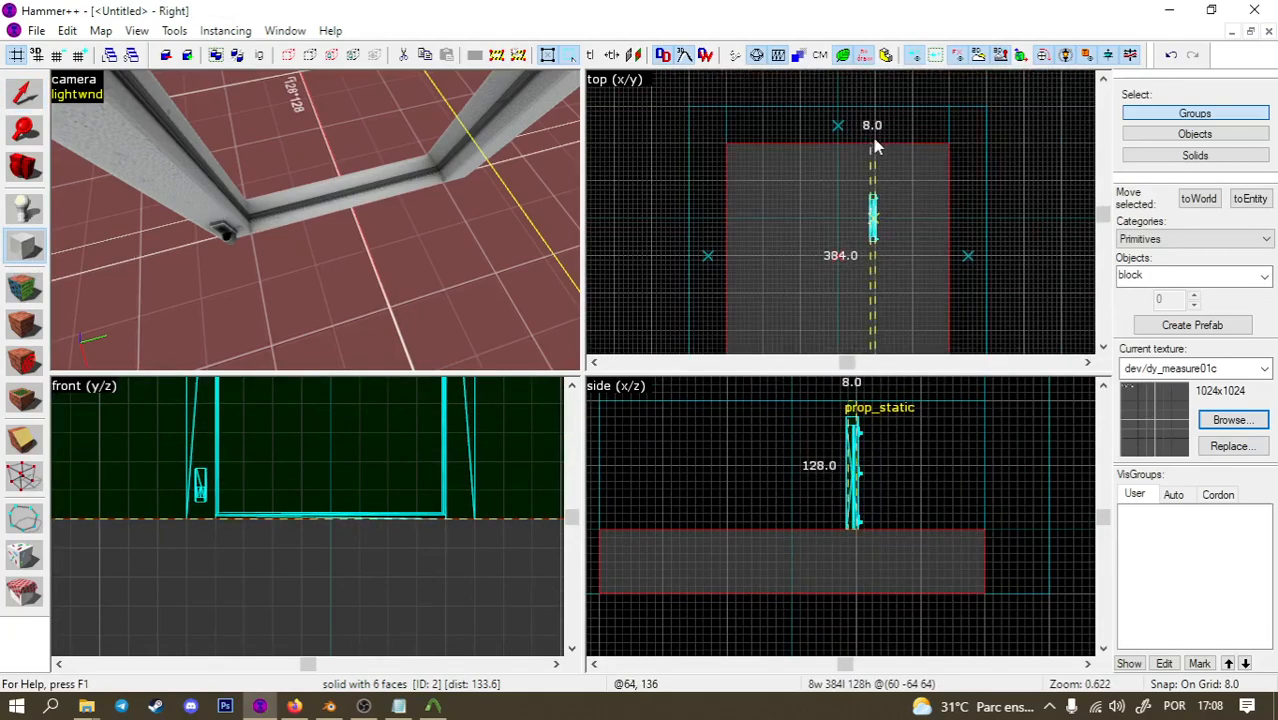
scroll(875, 147, "up", 4)
key("Return")
Create an 8 × 88 unit wall block on the door frame's other side and fit it to the 128-unit room height.
left_click_drag(857, 155, 873, 97)
scroll(868, 120, "down", 3)
key("Return")
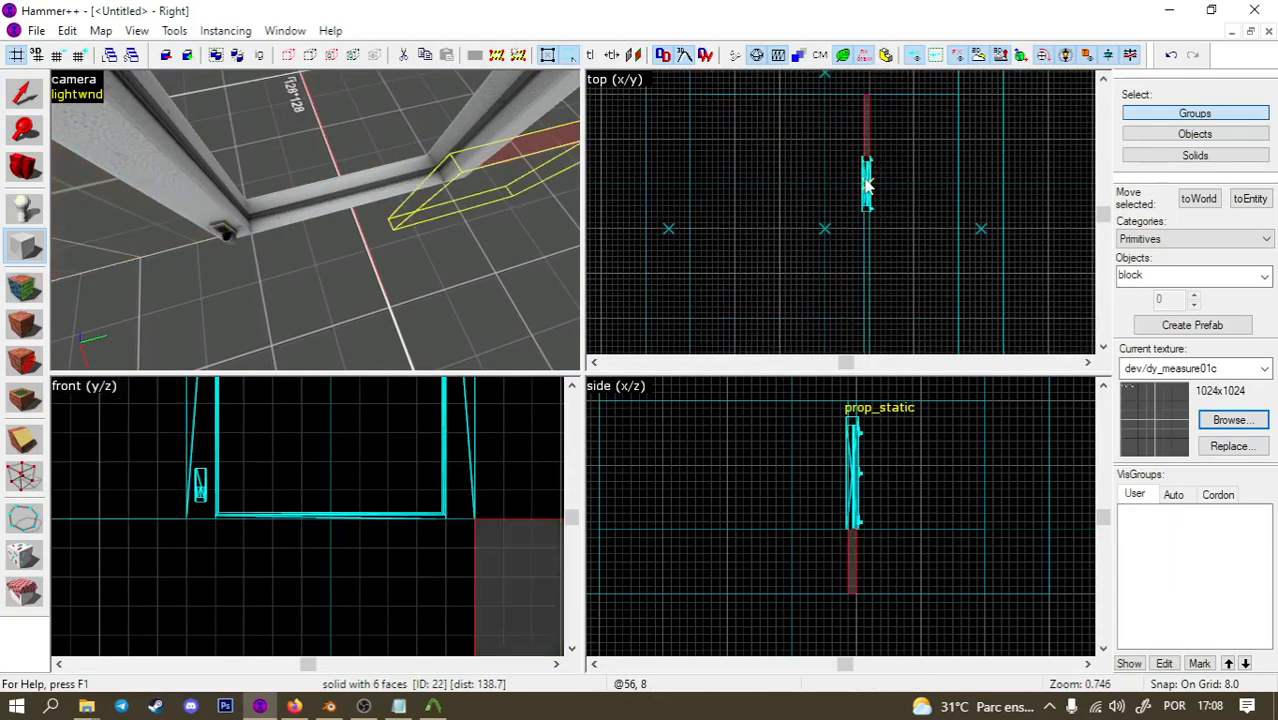
left_click(24, 92)
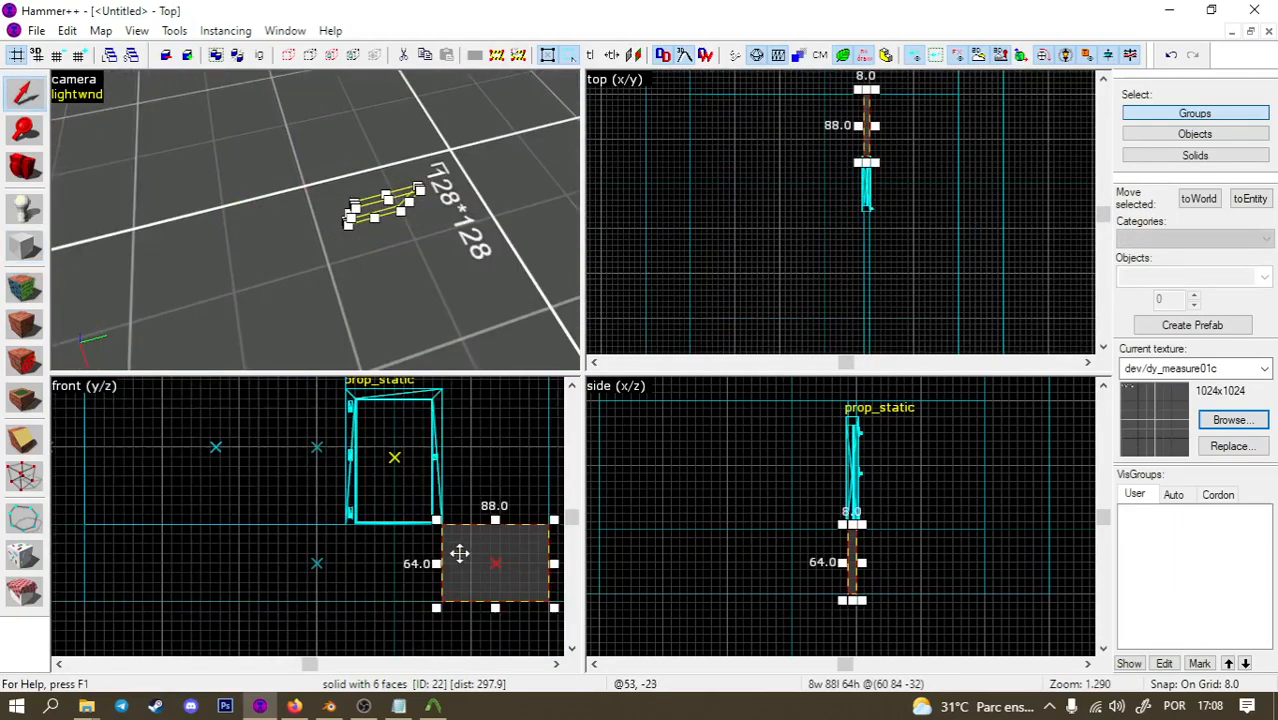
left_click_drag(498, 535, 450, 503)
Trim the 80-unit-wide wall section covering the door frame to 16 units high above it and inspect the opening.
scroll(400, 600, "up", 2)
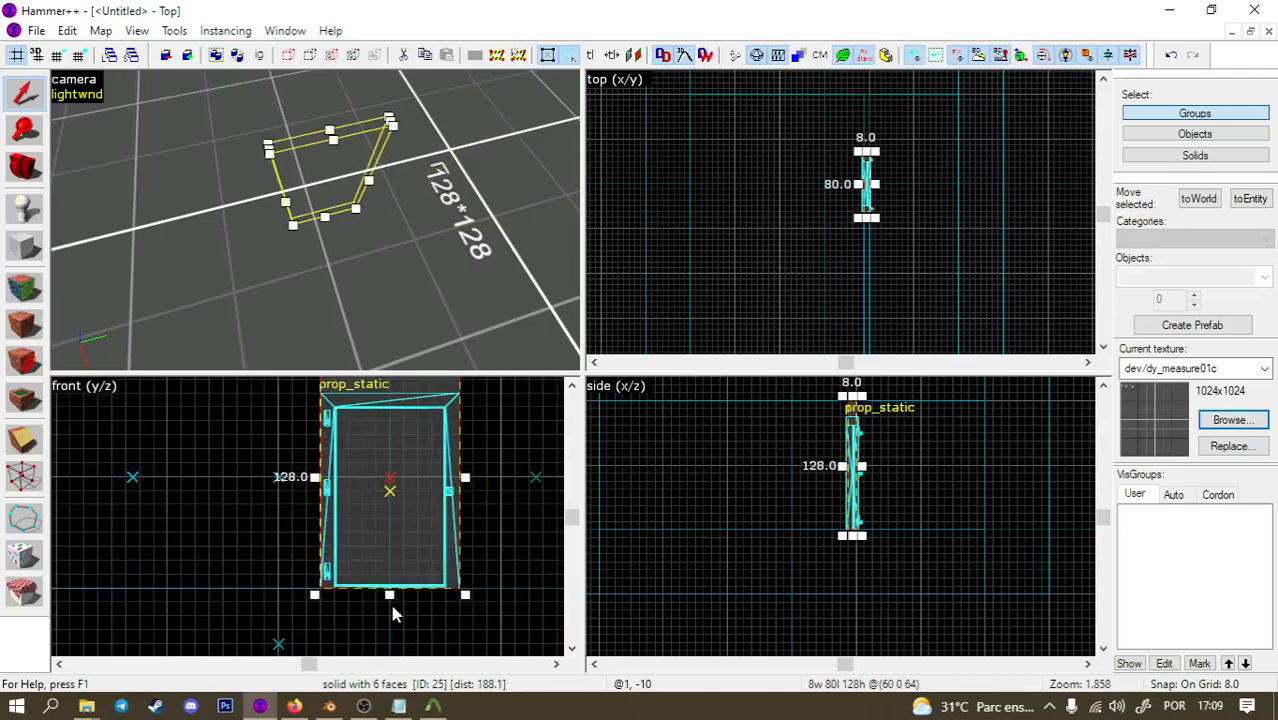
left_click_drag(390, 580, 399, 401)
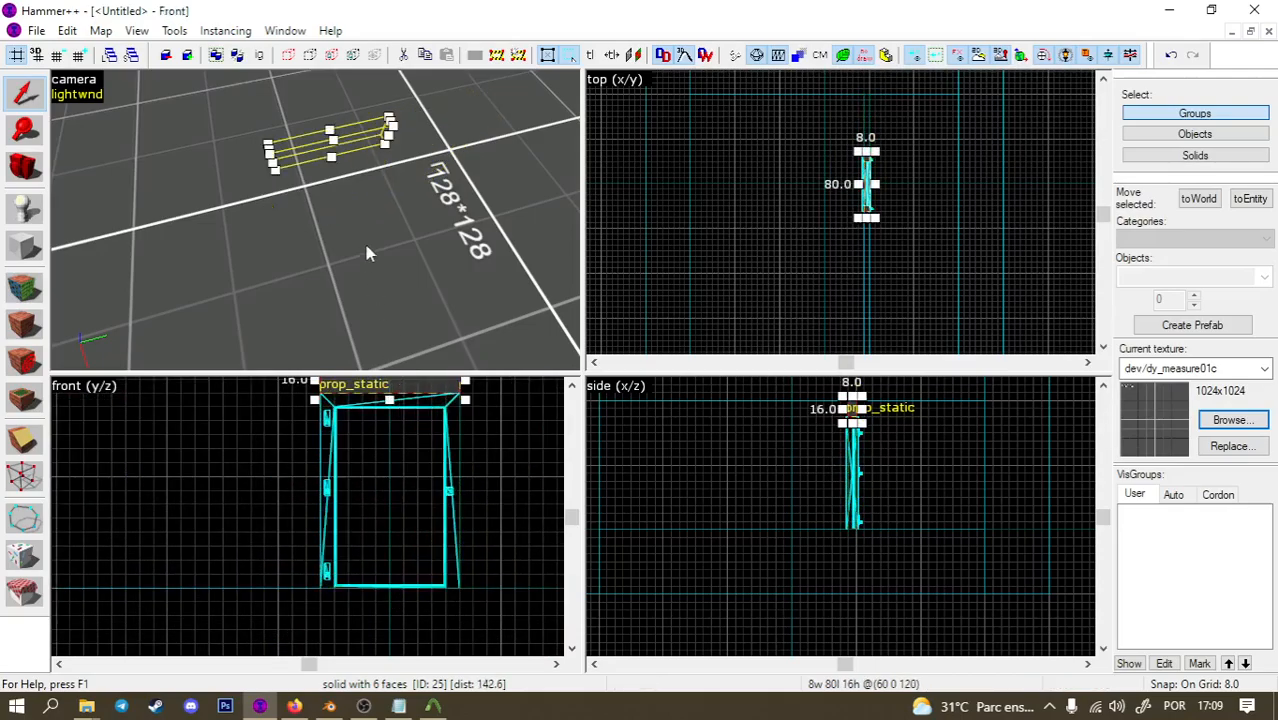
key("z")
key("w")
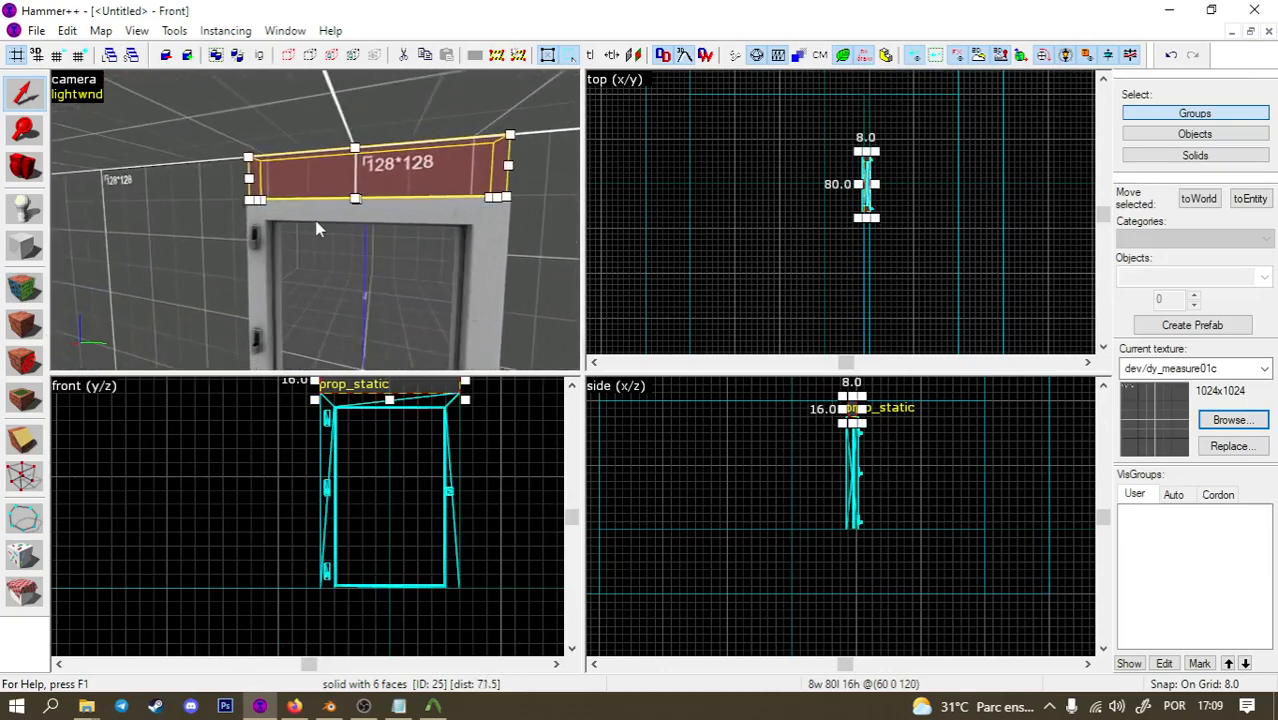
key("Delete")
key("s")
key("w")
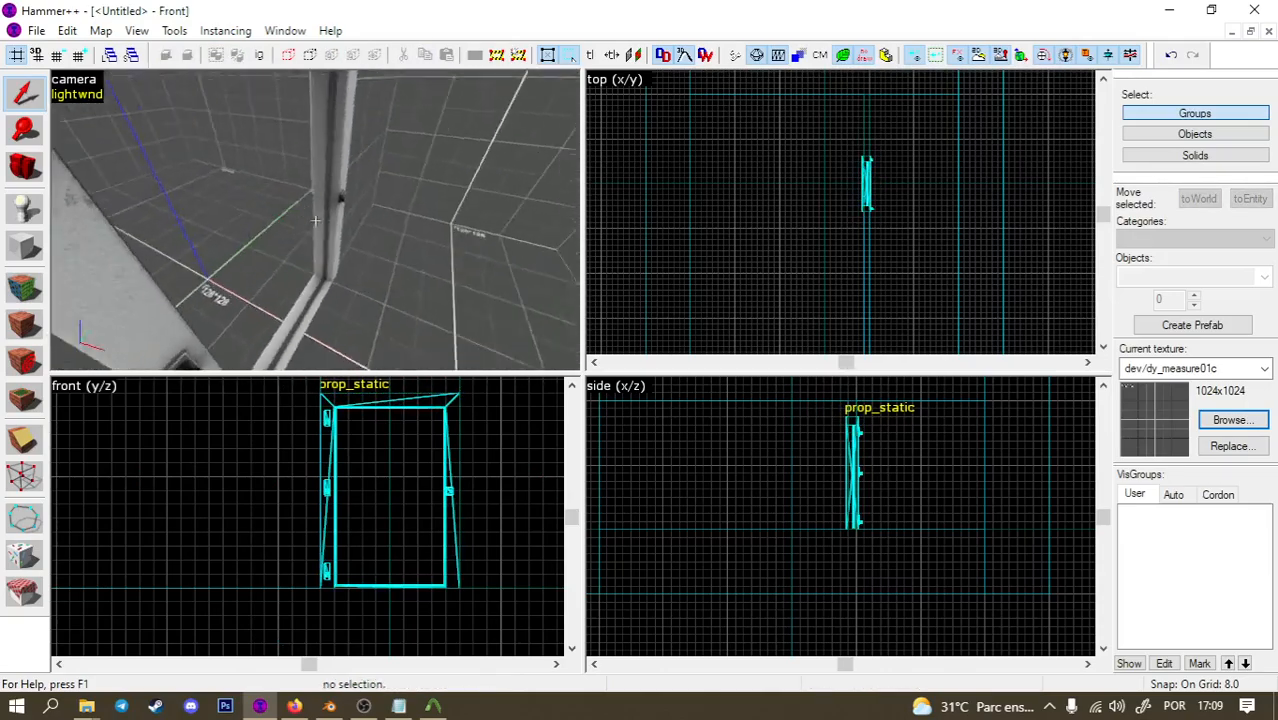
key("z")
Duplicate the freezer door frame in place and open the copy's properties.
left_click(362, 240)
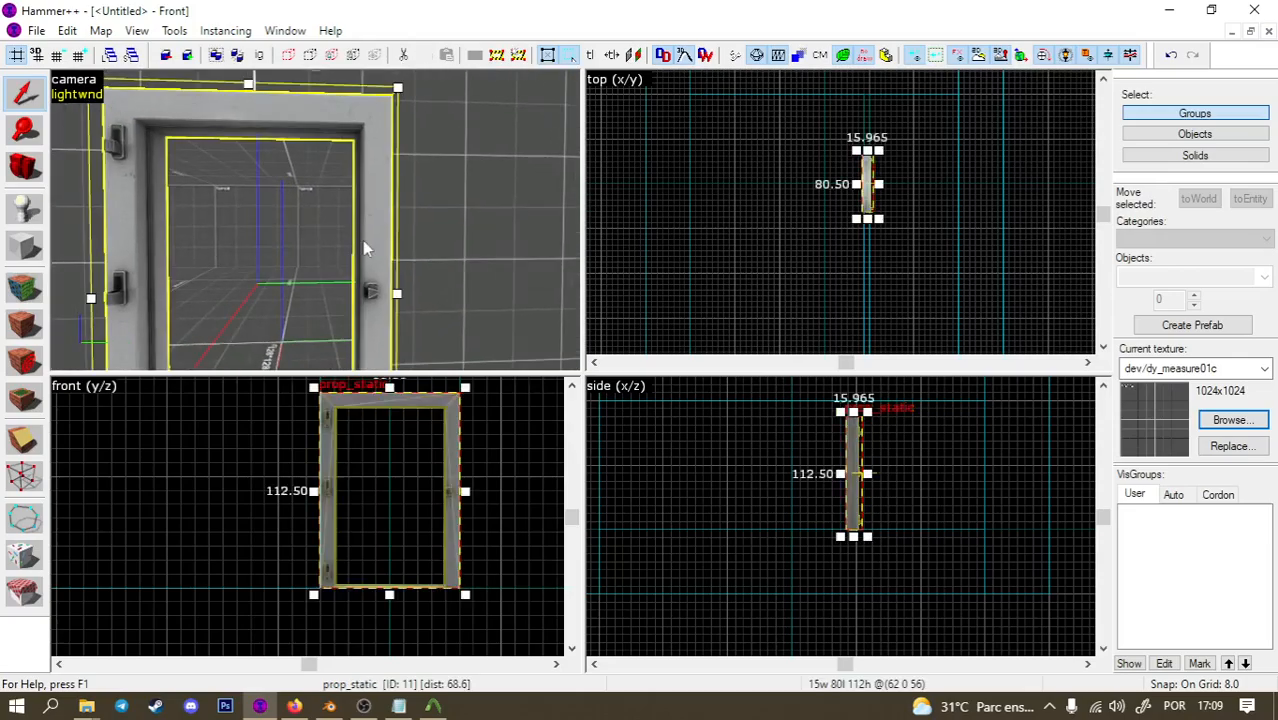
left_click_drag(403, 479, 399, 478, "shift")
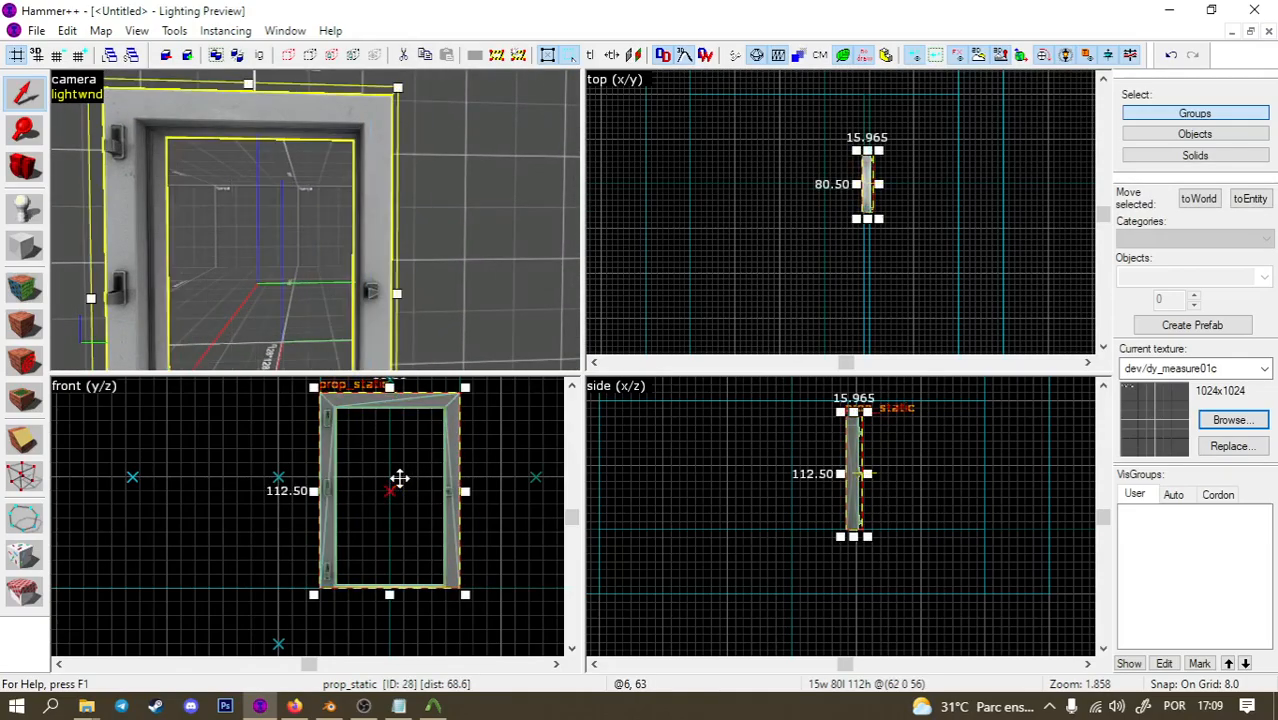
right_click(399, 466)
left_click(455, 677)
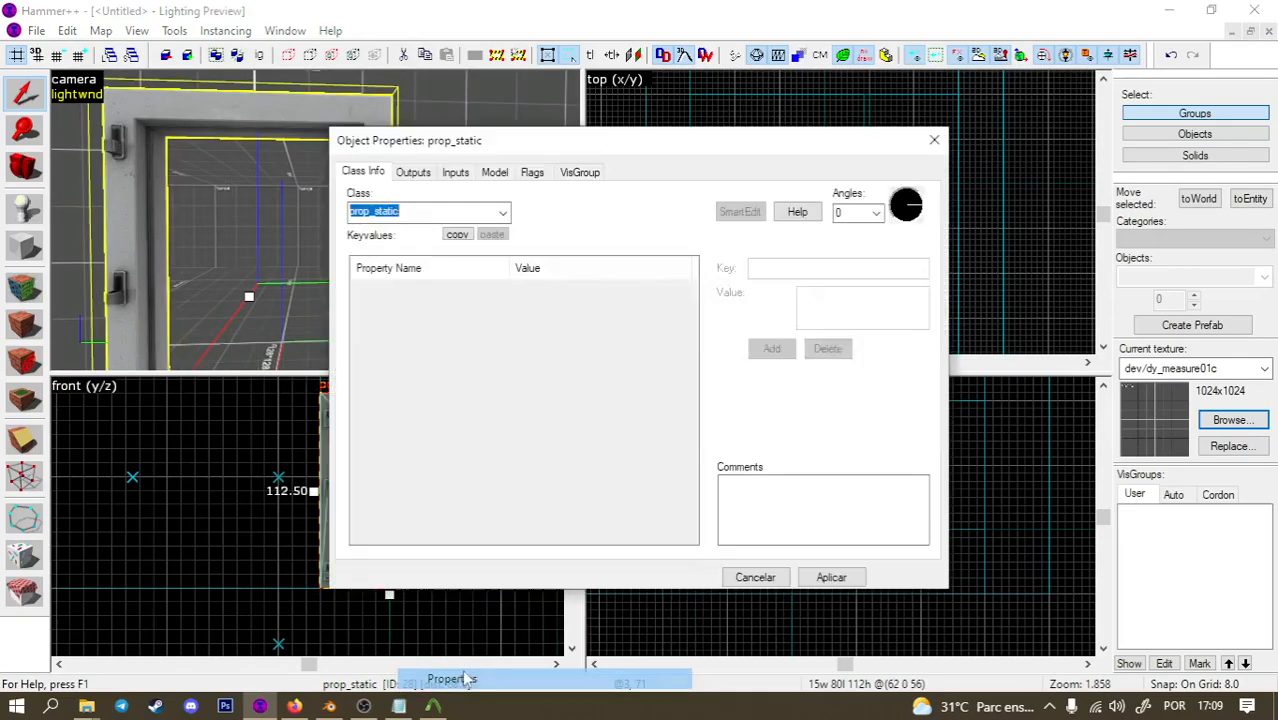
Change the duplicated frame's class to prop_door_rotating and assign it the freezerdoor02_rotating.mdl model.
left_click(427, 209)
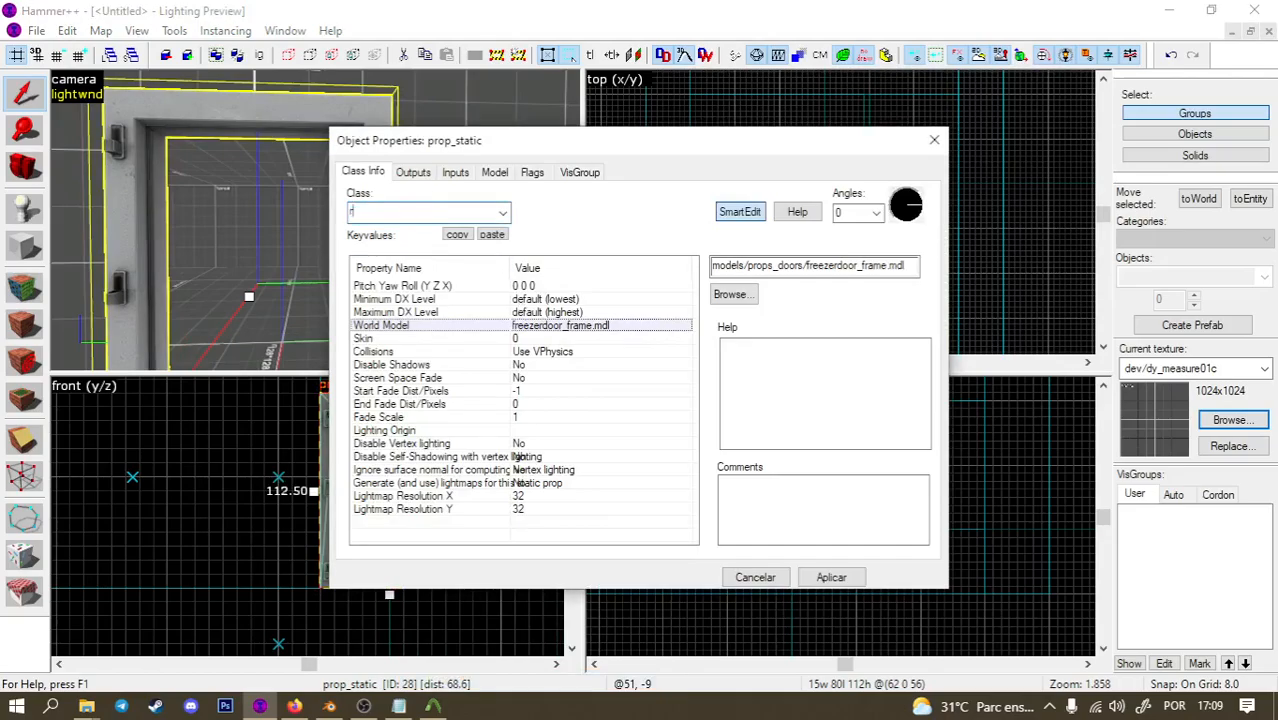
type("rotat")
key("Down")
key("Return")
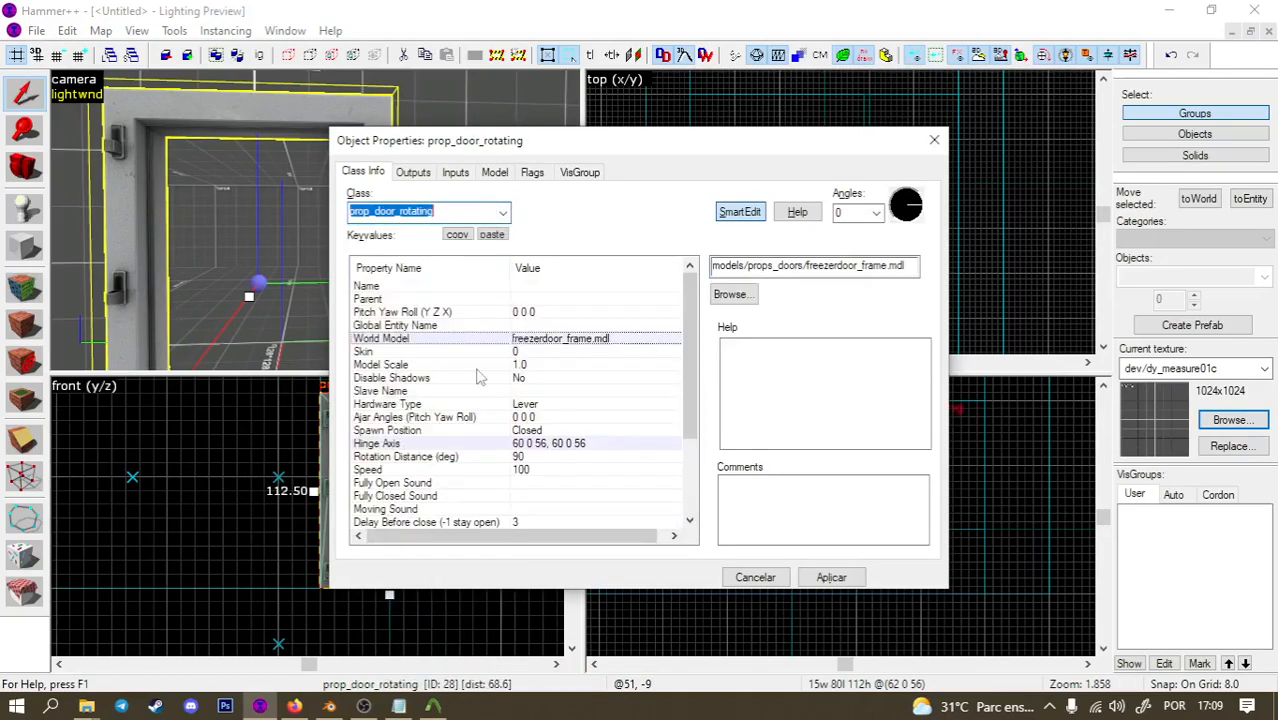
left_click(732, 294)
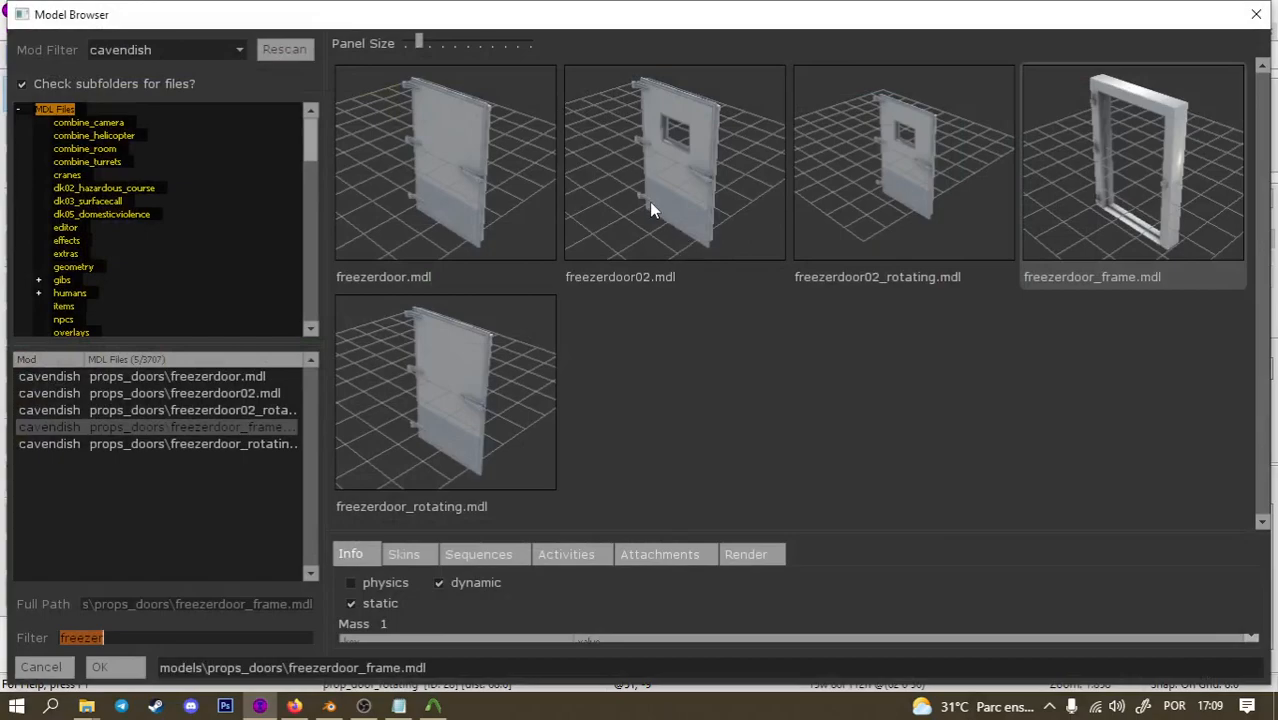
left_click(881, 175)
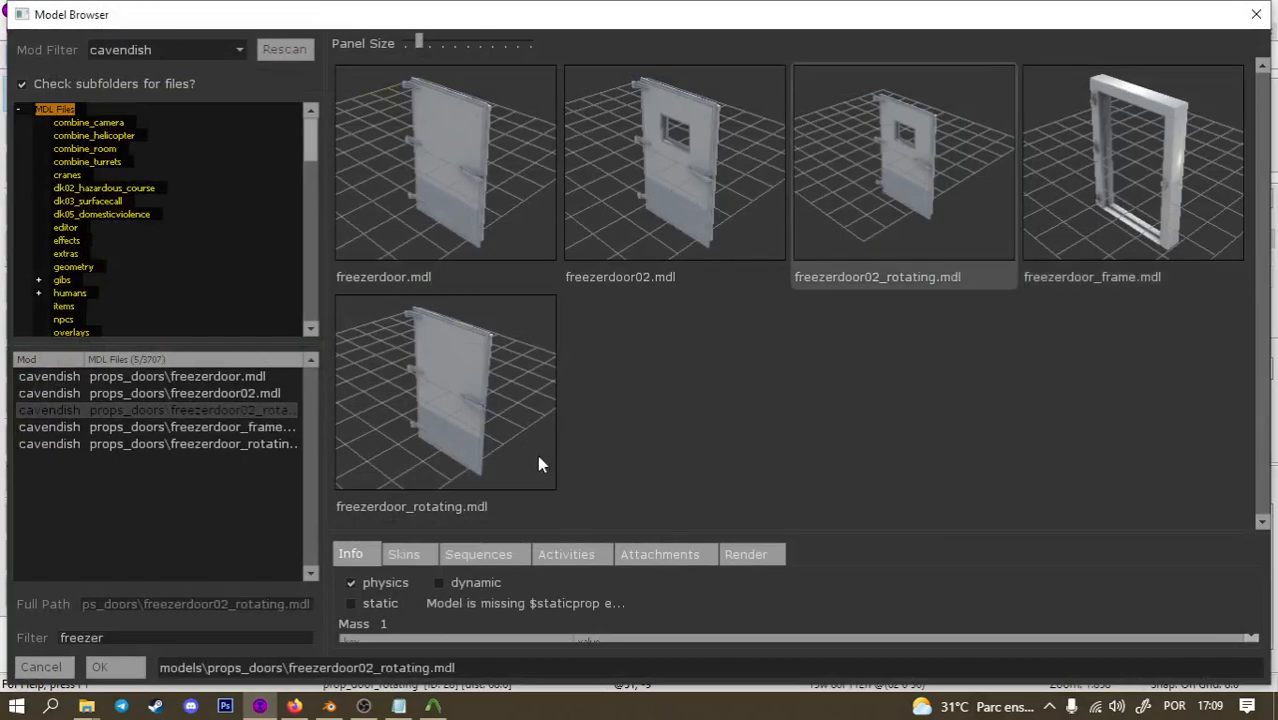
double_click(913, 198)
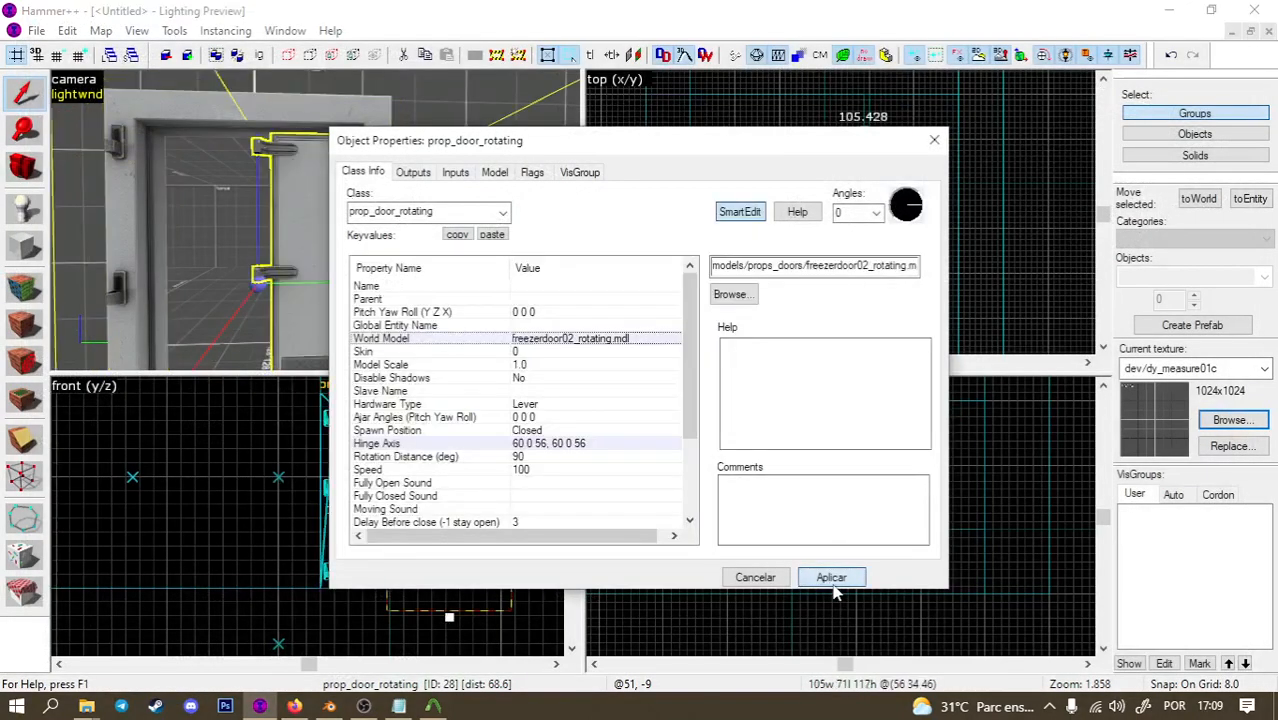
left_click(938, 145)
Move the rotating door roughly into the frame opening in the top view.
key("z")
key("w")
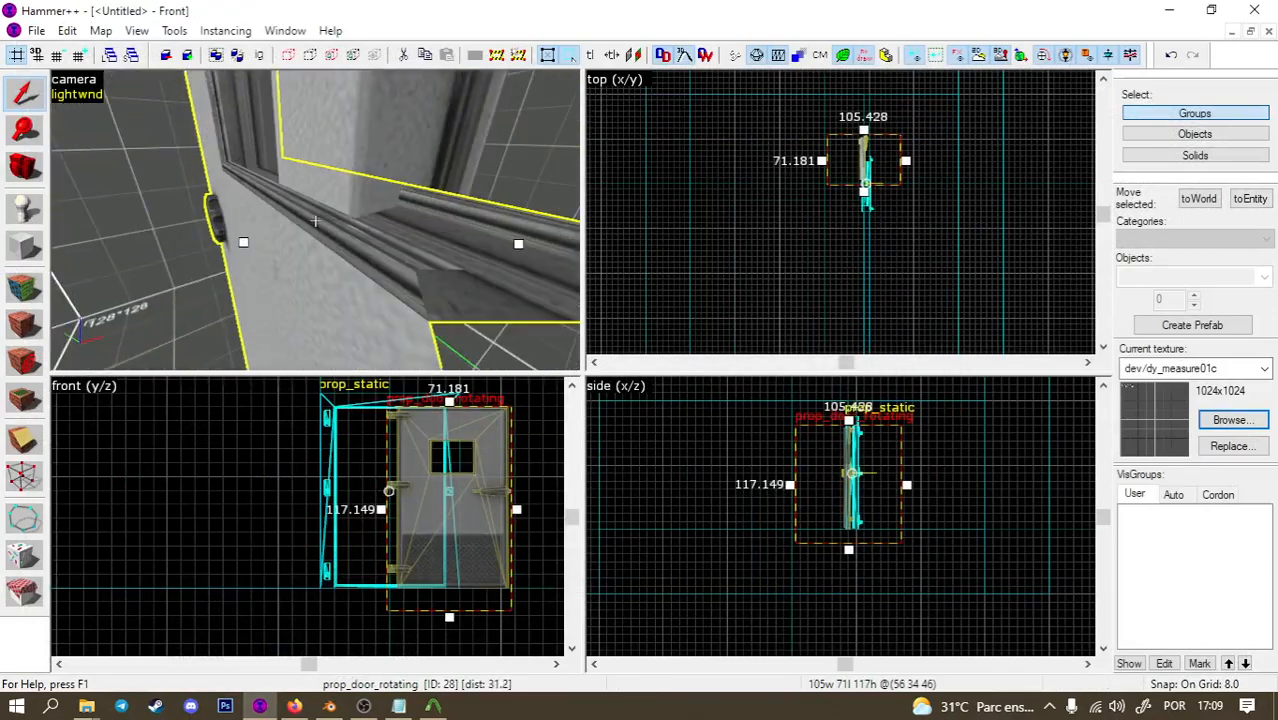
key("w")
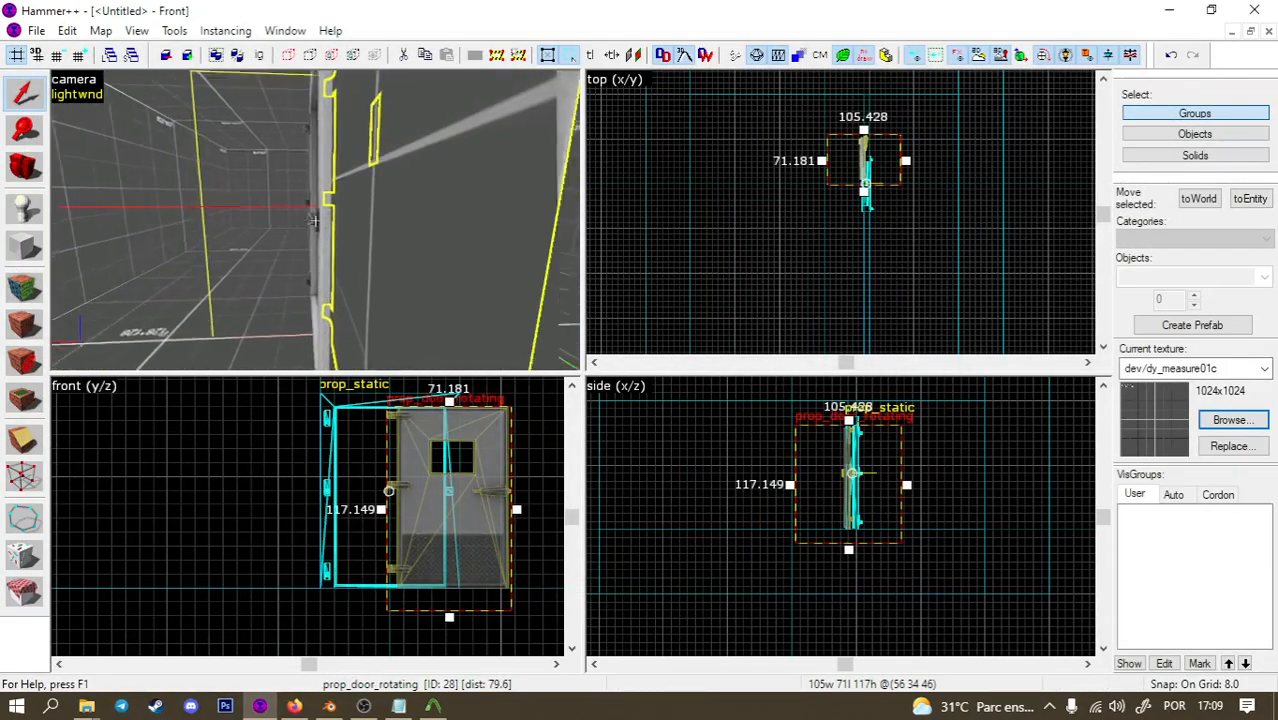
key("w")
key("z")
scroll(879, 176, "up", 6)
left_click_drag(859, 170, 869, 230)
Reduce the grid to 1 unit and align the rotating door's hinge pivot with the frame's hinge.
scroll(880, 270, "up", 8)
key("bracketleft")
key("bracketleft")
key("bracketleft")
left_click_drag(793, 237, 823, 290)
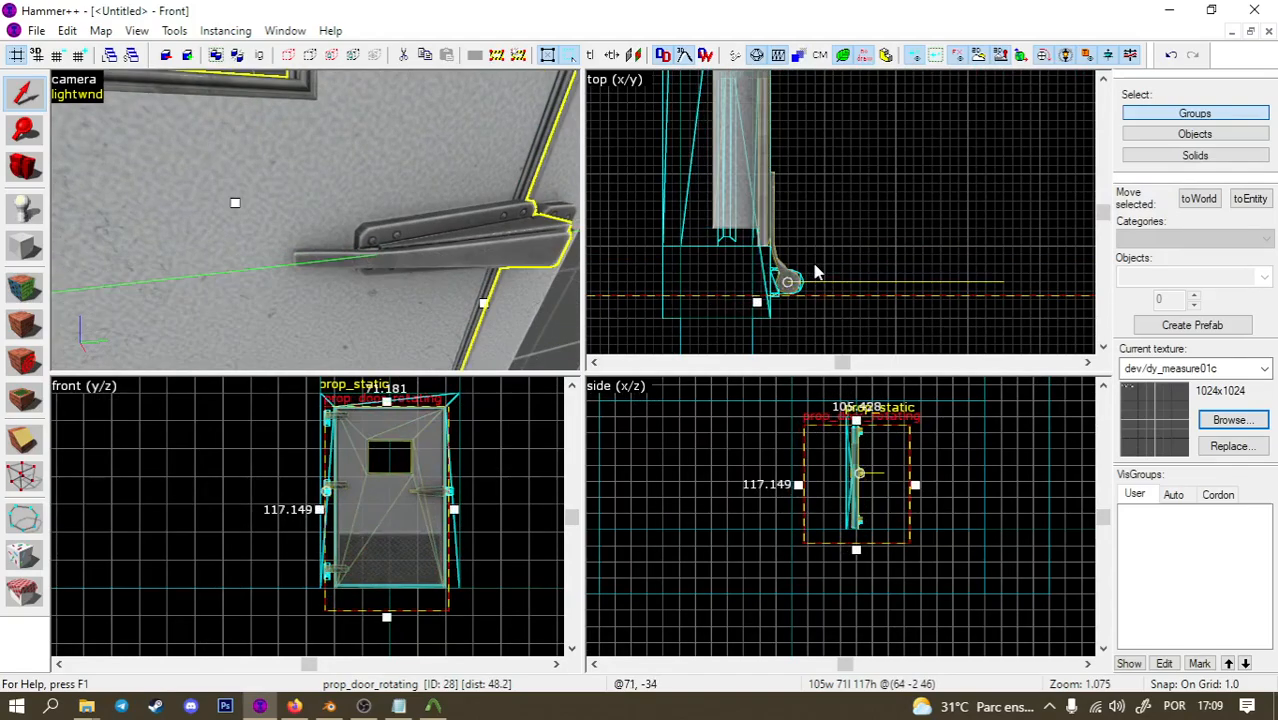
Preview the rotating door's locked sequence and inspect its latch handle and the knob on the opposite face.
key("z")
key("s")
key("z")
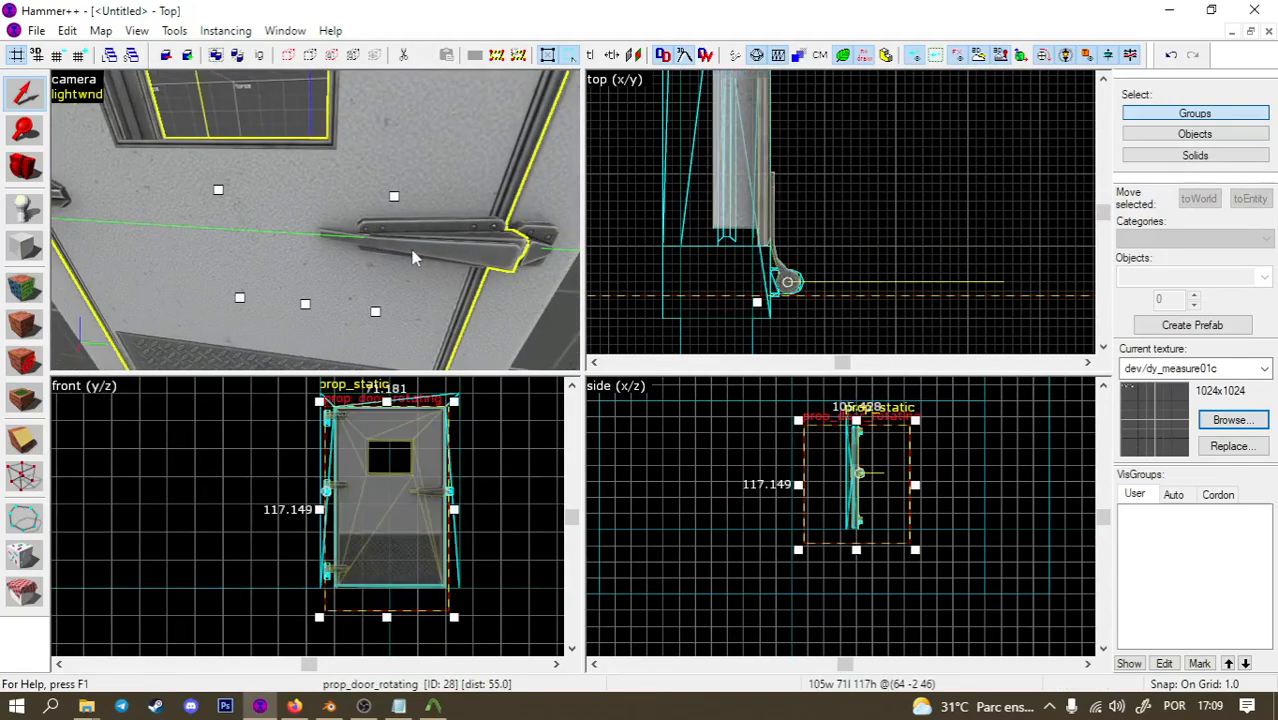
double_click(415, 241)
left_click(496, 172)
left_click_drag(547, 135, 810, 98)
key("z")
left_click(690, 174)
scroll(697, 174, "down", 1)
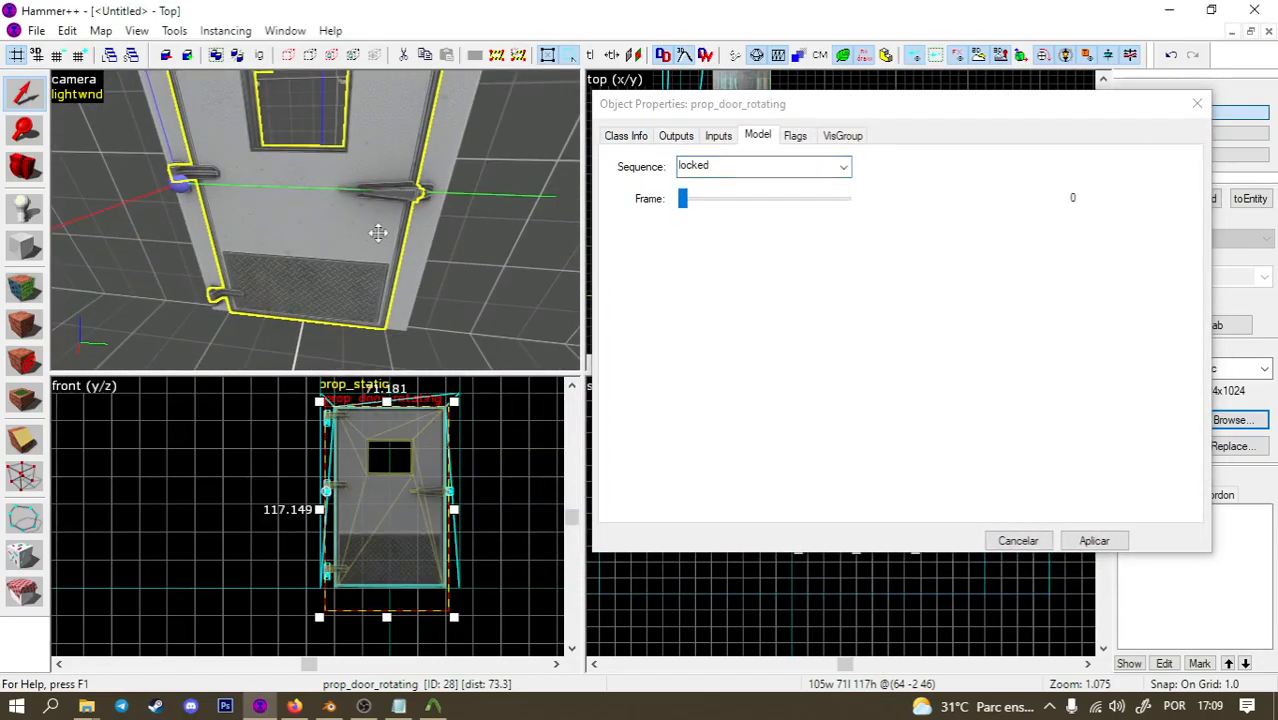
key("z")
key("w")
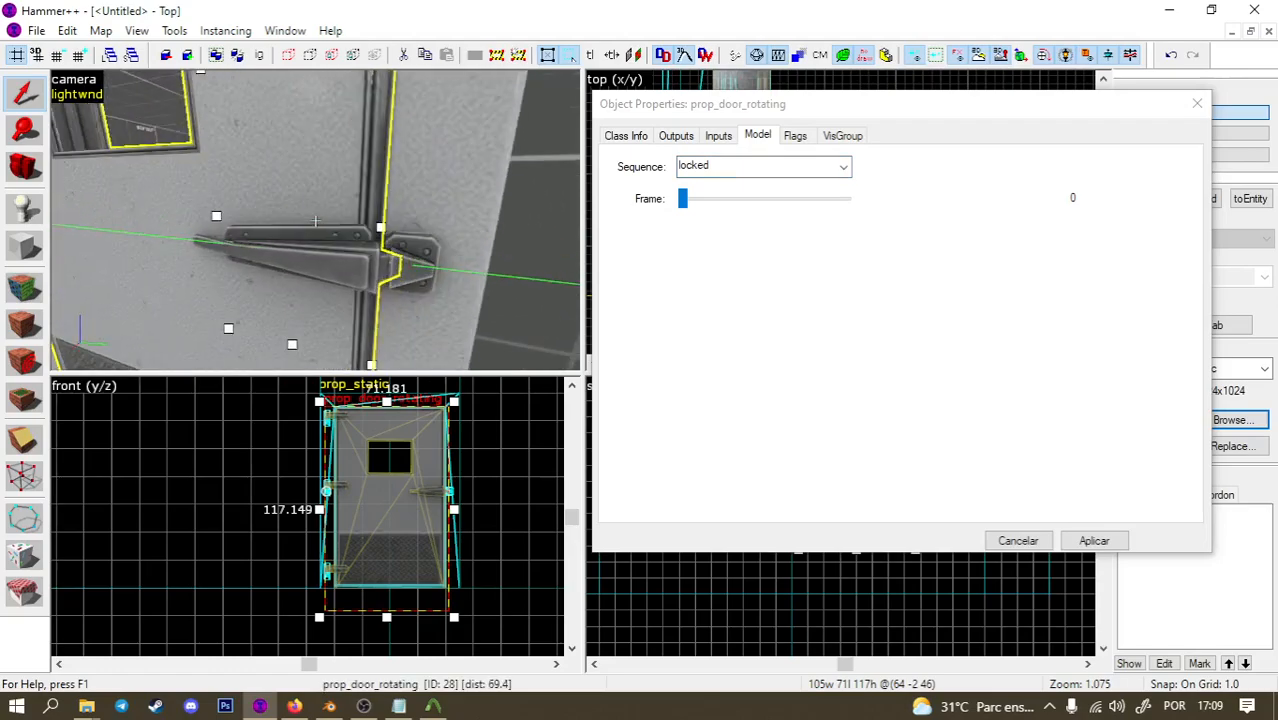
key("w")
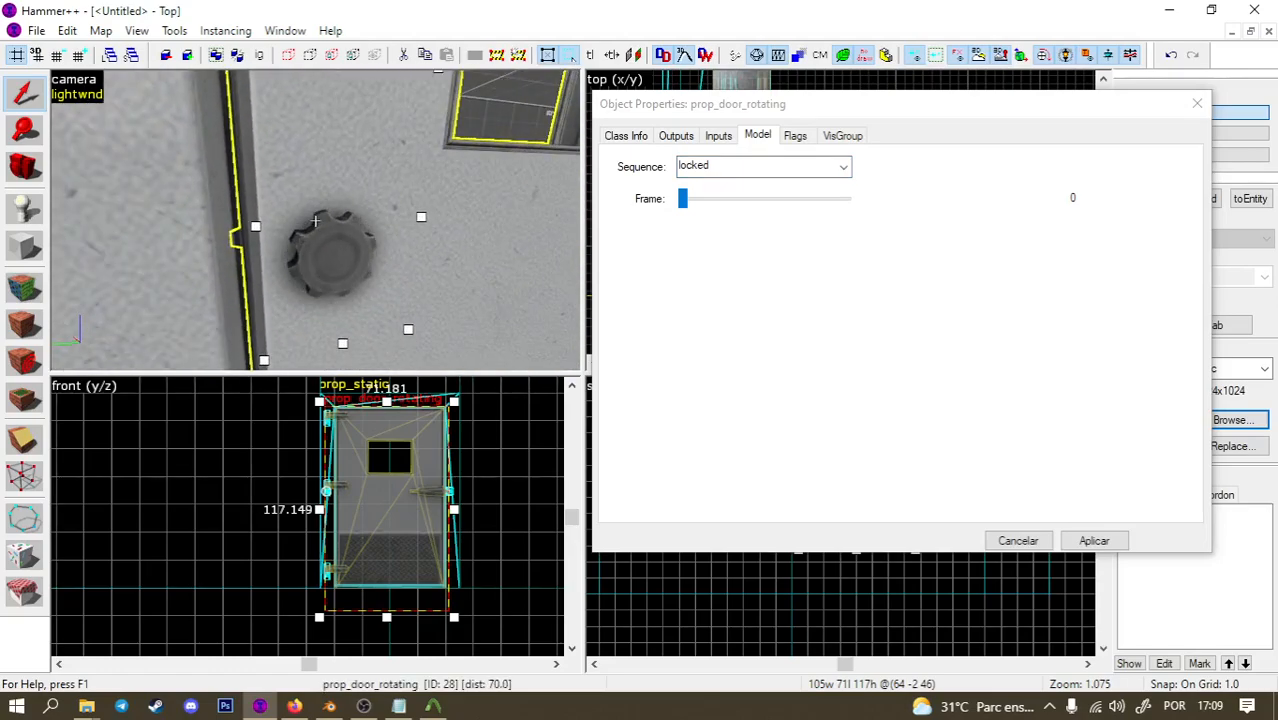
key("w")
Preview the rotating door's open sequence, examine the latch where it meets the frame, and clear the selection.
left_click(755, 170)
scroll(754, 169, "up", 1)
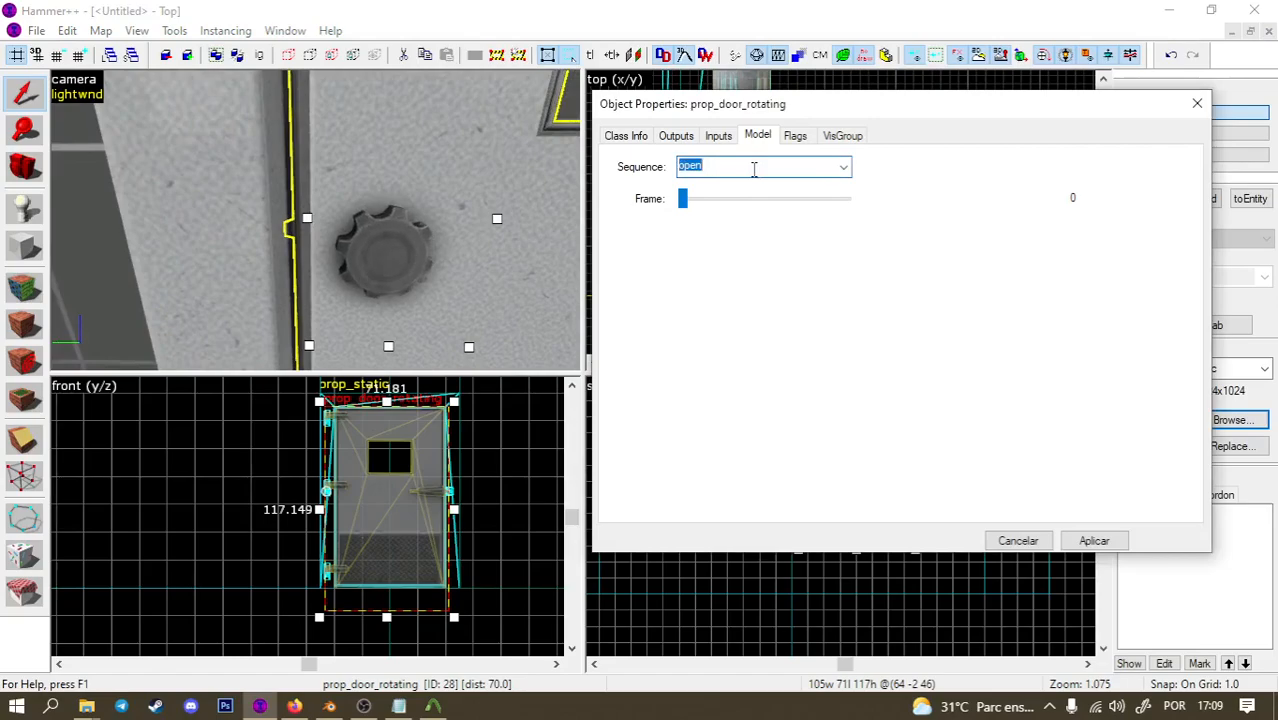
key("z")
key("w")
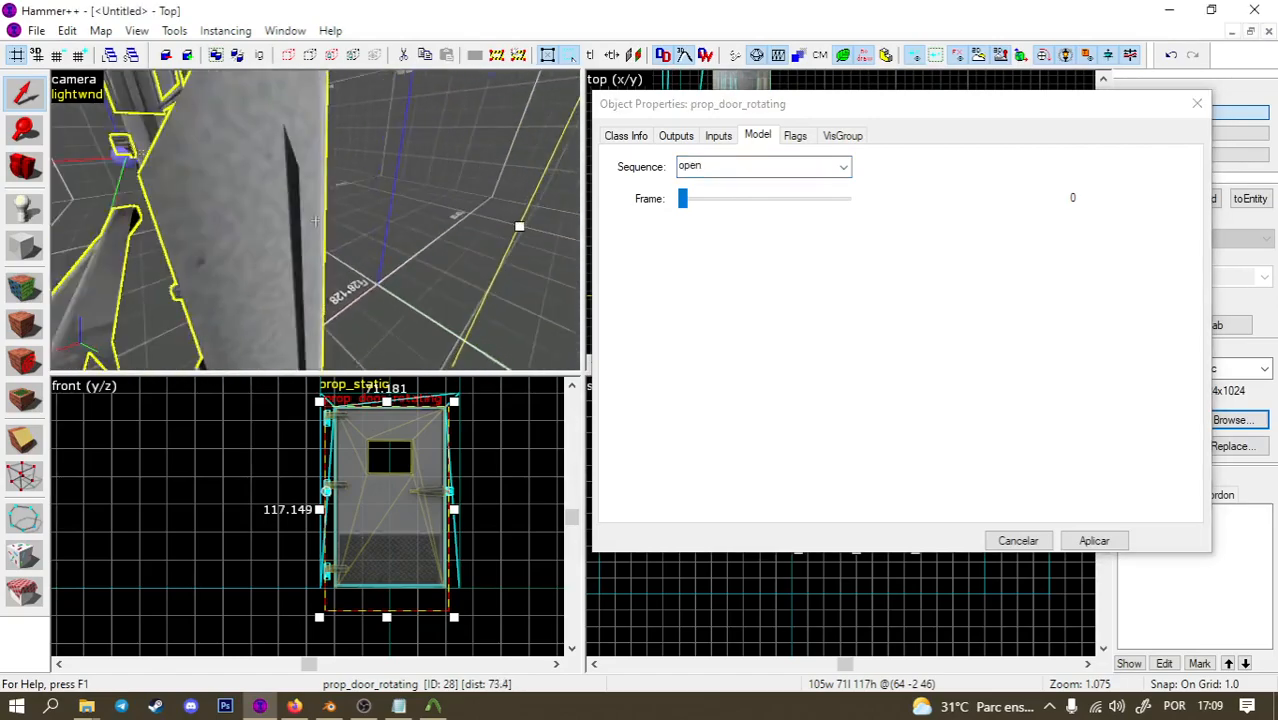
key("w")
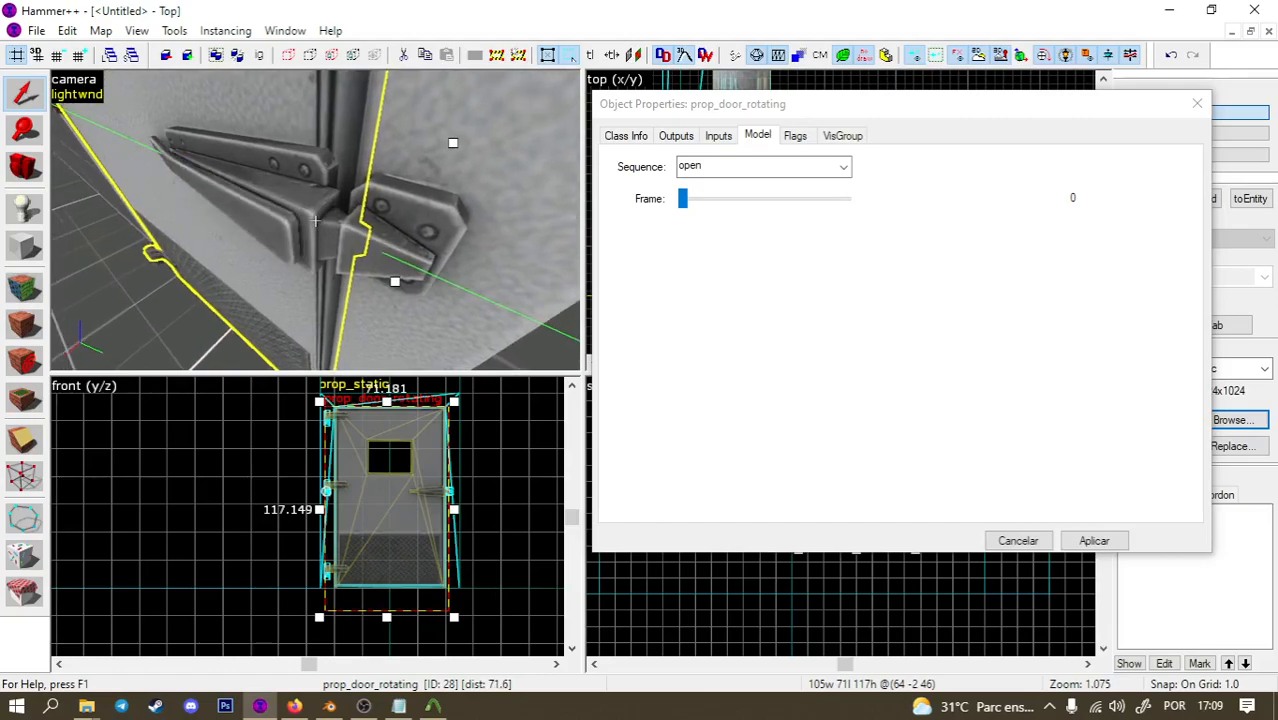
key("w")
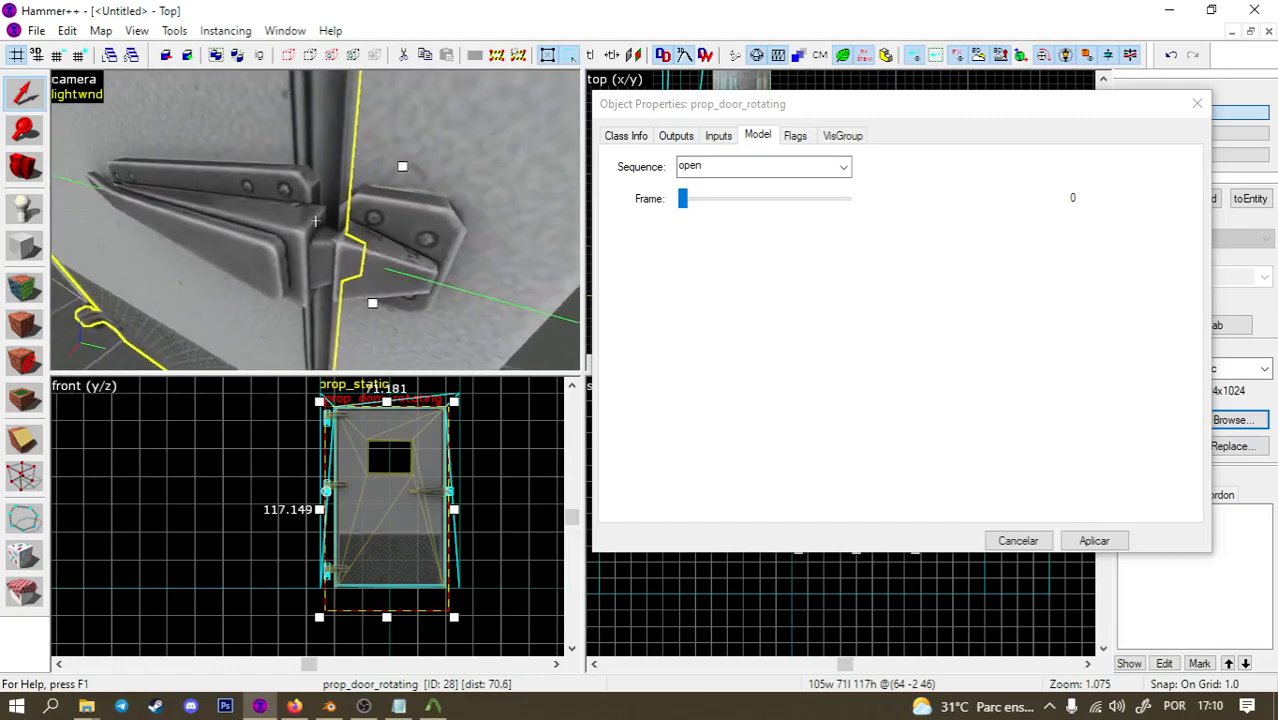
key("w")
key("s")
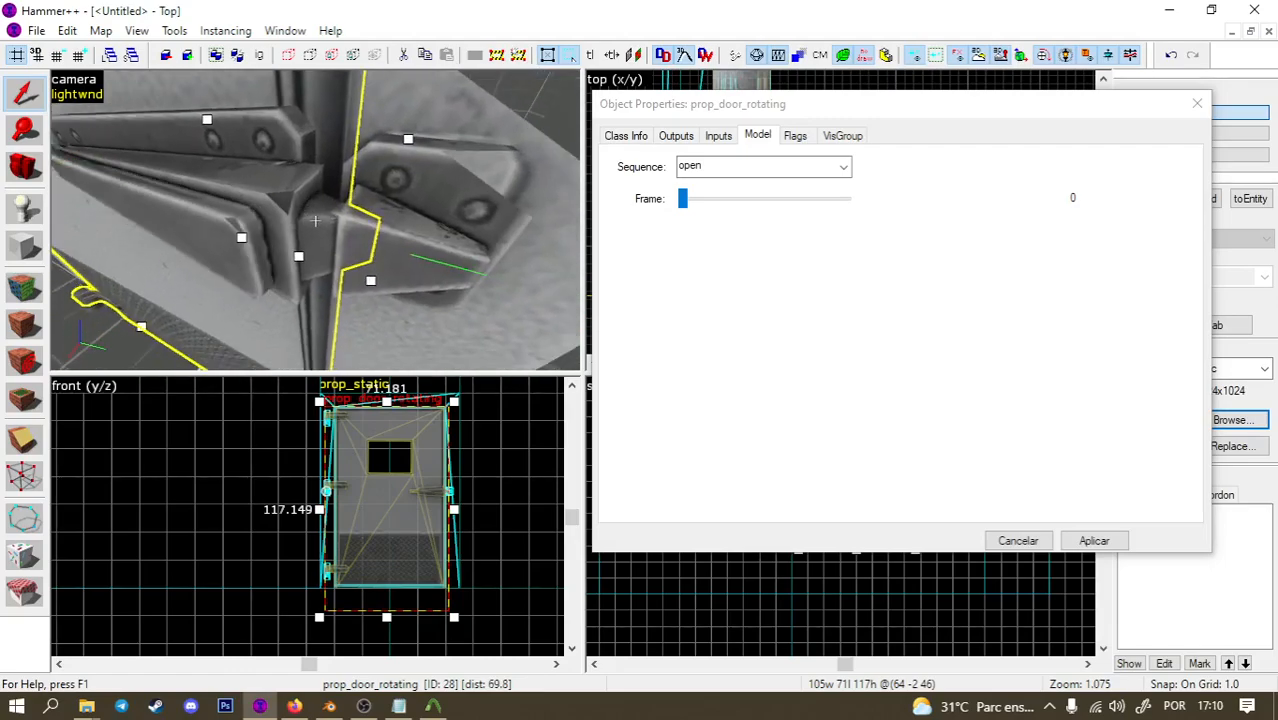
key("w")
key("s")
key("w")
key("s")
key("z")
key("Escape")
key("s")
key("a")
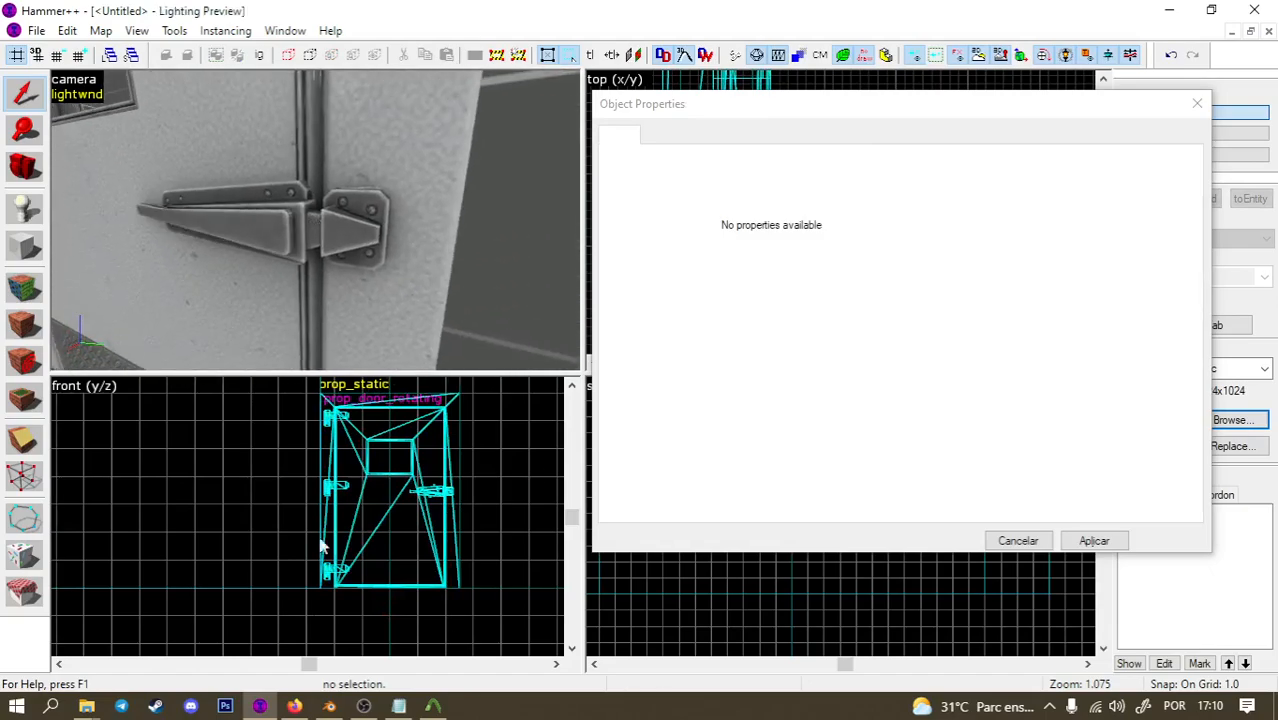
Switch to Blender and load the open action for the door armature.
left_click(330, 706)
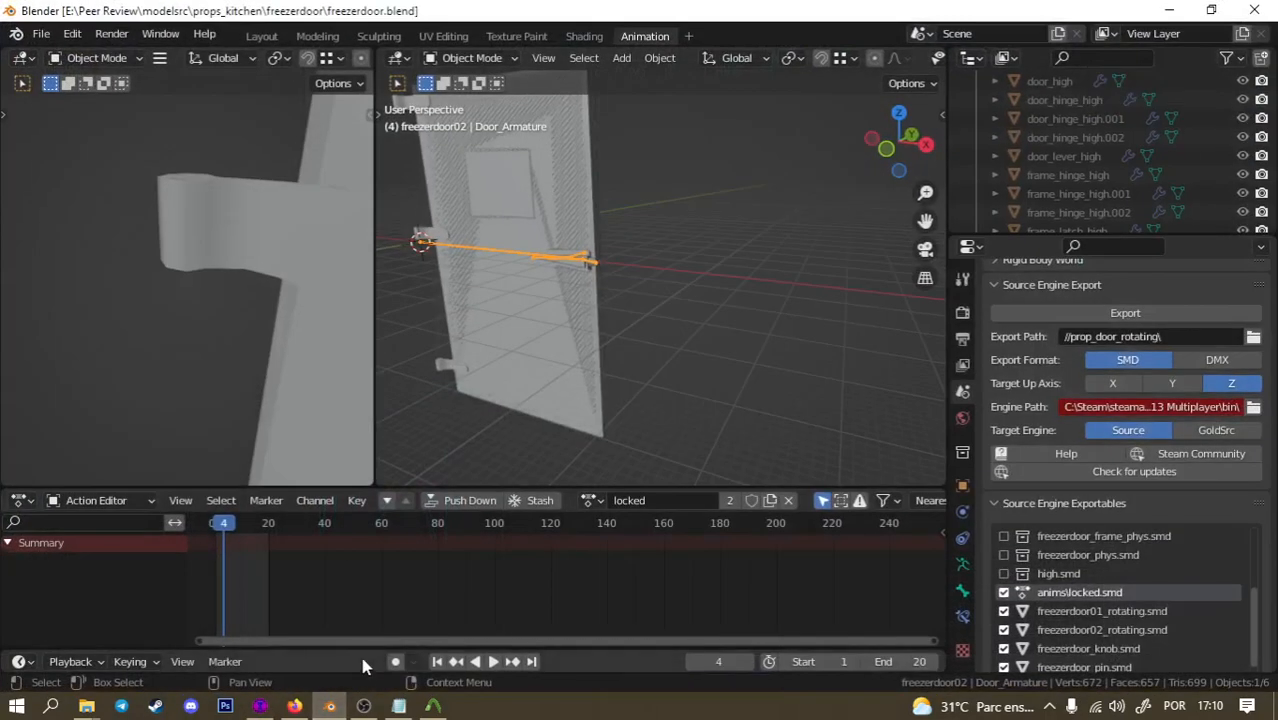
left_click(593, 508)
left_click(610, 338)
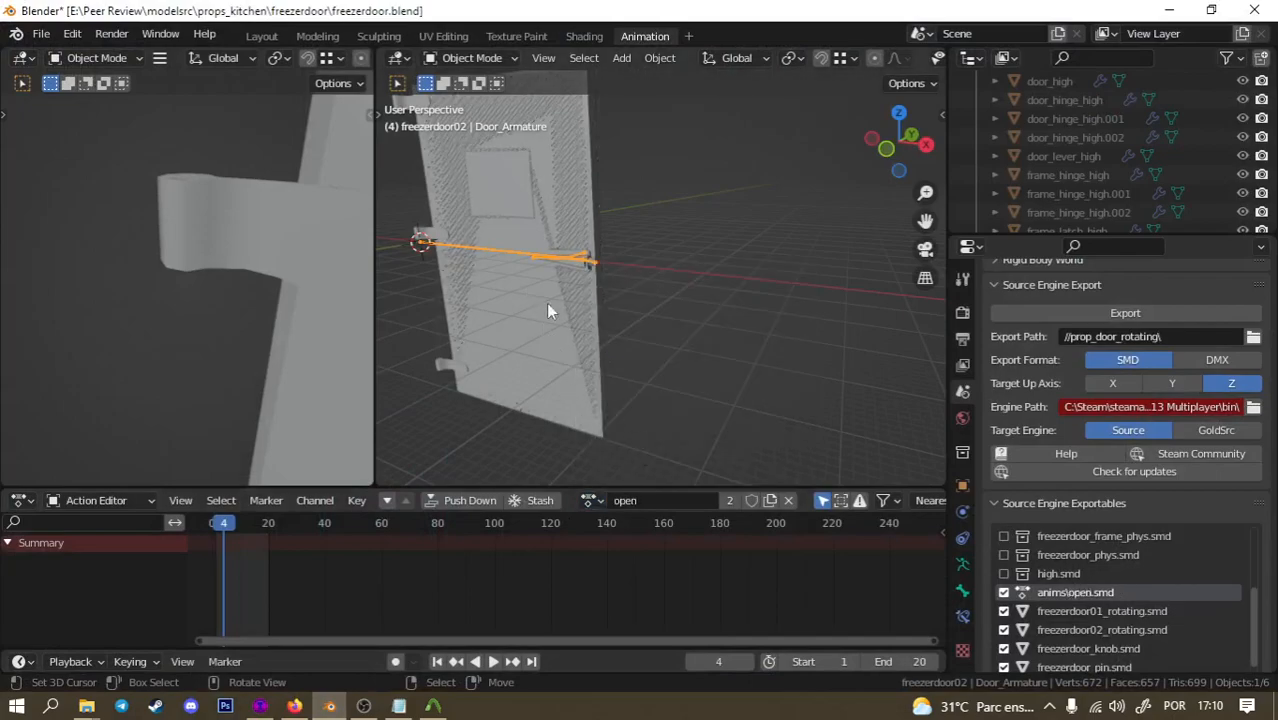
Put the door armature in Pose Mode and select the pin bone.
mouse_move(682, 318)
middle_mouse_down()
mouse_move(499, 320)
mouse_move(522, 282)
mouse_move(659, 325)
middle_mouse_up()
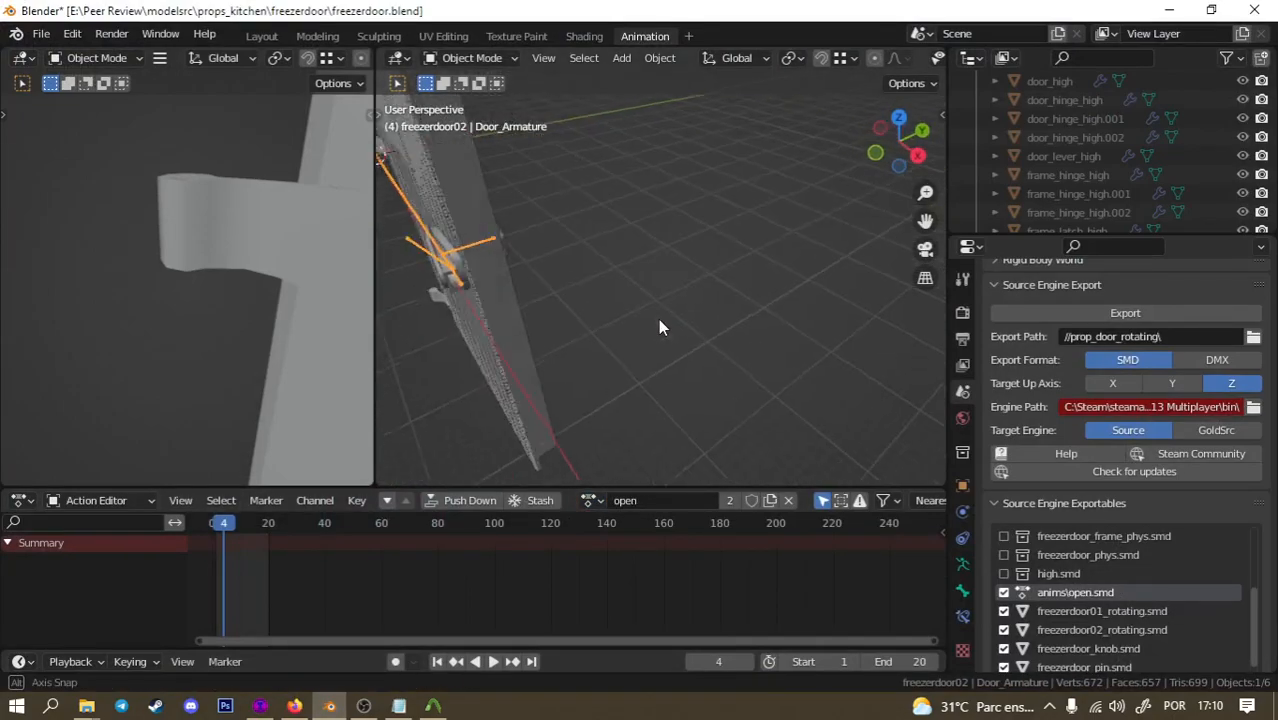
key("Tab")
middle_click_drag(478, 340, 565, 355)
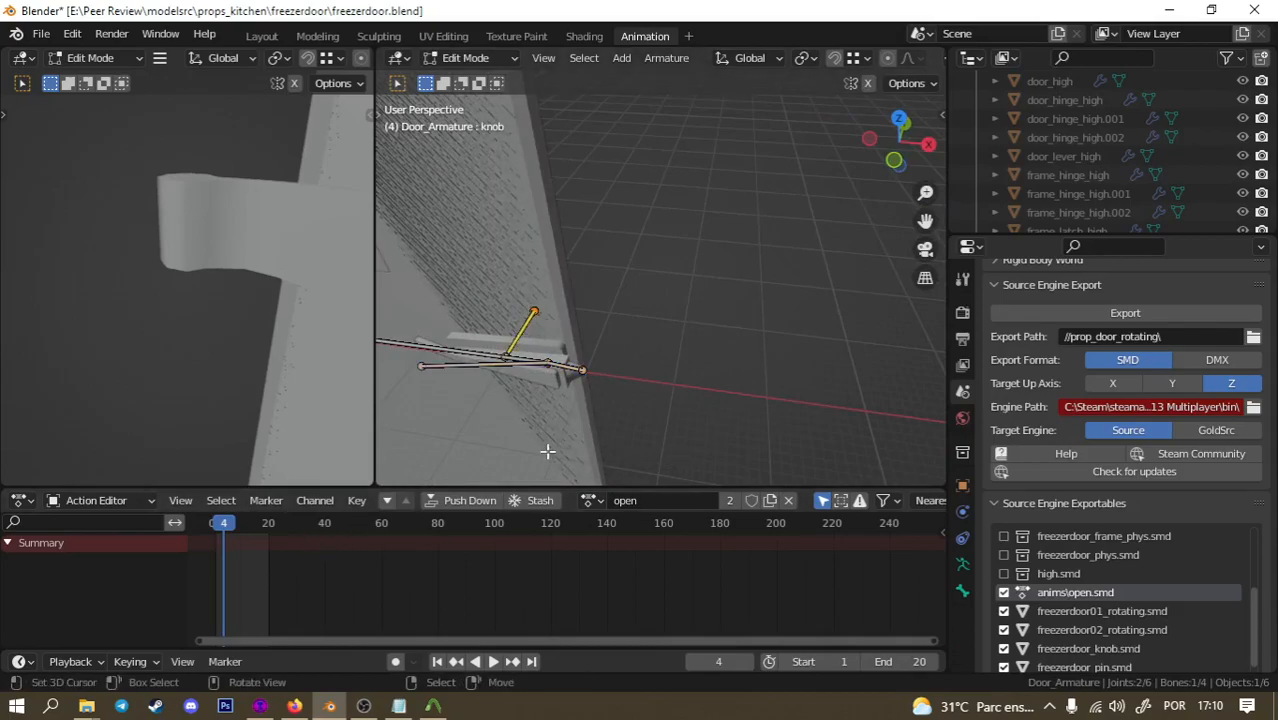
left_click(458, 63)
left_click(460, 120)
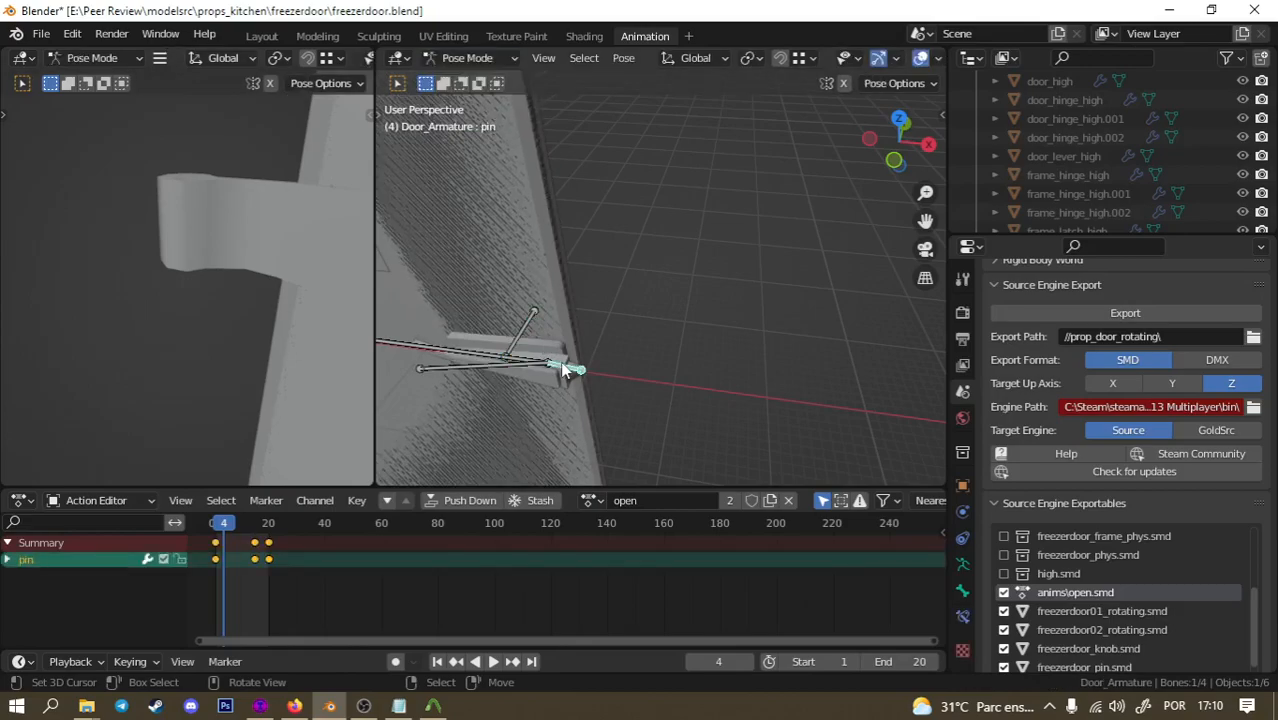
Play through the open animation, set the current frame to 20, and save freezerdoor.blend before returning to Hammer++.
key("space")
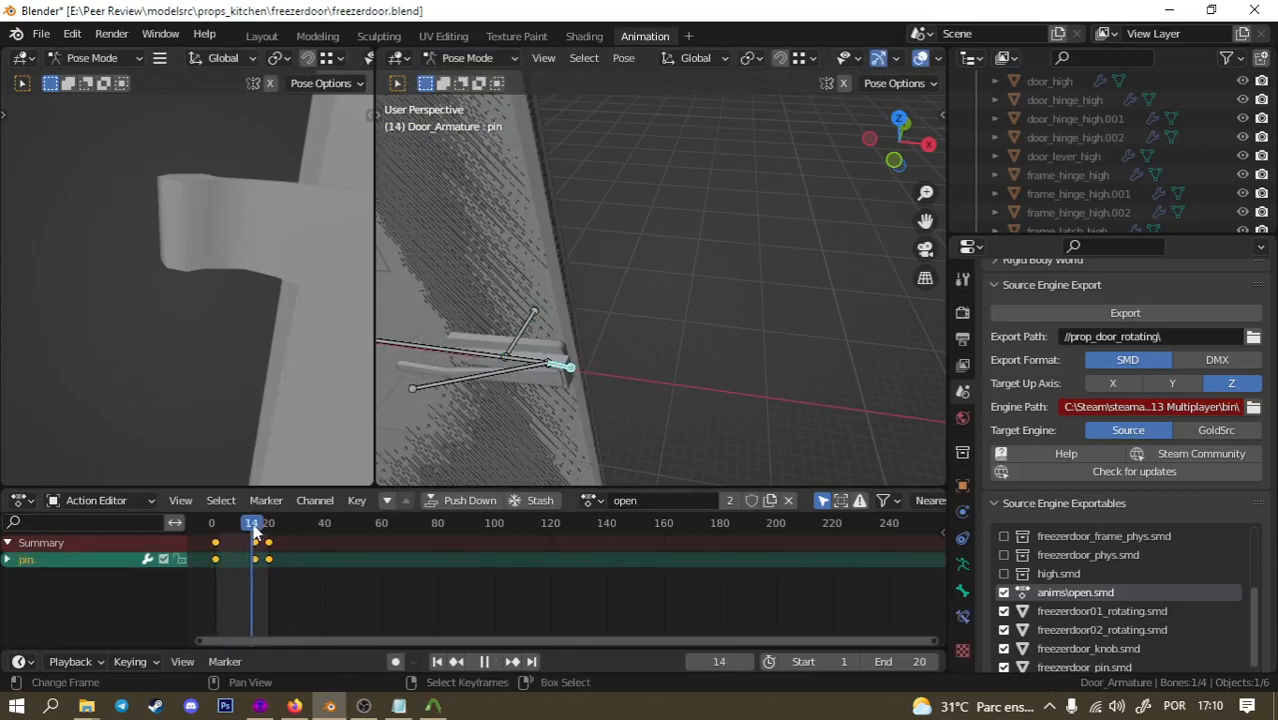
mouse_move(265, 537)
left_mouse_down()
mouse_move(213, 537)
mouse_move(268, 540)
left_mouse_up()
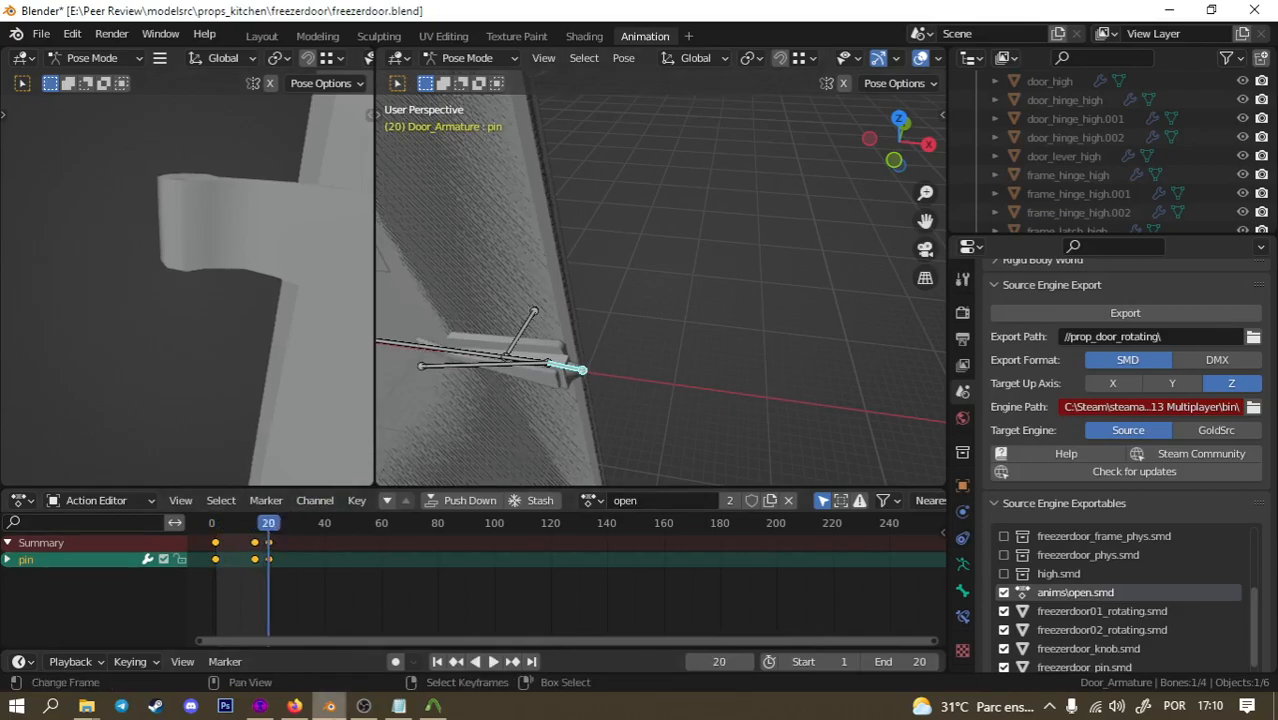
key("ctrl+s")
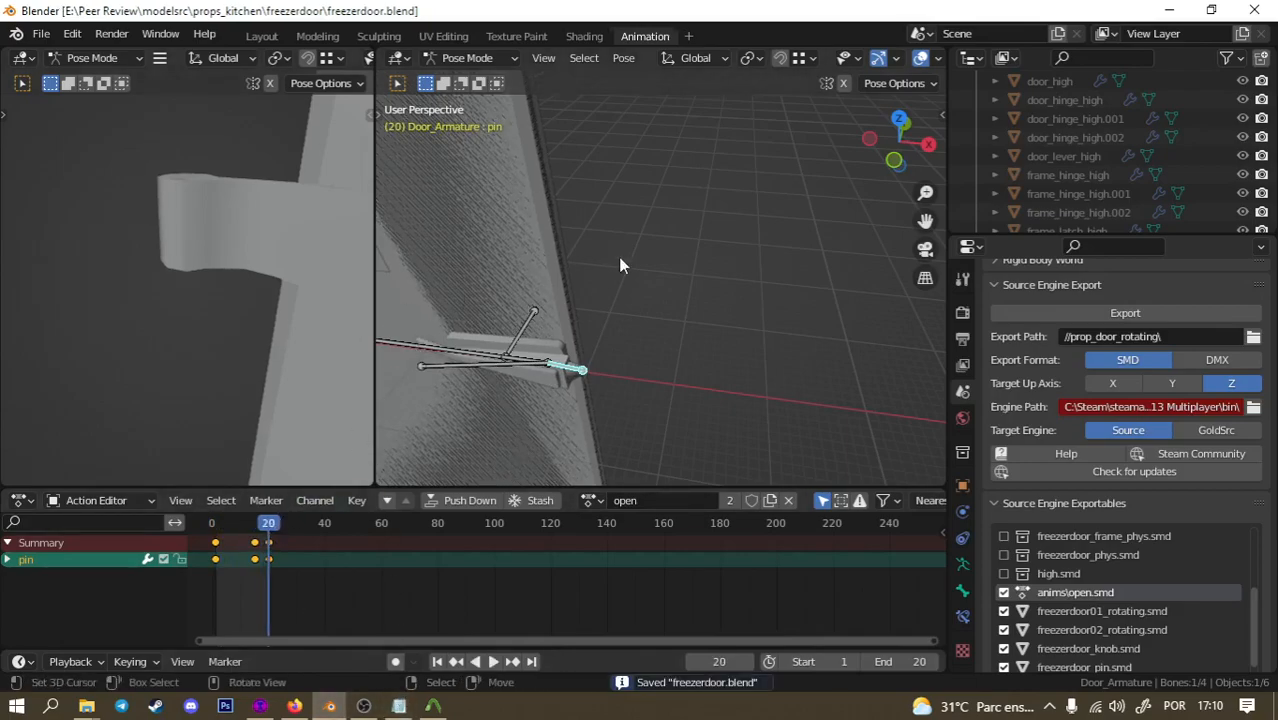
left_click(1172, 11)
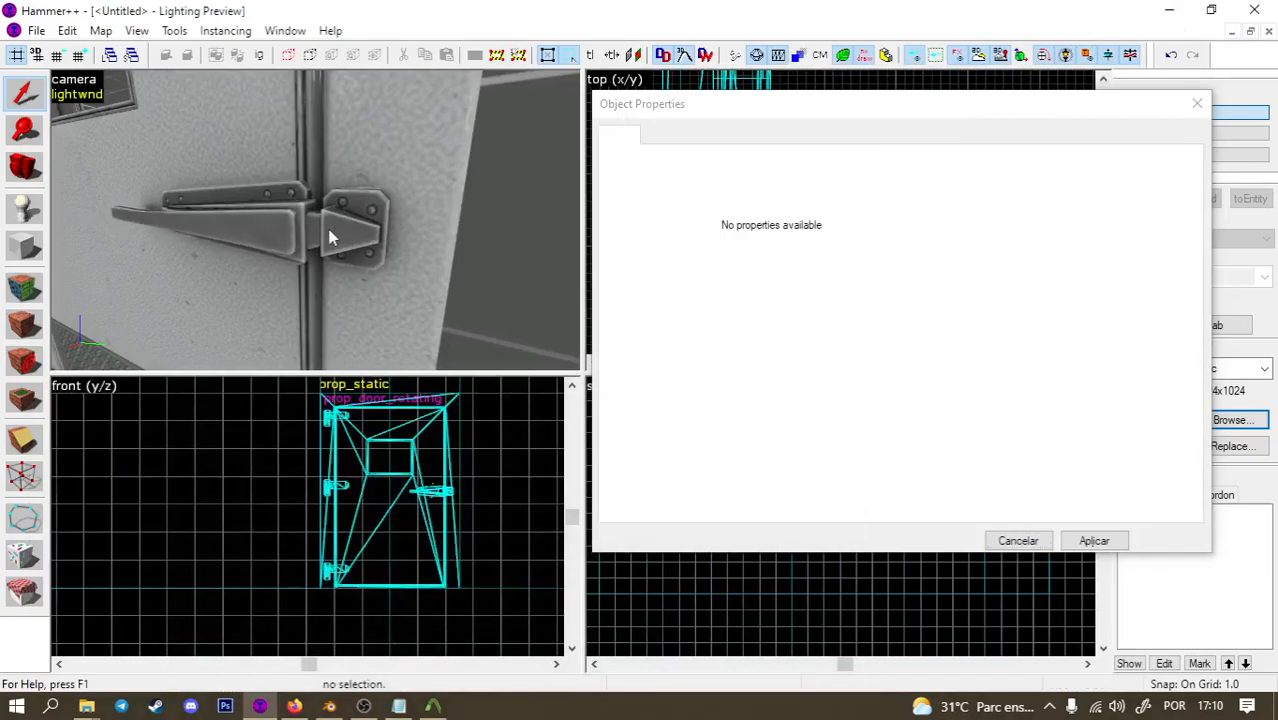
Close the object properties and examine the door's handle, hinges and fit in the frame from several angles.
left_click(1197, 104)
key("z")
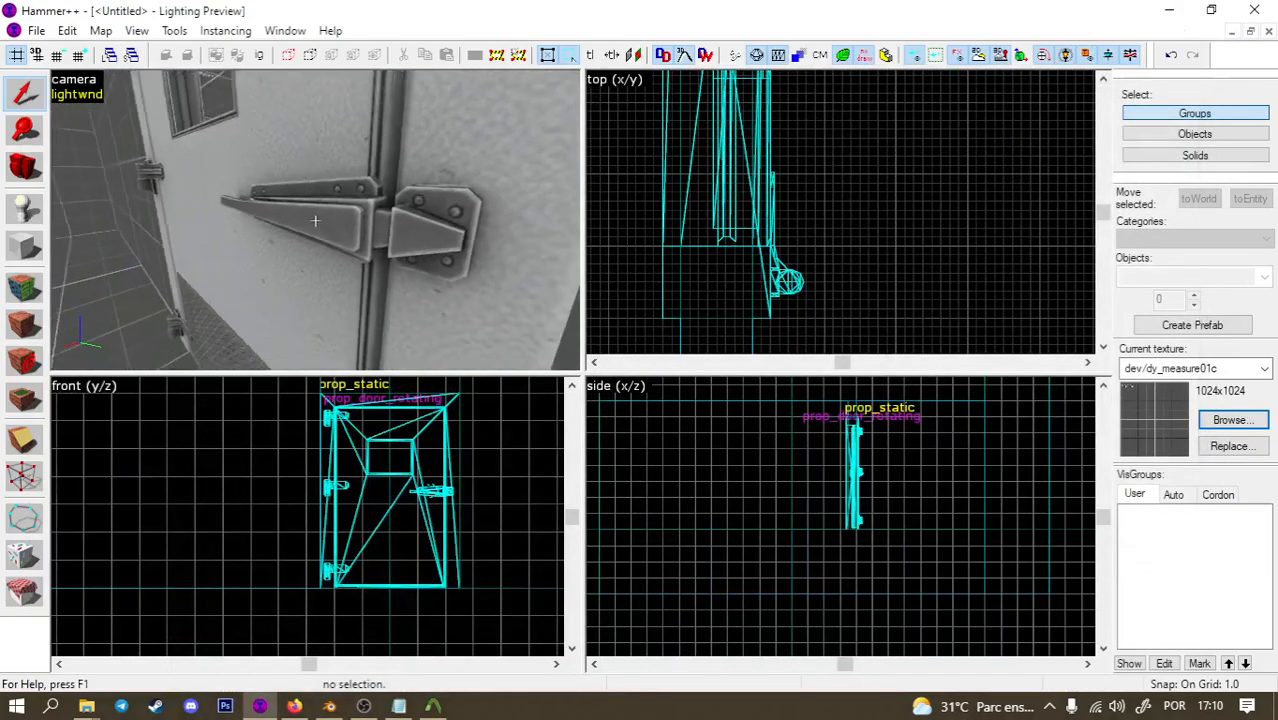
key("w")
key("s")
key("d")
key("w")
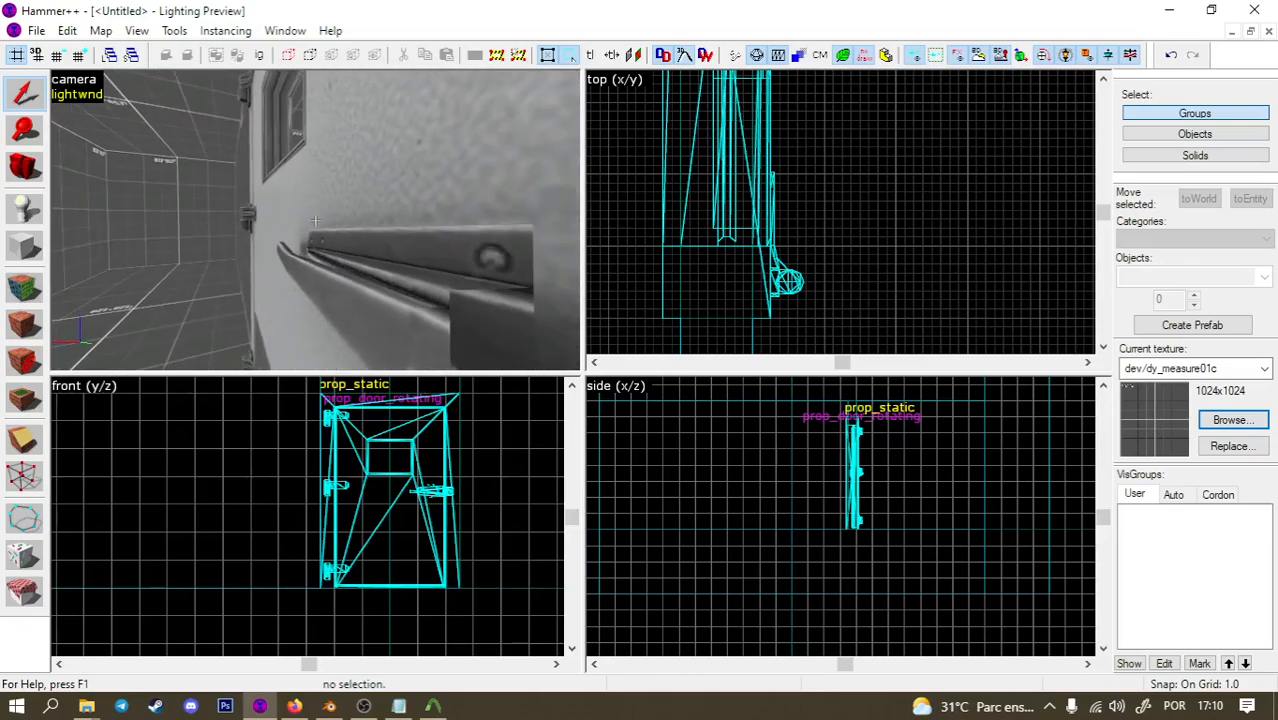
key("a")
key("w")
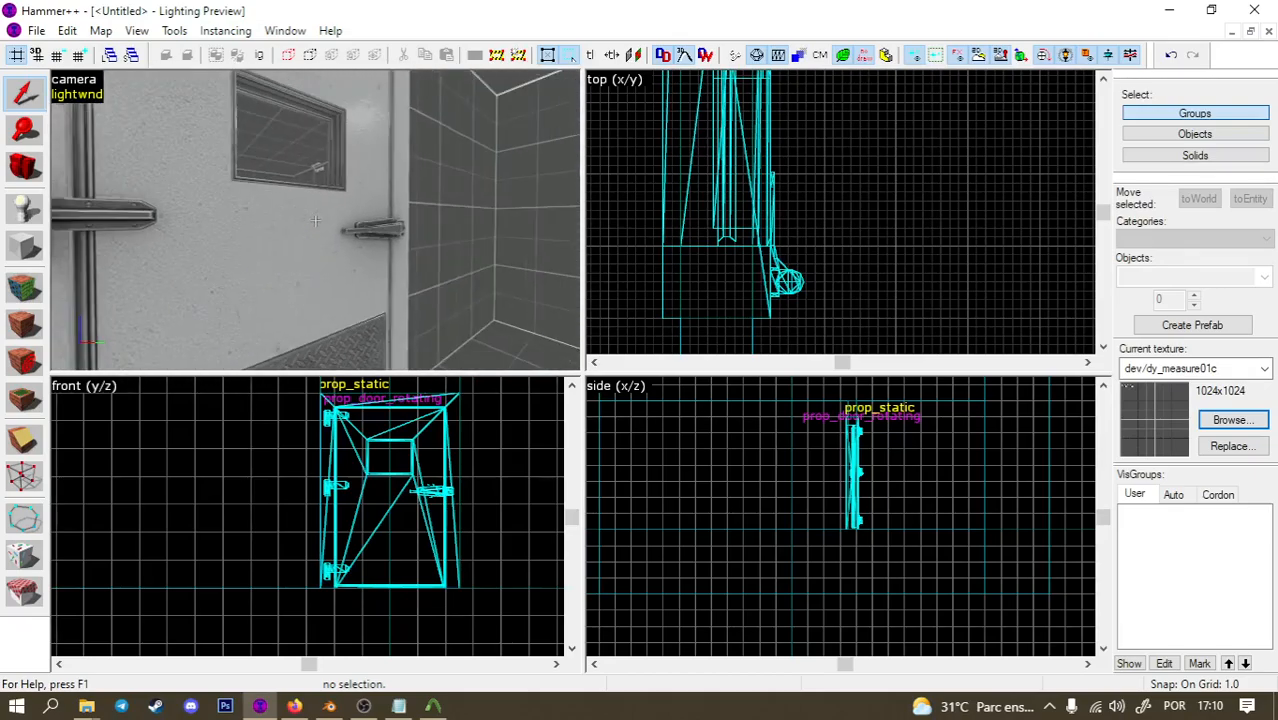
key("s")
key("z")
Select the wall block beside the door frame and return to the 8-unit grid.
scroll(309, 222, "down", 3)
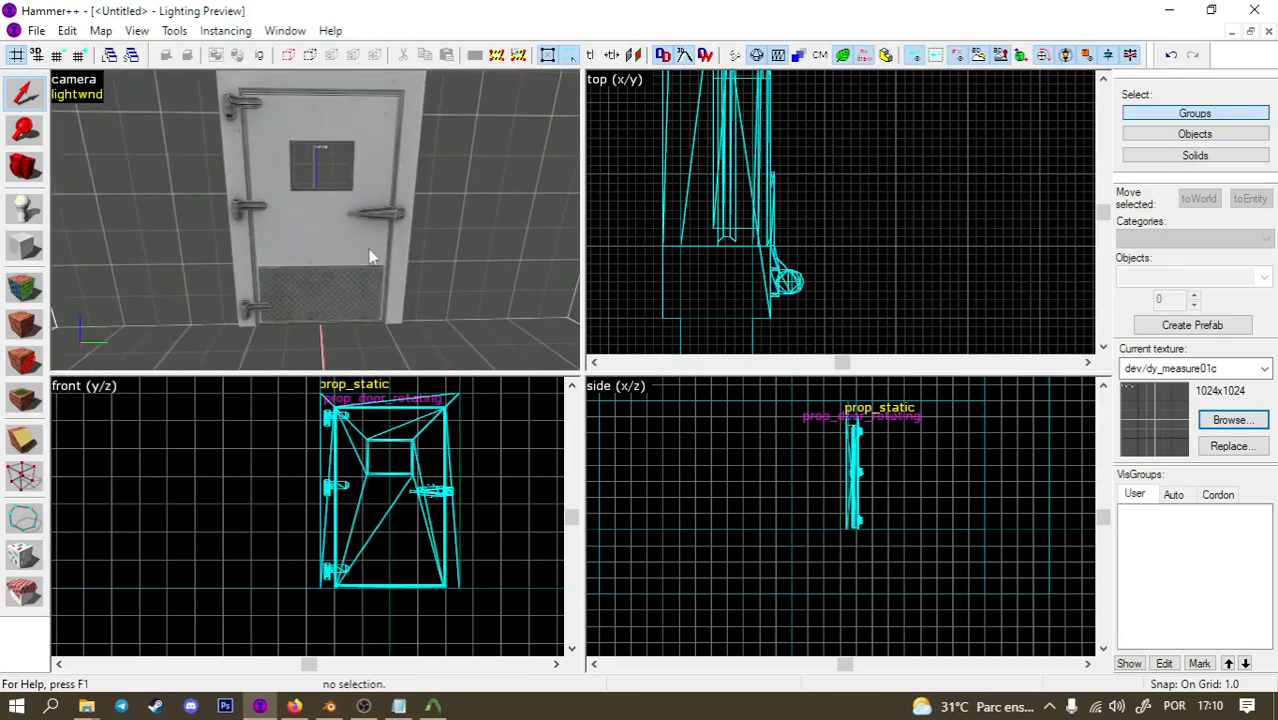
key("a")
left_click(204, 236)
key("s")
left_click_drag(143, 205, 337, 205)
key("bracketright")
key("bracketright")
key("bracketright")
key("d")
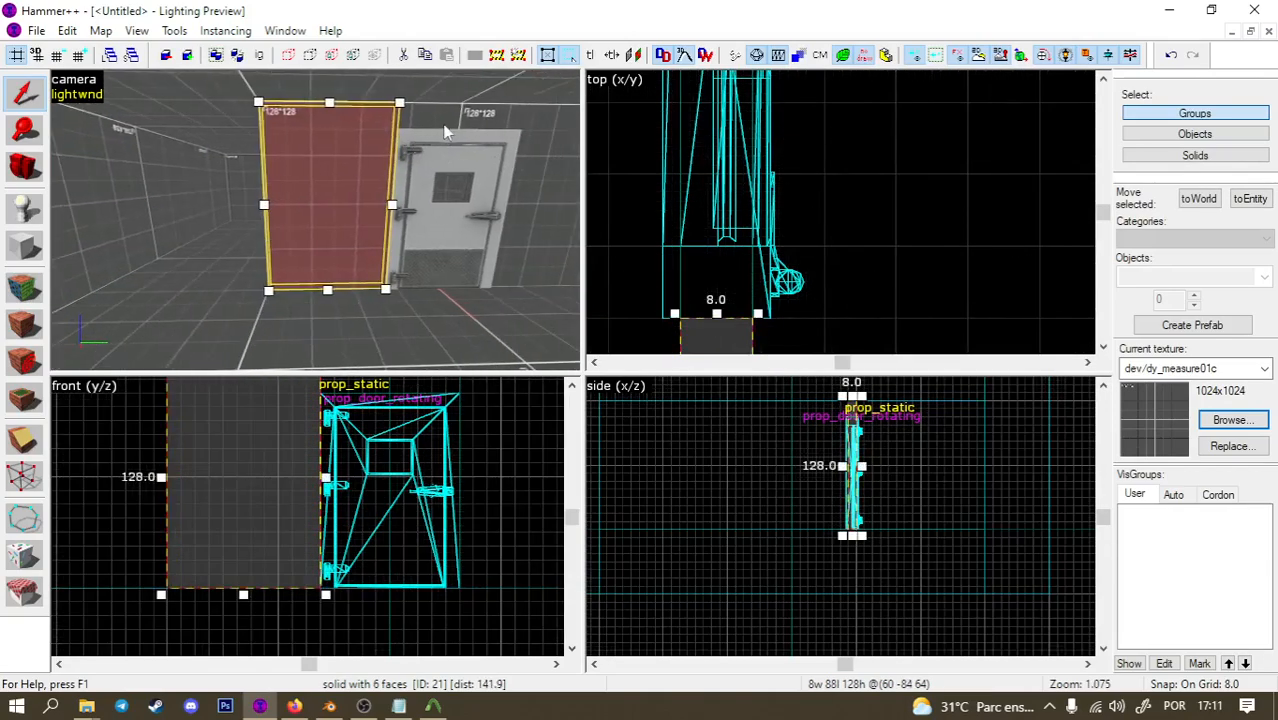
left_click(444, 126)
left_click(444, 138, "ctrl")
left_click(436, 157, "ctrl")
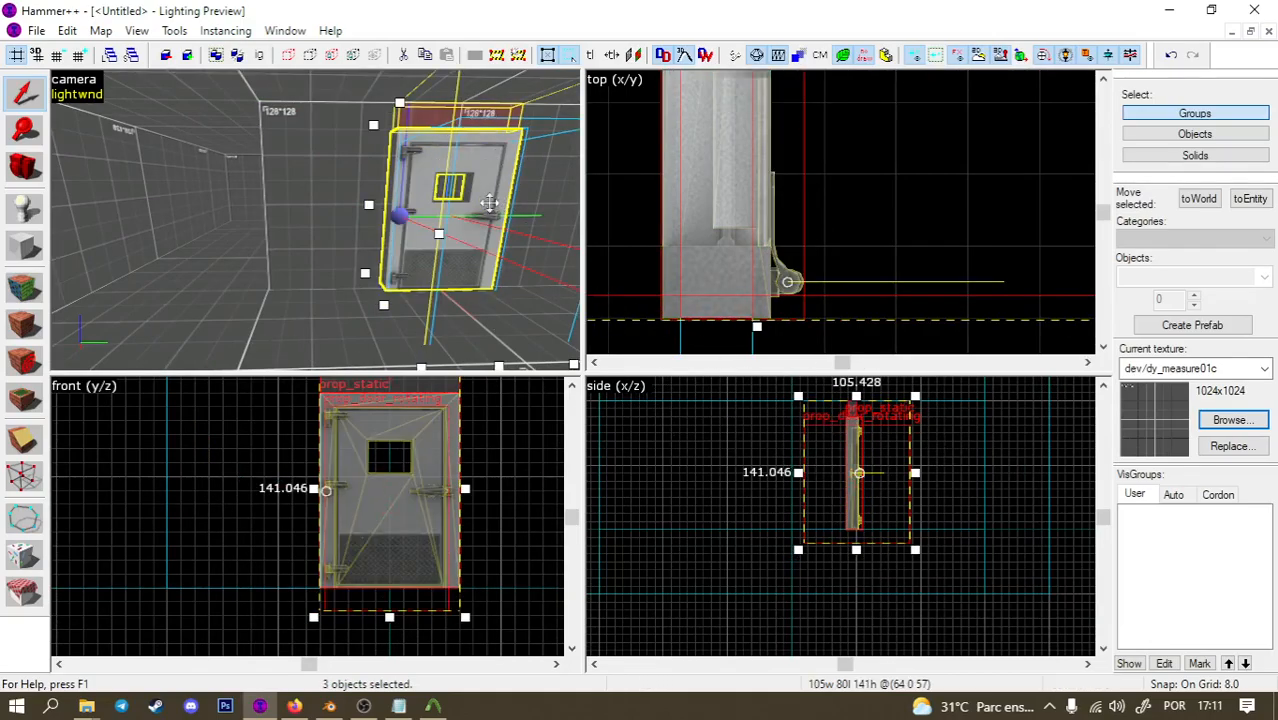
key("Escape")
Select only the prop_door_rotating in the frame and turn on the collision model display.
left_click(468, 162)
key("z")
key("z")
left_click(826, 58)
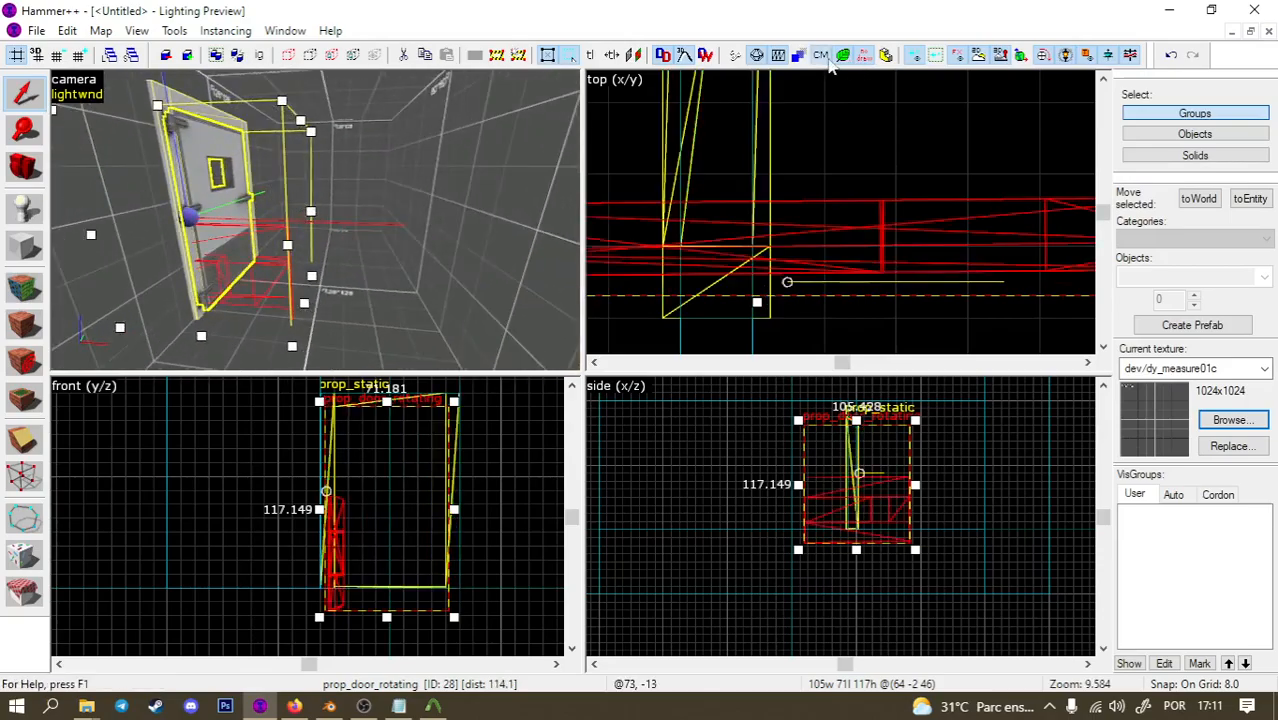
Examine the door's collision wireframe against the door and frame from the hinge side, below and the front.
key("z")
key("w")
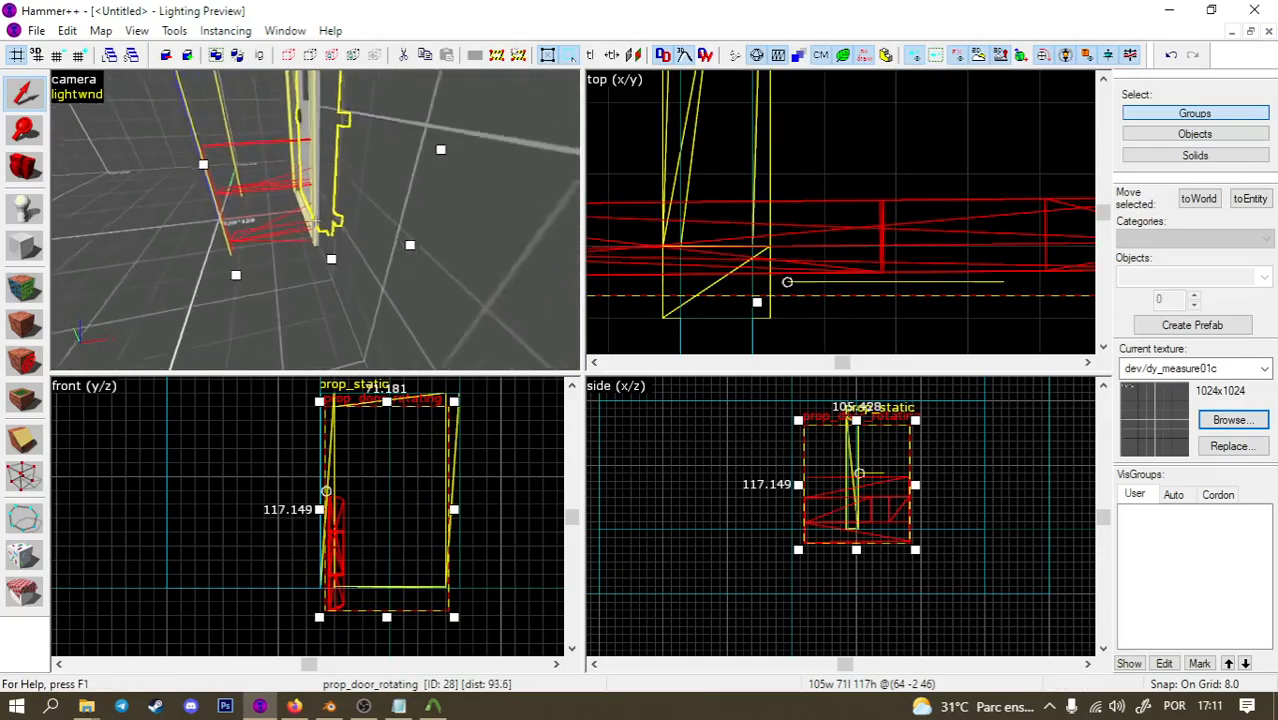
key("d")
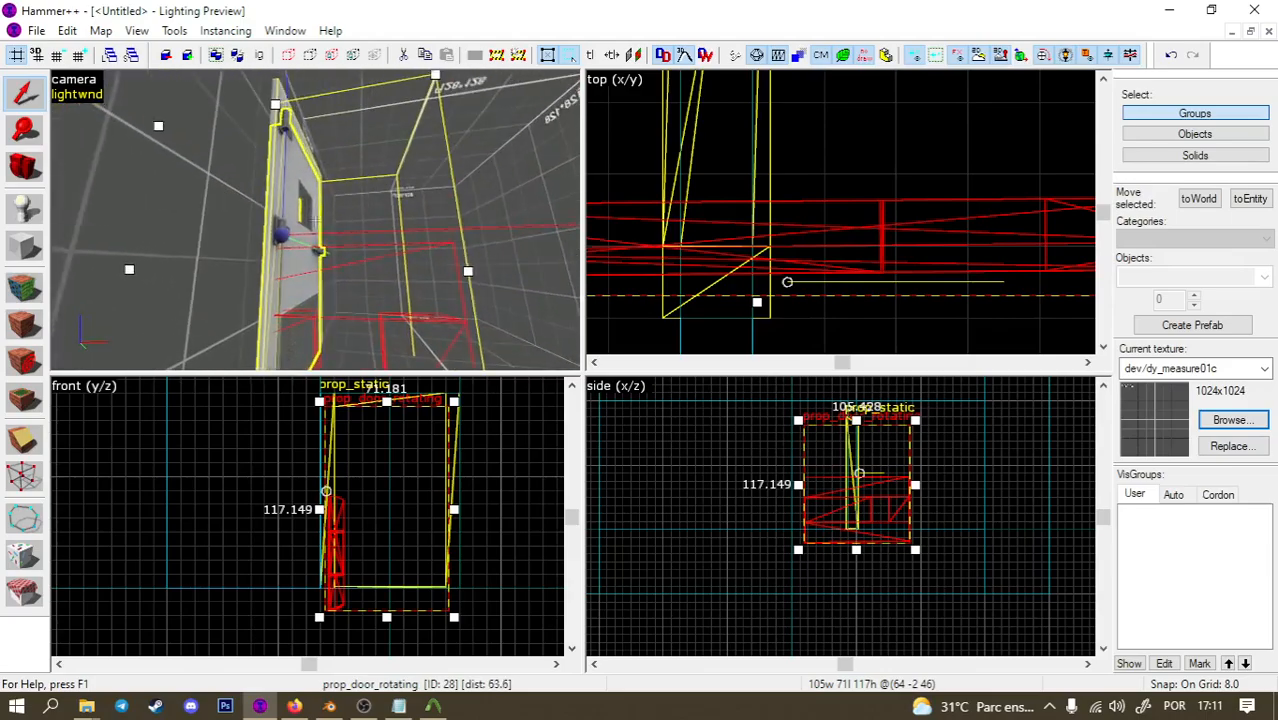
key("w")
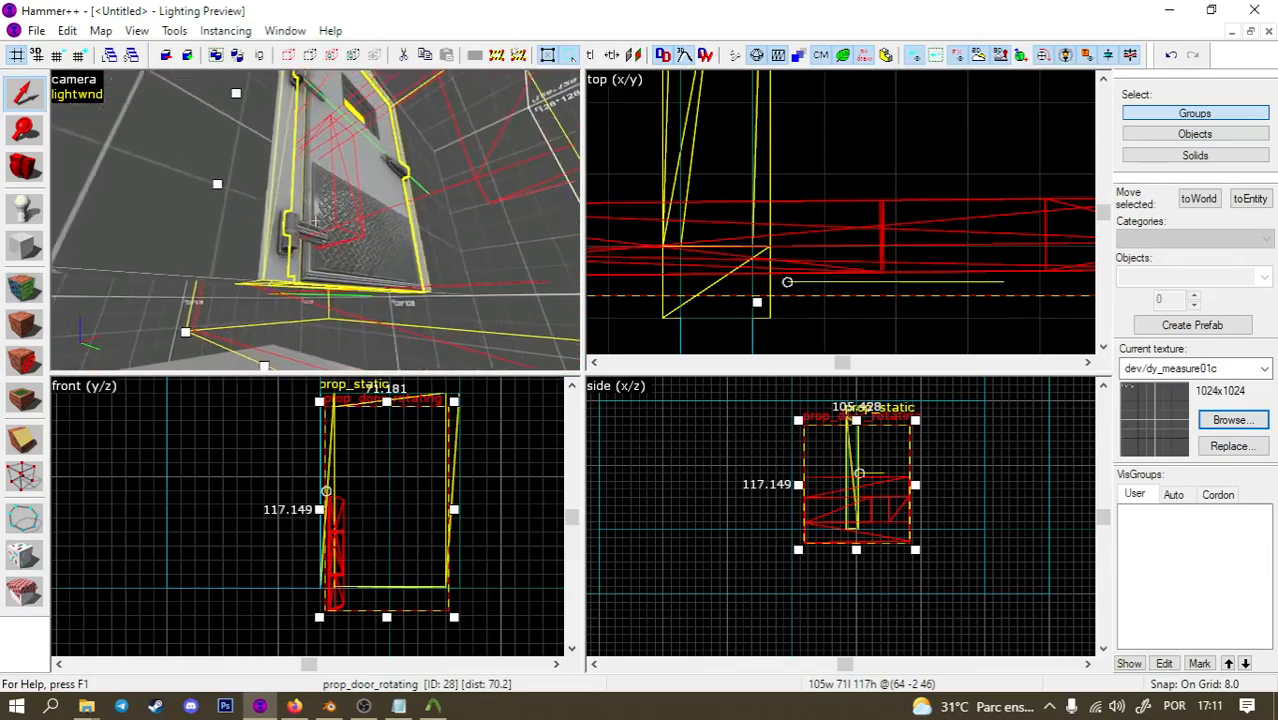
key("w")
key("a")
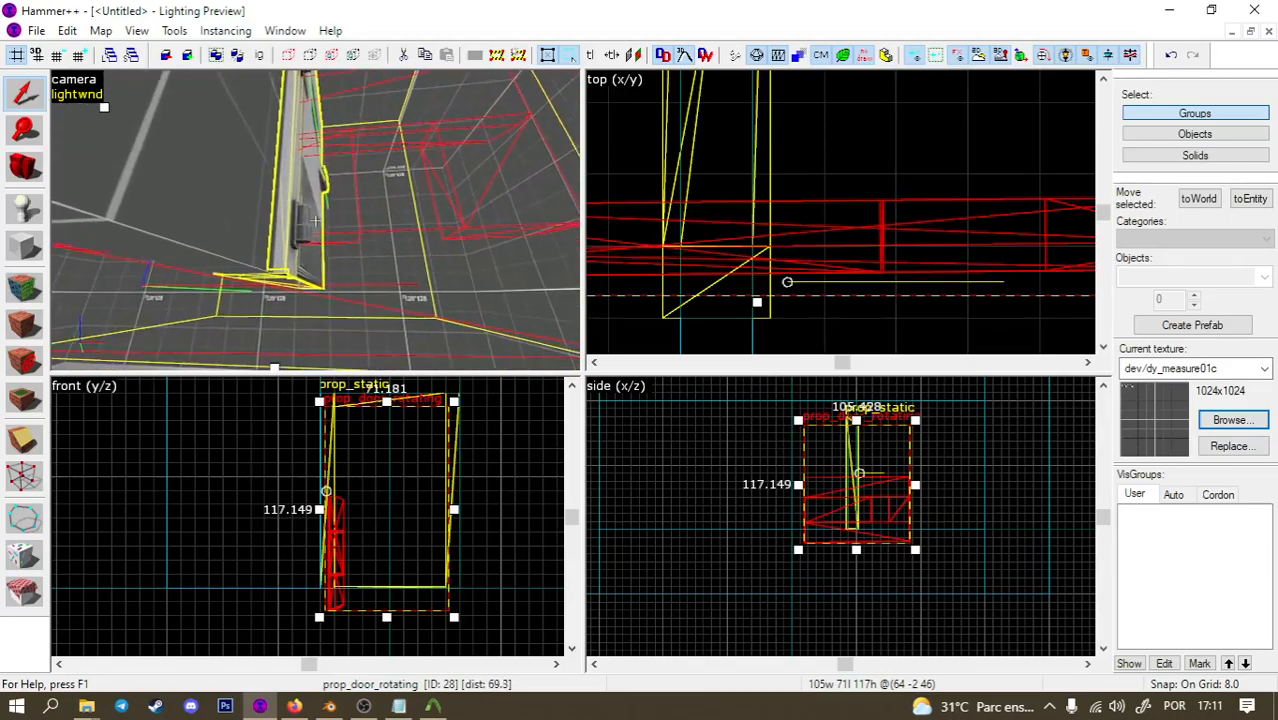
key("d")
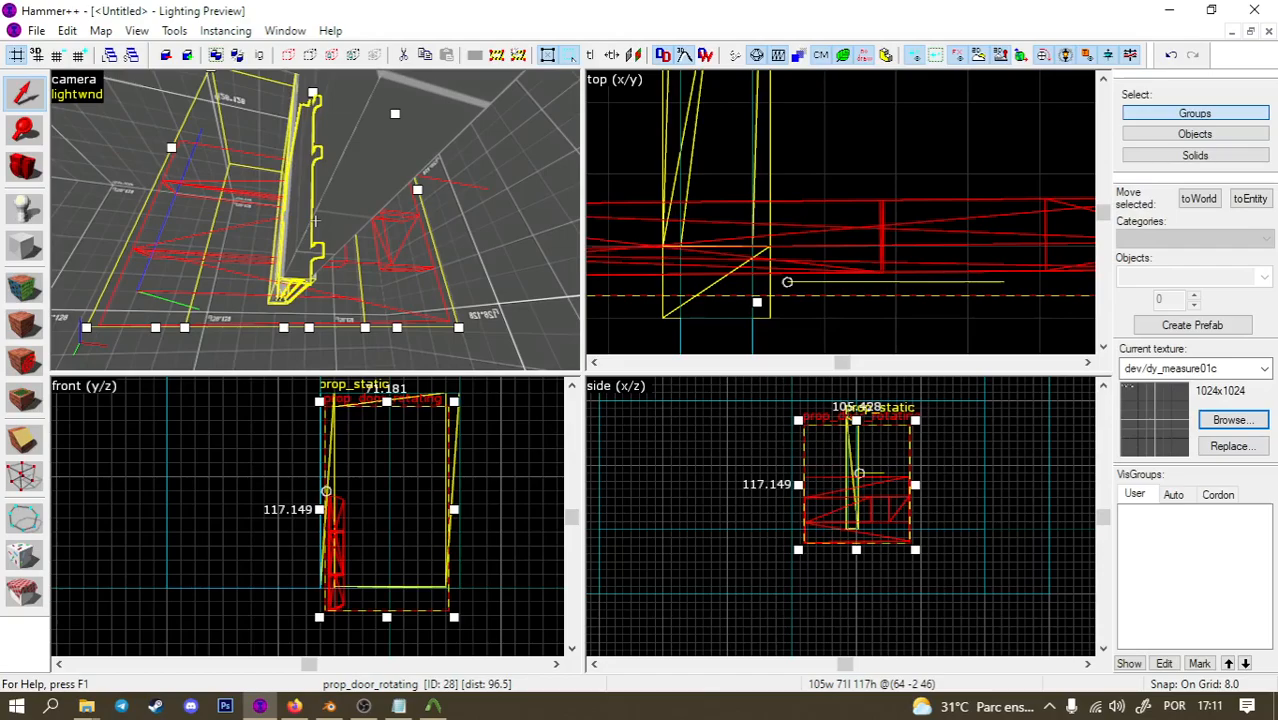
key("d")
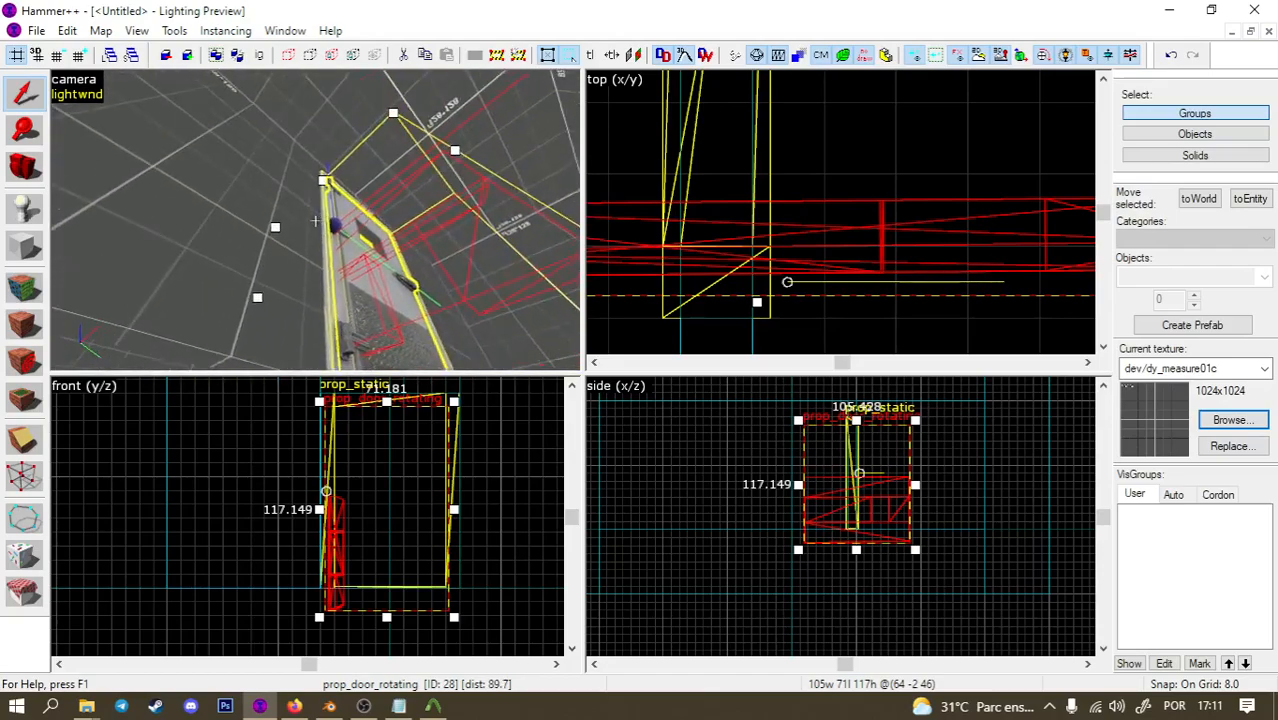
key("w")
key("w")
key("s")
key("z")
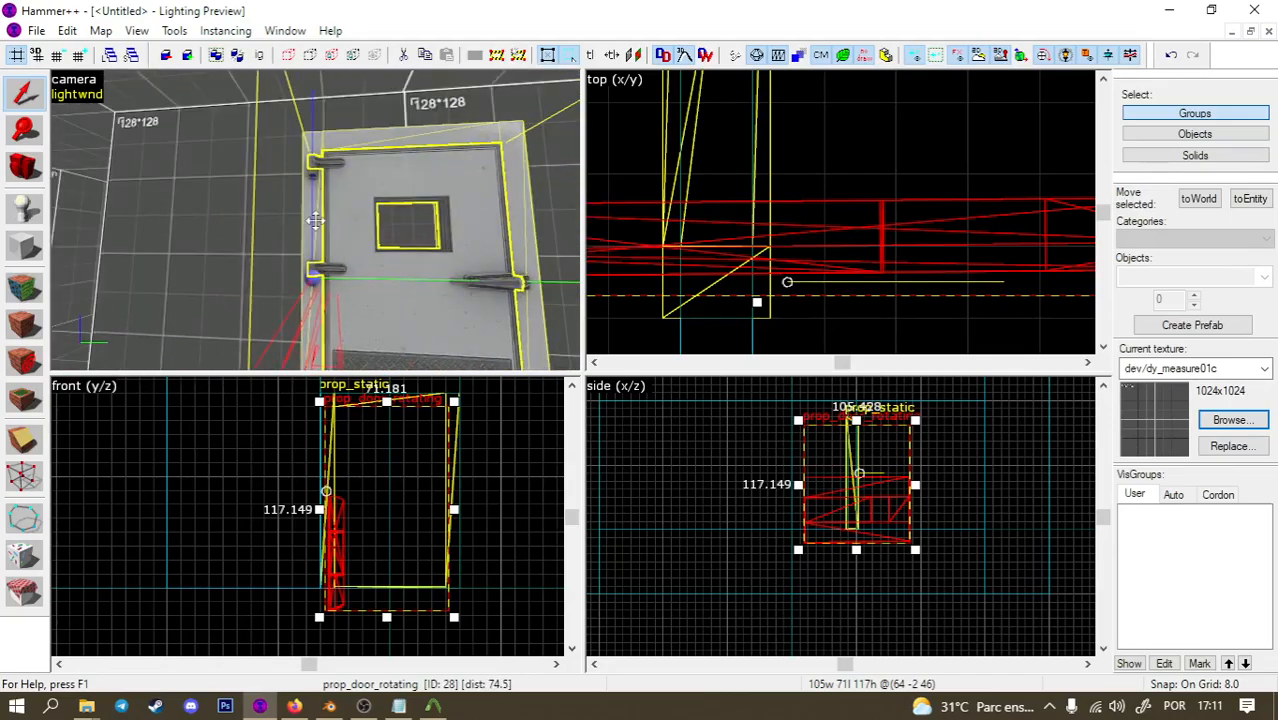
Add the door frame to the selection and copy the door and frame together 168 units along the Y axis.
scroll(368, 205, "up", 1)
key("a")
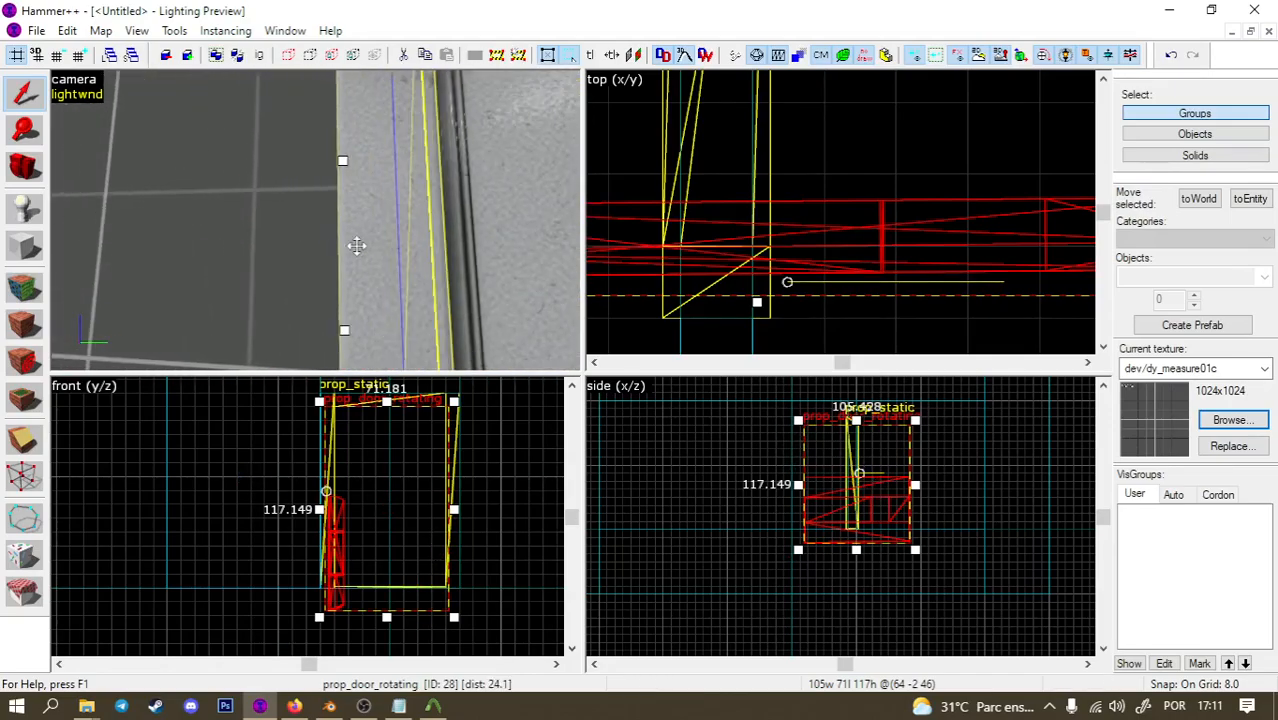
left_click(378, 247, "ctrl")
scroll(390, 568, "down", 3)
left_click_drag(390, 568, 224, 566)
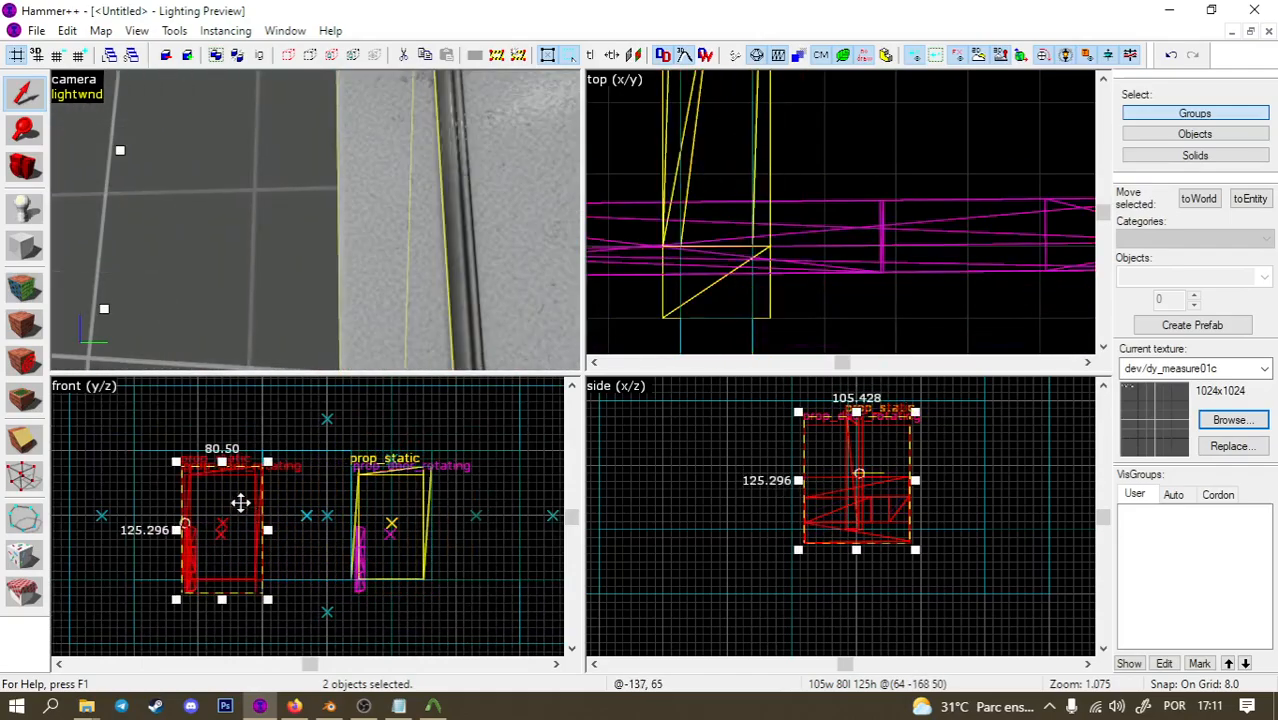
Copy the wall block beside the duplicated door frame, fit it against the frame at 48 units long, and clear the selection.
scroll(250, 469, "up", 5)
scroll(162, 255, "down", 3)
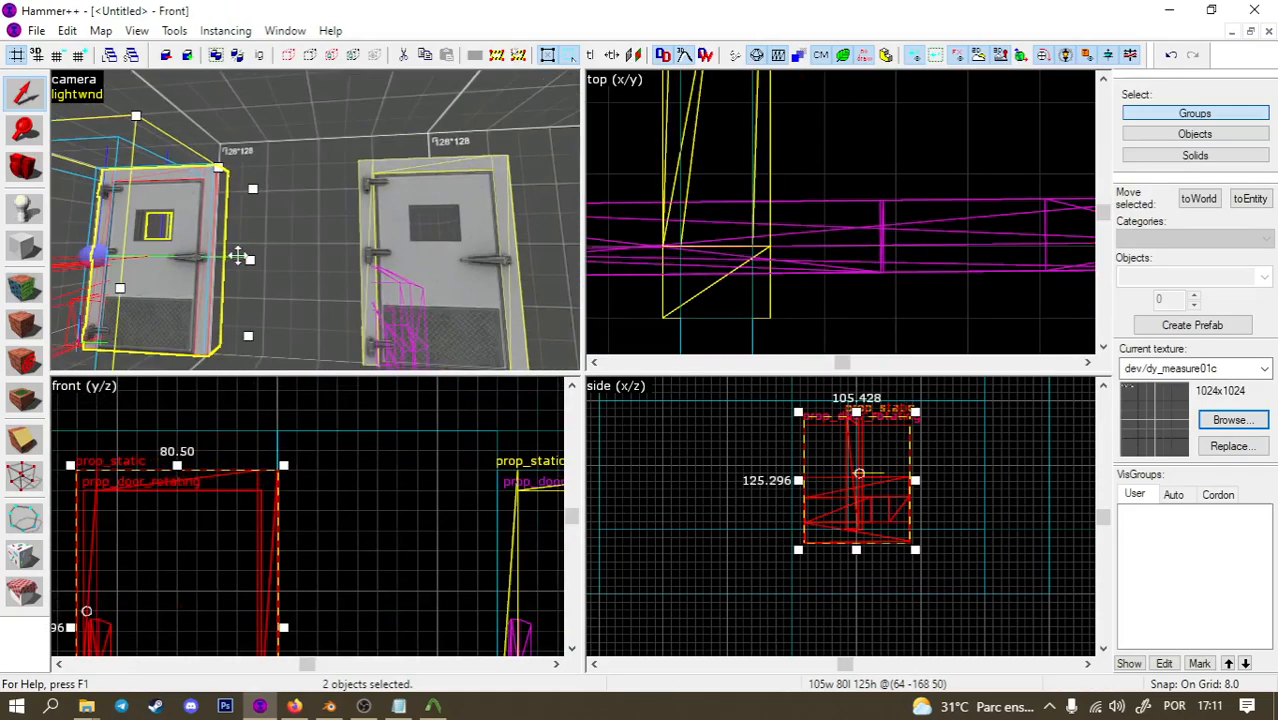
left_click(254, 256)
middle_click_drag(257, 263, 446, 288)
left_click_drag(458, 289, 263, 282, "shift")
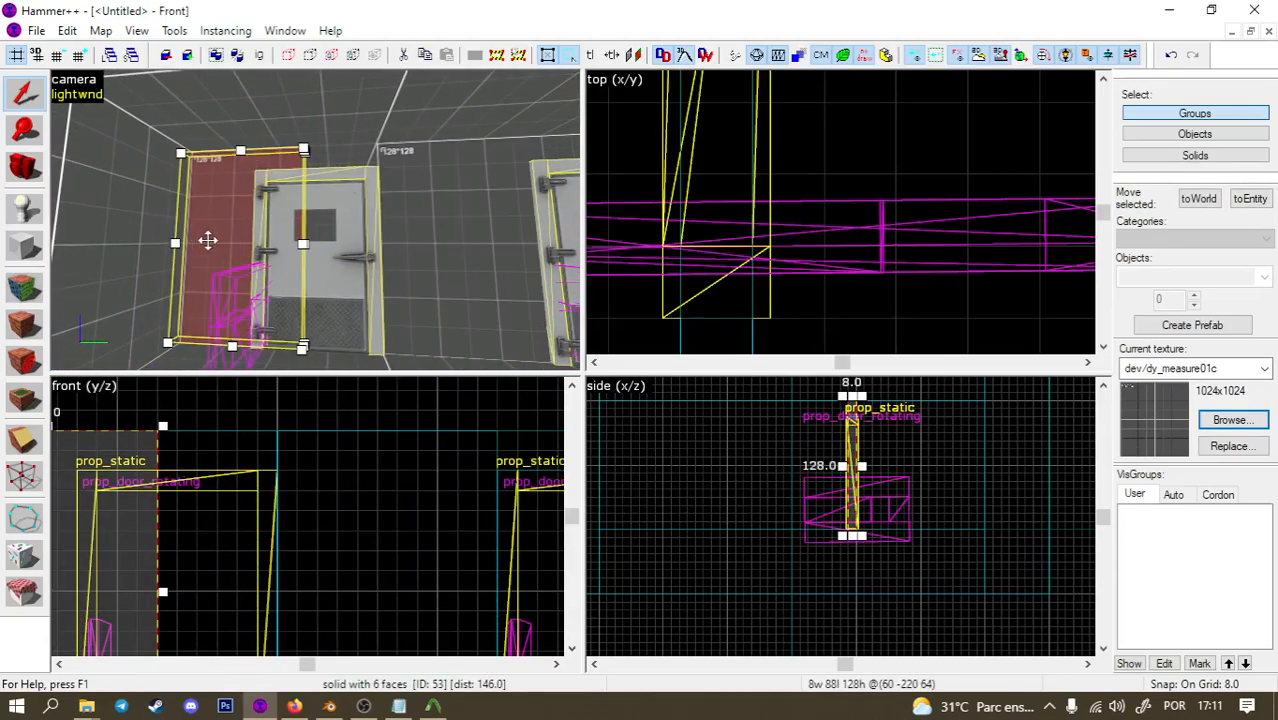
left_click_drag(208, 240, 218, 240)
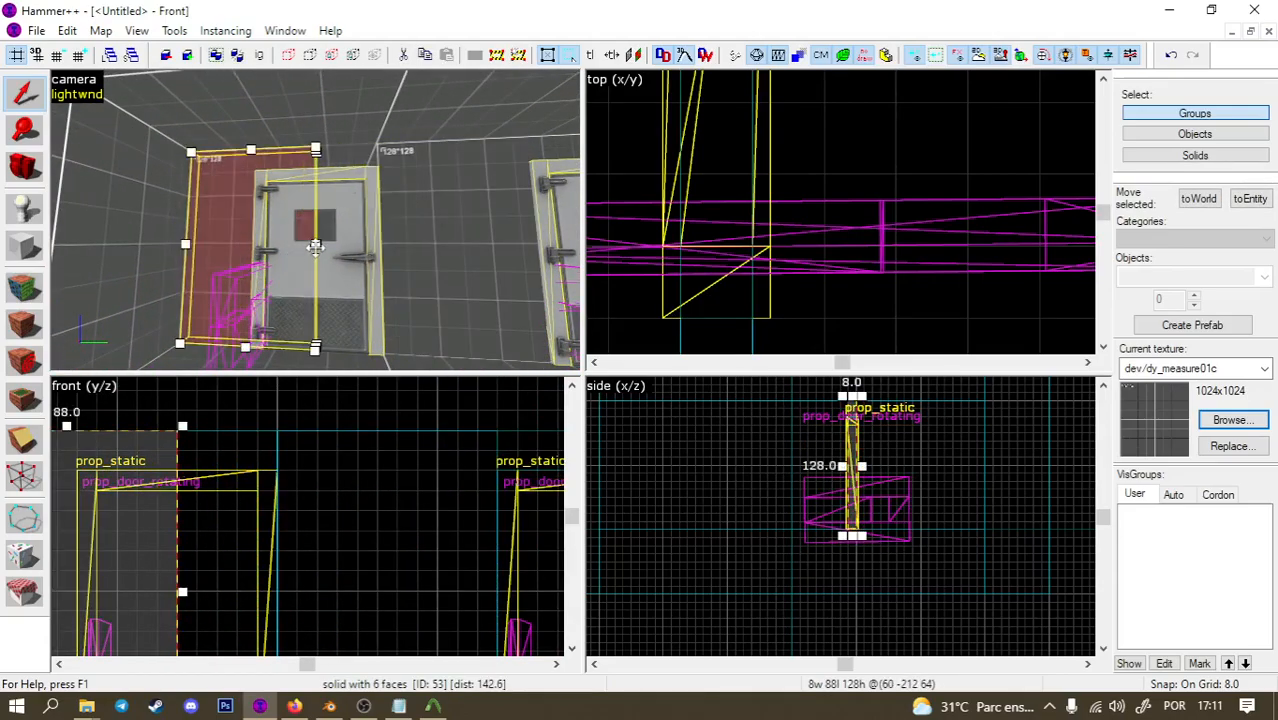
left_click_drag(315, 247, 272, 245)
middle_click_drag(254, 252, 411, 195)
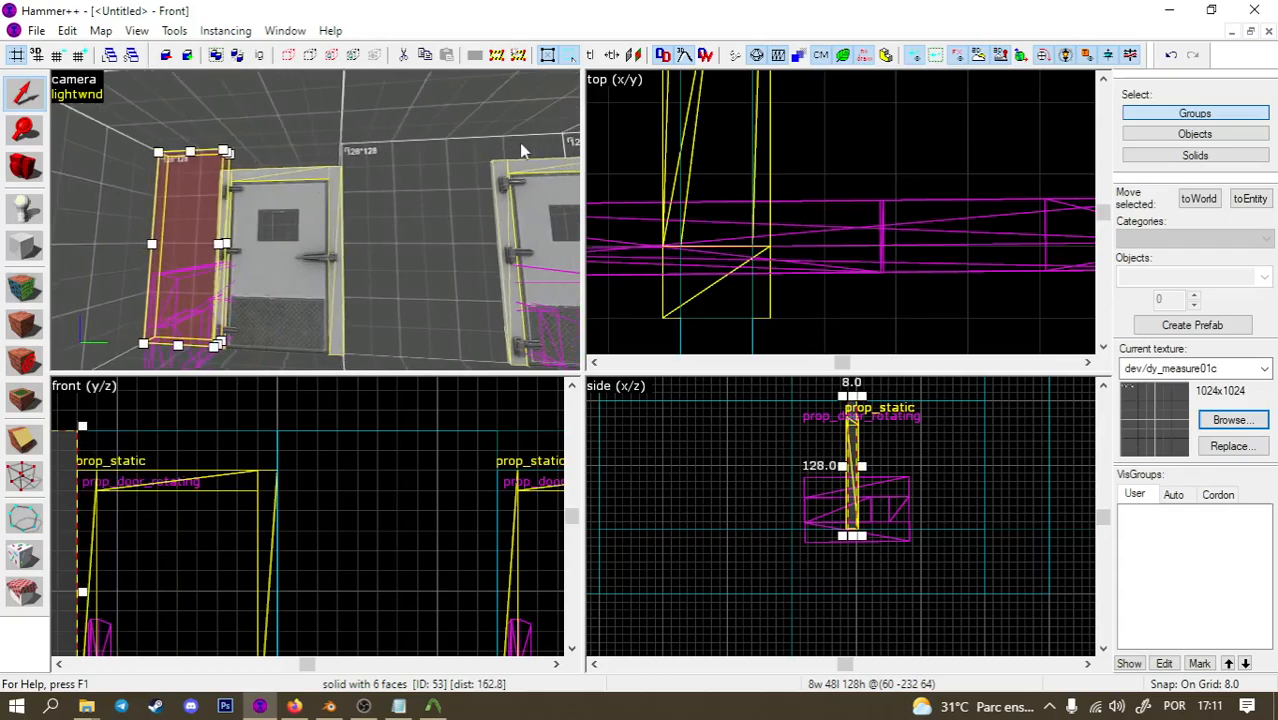
mouse_move(240, 161)
left_mouse_down()
mouse_move(265, 149)
mouse_move(246, 165)
left_mouse_up()
key("Escape")
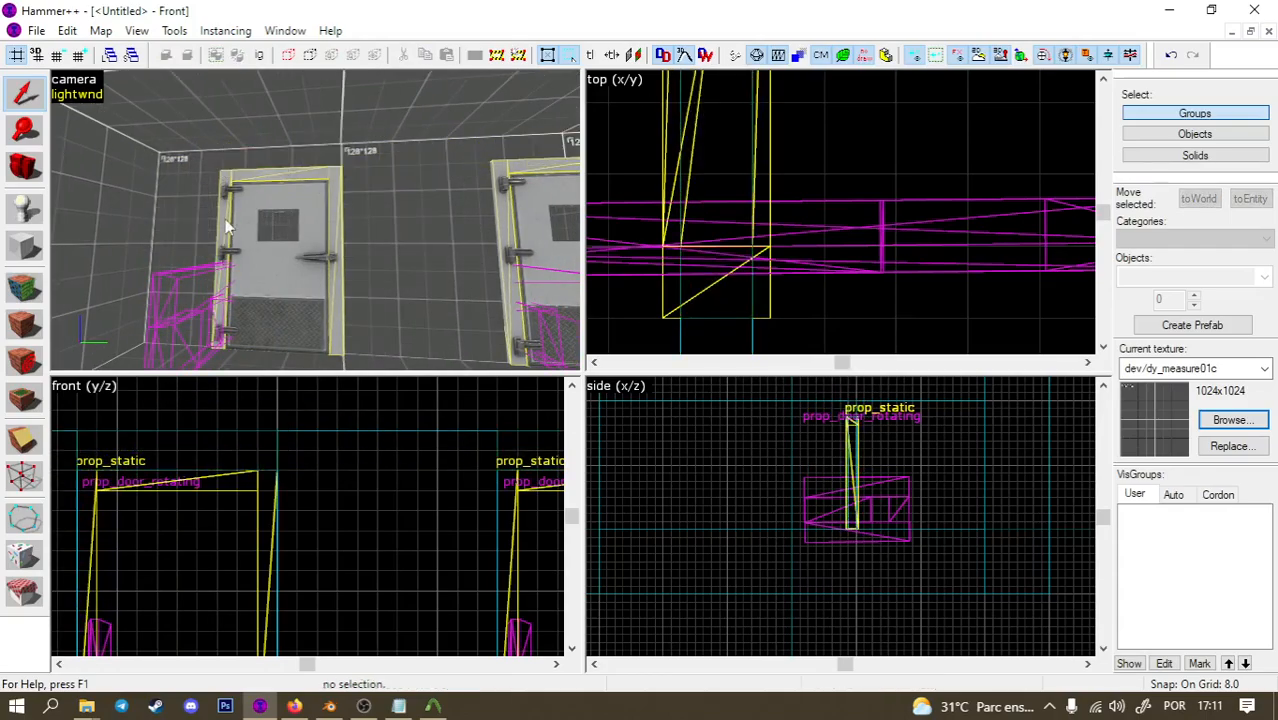
Set the duplicated prop_door_rotating's World Model to freezerdoor_rotating.mdl and close its properties.
double_click(284, 269)
left_click(993, 258)
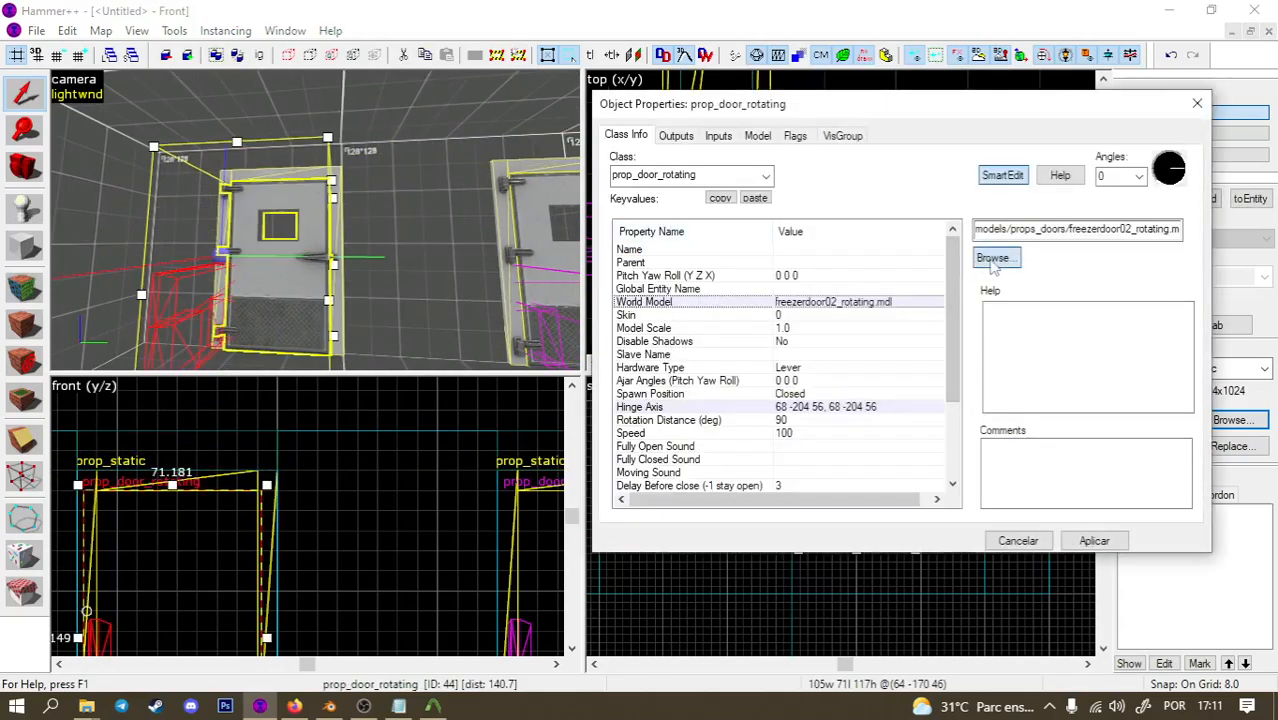
double_click(452, 401)
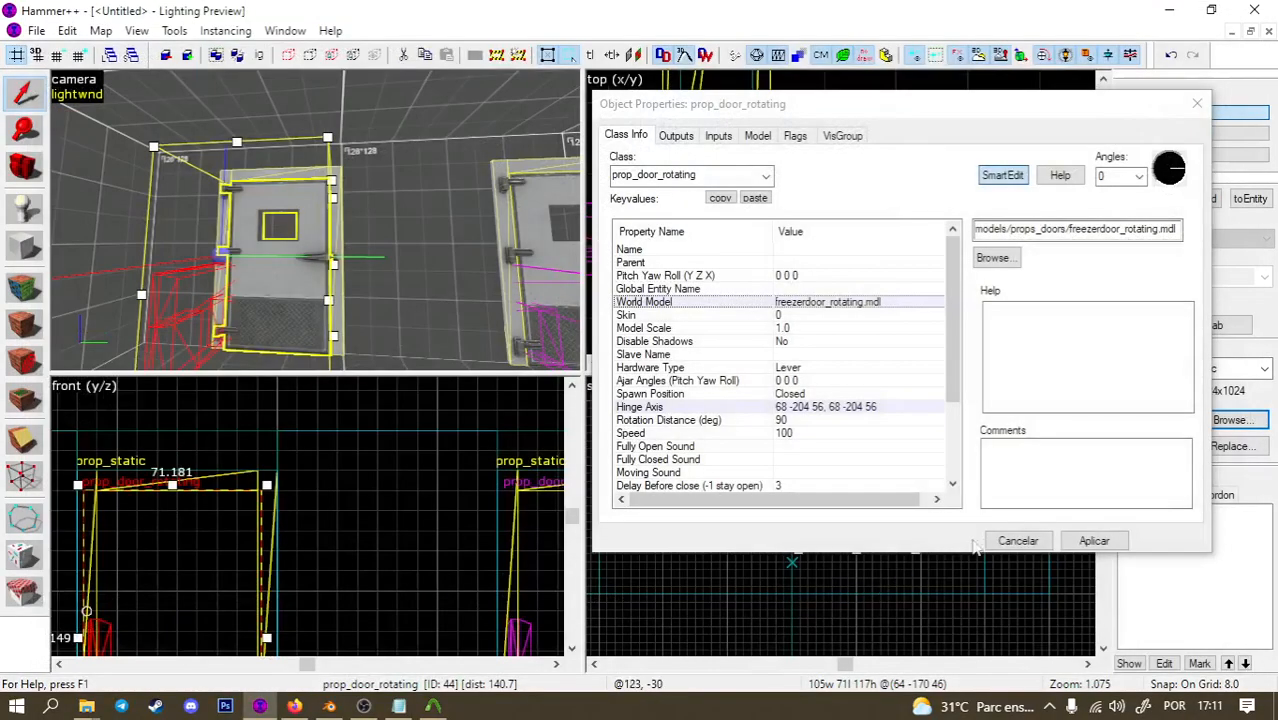
left_click(1090, 540)
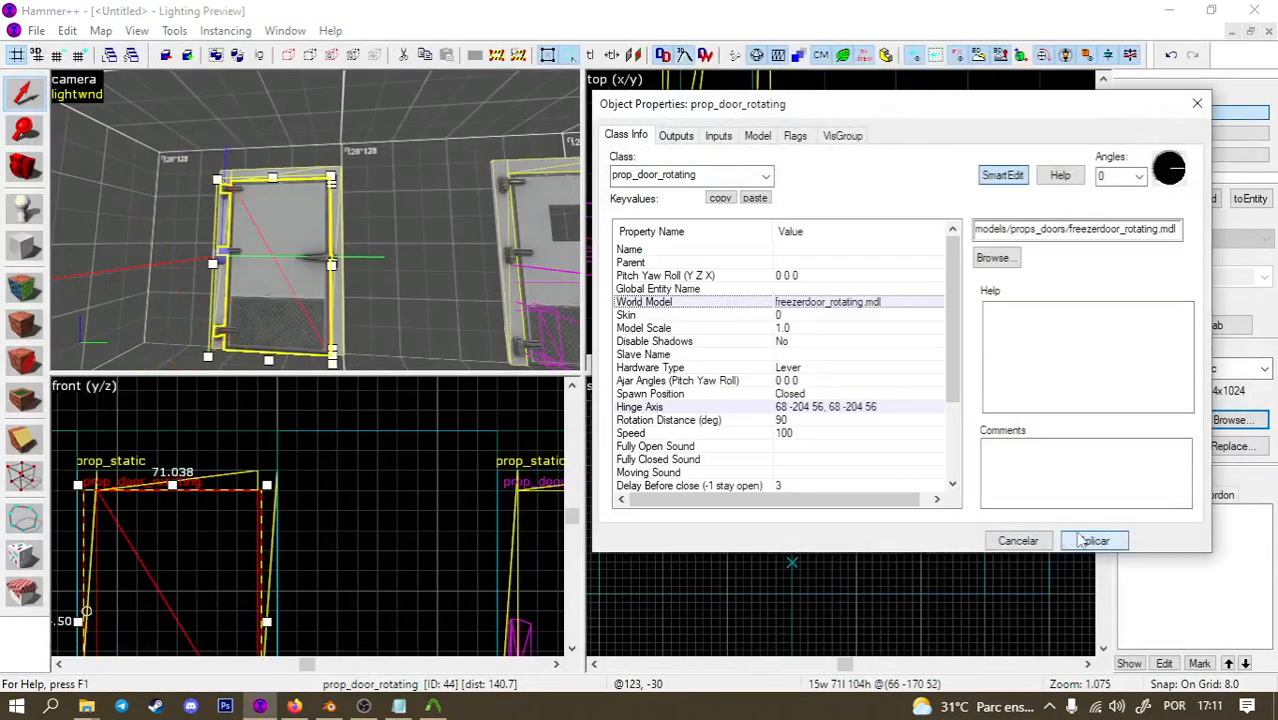
left_click(1197, 103)
Examine the front and back of both framed doors, comparing the windowless door with the windowed one.
key("z")
key("z")
key("Escape")
key("z")
key("w")
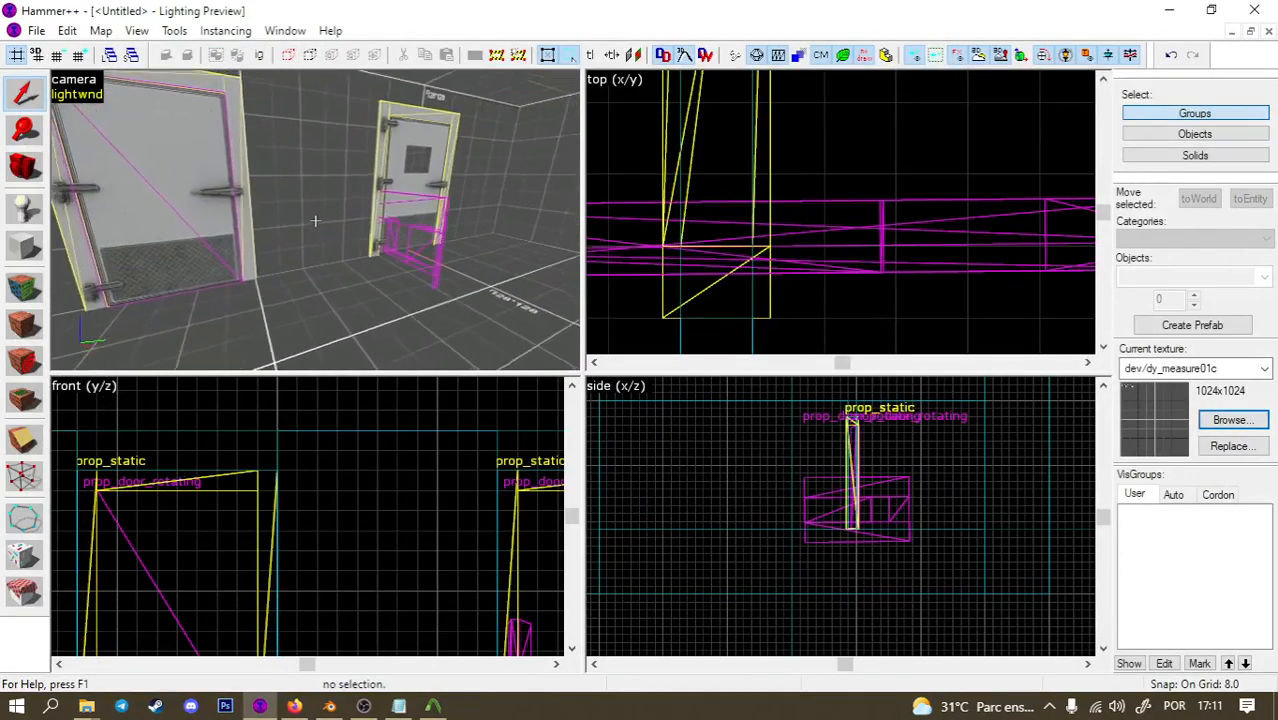
key("a")
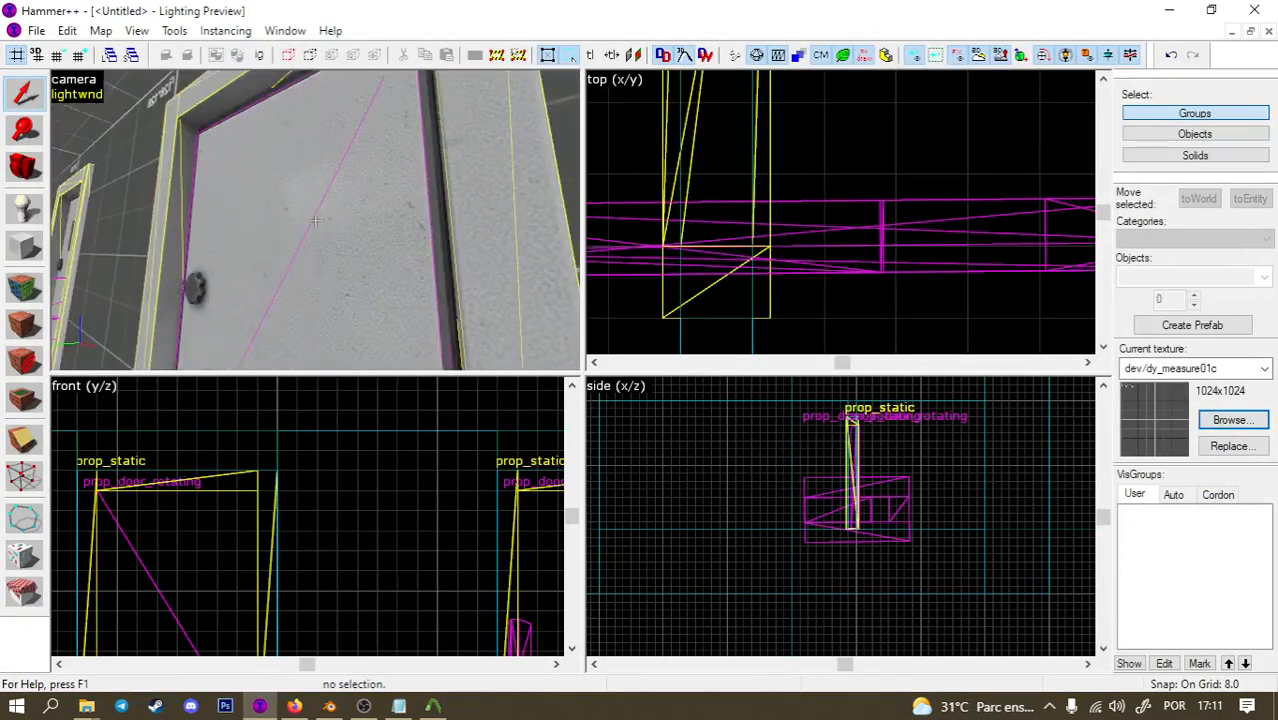
key("s")
key("a")
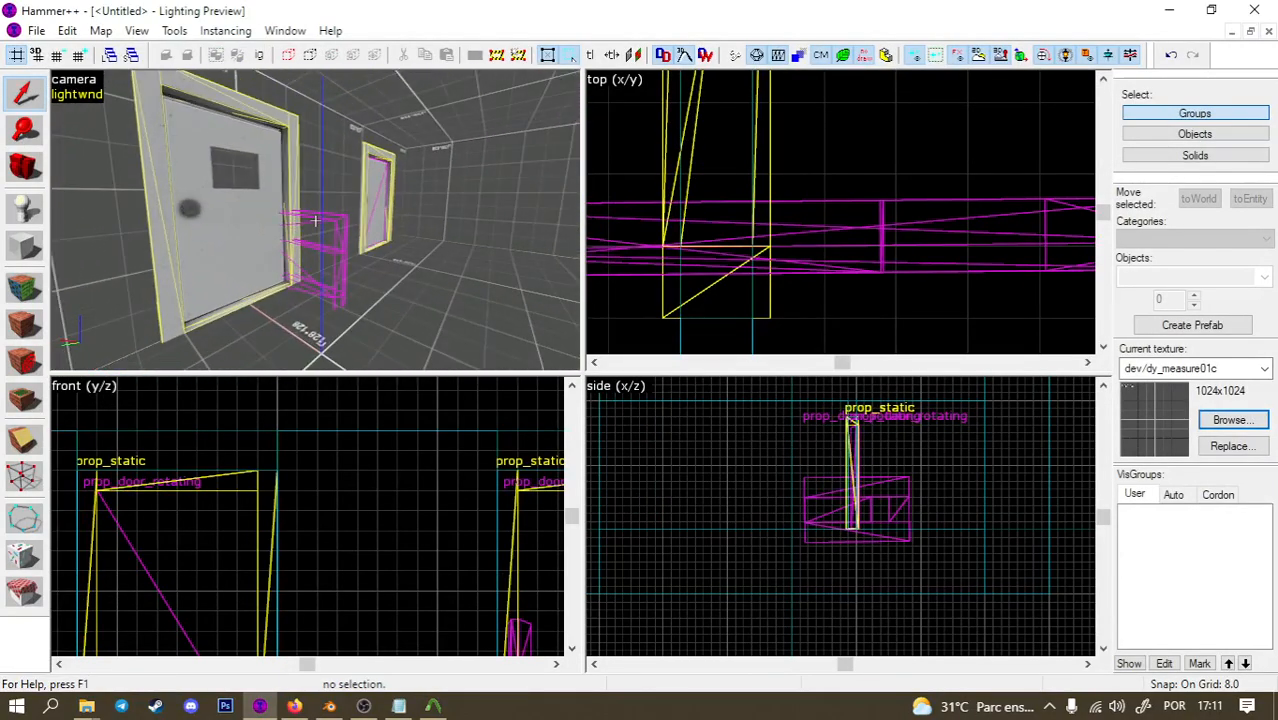
key("w")
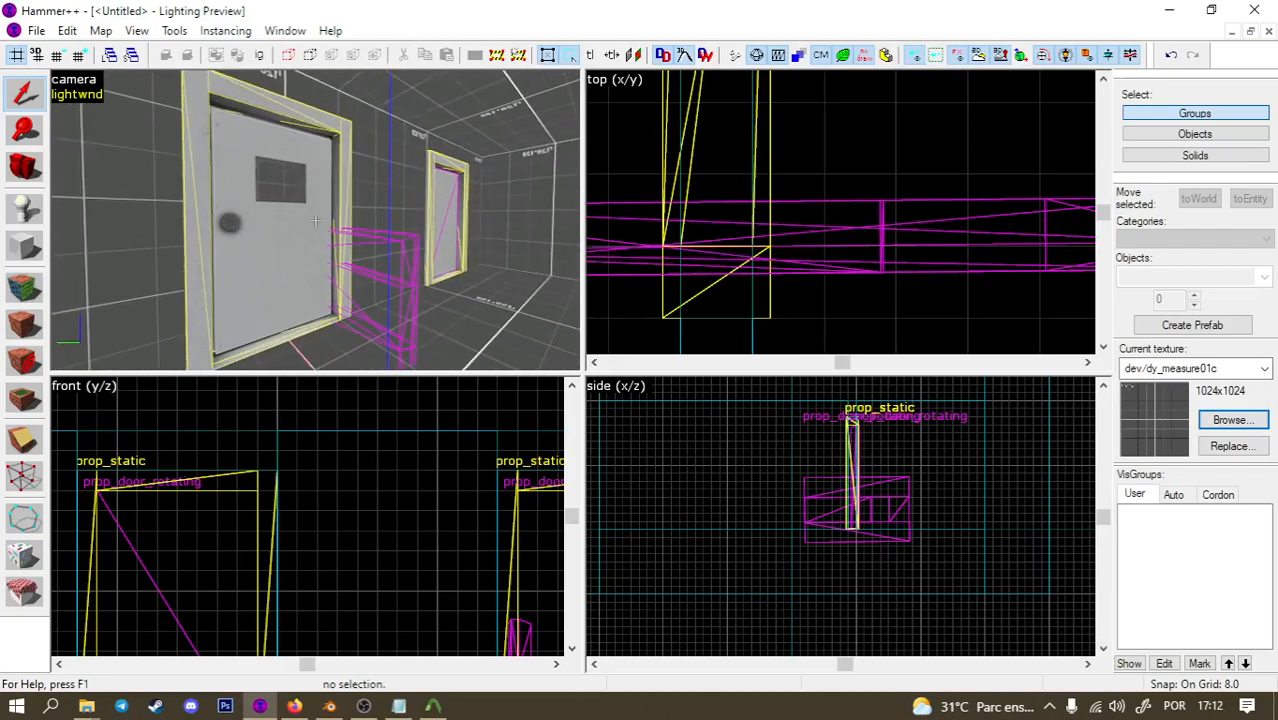
Duplicate the windowed door's frame prop into the open room and set the copy's World Model to freezerdoor02.mdl.
left_click(315, 221)
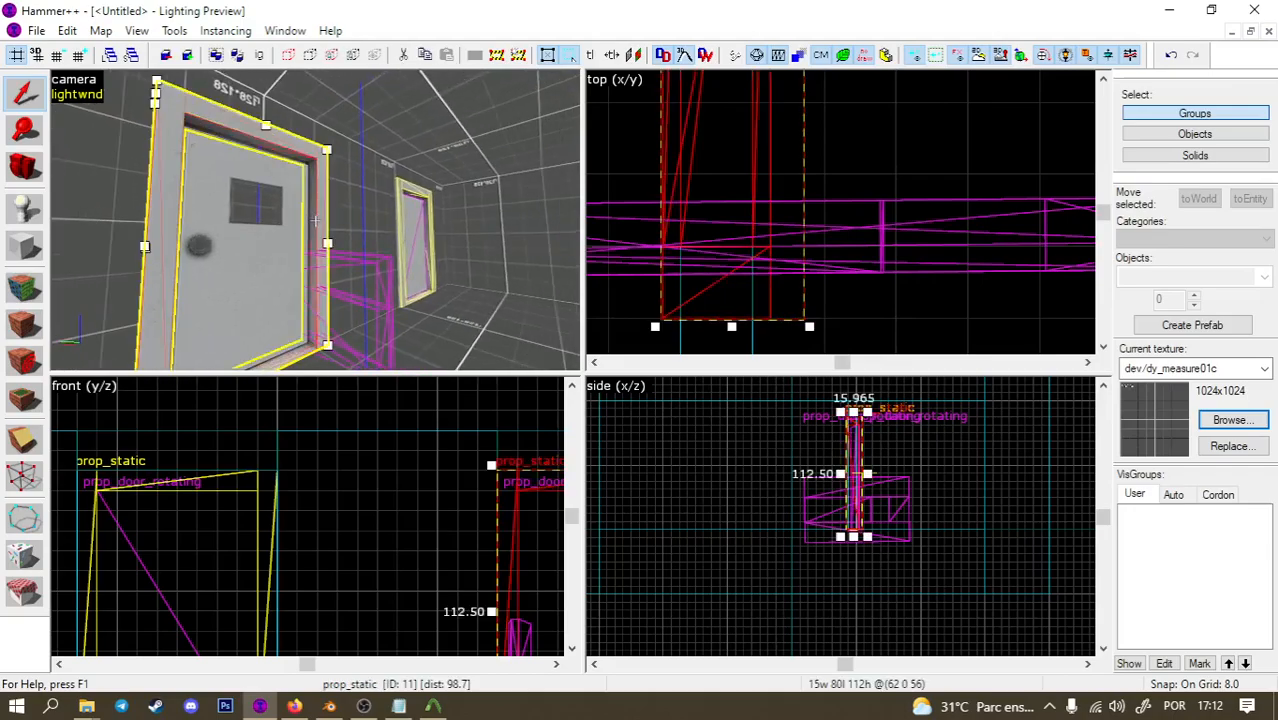
key("ctrl+c")
key("ctrl+v")
key("alt+Return")
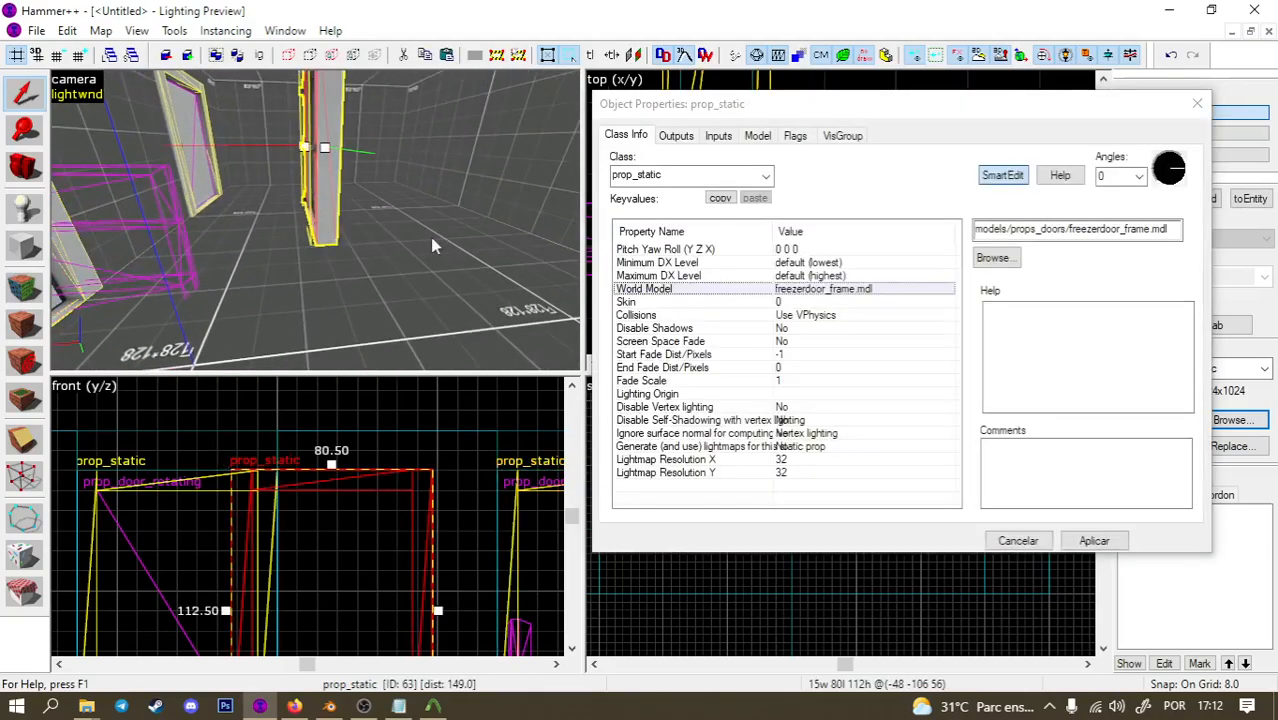
left_click(990, 258)
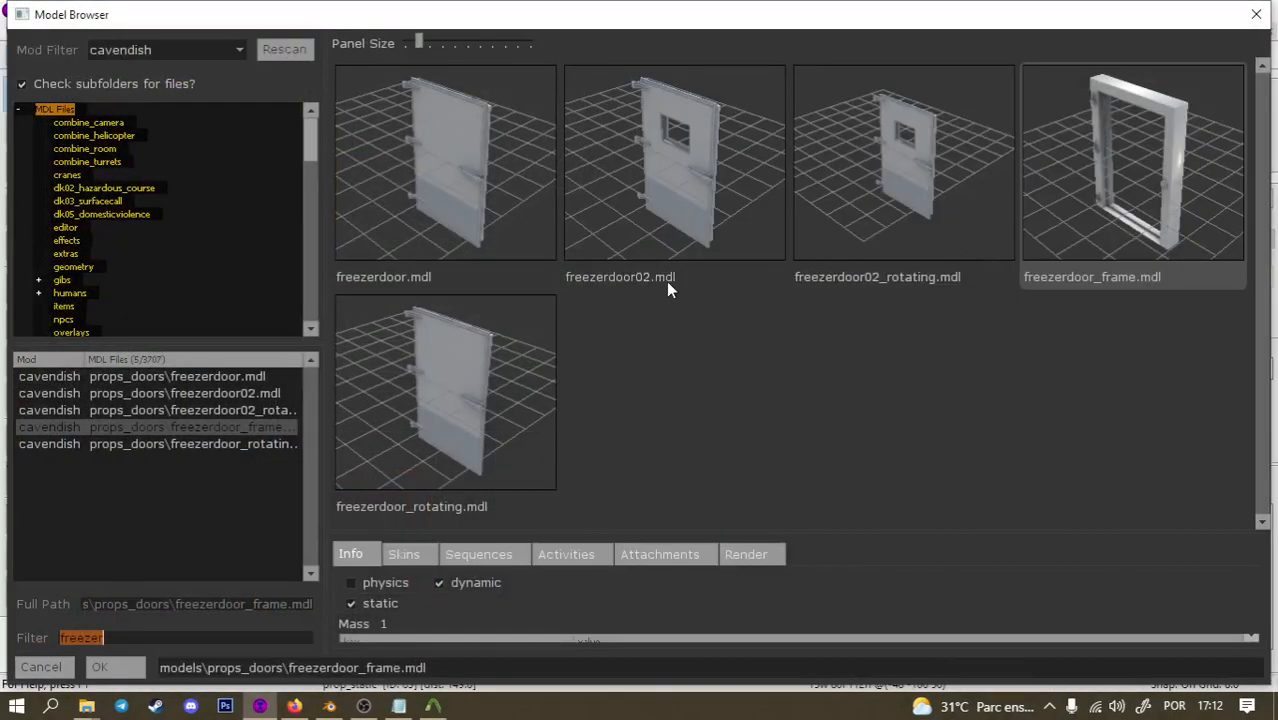
double_click(682, 183)
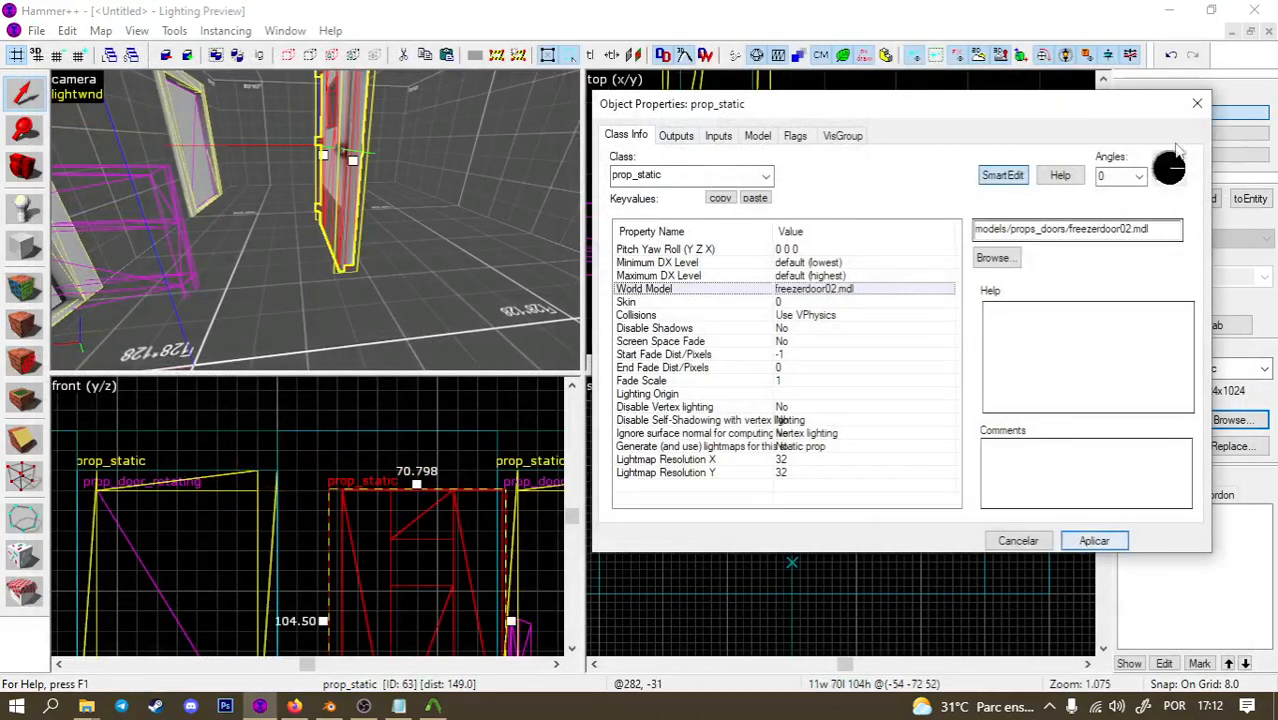
left_click(1194, 104)
key("Escape")
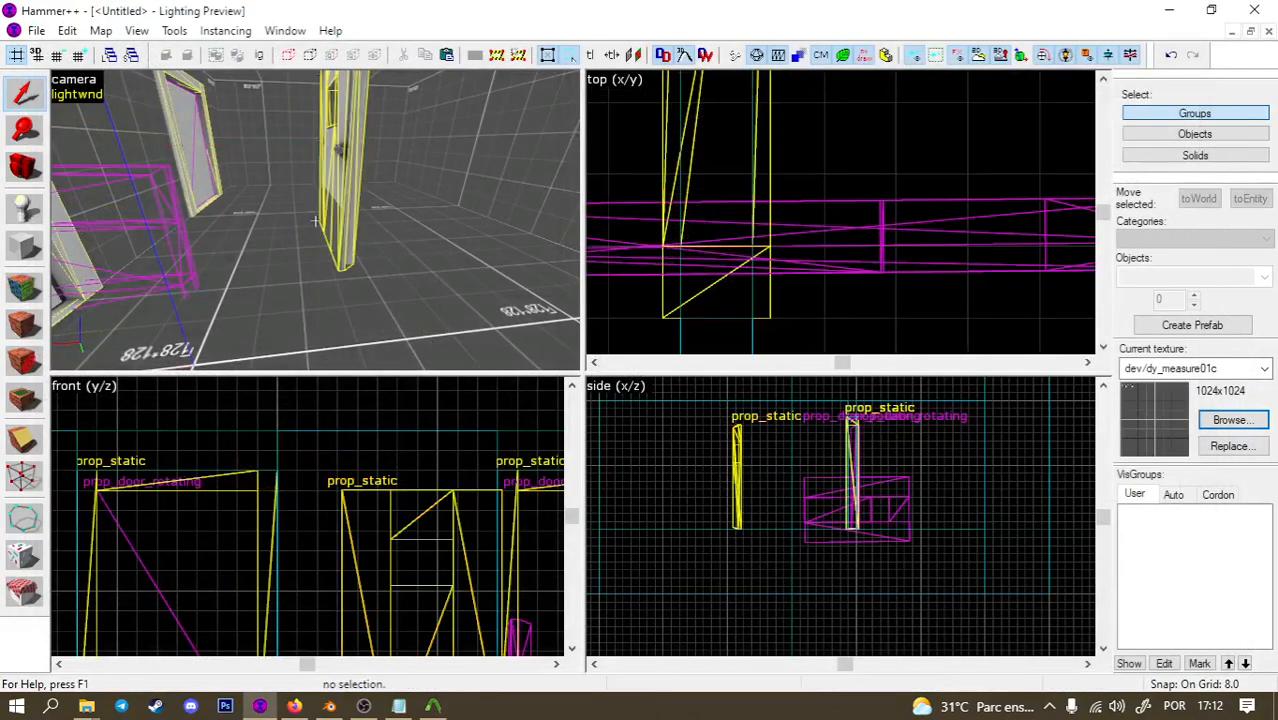
Examine the static freezer door's window opening and collision wireframe, and compare them with the framed rotating door.
key("w")
key("d")
key("w")
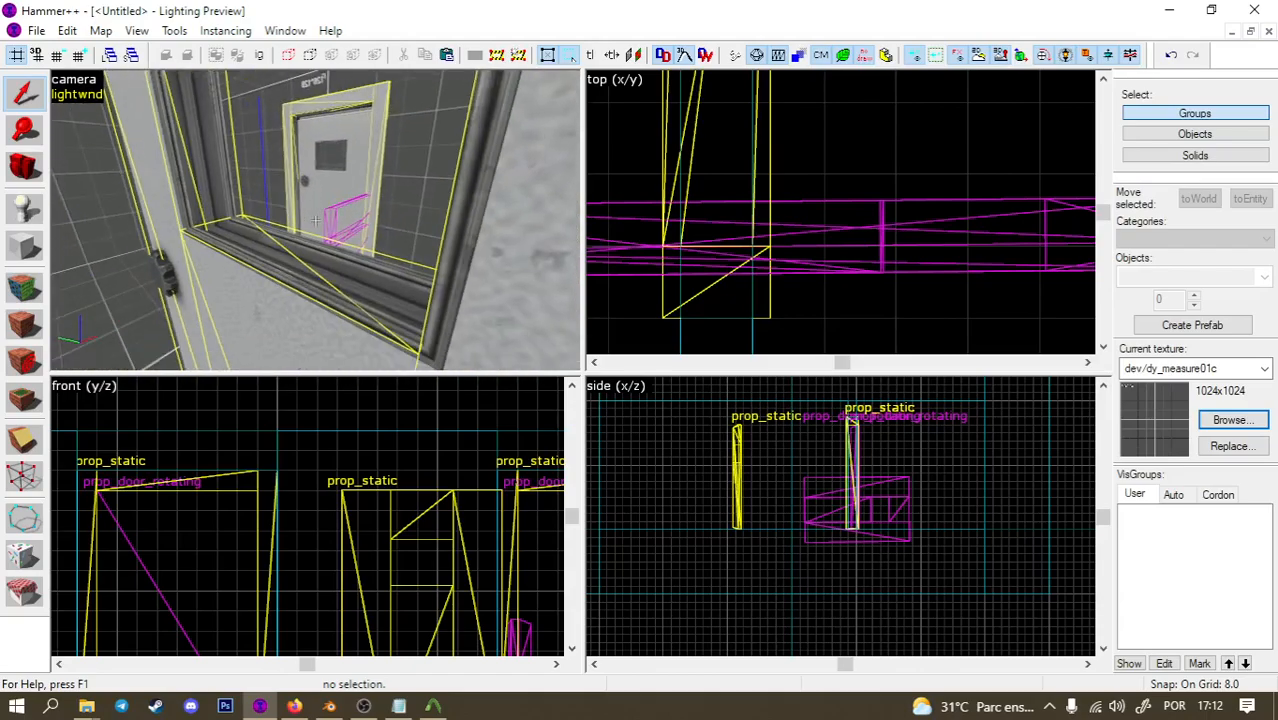
key("w")
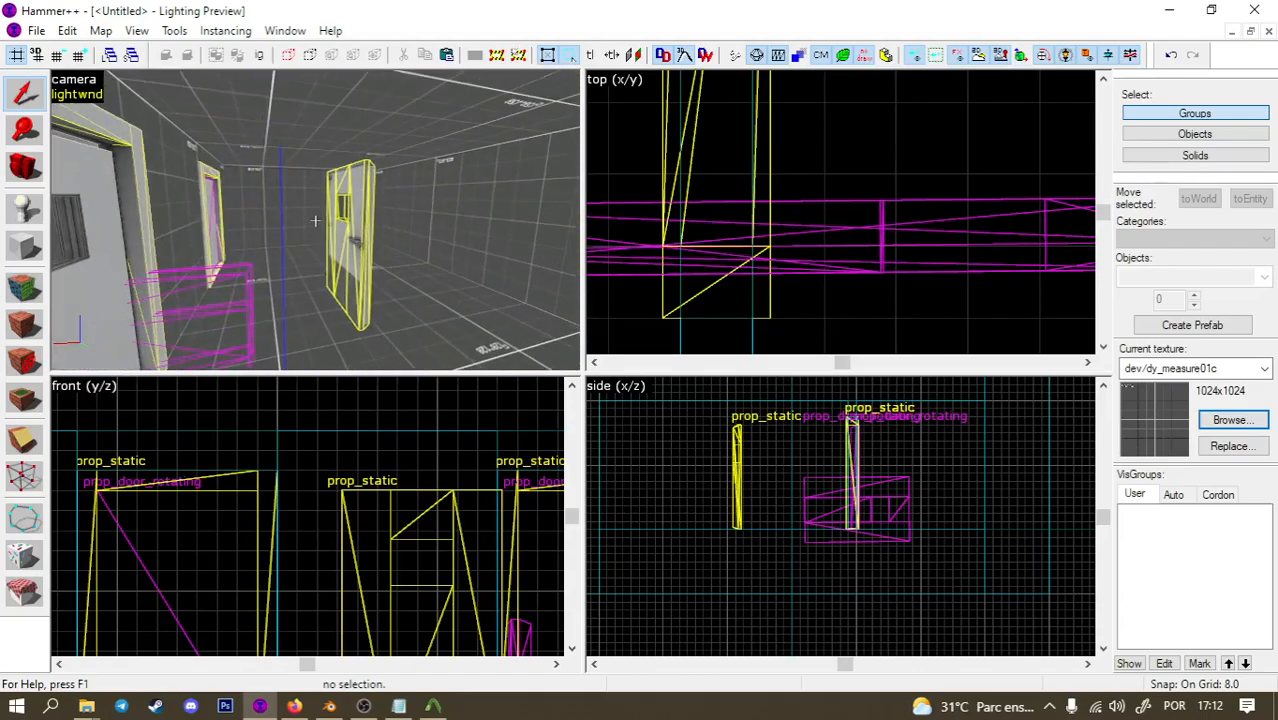
key("s")
key("a")
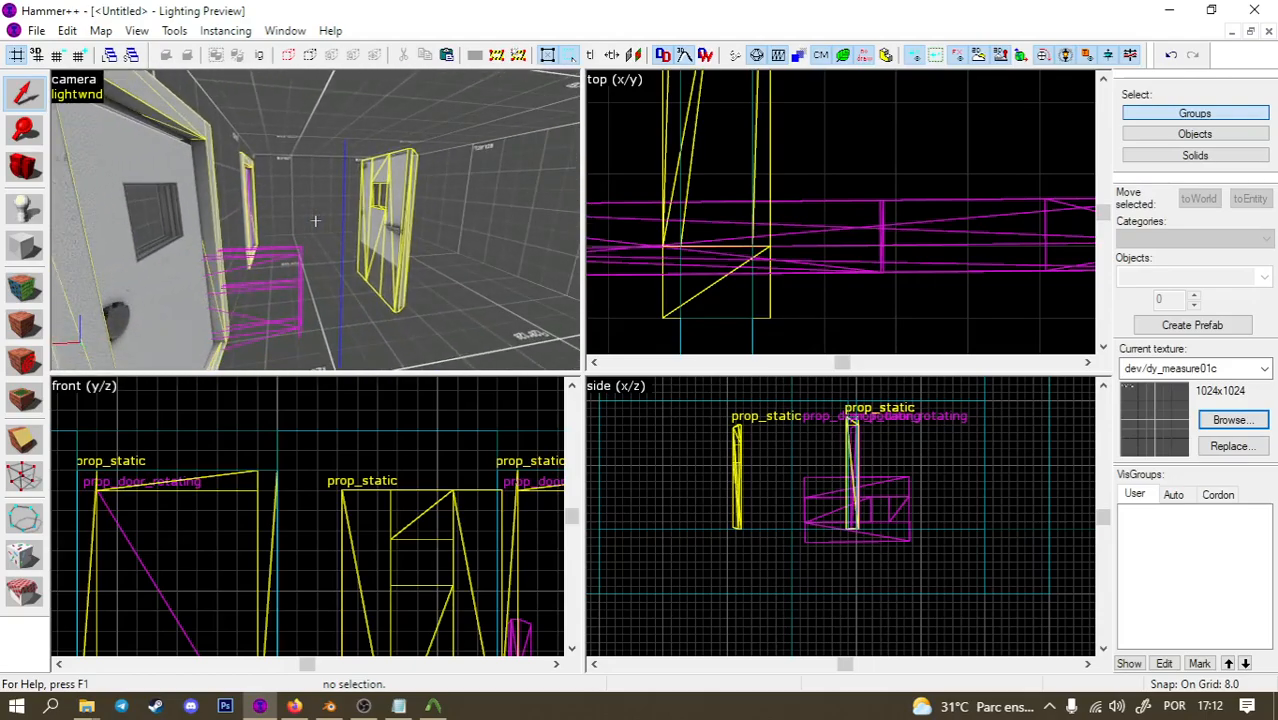
key("d")
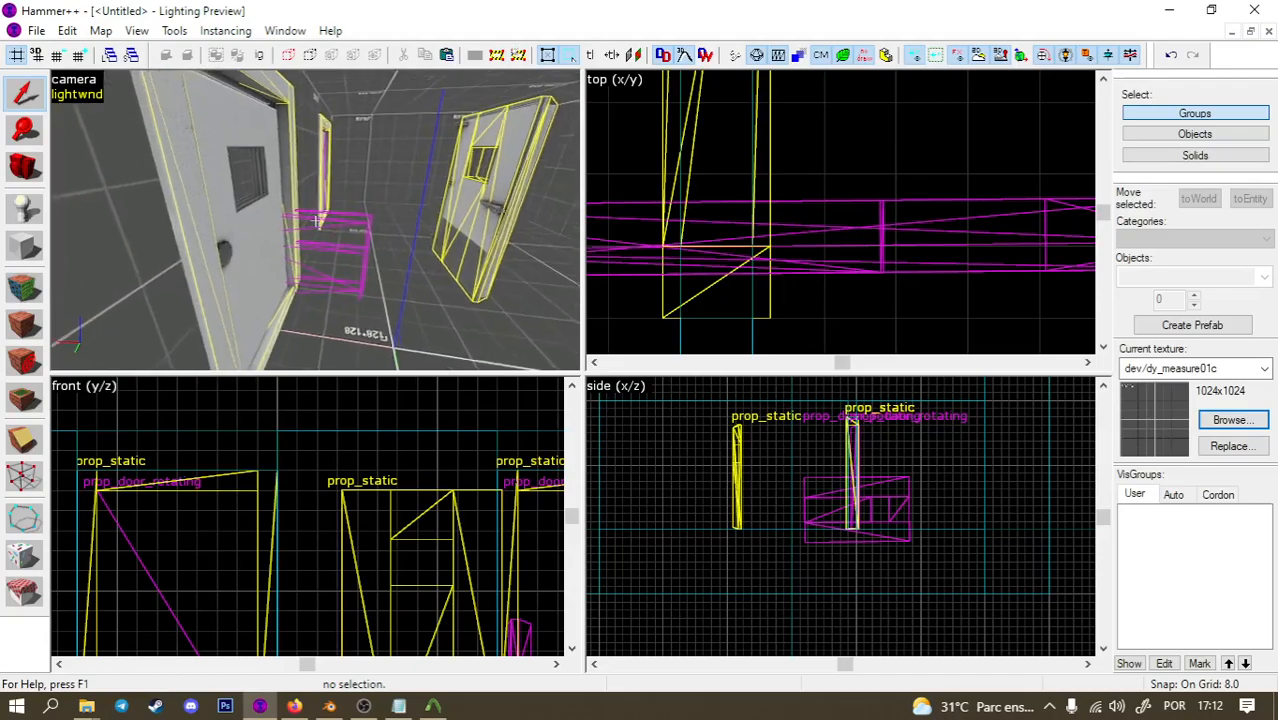
key("a")
key("w")
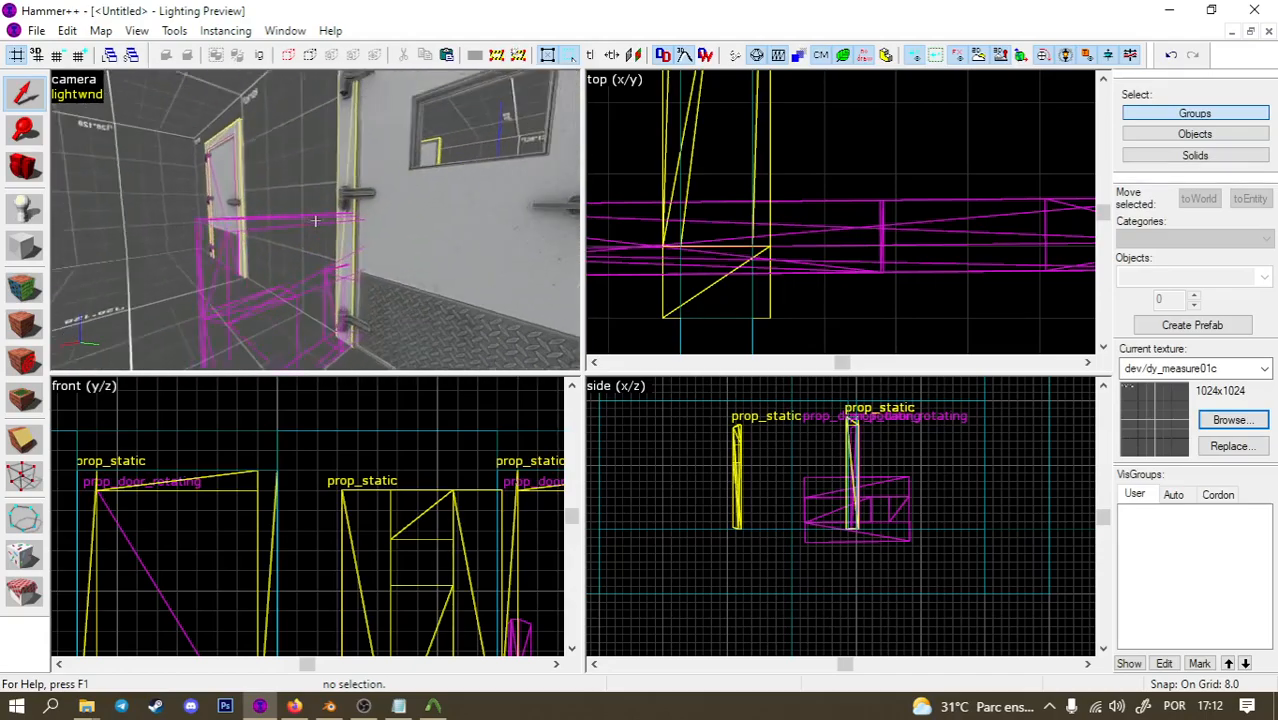
Delete the free-standing static freezerdoor02 prop from the room.
key("z")
left_click(317, 229)
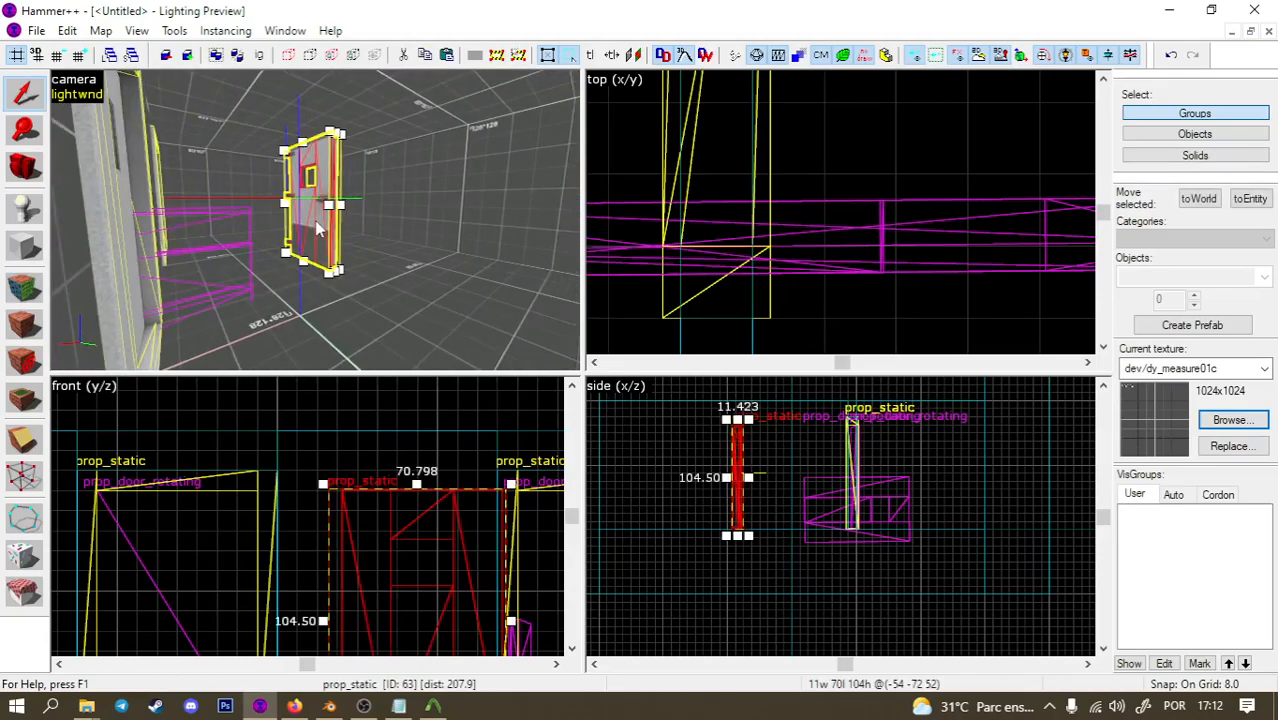
key("Delete")
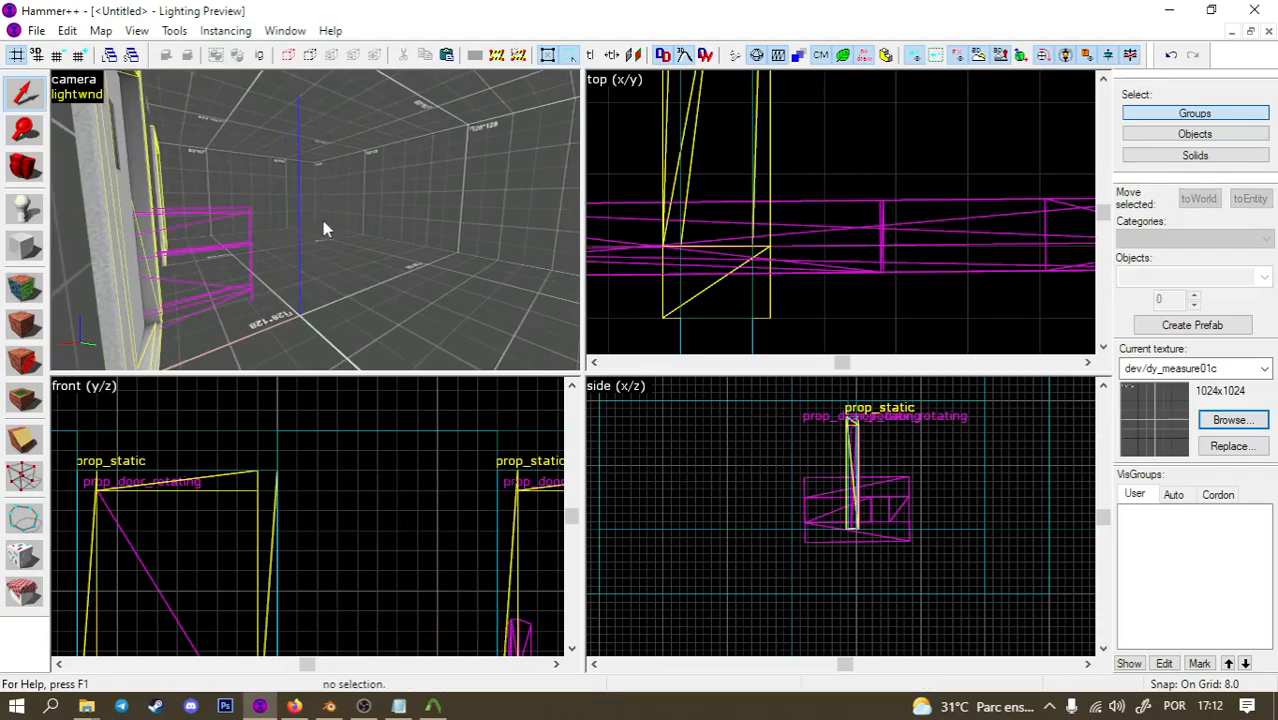
key("z")
key("a")
key("z")
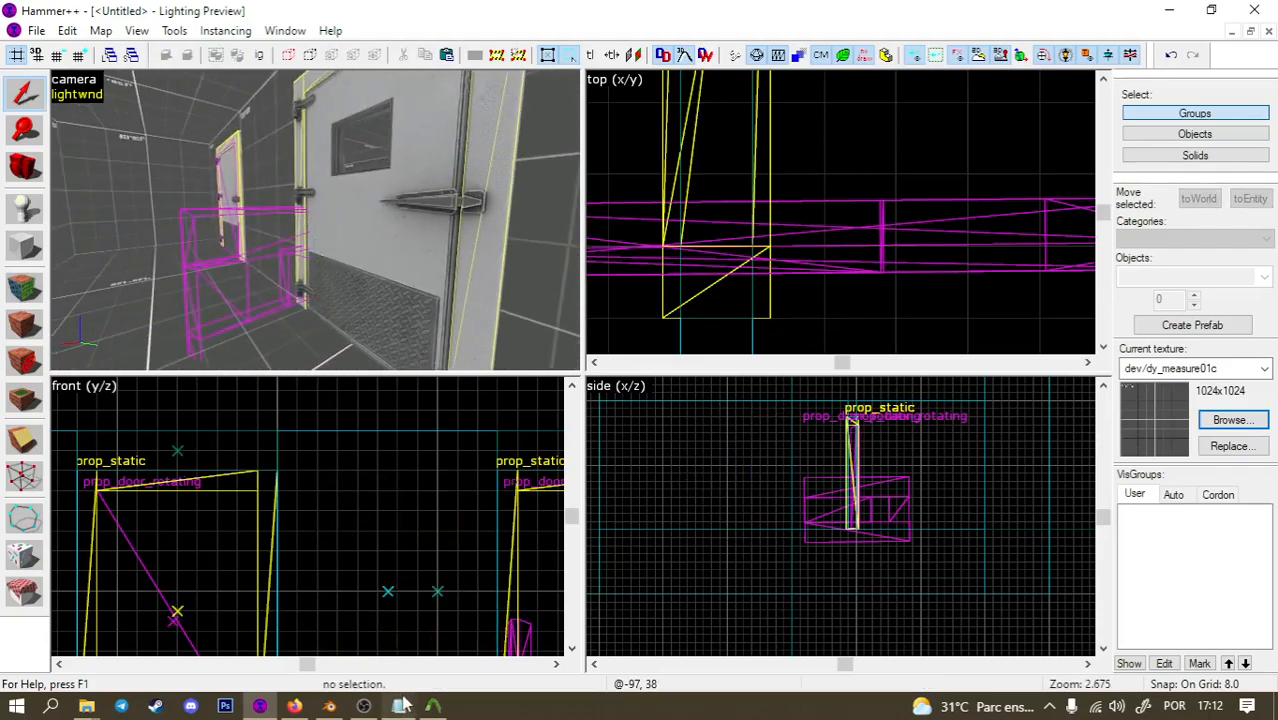
Close the open freezerdoor QC and examine the freezerdoor02 QC in prop_door_rotating, including its sequences, door options and $concave collision block.
mouse_move(401, 705)
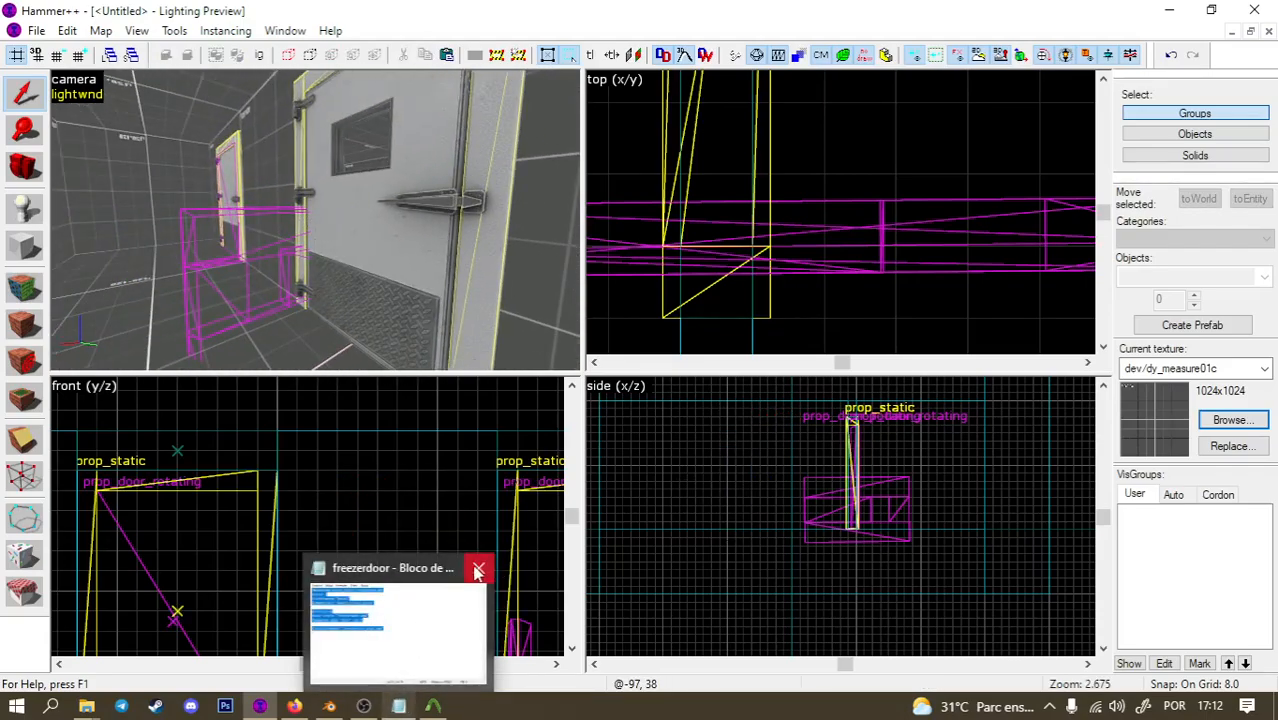
left_click(477, 570)
mouse_move(88, 706)
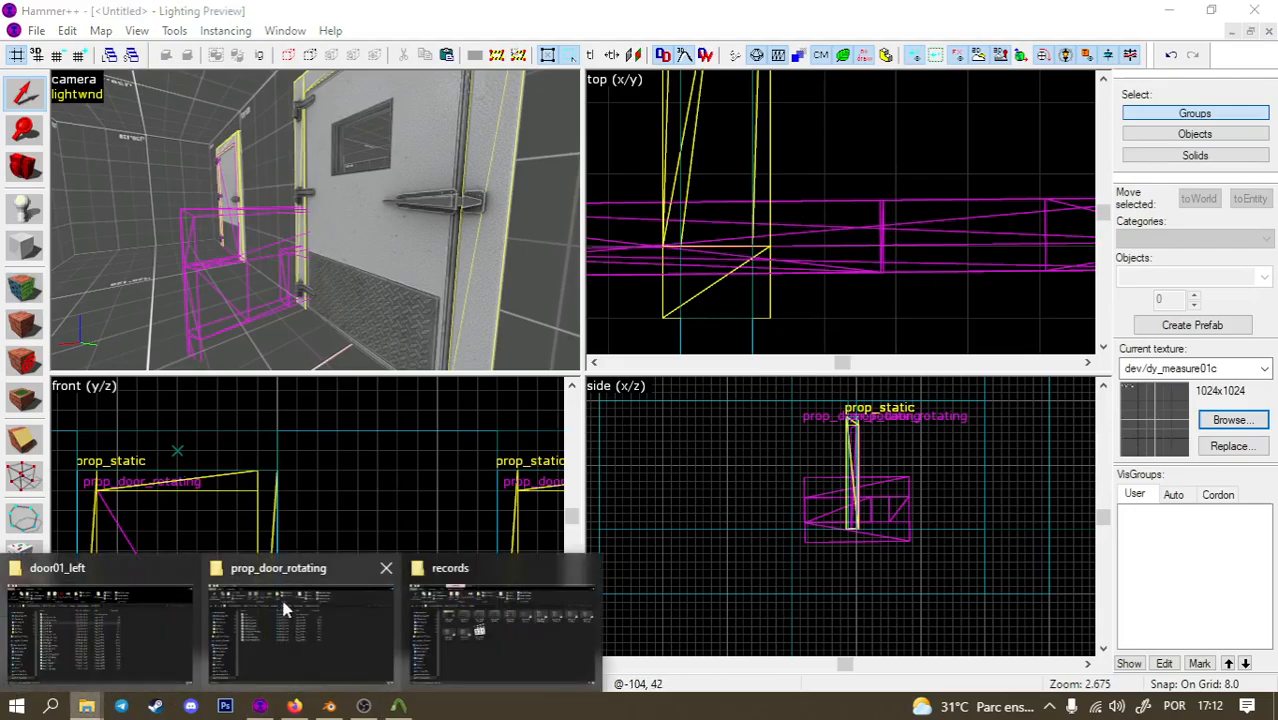
left_click(285, 606)
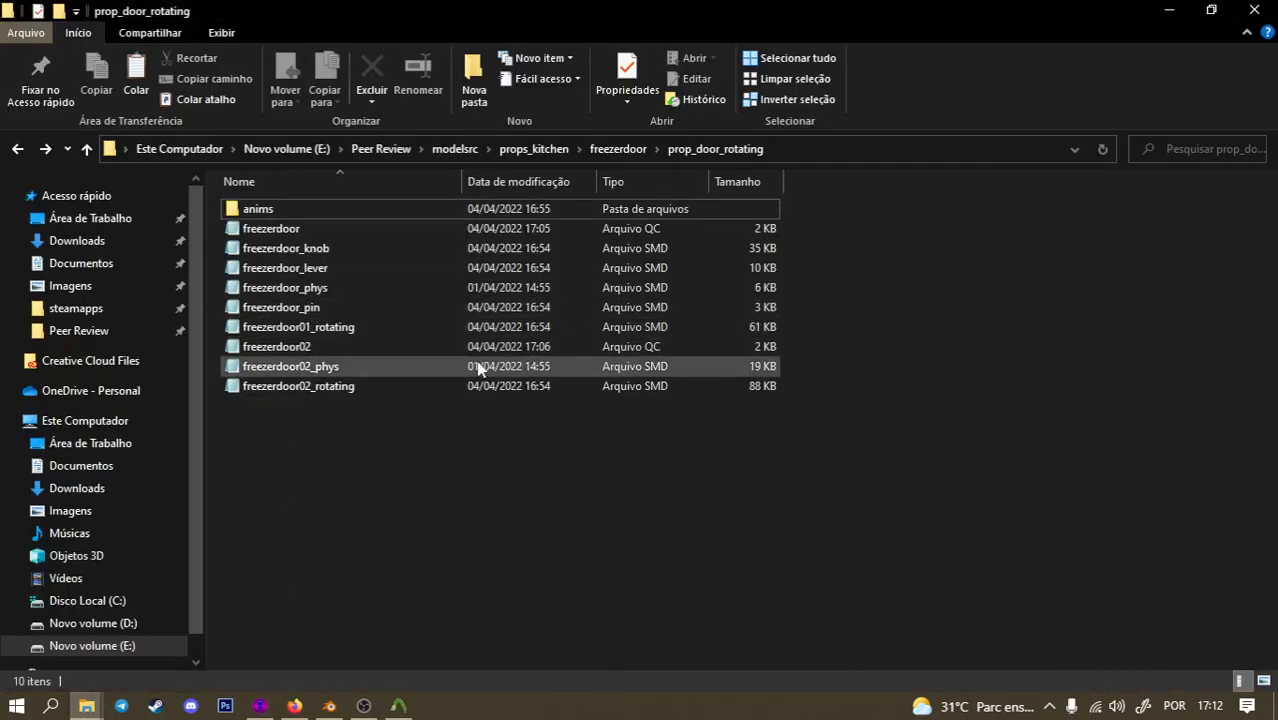
left_click(365, 350)
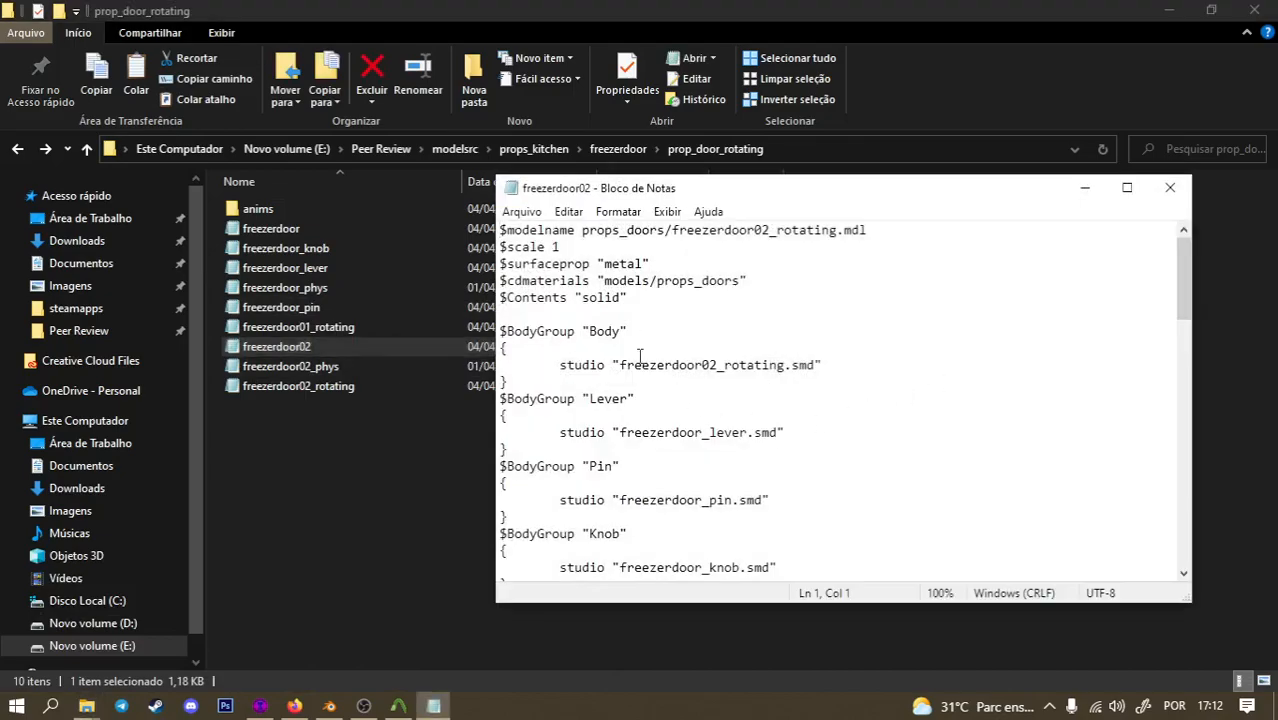
scroll(664, 365, "down", 15)
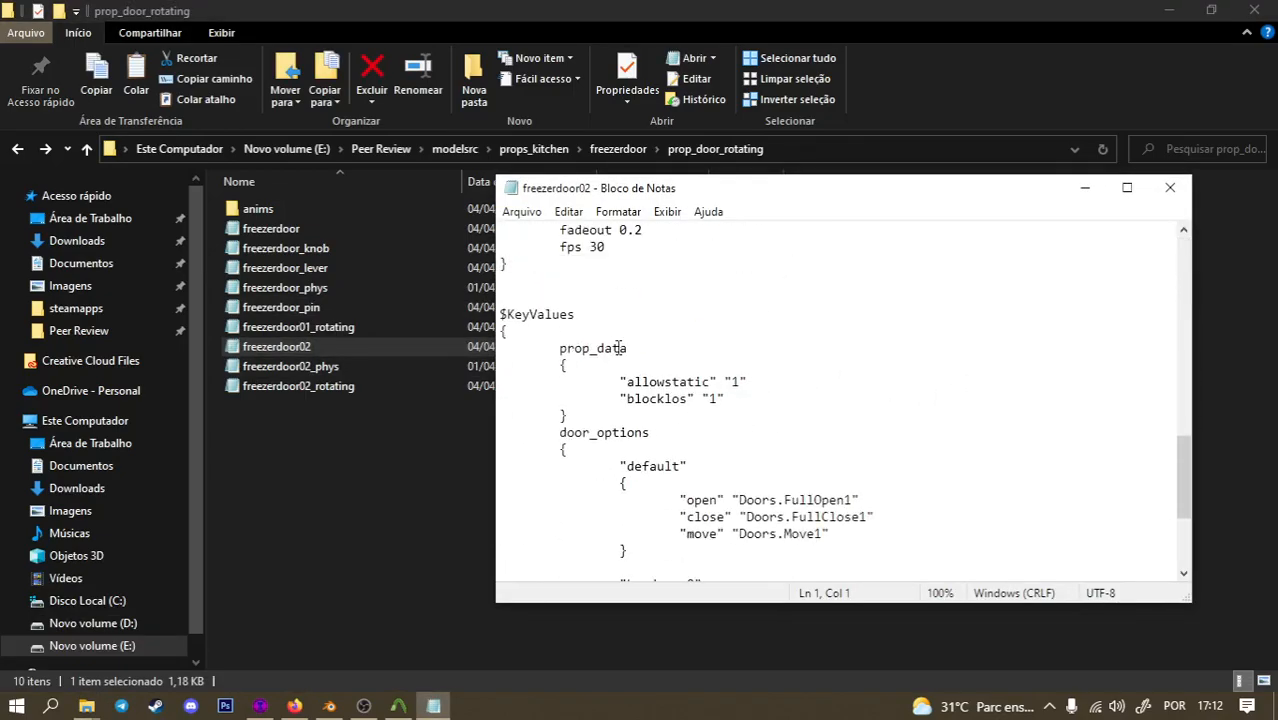
scroll(620, 347, "up", 3)
scroll(617, 348, "down", 7)
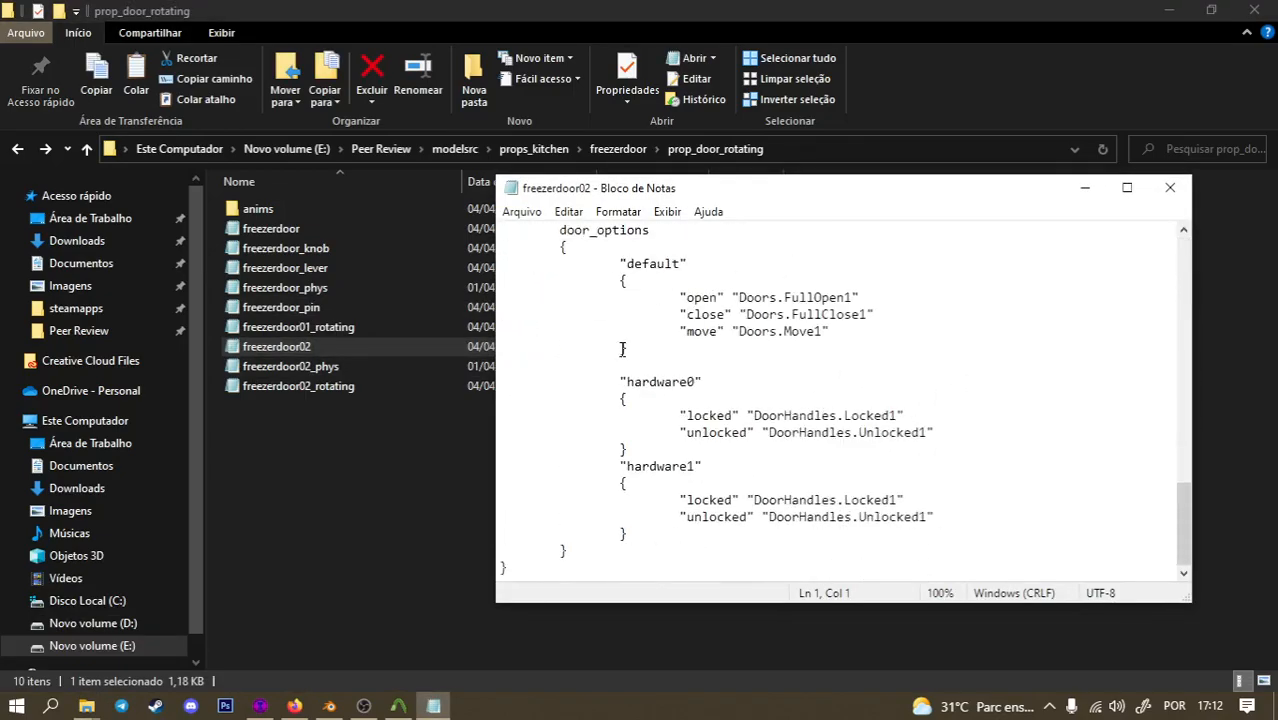
scroll(706, 427, "up", 12)
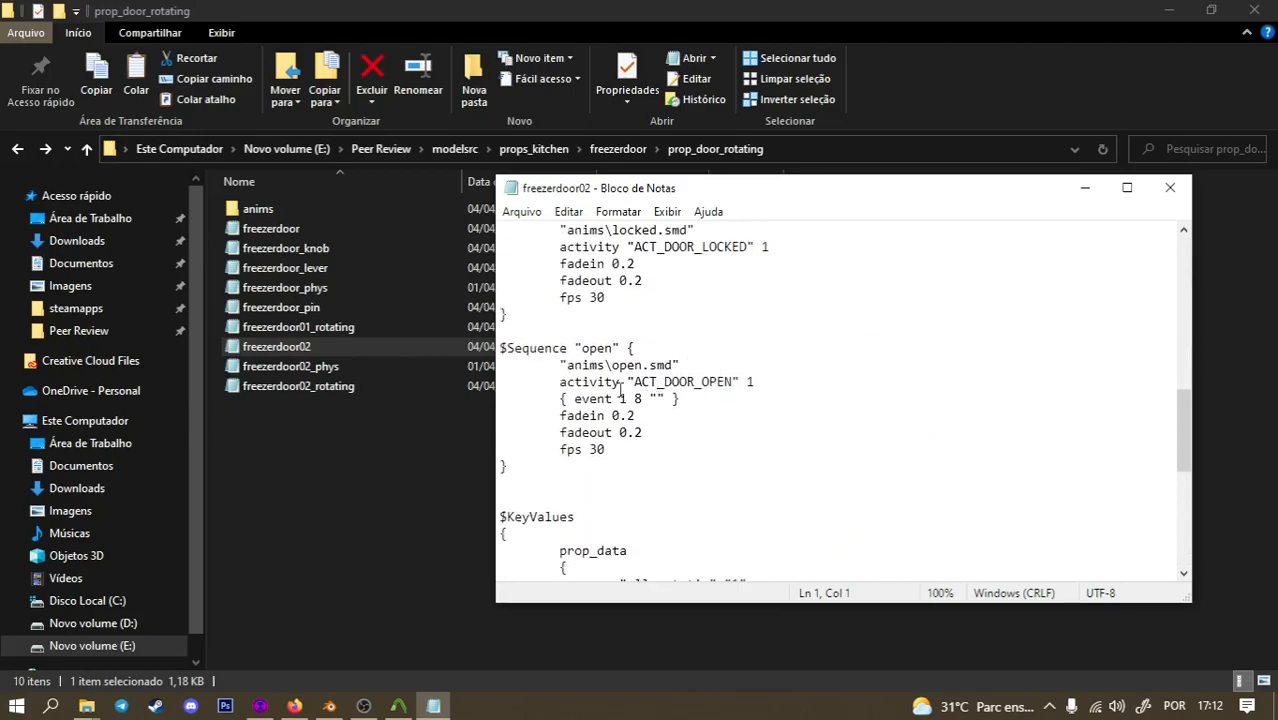
scroll(625, 397, "up", 5)
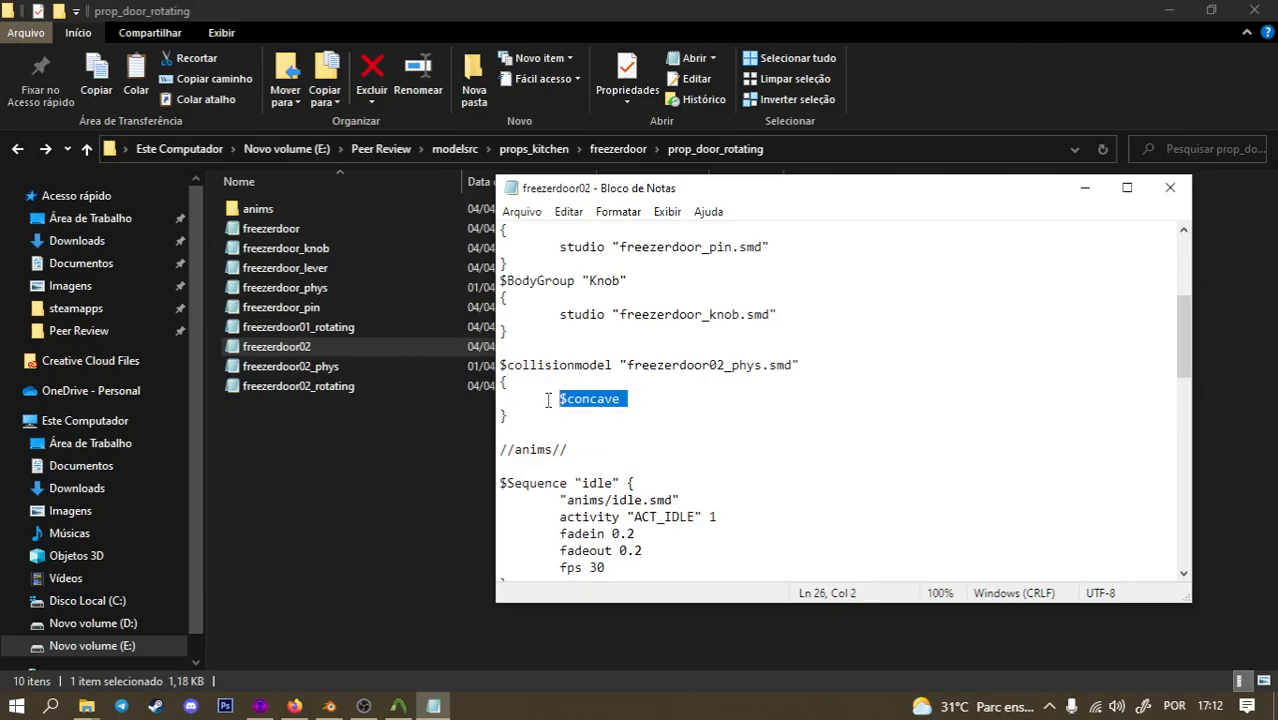
left_click(381, 405)
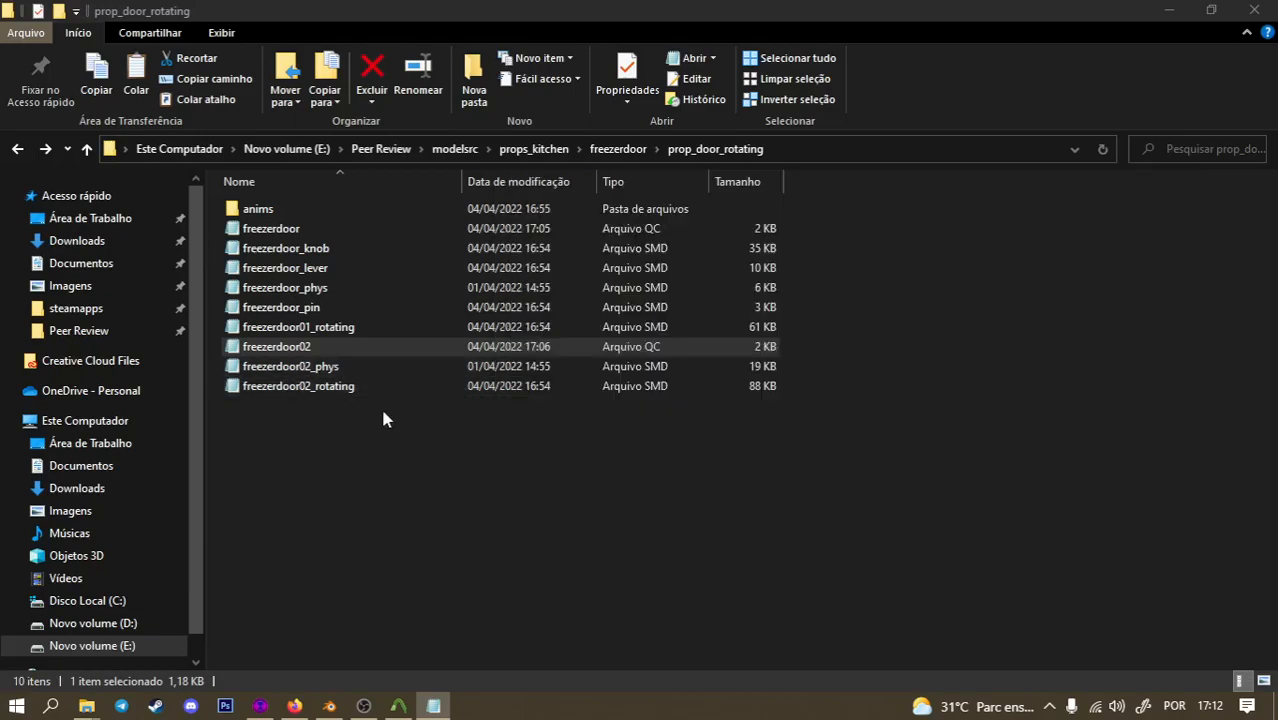
Open the static freezerdoor02 QC in the parent freezerdoor folder and examine its $collisionmodel block.
key("alt+Left")
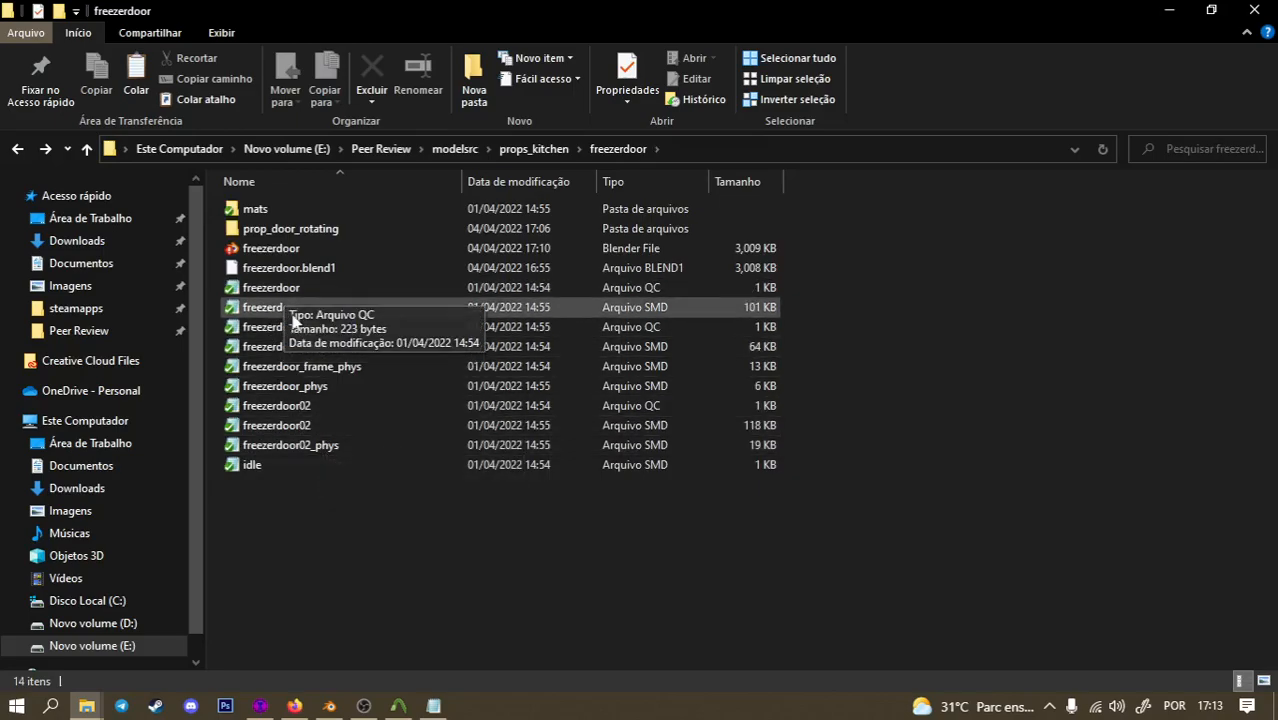
double_click(268, 425)
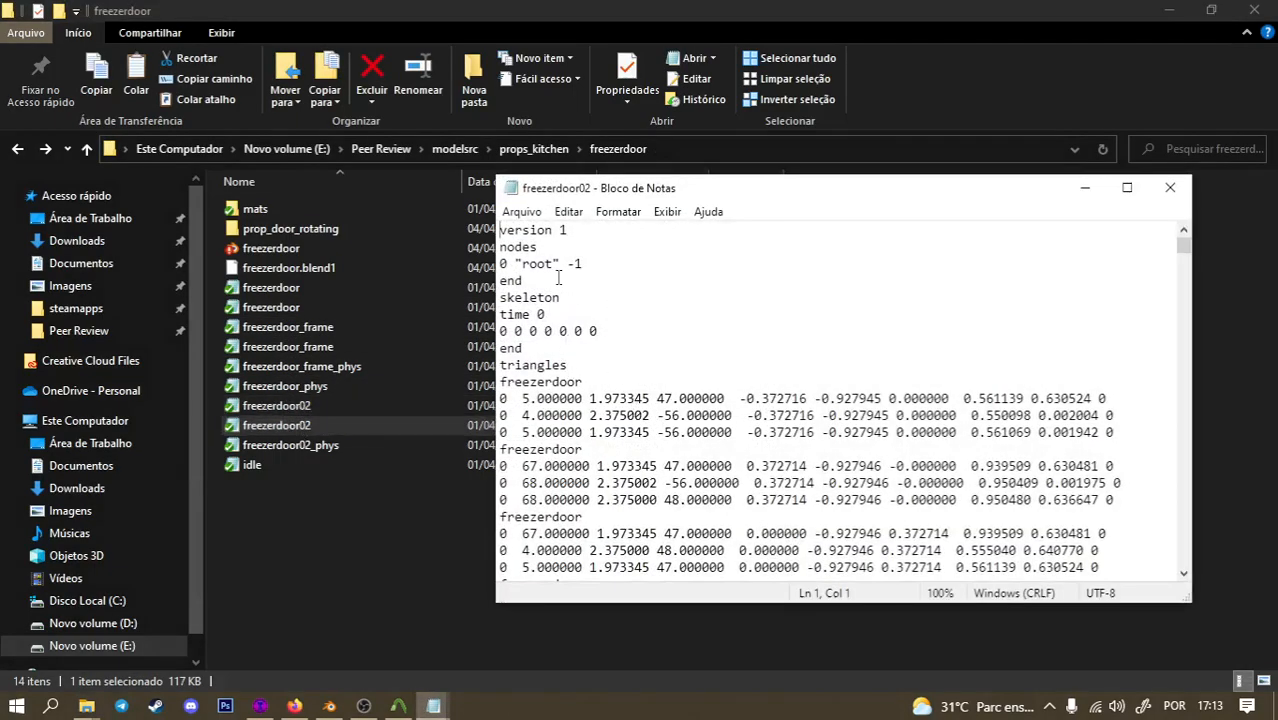
scroll(556, 278, "down", 10)
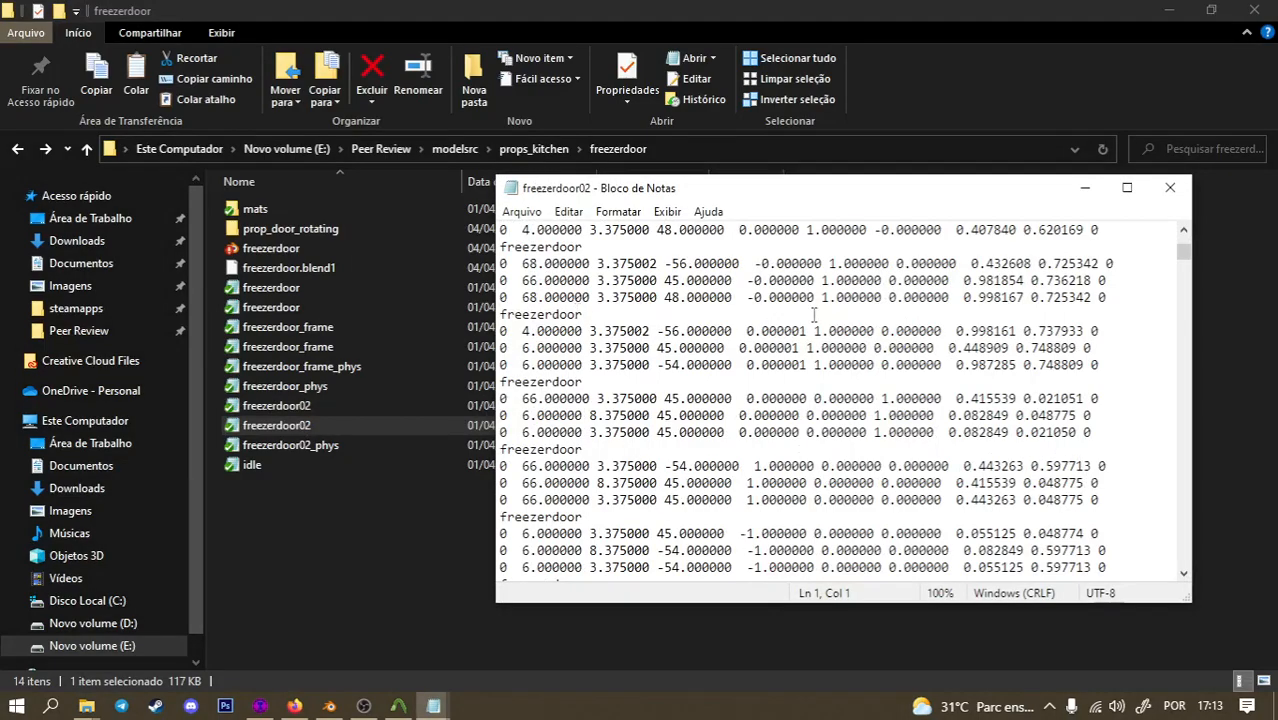
left_click(1170, 187)
double_click(352, 405)
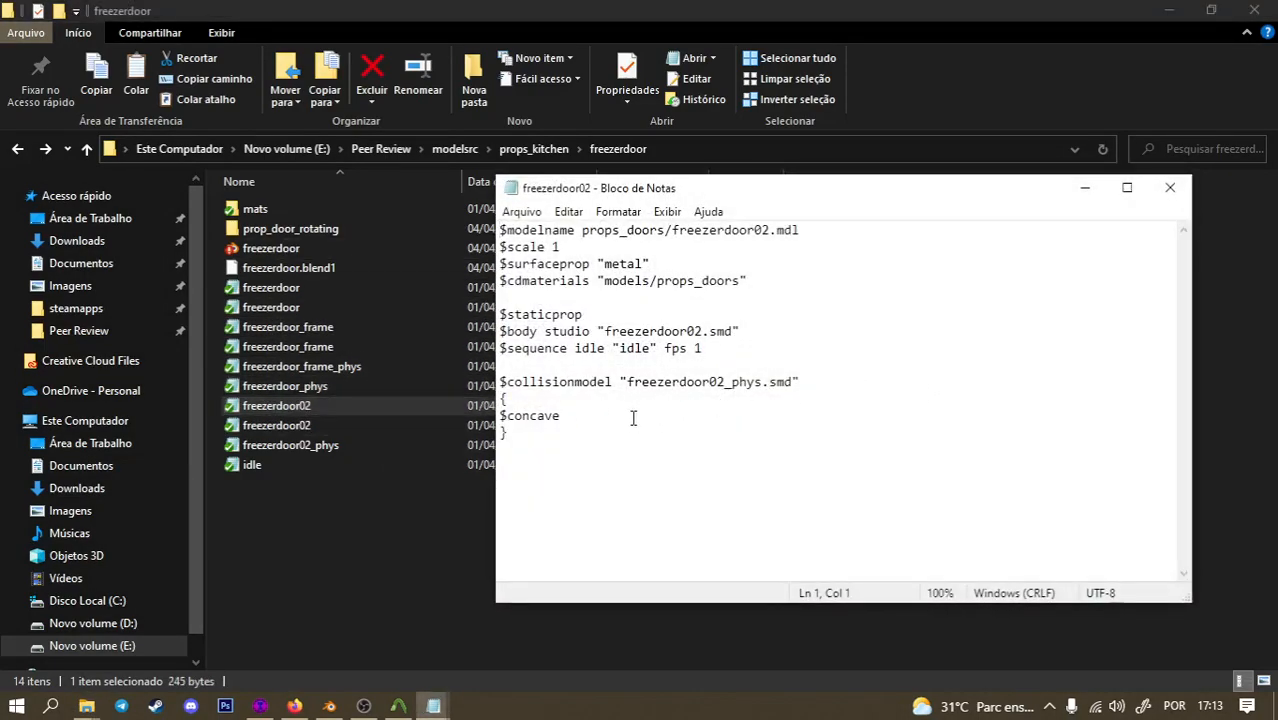
left_click_drag(585, 432, 509, 382)
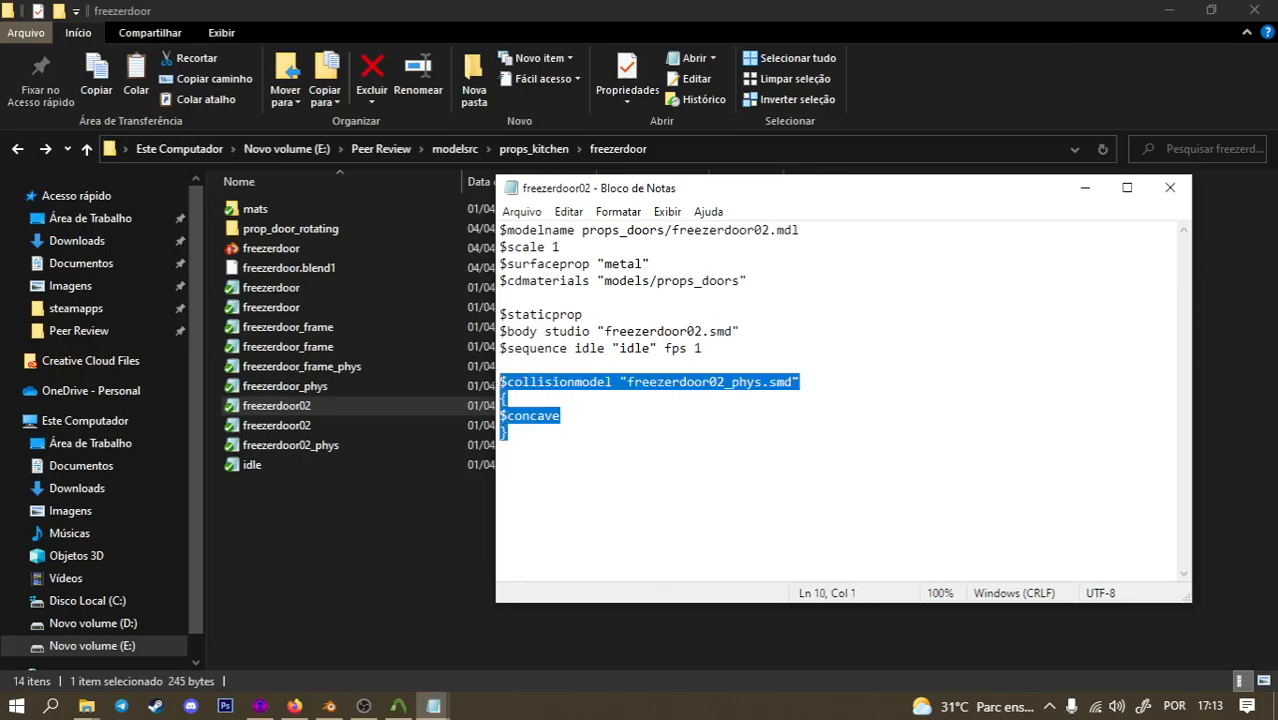
left_click(1170, 188)
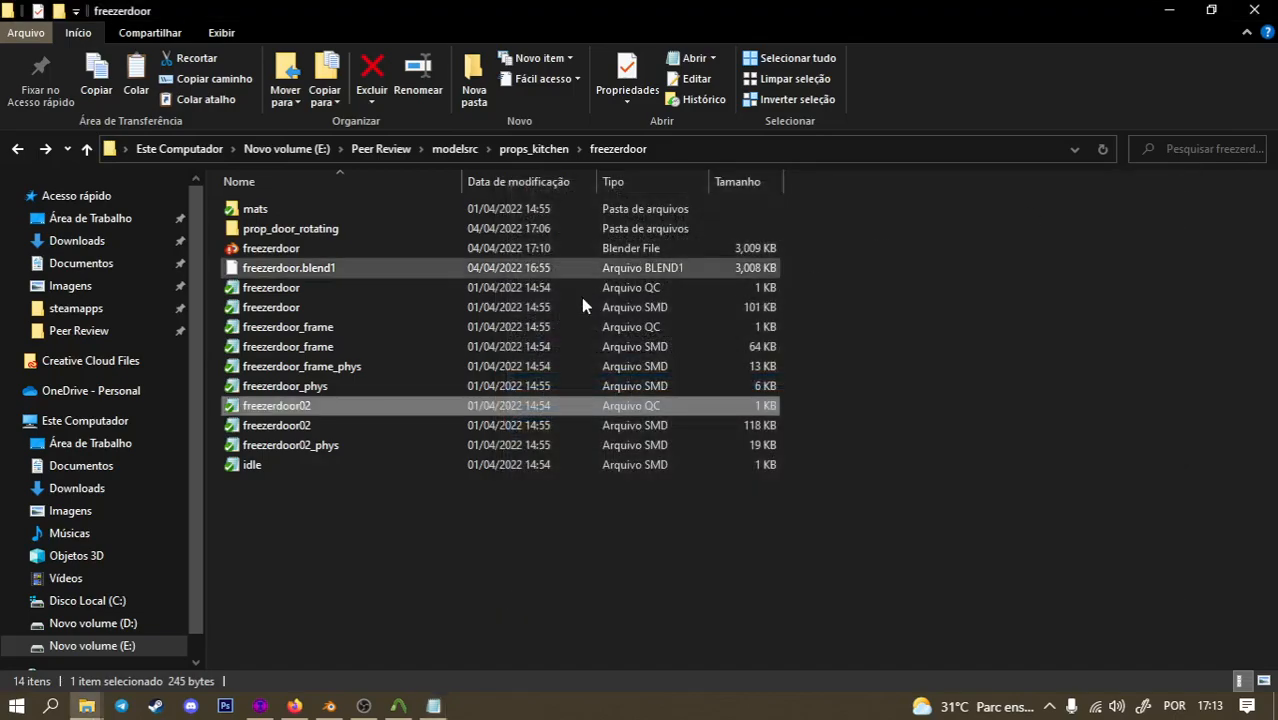
Switch back to Hammer++ and check the object properties of the windowless rotating door.
left_click(260, 706)
key("z")
key("w")
key("z")
double_click(334, 230)
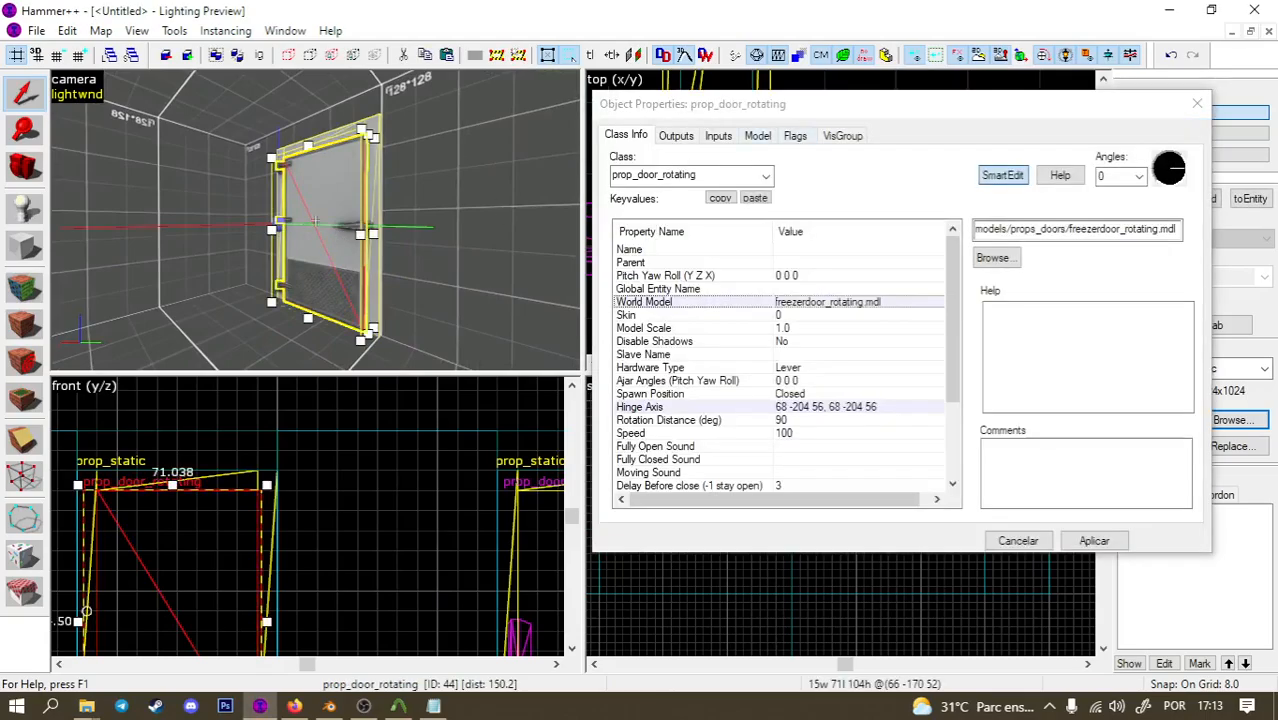
key("z")
left_click(1207, 100)
key("z")
key("z")
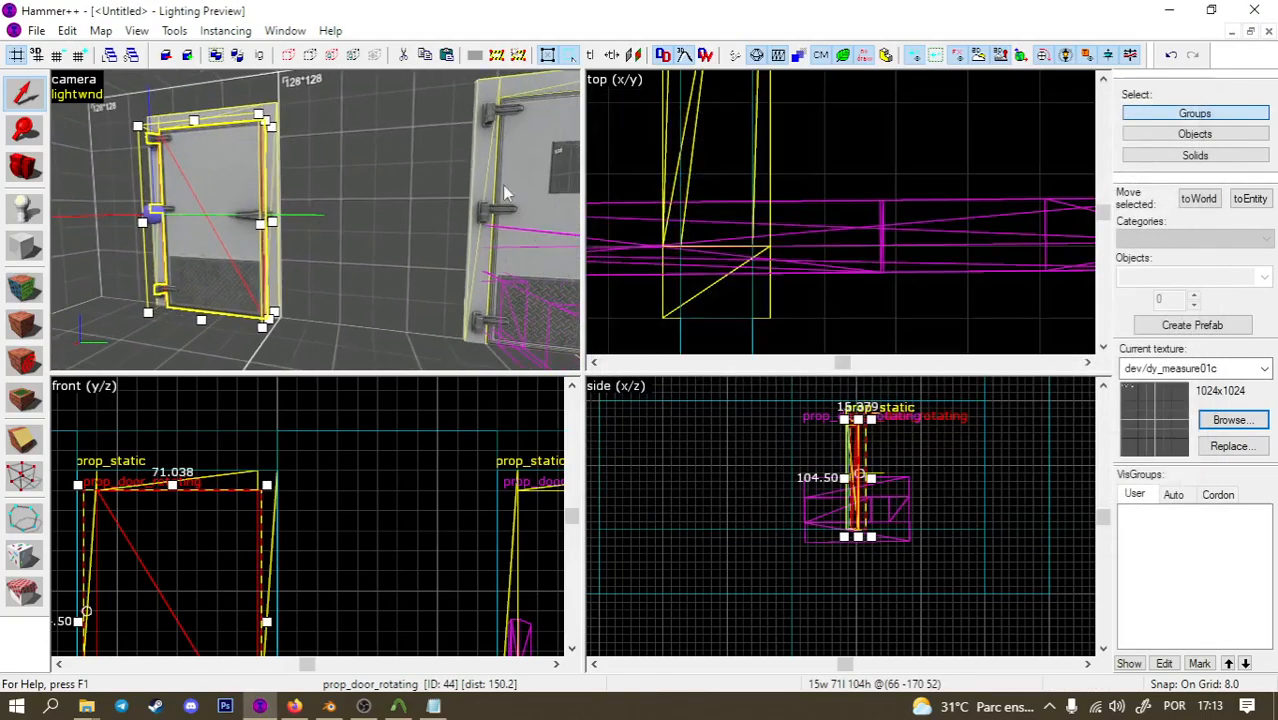
Delete the windowed rotating door and copy the windowless rotating door over to the emptied frame.
left_click(505, 188)
key("Delete")
left_click(213, 215)
left_click_drag(213, 215, 500, 217, "shift")
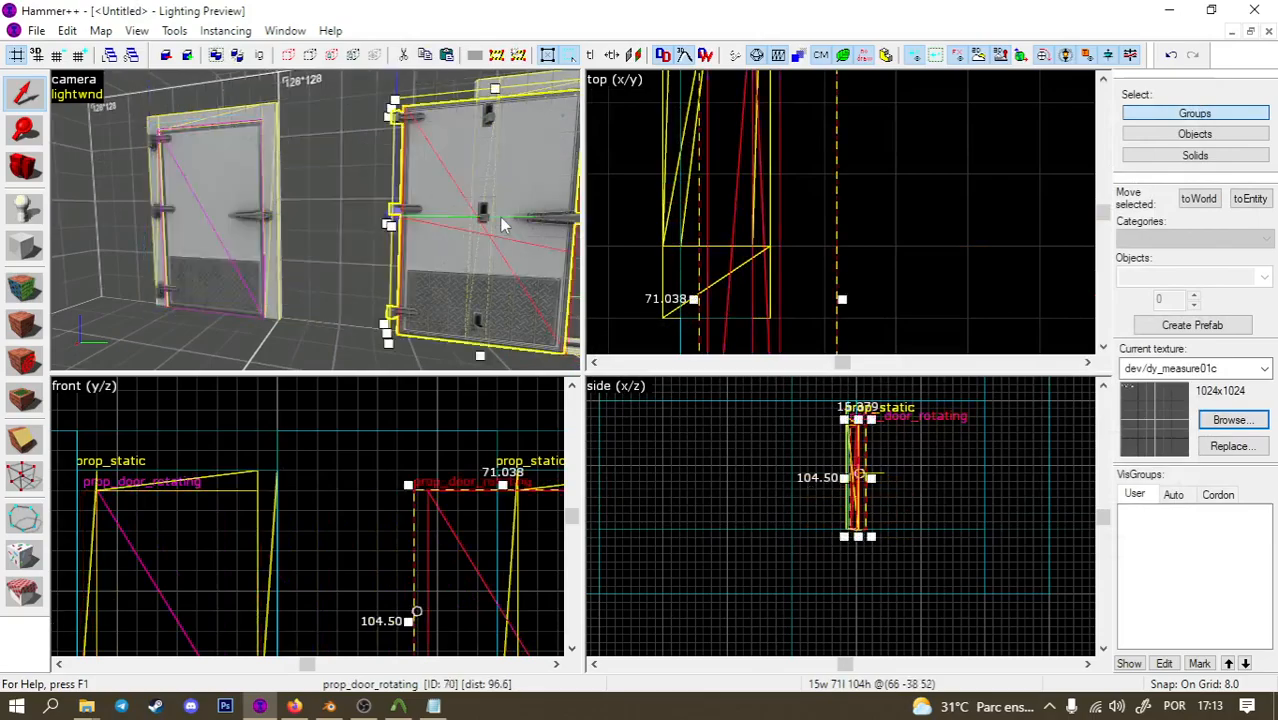
Align the copied door and its hinges inside the second frame, refining the grid snap to 1 unit.
key("d")
key("s")
left_click_drag(338, 230, 412, 237)
scroll(474, 488, "down", 4)
key("bracketleft")
key("bracketleft")
left_click_drag(765, 208, 757, 228)
key("z")
key("w")
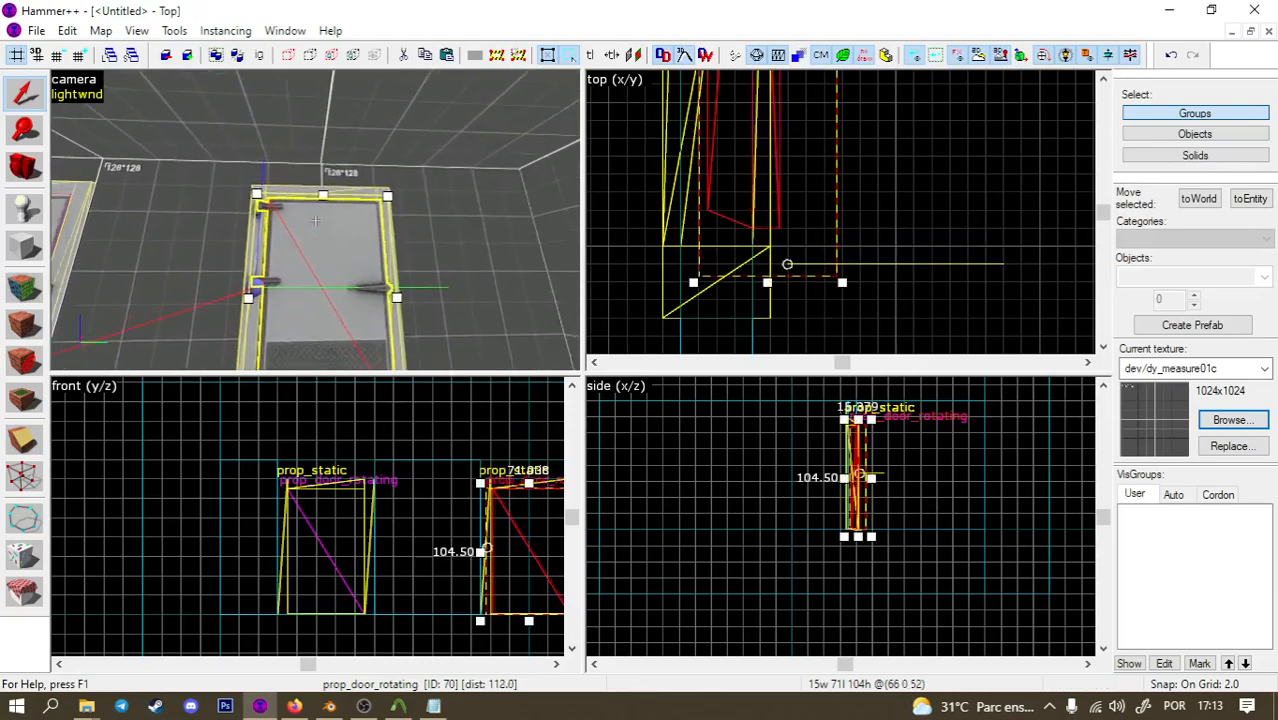
key("z")
key("bracketleft")
left_click_drag(354, 288, 334, 287)
Enable the Starts locked flag on the copied rotating door and apply the change.
double_click(373, 254)
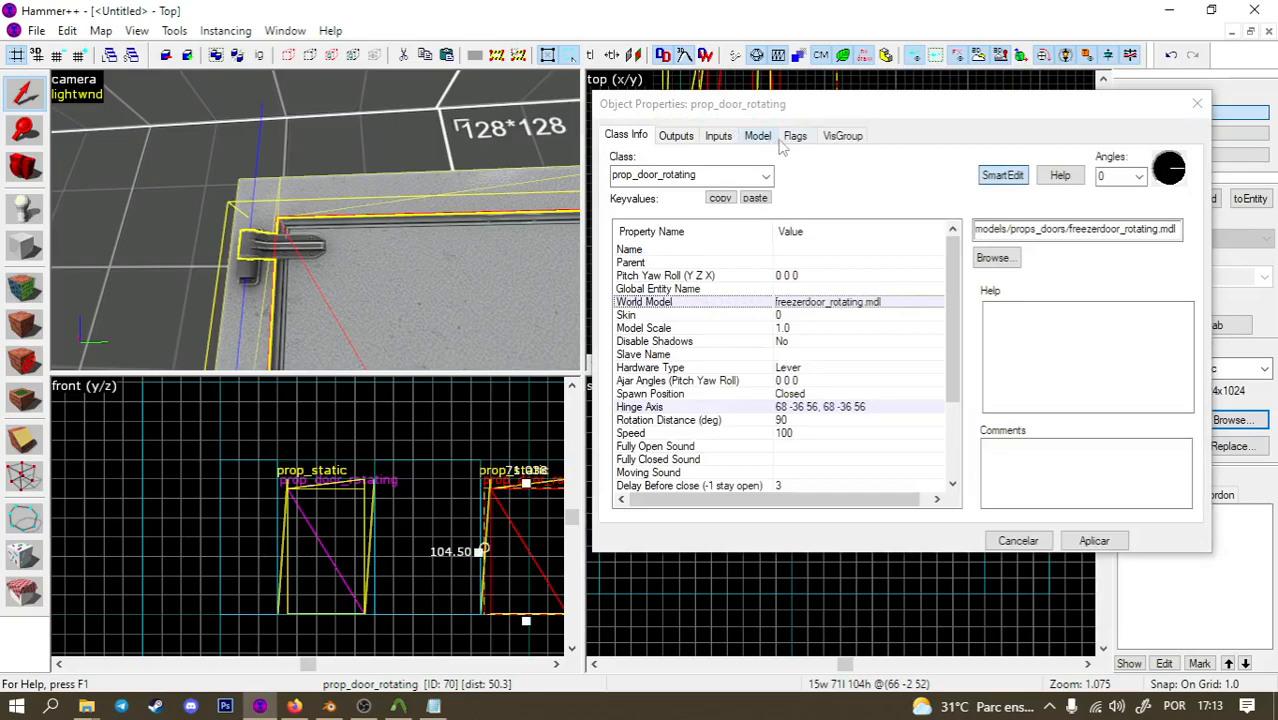
left_click(793, 137)
left_click(620, 177)
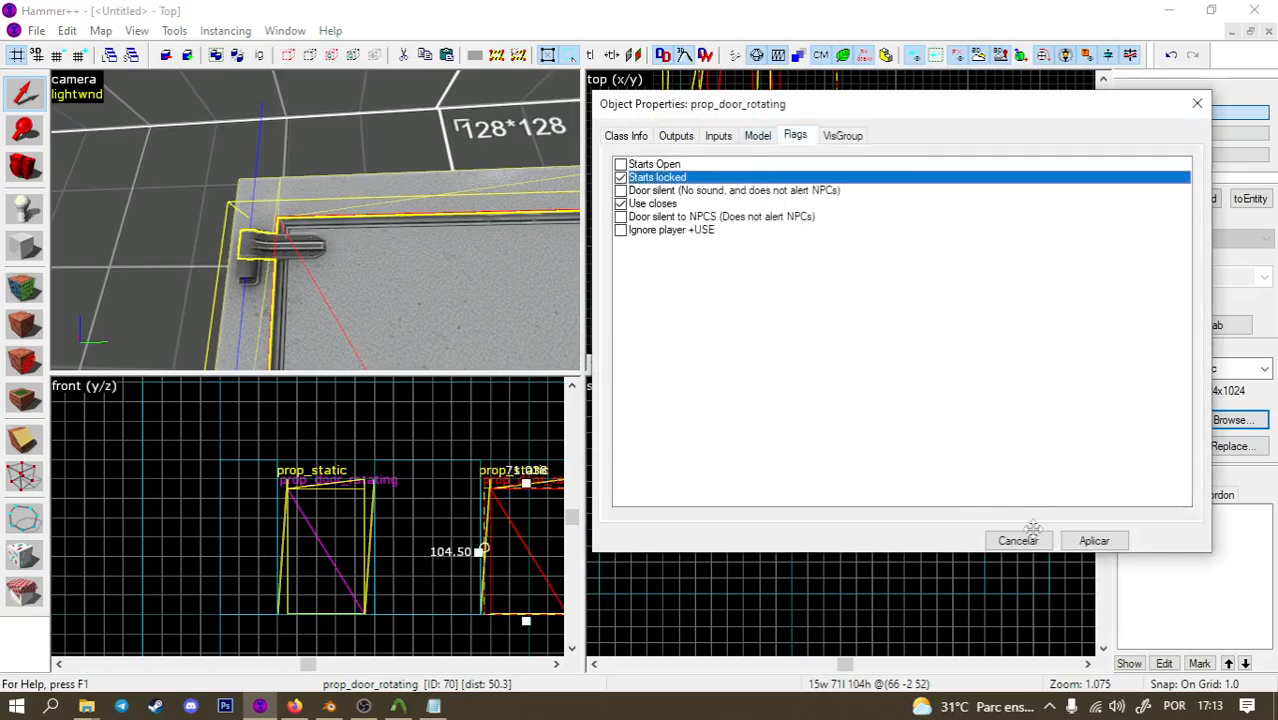
left_click(1094, 540)
left_click(1198, 105)
key("Escape")
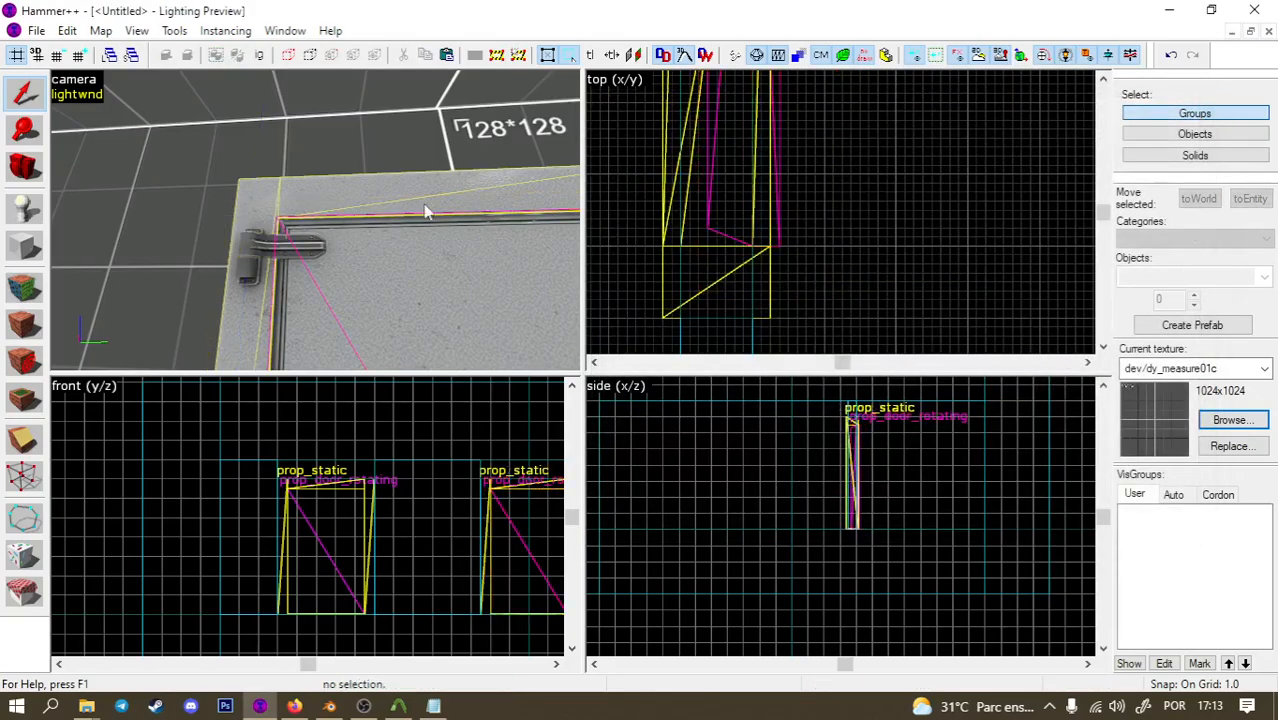
Save the map in the mapsrc folder as test_door_rotating.
key("ctrl+s")
type("test_door")
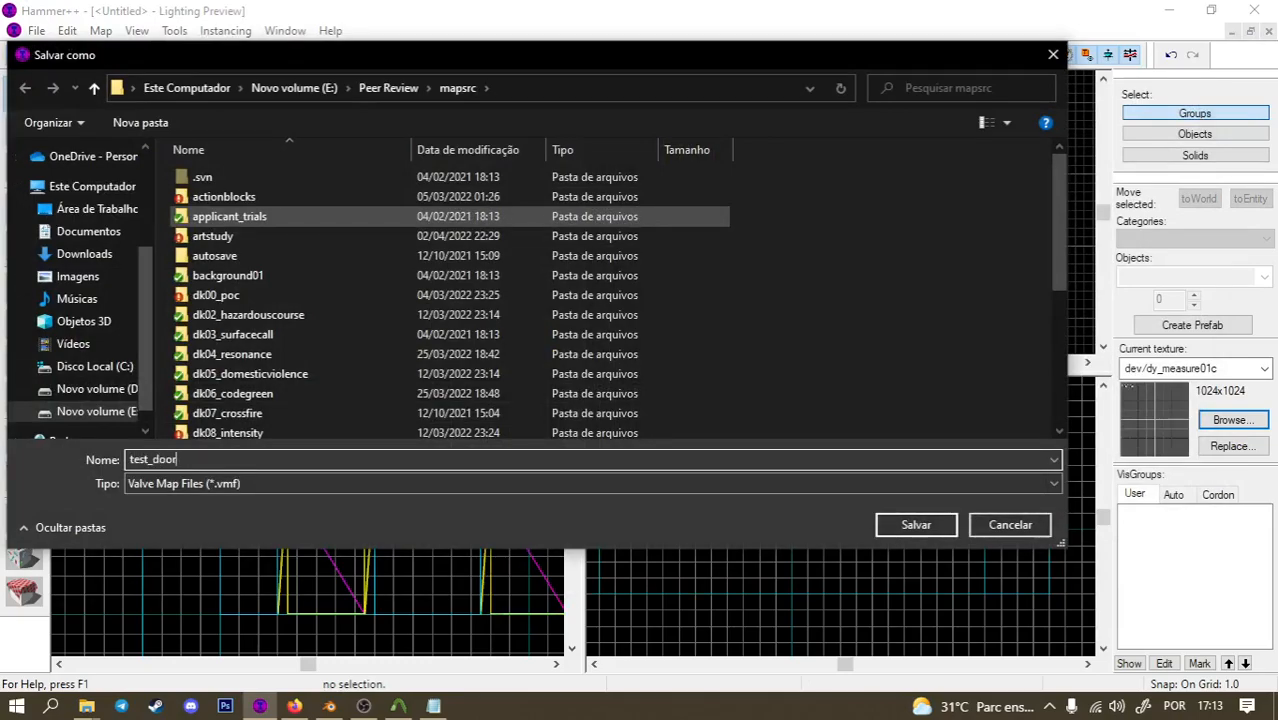
type("_rotating")
key("Return")
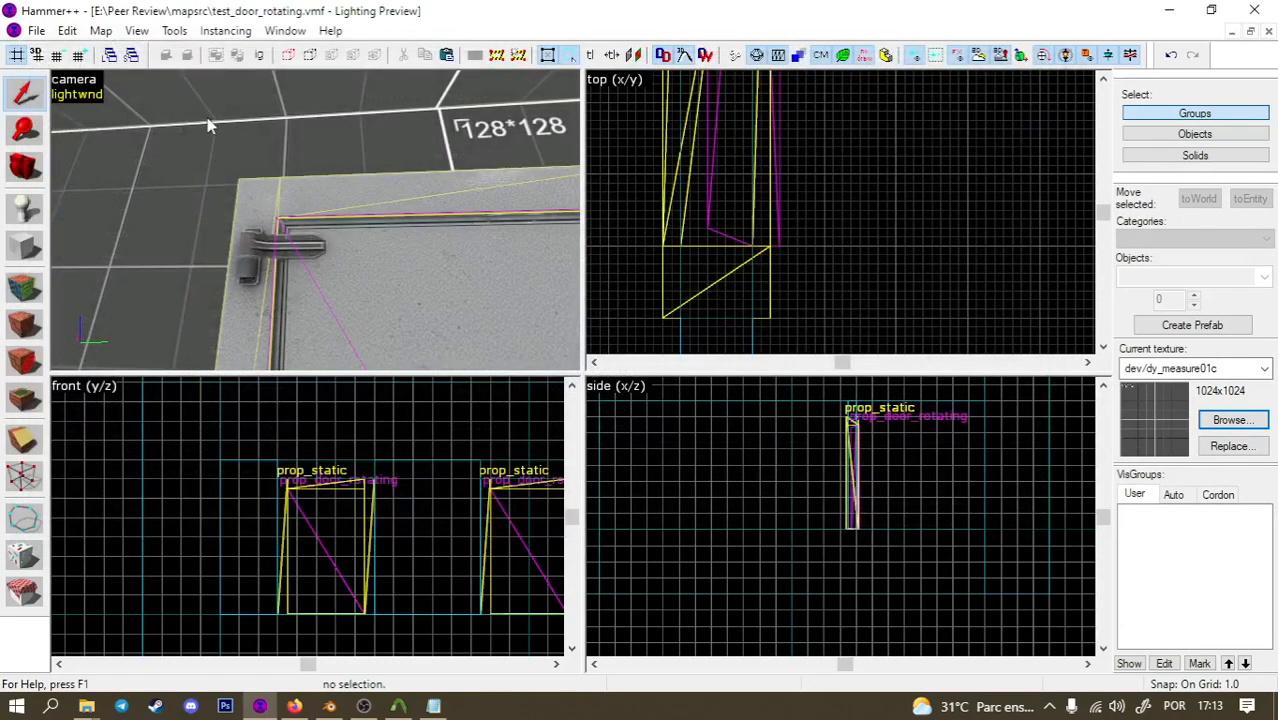
Place an info_player1_start entity on the floor of the room.
left_click(12, 212)
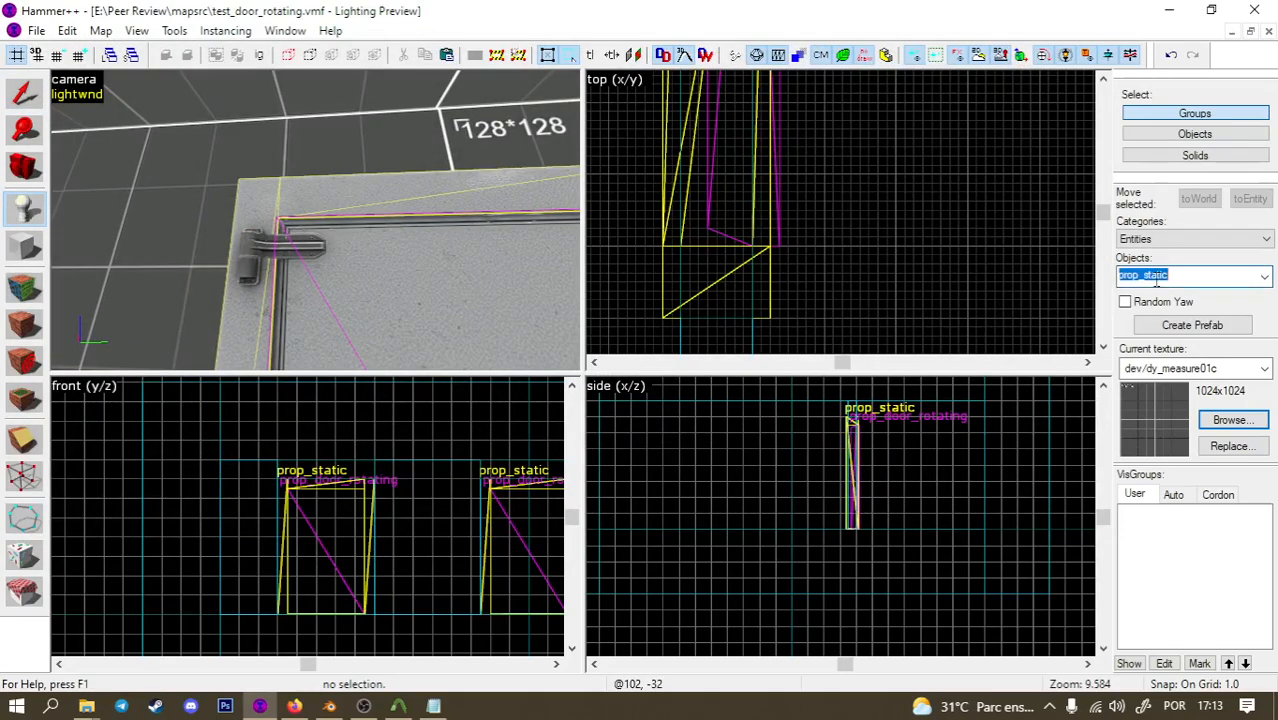
type("play")
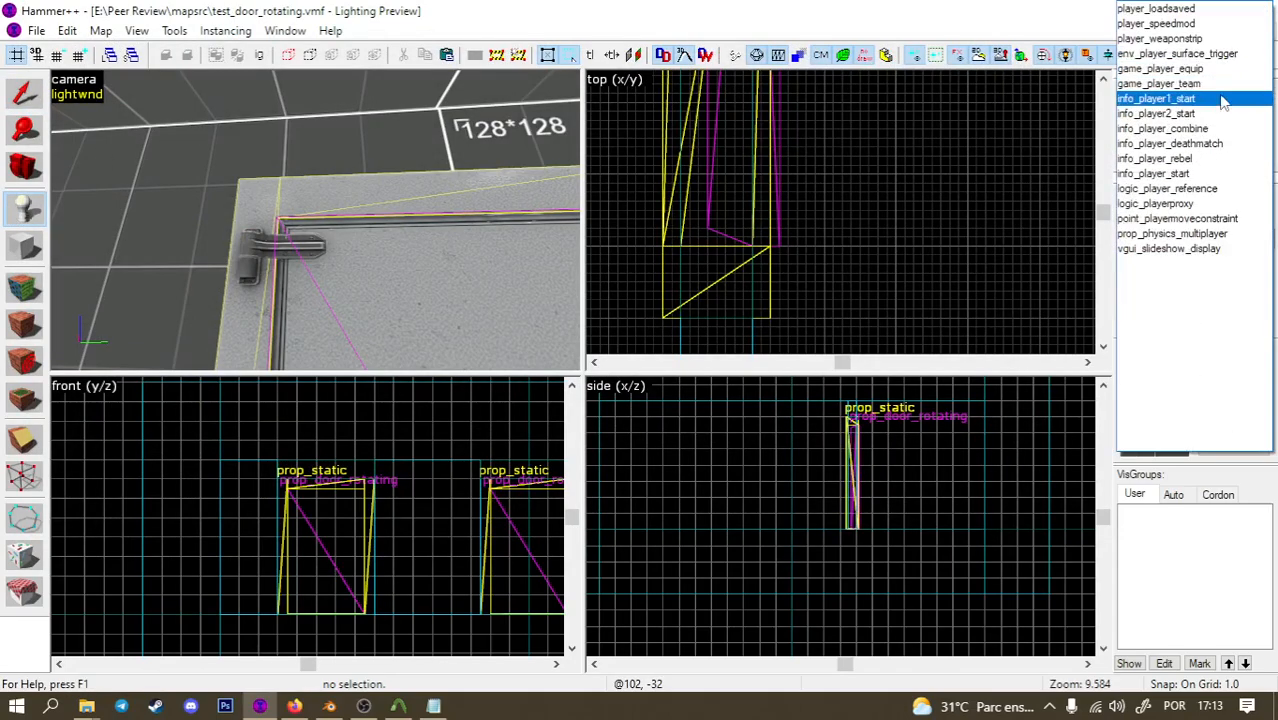
left_click(1220, 99)
key("z")
key("z")
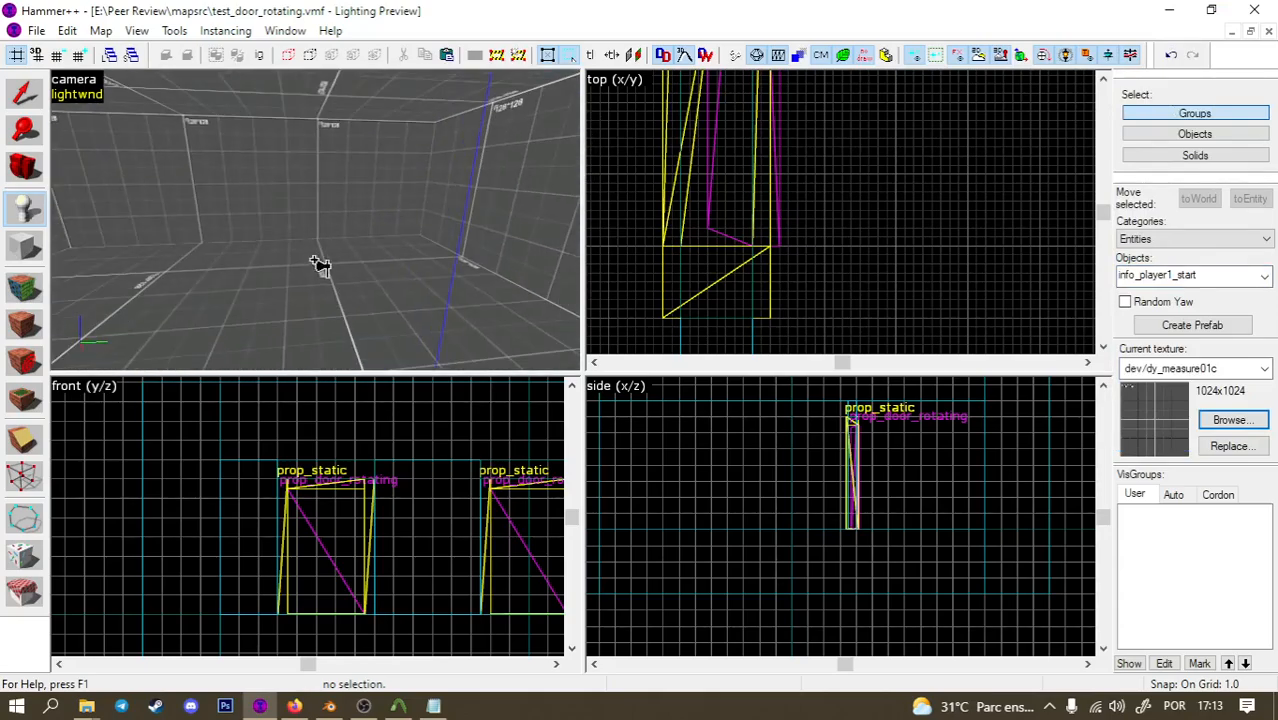
left_click(238, 318)
left_click(30, 100)
key("ctrl+x")
key("ctrl+v")
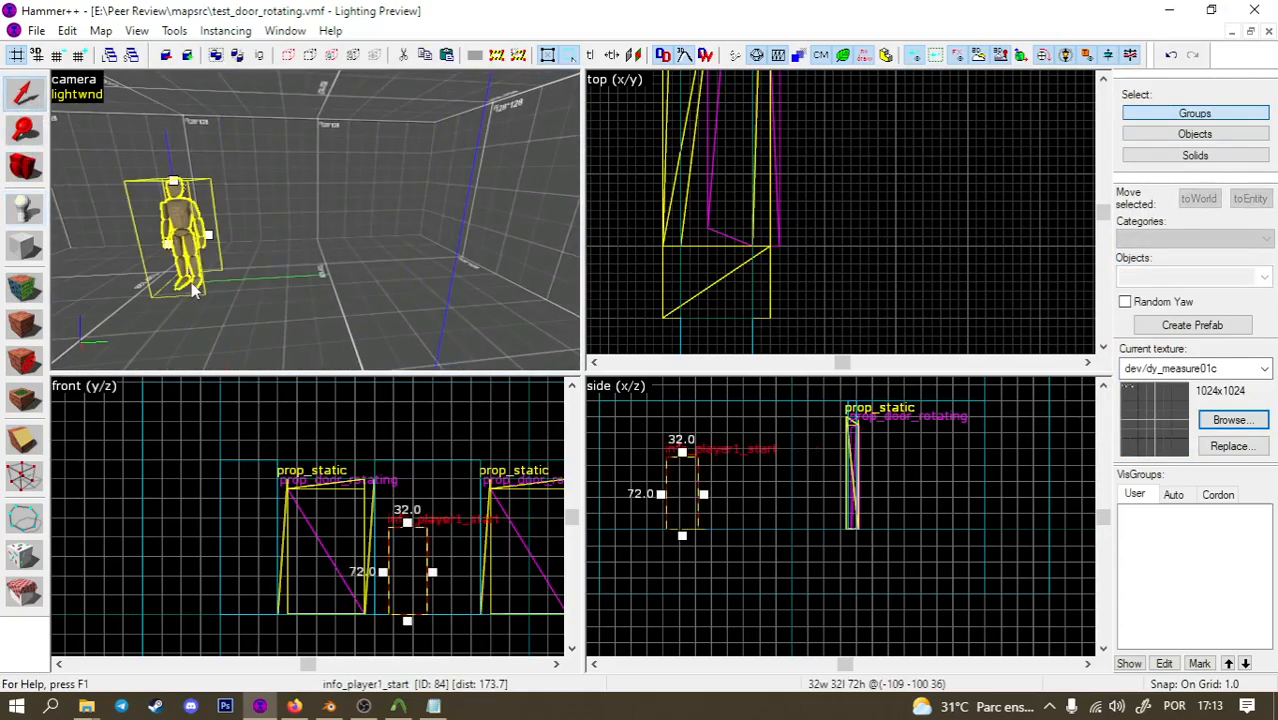
Raise the player start off the floor, move it toward the second door, and snap it to the 32-unit grid.
key("]")
left_click_drag(191, 264, 243, 198)
key("]")
key("]")
key("]")
key("]")
key("ctrl+b")
key("Escape")
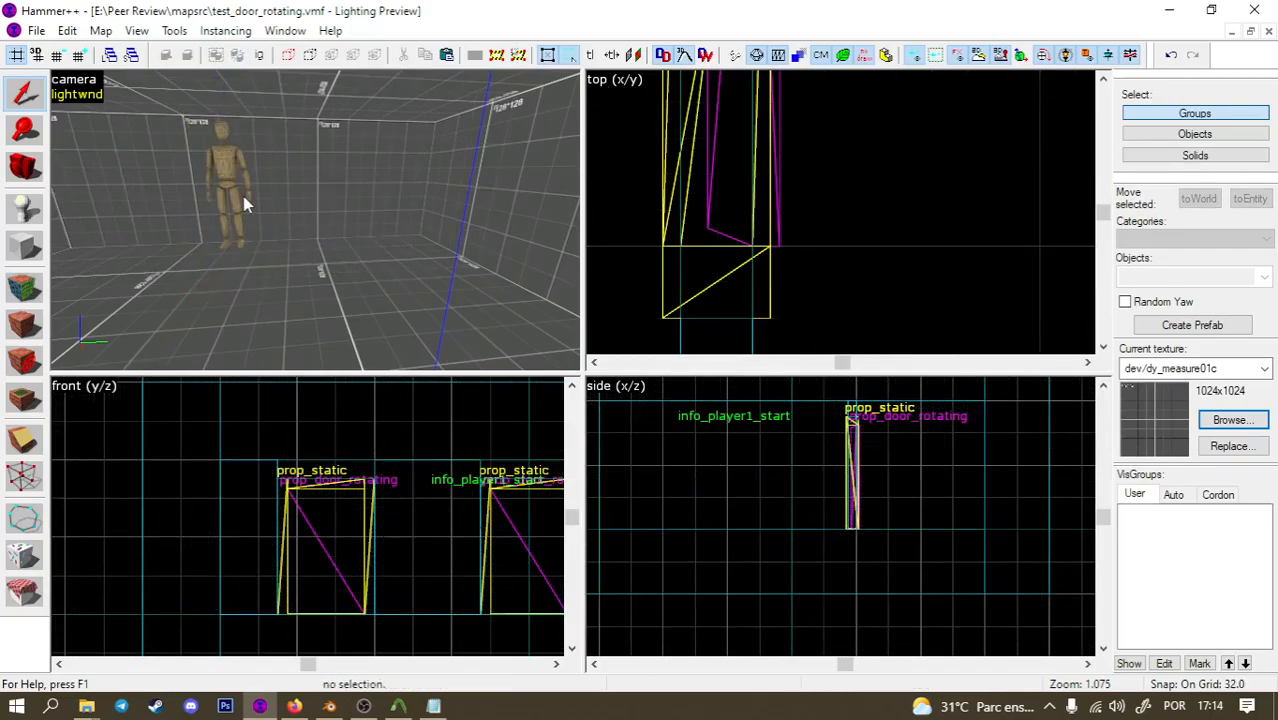
Compile and run the test map with RAD set to No, keeping BSP and VIS on Normal.
key("F9")
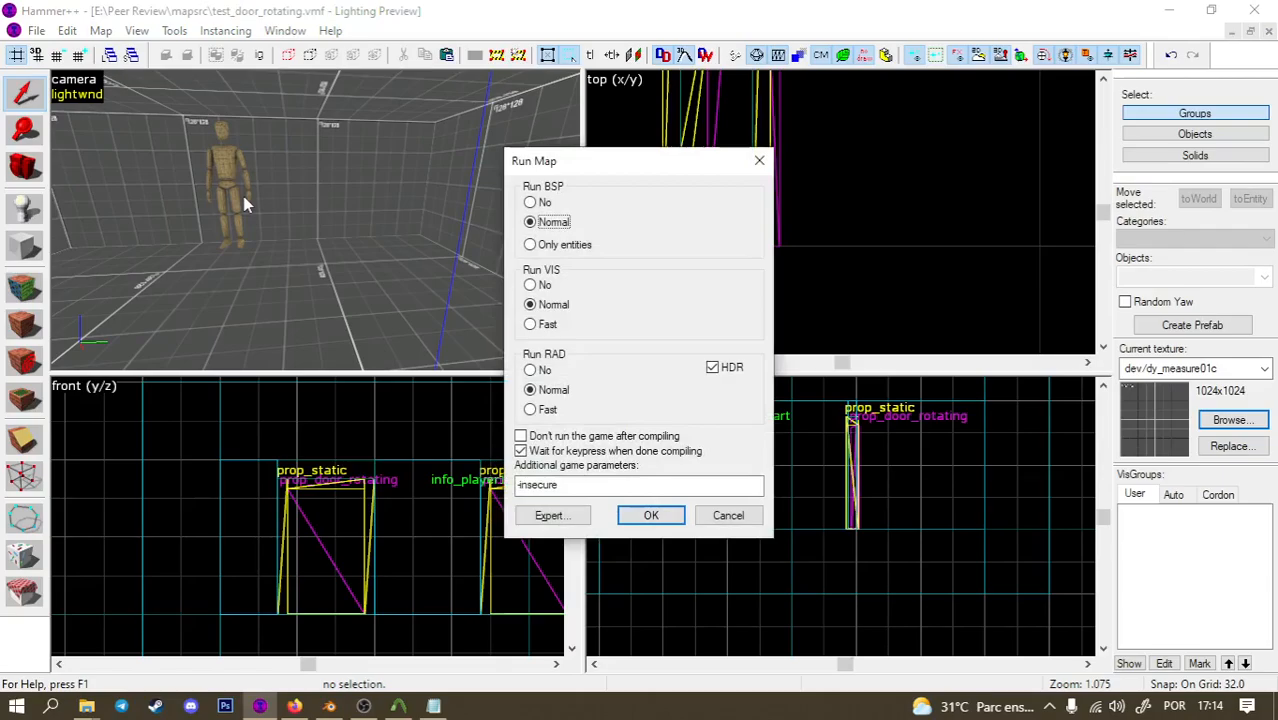
left_click(532, 369)
key("Return")
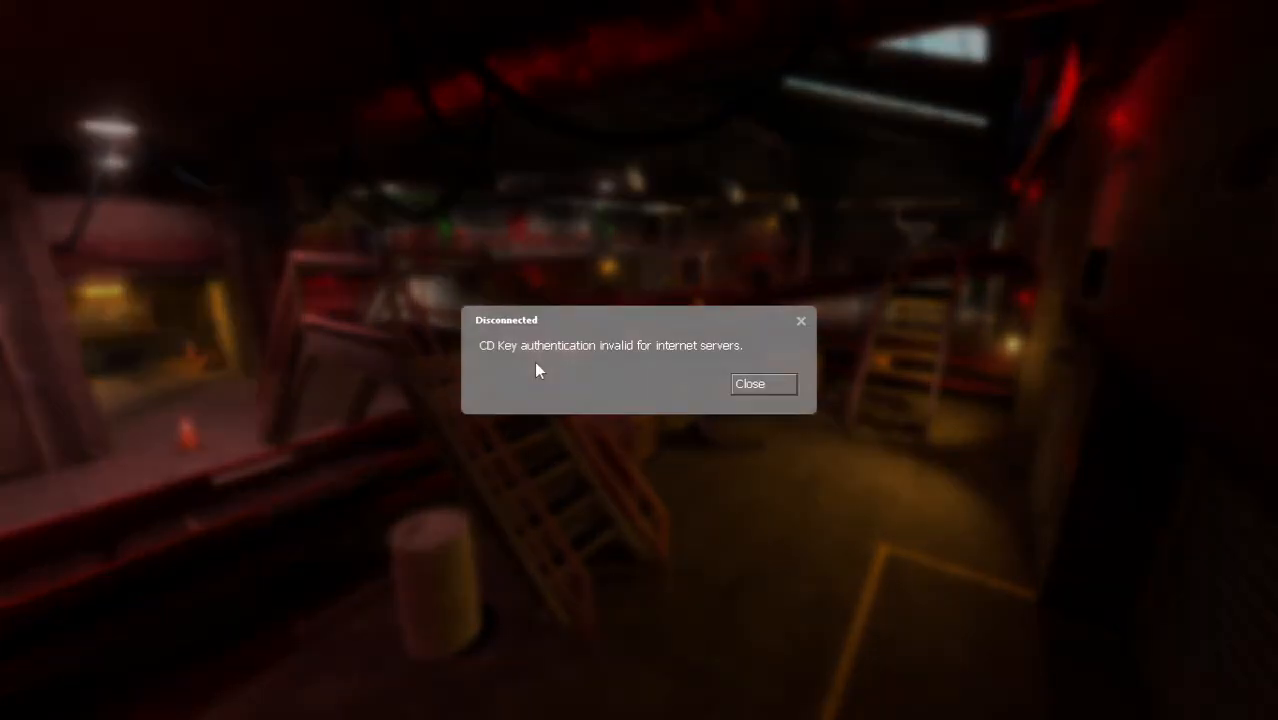
Dismiss the disconnection message and quit the game from its main menu.
key("Escape")
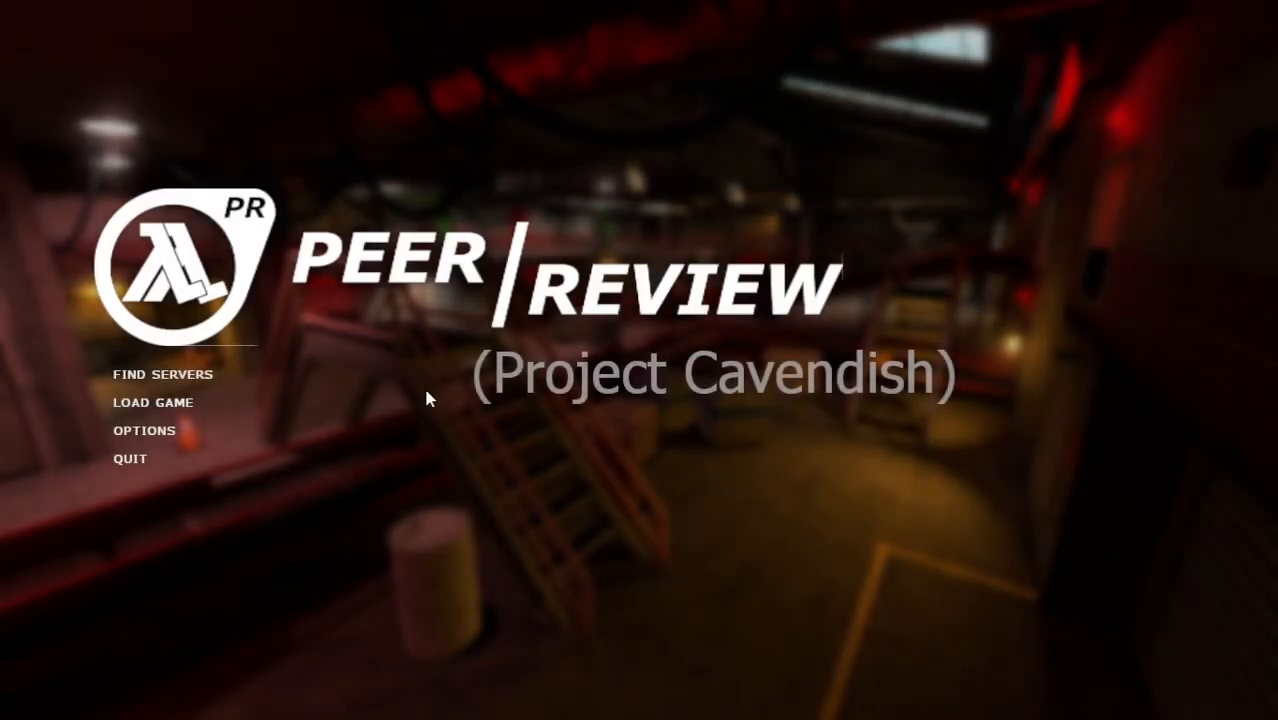
left_click(130, 458)
left_click(586, 383)
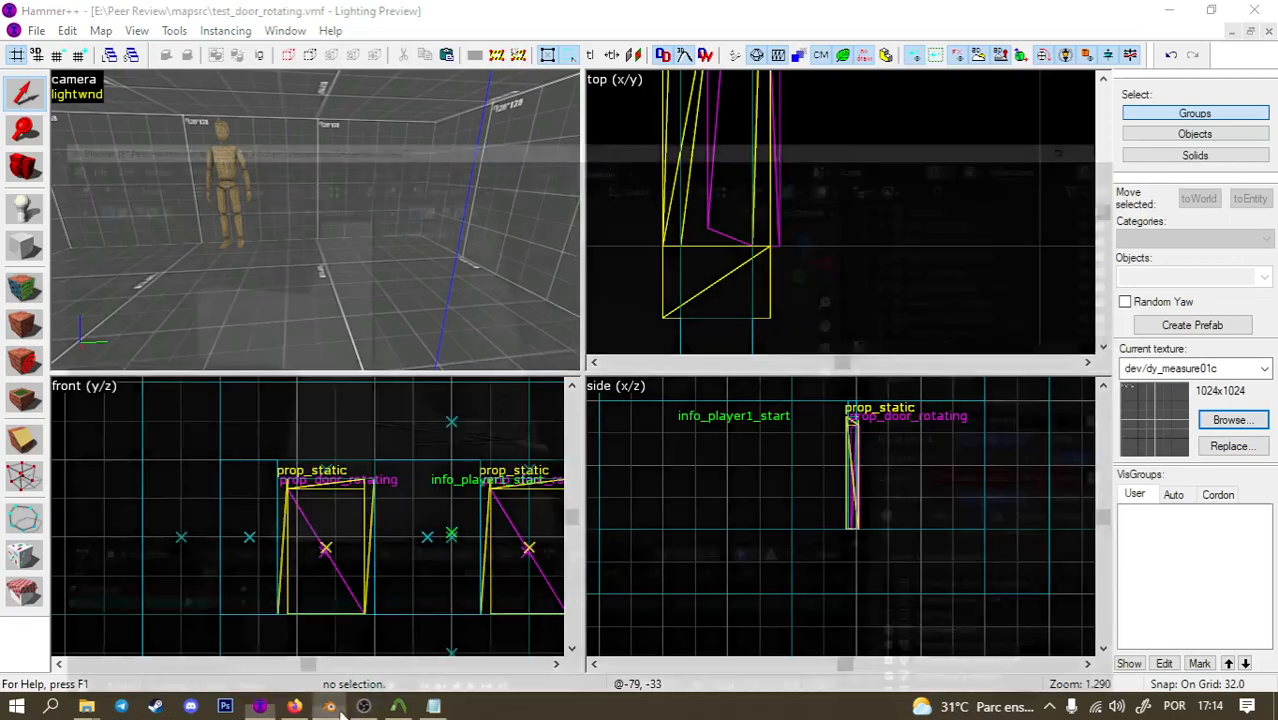
Switch to Blender, deselect the pin bone and view the whole rigged freezer door, leaving Blender minimized.
key("alt+Tab")
scroll(540, 330, "down", 3)
middle_click_drag(566, 316, 624, 284)
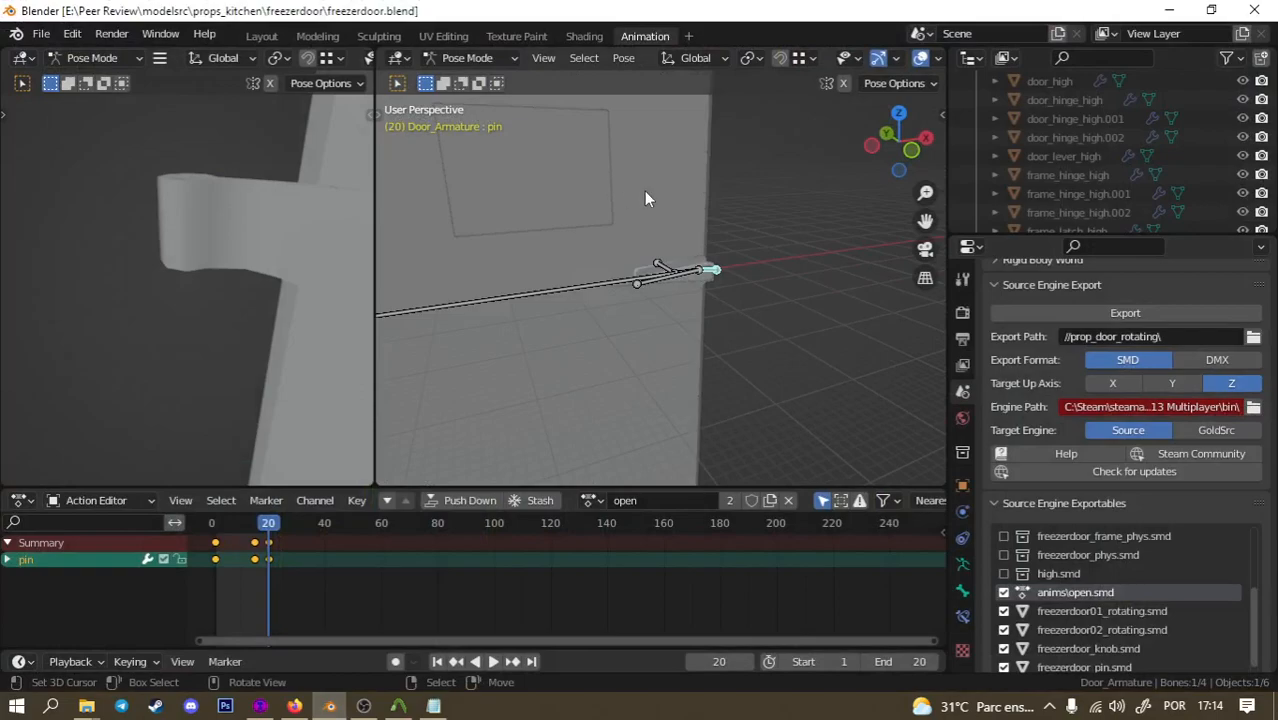
key("alt+a")
scroll(579, 272, "down", 3)
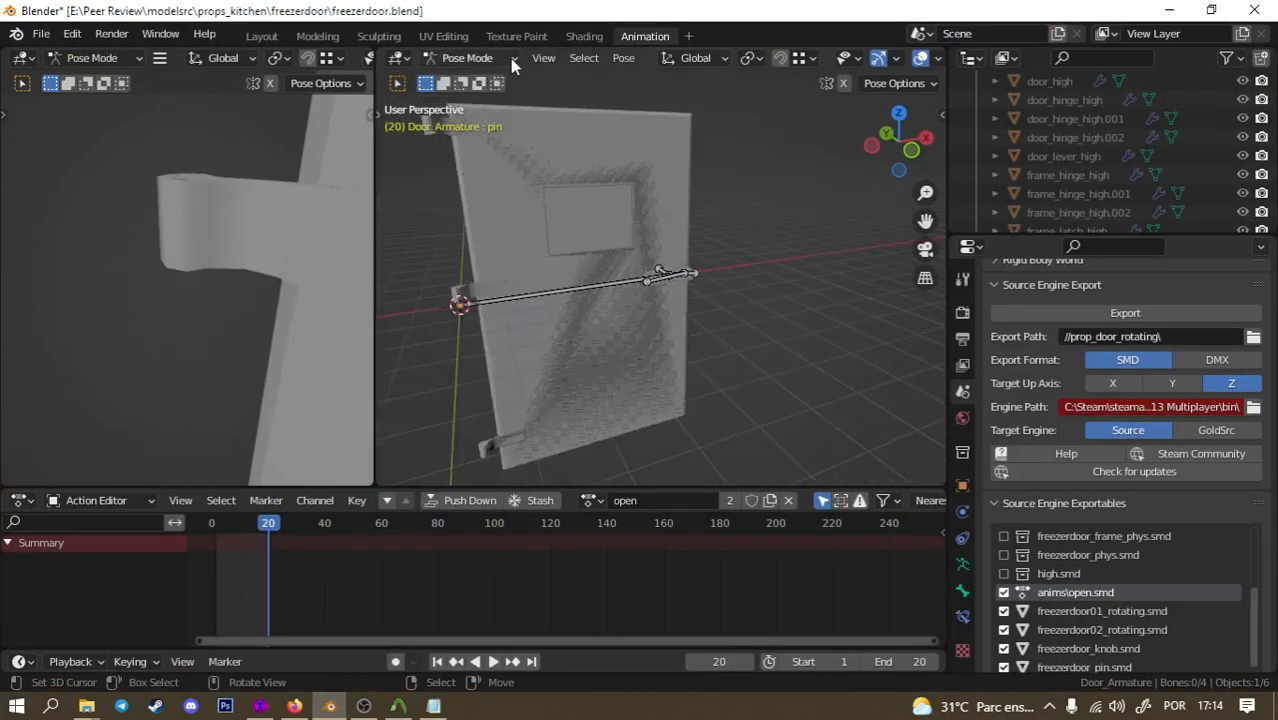
left_click(1170, 10)
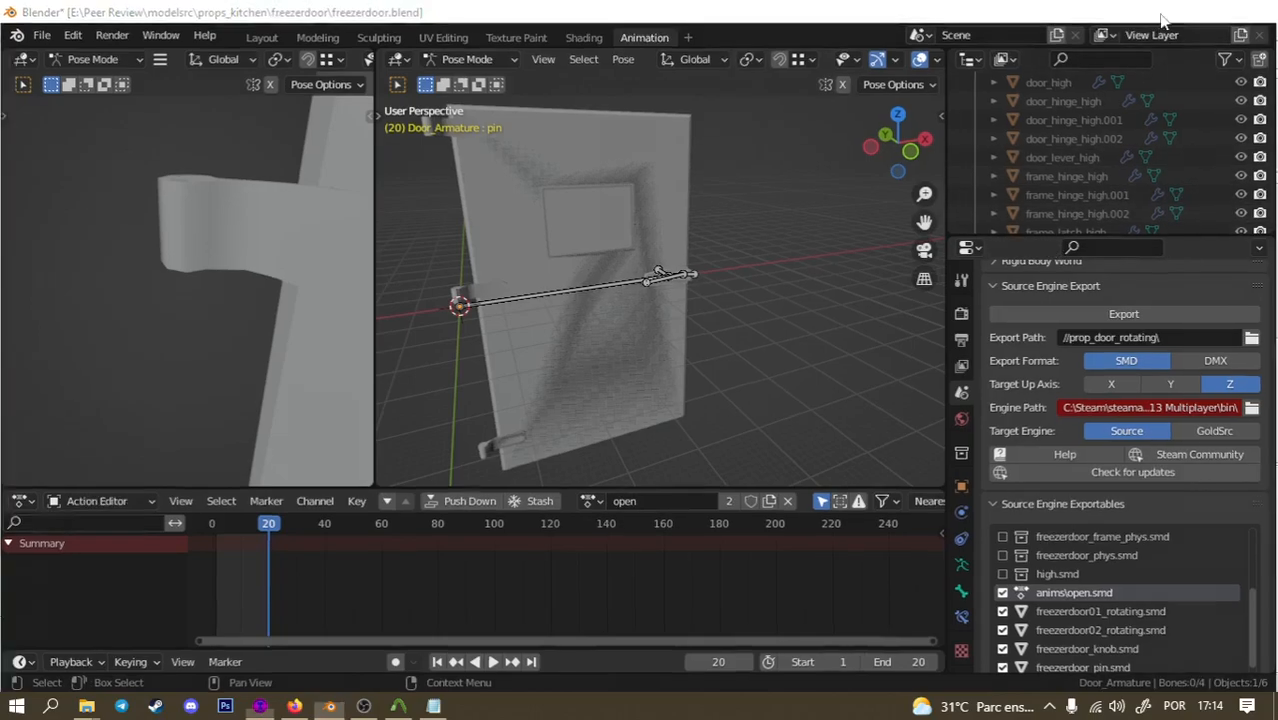
Open the freezerdoor source folder in File Explorer and select the freezerdoor02 QC file.
mouse_move(87, 707)
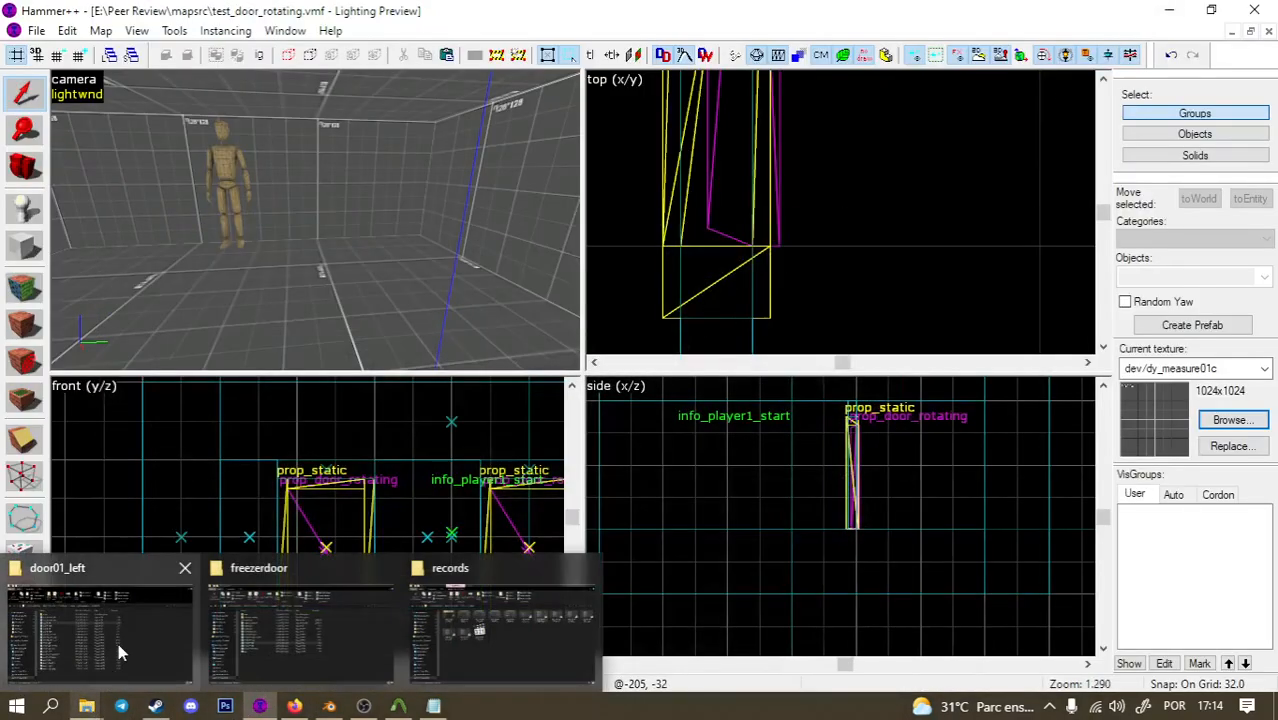
mouse_move(118, 643)
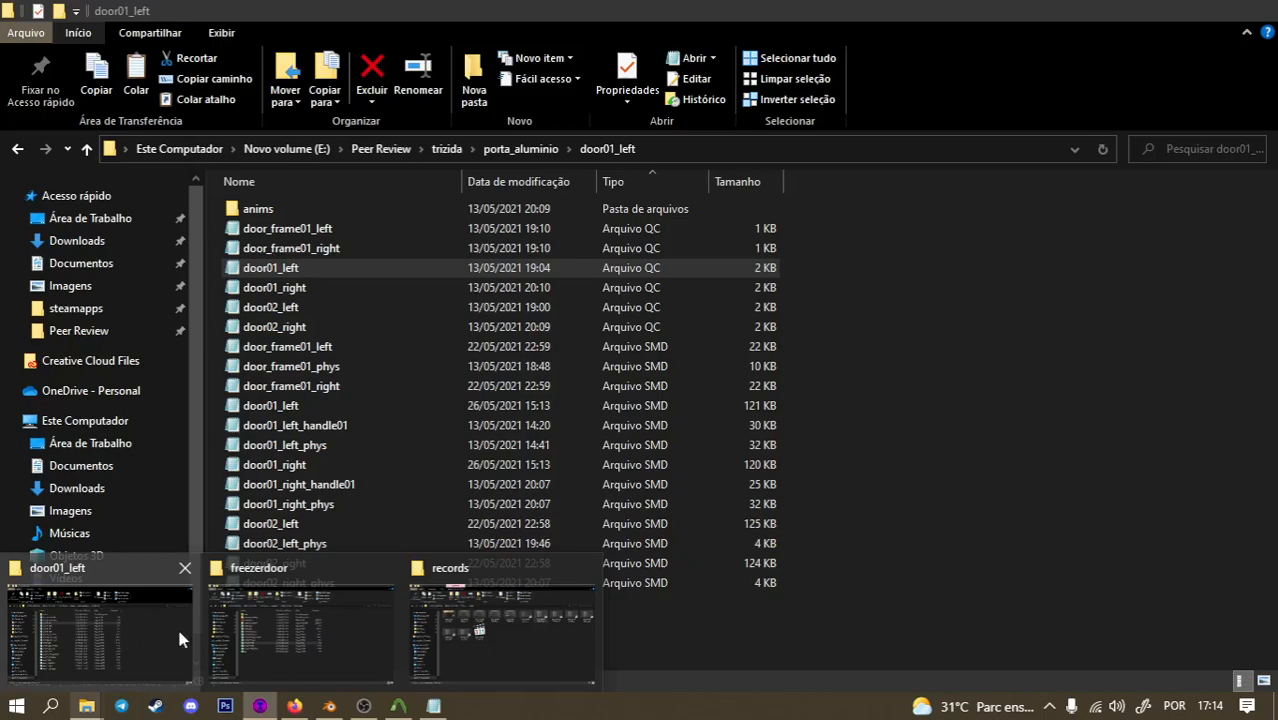
left_click(290, 632)
left_click(332, 501)
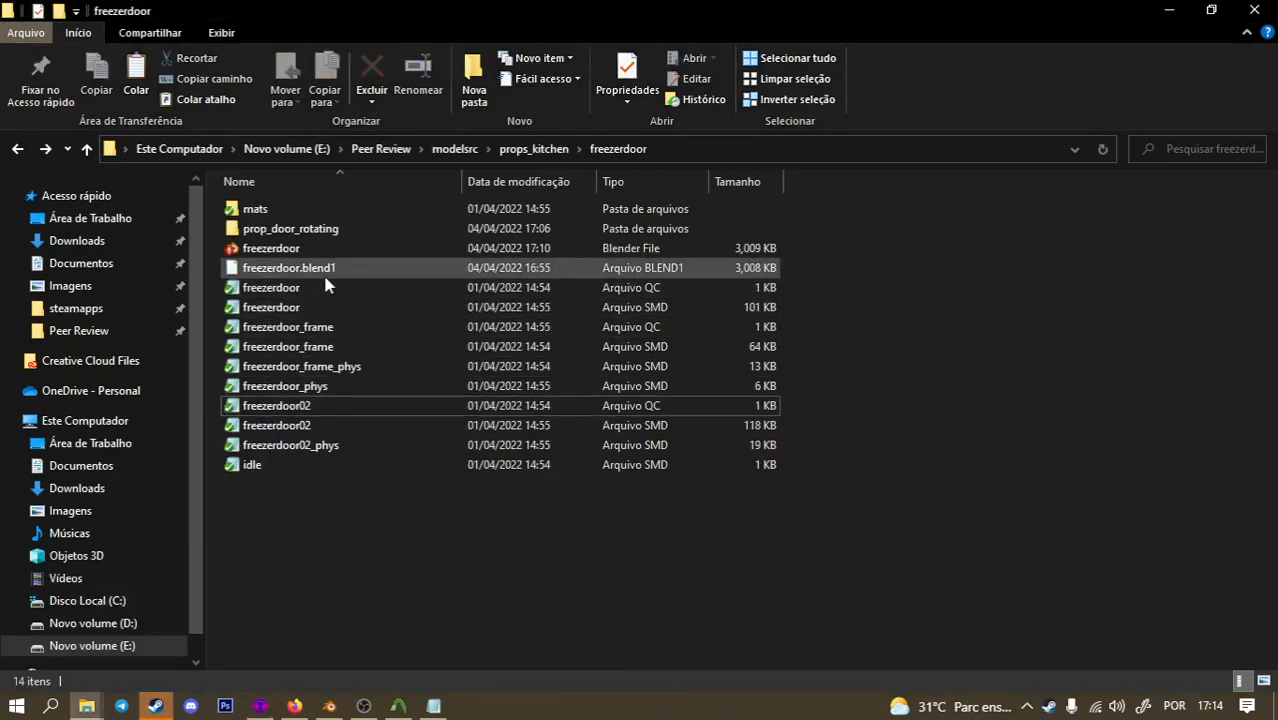
left_click(304, 409)
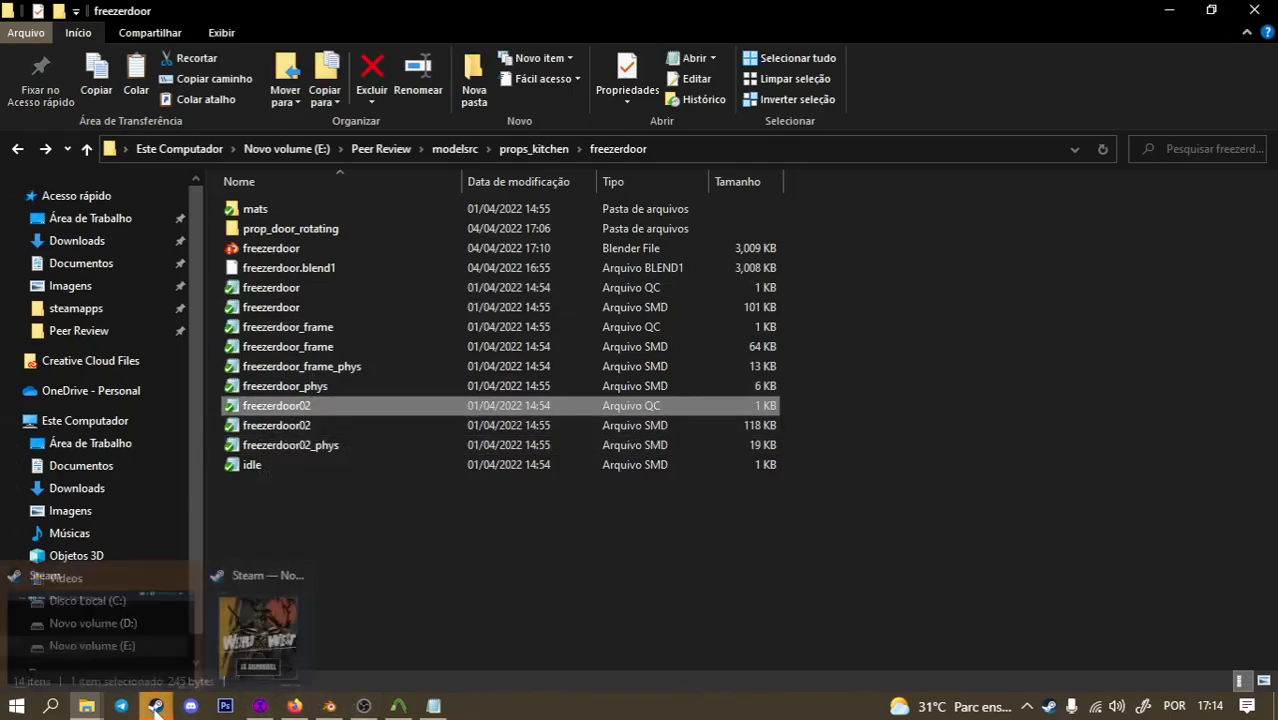
Return to Hammer++ and run the test map again with the same compile settings.
left_click(260, 706)
key("F9")
key("Return")
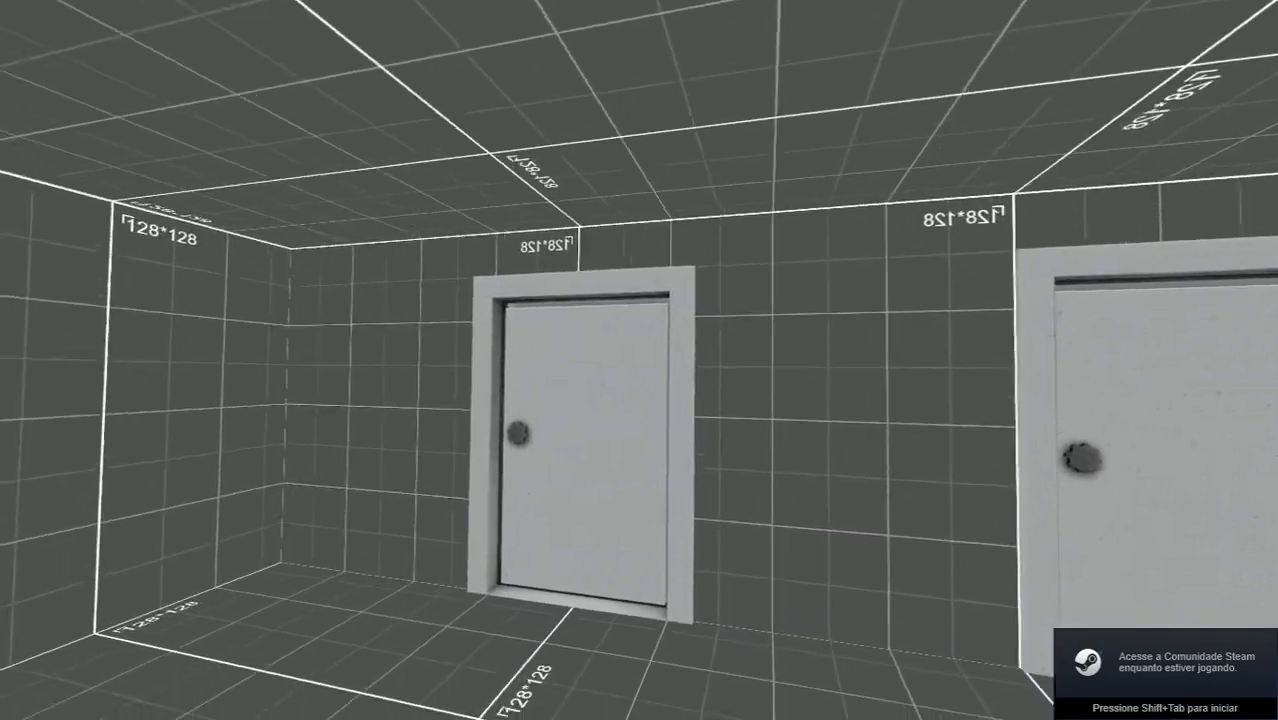
Walk up to a freezer door in the running map, open it and inspect its latch and edge.
key("w")
key("w")
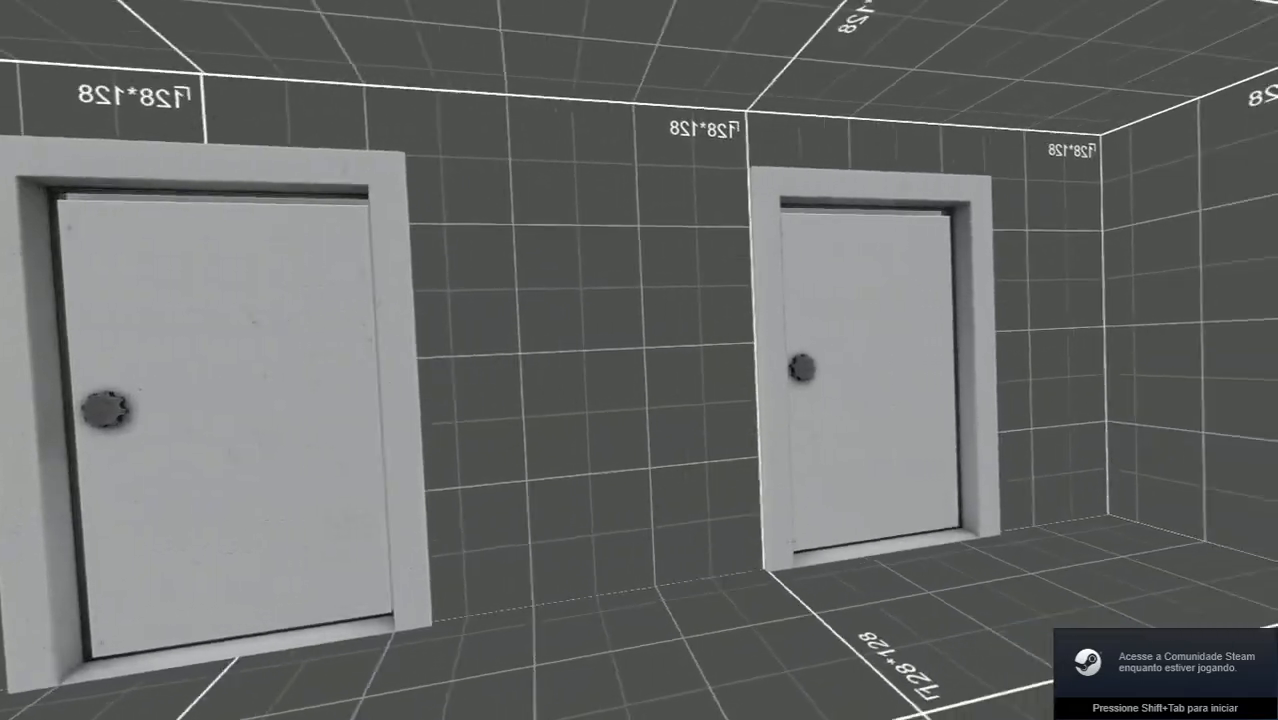
key("w")
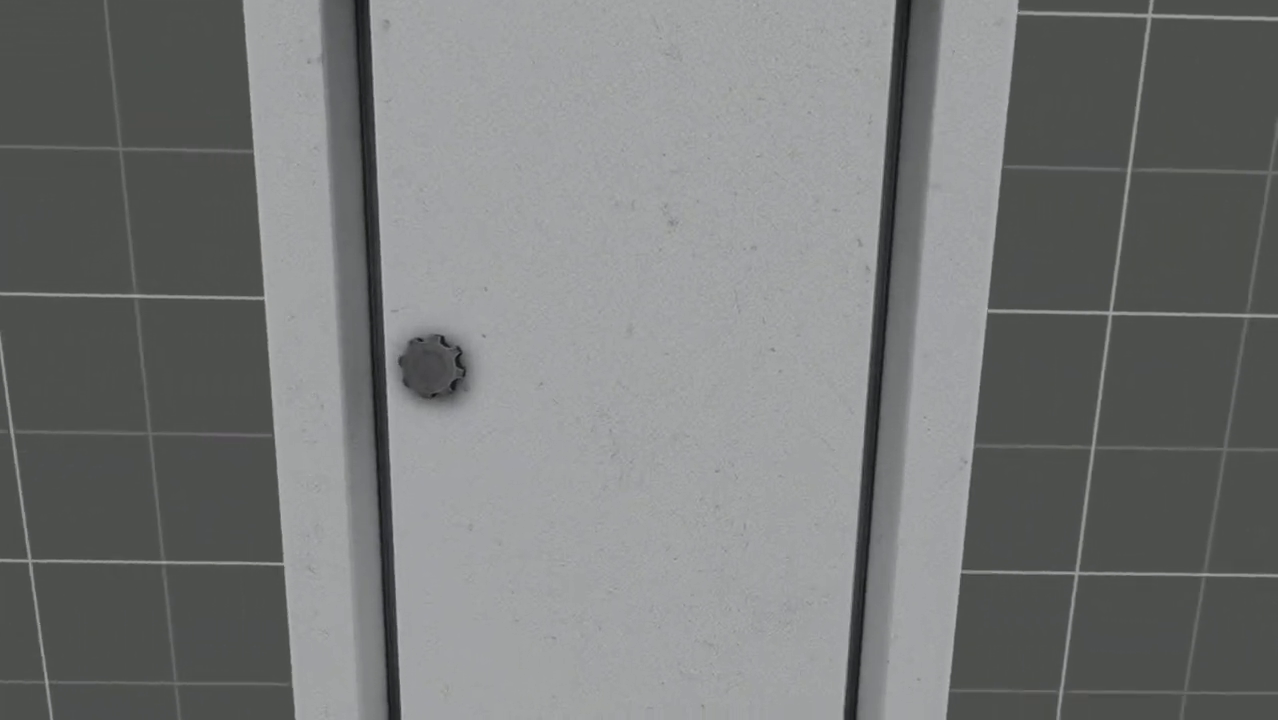
key("e")
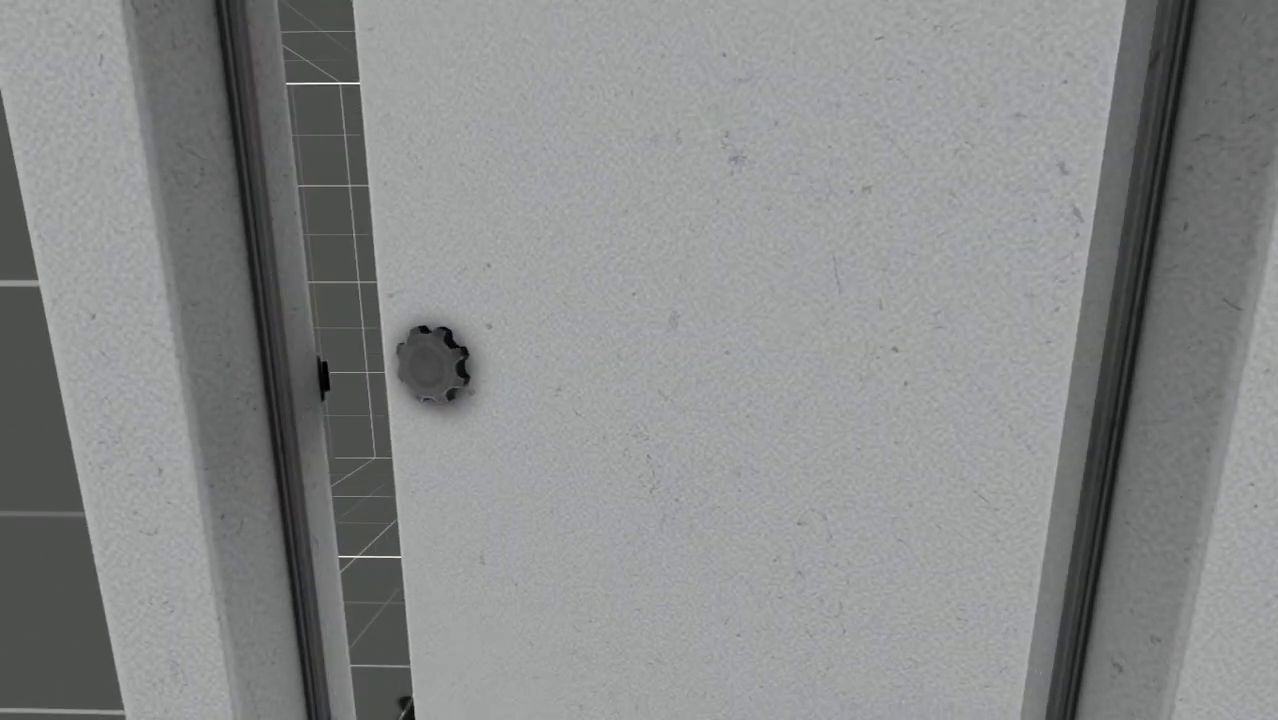
key("w")
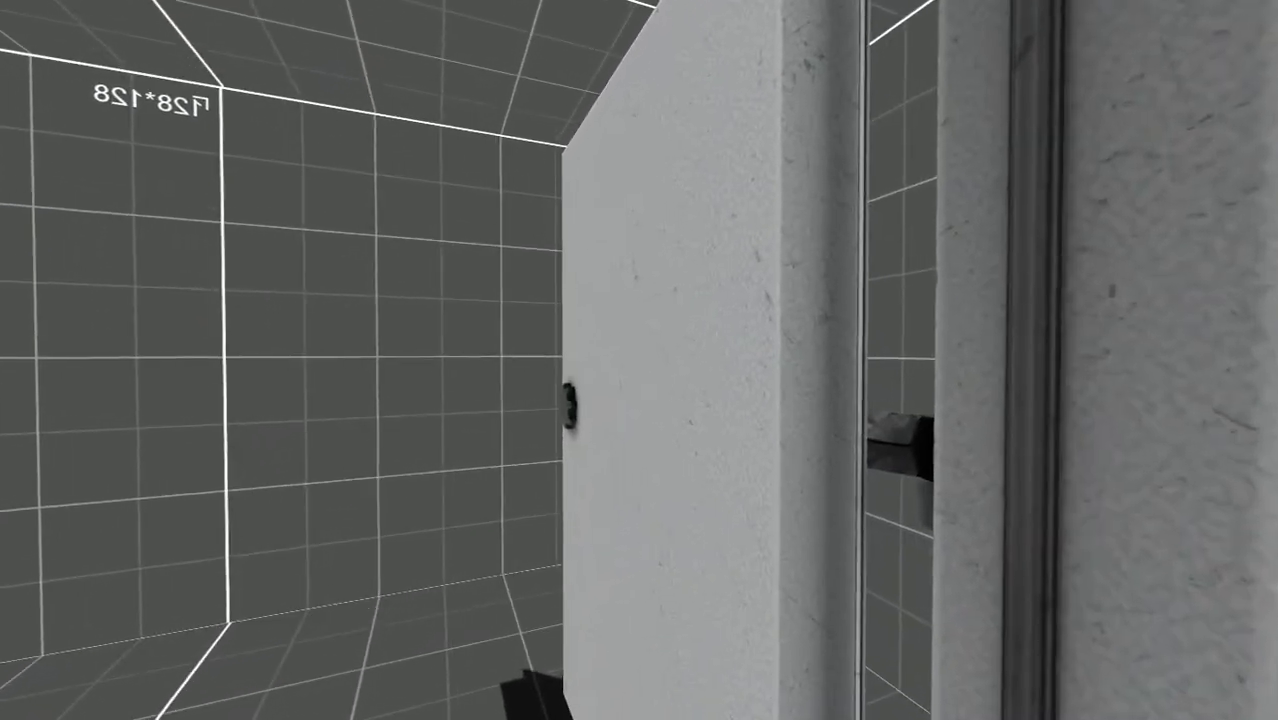
key("s")
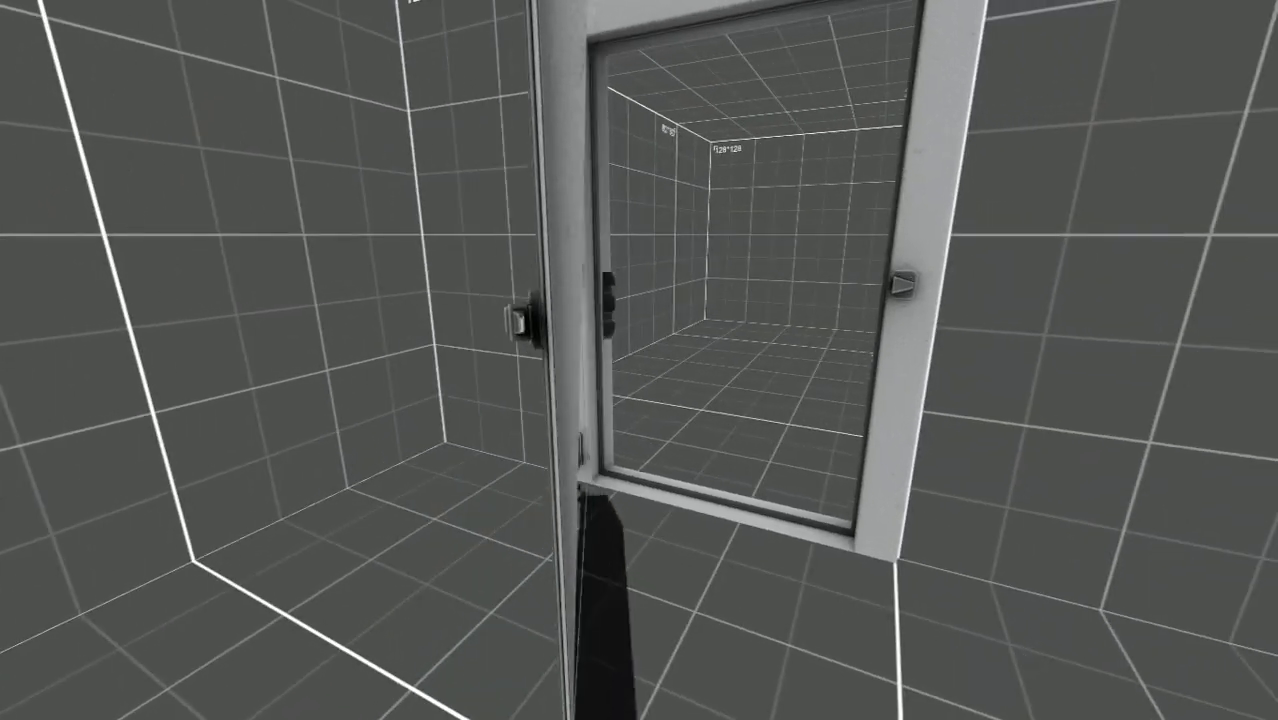
Close that door, open the other freezer door and check its knob and upper edge from inside.
key("e")
key("w")
key("e")
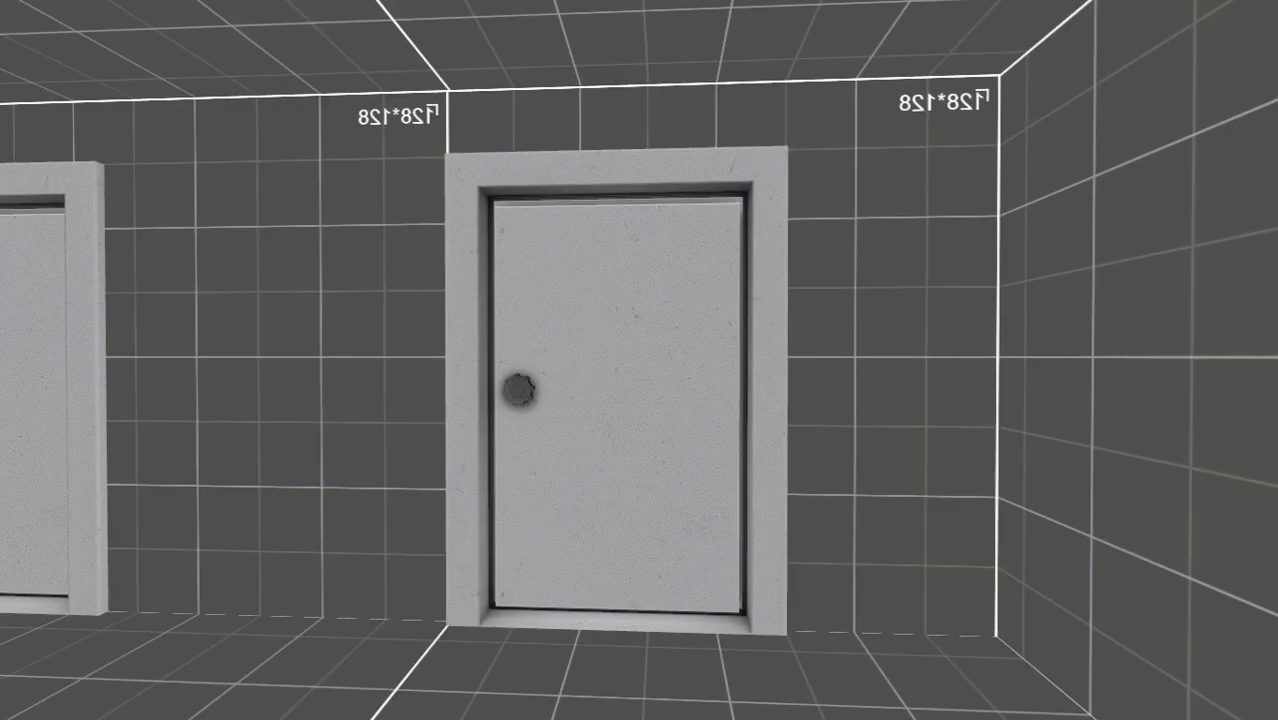
key("w")
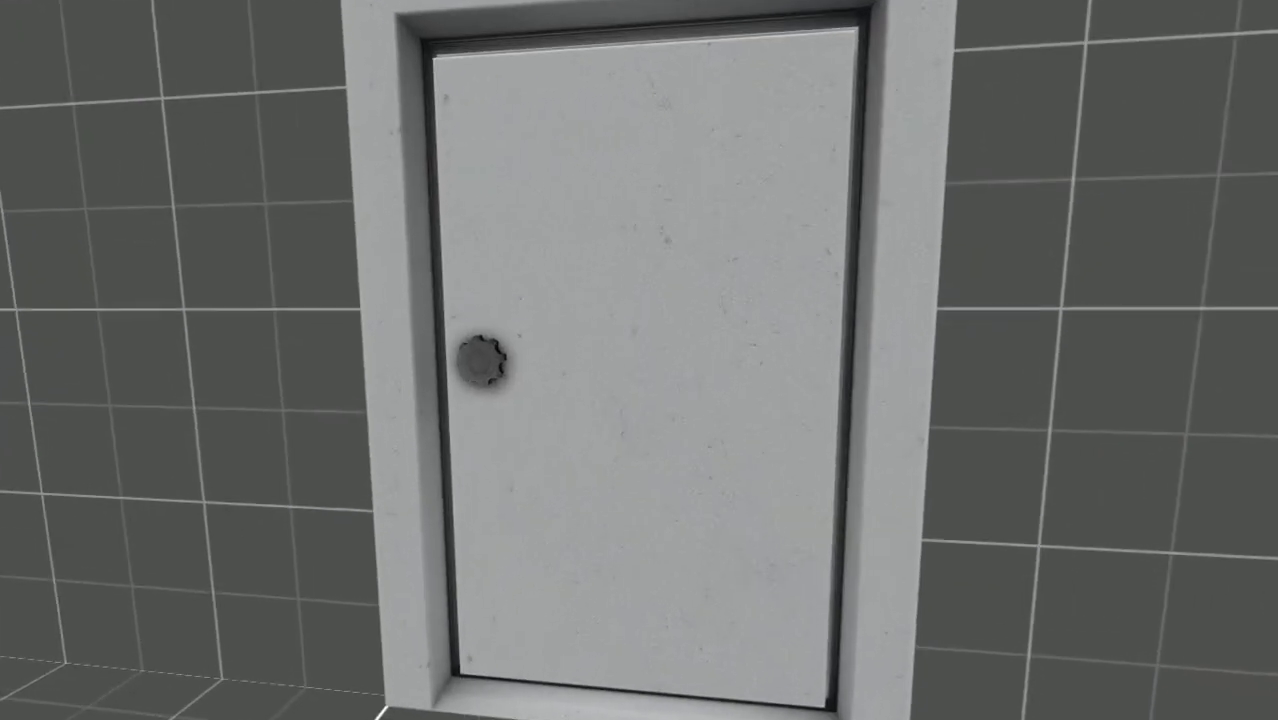
key("w")
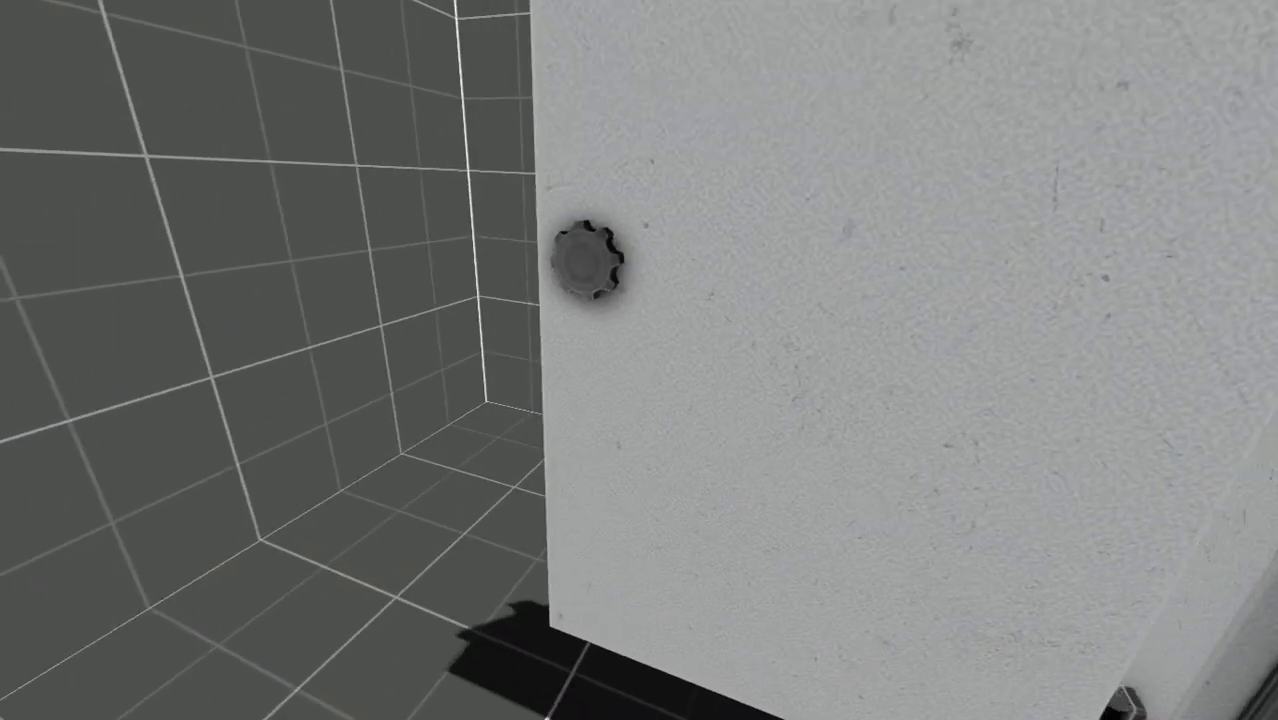
key("a")
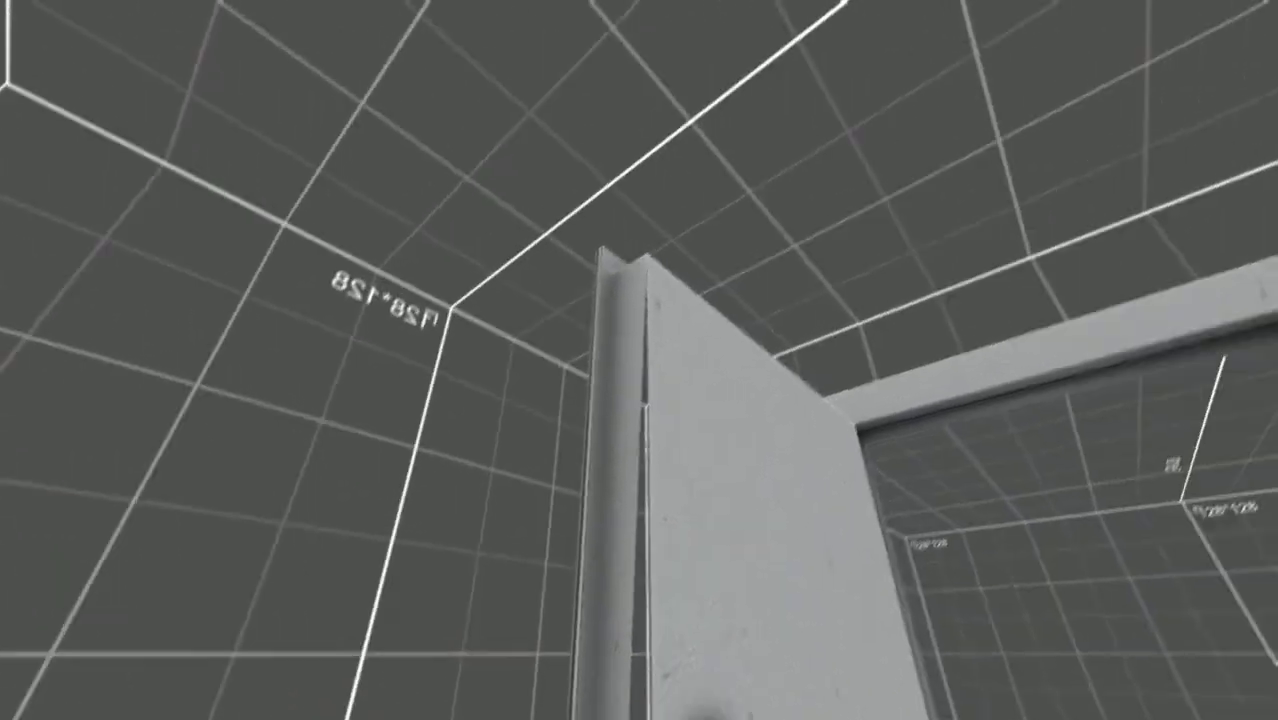
key("e")
Examine the hinges and latch handle on the outer side of the closed freezer doors.
key("w")
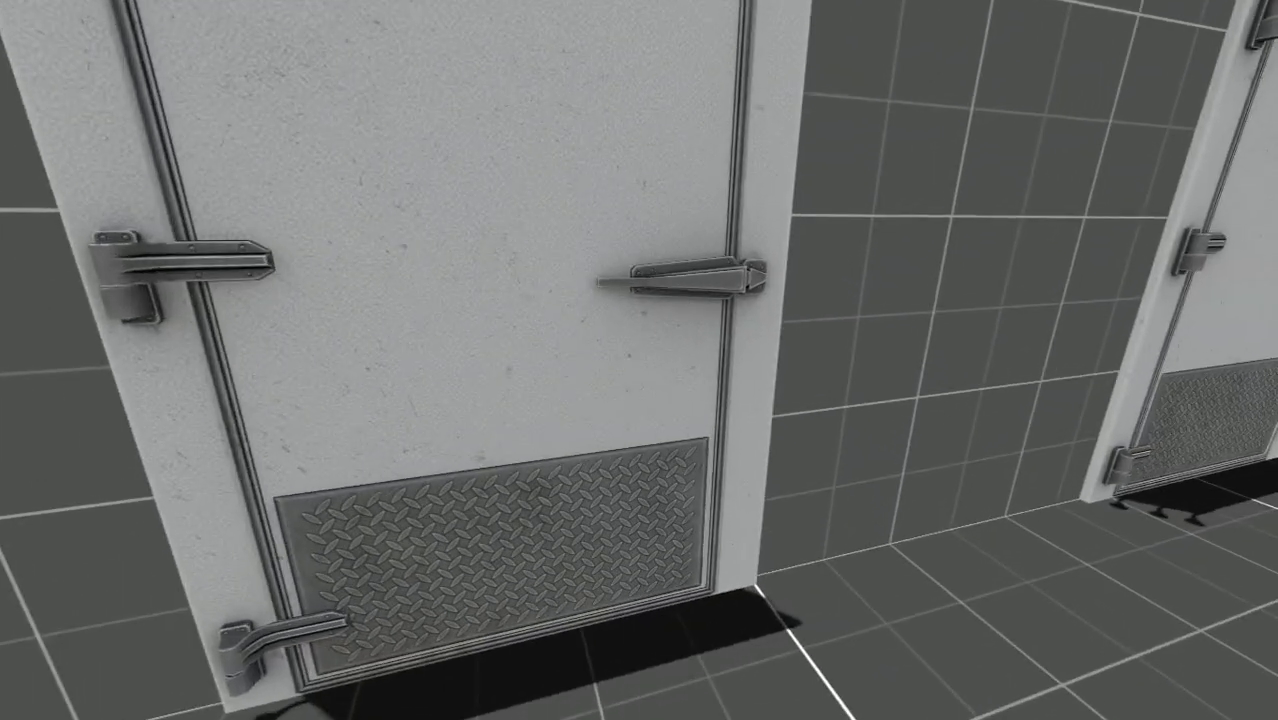
key("w")
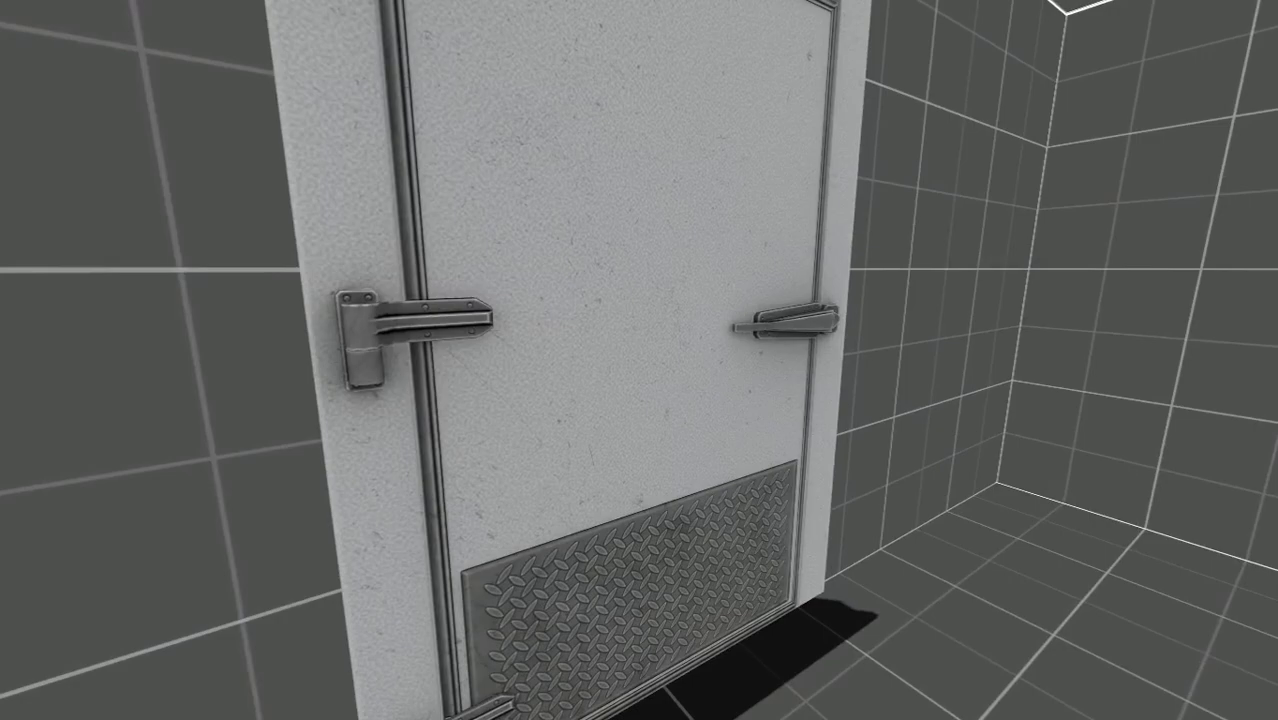
key("w")
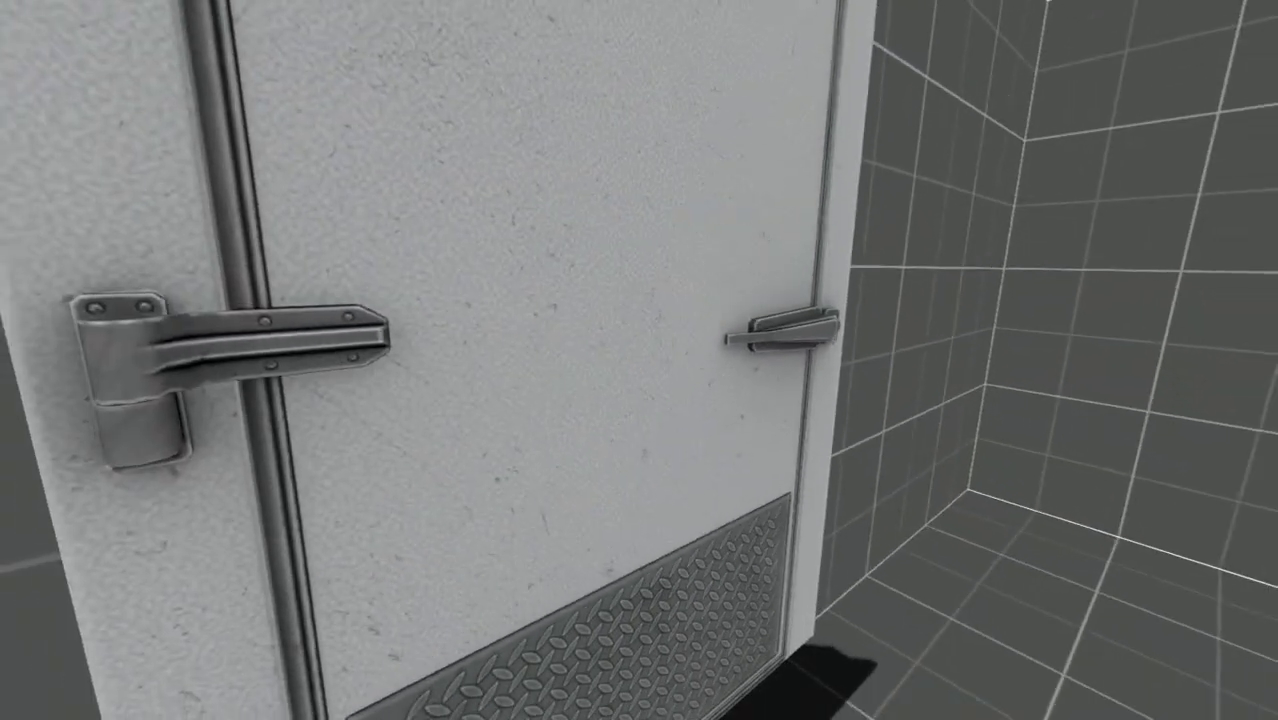
key("d")
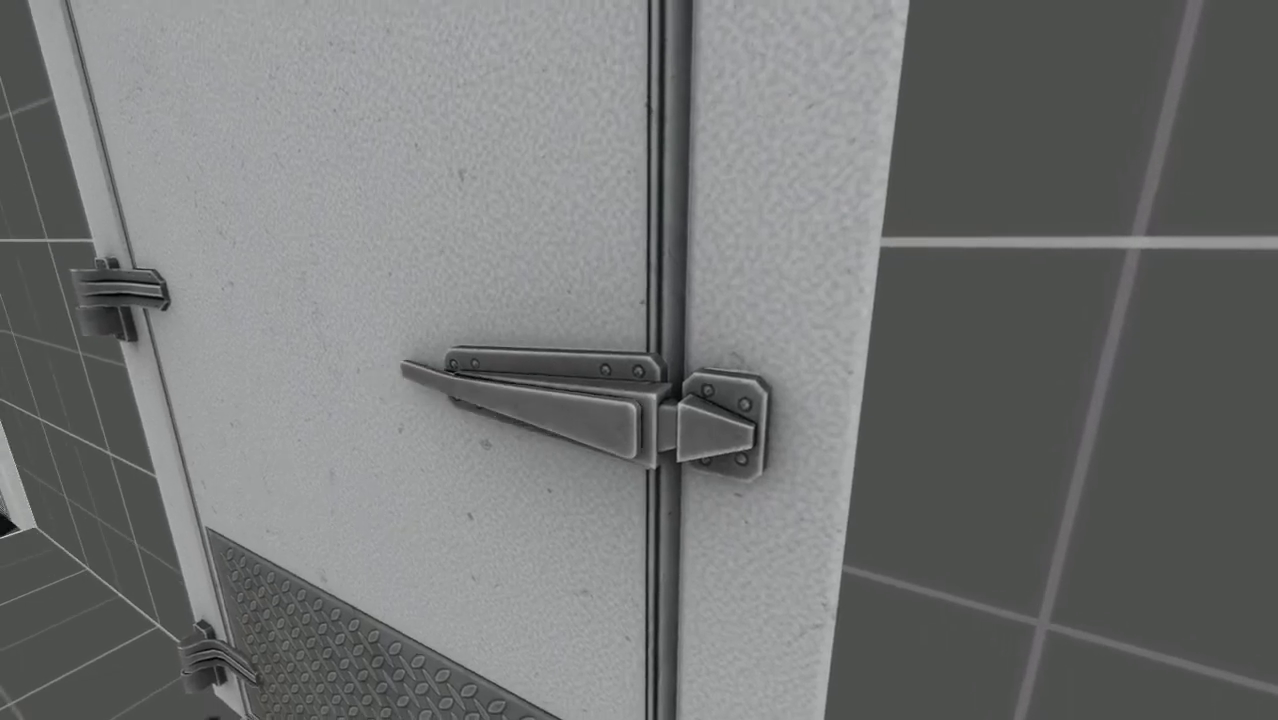
key("w")
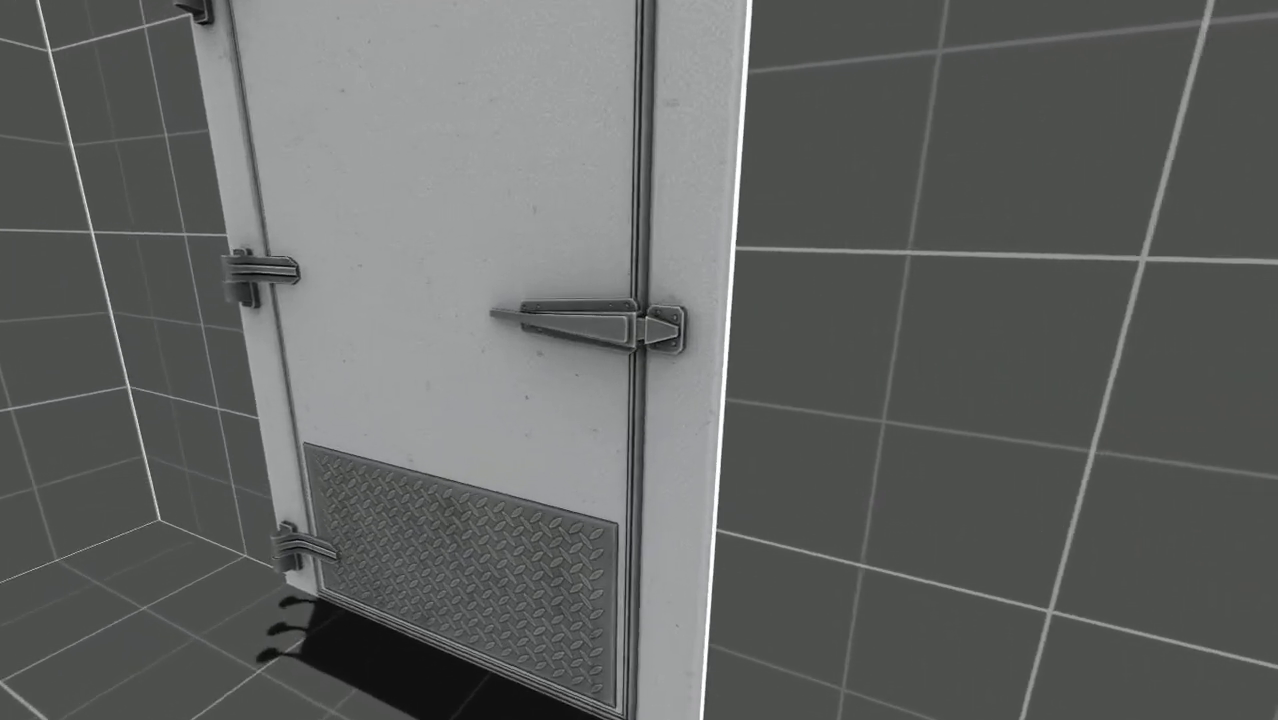
Test opening and closing a freezer door once more, and return from the game to the map editor.
key("w")
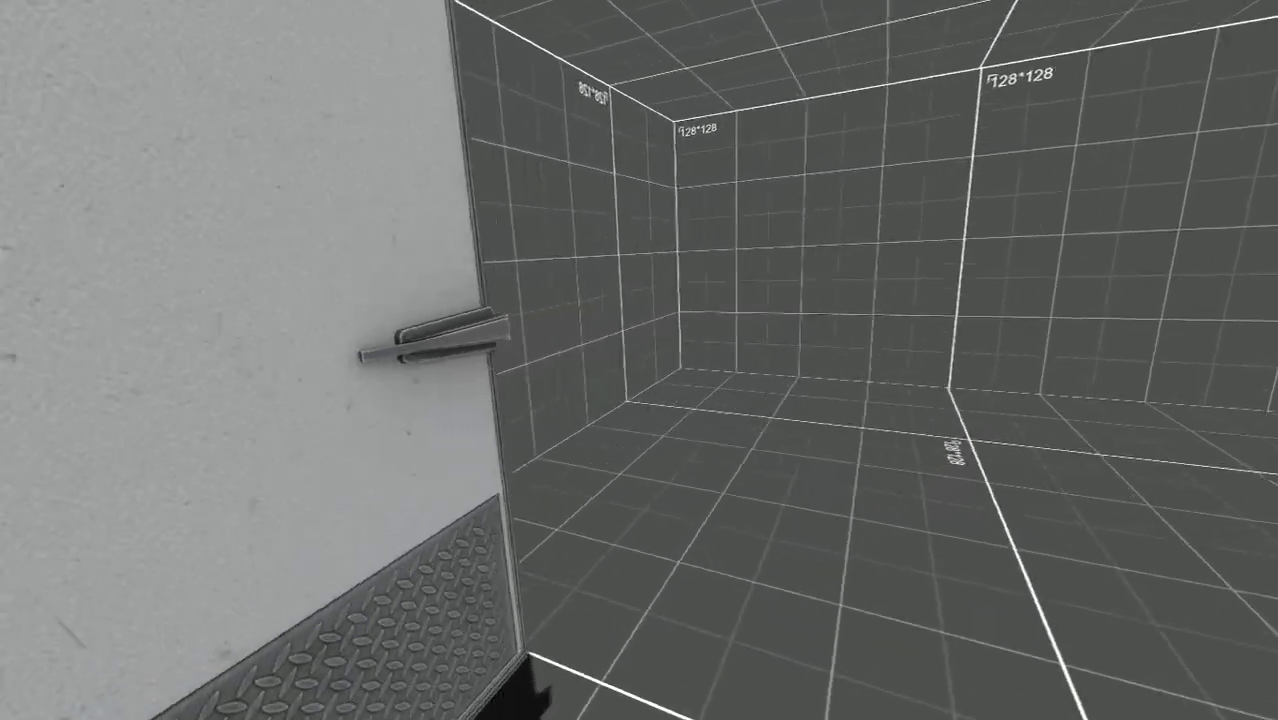
key("s")
key("e")
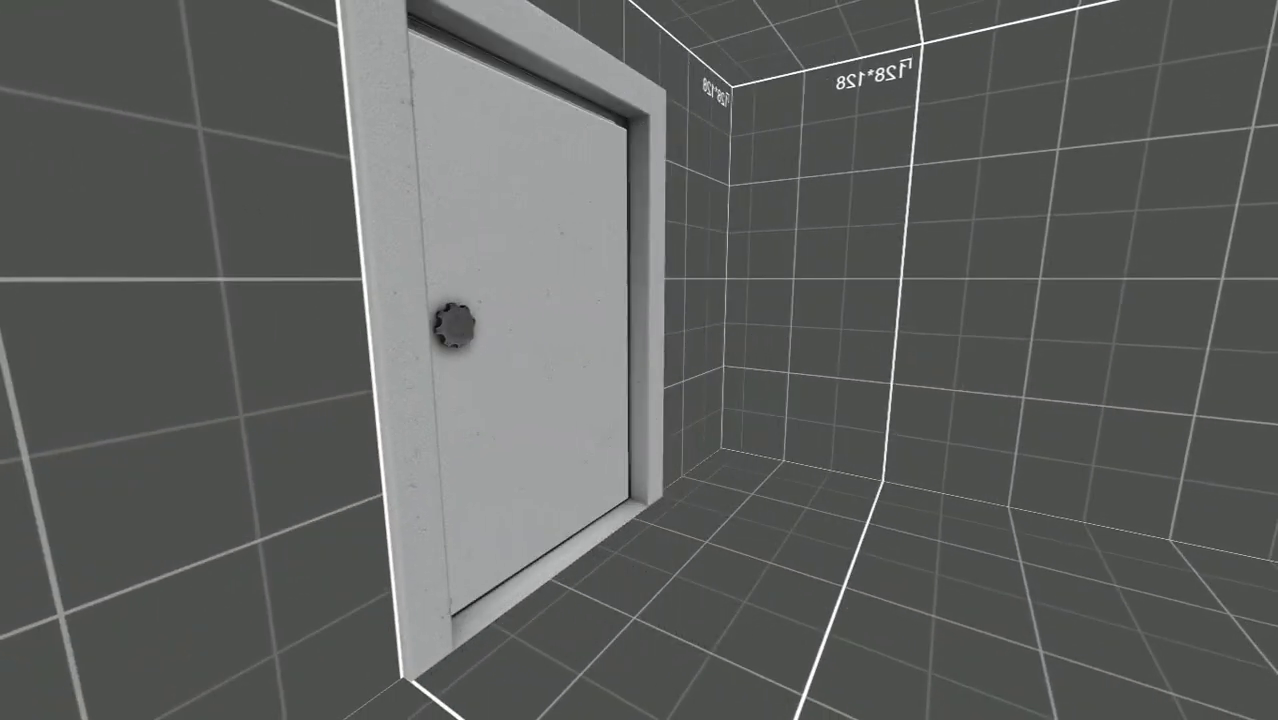
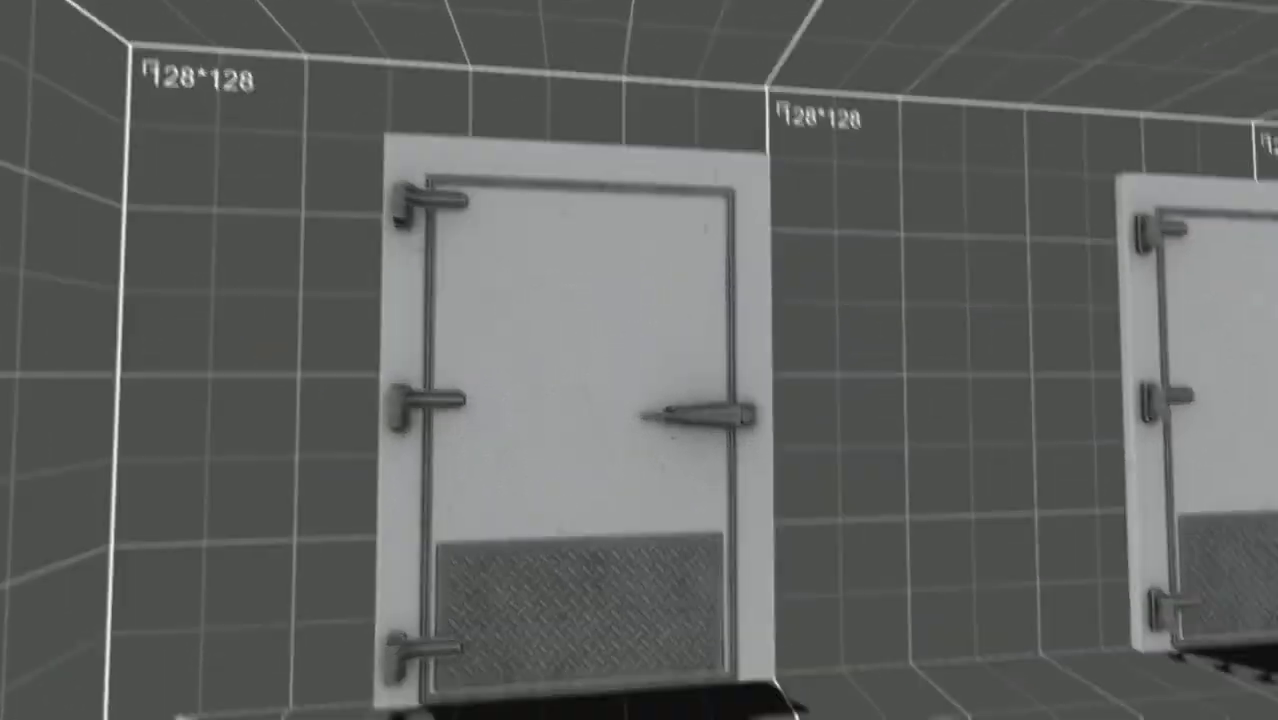
key("Escape")
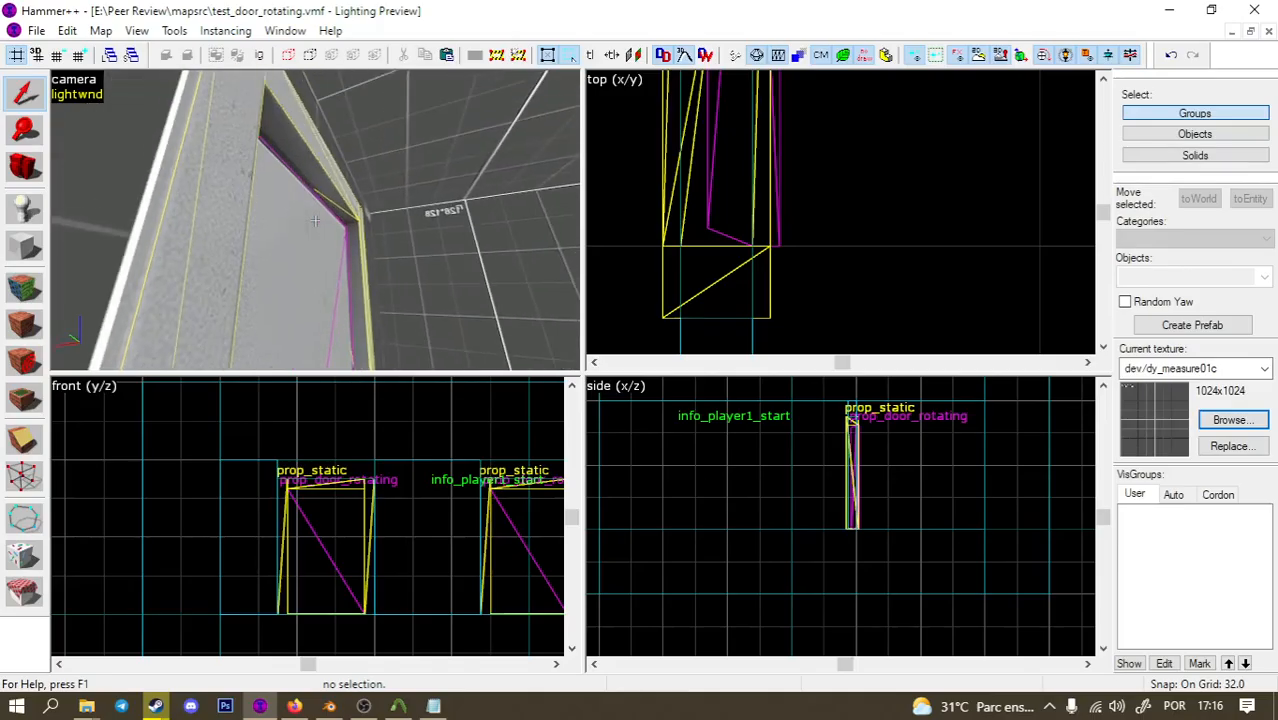
Hide the collision models and delete the static frame prop around the first freezer door.
left_click(822, 58)
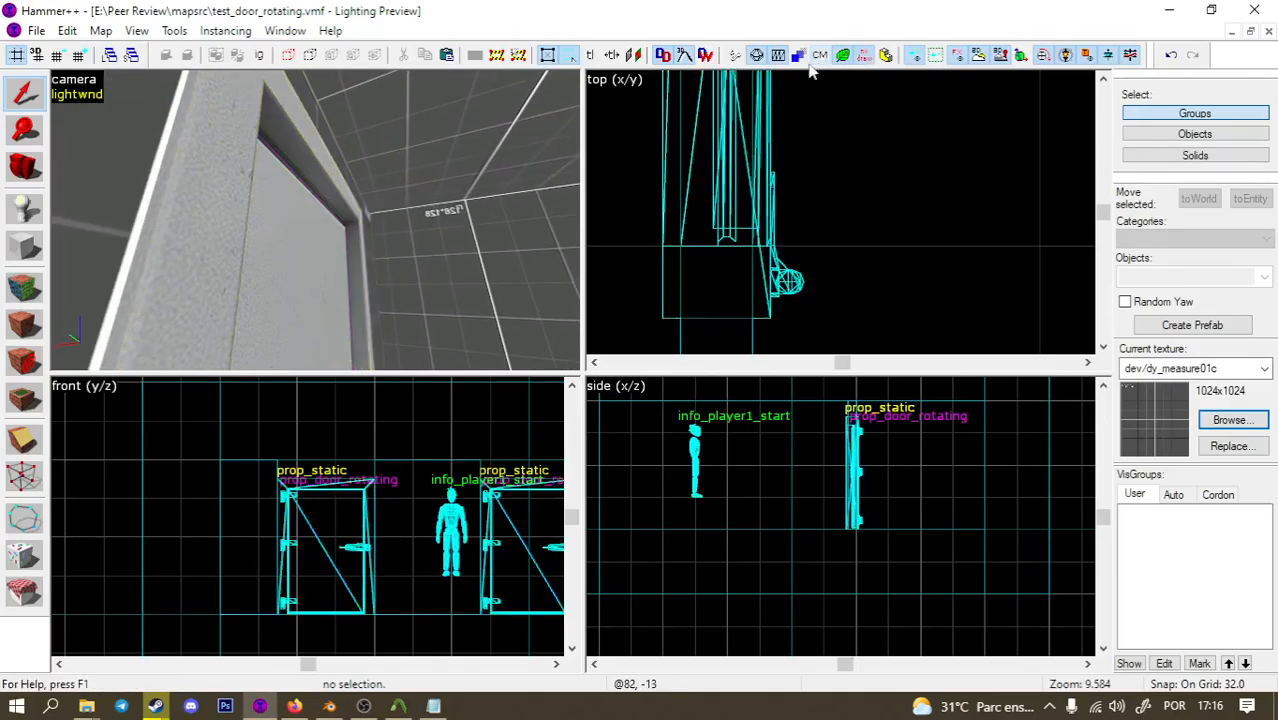
key("z")
left_click(315, 220)
key("Delete")
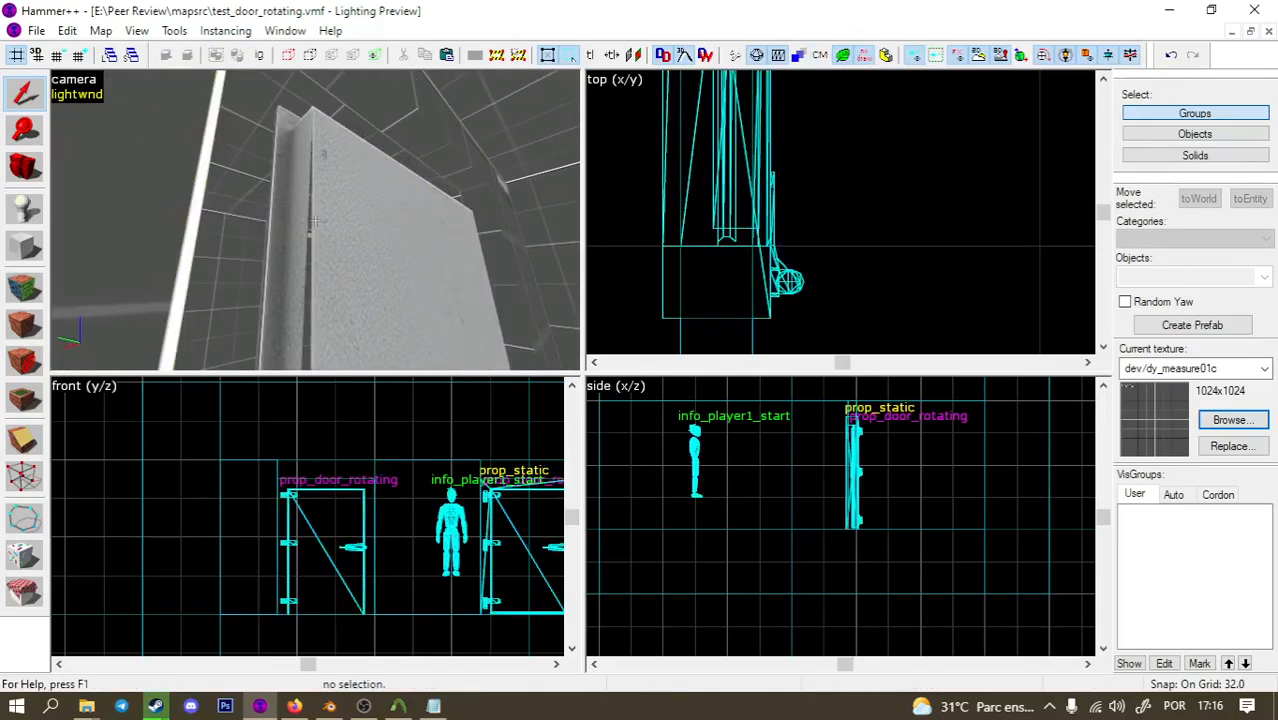
key("z")
Switch to Blender and set the larger viewport's solid shading to the multicoloured normal MatCap.
left_click(329, 706)
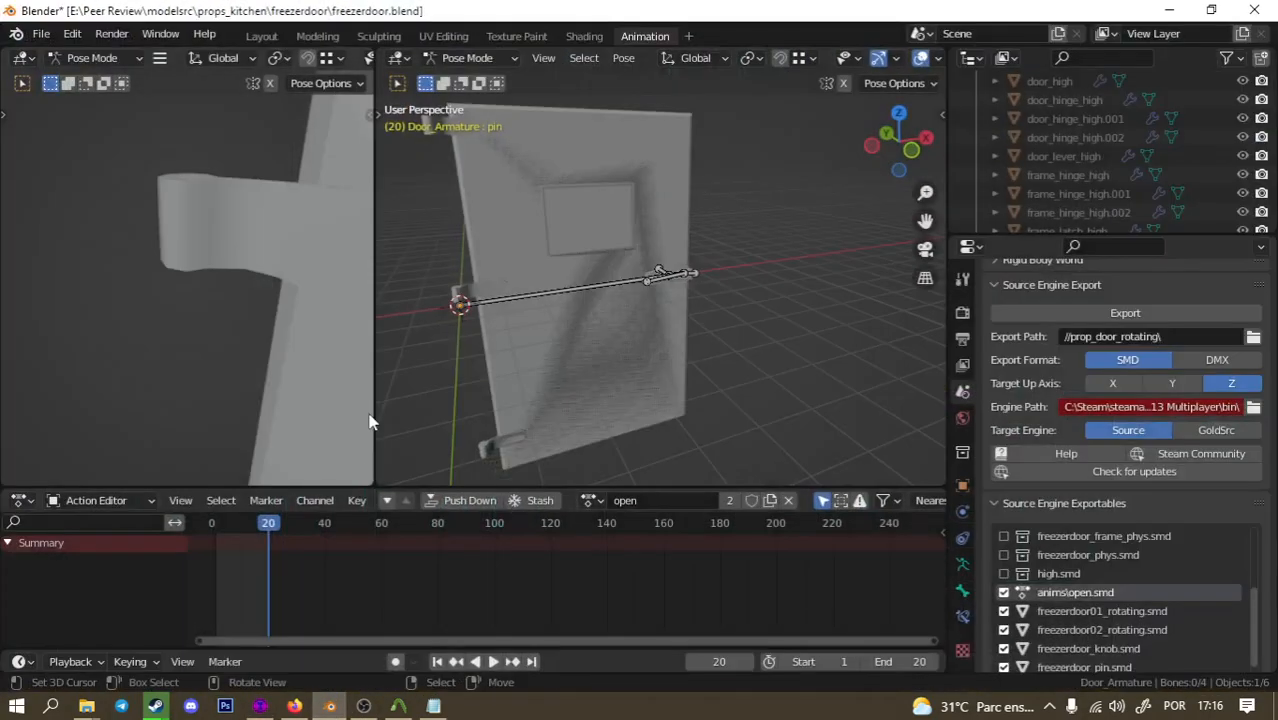
middle_click_drag(493, 319, 581, 298)
left_click(722, 265)
mouse_move(701, 264)
middle_mouse_down()
mouse_move(612, 233)
mouse_move(750, 257)
mouse_move(616, 289)
mouse_move(512, 388)
middle_mouse_up()
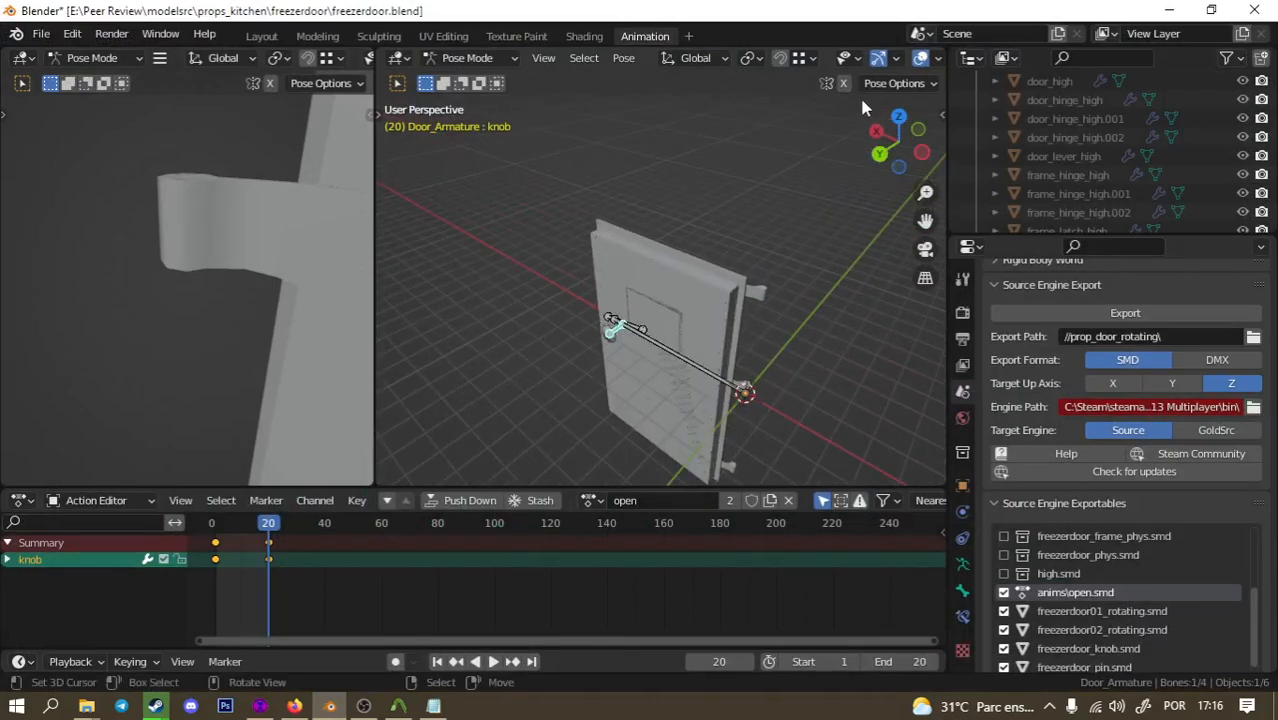
scroll(872, 63, "down", 4)
left_click(929, 62)
left_click(901, 199)
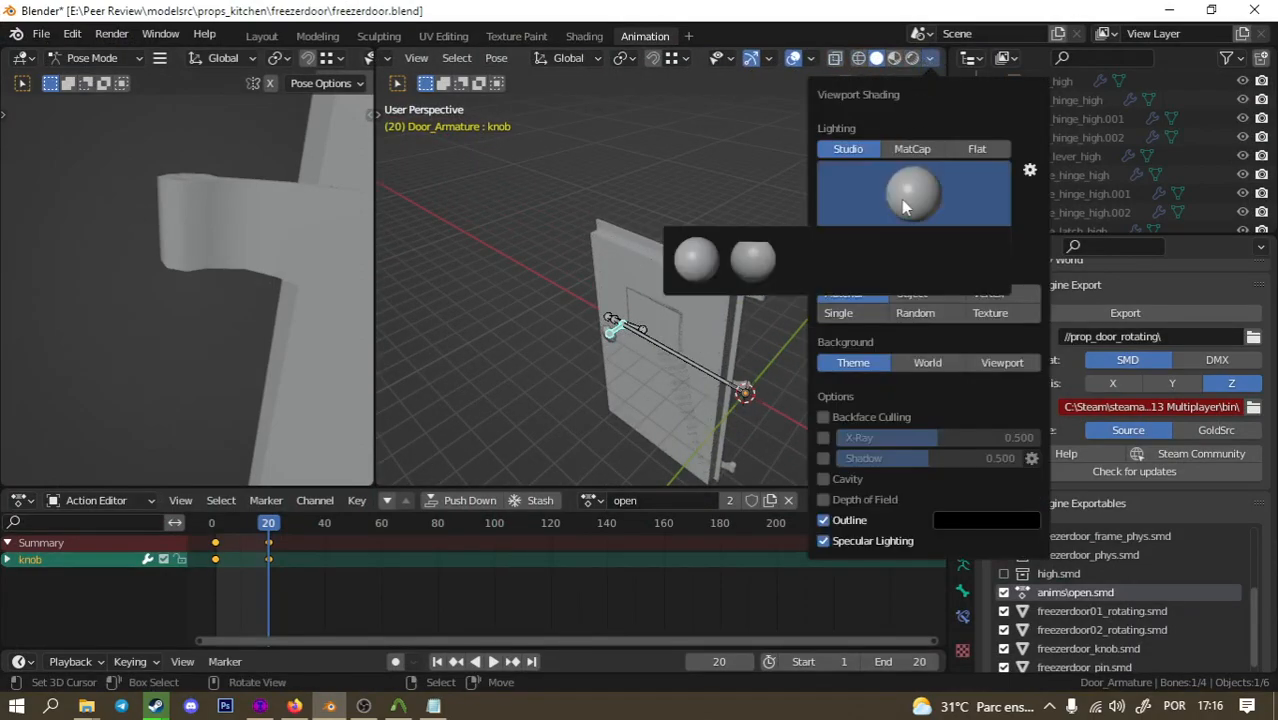
left_click(912, 148)
left_click(916, 192)
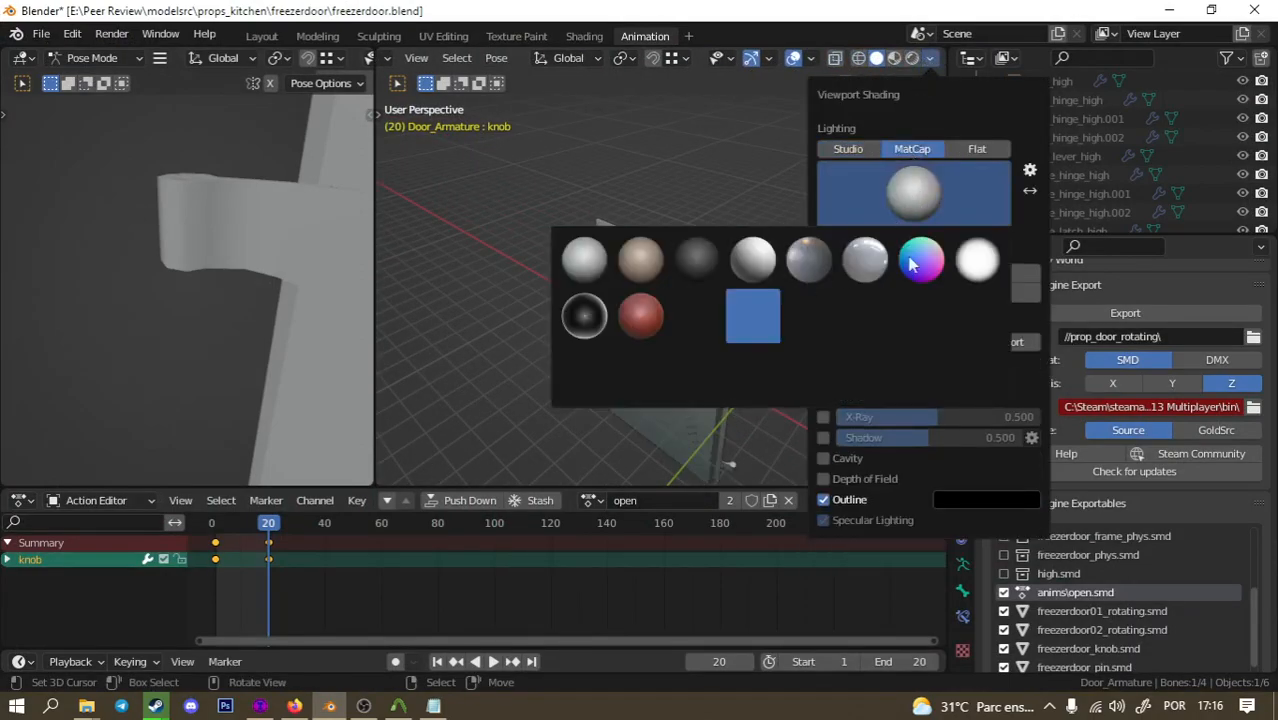
left_click(919, 262)
mouse_move(606, 363)
middle_mouse_down()
mouse_move(565, 295)
mouse_move(818, 330)
mouse_move(786, 336)
mouse_move(787, 366)
mouse_move(756, 257)
mouse_move(539, 251)
mouse_move(702, 313)
middle_mouse_up()
left_click(702, 313)
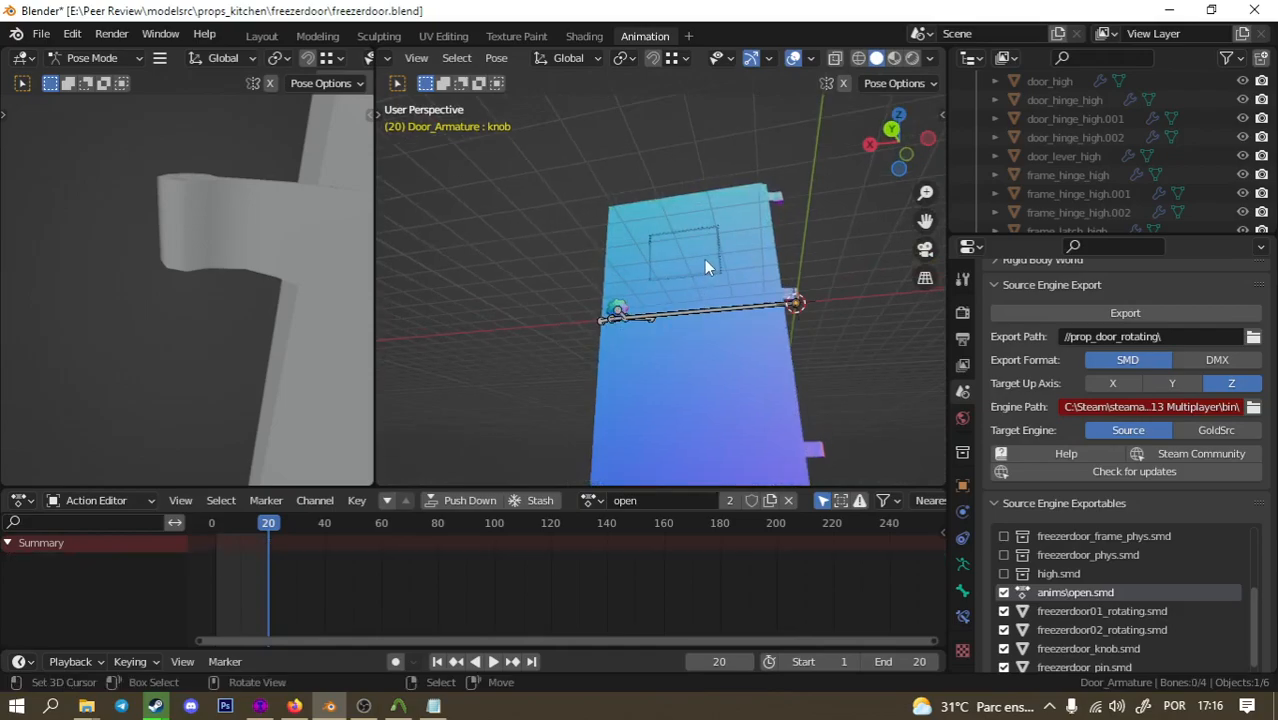
Leave Pose Mode for Object Mode and hide the freezerdoor02_rotating mesh.
scroll(440, 63, "up", 3)
left_click(440, 63)
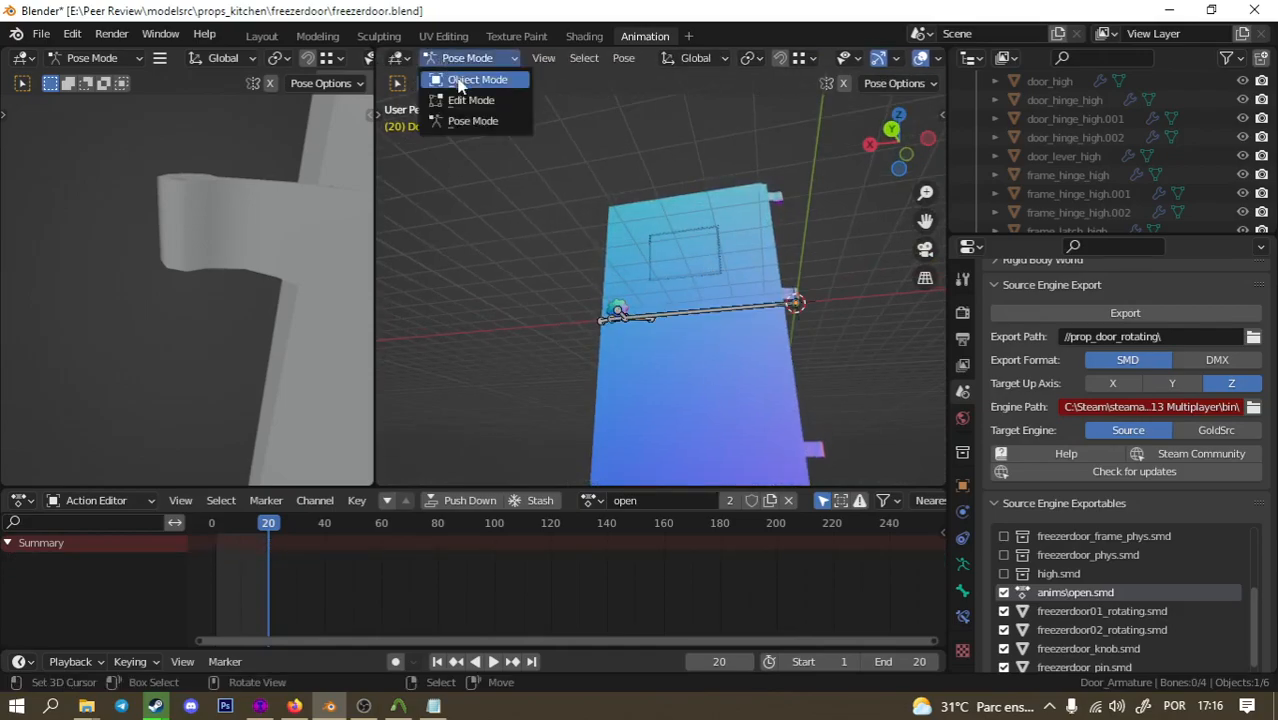
left_click(472, 77)
left_click(706, 396)
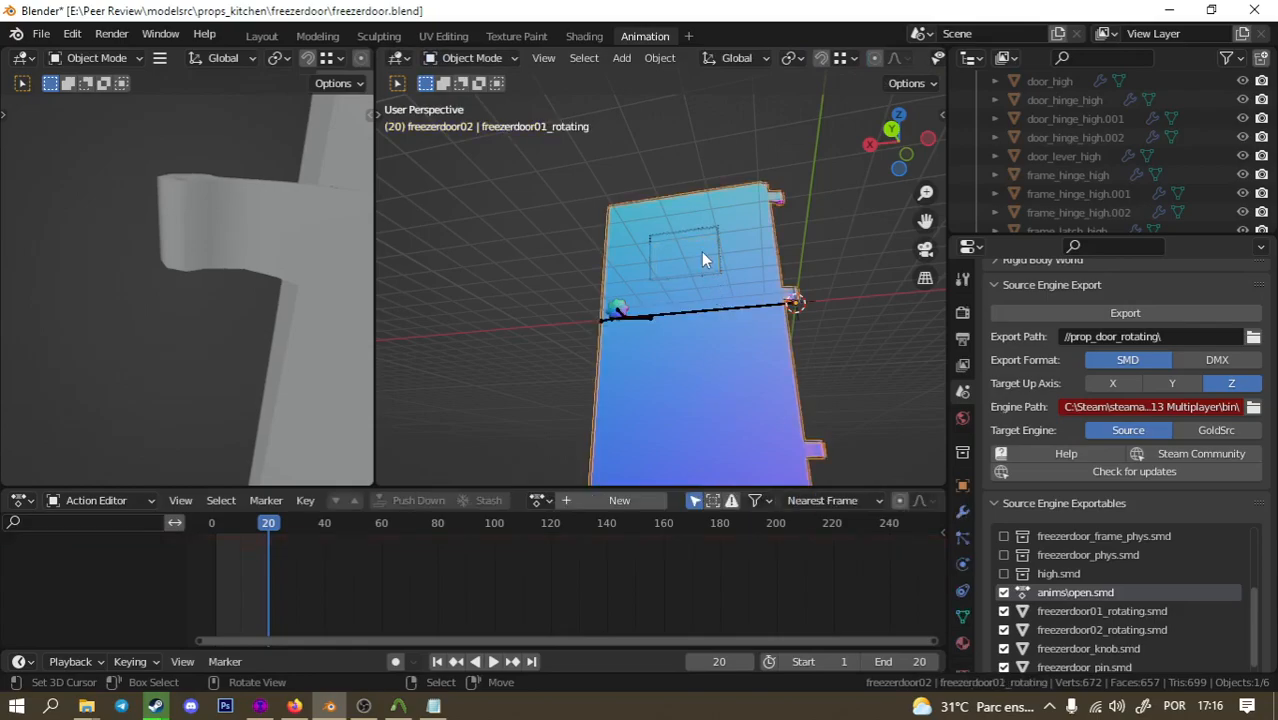
key("Delete")
Edit freezerdoor01_rotating in wireframe and fill a thin triangular face between two edges along its latch-side border.
middle_click_drag(705, 281, 904, 322)
left_click(730, 303)
middle_click_drag(712, 308, 602, 328)
key("Tab")
key("z")
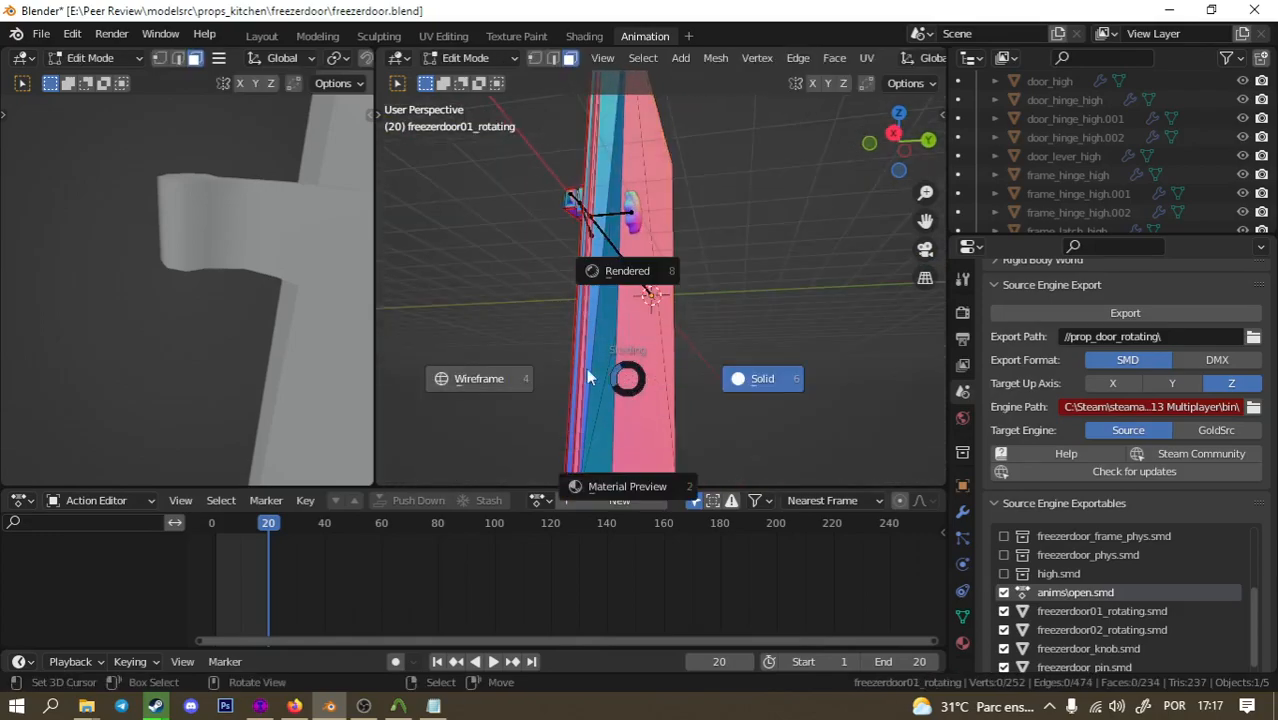
left_click(592, 369)
middle_click_drag(580, 297, 659, 374)
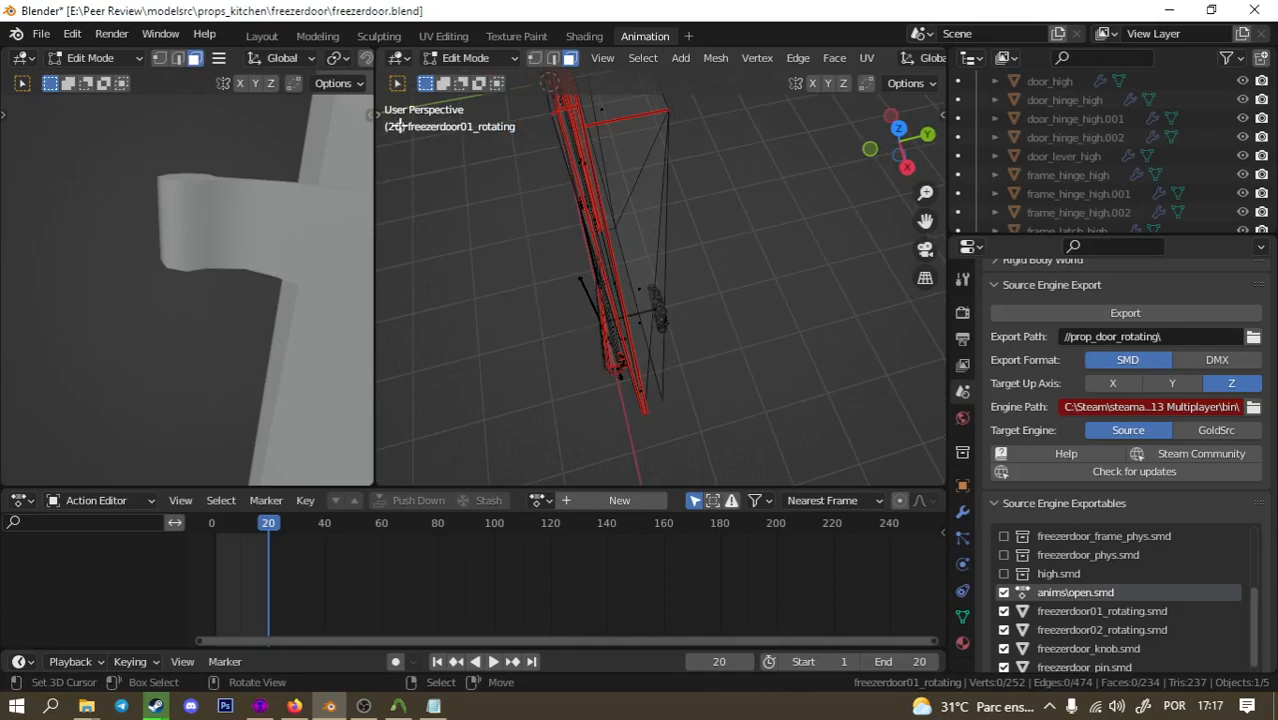
left_click(553, 58)
left_click(655, 329)
middle_click_drag(673, 354, 719, 379)
left_click(636, 388, "shift")
middle_click_drag(691, 359, 571, 294)
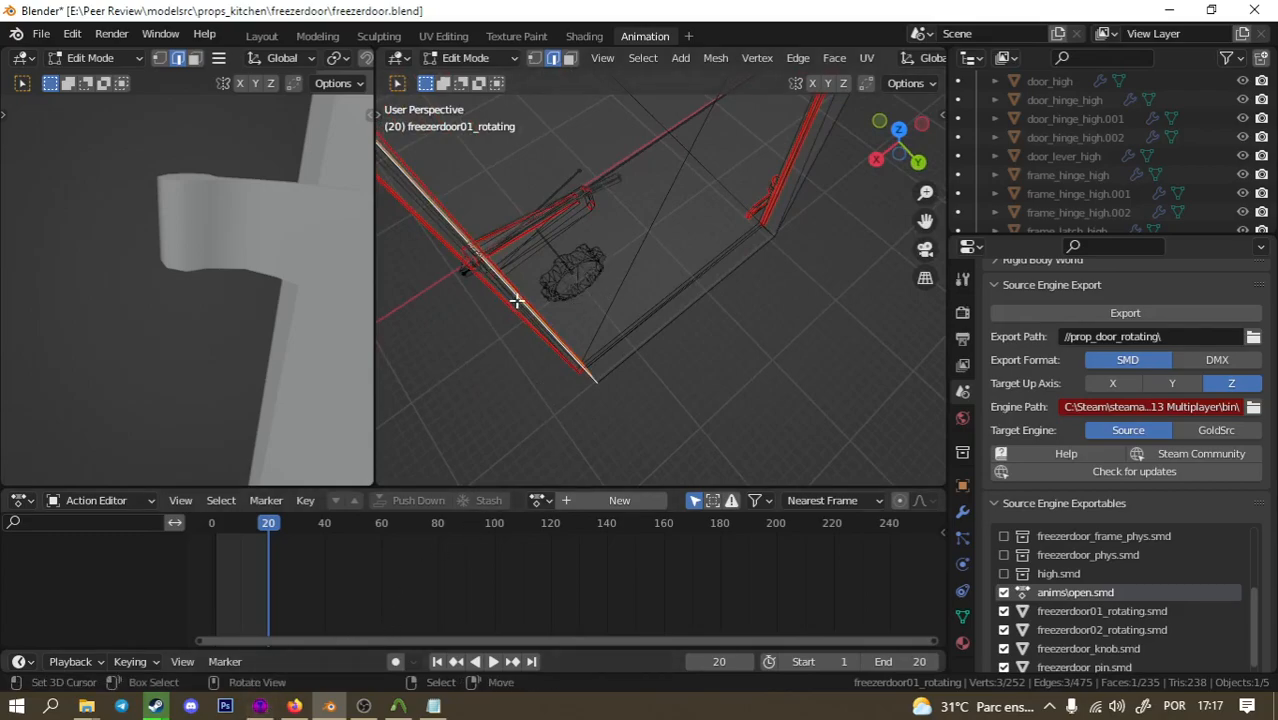
Return the viewport to solid shading, leave mesh editing and inspect the filled side of the door.
left_click(295, 707)
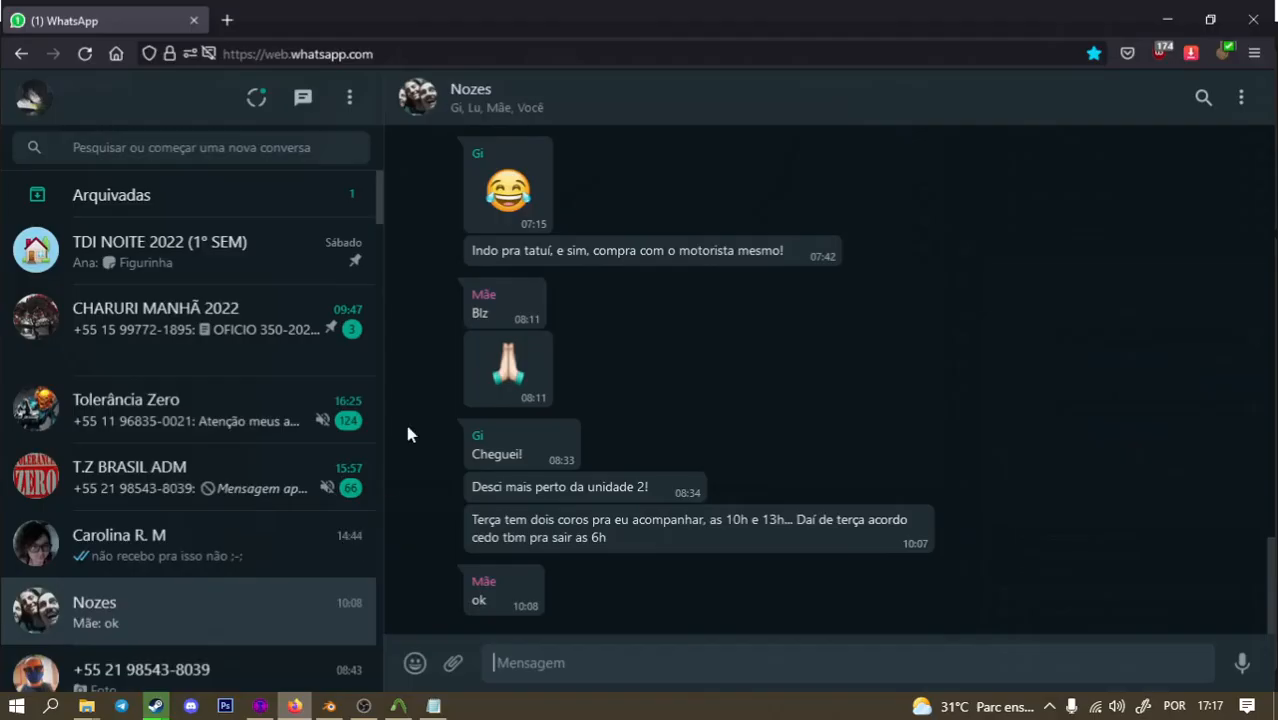
left_click(287, 710)
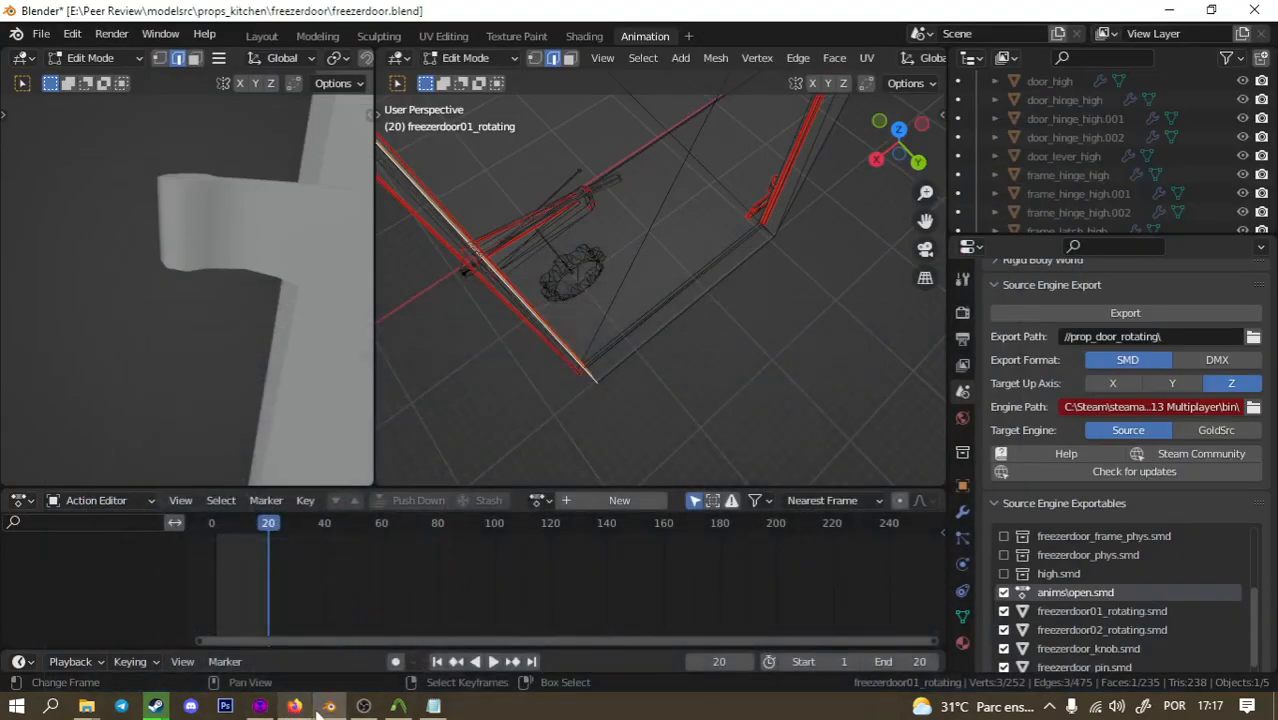
middle_click_drag(513, 243, 577, 325)
key("z")
left_click(719, 296)
key("Tab")
middle_click_drag(625, 413, 565, 337)
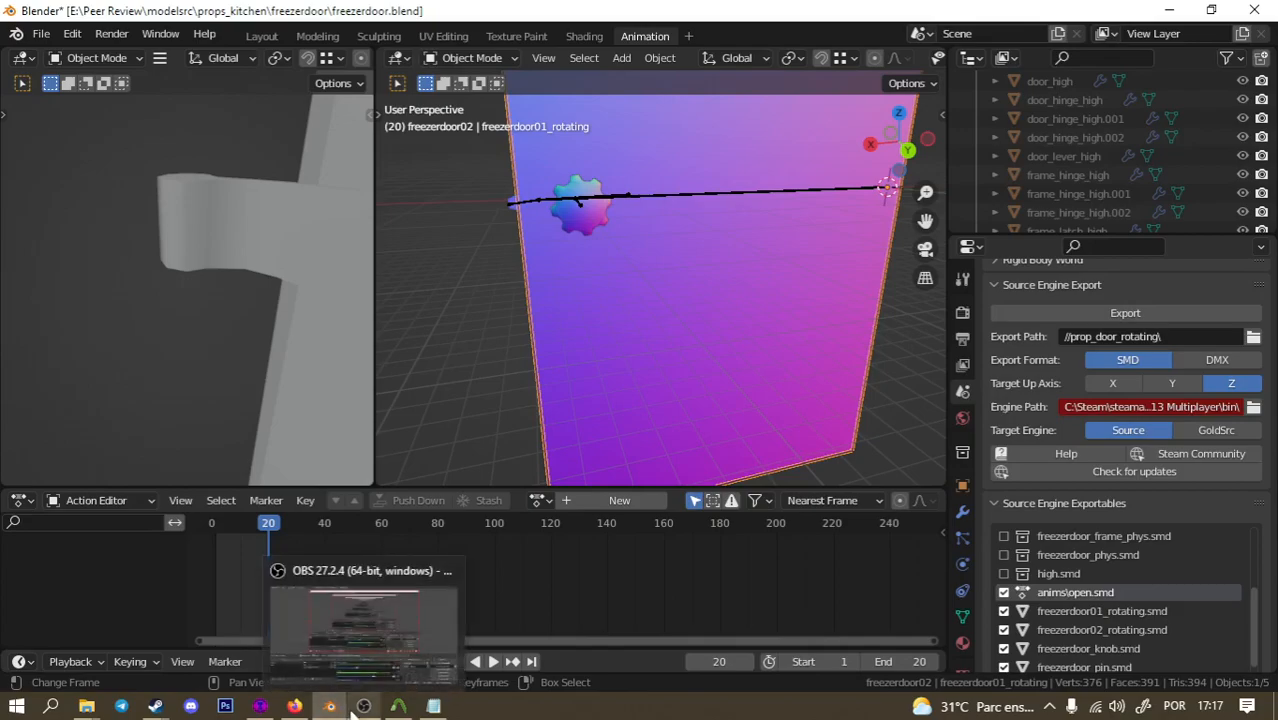
Switch to Hammer++ and enlarge the camera view to fill the whole viewport area.
mouse_move(260, 706)
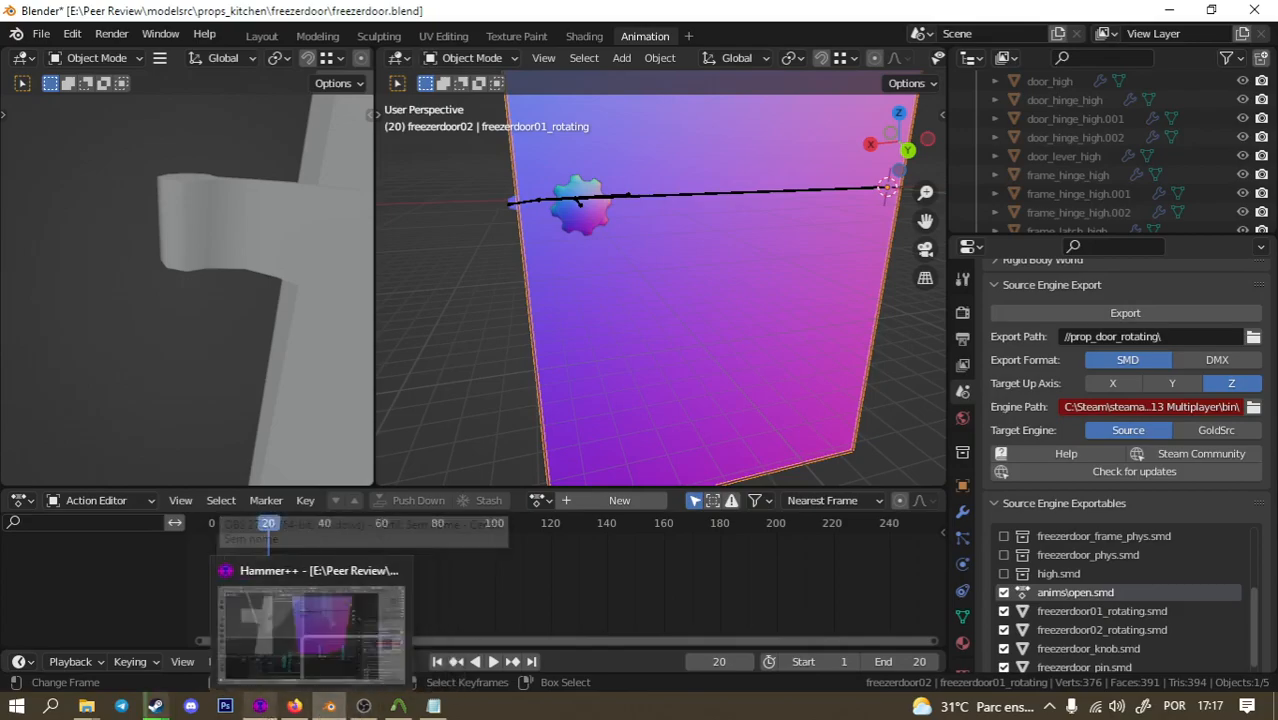
left_click(260, 706)
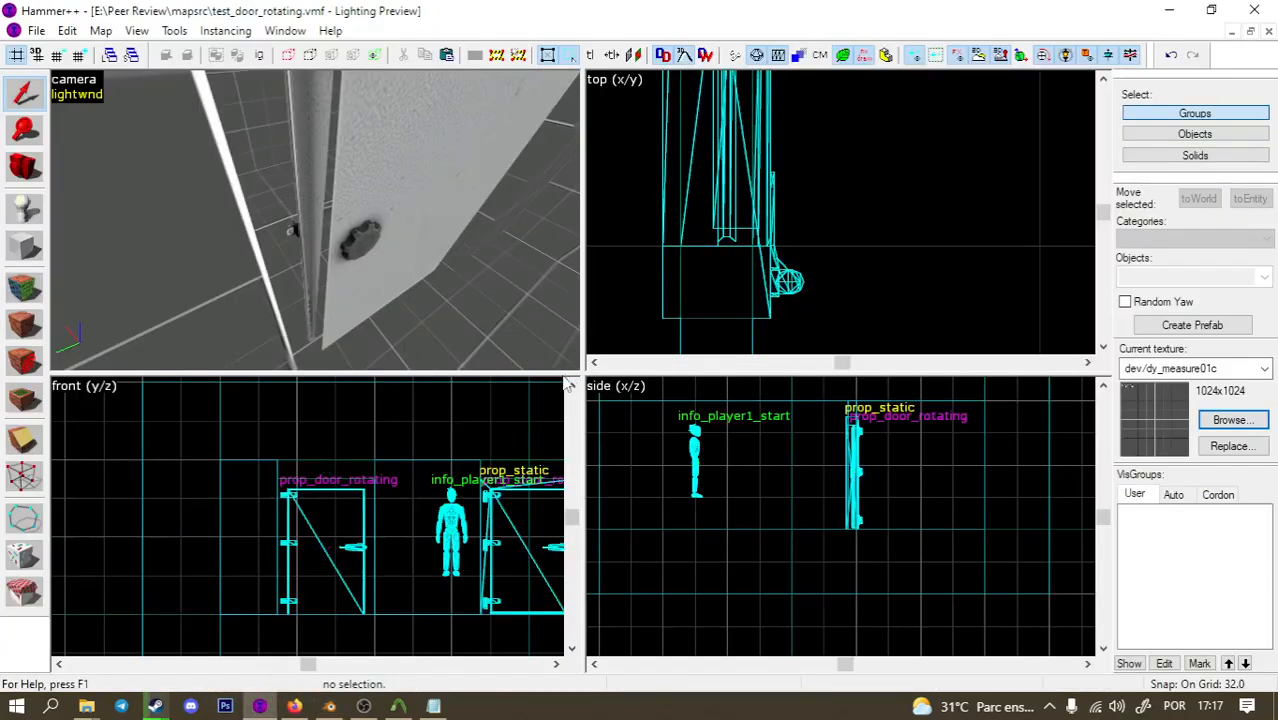
left_click_drag(584, 378, 1107, 668)
Examine the freezer door's inner knob and edge gap, and the latches and hinges of both doors in the camera view.
key("z")
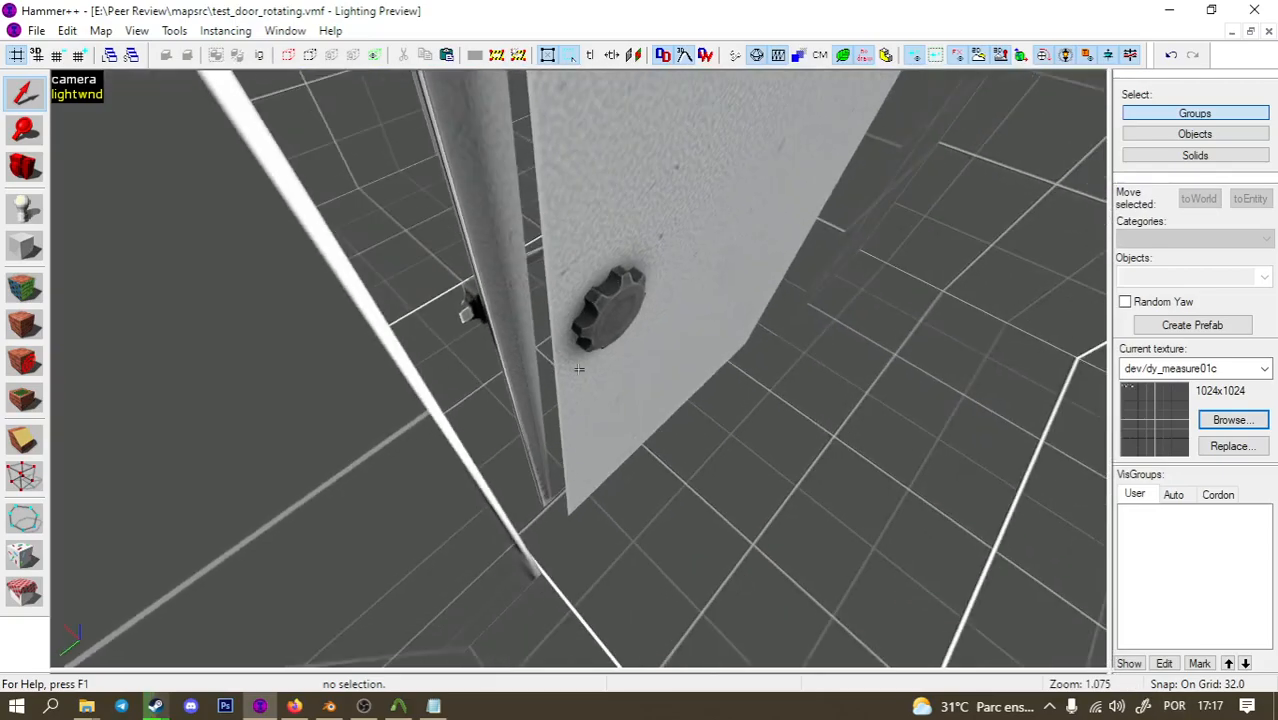
key("z")
left_click(618, 371)
key("Escape")
key("z")
key("w")
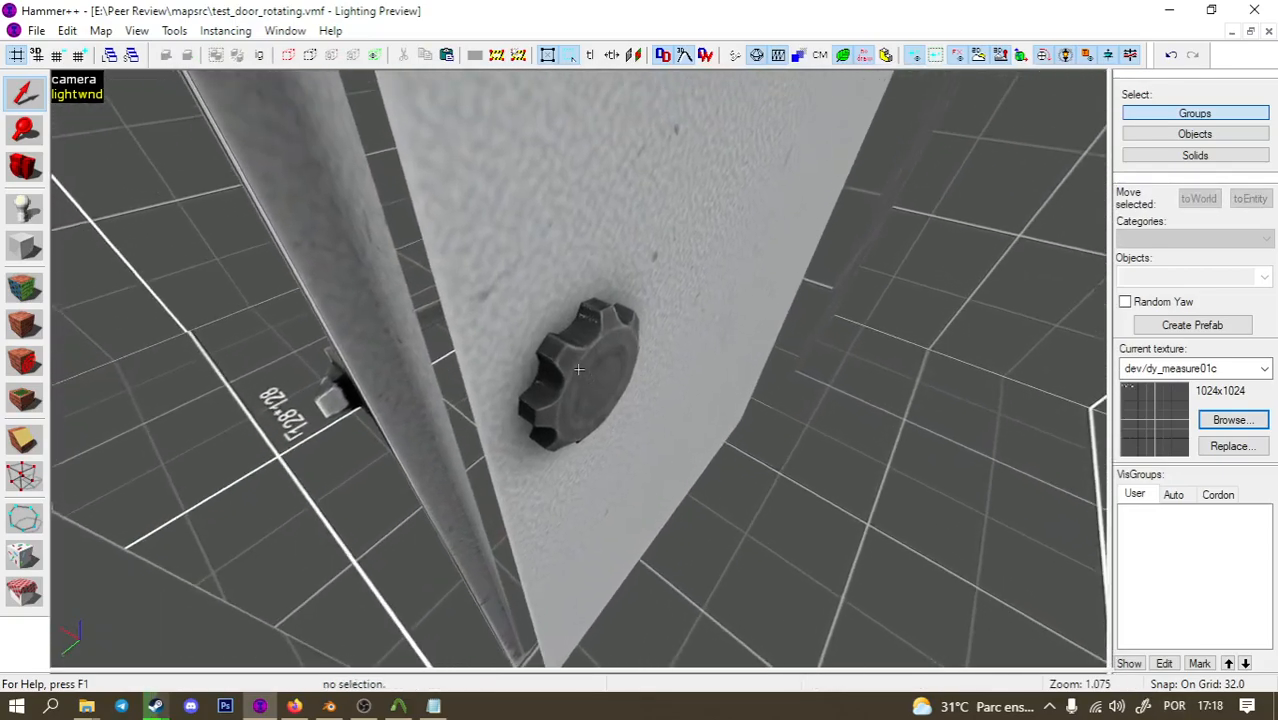
key("a")
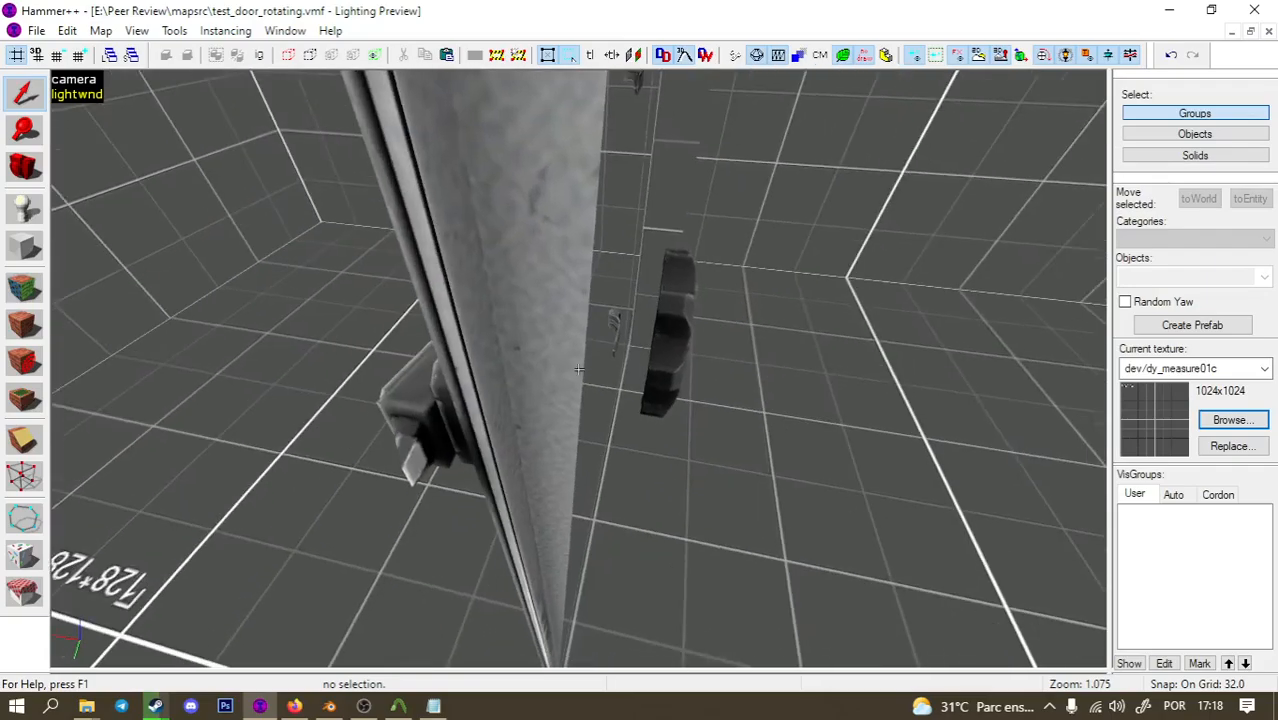
key("d")
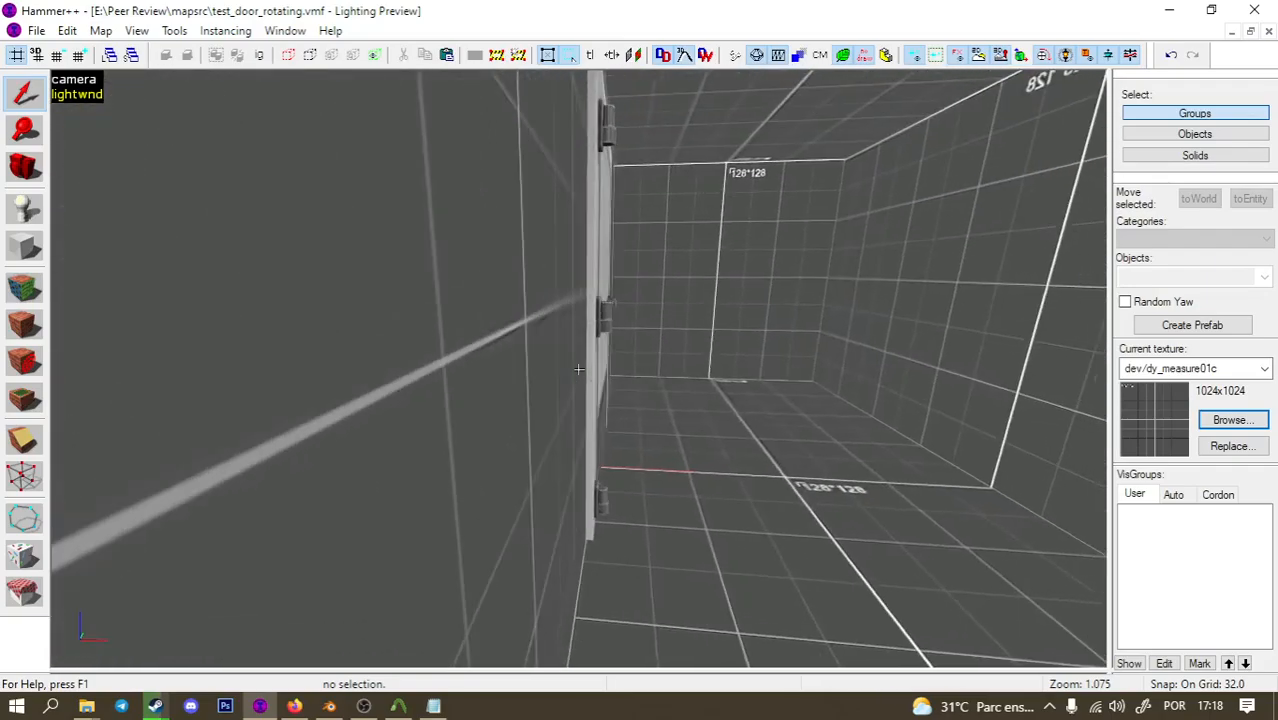
key("w")
key("w")
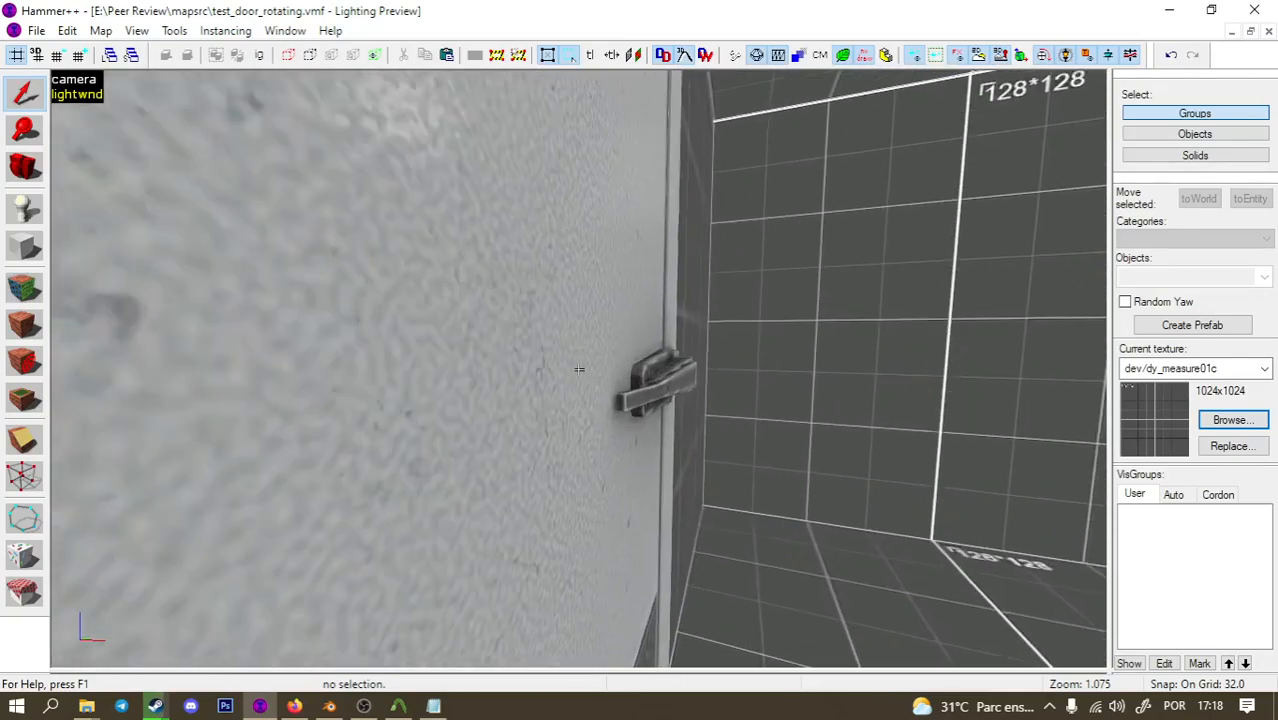
key("w")
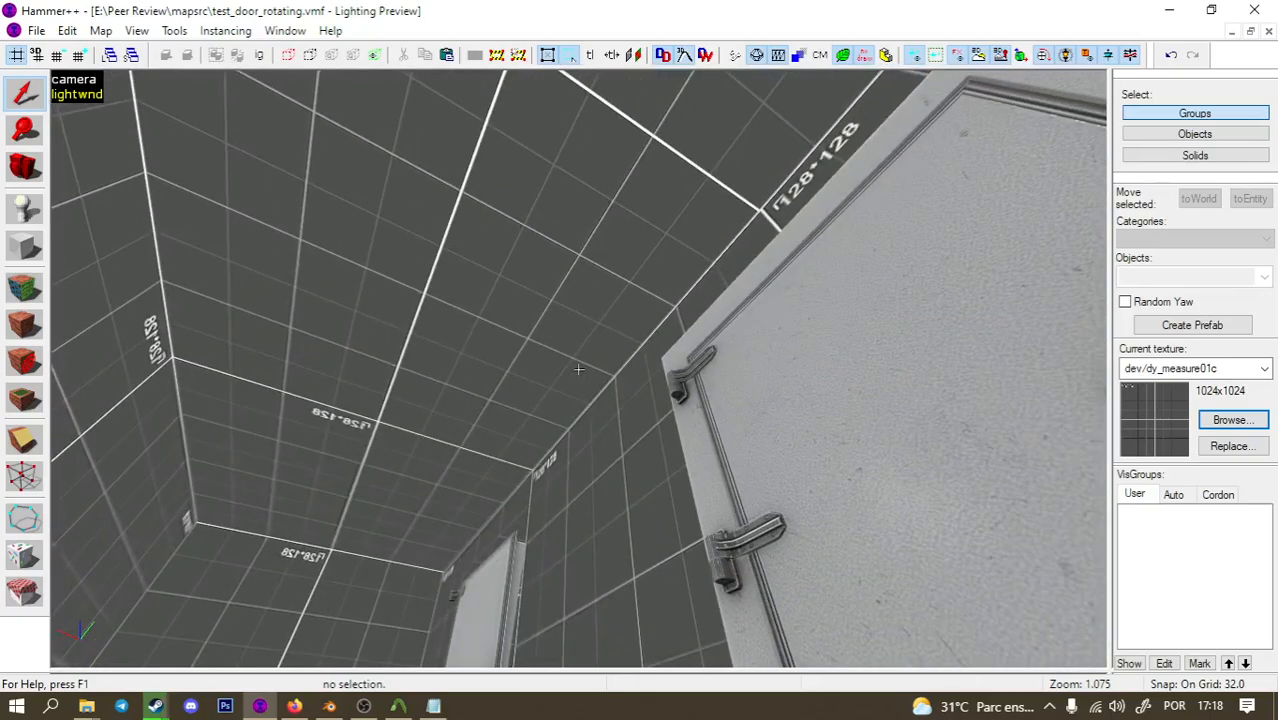
key("w")
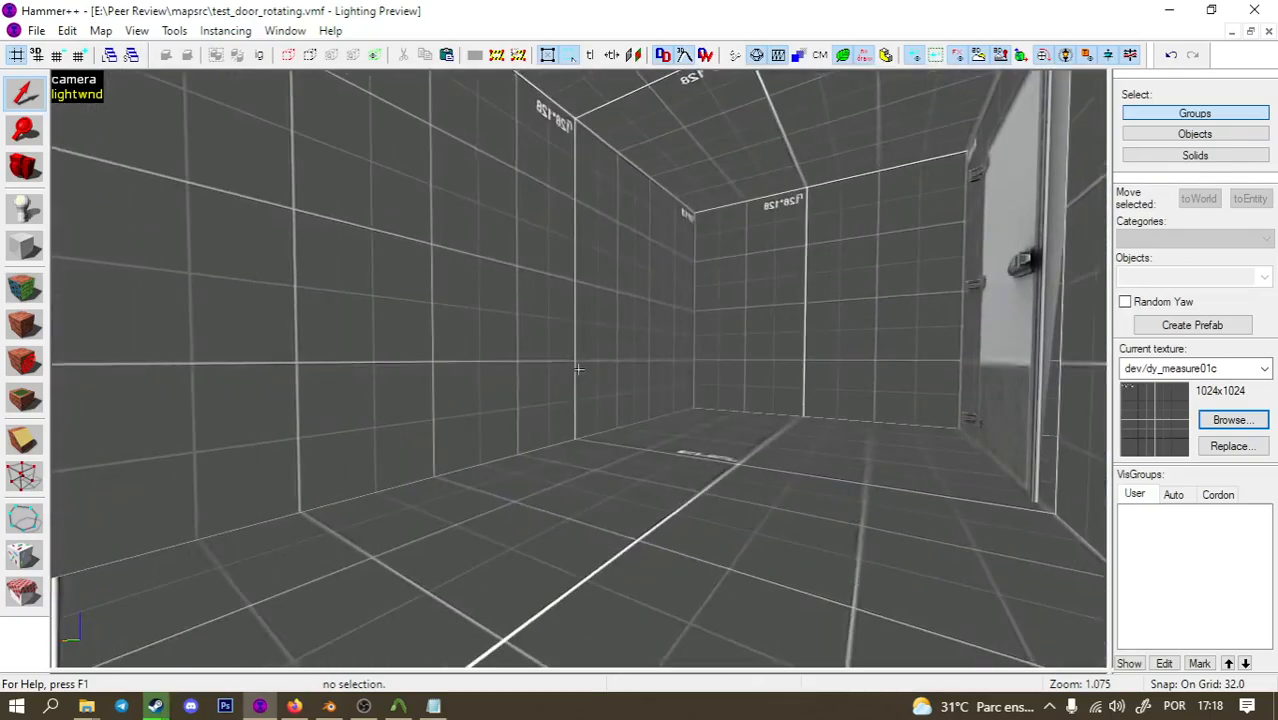
key("s")
key("z")
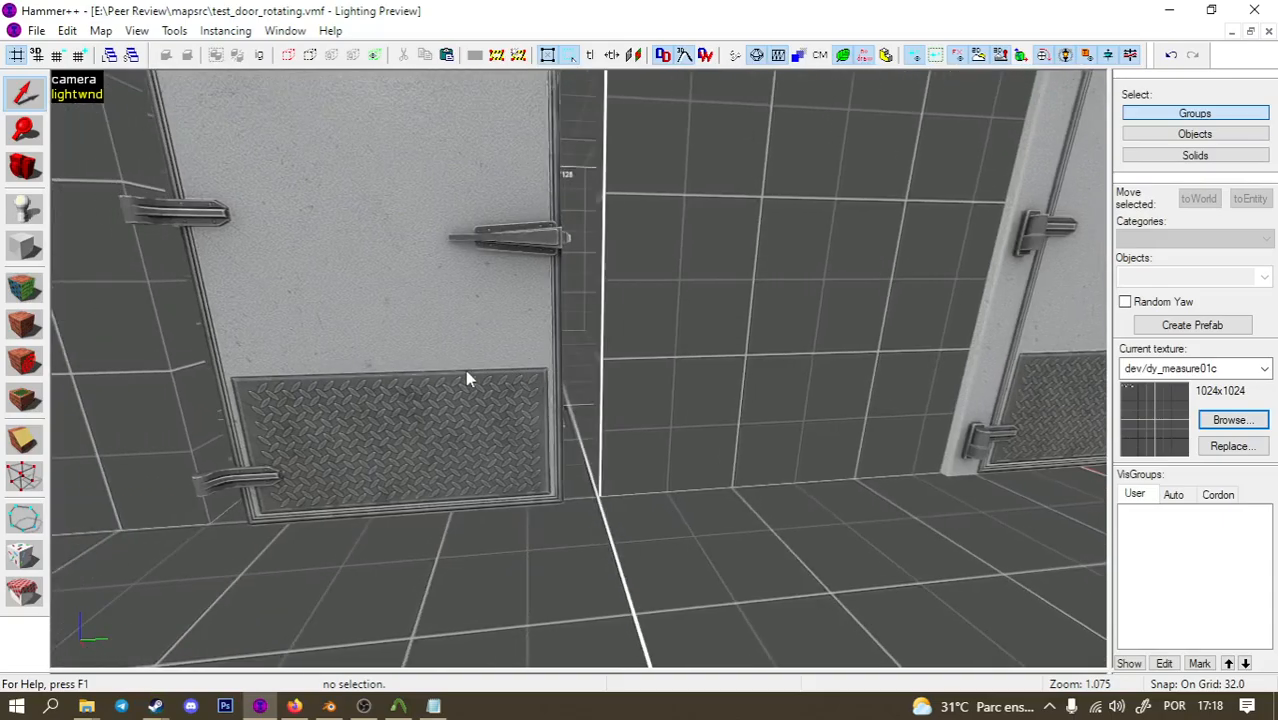
Restore the deleted door frame and set the adjacent prop_door_rotating's Open Direction to Open Forward Only.
double_click(443, 372)
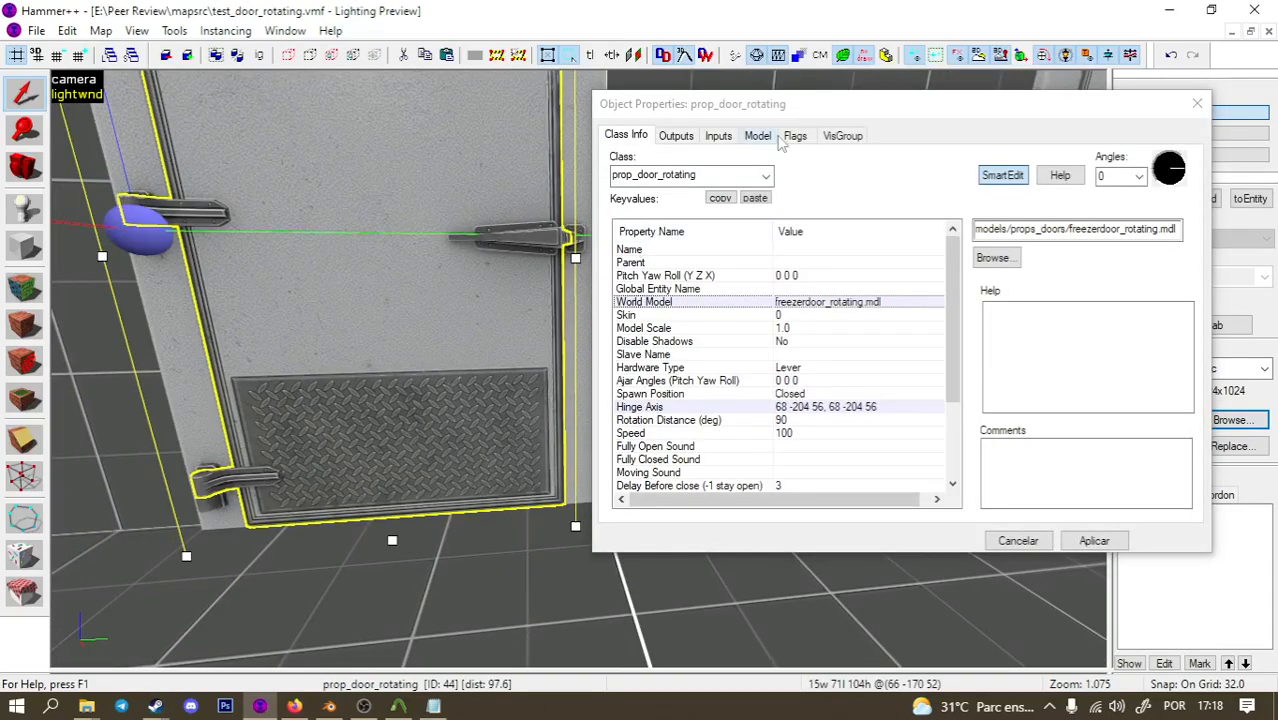
scroll(816, 460, "down", 3)
left_click(789, 474)
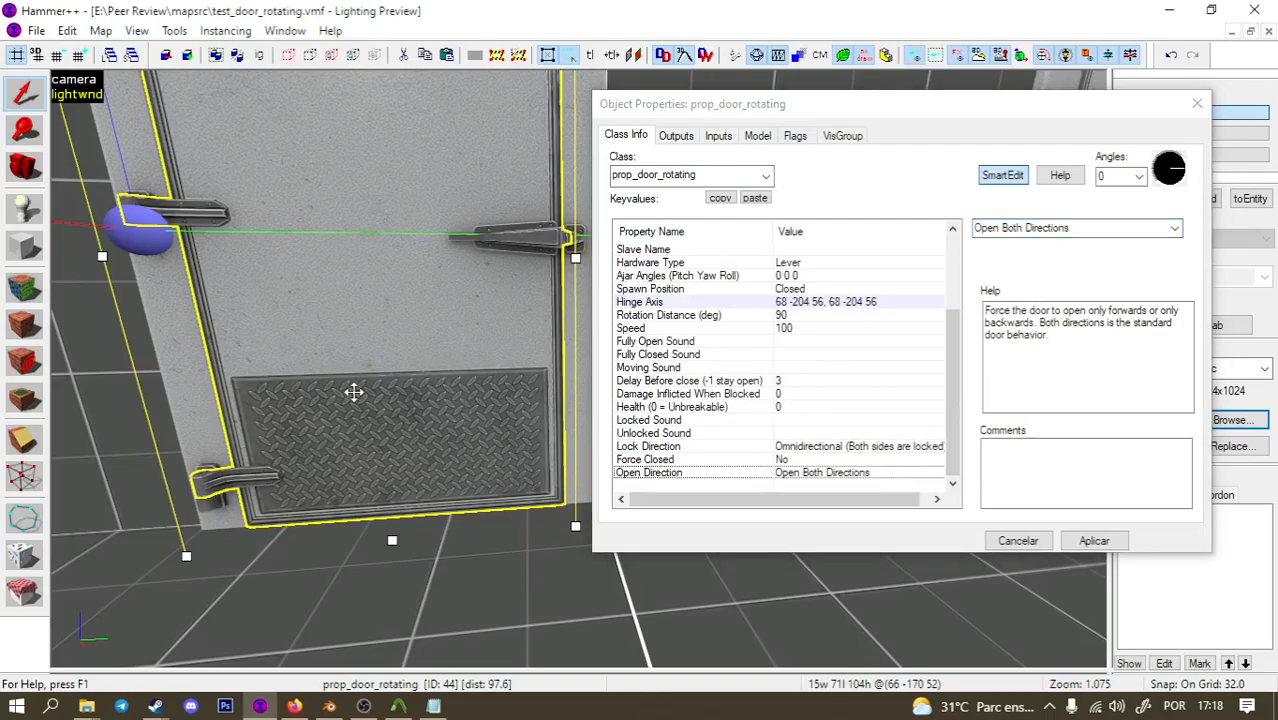
key("z")
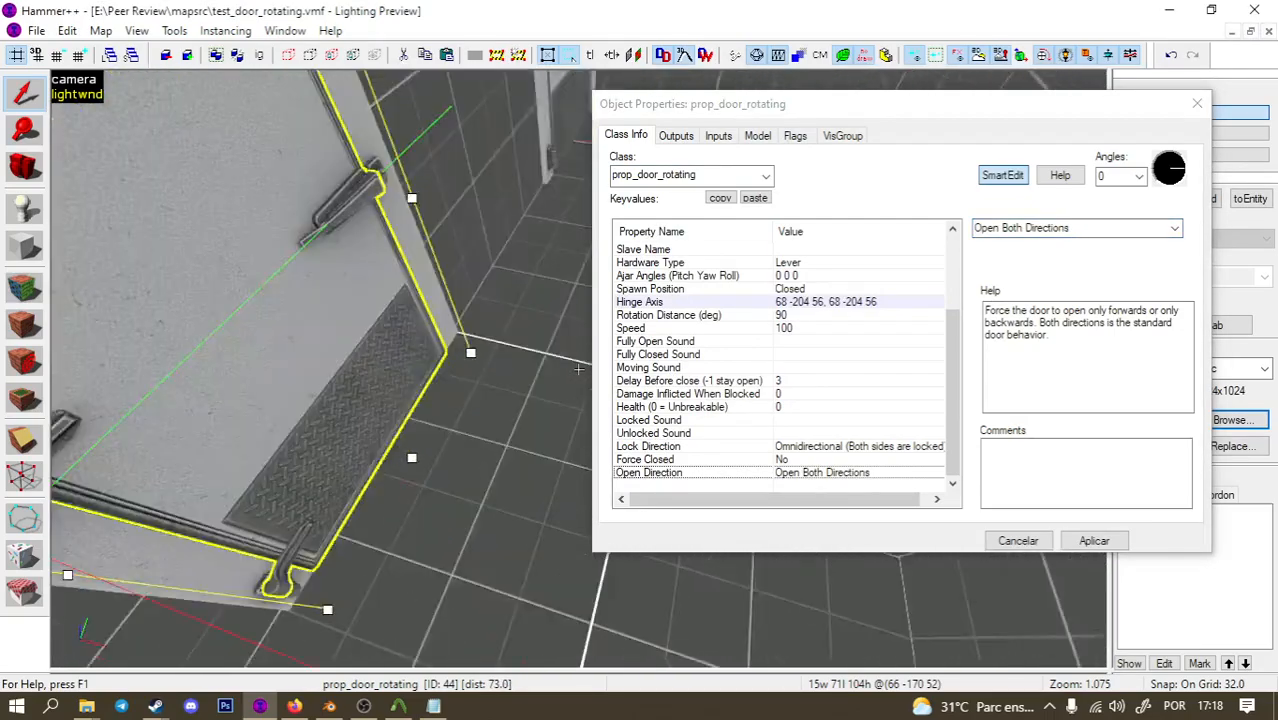
key("z")
left_click(1093, 226)
scroll(1093, 226, "down", 1)
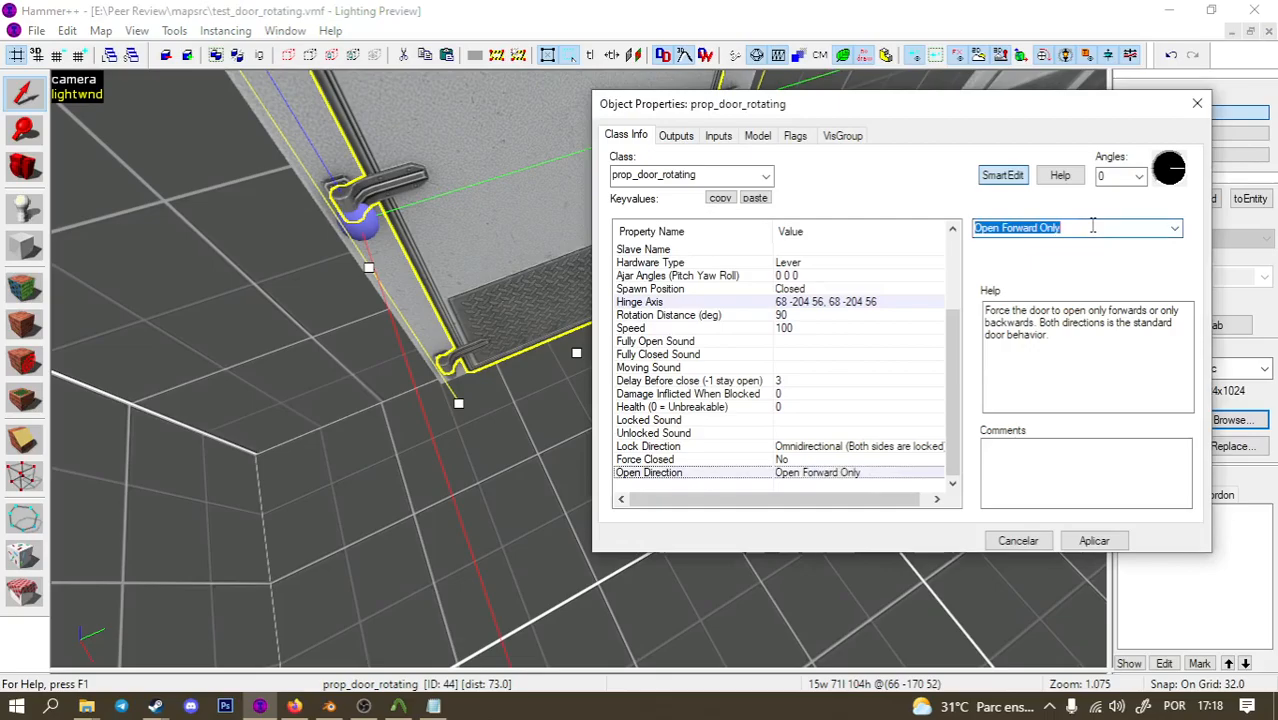
left_click(1198, 102)
Check the outer faces and frames of both freezer doors, and return to Blender.
key("z")
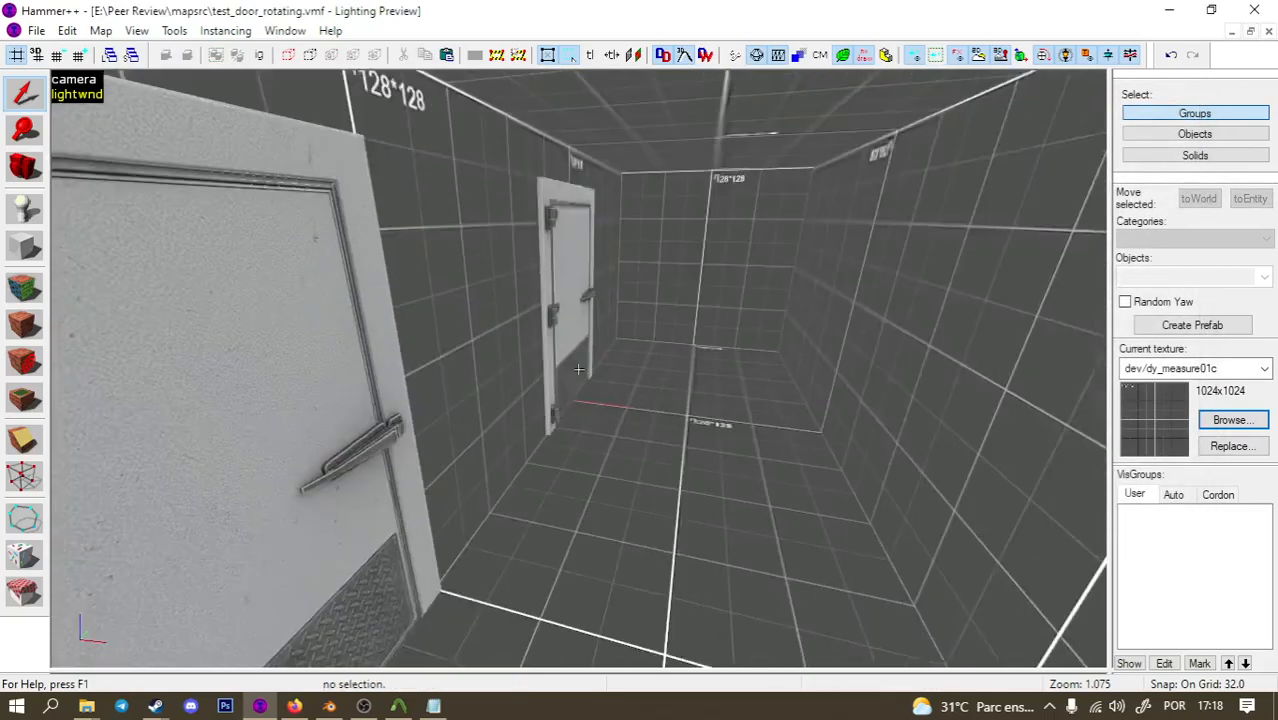
key("d")
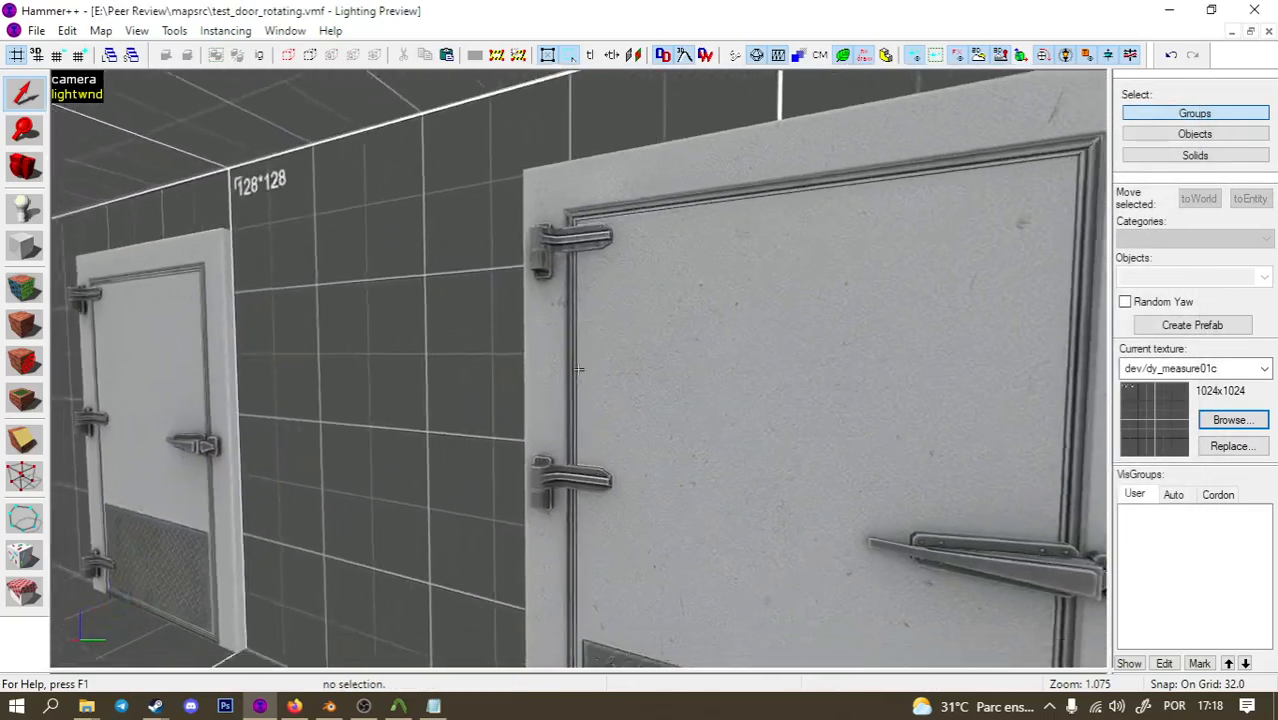
key("z")
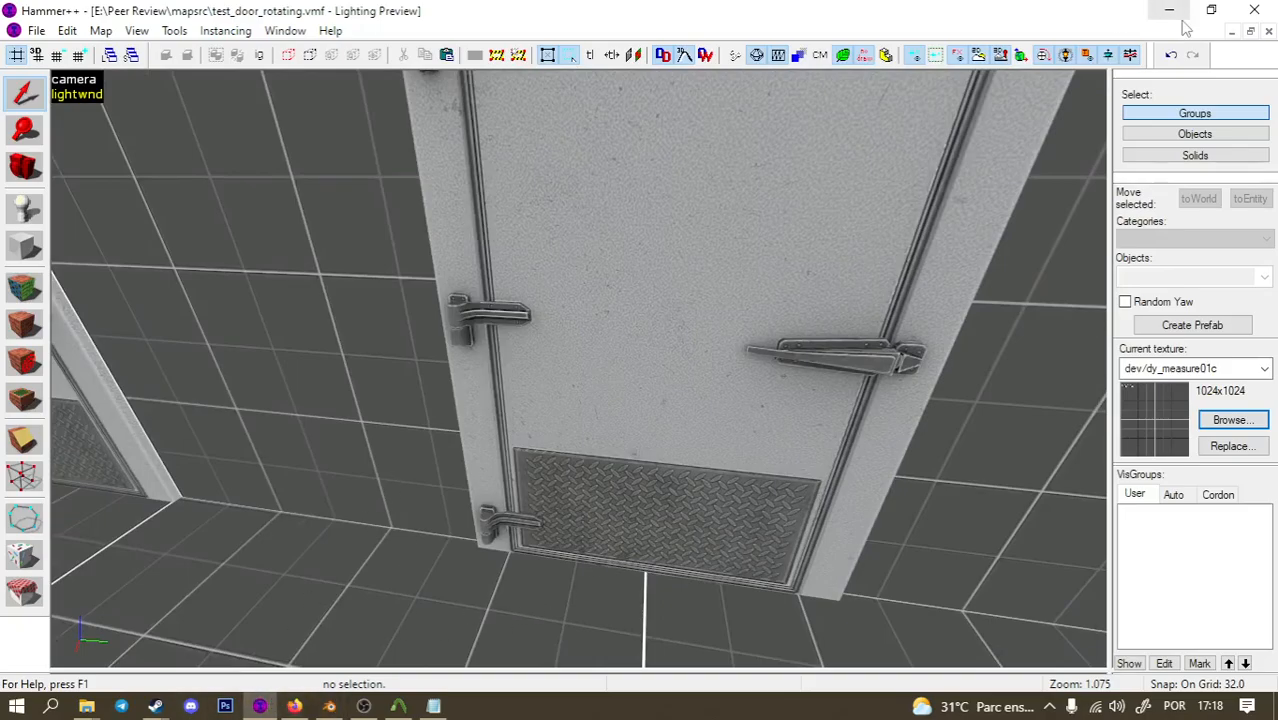
left_click(1268, 33)
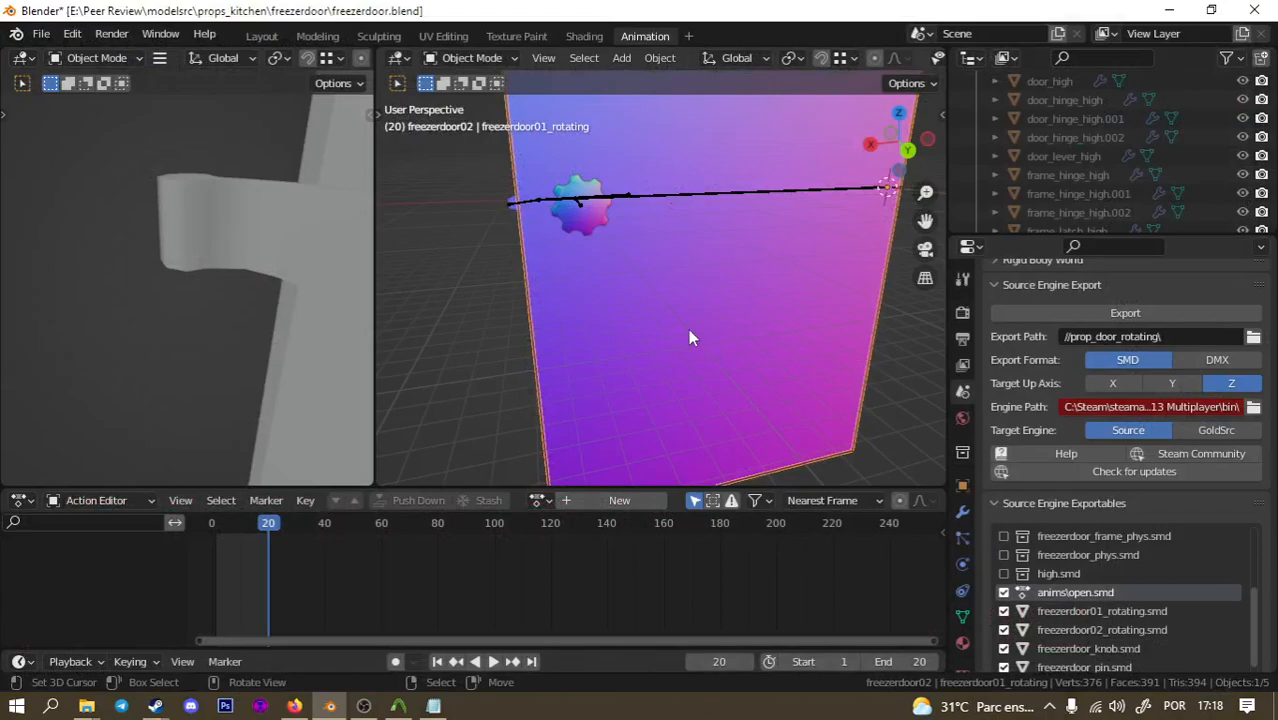
Hide the freezerdoor01_rotating mesh to isolate the latch parts, knob and armature.
middle_click_drag(537, 288, 610, 263)
left_click(610, 265)
left_click(637, 313)
key("h")
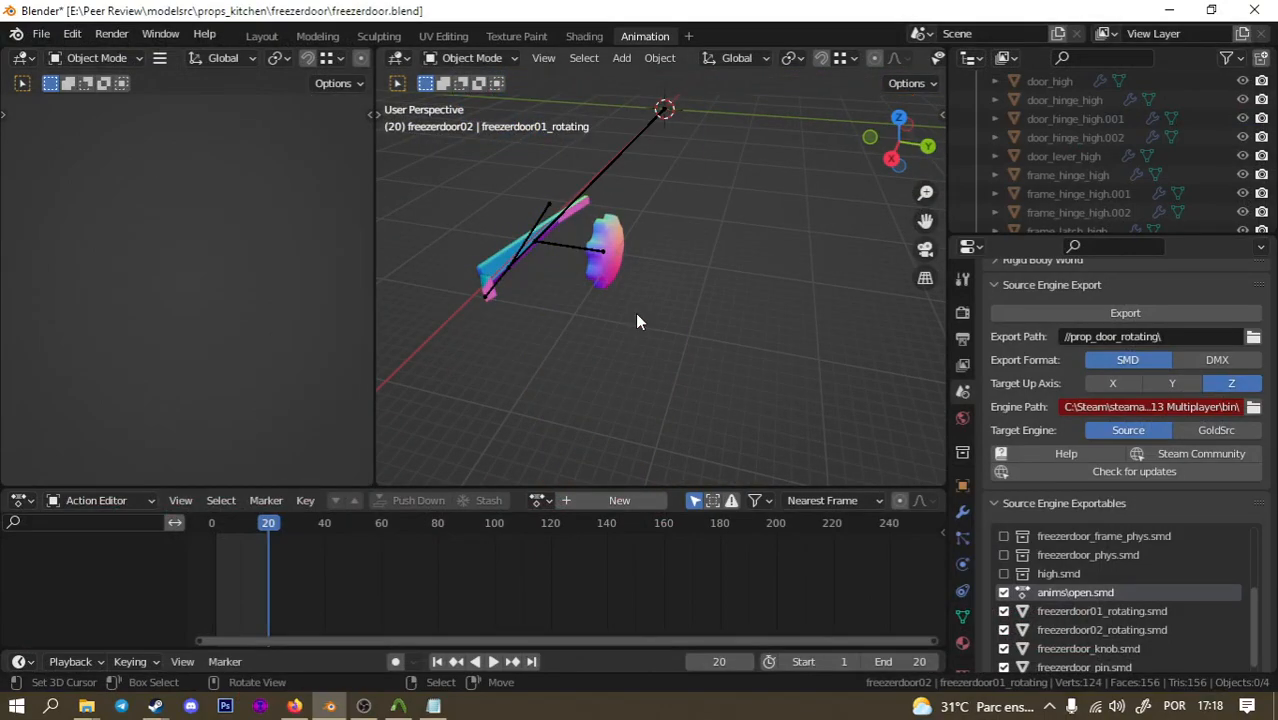
Reveal all hidden objects and hide only the door frame.
key("alt+h")
left_click(583, 312)
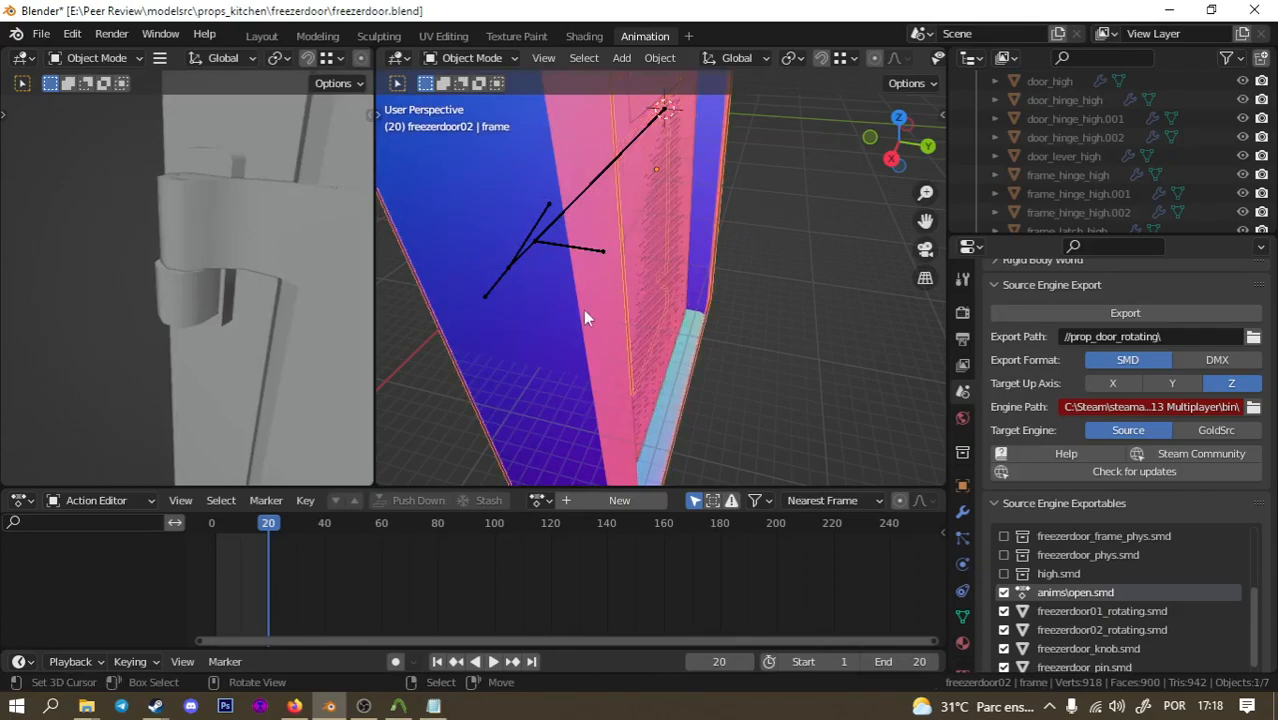
key("h")
Apply All Transforms to freezerdoor02_rotating, clear the selection and save the Blender file.
left_click(587, 311)
middle_click_drag(552, 320, 605, 236)
key("F3")
type("apl")
key("BackSpace")
type("pl")
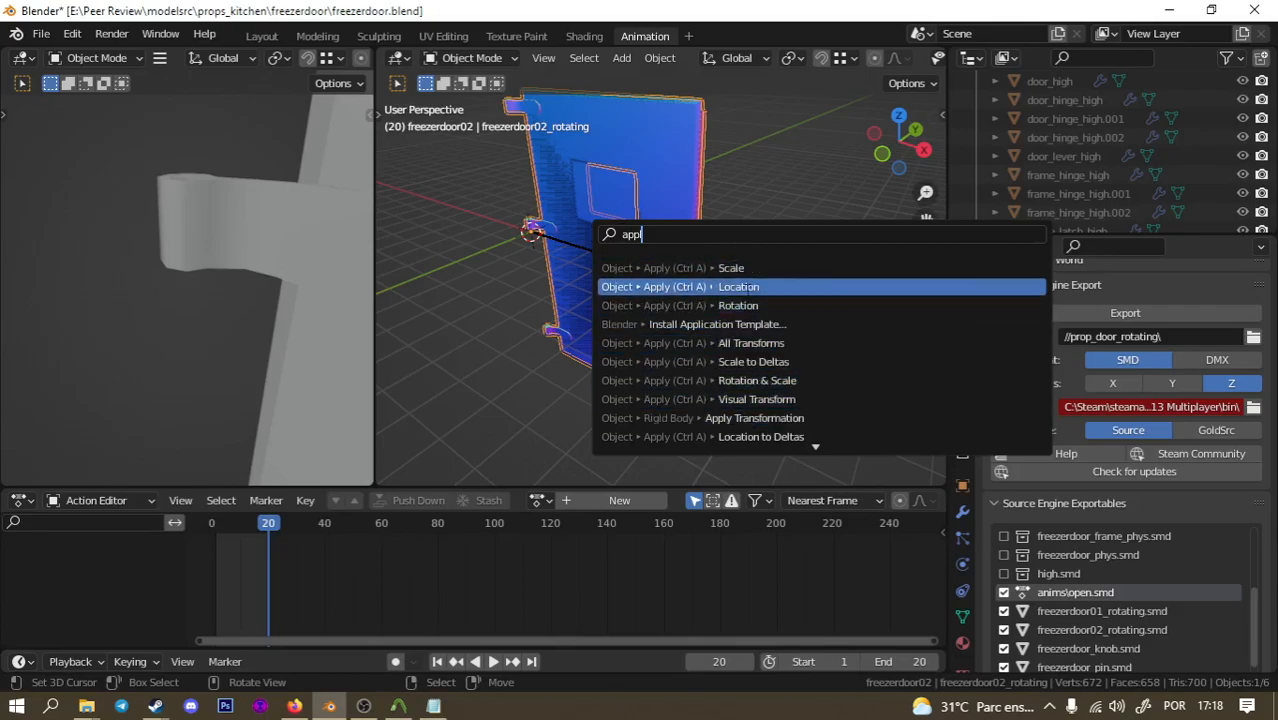
left_click(753, 343)
middle_click_drag(753, 343, 686, 290)
key("alt+a")
key("ctrl+s")
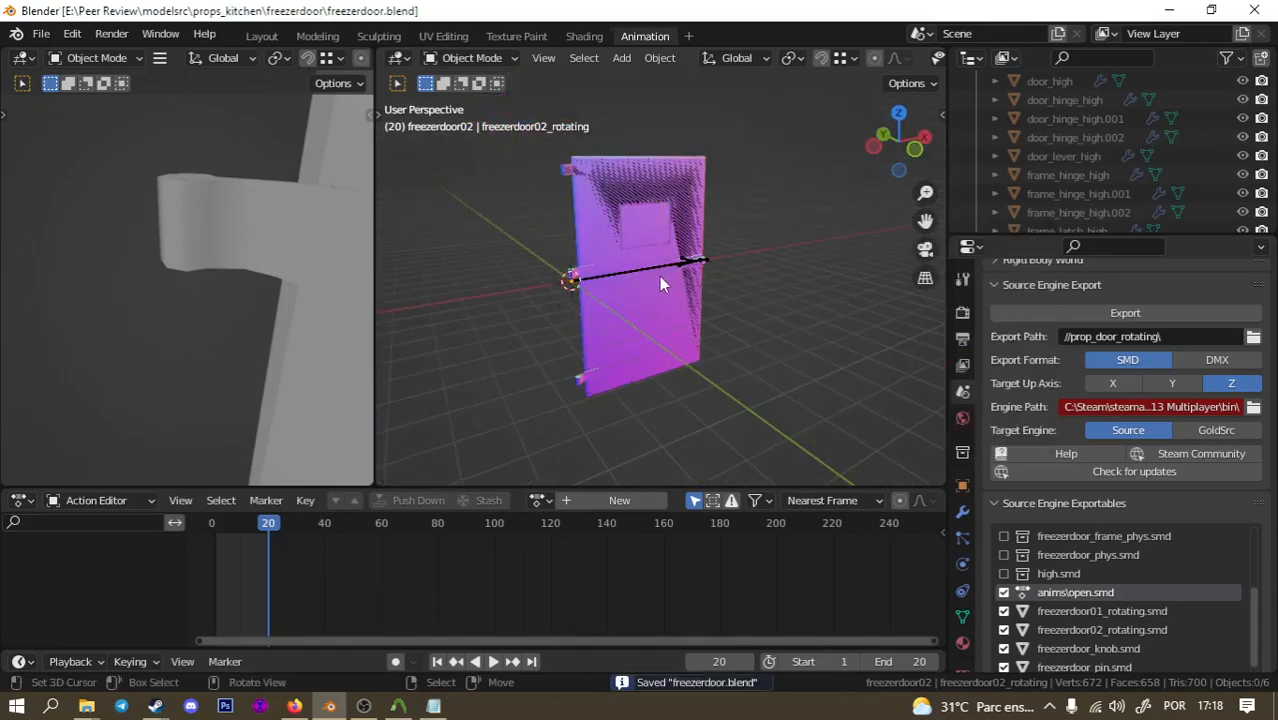
Export the scene's enabled freezer door models and animations as SMD files to the prop_door_rotating folder.
middle_click_drag(786, 313, 893, 342)
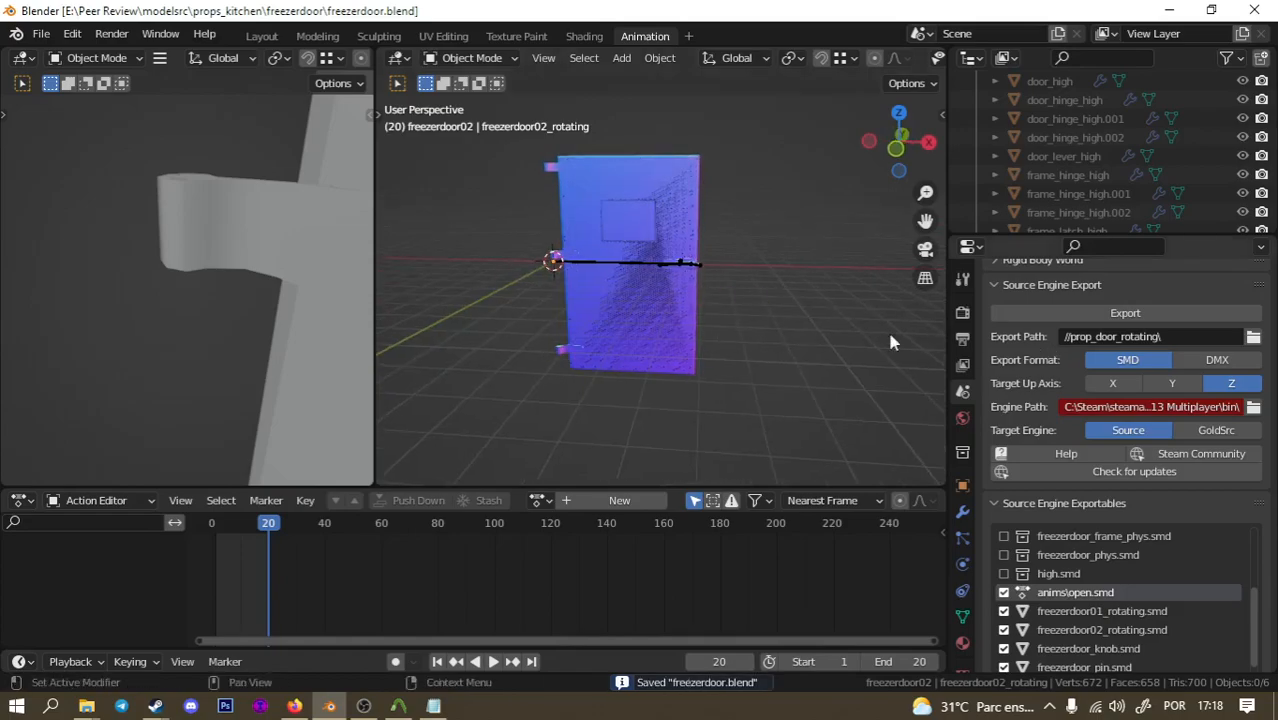
left_click(1118, 313)
left_click(1070, 339)
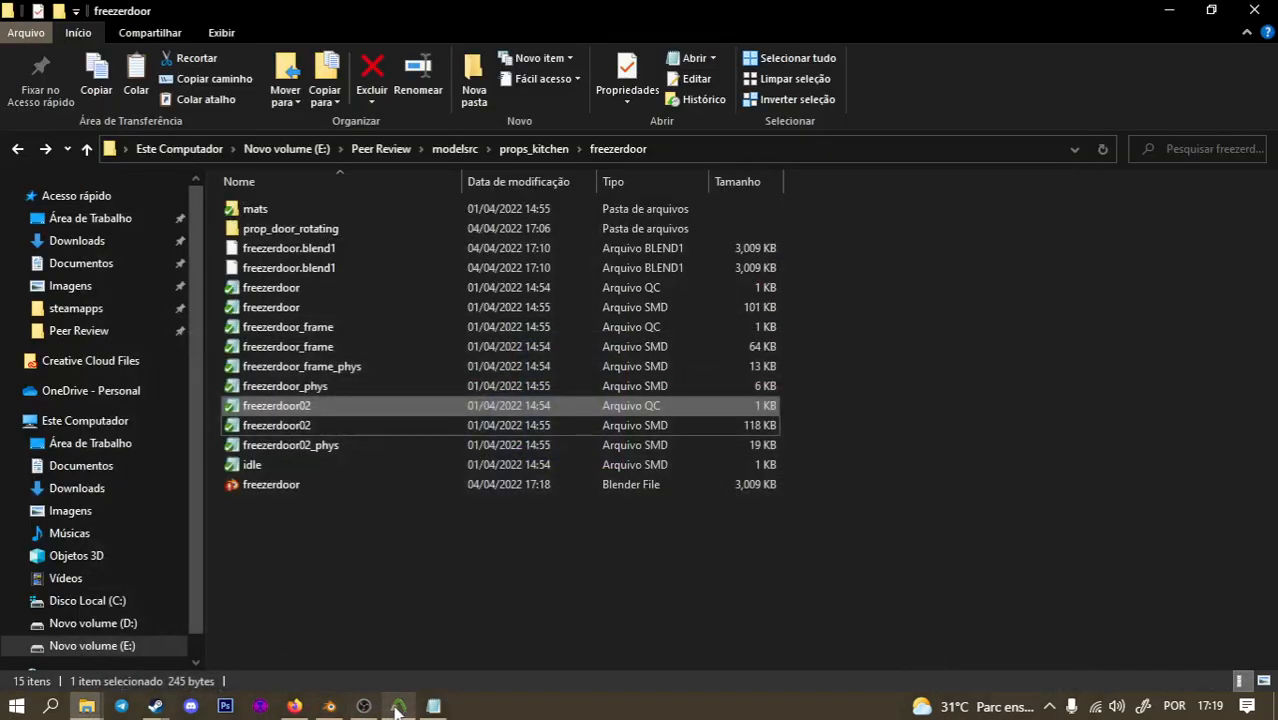
Switch to Crowbar and compile the prop_door_rotating QC folder for Peer Review.
left_click(397, 706)
left_click(76, 331)
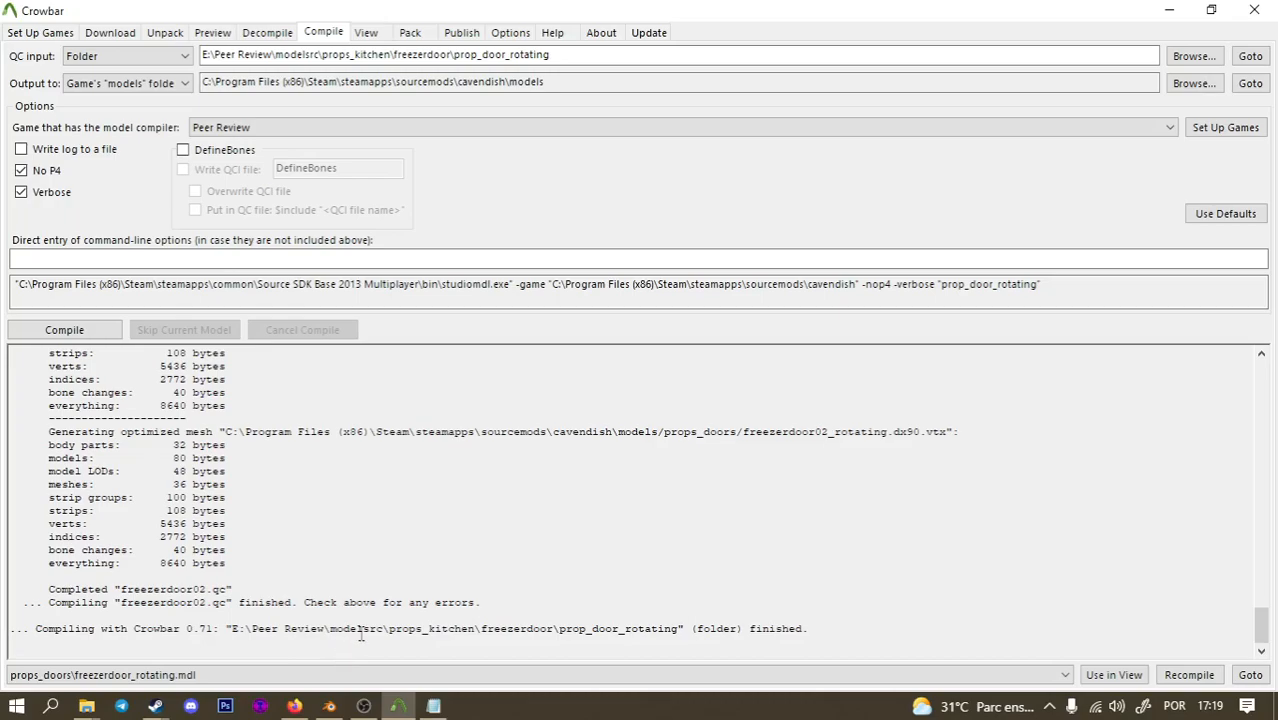
left_click(1166, 12)
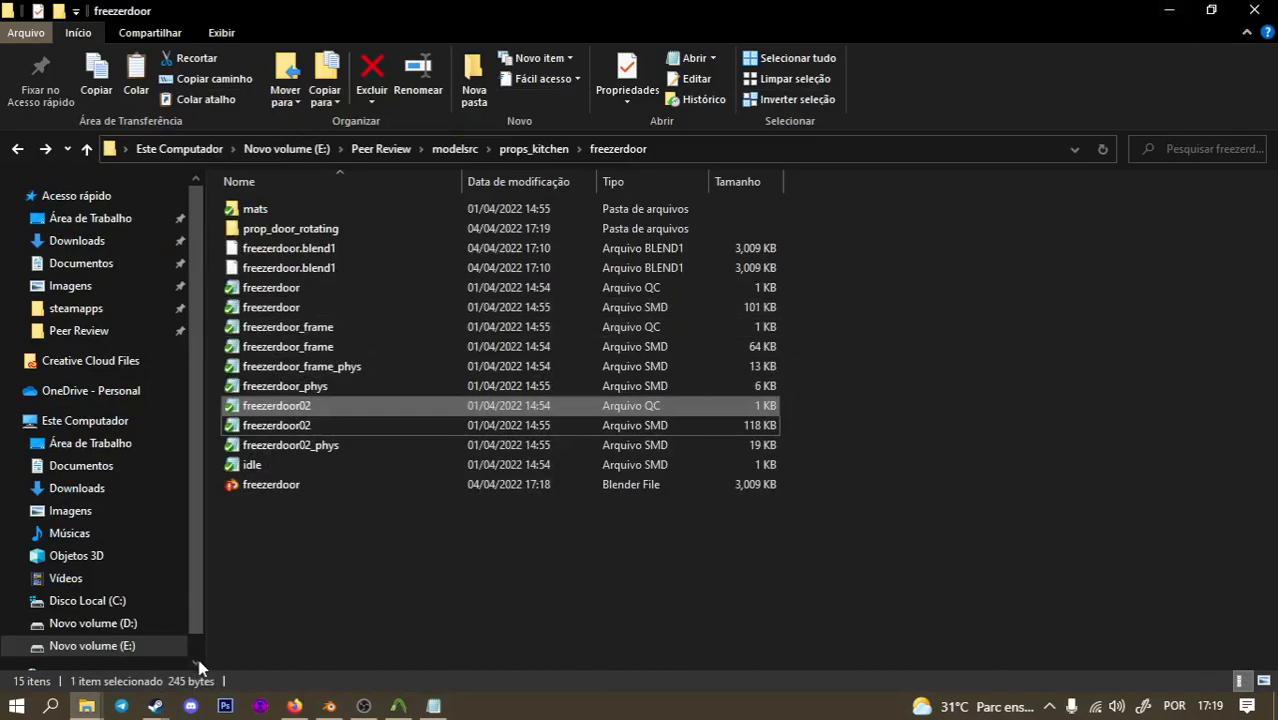
left_click(330, 707)
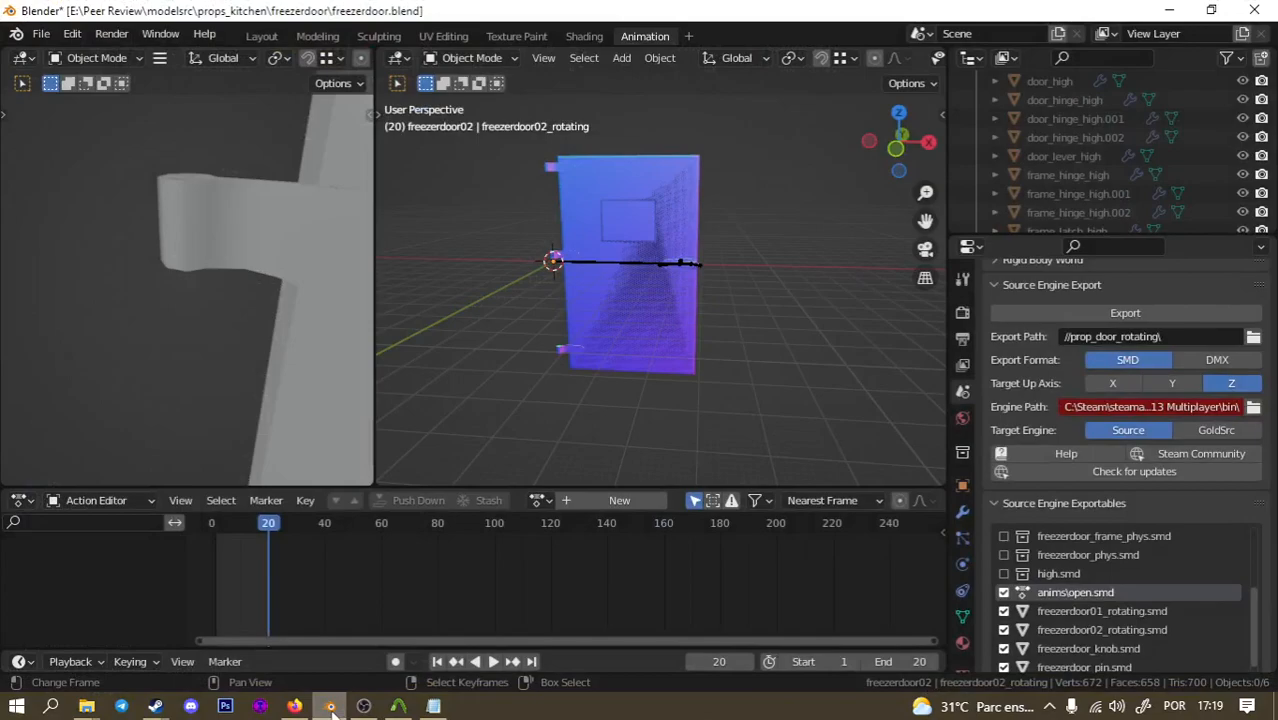
left_click(330, 707)
left_click(398, 707)
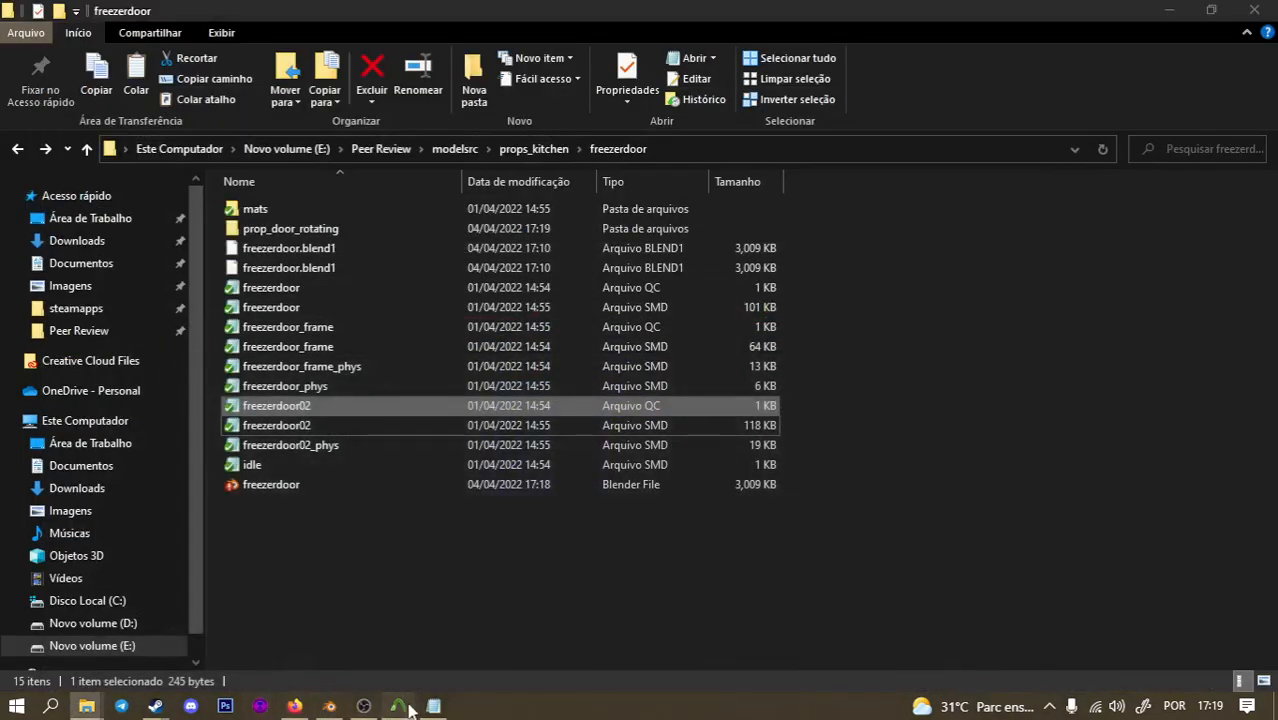
left_click(87, 328)
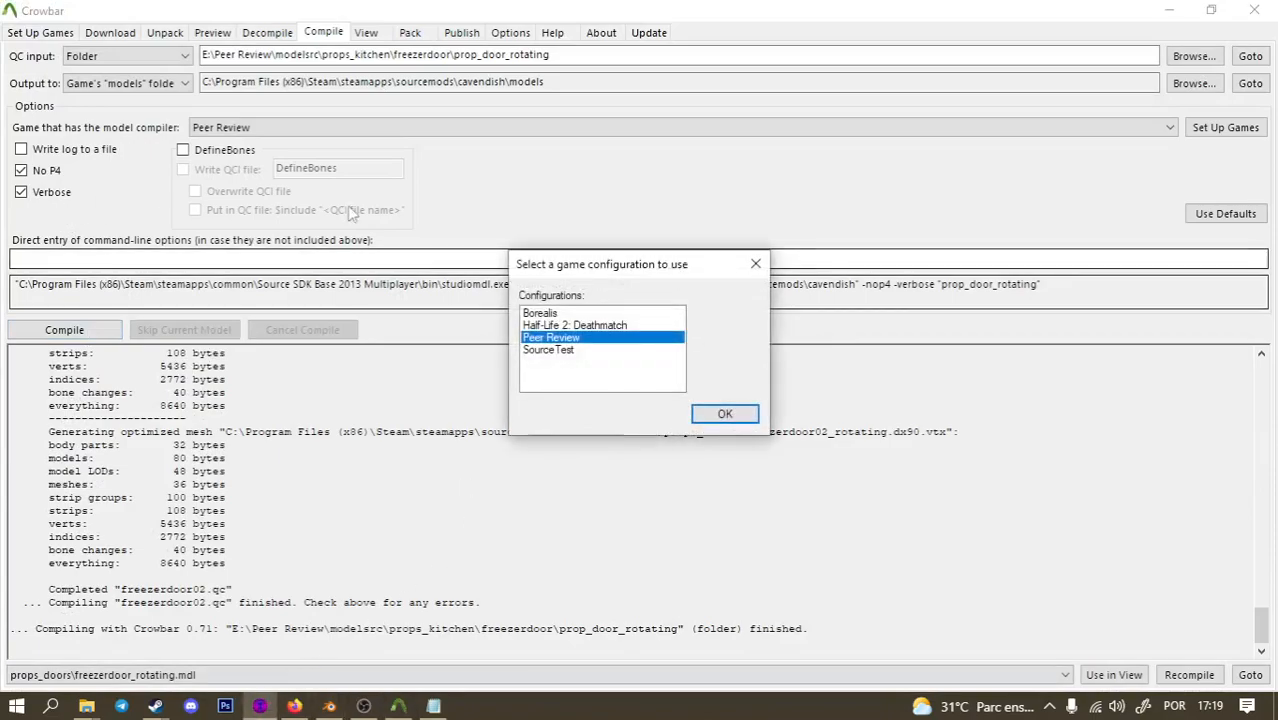
Start Hammer++ with the Peer Review configuration, open the recent map test_door_rotating.vmf and dismiss the Lighting Preview settings.
left_click(702, 414)
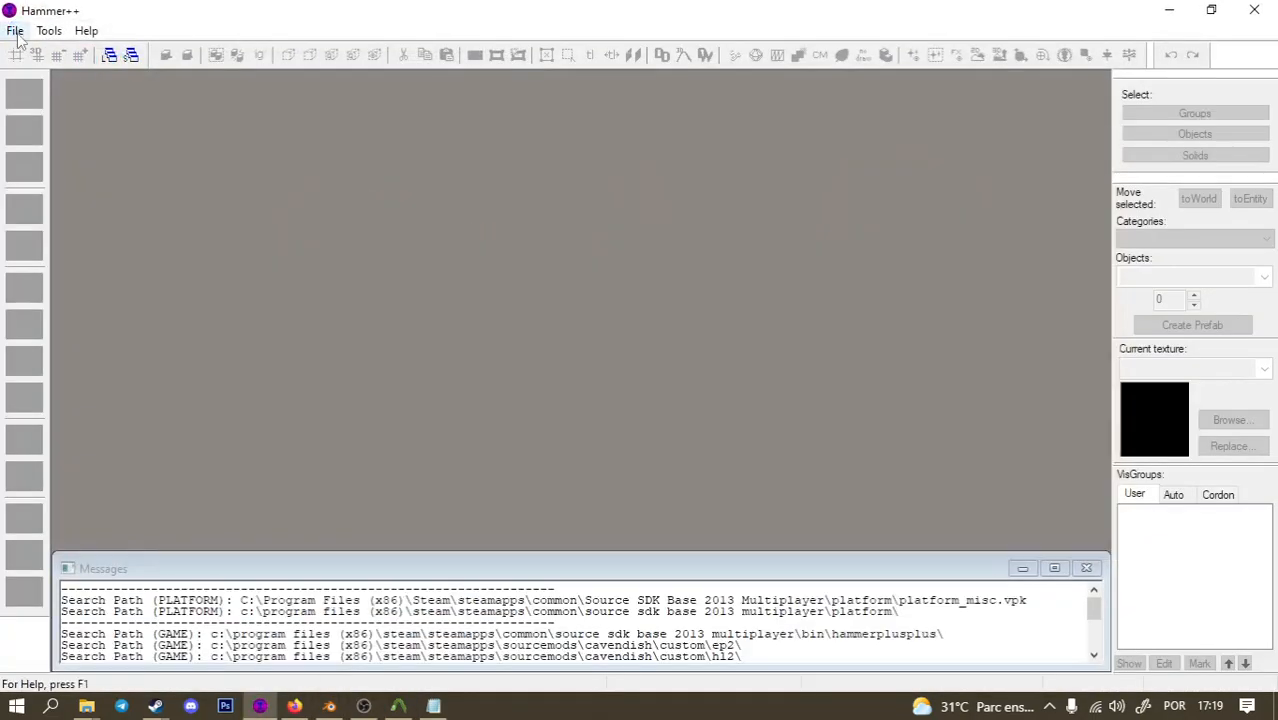
left_click(15, 31)
mouse_move(65, 100)
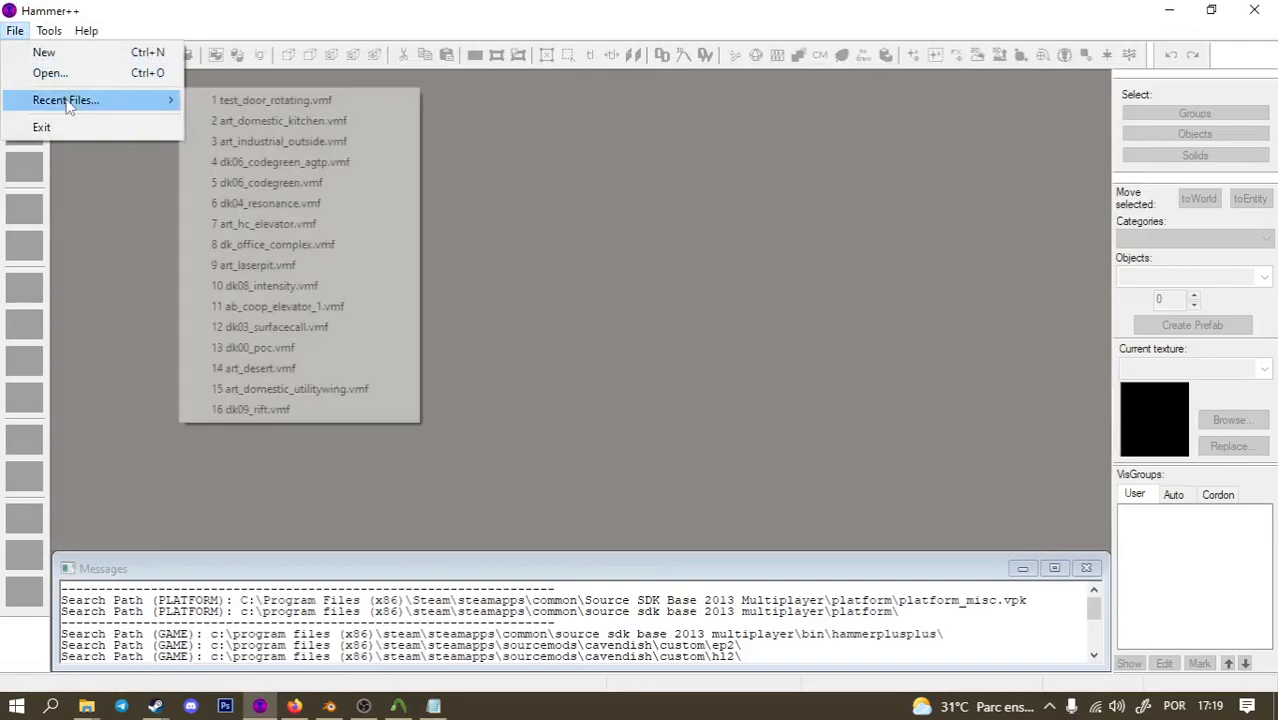
left_click(234, 104)
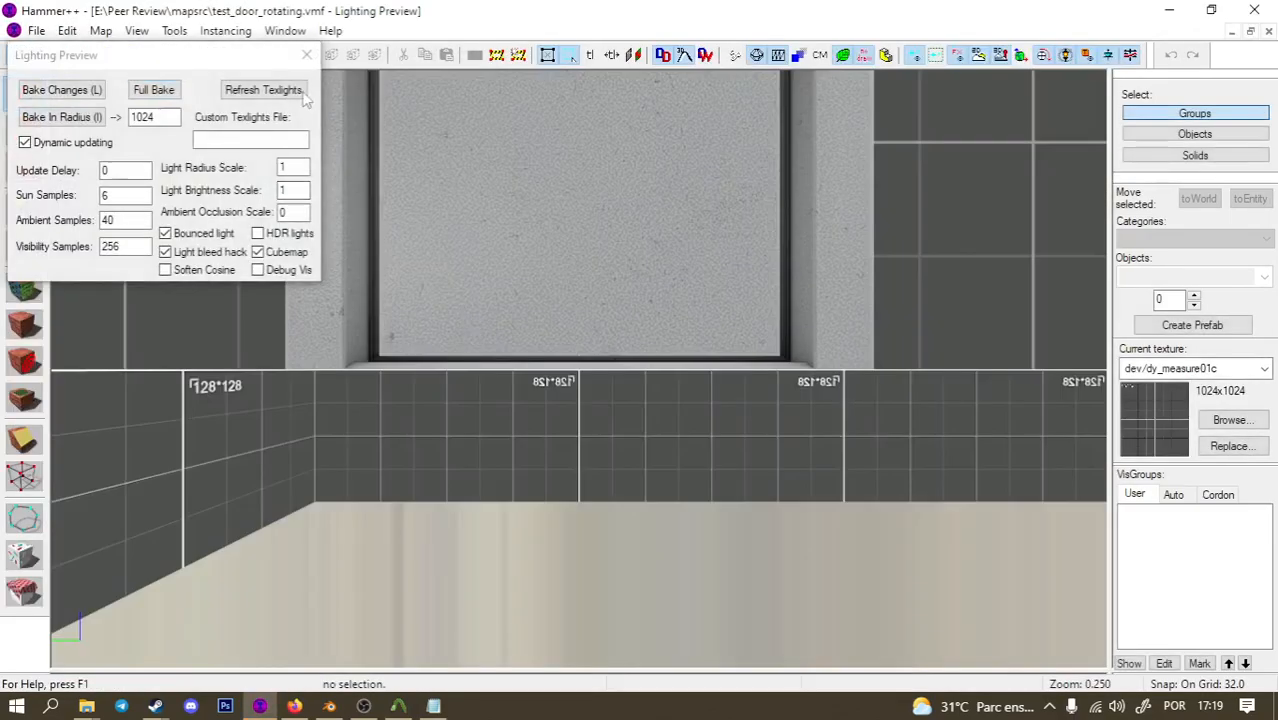
left_click(307, 55)
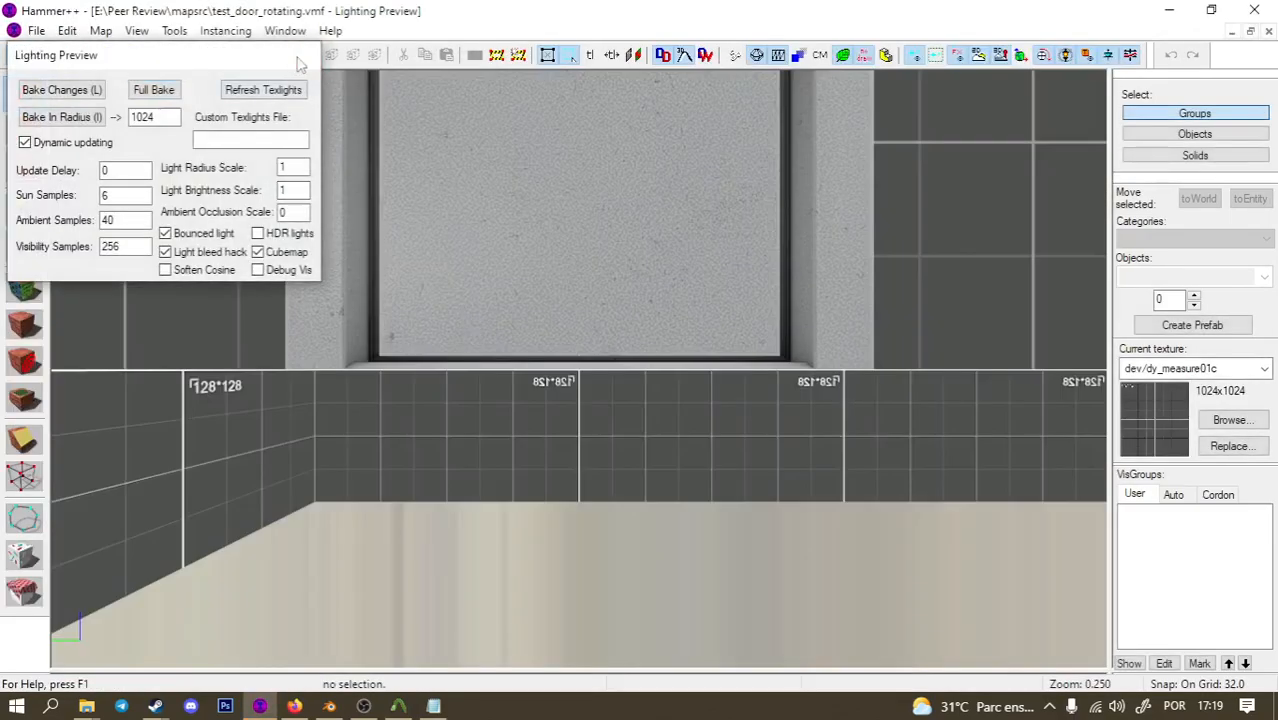
Fly the camera to the freezer door and delete its surrounding frame to expose the door's edges.
key("z")
key("s")
key("w")
key("a")
left_click(579, 370)
key("Delete")
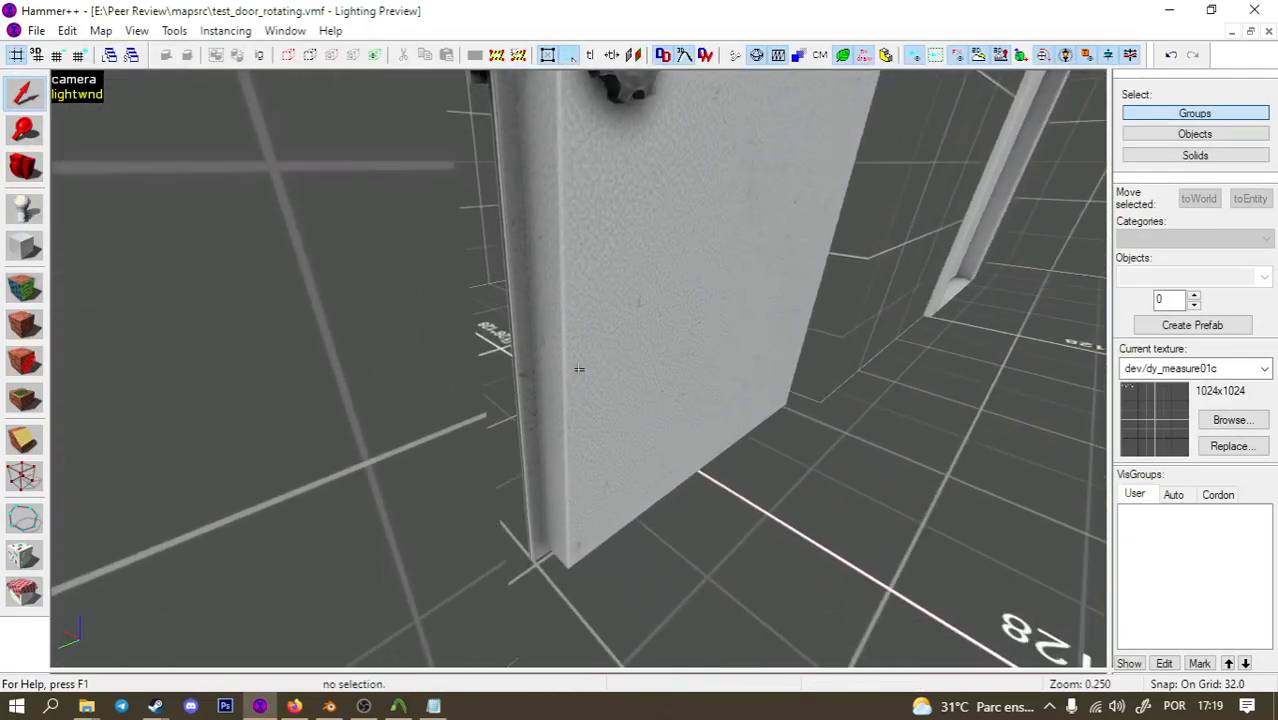
Examine the door's edges, faces, latch lever and knob from all sides, and restore the deleted frame.
key("d")
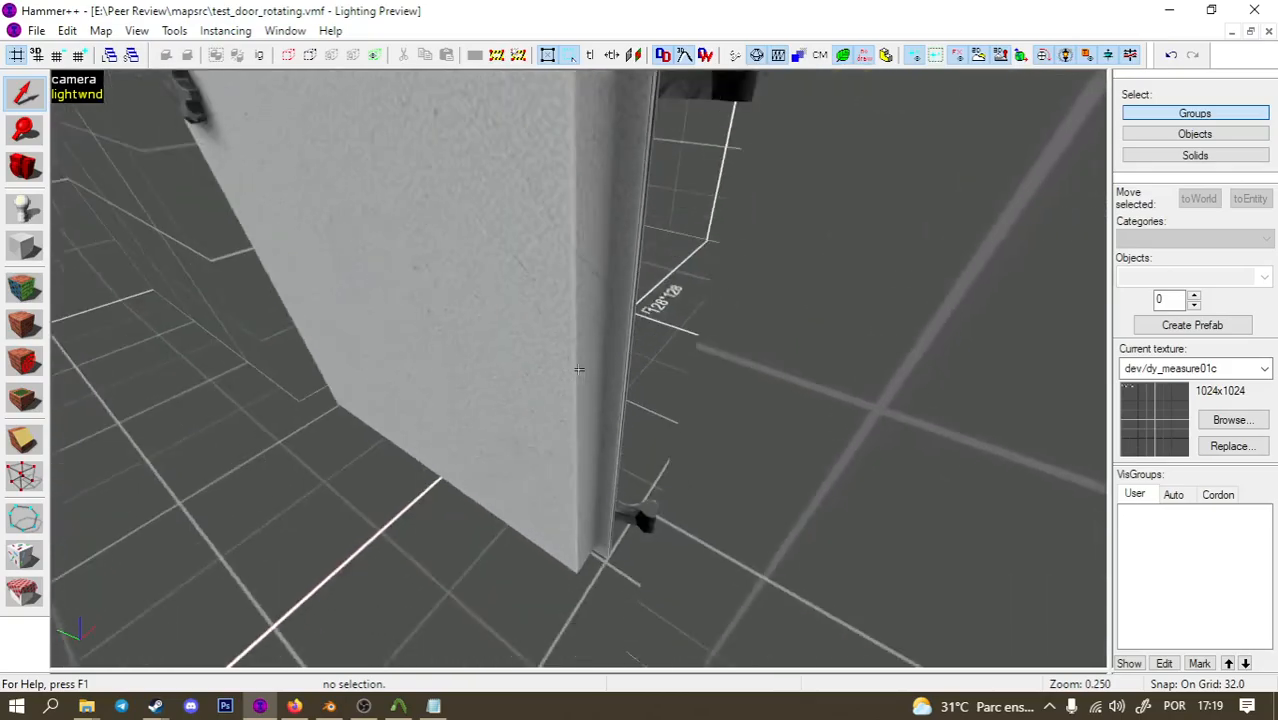
key("w")
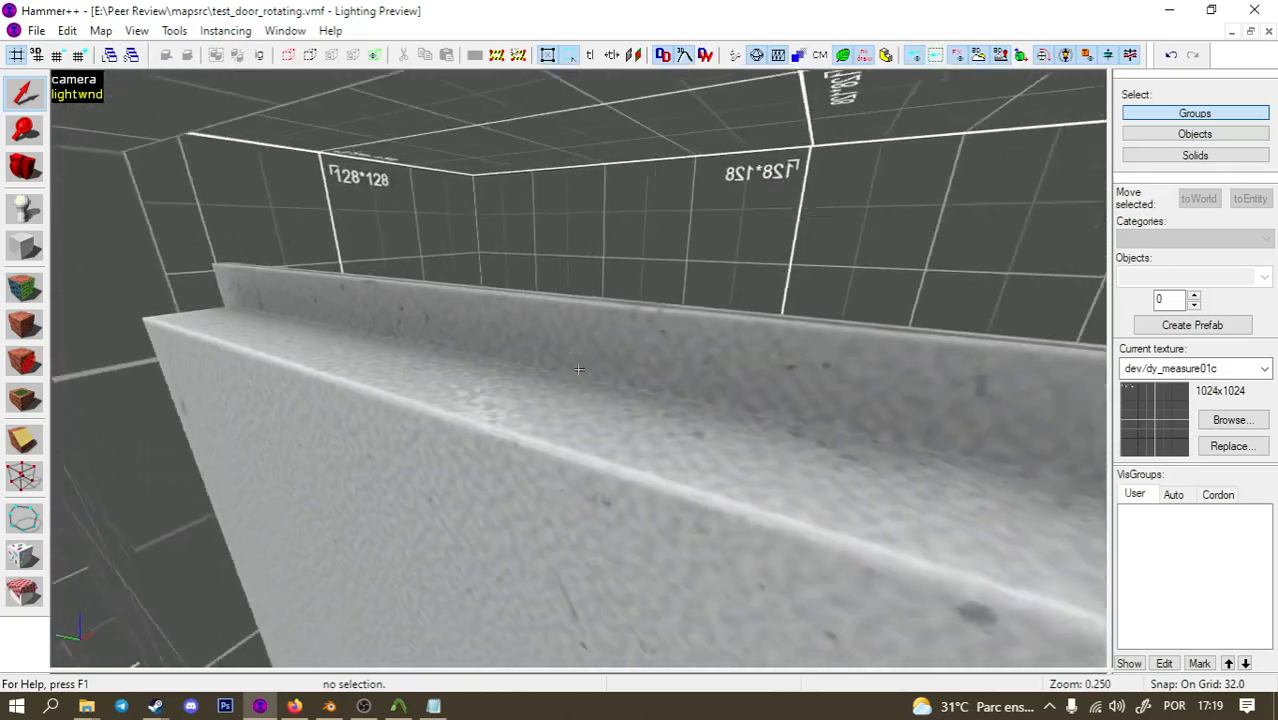
key("s")
key("w")
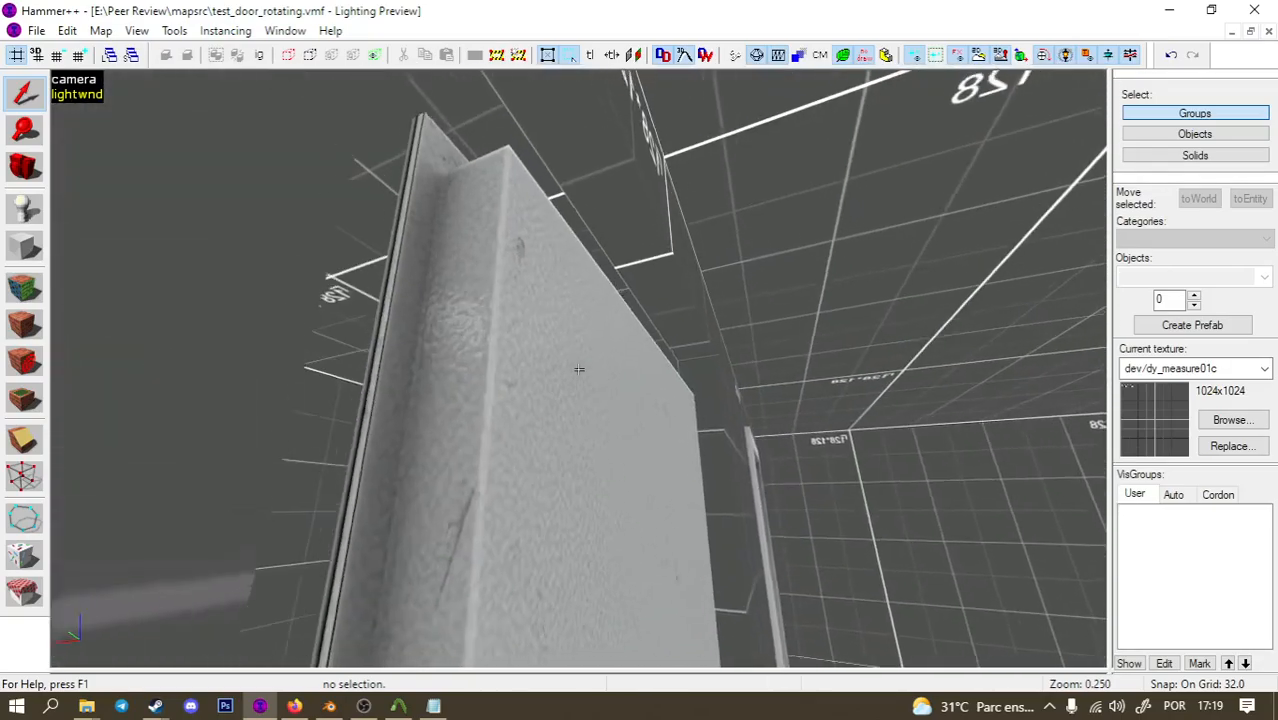
key("w")
key("w")
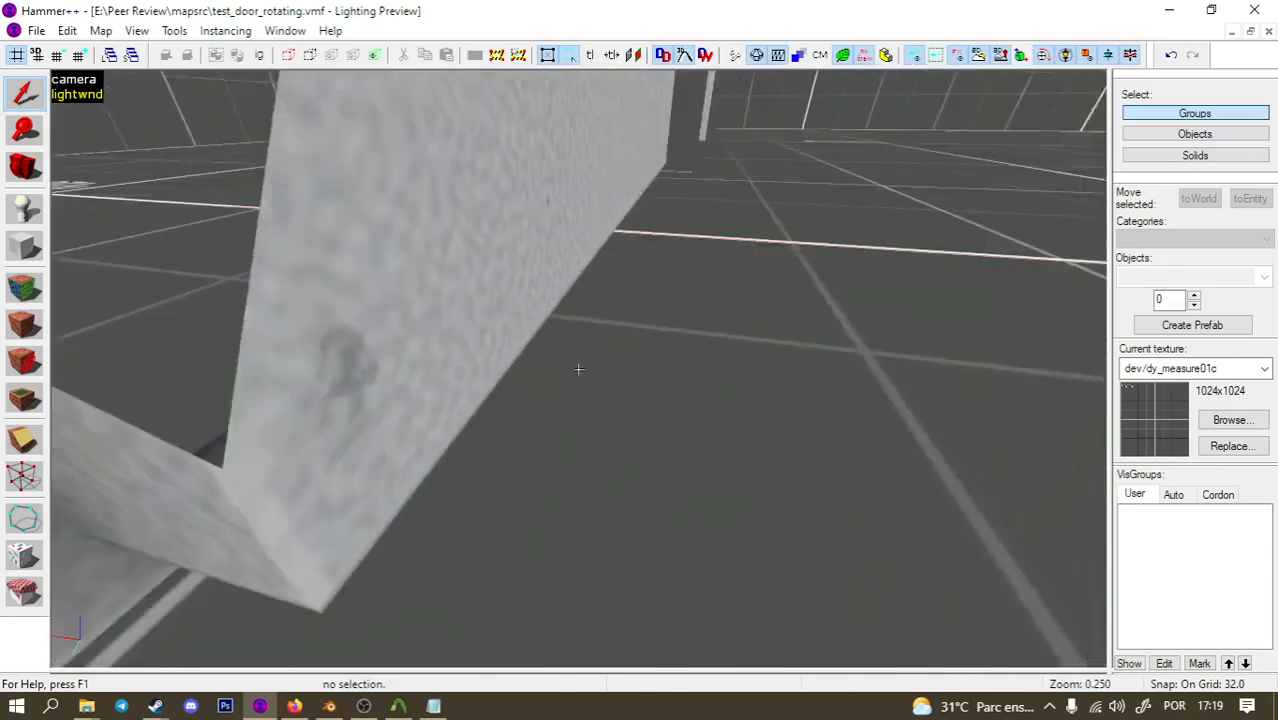
key("s")
key("w")
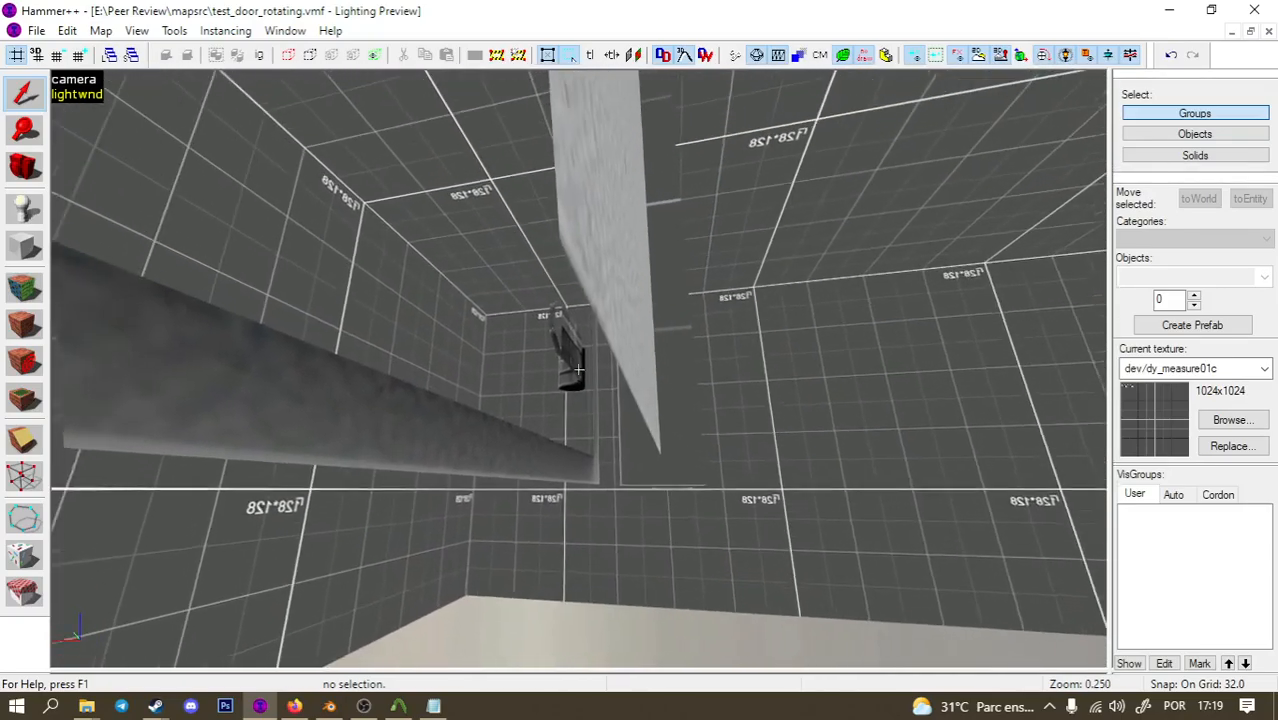
key("w")
key("w")
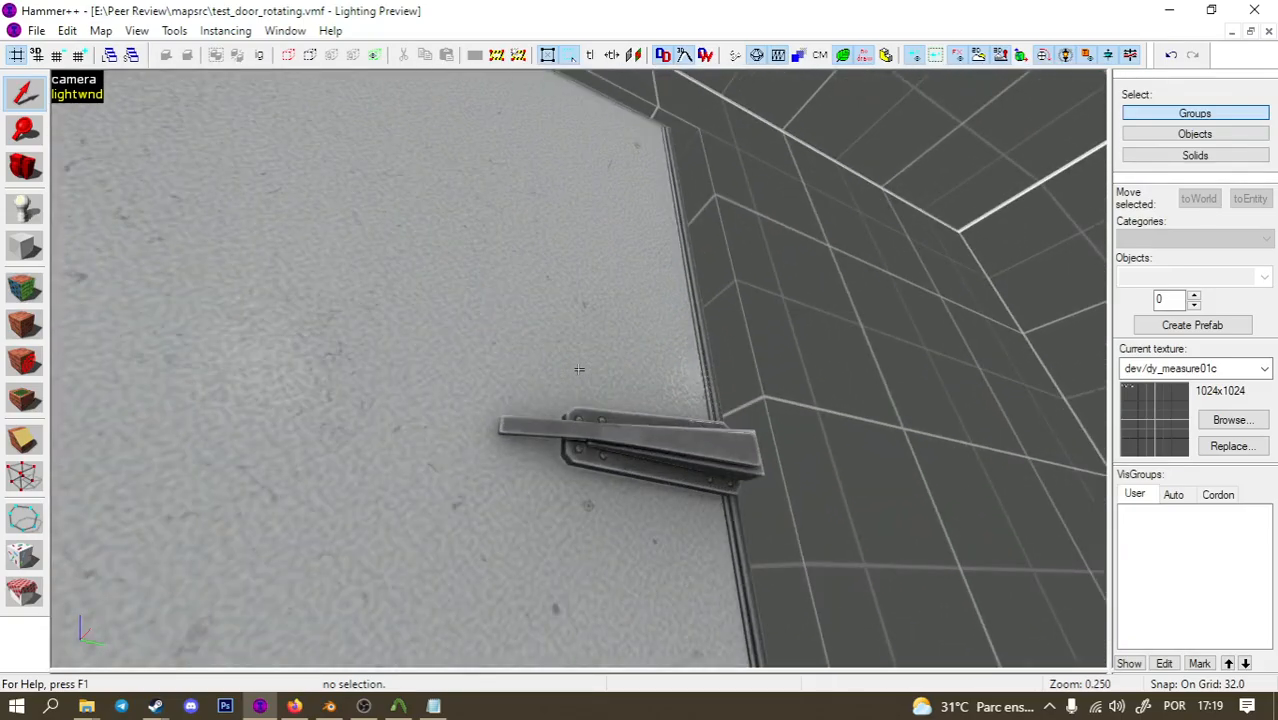
key("w")
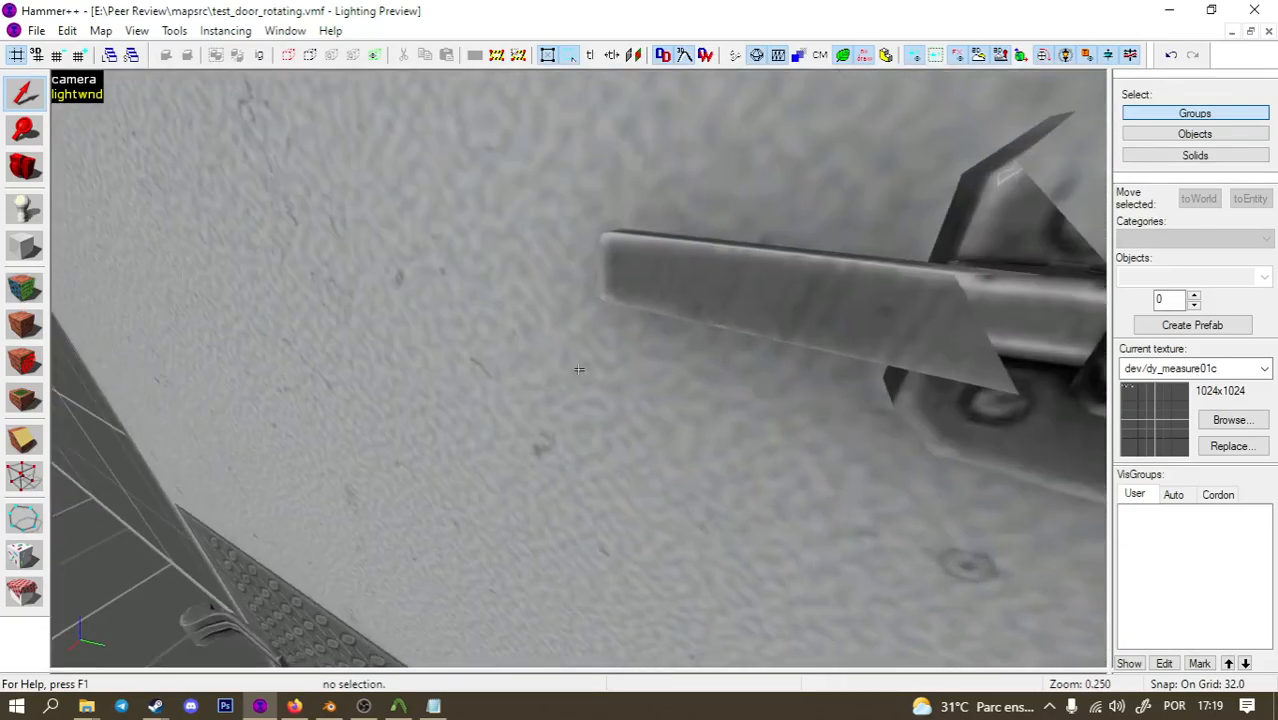
key("w")
key("s")
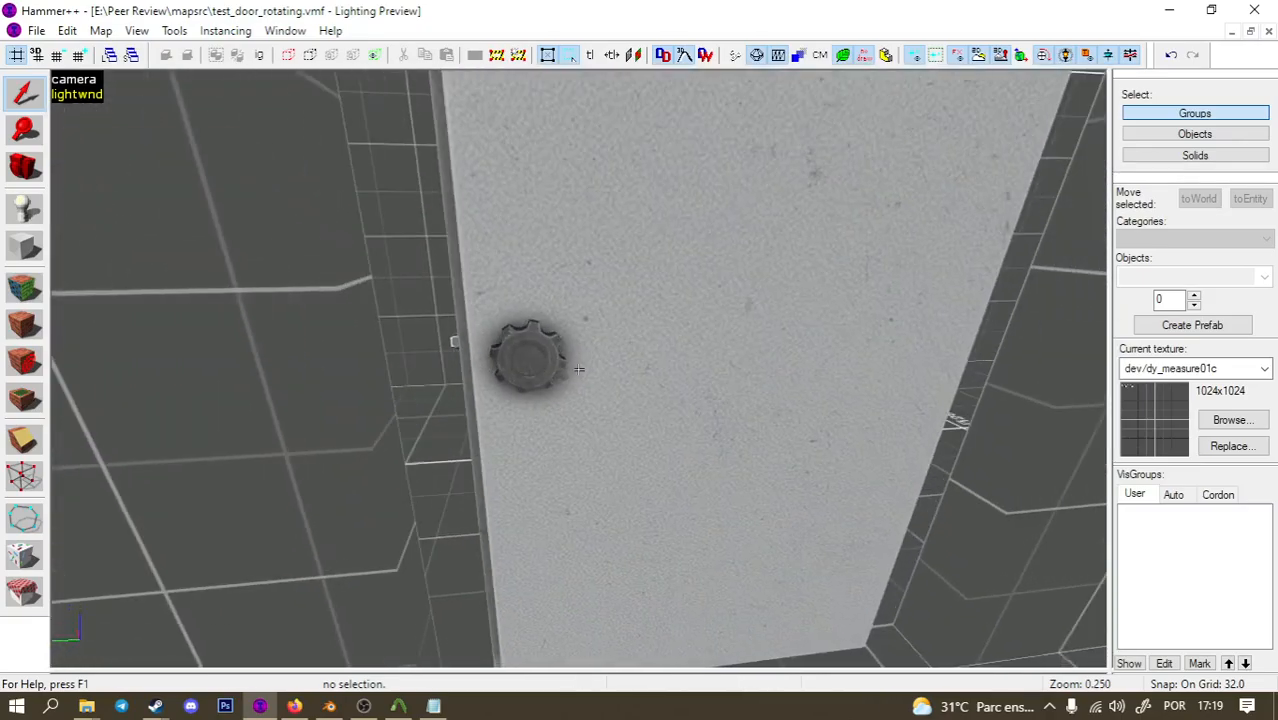
key("z")
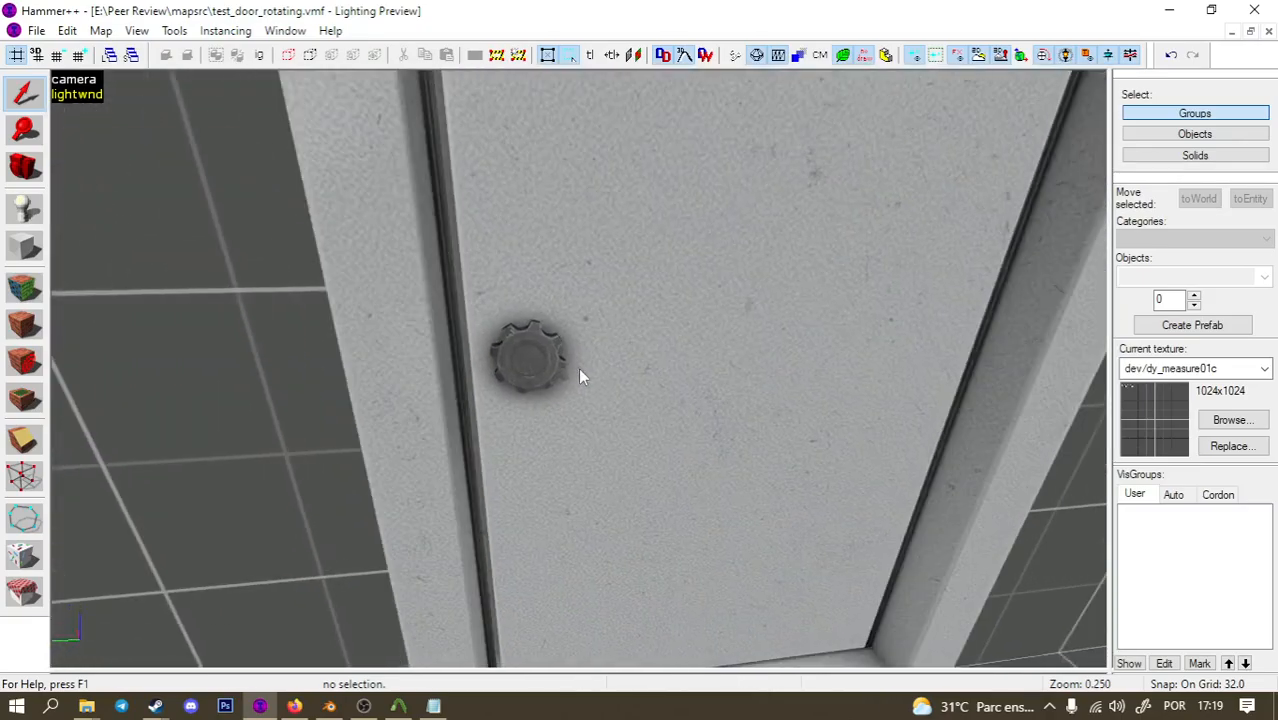
Return to Blender, assign the idle action to freezerdoor02_rotating and play the animation.
left_click(329, 706)
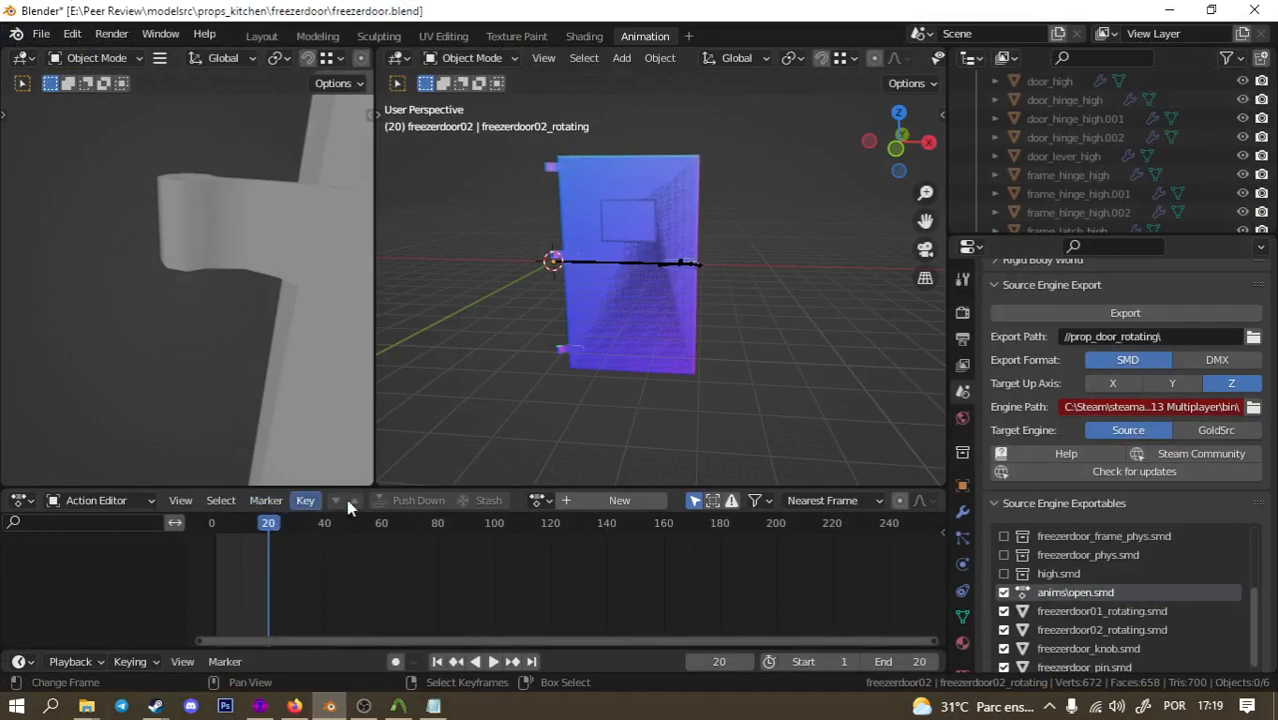
left_click(537, 500)
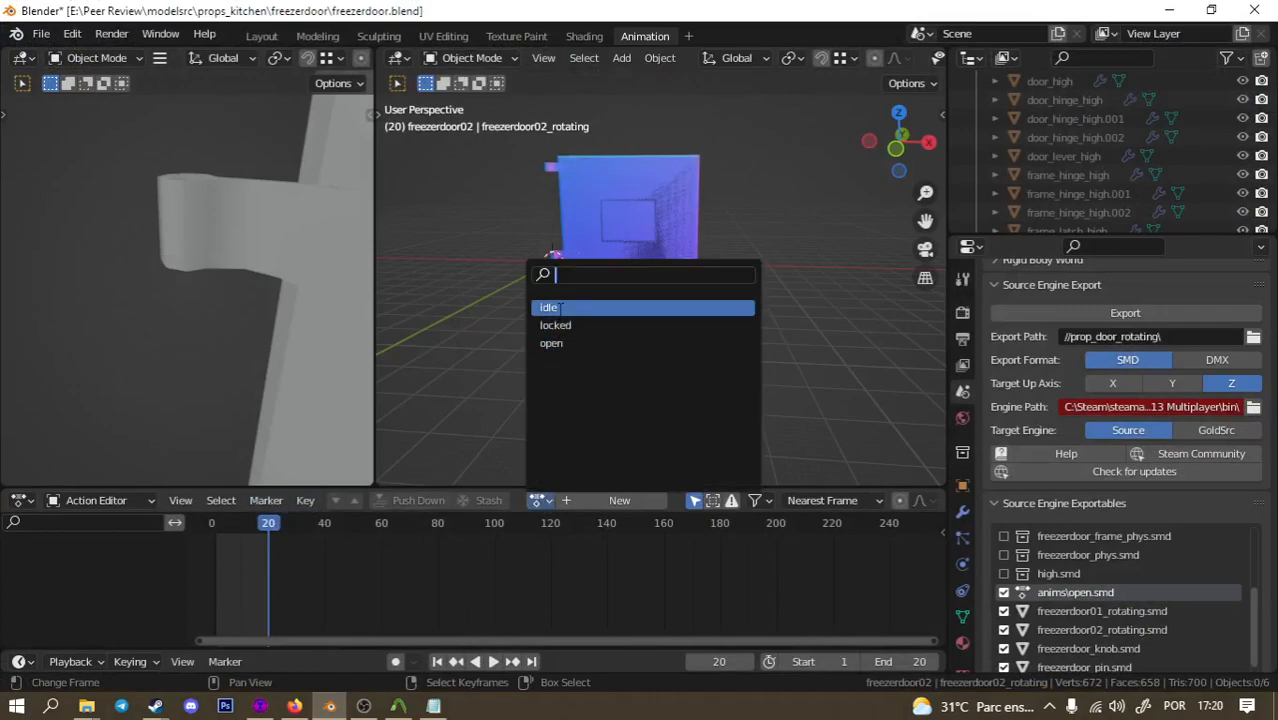
left_click(558, 308)
key("space")
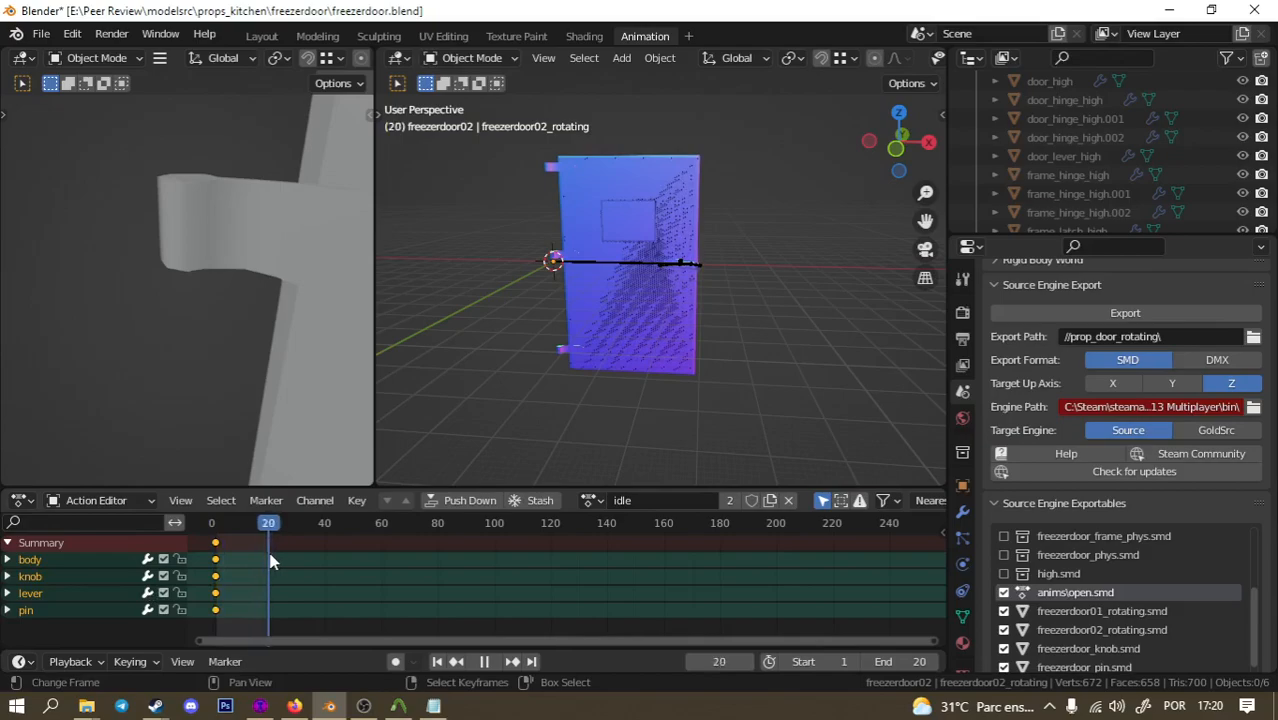
Select Door_Armature, enter Pose Mode and select all of its bones.
left_click(660, 291)
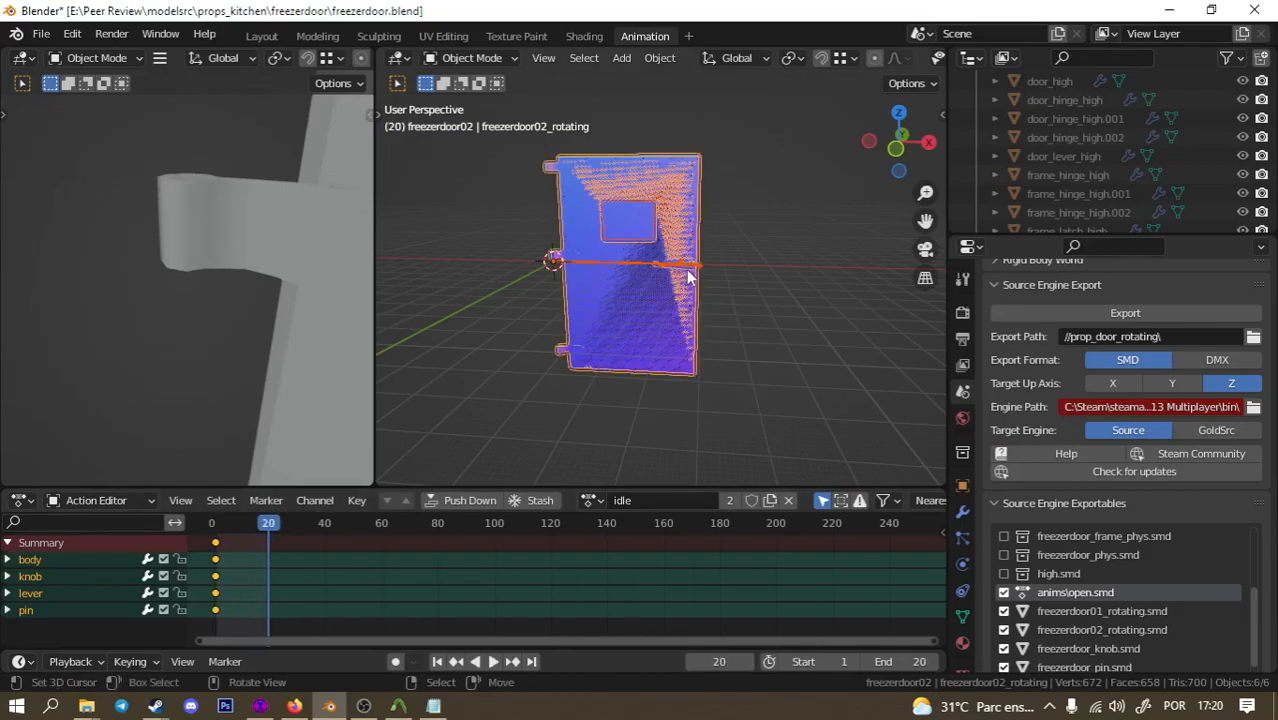
left_click(657, 262)
left_click(639, 264)
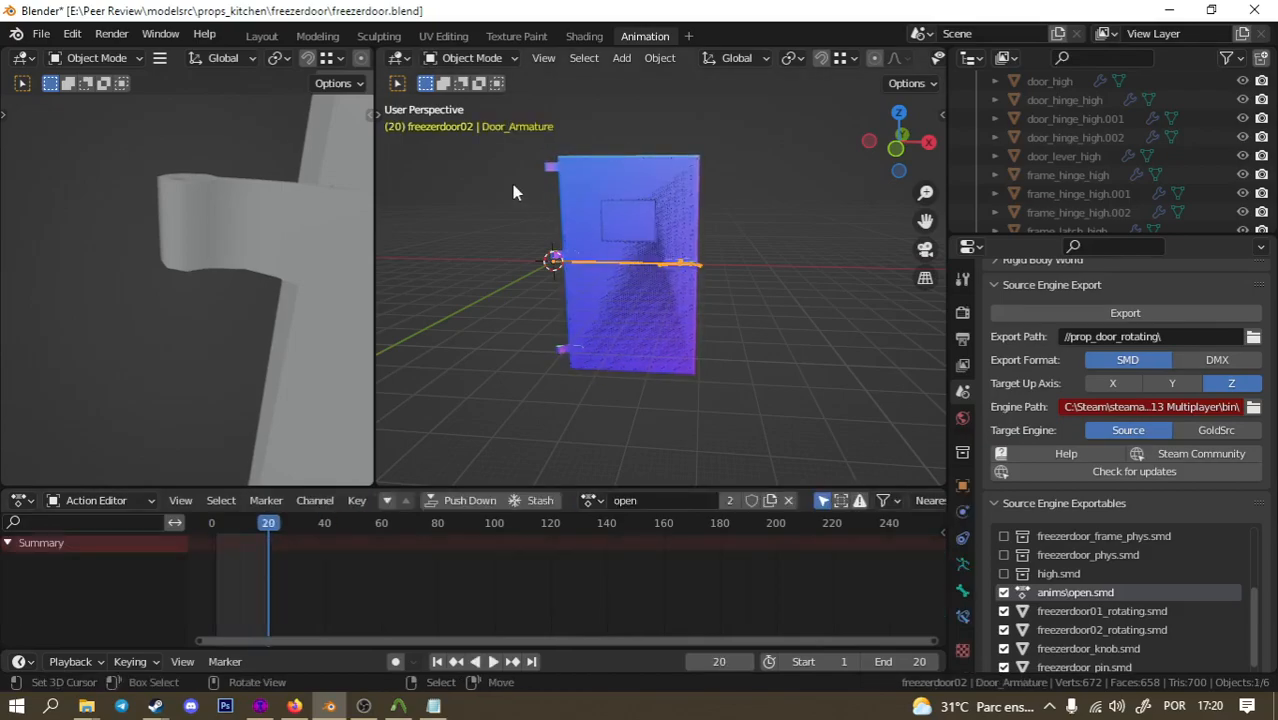
left_click(445, 58)
left_click(441, 115)
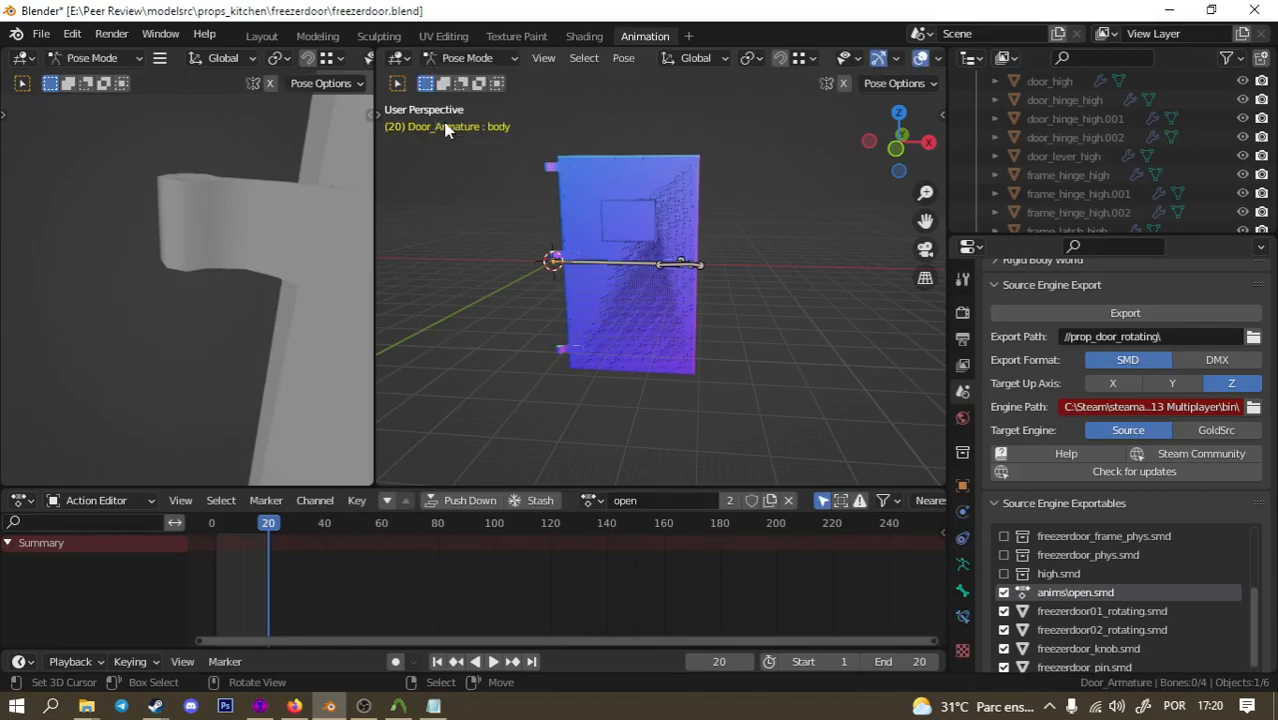
key("a")
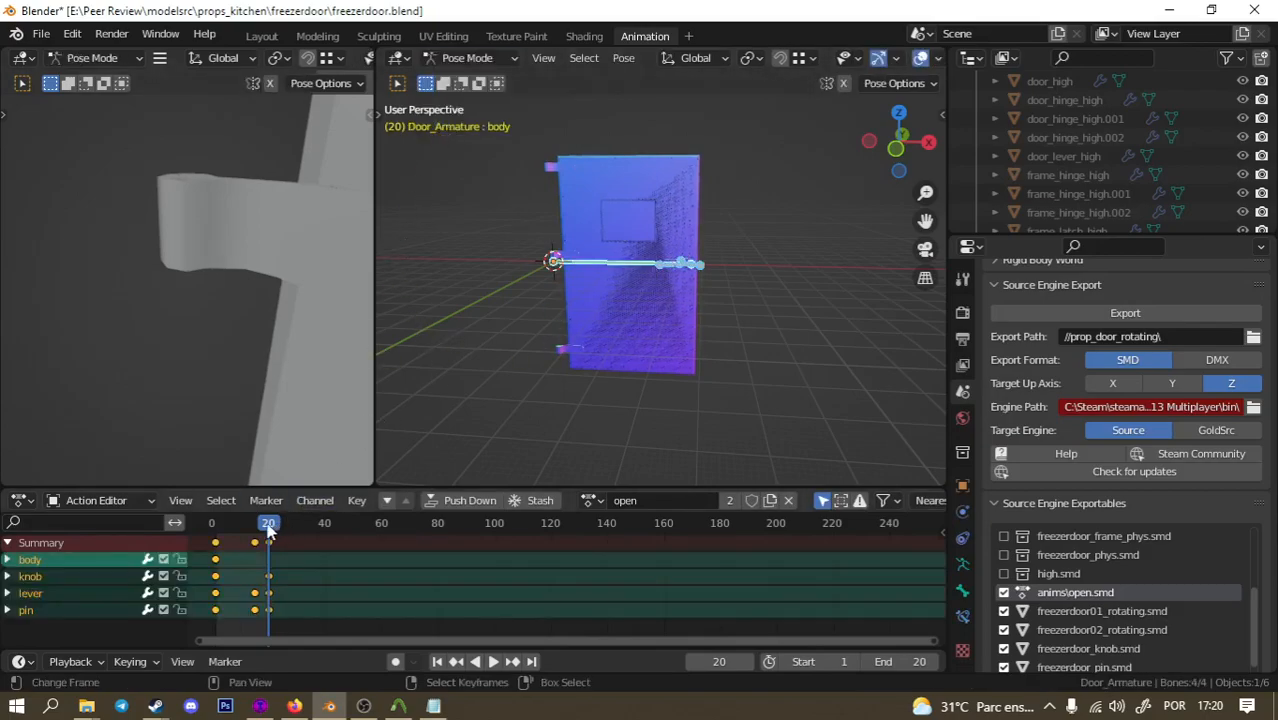
Insert Location, Rotation & Scale keyframes for all bones at frame 20 of the idle action, and save the file.
left_click(592, 500)
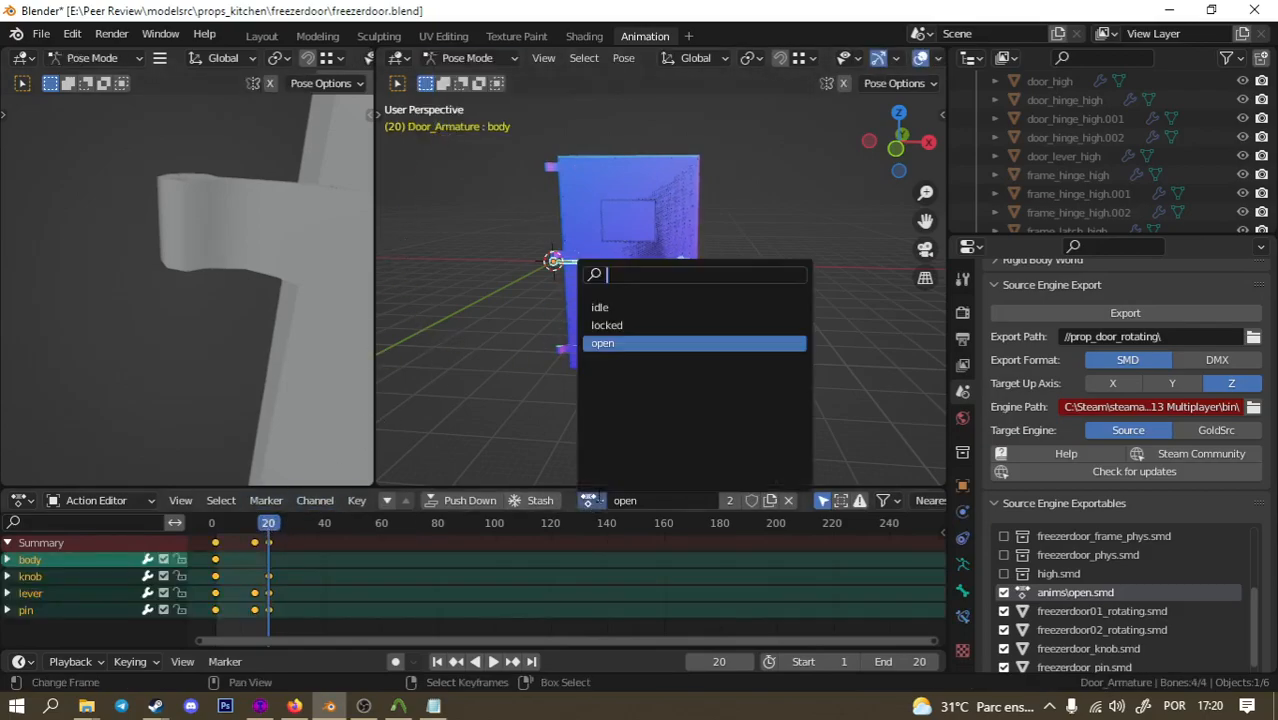
left_click(628, 308)
key("space")
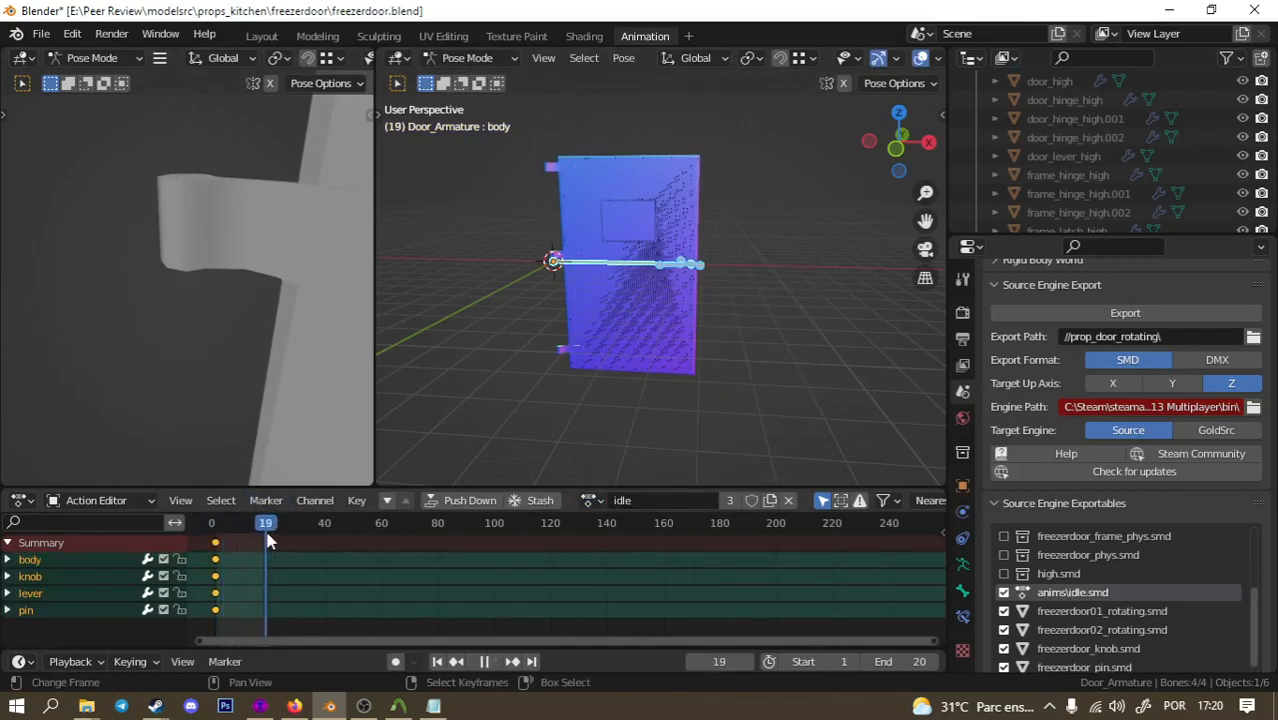
key("i")
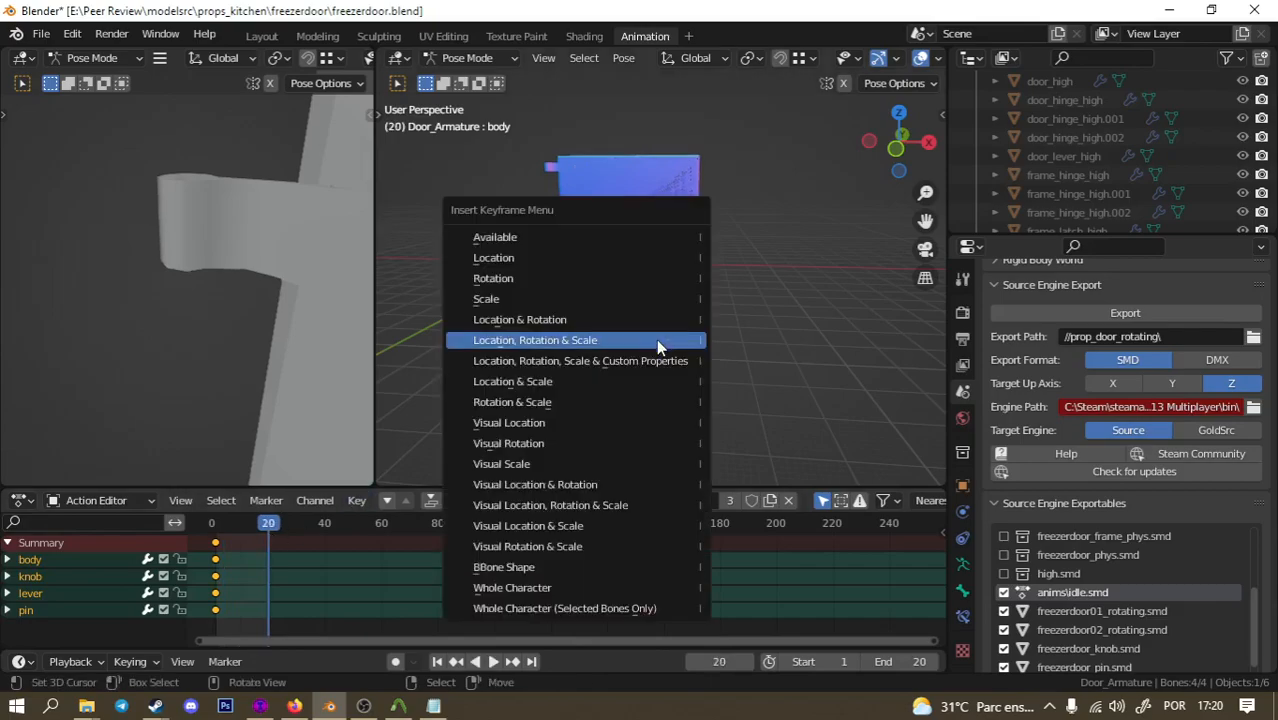
left_click(656, 338)
left_click(592, 303)
key("ctrl+s")
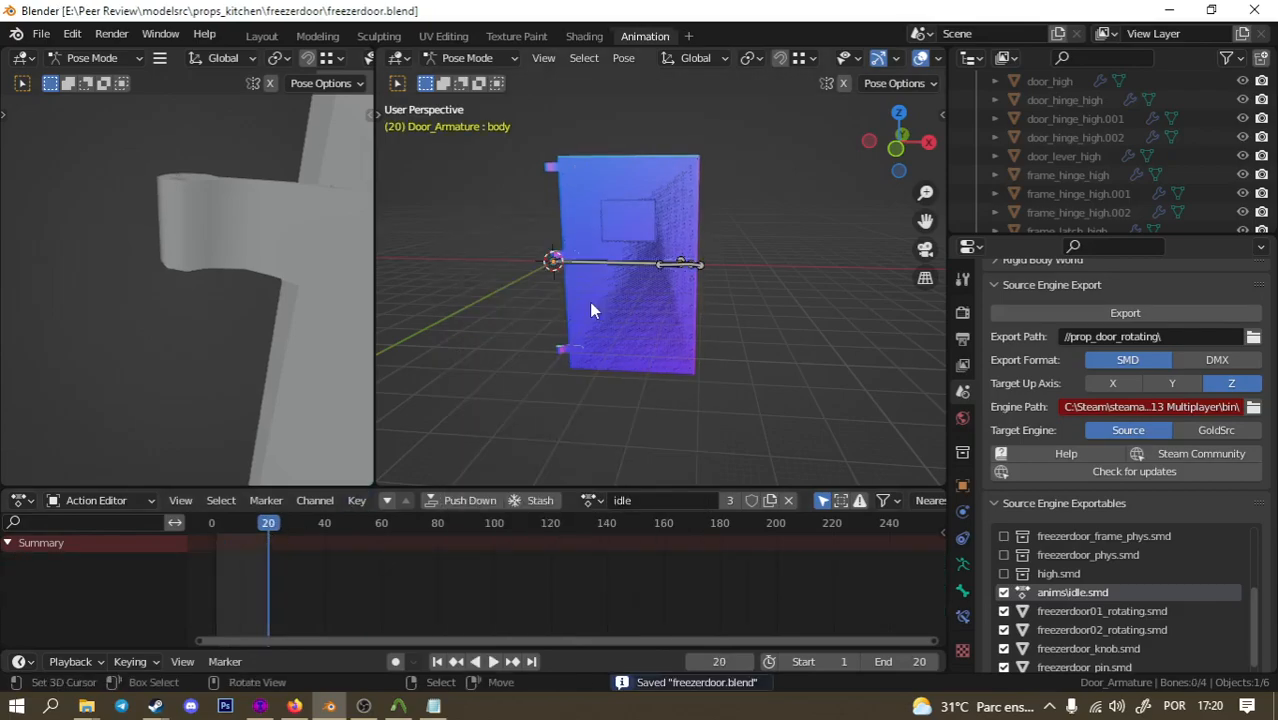
Assign the open action to Door_Armature and select the pin bone at the door's latch.
scroll(634, 290, "up", 6)
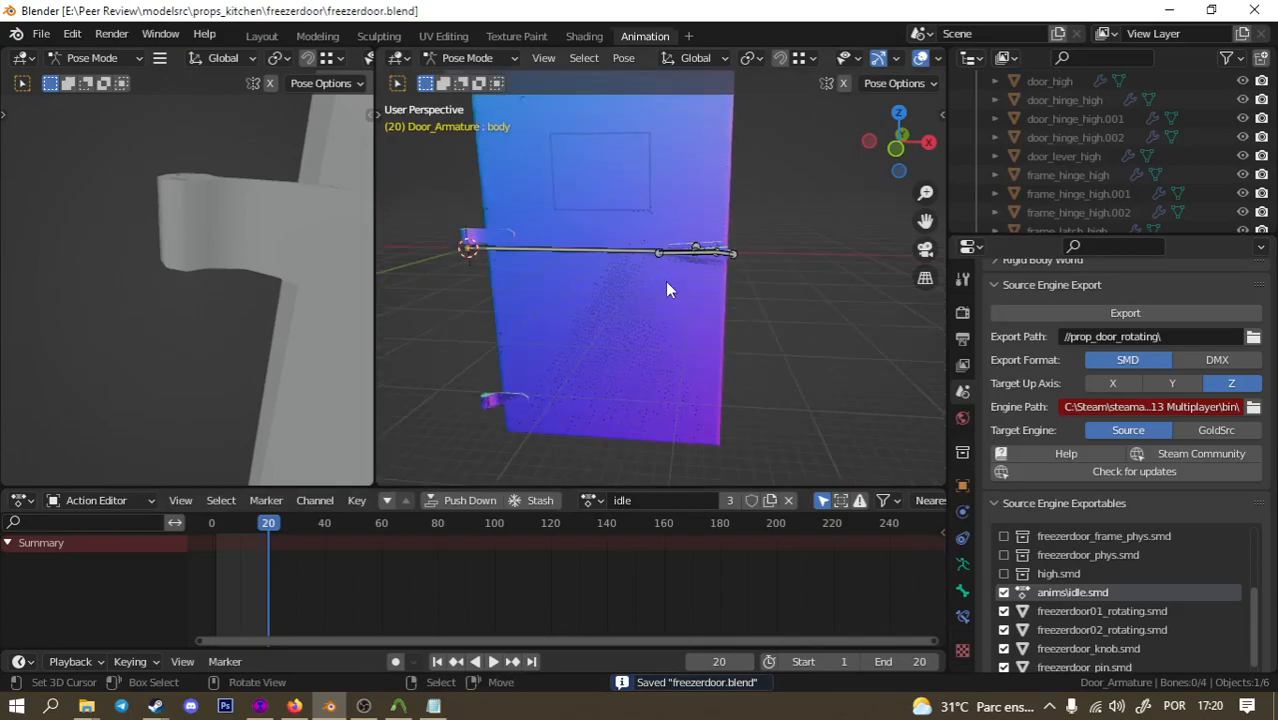
left_click(590, 501)
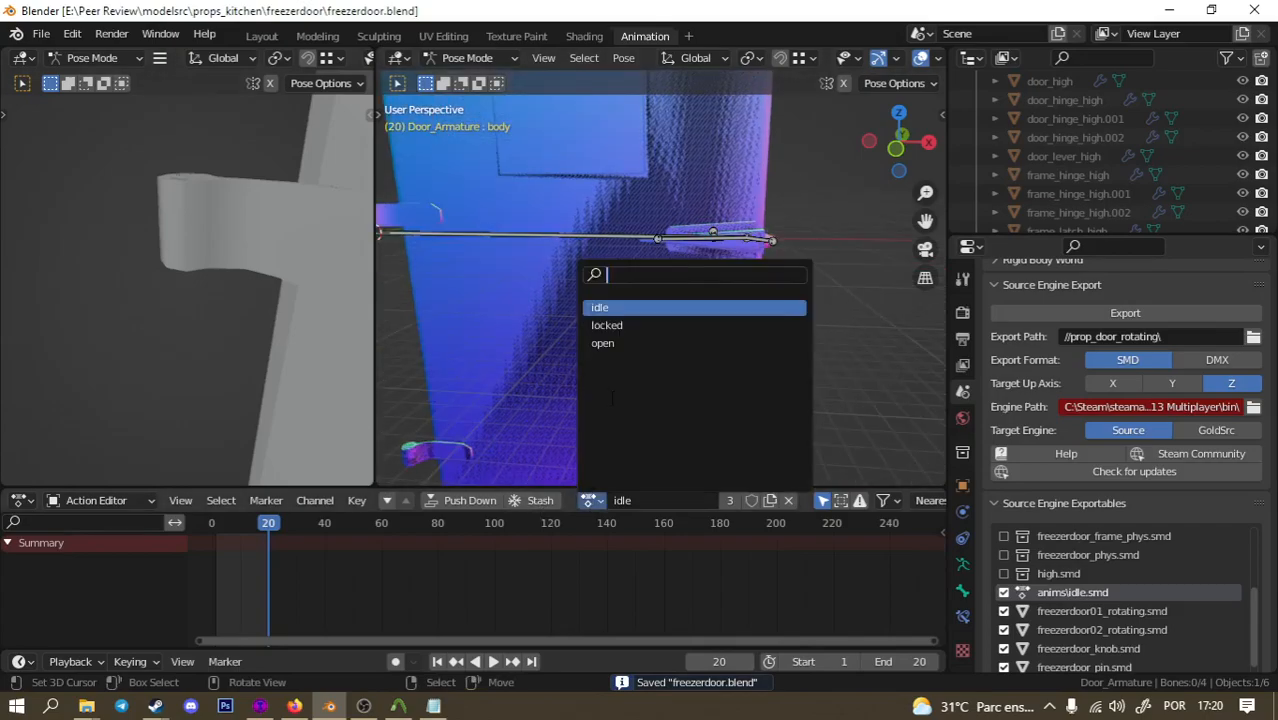
left_click(621, 345)
left_click(757, 243)
middle_click_drag(757, 249, 714, 366)
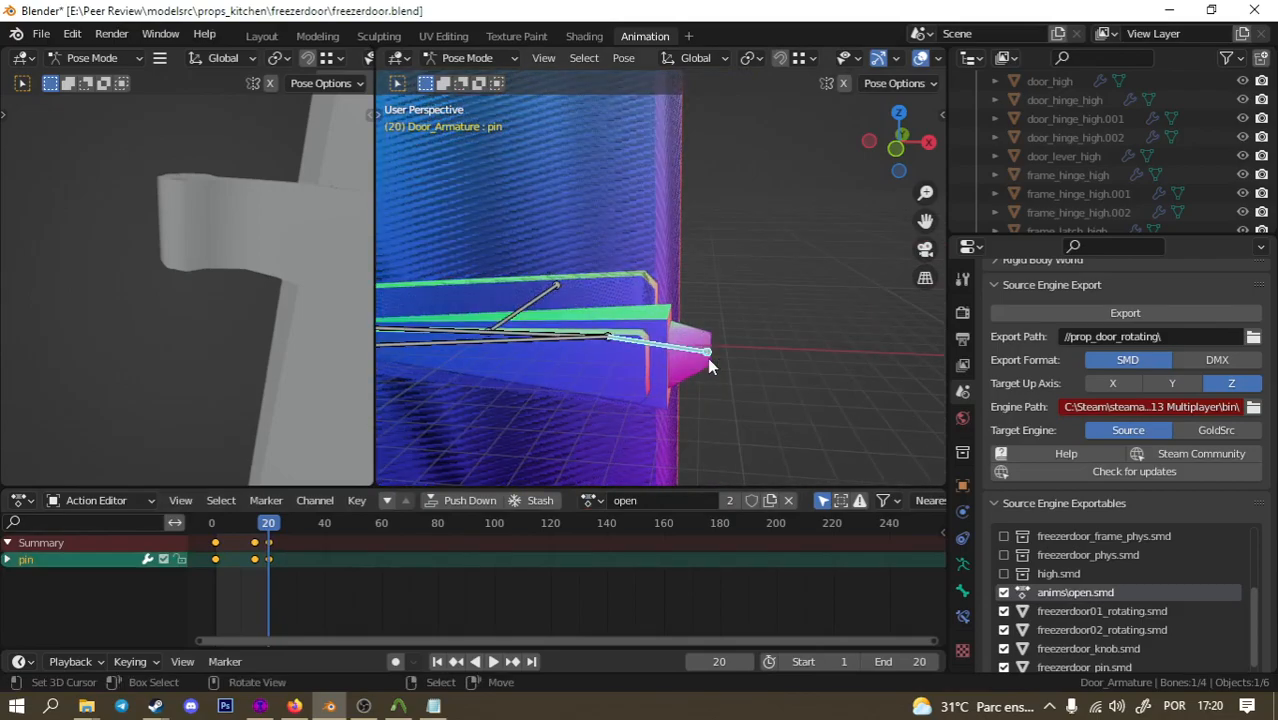
Try a smaller scale on the pin bone at frame 20 and play the open animation.
key("s")
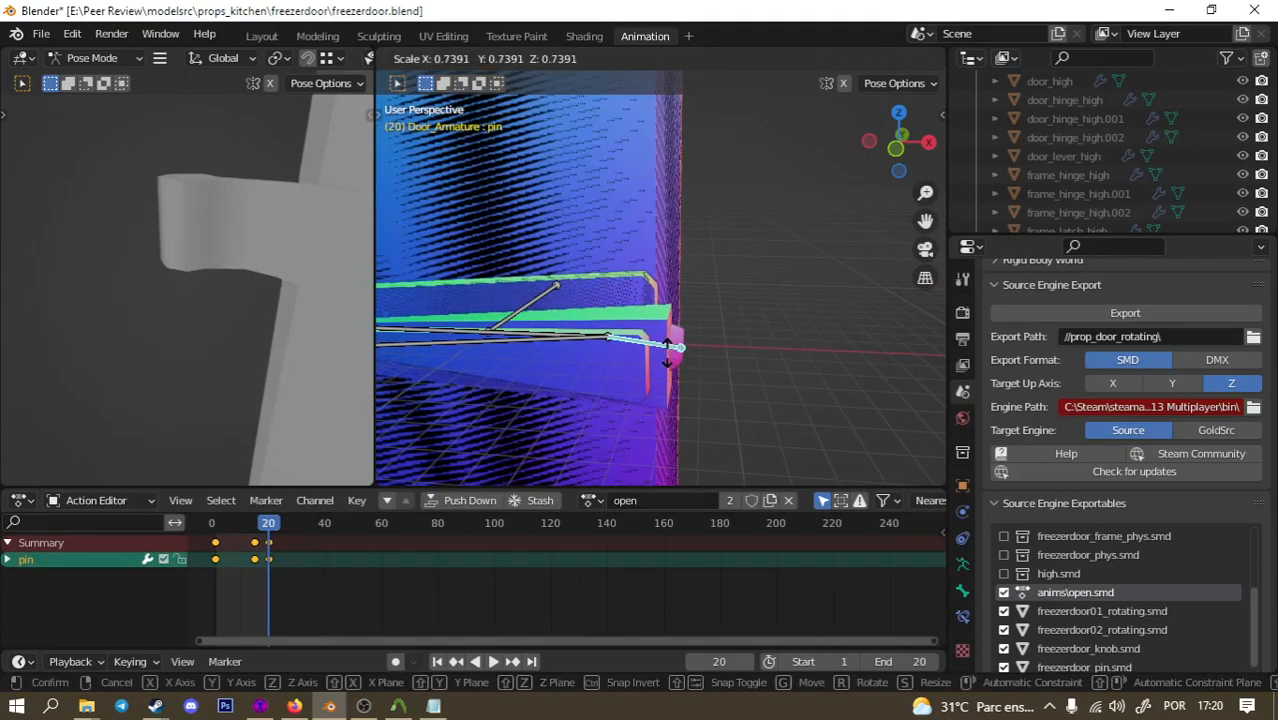
right_click(671, 353)
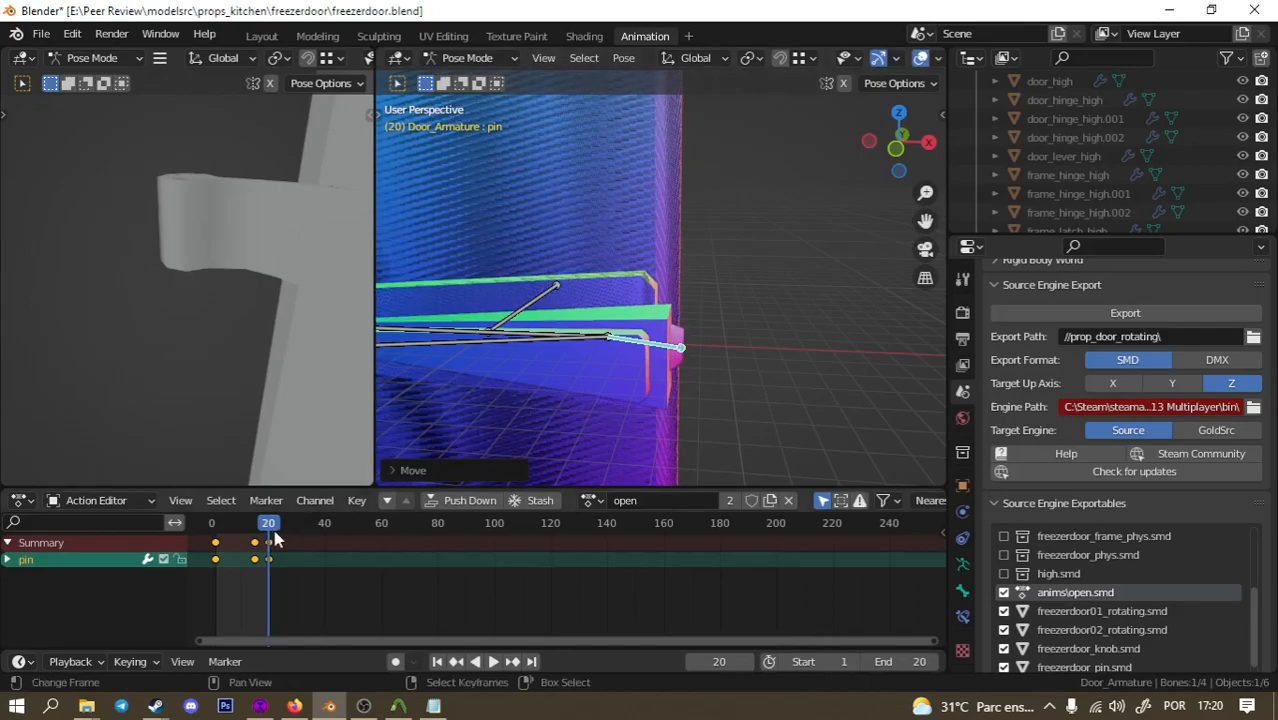
key("space")
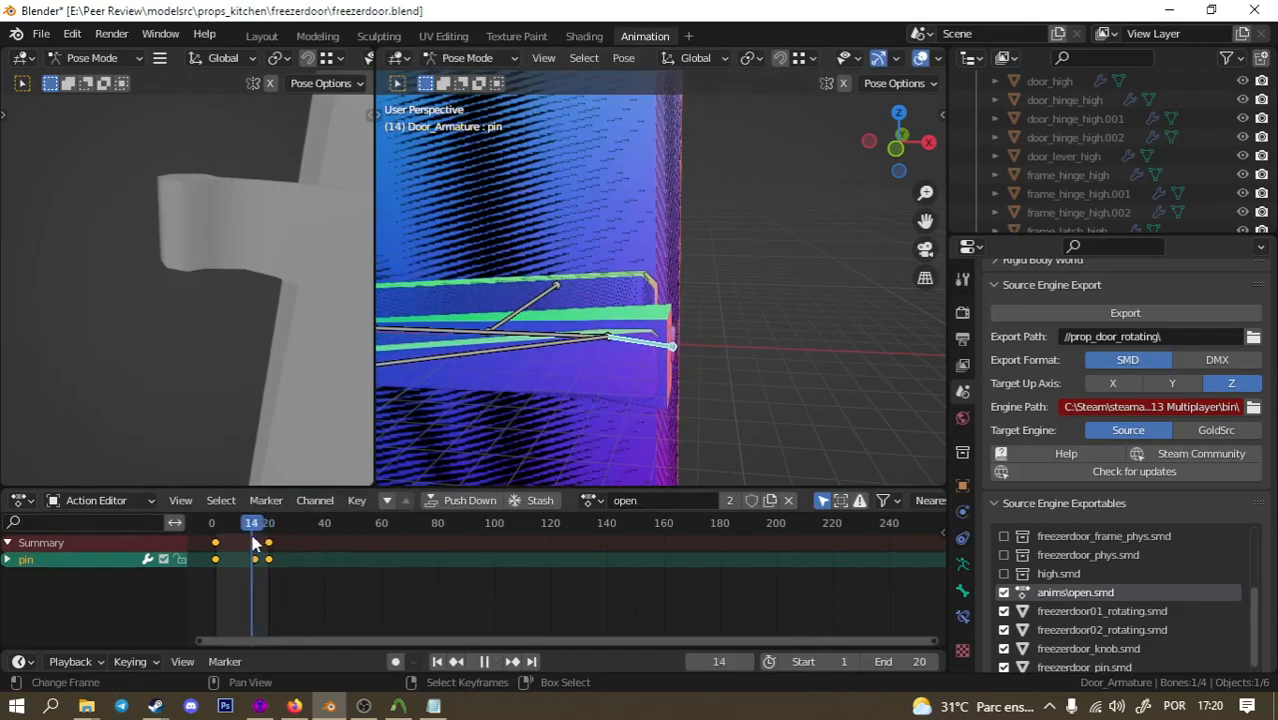
key("space")
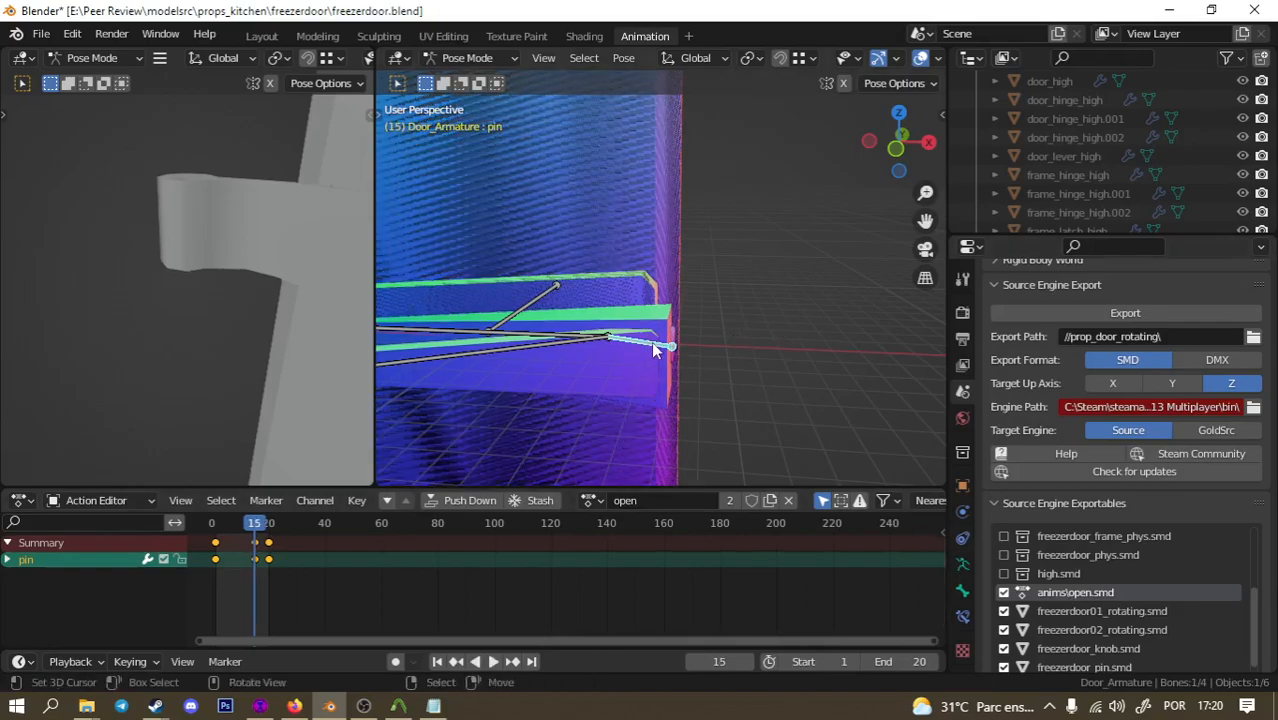
Deselect the pin bone, save freezerdoor.blend and export the checked SMD files to prop_door_rotating.
left_click(744, 321)
key("ctrl+s")
middle_click_drag(750, 357, 644, 295)
key("ctrl+s")
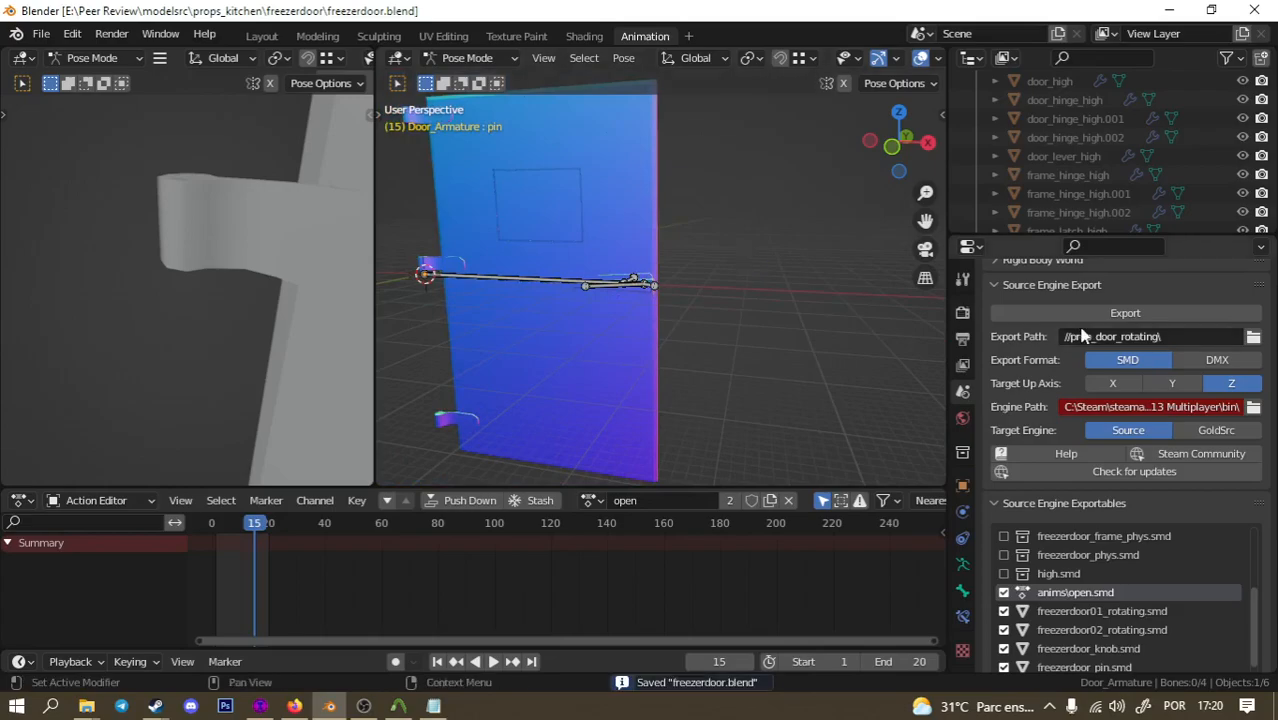
left_click(1040, 316)
left_click(983, 318)
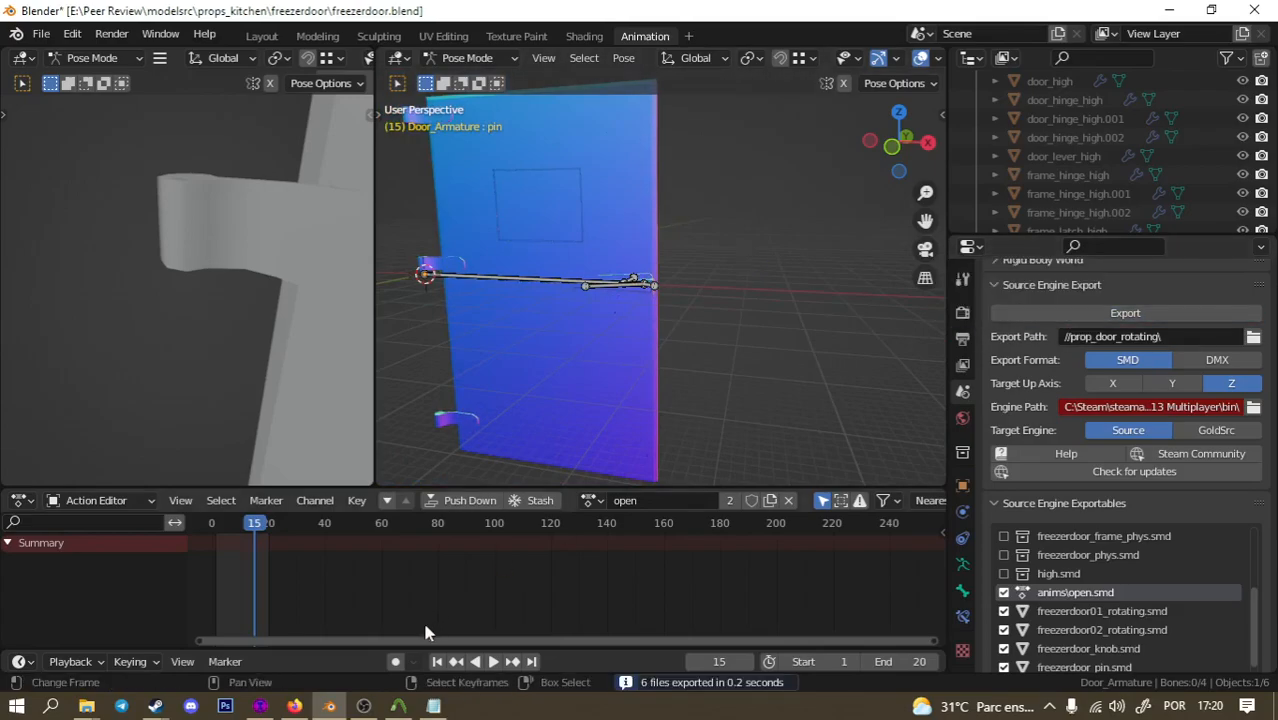
Switch to Crowbar and compile the QC files in the prop_door_rotating folder.
left_click(260, 706)
left_click(398, 706)
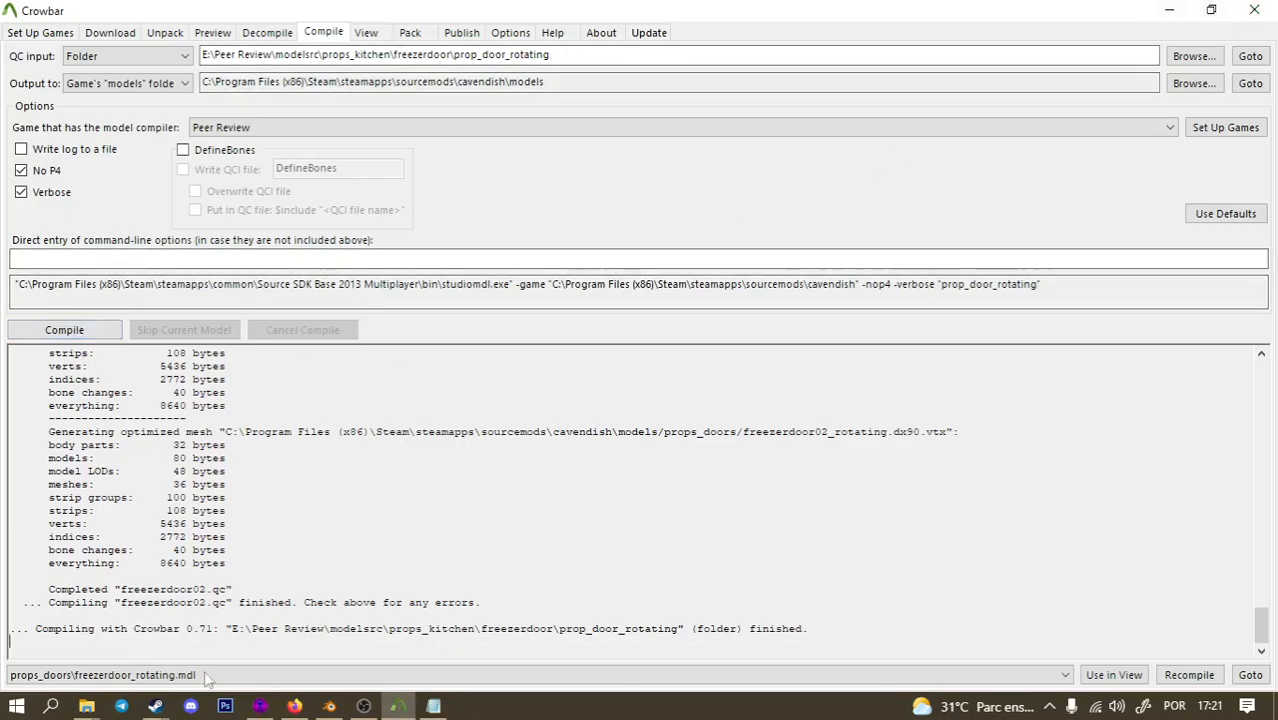
left_click(260, 706)
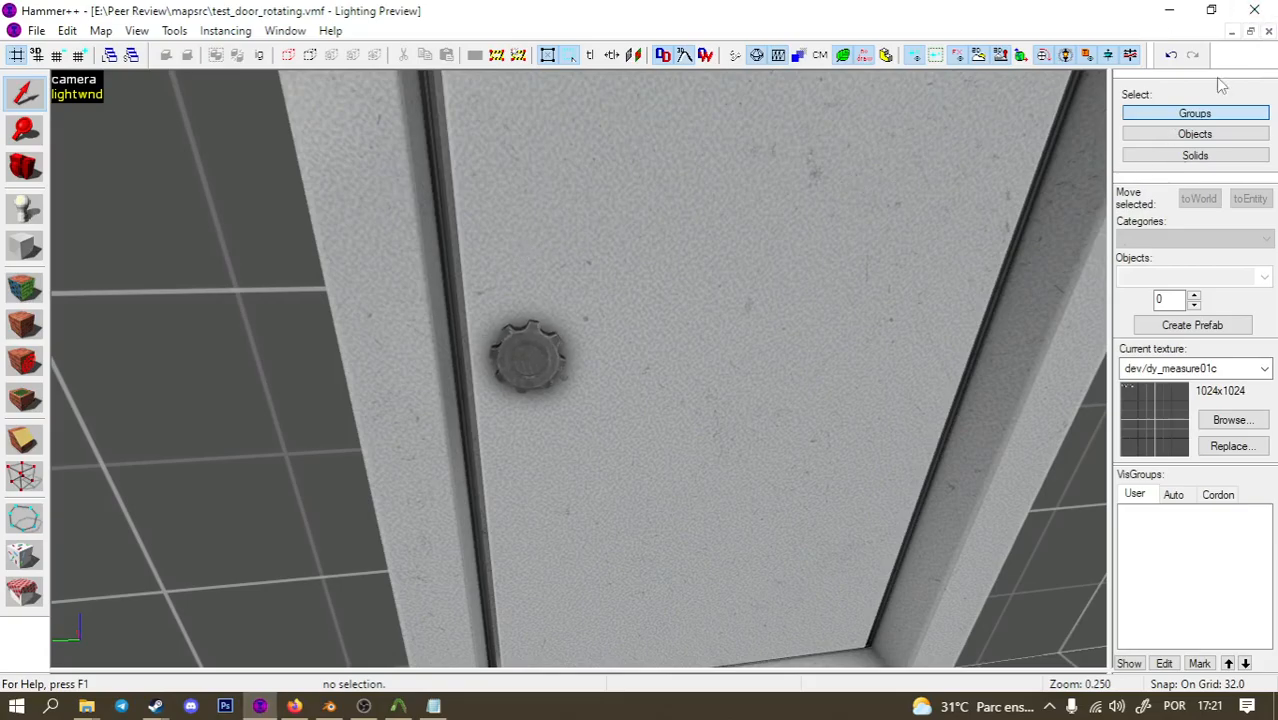
left_click(399, 708)
left_click(22, 329)
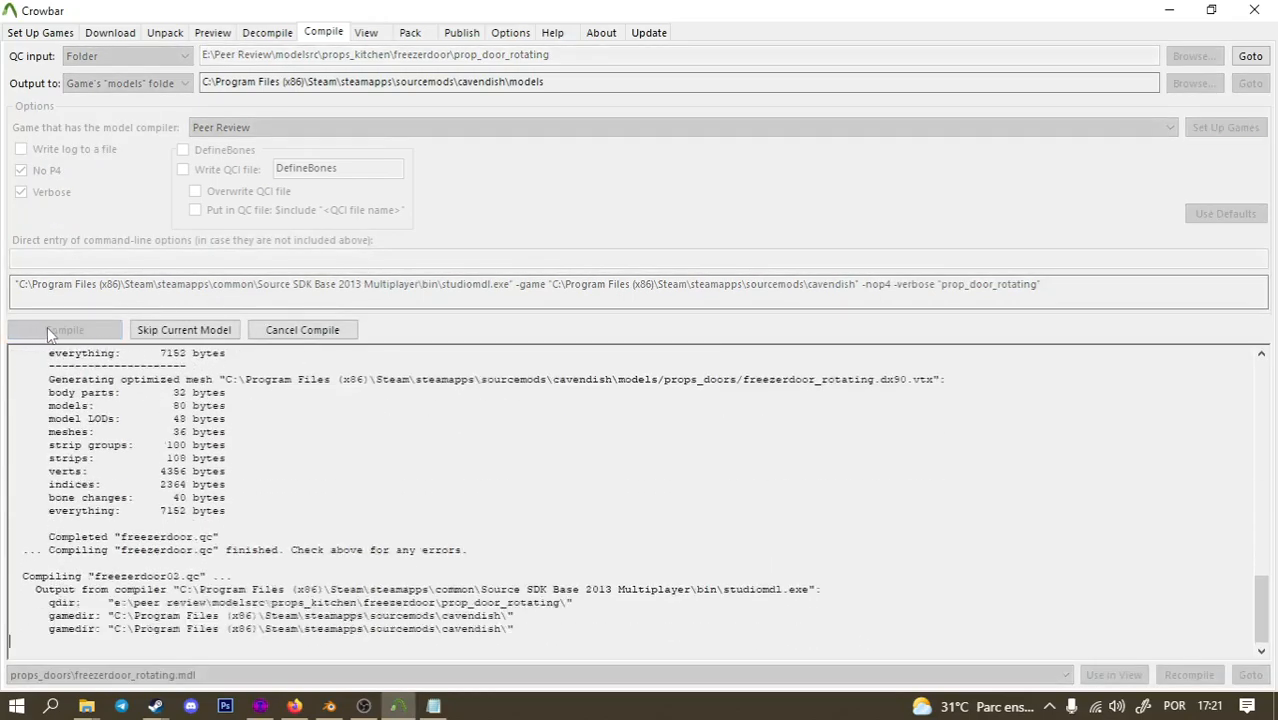
Switch to Hammer++ and examine the recompiled rotating door and its frame in the 3D view.
left_click(397, 708)
left_click(617, 330)
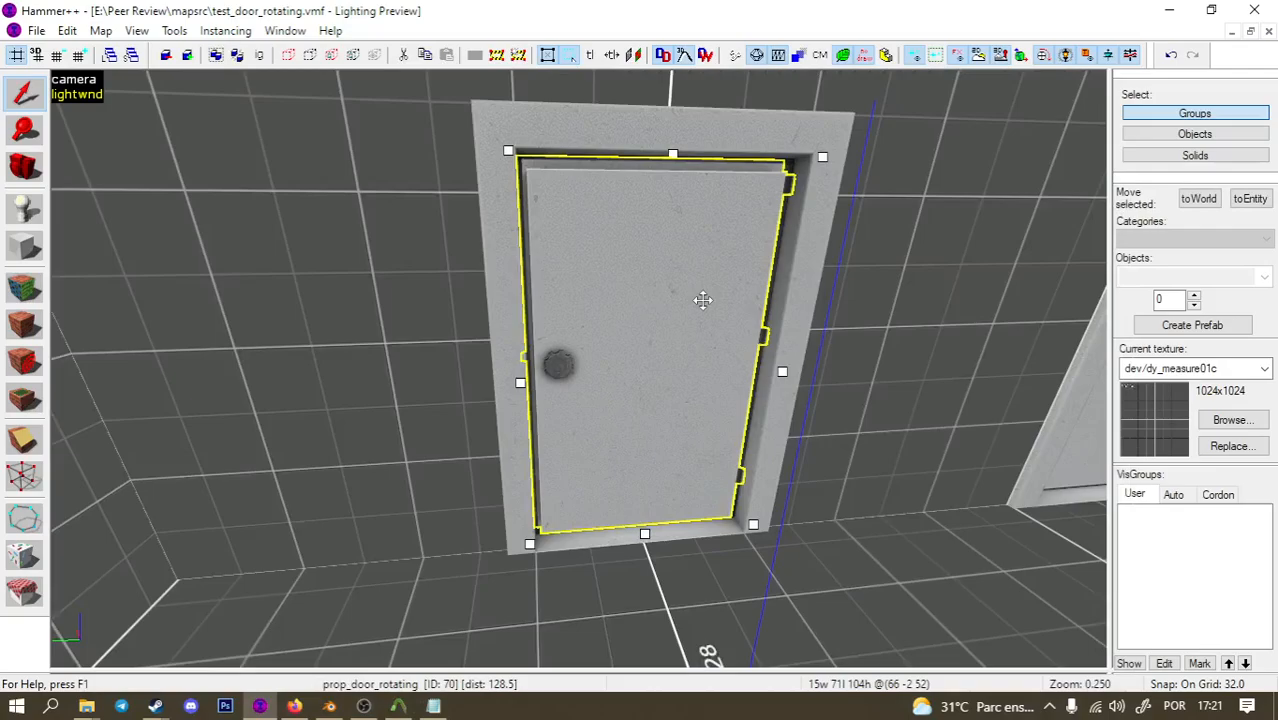
key("Escape")
key("z")
key("w")
key("w")
key("s")
key("z")
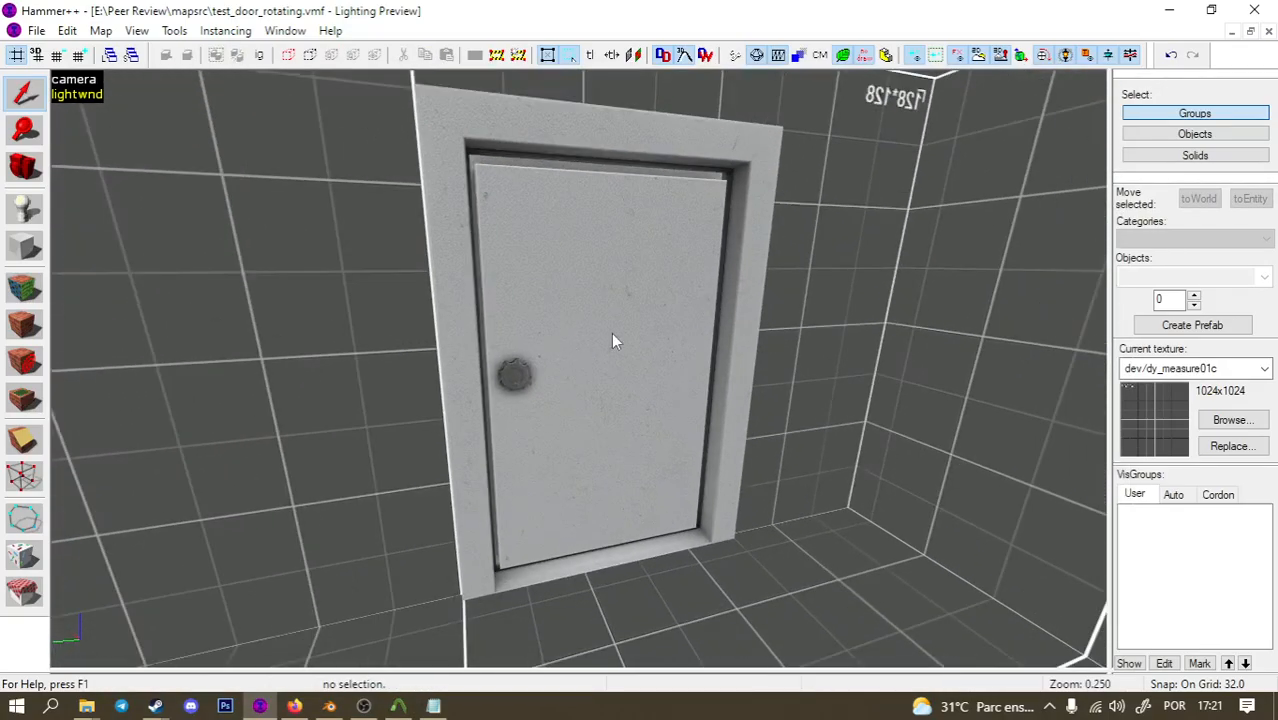
Run the test_door_rotating map in the game and examine the closed doors and a door knob up close.
key("F9")
key("Return")
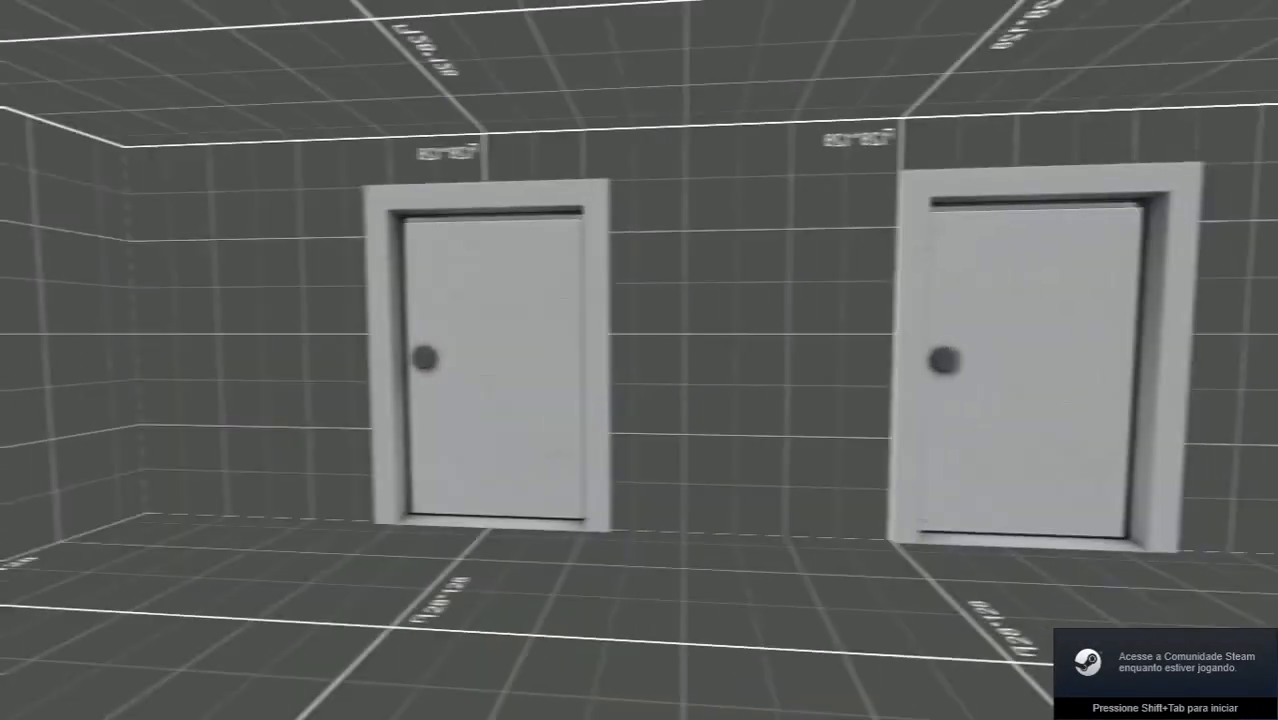
key("w")
key("w")
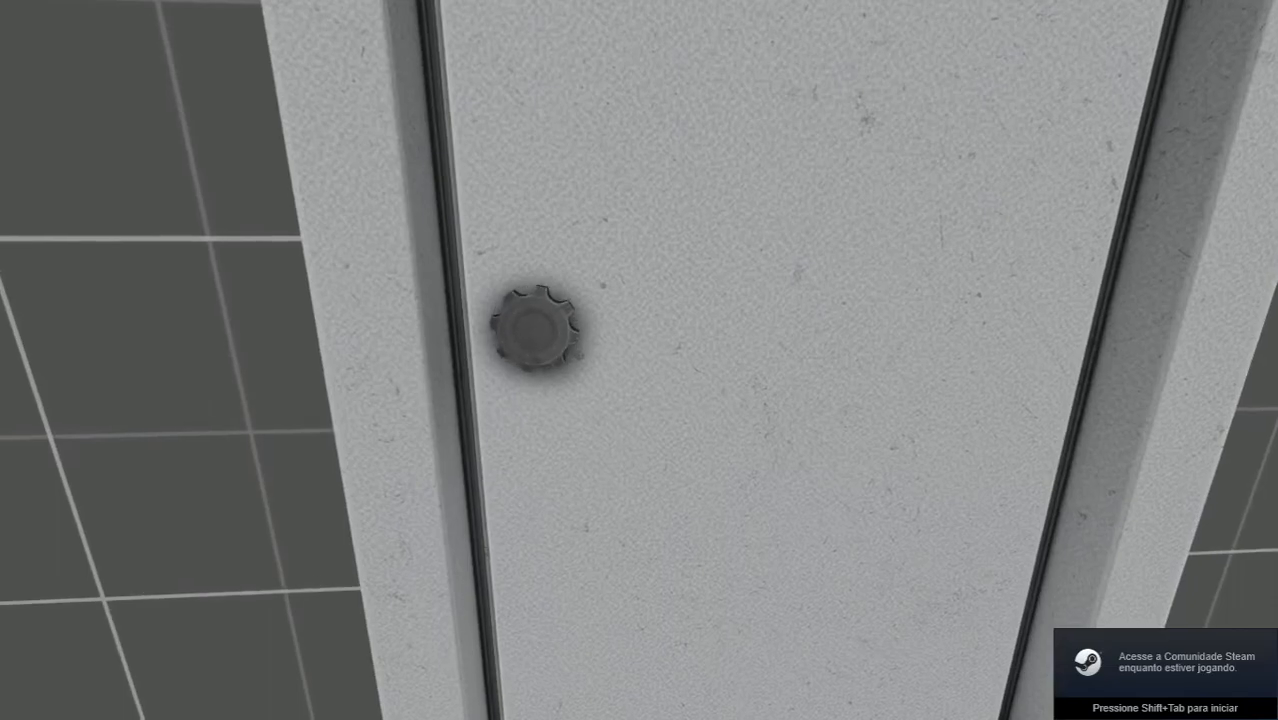
key("w")
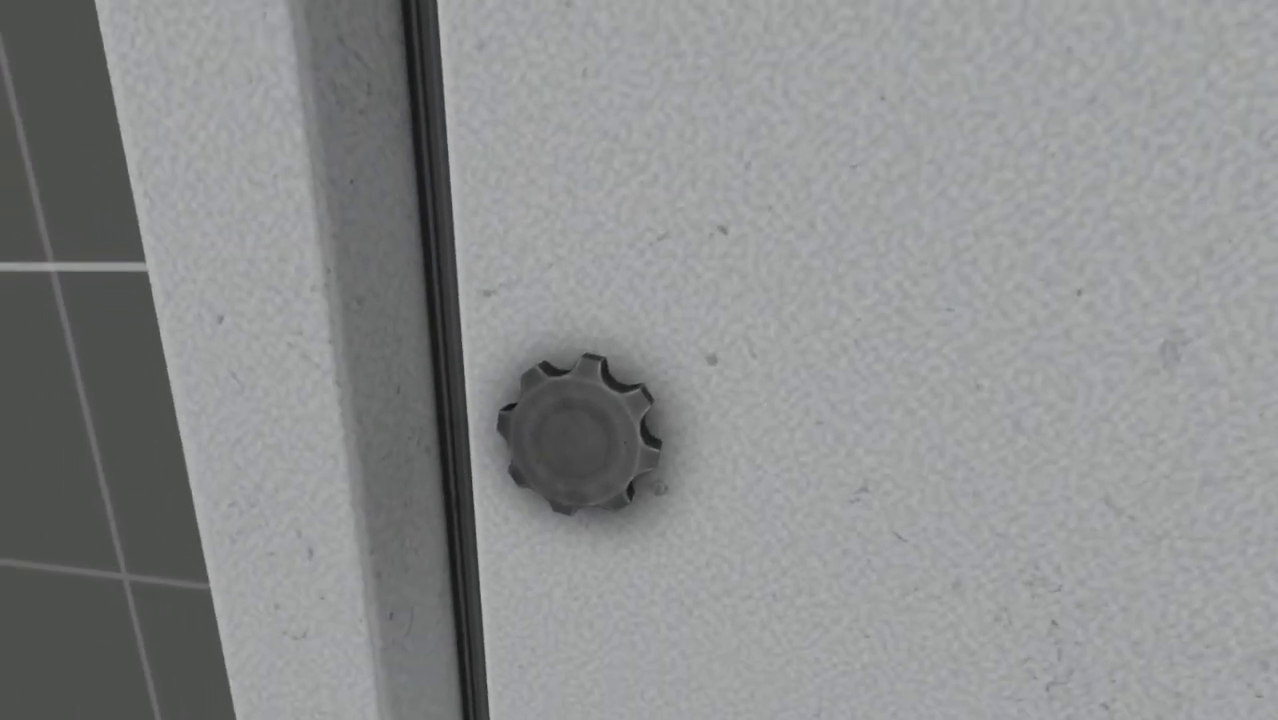
key("s")
key("w")
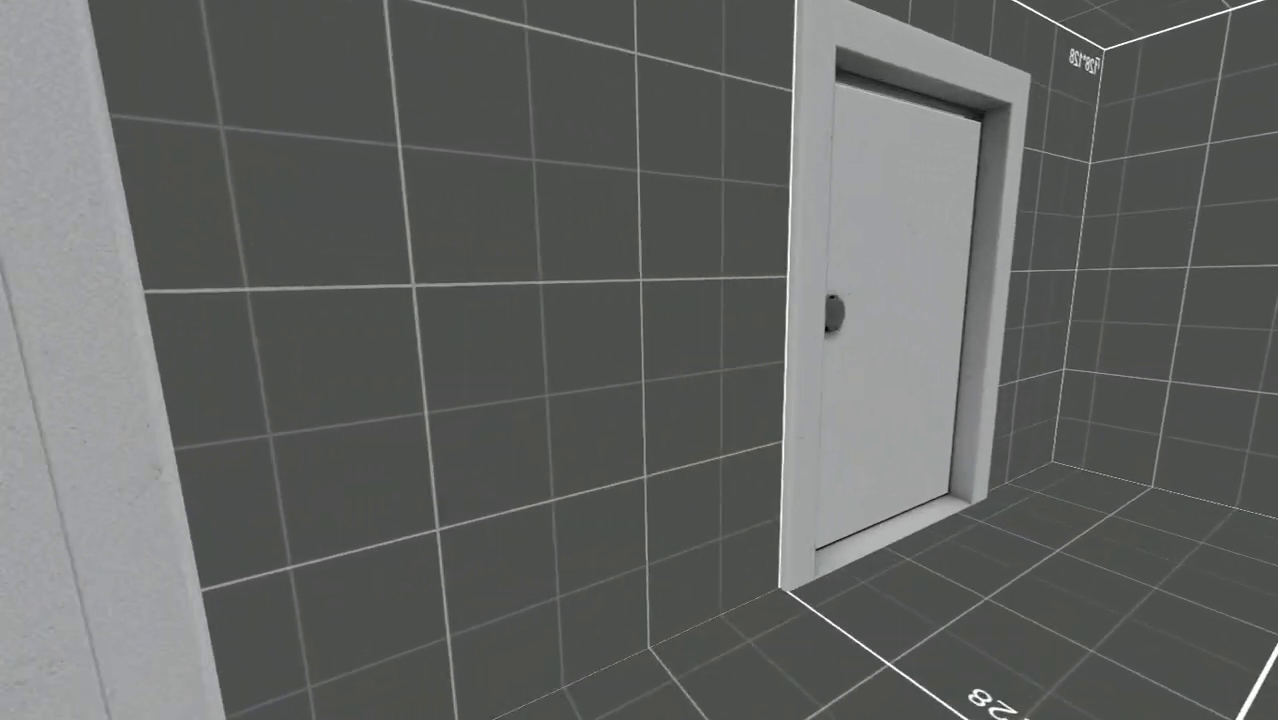
Open a freezer door in the game and examine its edge, latch lever and pin from both sides.
key("e")
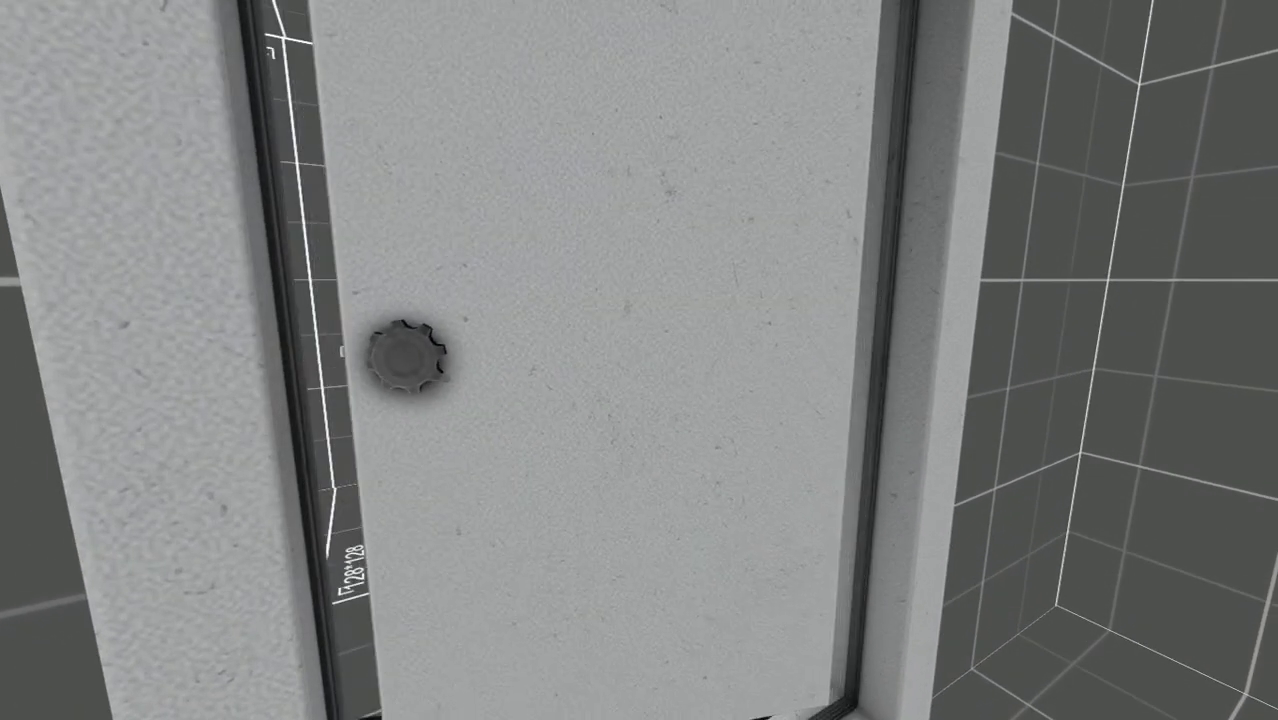
key("d")
key("w")
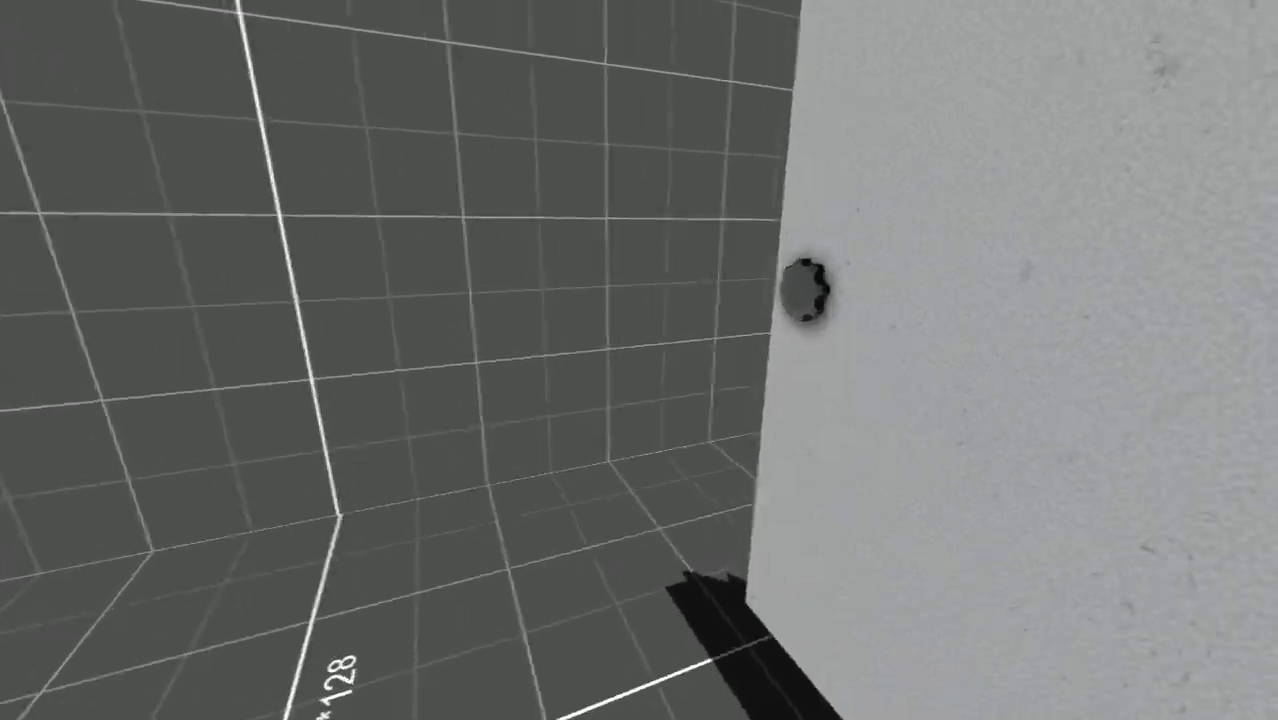
key("a")
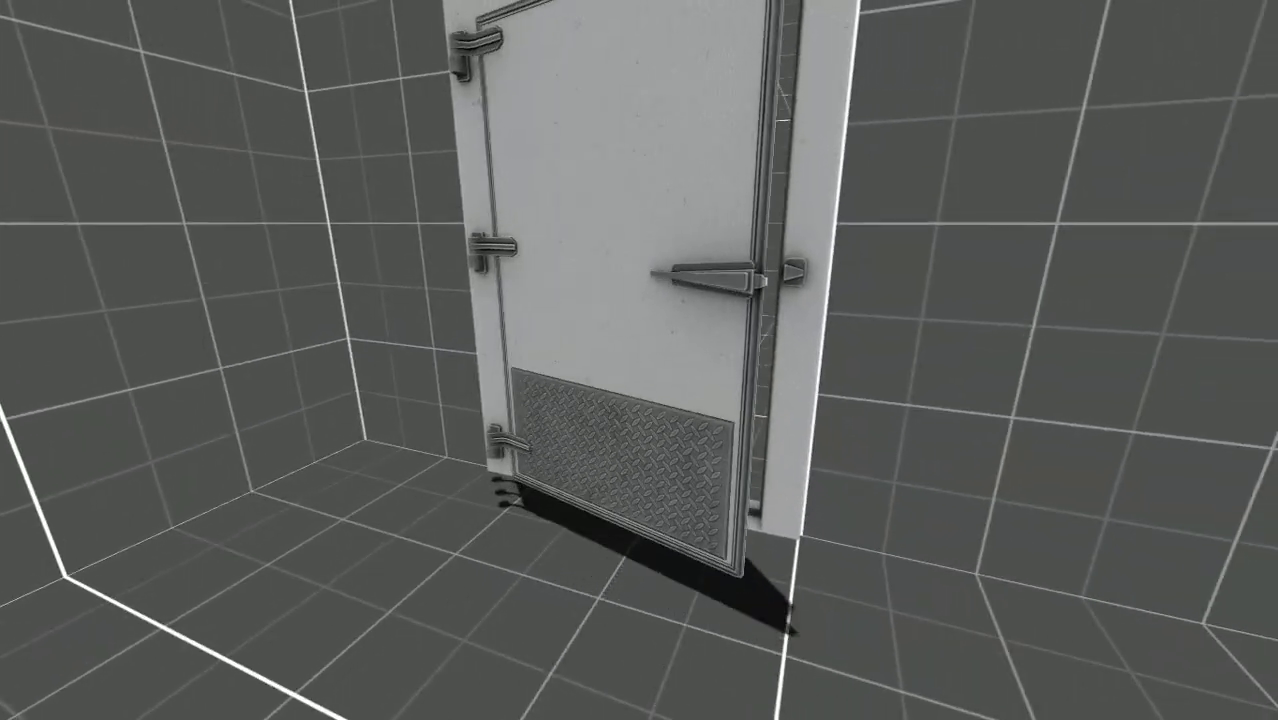
key("w")
key("s")
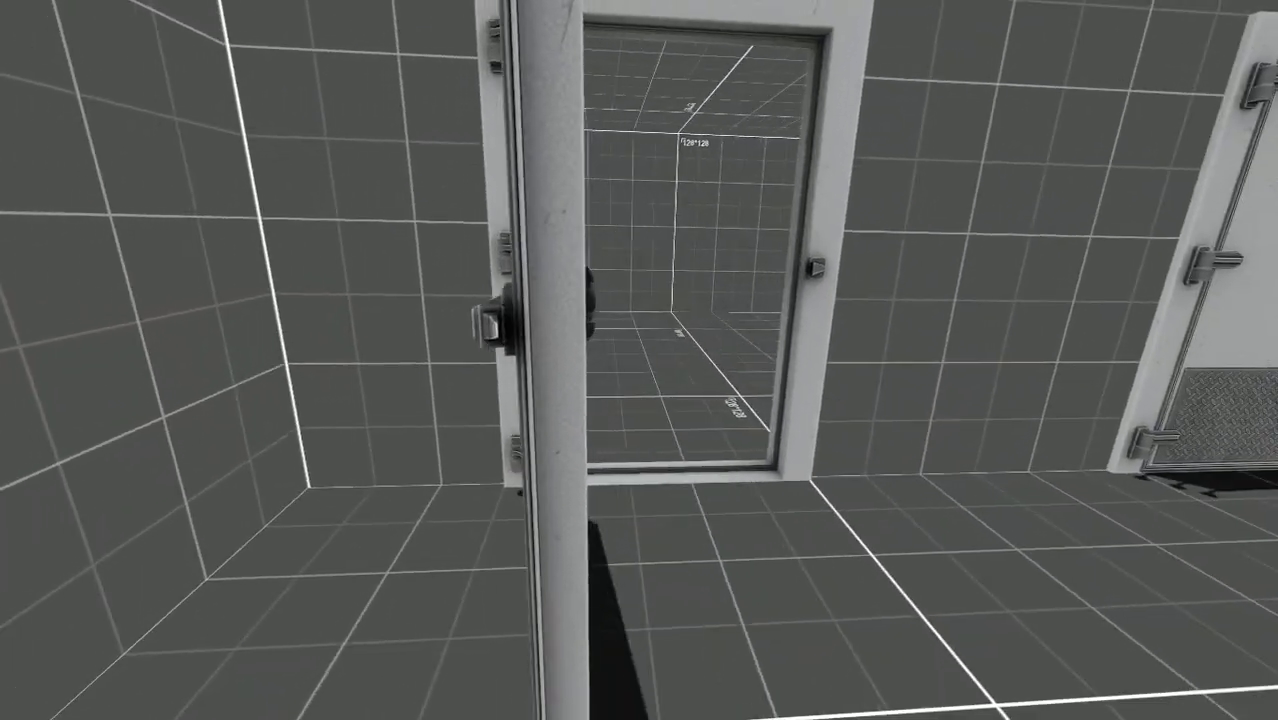
key("a")
key("d")
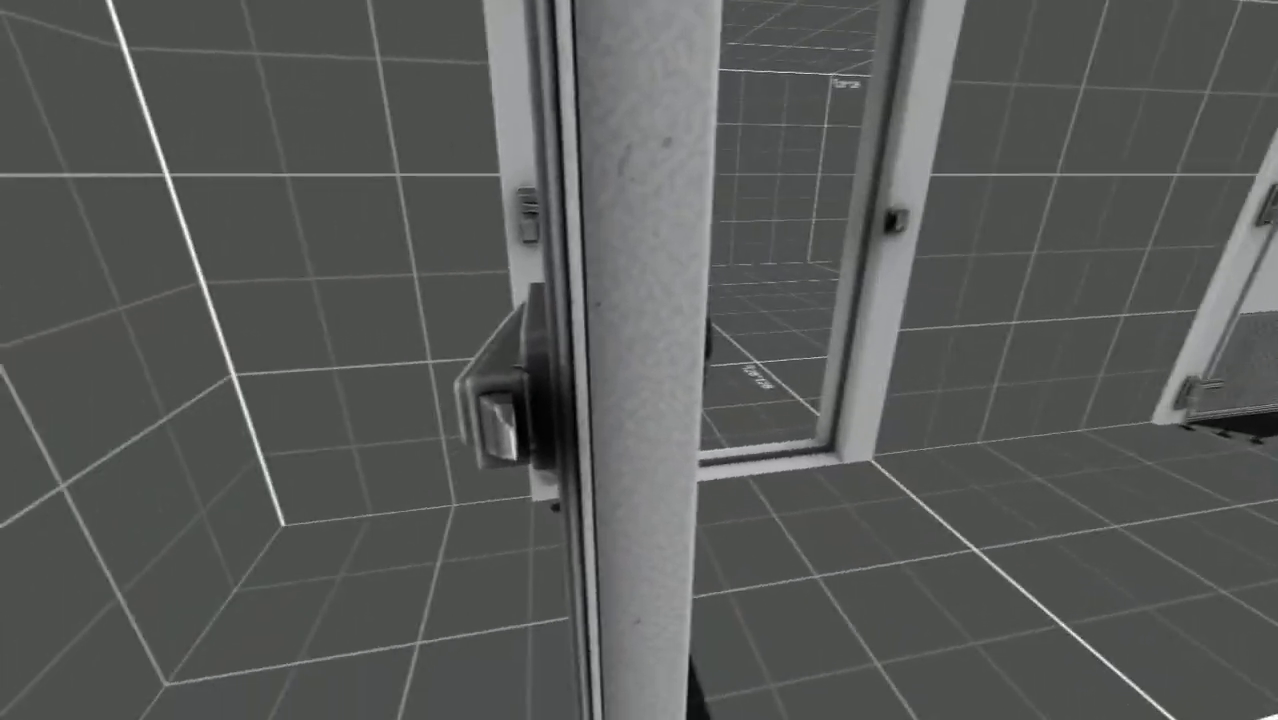
key("a")
key("s")
key("e")
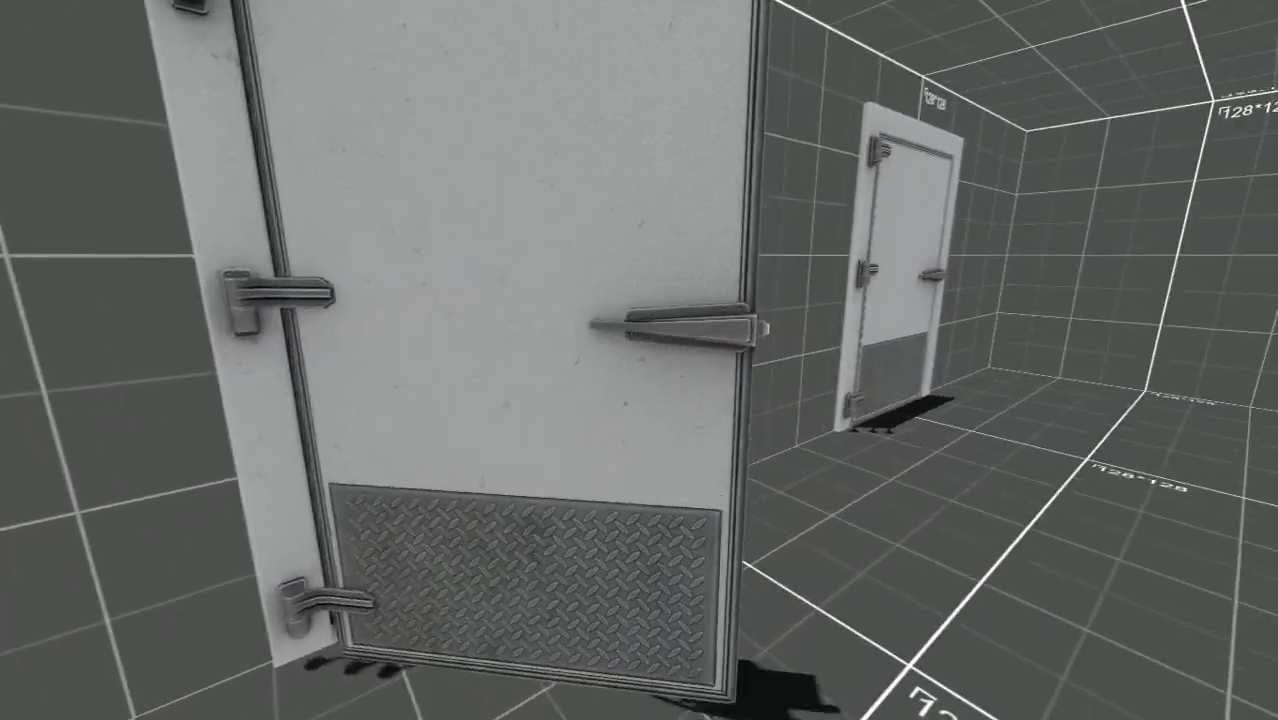
Operate the freezer doors again from the hinge side and examine the latch, hinges and open doorway.
key("w")
key("w")
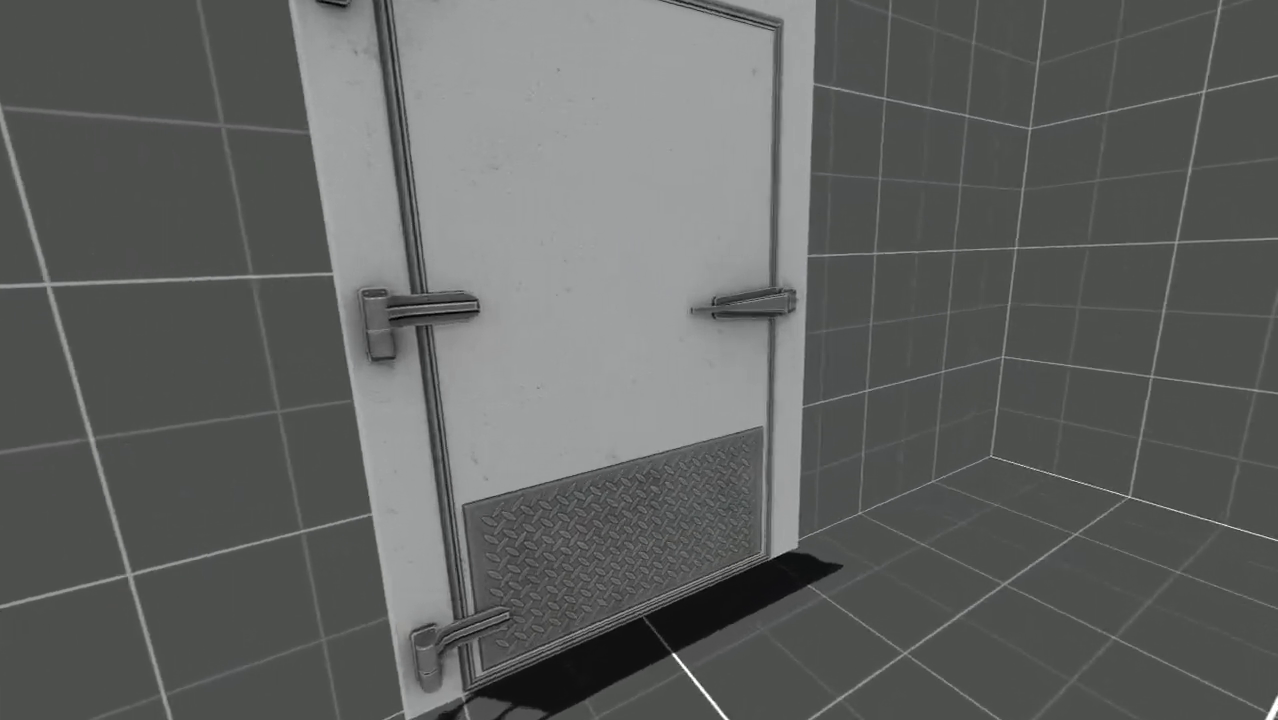
key("e")
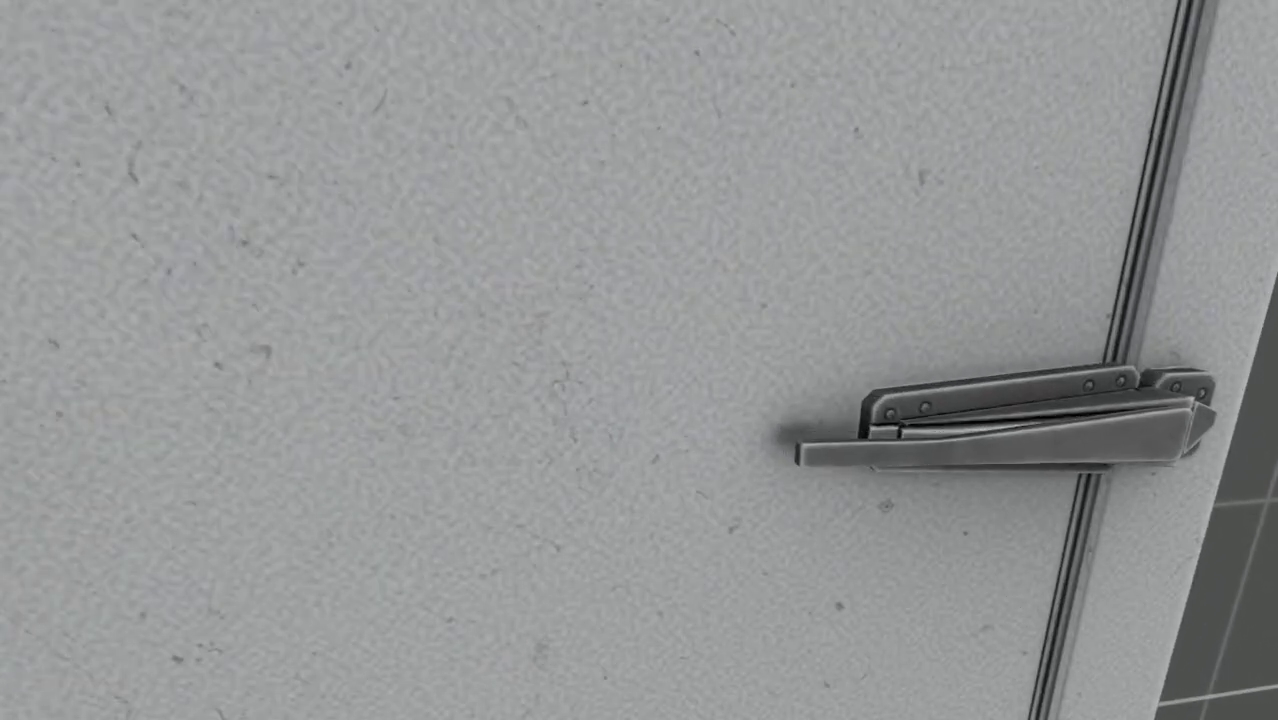
key("e")
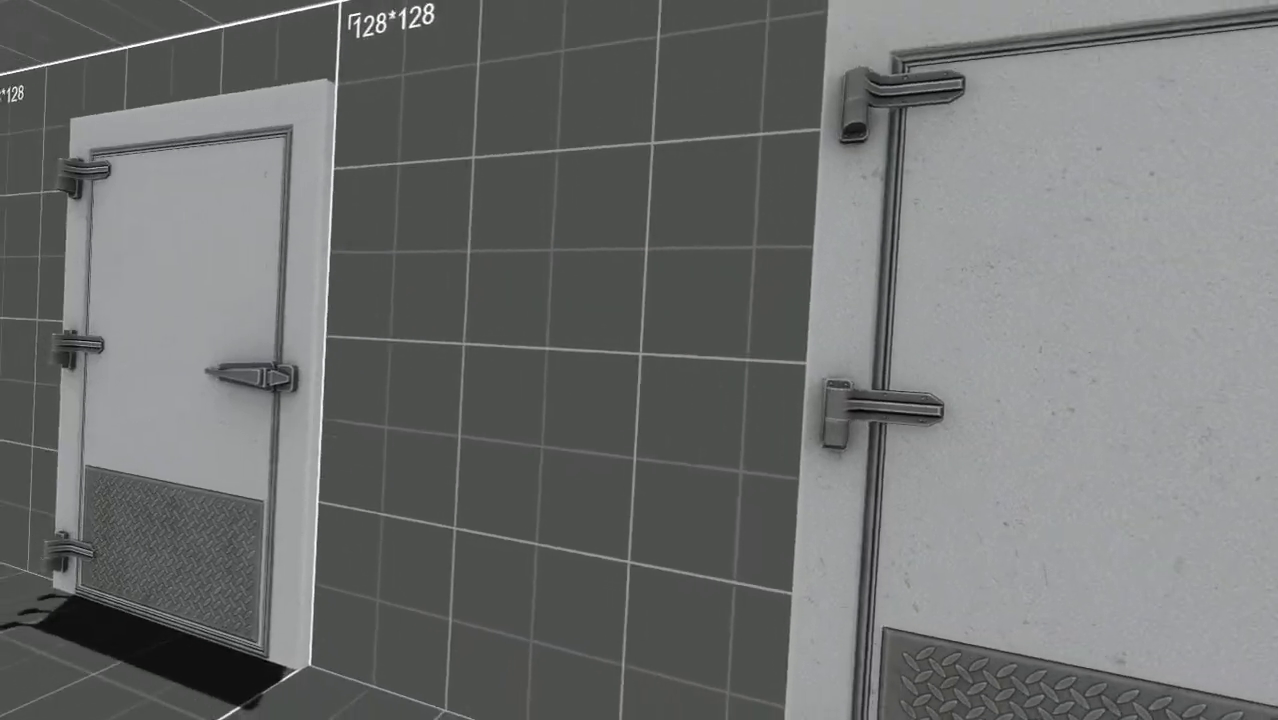
key("w")
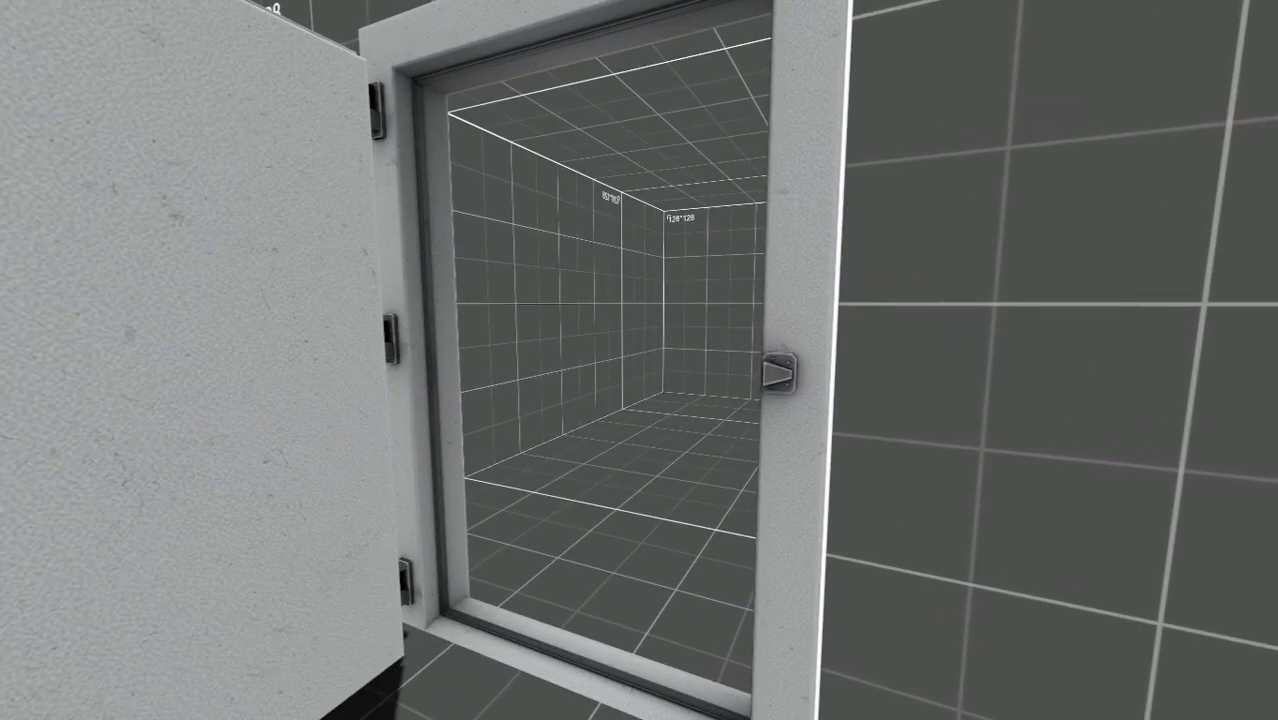
Quit the game with the console command quit.
key("grave")
type("q")
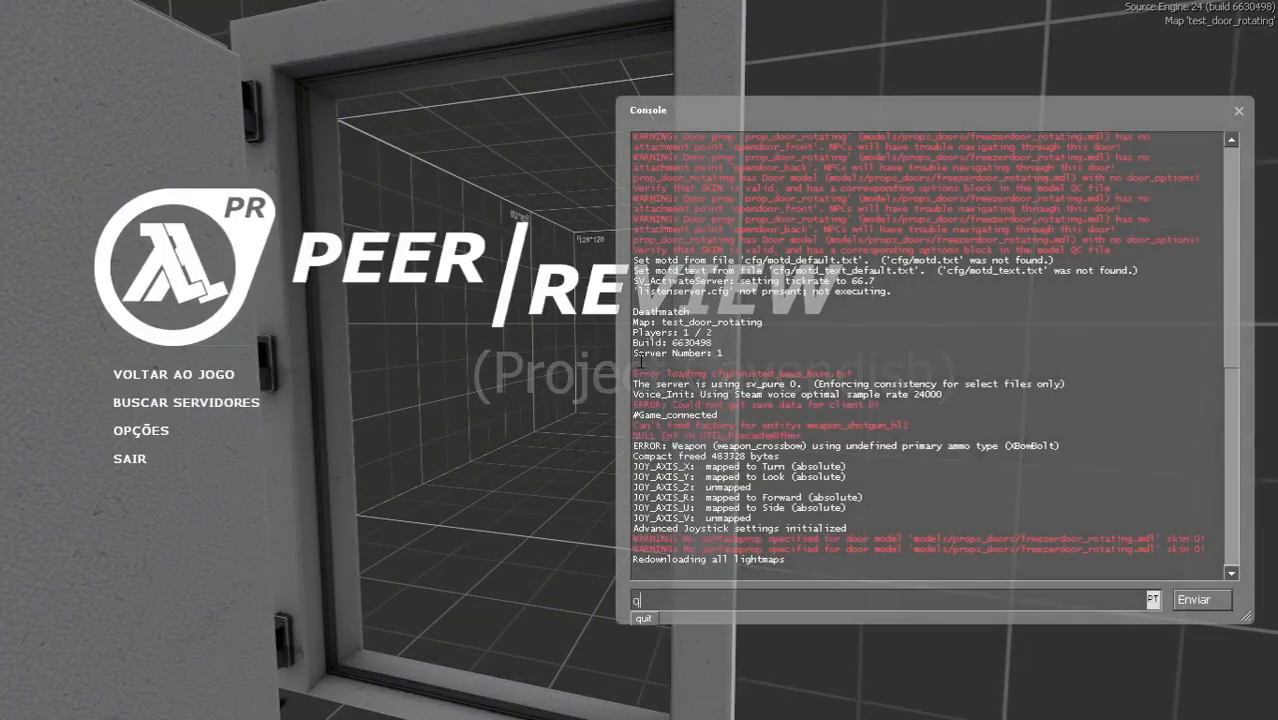
type("uit")
key("Return")
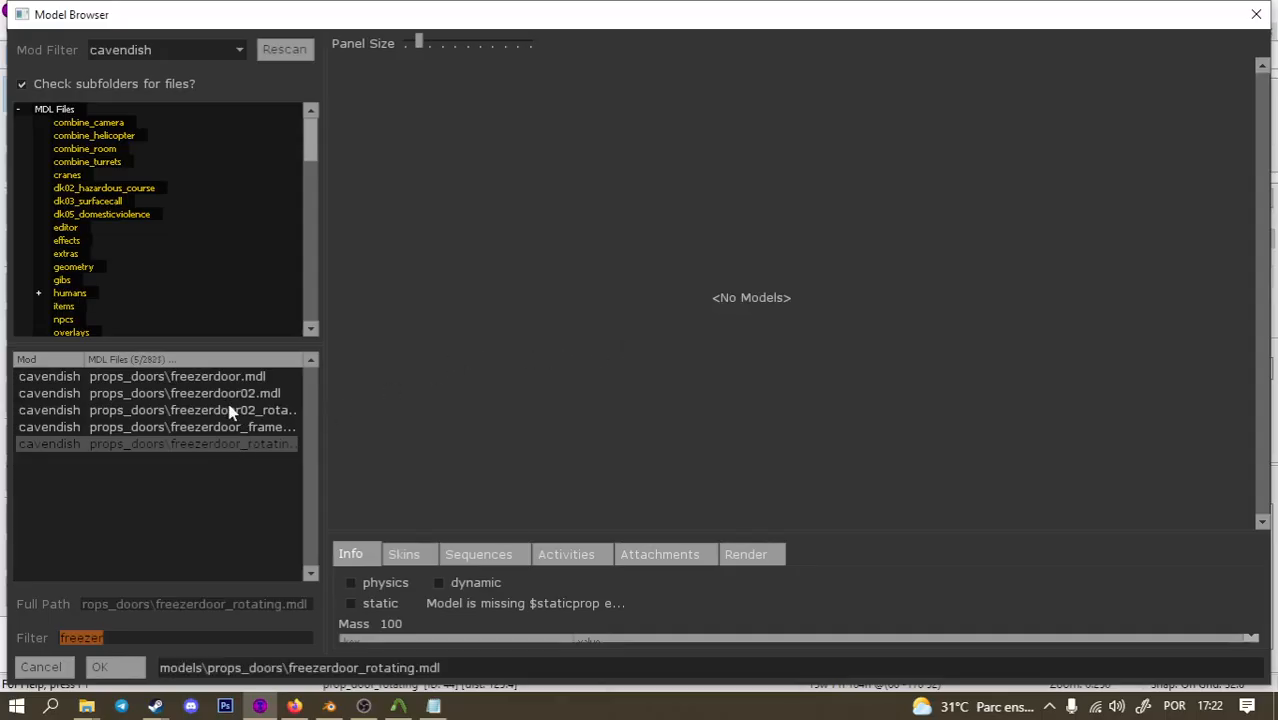
Set the selected prop_door_rotating's world model to freezerdoor02_rotating.mdl, deselect the door and view it in its frame.
left_click(232, 410)
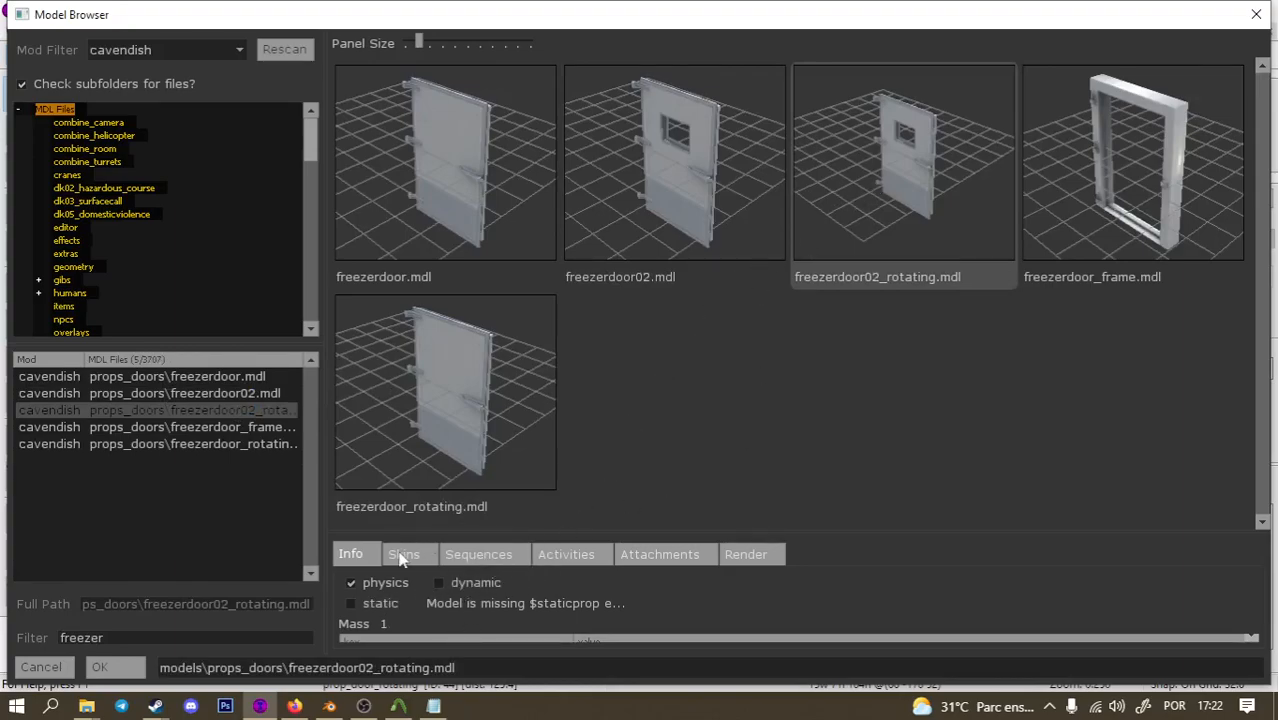
left_click(746, 555)
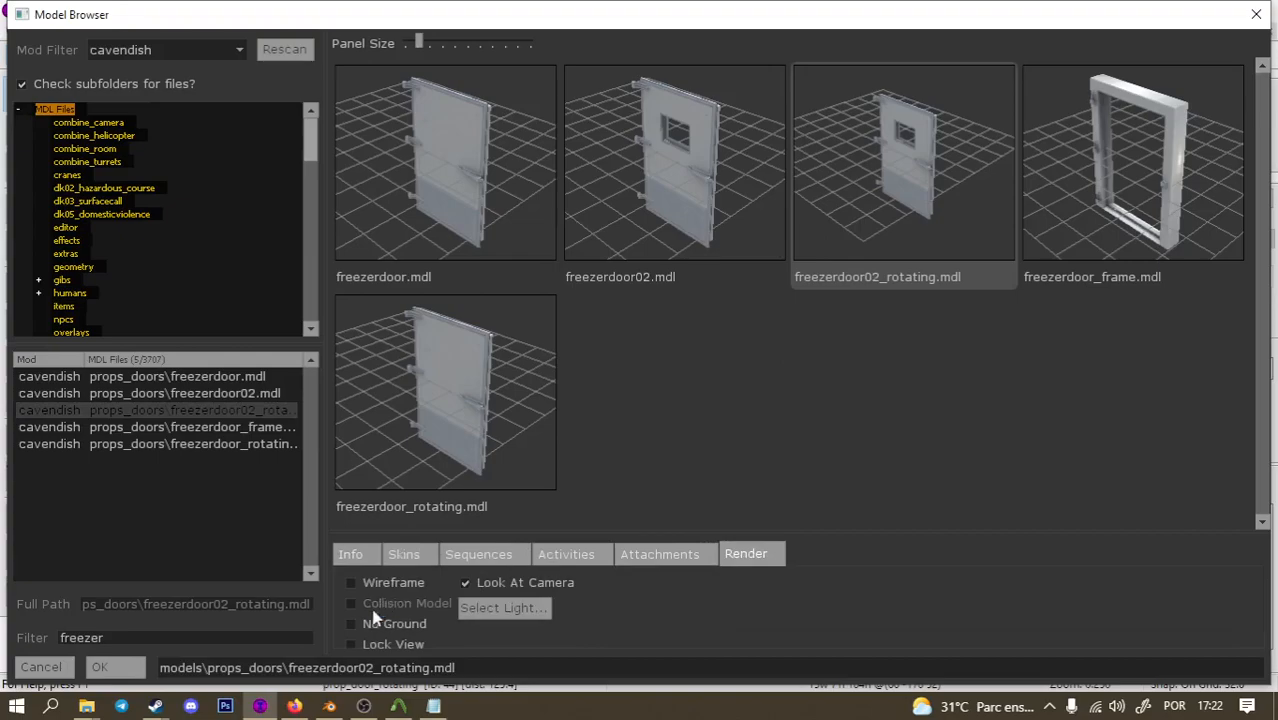
left_click(420, 608)
left_click(418, 607)
double_click(914, 175)
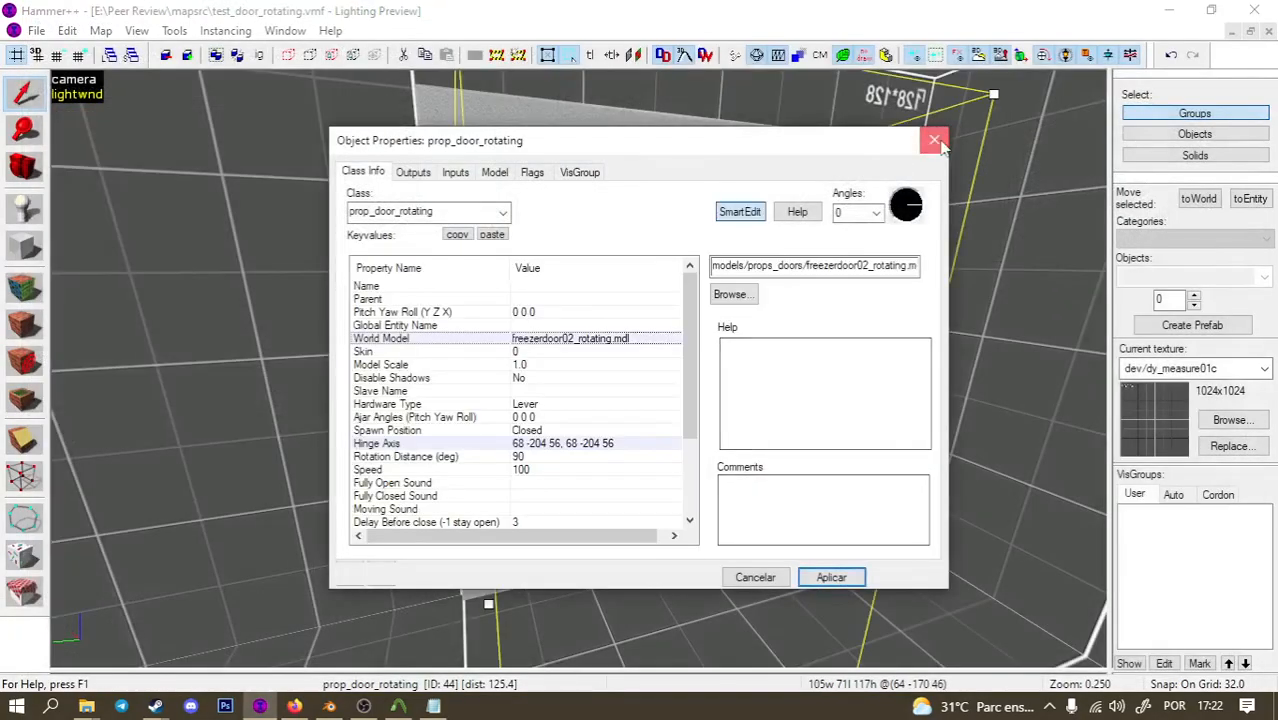
left_click(941, 141)
key("Escape")
key("z")
key("d")
key("z")
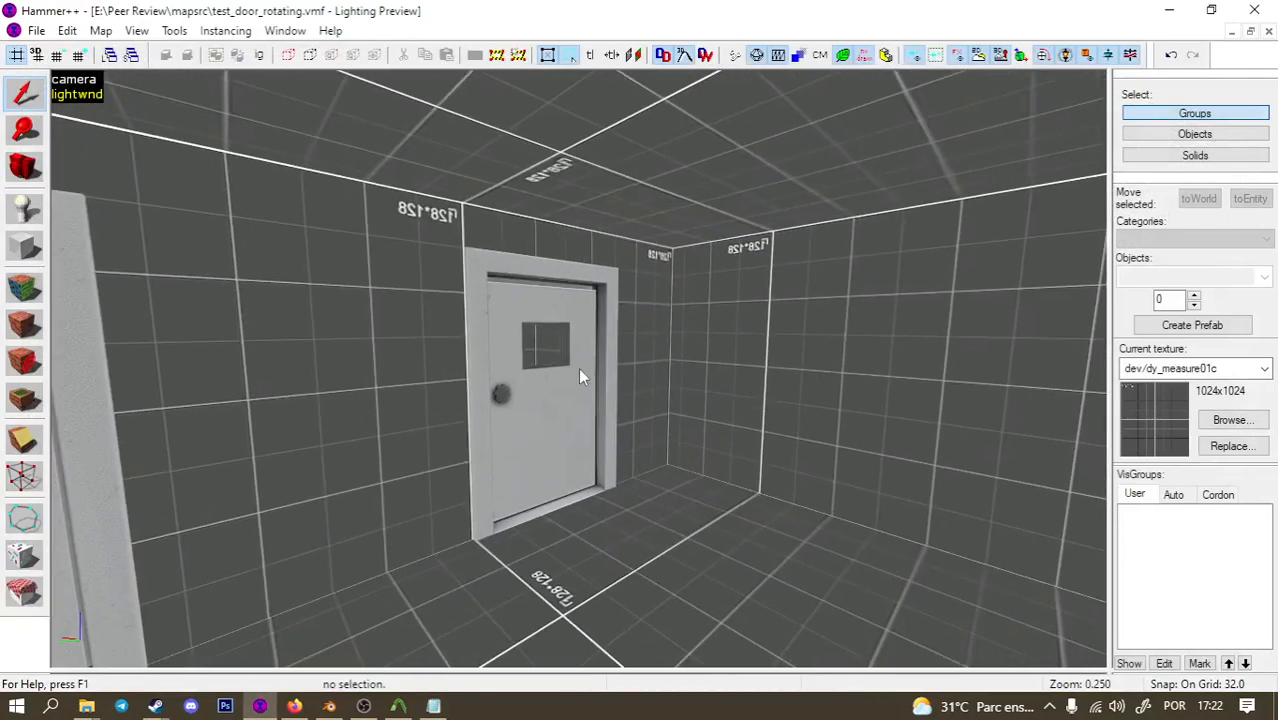
mouse_move(330, 707)
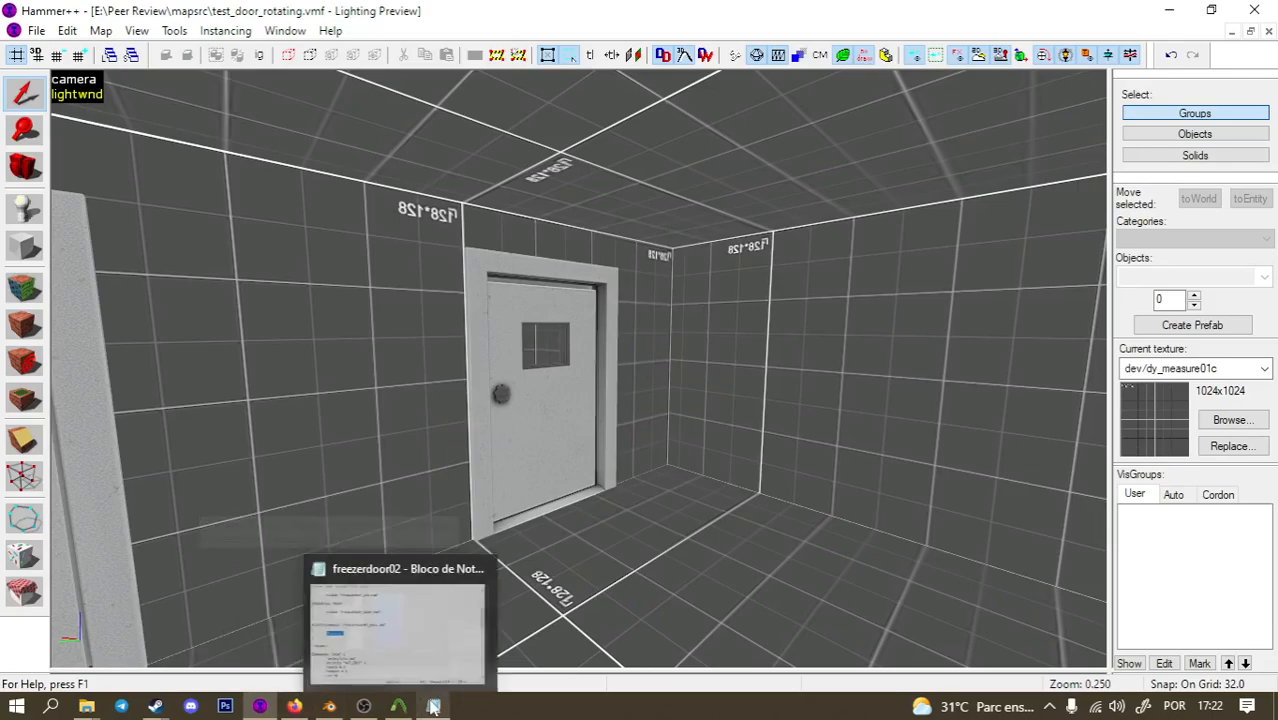
Switch to Blender, enlarge the Outliner and collapse the collections from freezerdoor through freezerdoor02.
left_click(330, 707)
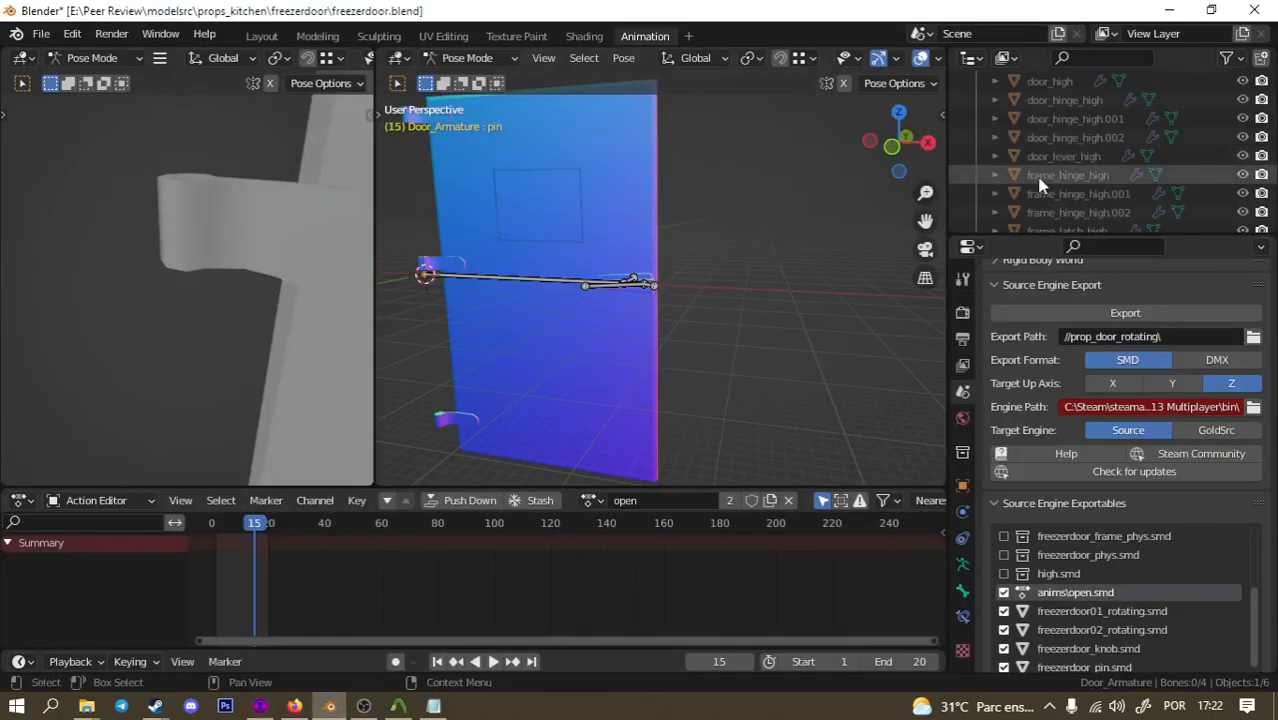
left_click_drag(1030, 242, 1000, 402)
scroll(1048, 302, "up", 3)
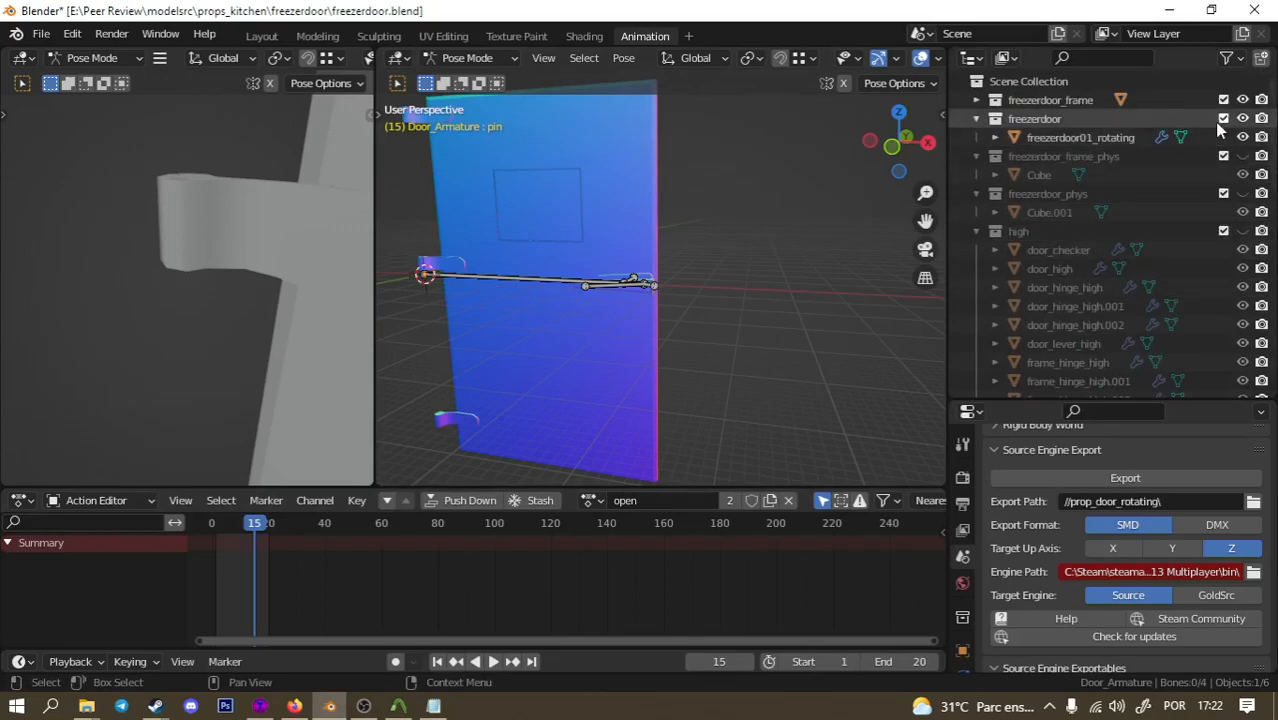
scroll(1066, 148, "down", 4)
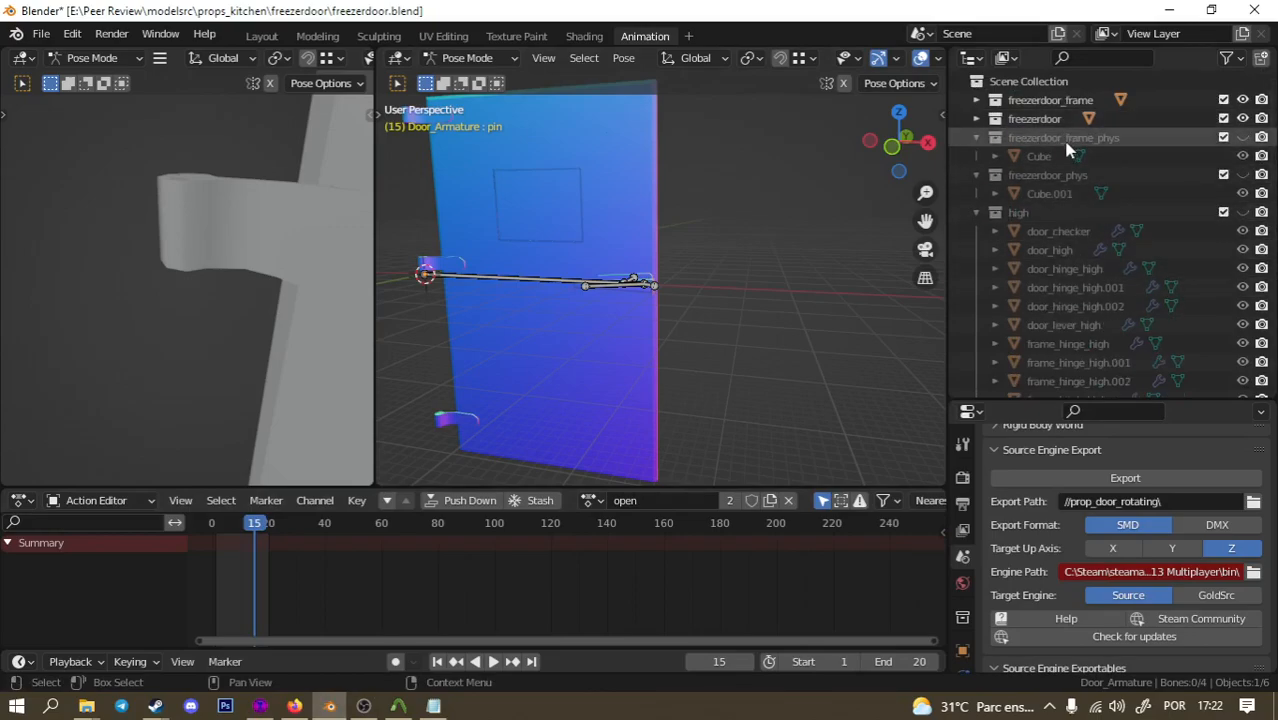
scroll(1066, 150, "up", 3)
left_click(976, 137)
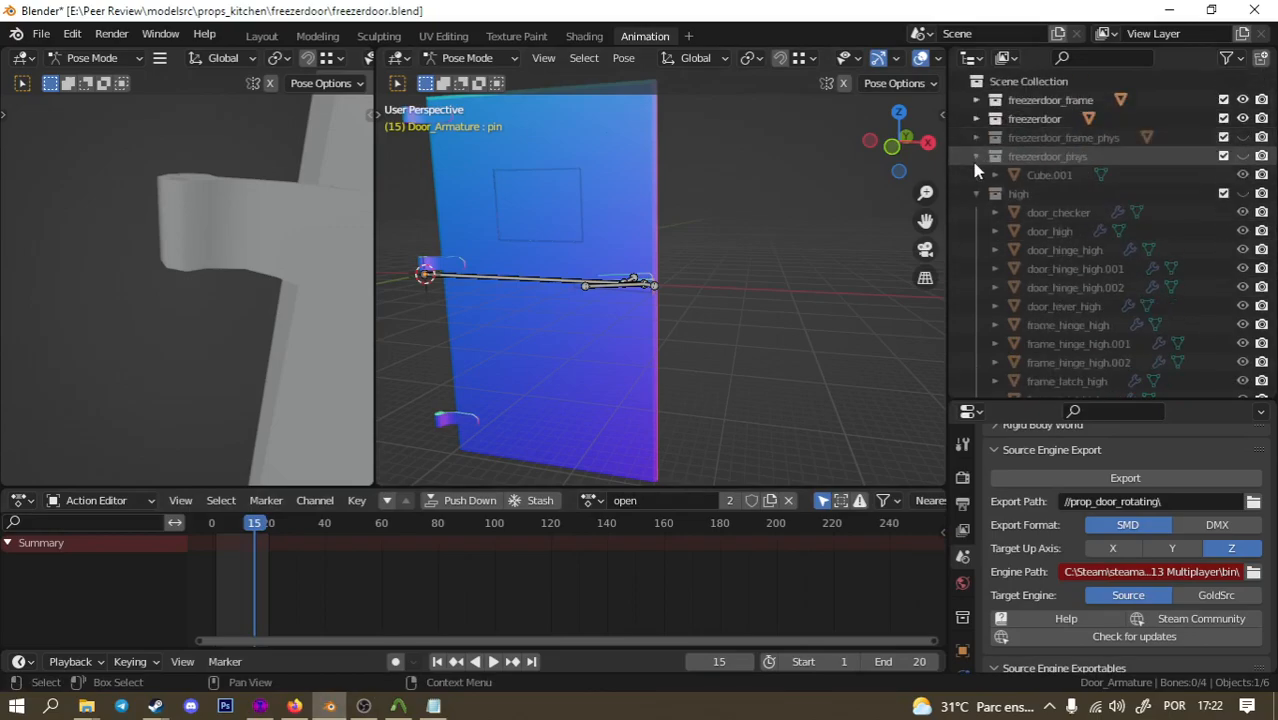
left_click(976, 157)
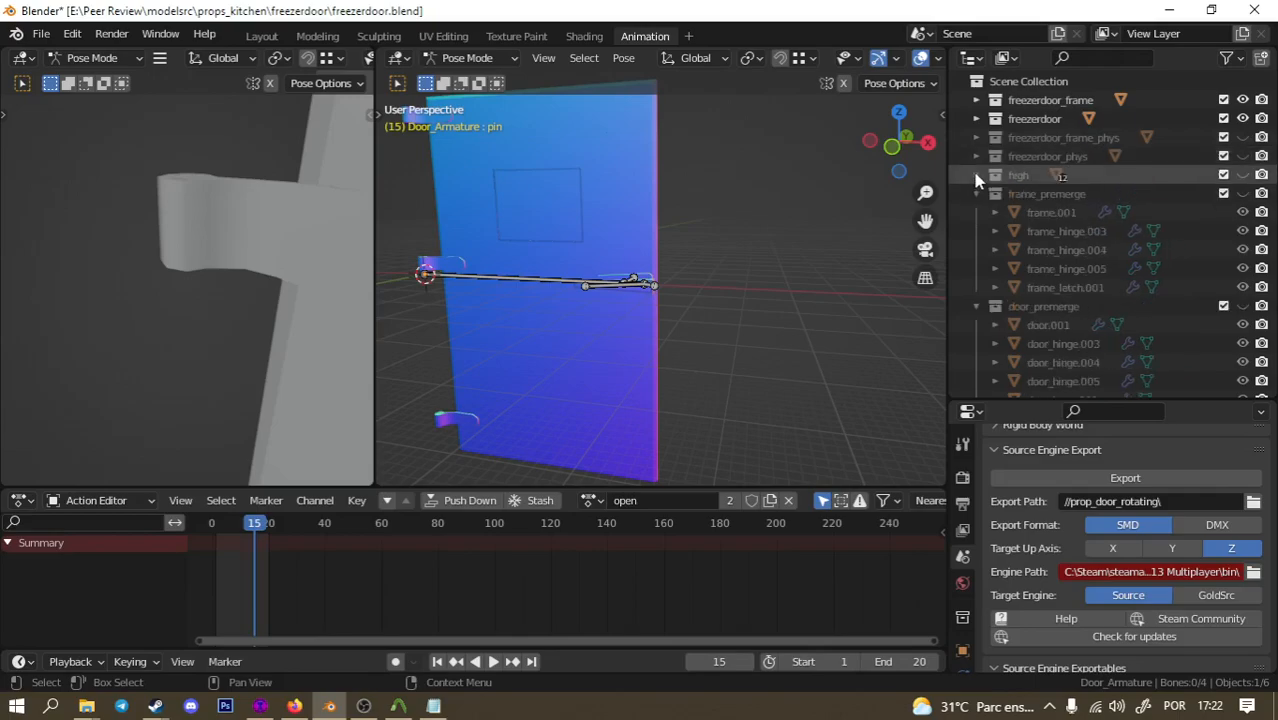
left_click(976, 175)
left_click(976, 194)
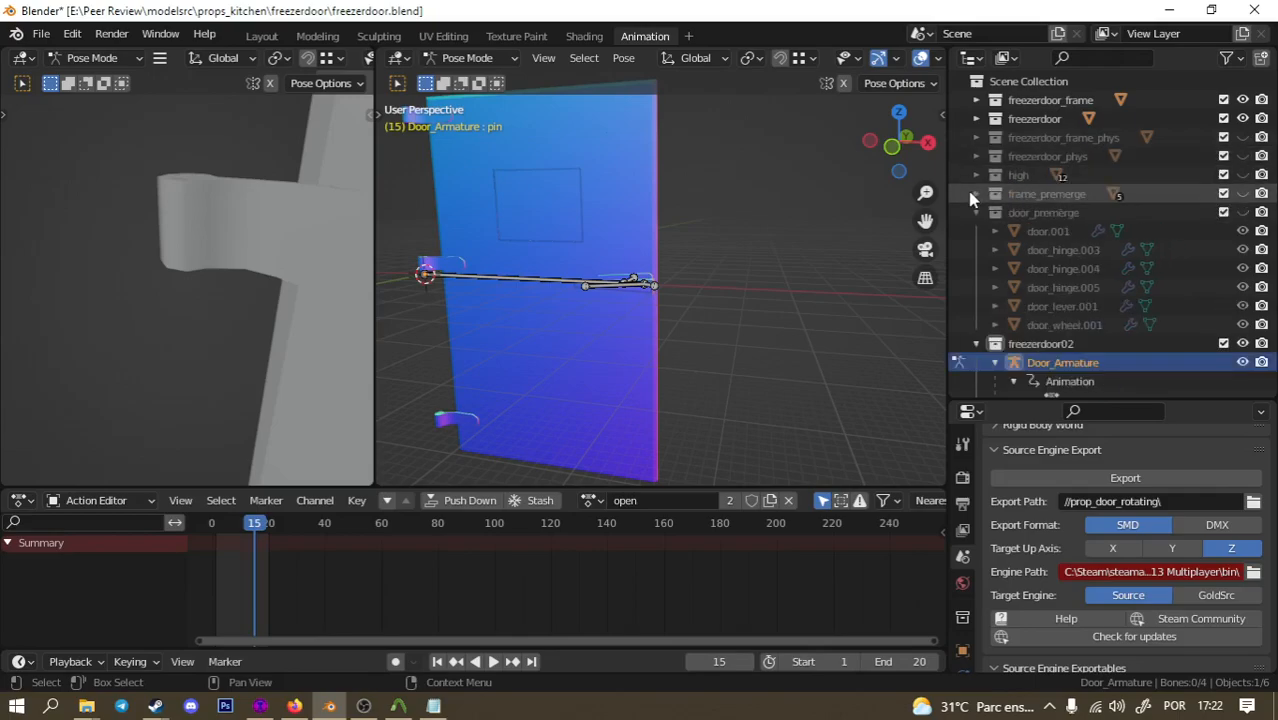
left_click(976, 213)
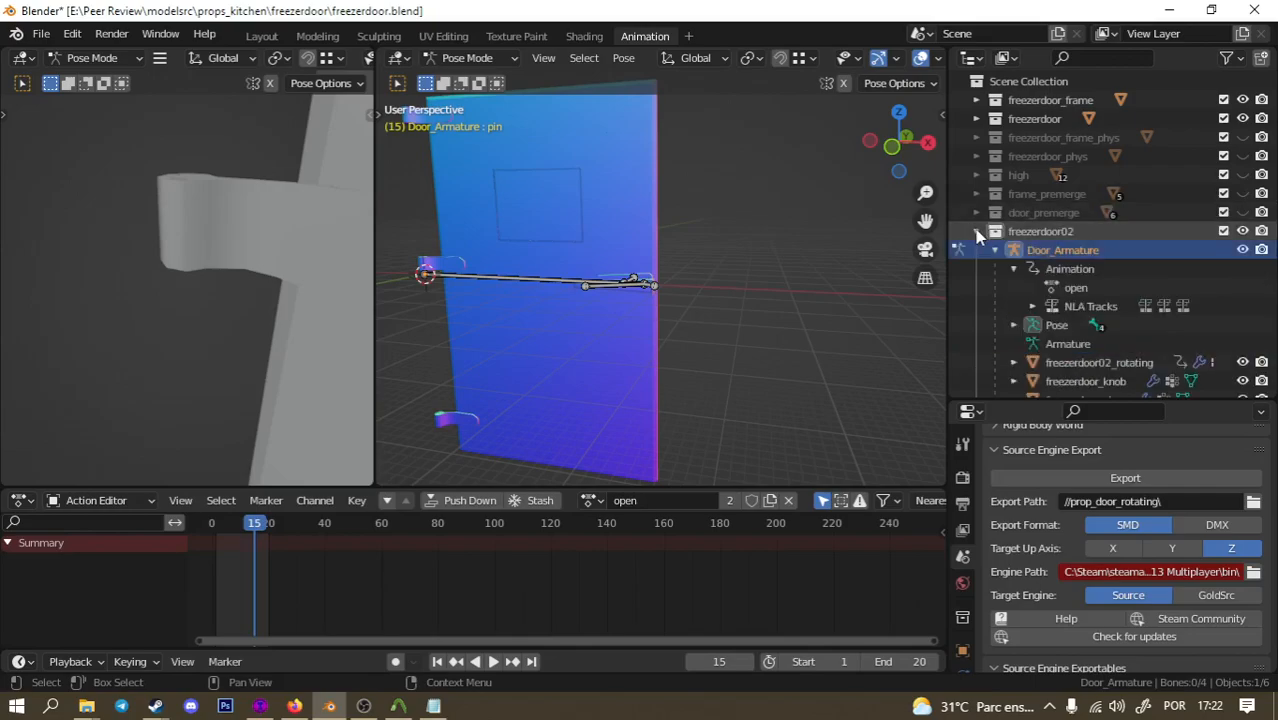
left_click(977, 232)
Unhide the freezerdoor02_phys collection and view its collision mesh on the door.
left_click(977, 251)
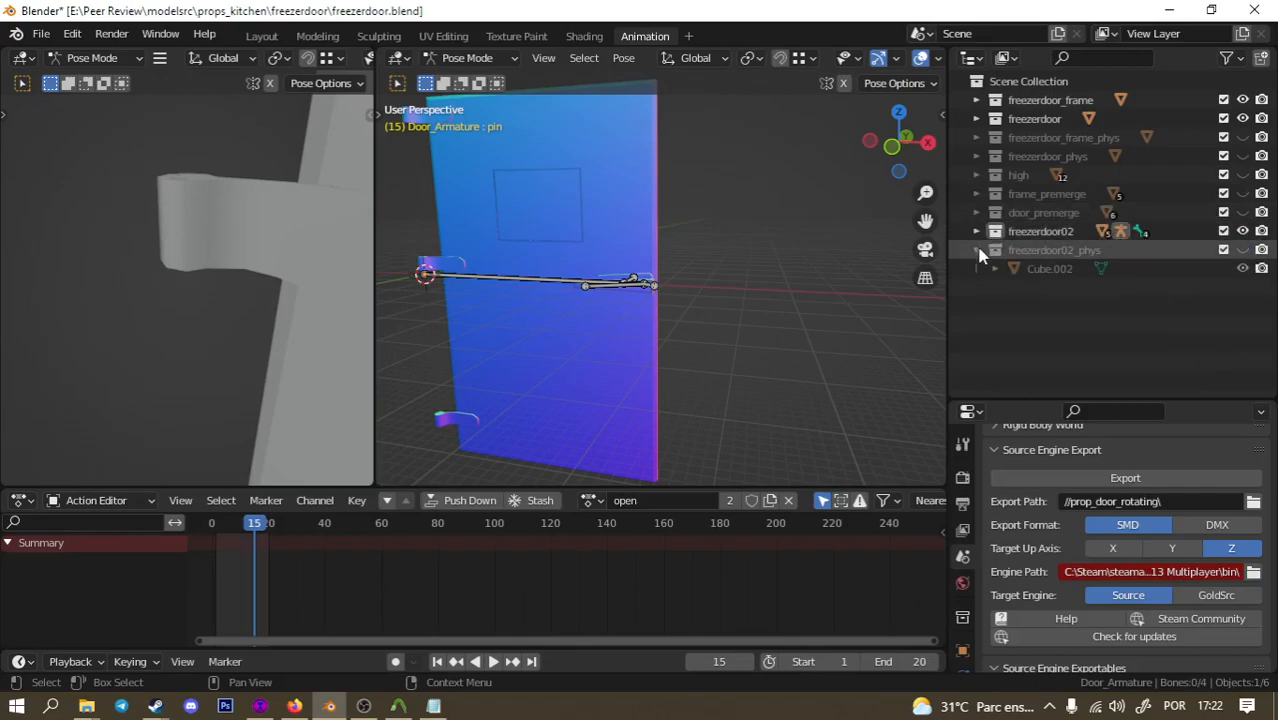
left_click(1243, 250)
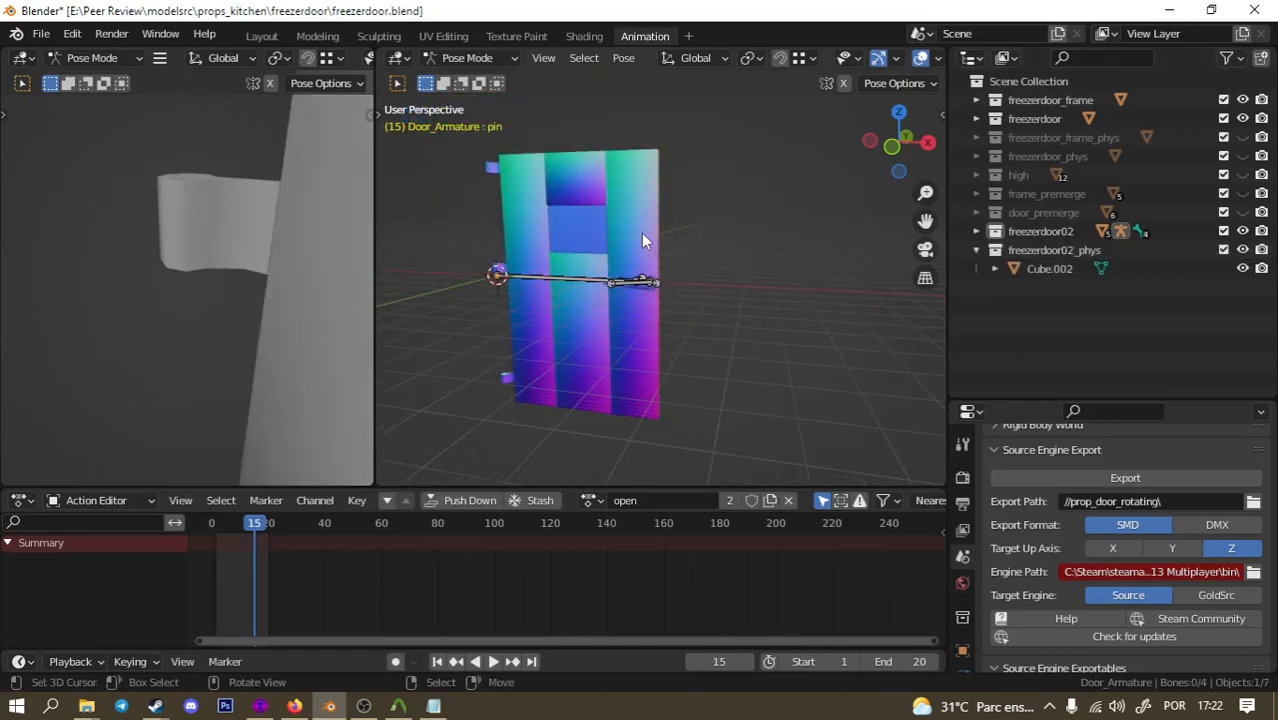
middle_click_drag(684, 274, 570, 337)
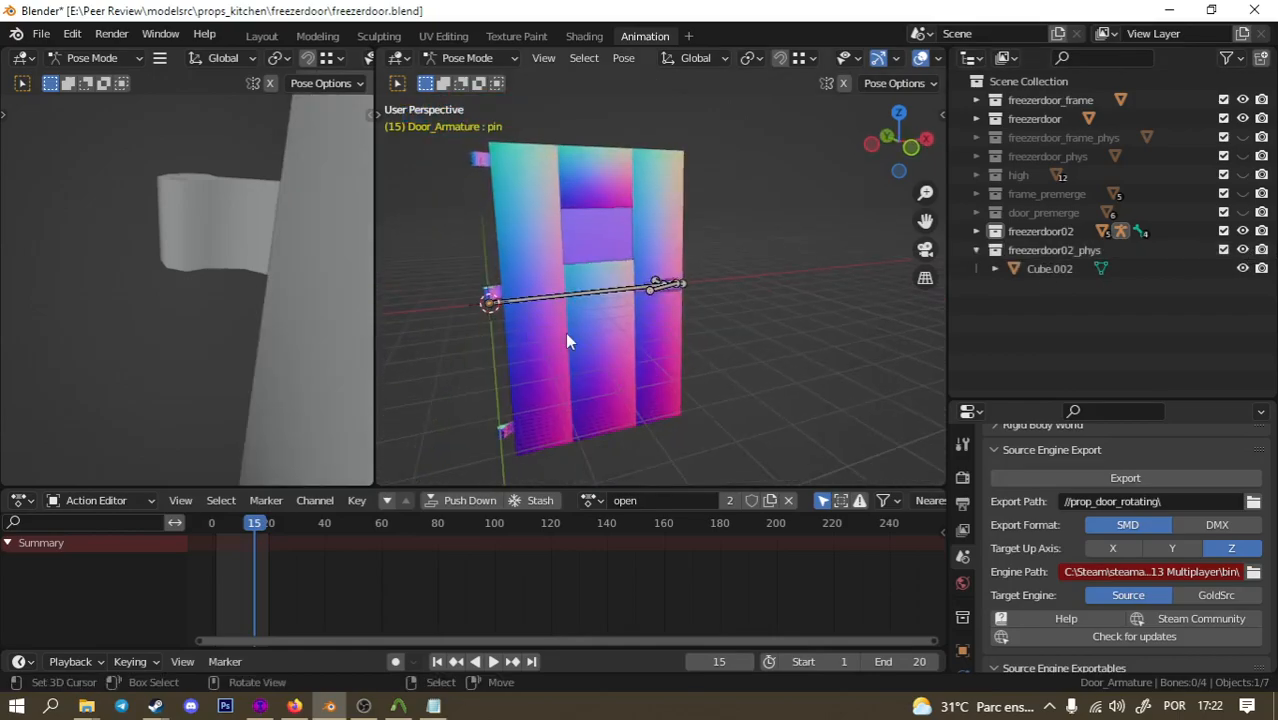
Try to apply all transforms to the Cube.002 collision mesh and run the scene export.
left_click(1050, 269)
key("F3")
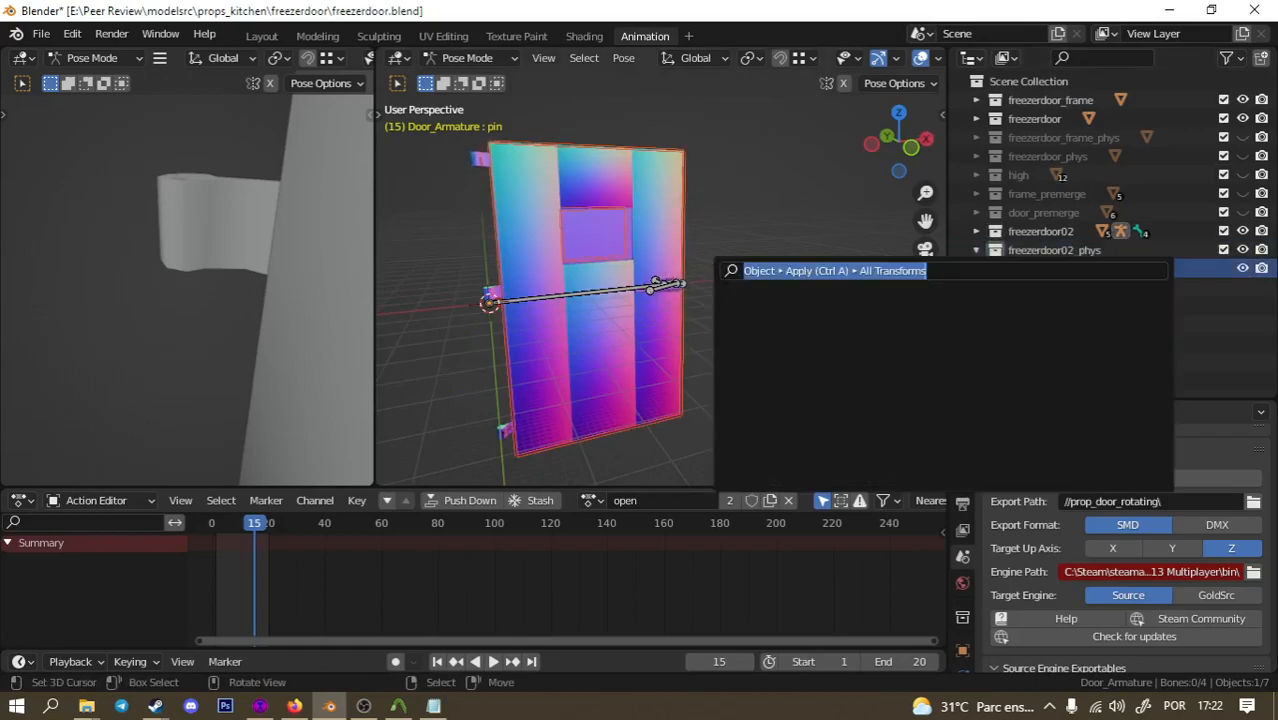
key("Return")
scroll(657, 251, "down", 3)
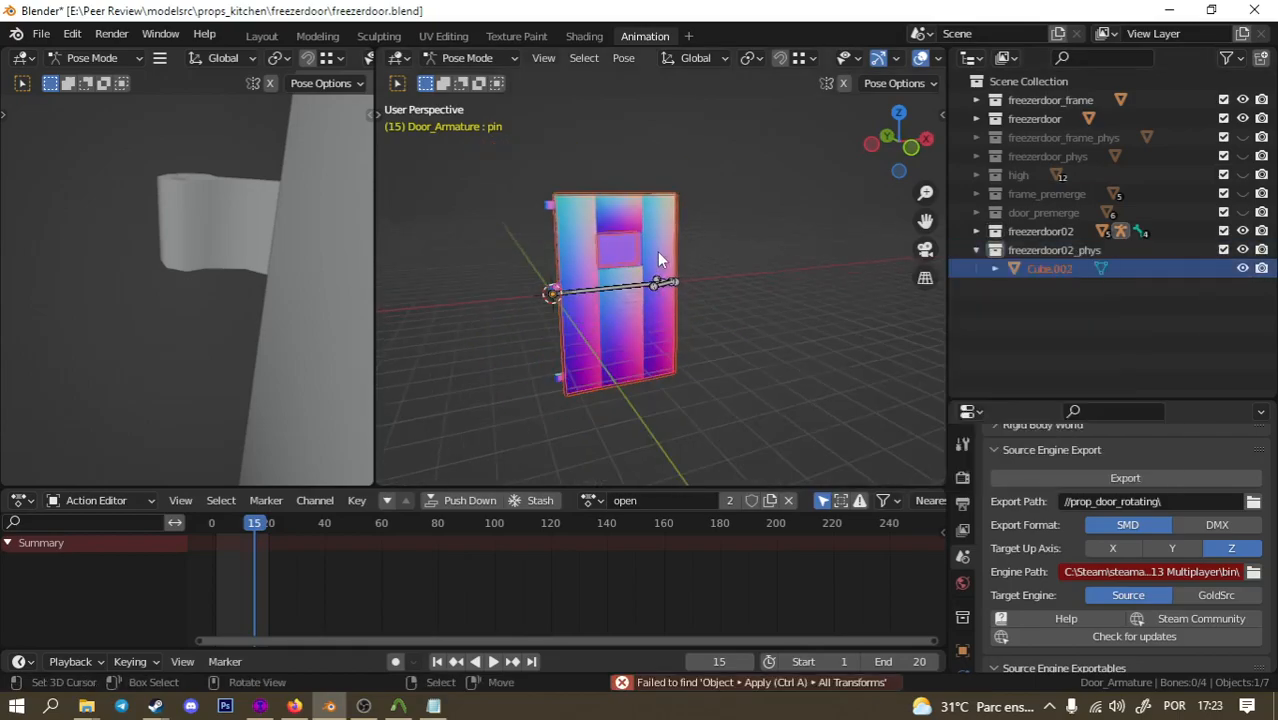
scroll(657, 248, "up", 2)
left_click(1087, 478)
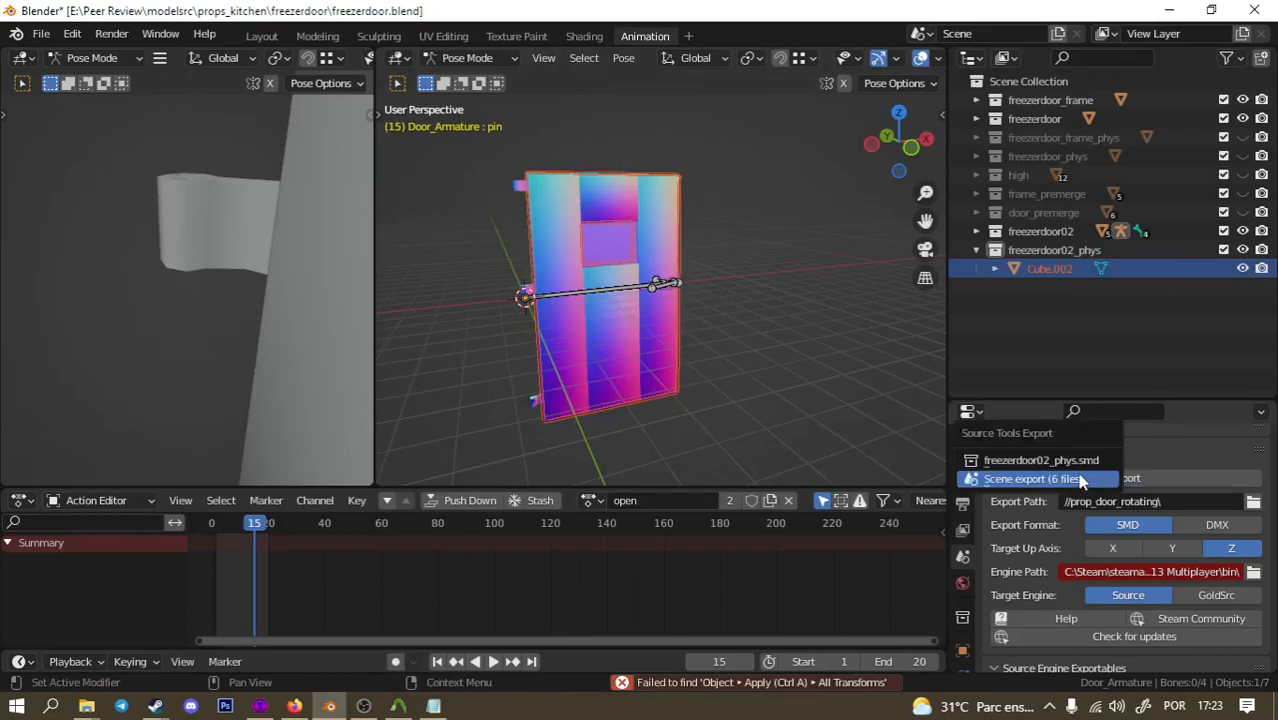
left_click(1080, 480)
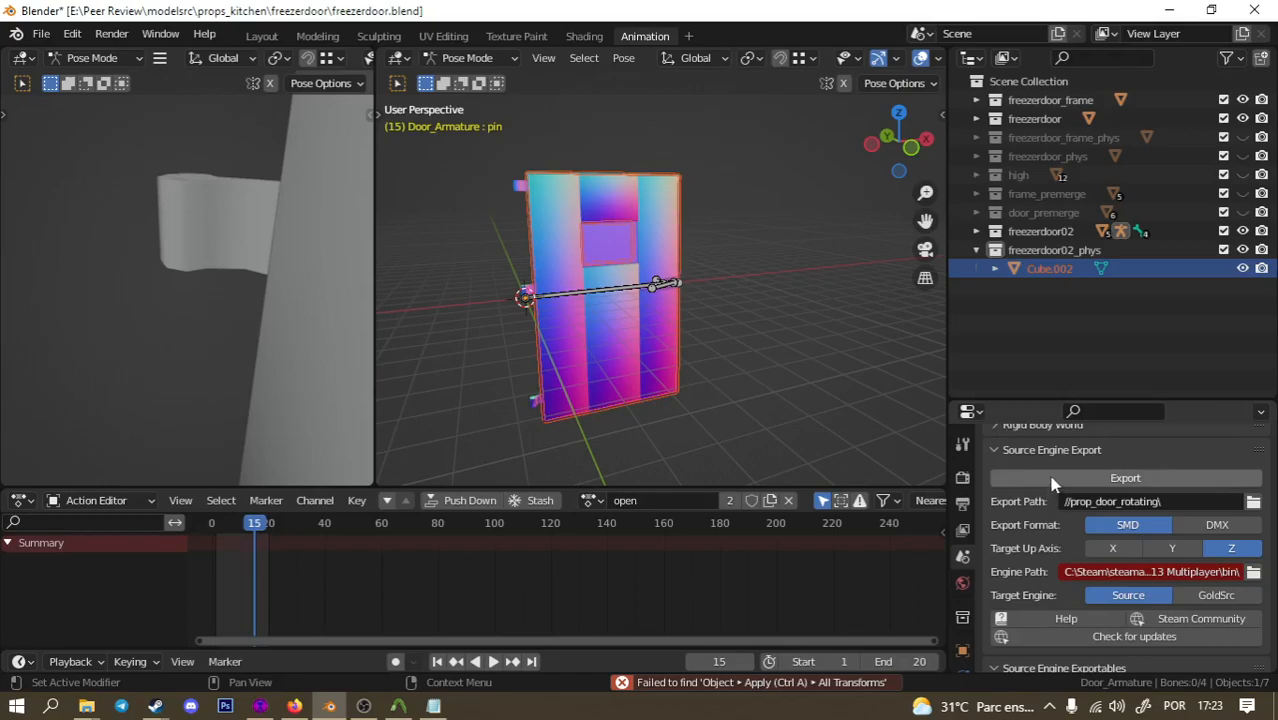
Enlarge the properties area and include freezerdoor02_phys.smd in the Source Engine exportables.
scroll(1117, 451, "up", 3)
scroll(1058, 499, "down", 6)
scroll(1070, 585, "down", 1)
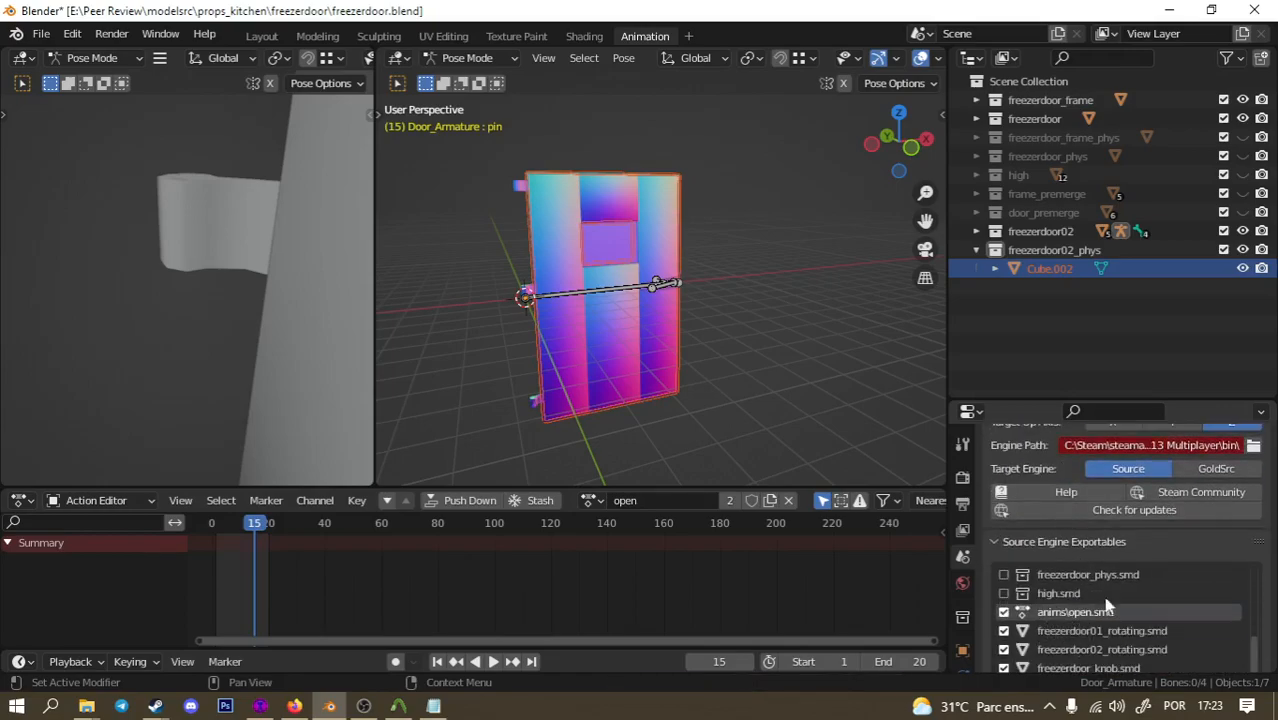
left_click_drag(1150, 398, 1150, 311)
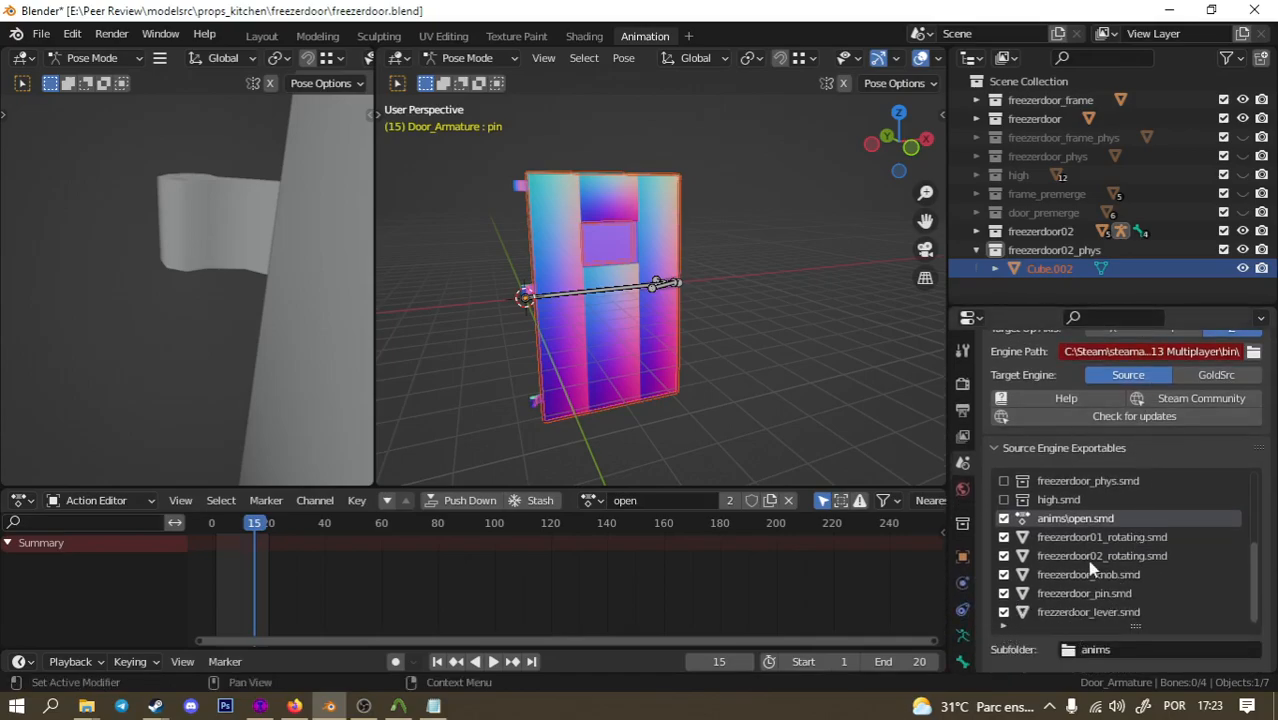
scroll(1103, 554, "up", 4)
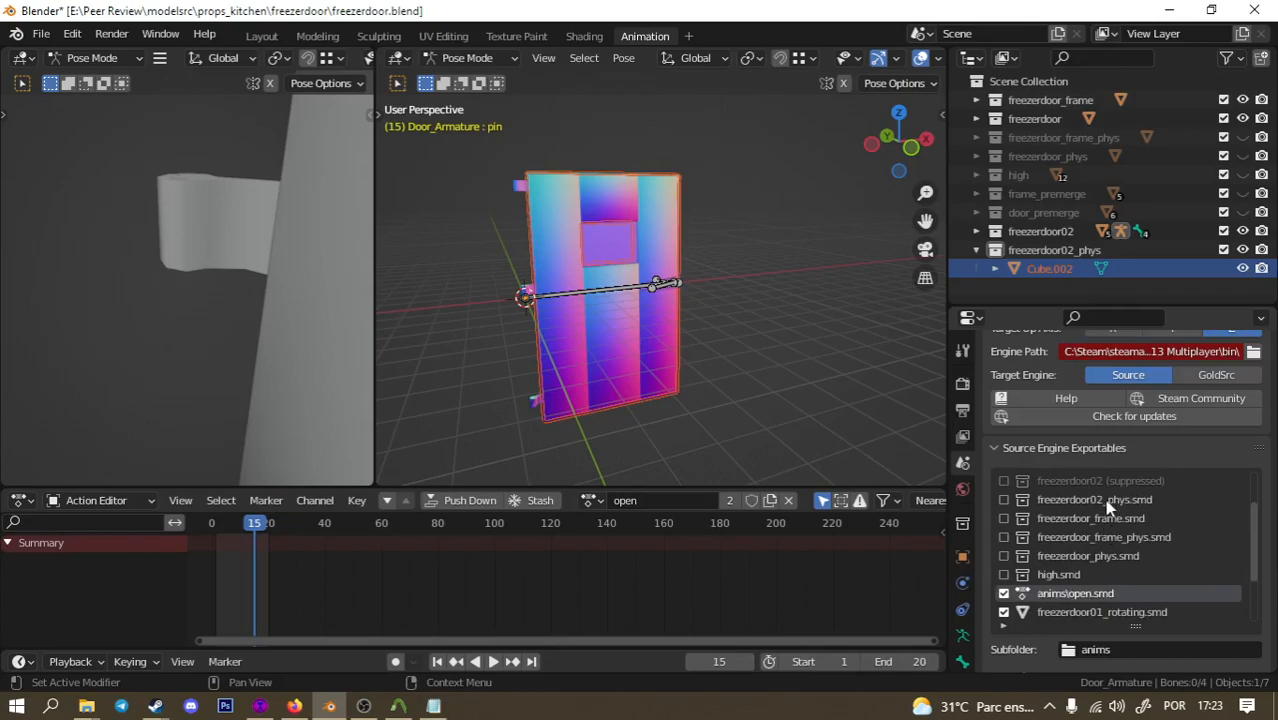
left_click(1104, 499)
scroll(1100, 540, "down", 3)
scroll(1060, 520, "up", 2)
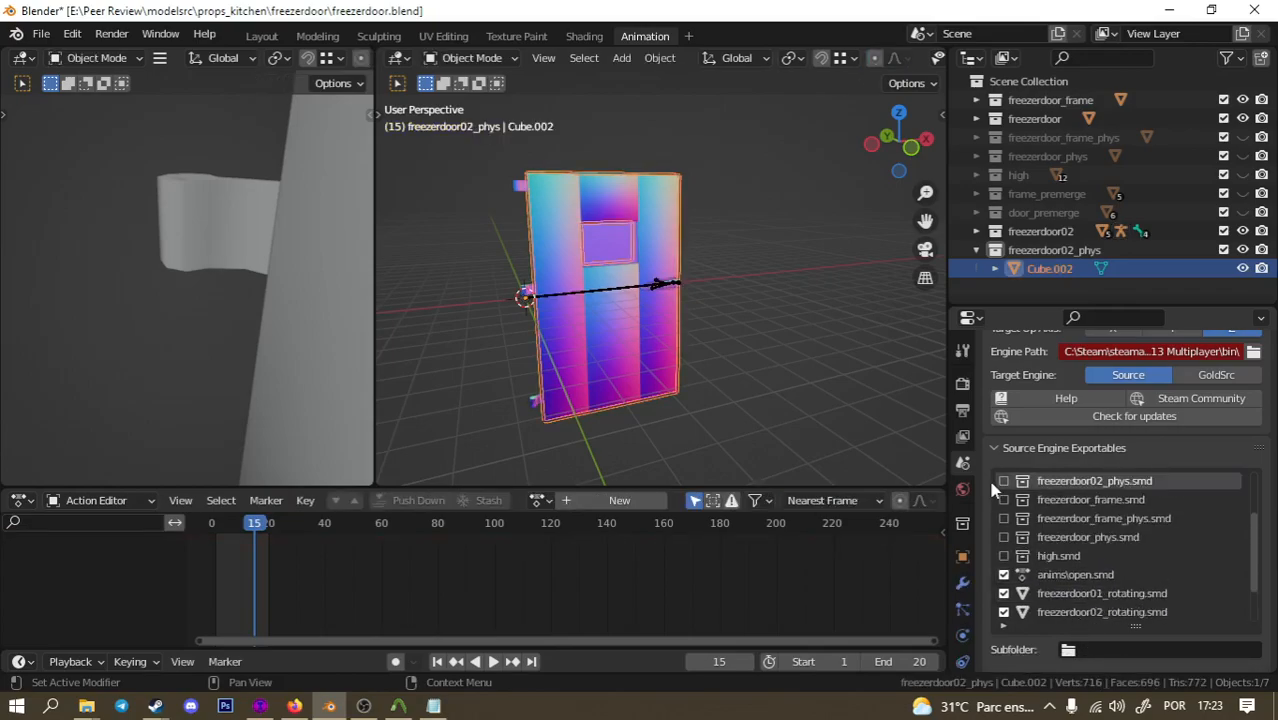
scroll(1115, 578, "down", 3)
scroll(1025, 641, "down", 4)
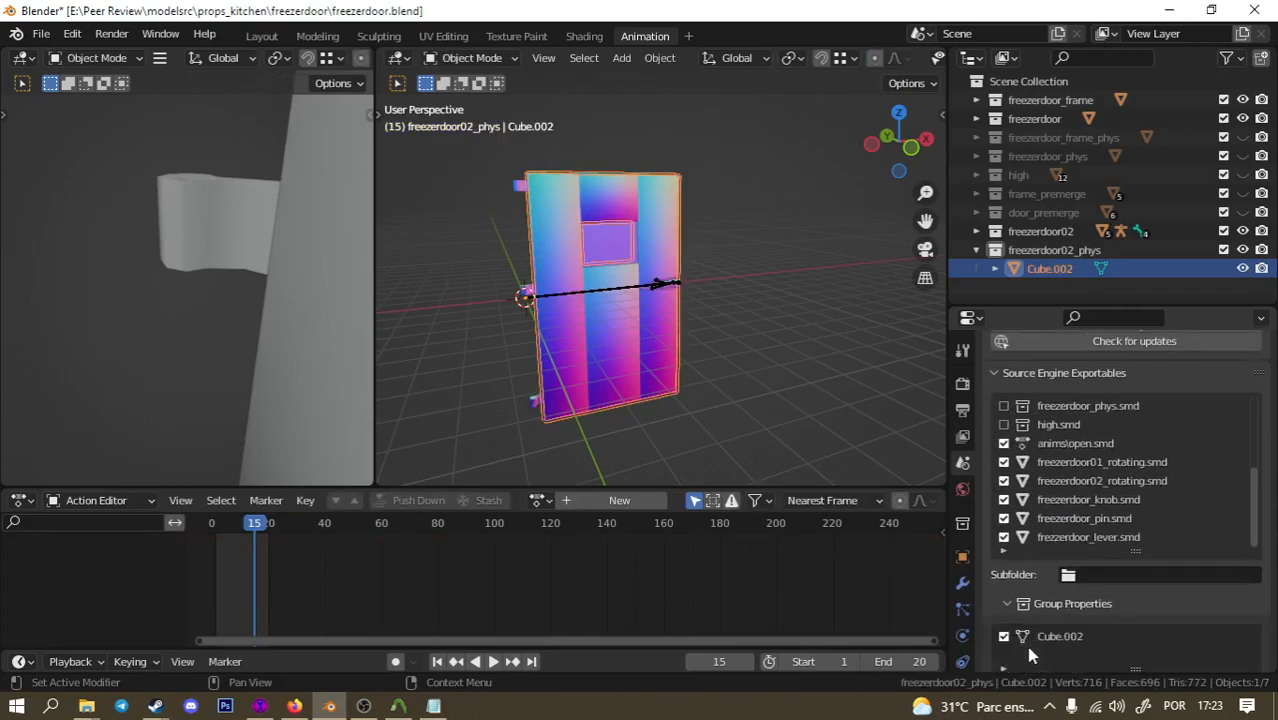
Suppress the freezerdoor02_phys export group and open its collection's name for editing, leaving the name as it is.
left_click(1098, 616)
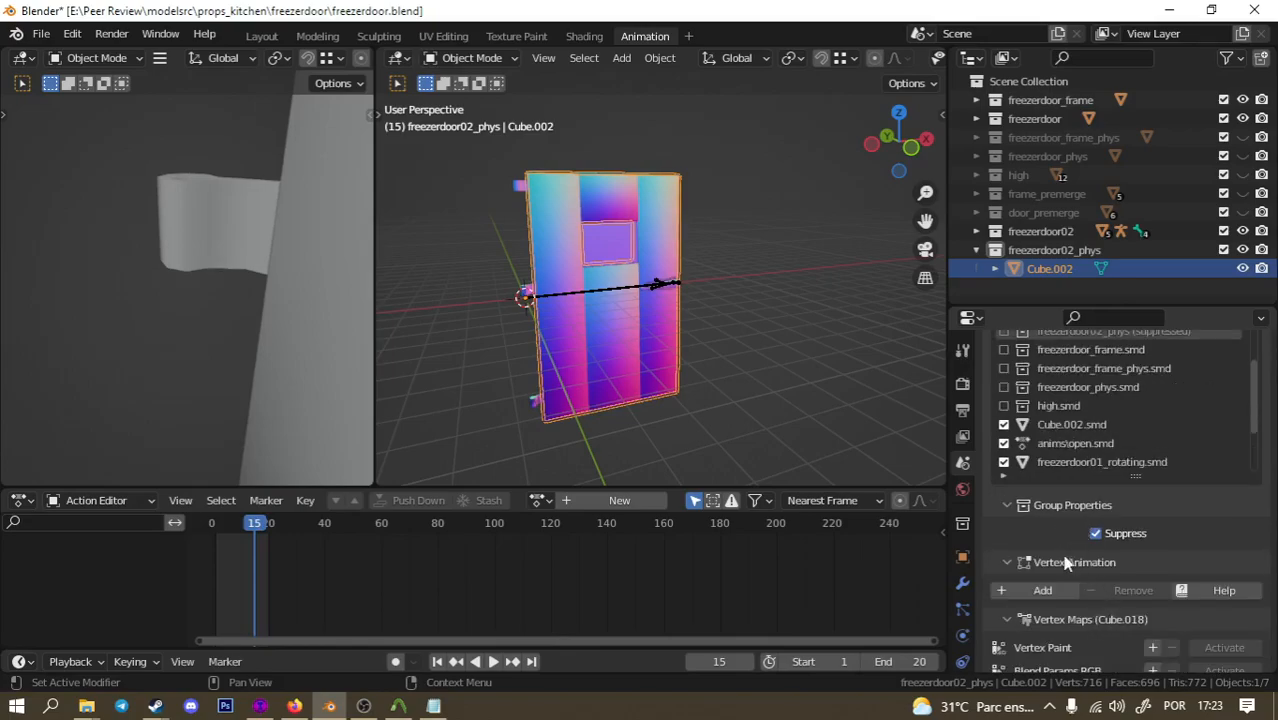
scroll(1027, 563, "up", 1)
scroll(1085, 500, "up", 4)
scroll(1062, 420, "down", 7)
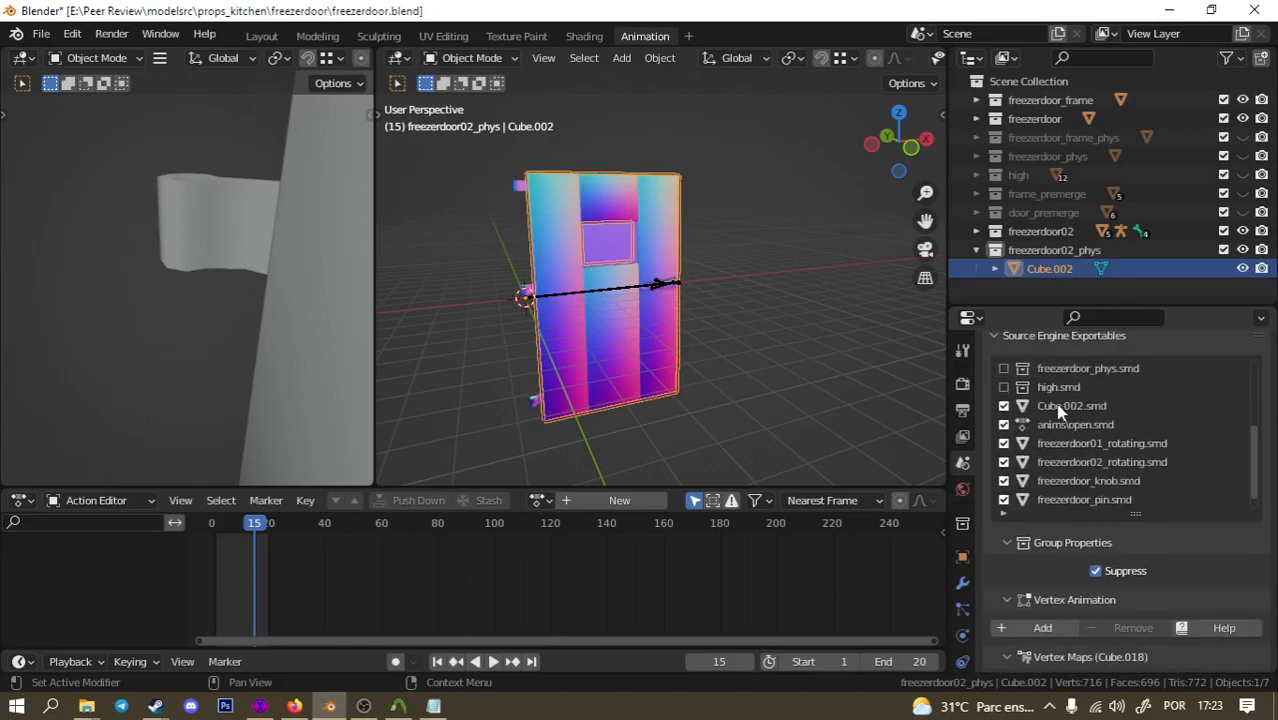
left_click(1060, 406)
left_click(1058, 249)
double_click(1058, 249)
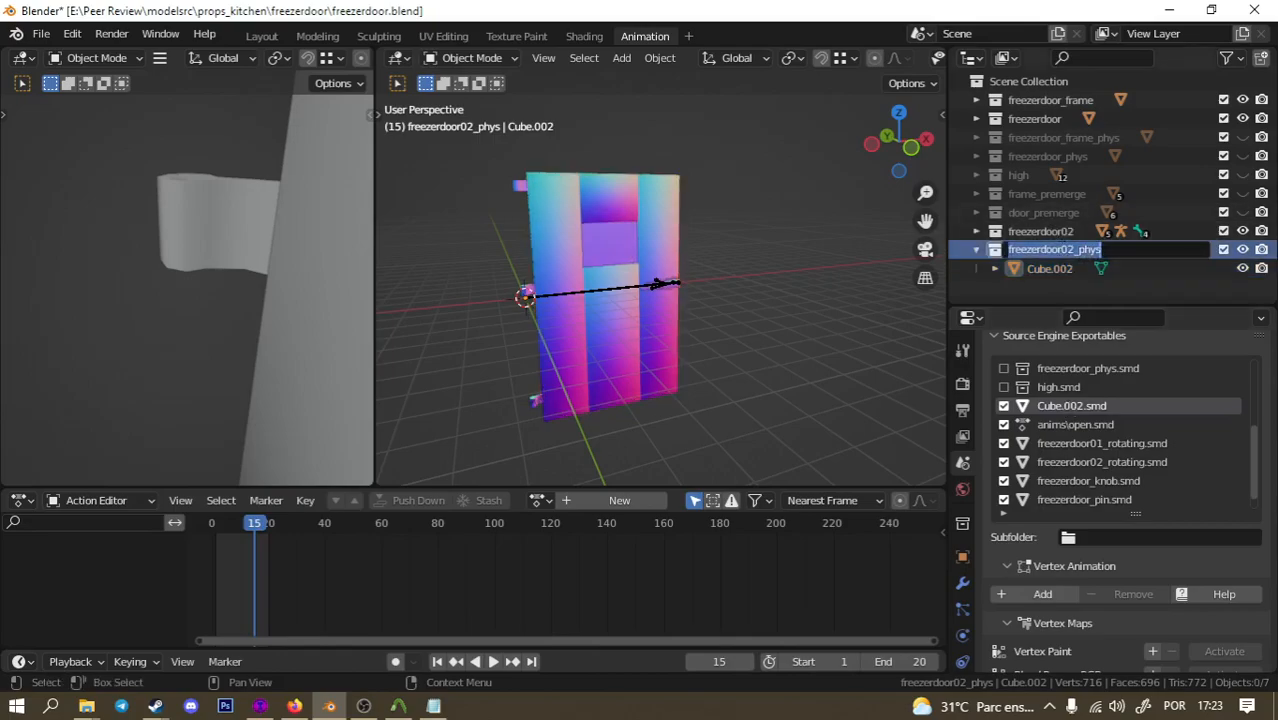
key("End")
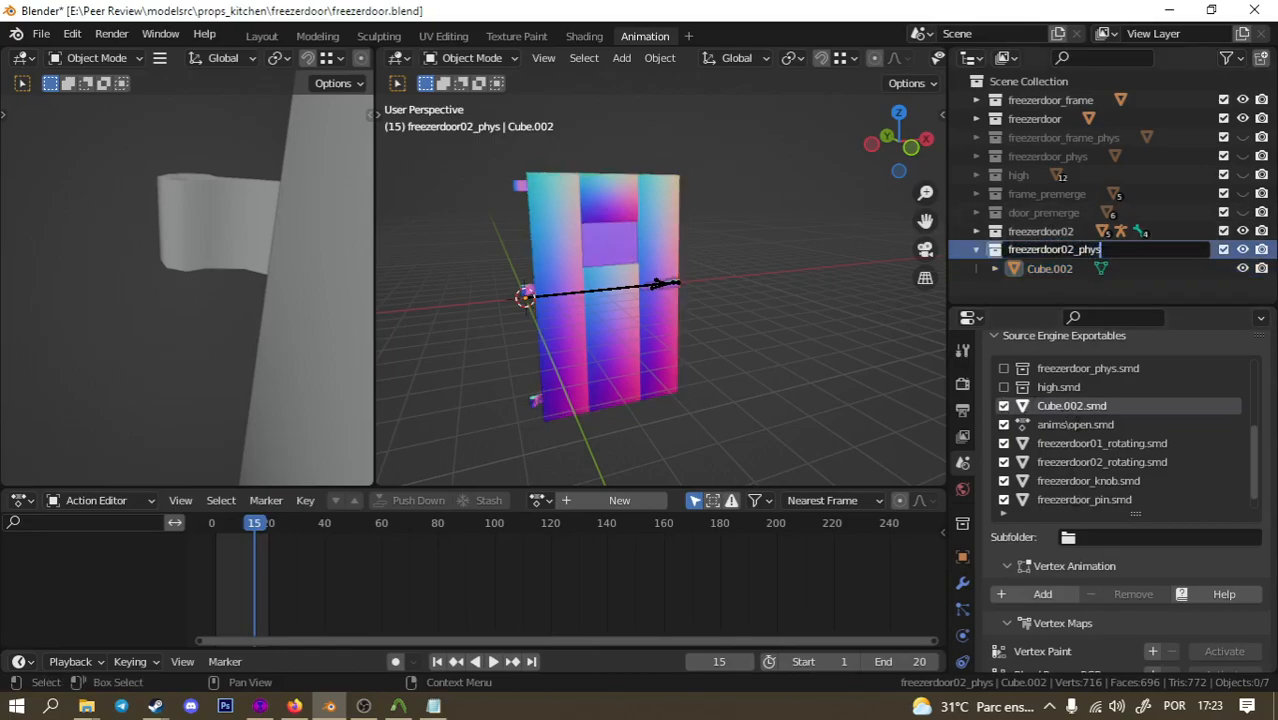
key("Return")
Turn off Suppress for the freezerdoor02_phys group in the Source Engine exportables.
scroll(1088, 420, "up", 5)
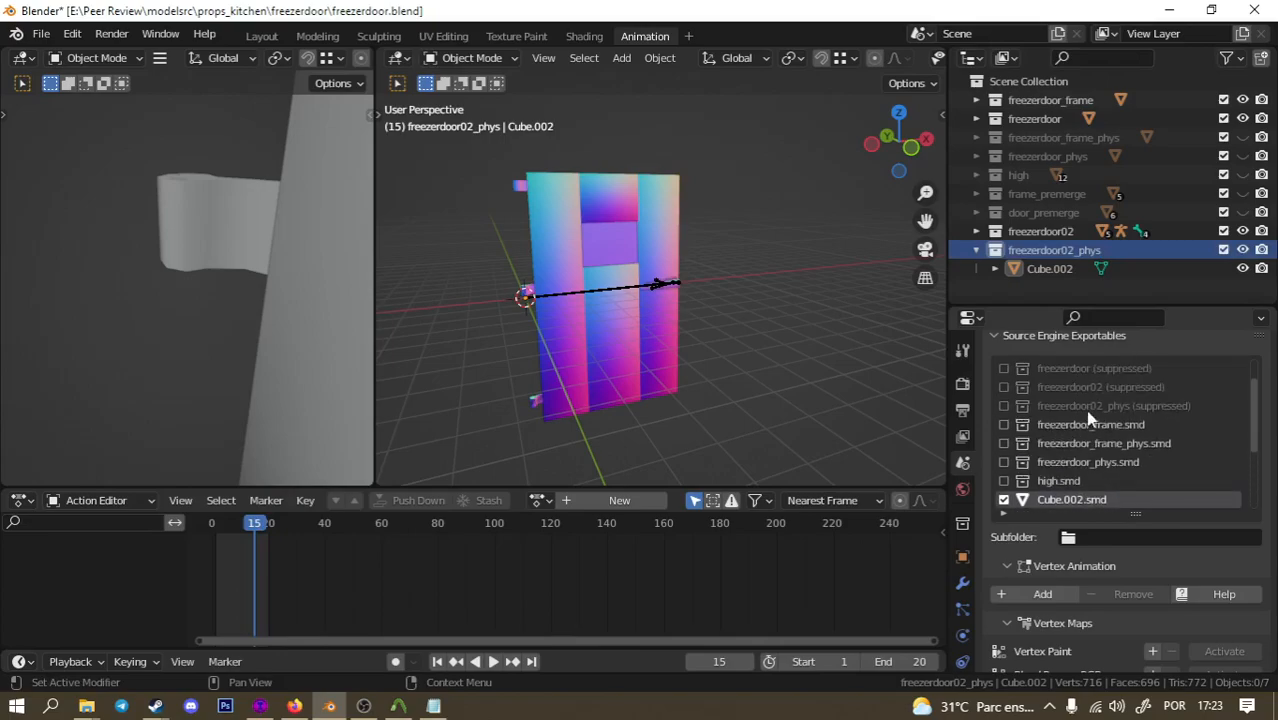
left_click(1090, 407)
left_click(1114, 574)
scroll(1102, 524, "down", 4)
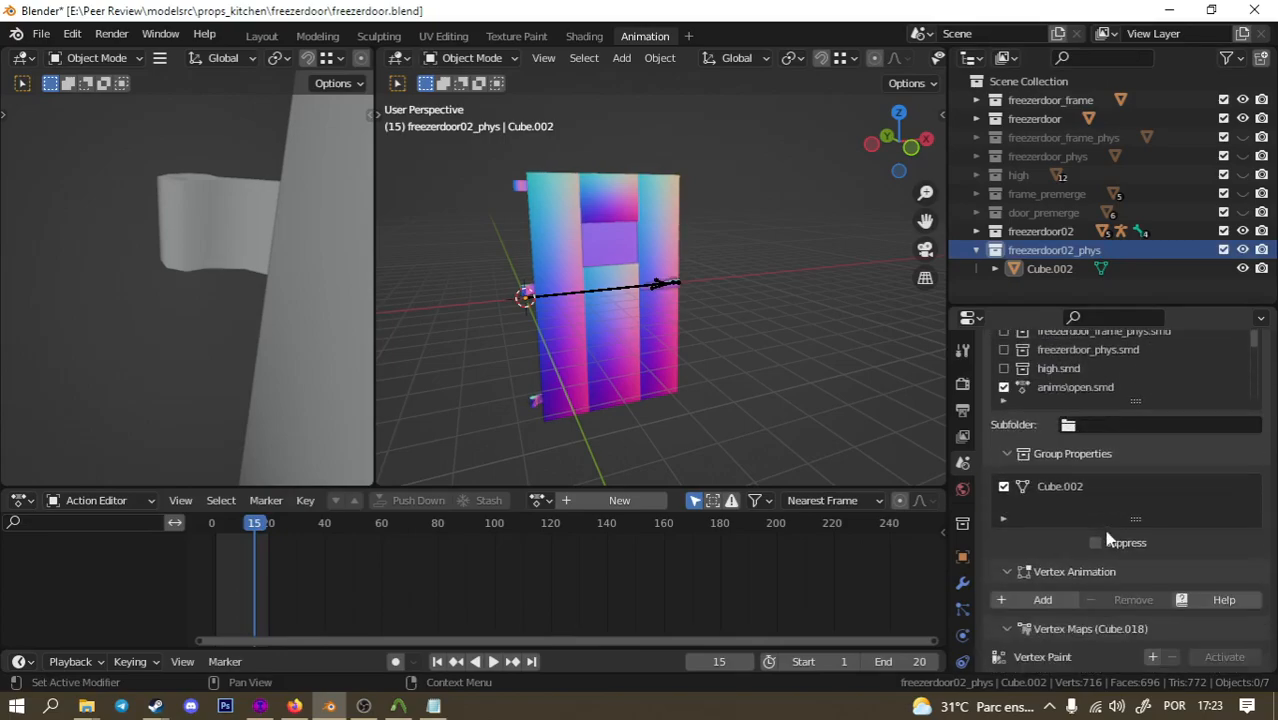
scroll(1107, 538, "down", 5)
scroll(1109, 546, "up", 10)
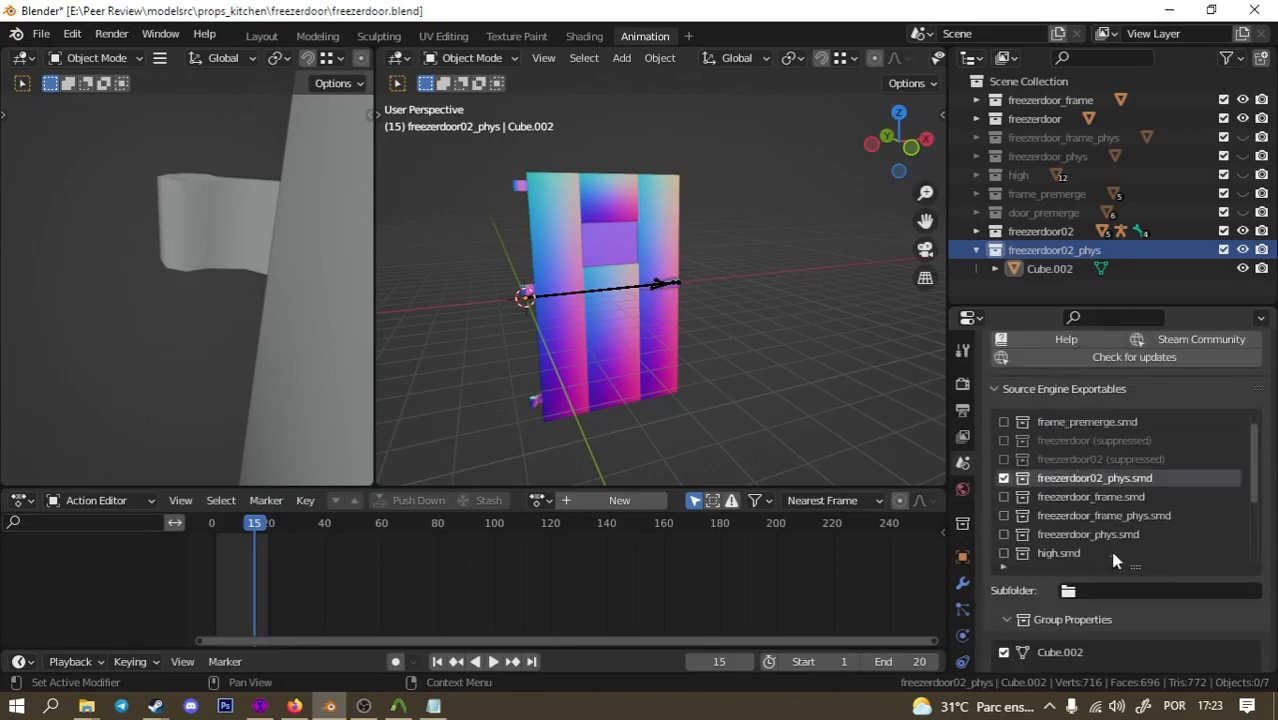
Save freezerdoor.blend and export all enabled scene files, including freezerdoor02_phys.smd, to the prop_door_rotating folder.
key("ctrl+s")
scroll(1086, 482, "up", 1)
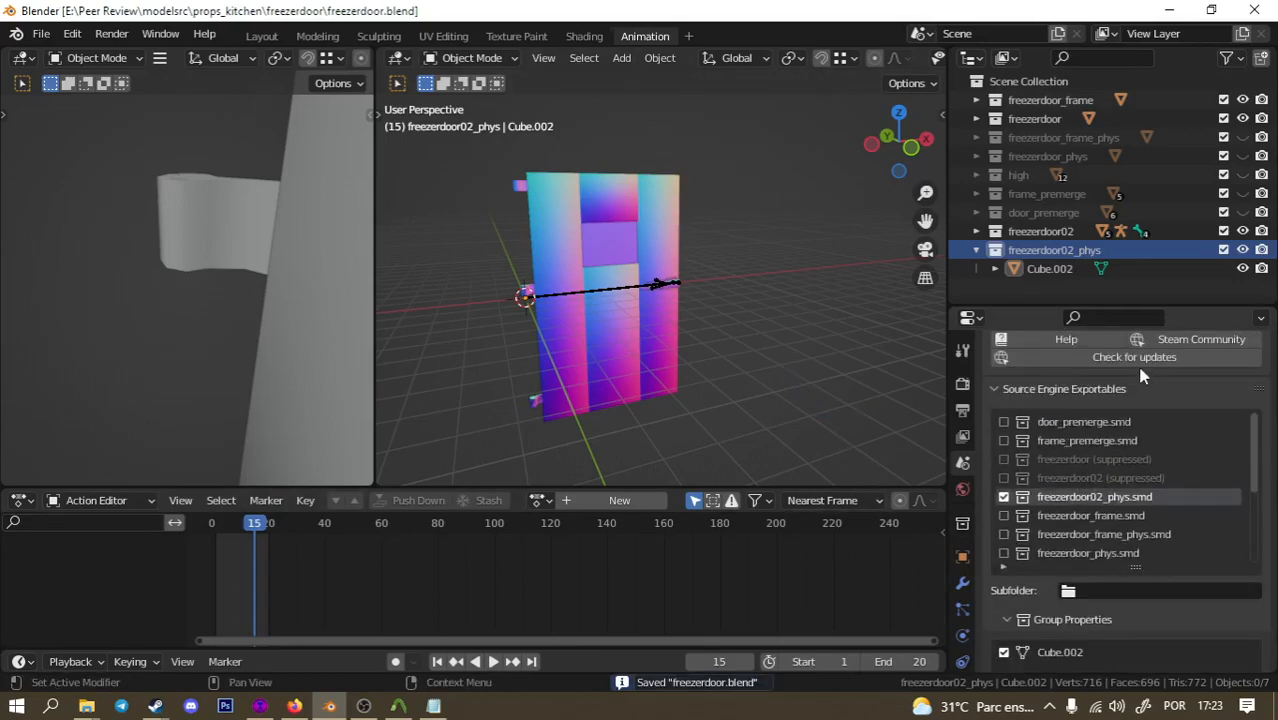
scroll(1138, 372, "up", 6)
left_click(1100, 460)
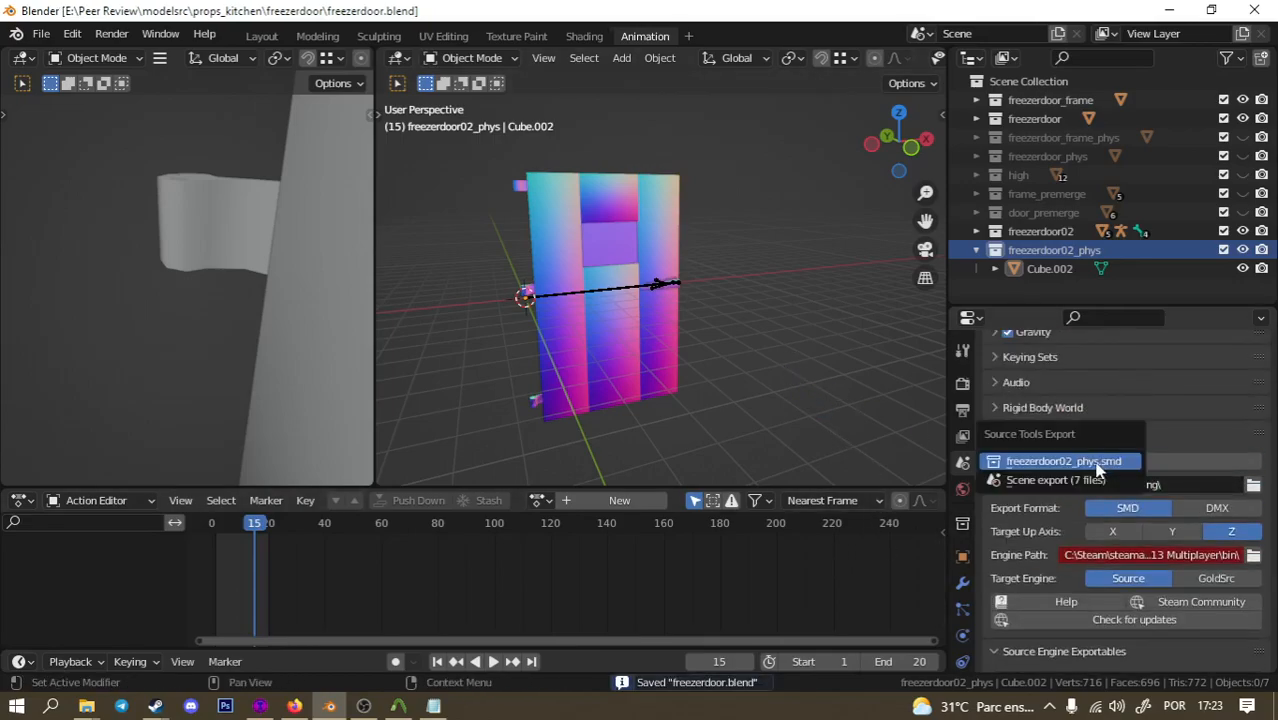
left_click(1092, 482)
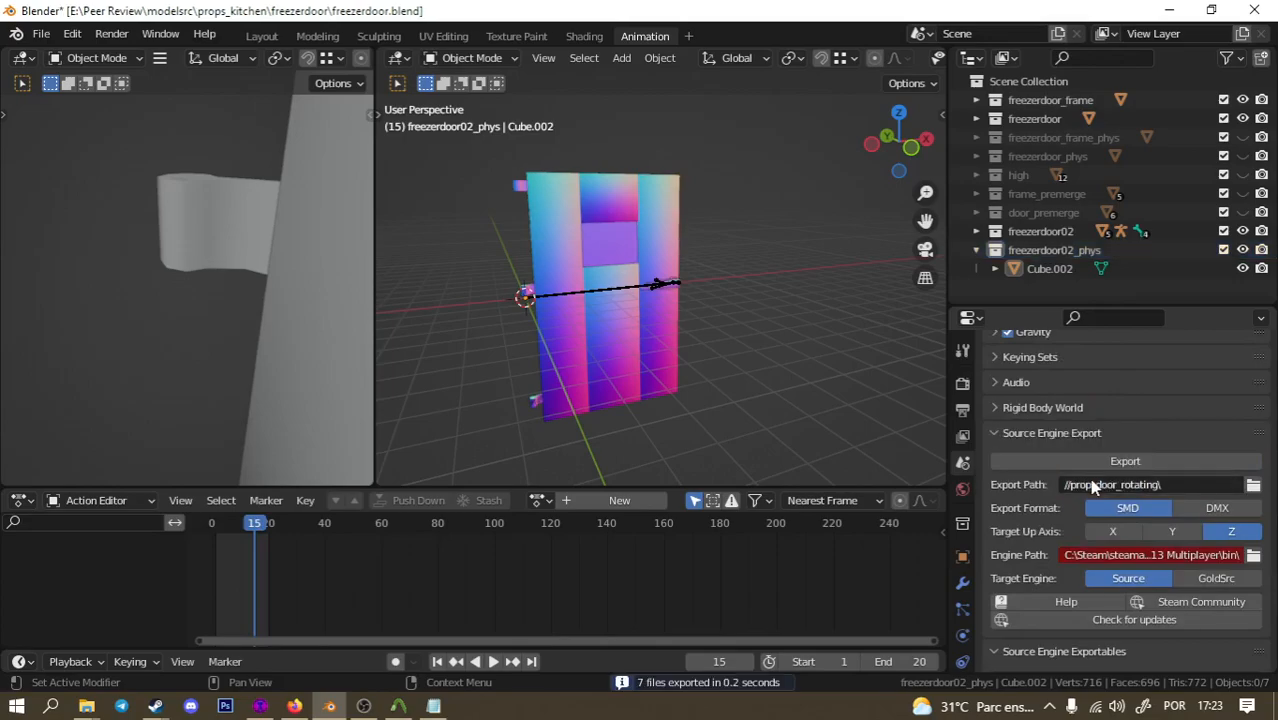
Switch to Crowbar and compile the QC files in the prop_door_rotating folder.
mouse_move(398, 708)
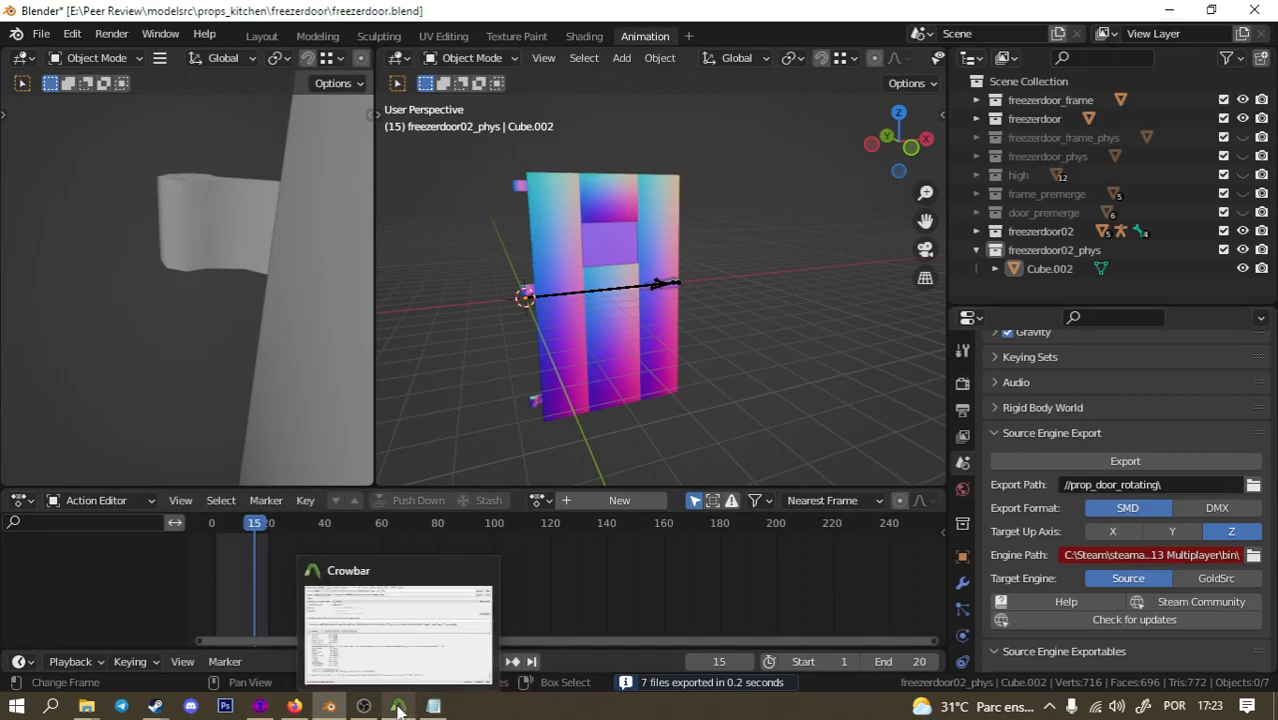
left_click(398, 708)
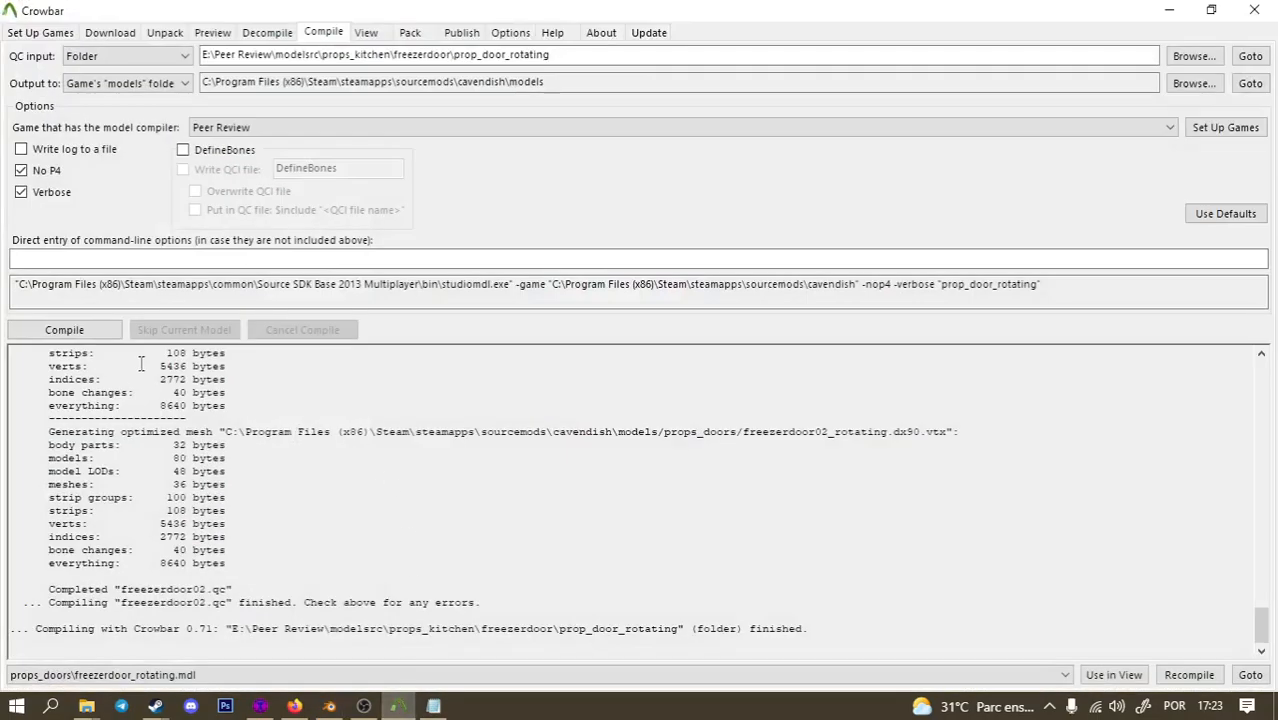
left_click(101, 328)
Switch to Hammer++, review the freezer door's prop_door_rotating properties and turn on the collision model display.
left_click(260, 706)
left_click(507, 417)
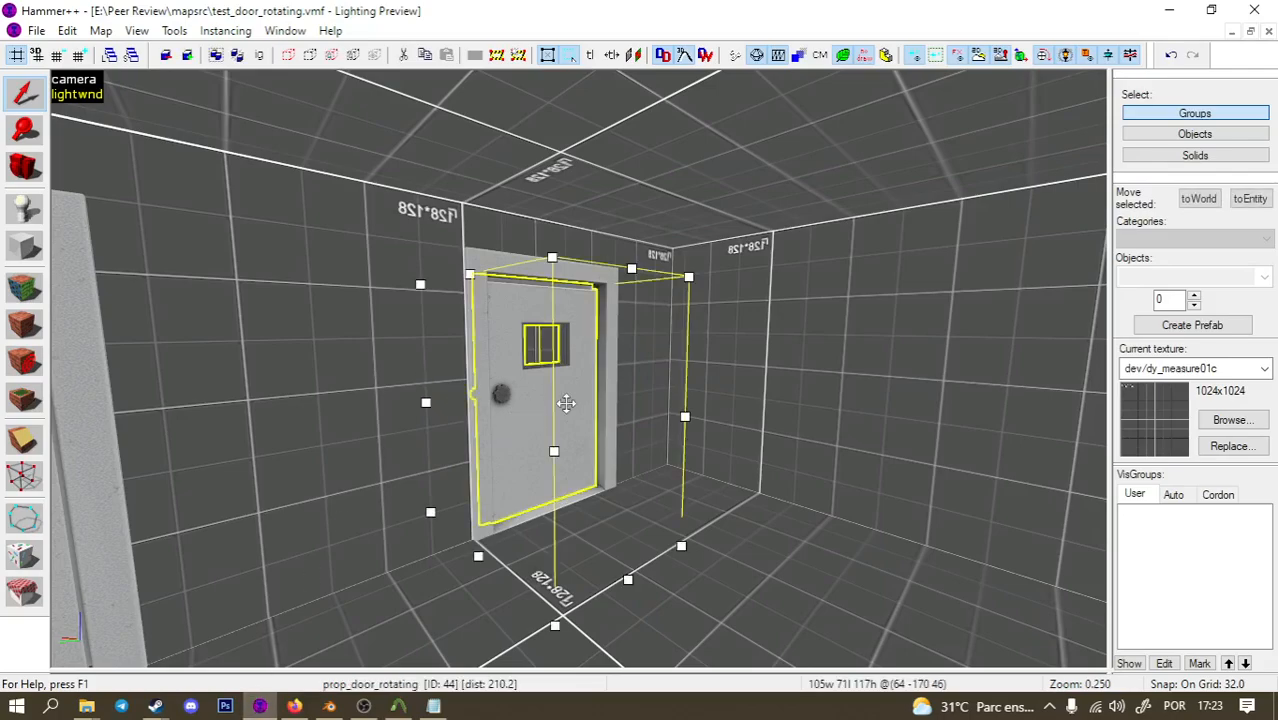
double_click(552, 406)
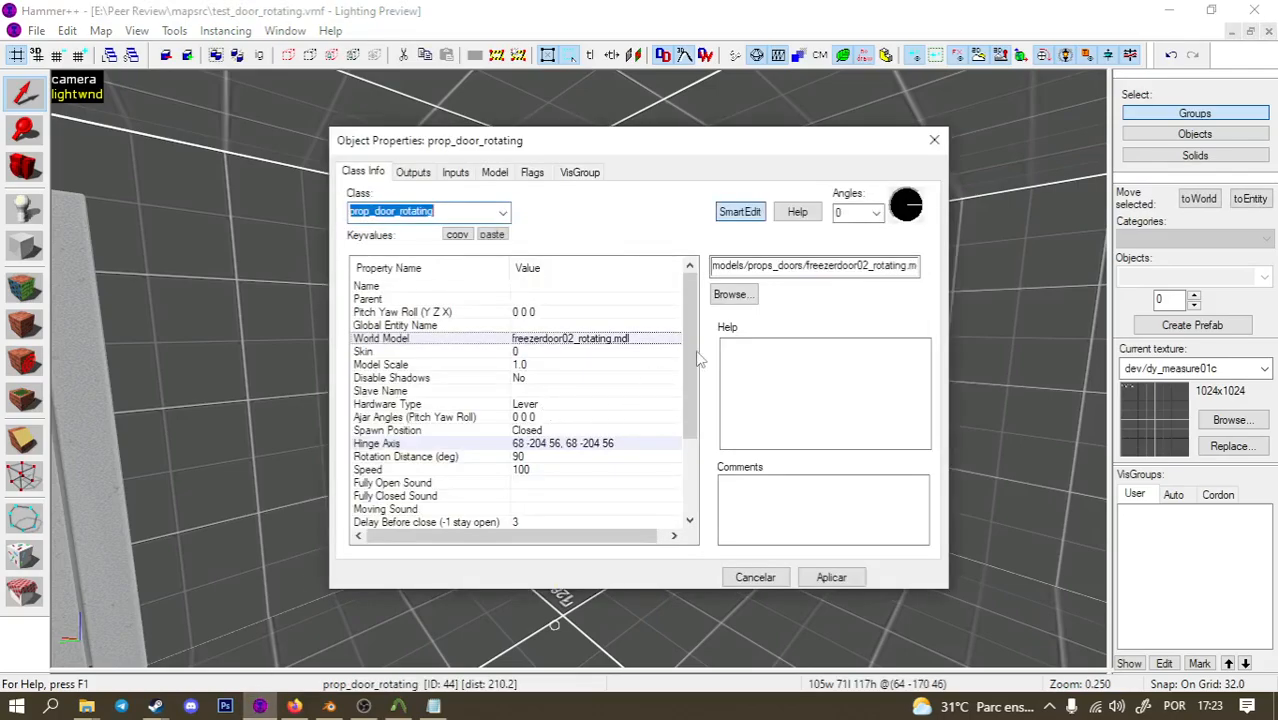
left_click(934, 140)
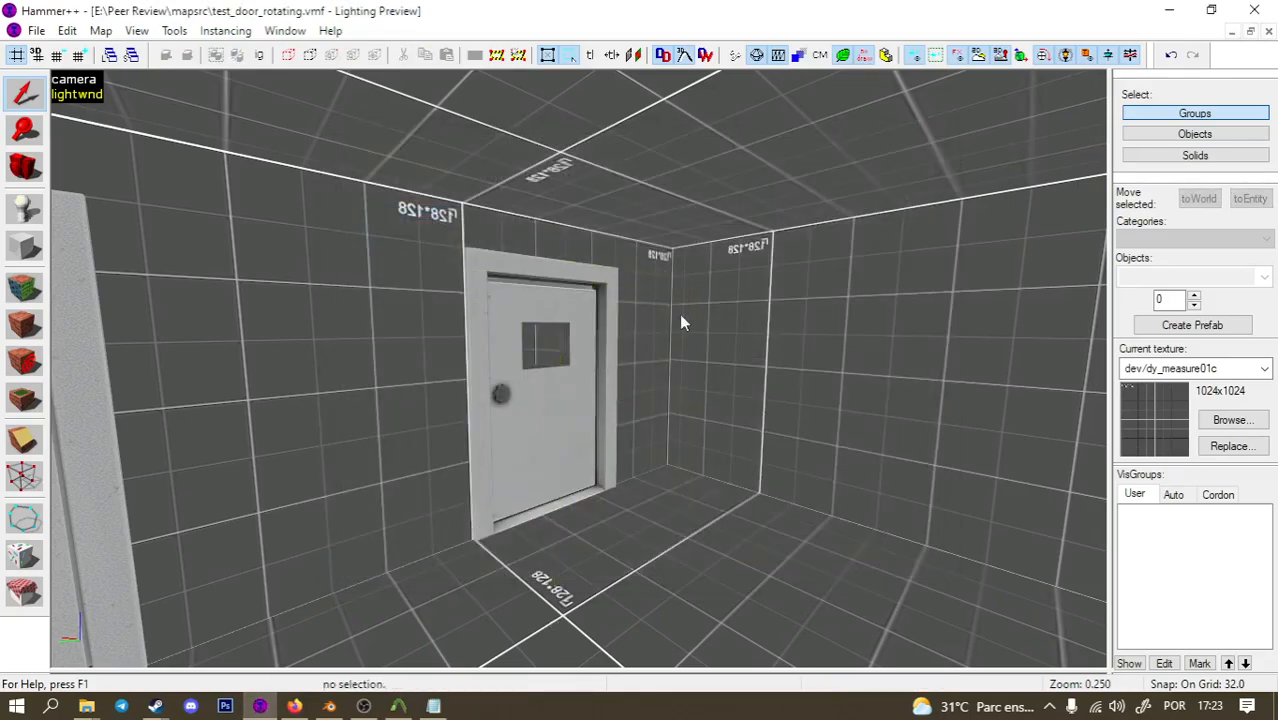
left_click(822, 58)
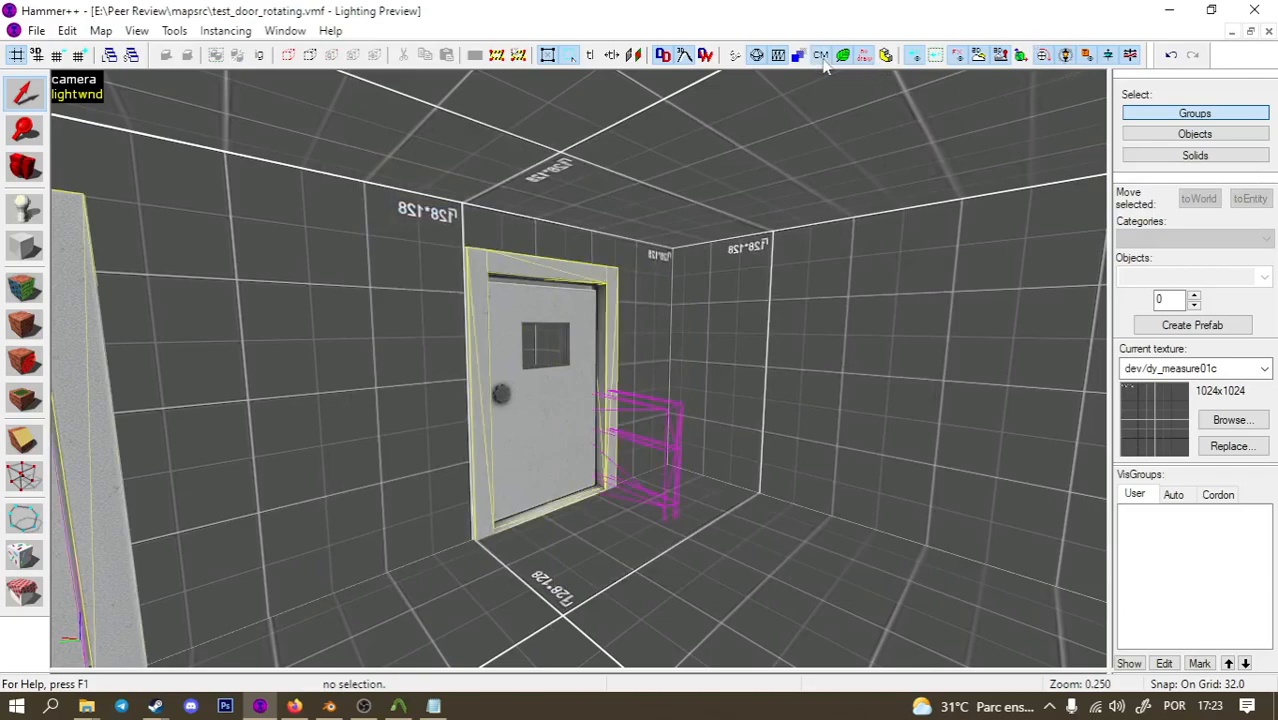
Switch to the freezerdoor folder in File Explorer and inspect the static-prop QC files freezerdoor and freezerdoor02, closing each one.
left_click(87, 708)
mouse_move(237, 623)
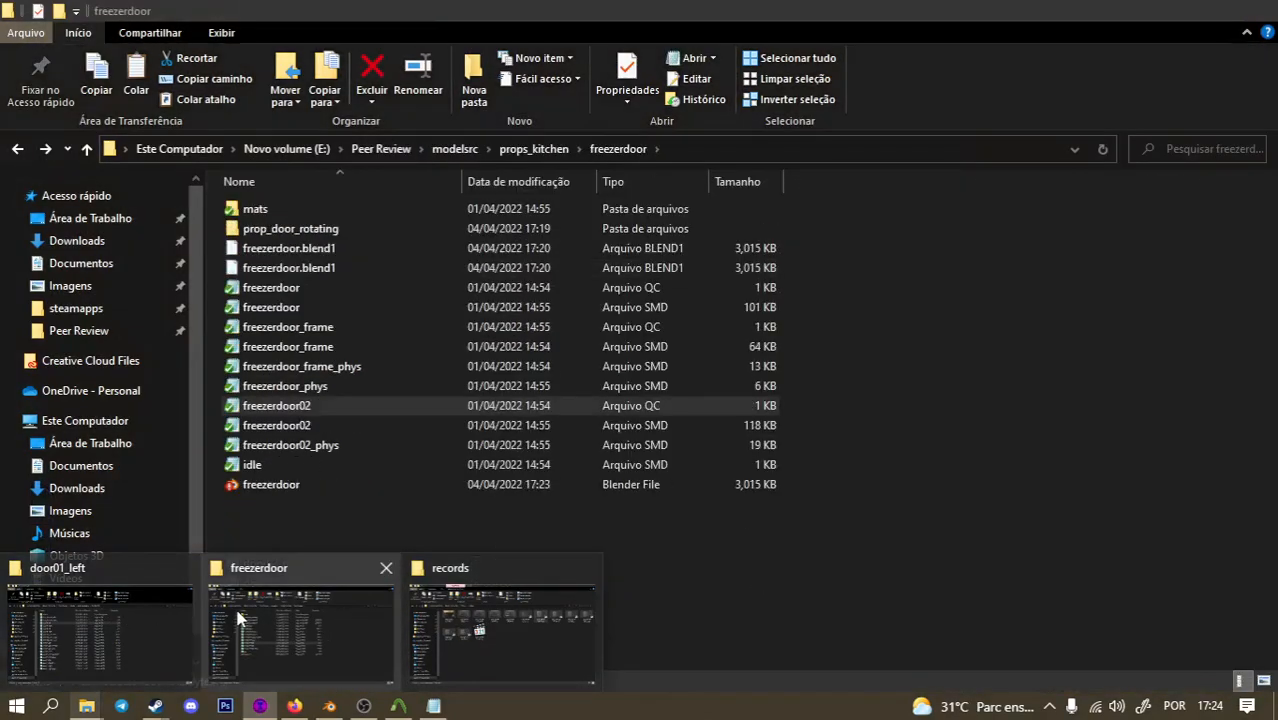
left_click(238, 618)
double_click(305, 289)
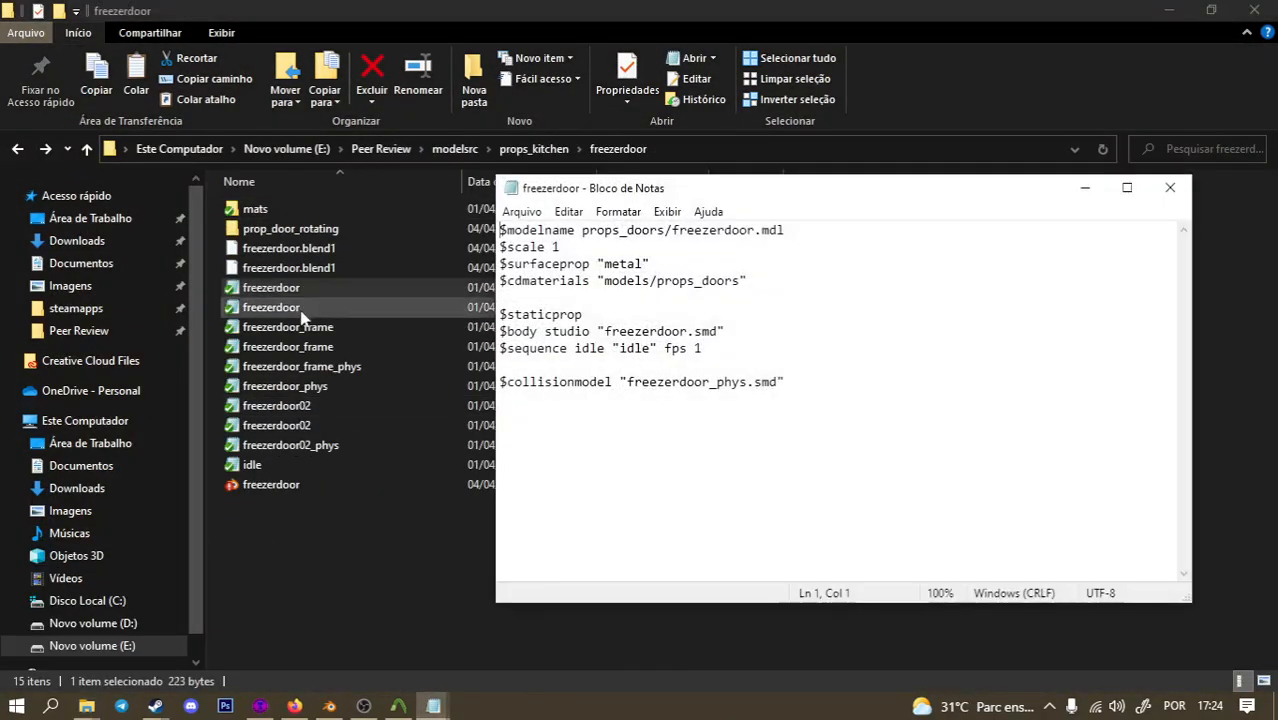
left_click(1170, 189)
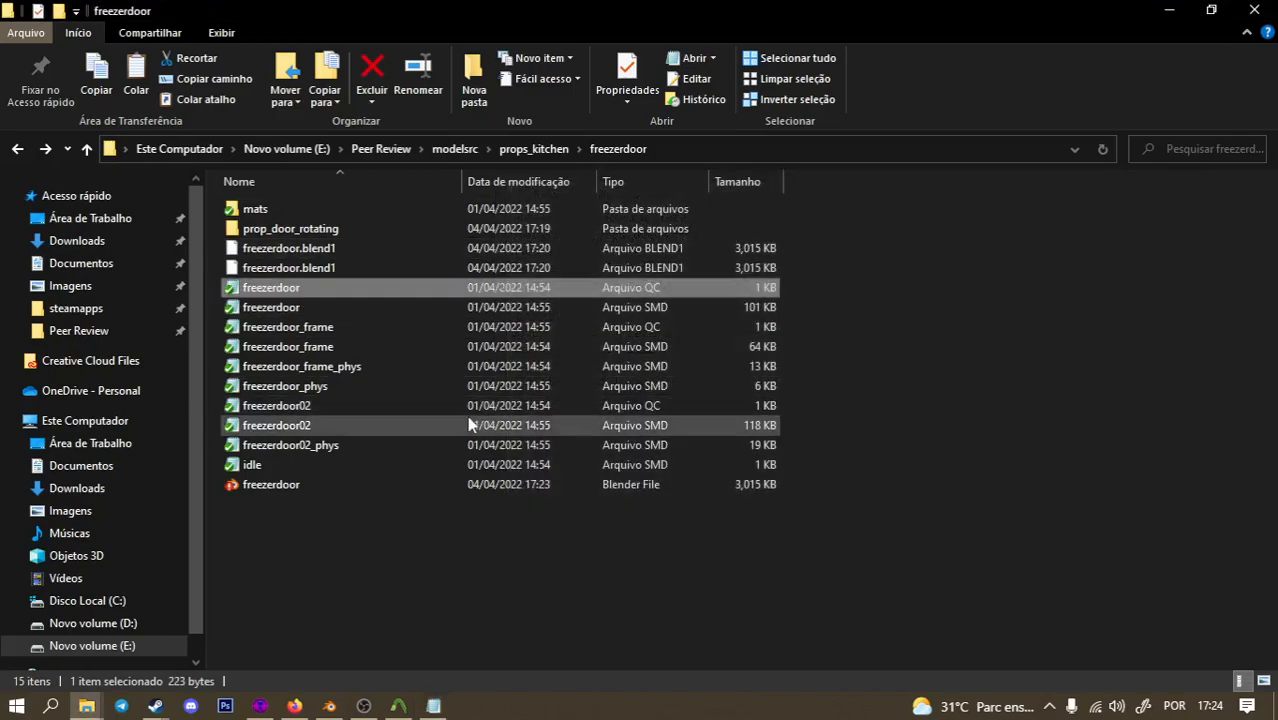
double_click(485, 405)
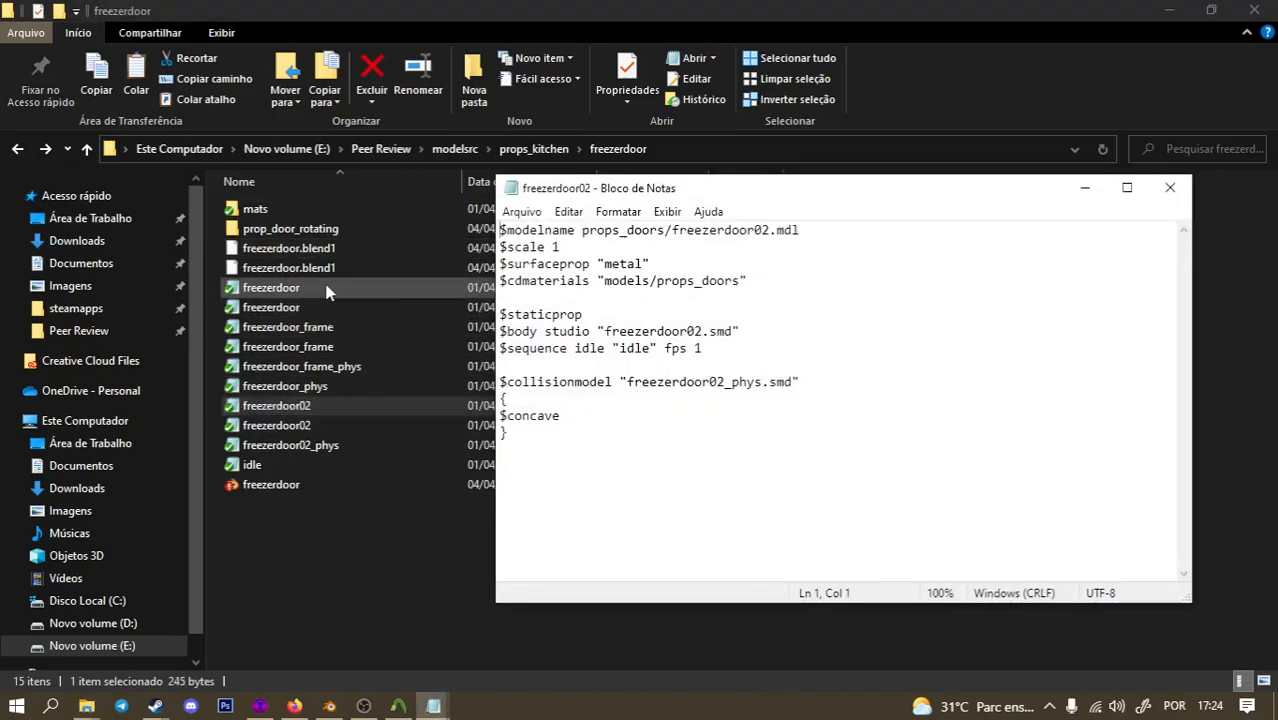
double_click(325, 289)
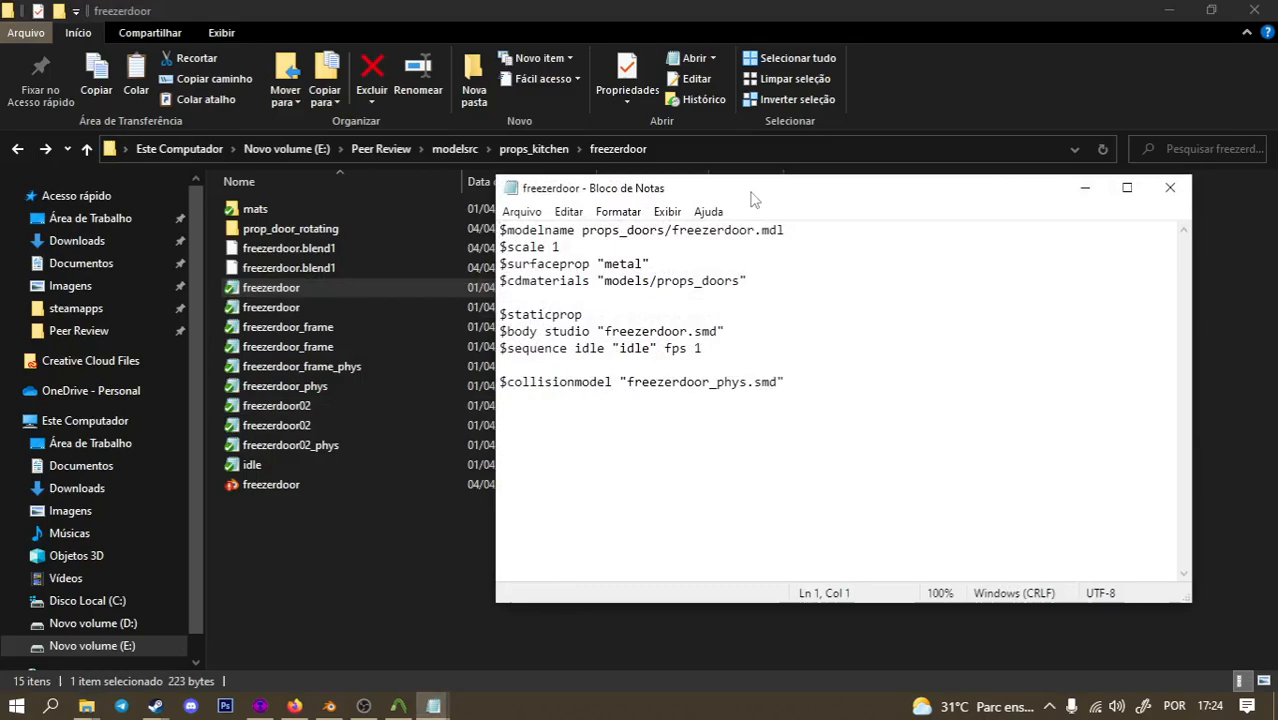
left_click(1170, 188)
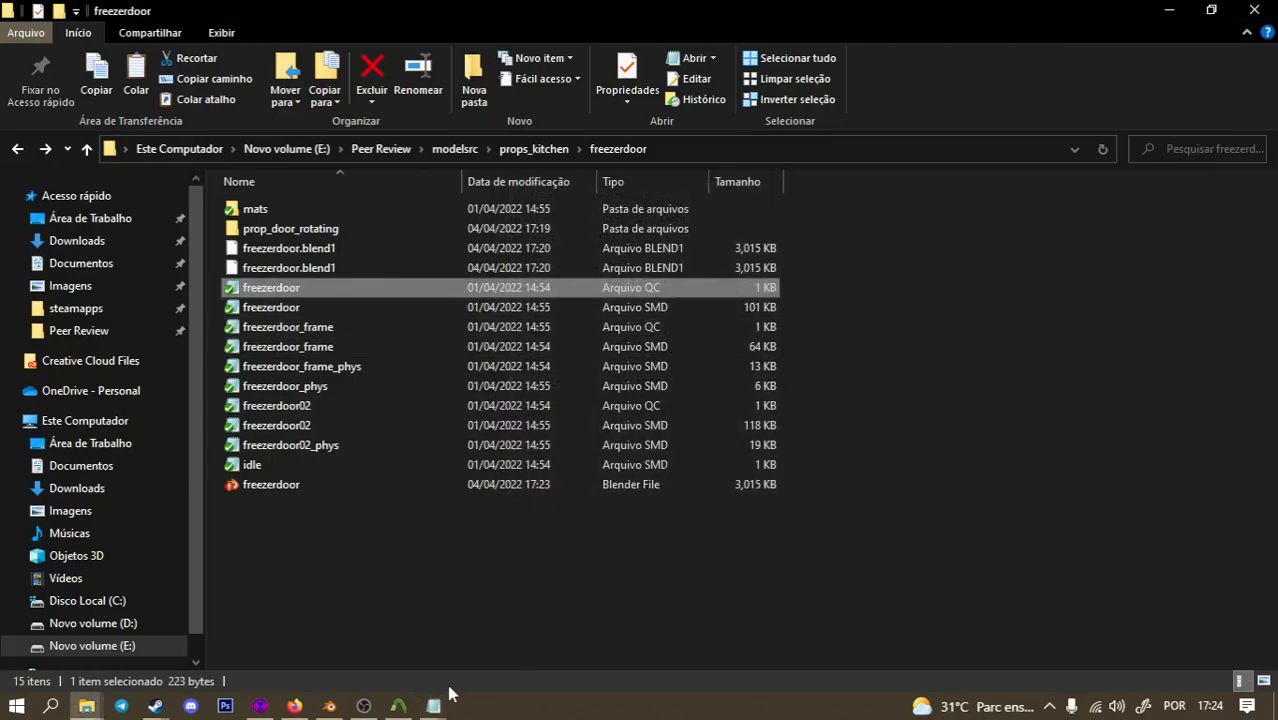
mouse_move(433, 706)
left_click(688, 568)
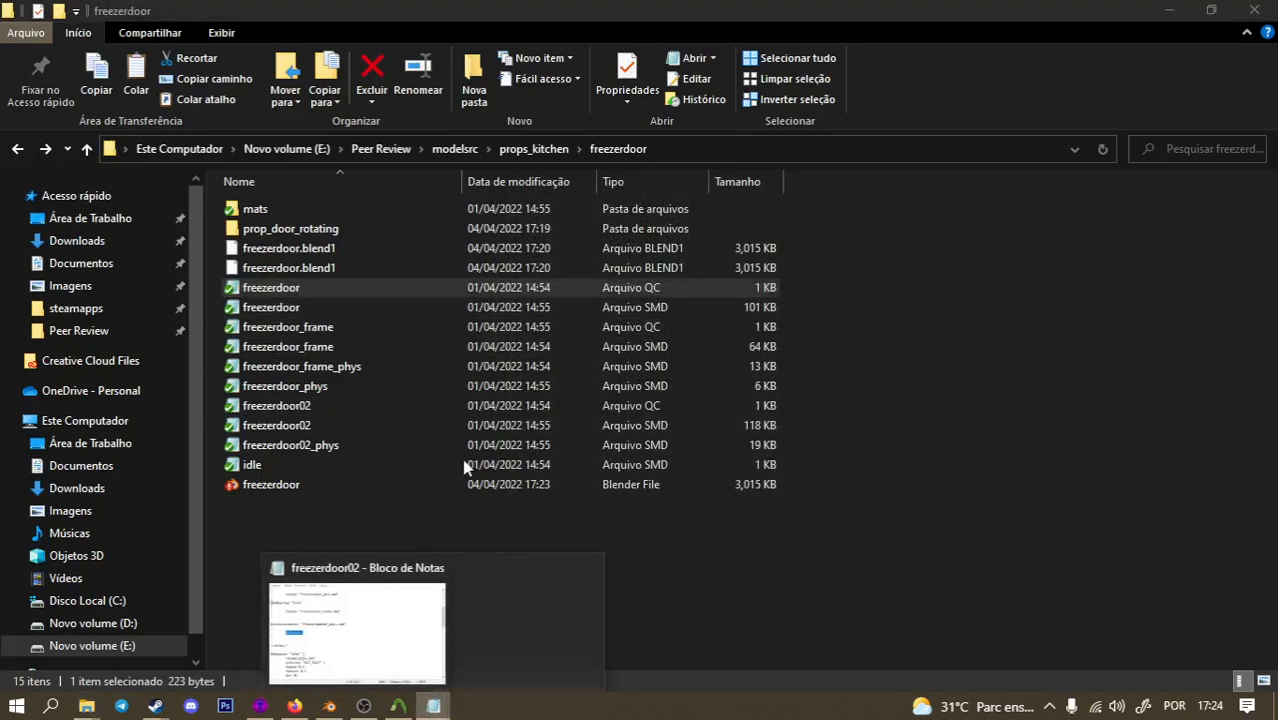
Open the prop_door_rotating folder, view its freezerdoor02 and freezerdoor QC files, and close all Notepad windows.
double_click(292, 230)
double_click(290, 348)
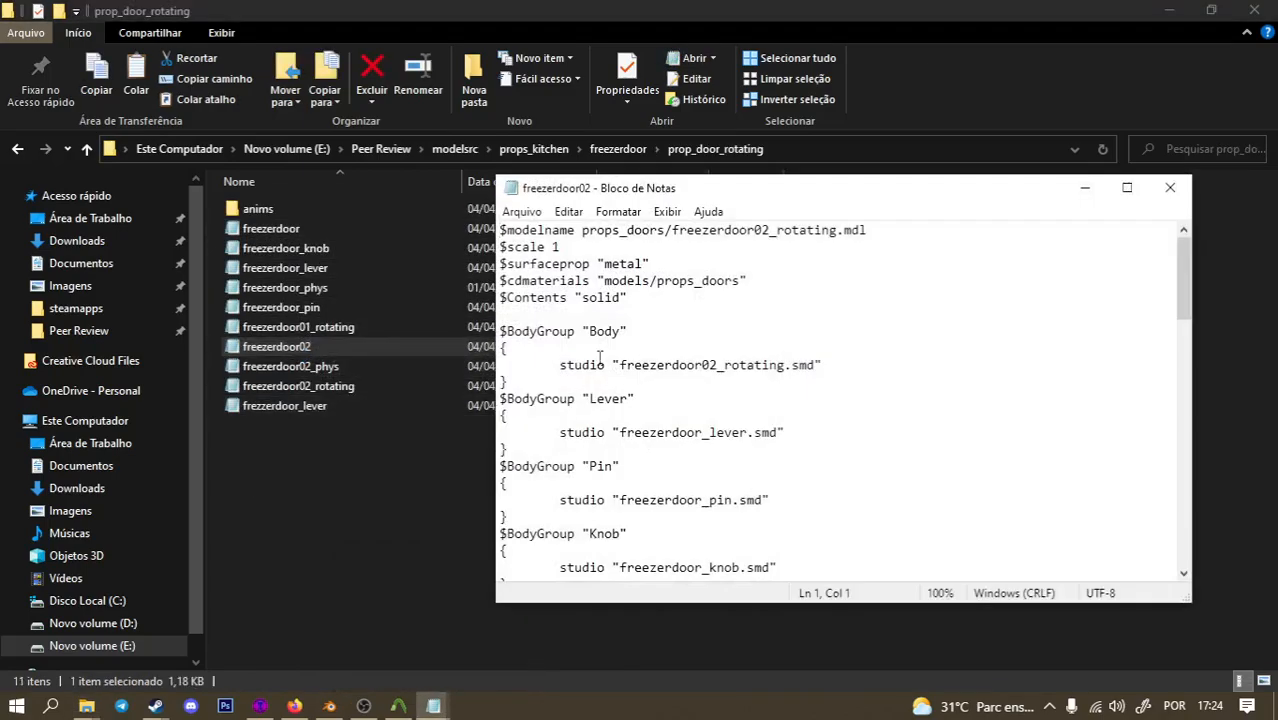
double_click(290, 229)
mouse_move(940, 197)
left_mouse_down()
mouse_move(545, 197)
mouse_move(918, 192)
left_mouse_up()
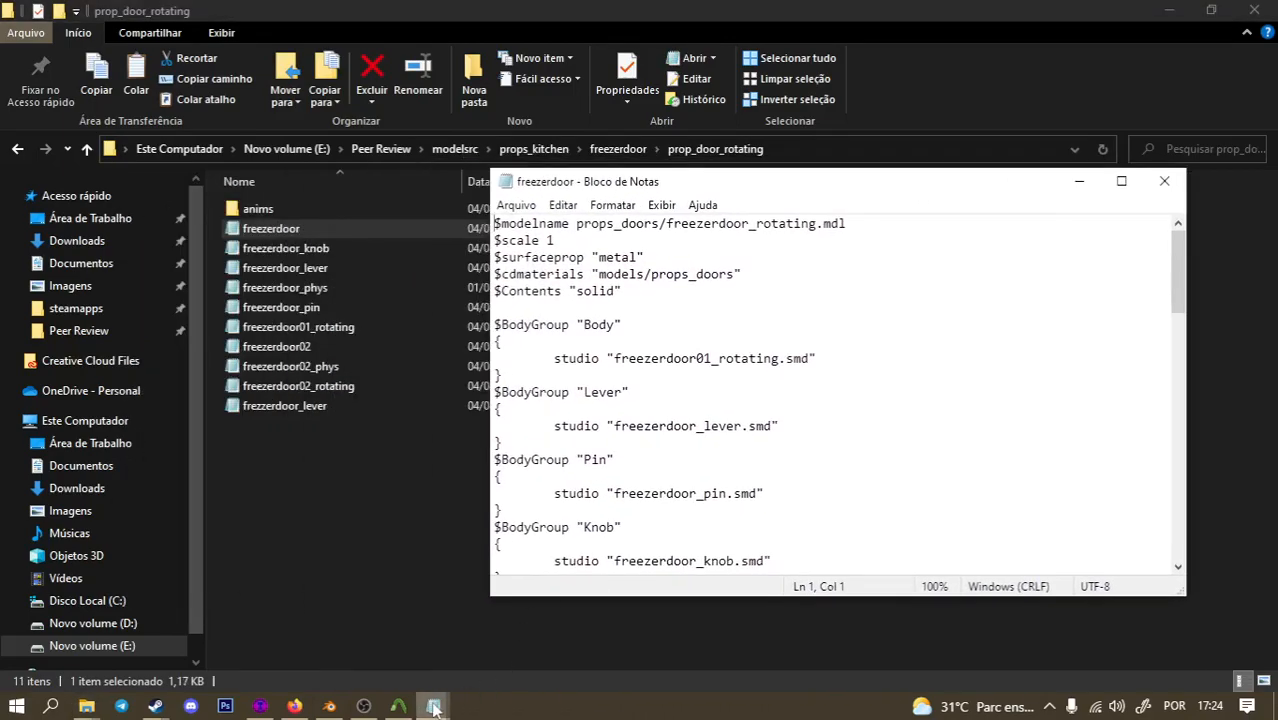
mouse_move(433, 707)
mouse_move(462, 662)
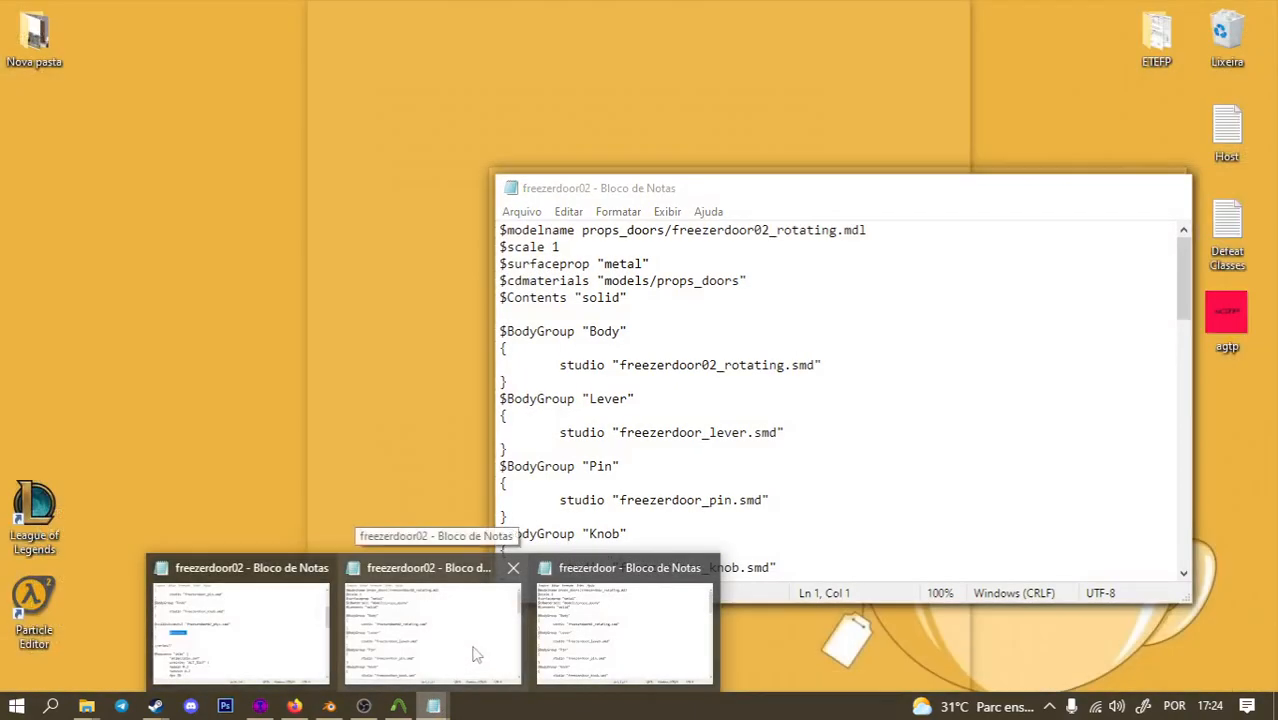
left_click(696, 566)
left_click(566, 617)
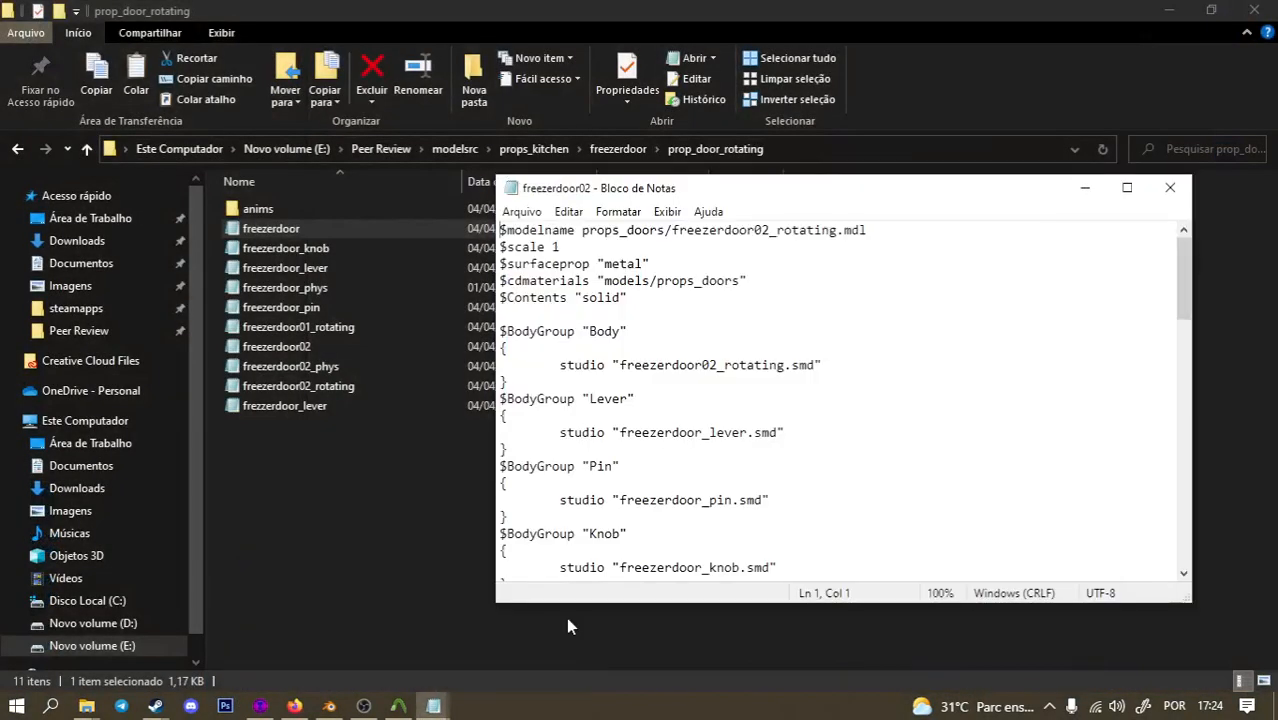
left_click(1170, 188)
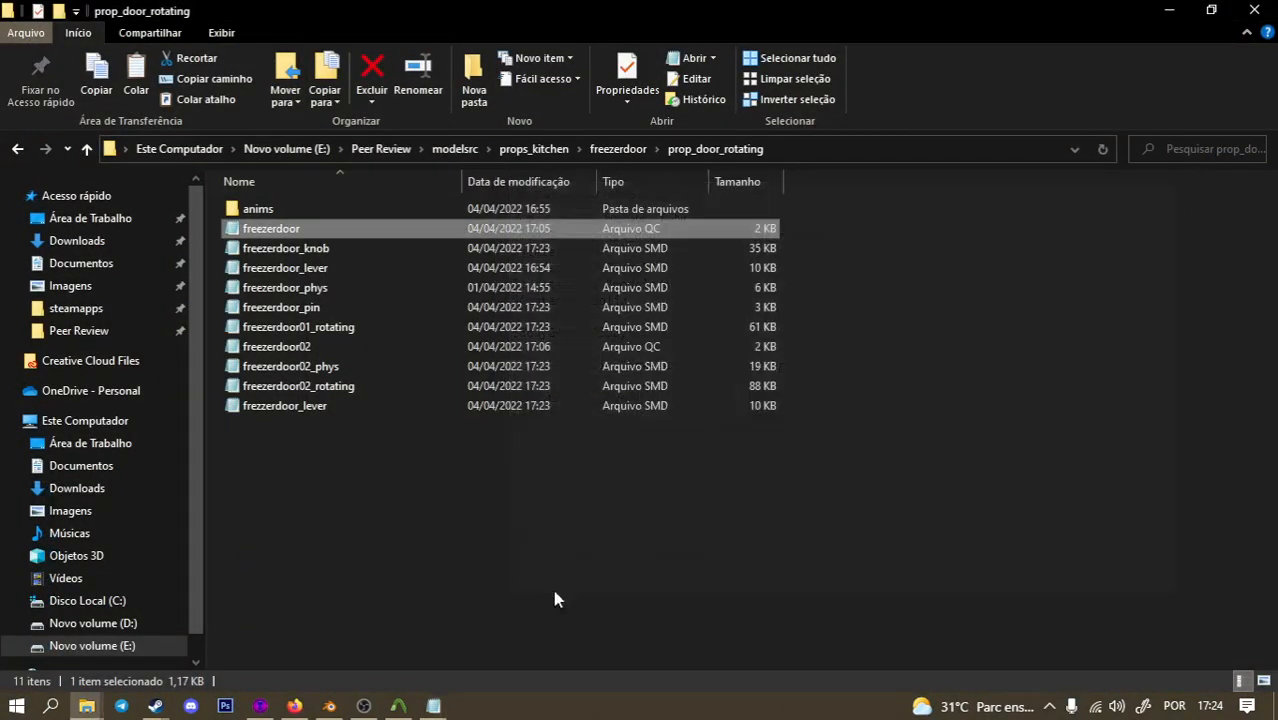
left_click(437, 707)
left_click(1170, 188)
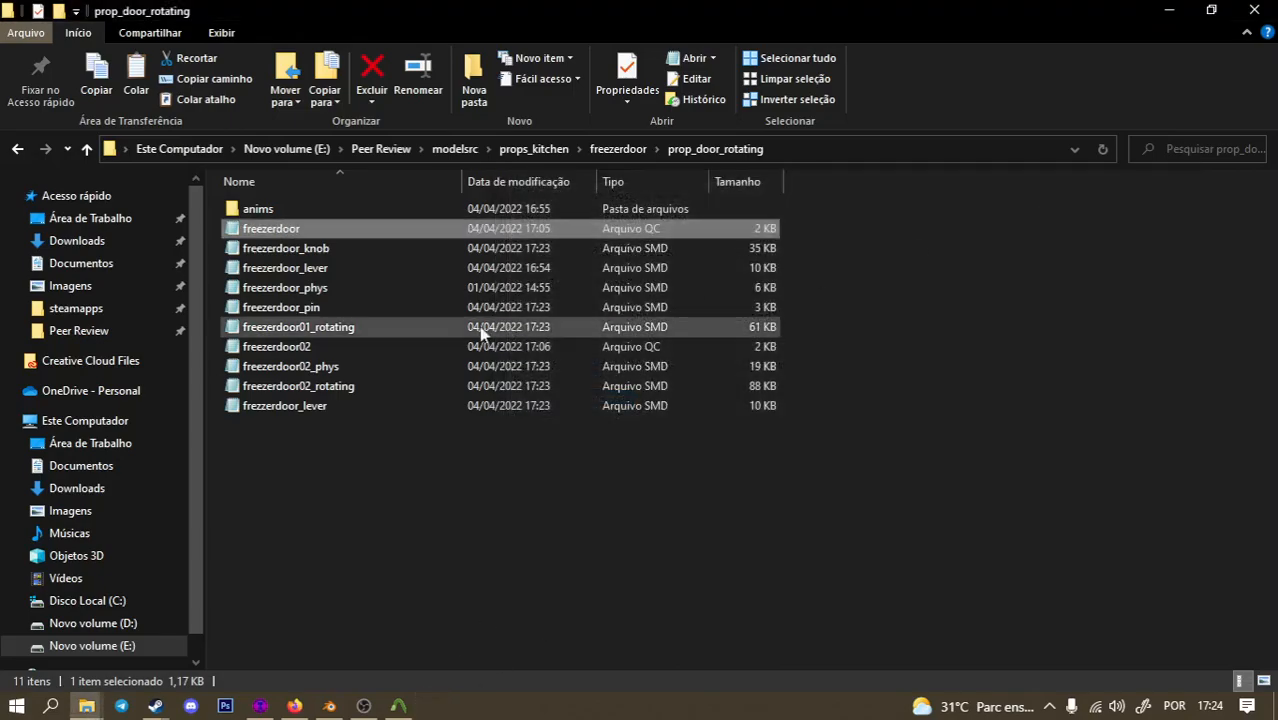
Place the rotating freezerdoor and freezerdoor02 QC files side by side and compare their body groups, collision model blocks and sequences.
double_click(310, 230)
double_click(276, 346)
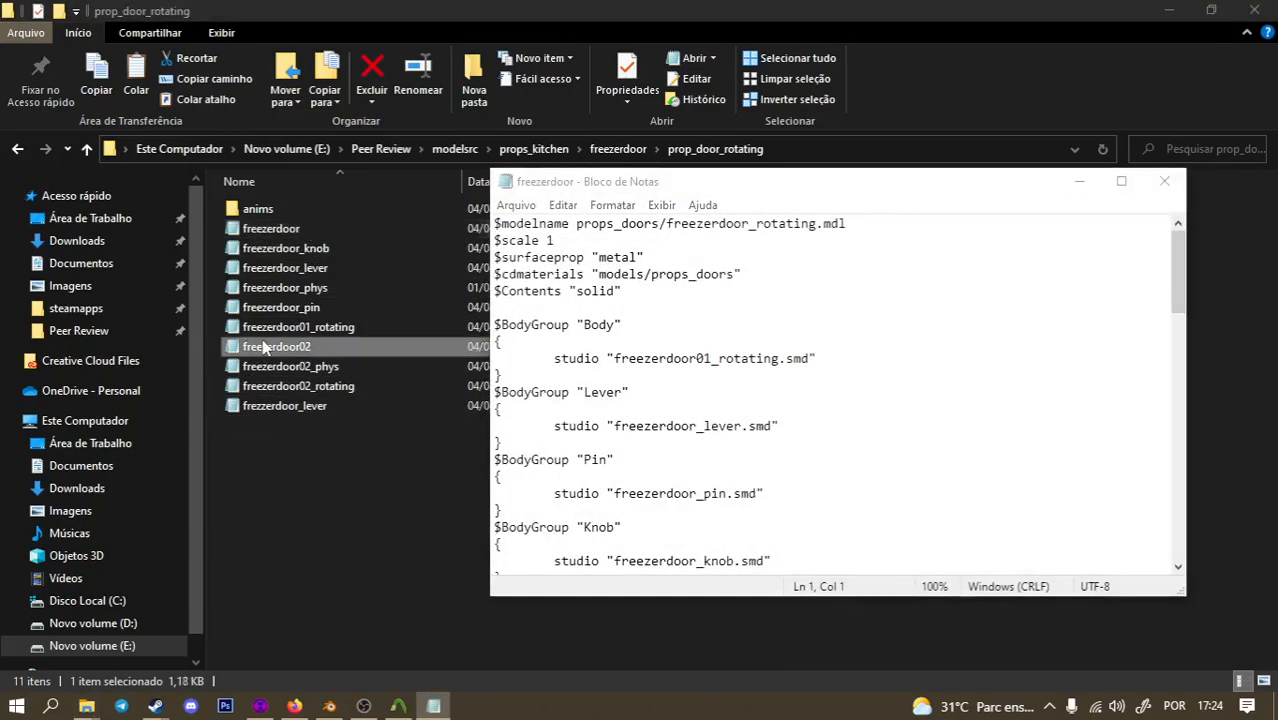
left_click_drag(775, 197, 861, 175)
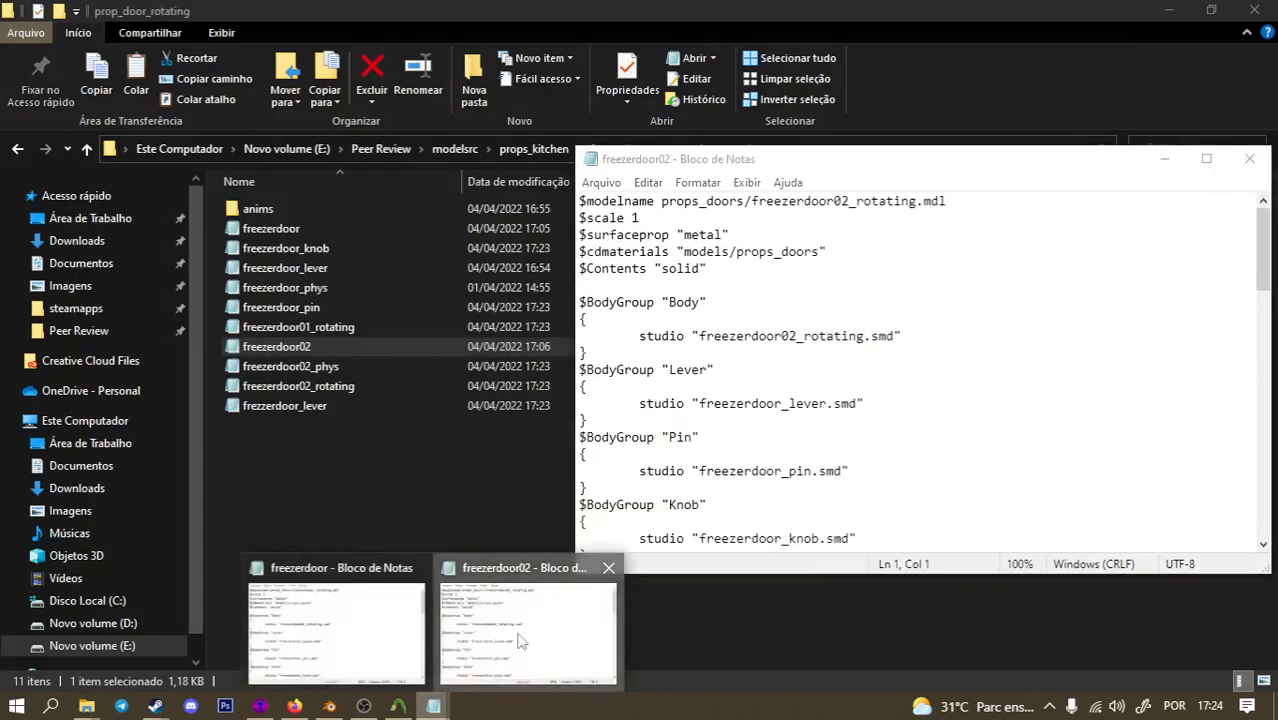
left_click_drag(728, 160, 666, 181)
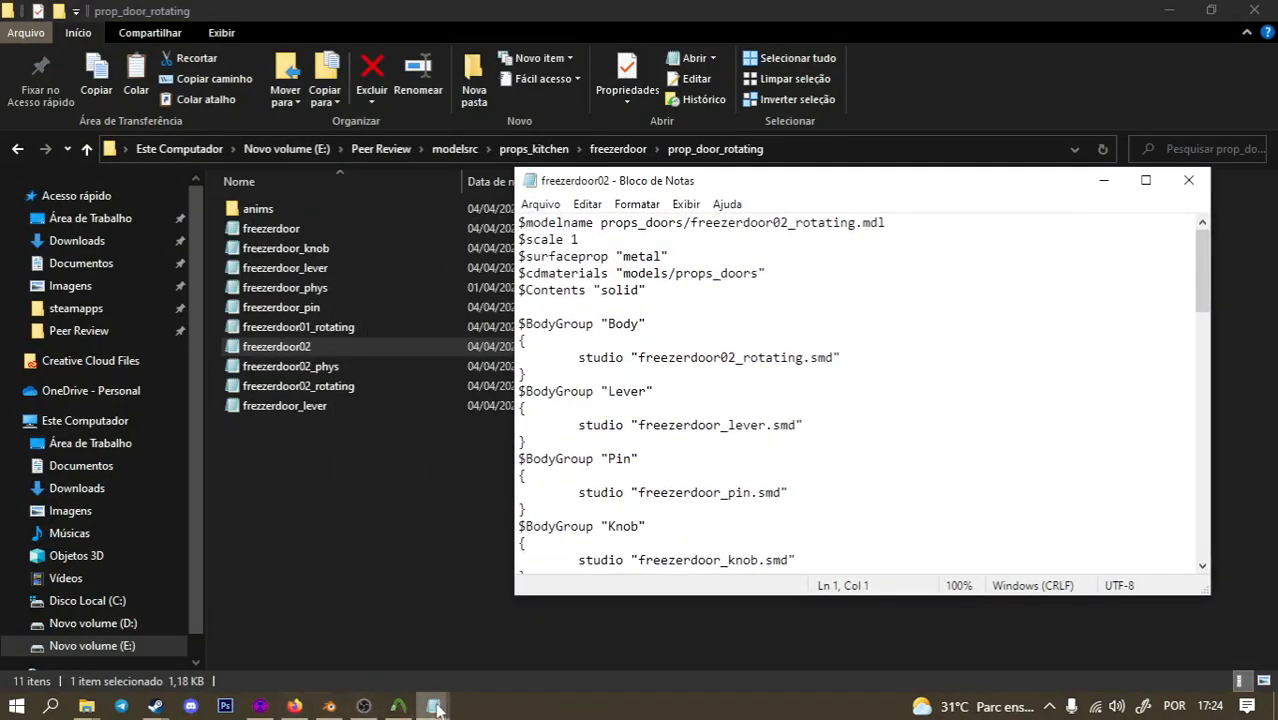
mouse_move(436, 708)
left_click(394, 662)
left_click_drag(618, 193, 202, 195)
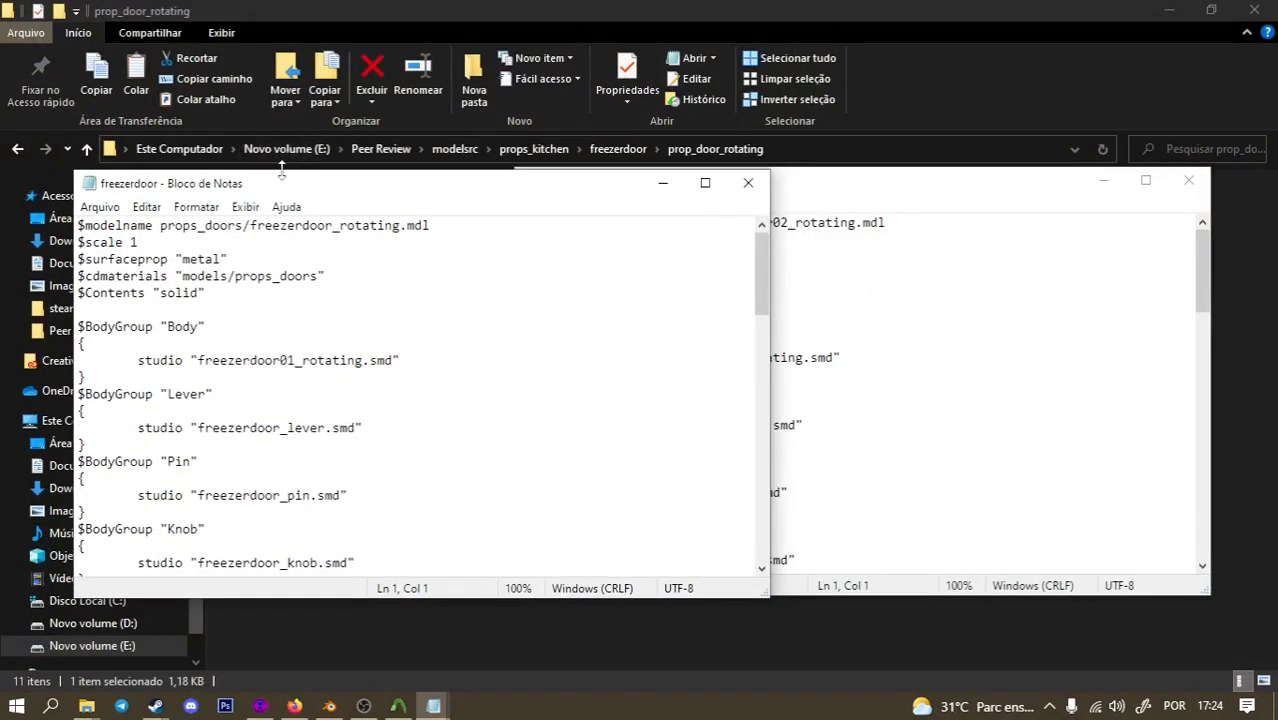
double_click(282, 170)
left_click_drag(310, 18, 230, 22)
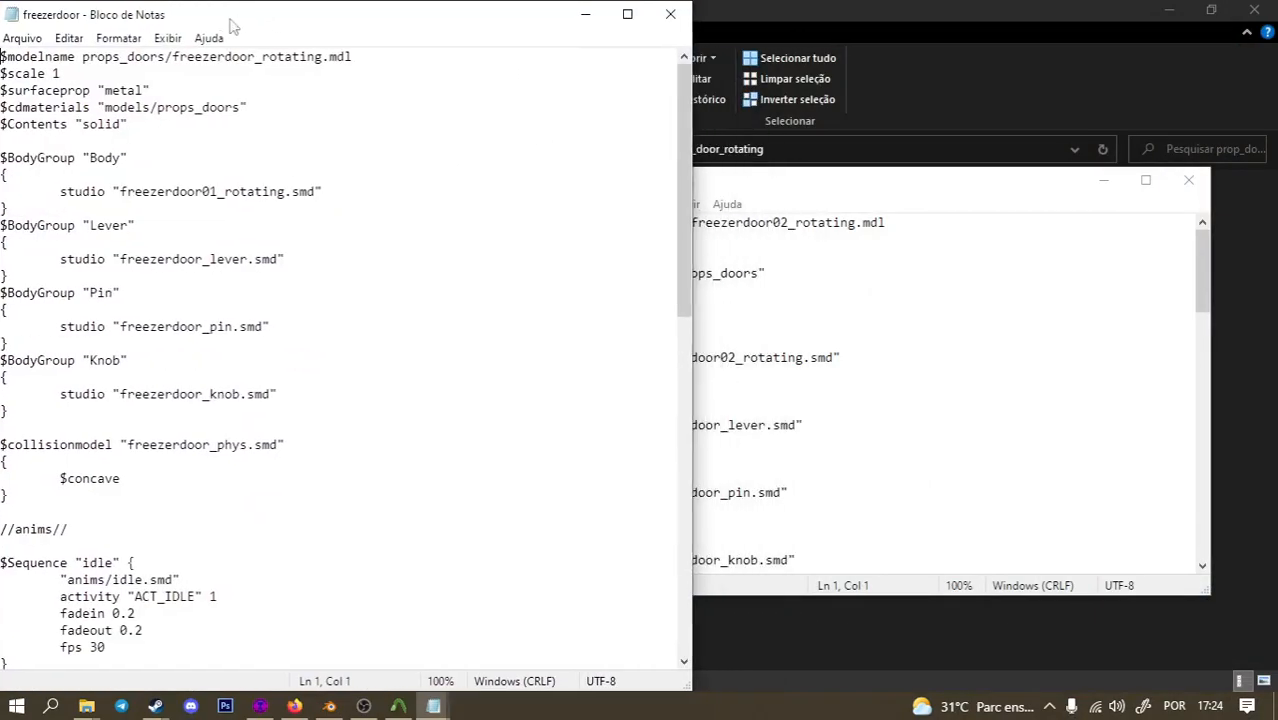
left_click_drag(818, 181, 867, 163)
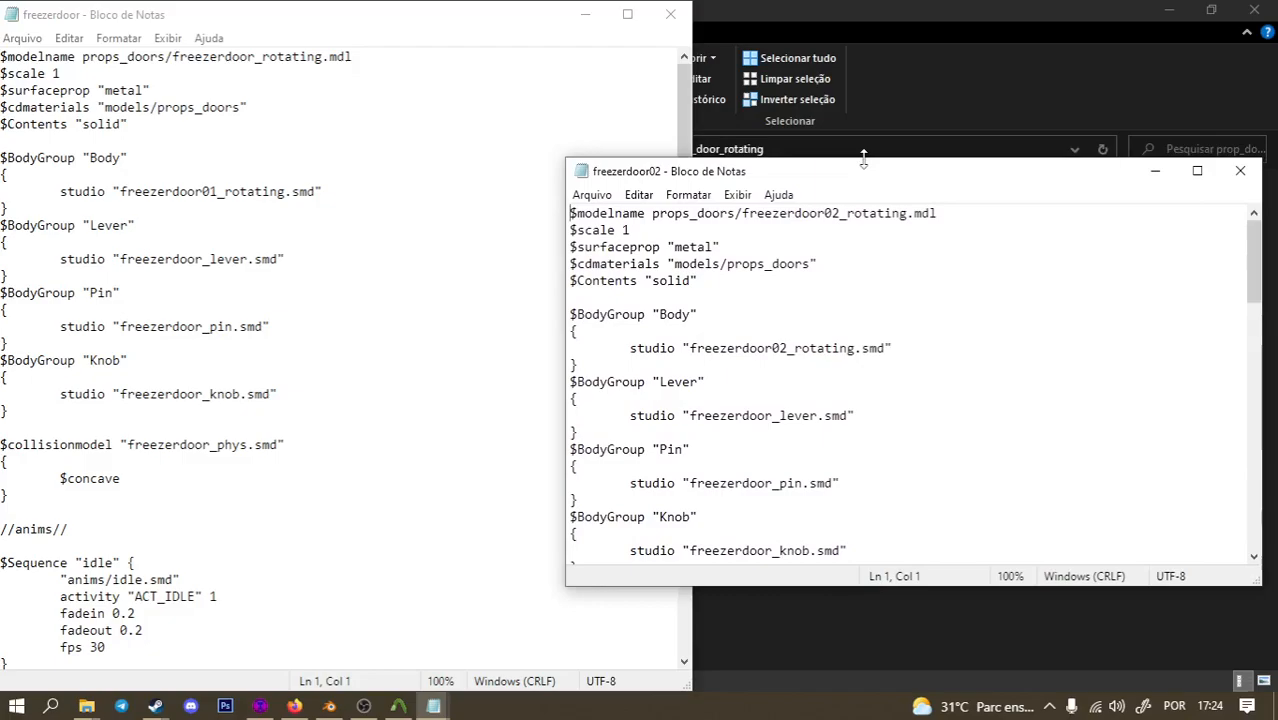
double_click(863, 160)
scroll(378, 280, "down", 2)
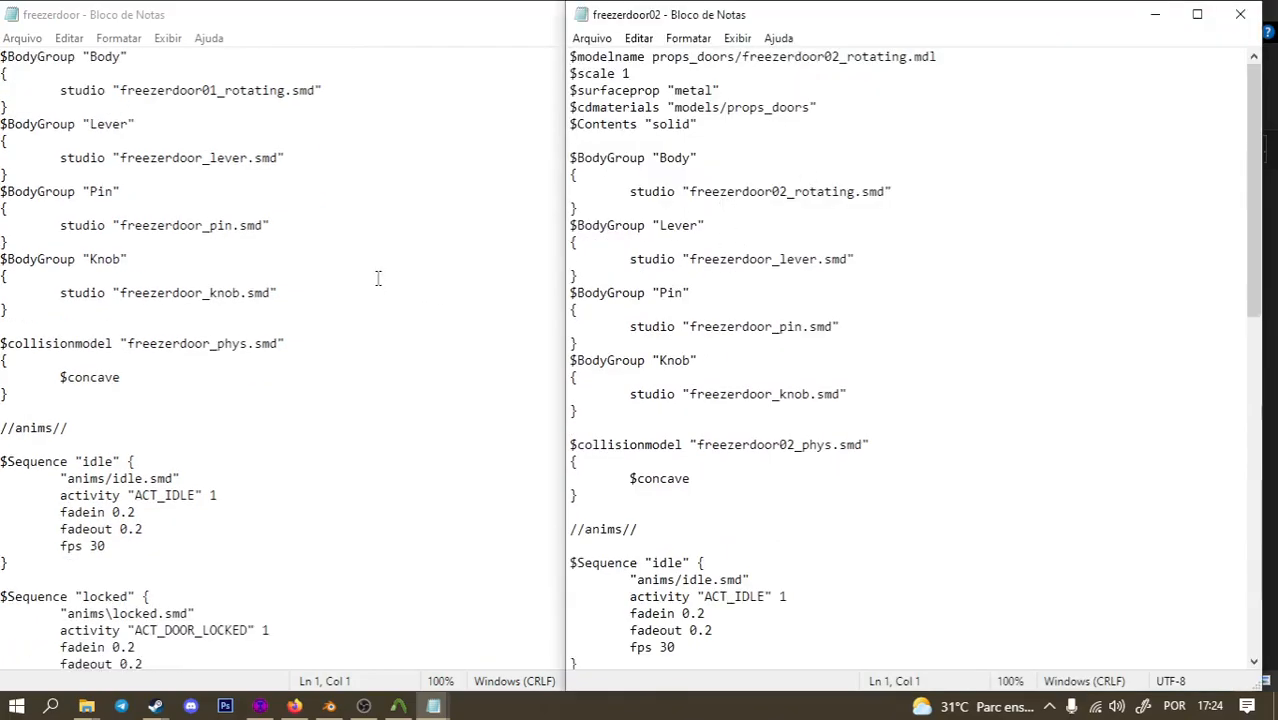
scroll(683, 300, "down", 3)
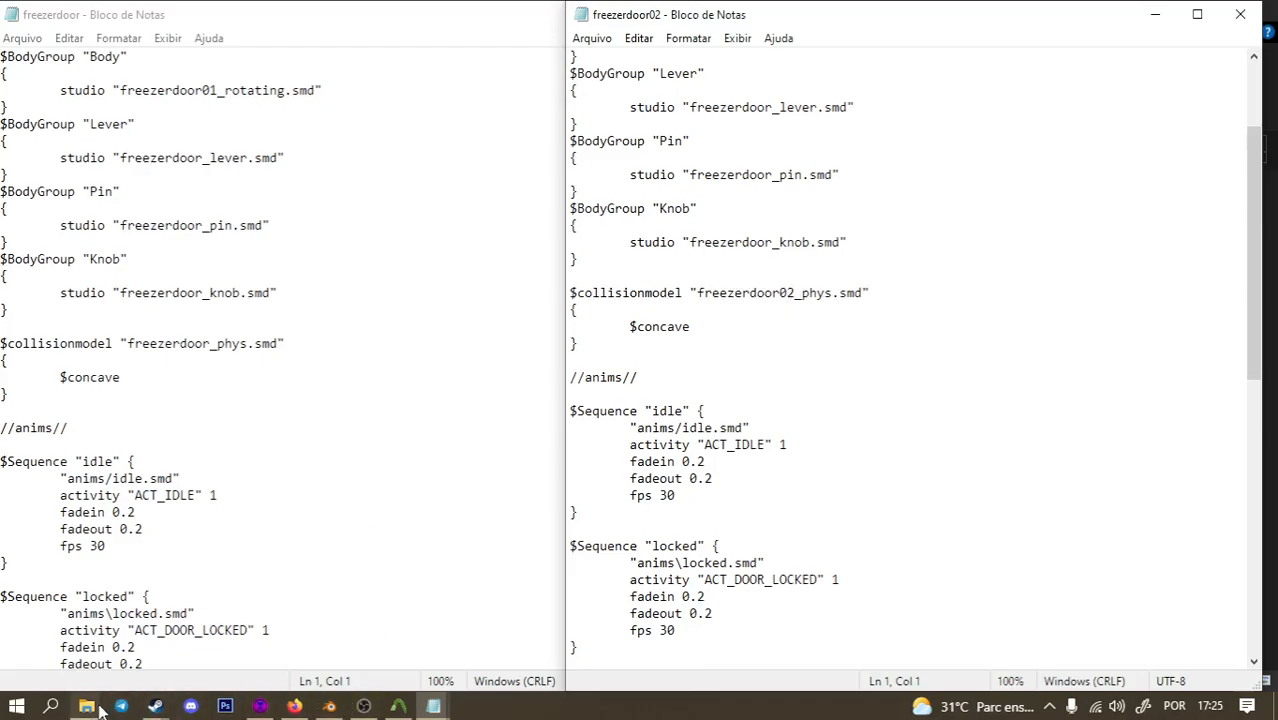
Examine the node, skeleton and triangle data of freezerdoor02_phys.smd in the prop_door_rotating folder and close the file.
mouse_move(87, 706)
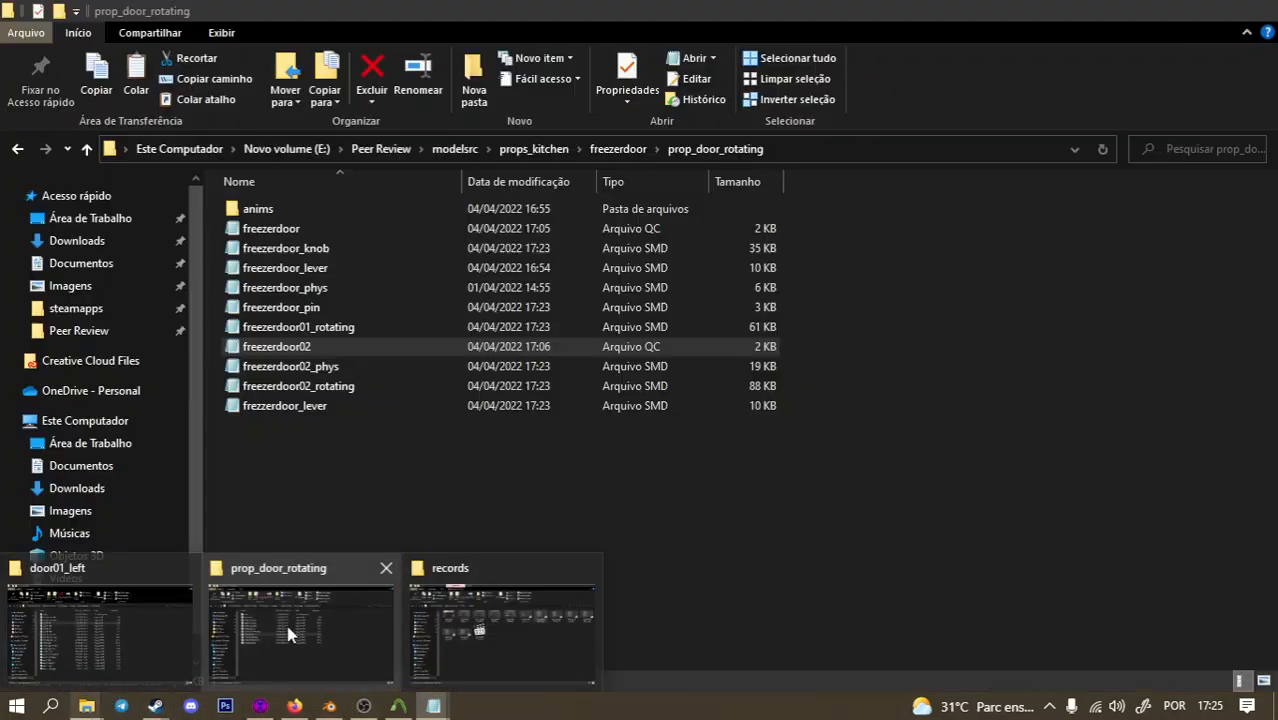
left_click(287, 634)
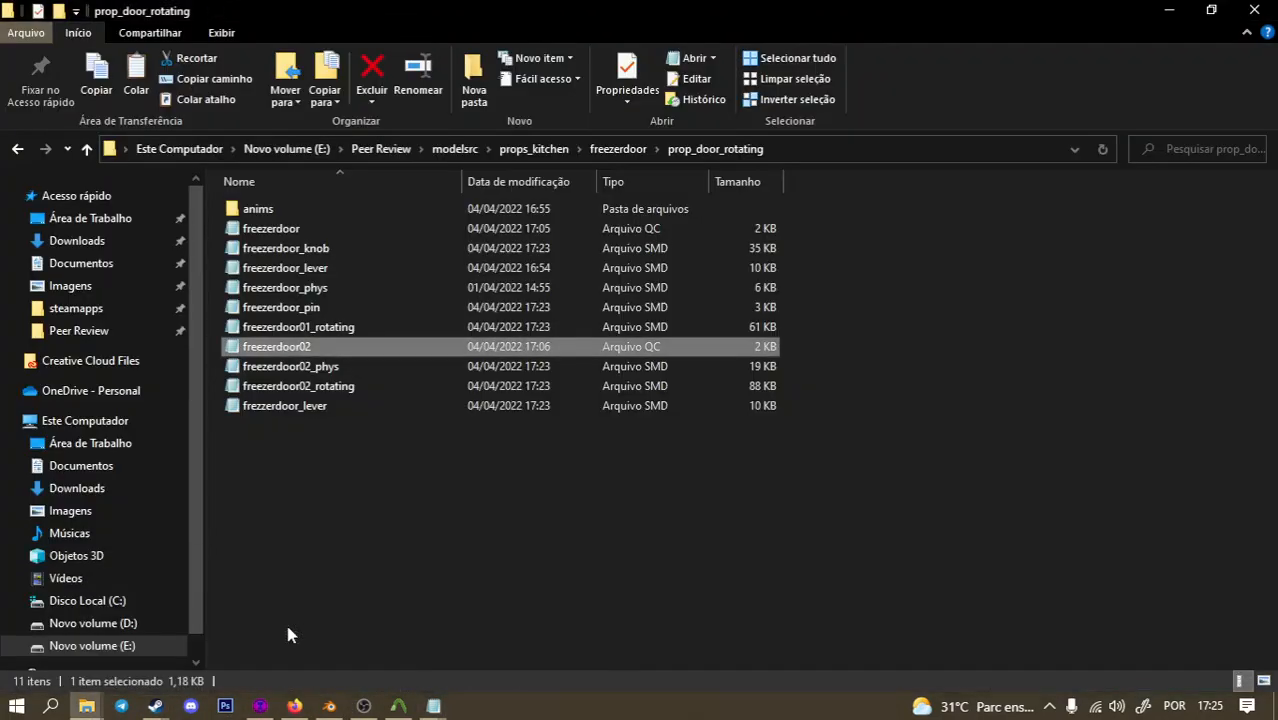
left_click(321, 370)
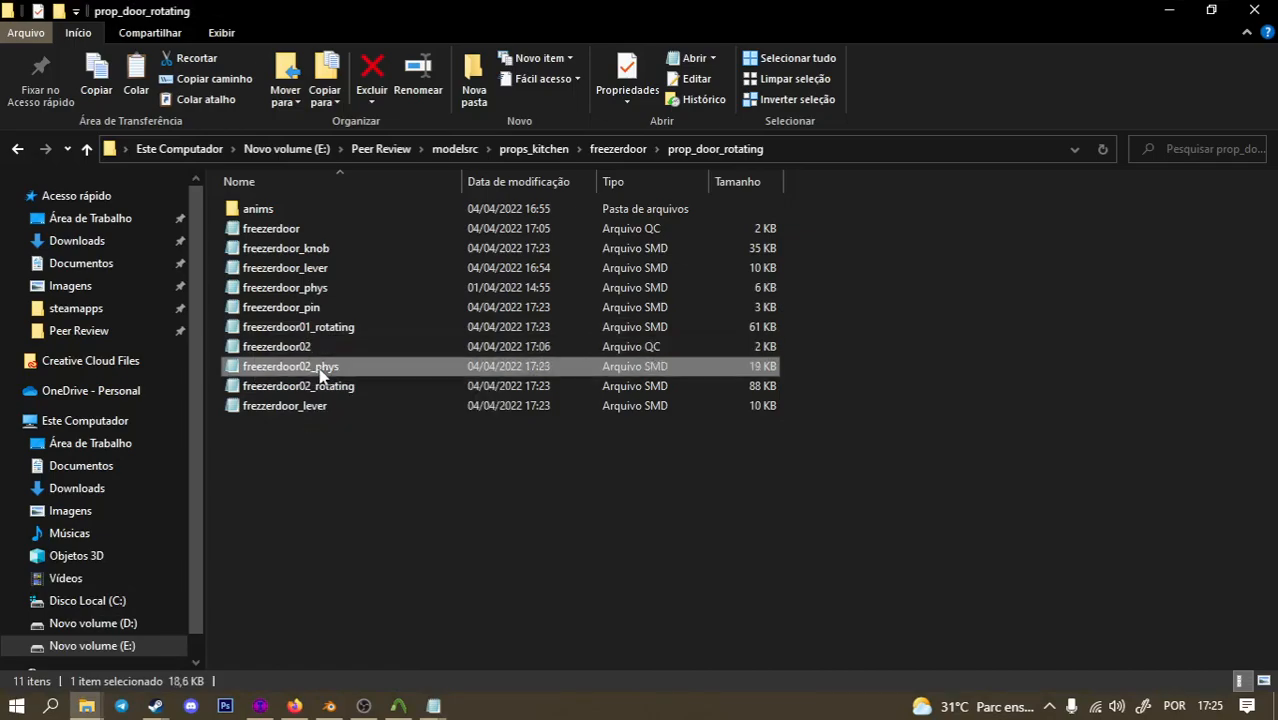
double_click(321, 370)
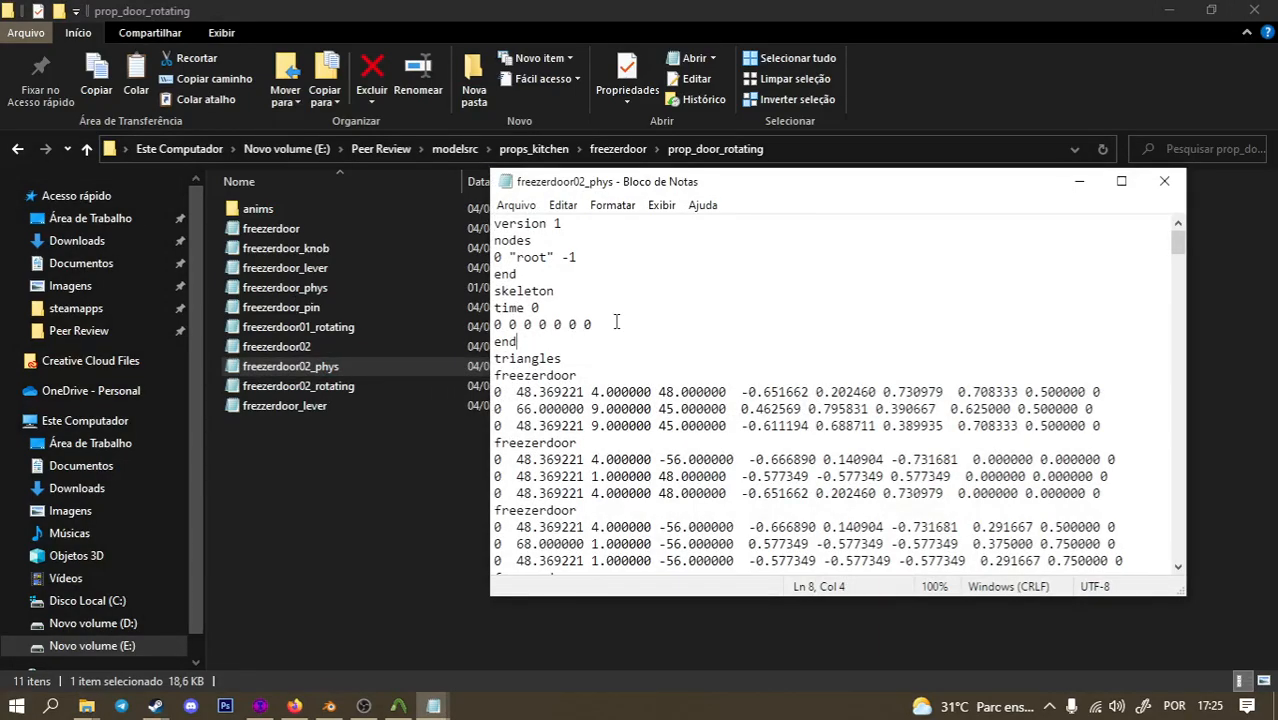
scroll(598, 262, "down", 15)
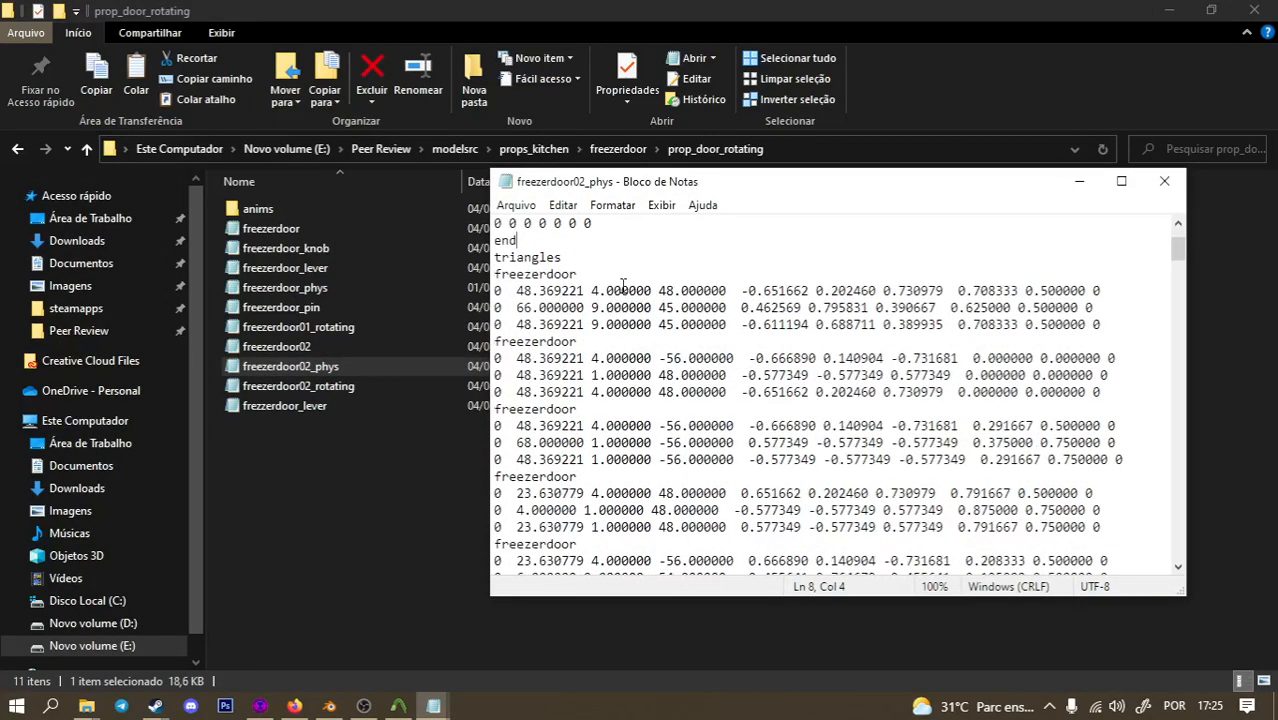
scroll(848, 333, "down", 5)
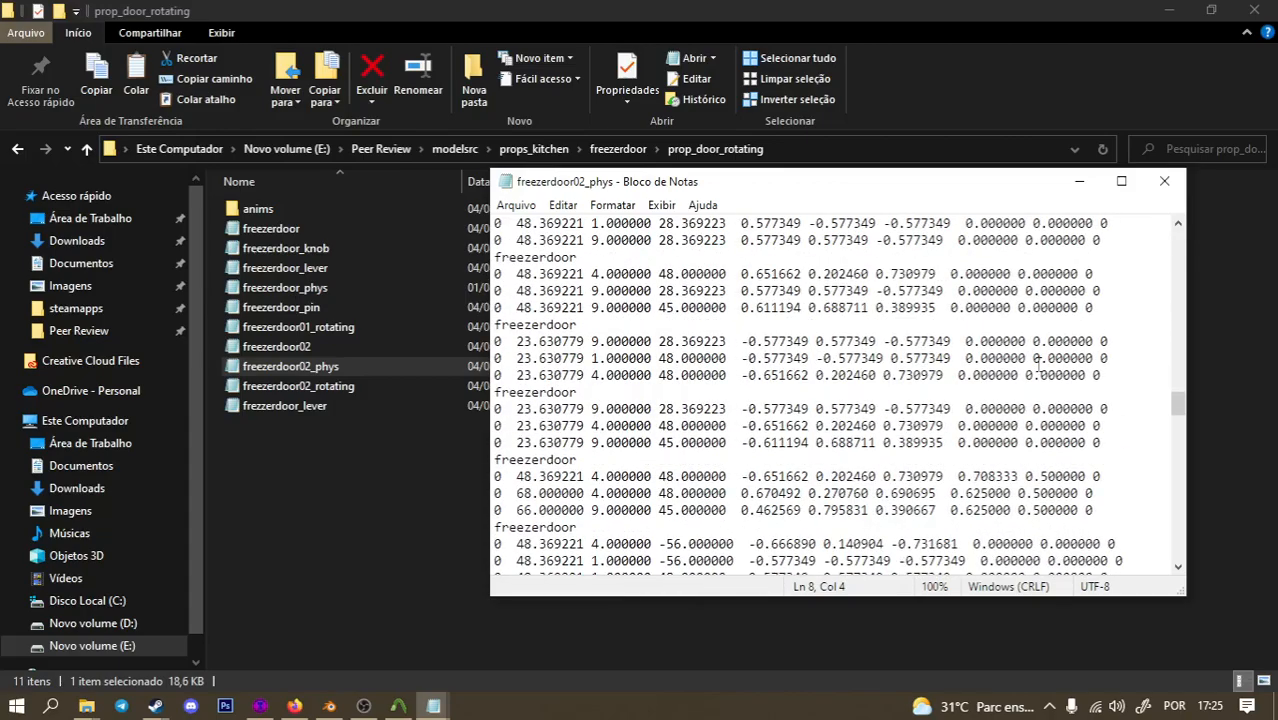
left_click_drag(1126, 404, 1122, 433)
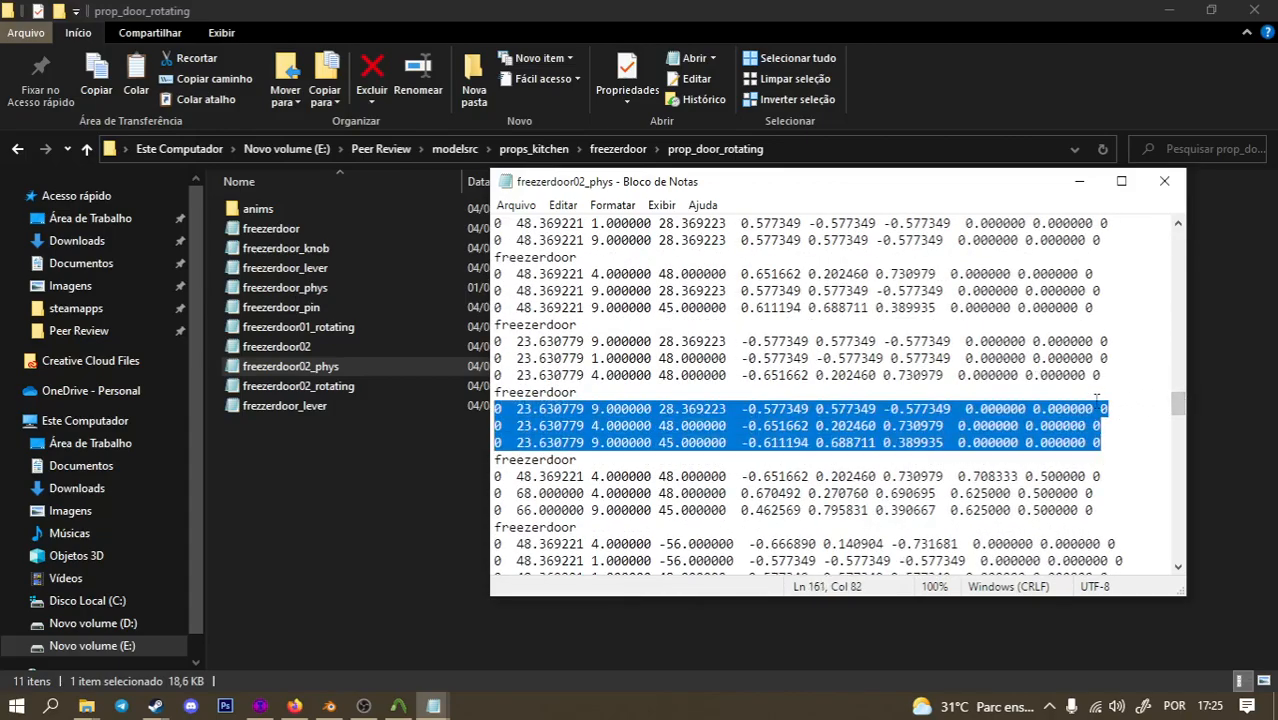
left_click(1095, 402)
left_click_drag(1178, 401, 1170, 195)
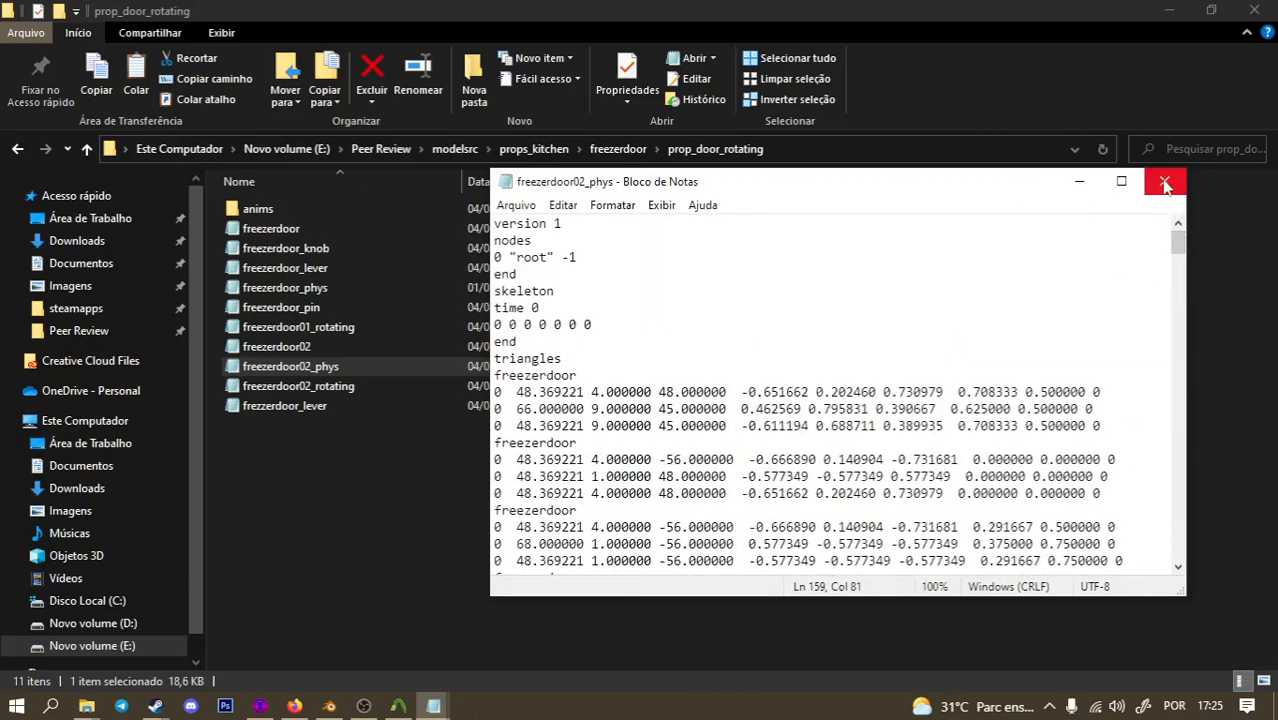
left_click(1165, 186)
left_click(670, 486)
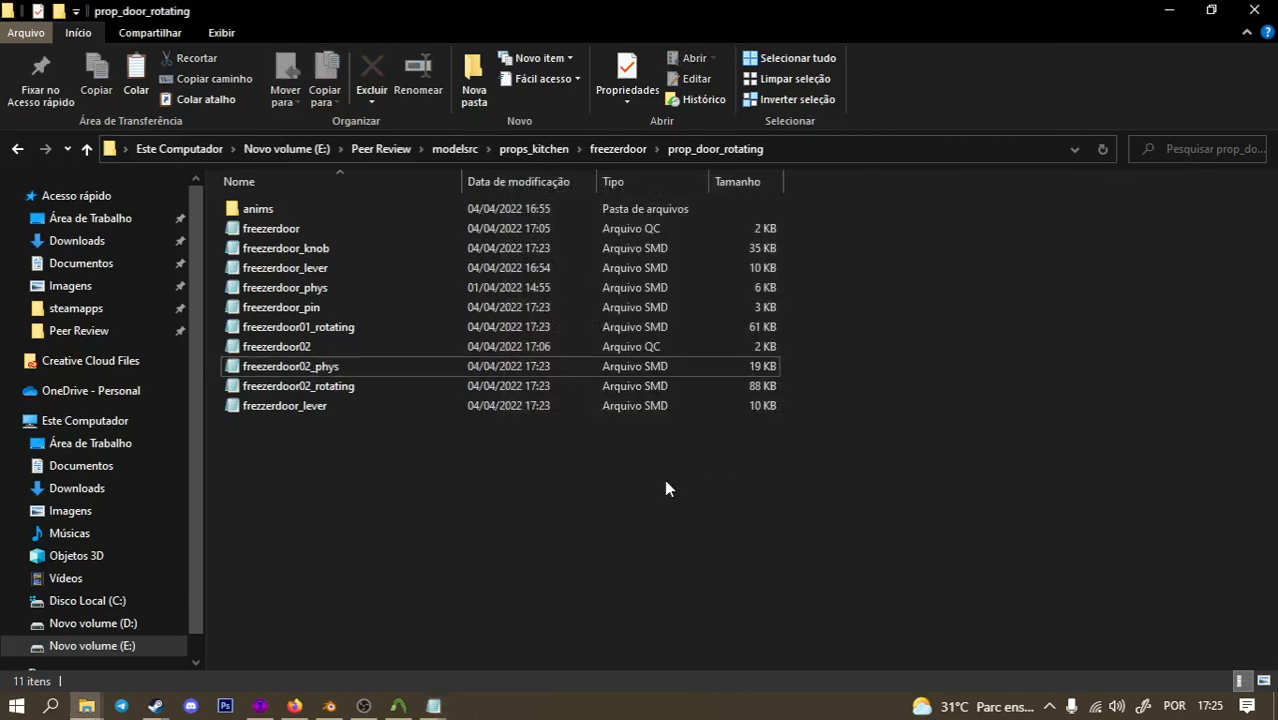
Go up to the freezerdoor folder and examine the root node and triangle data of its original freezerdoor02_phys.smd.
key("alt+Up")
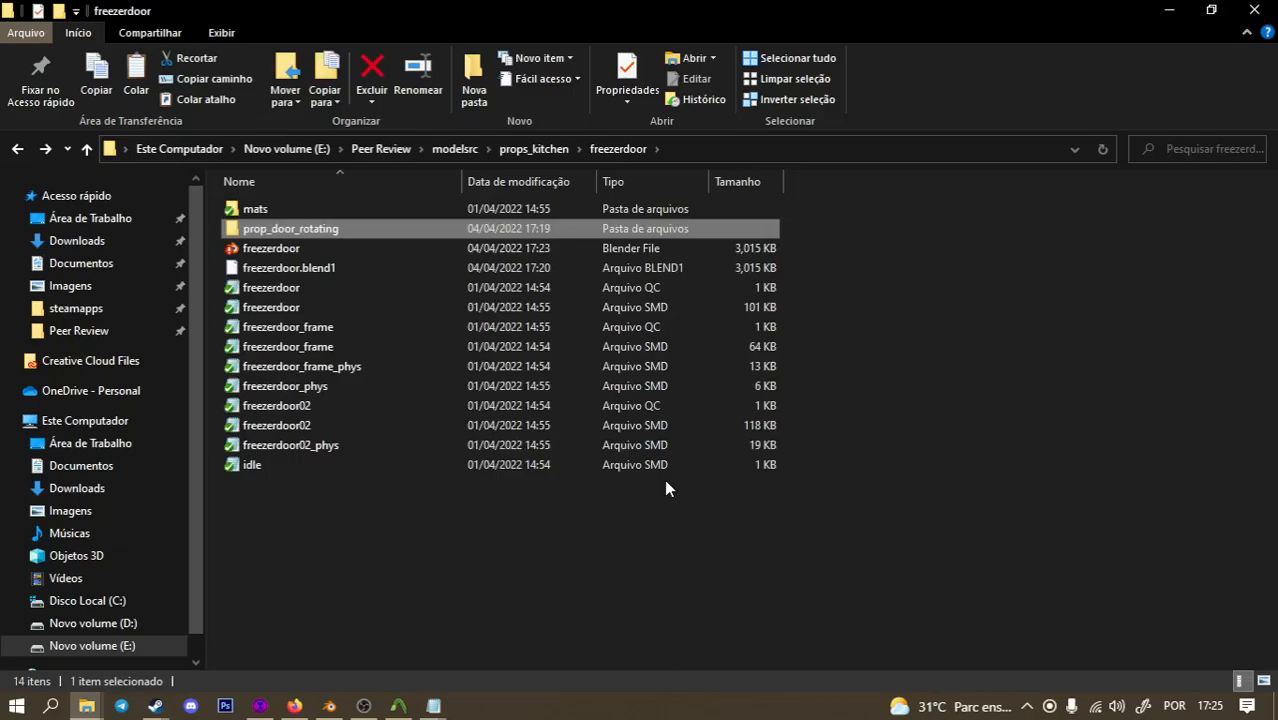
double_click(398, 451)
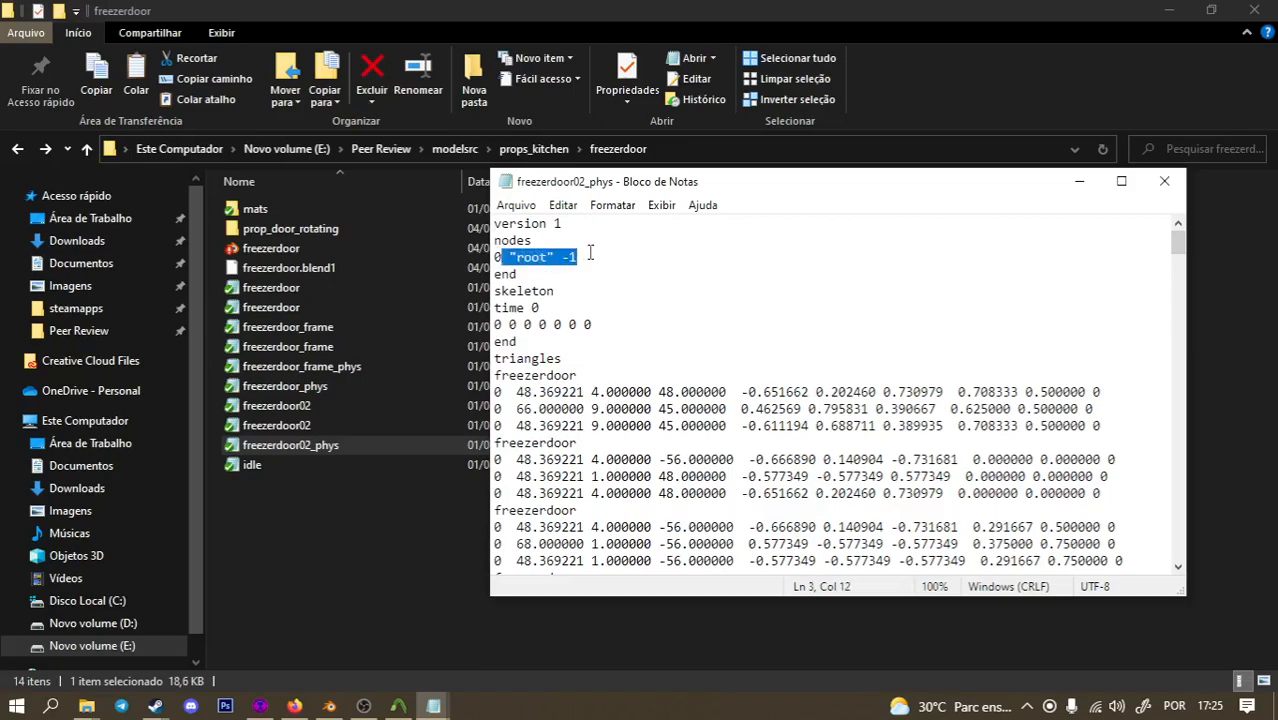
scroll(598, 312, "down", 3)
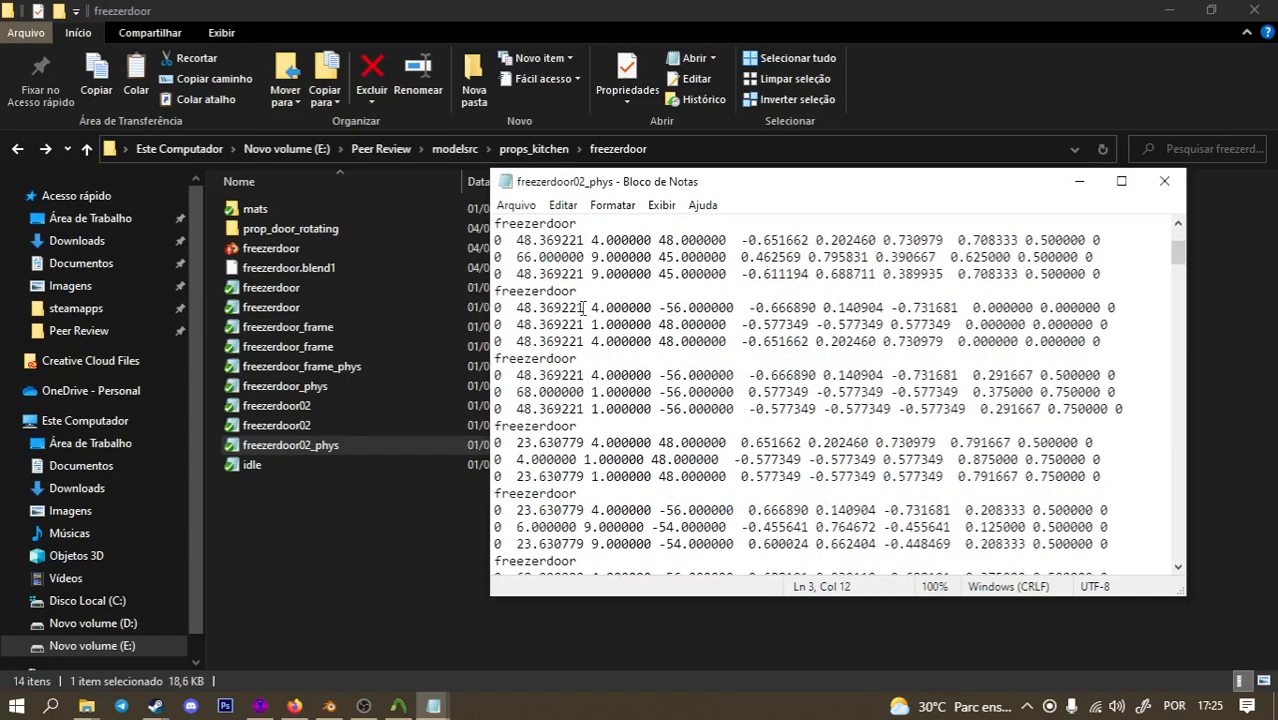
scroll(583, 308, "up", 3)
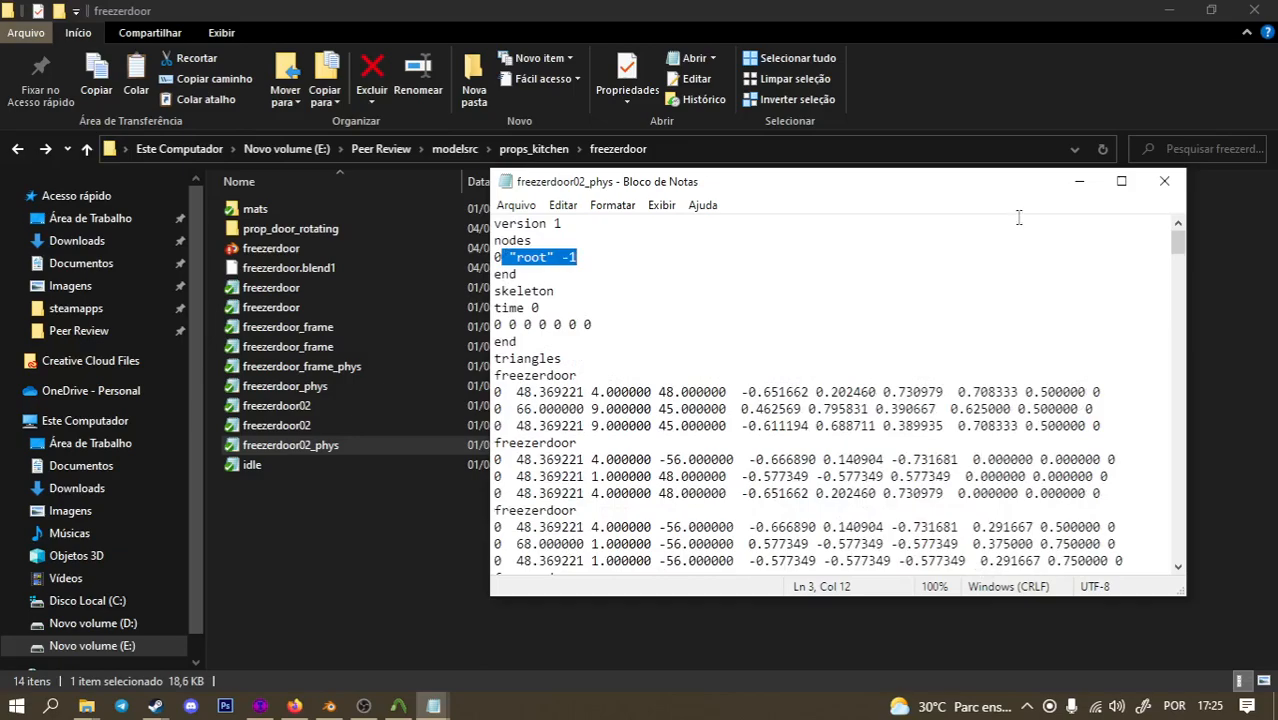
left_click(1164, 181)
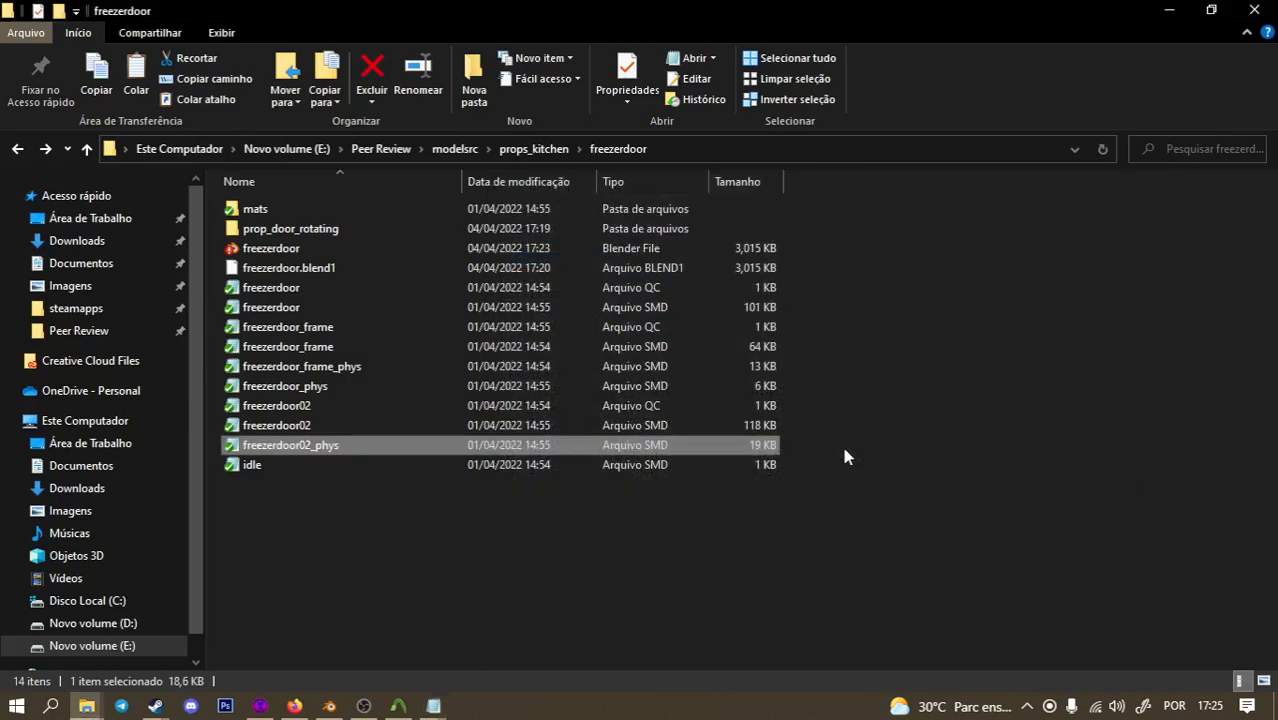
Open the prop_door_rotating folder, recompile it in Crowbar and review the compile log for both door models.
double_click(279, 229)
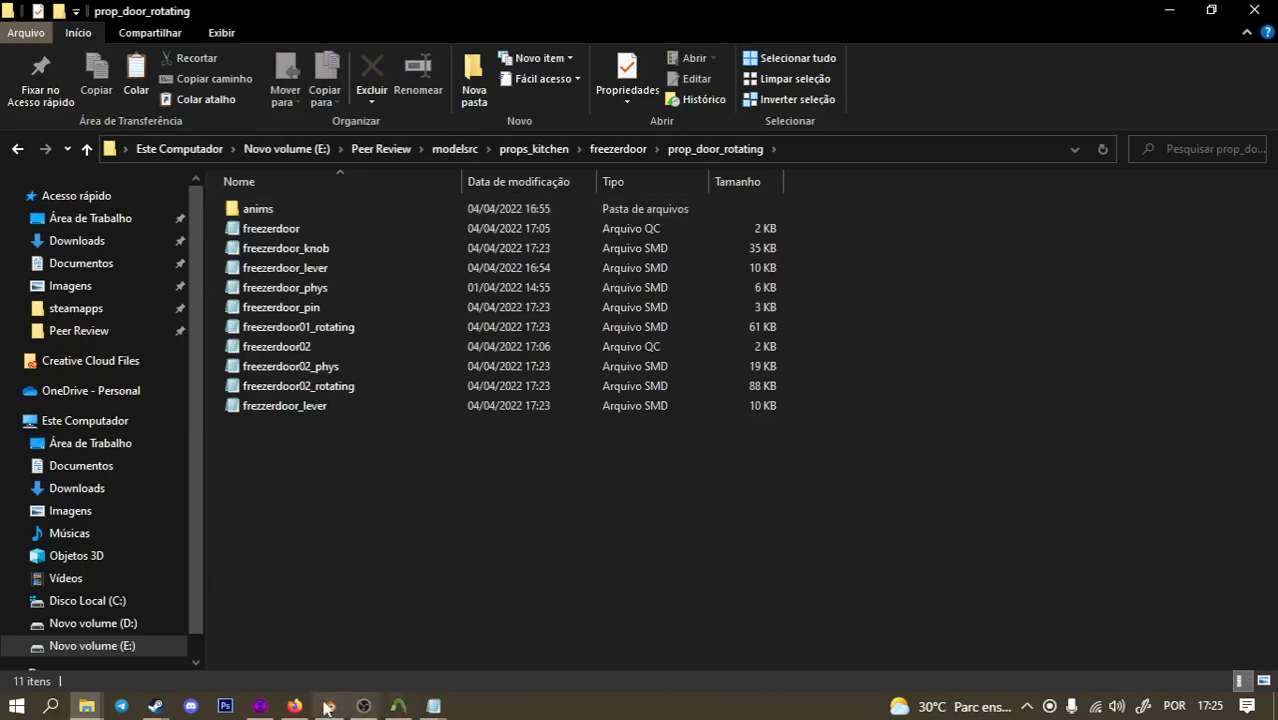
left_click(398, 706)
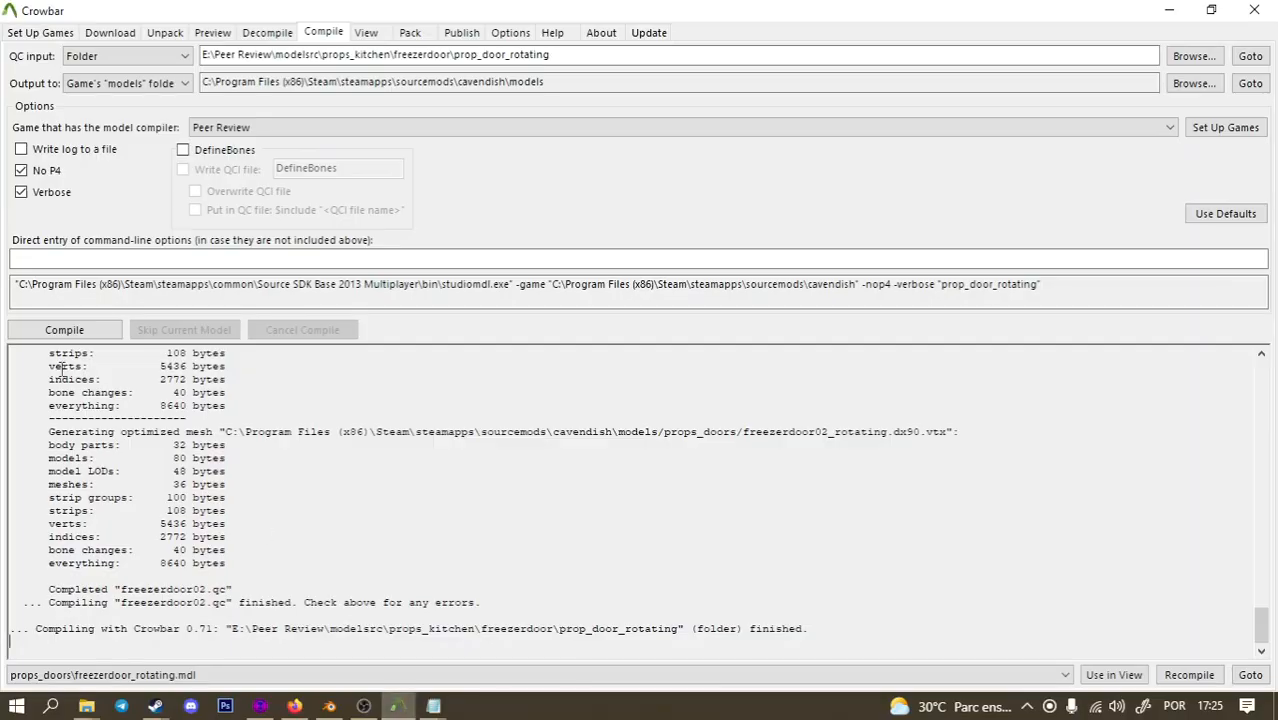
left_click(86, 330)
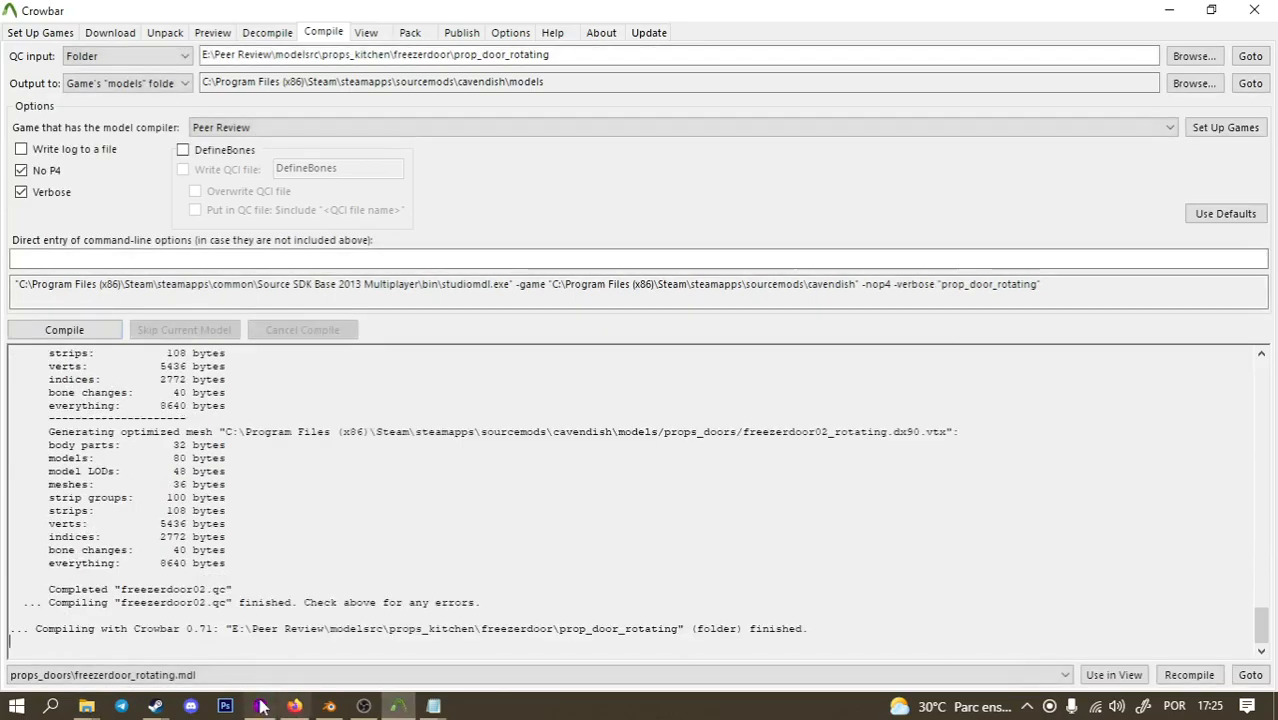
scroll(265, 506, "up", 15)
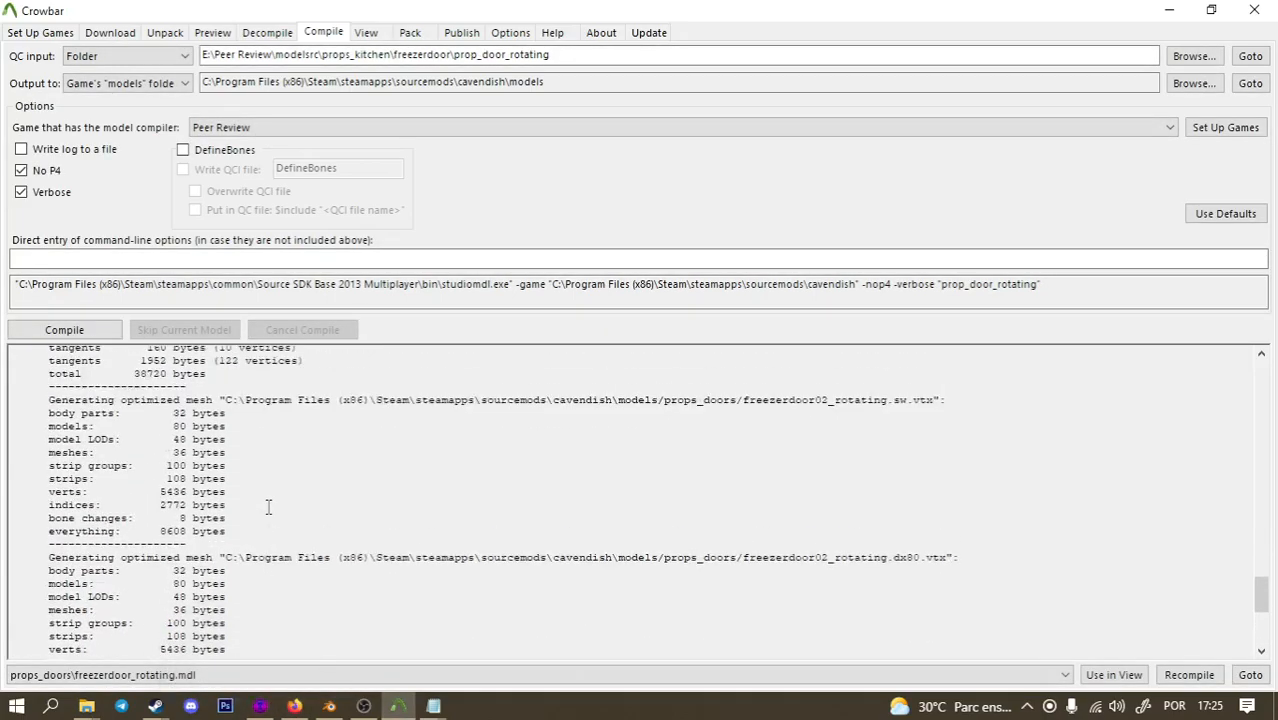
scroll(271, 500, "up", 5)
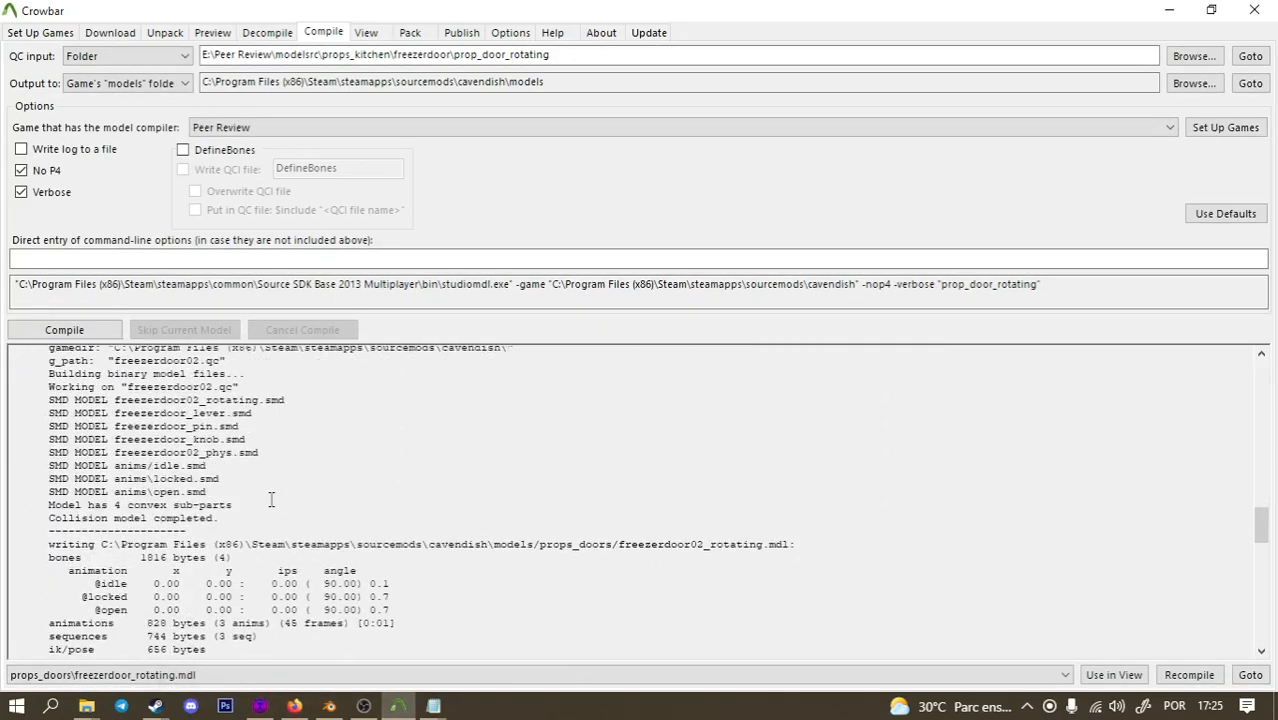
scroll(271, 500, "up", 10)
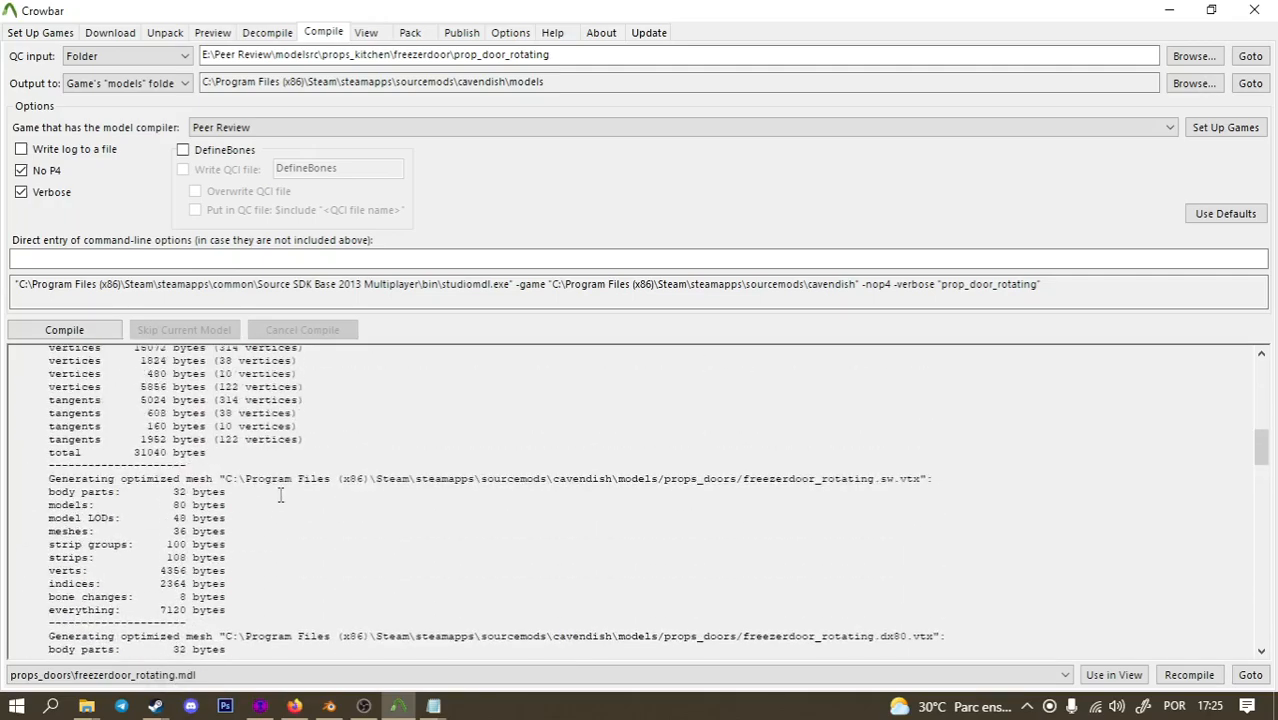
scroll(285, 492, "up", 5)
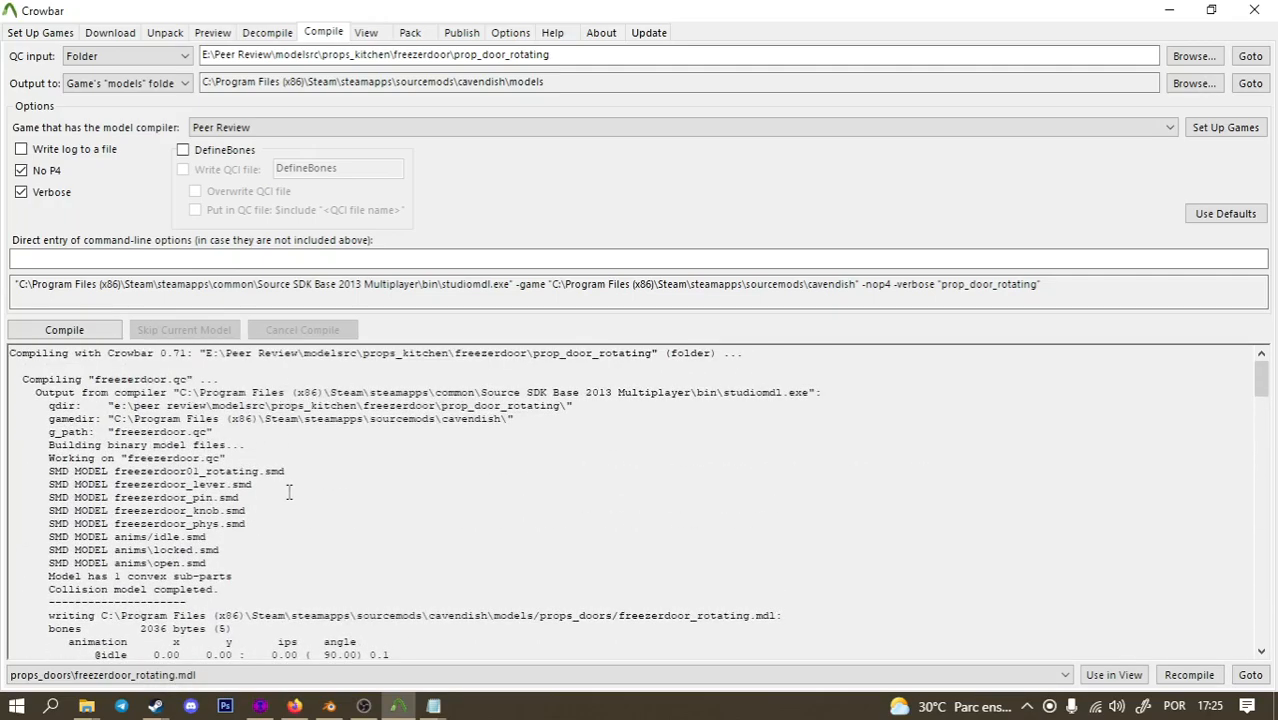
Switch to Hammer++ and run the test_door_rotating map in the game.
left_click(260, 706)
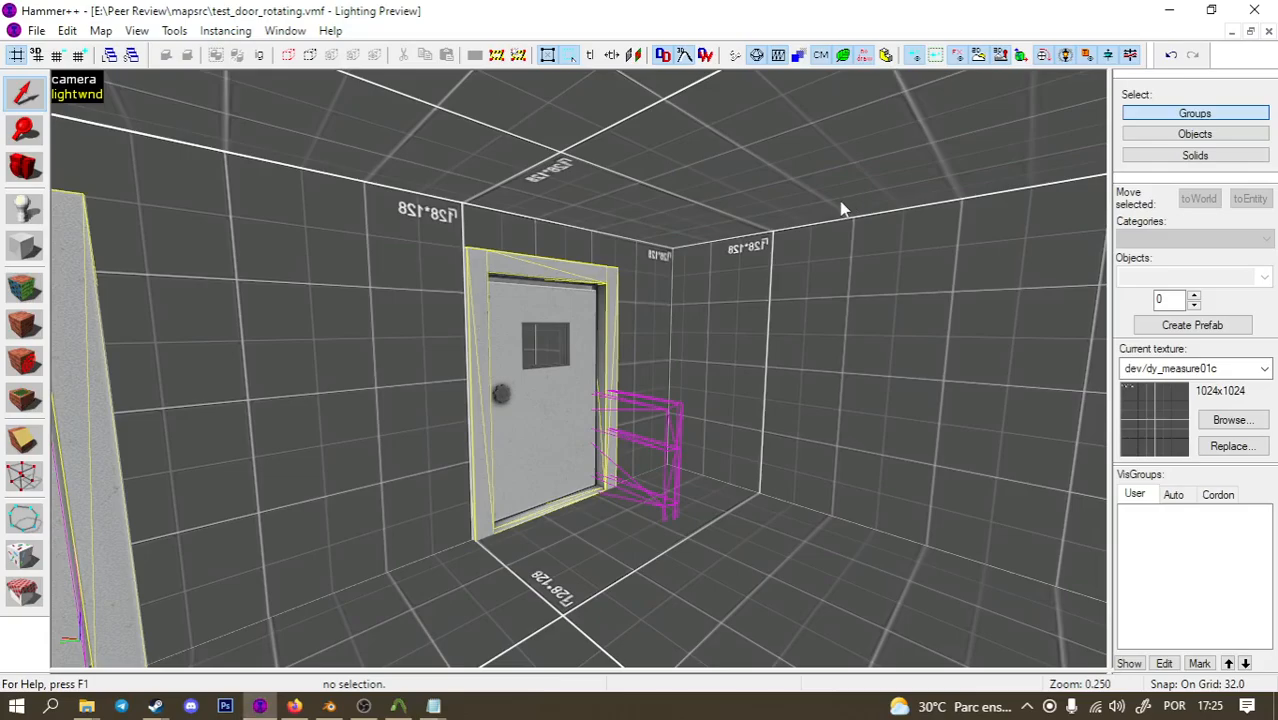
key("F5")
left_click(886, 57)
key("Return")
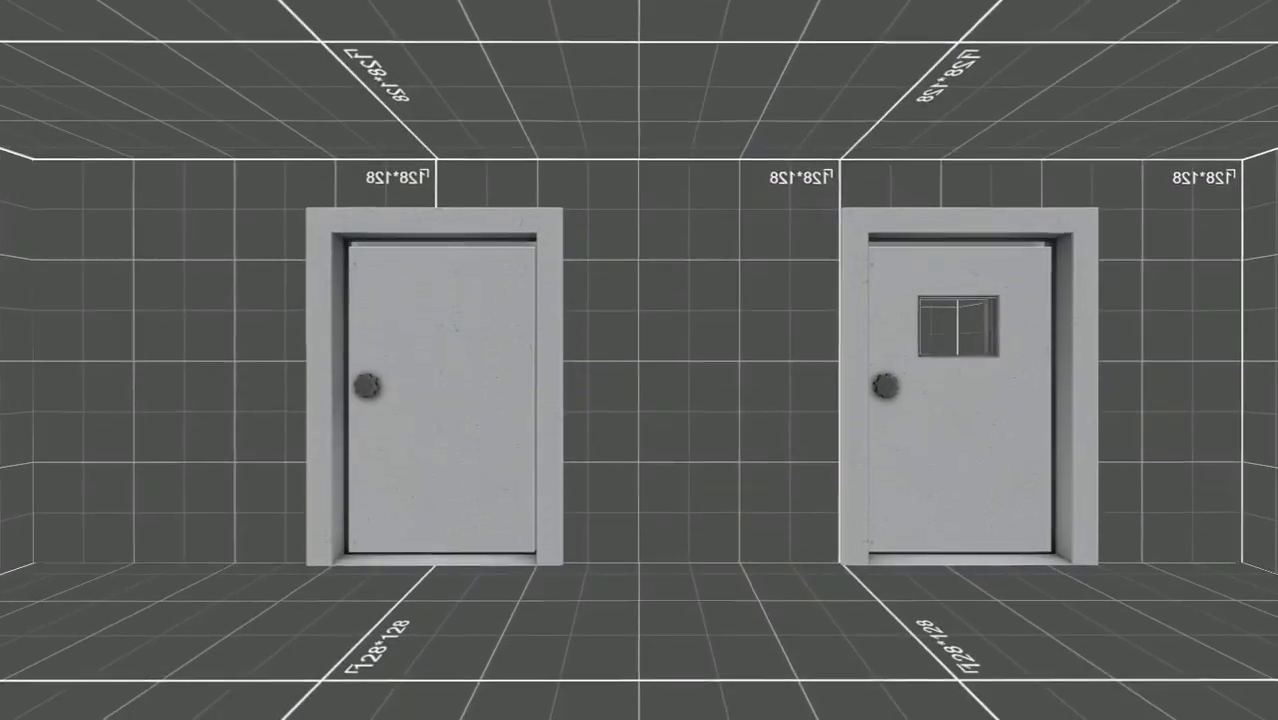
Open the windowed freezer door in the game and walk around and through it to test its collision from both sides.
key("w")
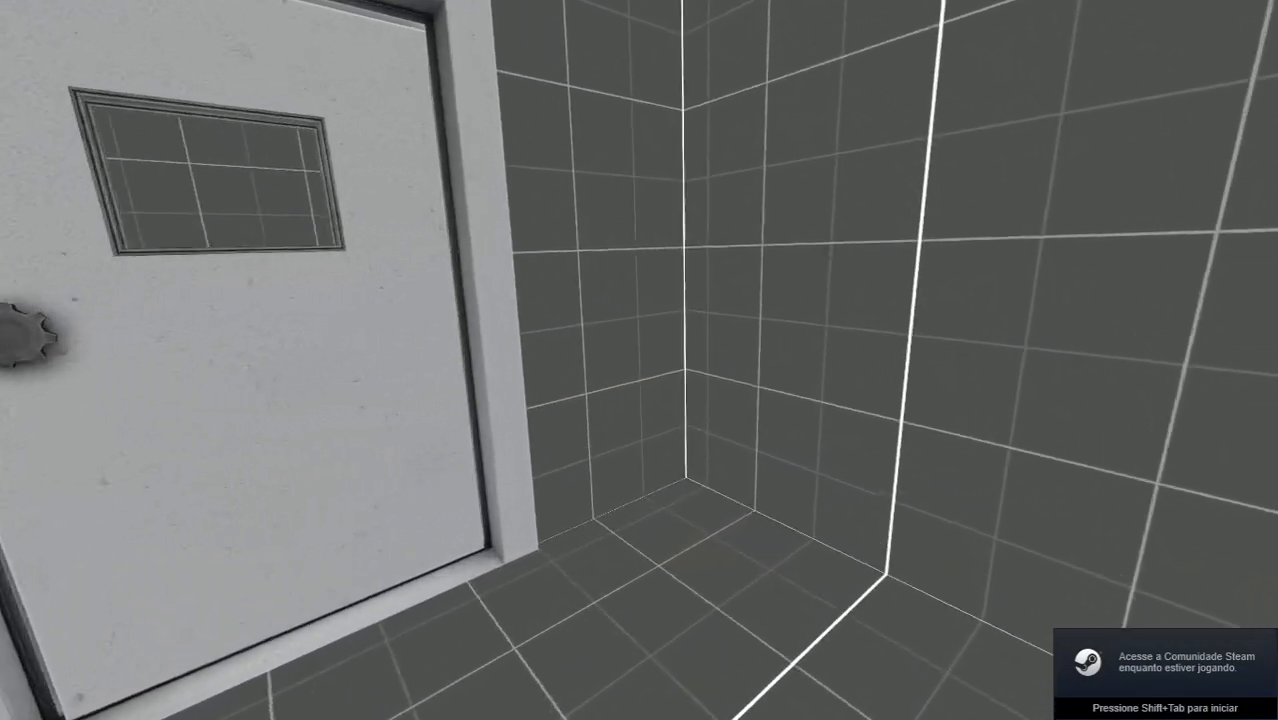
key("w")
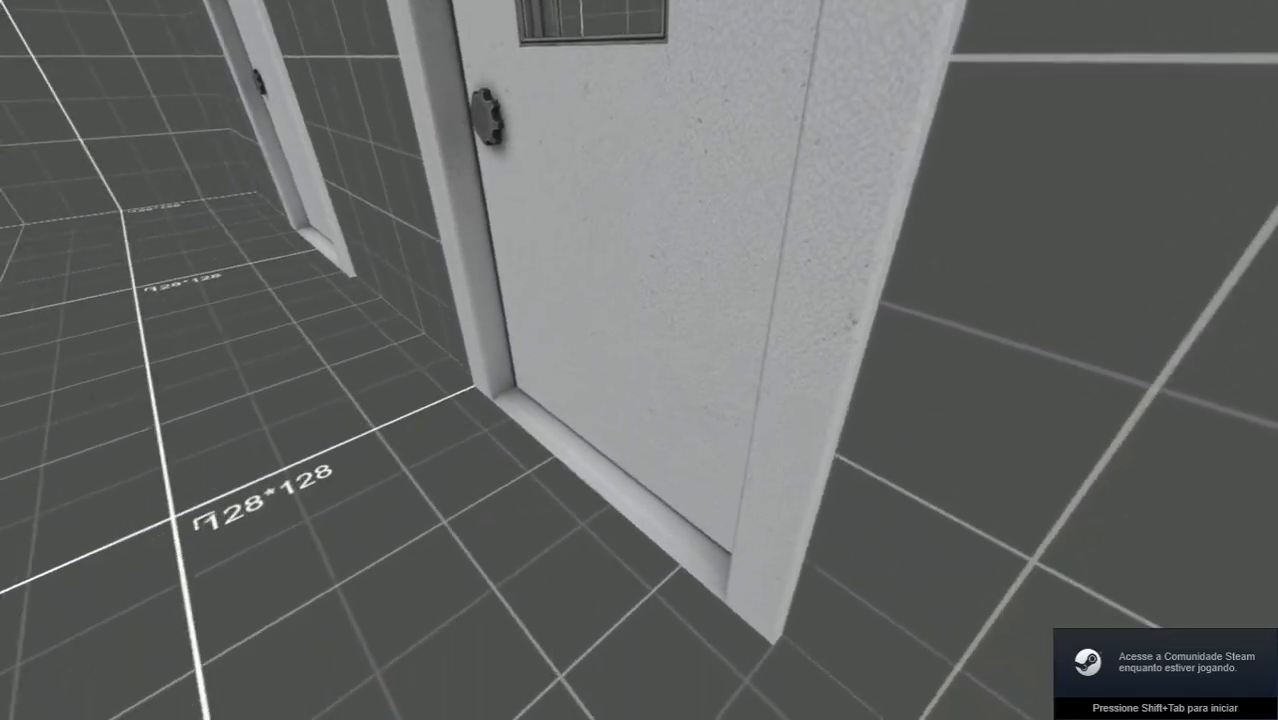
key("e")
key("w")
key("w")
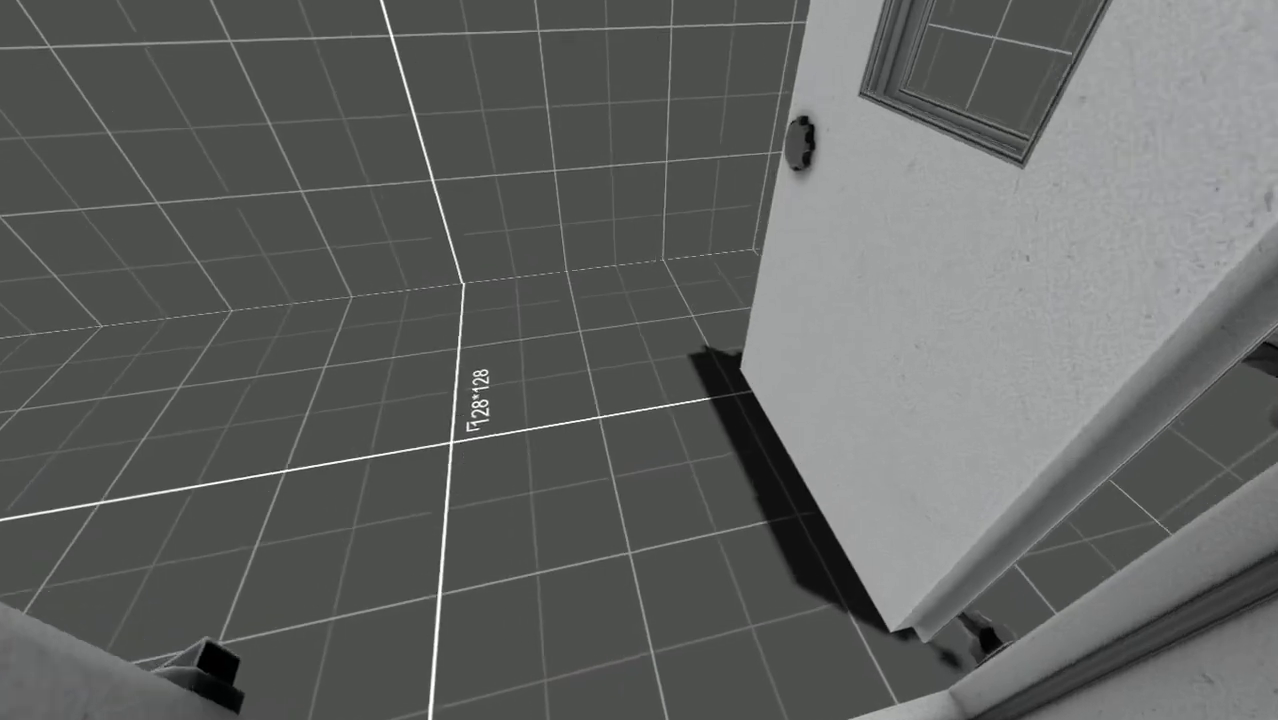
key("w")
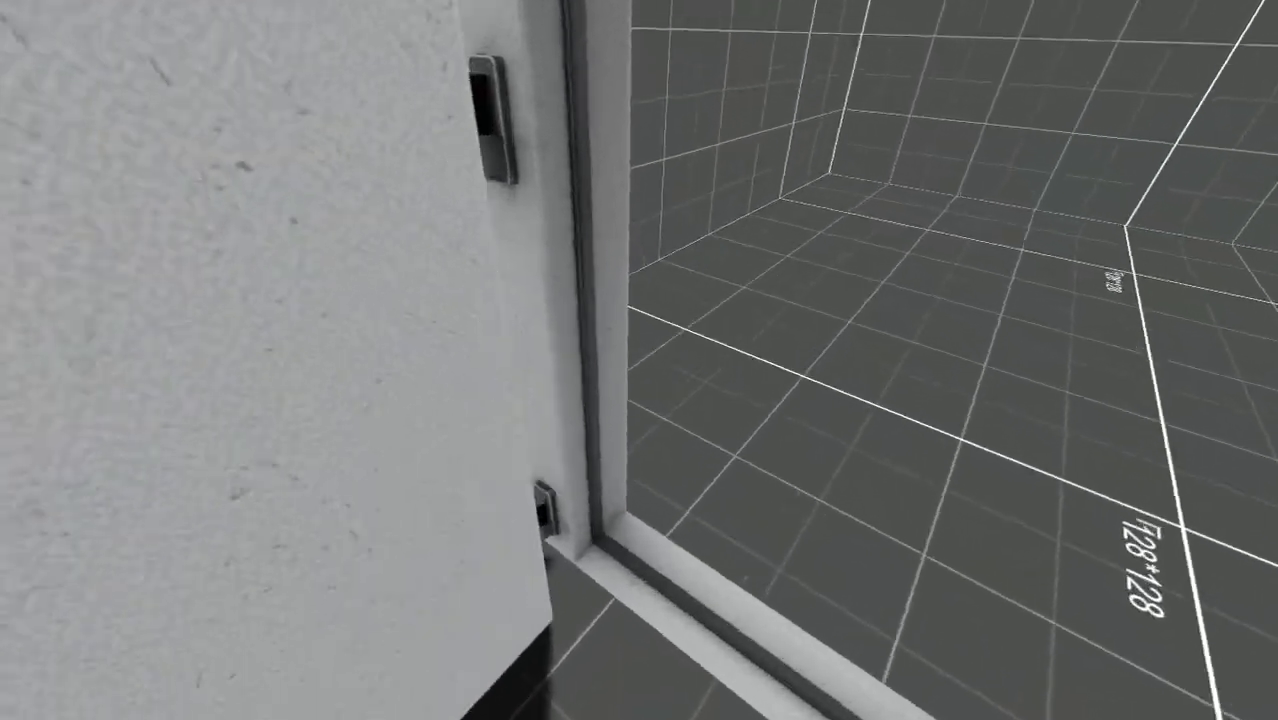
key("w")
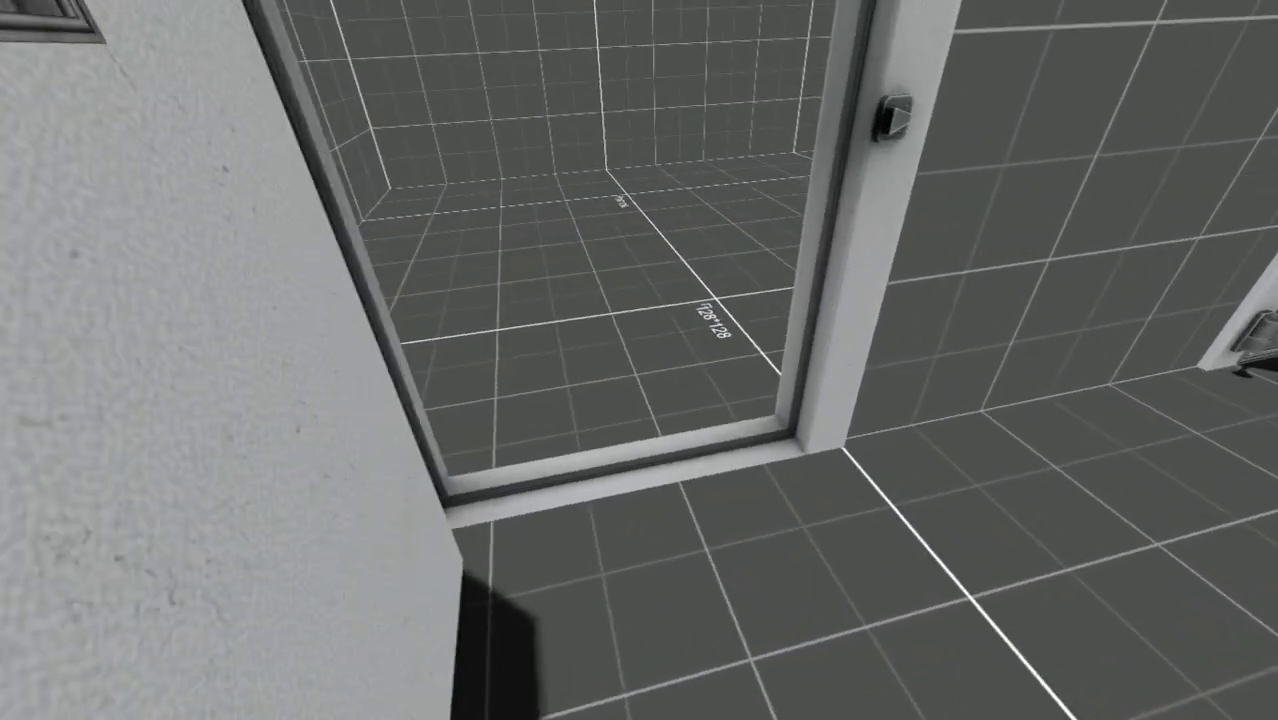
key("s")
key("w")
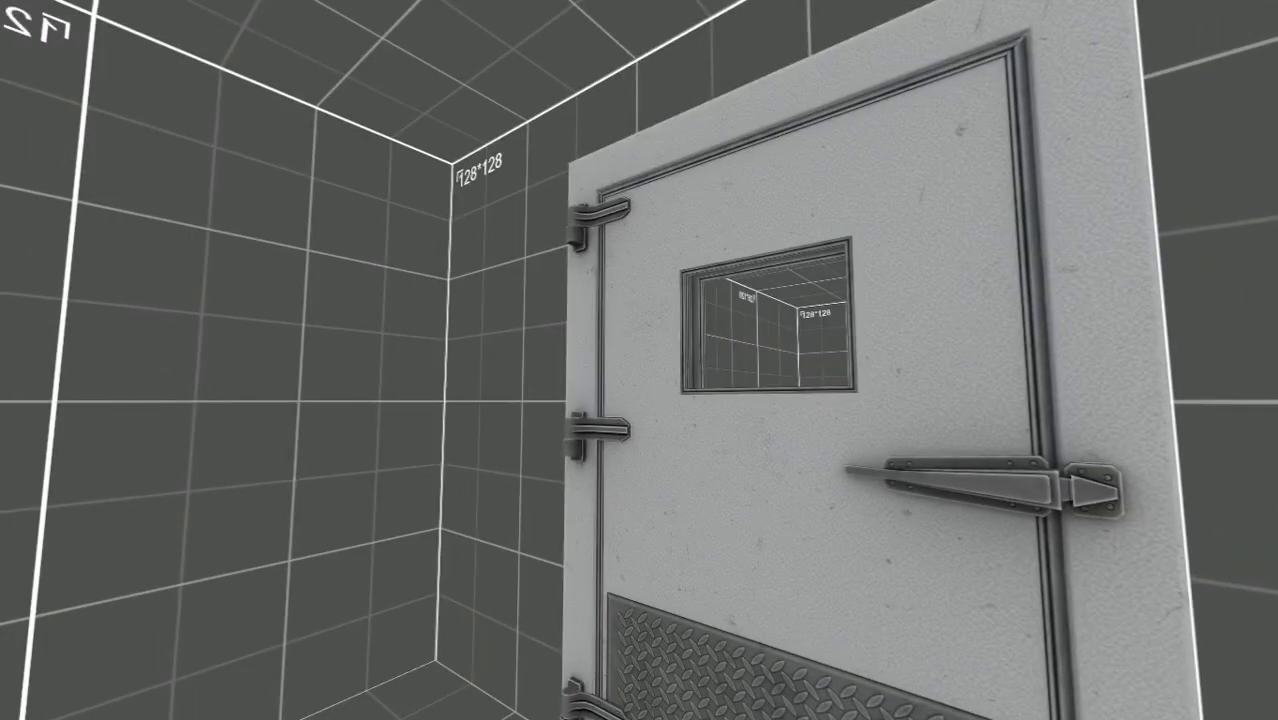
Quit the game with the console command quit.
key("grave")
type("qu")
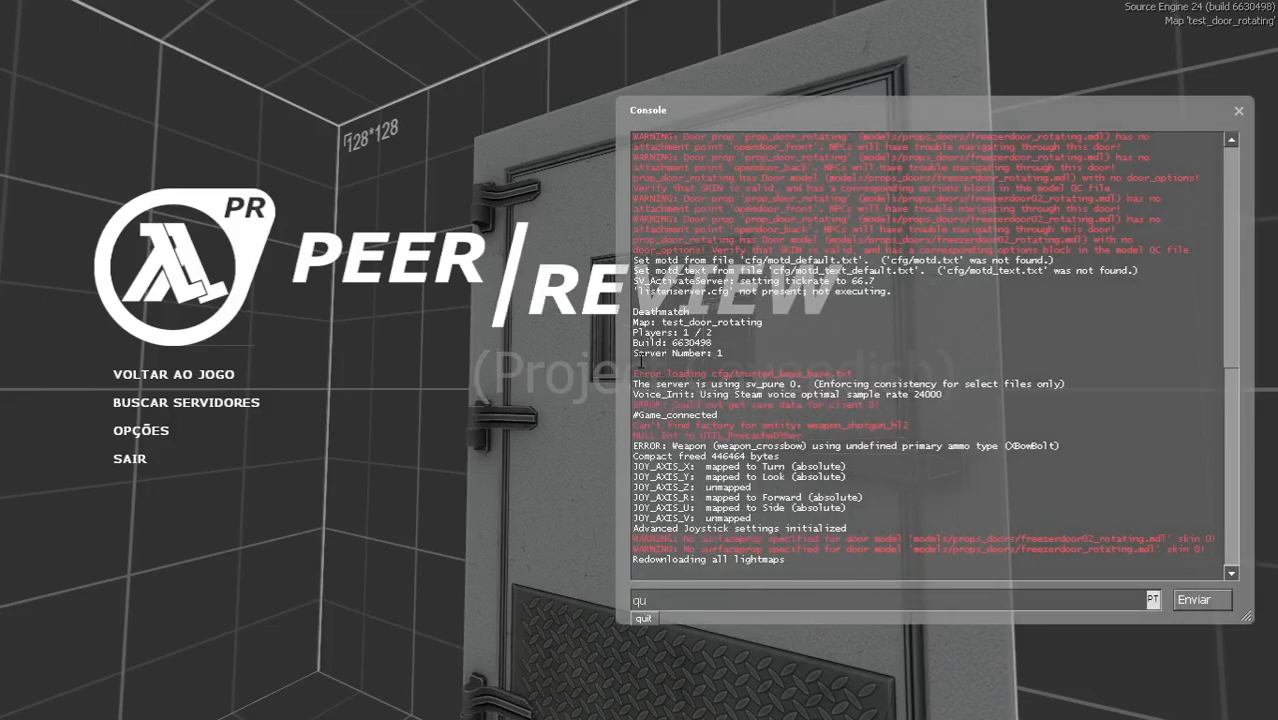
type("it")
key("Return")
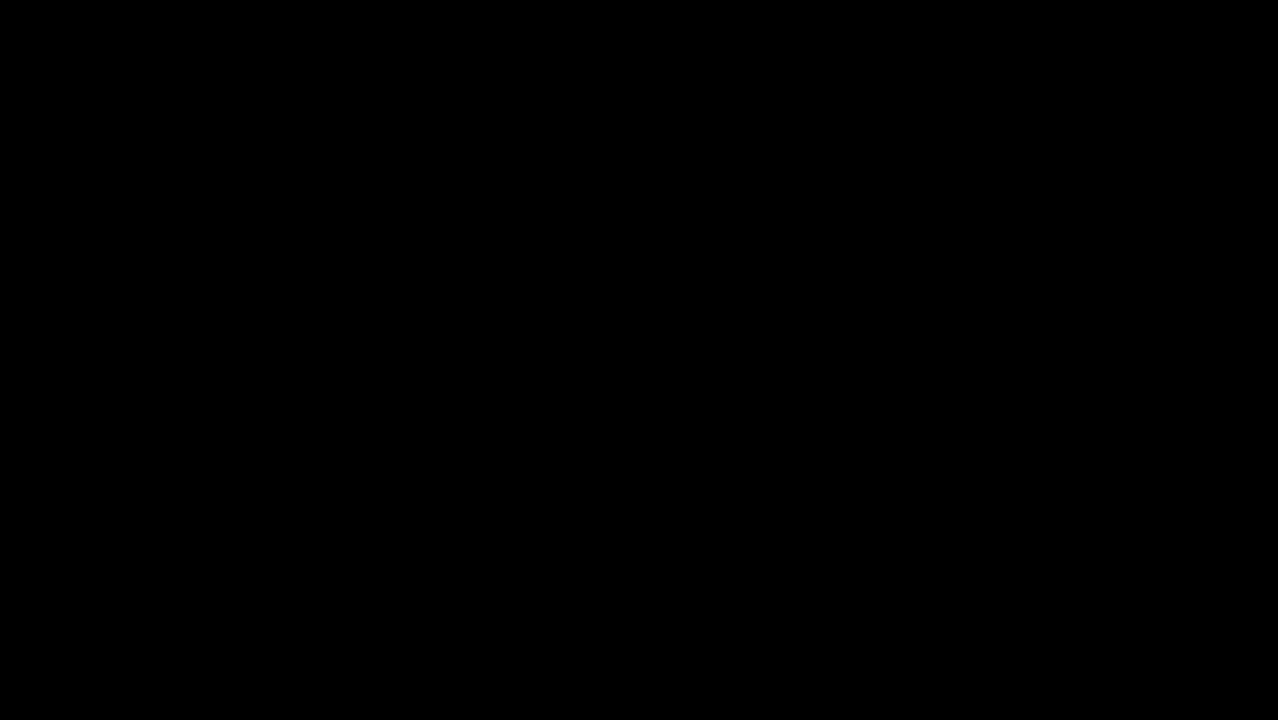
Switch to Blender, select Door_Armature in the viewport and apply its object transform.
key("alt+Tab")
key("alt+Tab")
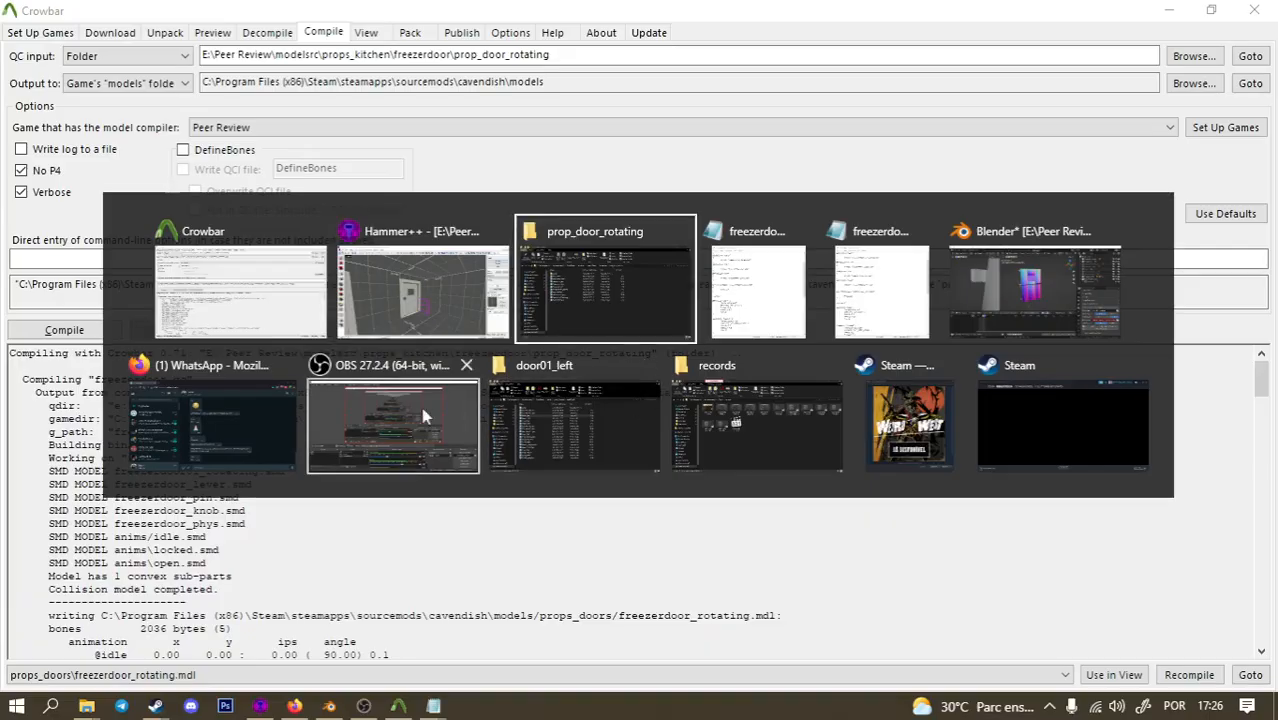
left_click(1050, 277)
middle_click_drag(635, 283, 571, 262)
left_click(514, 277)
left_click(544, 256)
left_click(547, 277)
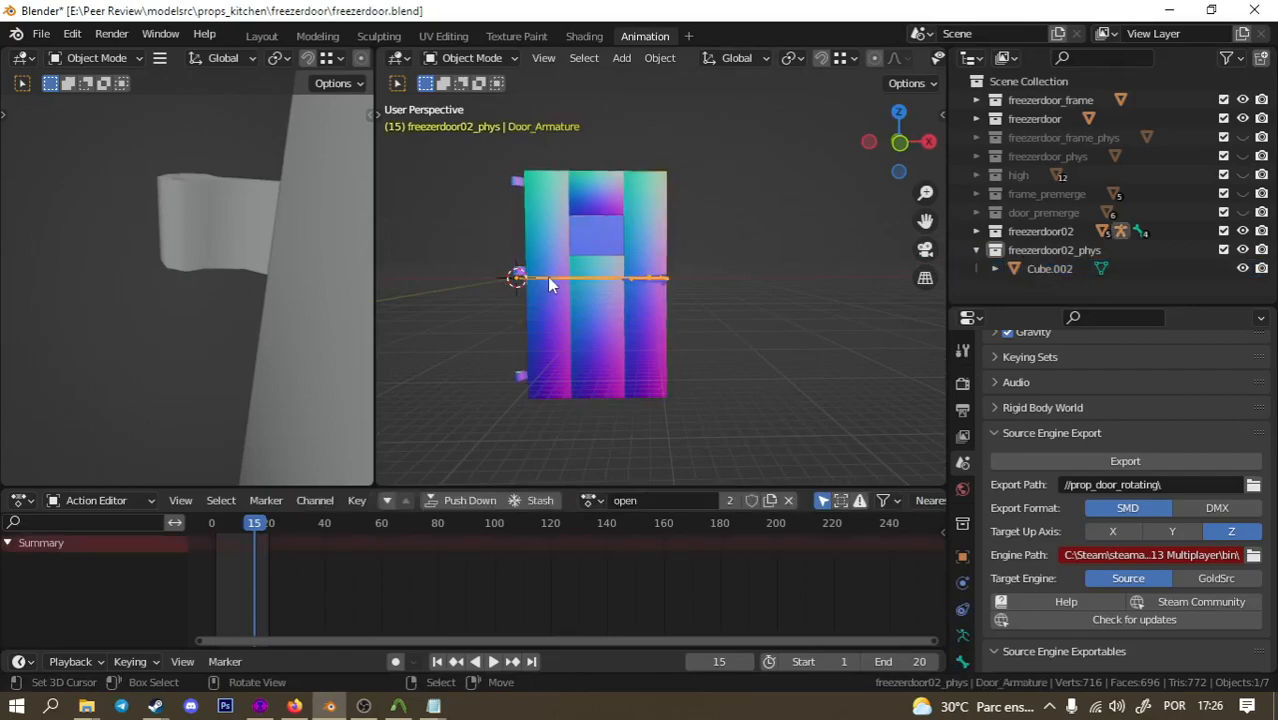
key("F3")
left_click(684, 312)
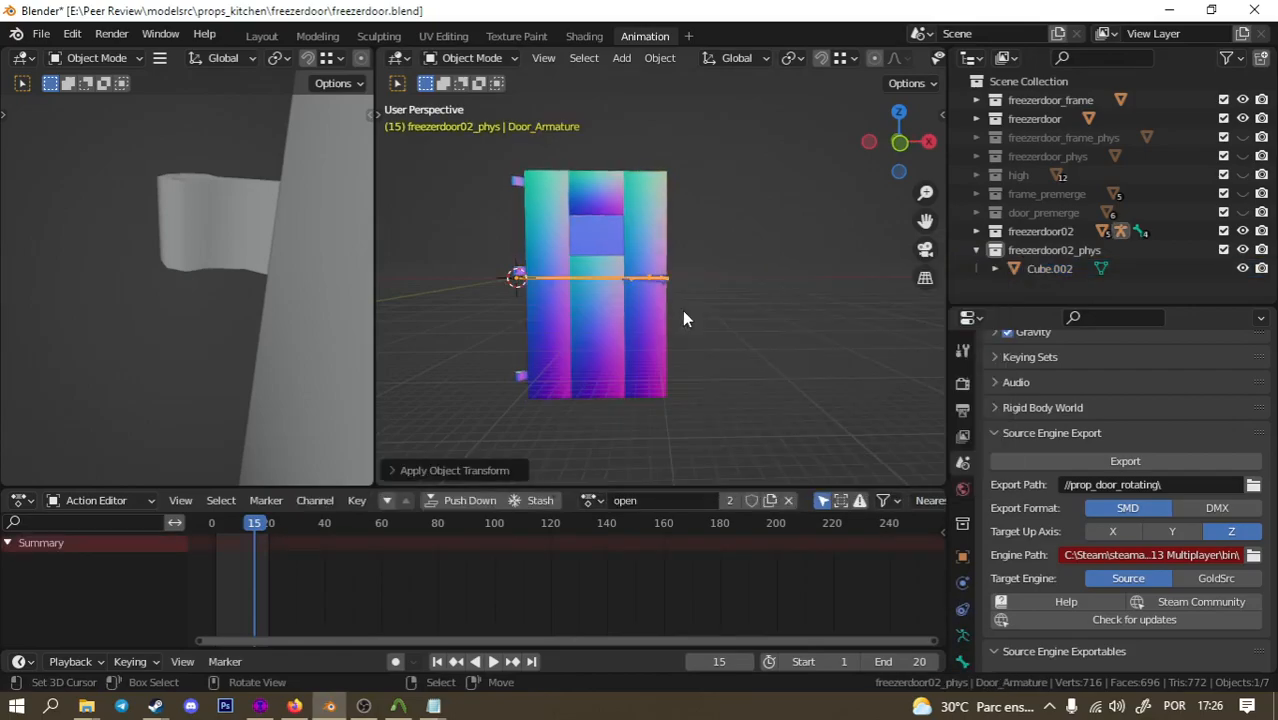
Select all visible objects, save freezerdoor.blend and export the whole scene as SMD files to prop_door_rotating.
key("alt+a")
key("ctrl+s")
left_click(628, 305)
left_click(1118, 465)
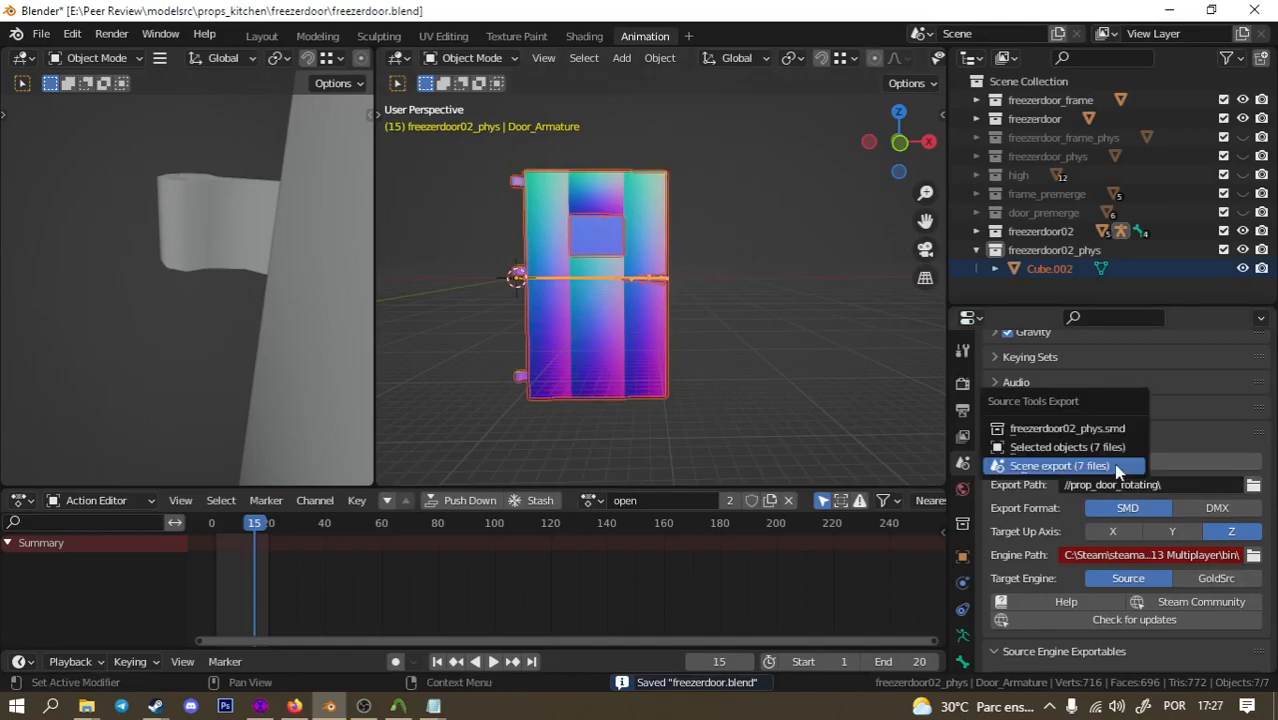
left_click(1118, 467)
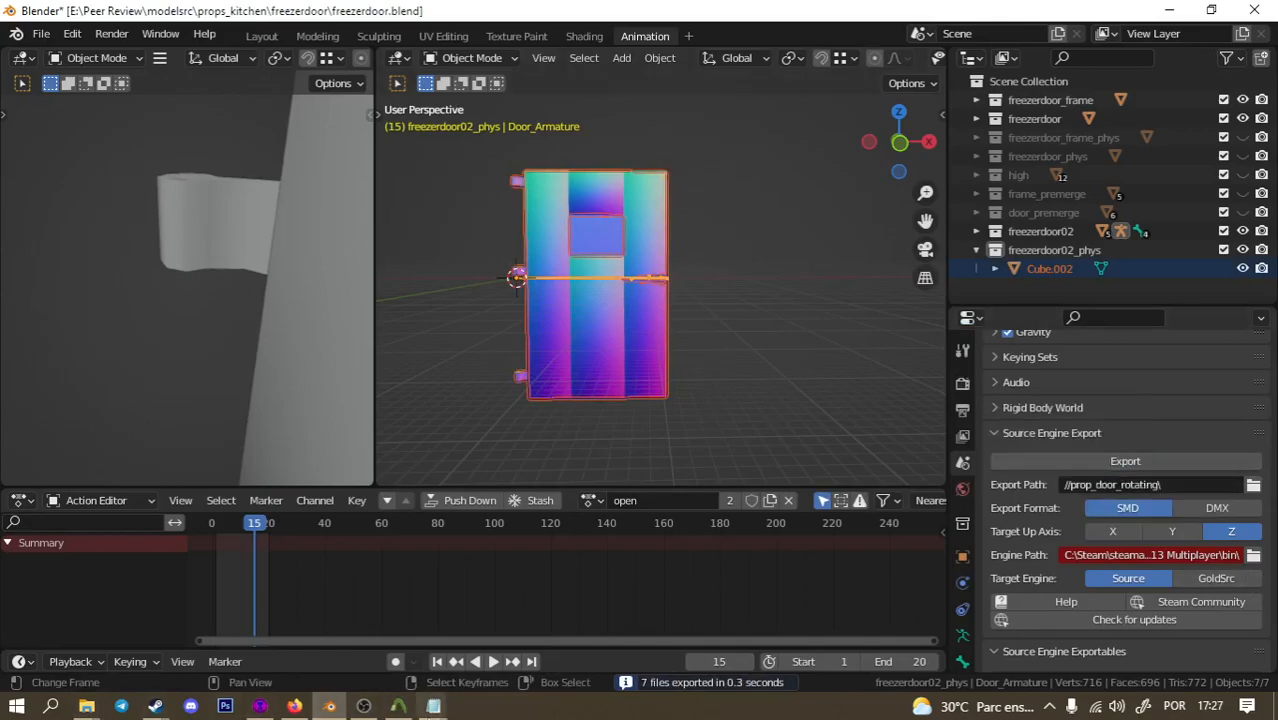
Switch to Crowbar and compile the newly exported prop_door_rotating folder.
mouse_move(432, 708)
mouse_move(382, 606)
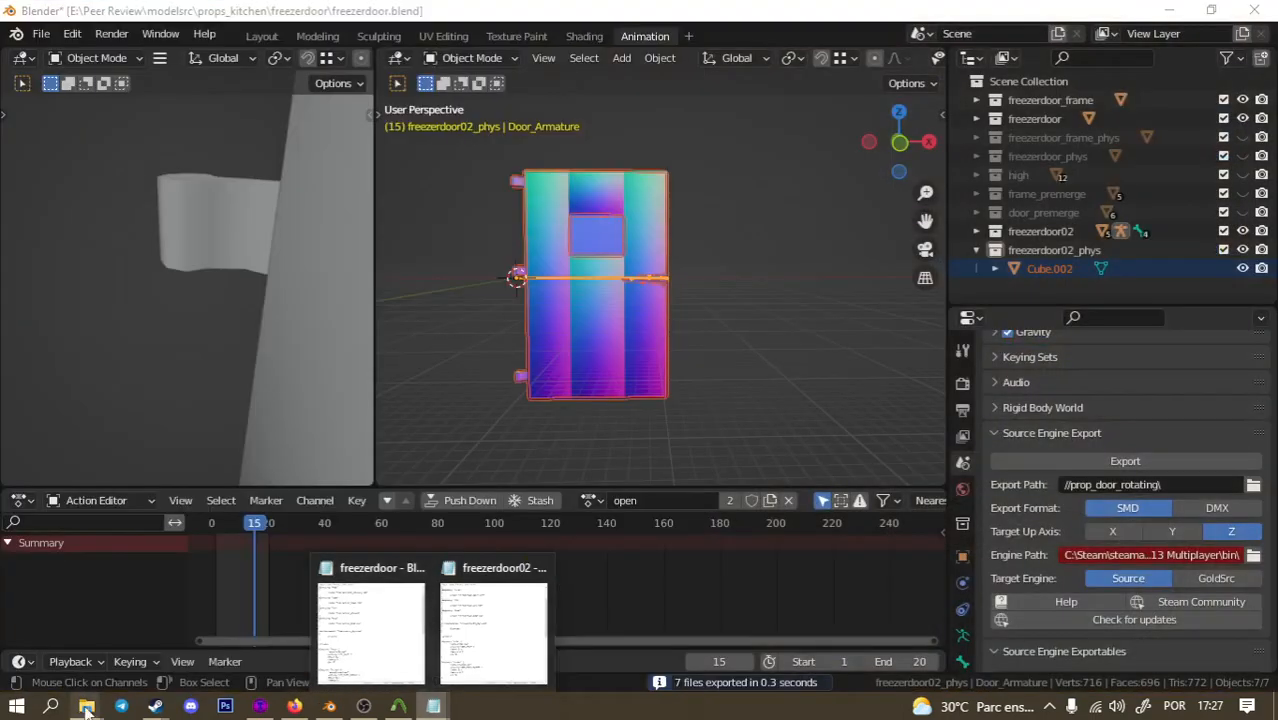
mouse_move(86, 708)
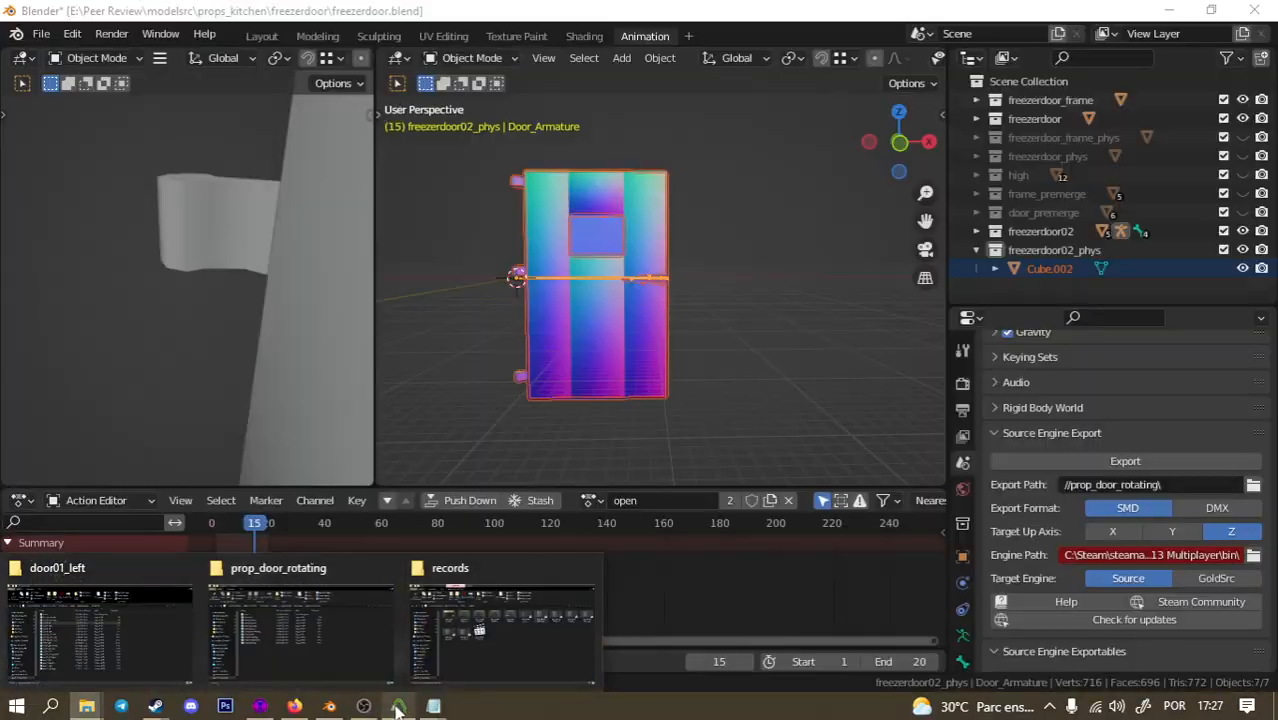
left_click(398, 706)
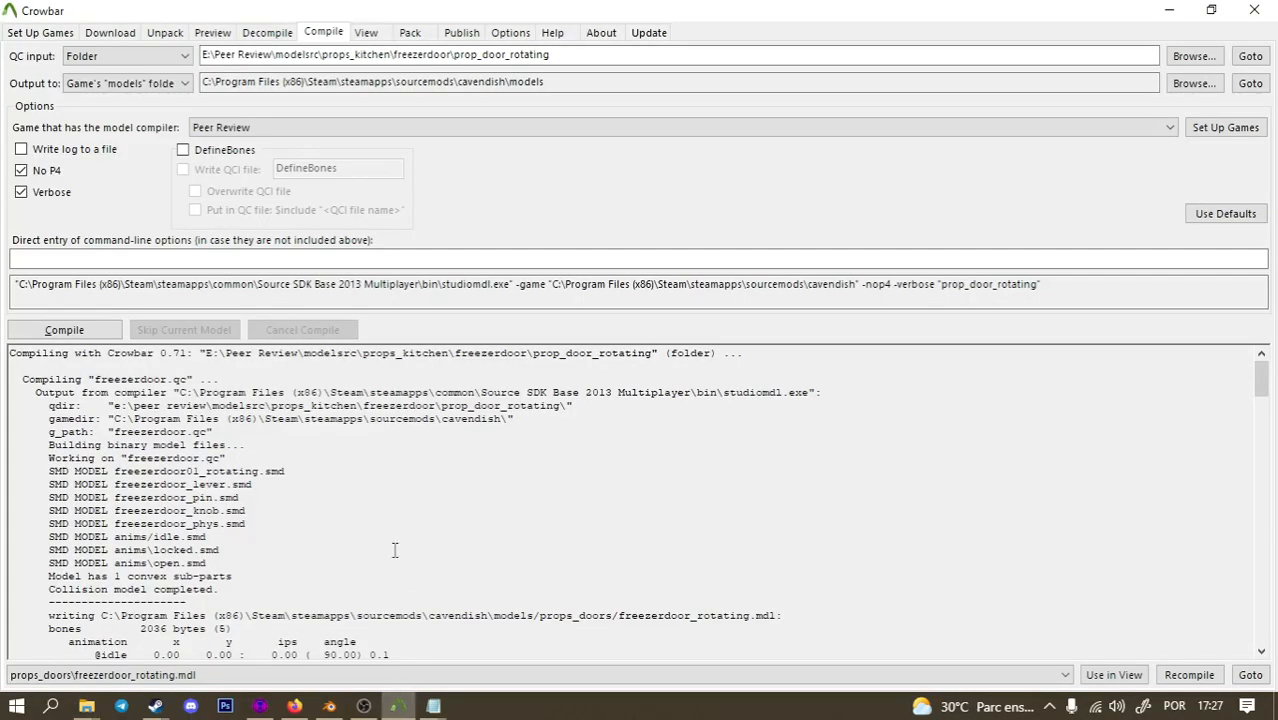
left_click(74, 331)
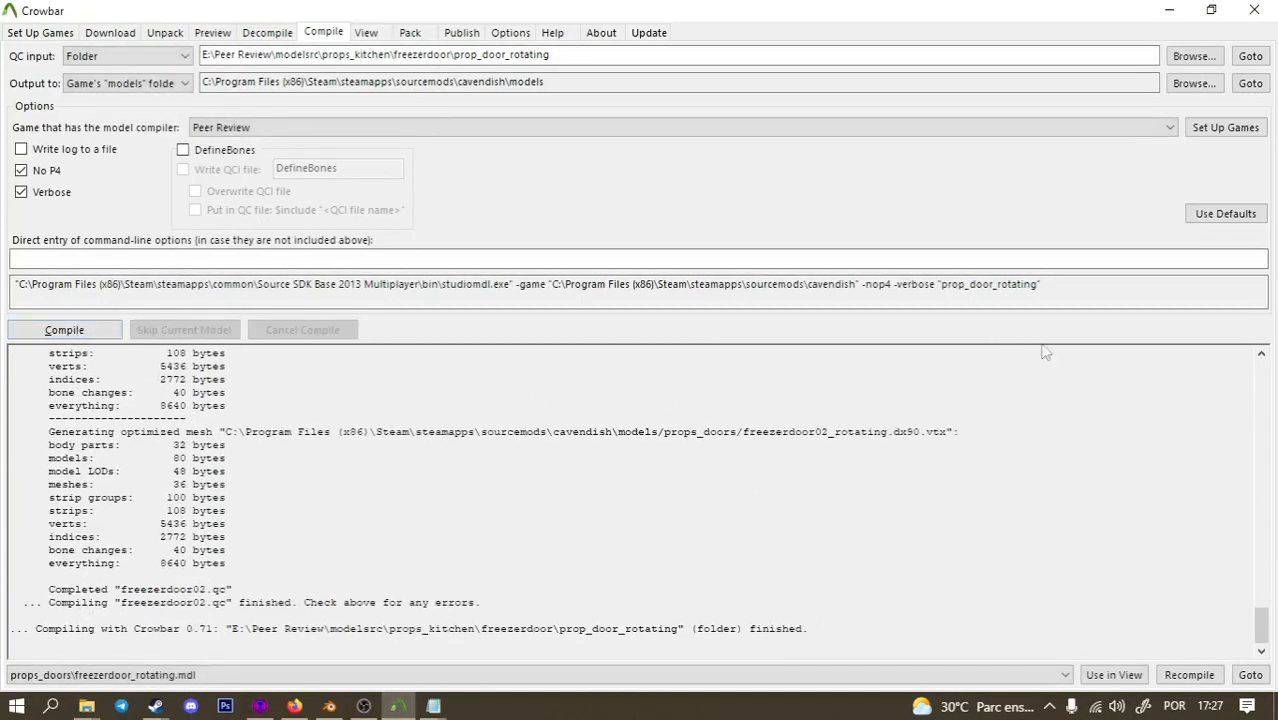
Open the Half-Life Model Viewer from Crowbar and load freezerdoor02_rotating.mdl from the props_doors folder.
left_click(1113, 675)
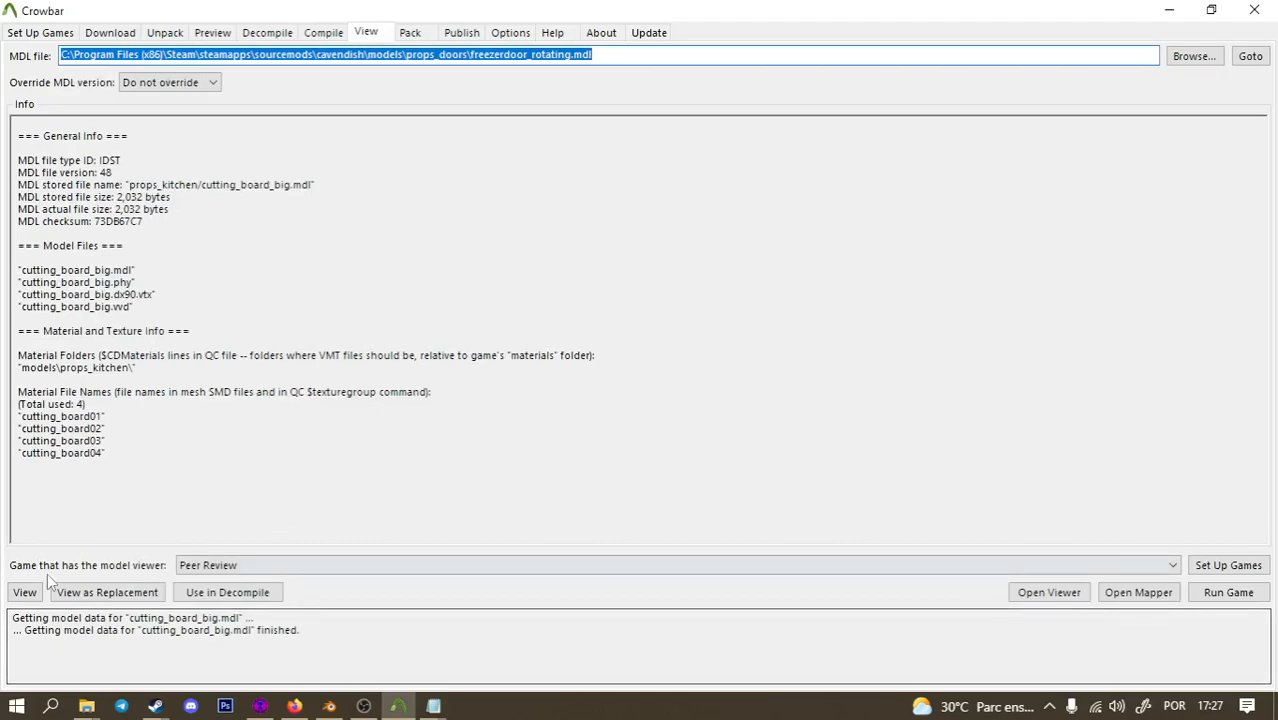
left_click(1040, 594)
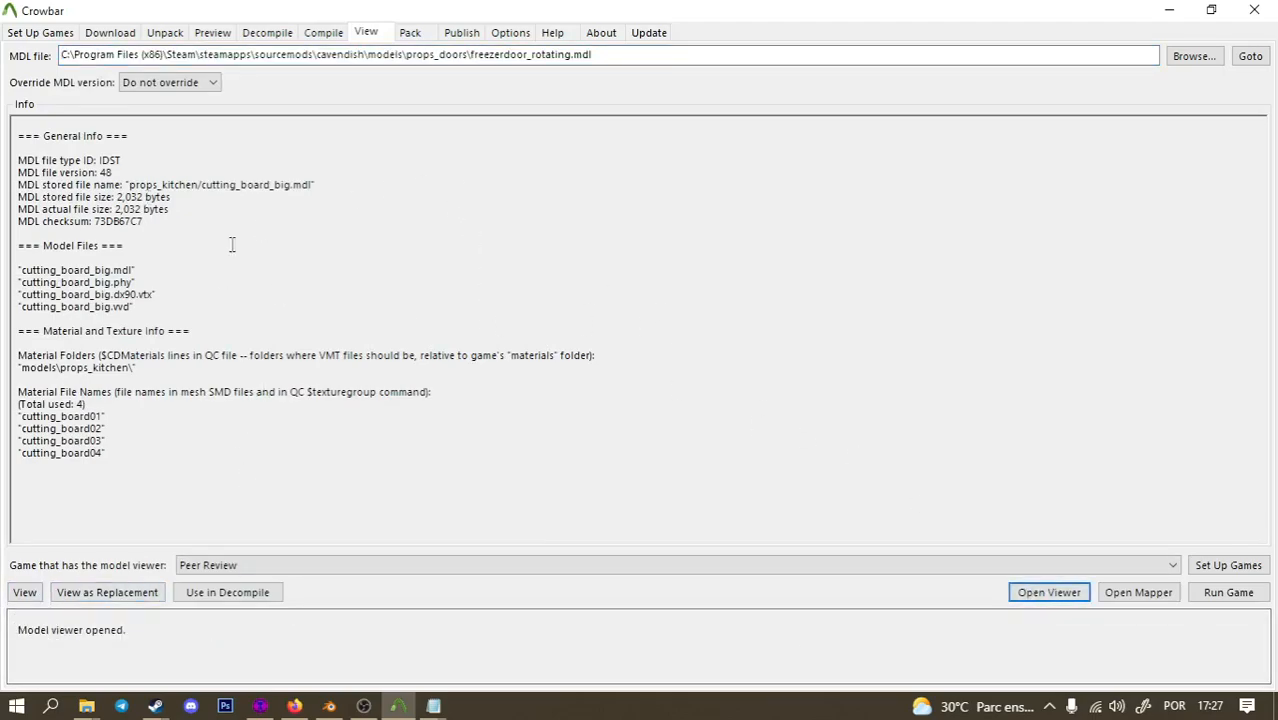
left_click(40, 57)
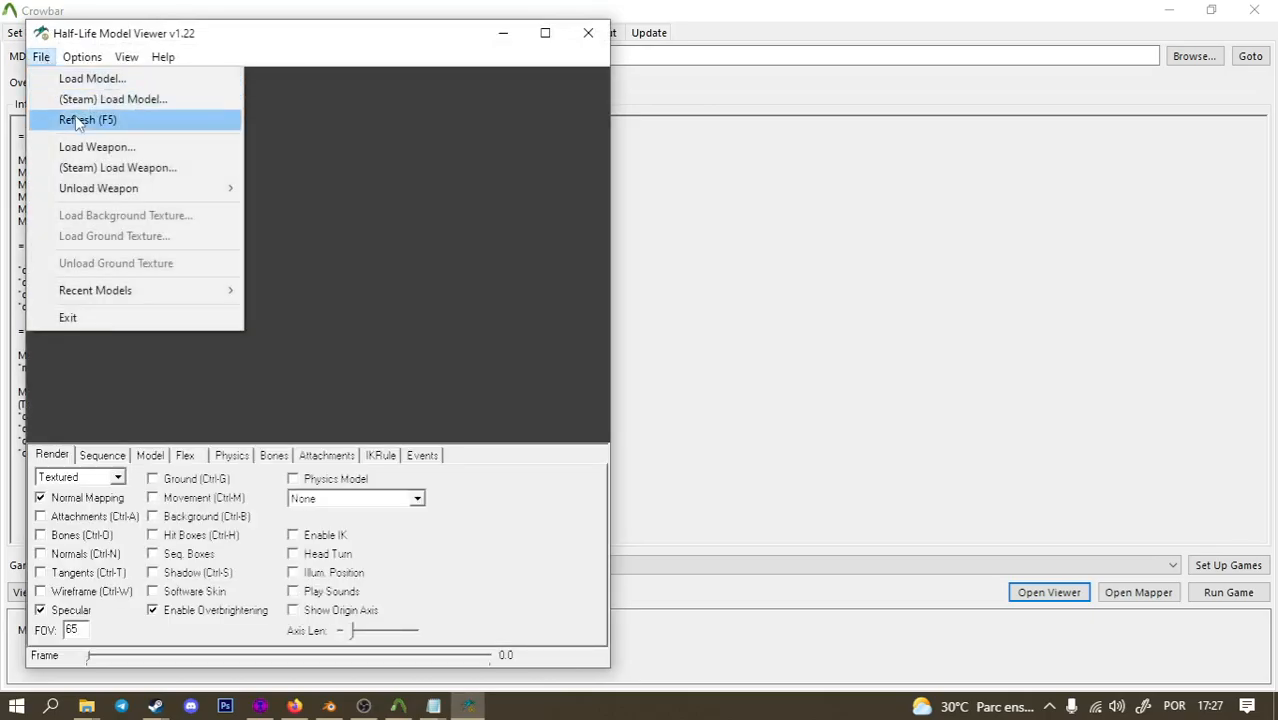
left_click(85, 78)
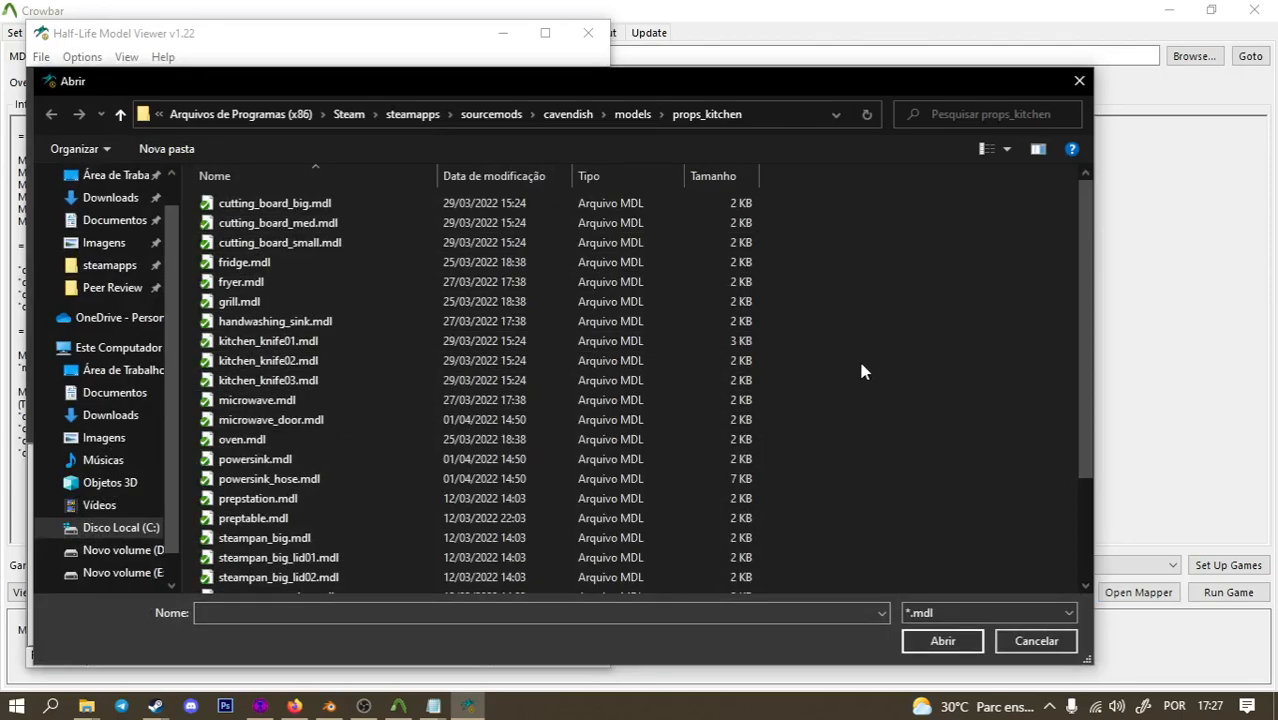
key("alt+Up")
left_click(336, 346)
double_click(336, 346)
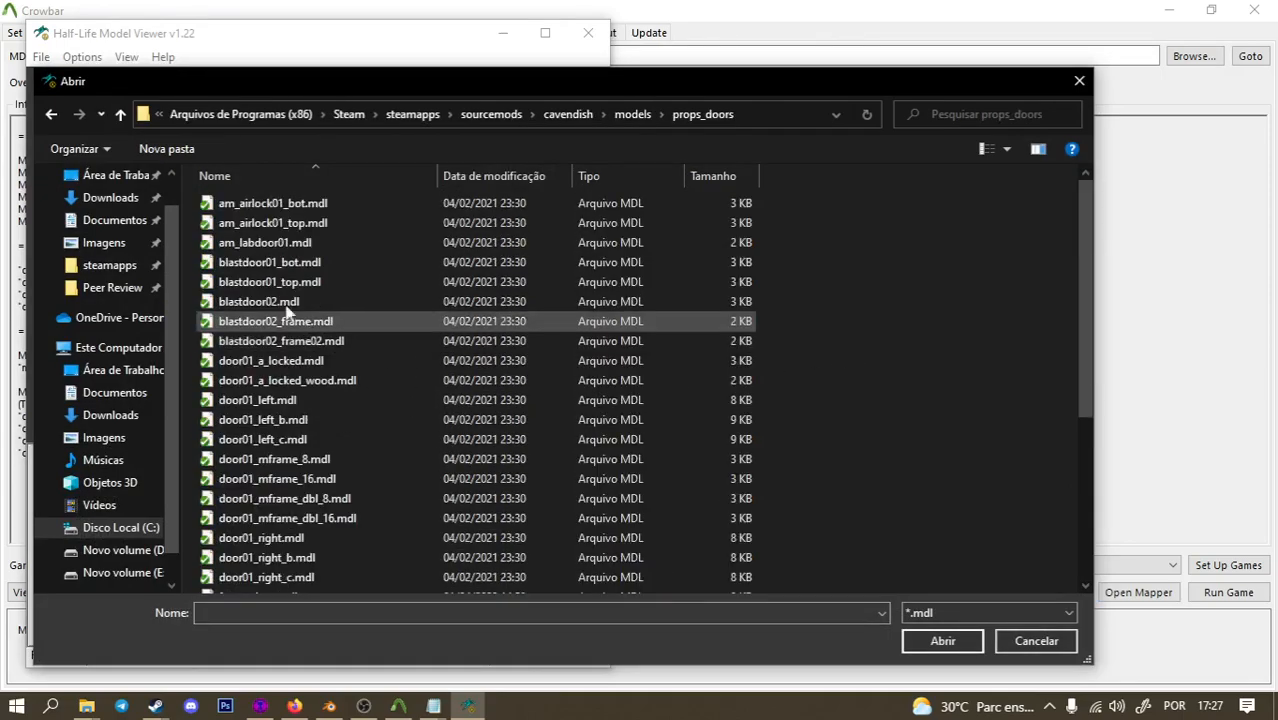
scroll(321, 350, "down", 5)
double_click(298, 445)
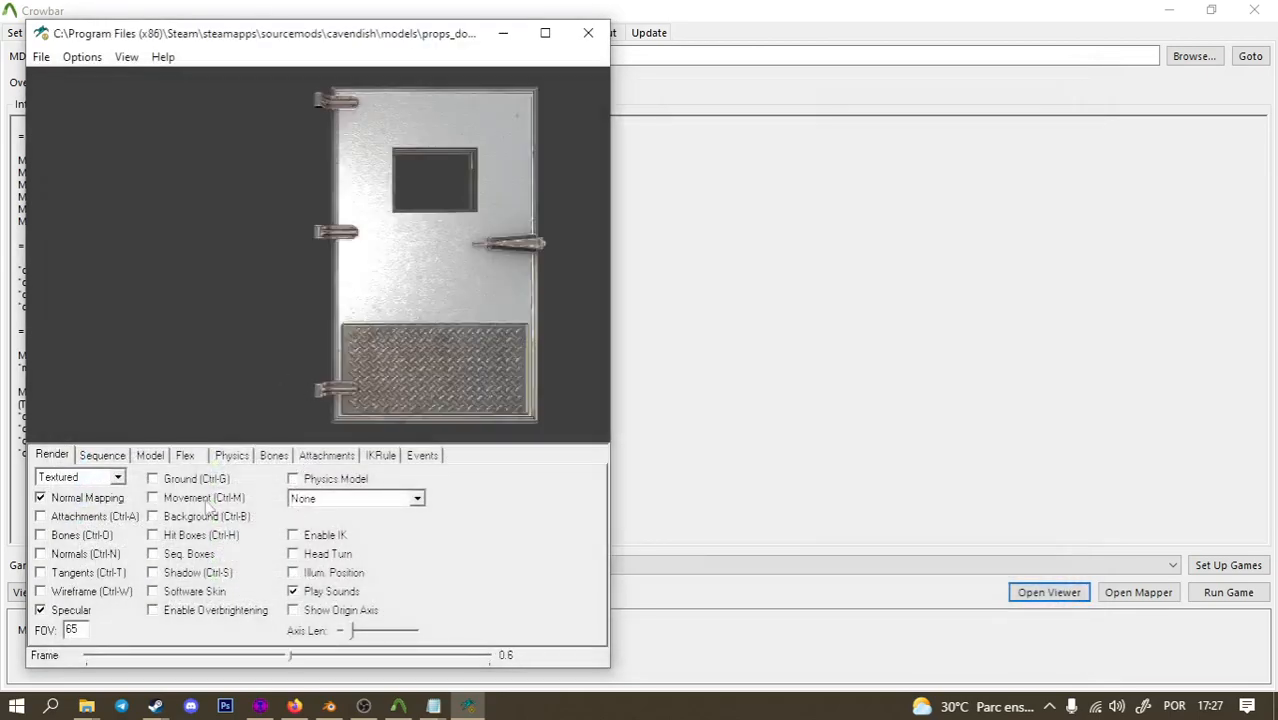
Display the door's physics model and examine its position and orientation against the visible mesh from several angles.
left_click(334, 481)
right_click_drag(347, 288, 348, 369)
left_click_drag(268, 280, 362, 313)
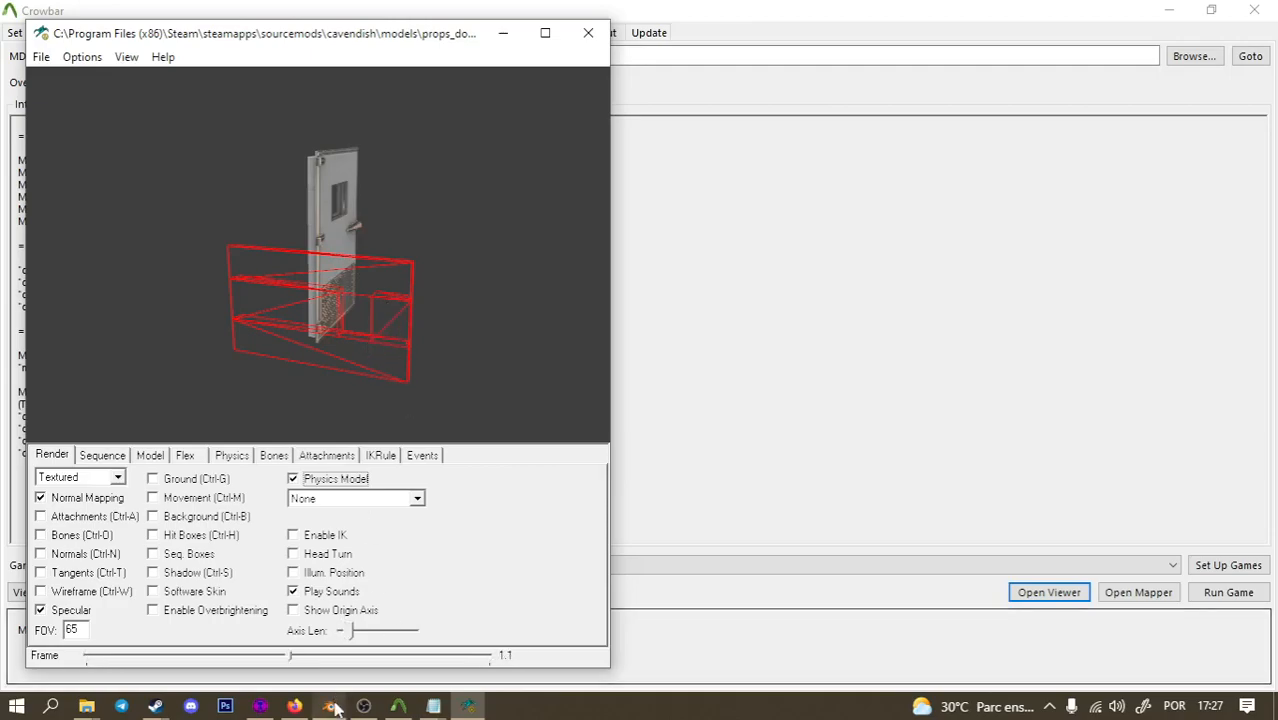
mouse_move(333, 707)
left_click_drag(368, 346, 380, 271)
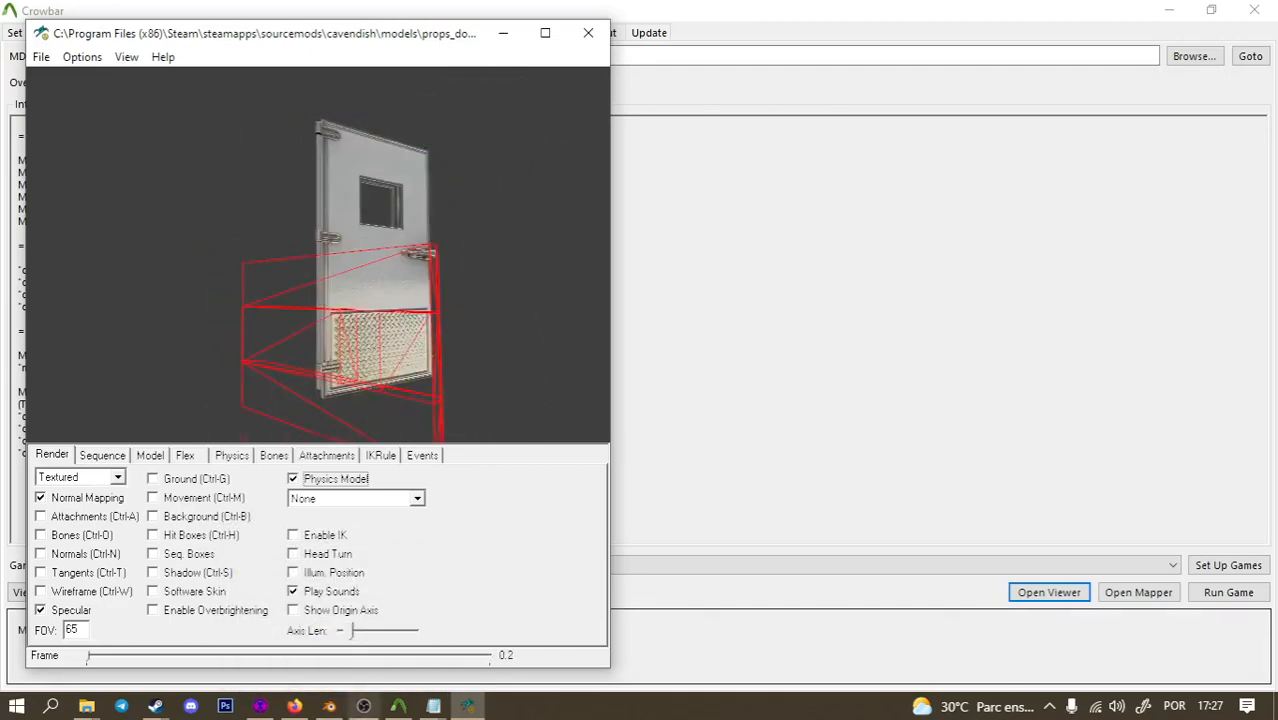
Switch to Blender and rotate the freezerdoor02_phys collision mesh Cube.002 by -90° about the global Y axis.
left_click(330, 707)
right_click(631, 286)
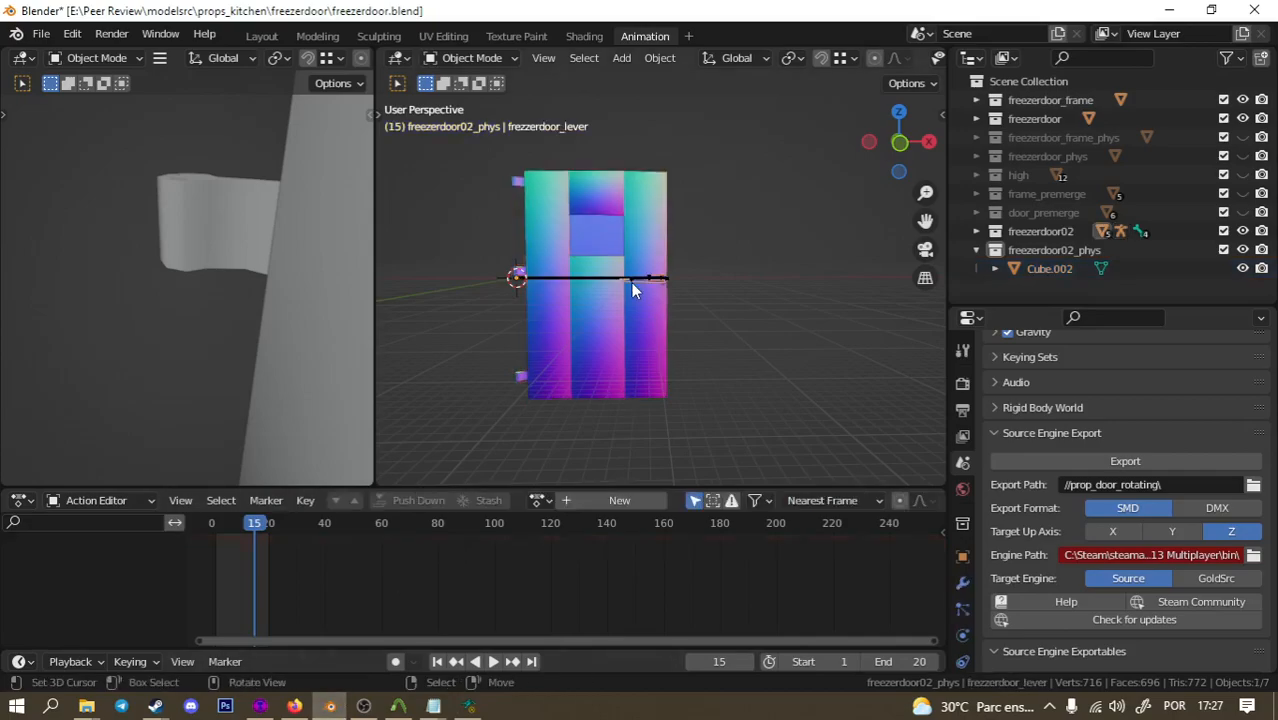
right_click(628, 318)
key("alt+Tab")
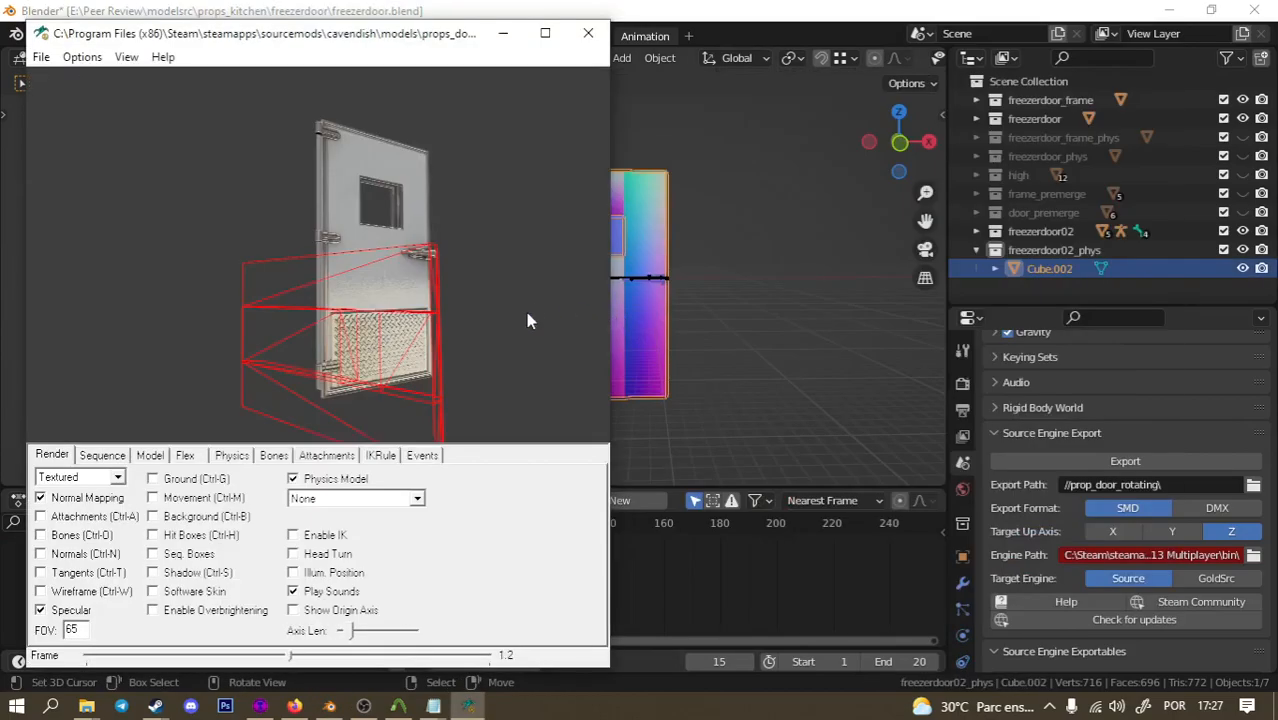
key("alt+Tab")
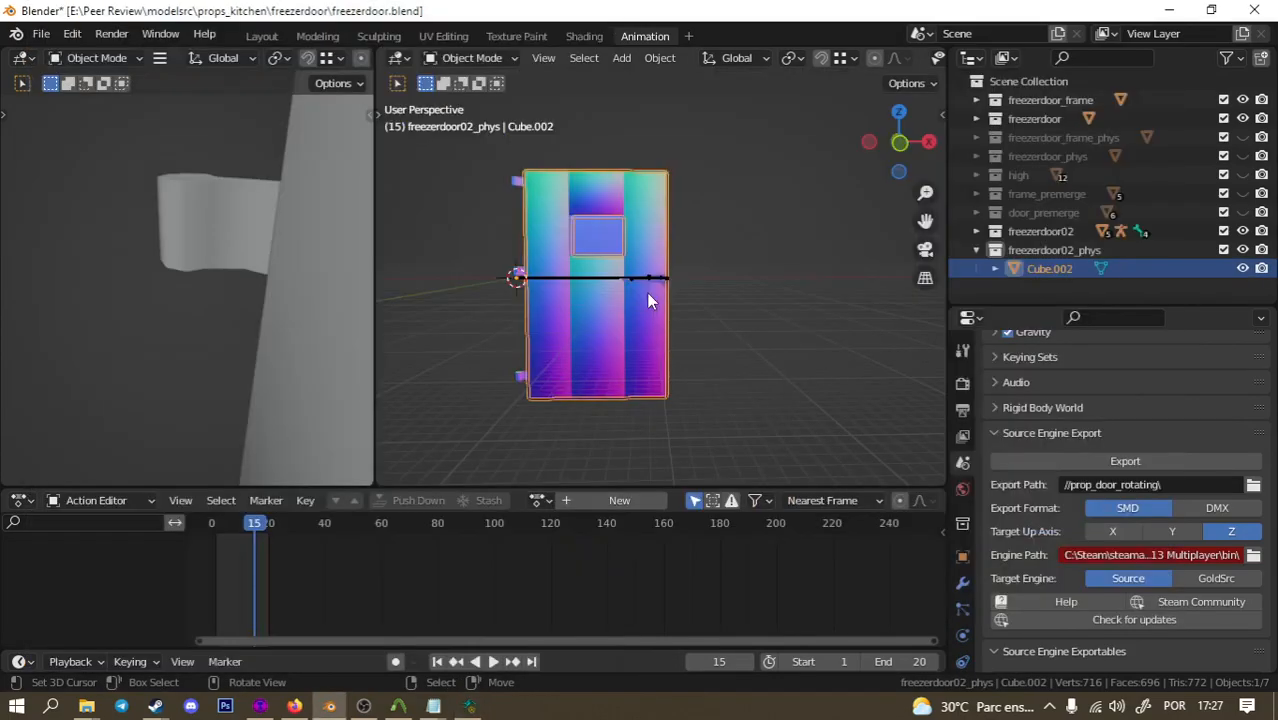
type("ry-90")
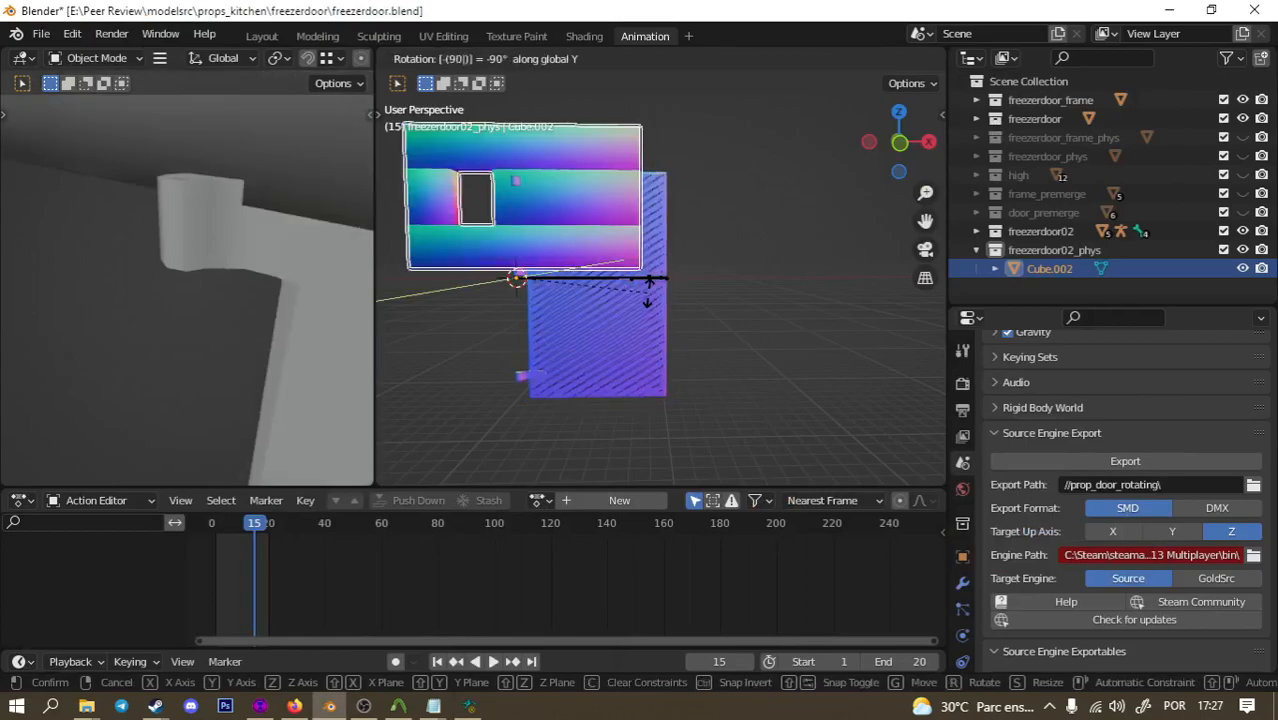
key("Return")
Return to the model viewer, highlight the freezerdoor02_phys physics part and examine its orientation against the door from several angles.
key("alt+Tab")
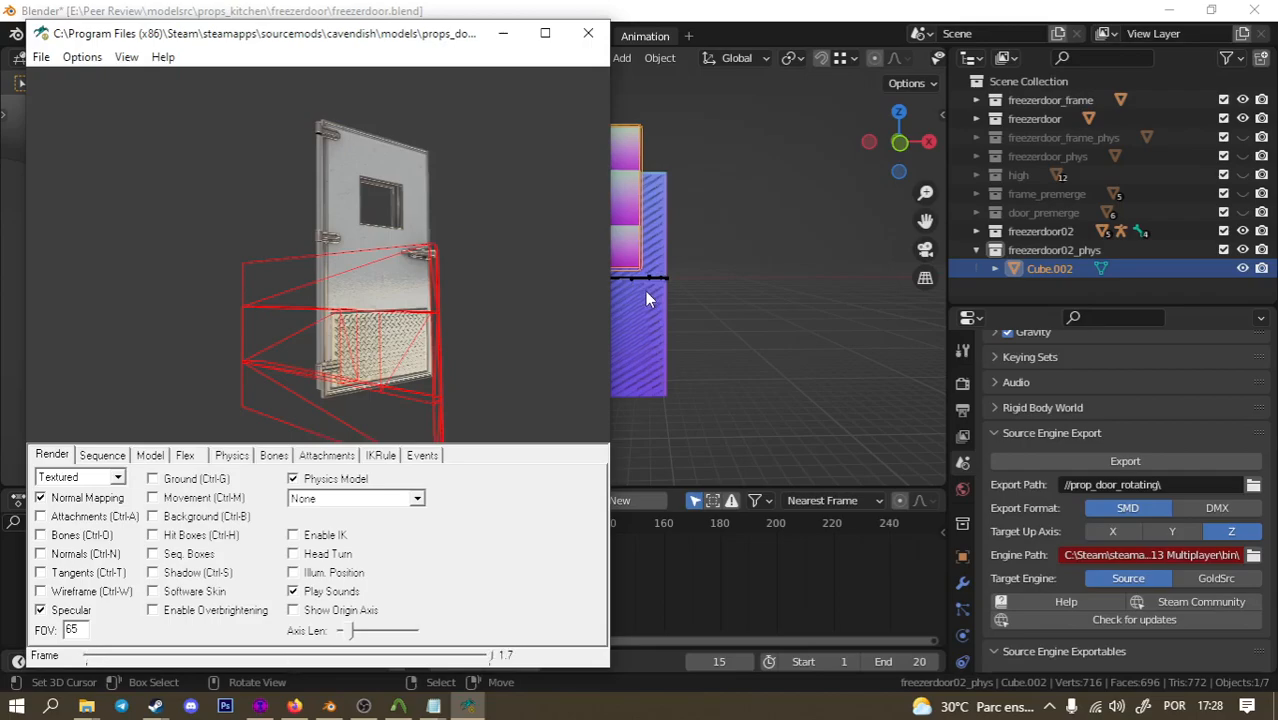
left_click(366, 611)
left_click(366, 611)
left_click(416, 499)
left_click(400, 522)
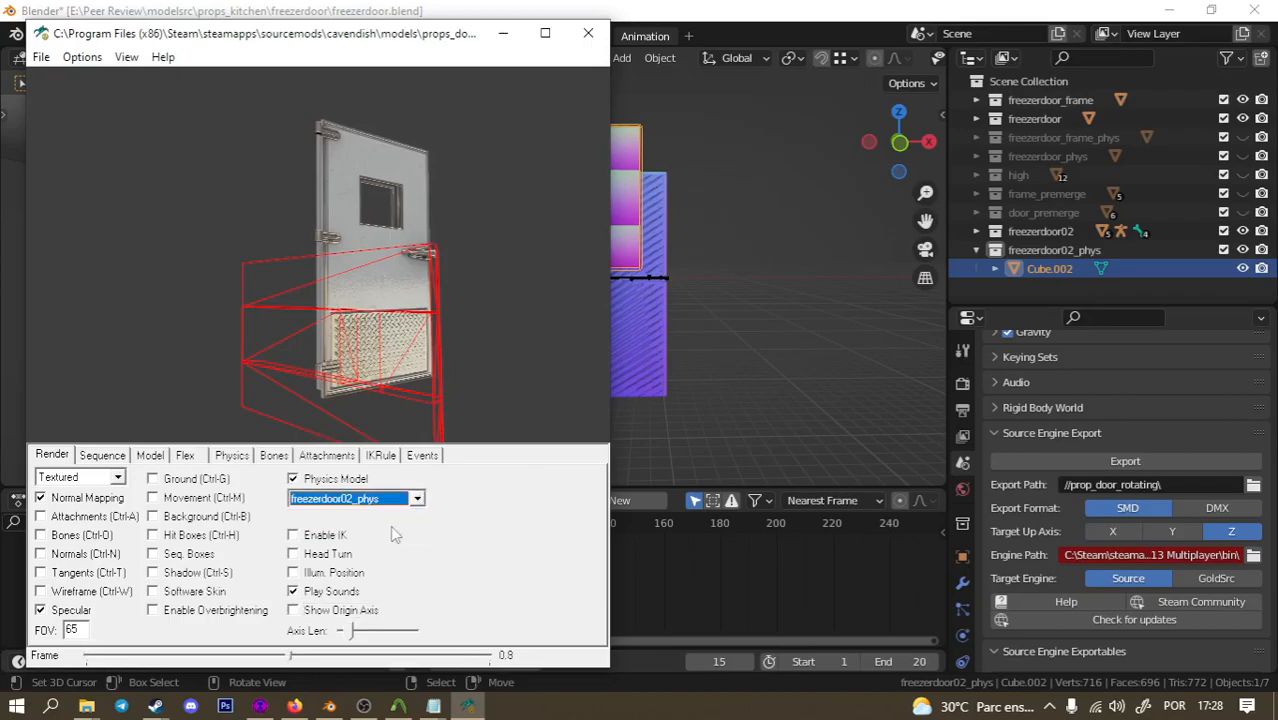
left_click_drag(473, 322, 357, 345)
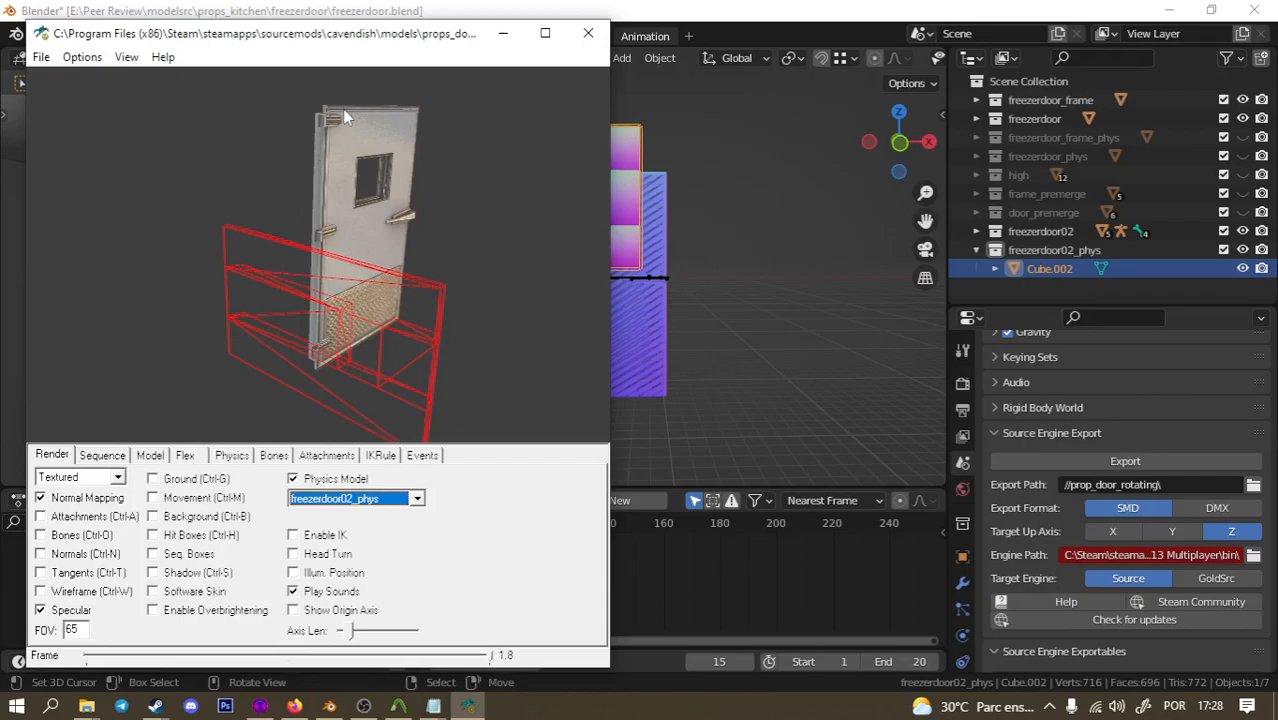
mouse_move(347, 240)
left_mouse_down()
mouse_move(463, 222)
mouse_move(349, 223)
mouse_move(371, 253)
mouse_move(366, 225)
mouse_move(362, 244)
mouse_move(330, 262)
mouse_move(416, 267)
mouse_move(372, 207)
mouse_move(291, 188)
mouse_move(268, 241)
mouse_move(351, 216)
mouse_move(274, 208)
mouse_move(333, 220)
mouse_move(300, 205)
mouse_move(337, 231)
mouse_move(445, 228)
mouse_move(300, 227)
mouse_move(365, 232)
mouse_move(340, 245)
left_mouse_up()
Test the Y-axis rotation limits of freezerdoor02_phys in the physics settings by varying the maximum and setting the minimum to -180.
left_click(236, 456)
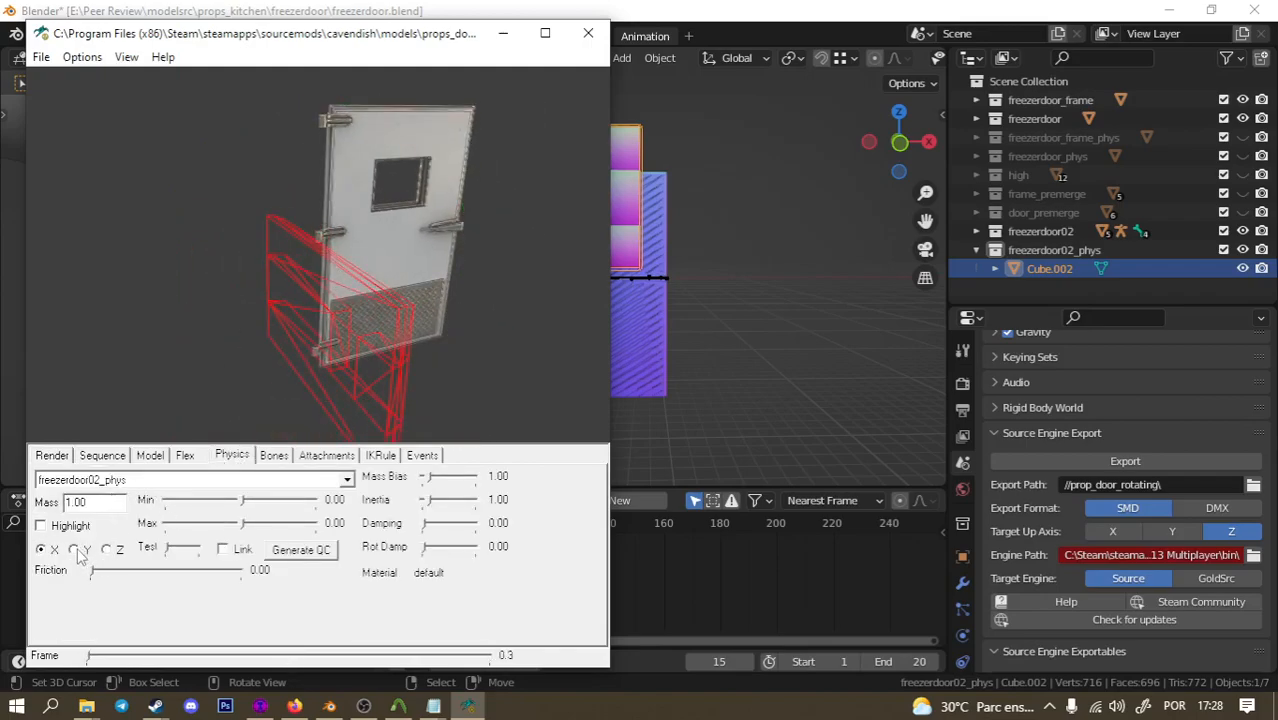
left_click(45, 552)
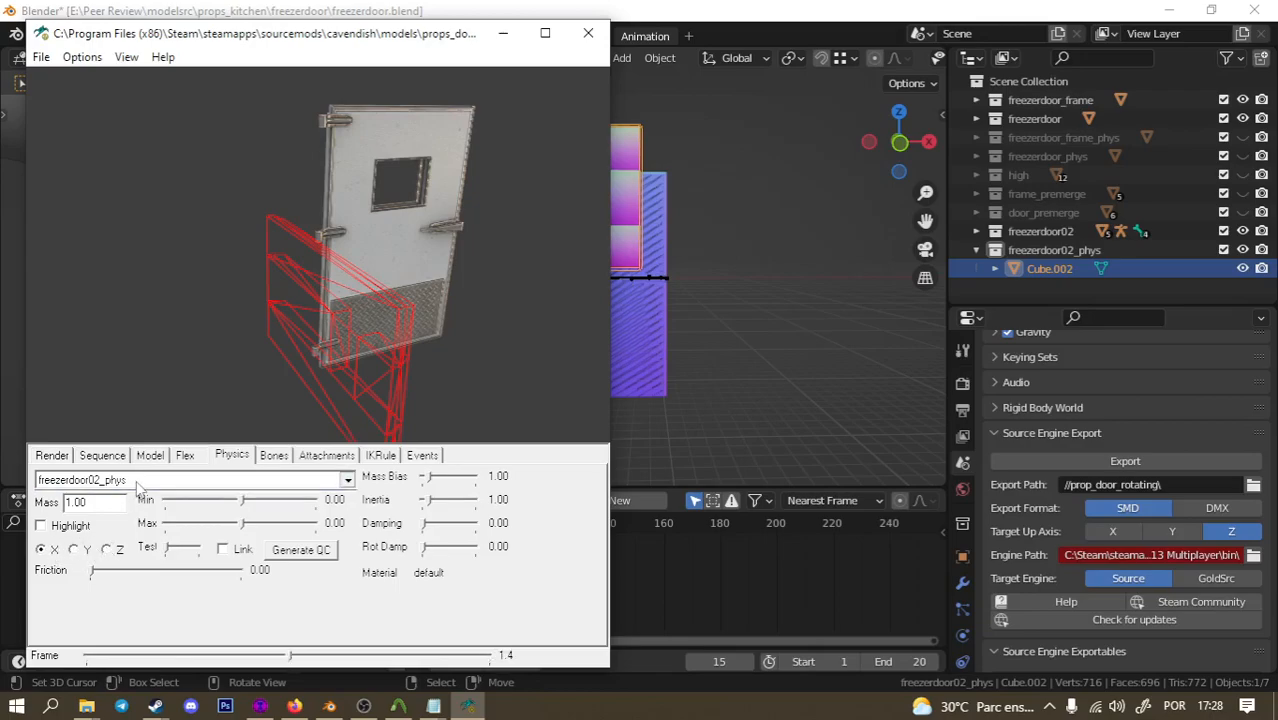
left_click(73, 551)
left_click(171, 552)
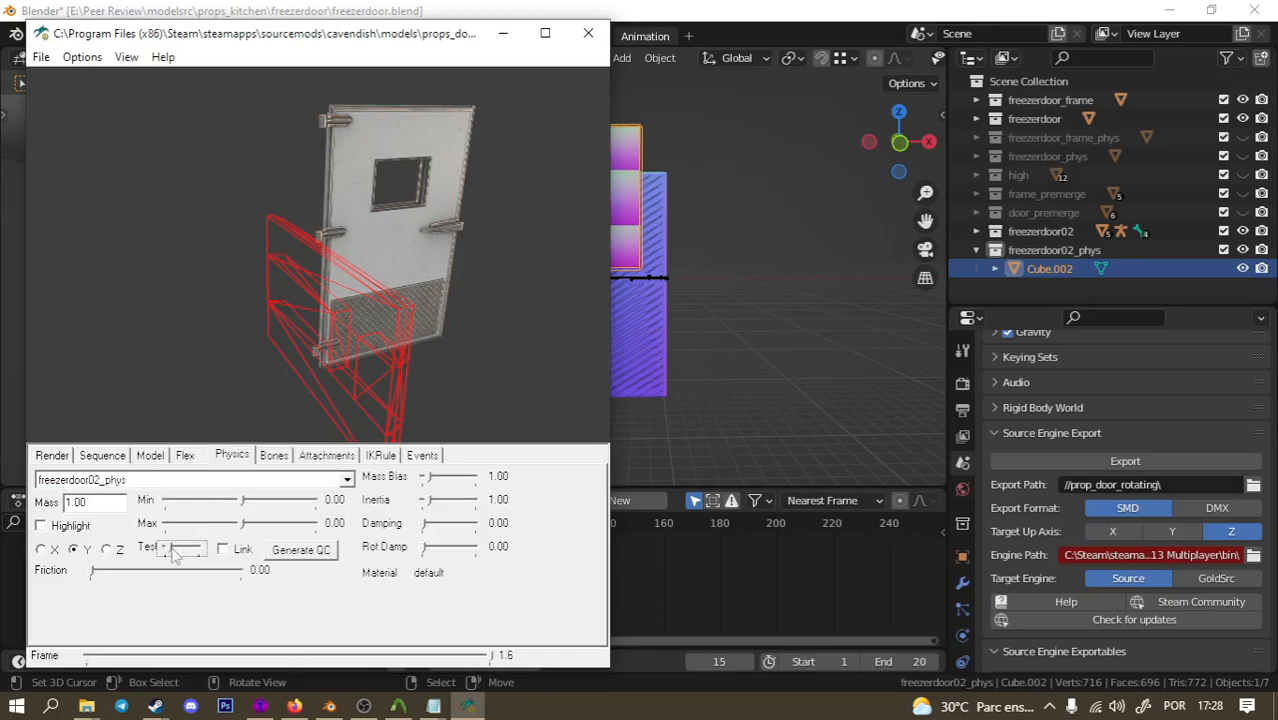
left_click(250, 529)
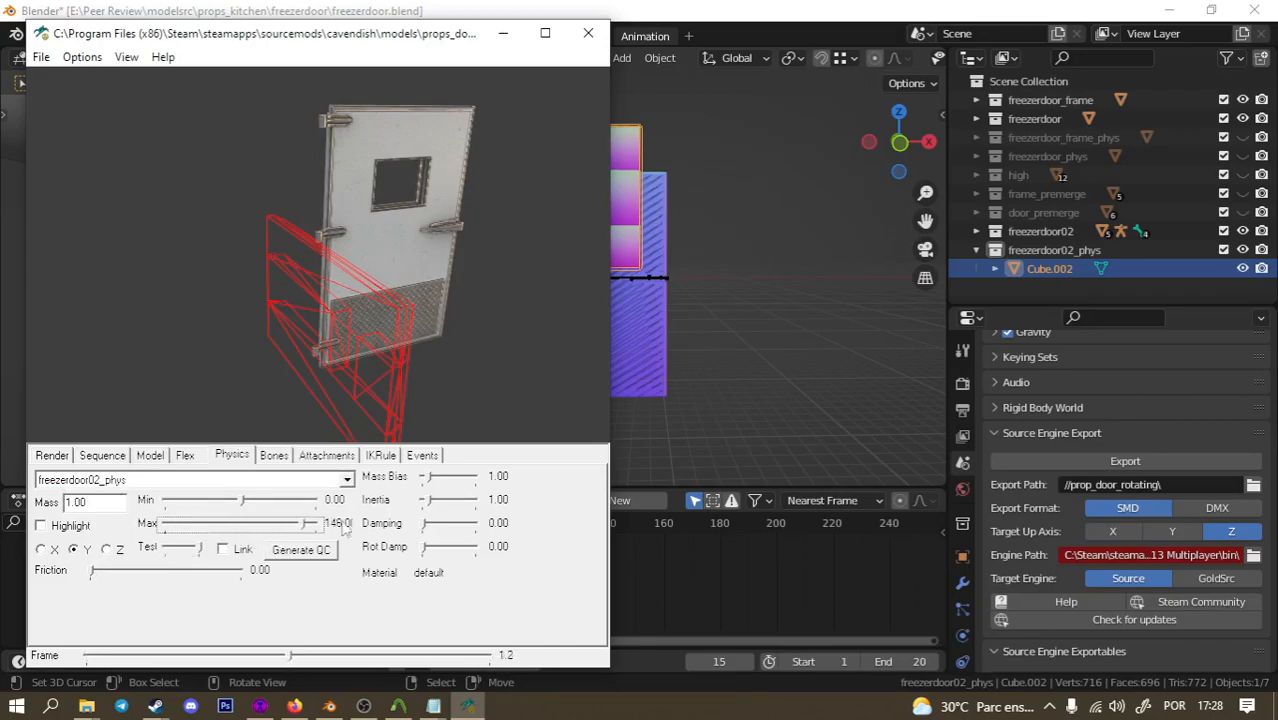
left_click(244, 504)
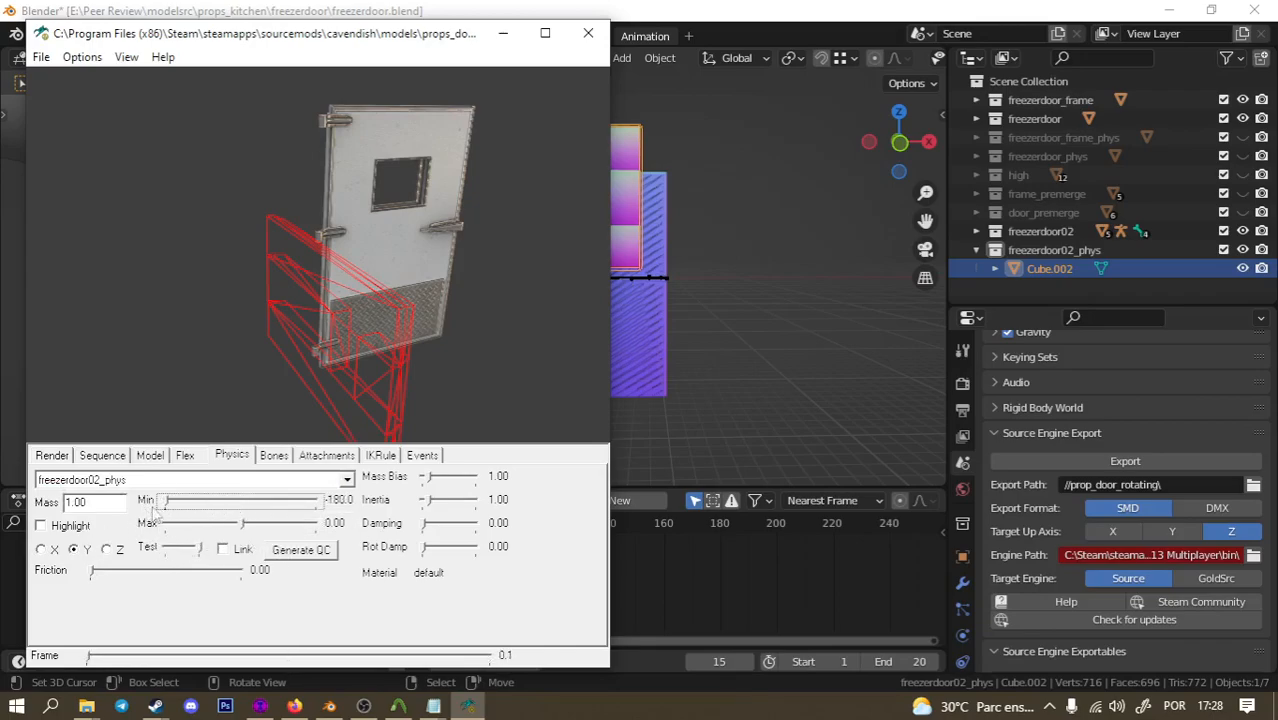
left_click(222, 487)
left_click(222, 492)
Examine the model's attachment targets pin, lever and knob, along with its general model information.
left_click(272, 456)
left_click(308, 457)
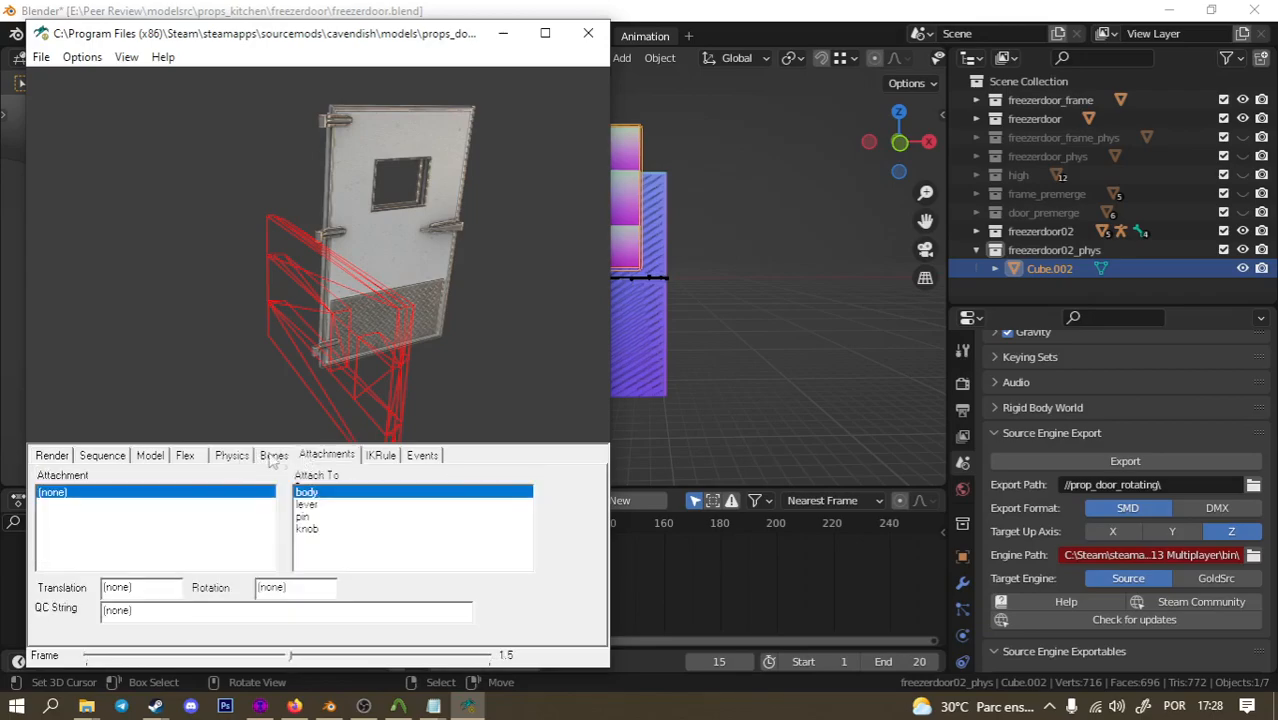
left_click(310, 517)
left_click(309, 506)
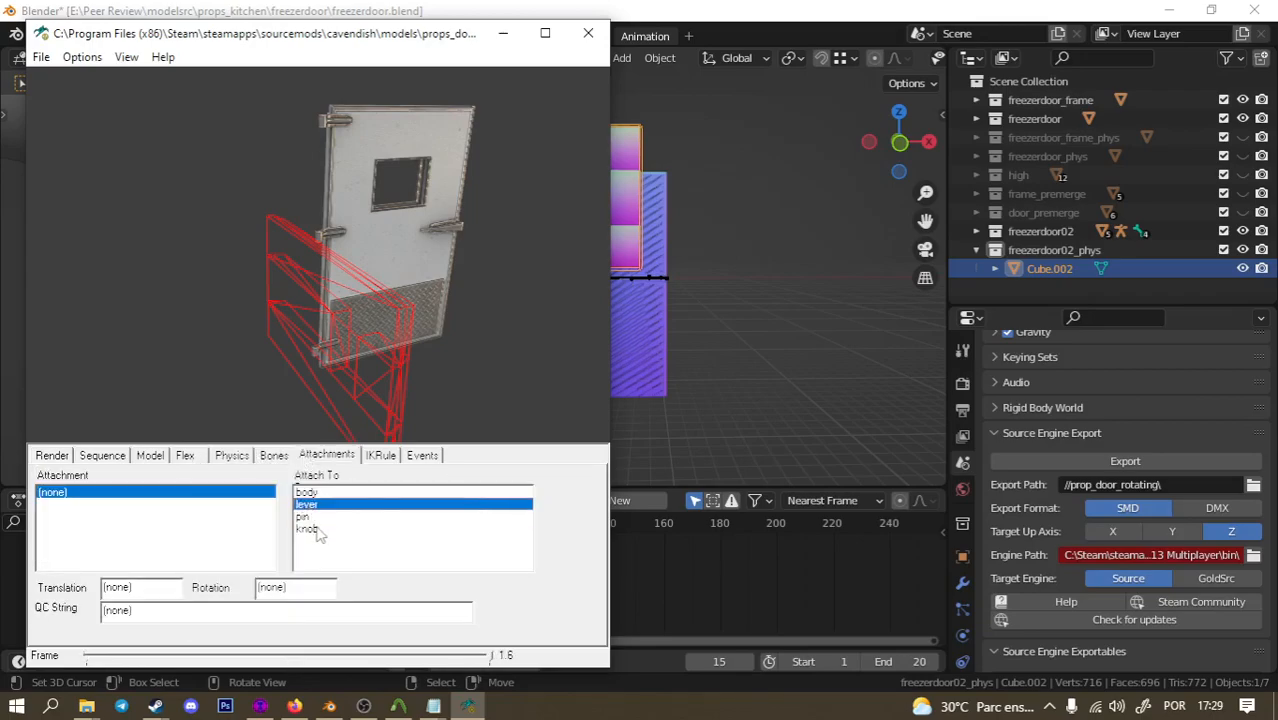
left_click(317, 530)
left_click(151, 457)
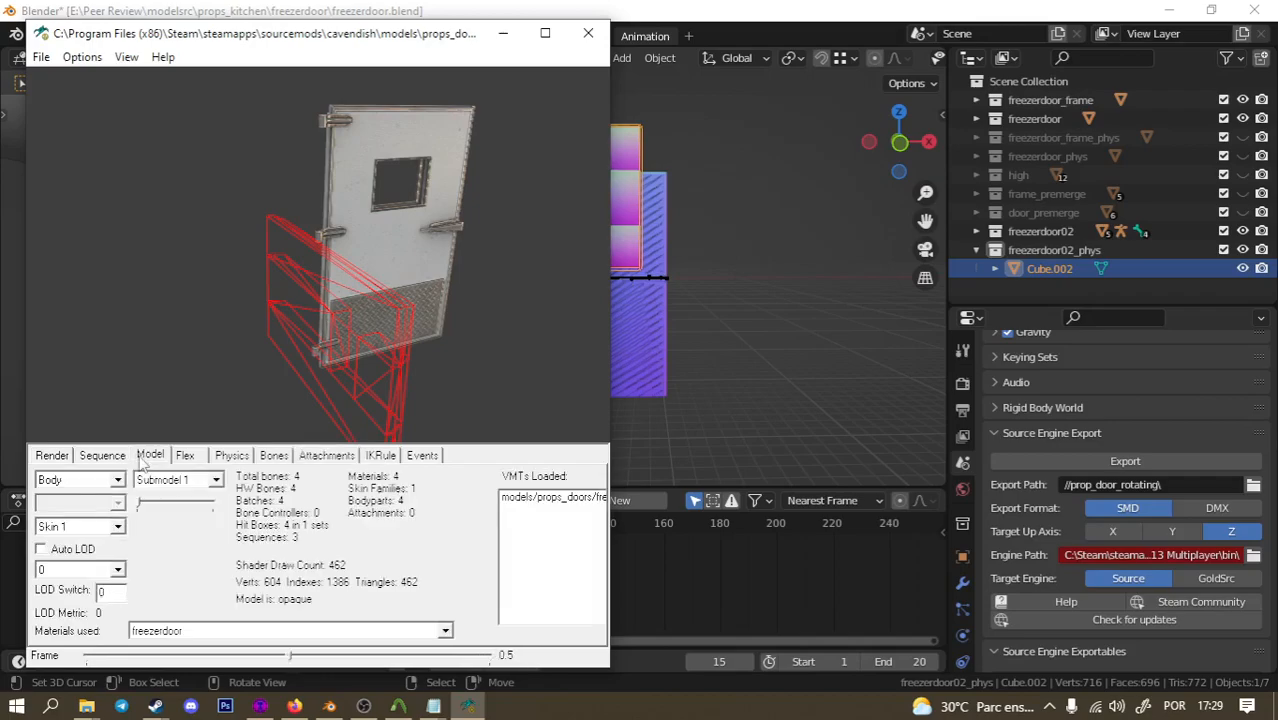
Switch the animation sequence between idle and open and examine the door and its physics model from different sides.
left_click(106, 457)
left_click(126, 481)
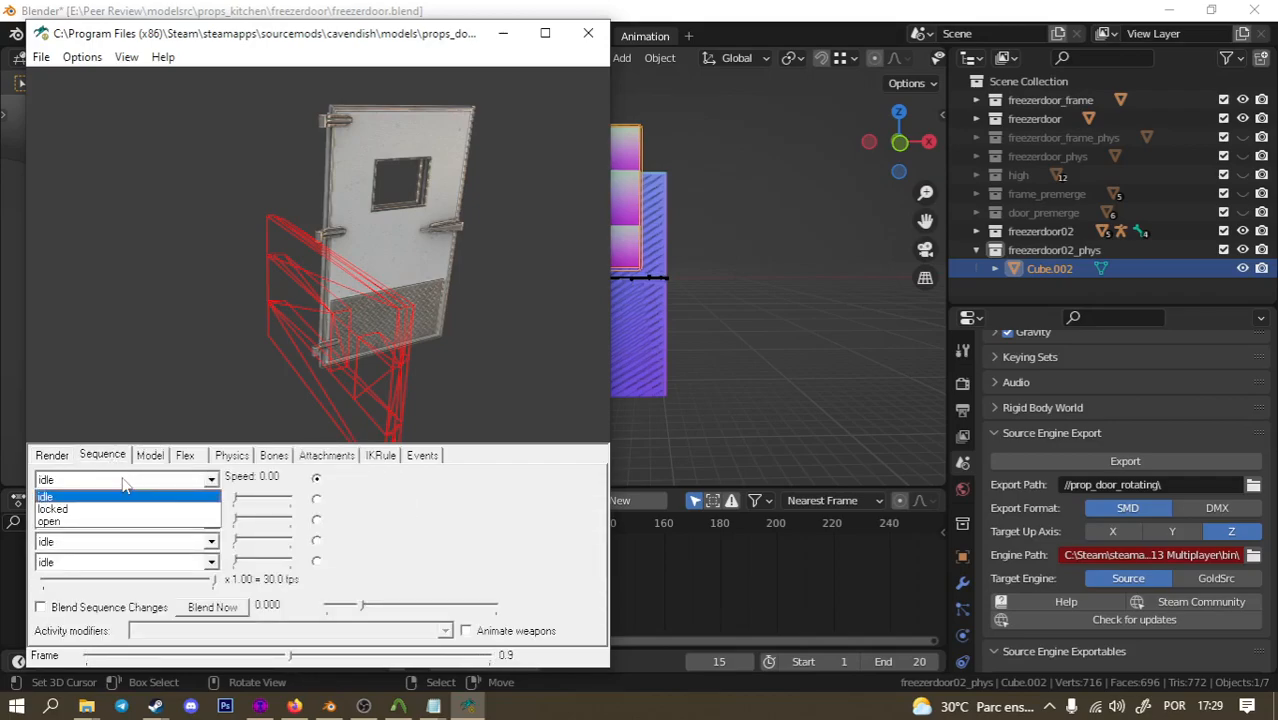
left_click(124, 483)
scroll(124, 484, "down", 1)
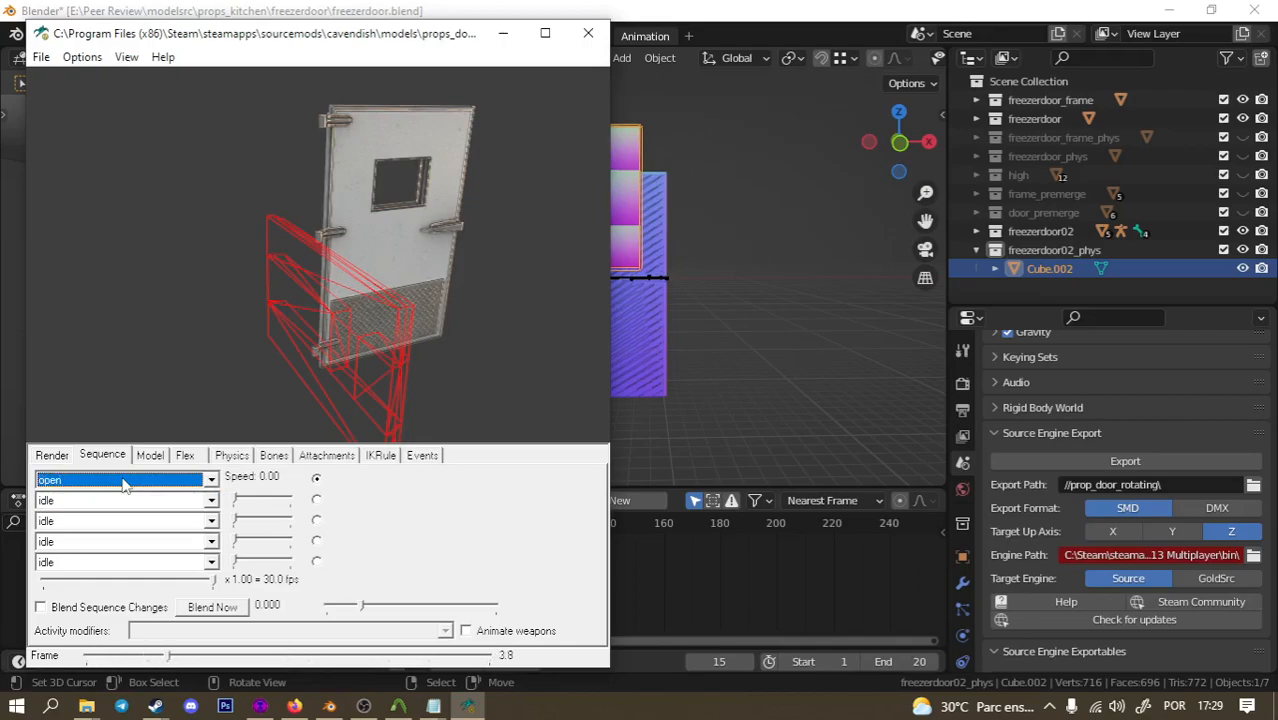
scroll(124, 484, "up", 2)
left_click_drag(333, 316, 249, 378)
left_click(212, 480)
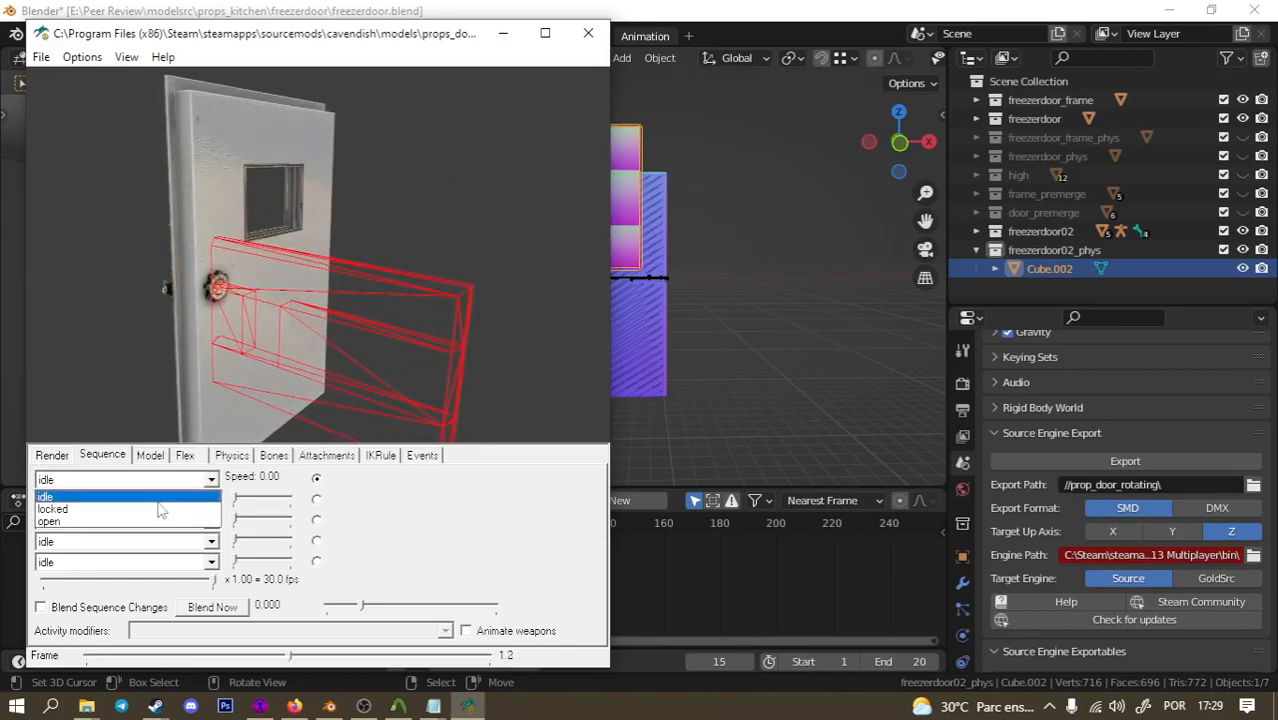
left_click(150, 522)
left_click_drag(232, 331, 334, 302)
Select the pin bone and look through the model's bone, flex and physics settings.
left_click(273, 455)
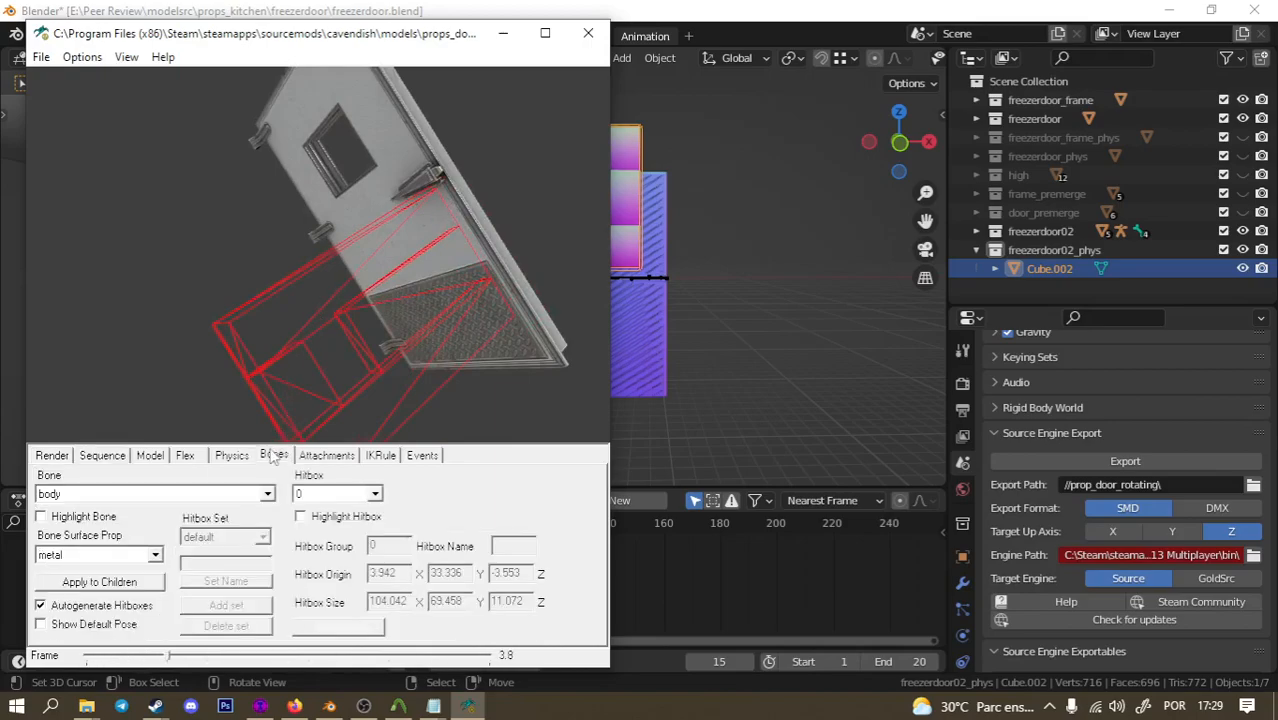
left_click(267, 494)
left_click(120, 537)
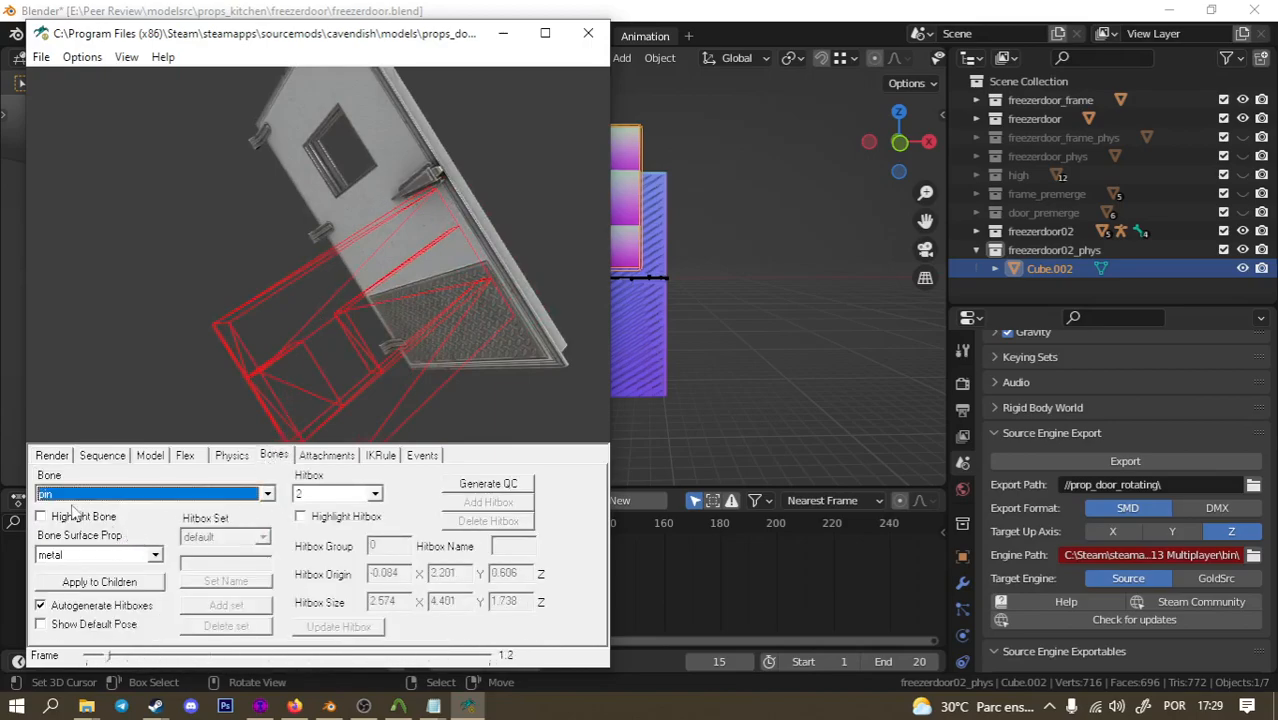
left_click(188, 456)
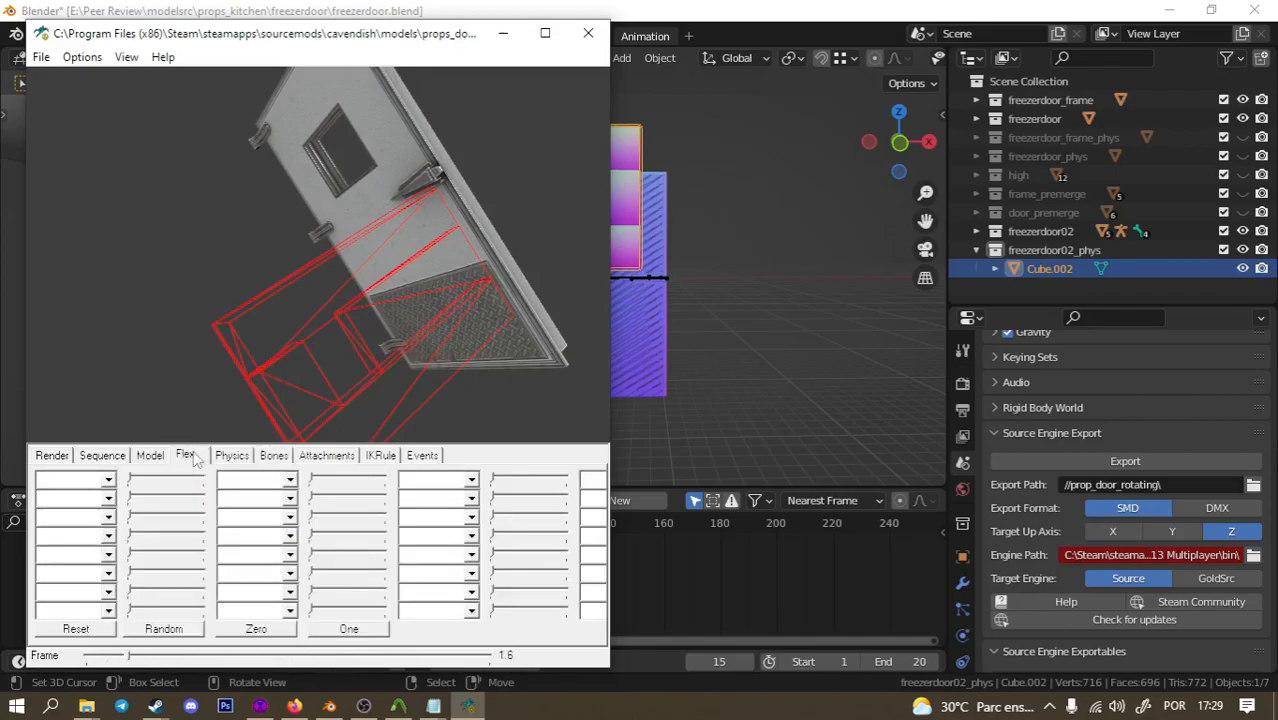
left_click(152, 456)
left_click(233, 456)
left_click(135, 480)
left_click(137, 492)
Highlight the pin bone, check its surface property options and the remaining viewer settings, and close the model viewer.
left_click(267, 456)
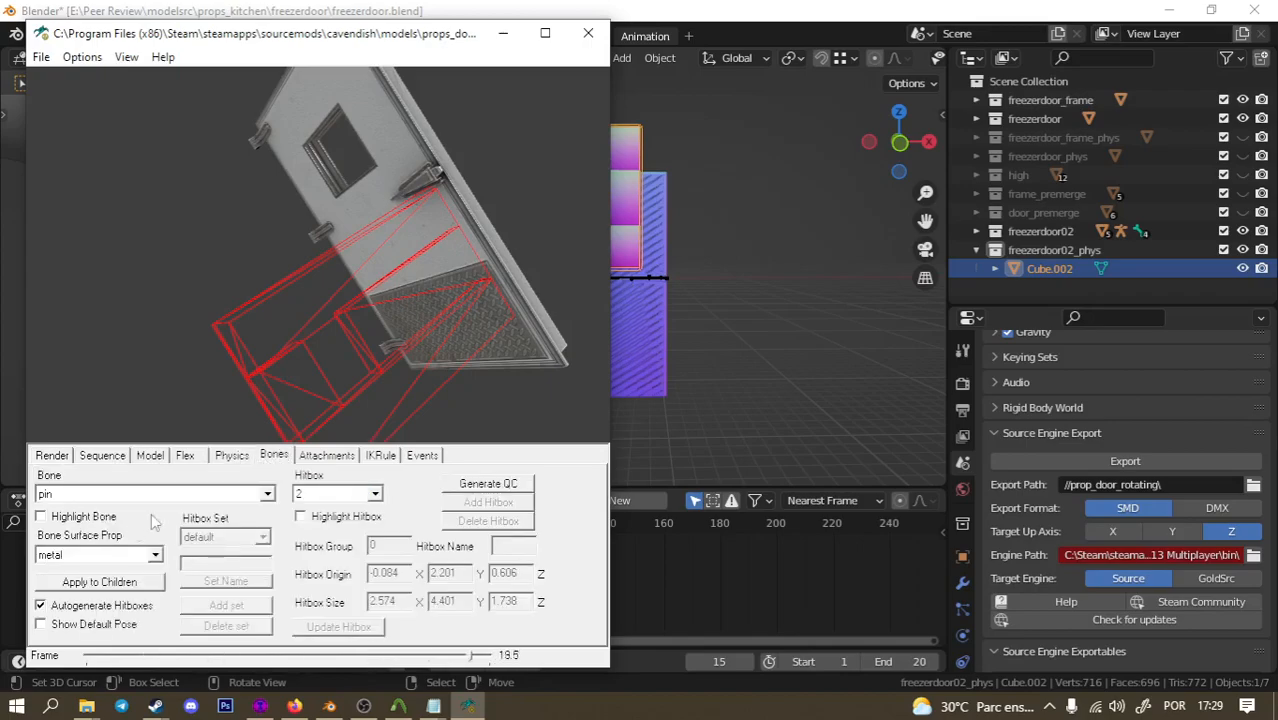
left_click(83, 516)
left_click(155, 555)
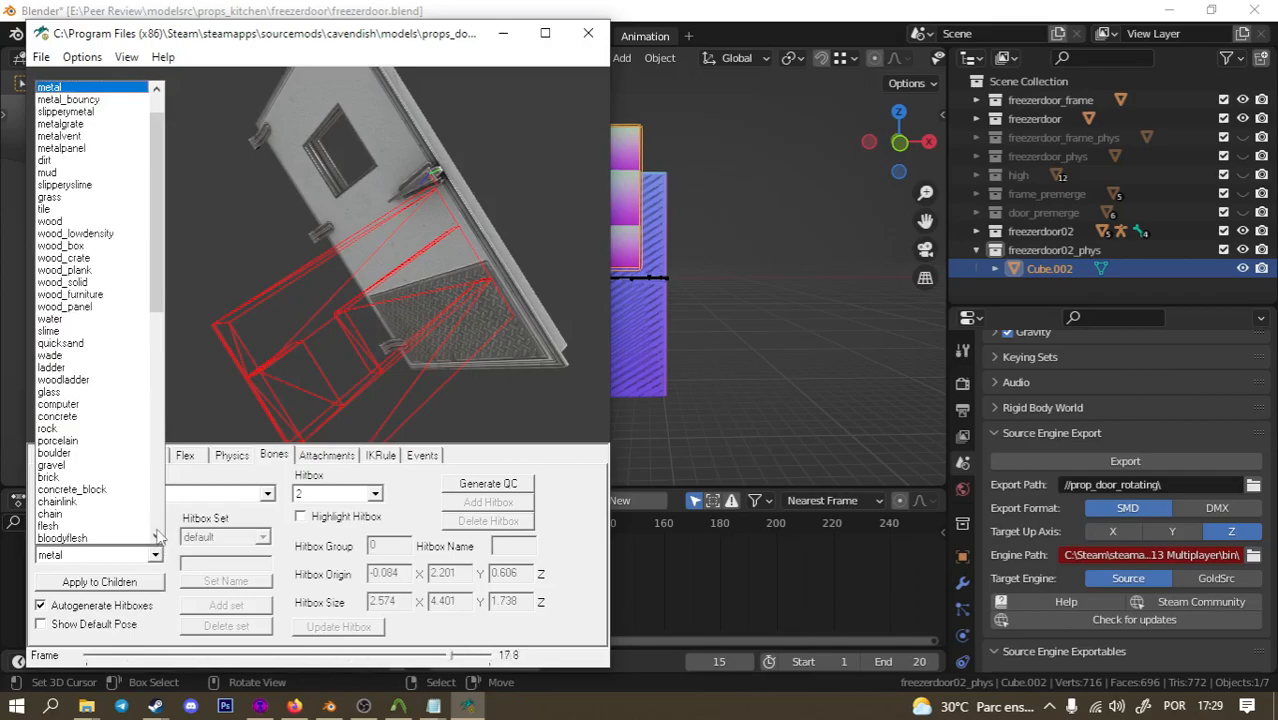
left_click(287, 471)
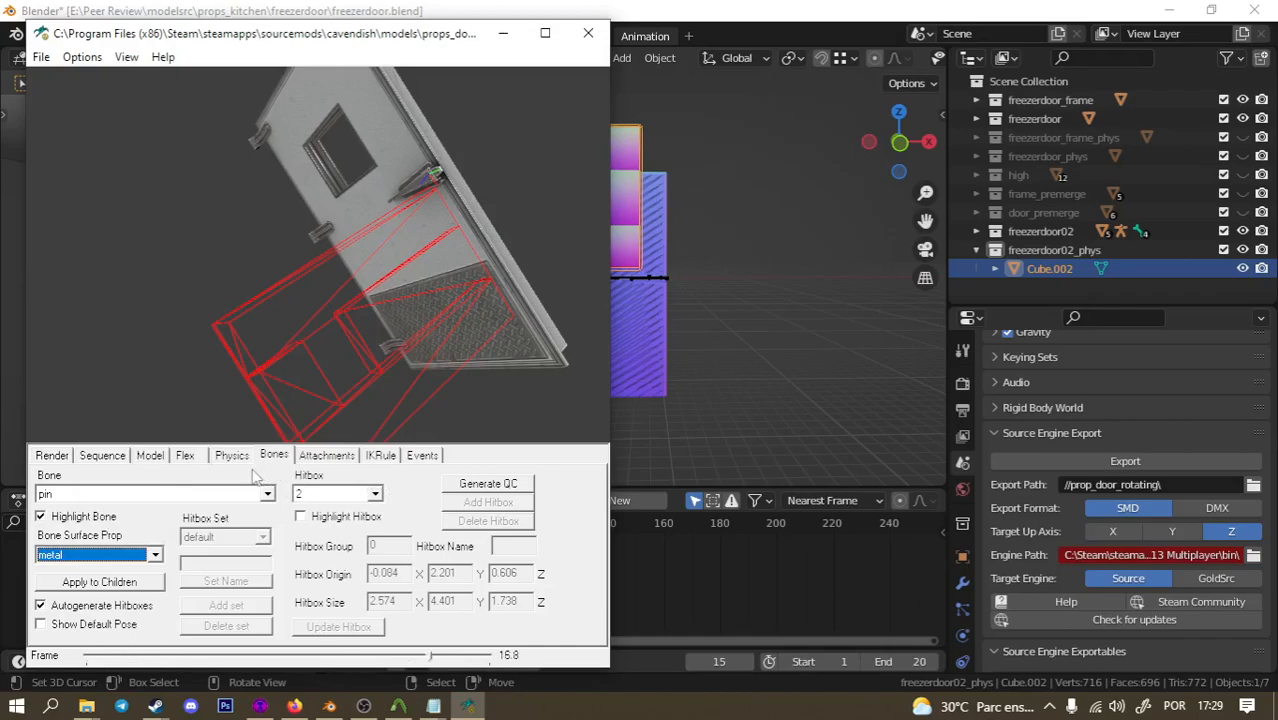
left_click(326, 456)
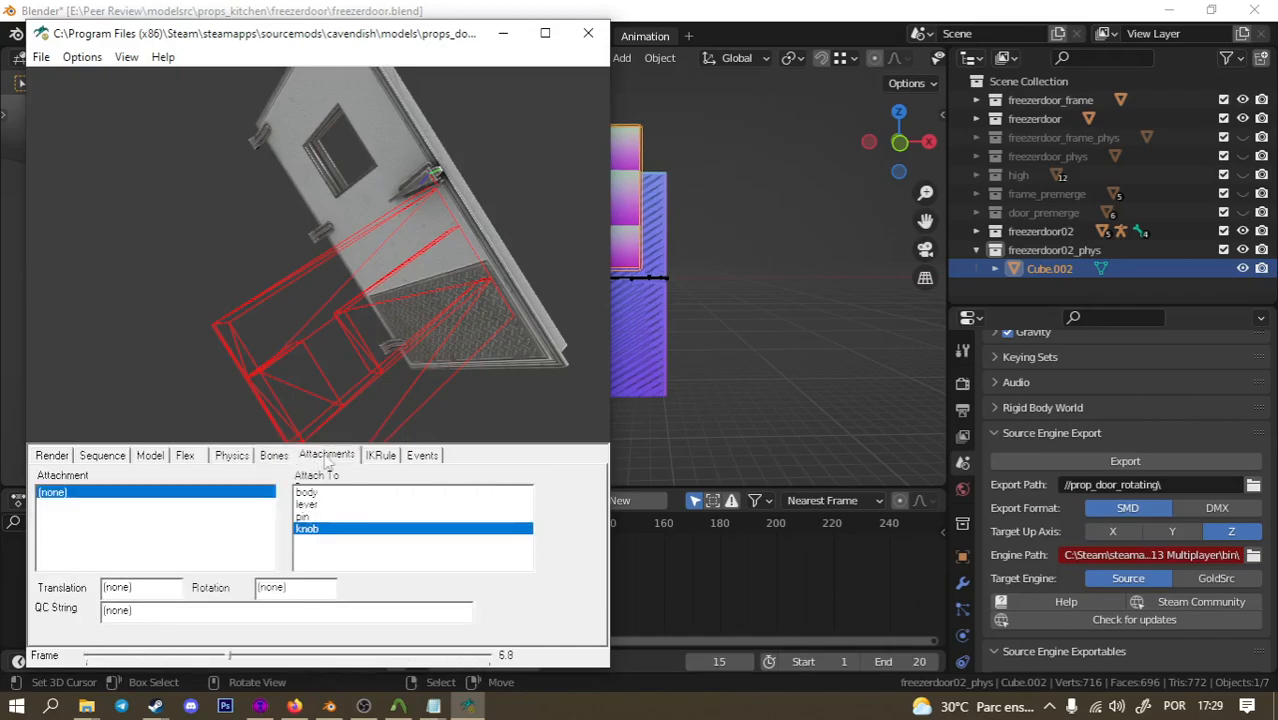
left_click(393, 460)
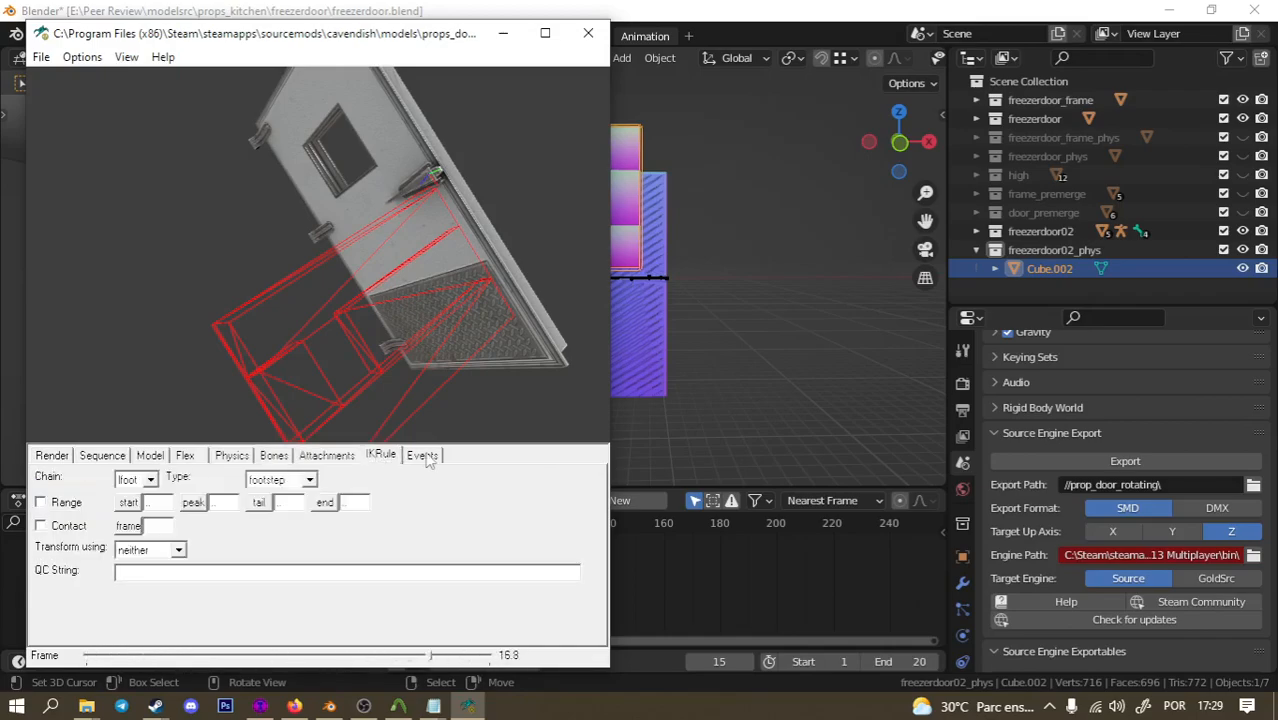
left_click(426, 456)
left_click(588, 33)
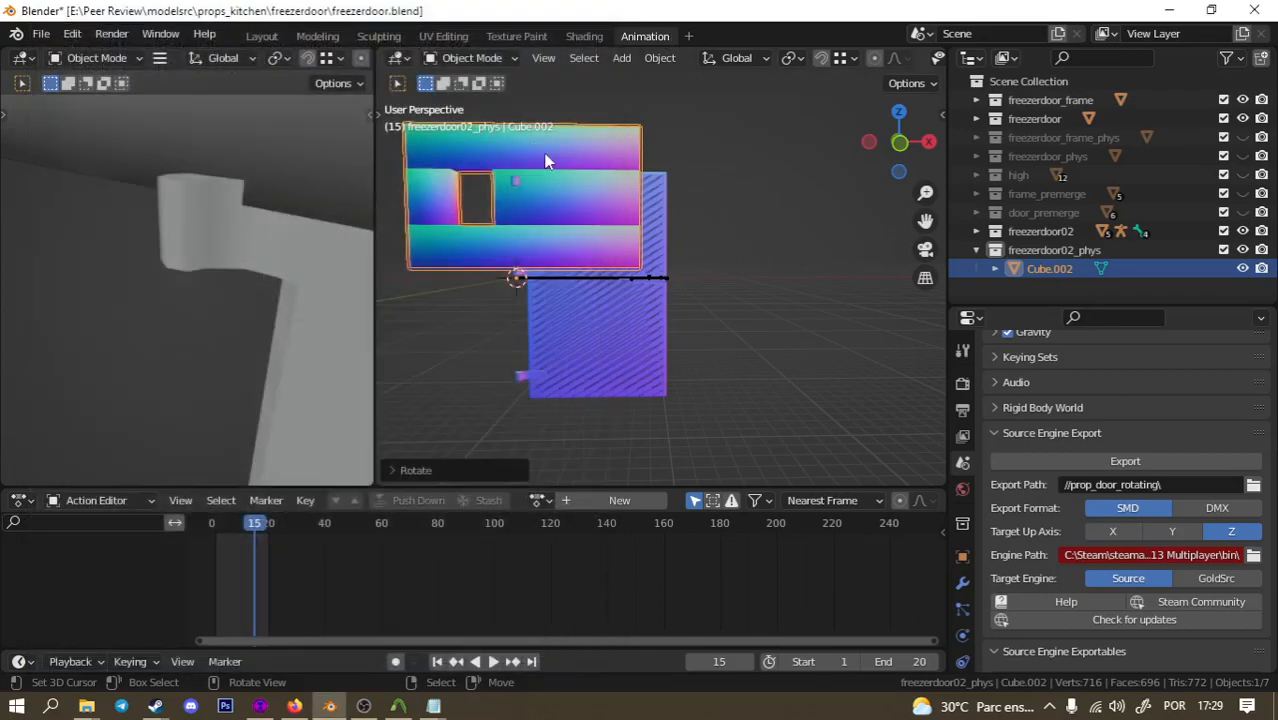
Inspect the rotated collision mesh in Blender and switch to Hammer++ to compare the collision wireframe on the test_door_rotating.vmf door.
middle_click_drag(573, 227, 625, 229)
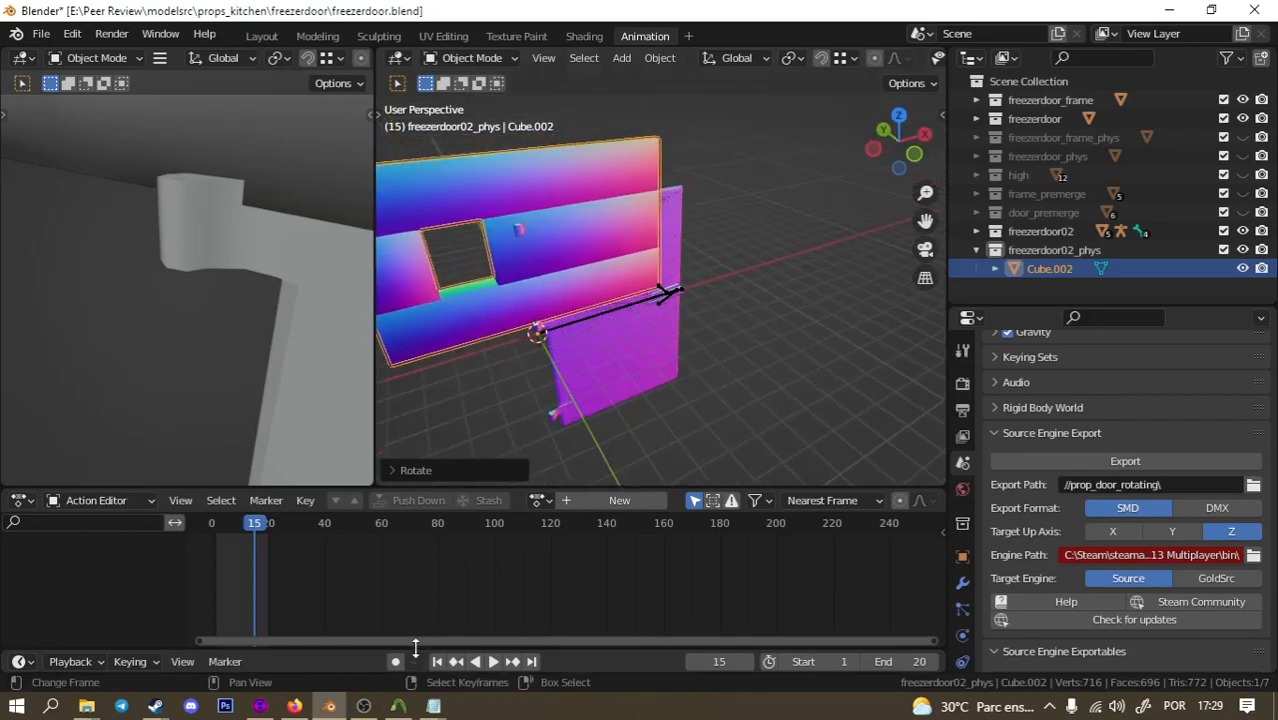
left_click(398, 706)
left_click(398, 706)
scroll(612, 240, "down", 3)
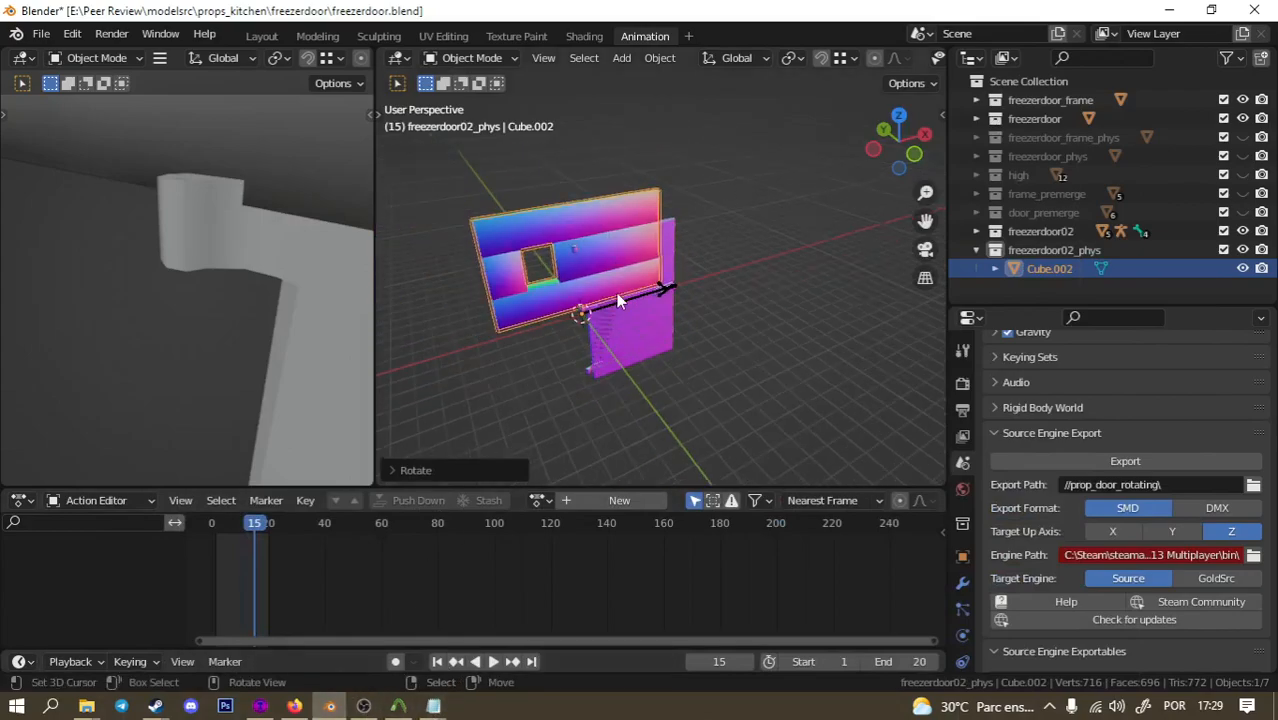
left_click(262, 706)
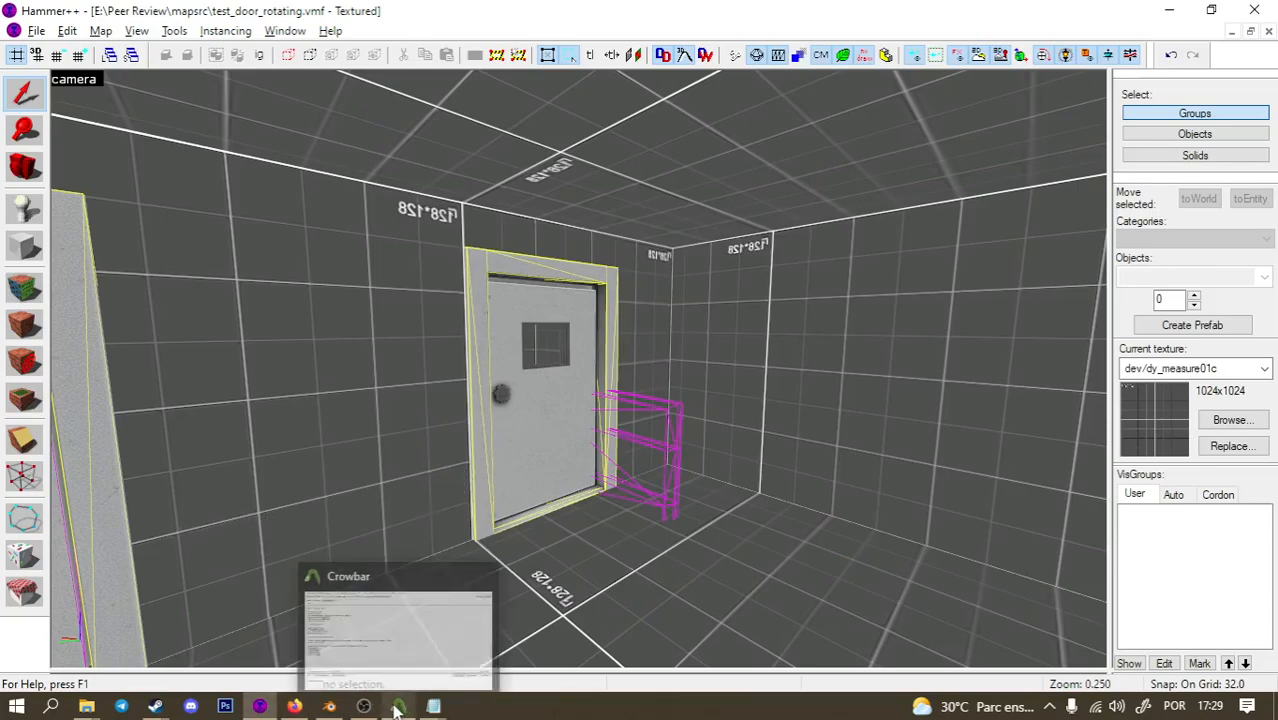
Return to Blender, save freezerdoor.blend and export only freezerdoor02_phys.smd to the prop_door_rotating folder.
left_click(330, 706)
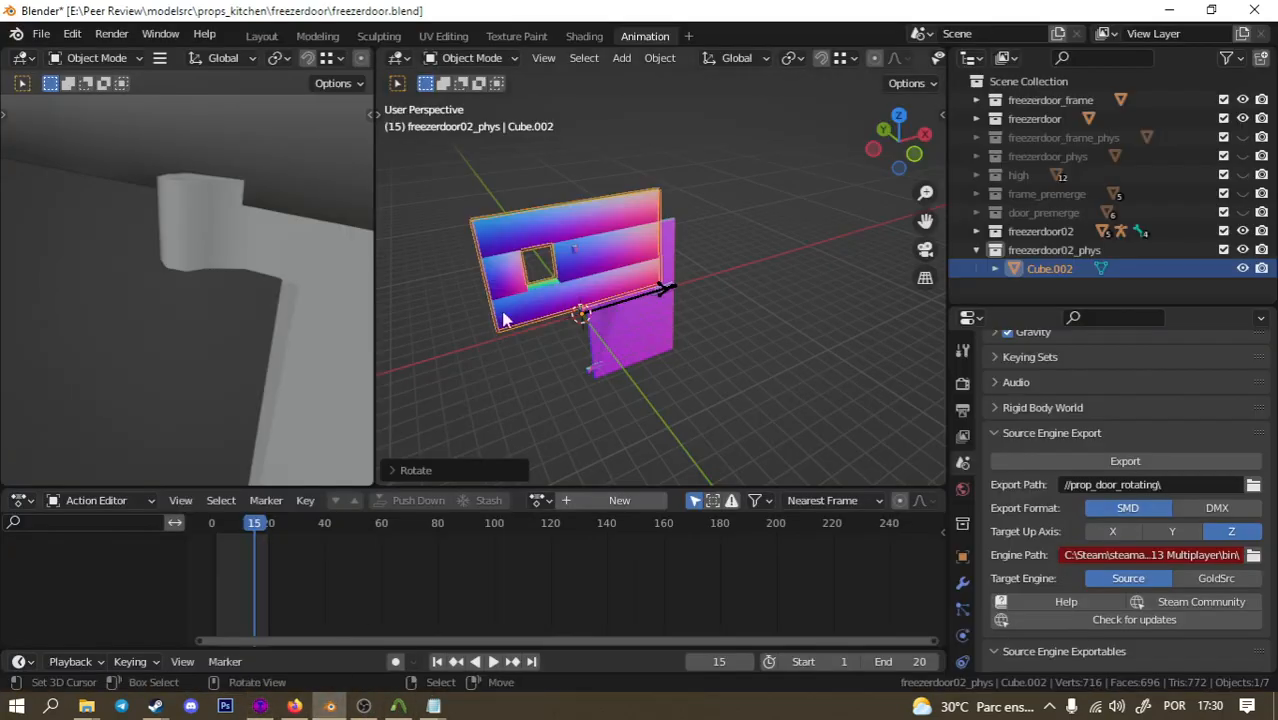
left_click(1077, 463)
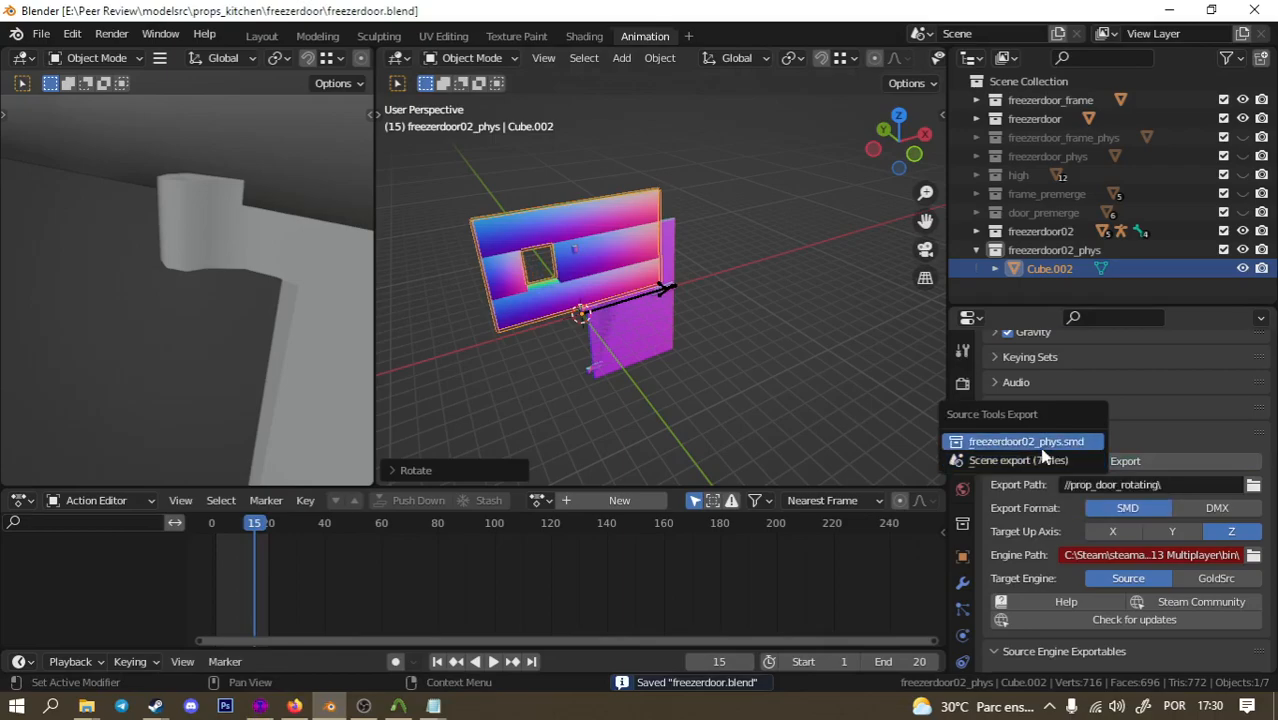
left_click(1042, 449)
Switch to Crowbar and recompile the prop_door_rotating folder with the updated collision mesh.
mouse_move(396, 711)
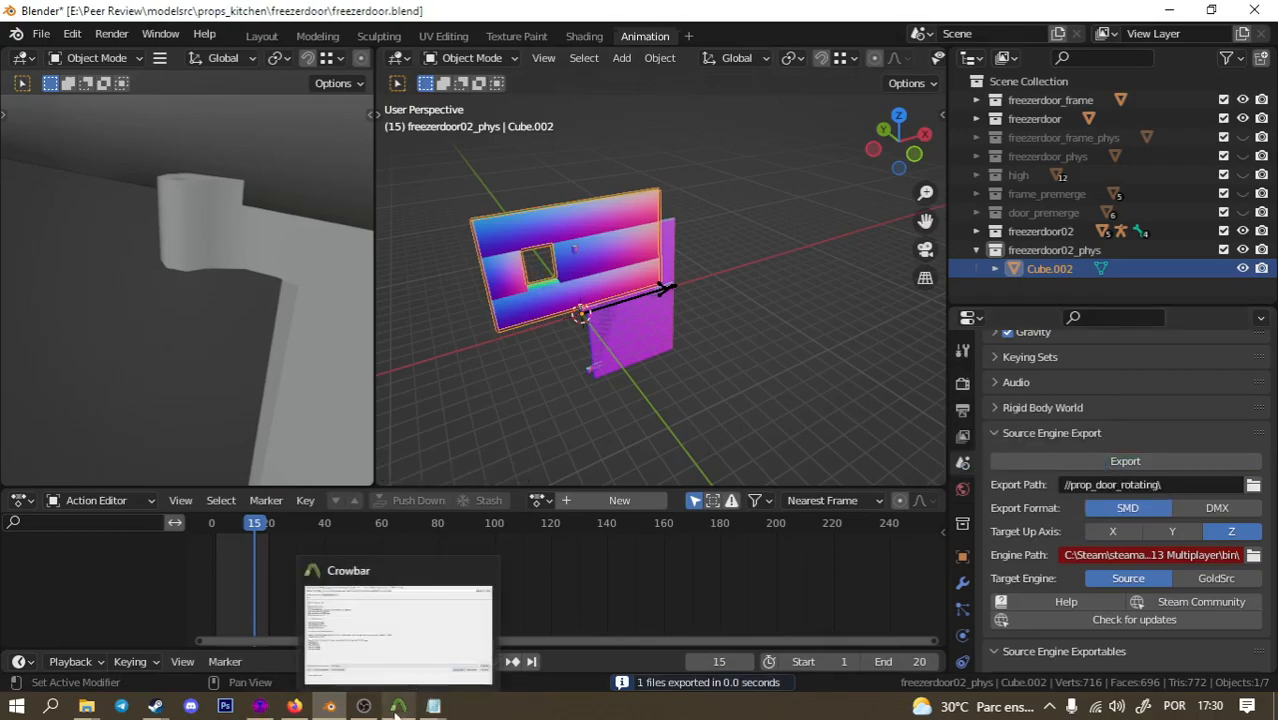
left_click(397, 707)
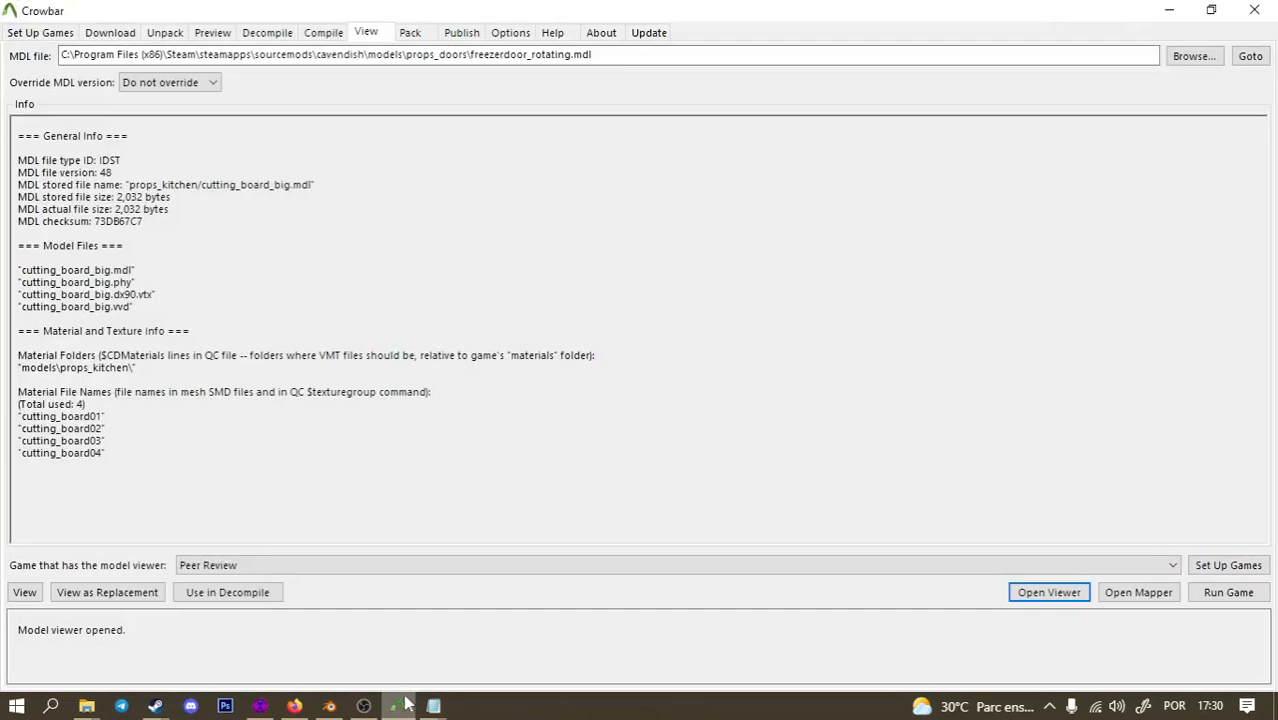
left_click(338, 34)
left_click(72, 330)
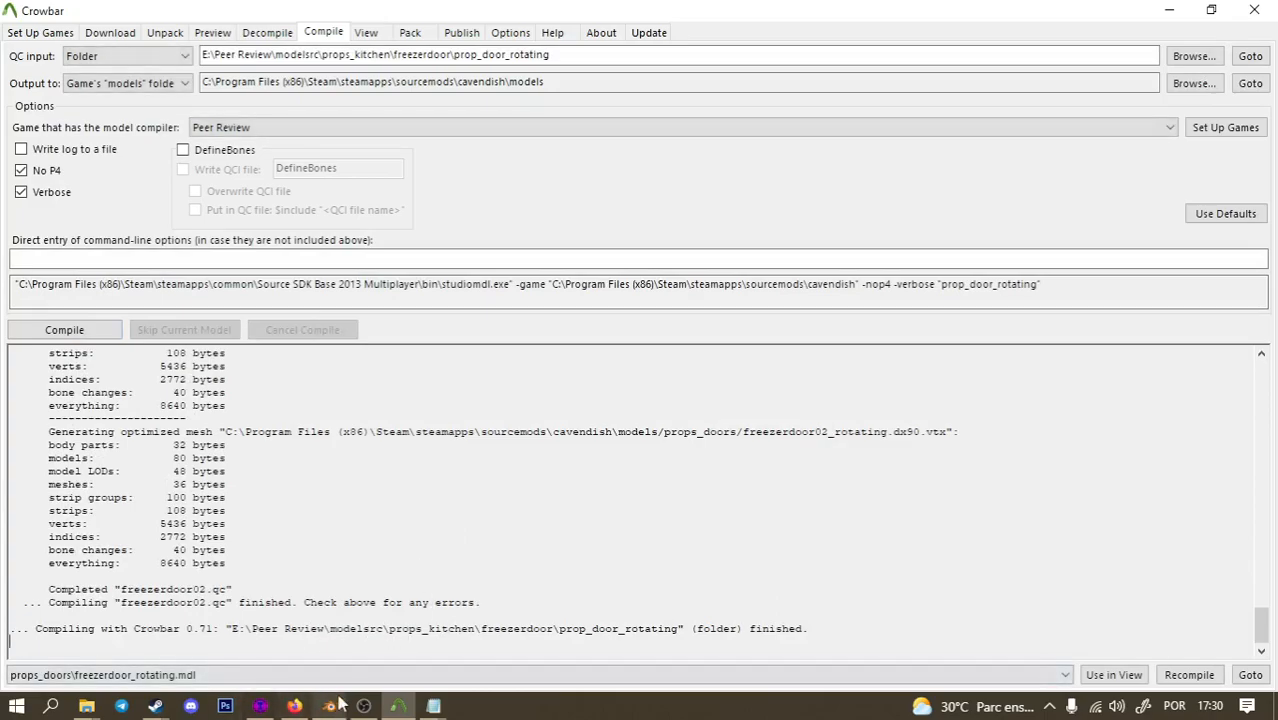
Switch to Hammer++ and inspect the freezer door's collision wireframe, comparing its orientation with the Cube.002 collision mesh in Blender.
left_click(260, 706)
key("z")
key("w")
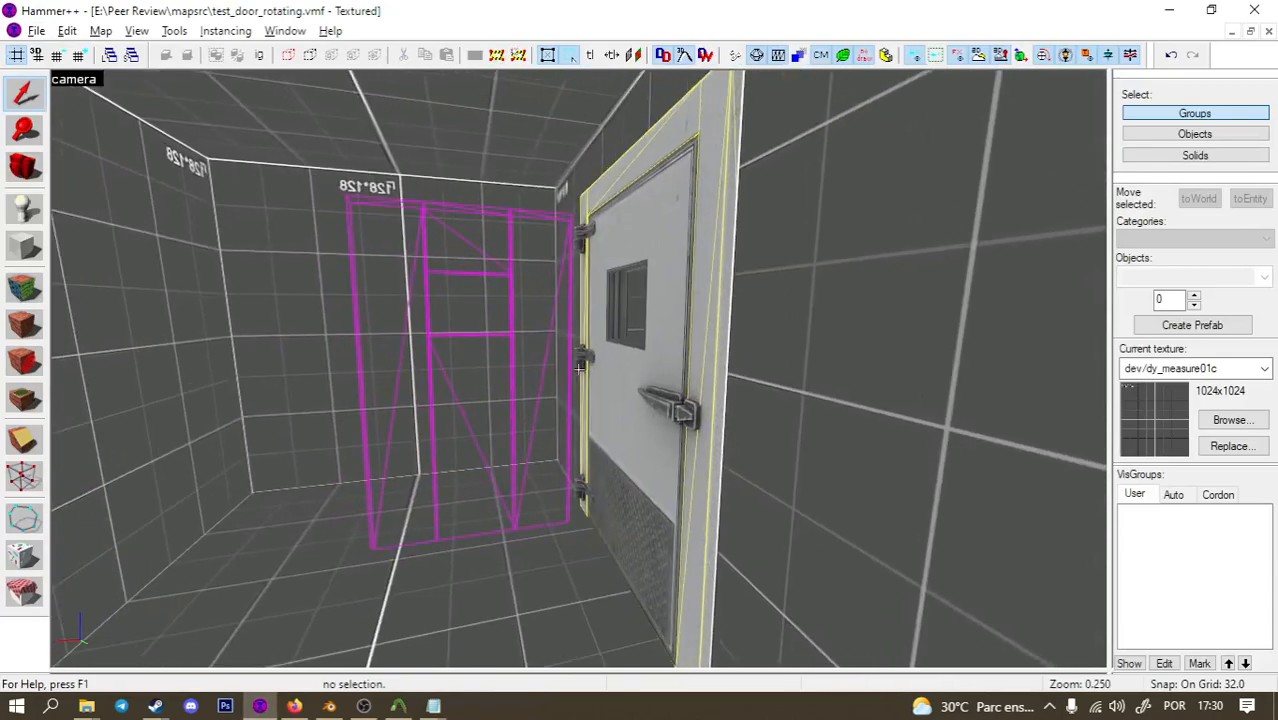
key("w")
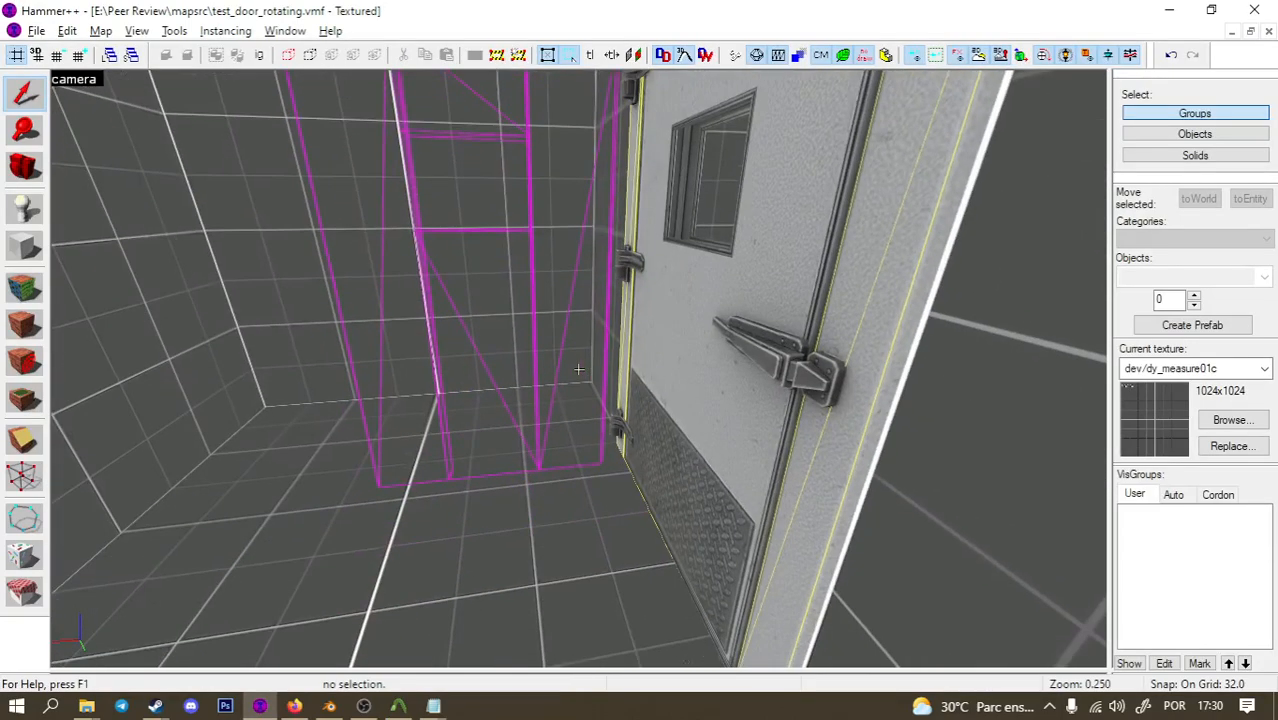
key("alt+Tab")
left_click(573, 339)
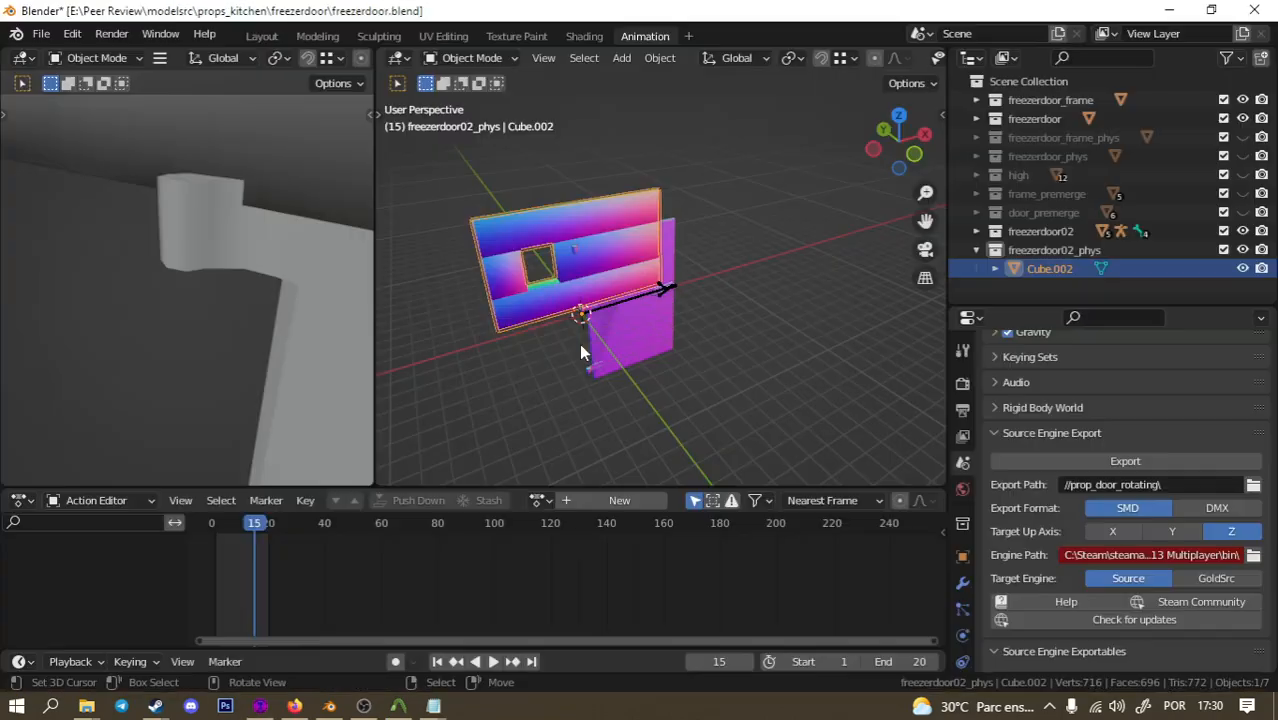
key("alt+Tab")
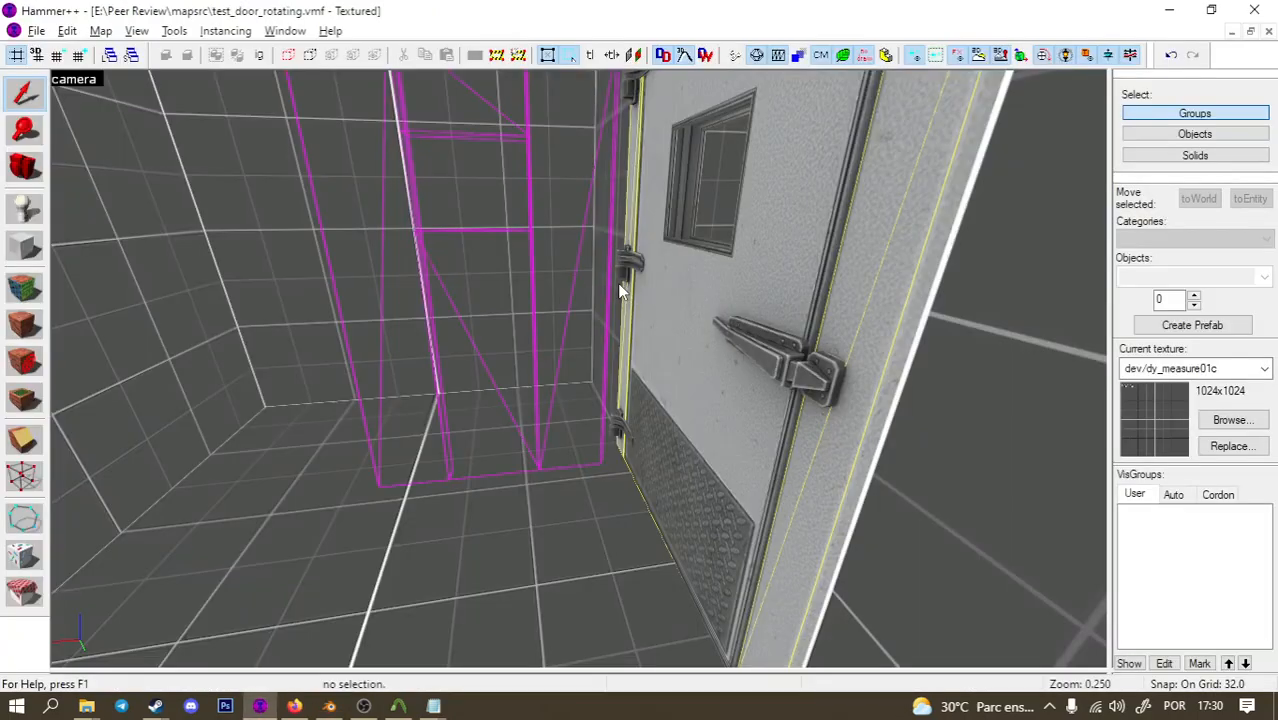
Return to Blender, rotate the Cube.002 collision mesh 90° about the global X axis and save freezerdoor.blend.
key("alt+Tab")
type("rx90")
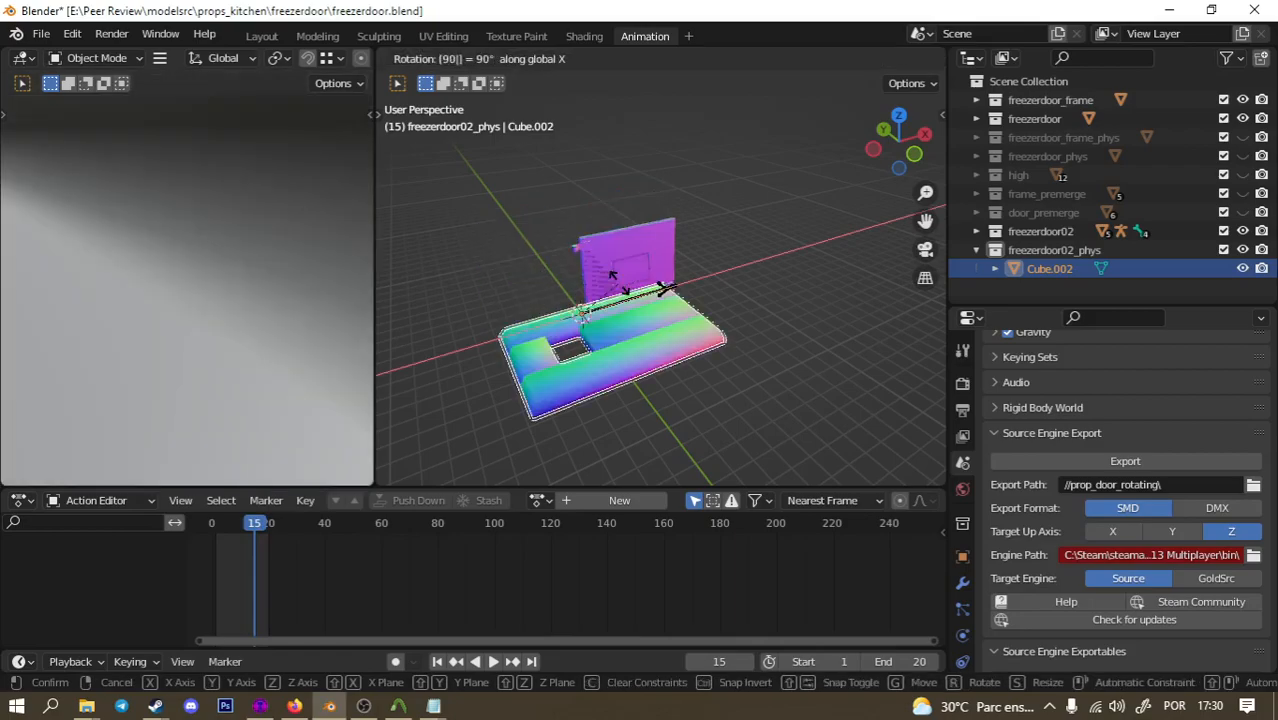
key("Return")
key("alt+a")
key("ctrl+s")
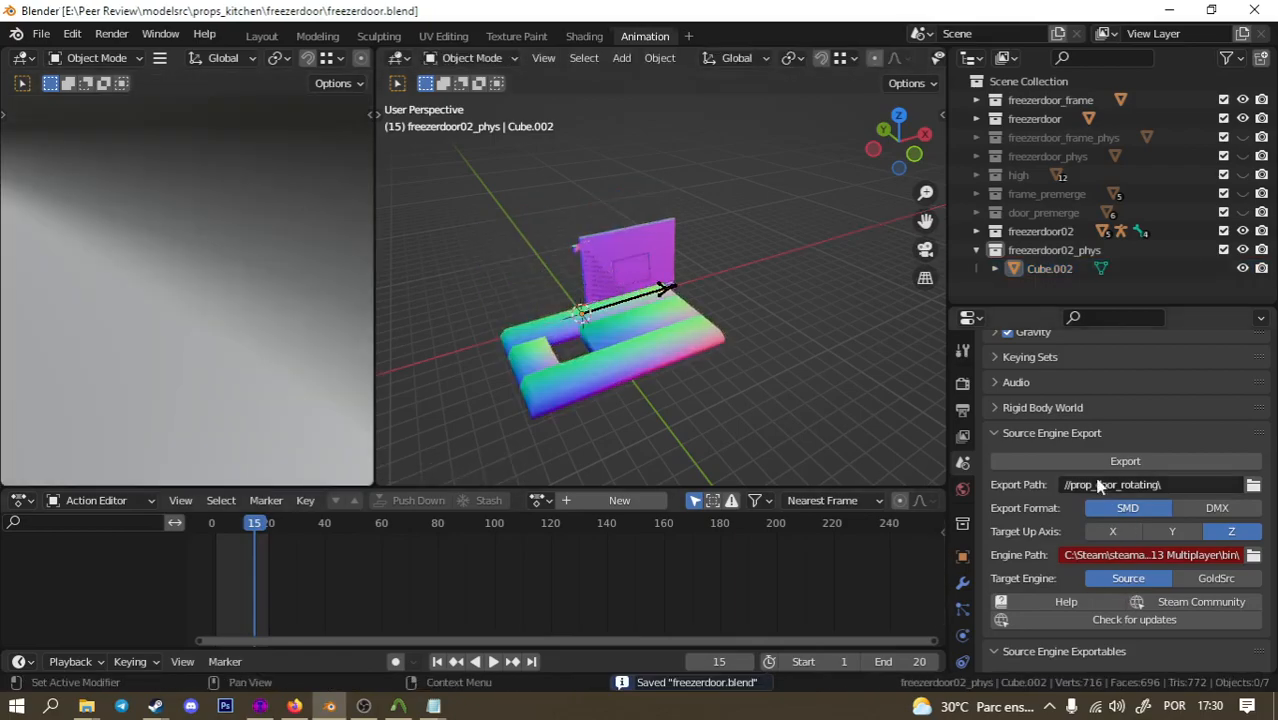
Export only freezerdoor02_phys.smd with the collision mesh selected, and recompile the prop_door_rotating folder in Crowbar.
left_click(652, 350)
left_click(1155, 461)
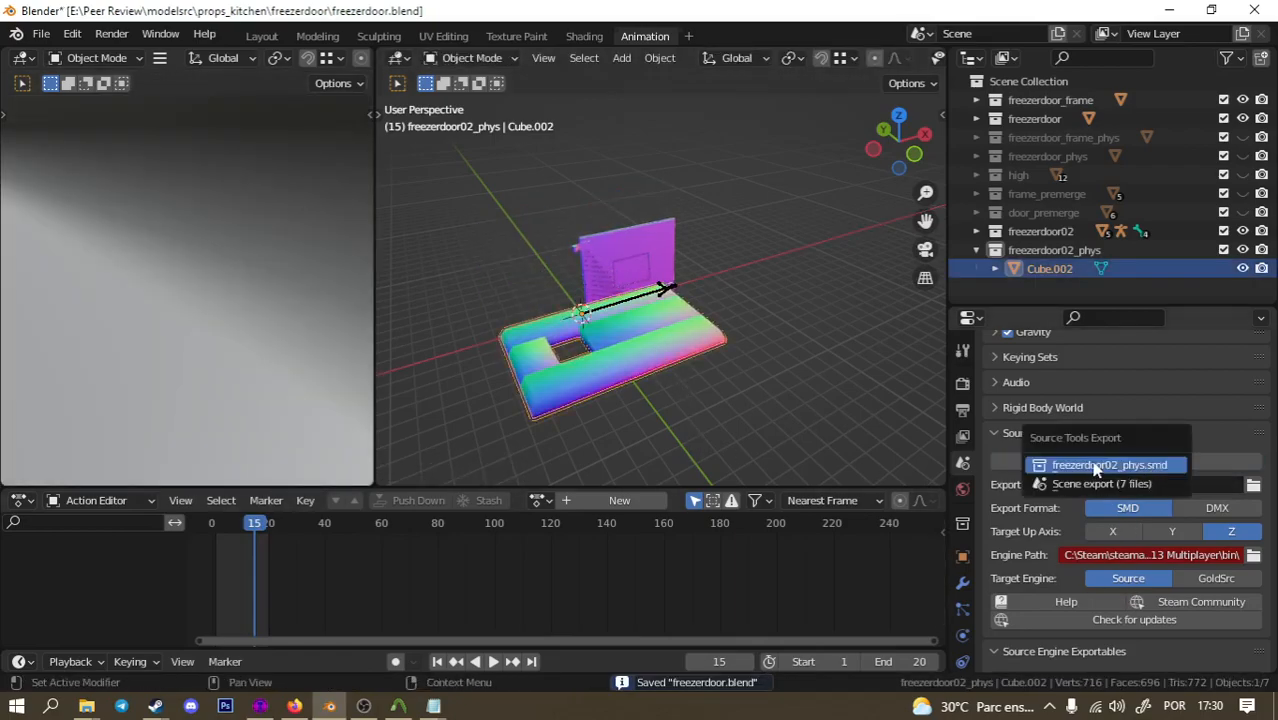
left_click(1098, 463)
left_click(398, 706)
left_click(62, 330)
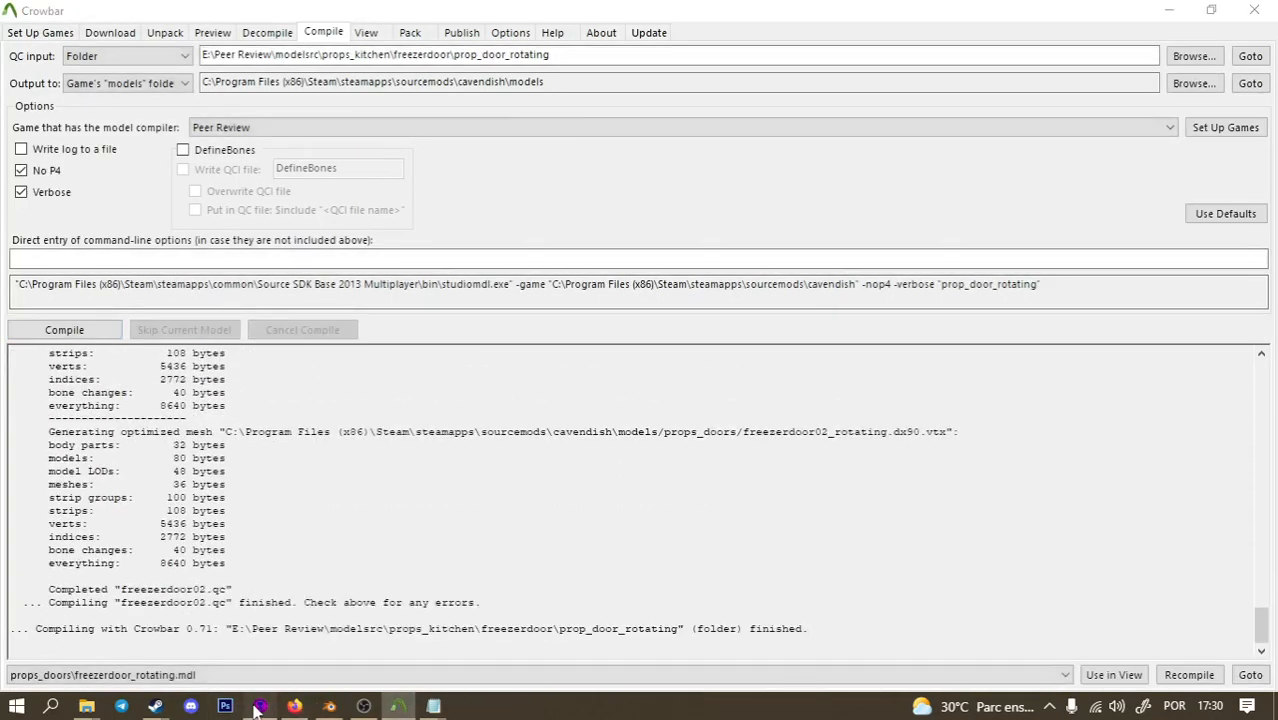
Check the door collision in Hammer++, rotate the collision mesh 180° about global X in Blender and save freezerdoor.blend.
left_click(260, 706)
key("alt+Tab")
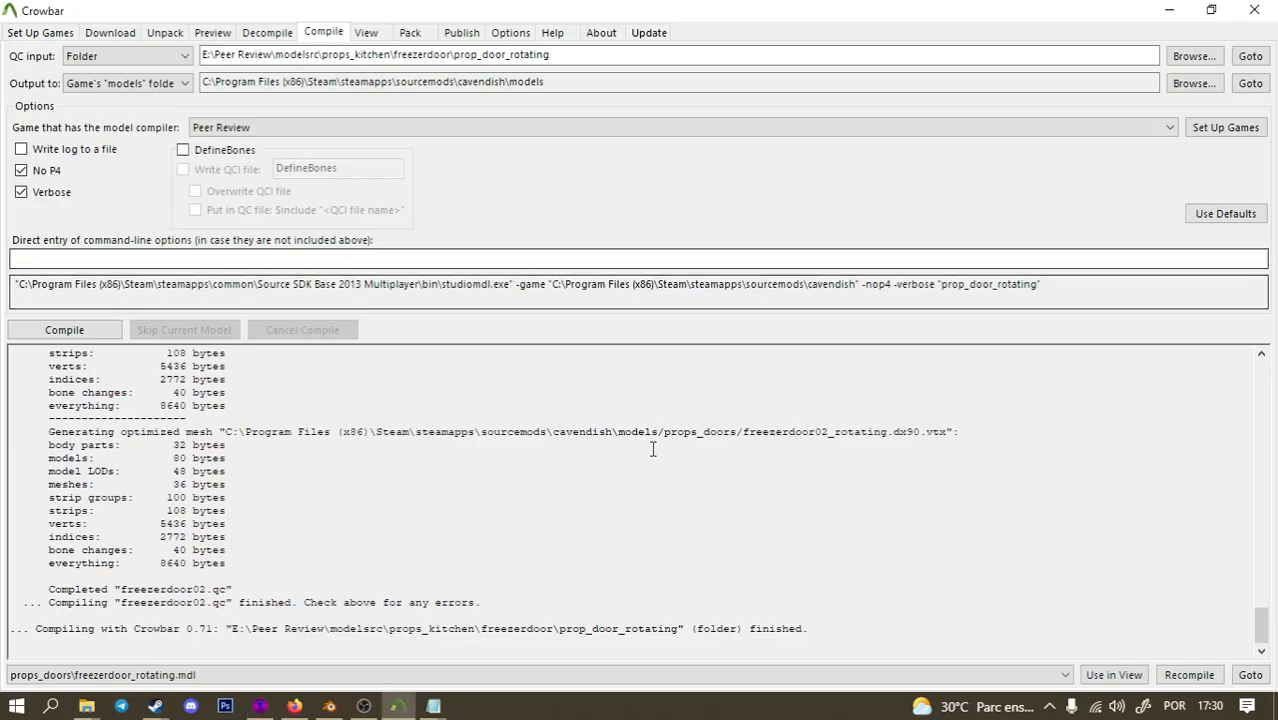
key("alt+Tab")
key("Tab")
type("x")
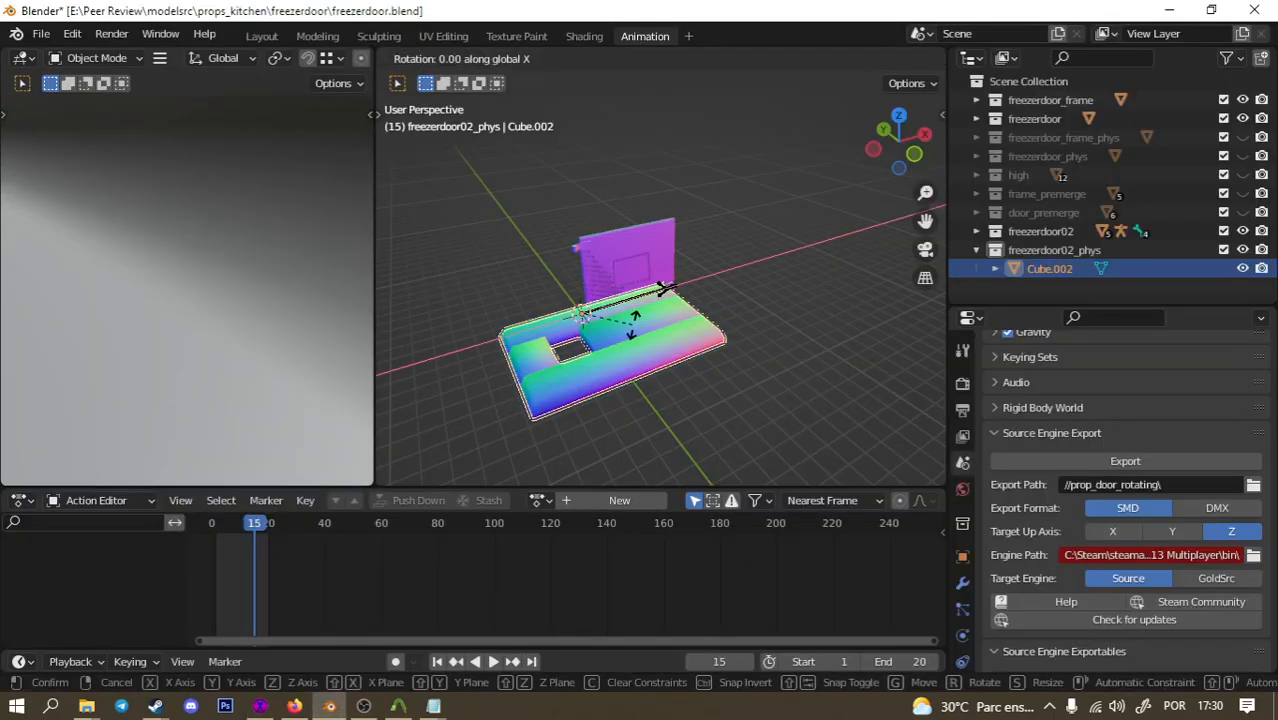
type("180")
key("Return")
key("alt+a")
key("ctrl+s")
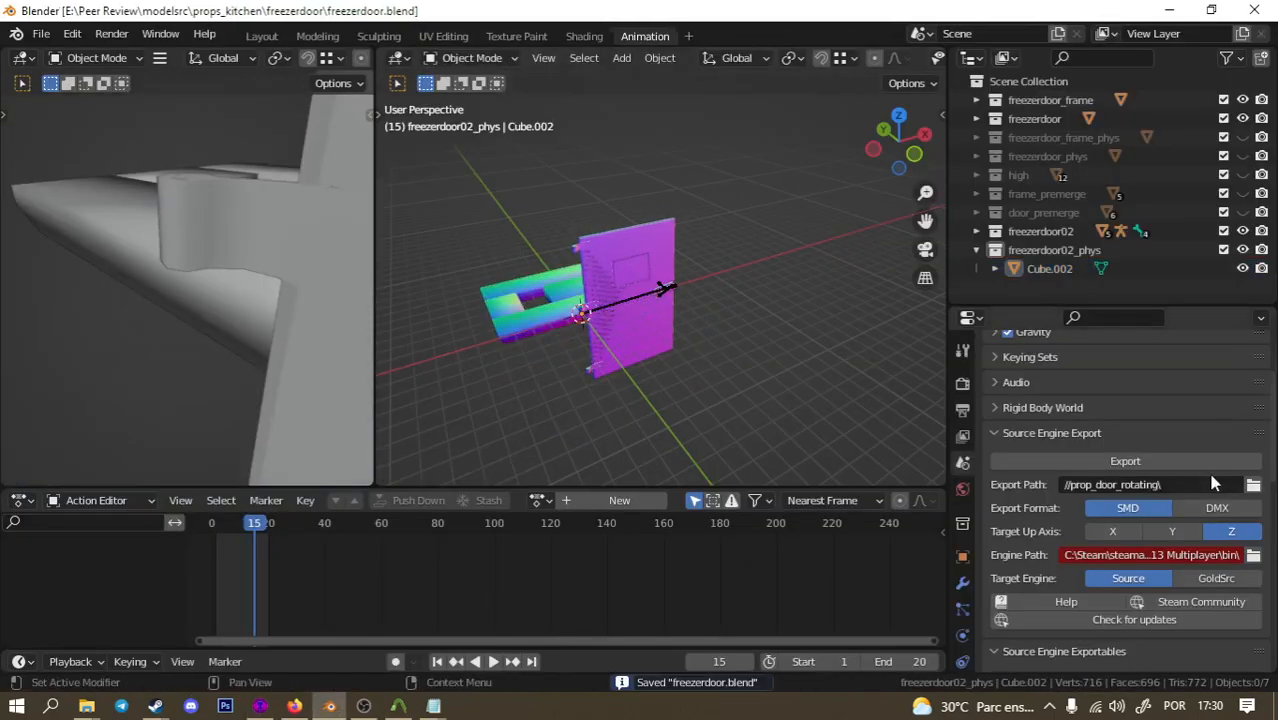
Reselect the collision mesh, export freezerdoor02_phys.smd again and switch to Crowbar to recompile the prop_door_rotating folder.
key("ctrl+z")
left_click(1074, 456)
left_click(1057, 453)
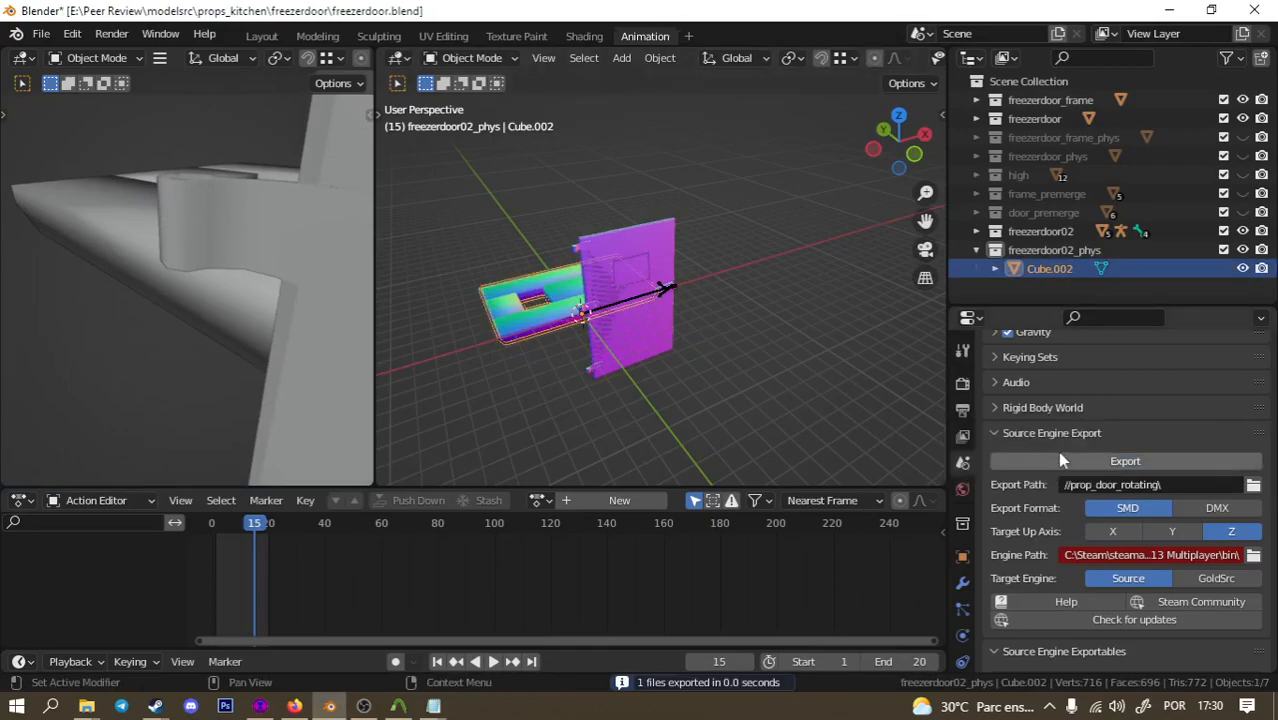
left_click(397, 708)
left_click(52, 332)
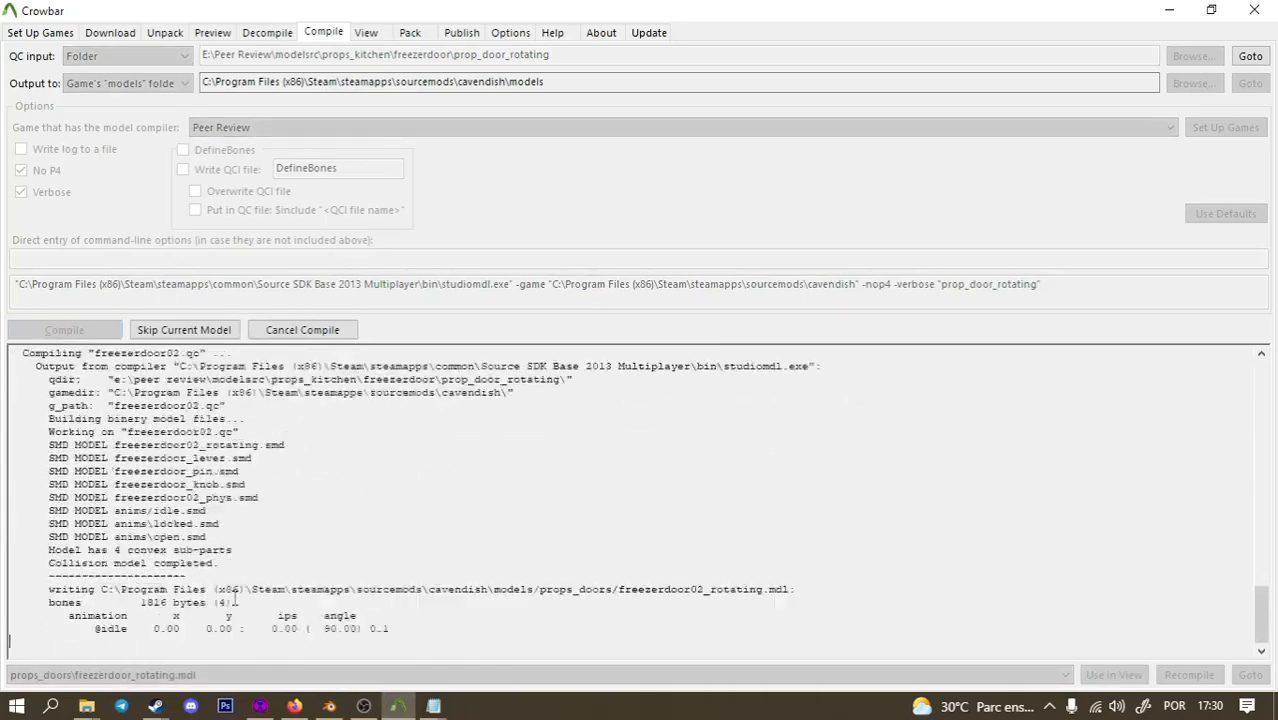
Switch to Hammer++ and fly around both freezer doors to check how their collision wireframes fit the door panels and window.
left_click(260, 706)
key("w")
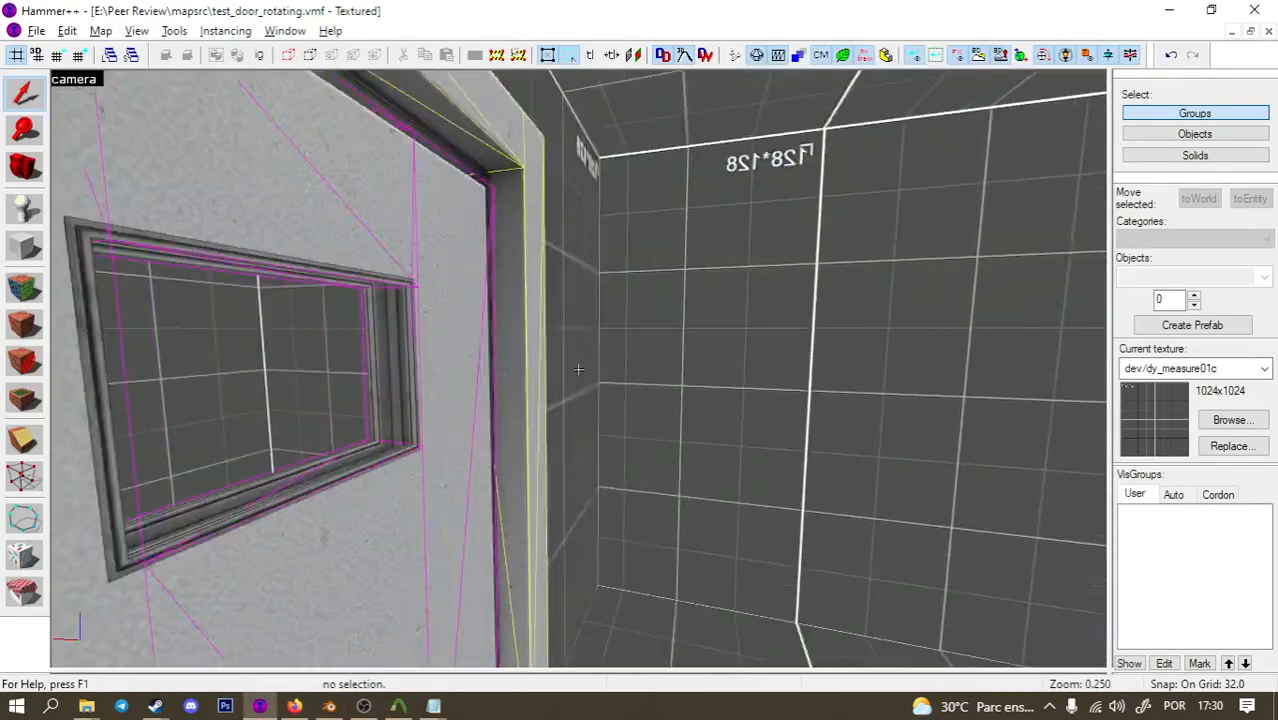
key("s")
key("z")
key("z")
key("w")
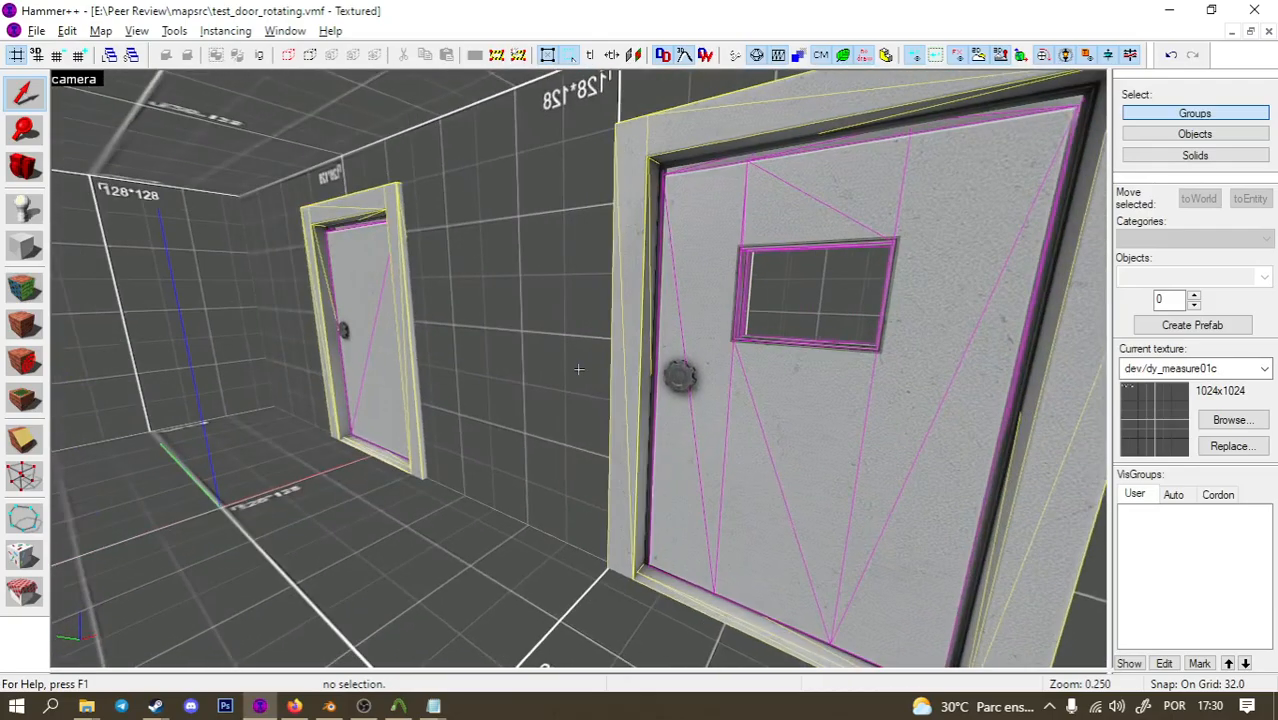
key("s")
key("z")
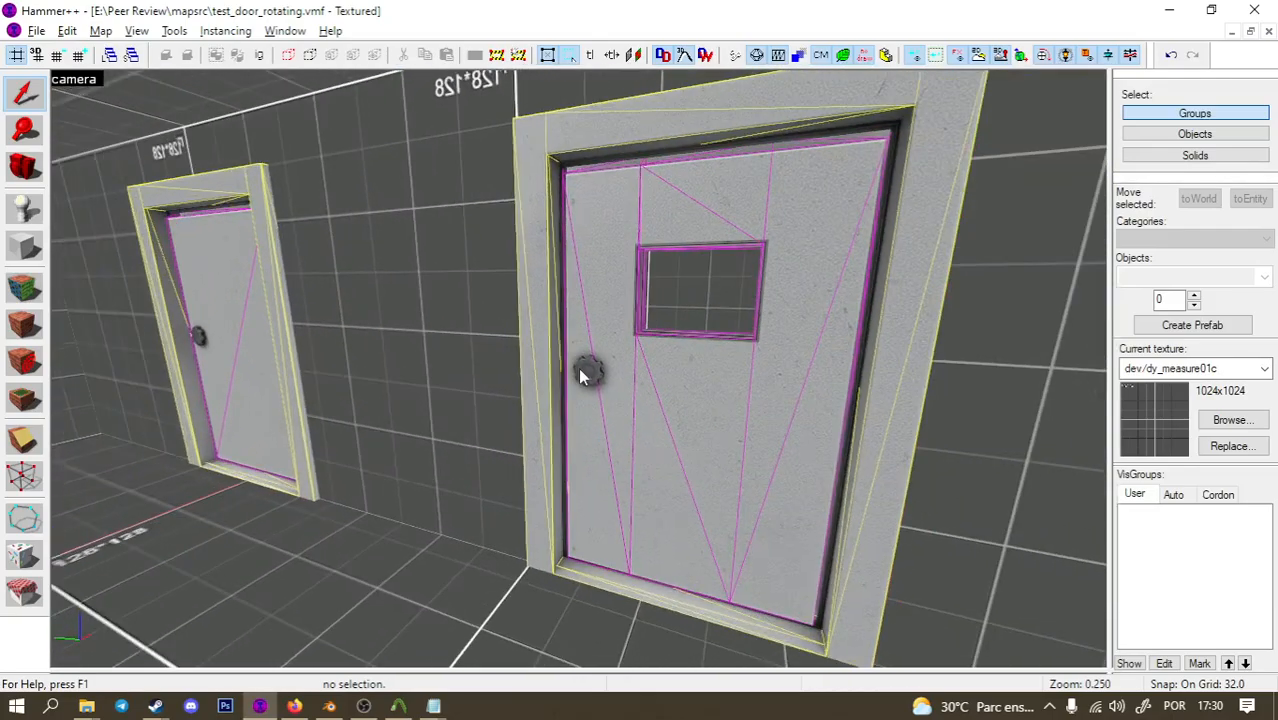
Run the test_door_rotating map in the game, open the windowed freezer door from its knob side and walk through.
left_click(733, 55)
key("Return")
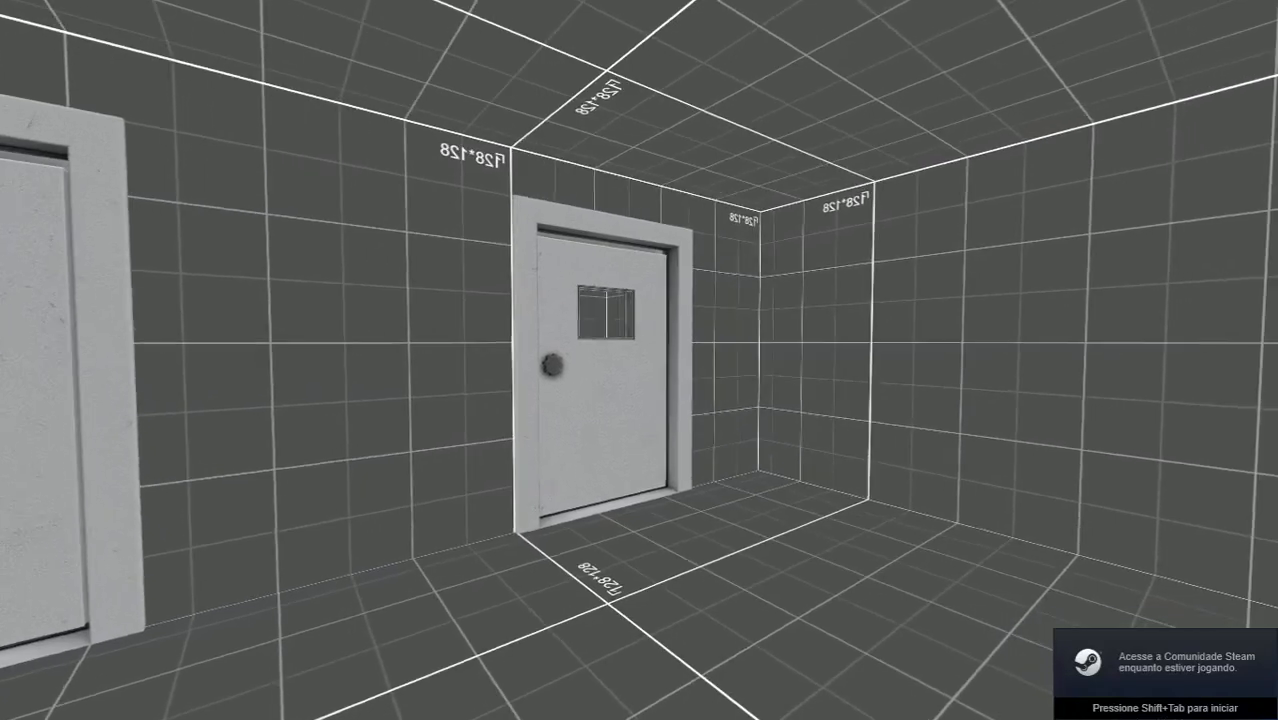
key("w")
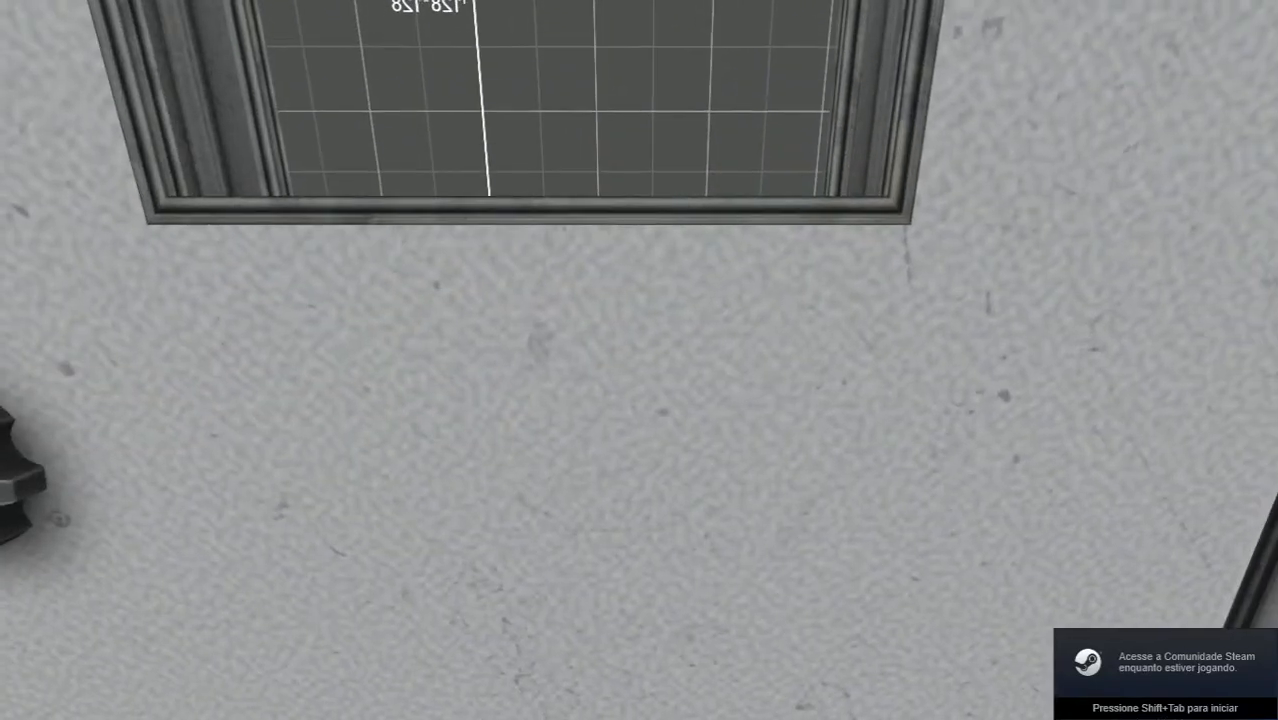
key("e")
key("w")
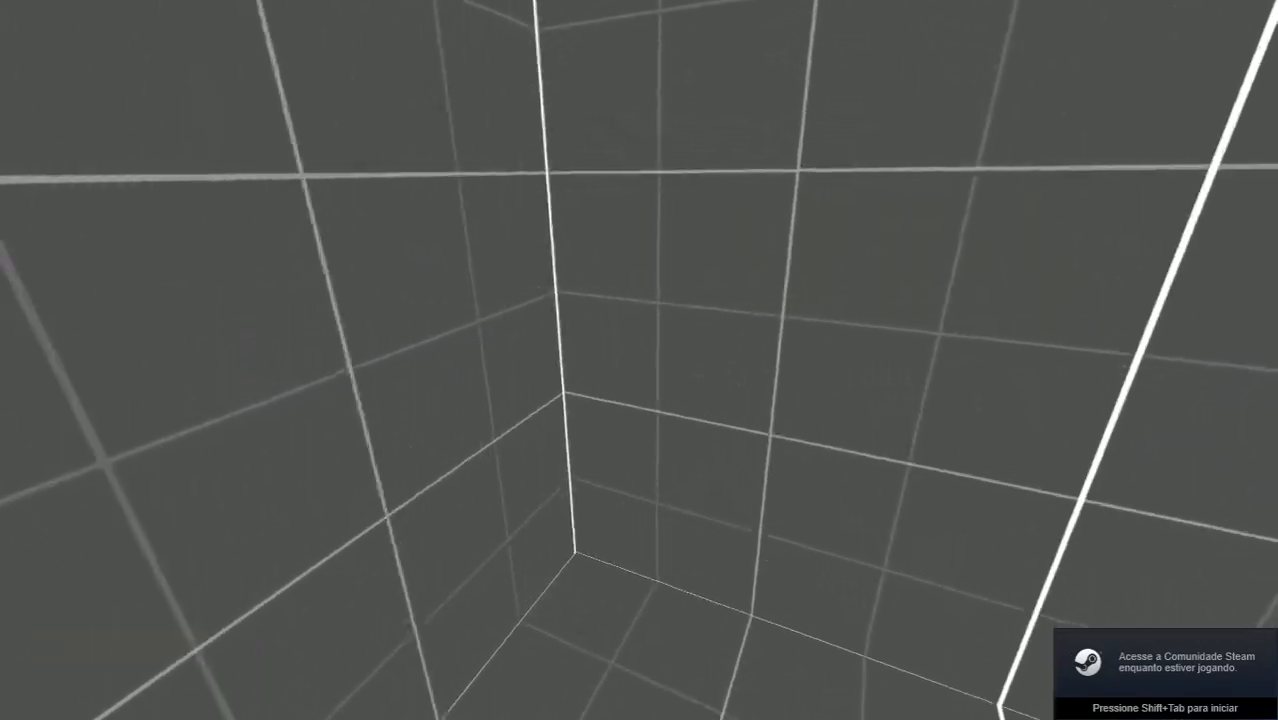
Close the windowed door in the game, look at its hinge and lever side, and open it again from there.
key("e")
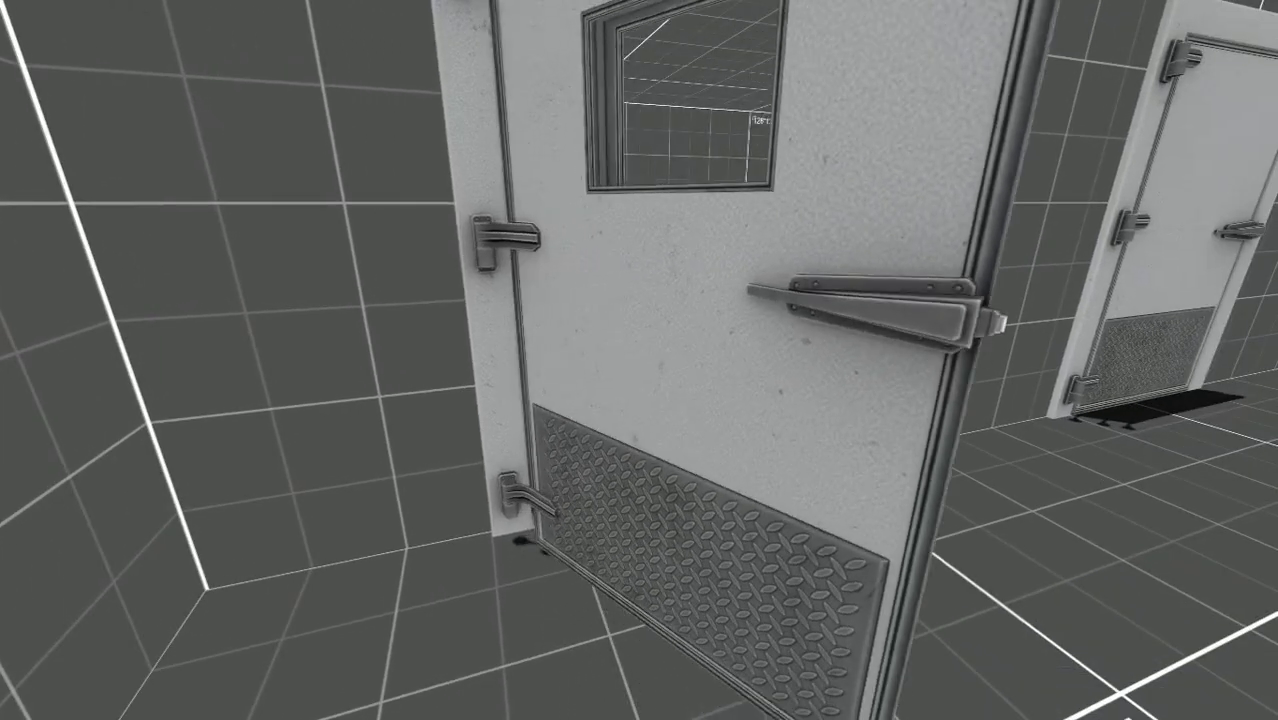
key("w")
key("w")
key("d")
key("s")
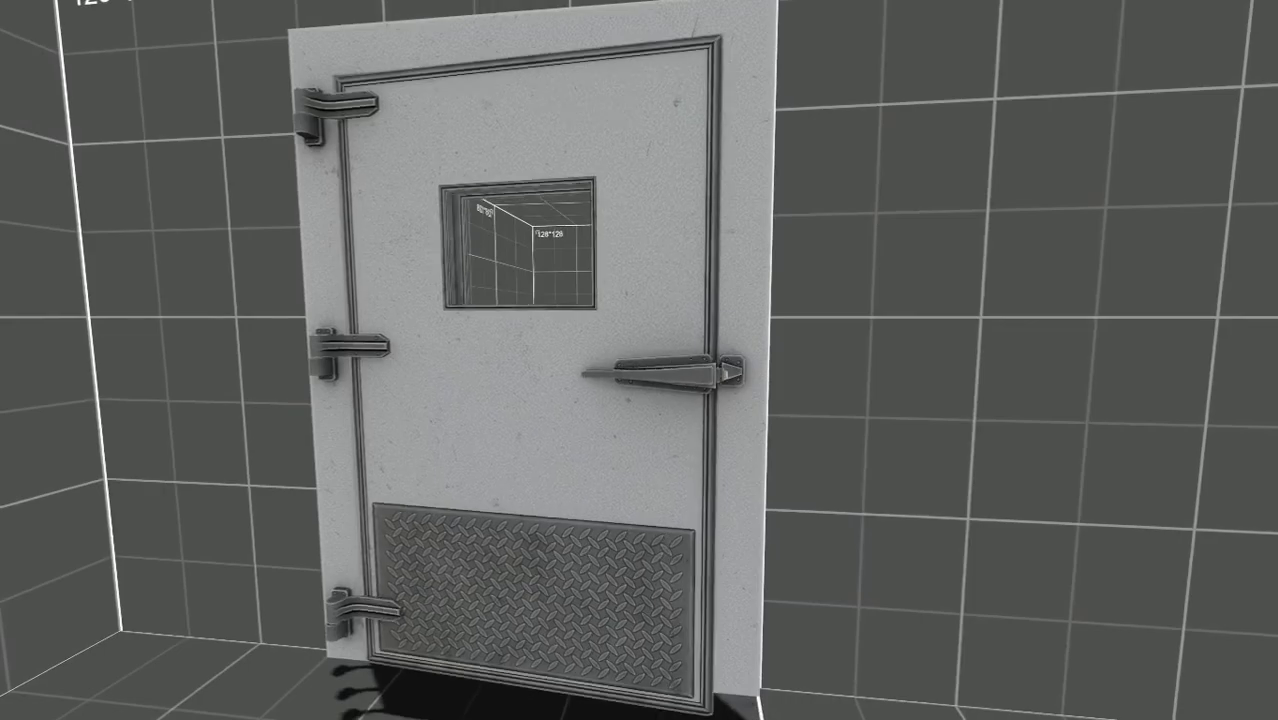
key("e")
key("w")
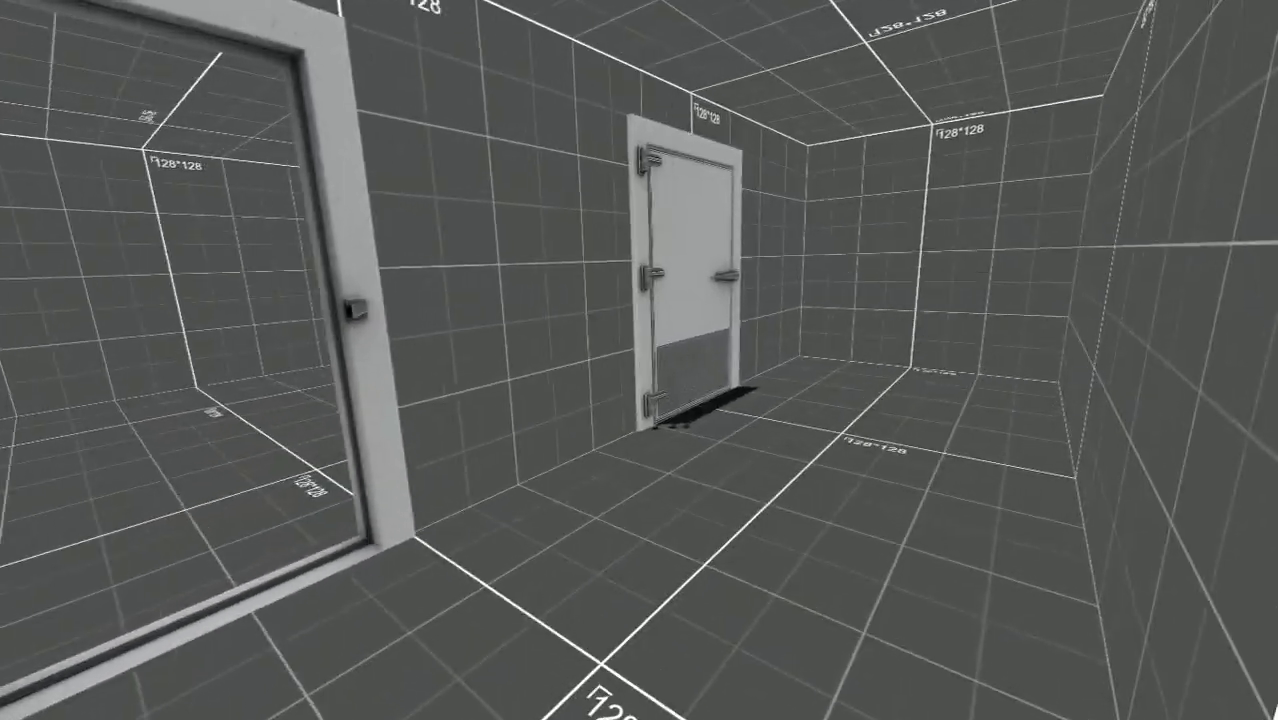
Approach the windowed door from its knob side and open and close it repeatedly to test the swing and knob animation.
key("w")
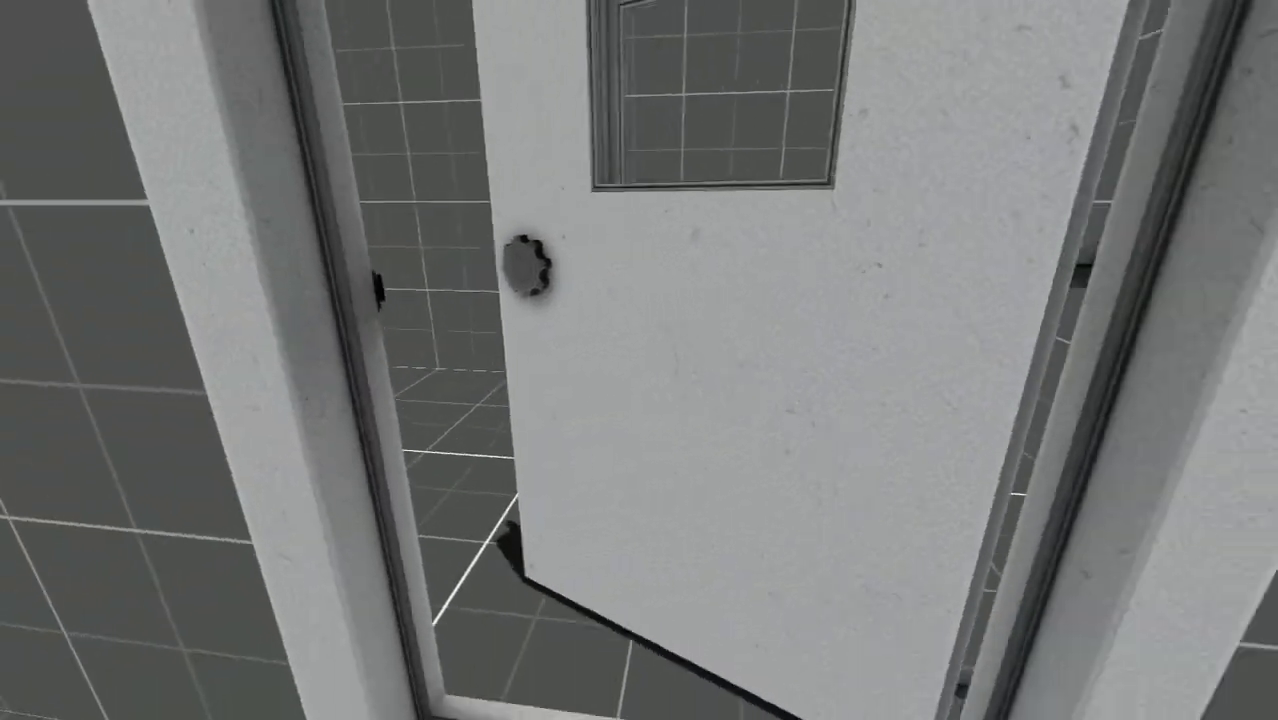
key("e")
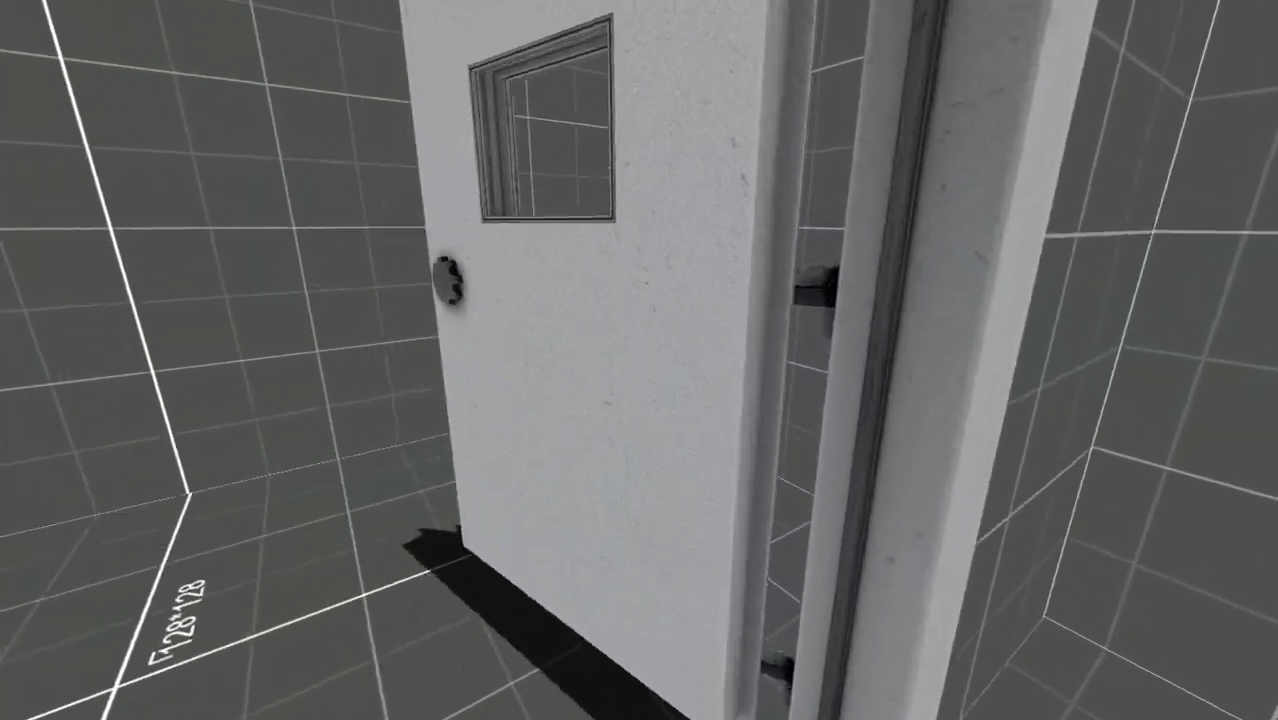
key("e")
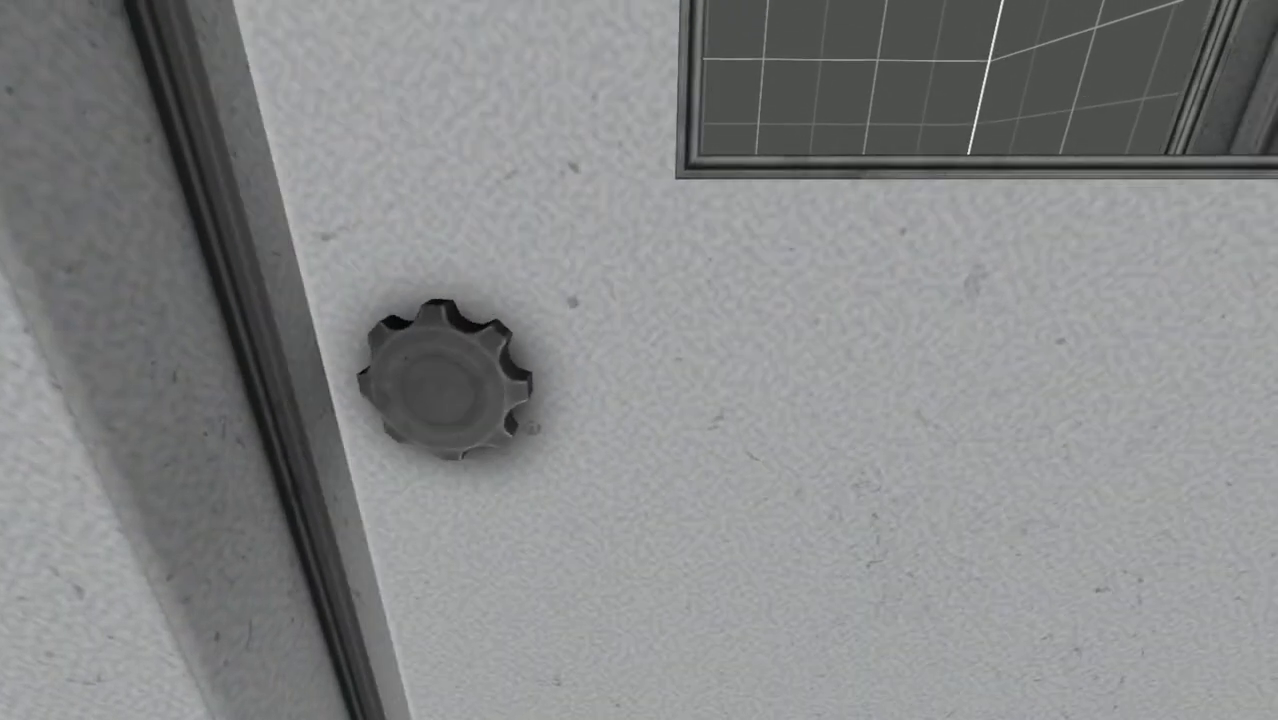
key("e")
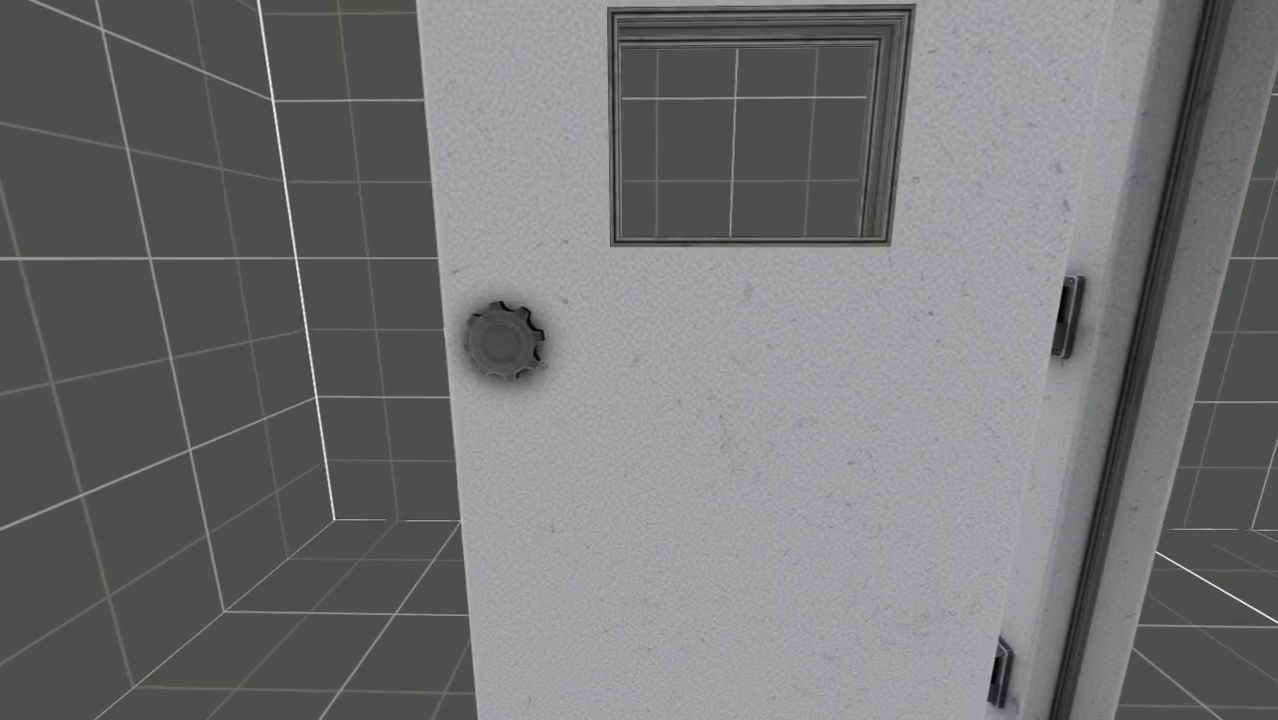
key("e")
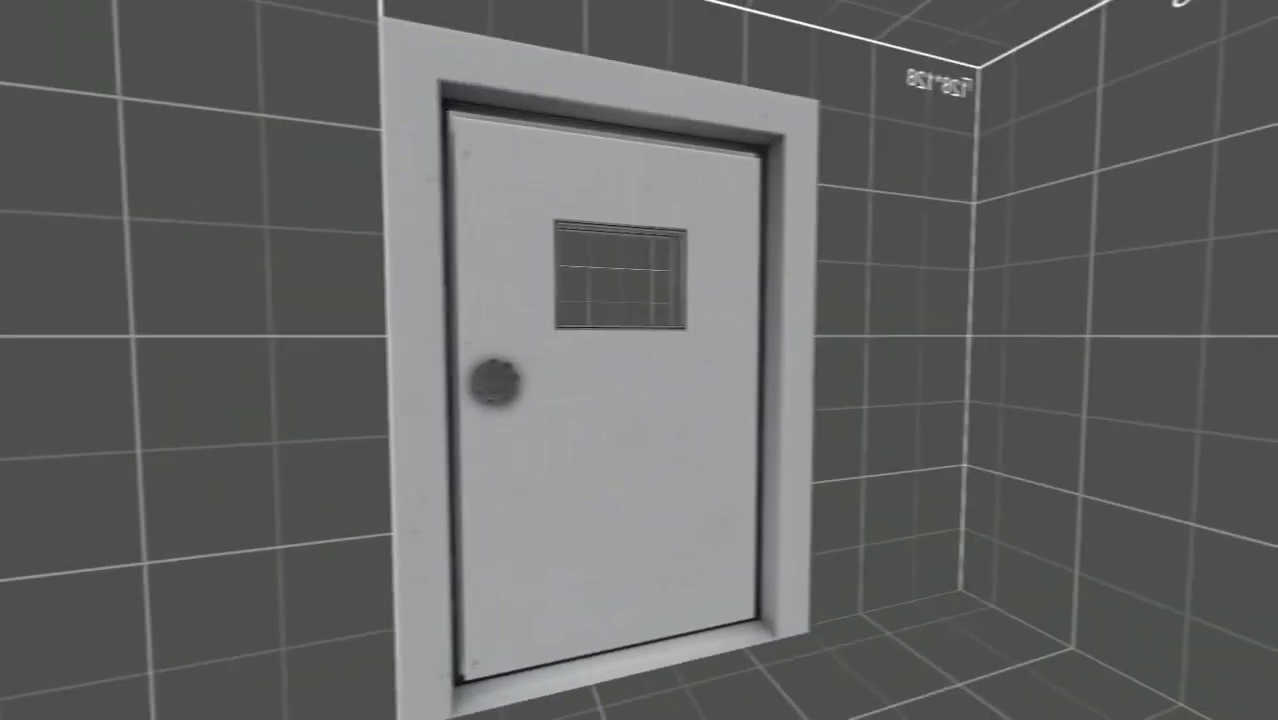